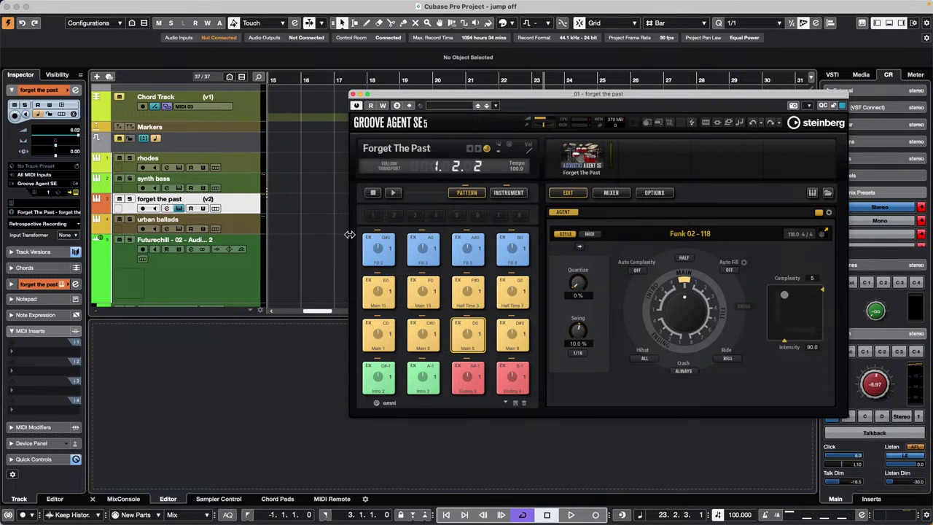
Switch to Steinberg Activation Manager, review the activation status of the listed products, and close its window
key("super+Tab")
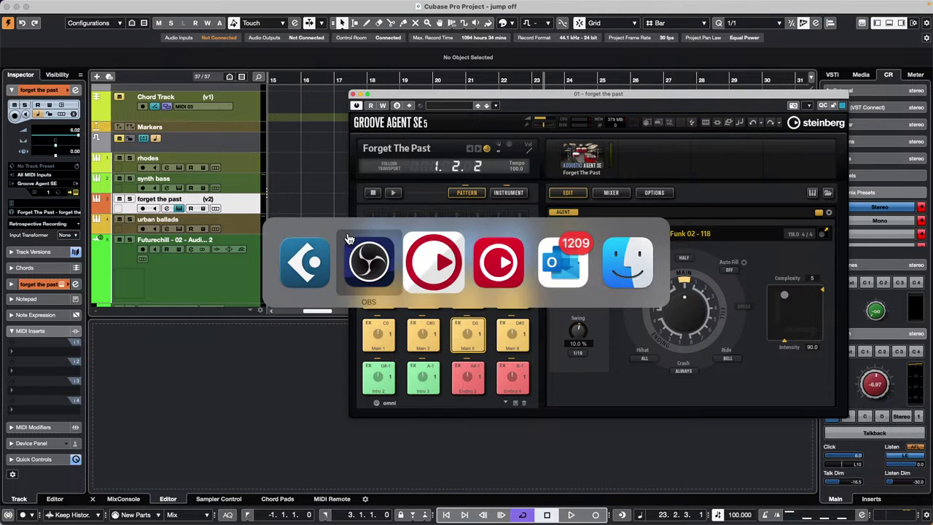
key("super+Tab")
key("super+Tab")
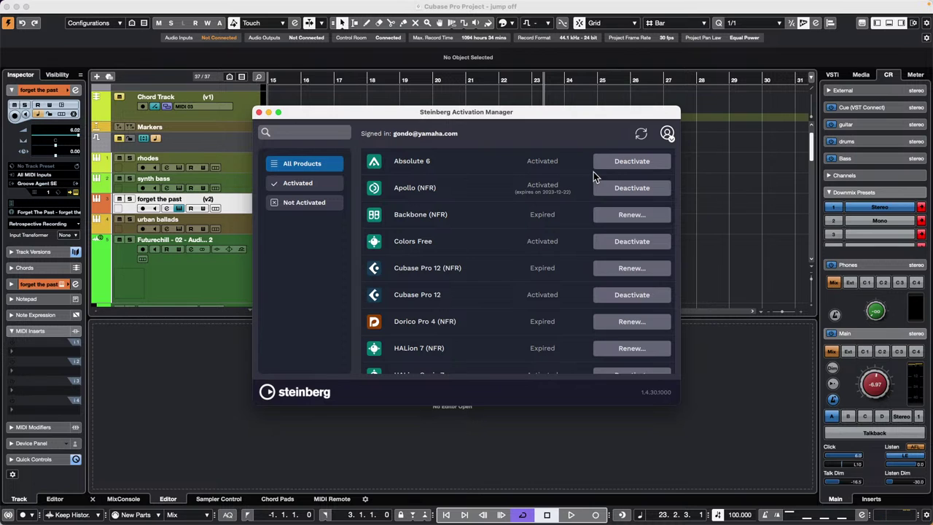
left_click(259, 112)
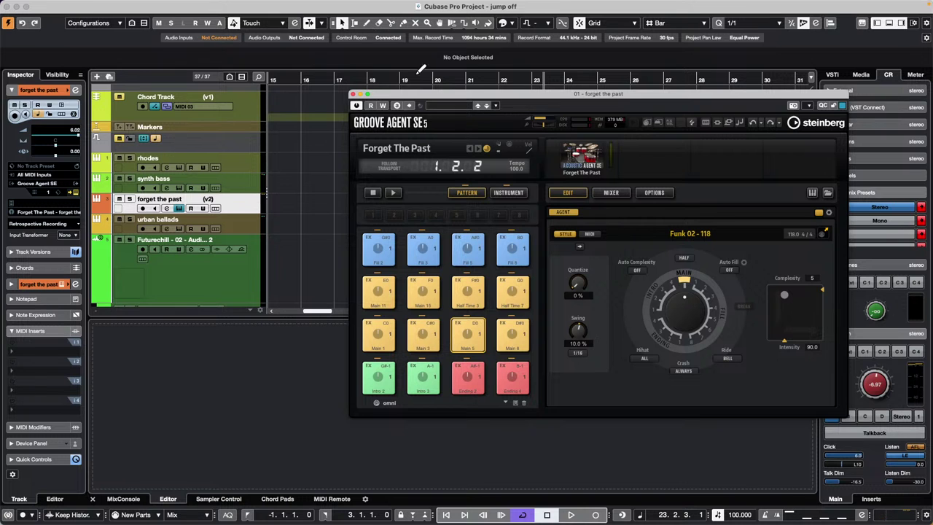
Move the Groove Agent SE window up and show the MixConsole in the lower zone
left_click_drag(548, 100, 492, 70)
left_click(123, 499)
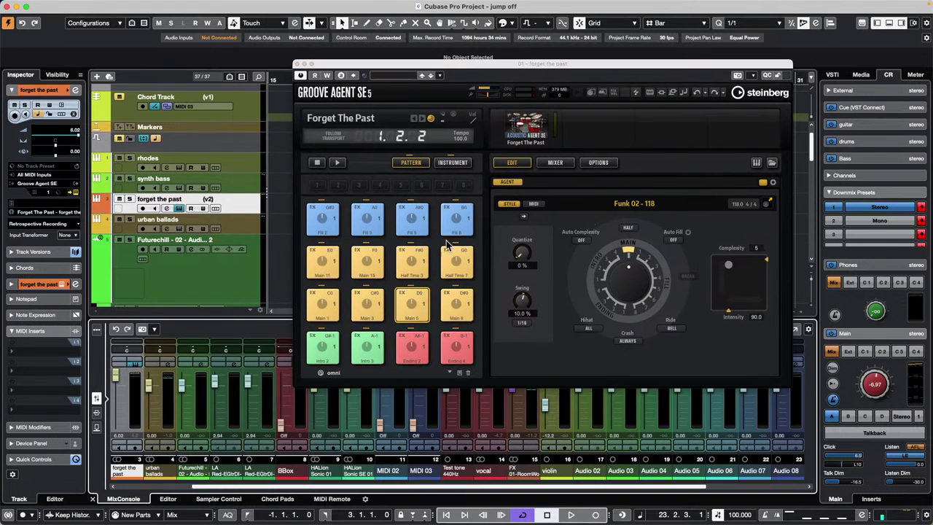
Audition the Groove Agent pattern pads: the four fills, the last ending, both intros, and Half Time 3
left_click(421, 212)
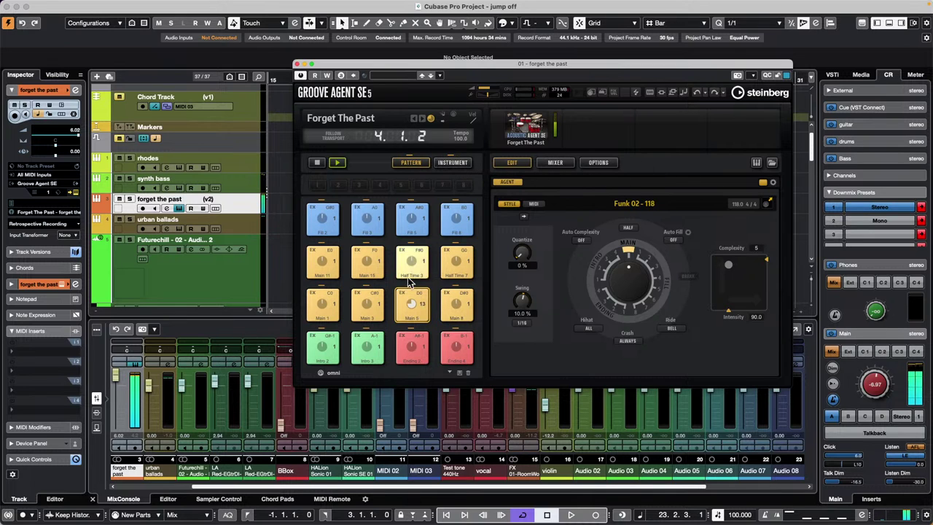
left_click(325, 222)
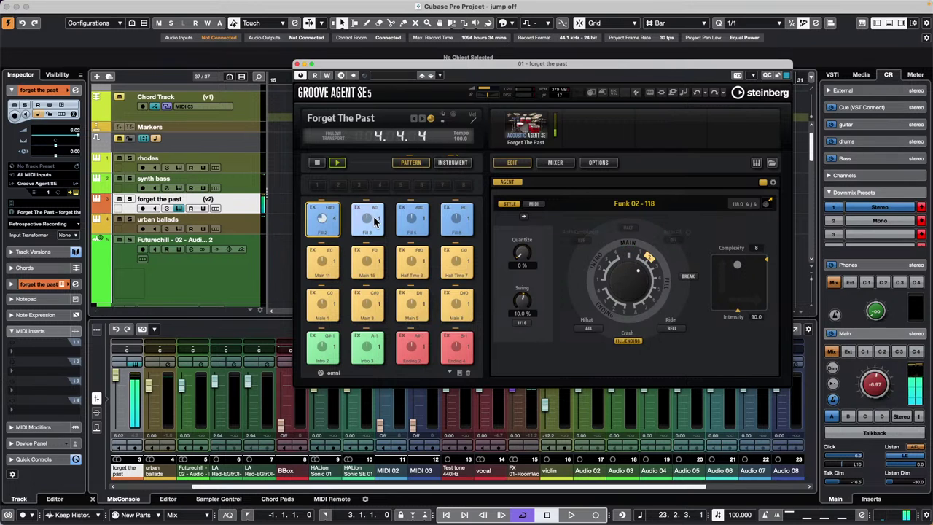
left_click(374, 222)
left_click(412, 219)
left_click(457, 218)
left_click(457, 348)
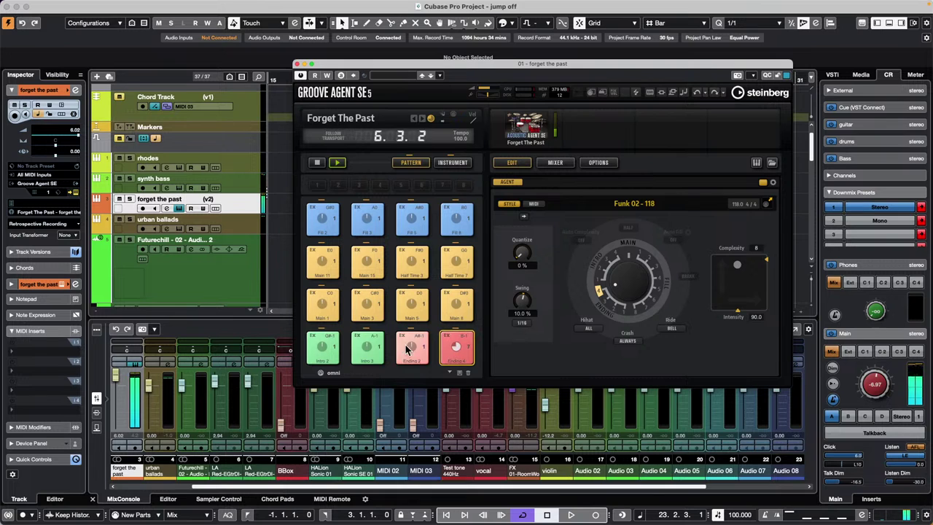
left_click(328, 352)
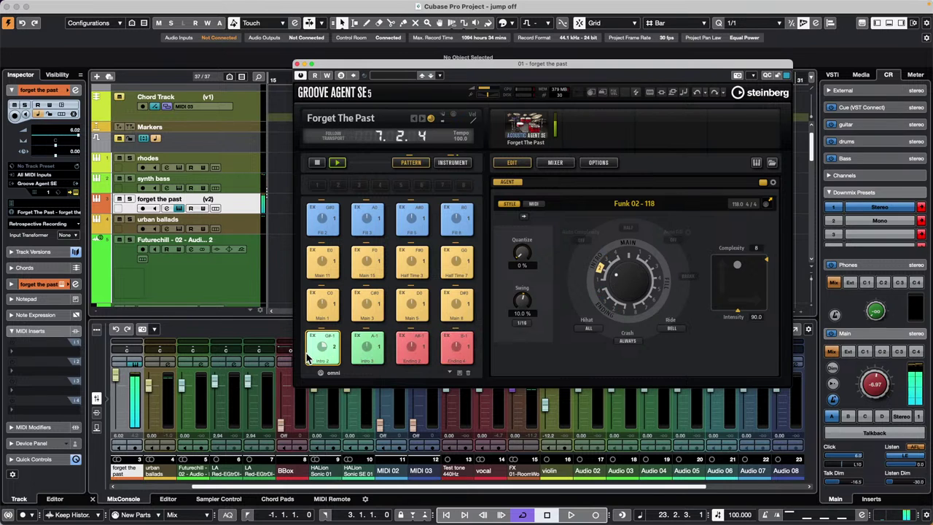
left_click(372, 350)
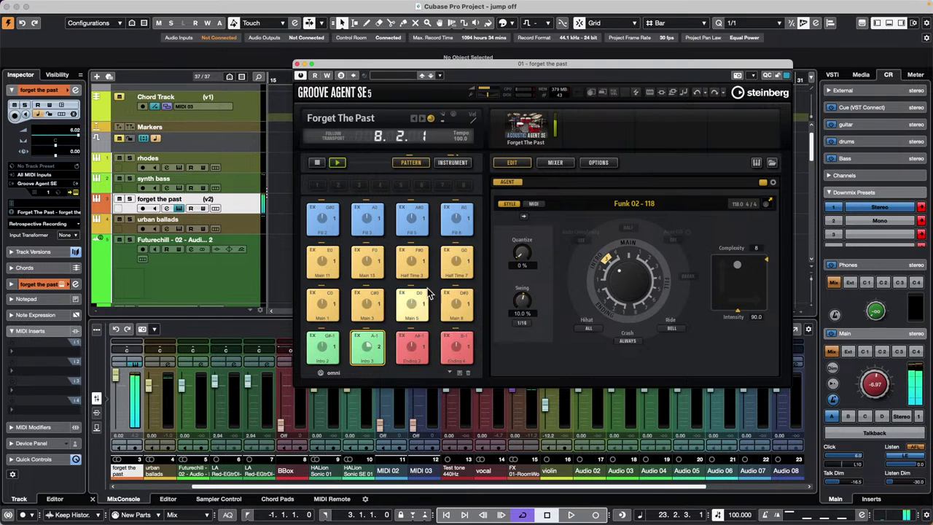
left_click(414, 266)
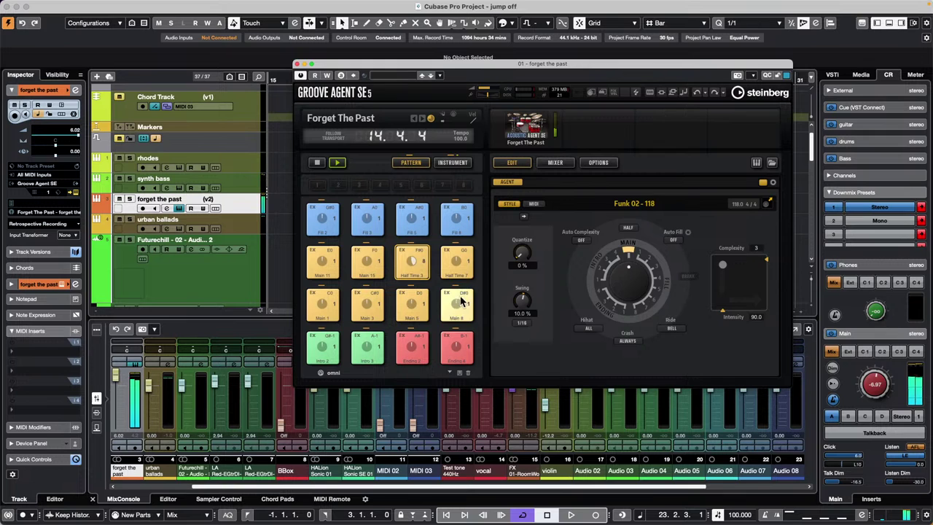
Set the playing pattern's complexity to 9 and intensity to 92, and compare its playback with half-time on and off
left_click_drag(723, 264, 739, 267)
left_click(628, 228)
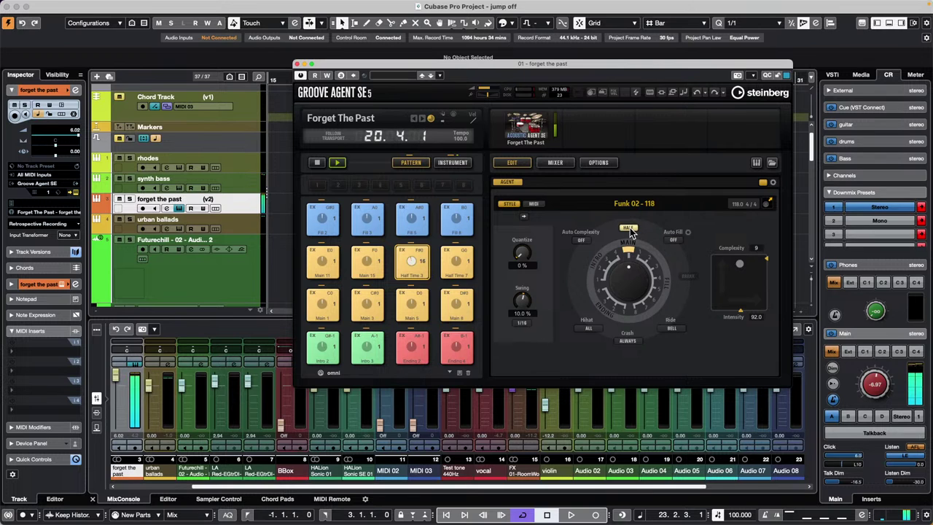
left_click(629, 228)
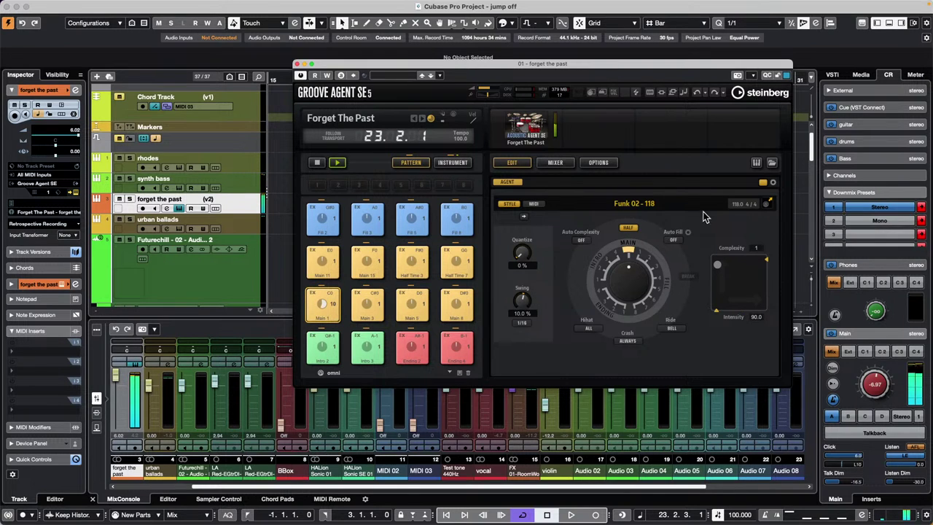
left_click(631, 228)
left_click(630, 228)
left_click(630, 229)
Try to assign a MIDI controller to Groove Agent's half-time switch with Learn CC
right_click(632, 230)
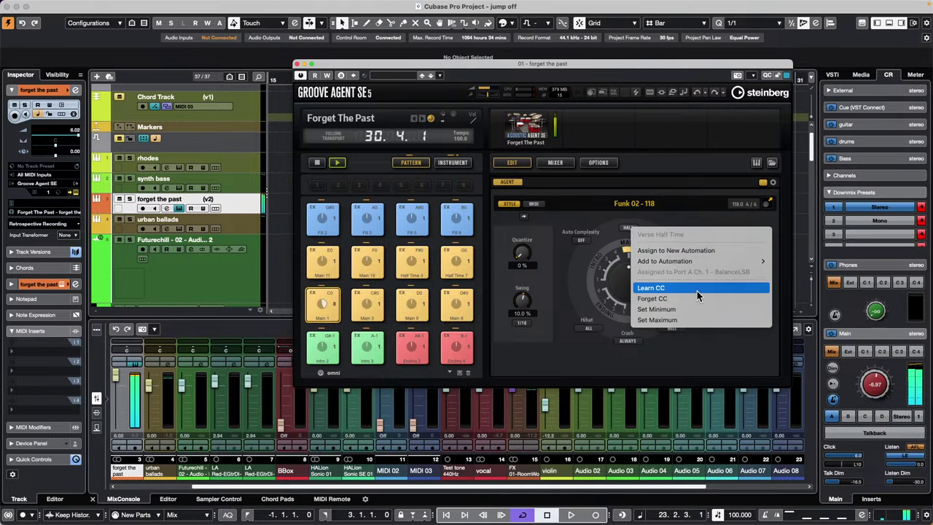
left_click(697, 290)
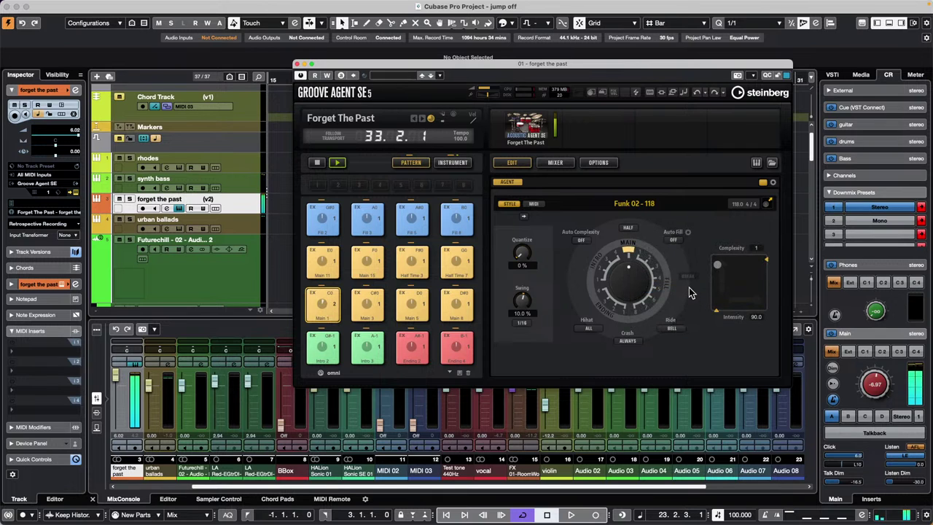
right_click(631, 233)
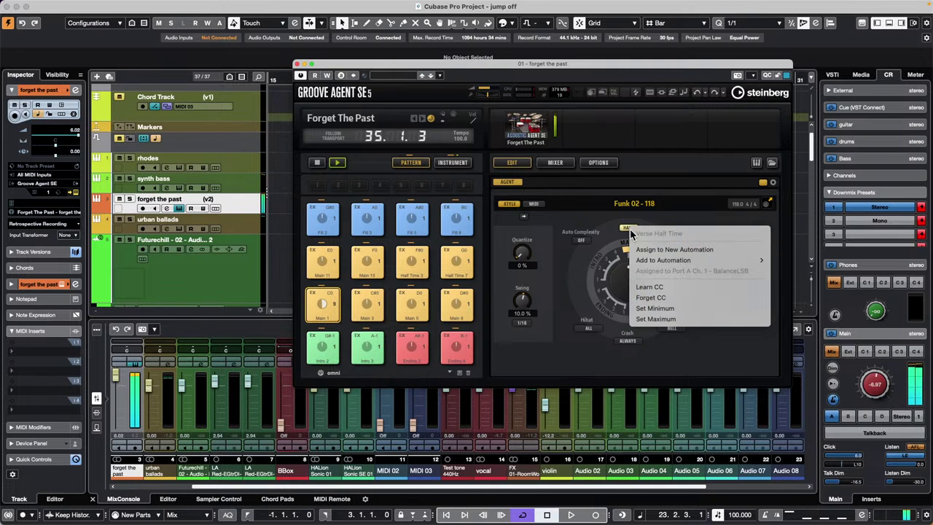
left_click(668, 288)
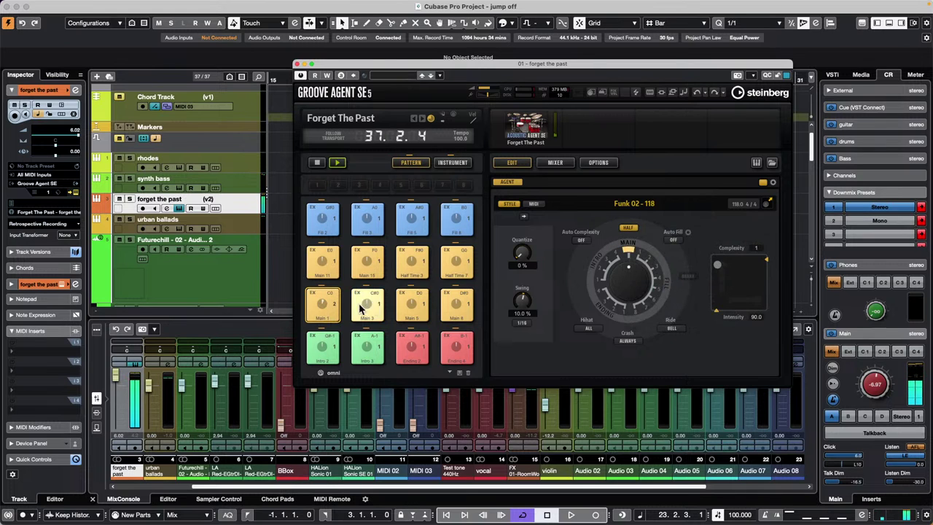
Turn half-time off and remove the MIDI controller assignment from its switch with Forget CC
left_click(634, 228)
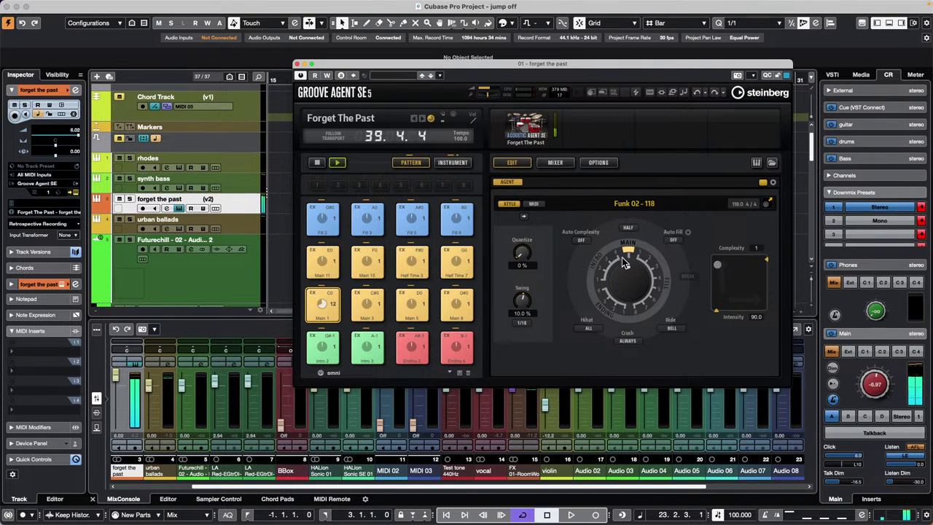
right_click(635, 229)
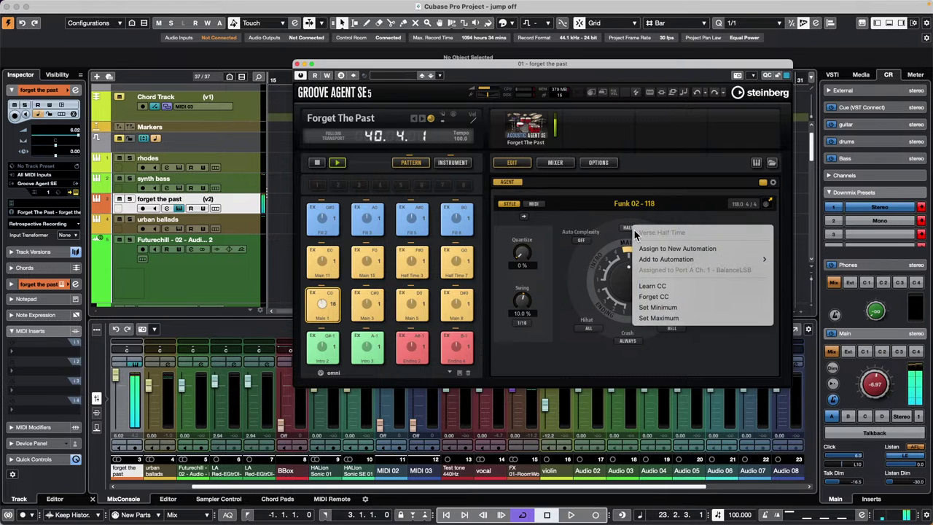
left_click(673, 297)
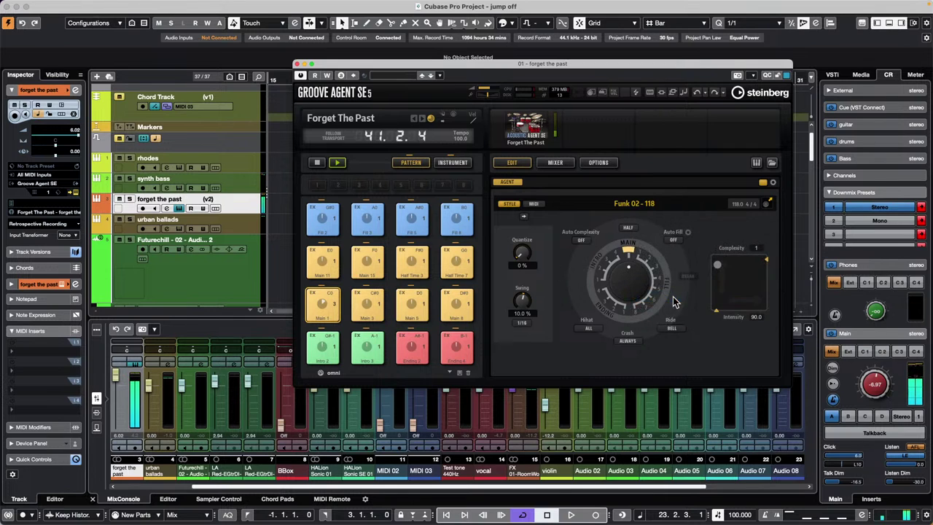
Activate Learn CC for the half-time switch again to give it a new controller assignment
right_click(629, 228)
left_click(648, 277)
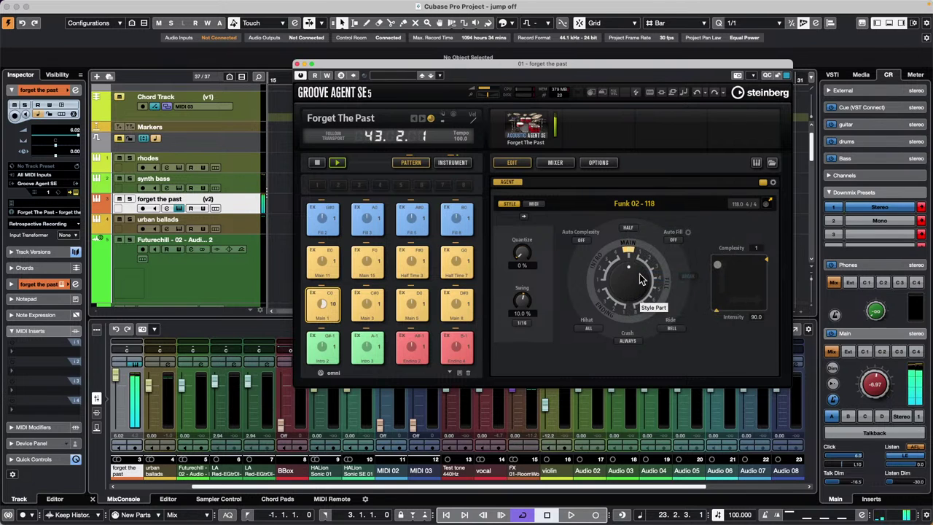
right_click(630, 228)
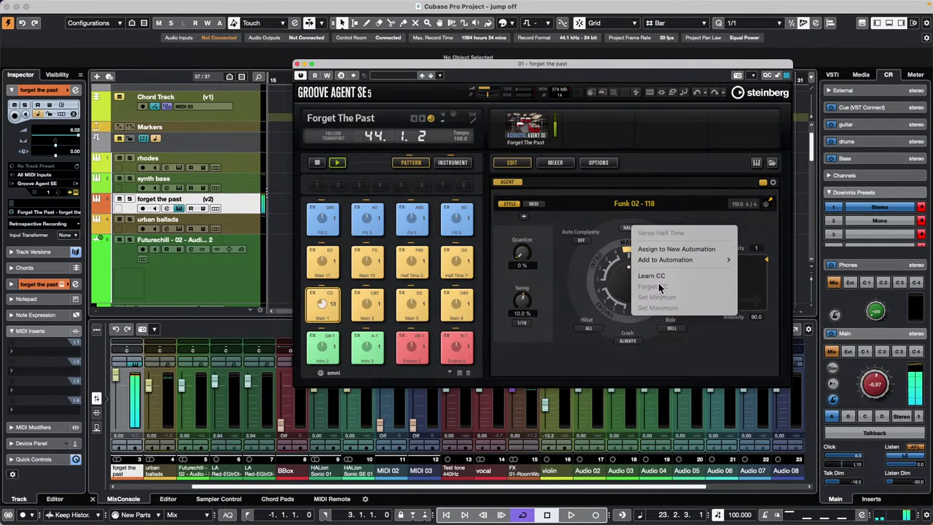
left_click(650, 277)
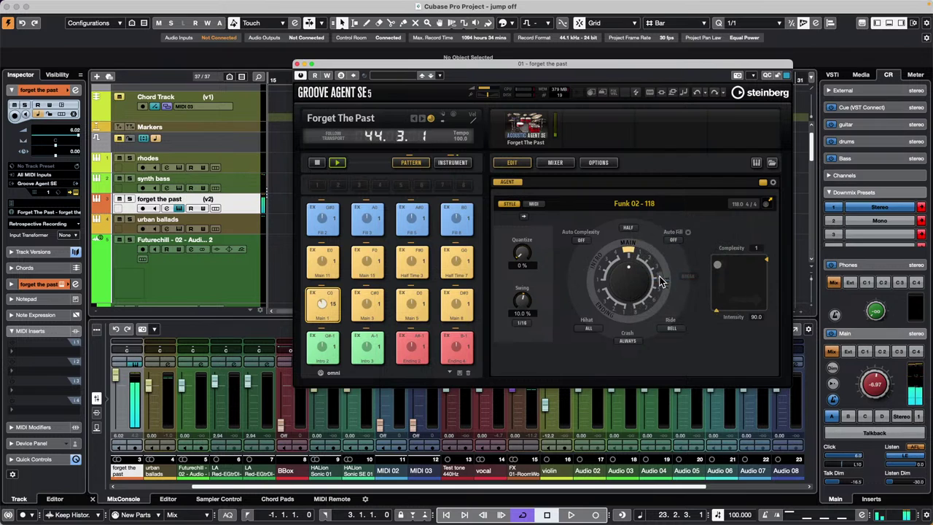
Examine the automation slots offered for the half-time switch, and toggle half-time on and off
right_click(633, 229)
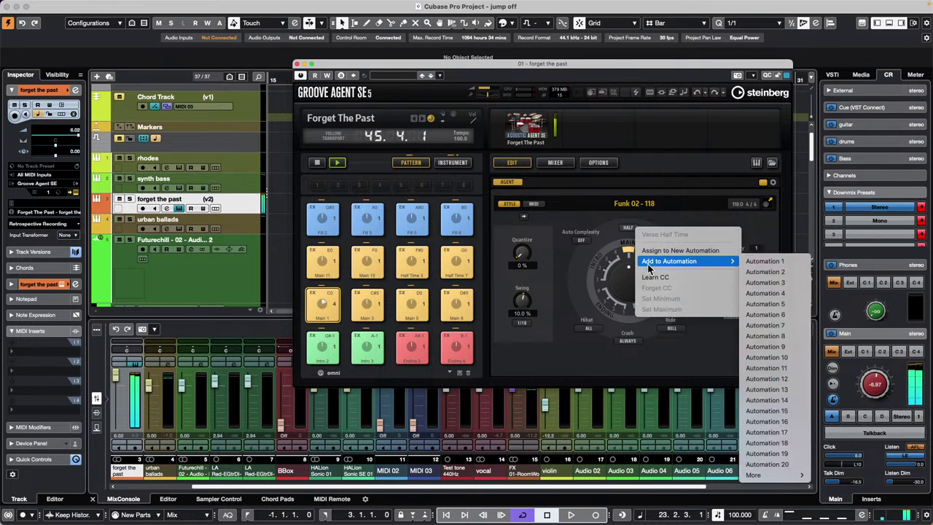
left_click(600, 222)
left_click(632, 230)
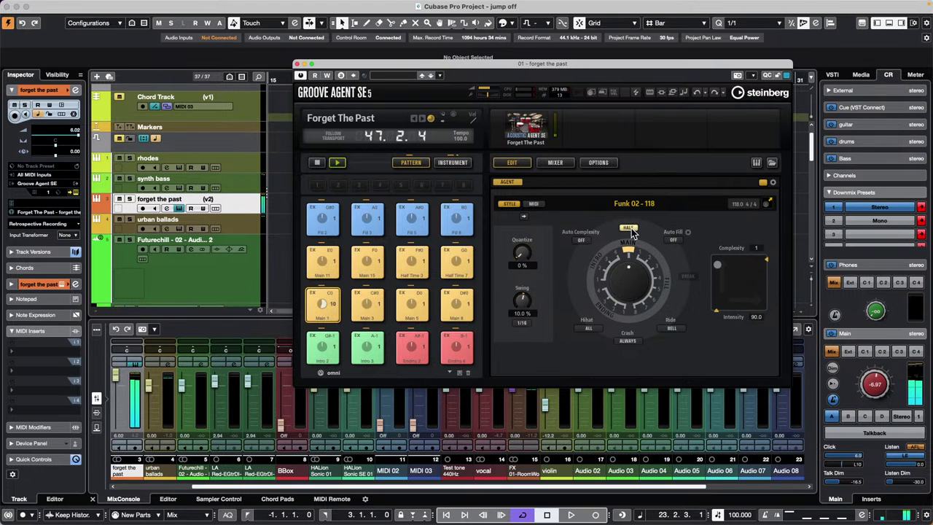
left_click(631, 229)
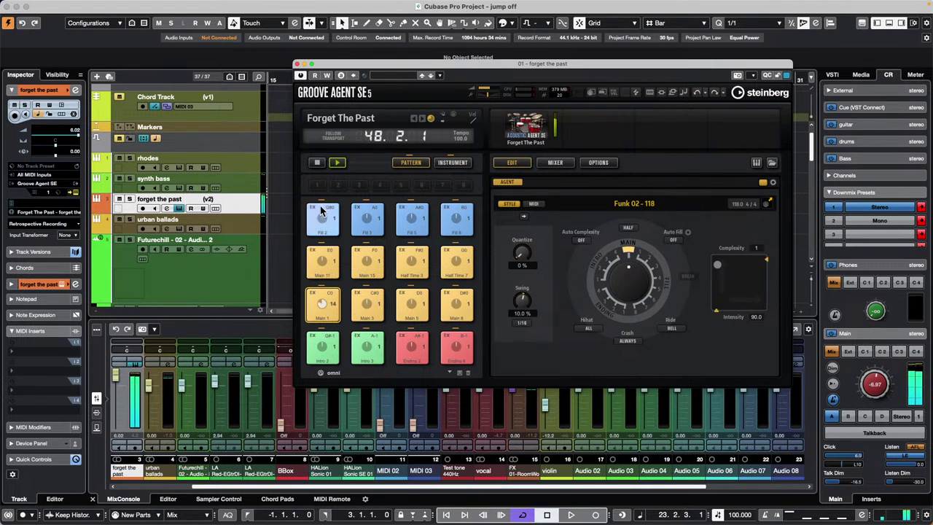
Stop the pattern playback and close the Groove Agent SE window
left_click(316, 162)
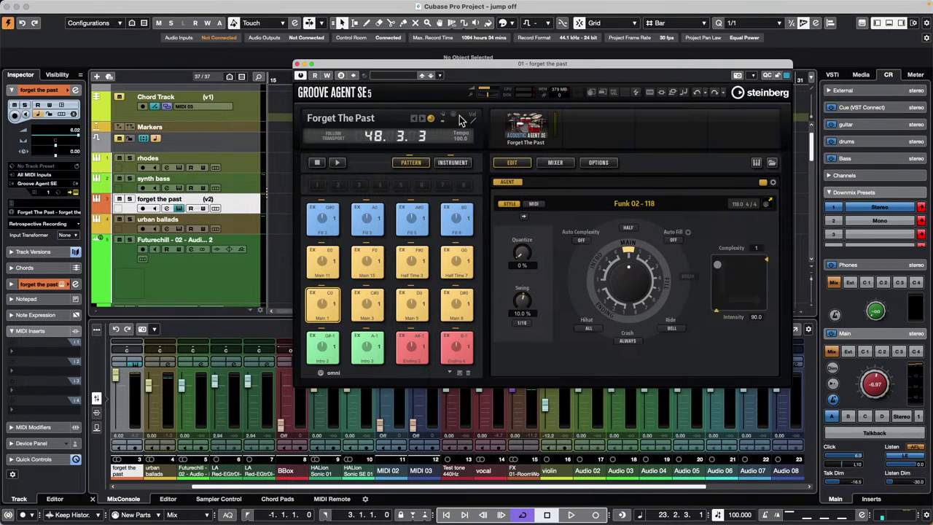
left_click(297, 63)
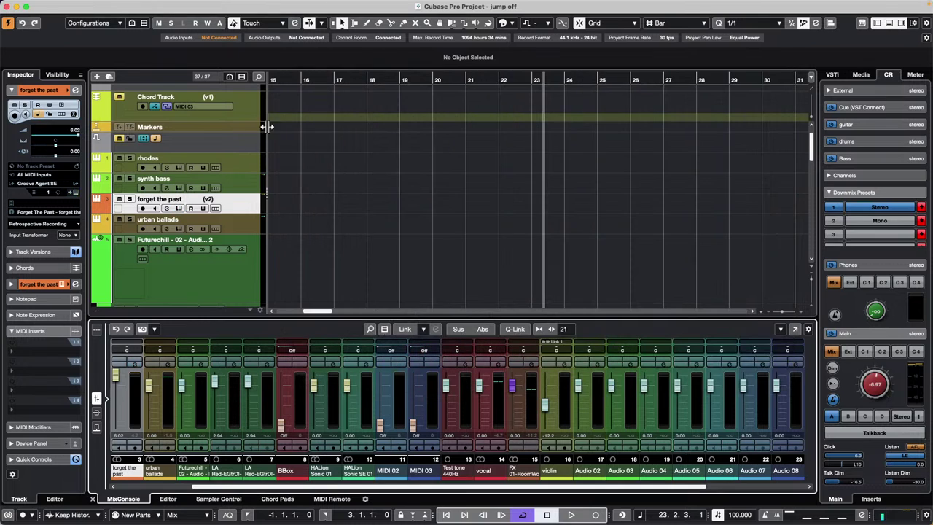
Draw a chord event at bar 19 of the Chord Track and define it as D#dim in the chord editor
scroll(307, 172, "up", 1)
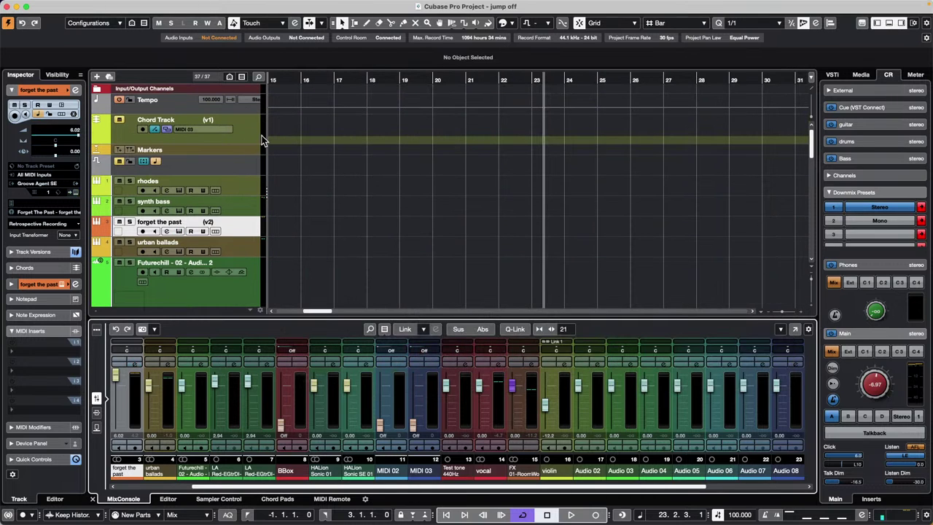
left_click(244, 129)
right_click(364, 135)
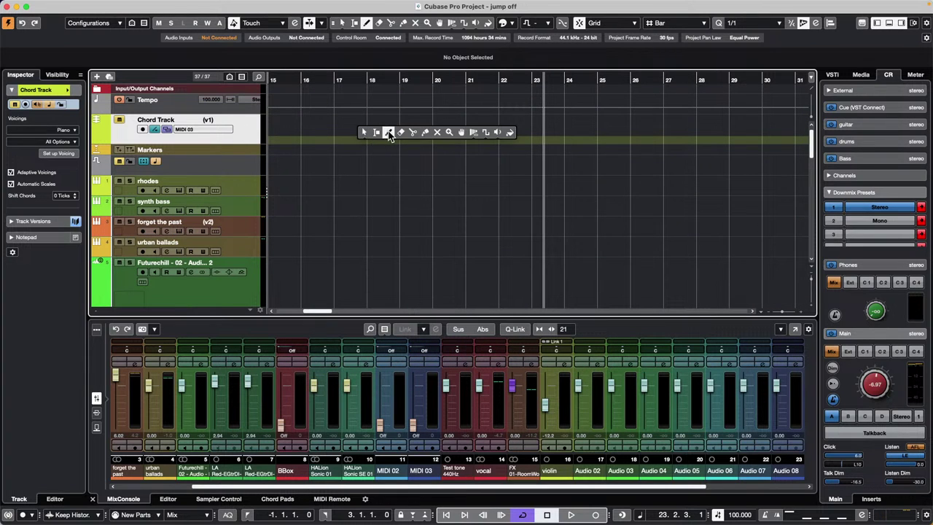
left_click(390, 133)
left_click(406, 124)
key("1")
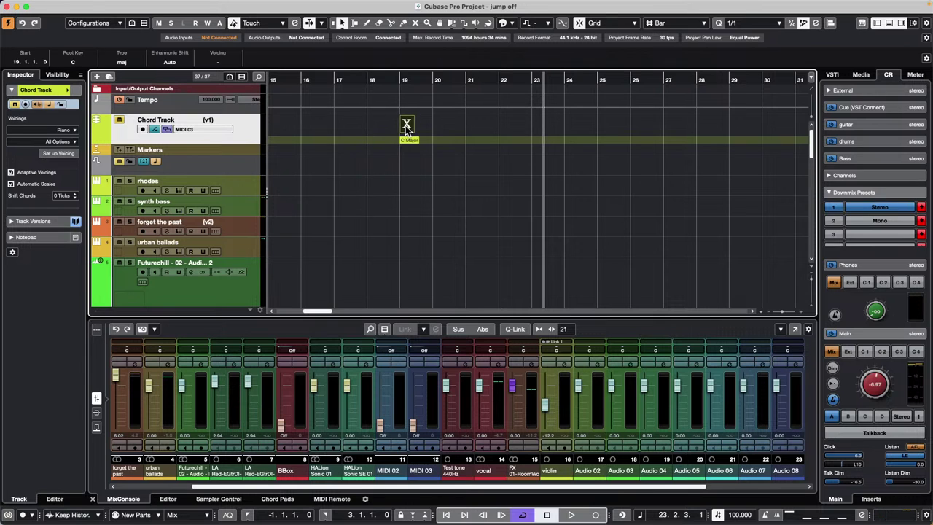
double_click(407, 125)
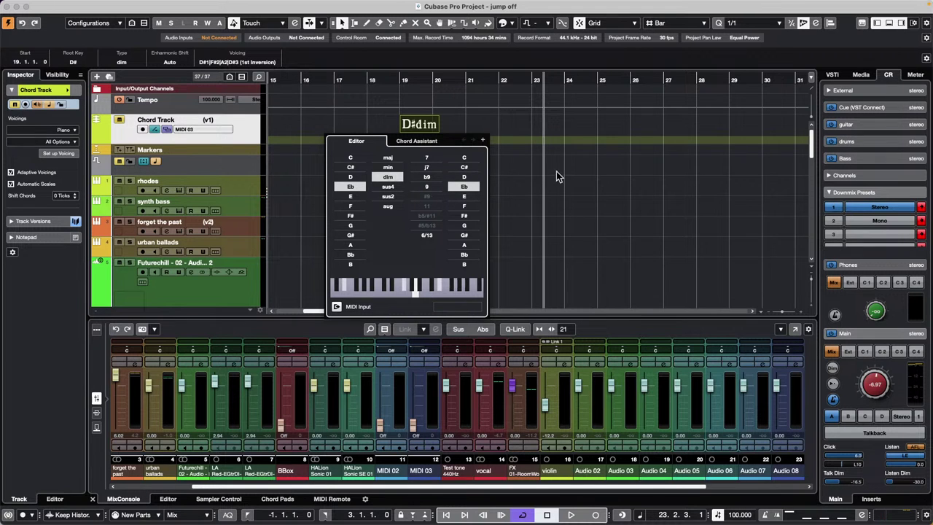
left_click(483, 141)
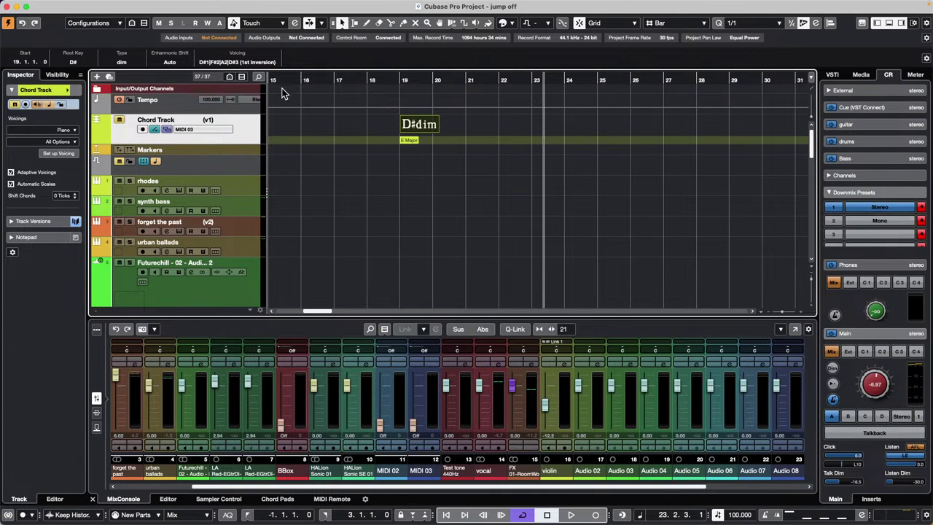
Create a new empty project, accepting the mediabay tags folder as its location
left_click(64, 5)
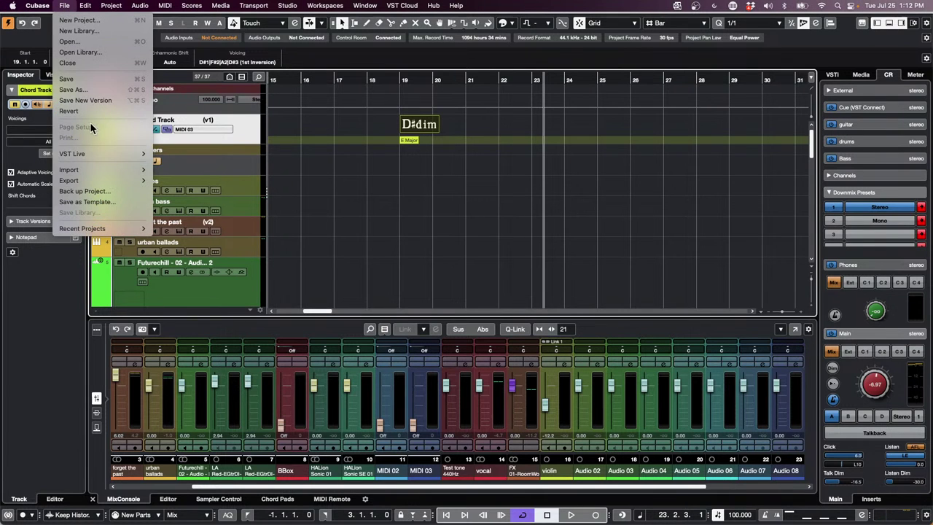
left_click(94, 21)
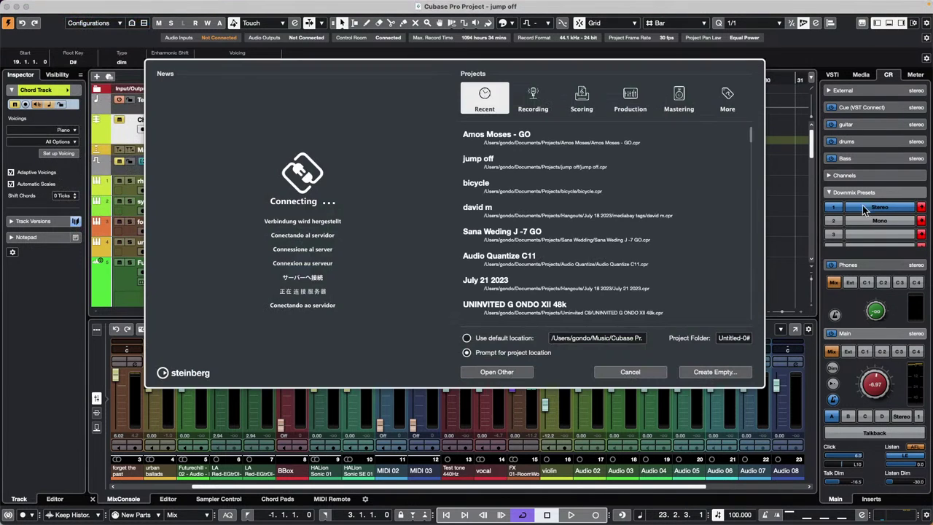
left_click(718, 372)
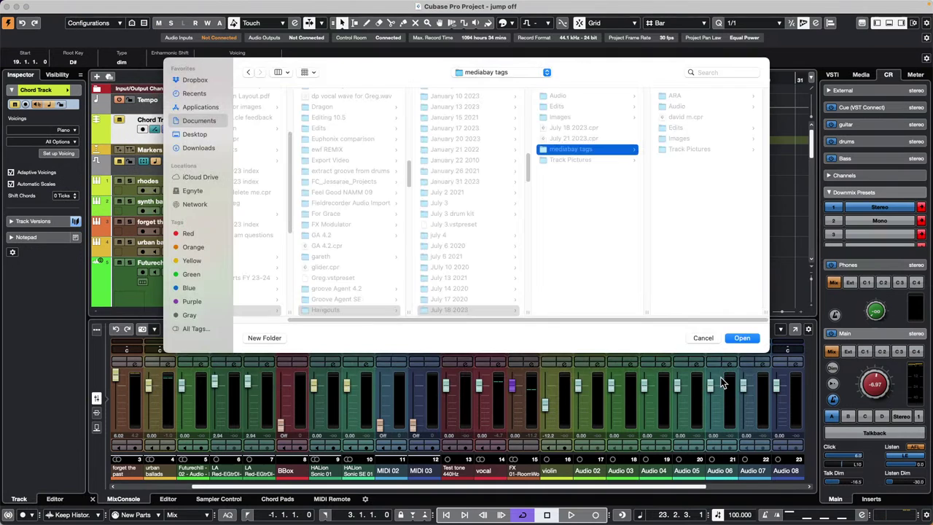
left_click(742, 338)
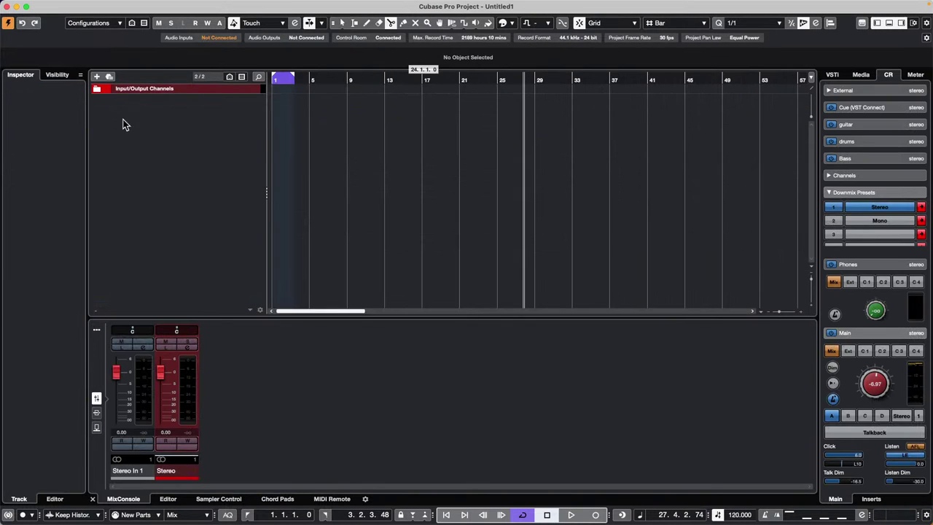
Add one stereo audio track with the default input and output routing
right_click(127, 120)
left_click(184, 129)
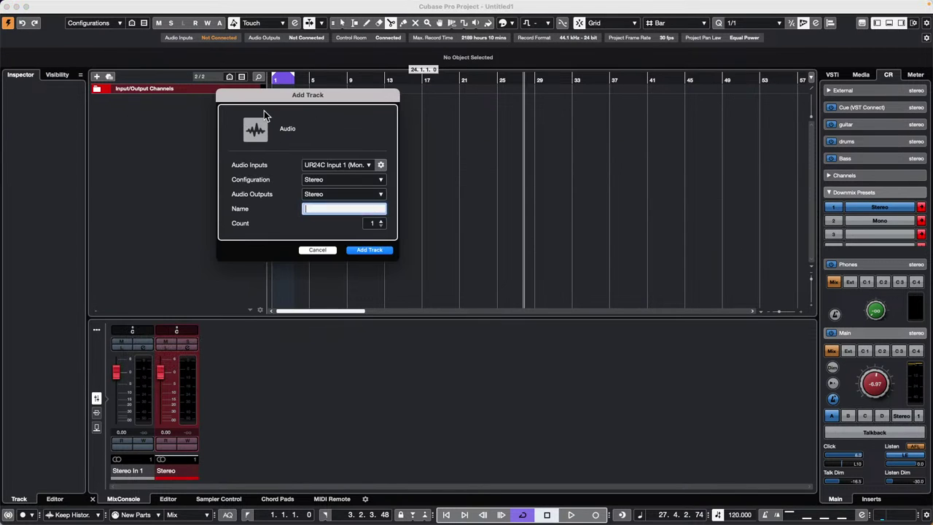
left_click(376, 252)
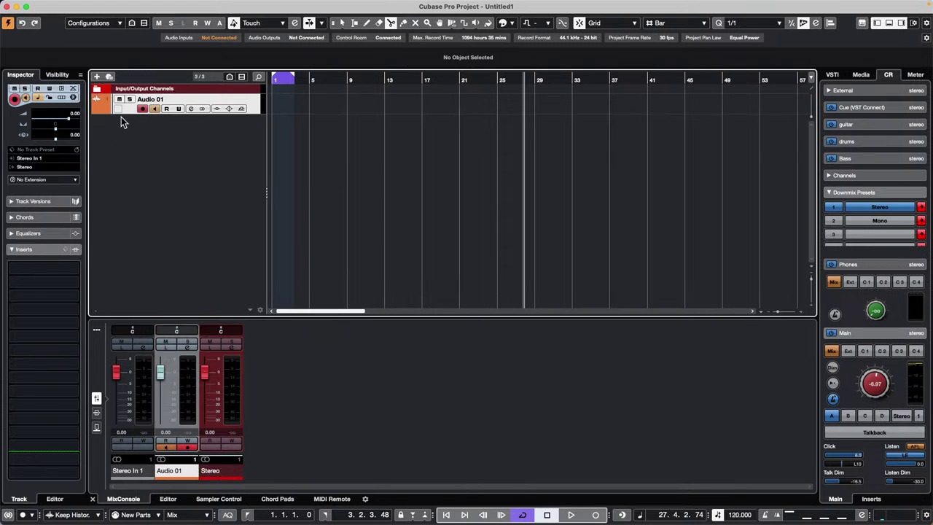
Show Volume and Mute automation lanes for Audio 01, and draw Volume changes over about bars 5–22 and Mute switches over about bars 12–17
left_click(96, 111)
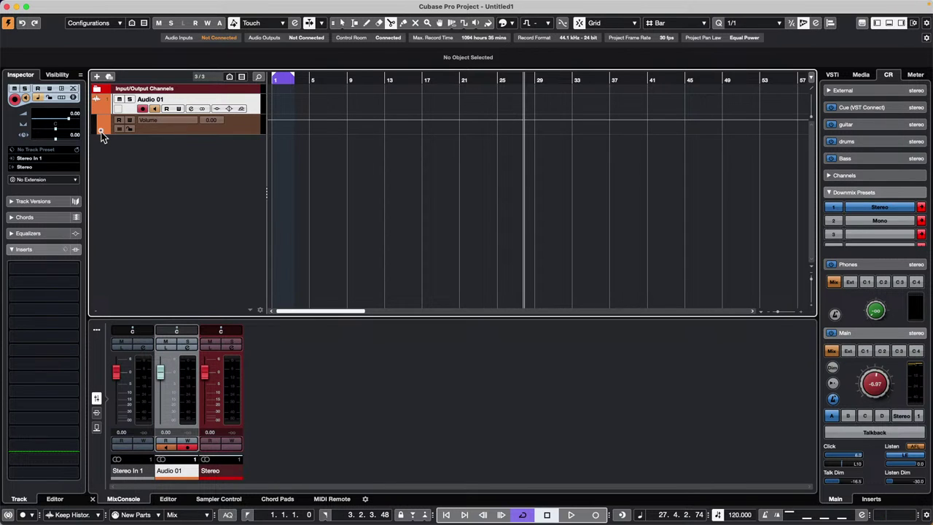
left_click(100, 132)
right_click(312, 131)
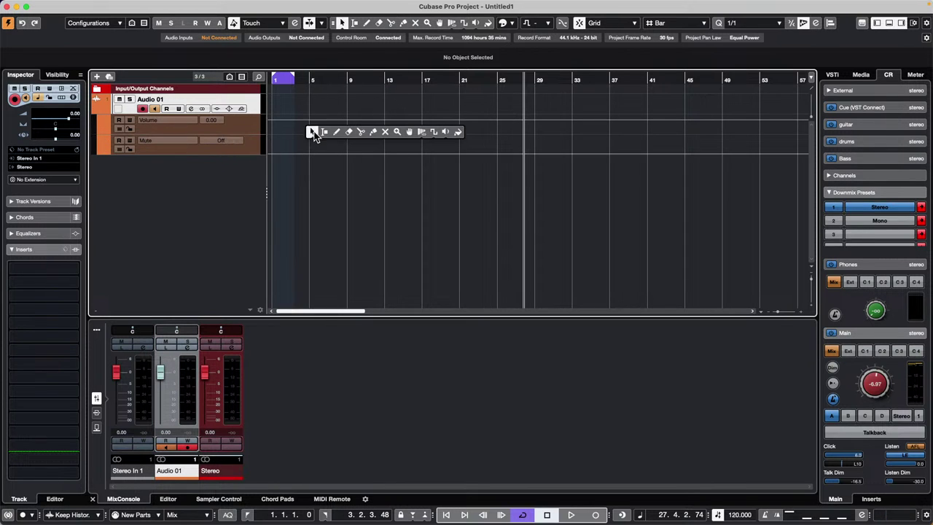
left_click(348, 131)
left_click_drag(305, 120, 473, 124)
mouse_move(301, 153)
left_mouse_down()
mouse_move(367, 151)
mouse_move(382, 135)
mouse_move(406, 152)
mouse_move(444, 153)
left_mouse_up()
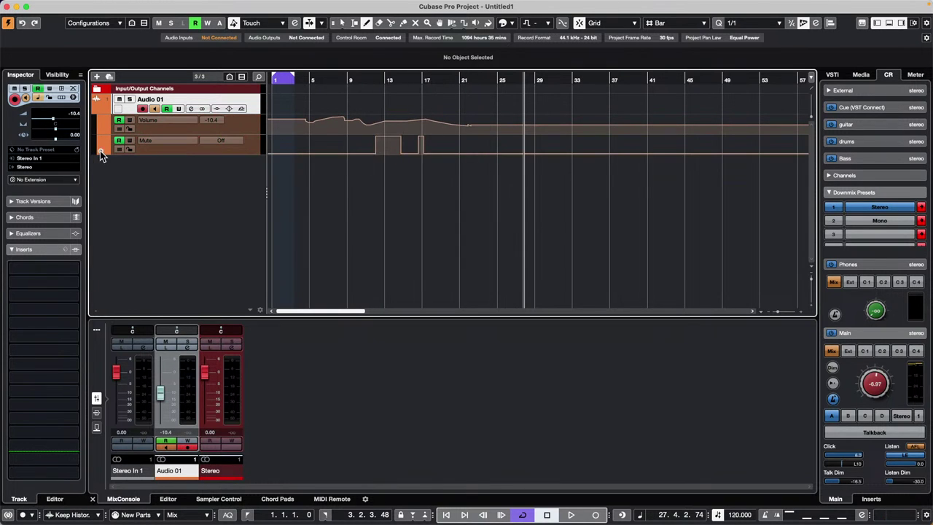
Append an Input Filter - PreGain automation lane below Mute and draw a freehand curve from about bar 13 to 27
left_click(99, 149)
left_click(178, 162)
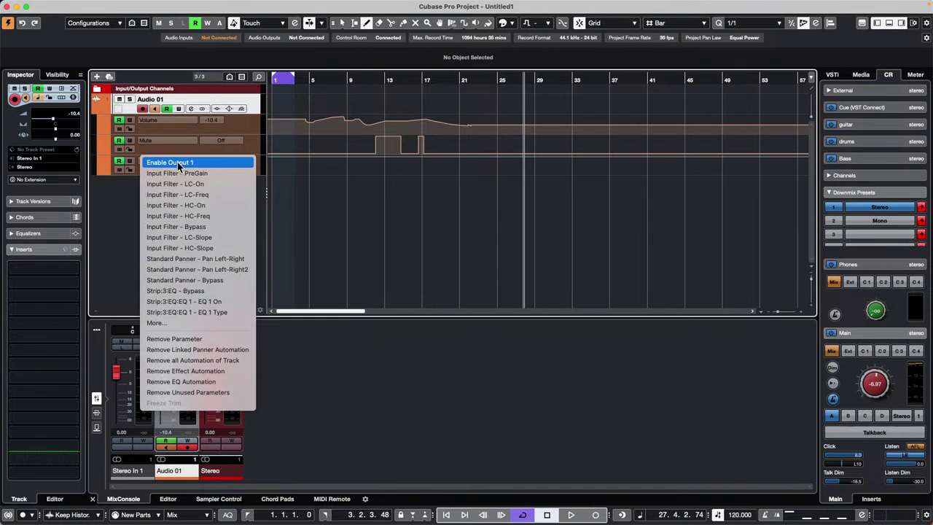
left_click(221, 172)
left_click_drag(388, 162, 519, 172)
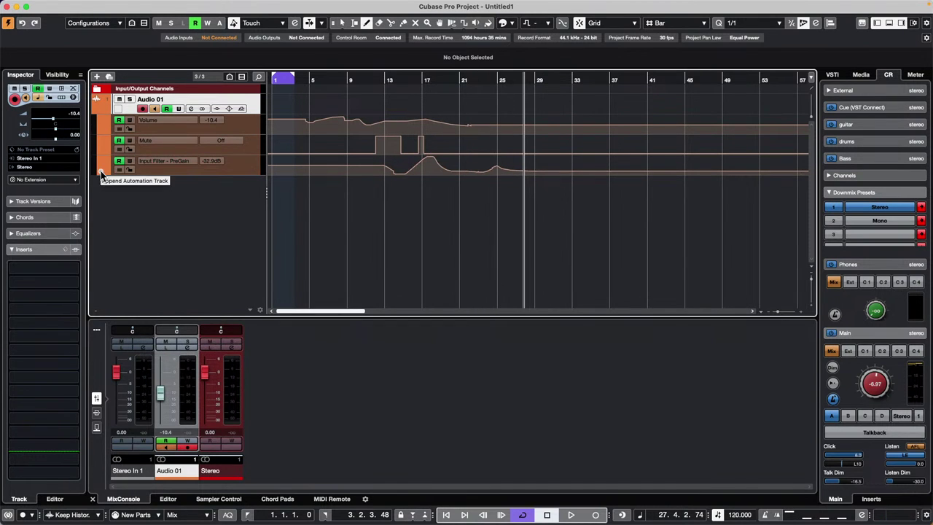
Append a Linked Panner automation lane directly below the Mute lane and remove it again
left_click(98, 152)
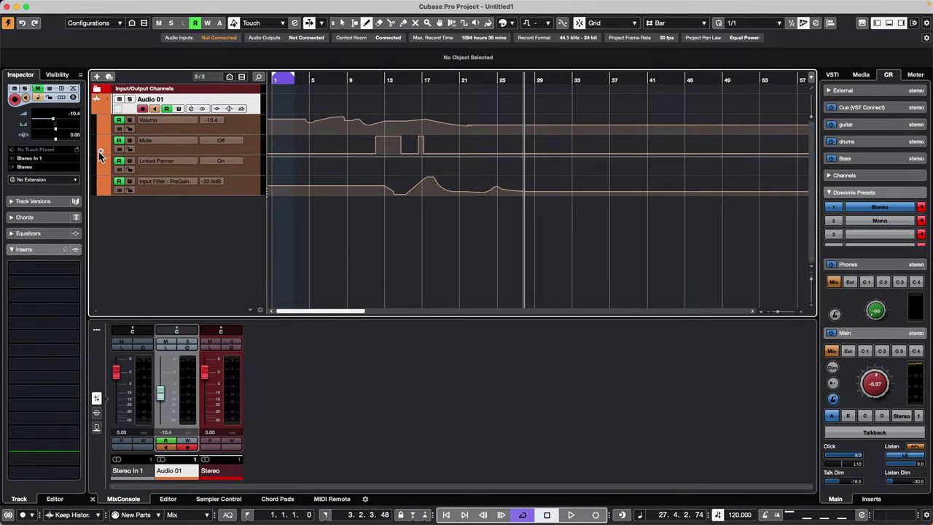
left_click(187, 169)
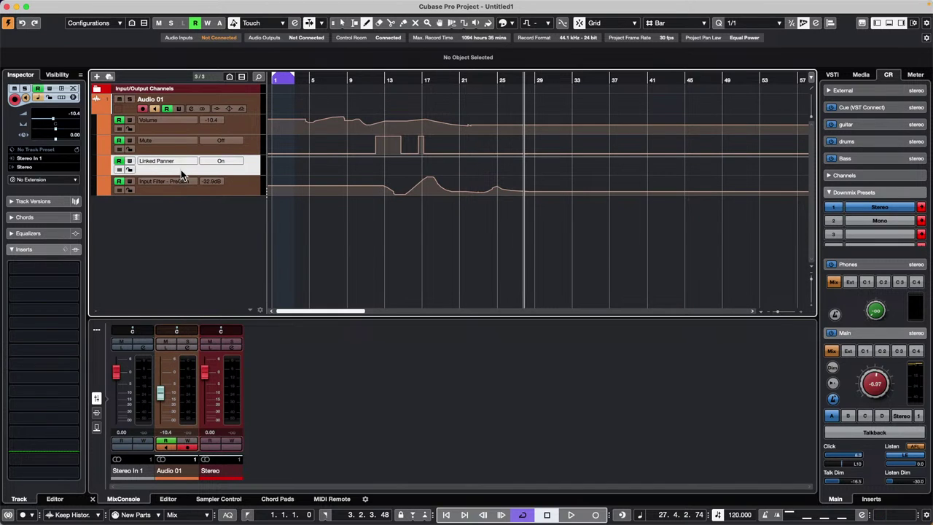
right_click(181, 170)
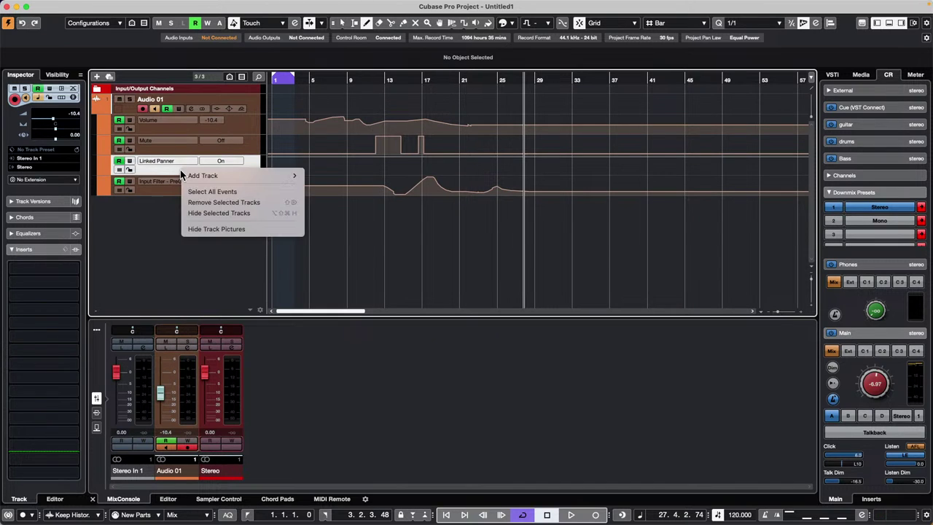
left_click(273, 202)
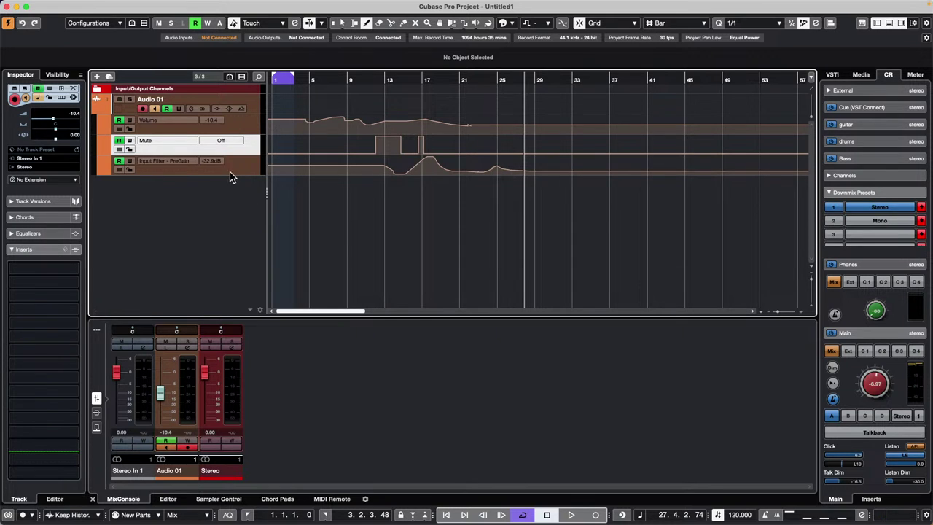
Examine the track commands offered for the Input Filter - PreGain lane, and select the Volume lane
right_click(245, 168)
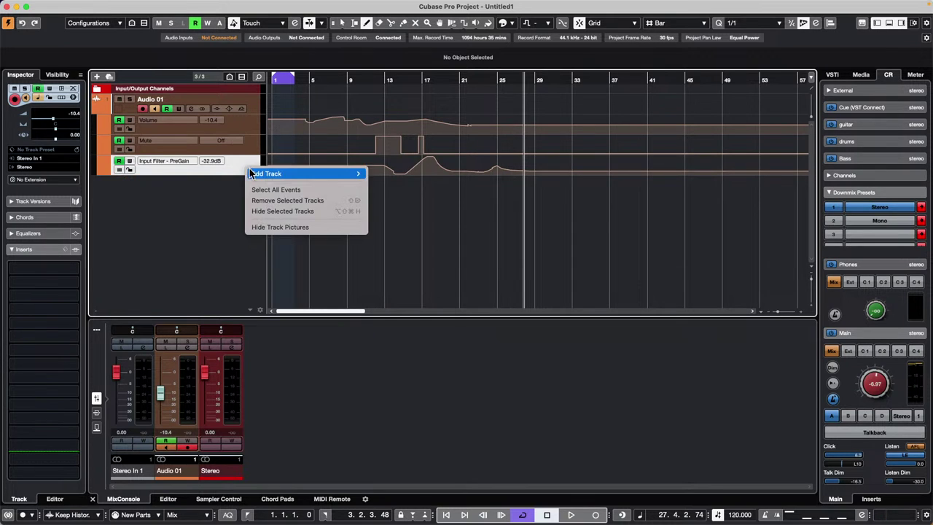
left_click(185, 232)
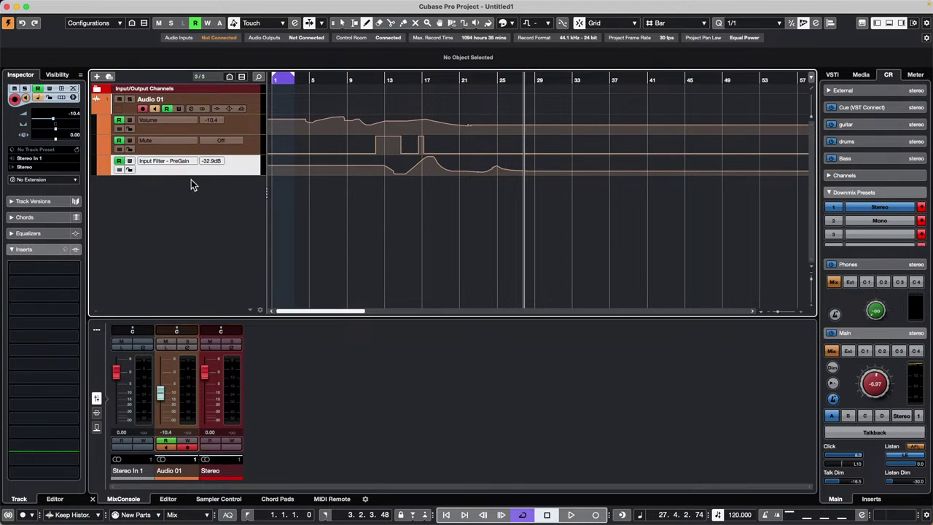
right_click(252, 173)
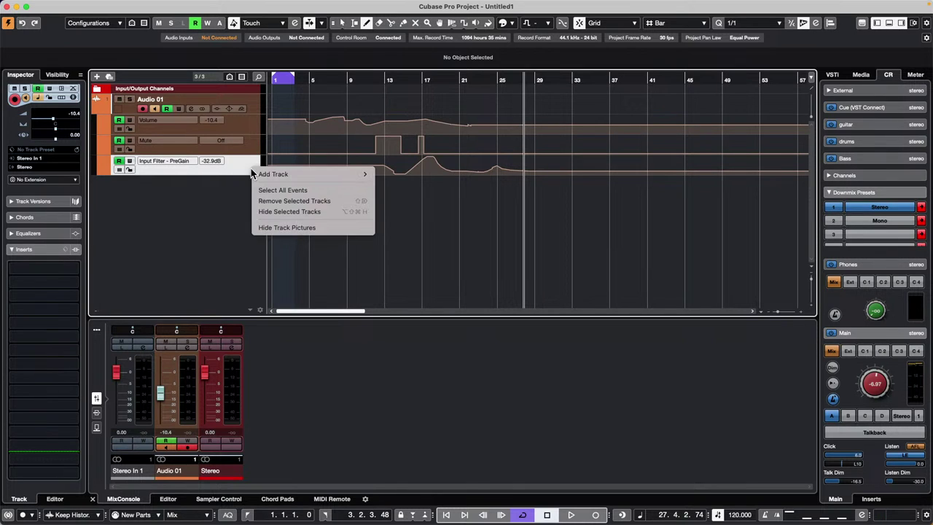
left_click(250, 209)
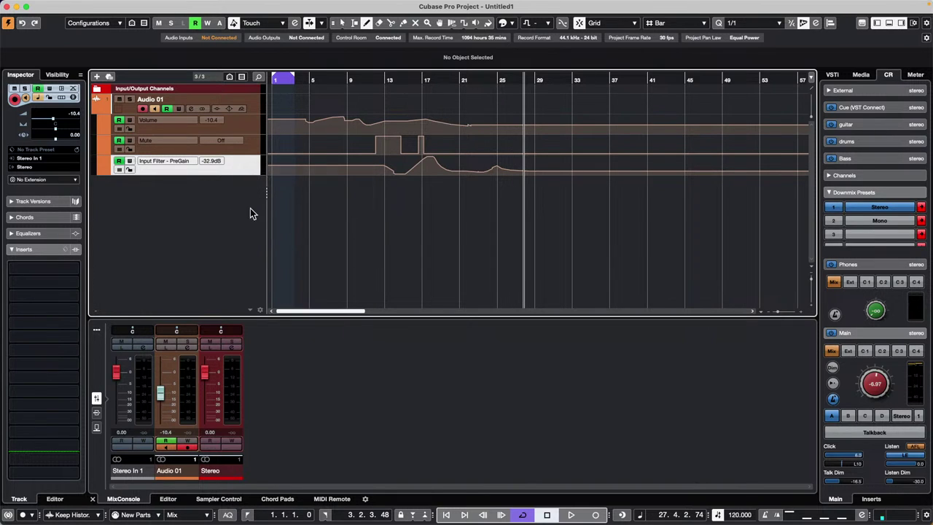
left_click(255, 146)
left_click(246, 124)
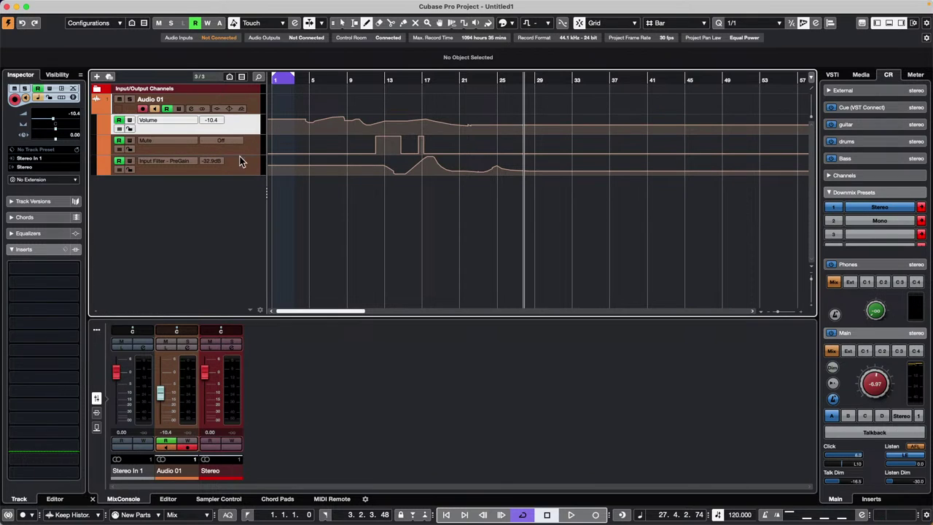
Save the project as automation test.cpr in a new folder named July 25 2023 inside Hangouts
left_click(64, 6)
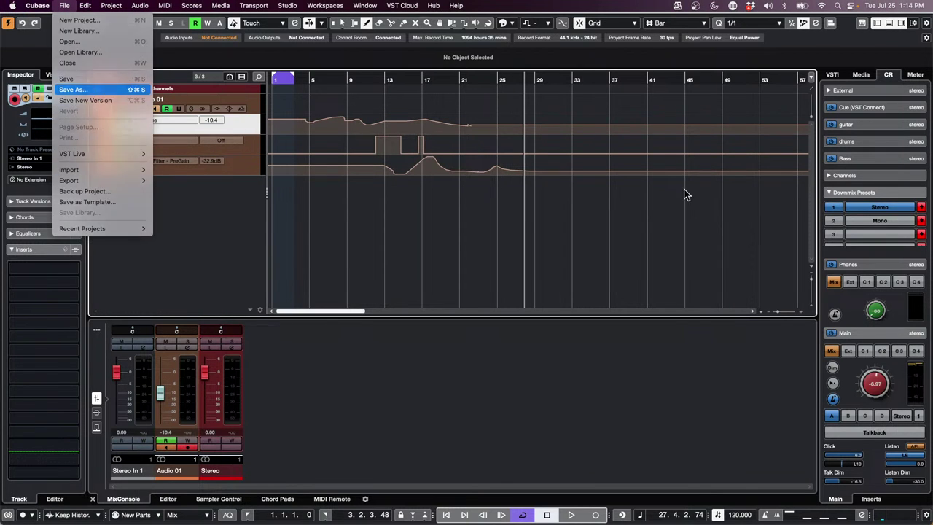
left_click(95, 90)
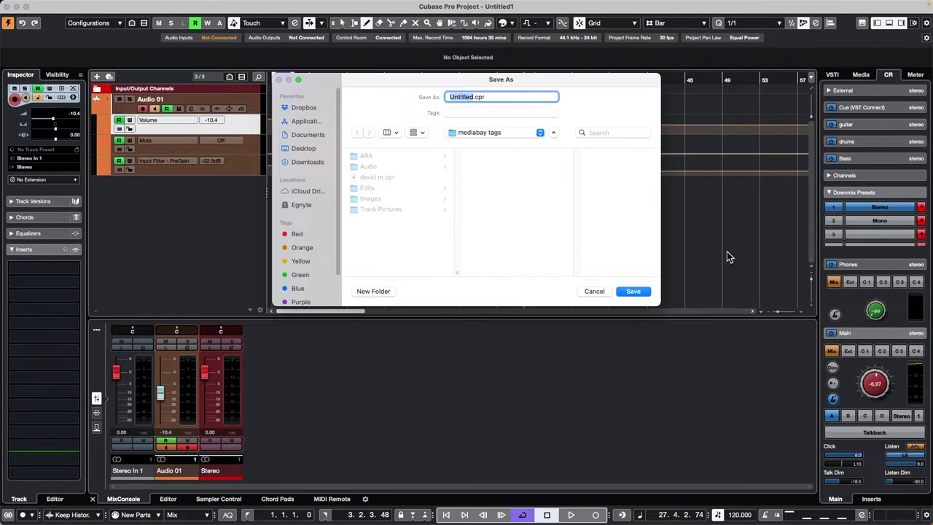
left_click(482, 132)
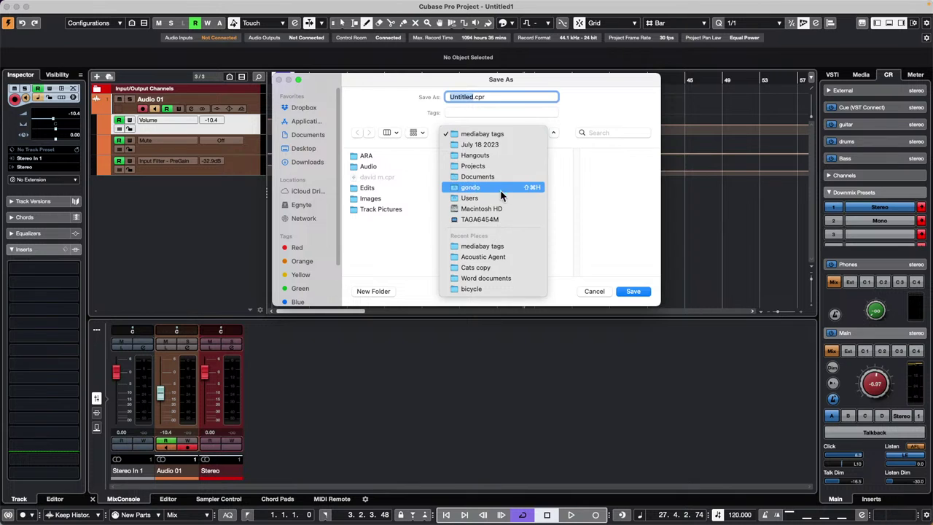
left_click(494, 154)
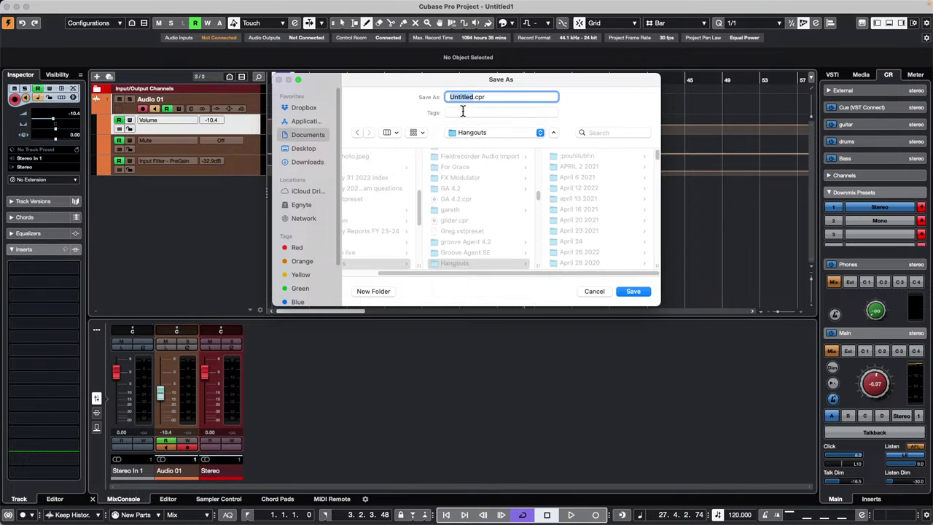
left_click(371, 292)
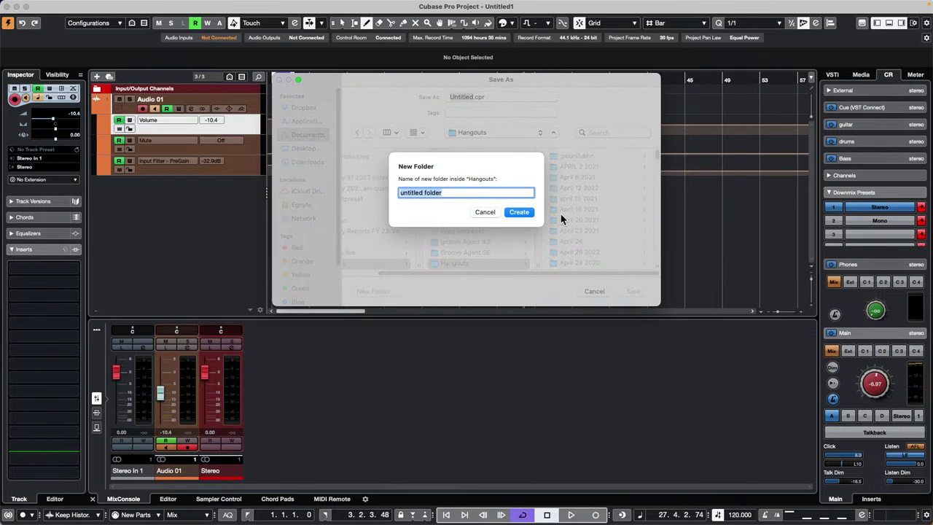
type("July 25 2023")
key("Return")
type("automation test")
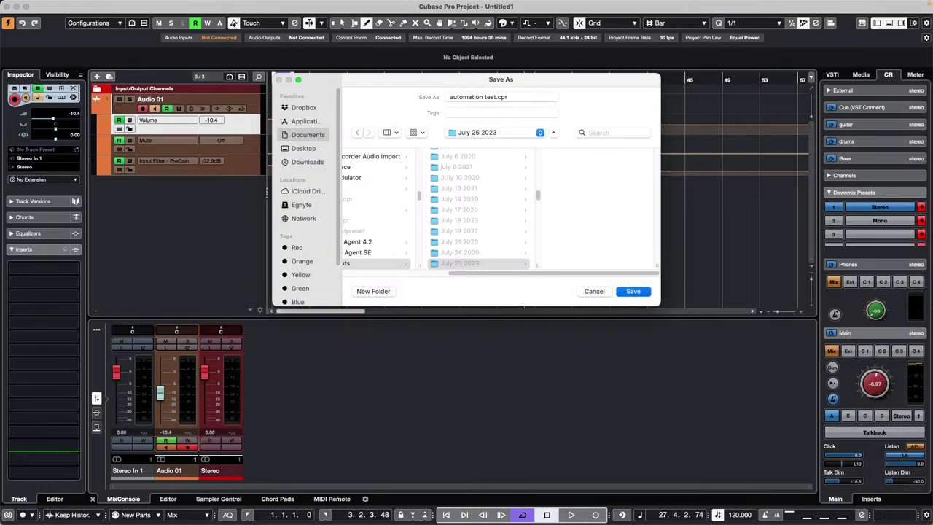
left_click(637, 291)
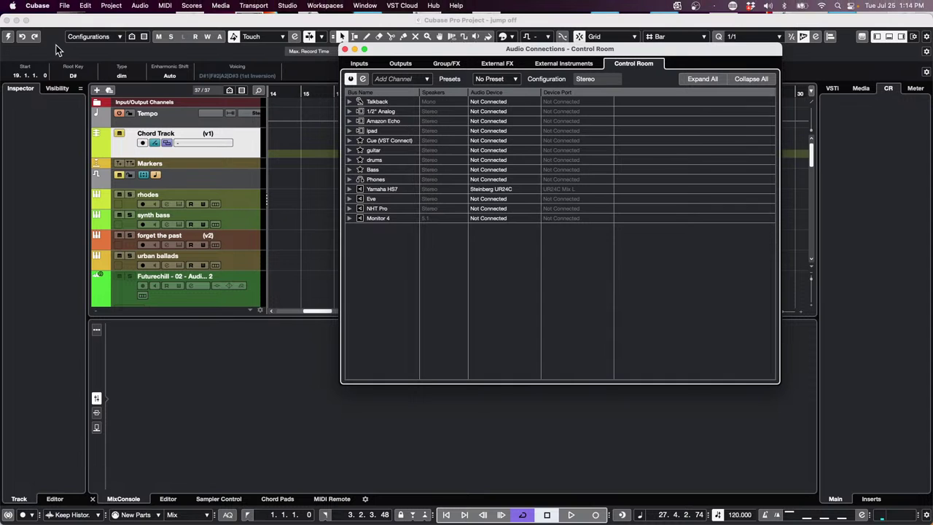
Reopen and activate the recent project automation test.cpr, leaving the missing ports unmapped
left_click(26, 20)
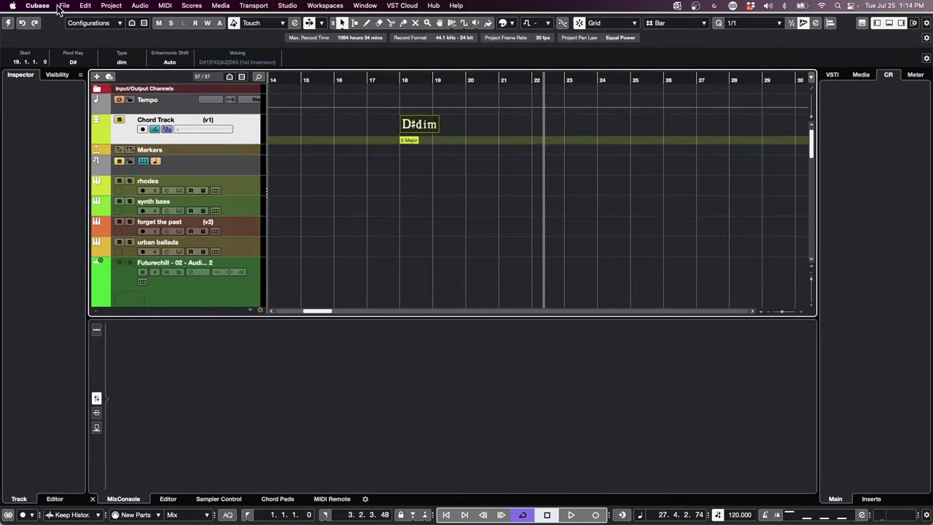
left_click(61, 7)
mouse_move(67, 230)
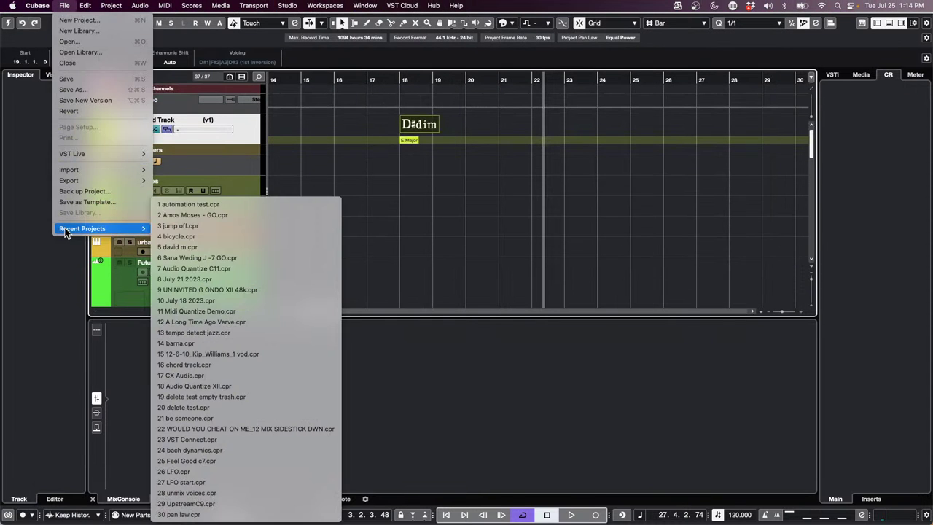
left_click(245, 203)
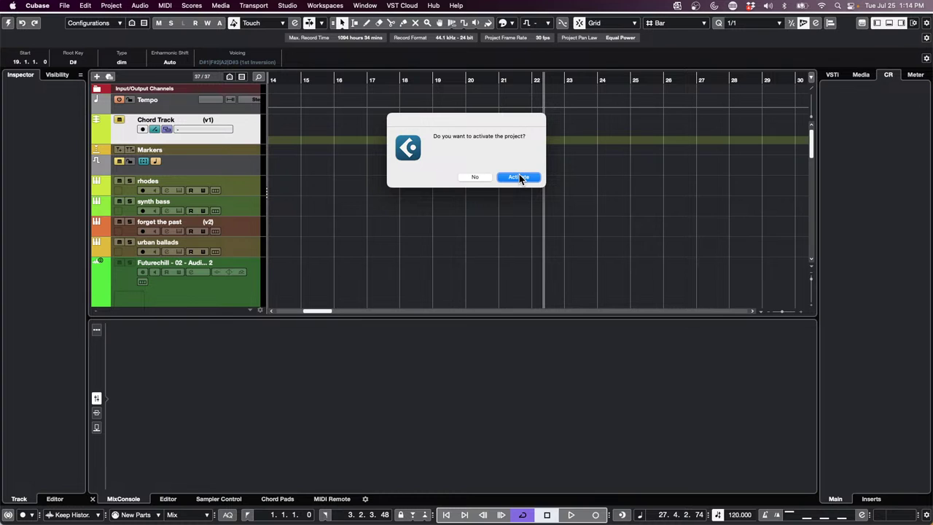
left_click(523, 177)
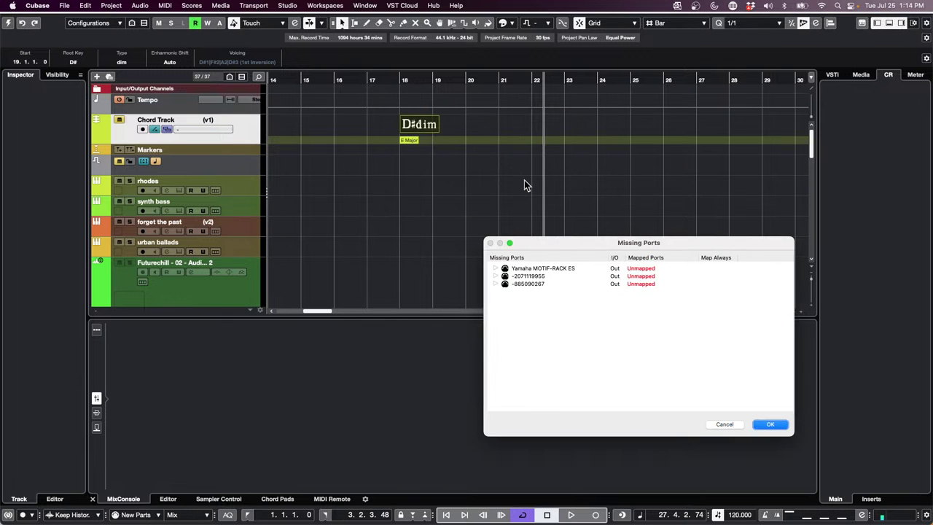
left_click(773, 425)
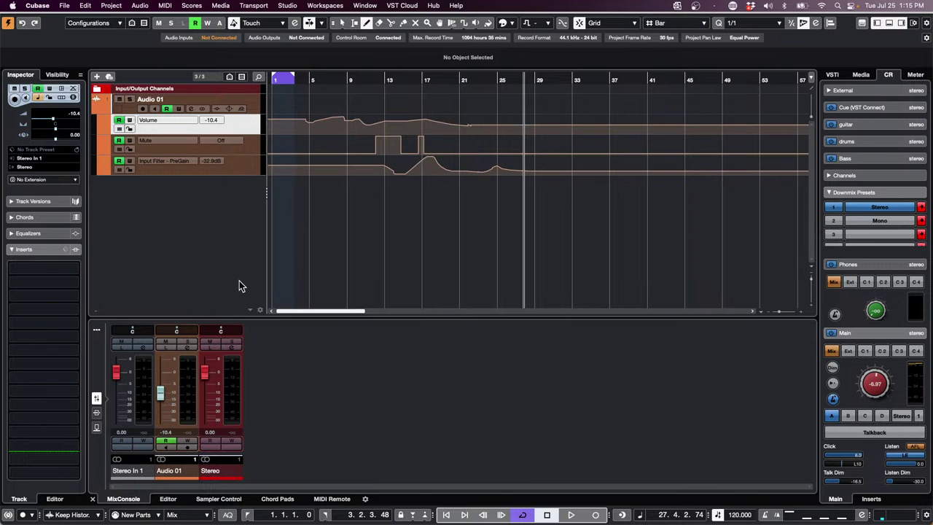
Try to adjust the Pre Gain in the channel settings of Audio 01, and close the settings window
left_click(188, 347)
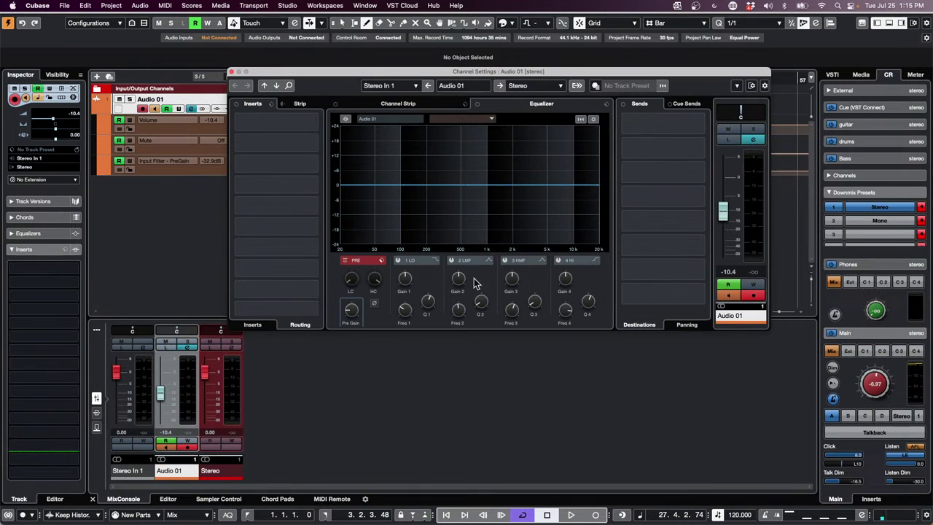
mouse_move(354, 312)
left_mouse_down()
mouse_move(342, 340)
mouse_move(346, 297)
left_mouse_up()
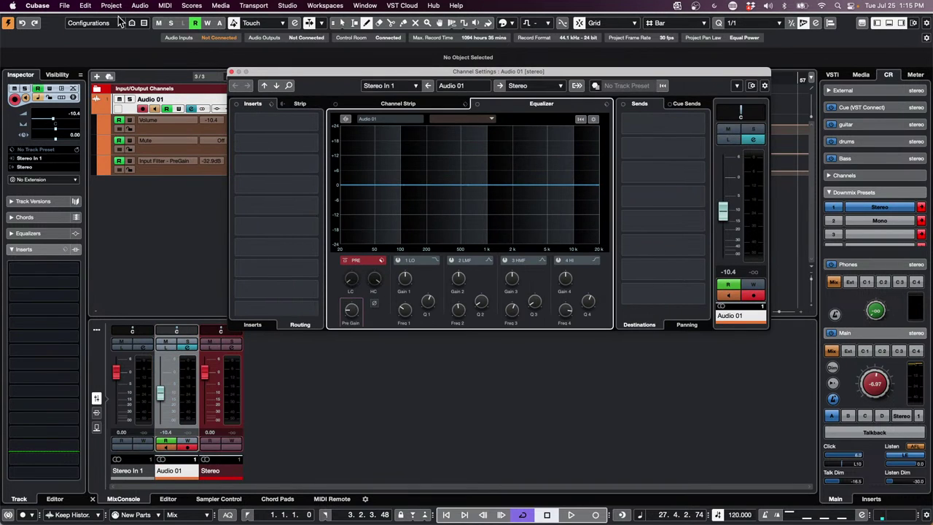
left_click(232, 73)
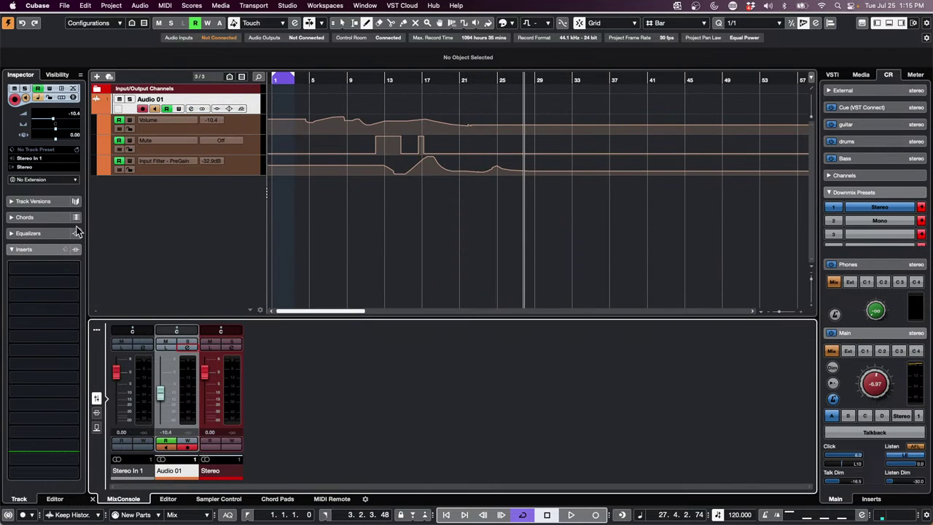
Insert ModMachine in the first insert slot and MorphFilter in the third insert slot of Audio 01
left_click(73, 269)
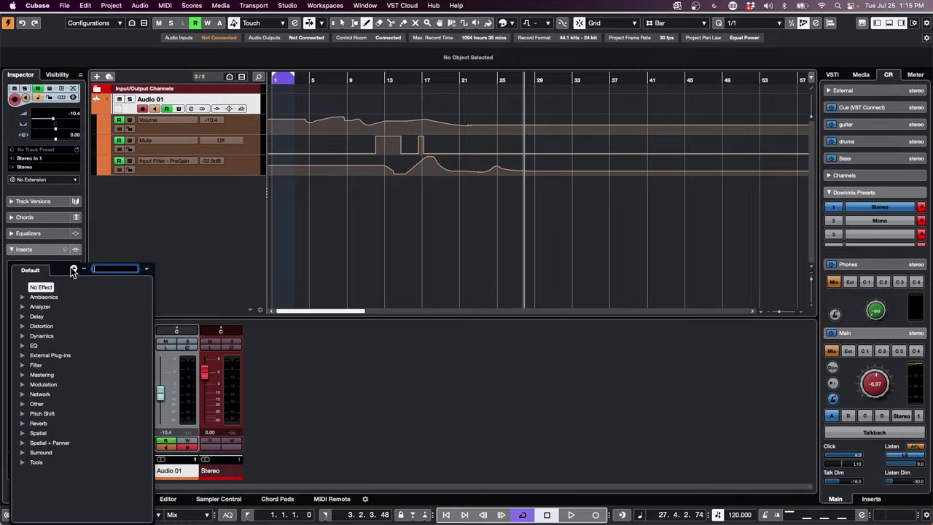
left_click(23, 318)
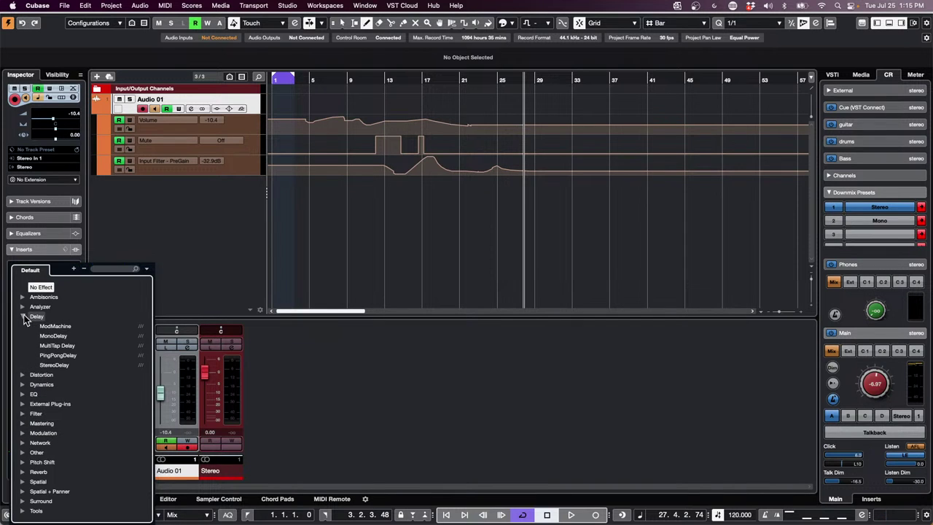
left_click(72, 328)
left_click(77, 297)
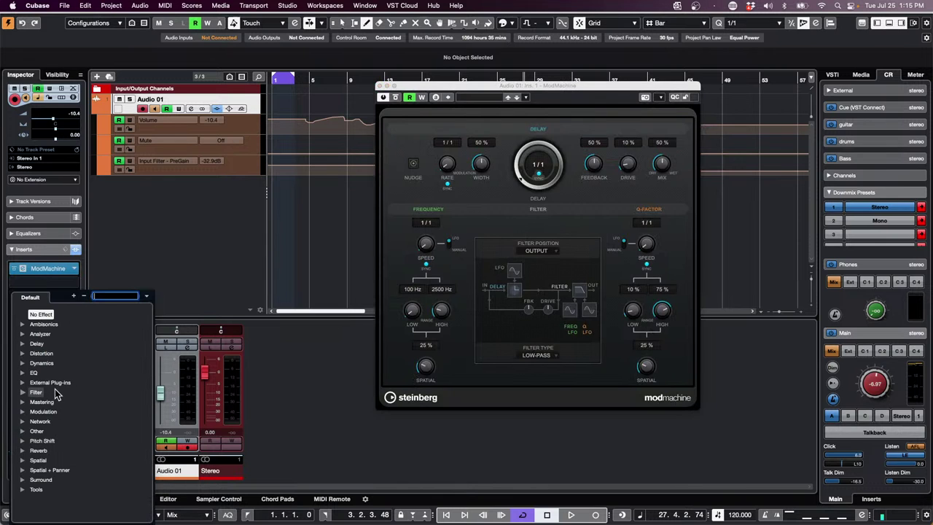
left_click(23, 392)
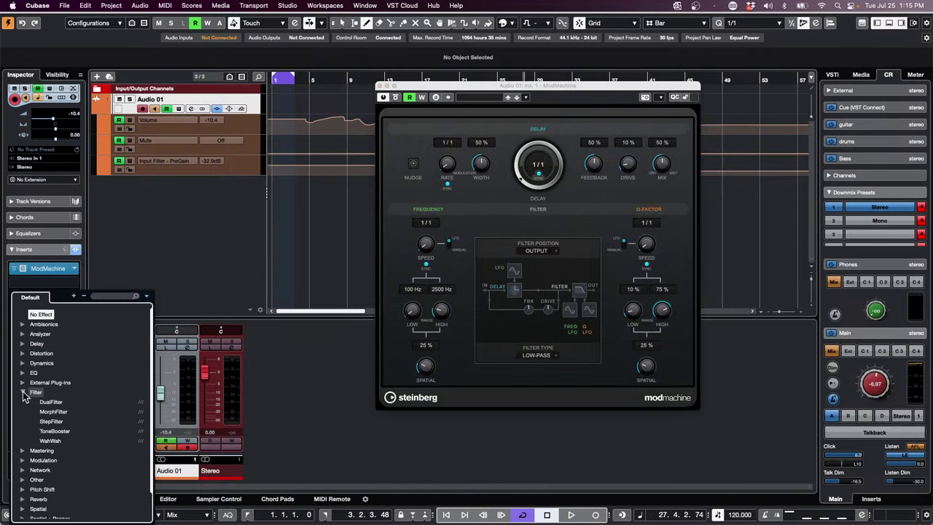
left_click(67, 409)
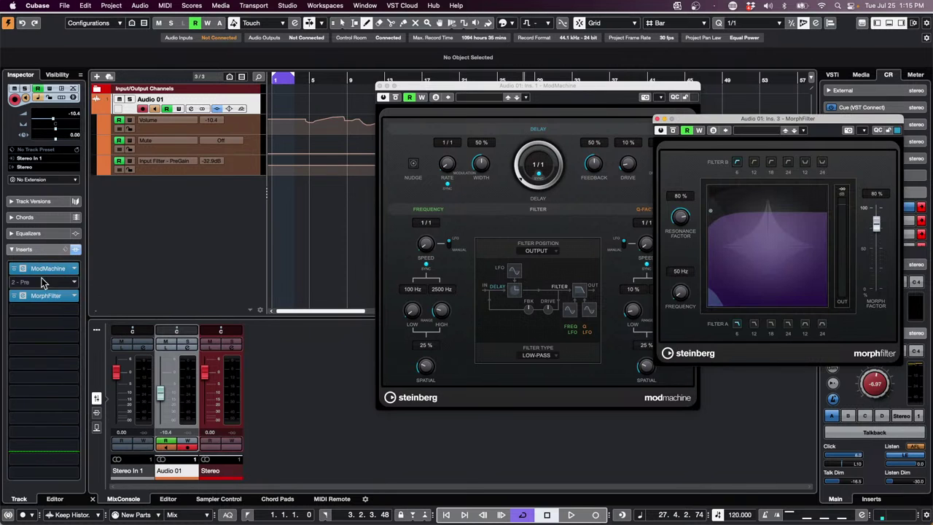
Insert StudioEQ in the second slot of Audio 01, between ModMachine and MorphFilter, and try to lower its output level
left_click(75, 294)
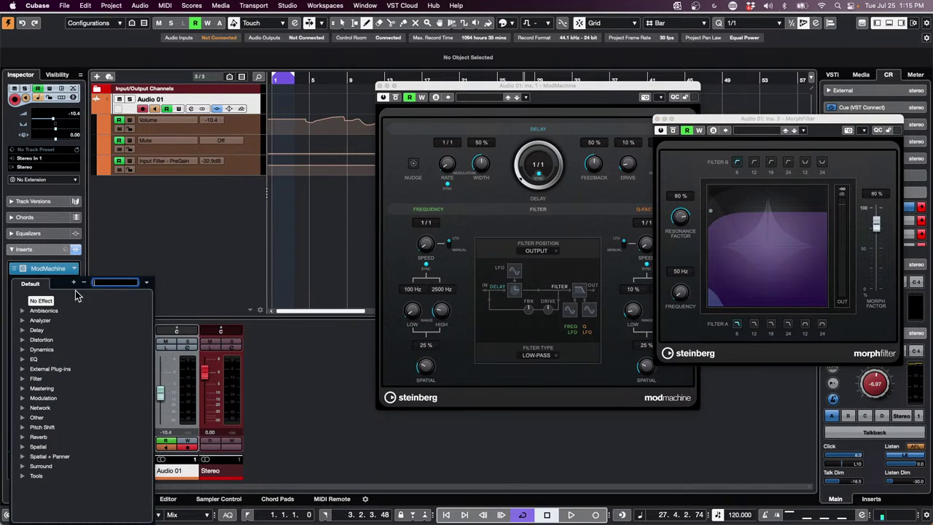
left_click(25, 360)
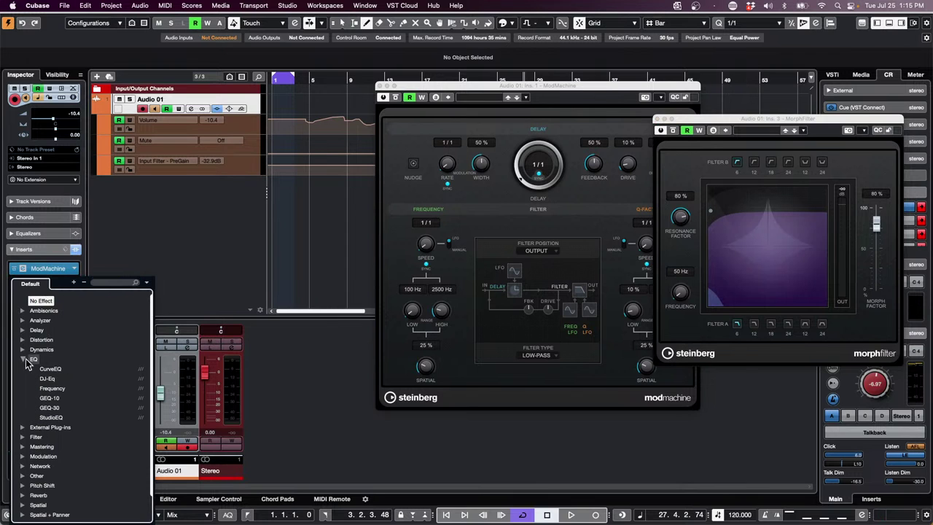
left_click(57, 418)
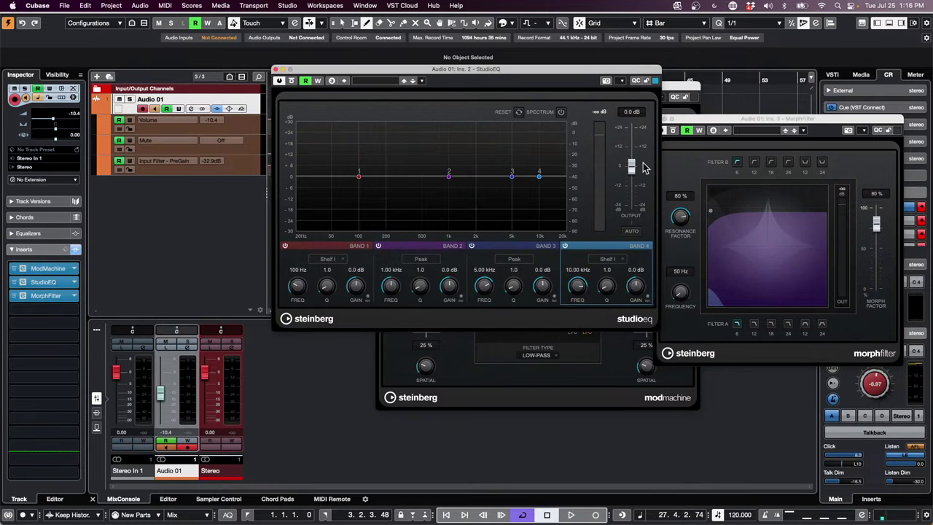
mouse_move(634, 168)
left_mouse_down()
mouse_move(635, 129)
mouse_move(618, 176)
mouse_move(619, 136)
mouse_move(625, 178)
left_mouse_up()
Try to raise the equalizer's Pre Gain in the Audio 01 channel settings, and close the settings window
left_click(188, 350)
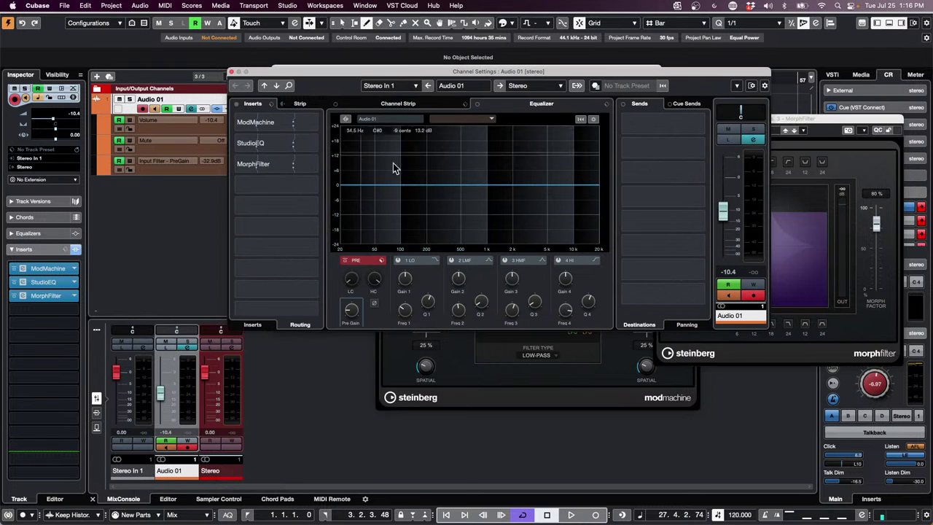
left_click_drag(349, 312, 358, 279)
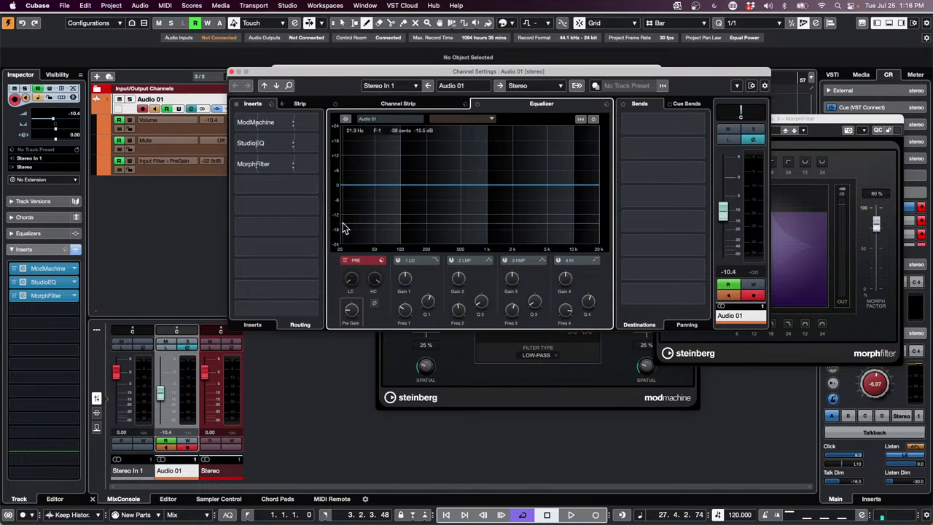
left_click(232, 72)
Remove the inserted plug-ins from the insert slots of Audio 01
left_click_drag(31, 281, 284, 263)
left_click_drag(70, 296, 283, 251)
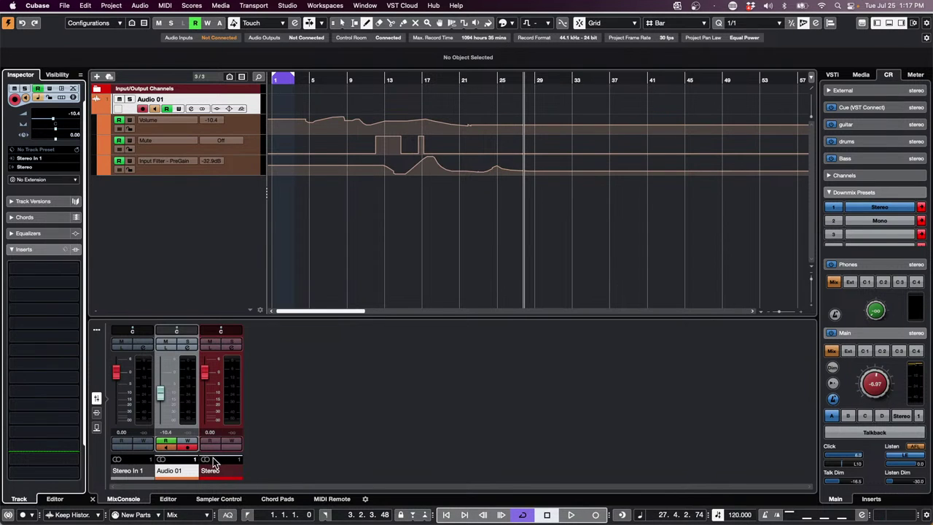
Switch to Finder, examine which programs can open the Oct 7, 2022 project file in Documents' jump off folder, and return to Cubase
mouse_move(291, 524)
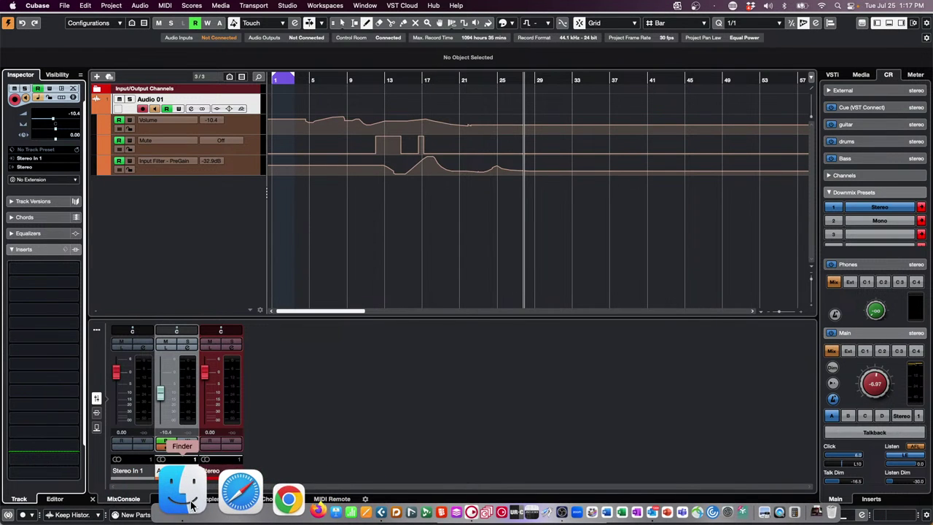
left_click(182, 496)
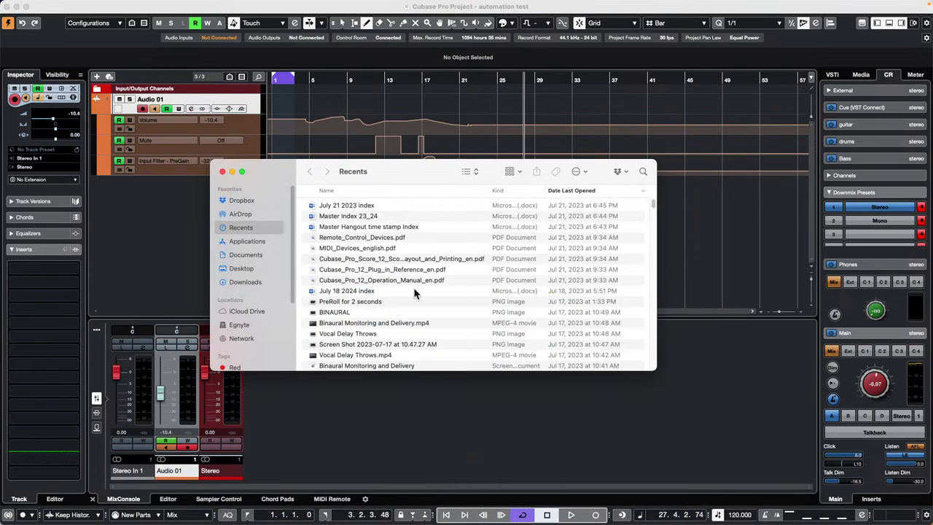
left_click(253, 260)
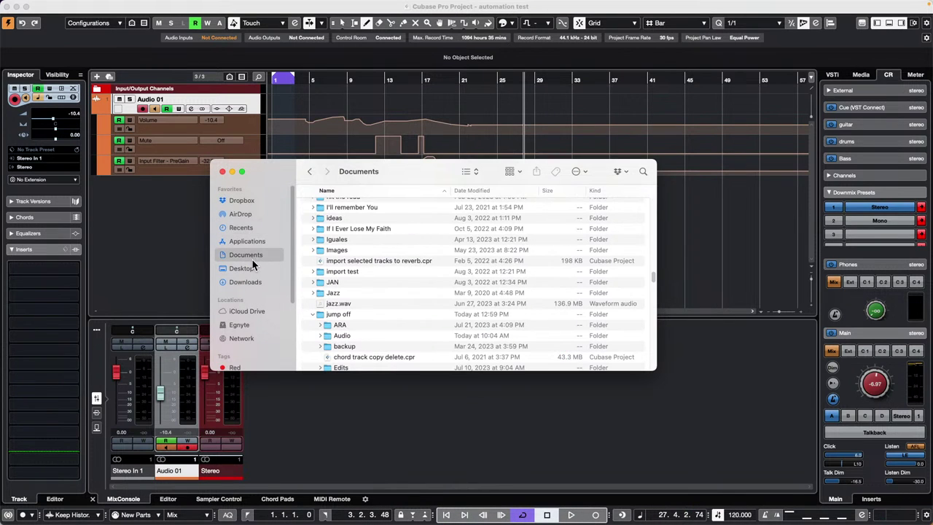
scroll(398, 271, "down", 3)
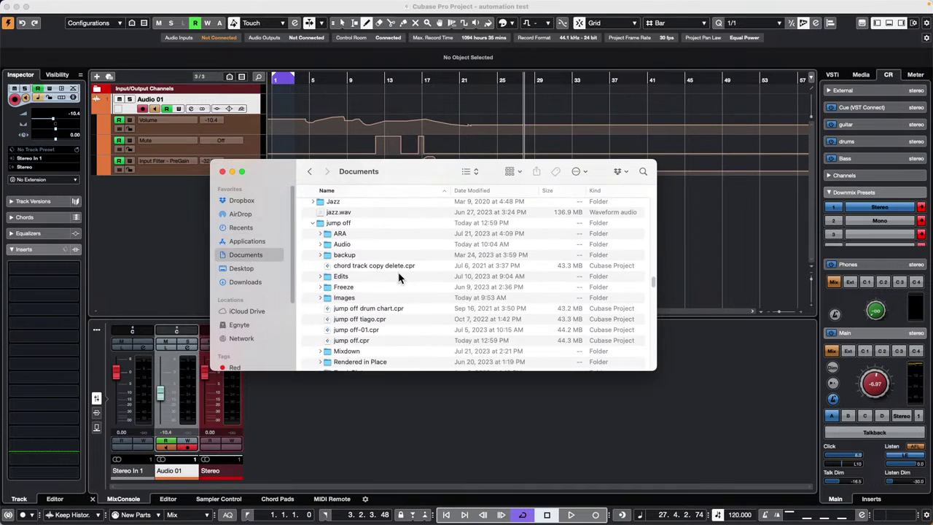
right_click(356, 321)
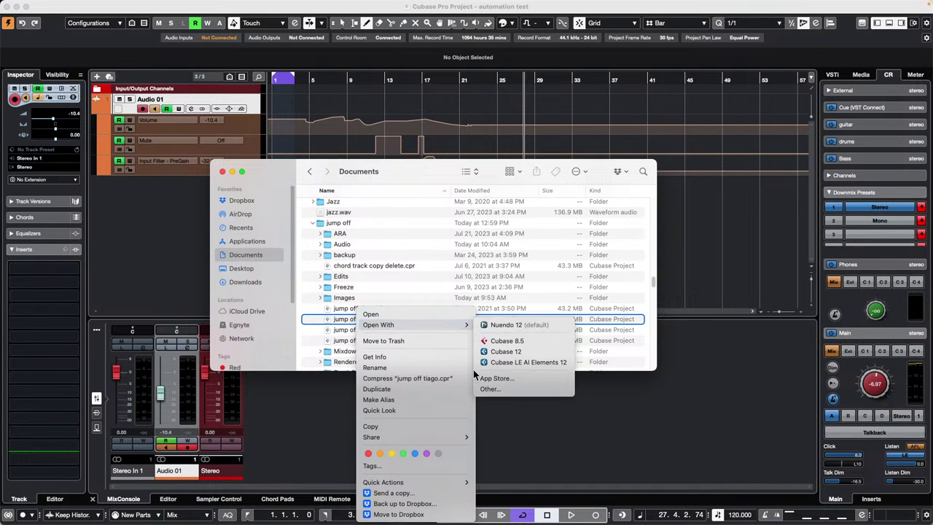
mouse_move(409, 324)
left_click(136, 261)
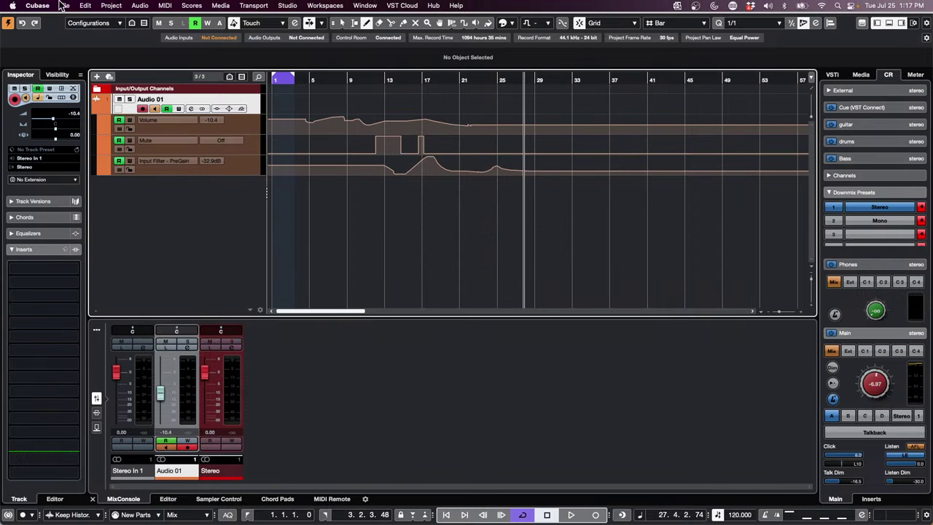
View the project folders in the Open dialog, and cancel it without opening a file
left_click(64, 5)
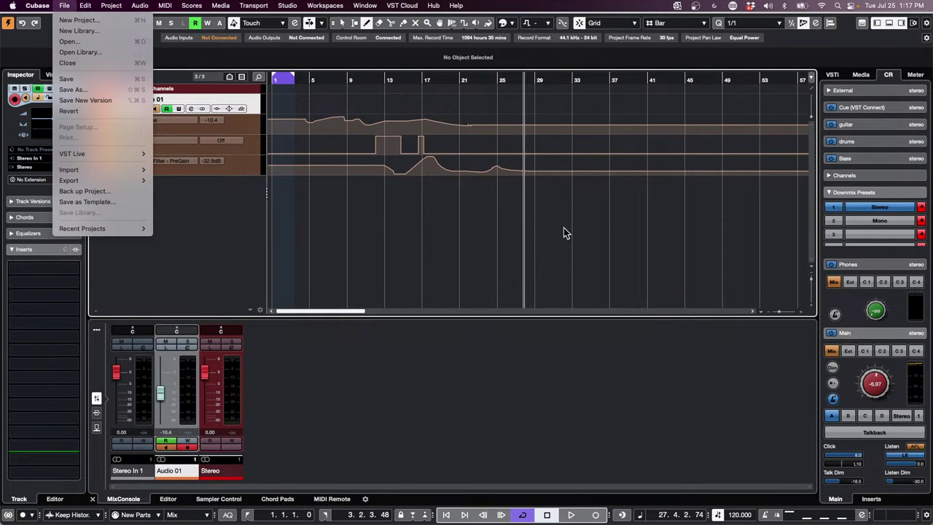
left_click(85, 43)
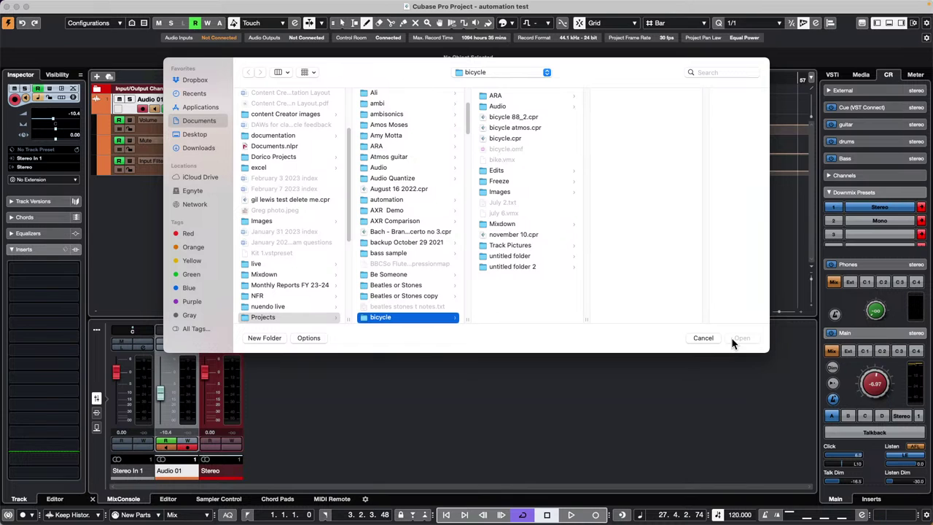
left_click(702, 339)
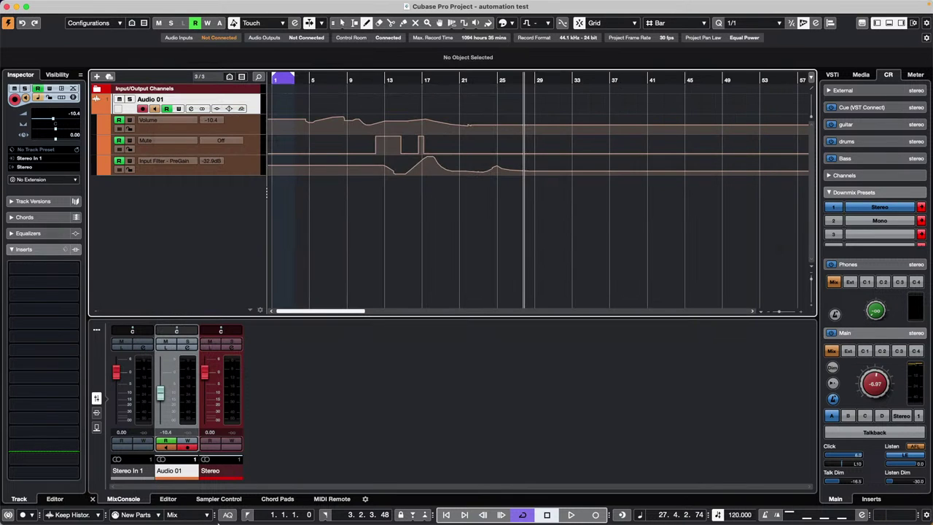
Switch to Finder and try to open the Oct 7, 2022 project file in the jump off folder with Cubase 12
left_click(191, 511)
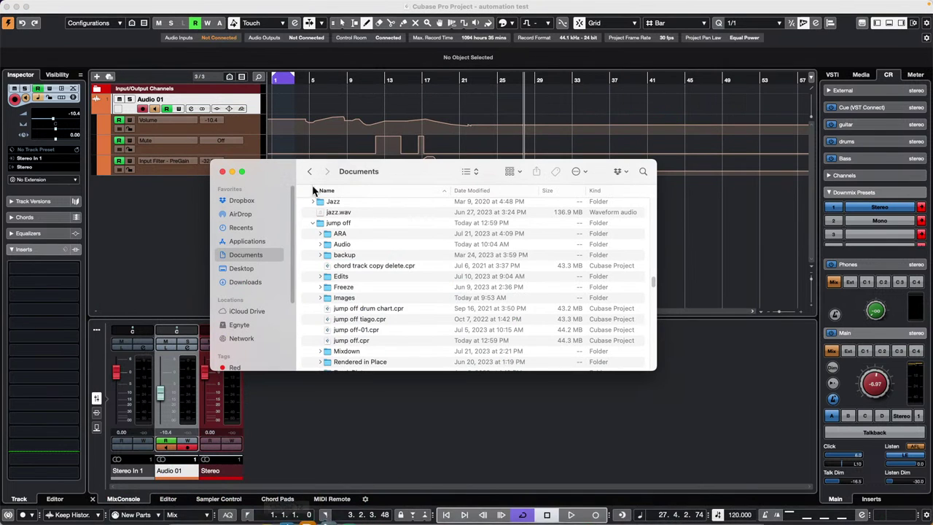
left_click(352, 321)
right_click(351, 321)
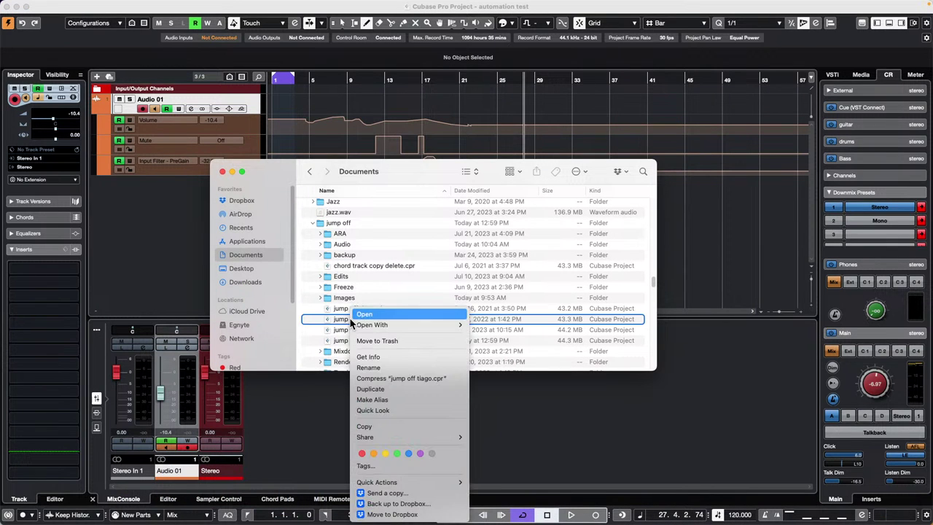
mouse_move(379, 325)
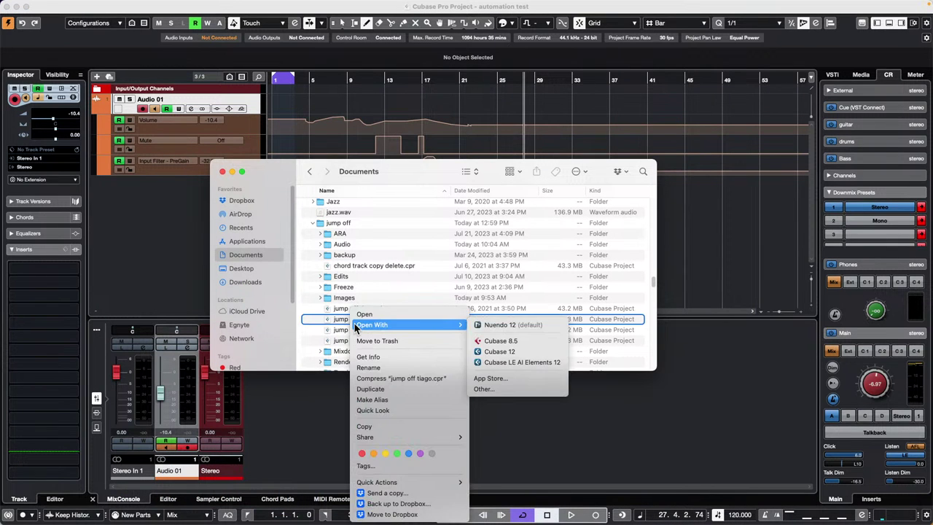
left_click(511, 353)
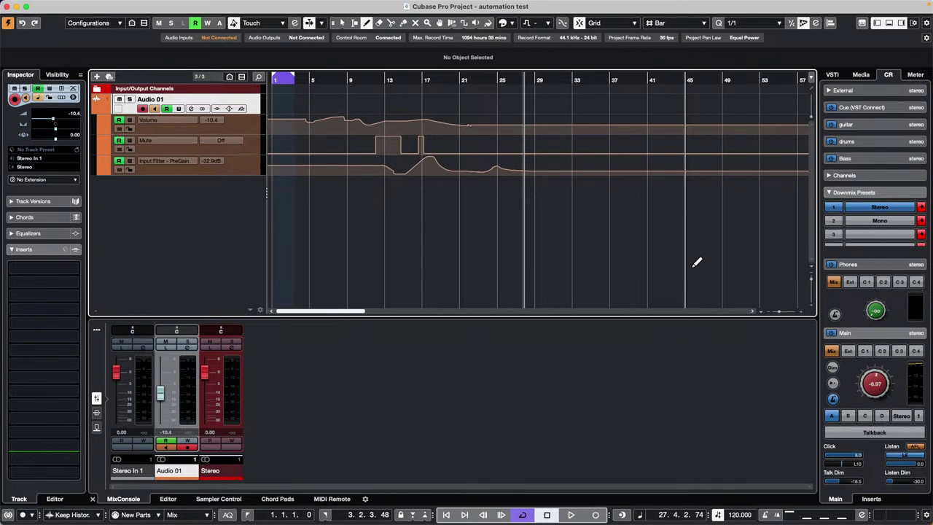
Close the automation test project window, the Finder window and the Audio Connections window
left_click(9, 6)
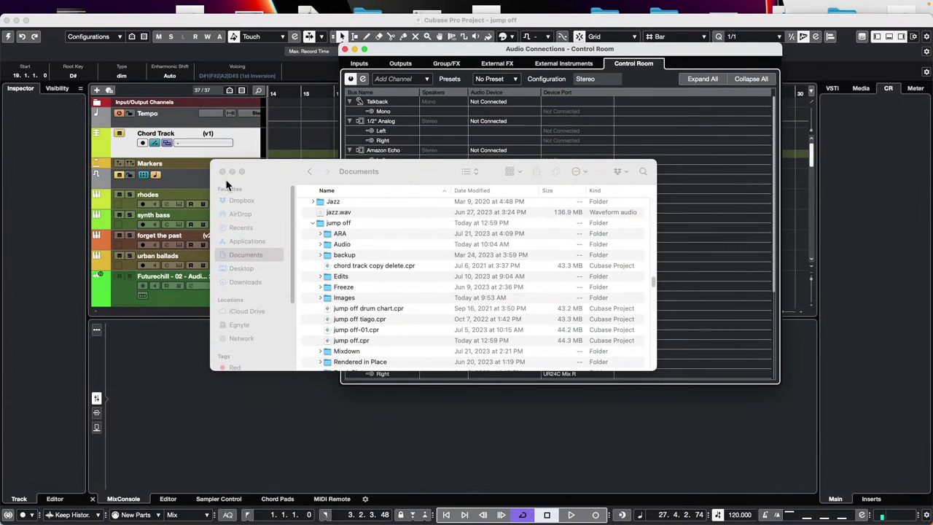
left_click(219, 172)
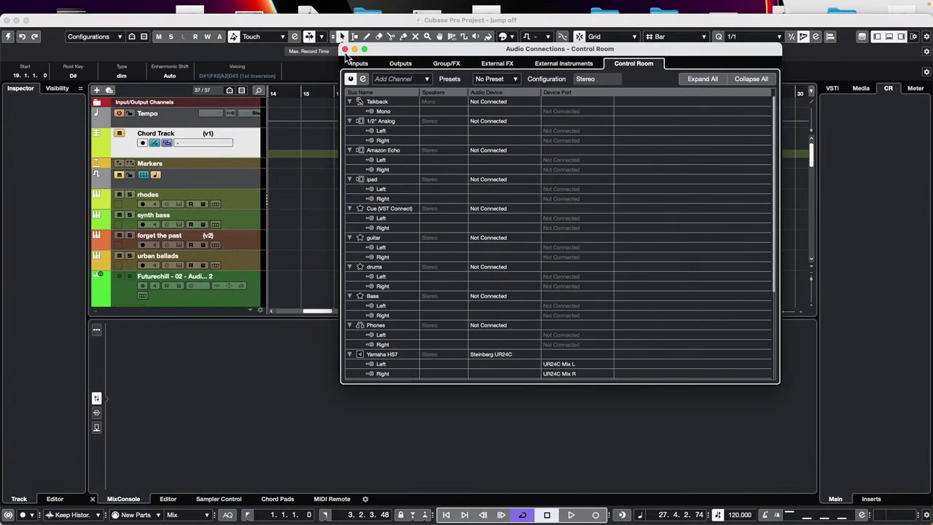
left_click(346, 49)
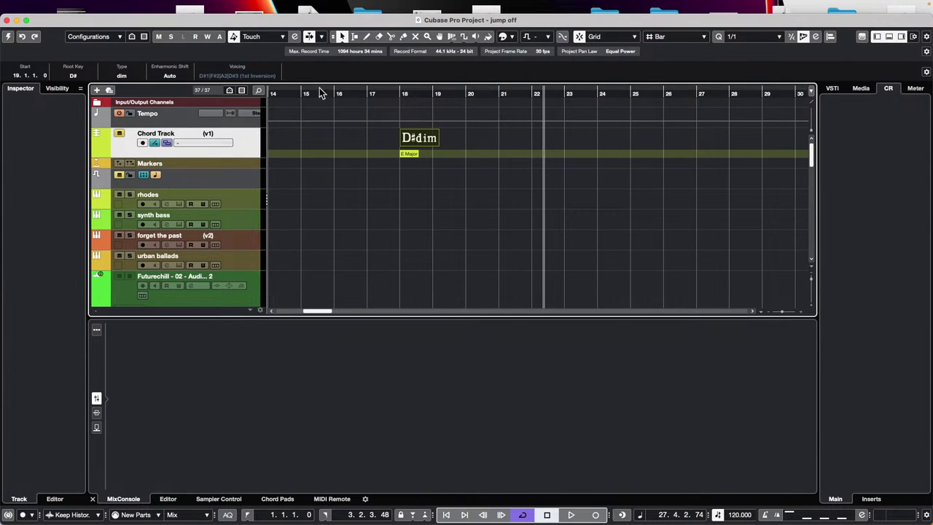
Toggle Snap to Zero Crossing in the jump off project, and maximize the project window
scroll(307, 164, "down", 10)
scroll(307, 164, "down", 5)
scroll(309, 153, "up", 8)
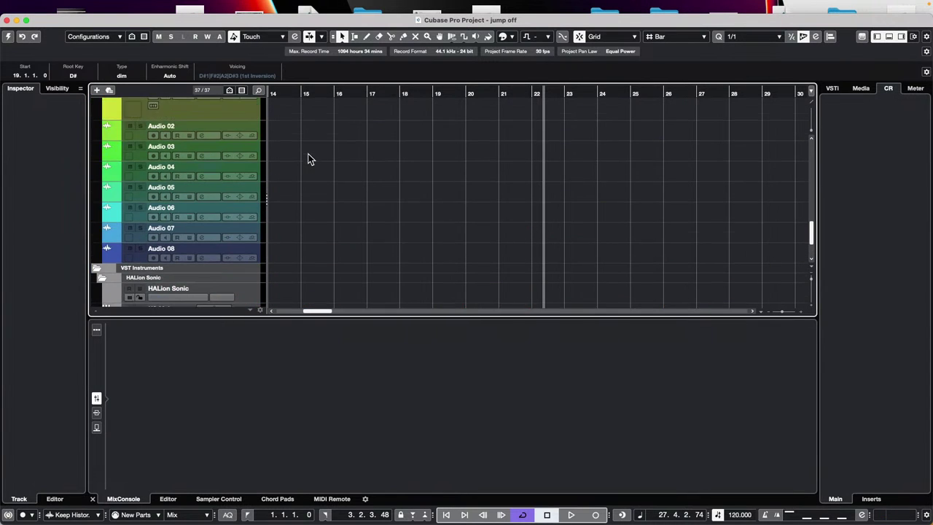
scroll(309, 149, "up", 10)
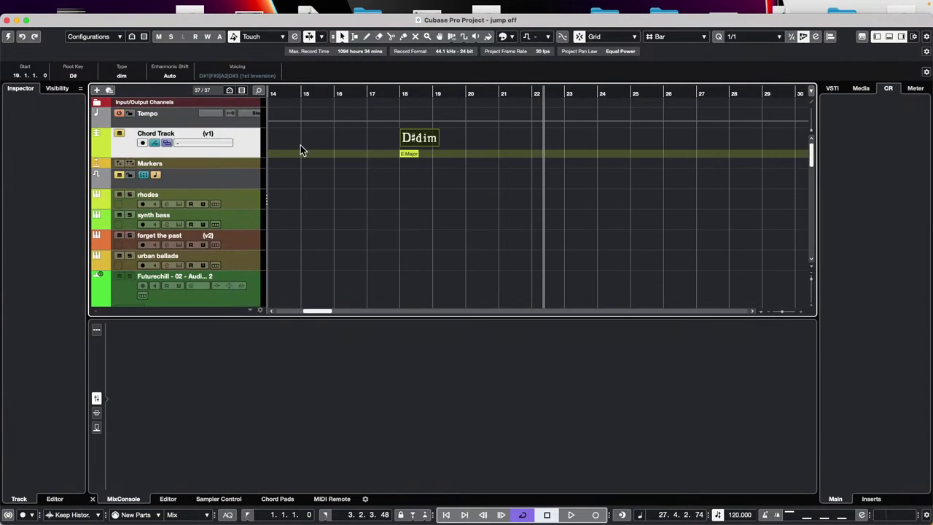
scroll(296, 93, "left", 15)
scroll(318, 182, "down", 4)
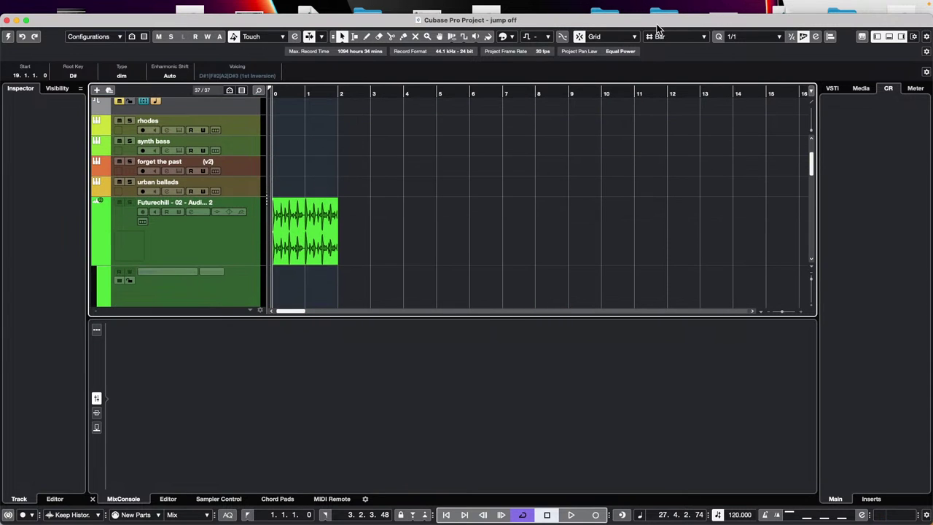
left_click(563, 37)
left_click(26, 20)
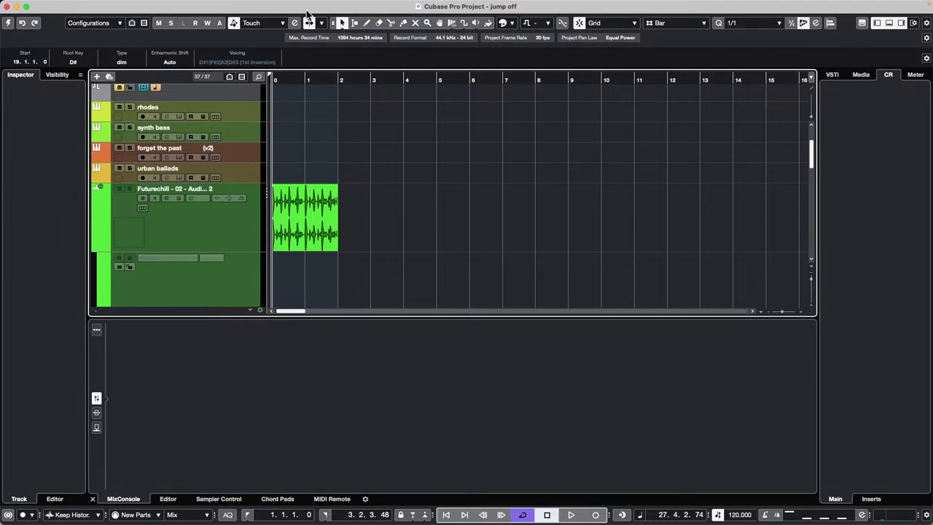
Split the Futurechill audio event at about 1.2.1.11 with the Split tool
left_click_drag(307, 78, 307, 140)
left_click_drag(465, 135, 558, 209)
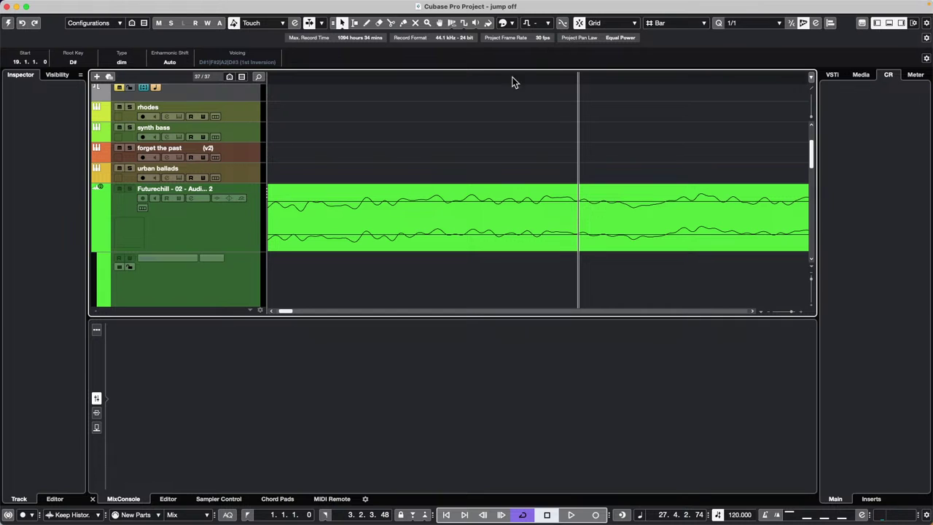
right_click(430, 209)
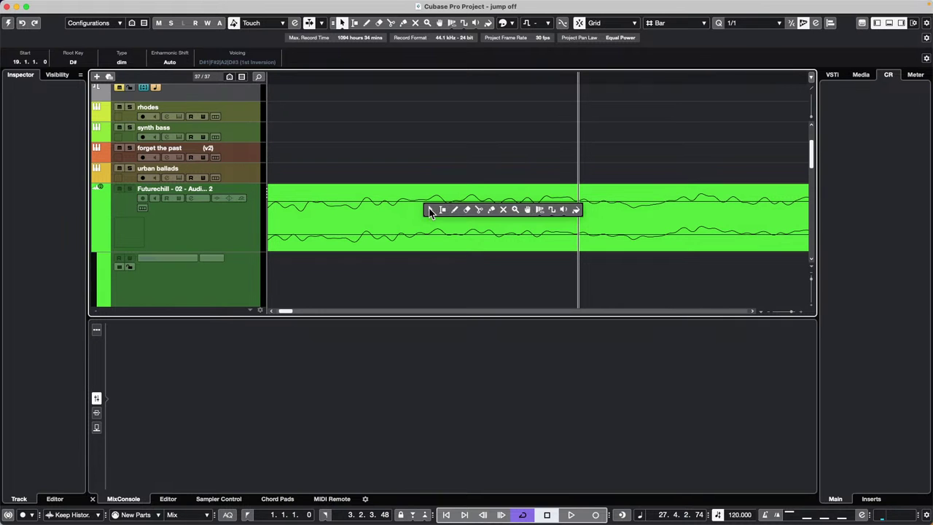
left_click(480, 210)
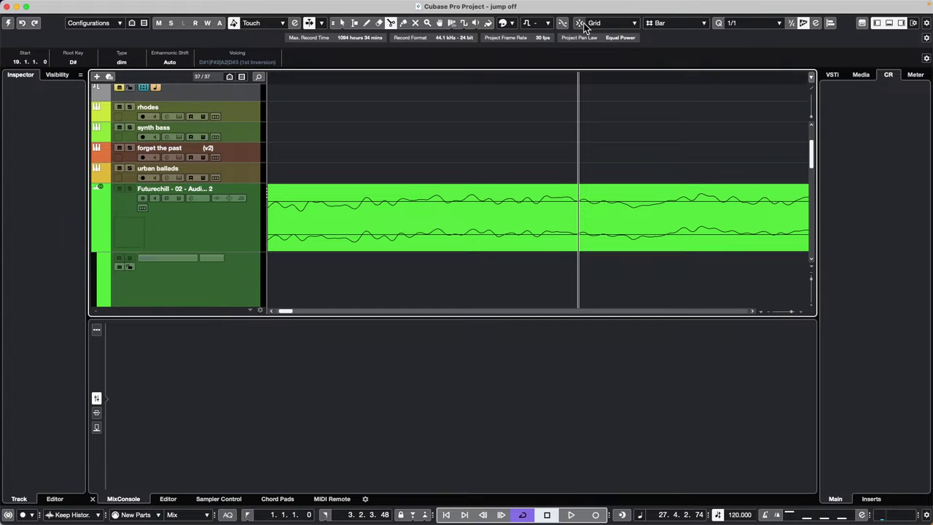
left_click(437, 212)
Switch to the Object Selection tool and select the Futurechill audio event that begins at the split
right_click(490, 123)
left_click(489, 124)
left_click(489, 212)
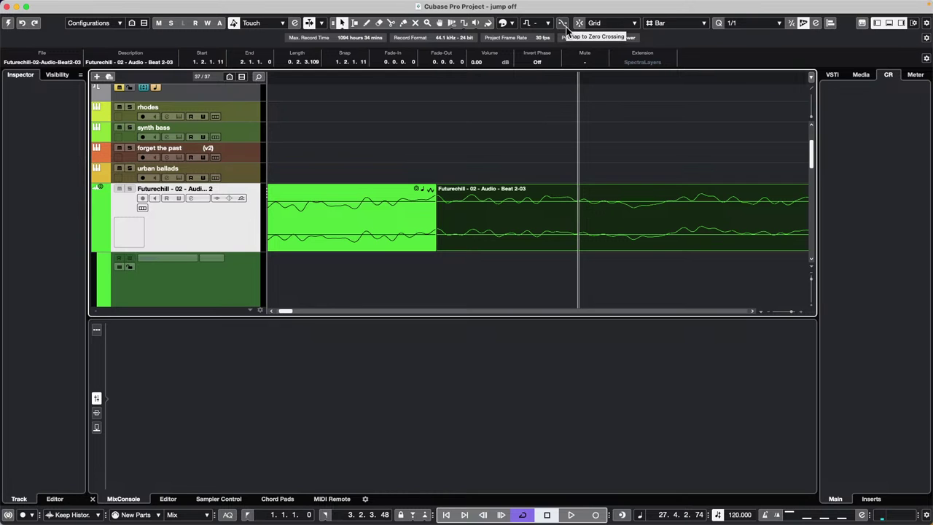
Undo the last split of the Futurechill event, enable Snap to Zero Crossing, and switch to the Split tool
key("super+z")
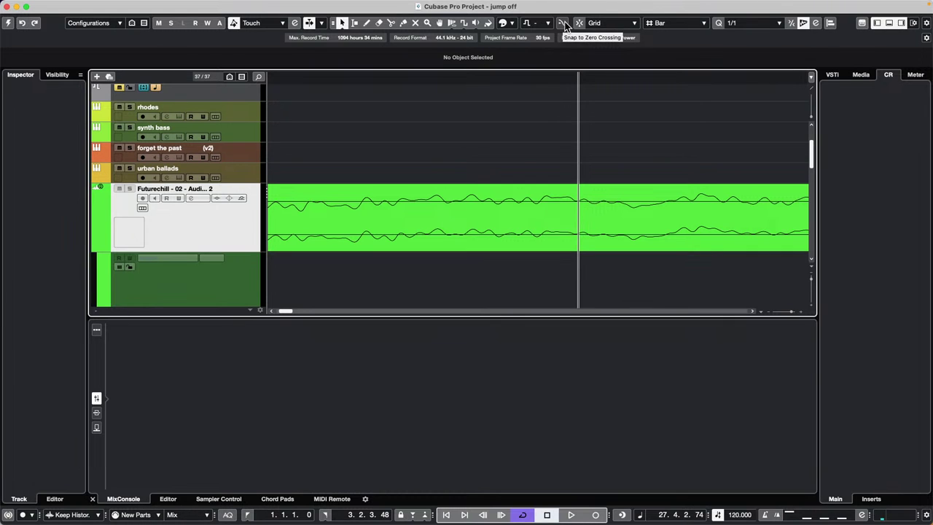
left_click(564, 24)
right_click(482, 219)
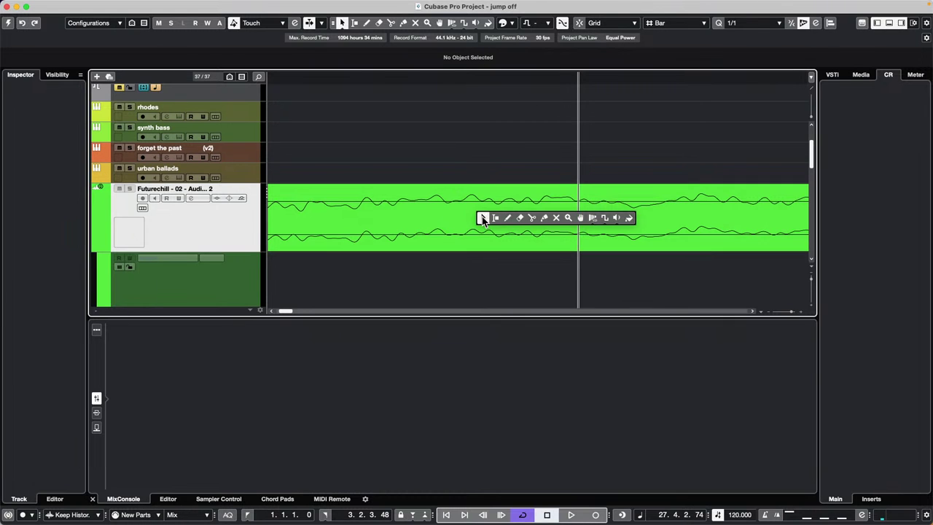
left_click(532, 218)
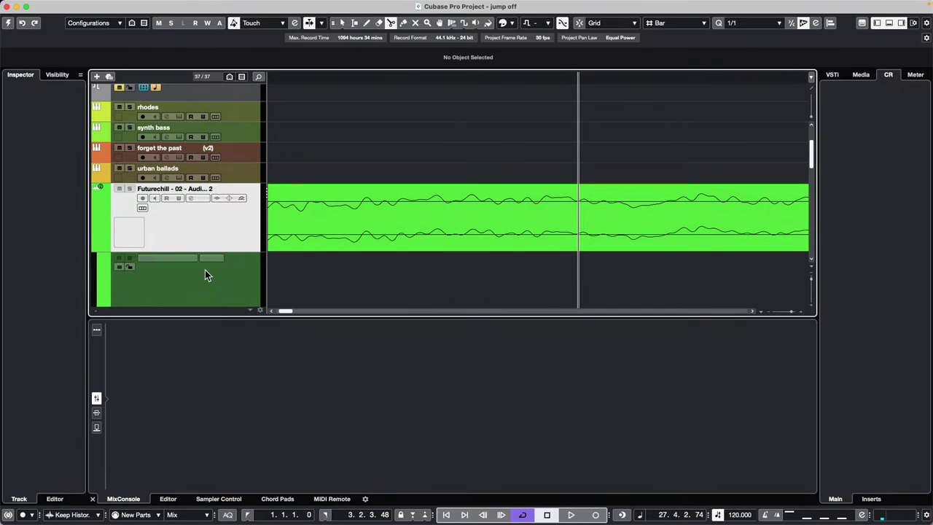
Increase the Futurechill track's height and turn off Snap to Zero Crossing
left_click_drag(243, 249, 237, 299)
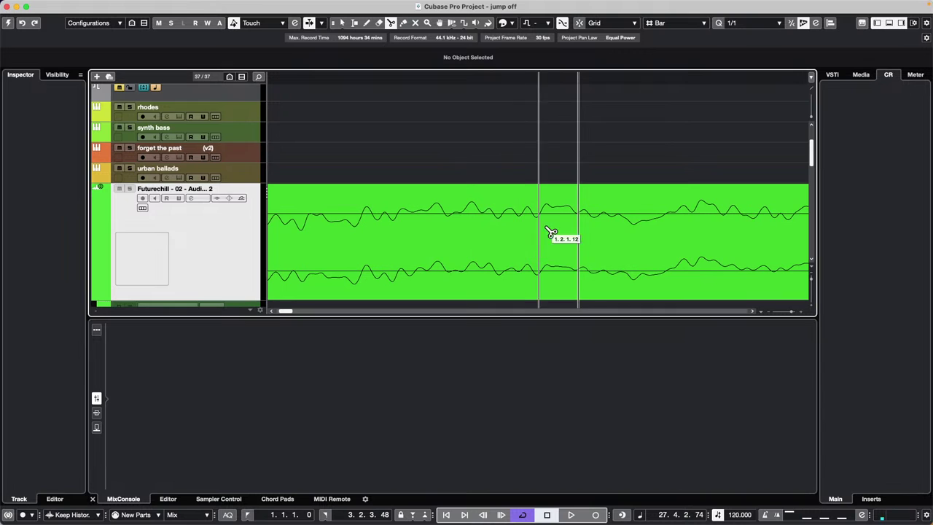
key("h")
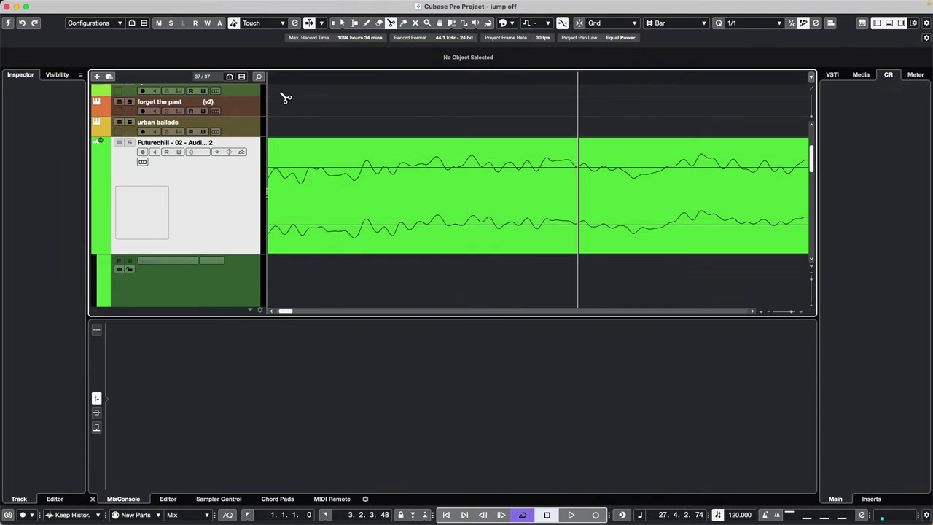
left_click(470, 88)
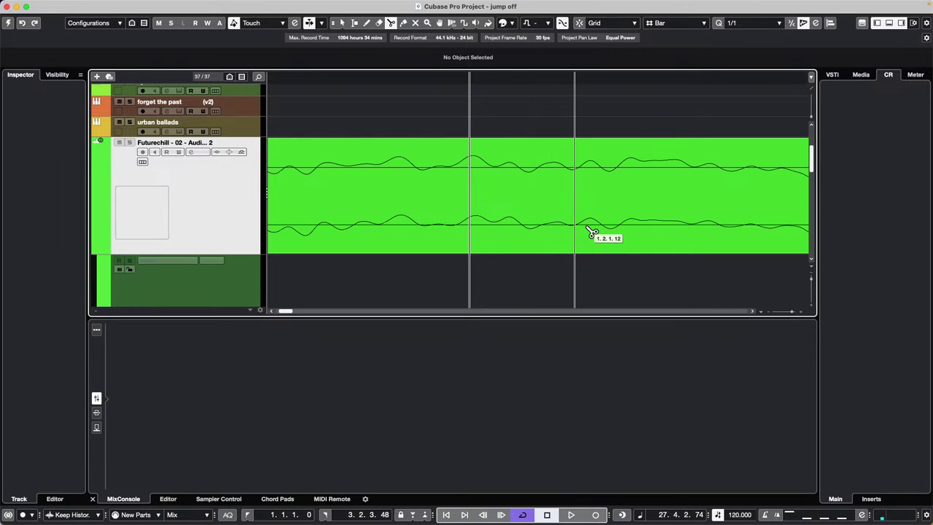
left_click(579, 22)
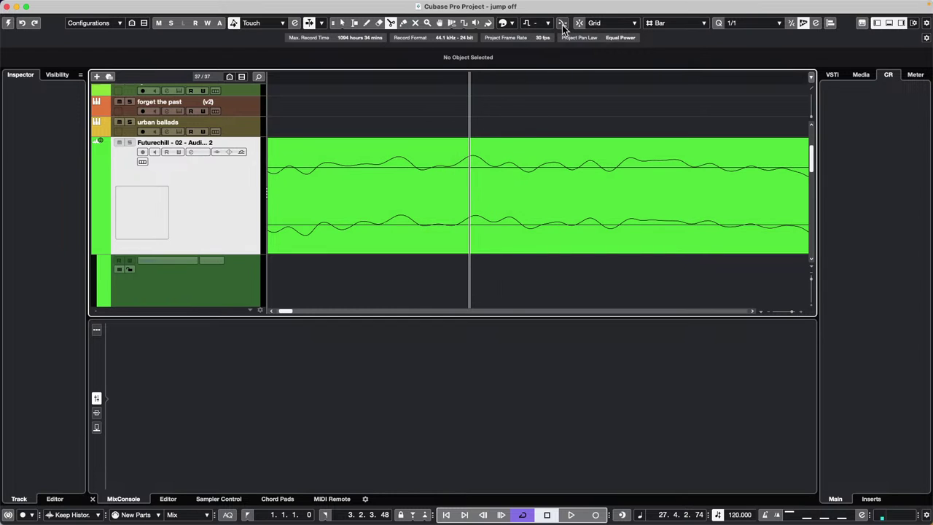
Shift the Futurechill event after the split slightly earlier over the preceding one and crossfade the overlap
key("1")
left_click_drag(528, 217, 519, 220)
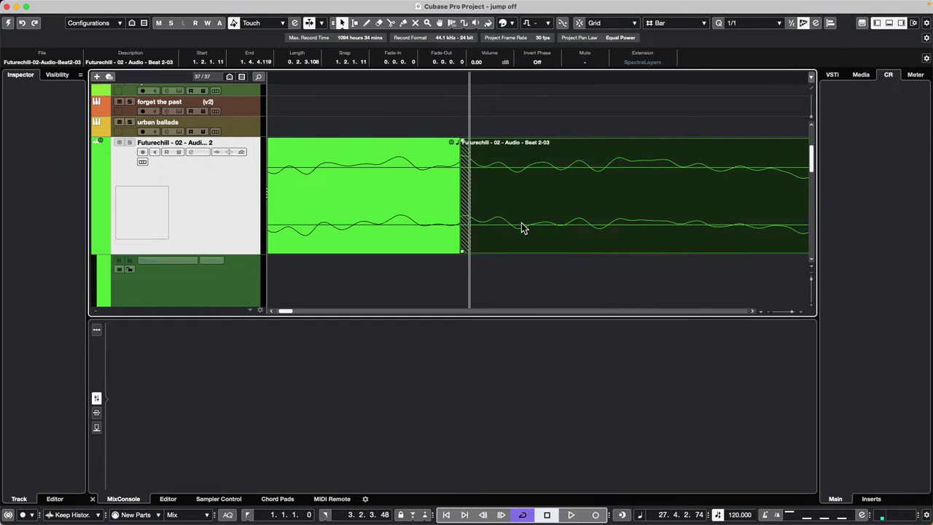
key("x")
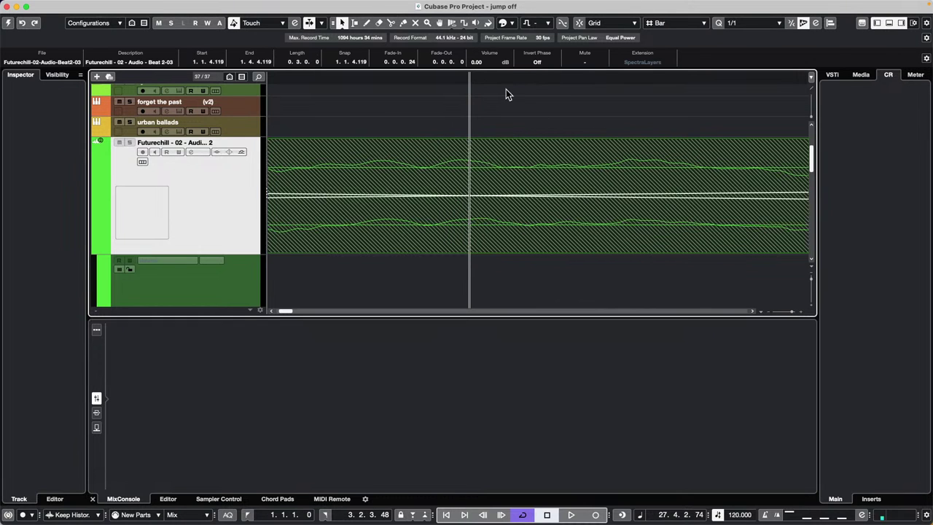
left_click_drag(484, 79, 511, 42)
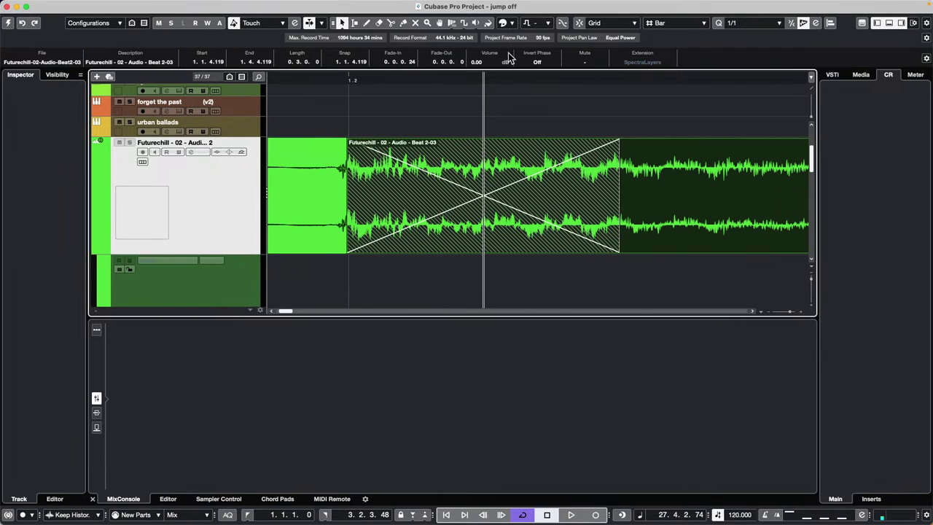
Undo the crossfade, event move and split on the Futurechill track, and enable Snap to Zero Crossing
key("super+z")
left_click_drag(479, 76, 481, 109)
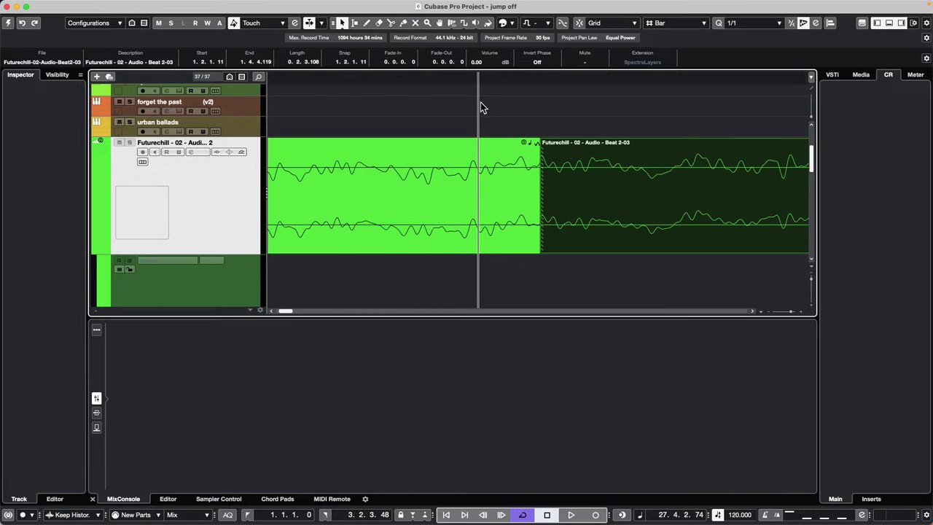
left_click(563, 23)
left_click_drag(538, 76, 539, 117)
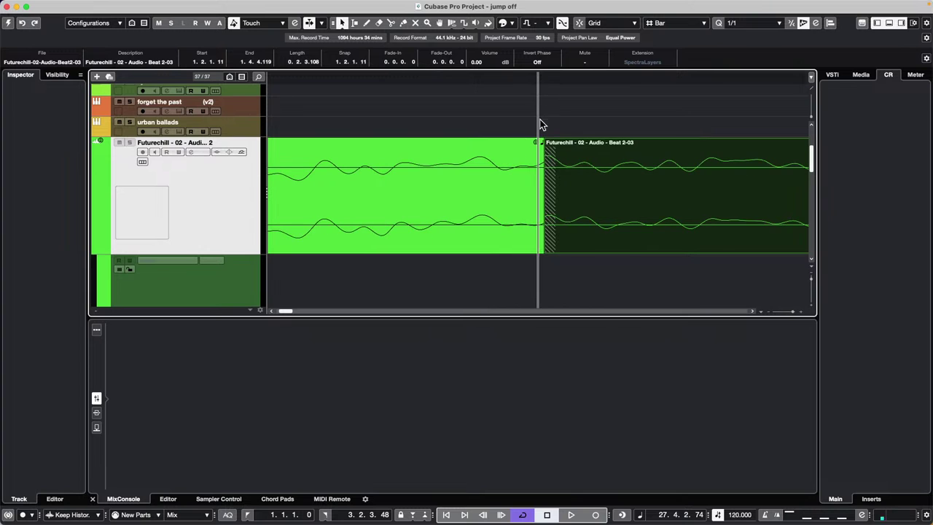
key("super+z")
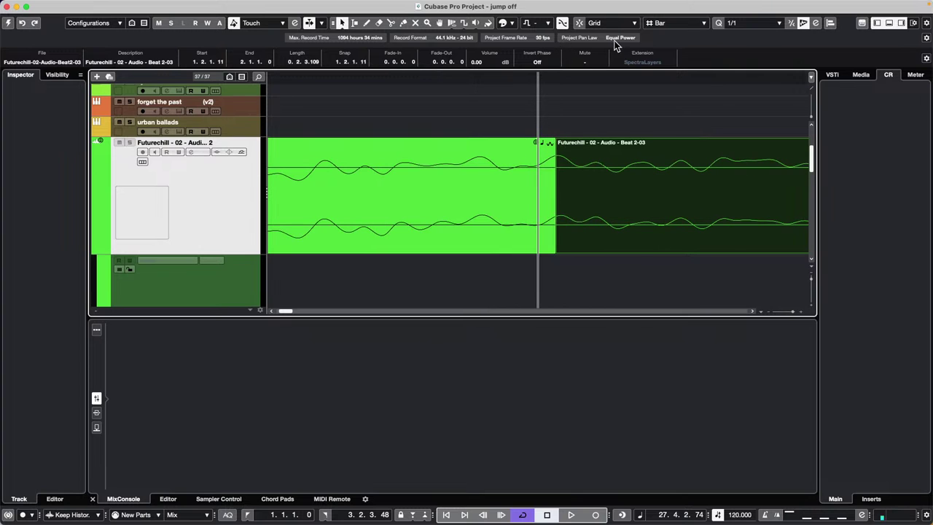
left_click(562, 22)
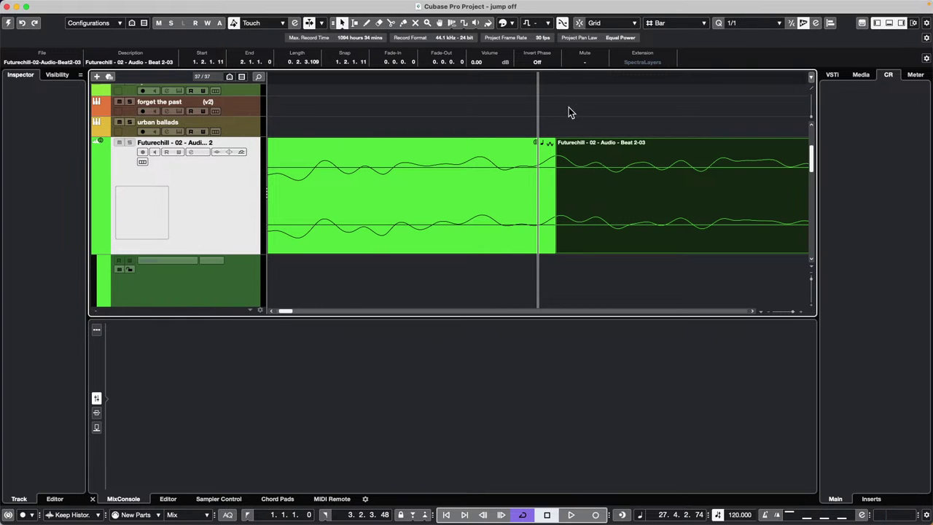
key("super+z")
With the Split tool, examine the Futurechill waveform for possible split points around 1.2.1.11
right_click(358, 183)
right_click(393, 184)
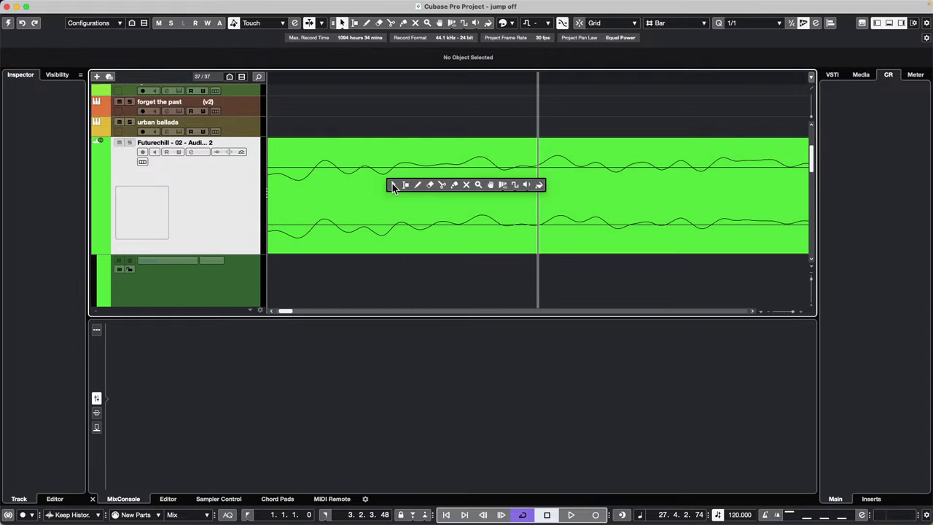
left_click(443, 185)
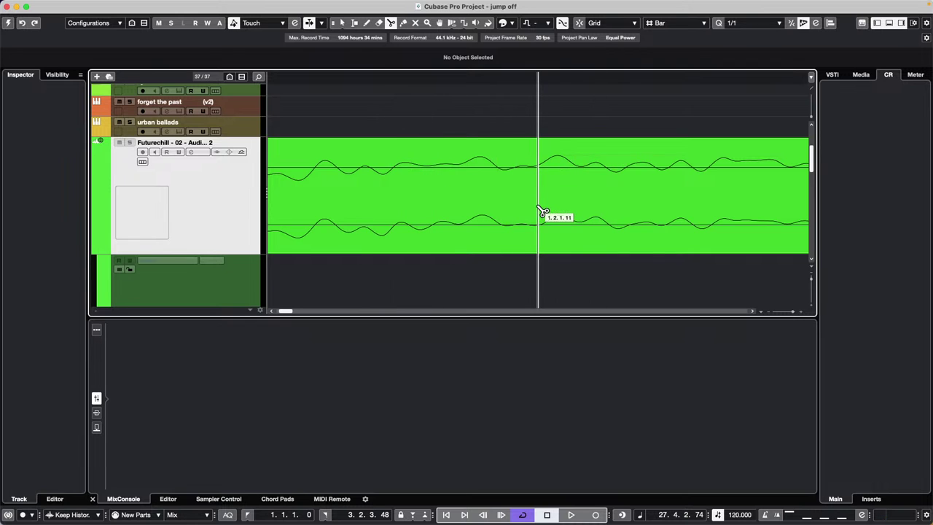
left_click_drag(531, 75, 522, 30)
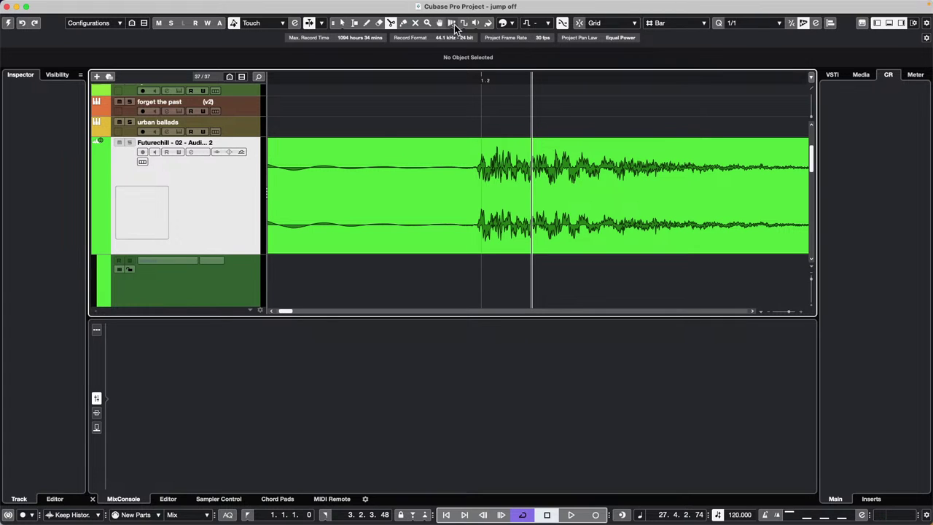
left_click_drag(289, 80, 299, 31)
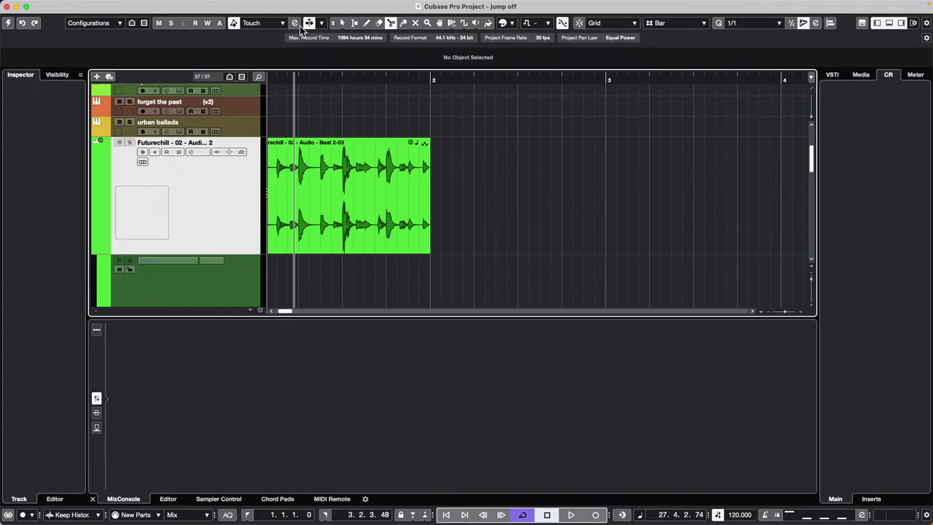
Activate the jump off project and lower the Futurechill track's volume to -33.5 dB
left_click(8, 23)
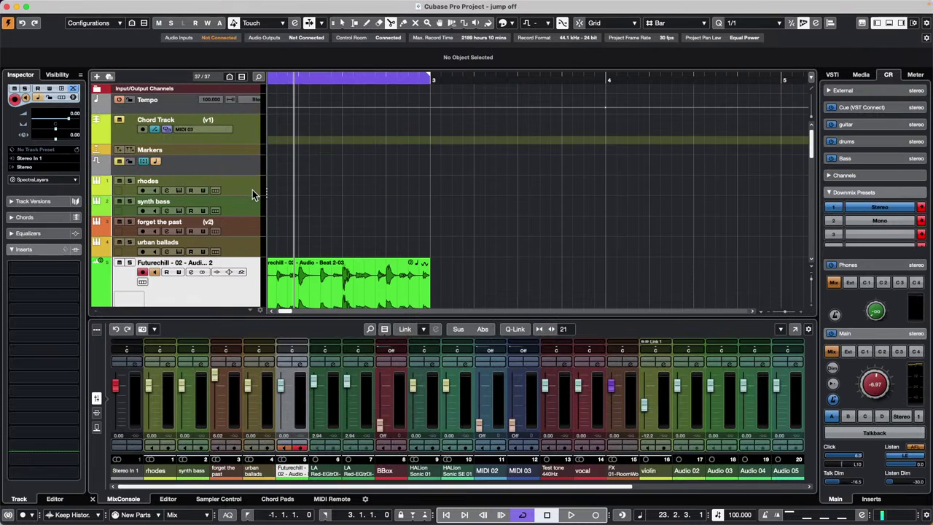
left_click_drag(51, 120, 41, 122)
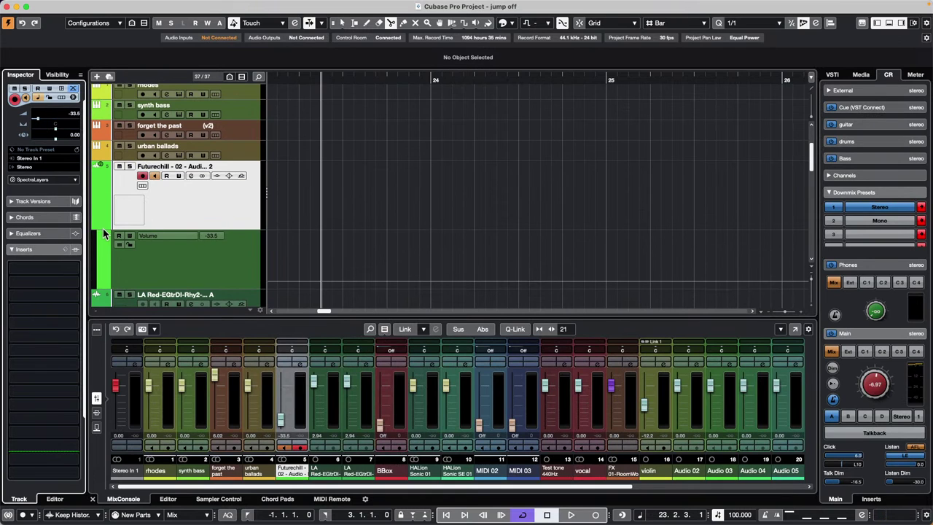
scroll(253, 181, "up", 4)
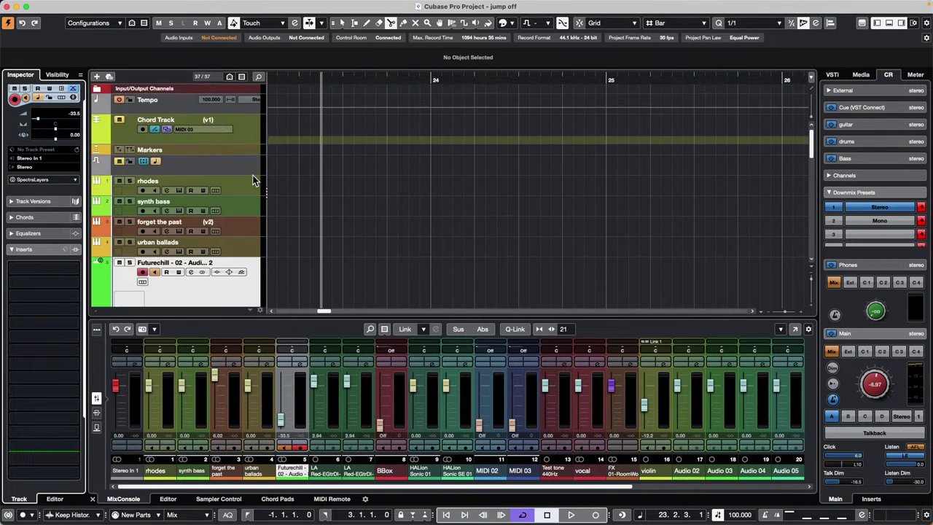
scroll(252, 150, "down", 3)
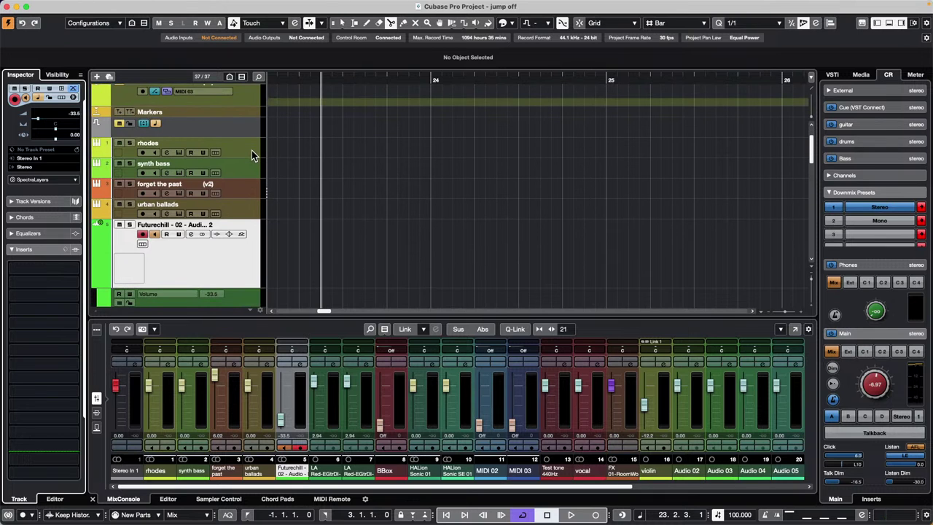
Raise the Futurechill track's volume in two stages, to -28.1 dB and to -15.0 dB
left_click(327, 76)
left_click_drag(329, 78, 36, 120)
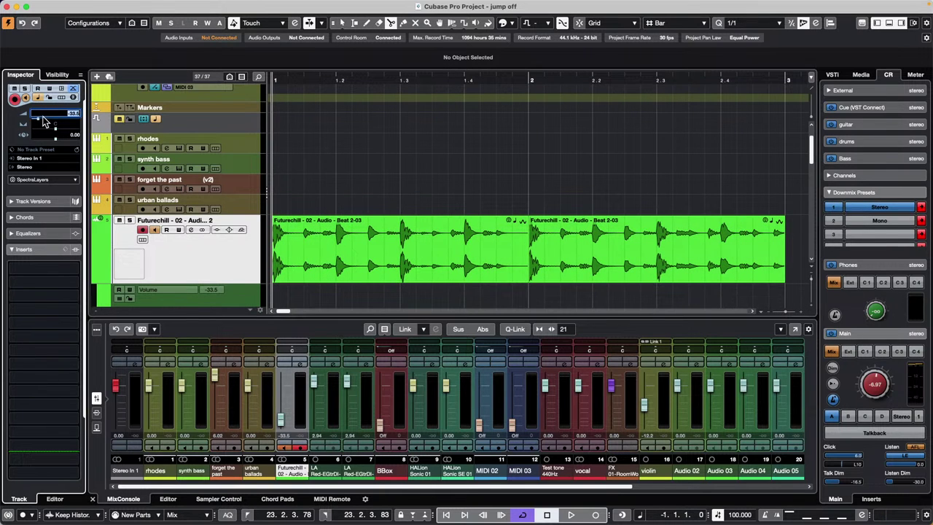
left_click(74, 113)
left_click(37, 120)
left_click_drag(39, 119, 39, 120)
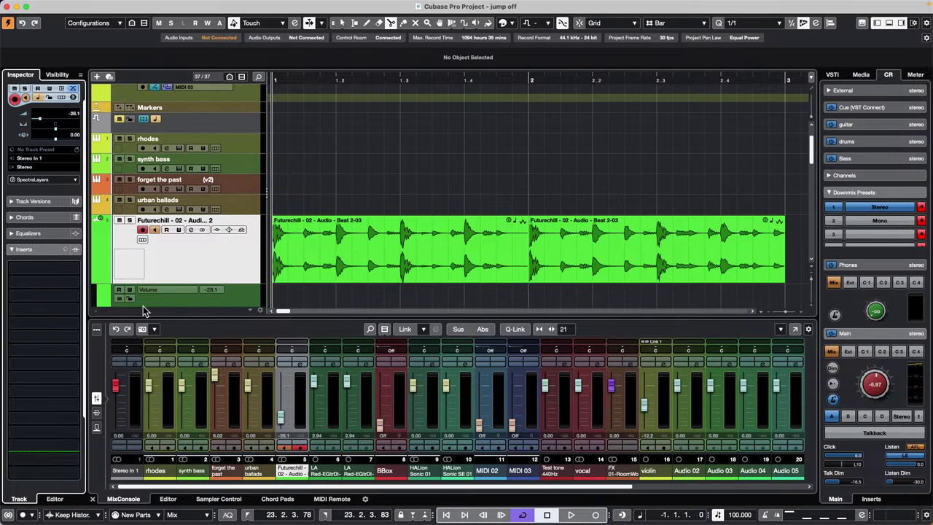
scroll(221, 262, "down", 1)
scroll(221, 261, "down", 10)
scroll(221, 262, "up", 9)
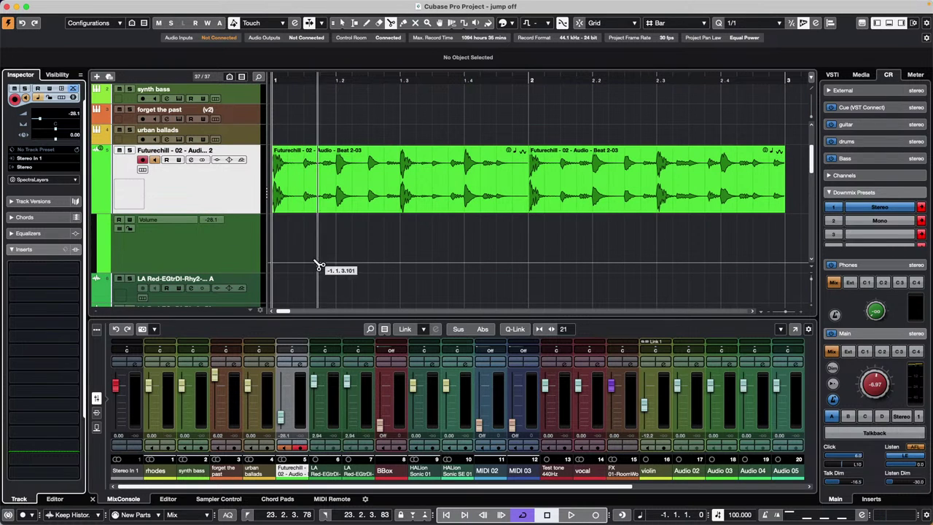
mouse_move(39, 118)
left_mouse_down()
mouse_move(68, 123)
mouse_move(37, 123)
mouse_move(60, 122)
mouse_move(49, 122)
left_mouse_up()
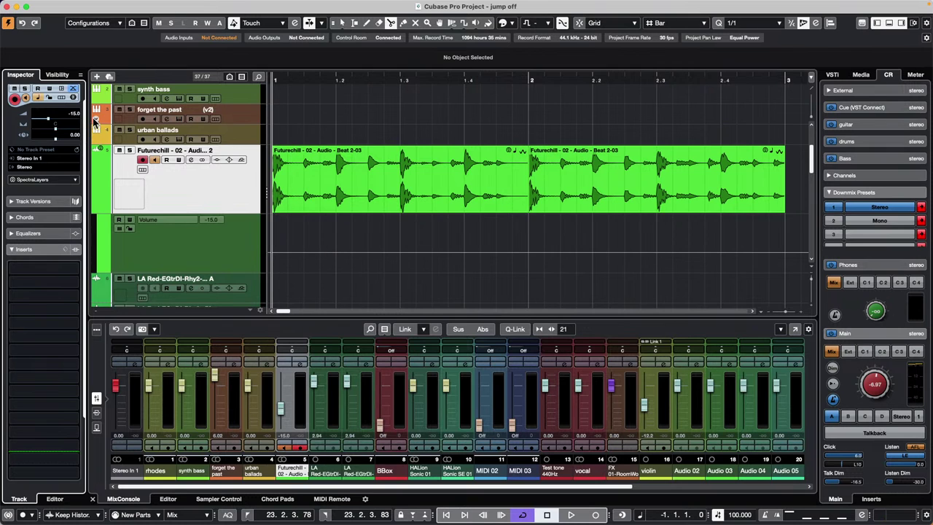
Enable automation read and write on the Futurechill track, record a volume change to -12.0 dB during playback, and undo the recorded automation
key("space")
left_click(50, 89)
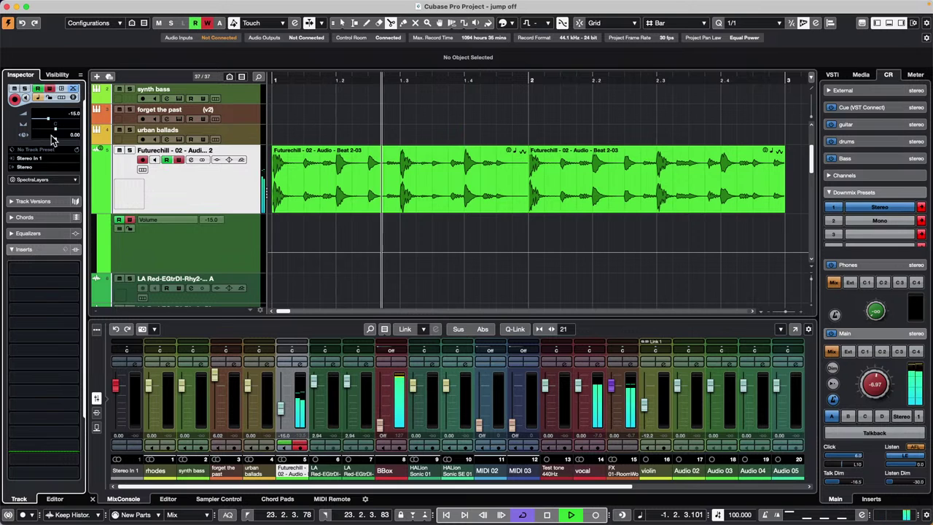
left_click_drag(48, 119, 51, 118)
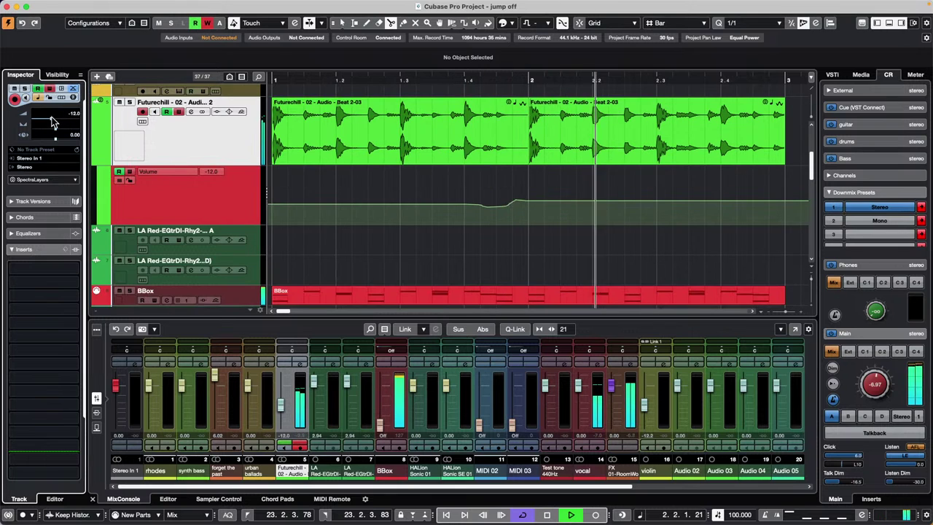
key("space")
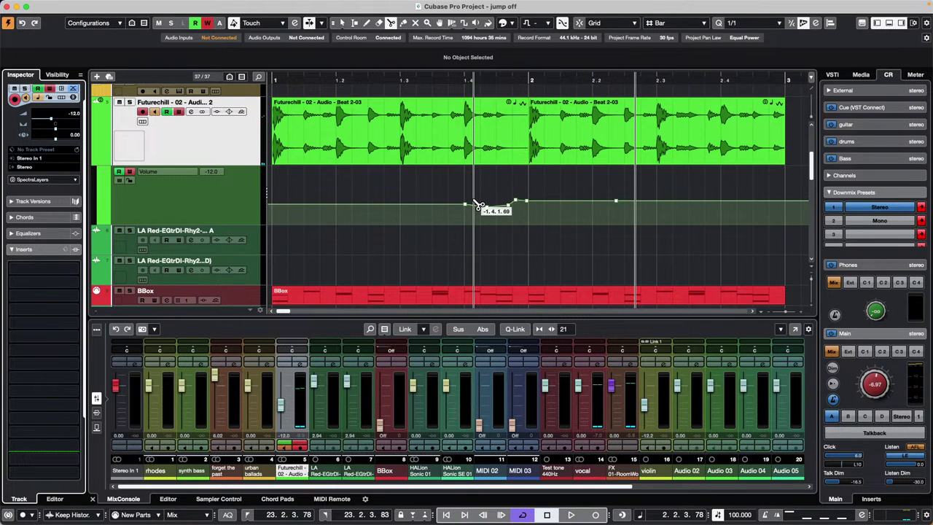
key("super+z")
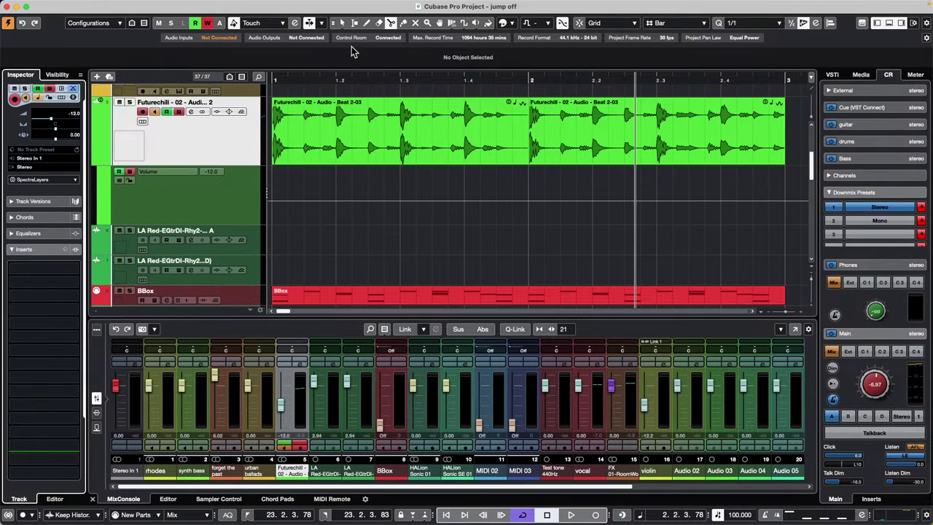
Undo the split between the two Futurechill events at bar 2 and select the whole event with the Object Selection tool
left_click_drag(287, 79, 213, 62)
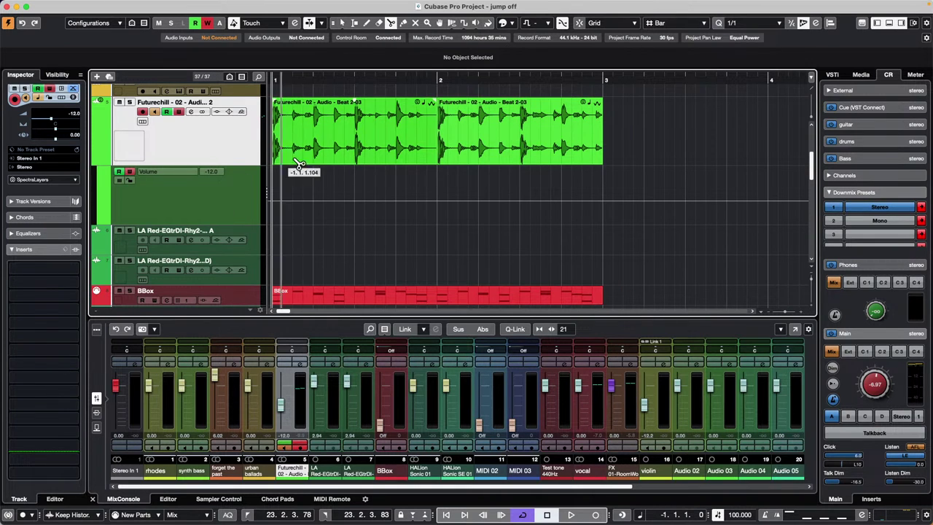
key("1")
left_click(320, 157)
left_click(504, 148)
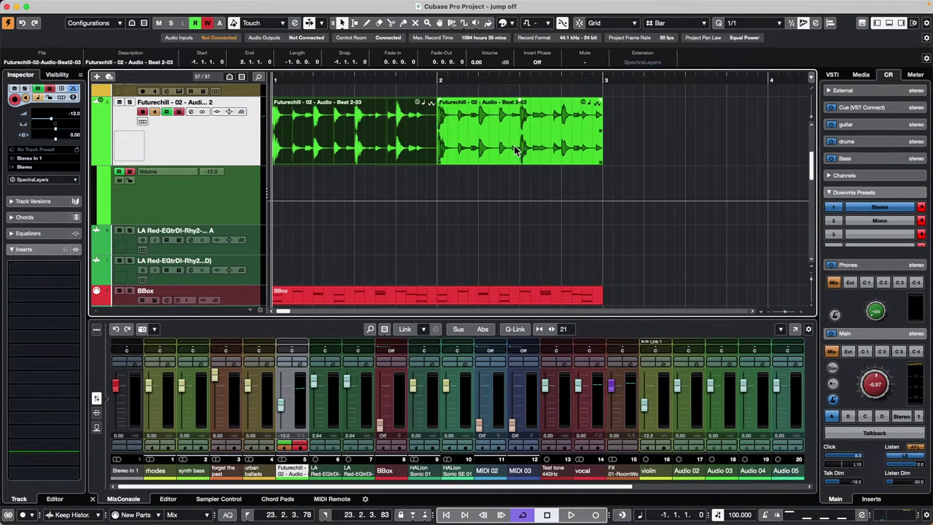
left_click(417, 152)
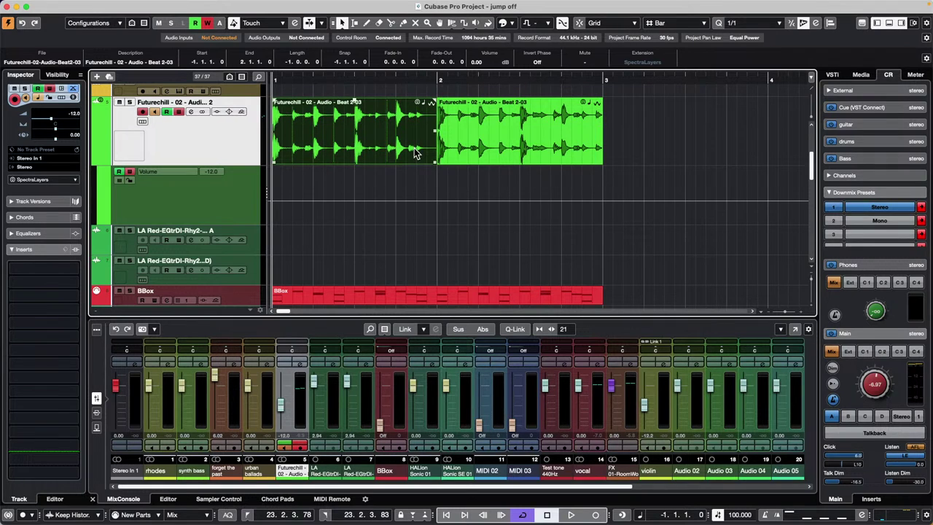
key("super+z")
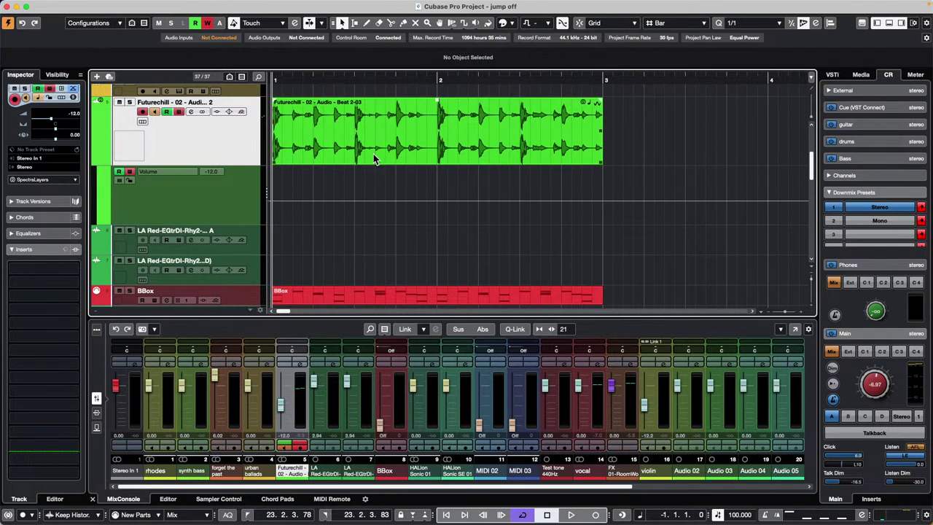
left_click(439, 137)
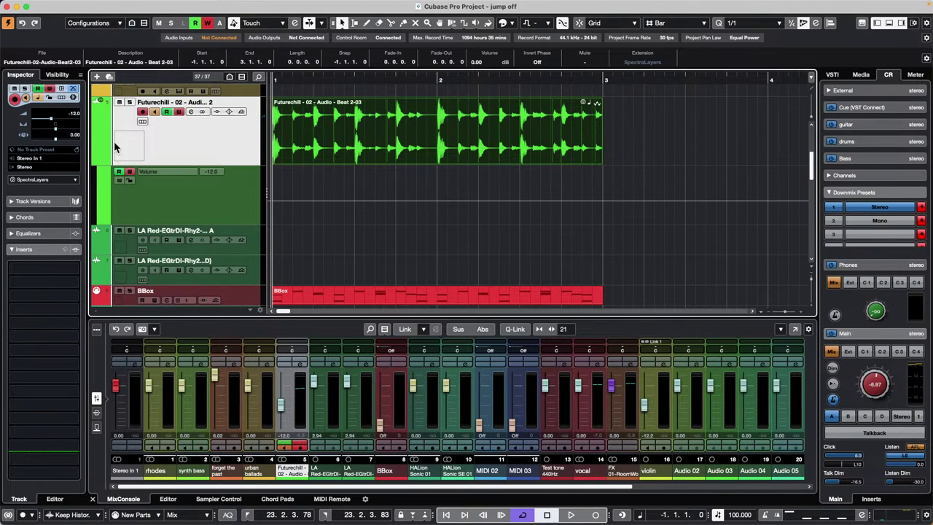
Set the Futurechill track's extension to No Extension and open its beat event in the Sample Editor
double_click(376, 149)
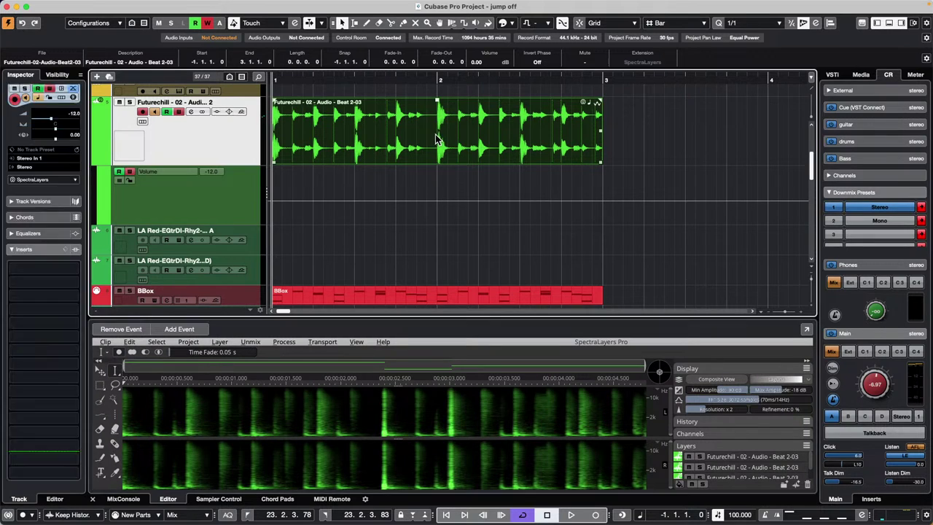
left_click(20, 250)
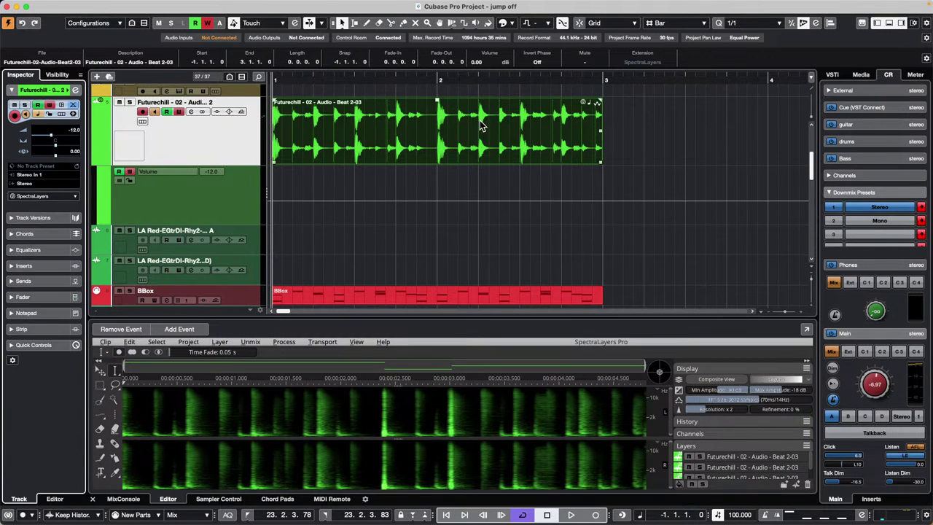
left_click(481, 127)
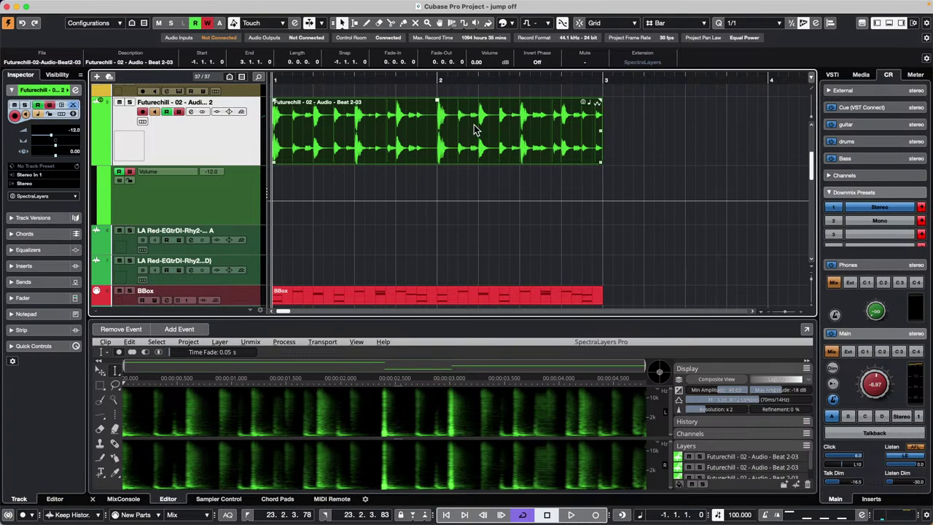
left_click(37, 198)
left_click(45, 184)
left_click(395, 130)
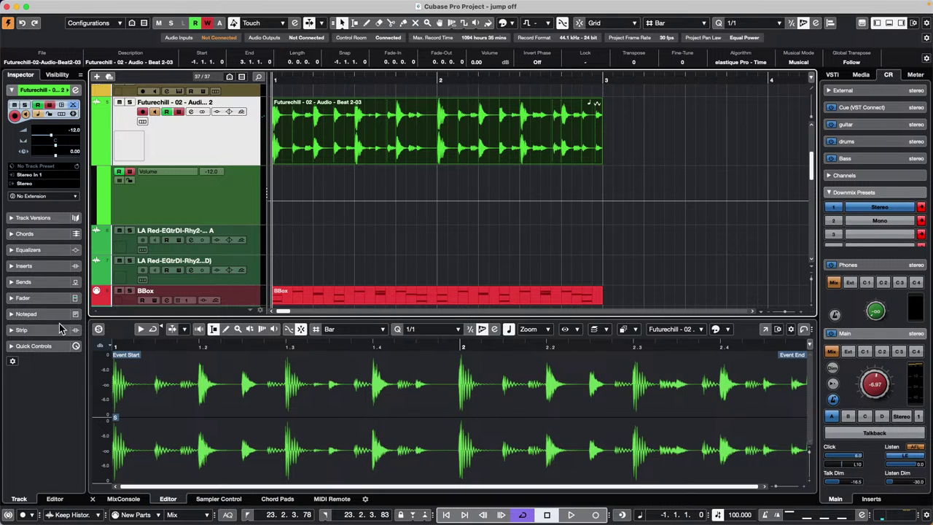
left_click(351, 148)
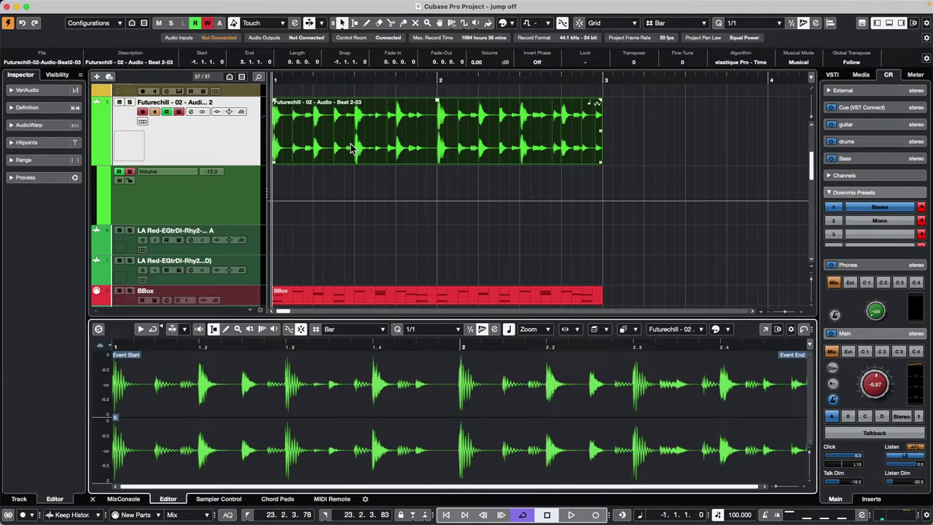
Edit the hitpoints of the Futurechill event and set their threshold to 13 %
left_click(22, 143)
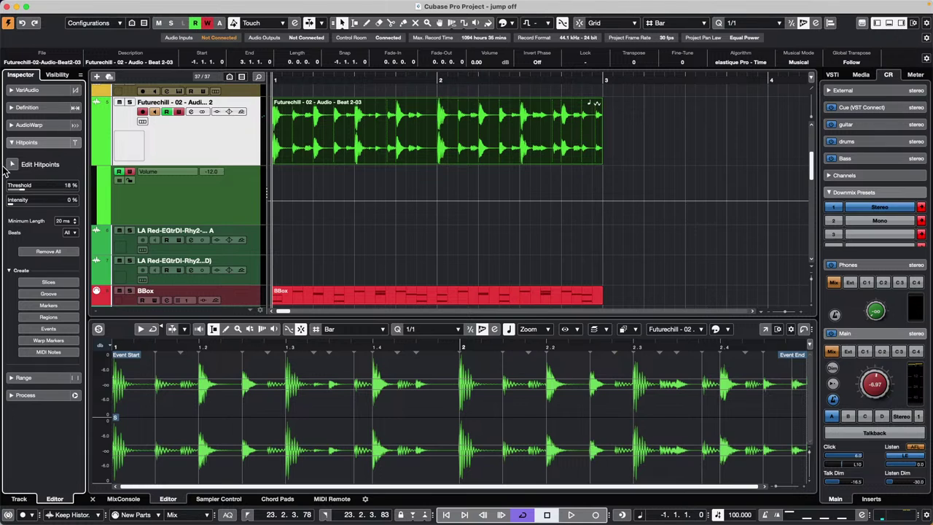
left_click(12, 165)
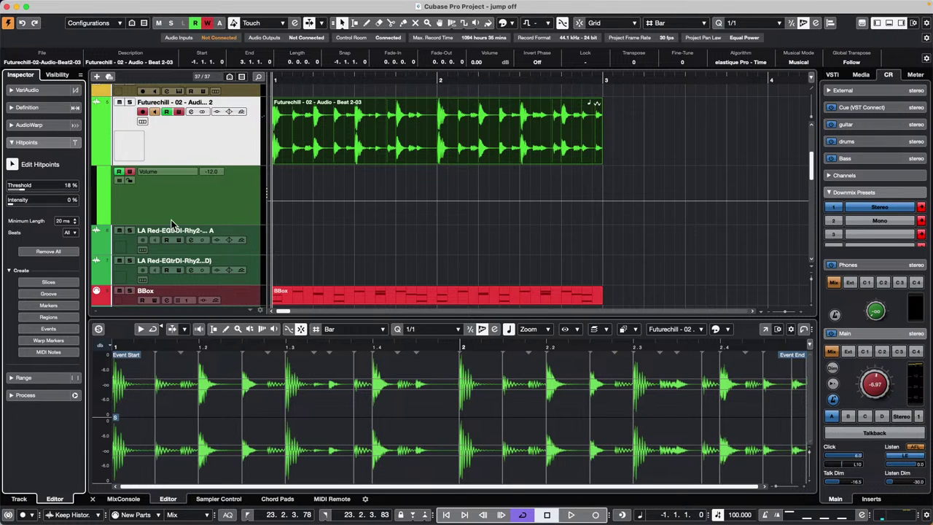
left_click_drag(22, 189, 18, 189)
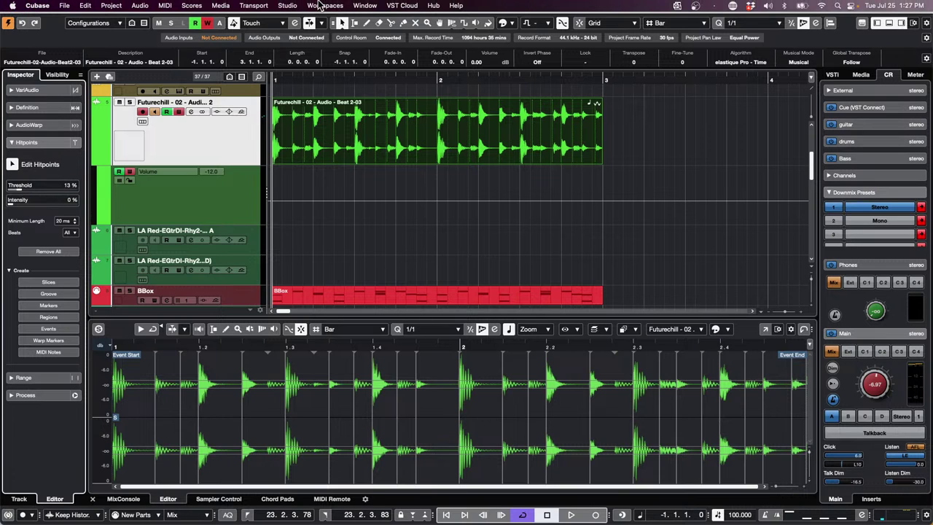
Create warp markers from the hitpoints of the Futurechill event
left_click(141, 6)
mouse_move(111, 6)
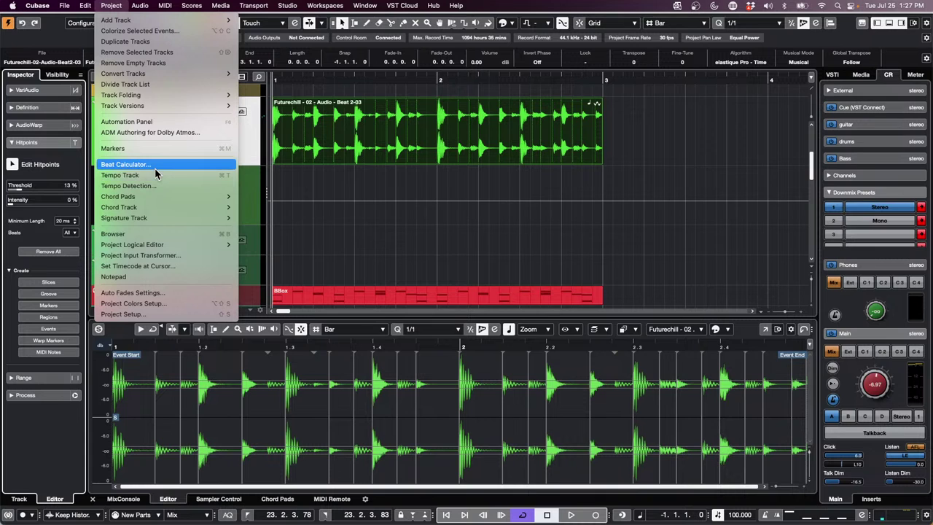
mouse_move(140, 5)
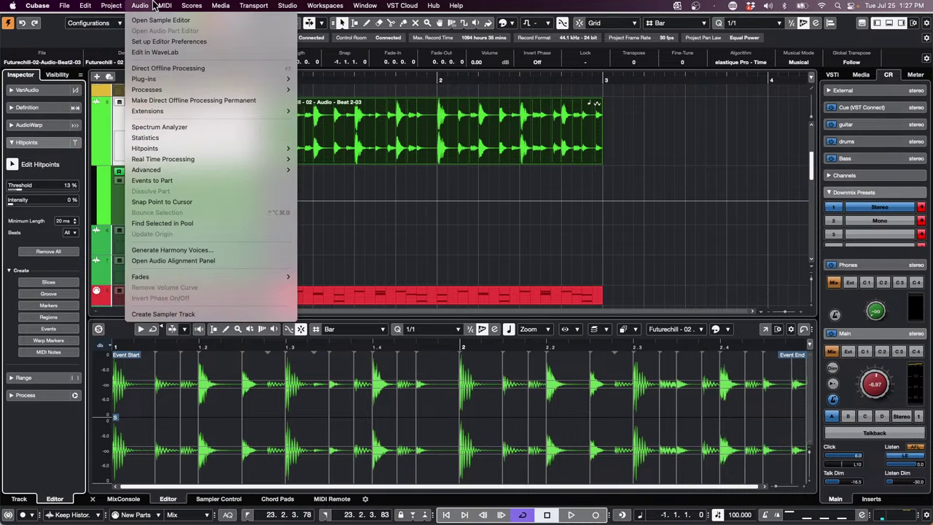
mouse_move(186, 169)
mouse_move(260, 160)
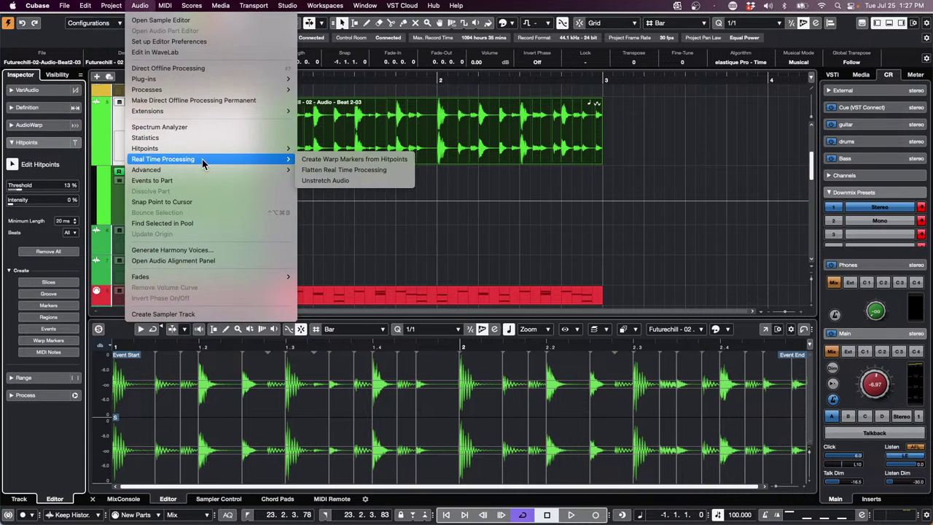
left_click(354, 162)
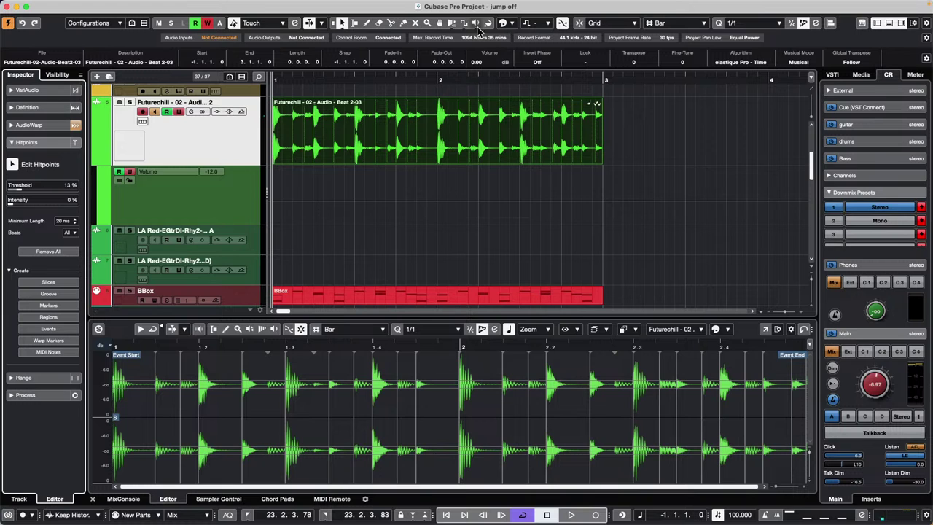
Activate the Free Warp tool for editing the Futurechill event in the project
left_click(452, 22)
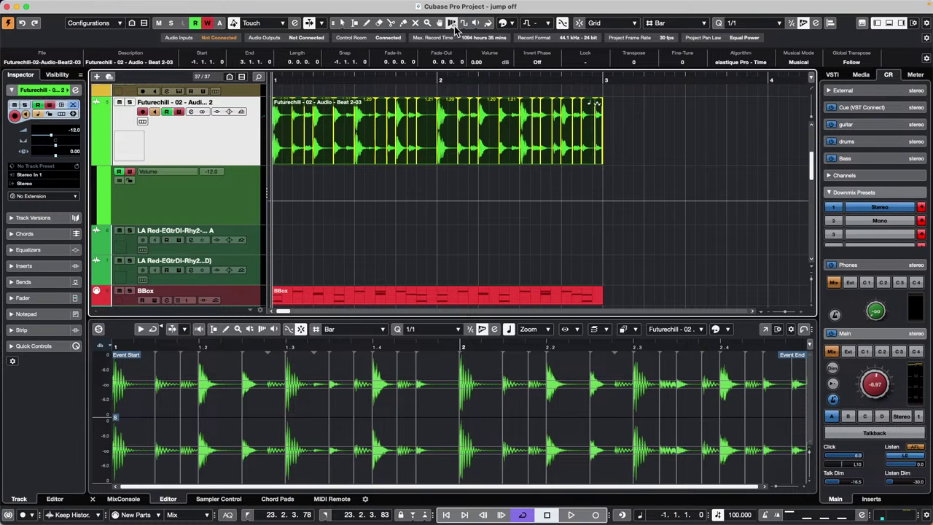
left_click(455, 26)
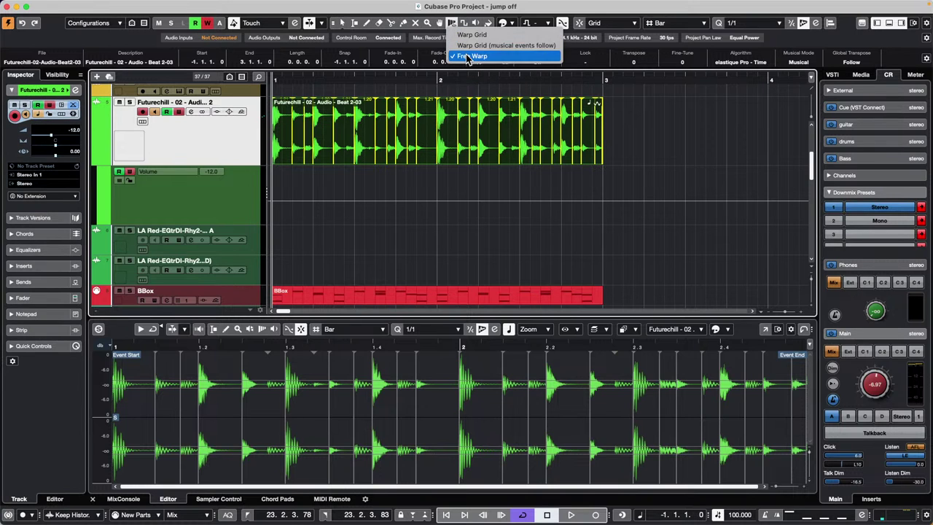
left_click(468, 57)
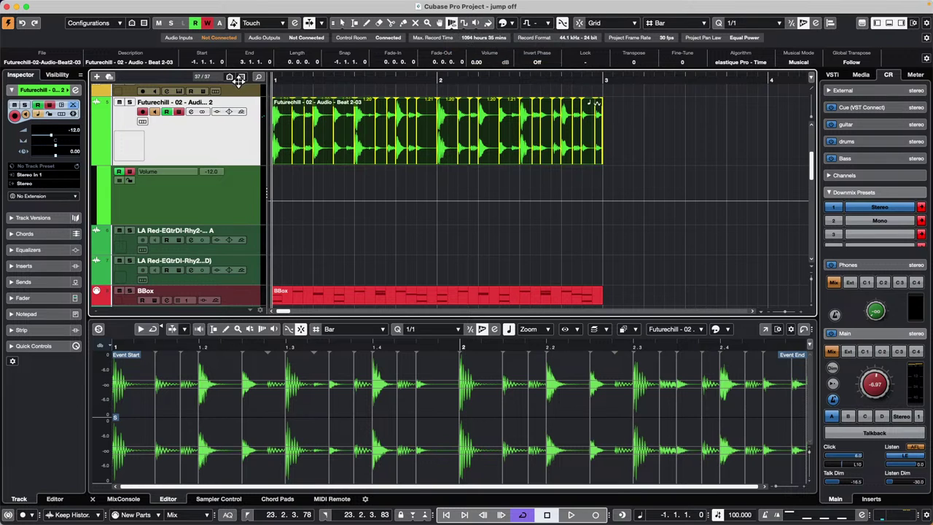
Solo the Futurechill track, play it briefly, and set the locators around the beat event
key("h")
key("h")
key("h")
left_click(130, 104)
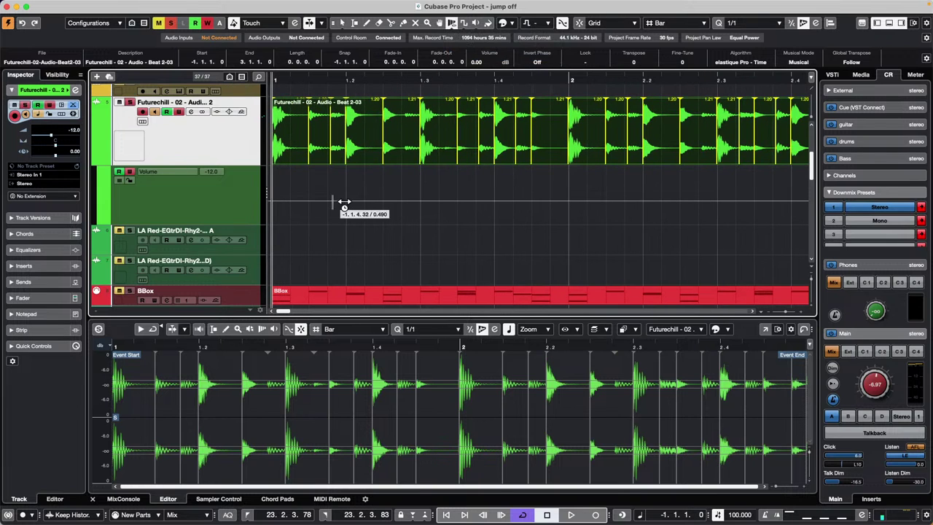
key("space")
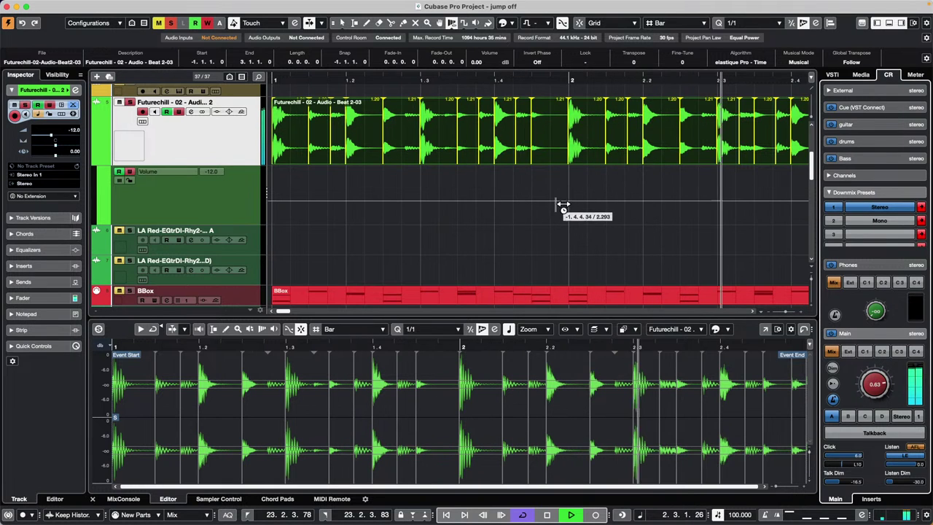
key("g")
key("space")
key("p")
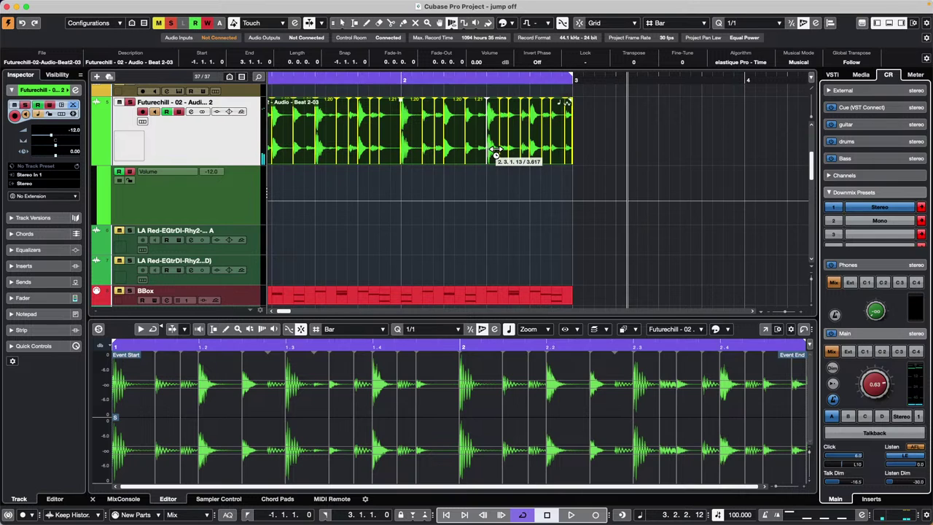
Play the Futurechill event from the left locator and shift its warp markers around bar 1 to change the beat's timing
key("space")
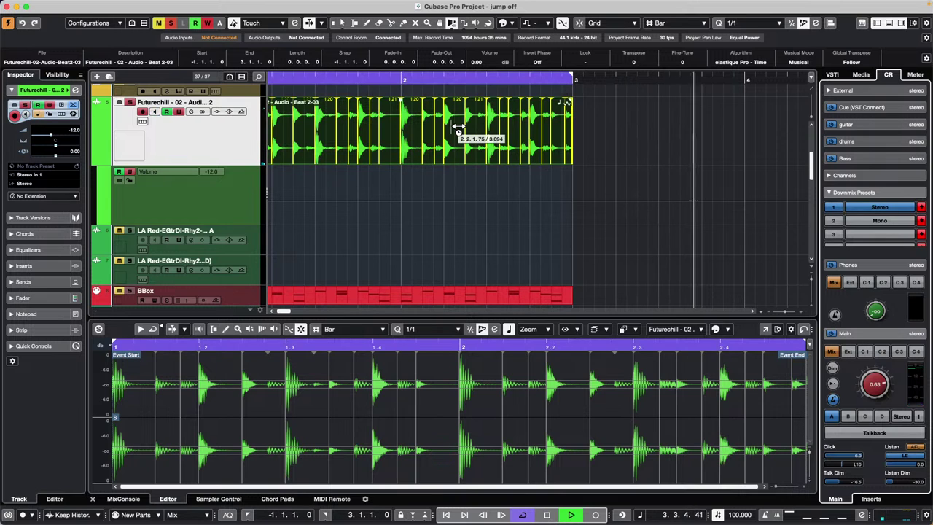
key("KP_1")
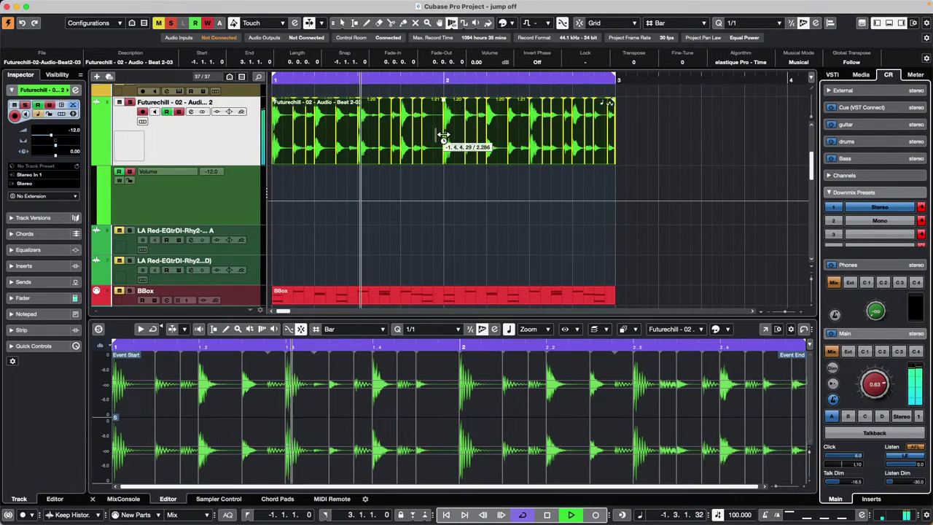
mouse_move(450, 138)
left_mouse_down()
mouse_move(458, 139)
mouse_move(318, 148)
left_mouse_up()
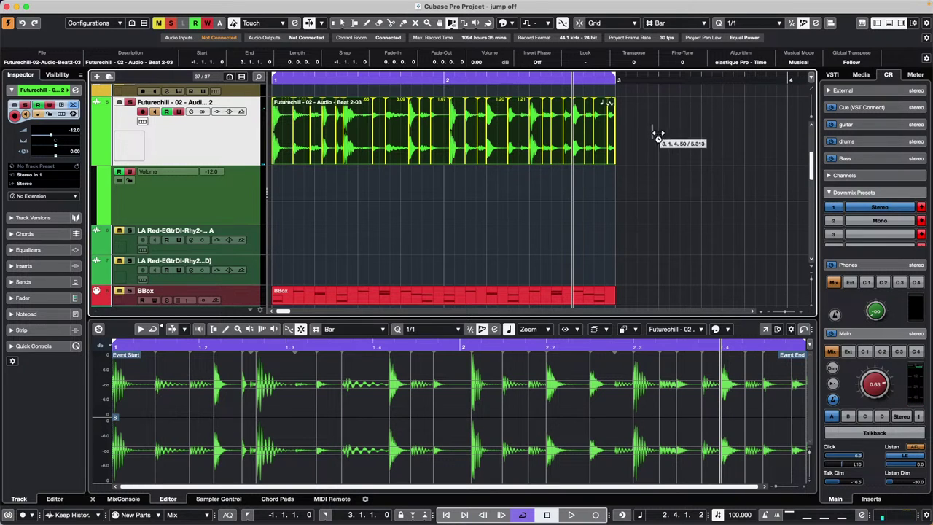
Return to the Object Selection tool and undo the warp edits, the warp markers and the track extension change
key("1")
key("super+z")
key("super+z")
key("super+z")
key("super+z")
key("super+z")
key("super+z")
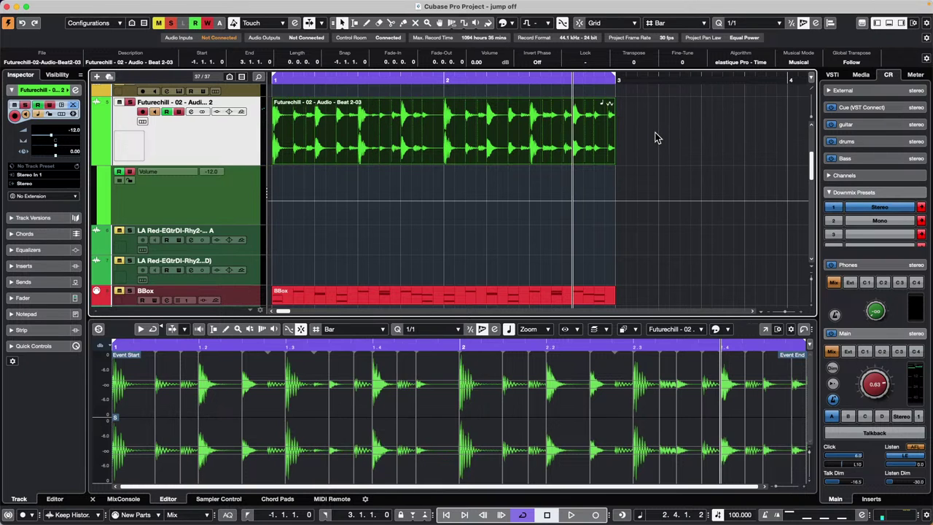
key("super+z")
key("super+z")
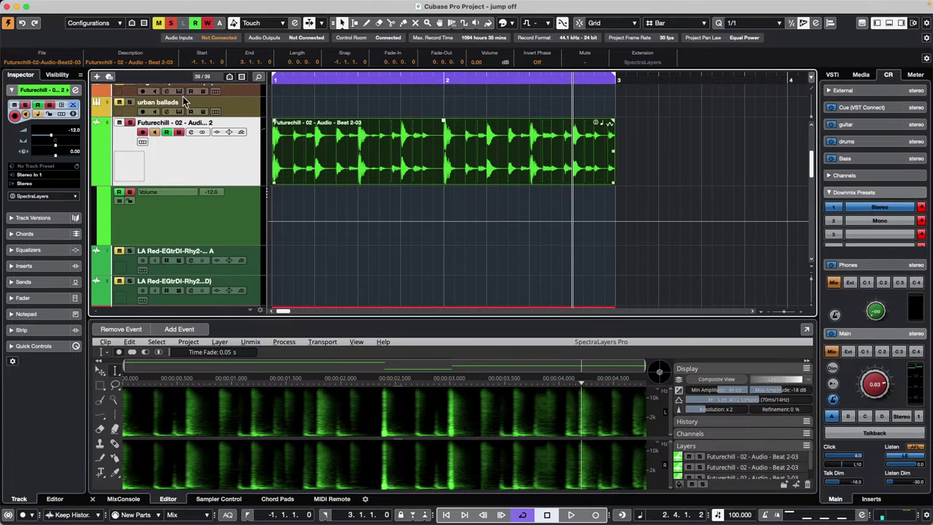
Set the Futurechill track's extension from SpectraLayers to No Extension again
left_click(45, 195)
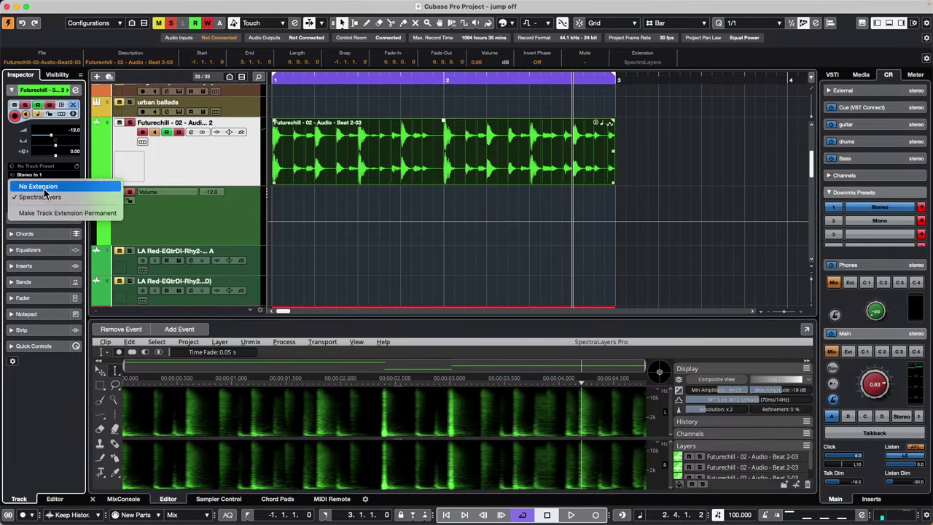
left_click(43, 188)
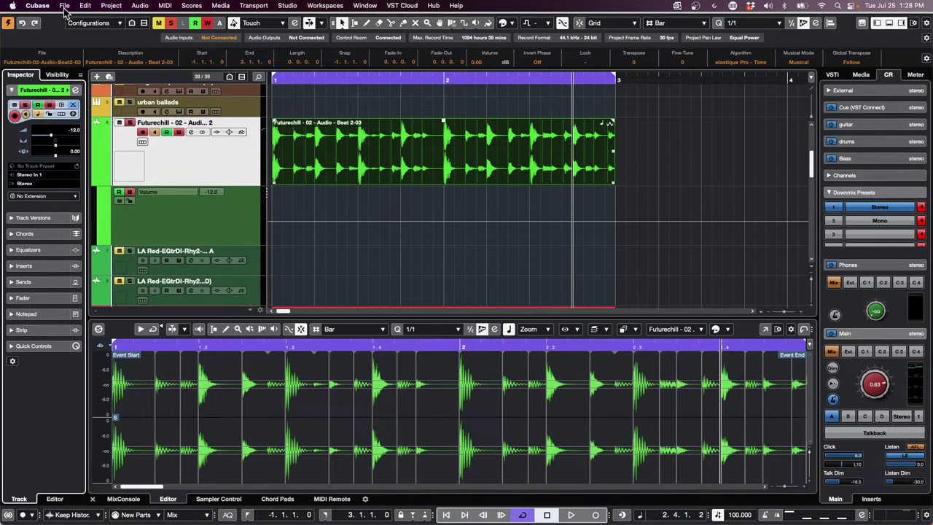
left_click(65, 5)
left_click(73, 79)
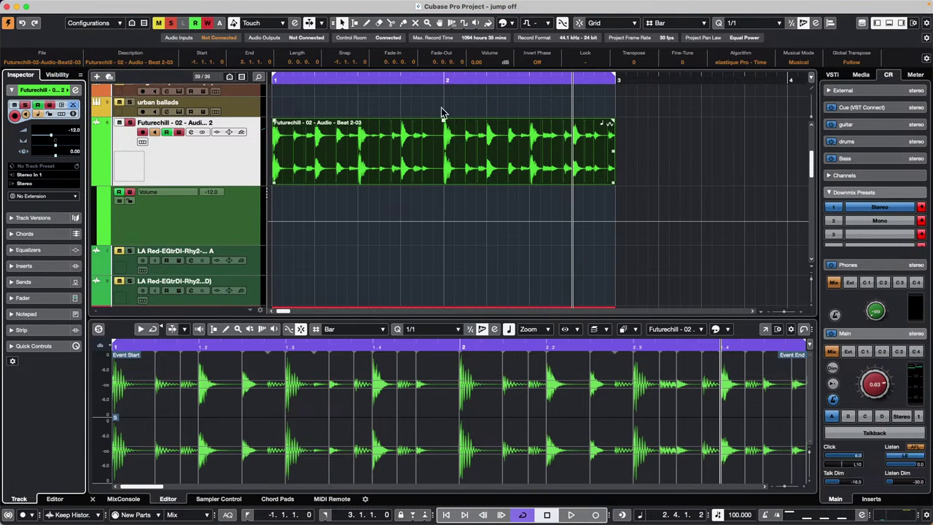
Turn off Musical Mode for the Futurechill event and play it from bar 1
left_click(381, 80)
left_click_drag(364, 81, 364, 60)
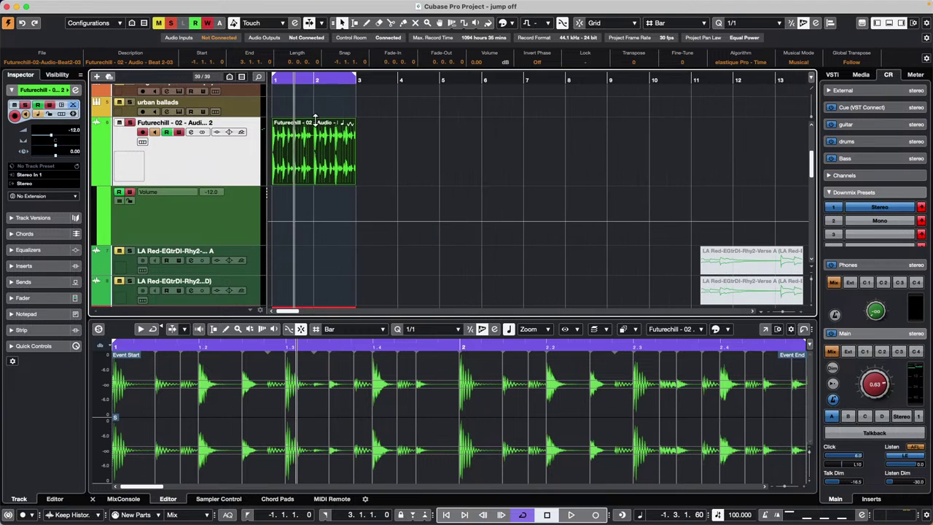
left_click(800, 63)
left_click_drag(288, 80, 183, 76)
key("space")
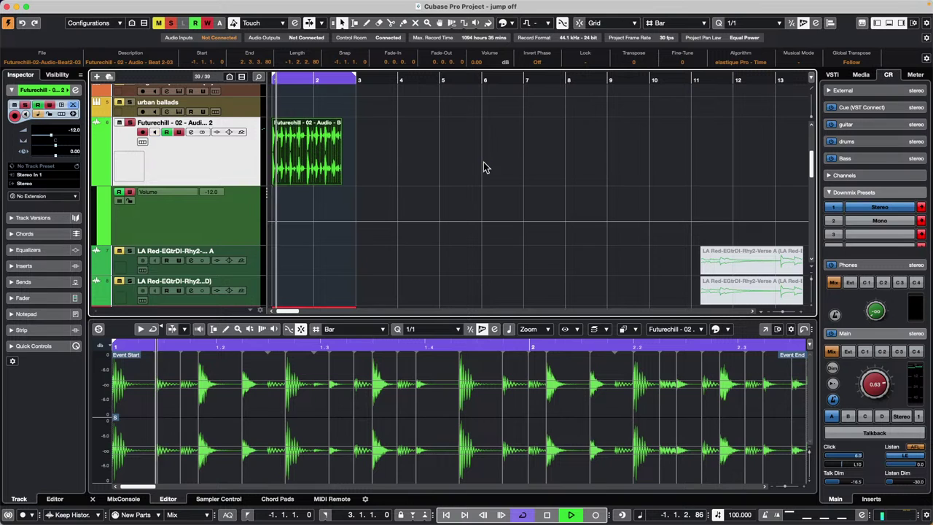
key("space")
Toggle the Futurechill track's solo, leave it soloed, and play the event without Musical Mode
left_click(130, 123)
left_click(130, 123)
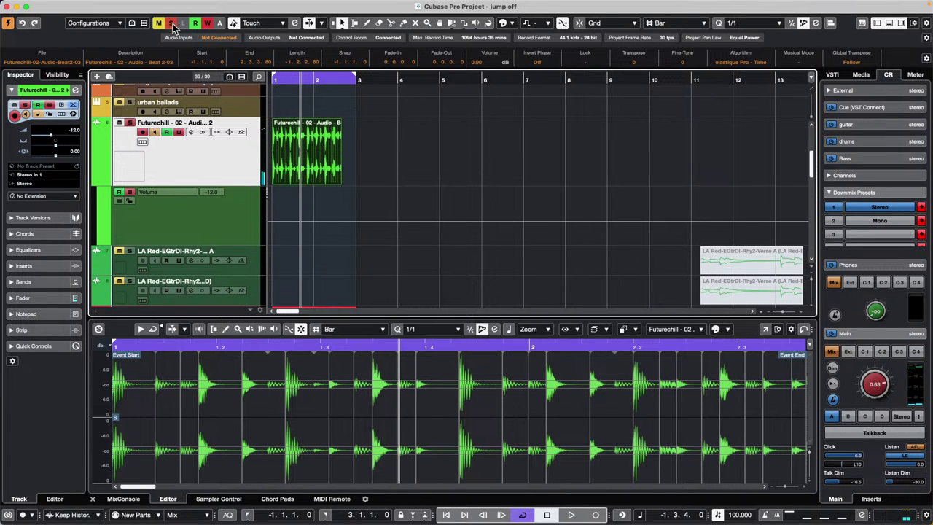
left_click(130, 123)
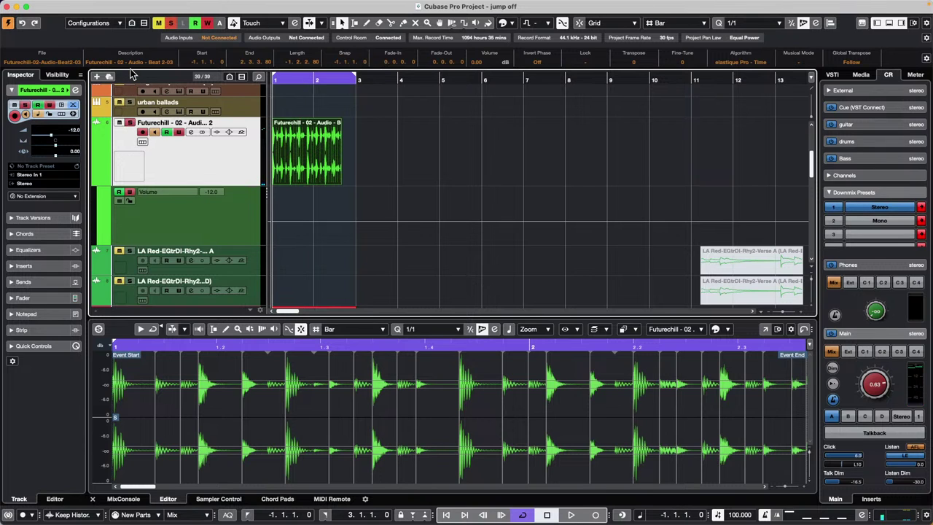
key("space")
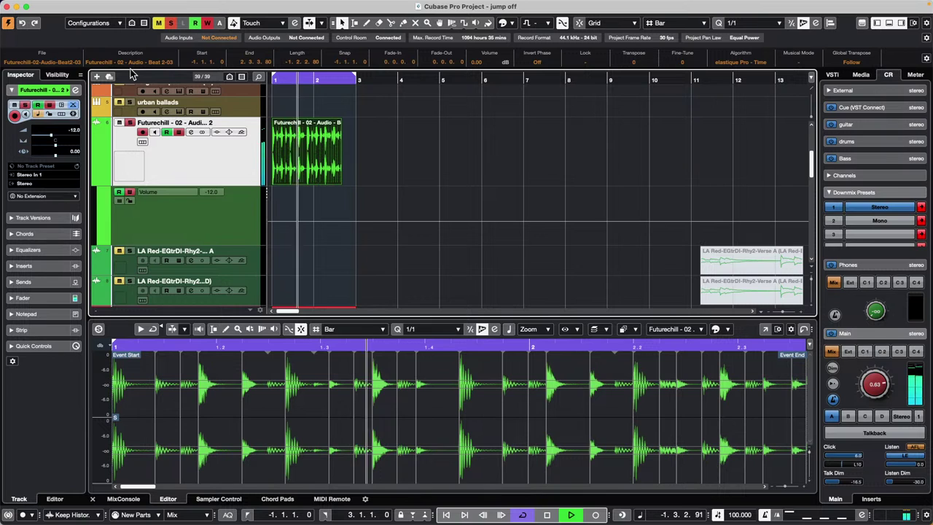
key("space")
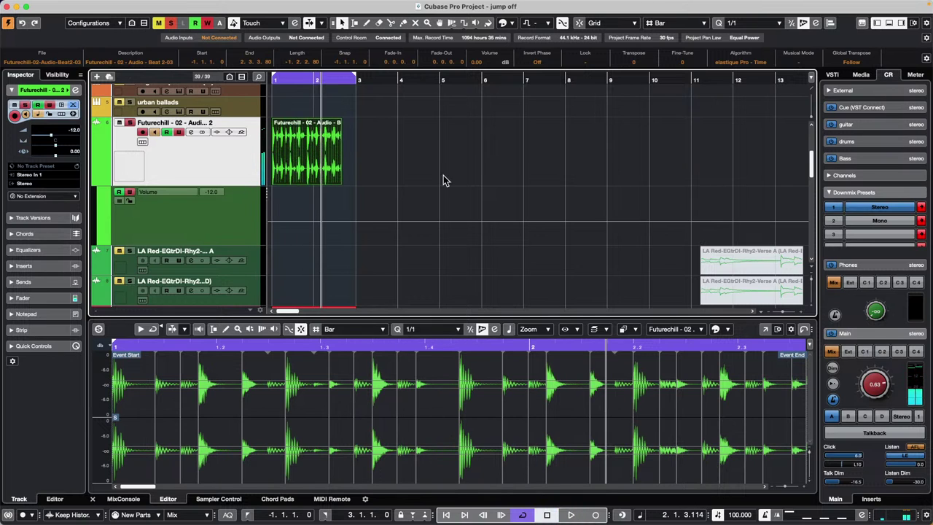
Turn on Musical Mode for the Futurechill event and repeat it four times from bar 3 up to bar 11
left_click(806, 63)
left_click_drag(355, 156, 326, 160)
left_click(405, 139)
left_click(349, 148)
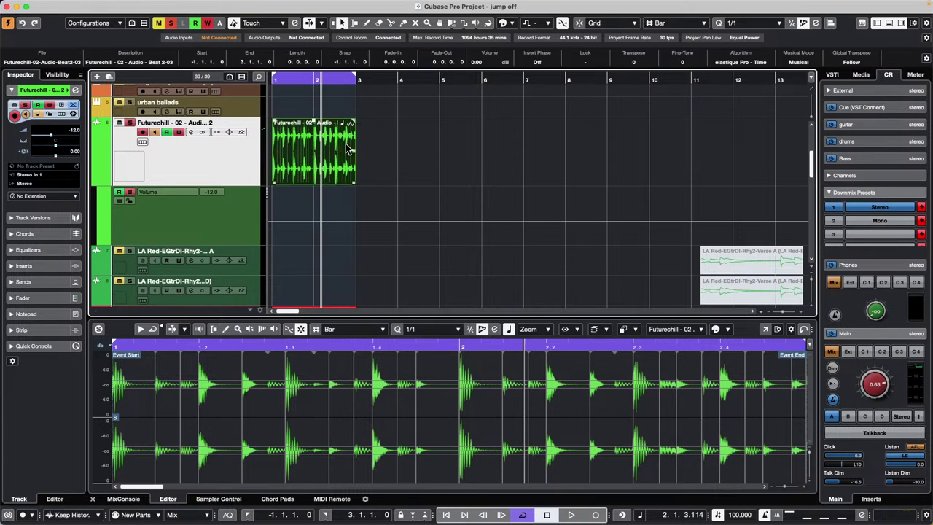
left_click_drag(355, 156, 689, 159)
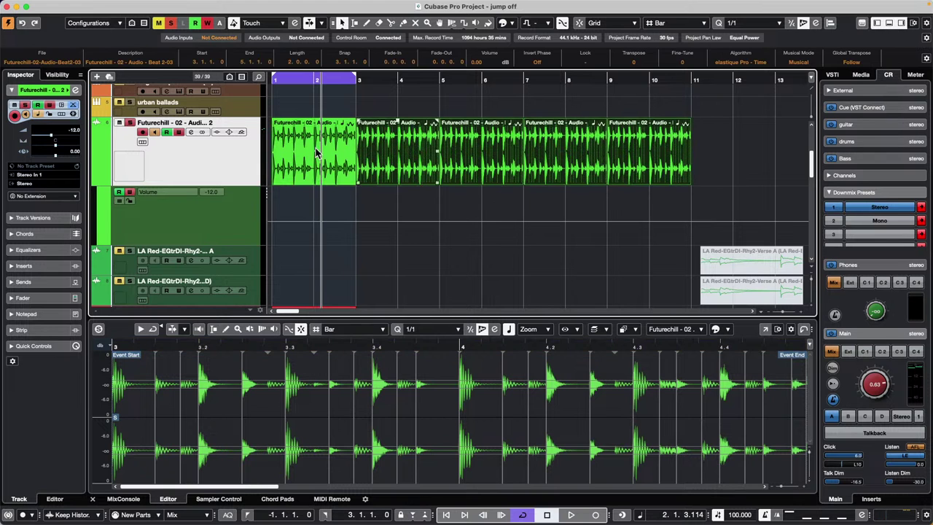
Toggle Musical Mode repeatedly on the repeated Futurechill events to compare their lengths, leaving it off
left_click(805, 65)
left_click(805, 65)
left_click(805, 65)
left_click(805, 65)
left_click(805, 65)
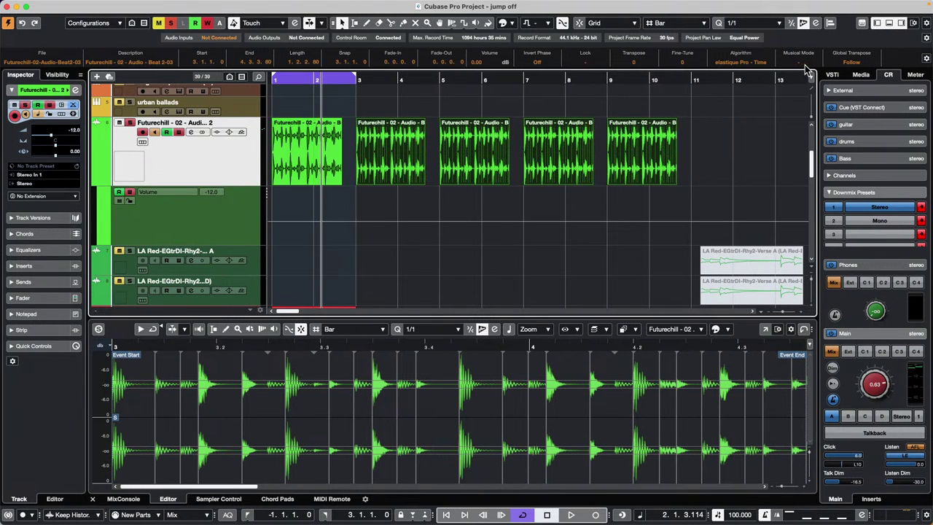
Toggle Musical Mode on the repeated Futurechill events to compare their lengths again, leaving it on
left_click(805, 65)
left_click(805, 65)
left_click(805, 64)
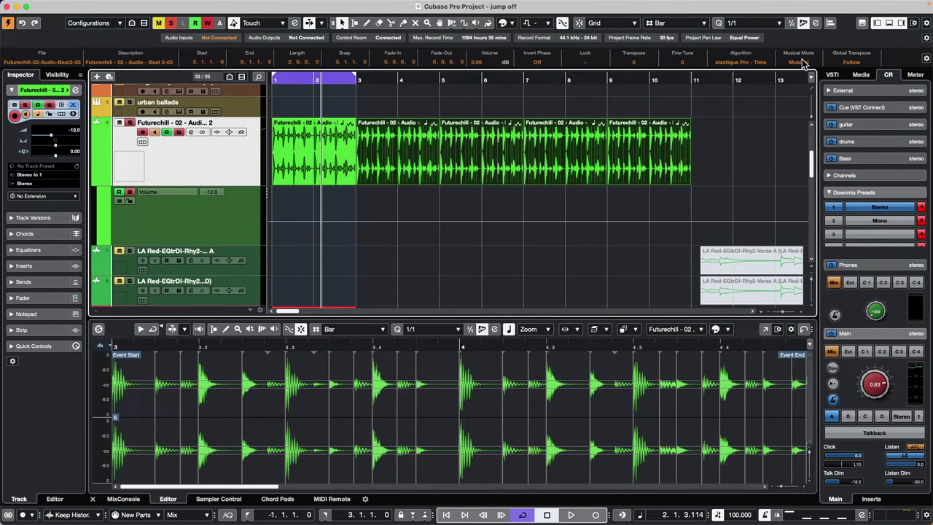
left_click(803, 64)
left_click(805, 64)
left_click(805, 65)
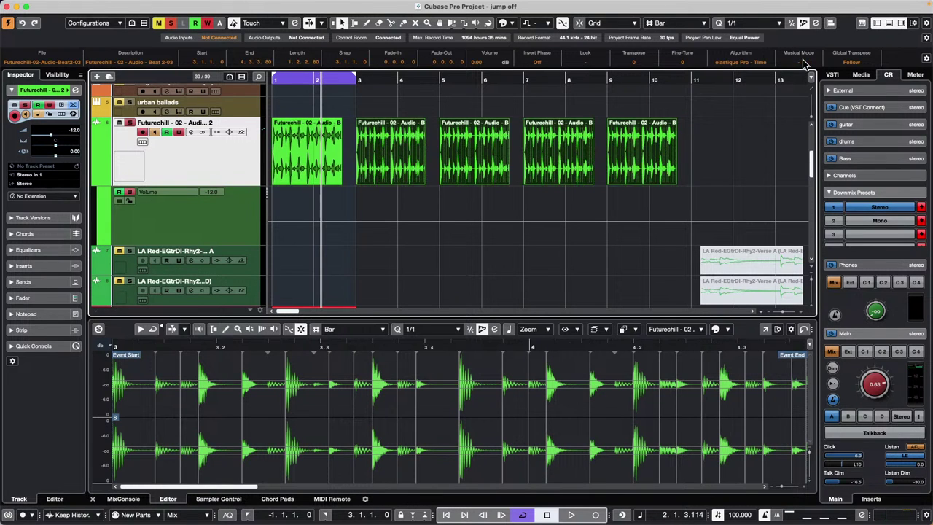
left_click(805, 65)
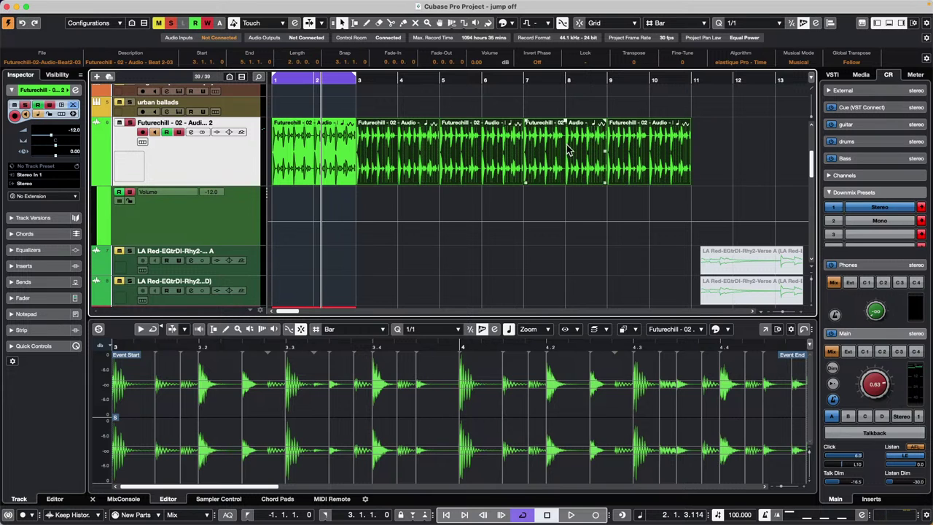
left_click(67, 6)
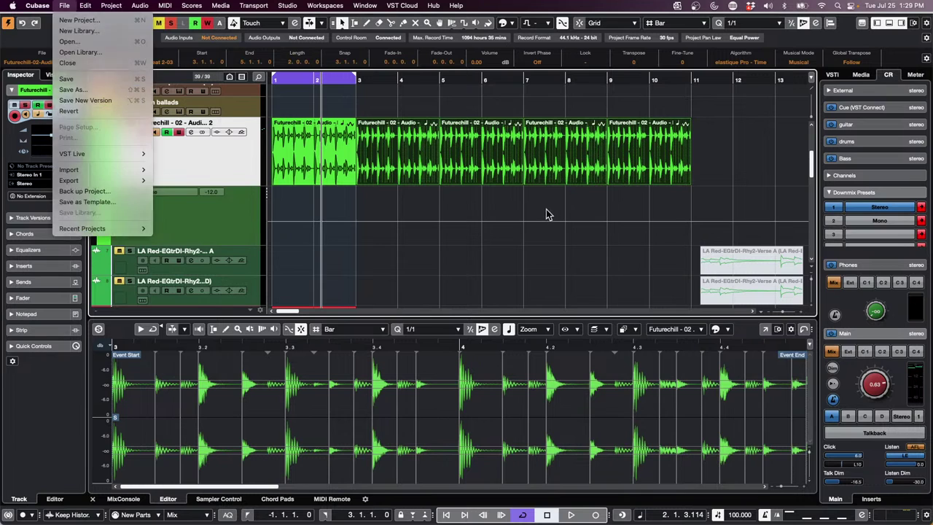
left_click(547, 210)
left_click(66, 5)
mouse_move(102, 229)
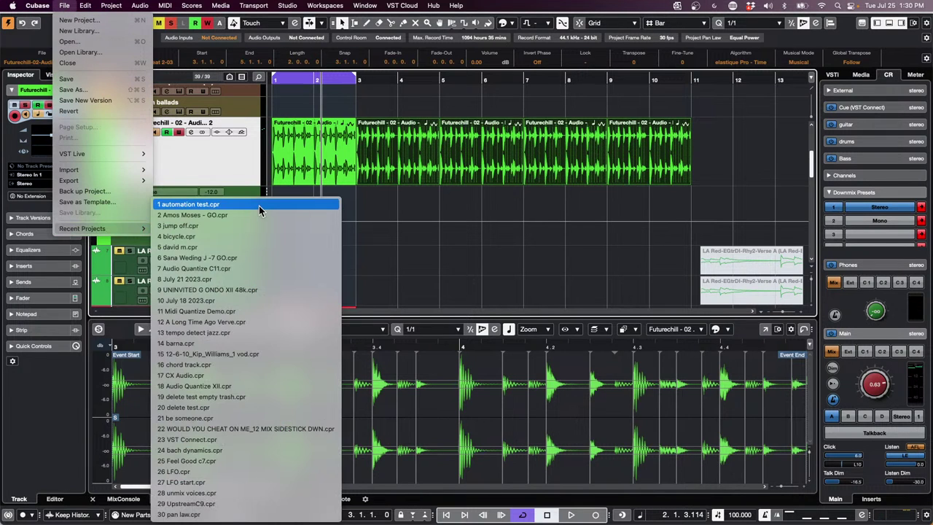
left_click(100, 24)
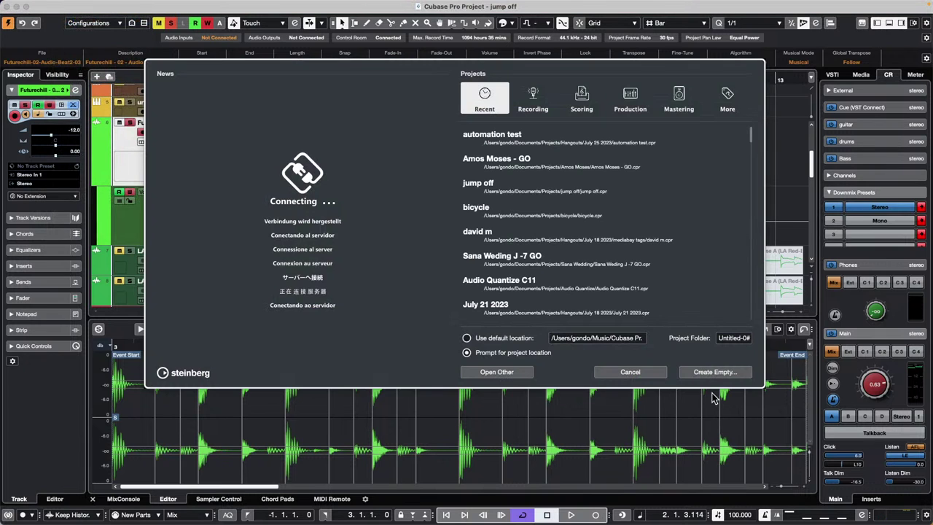
left_click(714, 372)
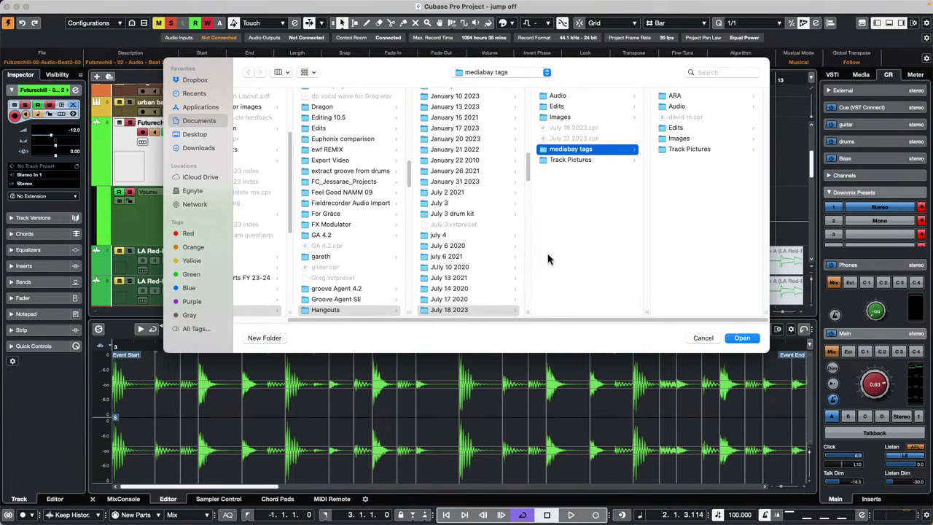
left_click(705, 338)
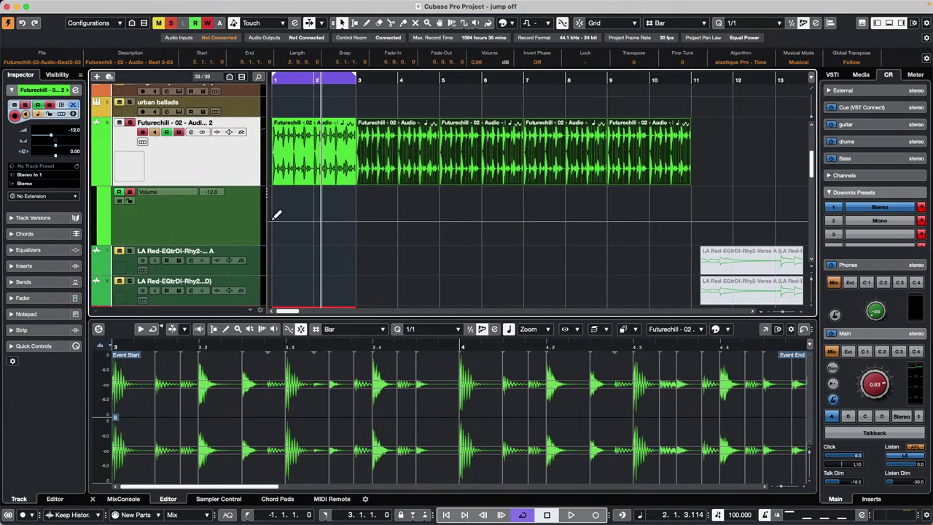
Select the forget the past track and delete the four repeated Futurechill events from bar 3 to bar 11
scroll(225, 226, "down", 5)
scroll(224, 226, "up", 5)
scroll(227, 220, "down", 3)
scroll(223, 188, "up", 2)
scroll(223, 185, "up", 3)
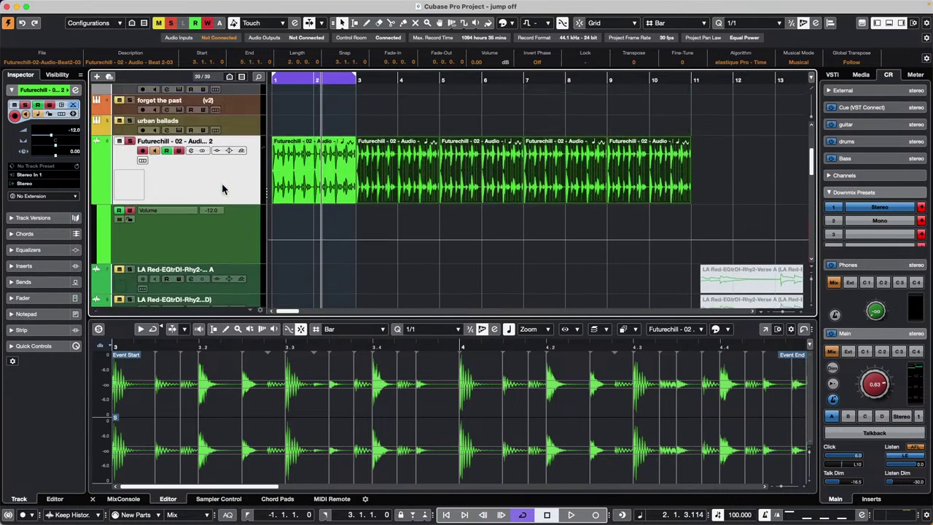
left_click(276, 131)
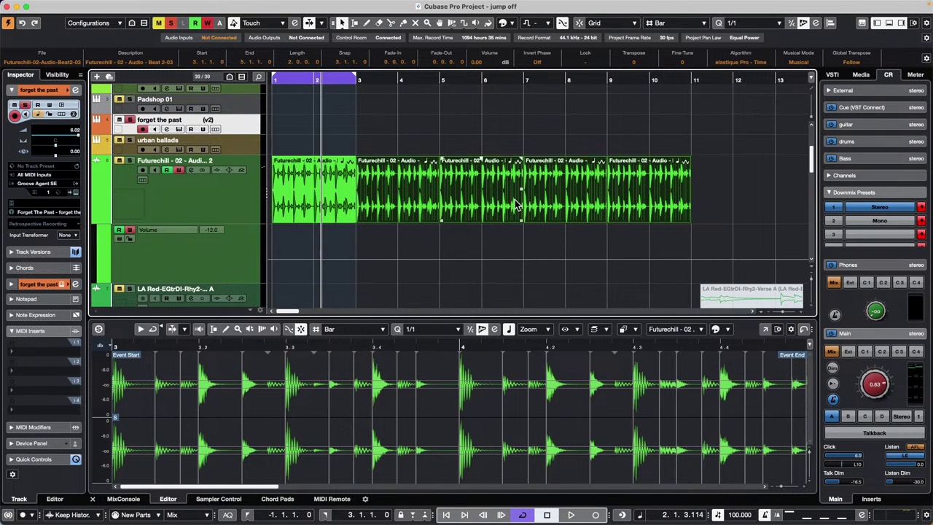
key("Delete")
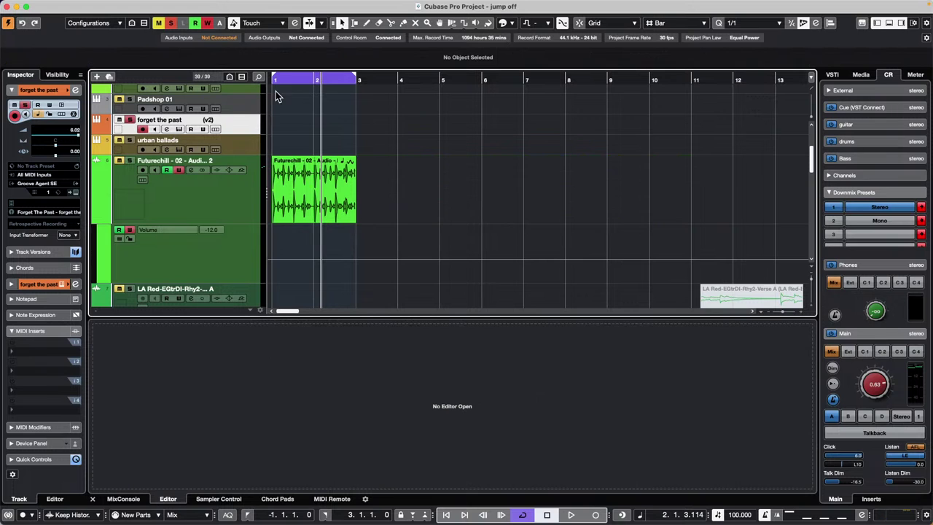
Draw a one-bar MIDI part at bar 1 on the forget the past track, then return to the Object Selection tool
left_click_drag(280, 81, 246, 104)
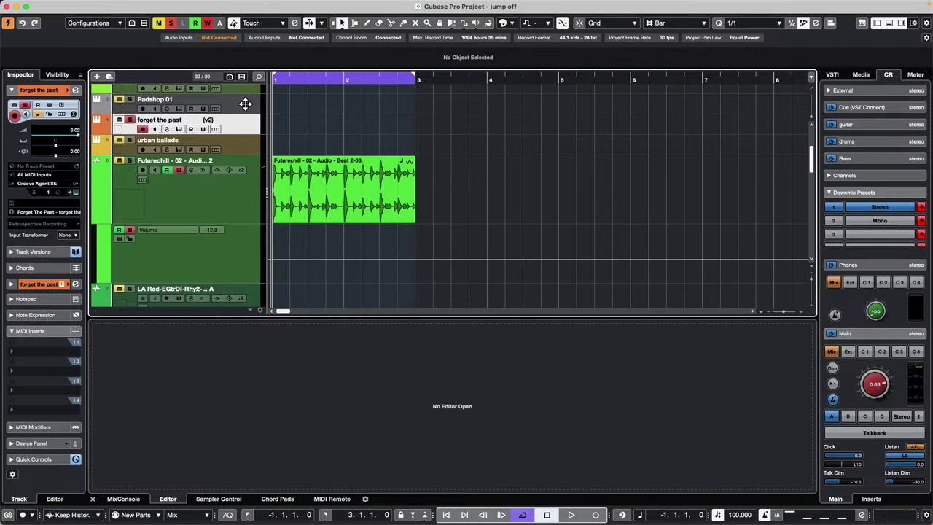
key("8")
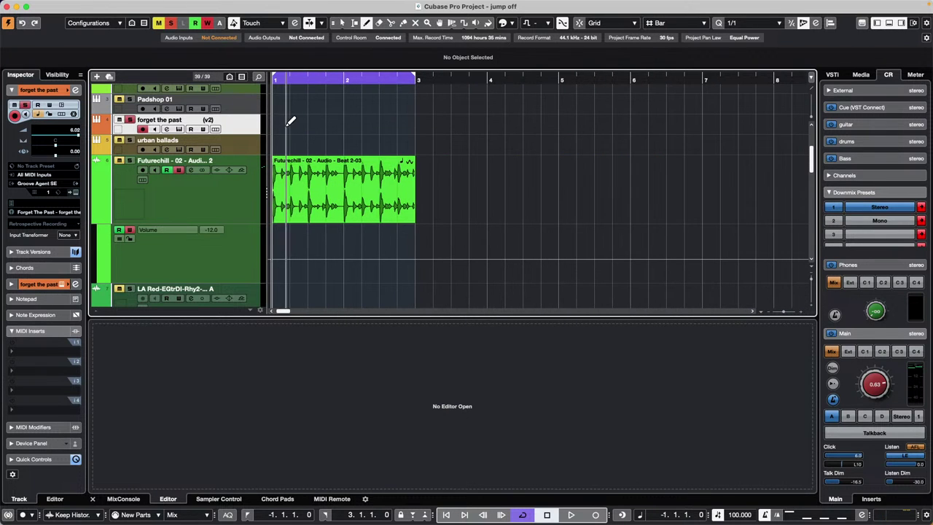
left_click_drag(277, 122, 348, 125)
double_click(343, 125)
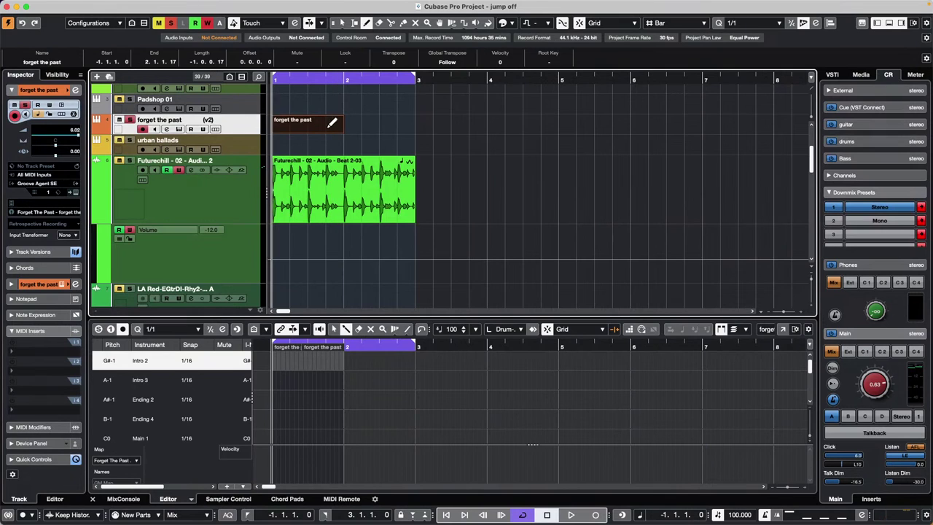
right_click(352, 141)
left_click(353, 143)
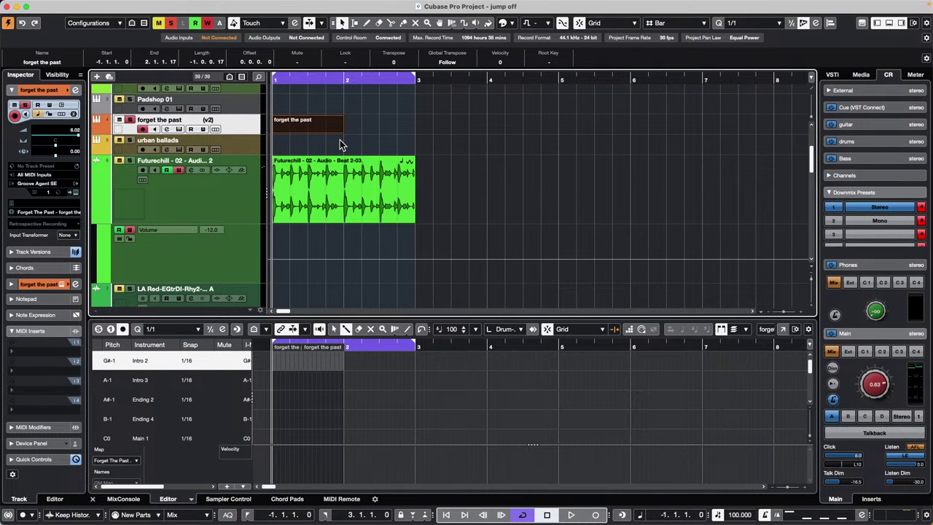
left_click(340, 140)
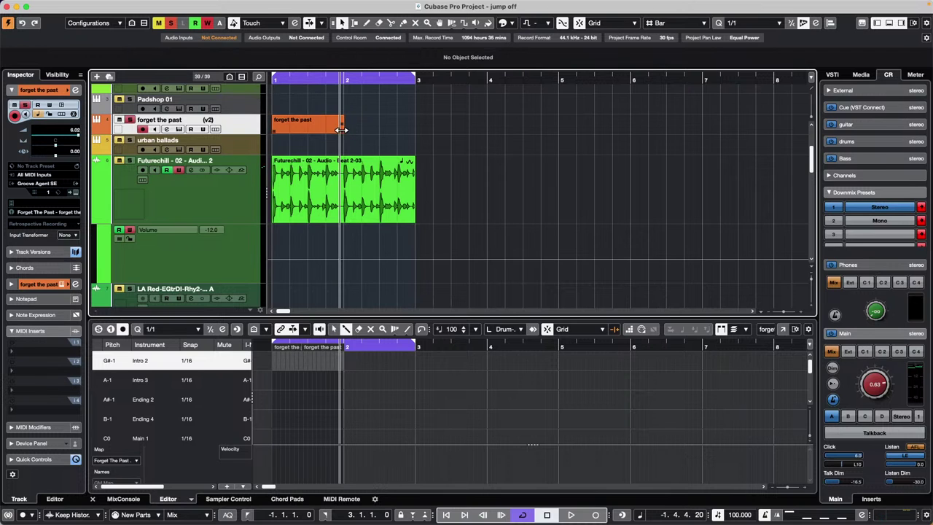
Open the new forget the past part in a separate Drum Editor window
left_click(342, 131)
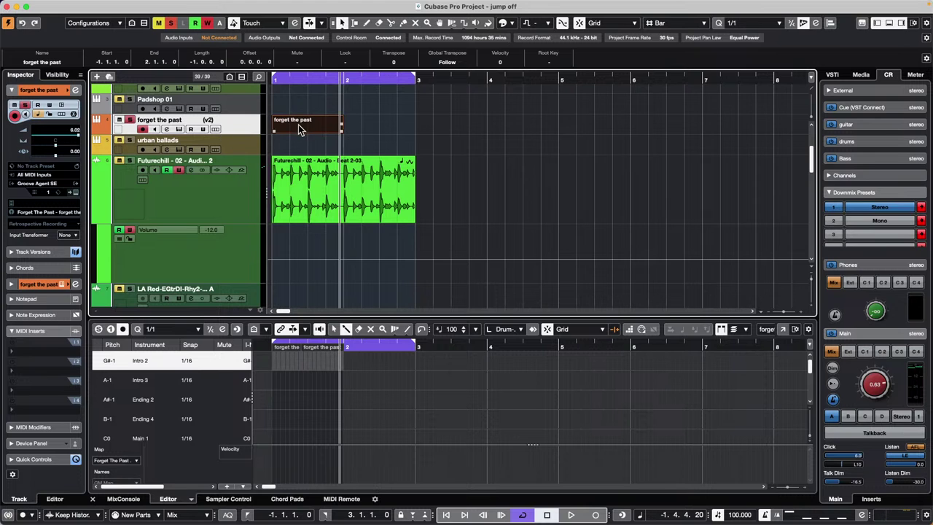
double_click(301, 129)
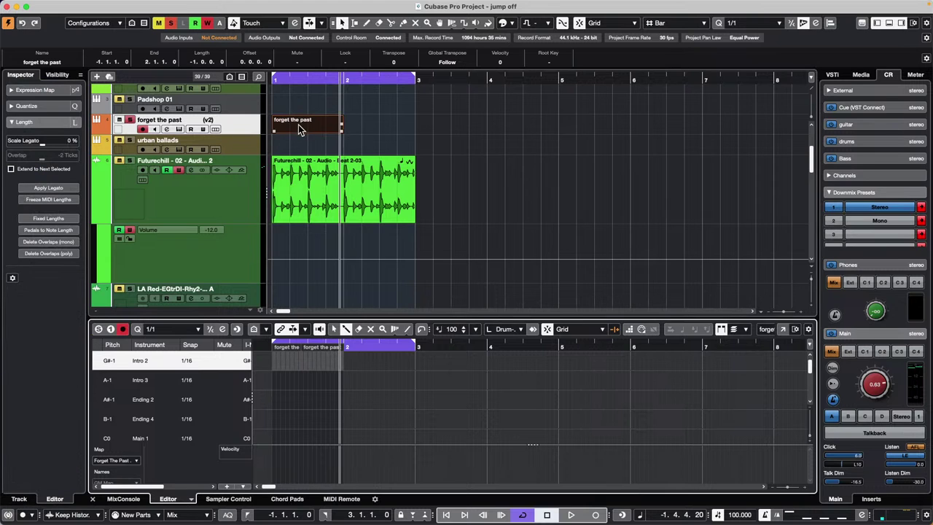
left_click(783, 329)
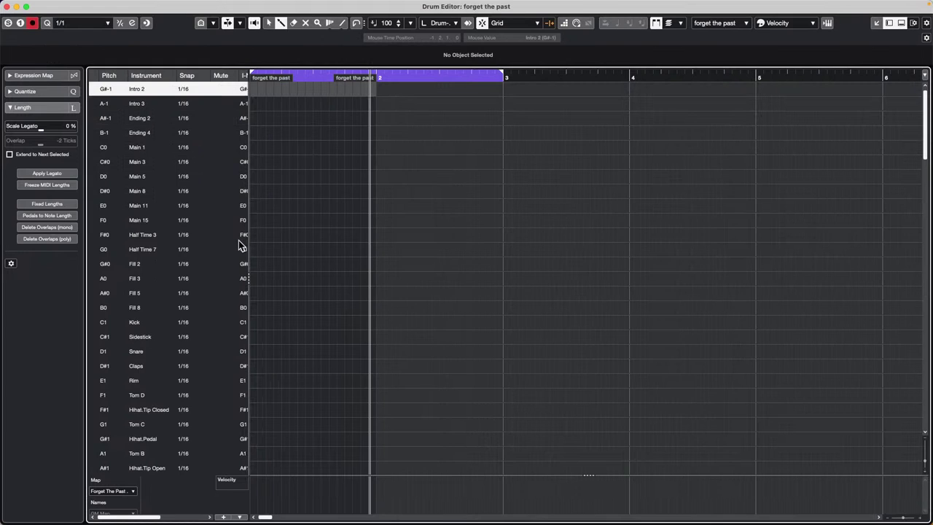
Audition the tom, hi-hat, rim and claps sounds in the drum map to find one for the pattern
scroll(211, 237, "down", 6)
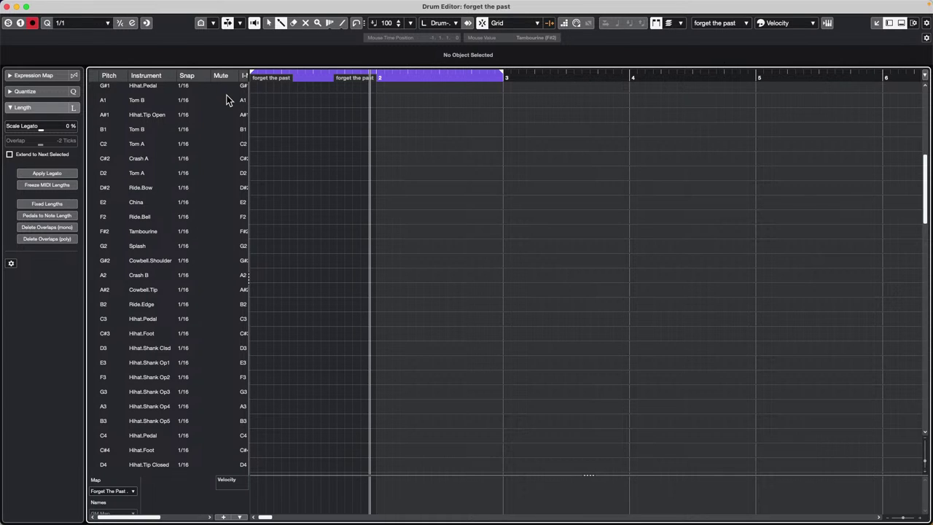
left_click(103, 115)
left_click(95, 144)
left_click(94, 173)
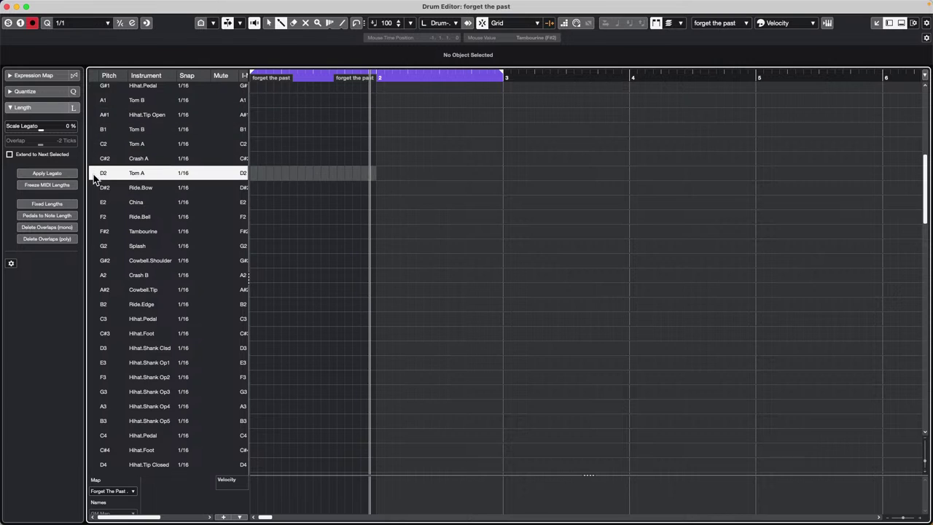
left_click(97, 114)
left_click(93, 97)
scroll(95, 103, "up", 5)
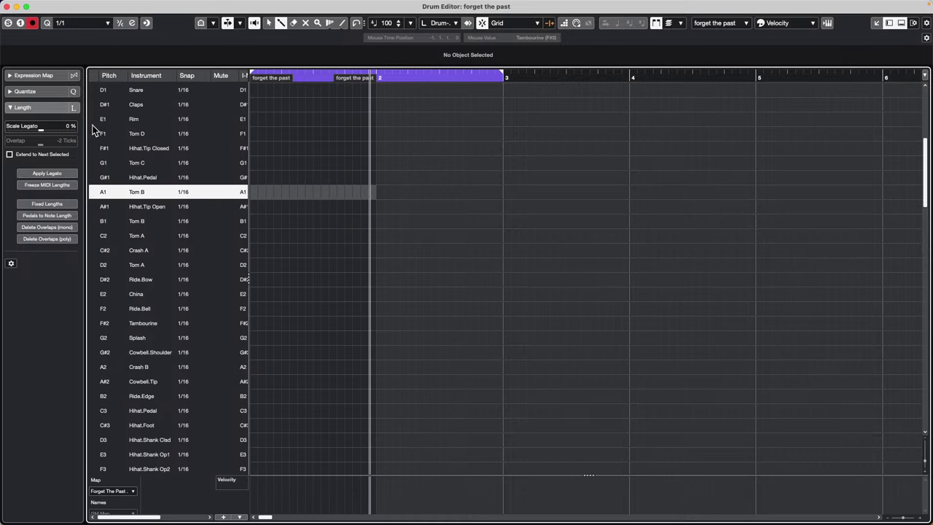
left_click(95, 132)
left_click(94, 118)
left_click(94, 105)
scroll(94, 113, "up", 2)
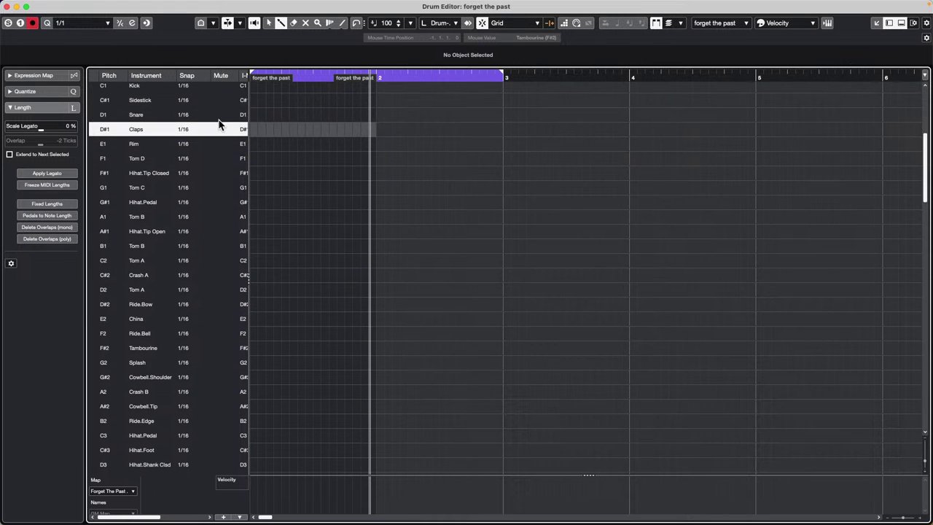
Set the Sidestick's snap to 1/4 and draw a row of quarter-note hits across bar 1
left_click(97, 103)
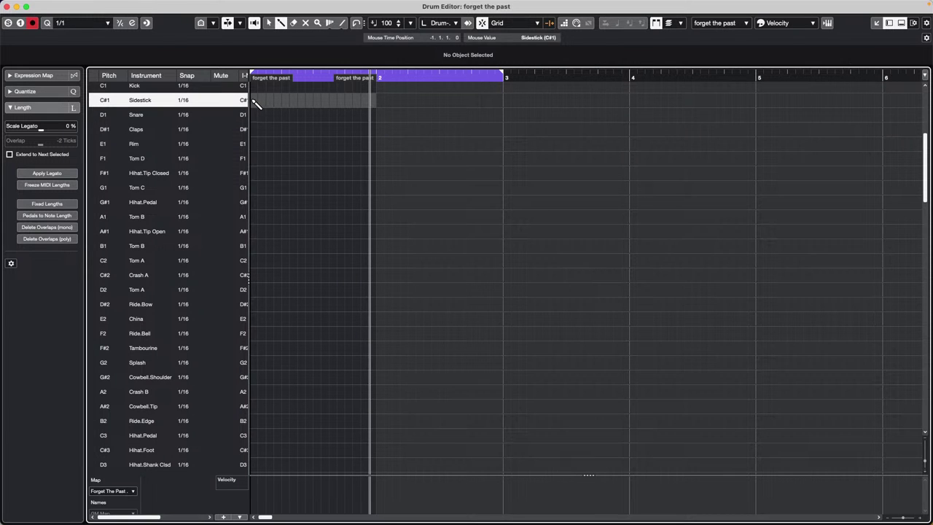
left_click(184, 101)
left_click(207, 138)
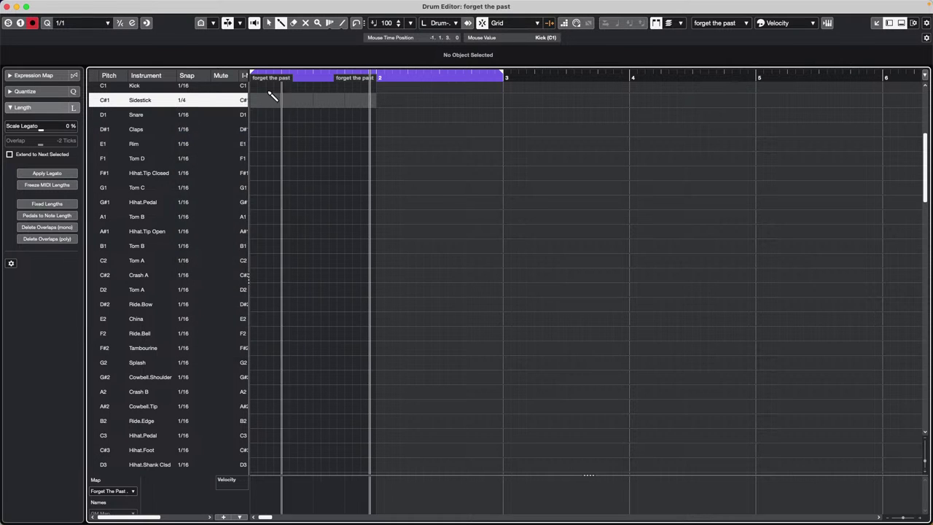
left_click_drag(253, 99, 374, 99)
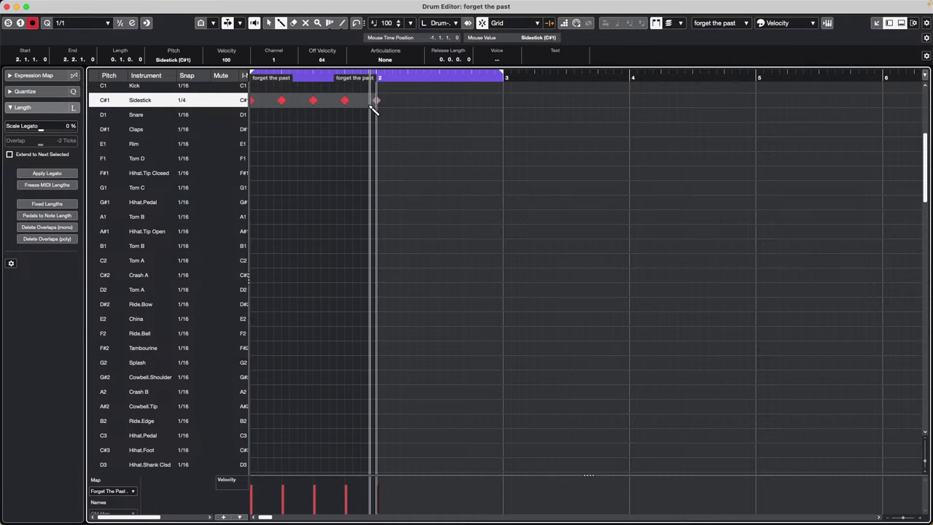
Play the sidestick pattern from the start, close the Drum Editor window and deselect the part
left_click_drag(314, 79, 135, 79)
key("space")
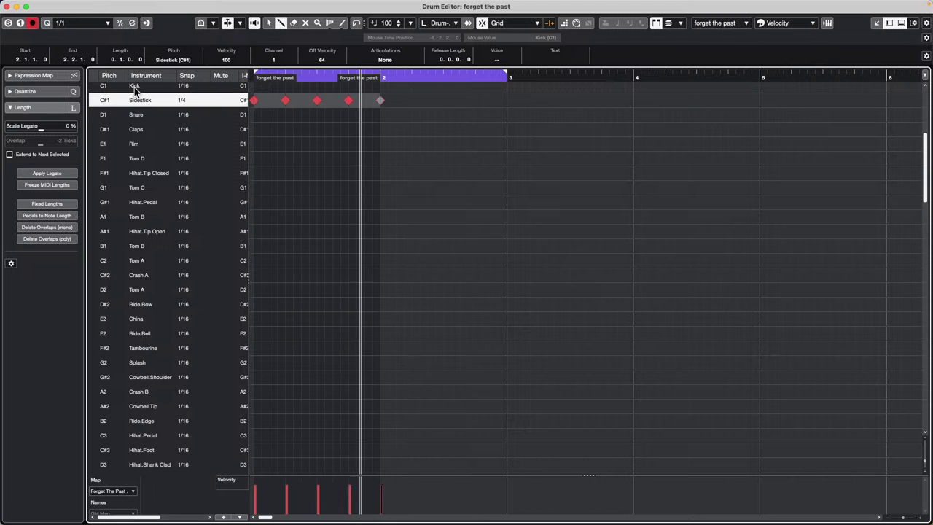
left_click(8, 6)
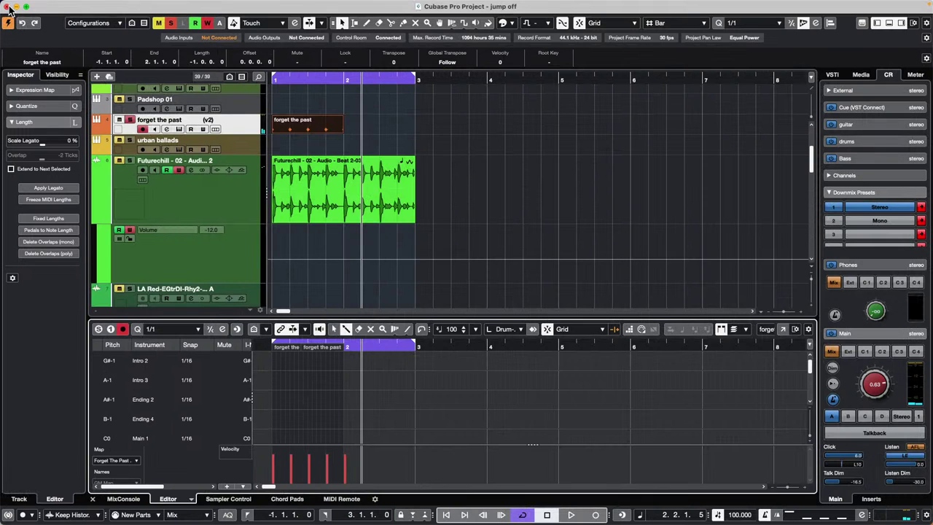
left_click(337, 139)
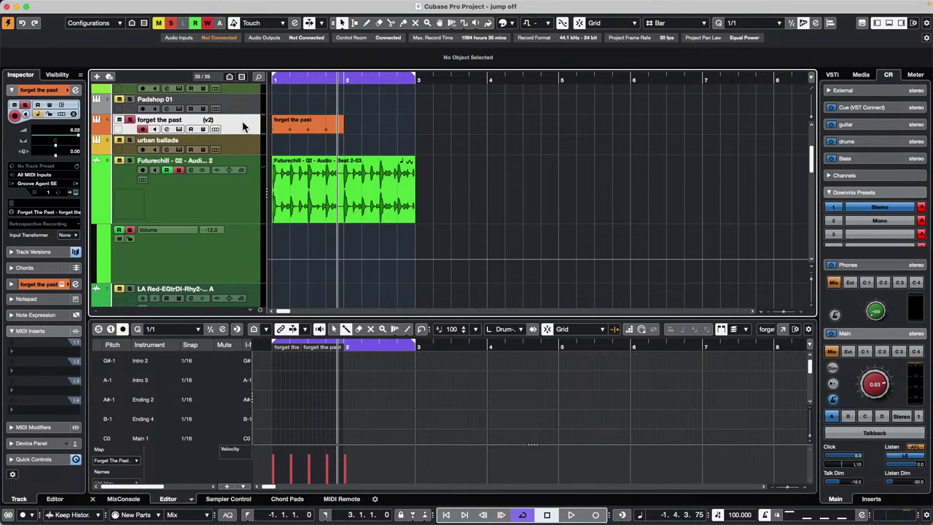
Open Groove Agent SE for the forget the past track and cut the Half Time 7 pattern pad on G0
left_click(179, 129)
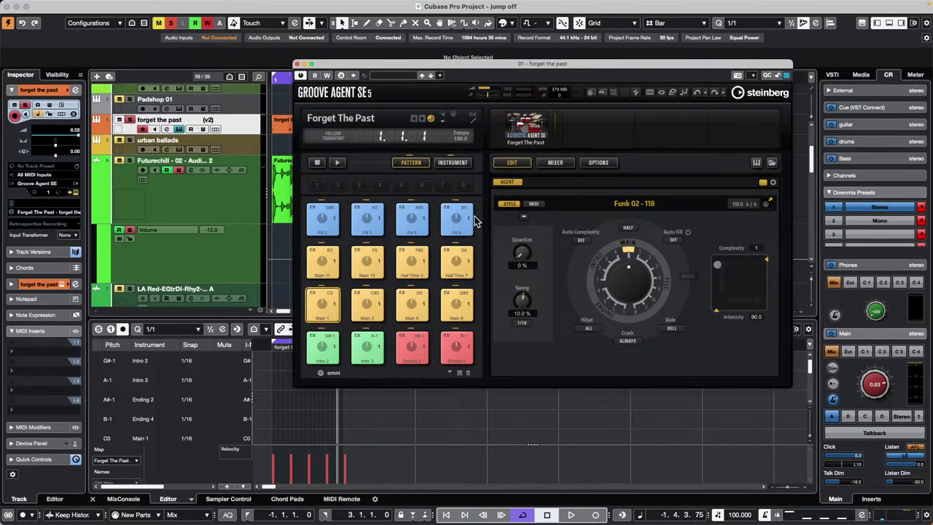
right_click(460, 269)
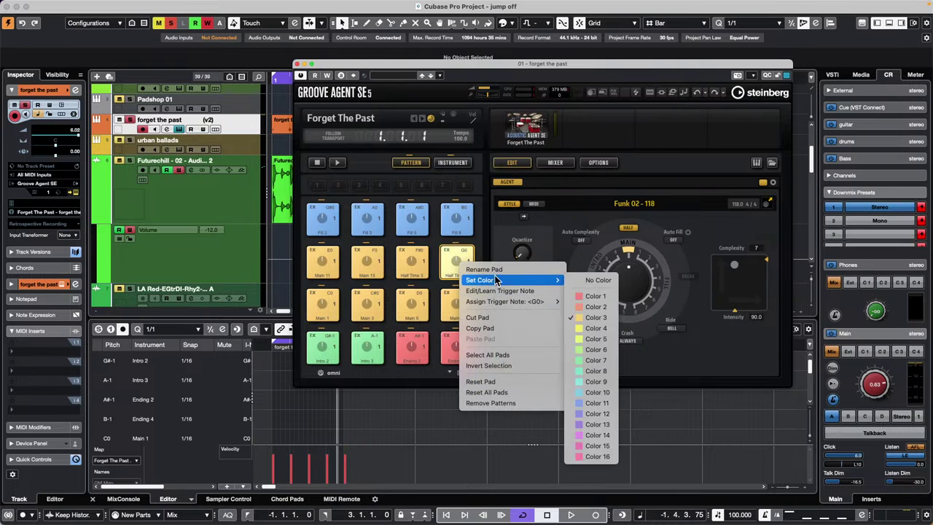
left_click(505, 315)
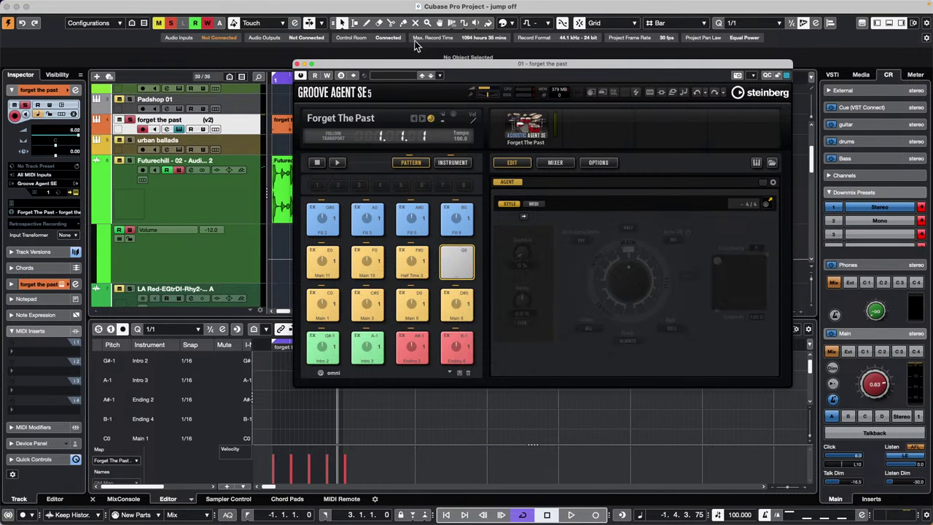
Assign the forget the past MIDI part to the empty G0 pattern pad and trigger the pad
left_click_drag(420, 65, 584, 76)
left_click_drag(313, 128, 621, 275)
left_click(620, 273)
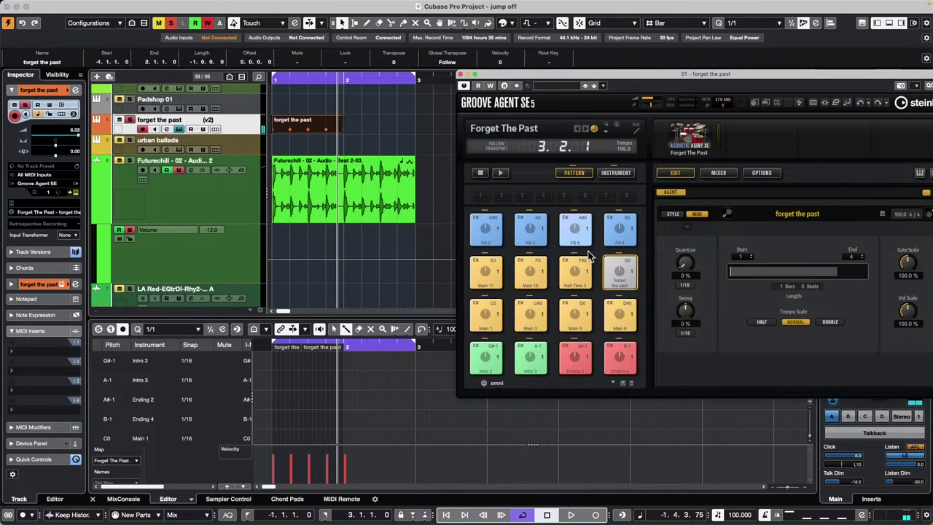
Place the G0 pad's pattern on the forget the past track at bar 2 and close Groove Agent SE
left_click_drag(618, 263, 358, 124)
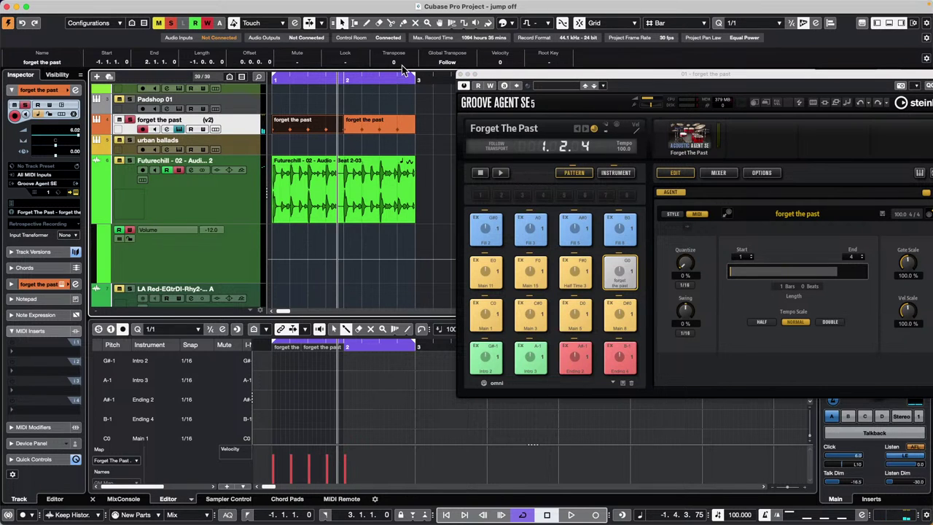
left_click(460, 73)
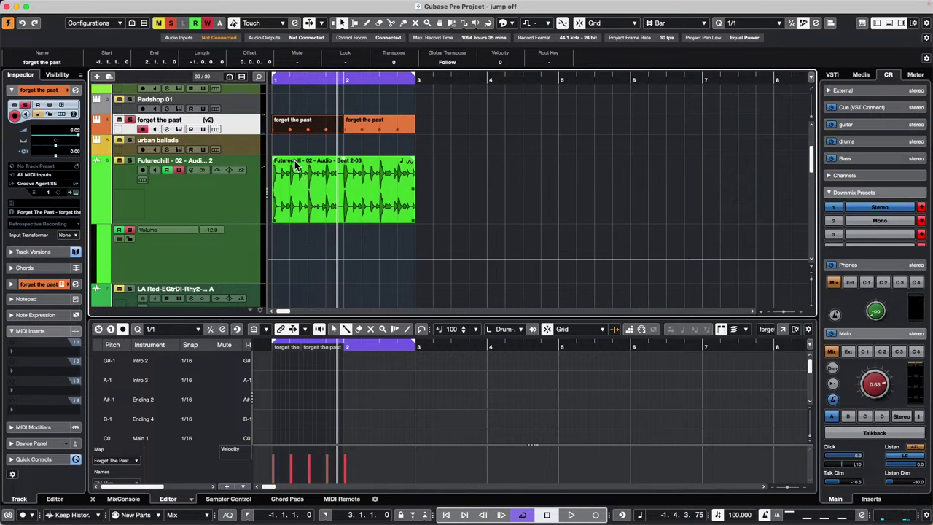
Undo the MIDI import on the G0 pattern pad in the forget the past track's Groove Agent SE and close the plug-in window
left_click_drag(354, 78, 351, 35)
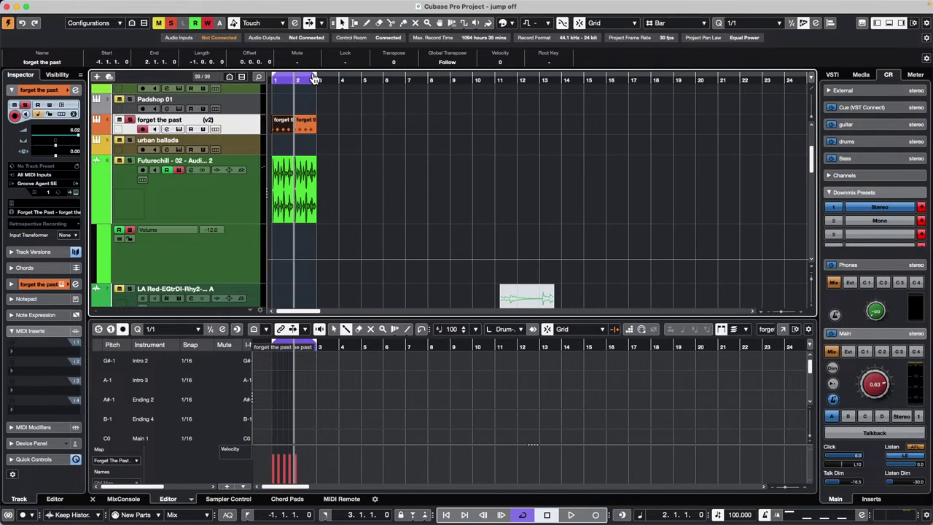
double_click(279, 128)
left_click(179, 130)
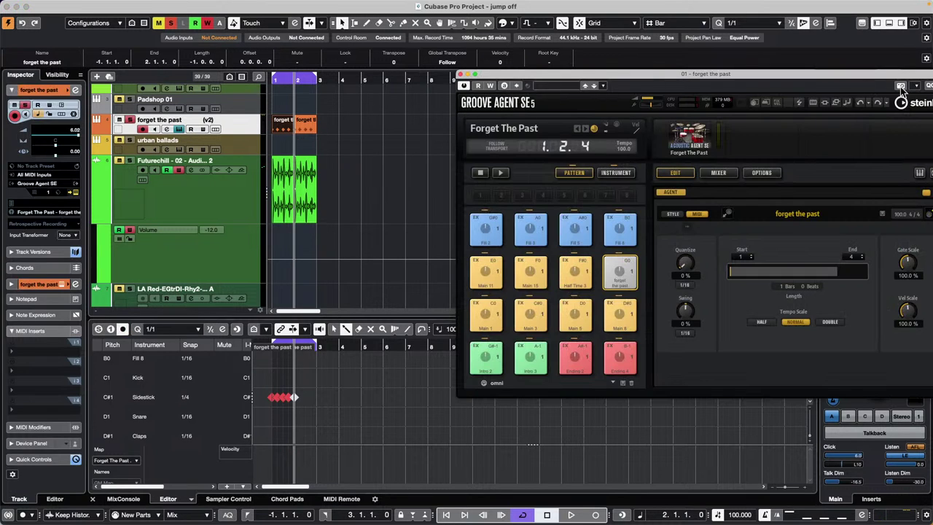
left_click(860, 104)
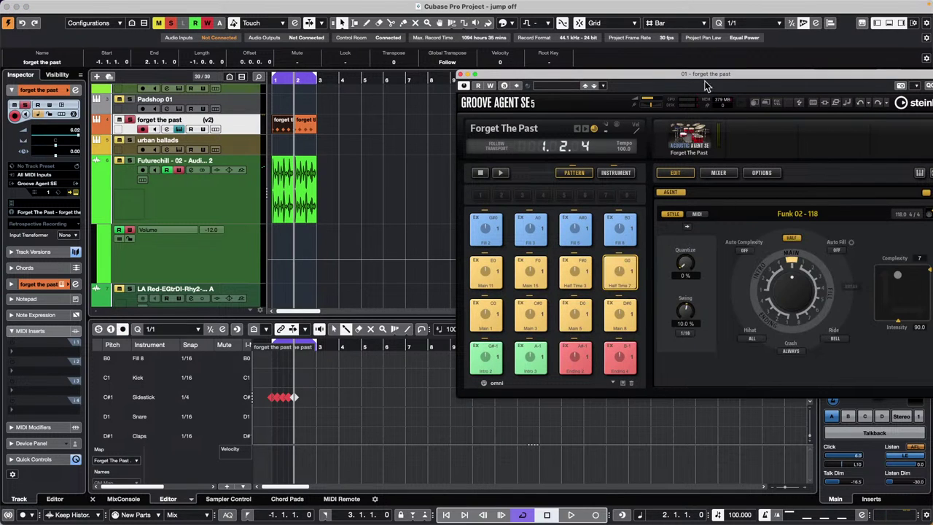
left_click(461, 76)
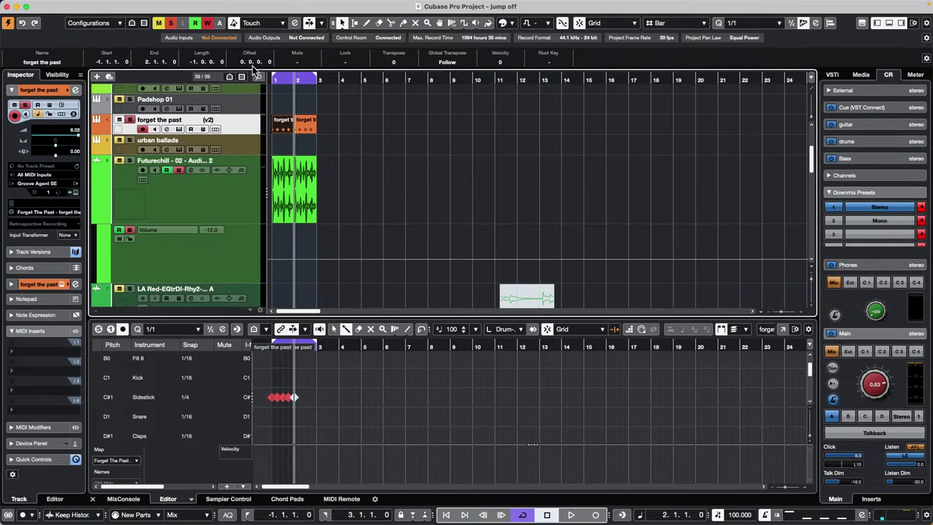
Extend the locator range to bar 14 and render an audio click between the locators with the Futurechill track selected
left_click_drag(315, 76, 562, 77)
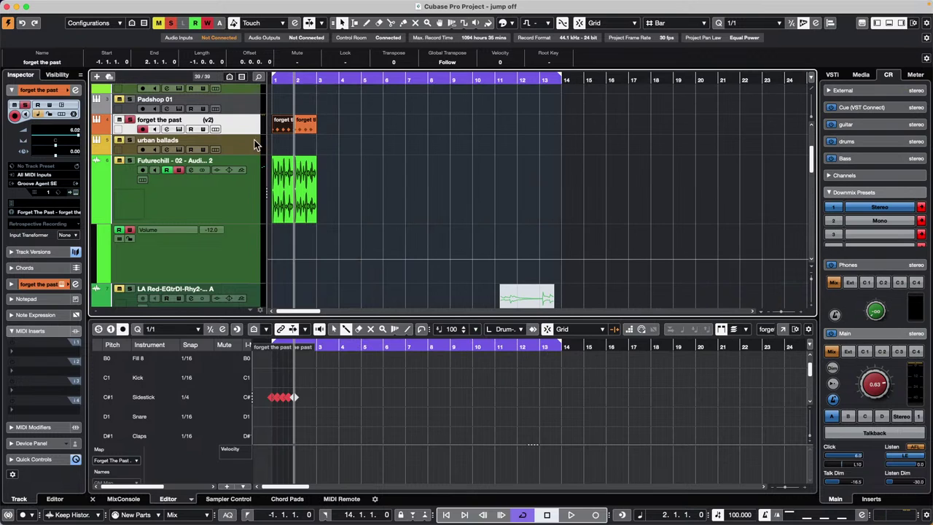
scroll(125, 207, "down", 1)
left_click(195, 203)
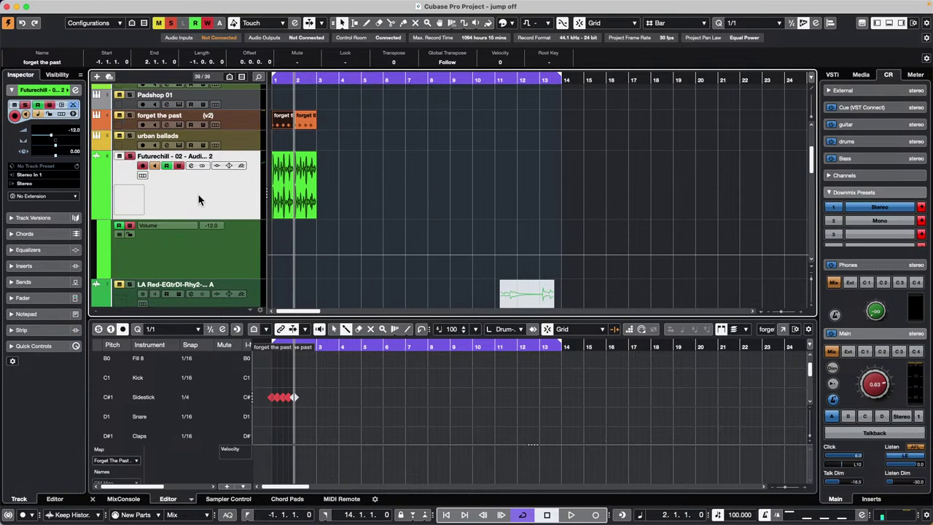
left_click(85, 6)
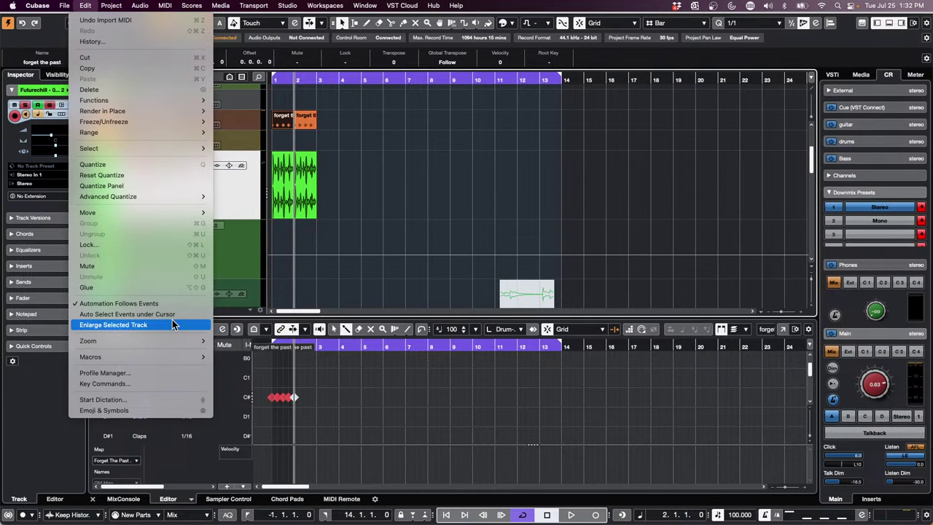
mouse_move(110, 6)
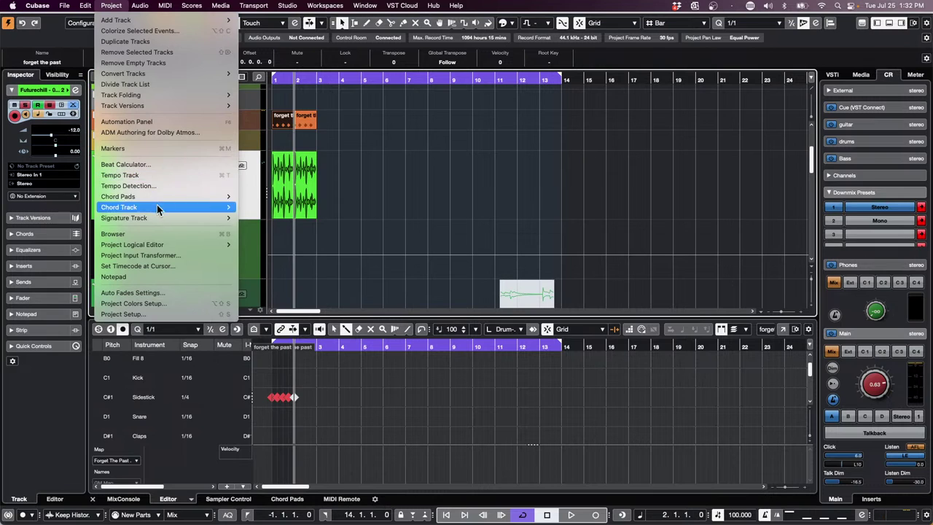
mouse_move(159, 217)
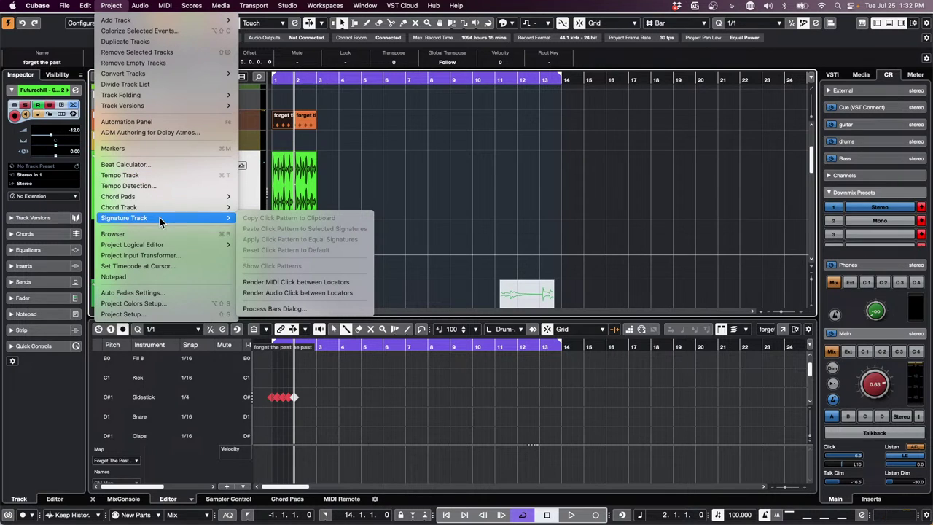
left_click(328, 293)
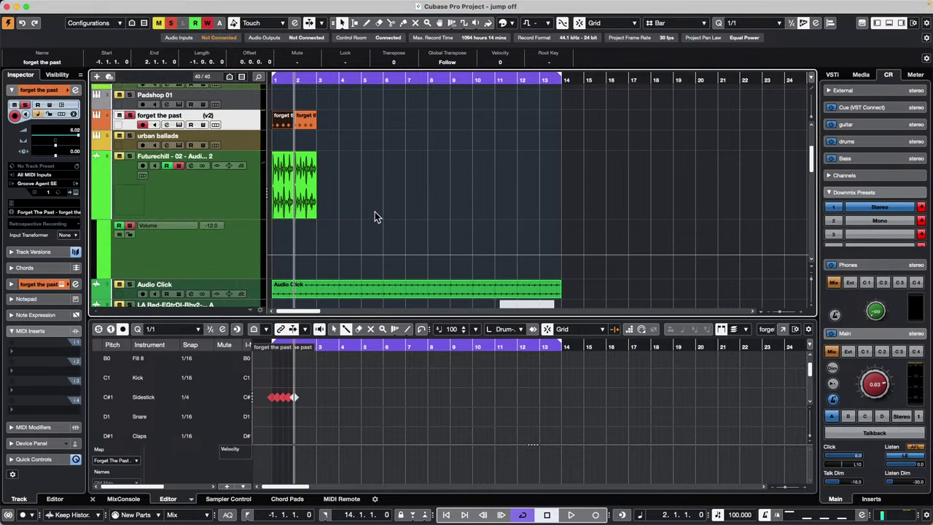
Play back the rendered Audio Click track and enlarge its height to show the click waveform
scroll(366, 201, "down", 5)
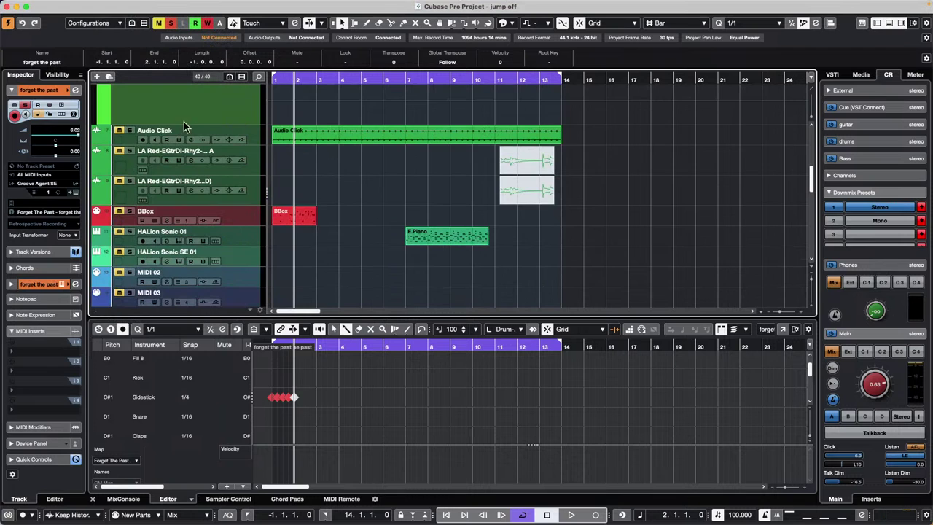
left_click(135, 131)
key("space")
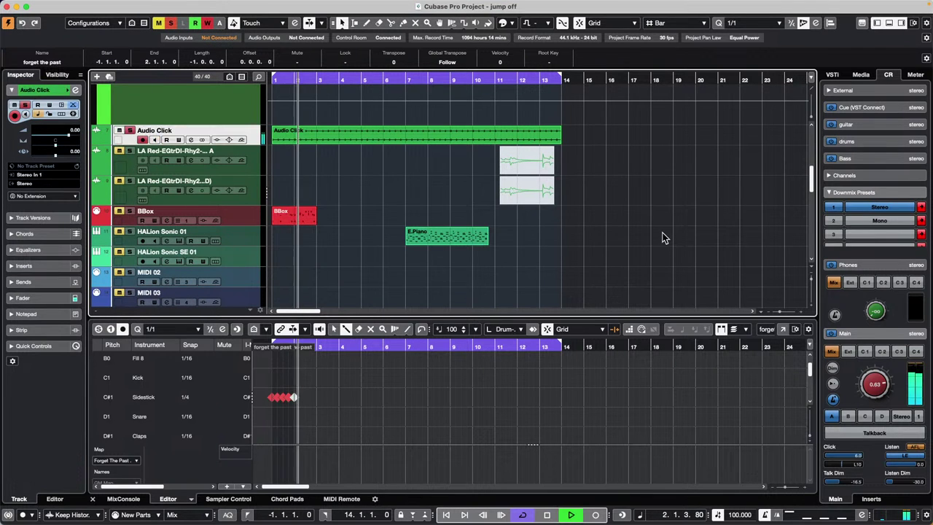
scroll(349, 185, "up", 6)
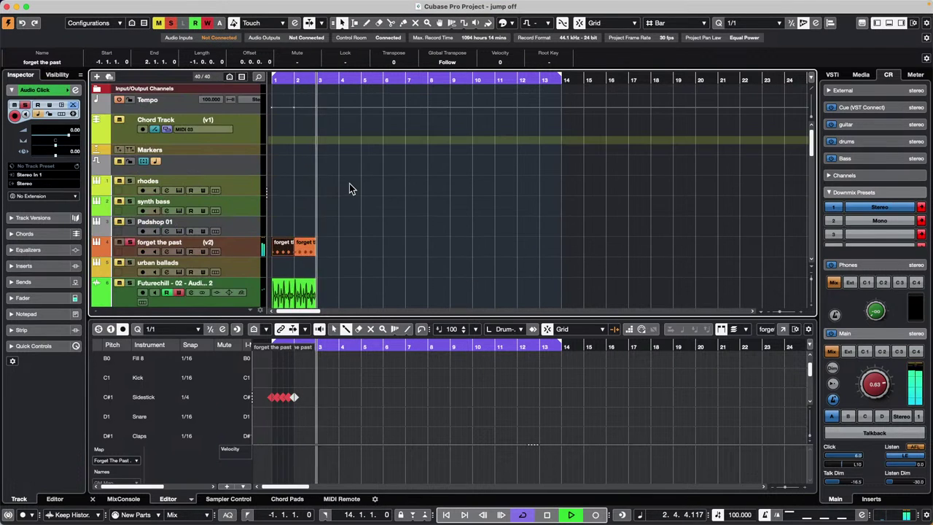
scroll(362, 183, "down", 10)
scroll(368, 183, "up", 3)
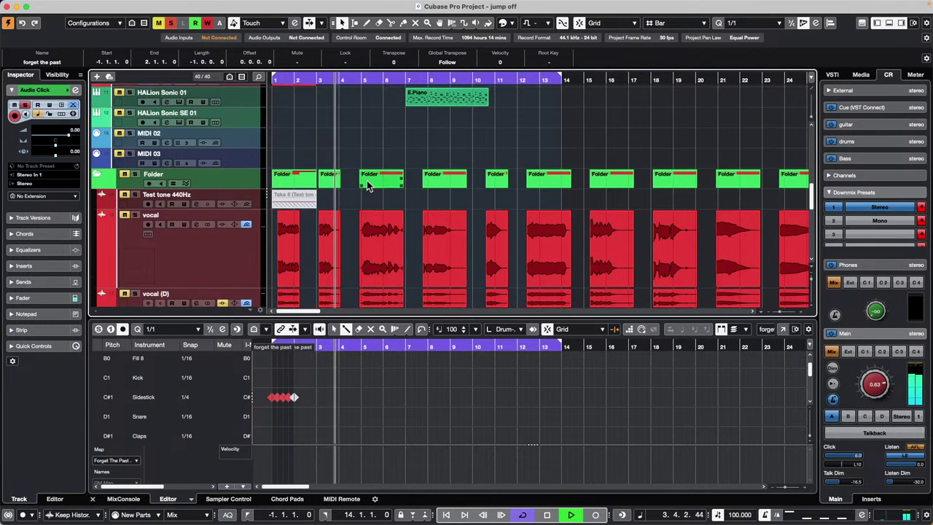
scroll(368, 182, "up", 3)
left_click_drag(239, 119, 298, 179)
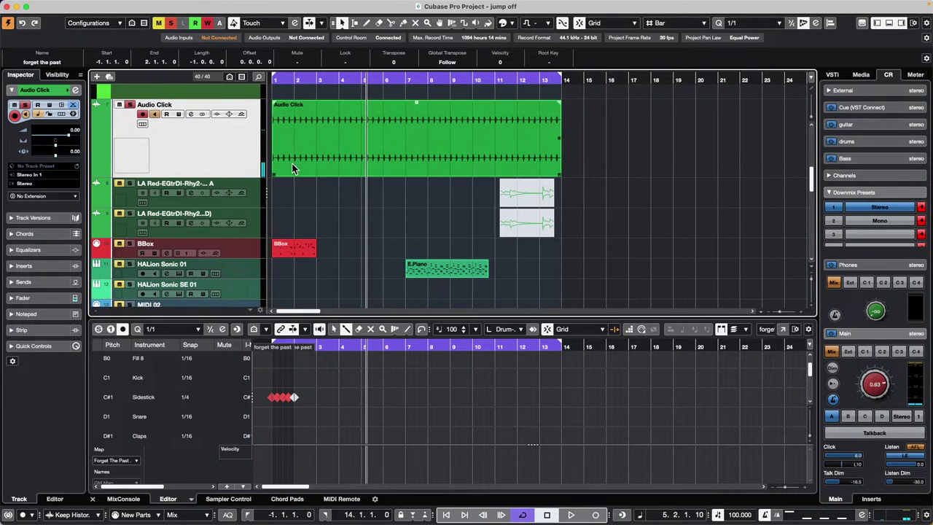
Examine the track types that can be added from the Futurechill audio track, without adding one
scroll(350, 138, "up", 5)
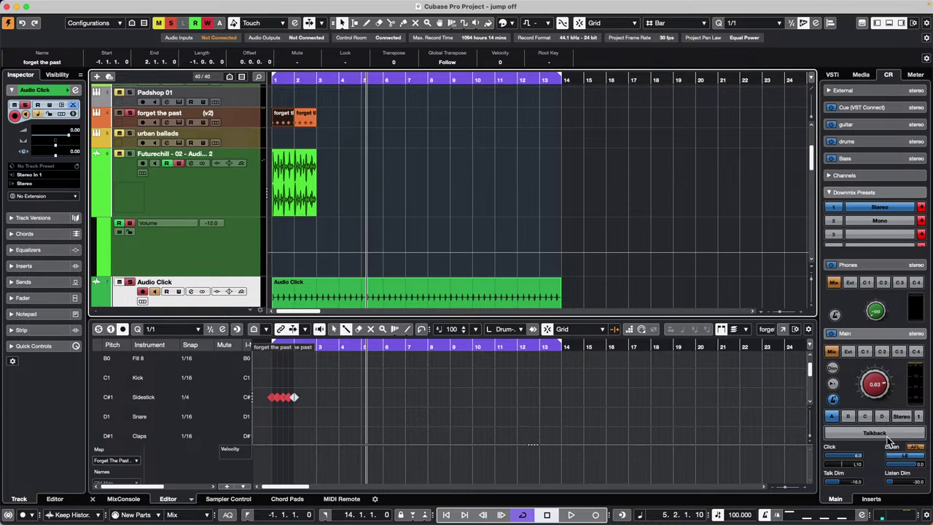
left_click(223, 191)
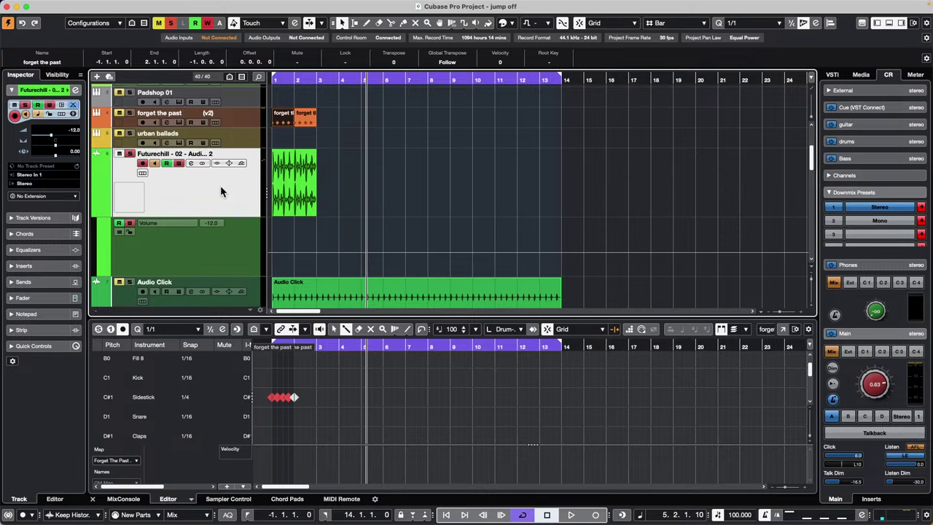
right_click(221, 188)
mouse_move(288, 193)
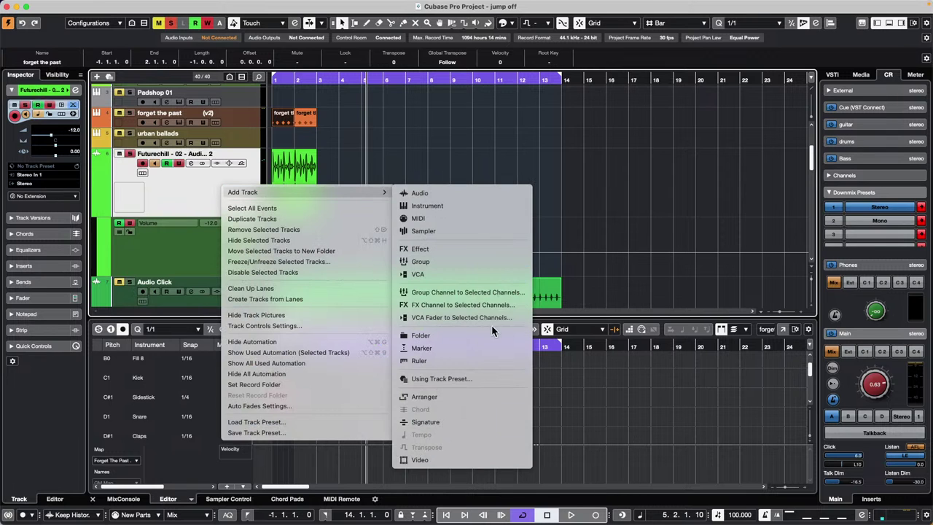
left_click(442, 147)
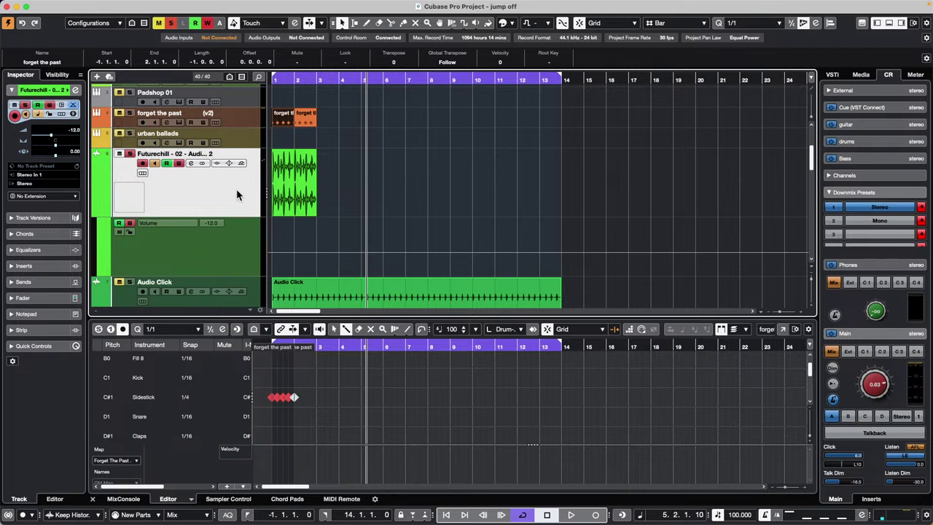
Open Groove Agent SE for the forget the past track and load the Neuro 5 kit with patterns from Beat Agent Neuro Mindset
left_click(251, 120)
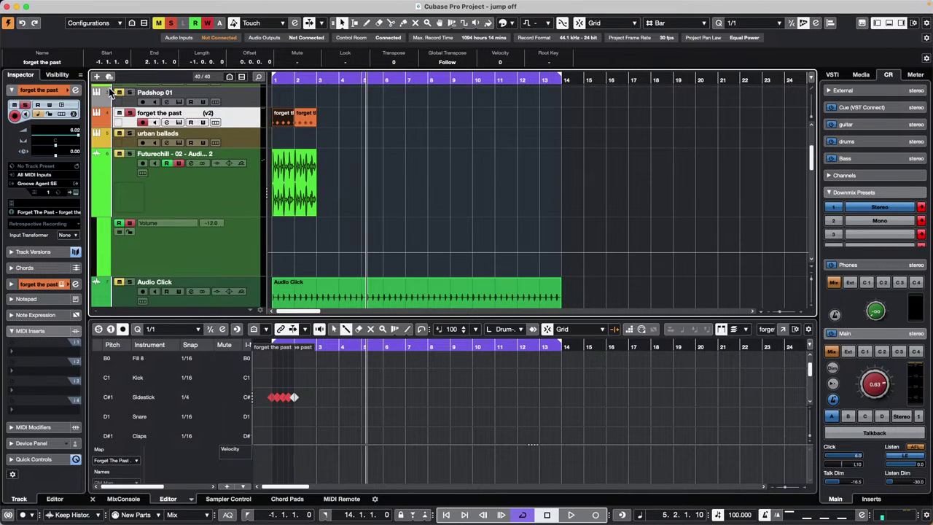
left_click(179, 122)
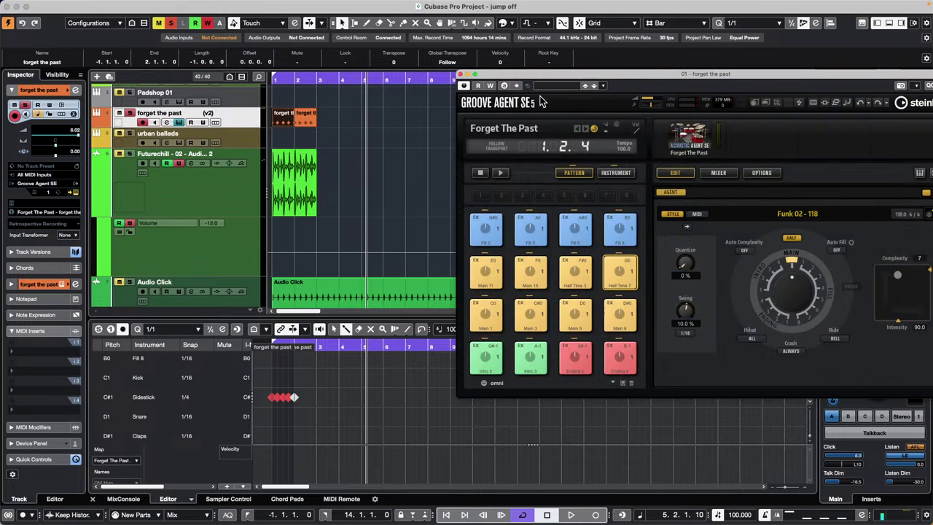
left_click_drag(586, 94, 281, 69)
right_click(388, 122)
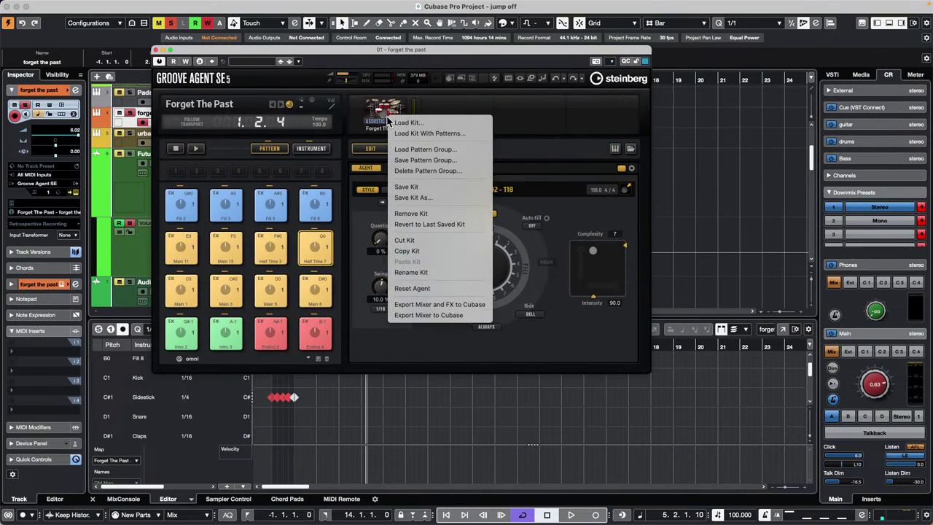
left_click(429, 134)
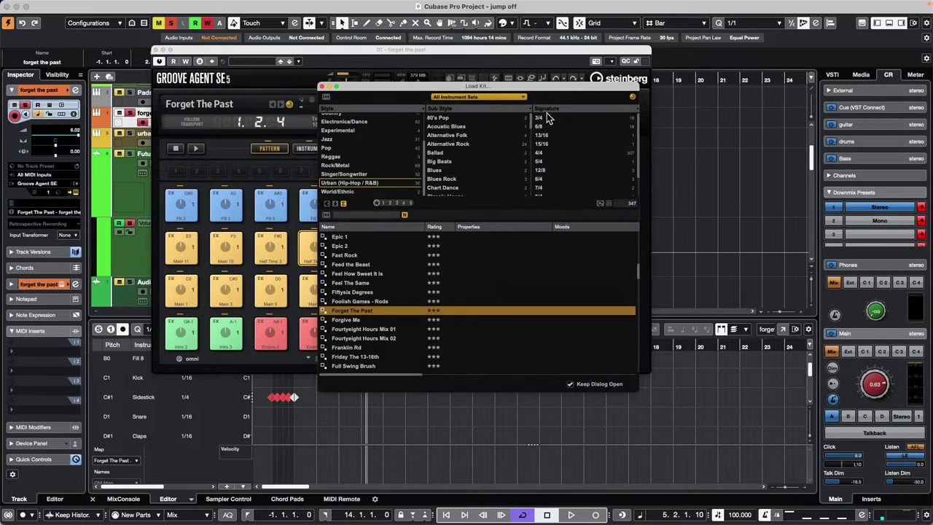
left_click(475, 96)
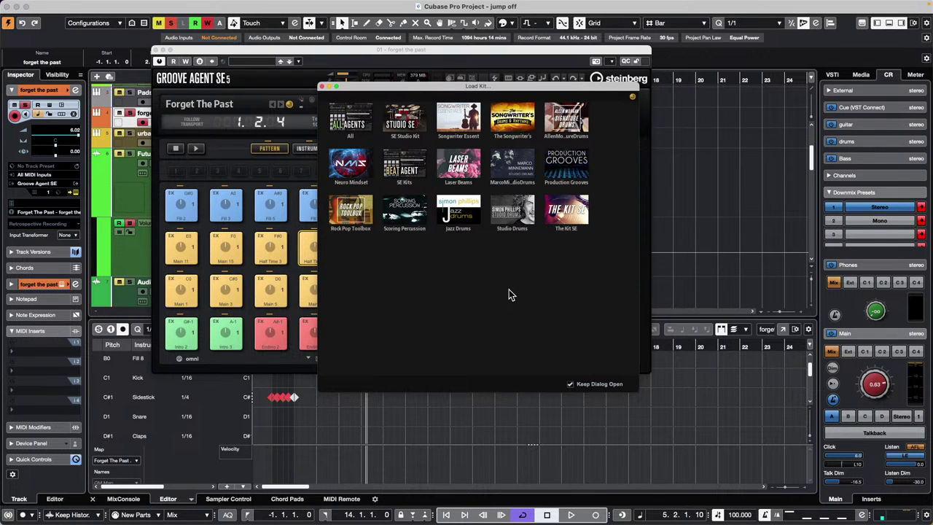
left_click(356, 168)
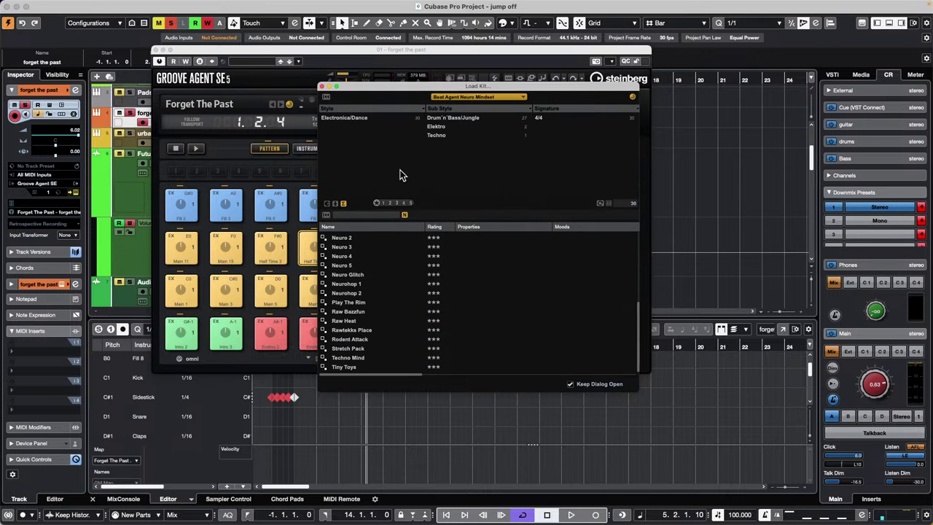
left_click(350, 266)
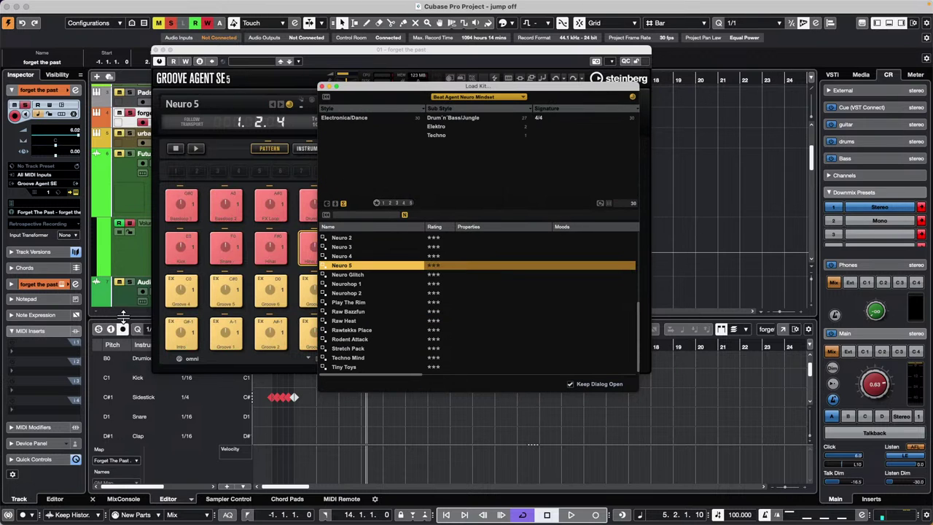
Audition the Neuro 5 pattern pads, including Intro, Groove 4, Groove 1 and Groove 6
left_click(183, 334)
left_click(178, 291)
left_click(215, 329)
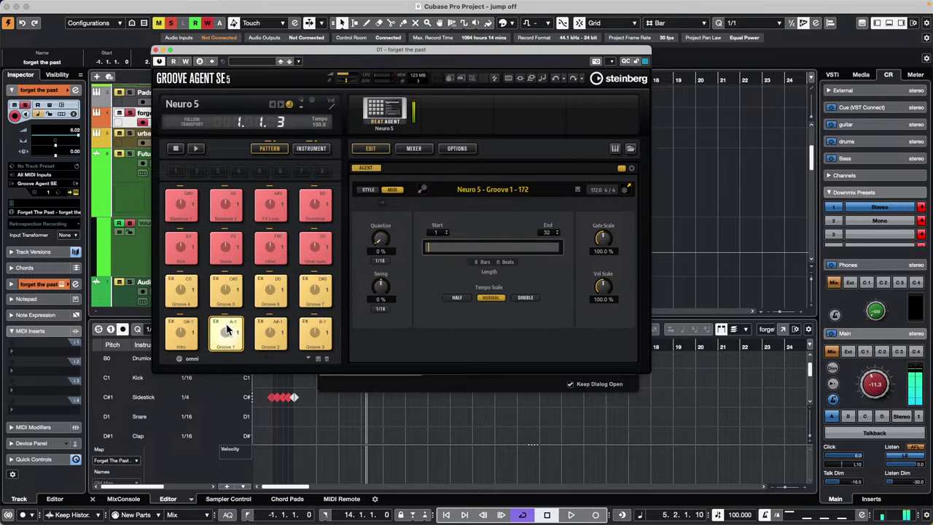
left_click(272, 289)
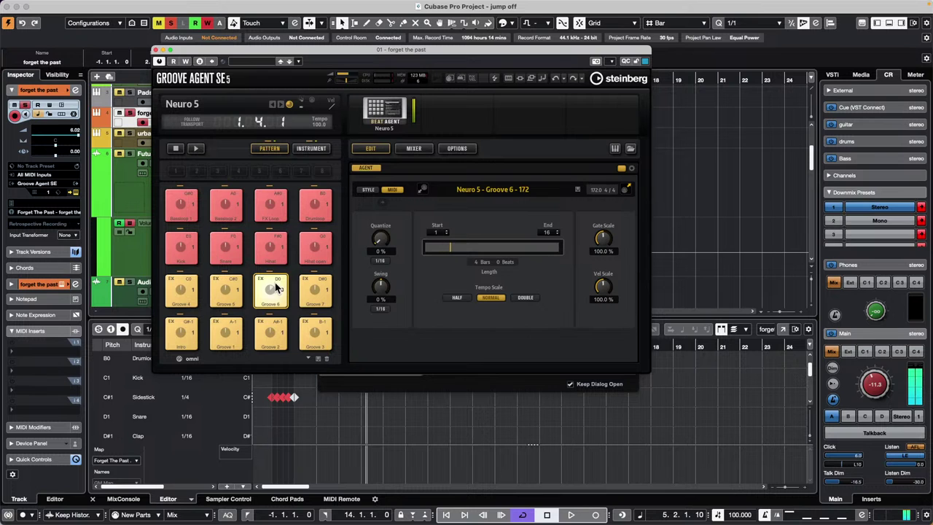
Load the Play The Rim kit with patterns, with the kit browser beside Groove Agent SE, and audition the Intro 2 and Groove 2 pads
right_click(402, 126)
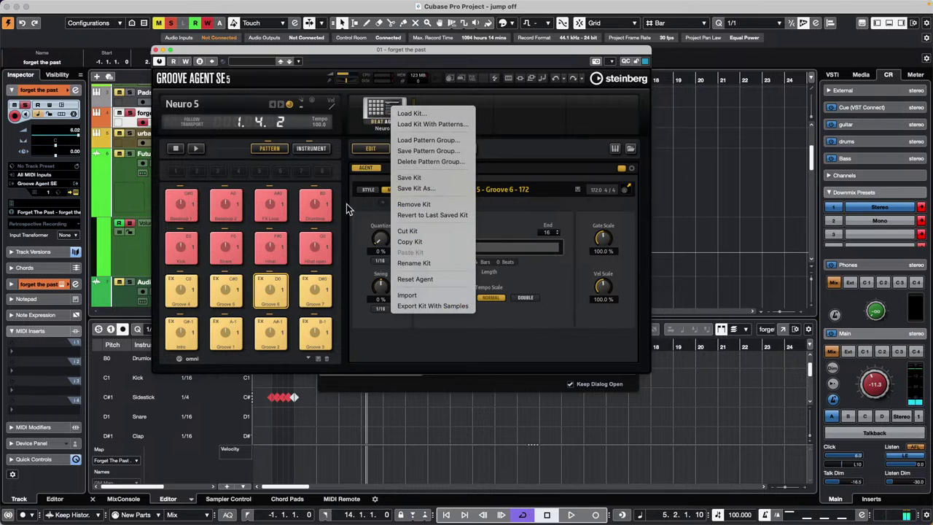
left_click(425, 117)
right_click(392, 114)
left_click(412, 131)
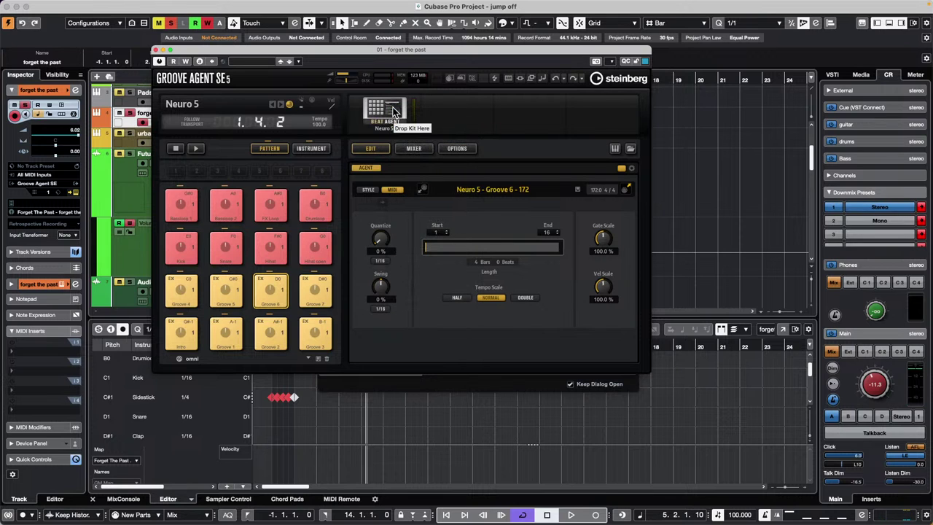
right_click(393, 109)
left_click(433, 122)
left_click_drag(334, 59, 535, 95)
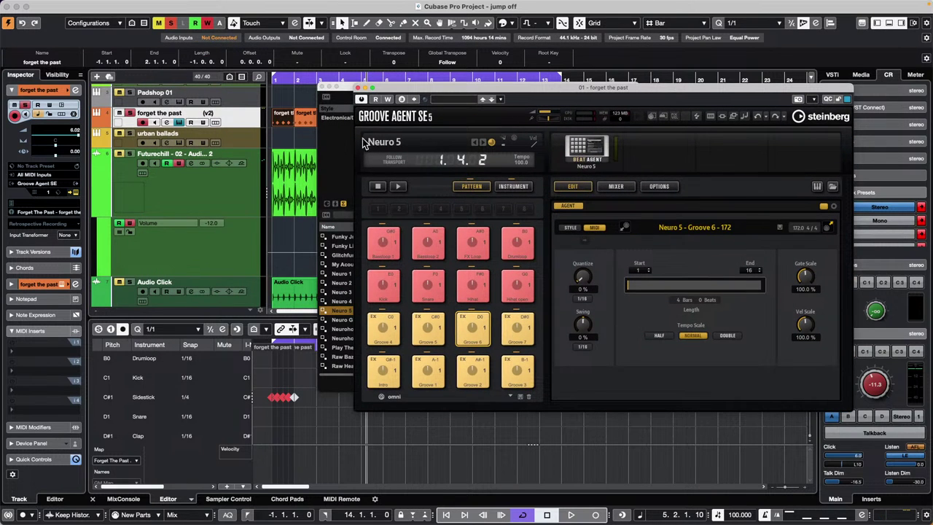
left_click_drag(347, 104, 120, 96)
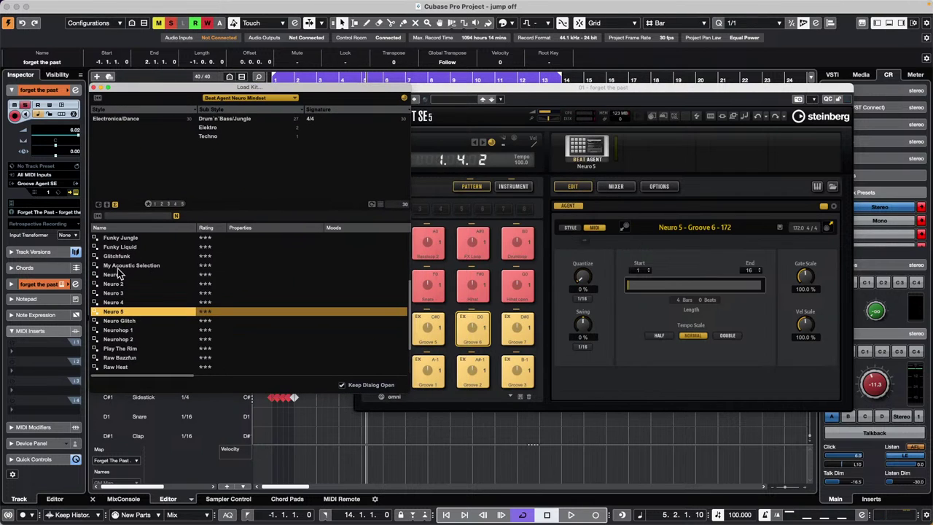
left_click(122, 350)
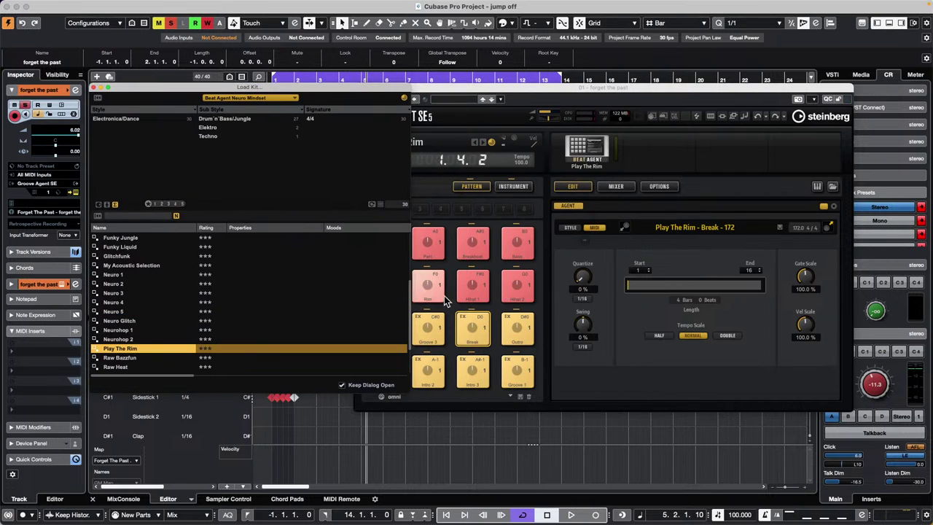
left_click(432, 375)
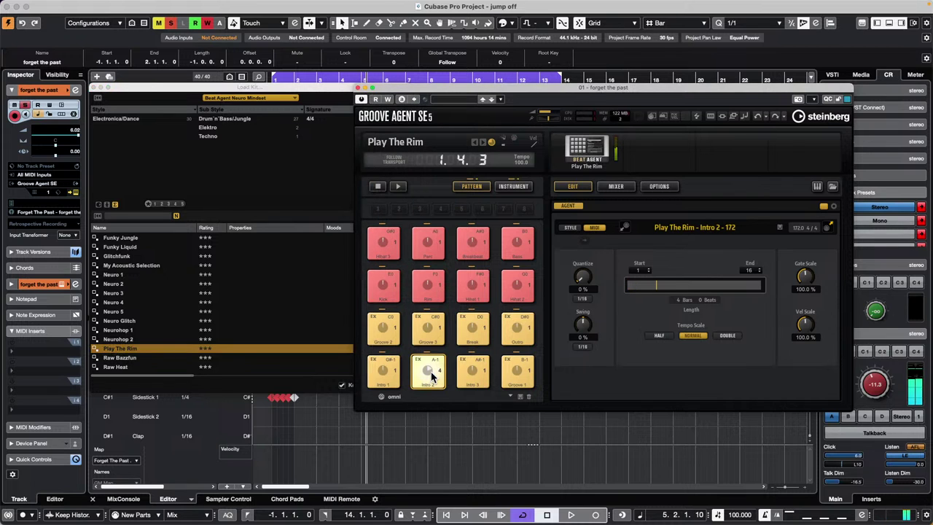
left_click(387, 331)
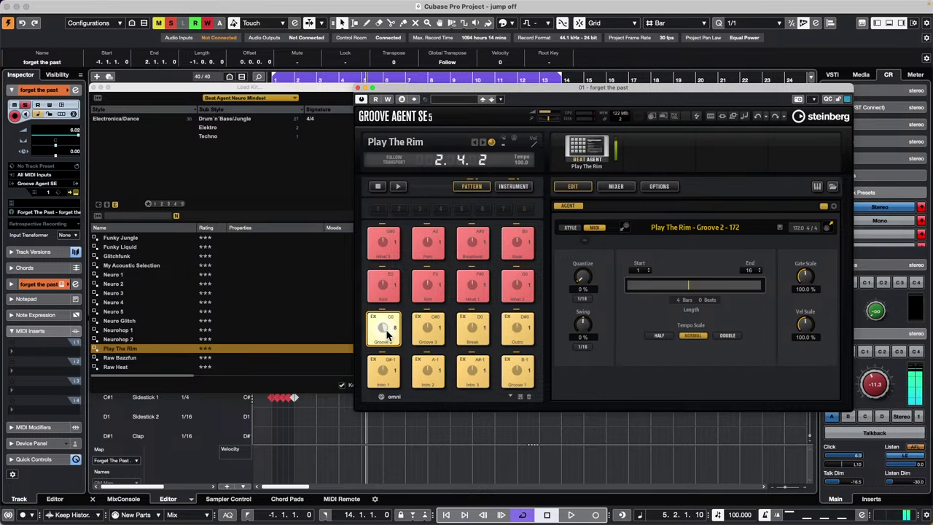
Stop the Play The Rim groove, load the Funky Jungle kit and audition its Groove 1 and Intro pads
left_click(386, 334)
double_click(122, 238)
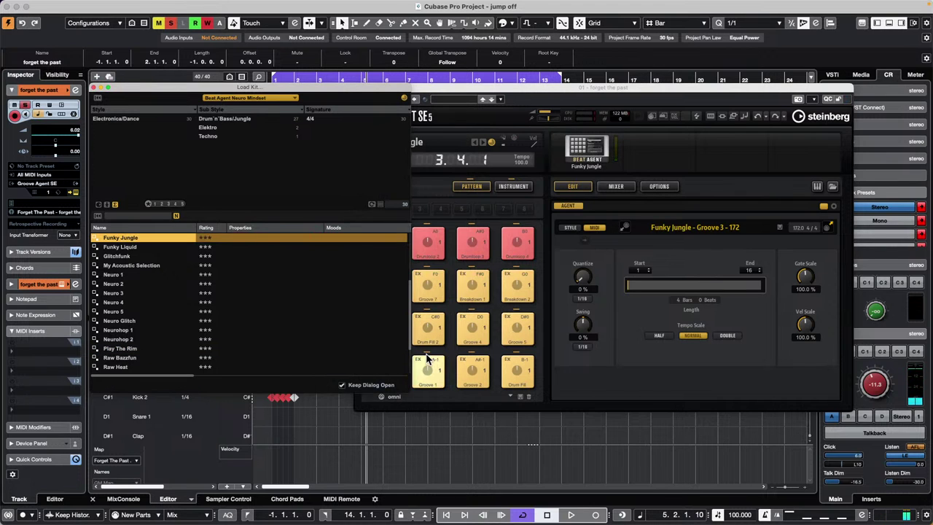
left_click(426, 357)
left_click(380, 369)
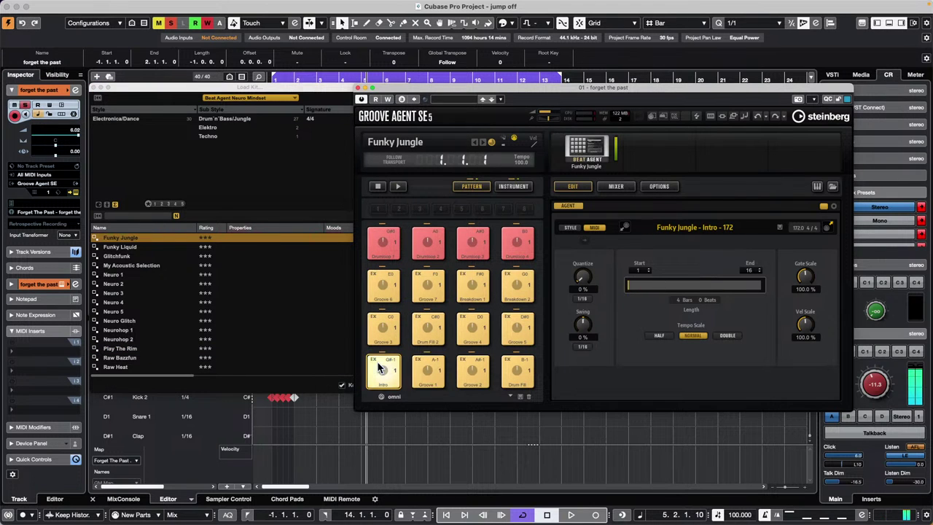
Load the Rawtekks Place kit and audition its Groove 1 and Groove 8 pattern pads
scroll(161, 321, "down", 2)
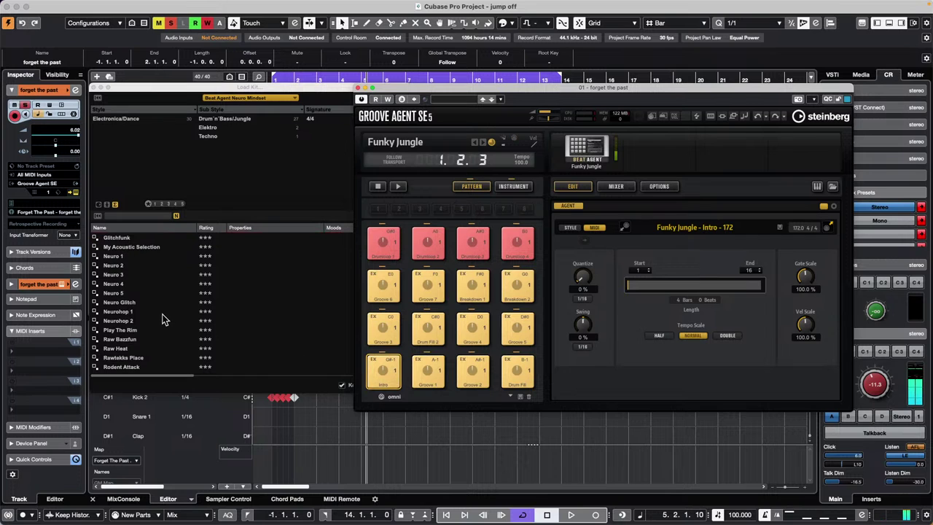
double_click(138, 358)
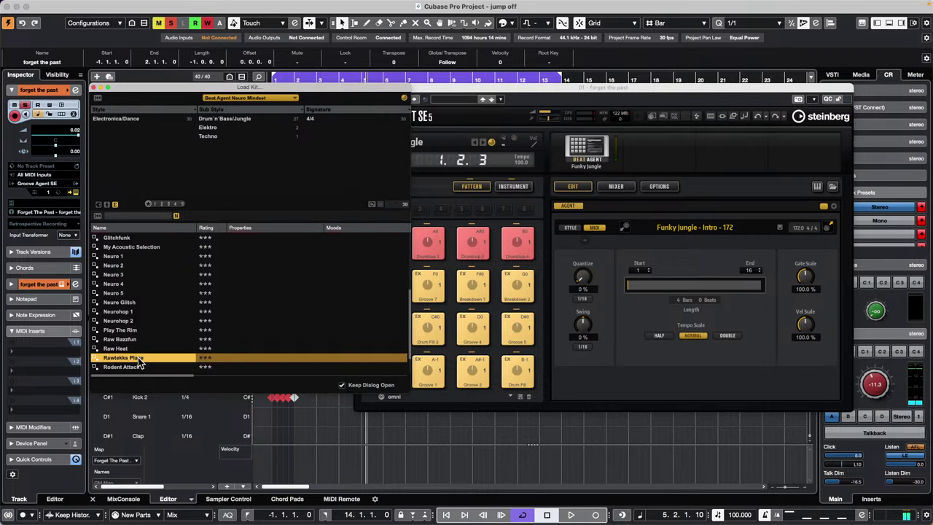
left_click(430, 373)
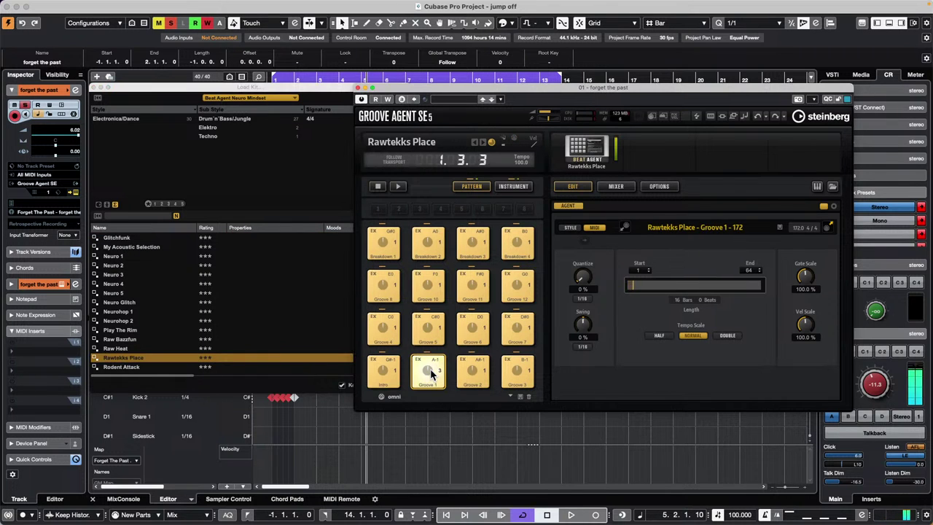
left_click(378, 290)
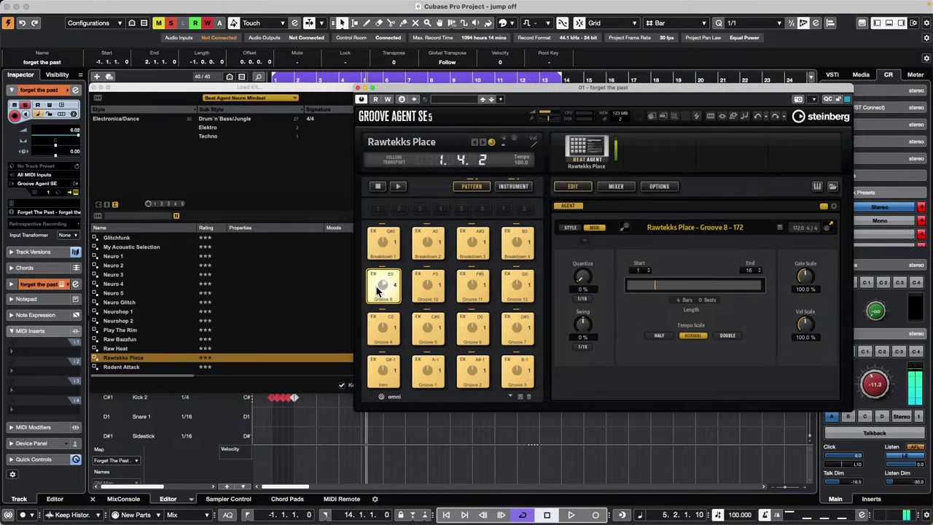
Load Coconut Flavored from the Laser Beams library, place Groove Agent SE clear of the kit browser, and audition Pre Chorus 2, Build Up 2 and Verse 2
left_click(274, 98)
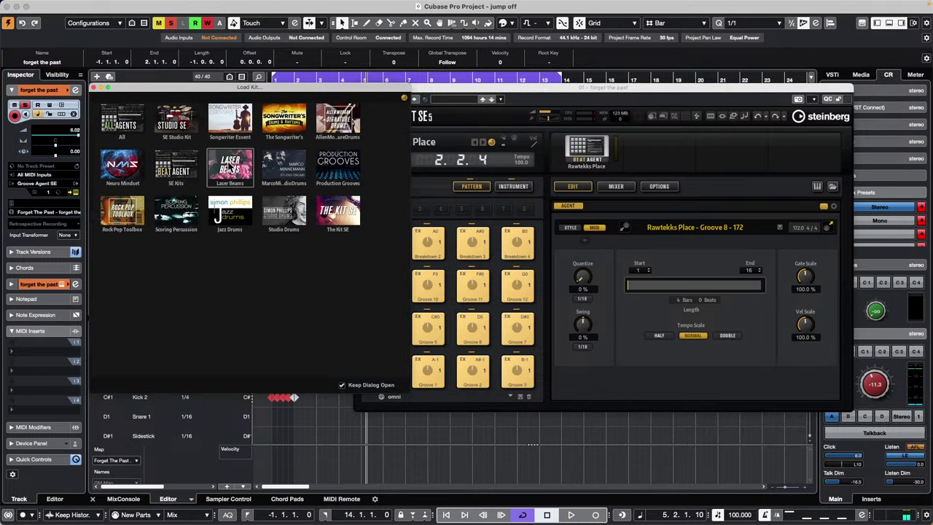
left_click(229, 164)
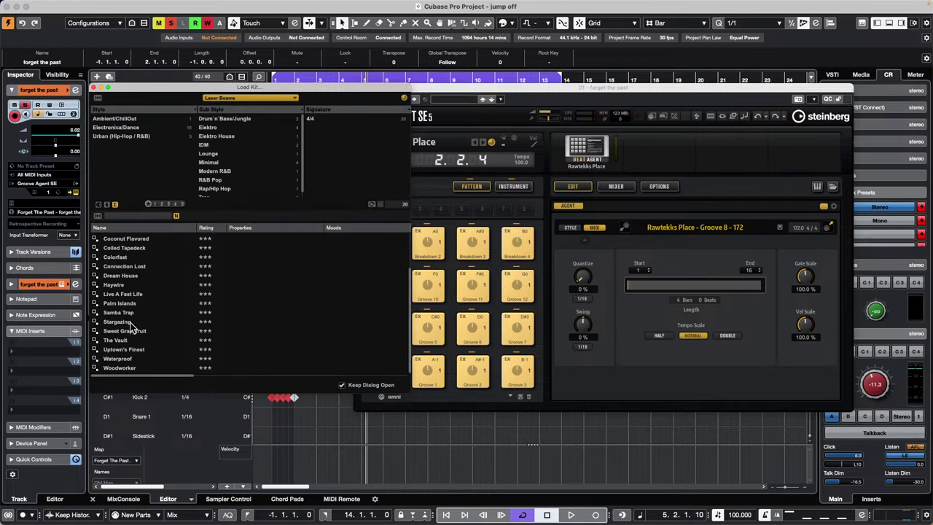
left_click(148, 240)
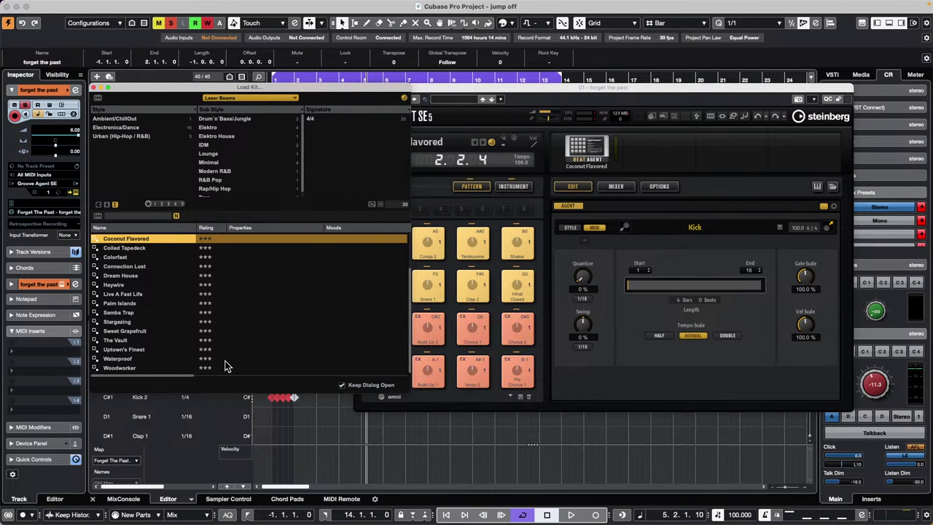
left_click_drag(533, 89, 621, 76)
left_click(483, 316)
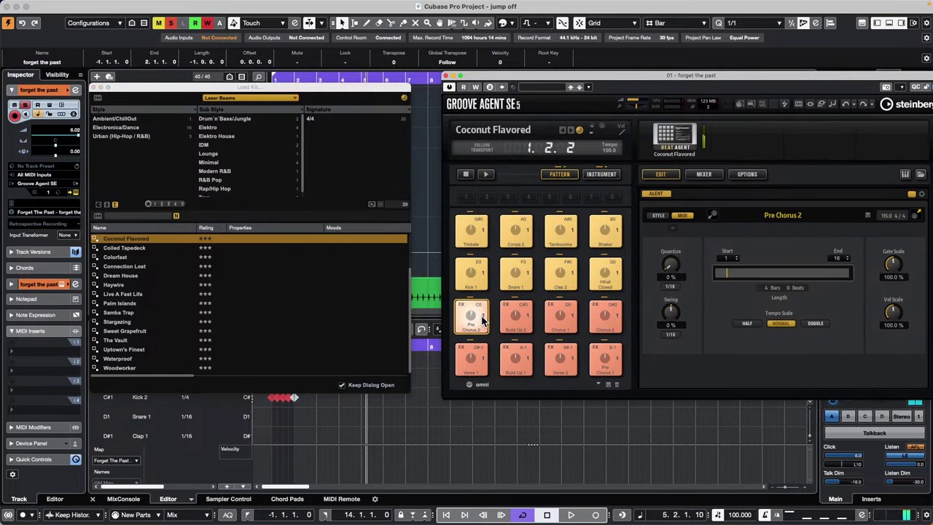
left_click(515, 318)
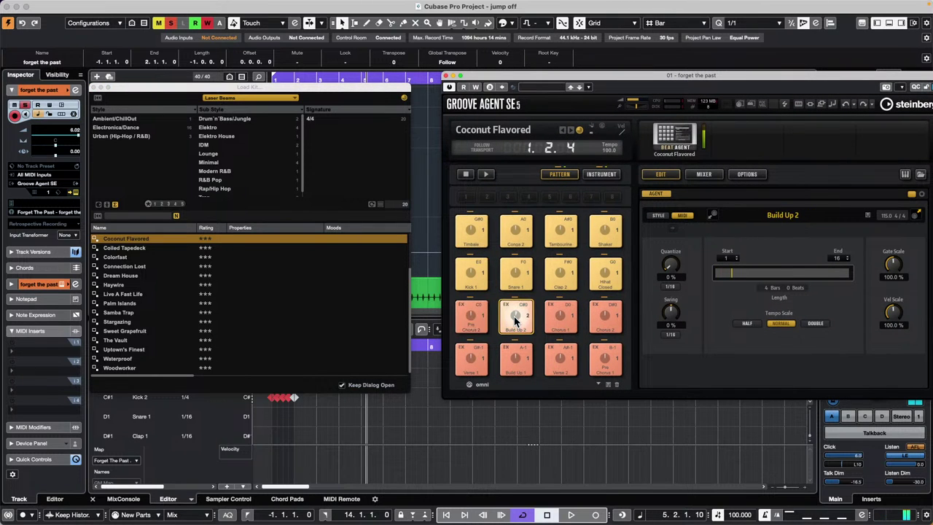
left_click(560, 357)
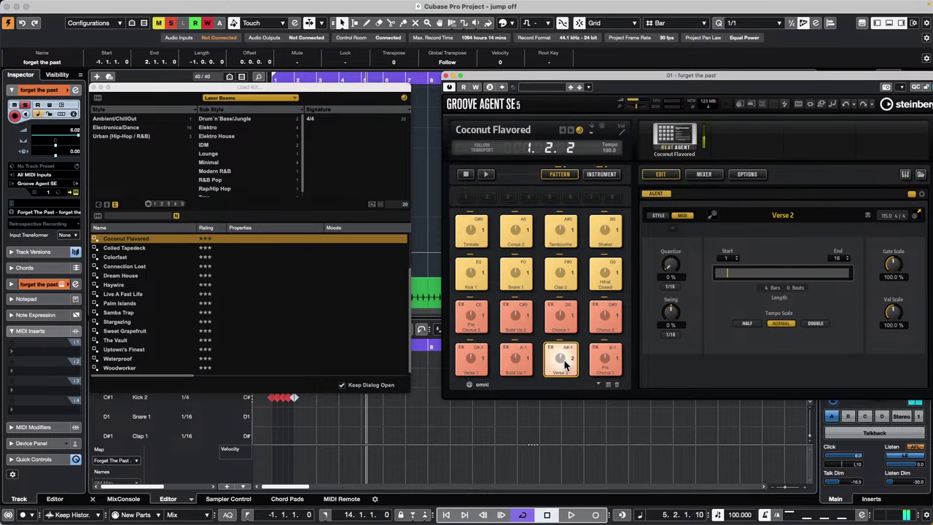
Load the Dream House kit and audition its Intro, Break 1 and Ending pattern pads
left_click(109, 276)
left_click(469, 358)
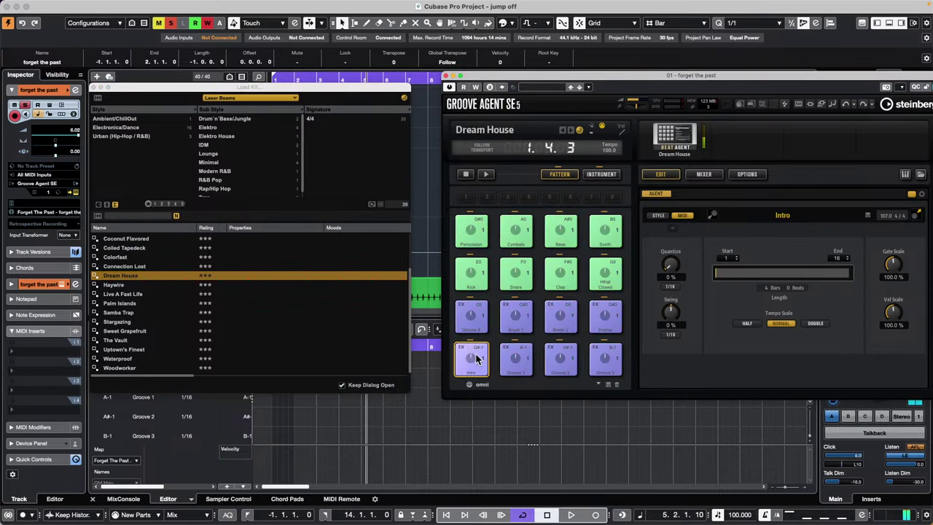
left_click(520, 316)
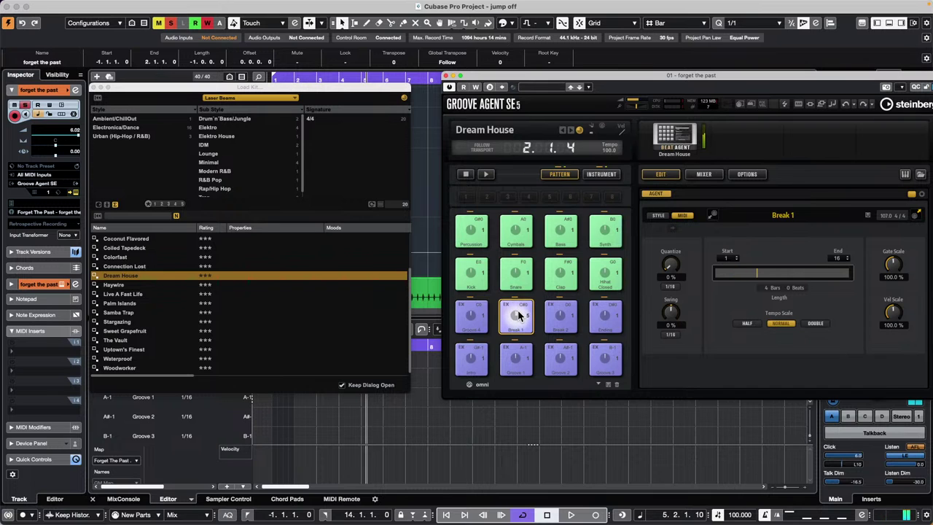
left_click(593, 310)
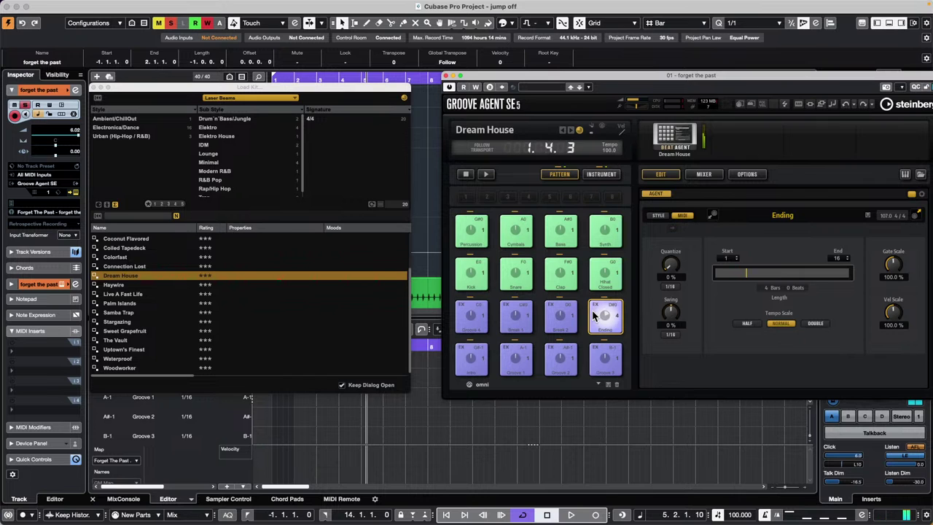
Load the Haywire kit and audition its Intro, Groove 5, Groove 6 and Groove 4 pattern pads
left_click(128, 287)
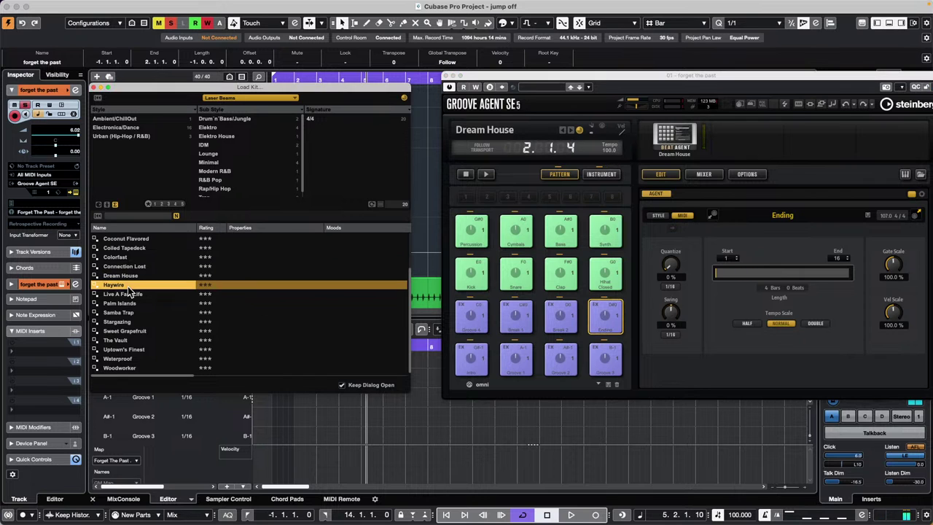
left_click(462, 358)
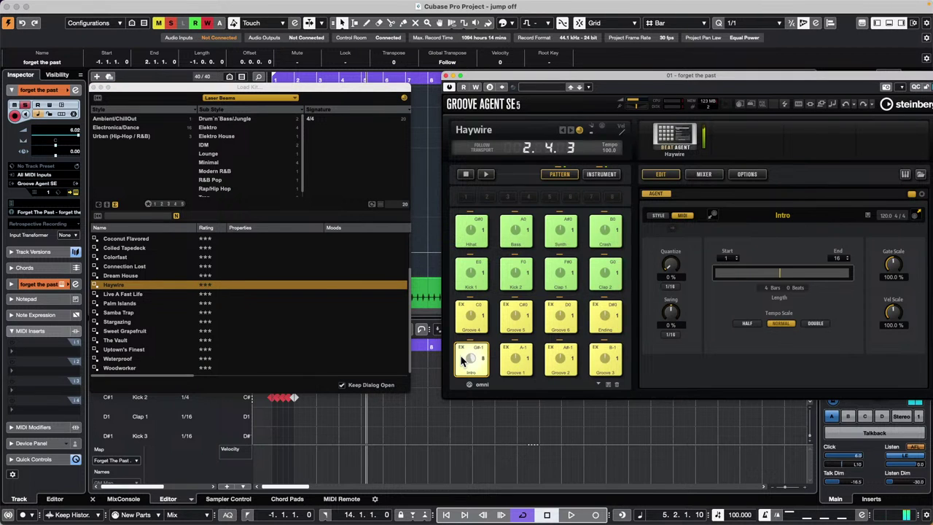
left_click(513, 317)
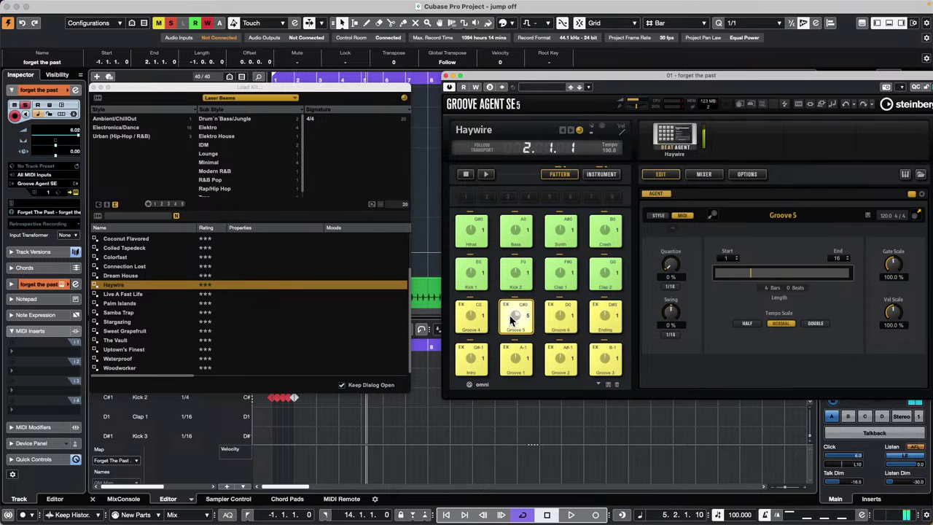
left_click(557, 319)
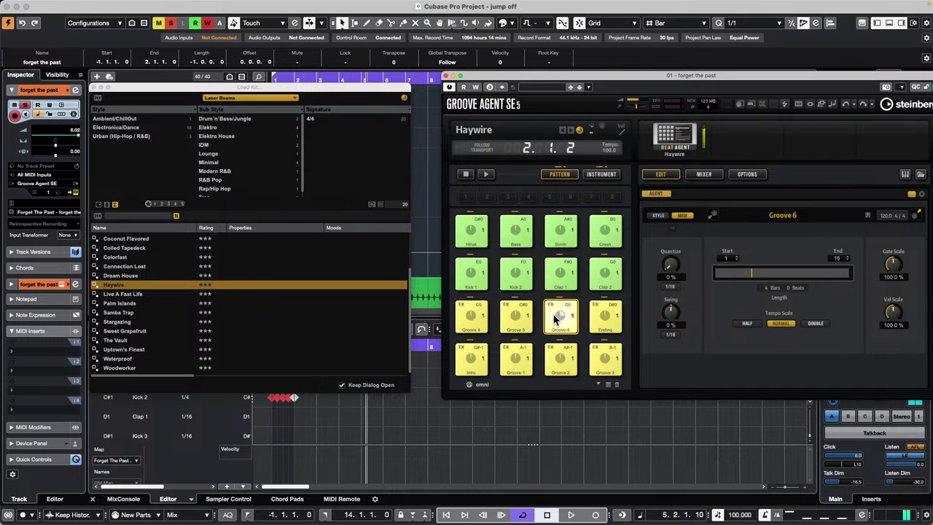
left_click(474, 316)
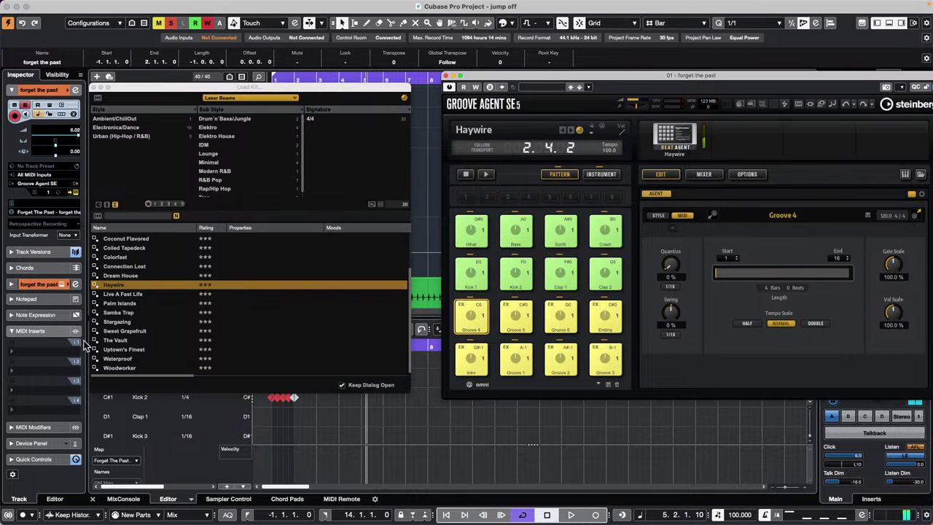
Audition Groove 5 of The Vault kit, then load Samba Trap and audition its Groove 3 and Groove 7 pads
left_click(117, 341)
left_click(516, 315)
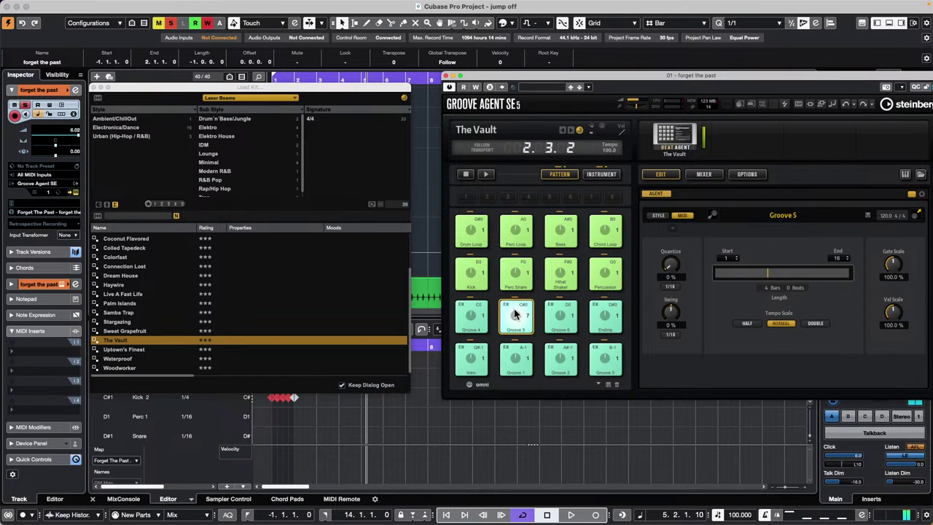
left_click(138, 313)
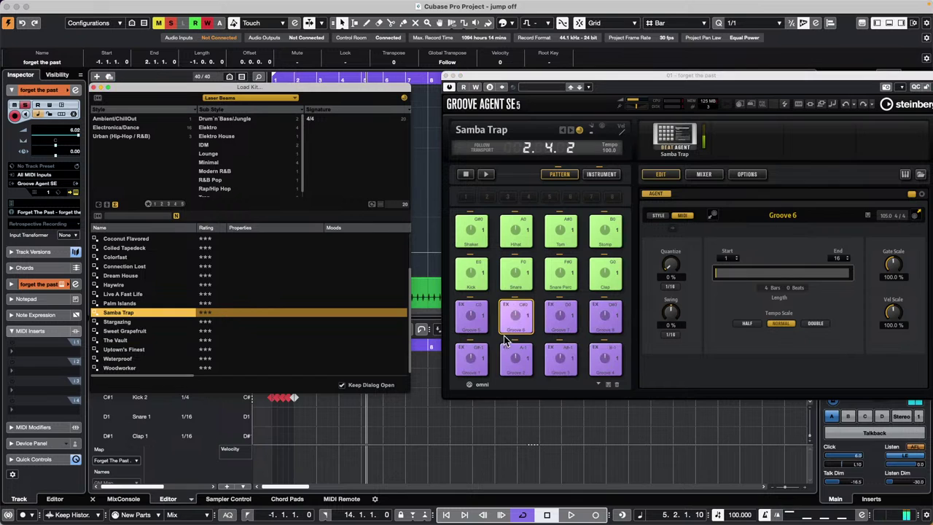
left_click(557, 362)
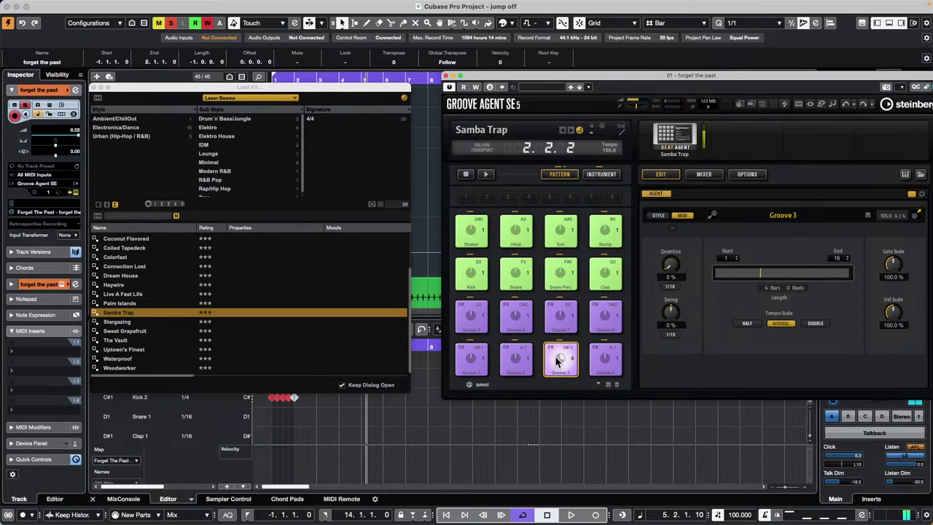
left_click(560, 320)
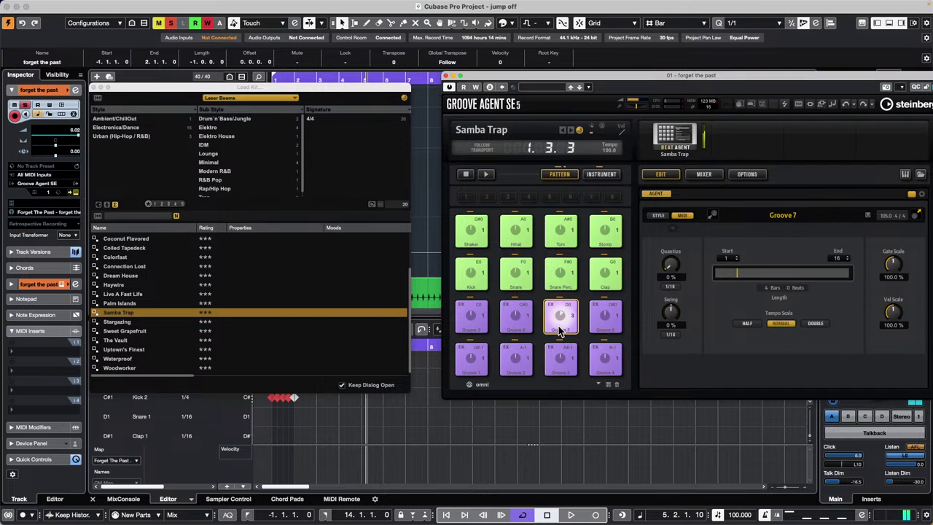
Load the Woodworker kit and audition its pattern pads, including Groove 1 and Break
left_click(124, 369)
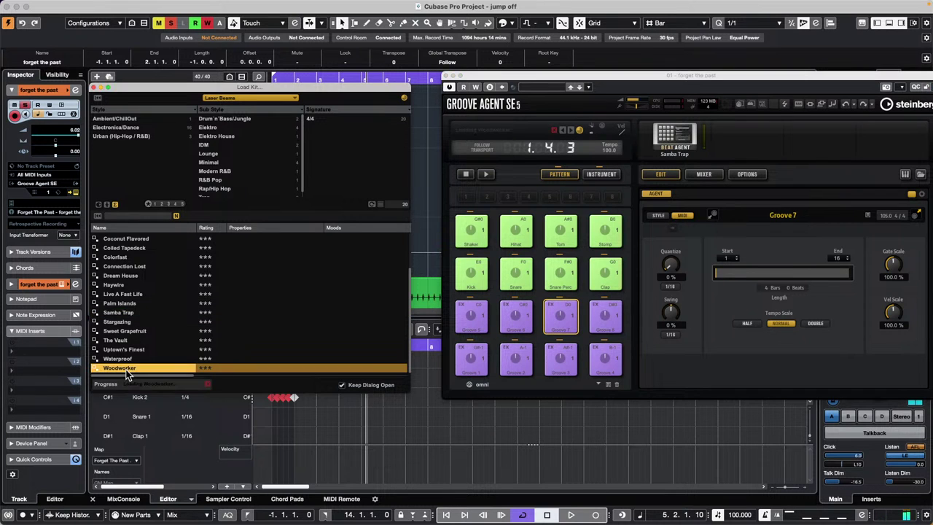
left_click(516, 359)
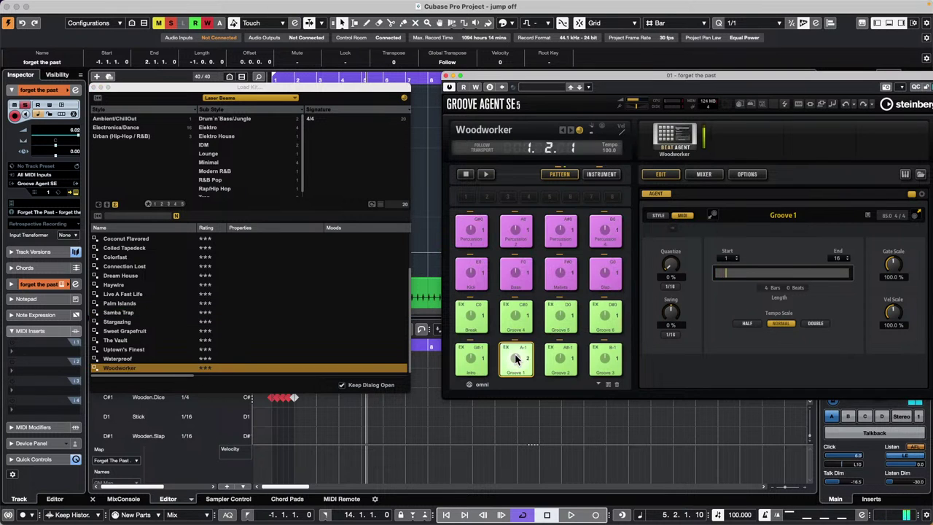
mouse_move(568, 304)
left_mouse_down()
mouse_move(562, 314)
mouse_move(550, 307)
left_mouse_up()
left_click(478, 315)
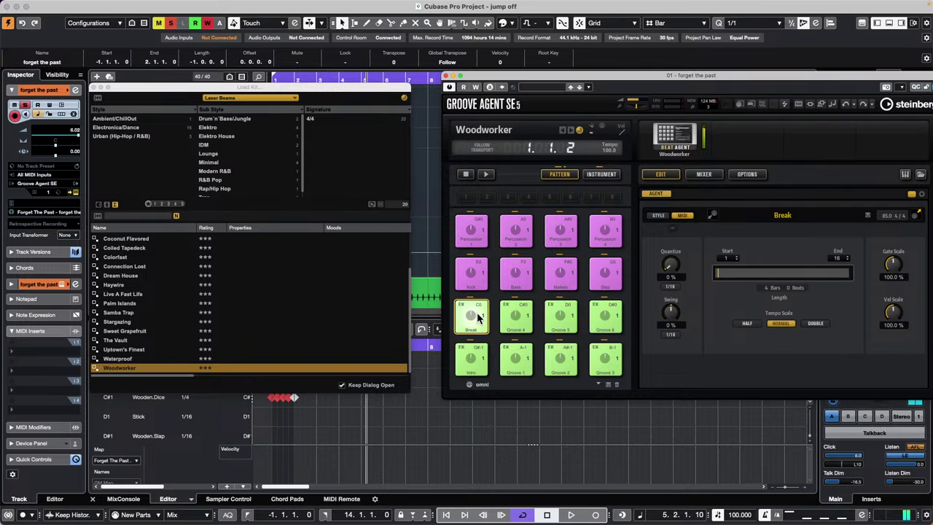
left_click_drag(478, 314, 477, 319)
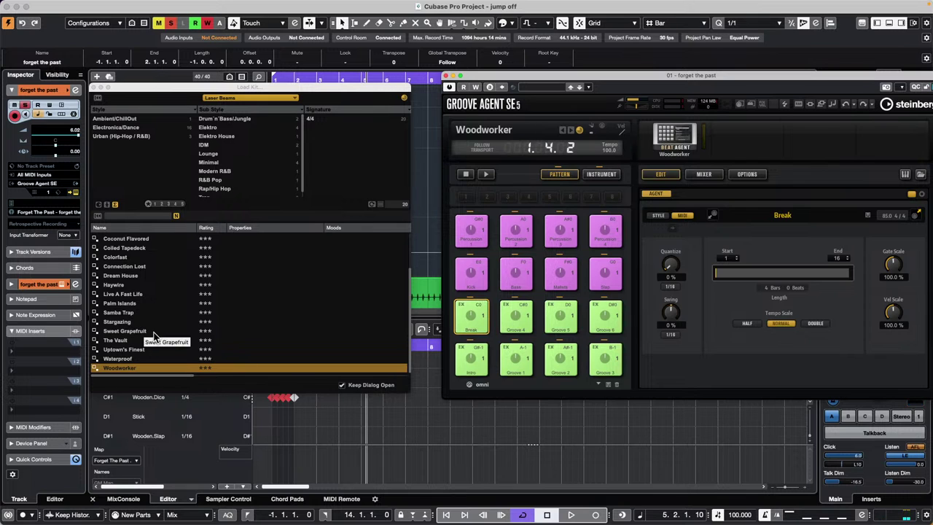
Load the Bulldozer kit and audition its Groove 4, Groove 1, Groove 6 and Groove 3 pattern pads
scroll(160, 292, "up", 3)
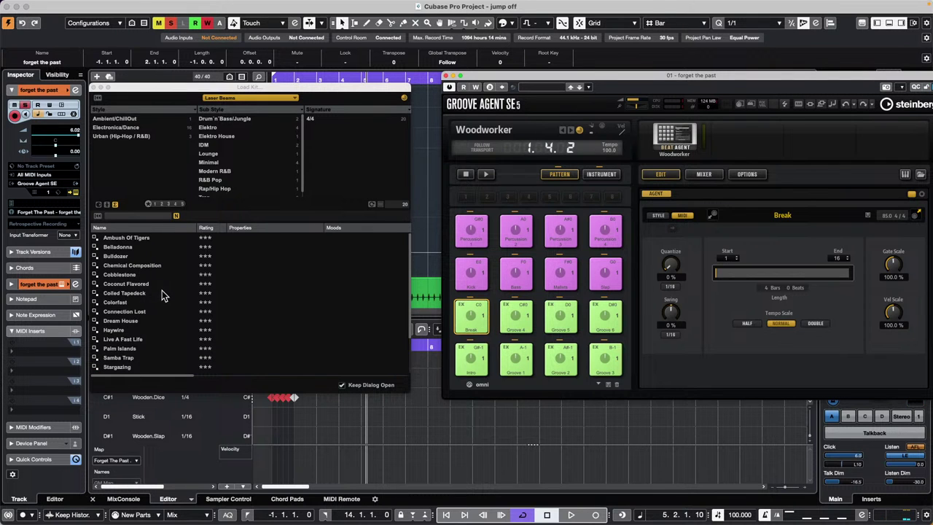
left_click(118, 256)
left_click(476, 321)
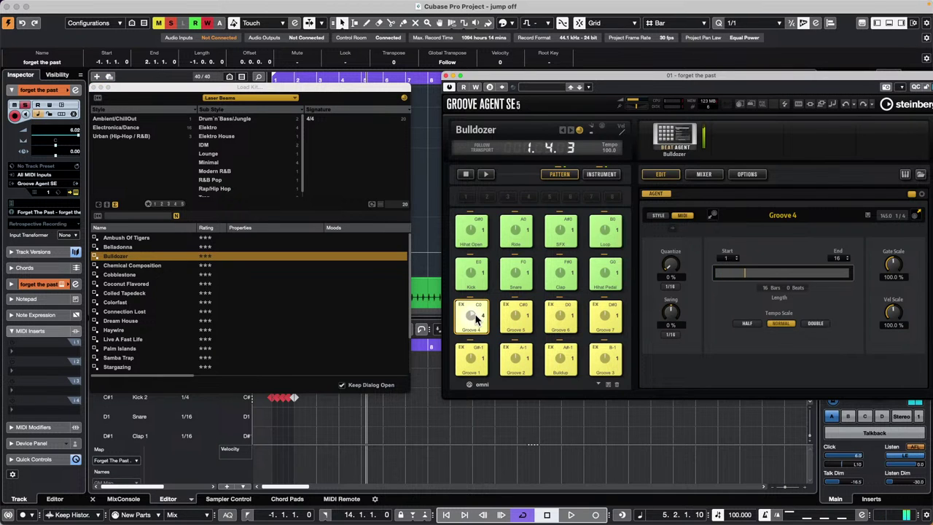
left_click(474, 349)
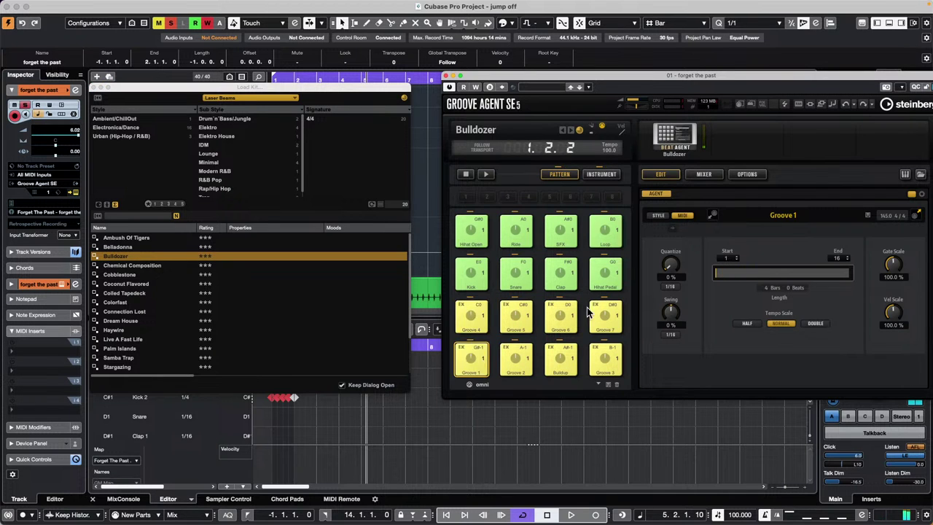
left_click(561, 313)
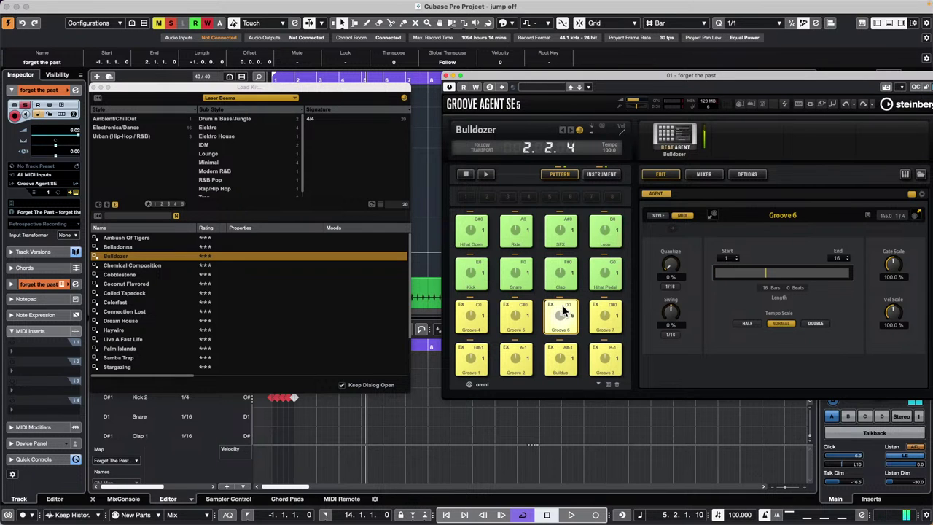
left_click_drag(605, 358, 605, 357)
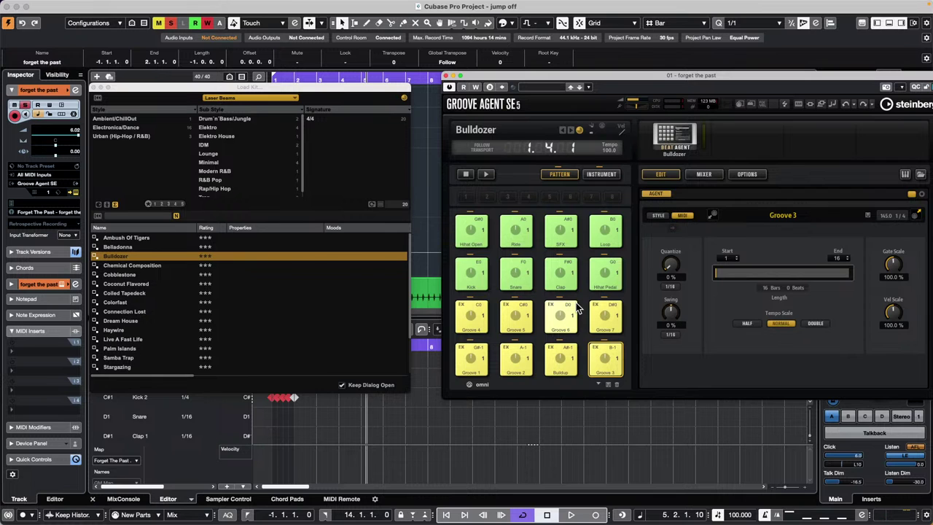
Close the kit browser beside Groove Agent SE and return to the start of the track list
left_click(93, 88)
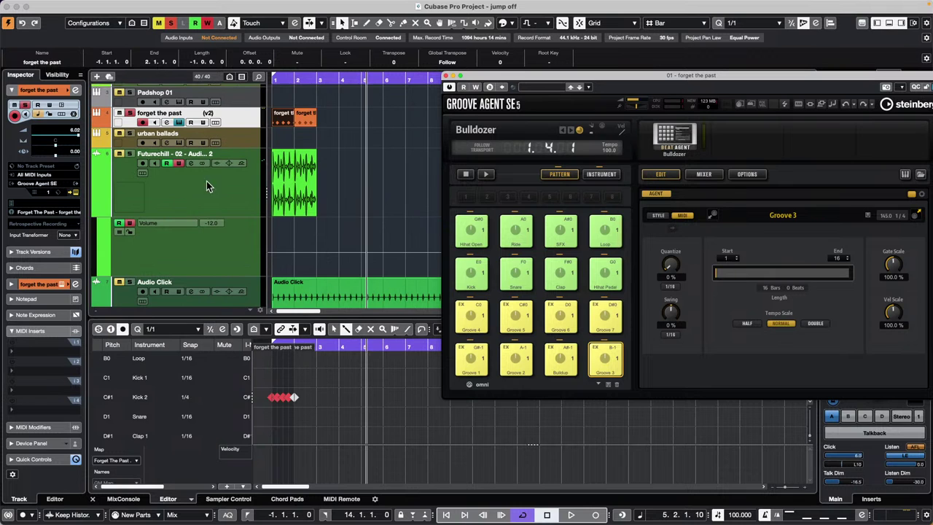
scroll(313, 163, "up", 1)
scroll(313, 163, "up", 5)
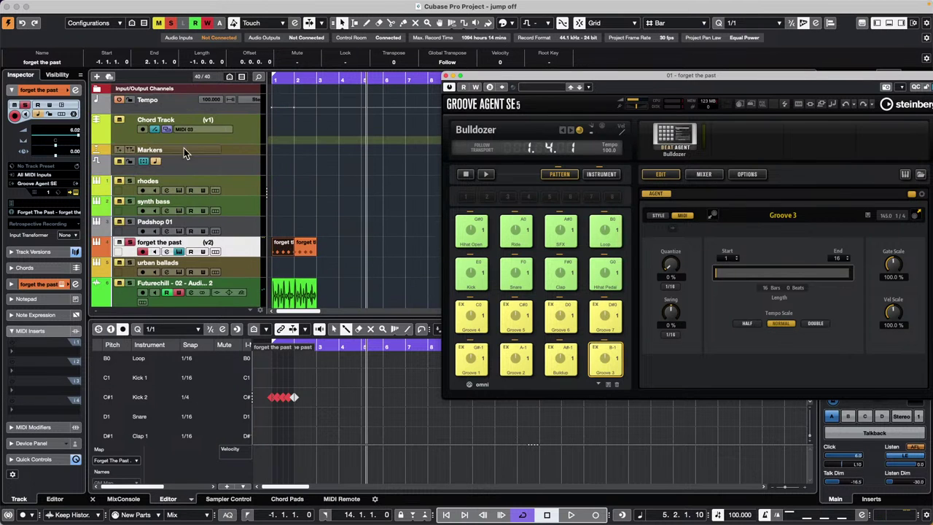
Add an Arranger track below the Chord Track
right_click(253, 128)
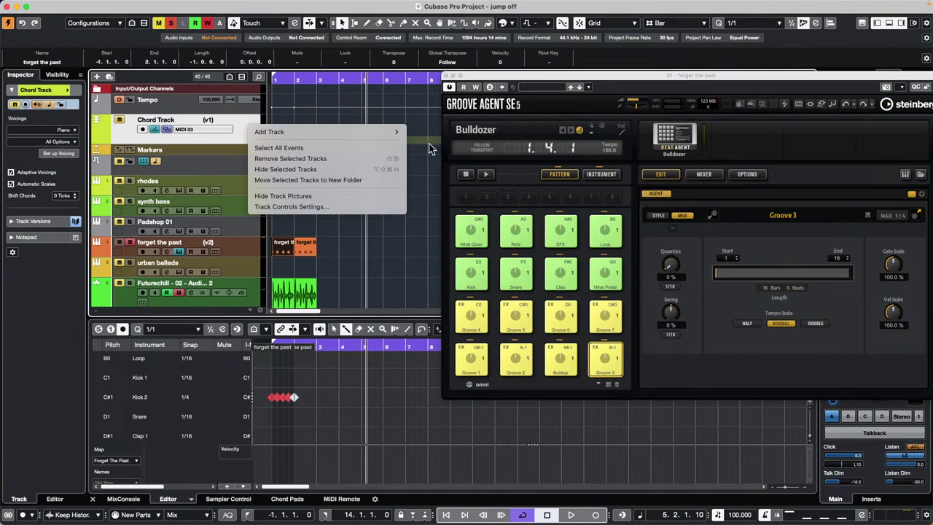
mouse_move(394, 132)
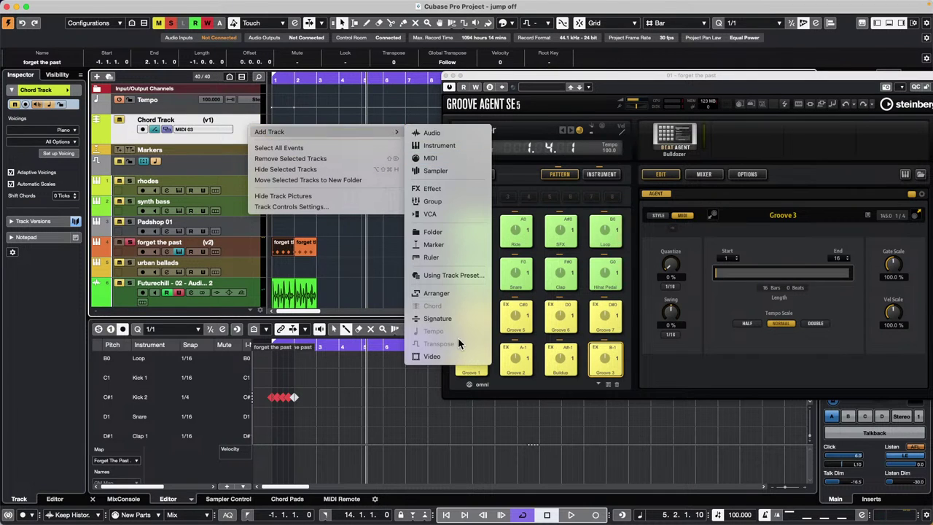
left_click(438, 293)
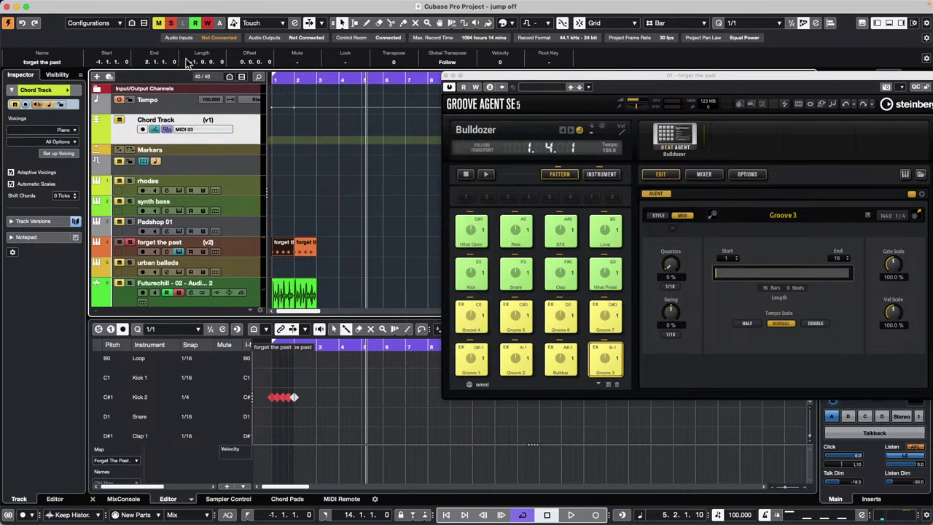
Draw a long run of arranger events of varied lengths along the Arranger Track, reaching about bar 130
right_click(283, 153)
left_click(311, 155)
left_click_drag(274, 154, 414, 152)
left_click_drag(490, 78, 505, 214)
left_click_drag(410, 152, 472, 152)
left_click_drag(474, 152, 538, 151)
left_click_drag(543, 152, 561, 152)
left_click_drag(563, 152, 583, 154)
left_click_drag(587, 154, 649, 155)
left_click_drag(654, 155, 672, 154)
left_click_drag(699, 154, 717, 154)
left_click_drag(720, 154, 738, 154)
left_click_drag(743, 154, 762, 154)
left_click_drag(325, 79, 328, 25)
left_click_drag(338, 154, 340, 154)
left_click_drag(340, 154, 343, 154)
left_click_drag(352, 155, 365, 156)
left_click_drag(379, 156, 382, 155)
left_click_drag(383, 156, 405, 155)
left_click_drag(409, 155, 415, 154)
left_click_drag(416, 155, 430, 155)
left_click_drag(434, 155, 454, 155)
left_click_drag(456, 155, 459, 155)
left_click_drag(460, 154, 501, 154)
left_click_drag(503, 155, 520, 154)
left_click_drag(521, 155, 545, 155)
left_click_drag(548, 155, 550, 155)
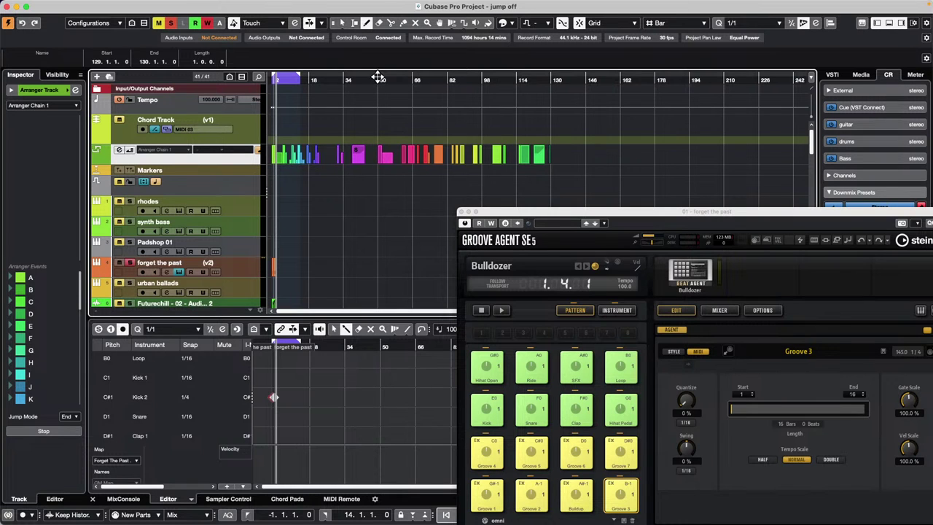
Look through the Arranger Events list of the Arranger Track down to its last unnamed entries
scroll(41, 353, "down", 10)
scroll(41, 352, "up", 5)
scroll(42, 345, "down", 3)
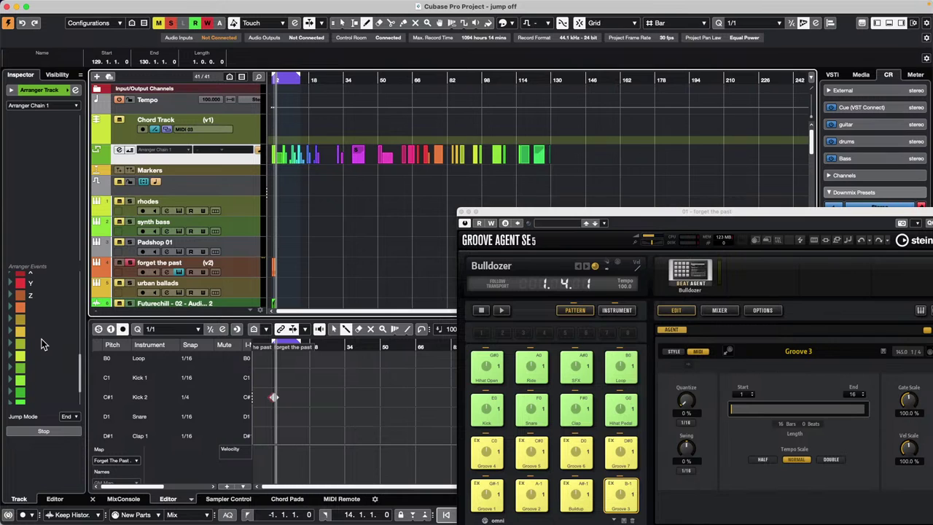
scroll(41, 292, "down", 2)
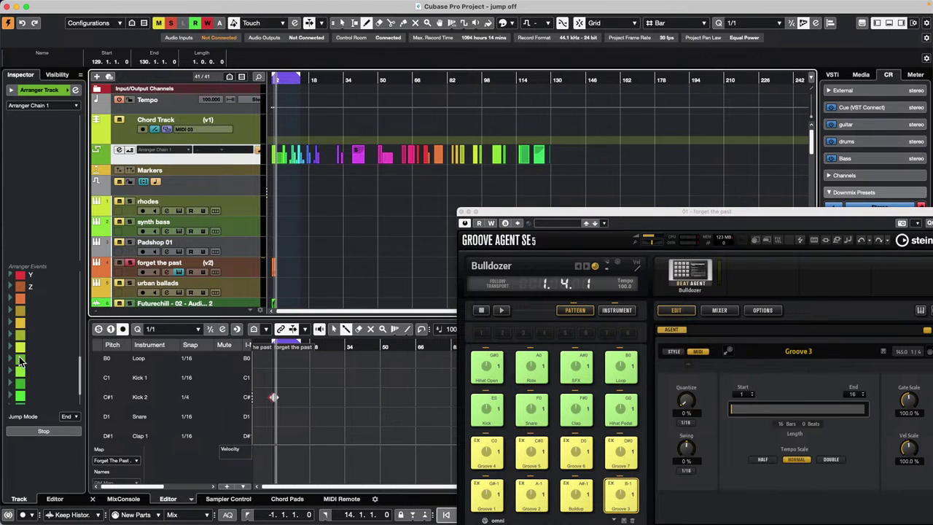
scroll(51, 377, "down", 3)
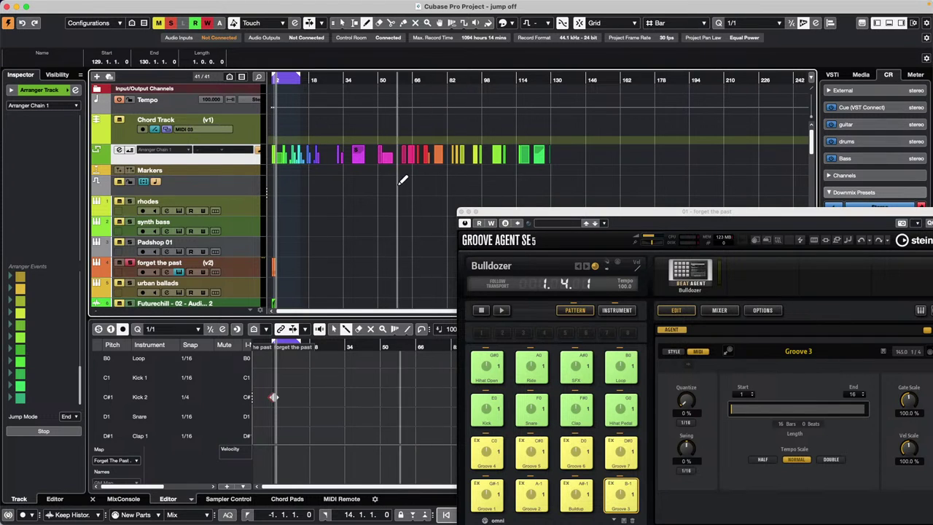
Close the Groove Agent SE window and show the Korg nanoKONTROL2 controller's mapping page in MIDI Remote
left_click(461, 212)
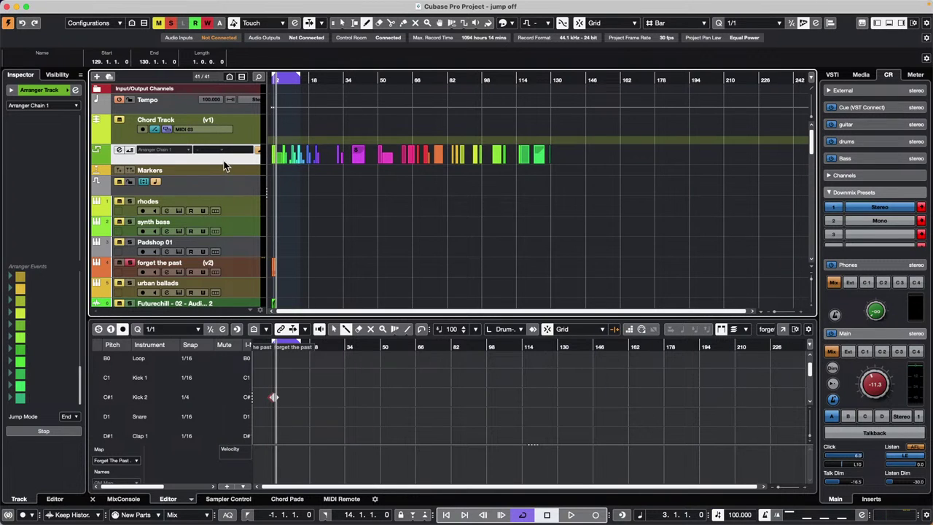
left_click(287, 4)
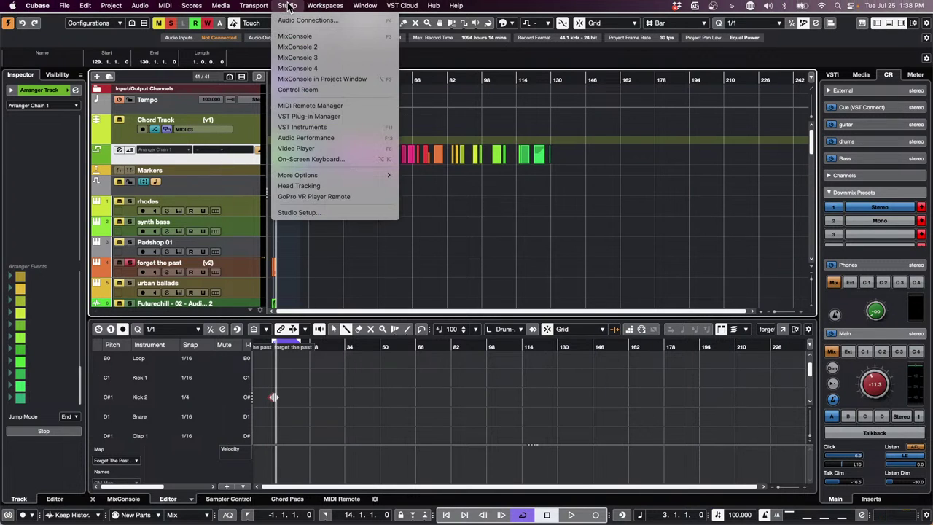
left_click(261, 420)
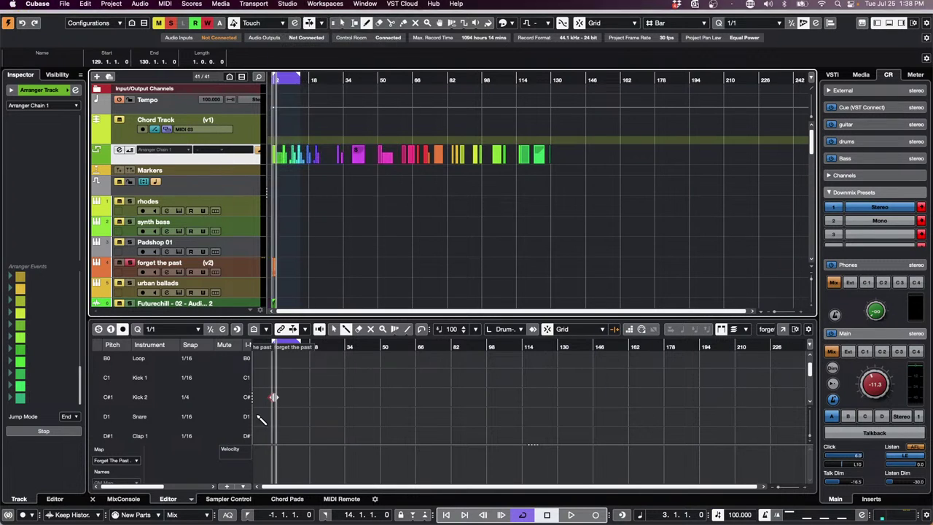
left_click(341, 499)
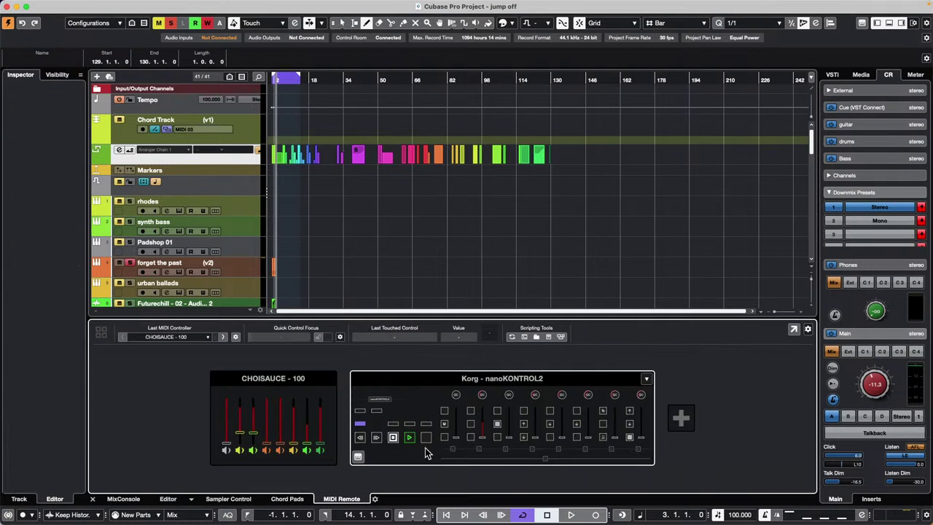
left_click(448, 442)
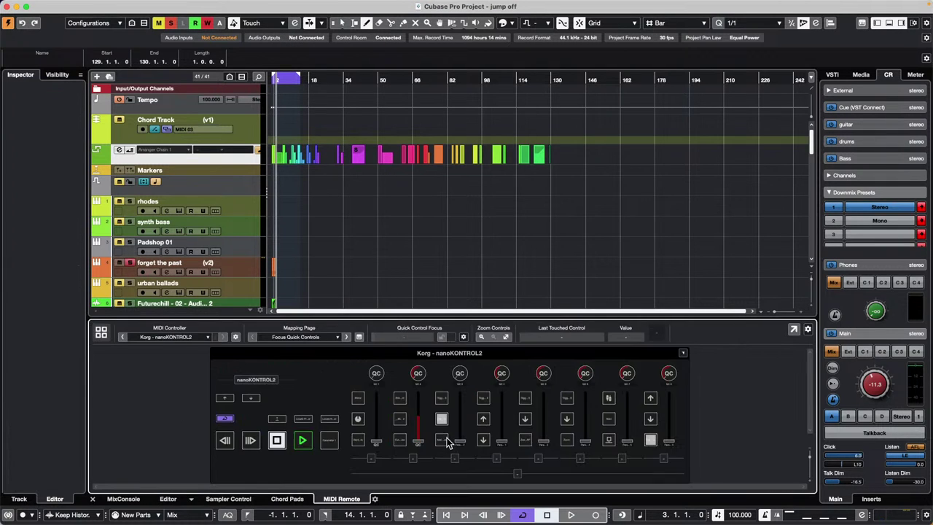
Examine the Arranger key commands for nanoKONTROL2 in the Mapping Assistant's Functions Browser, including the Trigger Arranger Event functions, and close the assistant
left_click(236, 336)
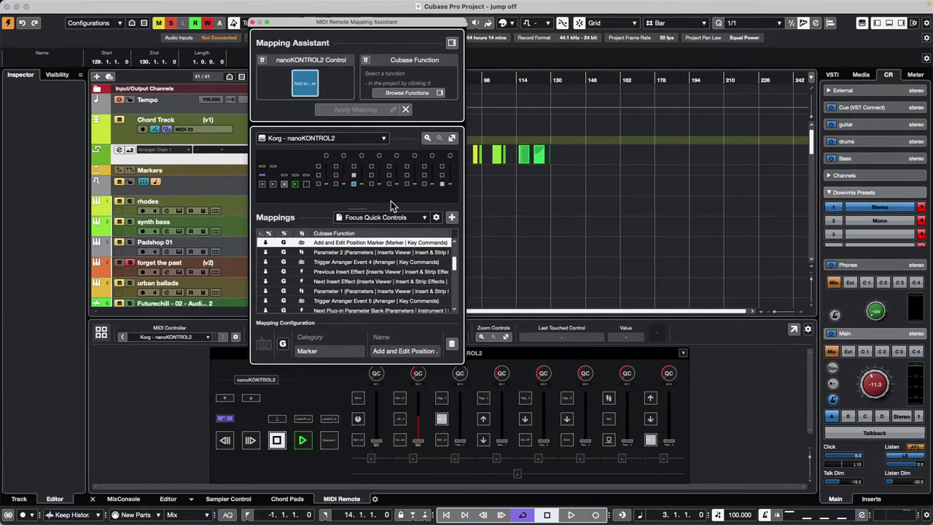
left_click(451, 42)
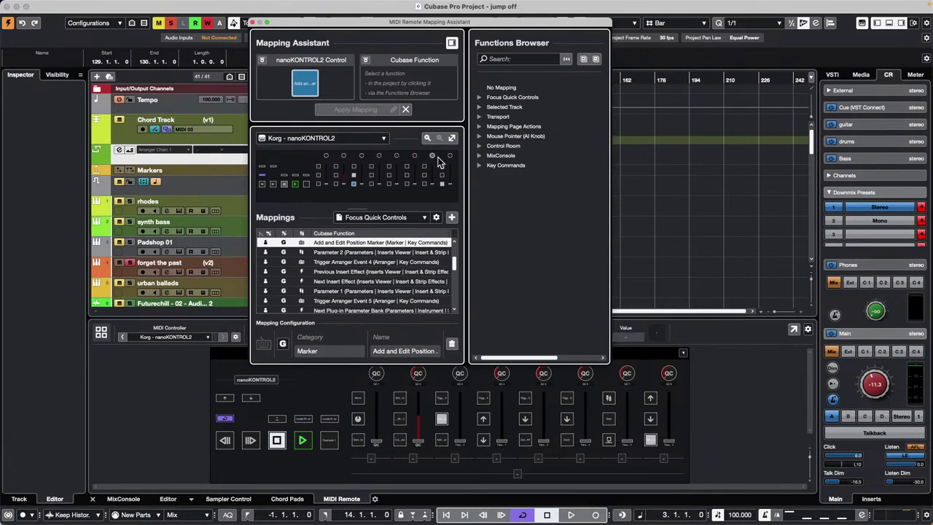
left_click(481, 164)
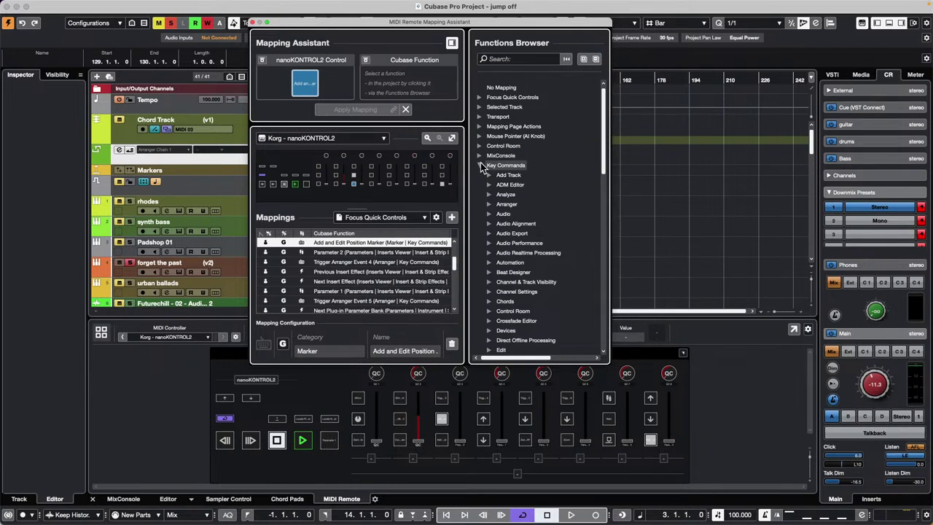
left_click(489, 205)
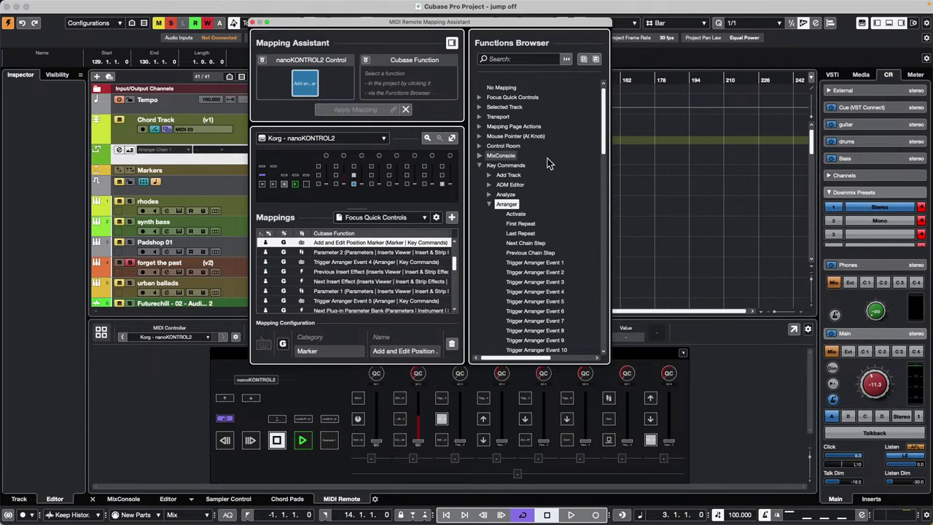
scroll(546, 165, "down", 2)
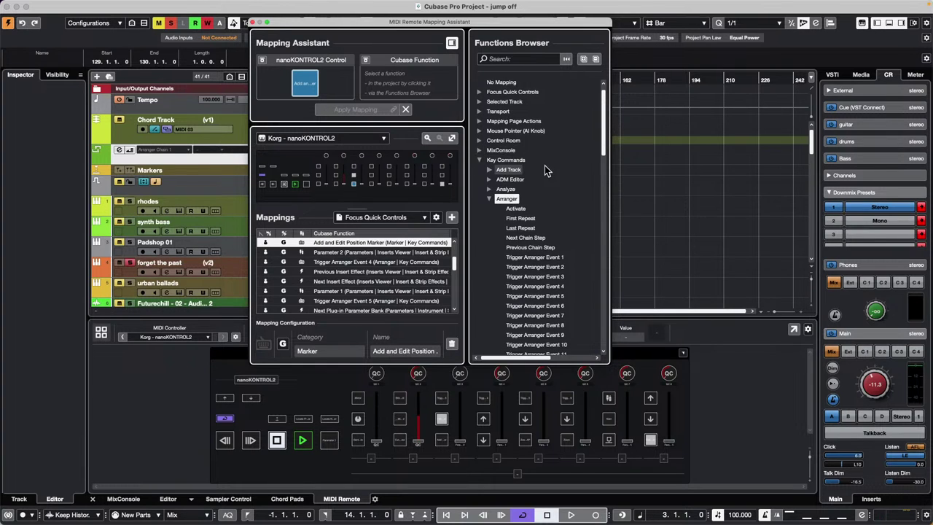
scroll(545, 166, "down", 10)
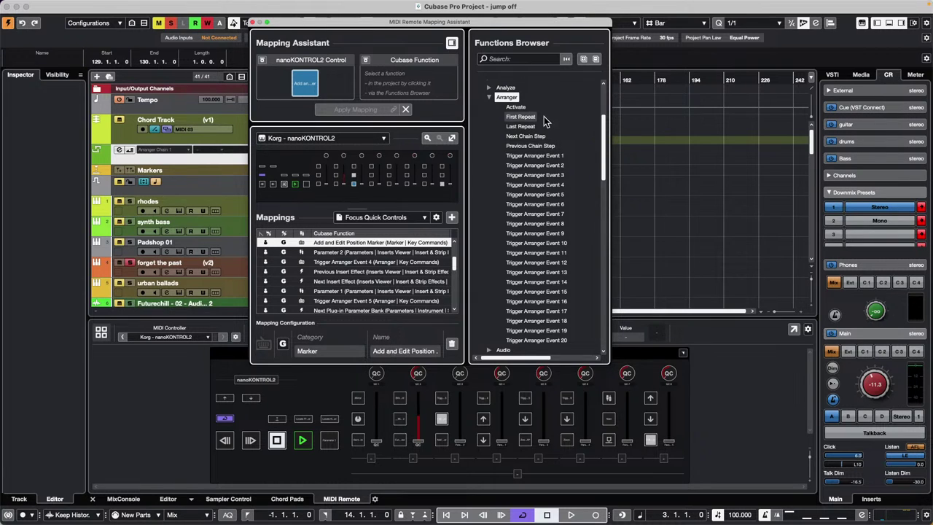
scroll(541, 183, "up", 3)
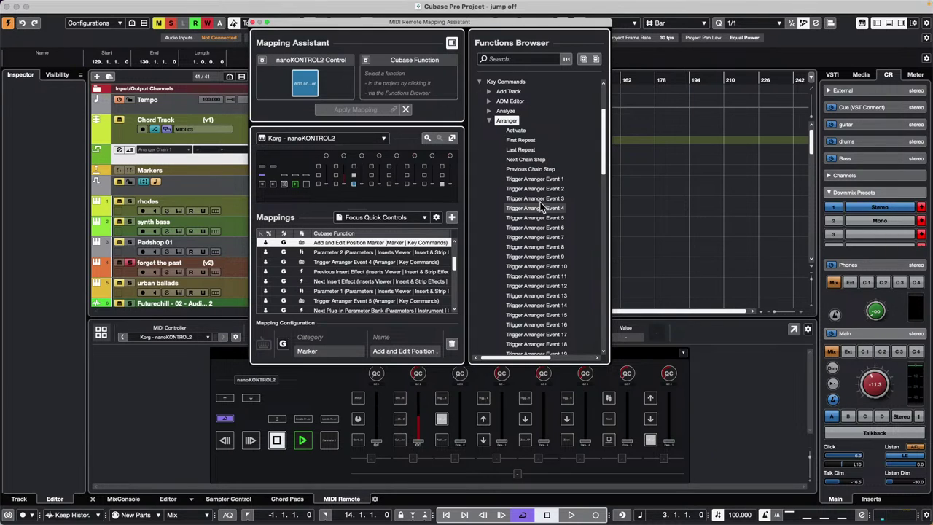
left_click(253, 22)
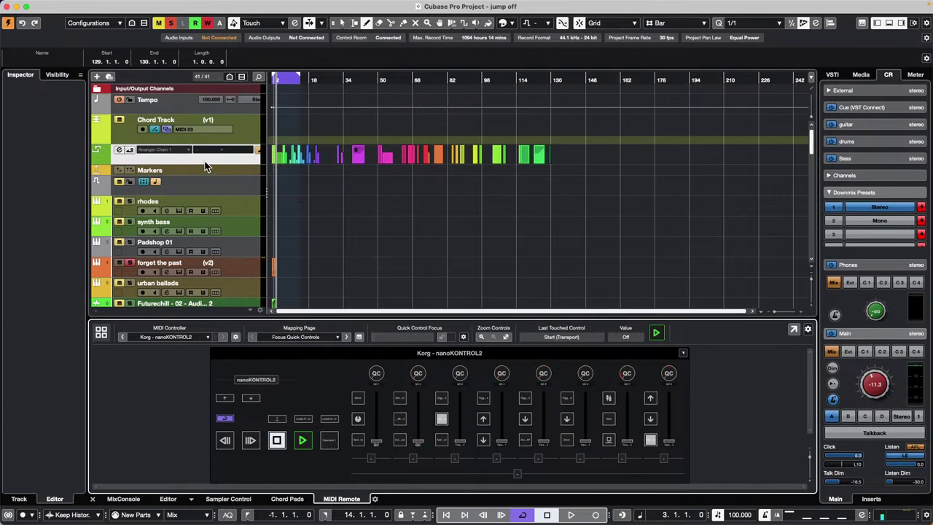
Add arranger events B, A, D, C, F, G, H and J in that order to Arranger Chain 1
left_click(204, 163)
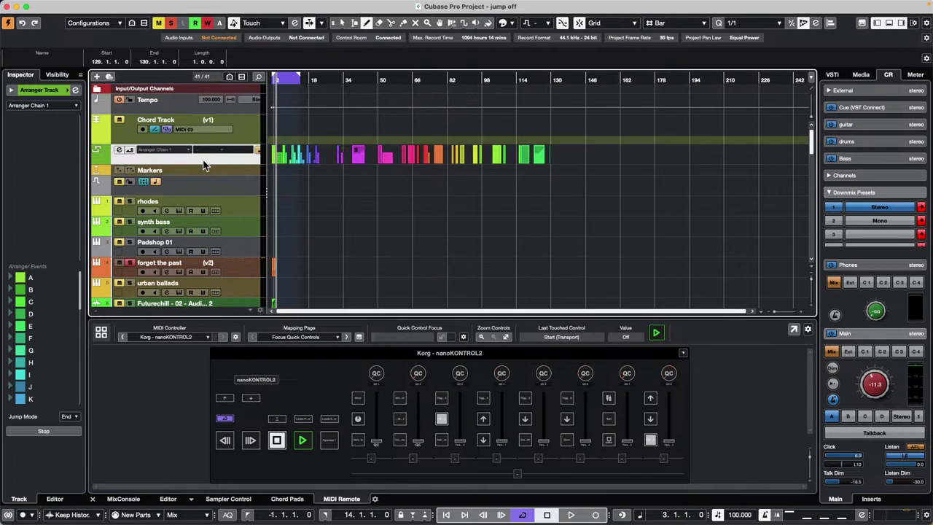
double_click(42, 290)
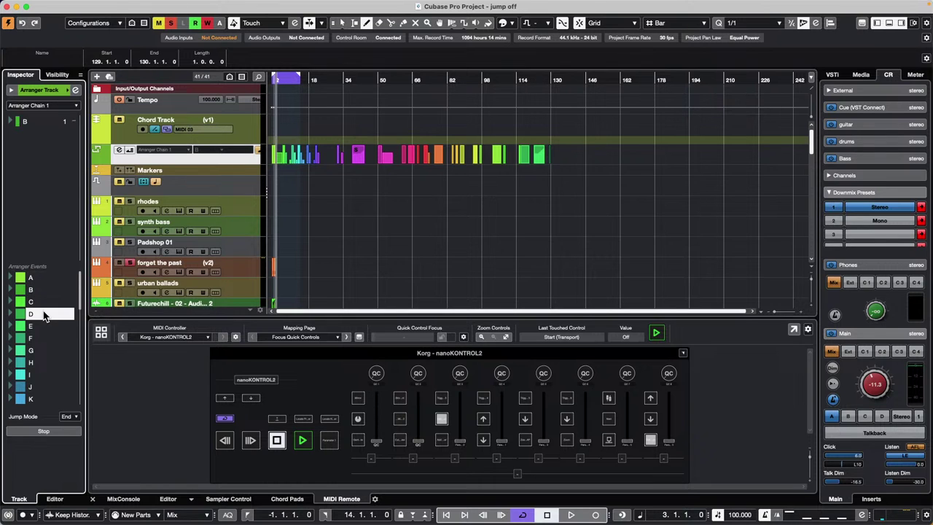
double_click(49, 282)
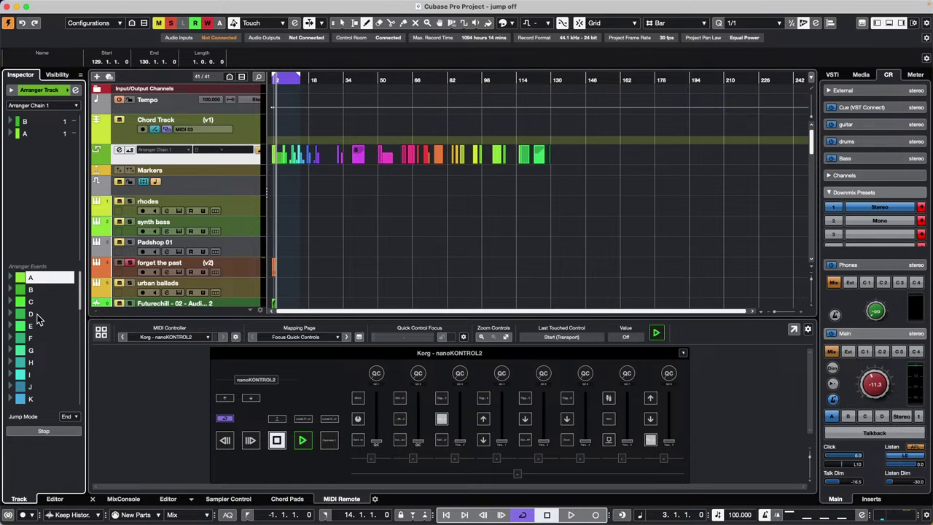
double_click(40, 315)
double_click(44, 303)
left_click(45, 338)
double_click(45, 338)
double_click(45, 364)
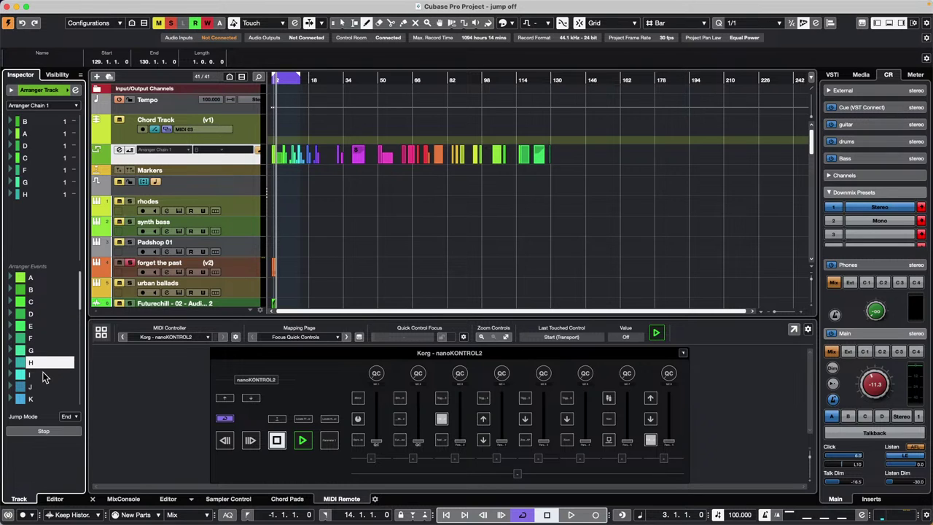
left_click(45, 376)
double_click(42, 387)
Append event Z and several unnamed events from the end of the Arranger Events list to Arranger Chain 1
scroll(40, 357, "down", 5)
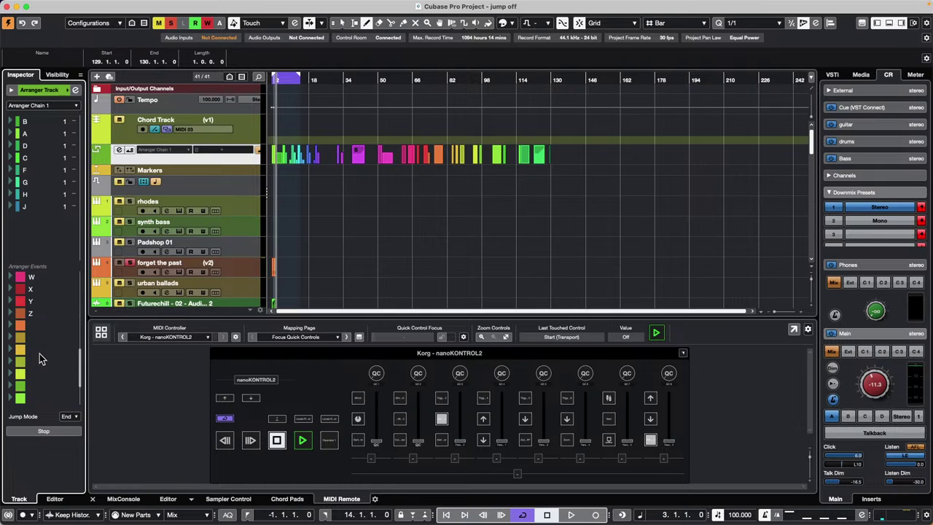
double_click(47, 322)
double_click(48, 315)
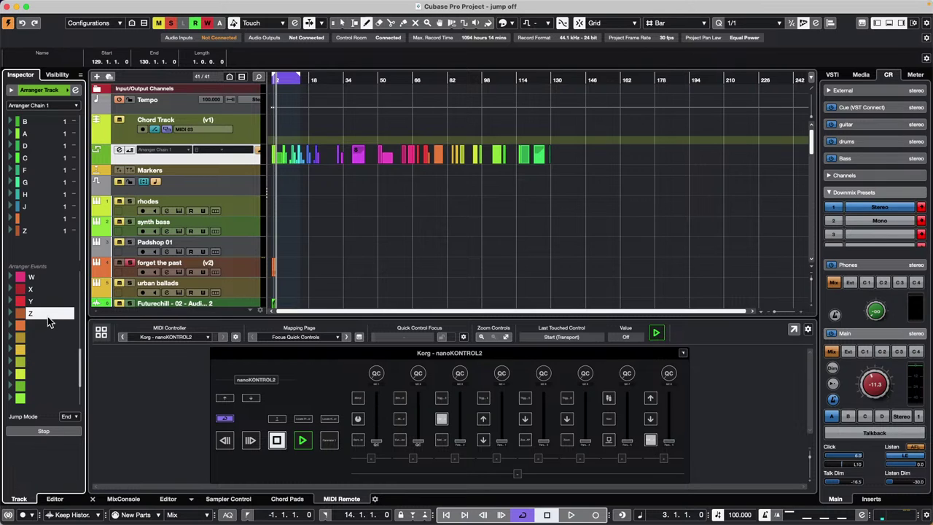
double_click(41, 362)
left_click(40, 374)
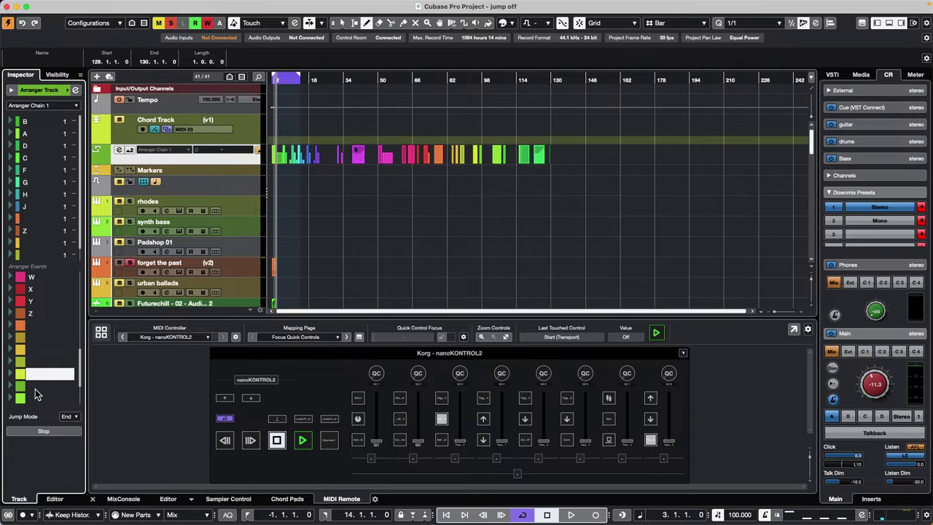
scroll(42, 350, "down", 3)
left_click(42, 353)
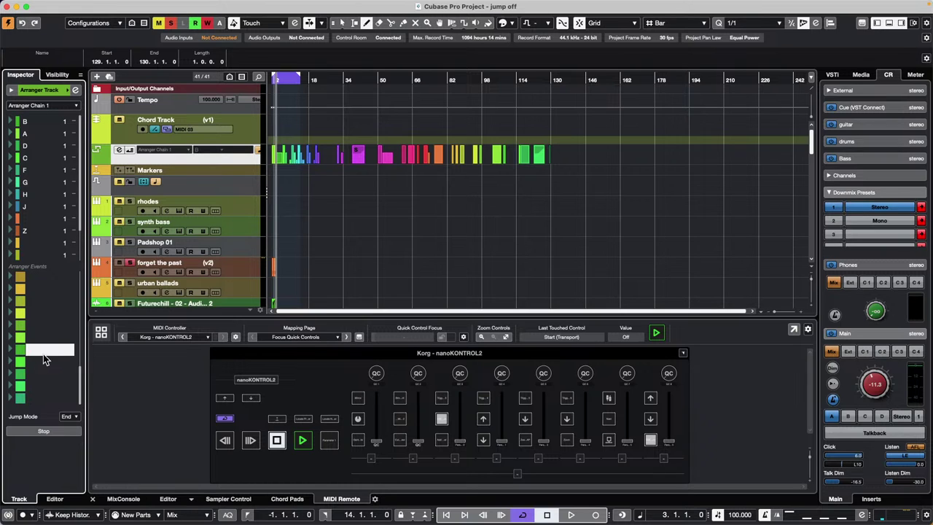
left_click(45, 388)
left_click(57, 304)
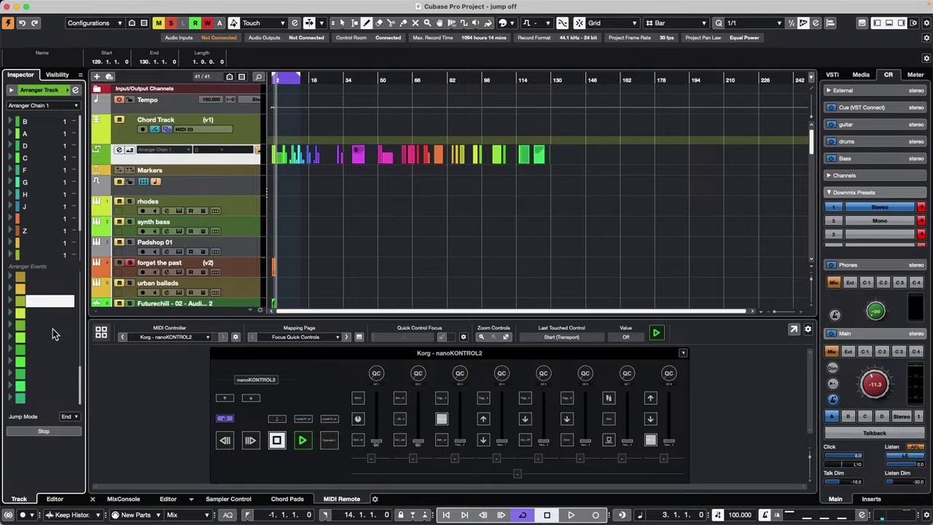
left_click(52, 329)
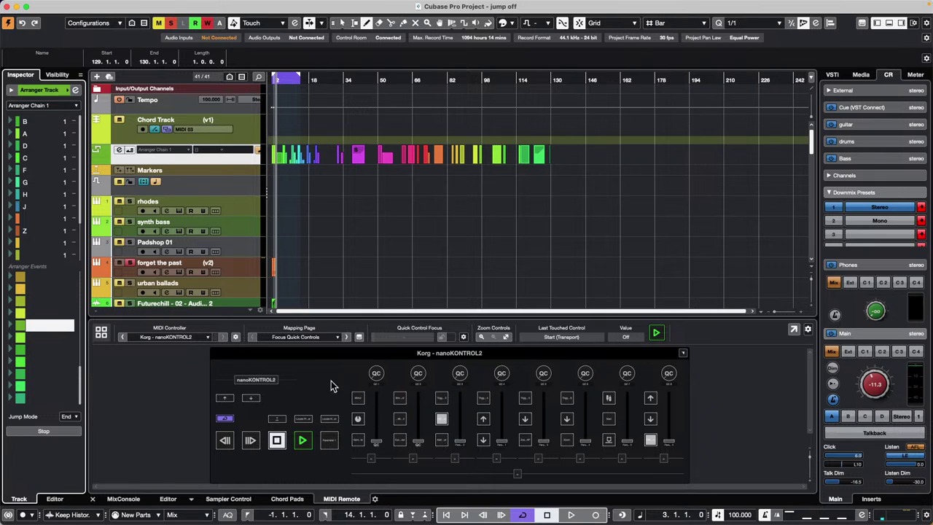
Rename Arranger Chain 1 as 1 and duplicate the chain
left_click(67, 93)
left_click(32, 103)
left_click(77, 106)
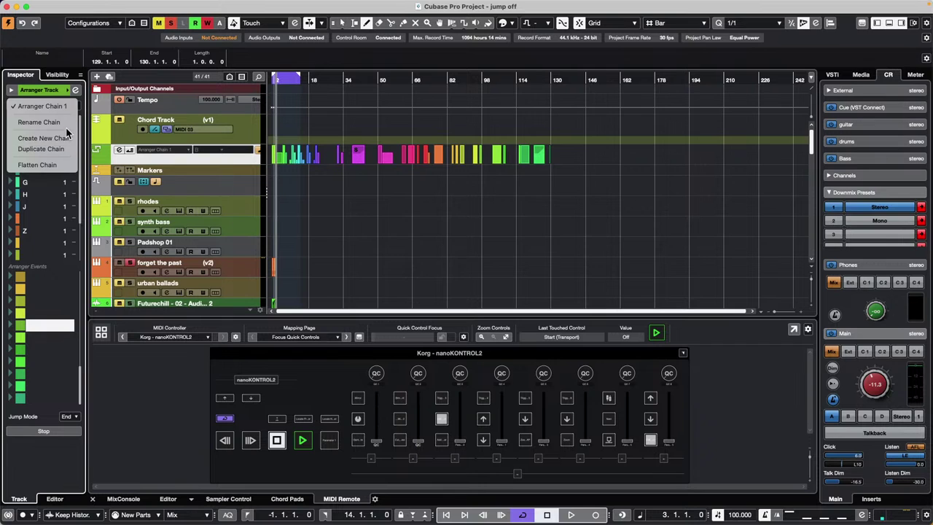
left_click(68, 125)
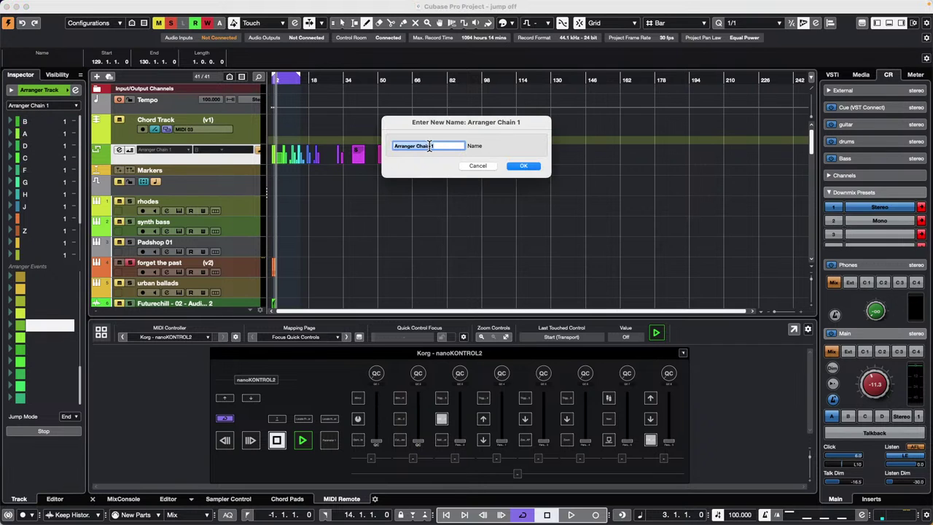
left_click(525, 166)
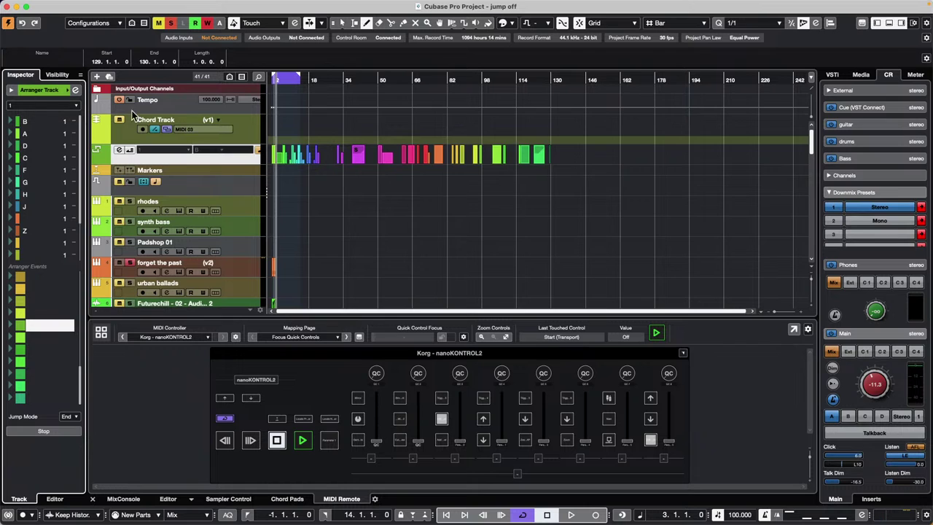
left_click(73, 107)
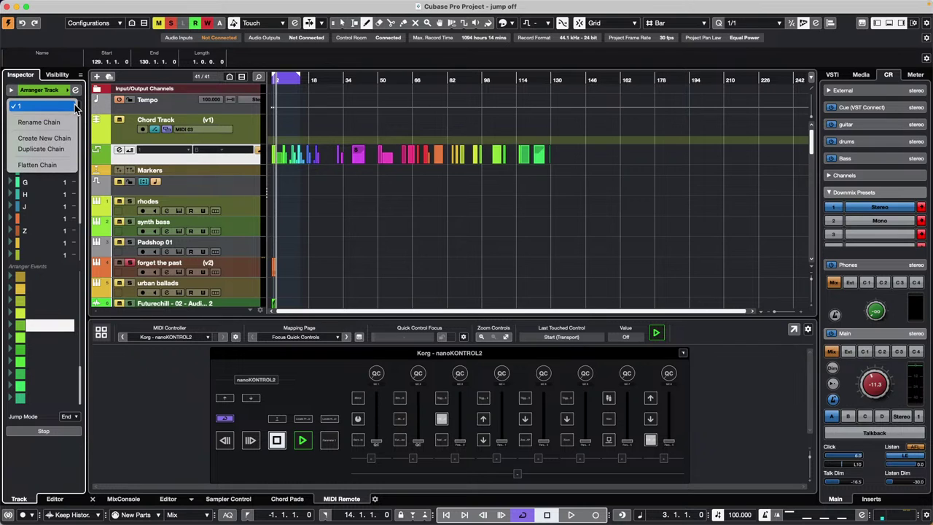
left_click(64, 151)
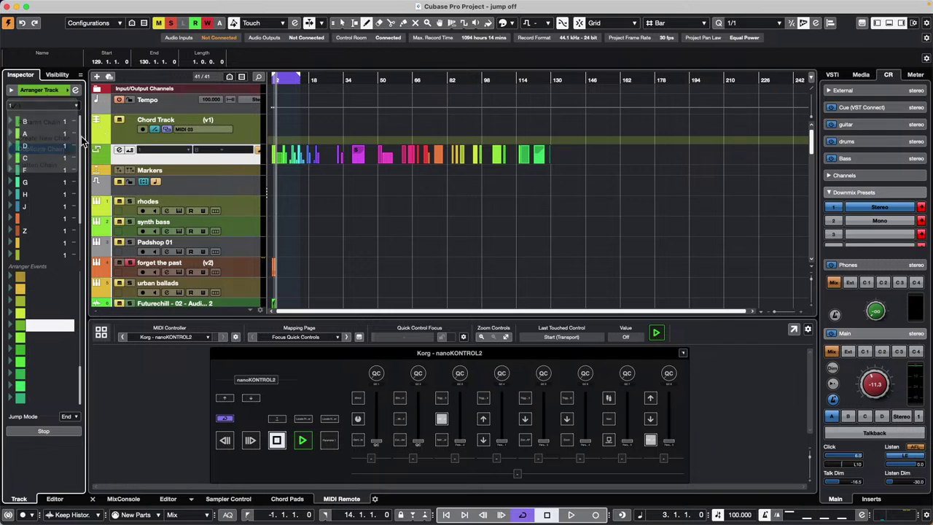
Rename the duplicated arranger chain as 2 and switch back to chain 1
left_click(55, 106)
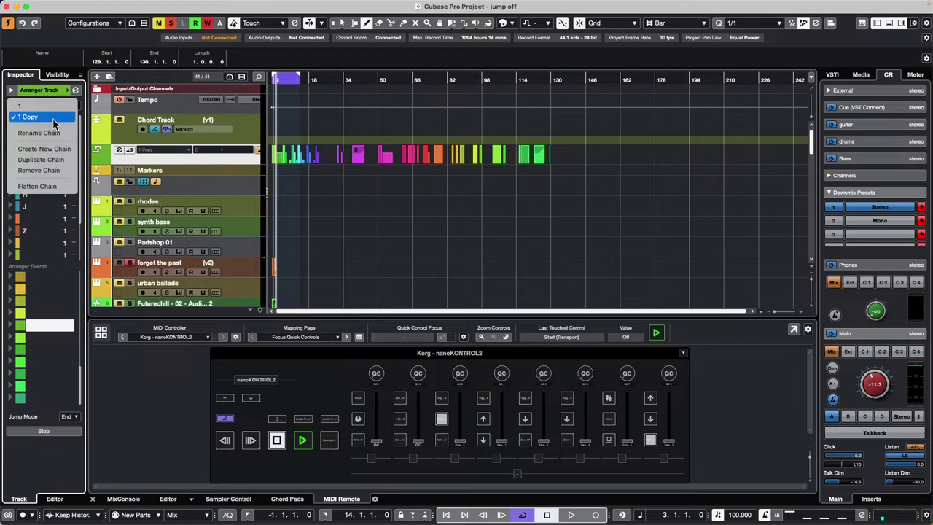
left_click(54, 132)
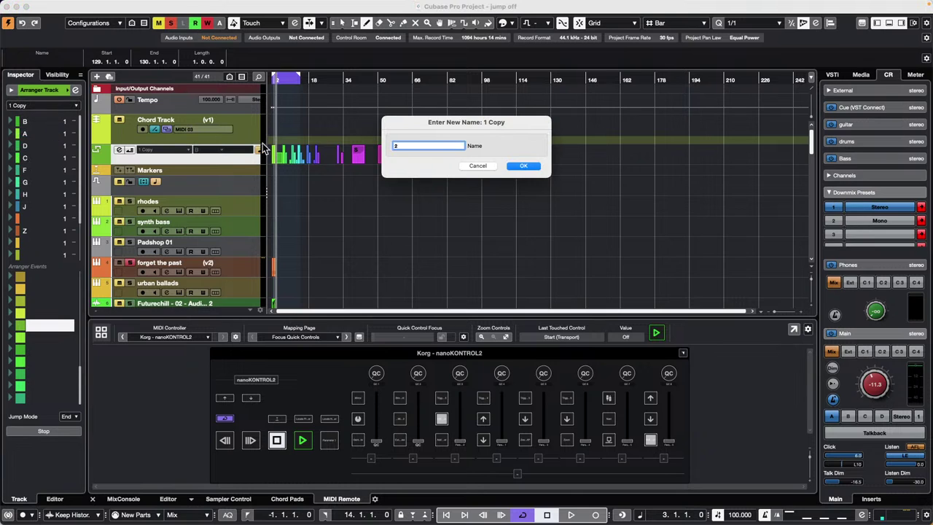
type("2")
left_click(524, 166)
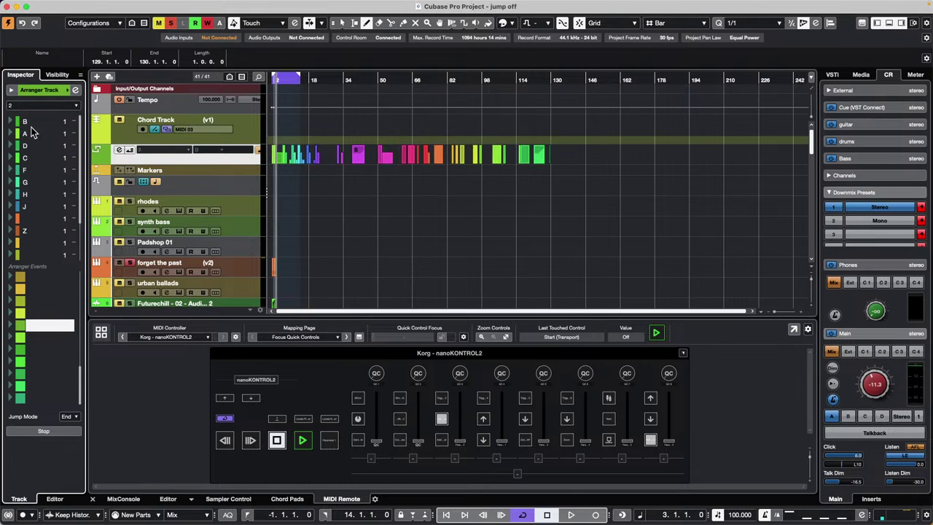
left_click(76, 105)
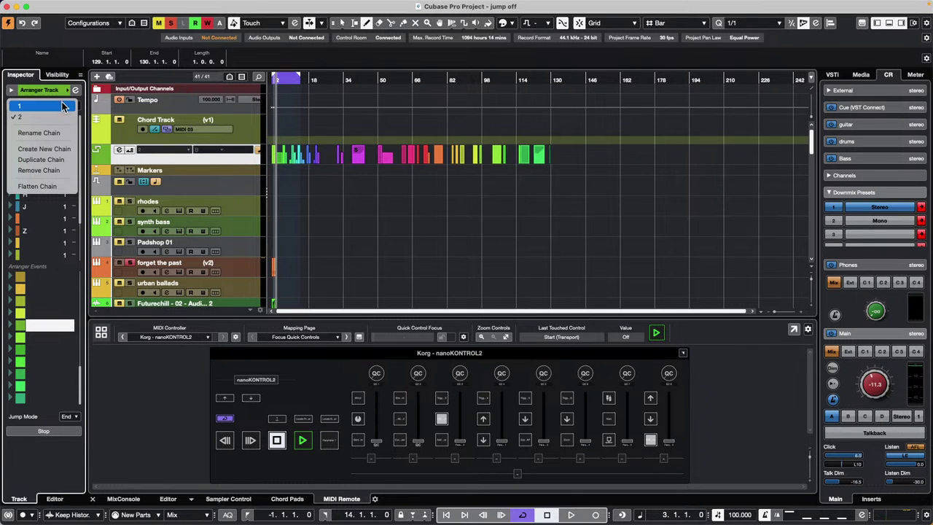
left_click(63, 106)
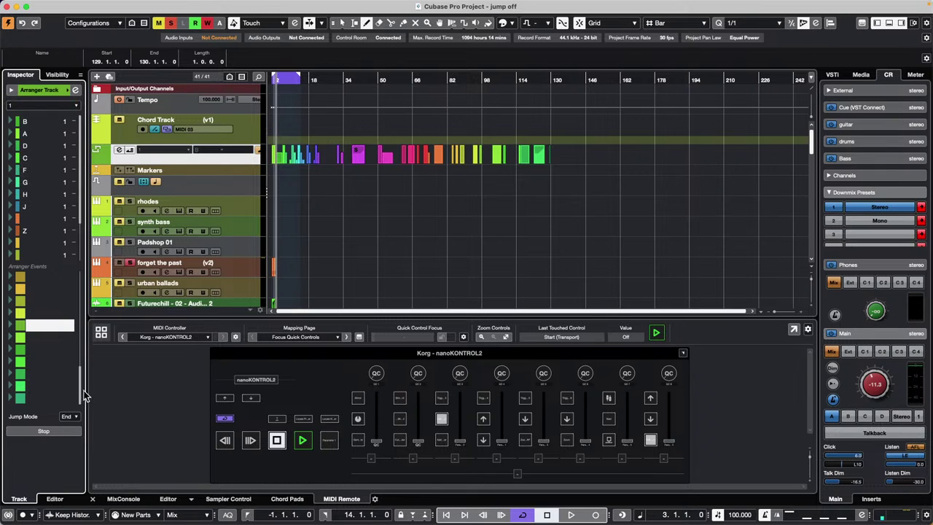
On nanoKONTROL2's Untitled Page, map the Arranger key command Next Chain Step to the first channel's lowest button
left_click(306, 336)
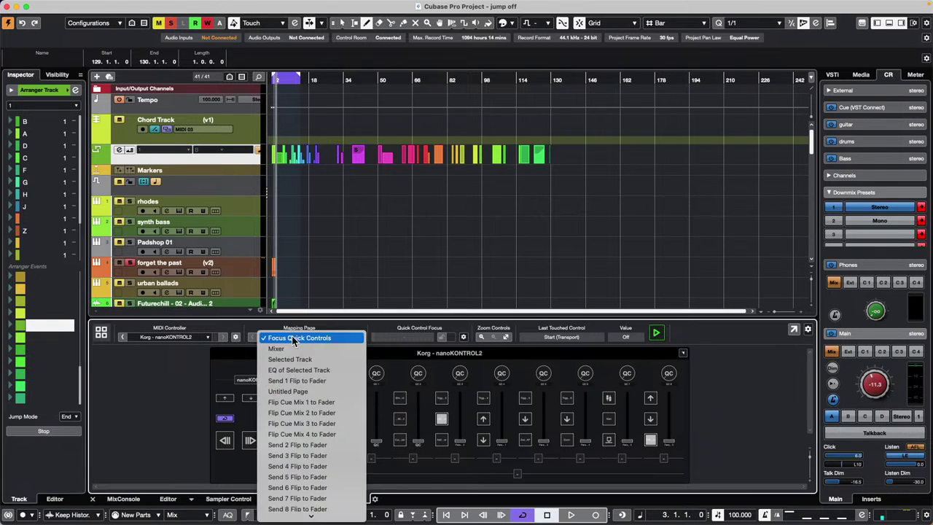
left_click(332, 393)
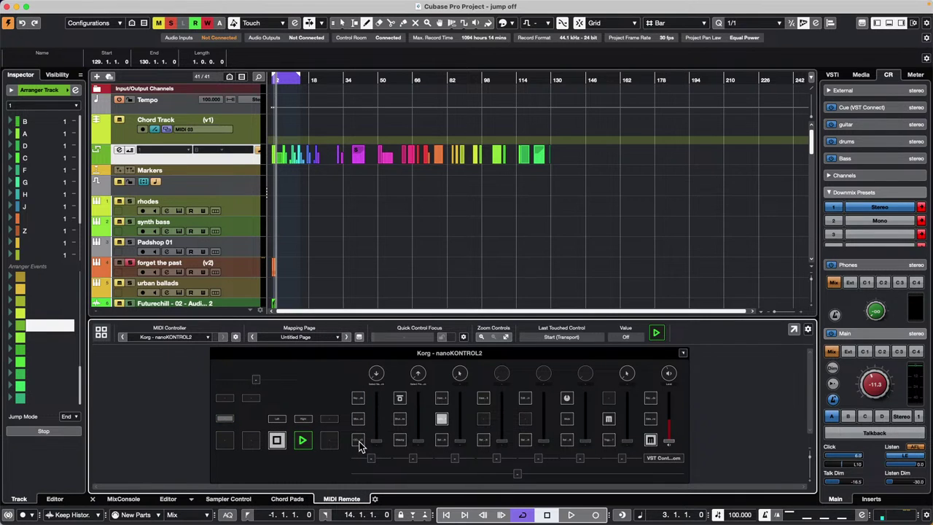
double_click(360, 443)
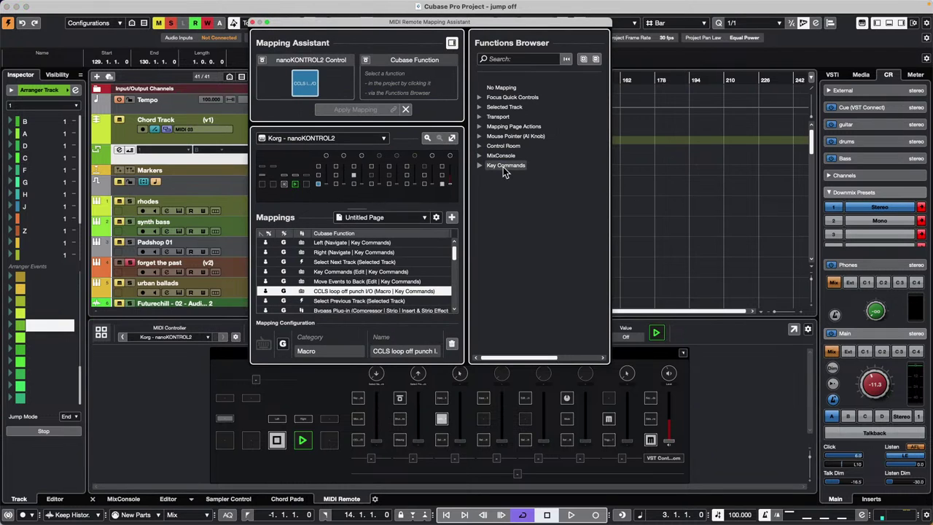
left_click(478, 166)
left_click(489, 205)
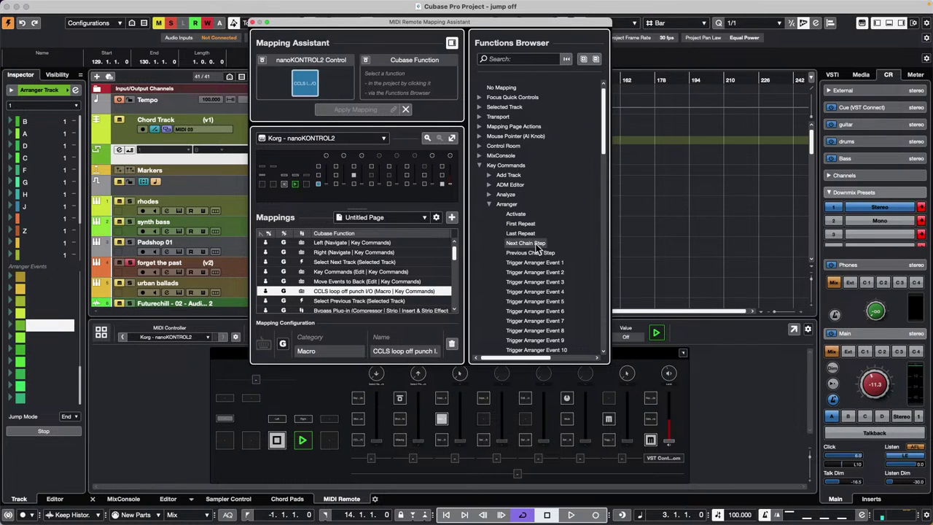
left_click(535, 243)
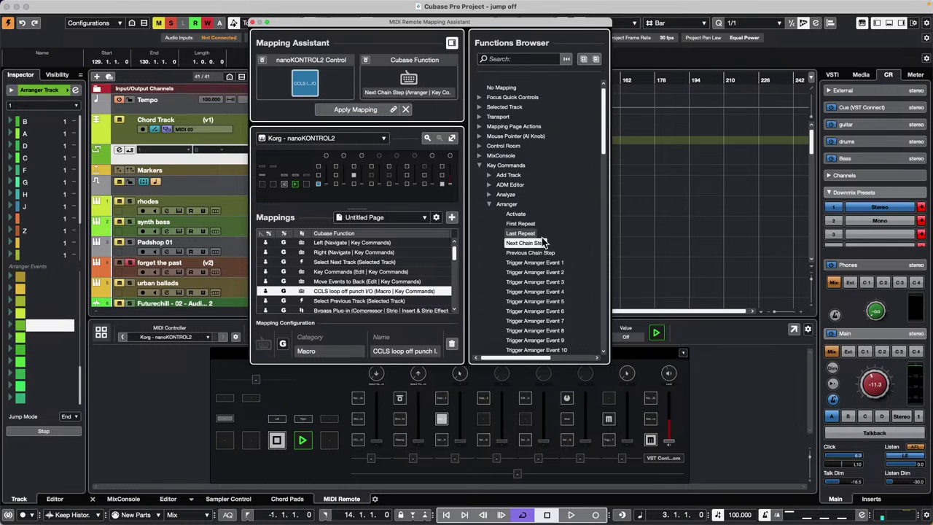
scroll(542, 237, "down", 10)
scroll(541, 237, "up", 10)
left_click(535, 152)
left_click(530, 124)
left_click(535, 134)
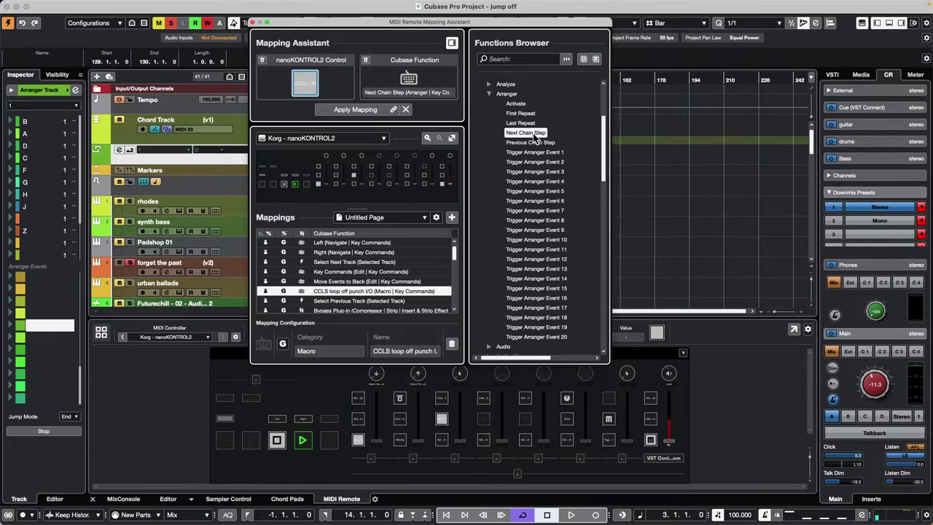
double_click(533, 134)
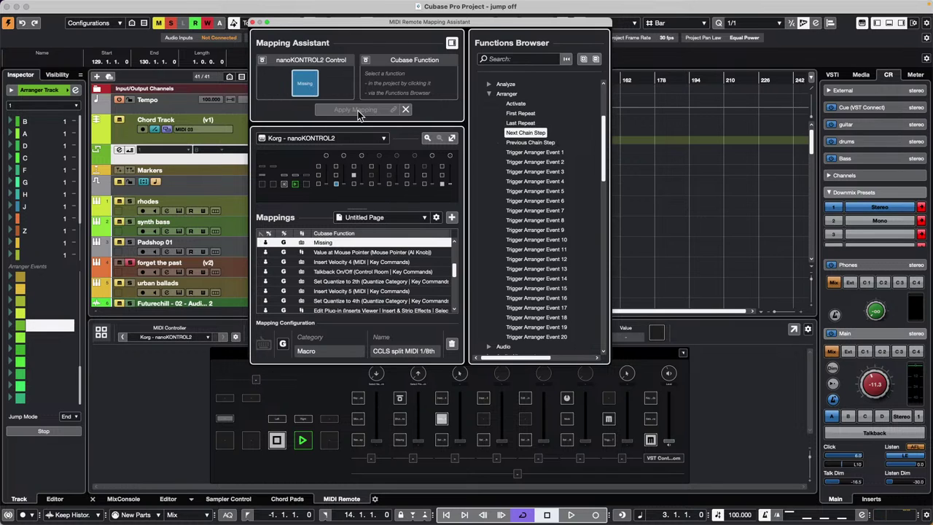
Map Previous Chain Step to the second channel's lowest button, close the Mapping Assistant, and select event A in arranger chain 1
double_click(526, 142)
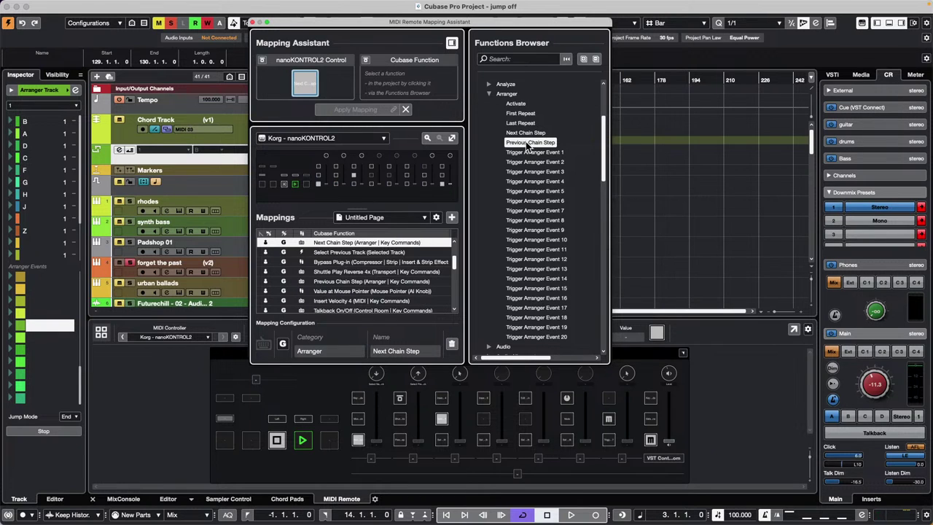
left_click(253, 22)
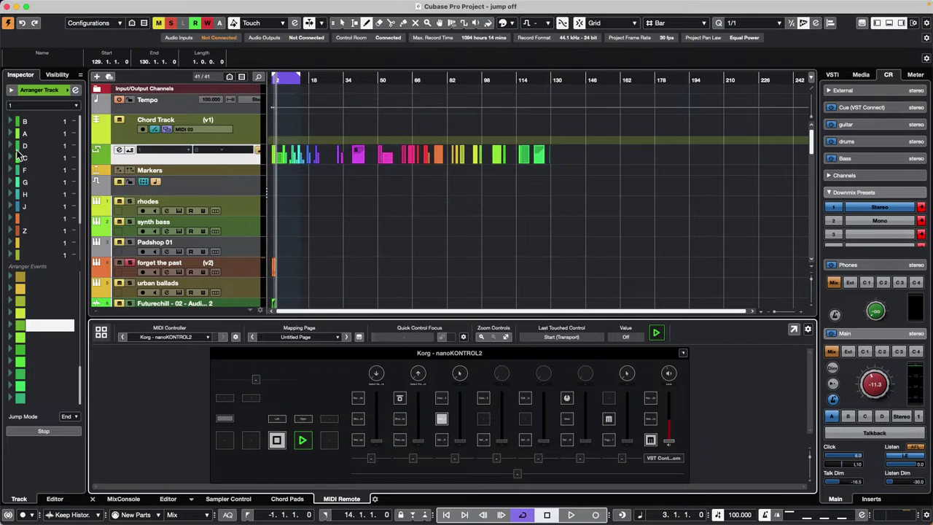
left_click(43, 138)
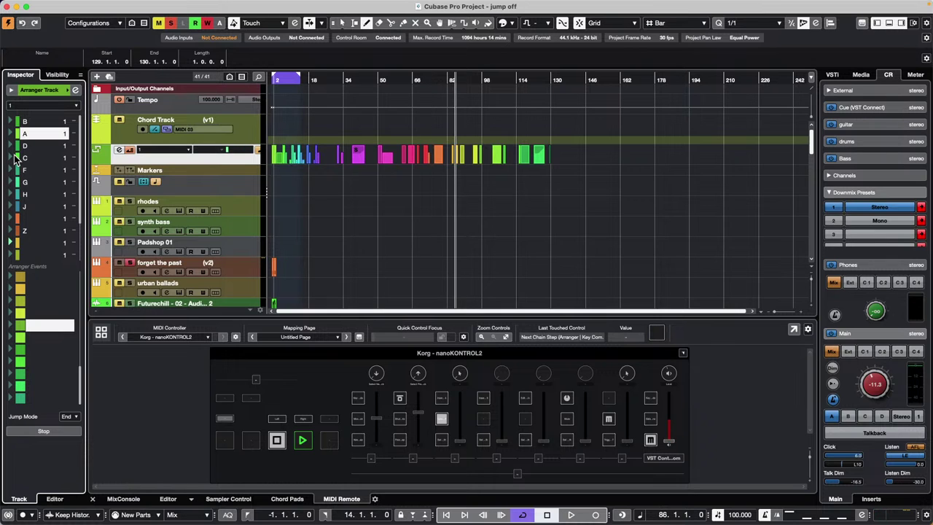
Examine the Trigger Arranger Event key commands in the Mapping Assistant for the Next Chain Step button, and close the assistant
left_click(362, 441)
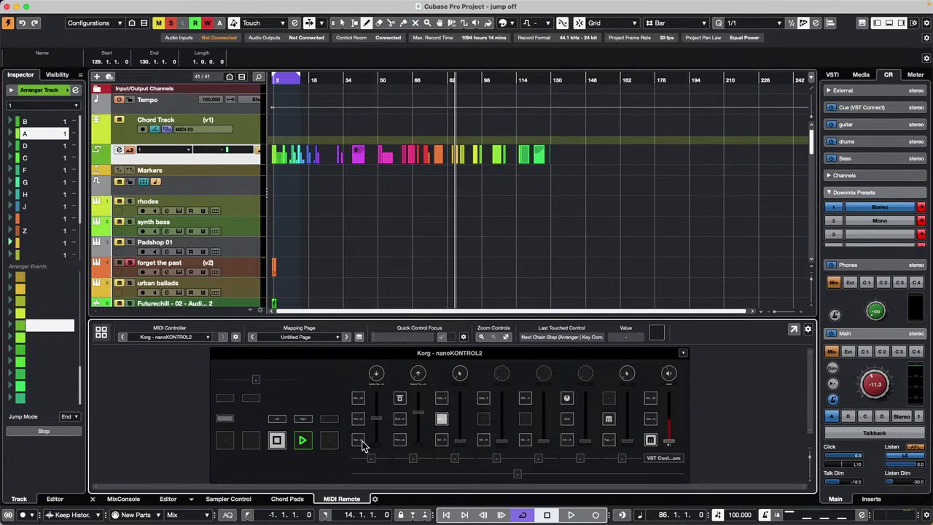
double_click(363, 442)
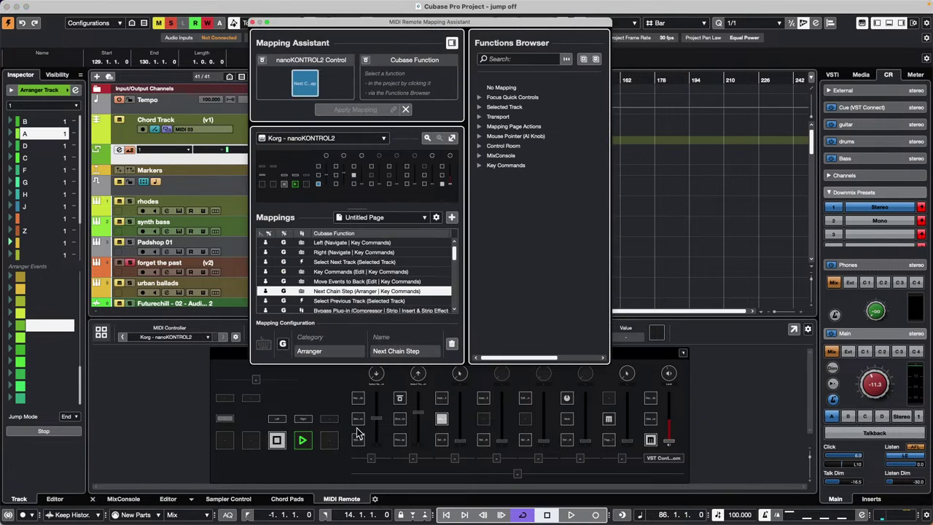
left_click(479, 166)
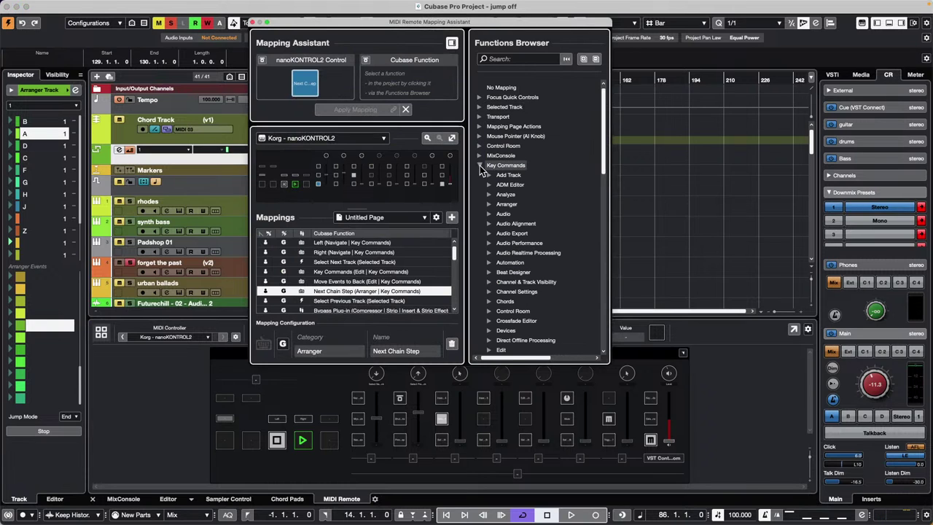
left_click(488, 204)
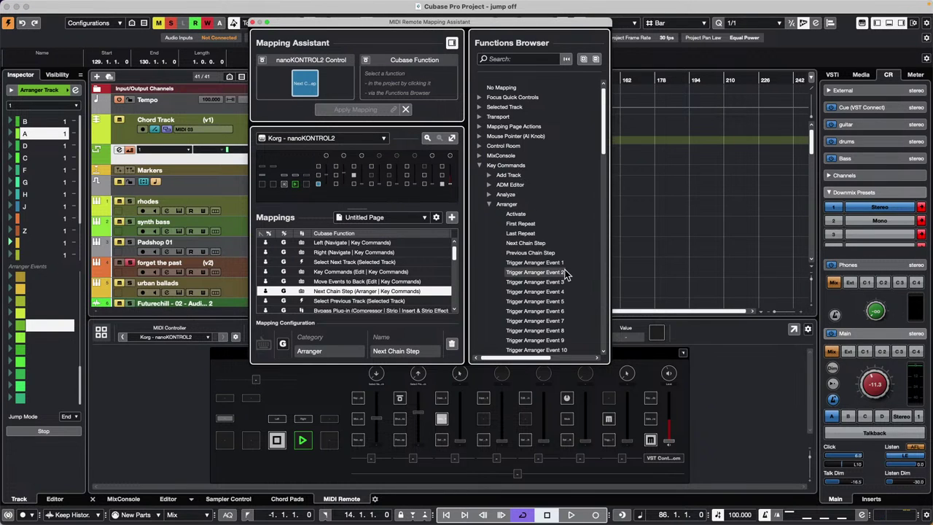
scroll(565, 272, "down", 4)
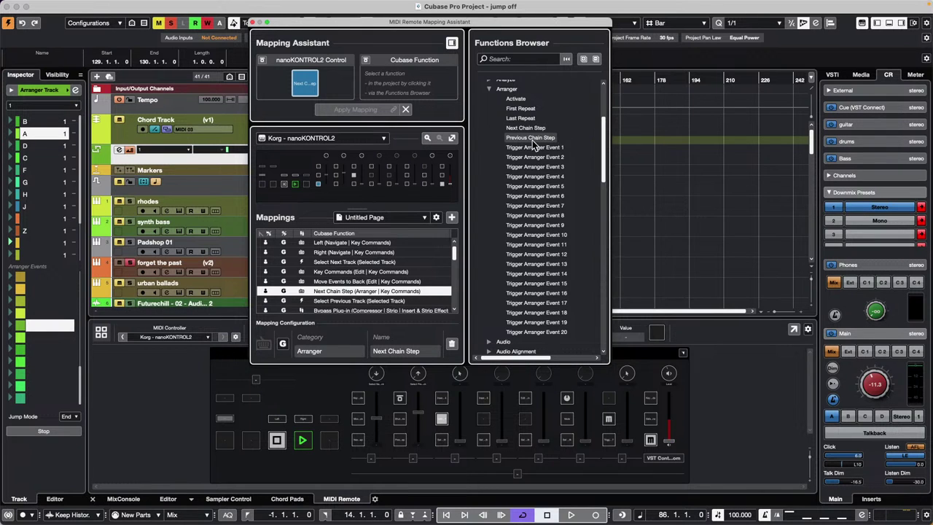
left_click(253, 23)
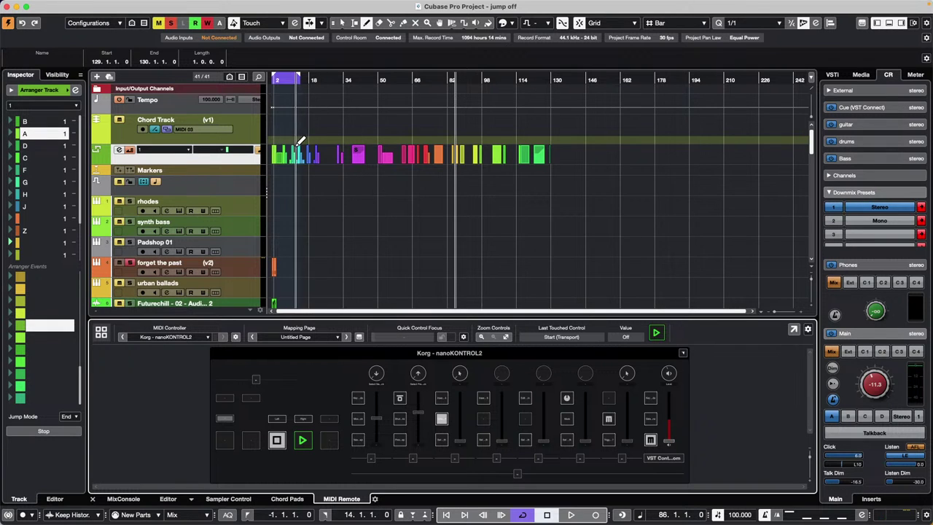
Add a D major chord event at bar 2 on the Chord Track
left_click(244, 130)
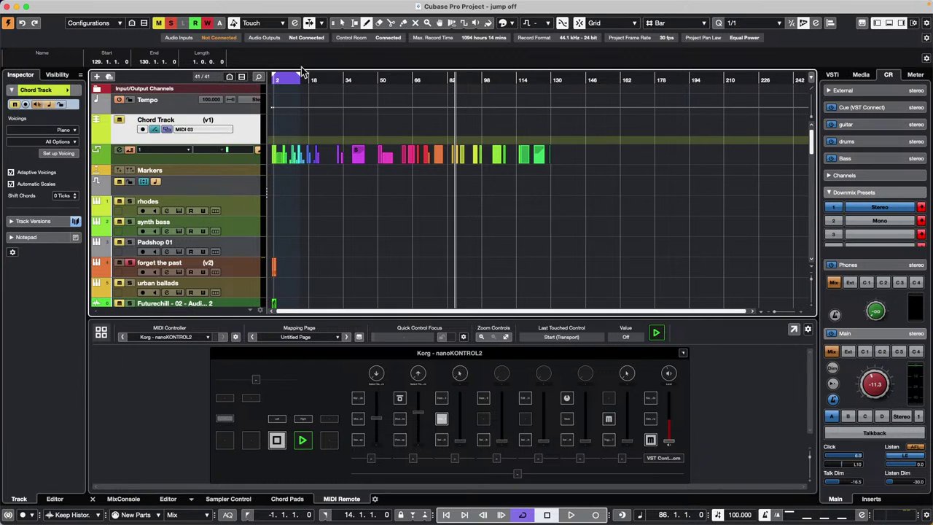
left_click(281, 124)
key("1")
double_click(281, 124)
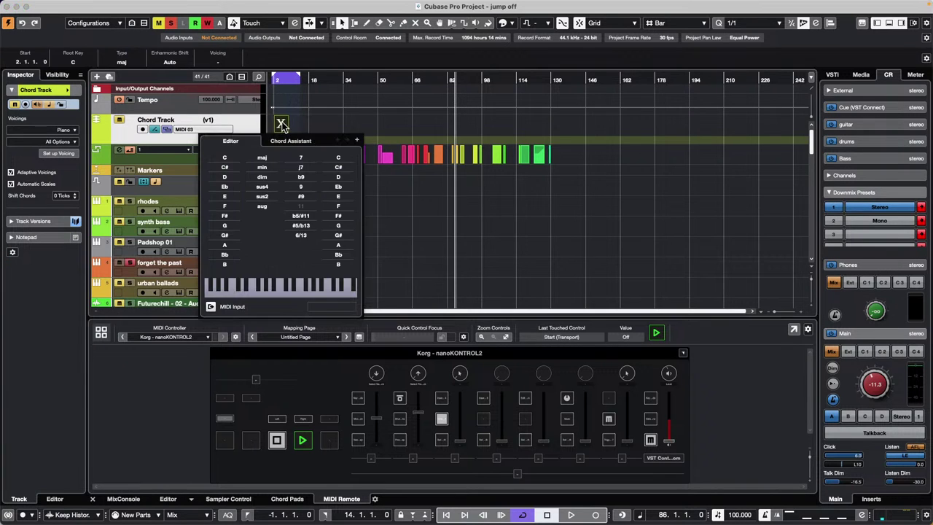
left_click(235, 179)
left_click(373, 118)
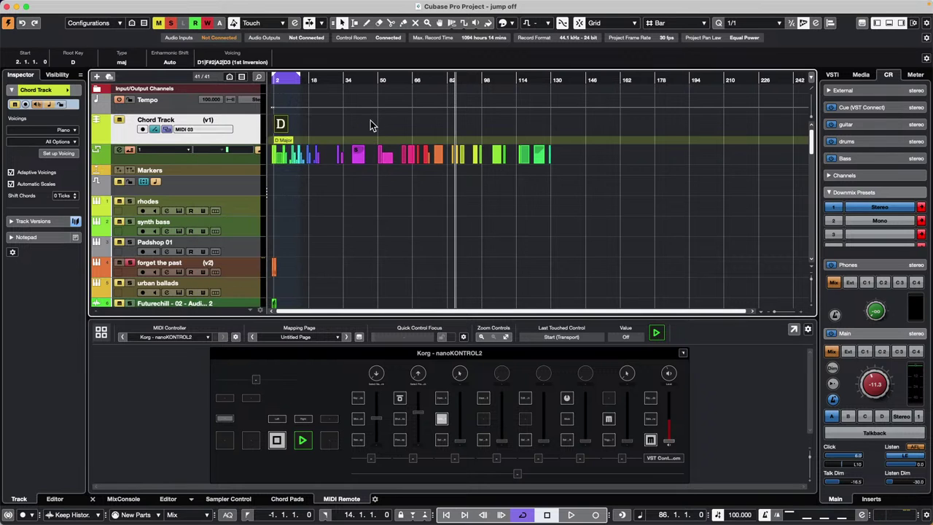
Open the first vocal event, Vocals_170_Am_Adlibs_07_AKB, in a separate Sample Editor window
scroll(323, 257, "down", 15)
scroll(324, 258, "up", 6)
key("h")
key("h")
key("h")
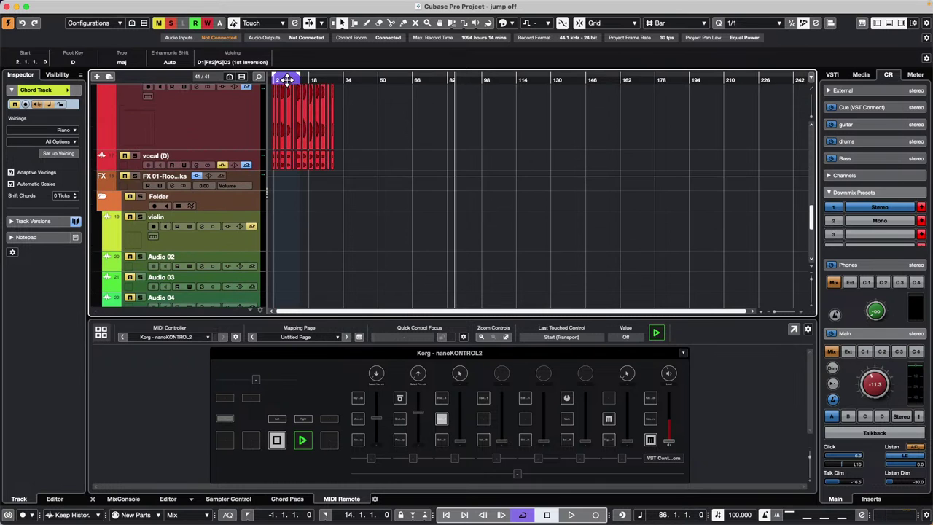
key("h")
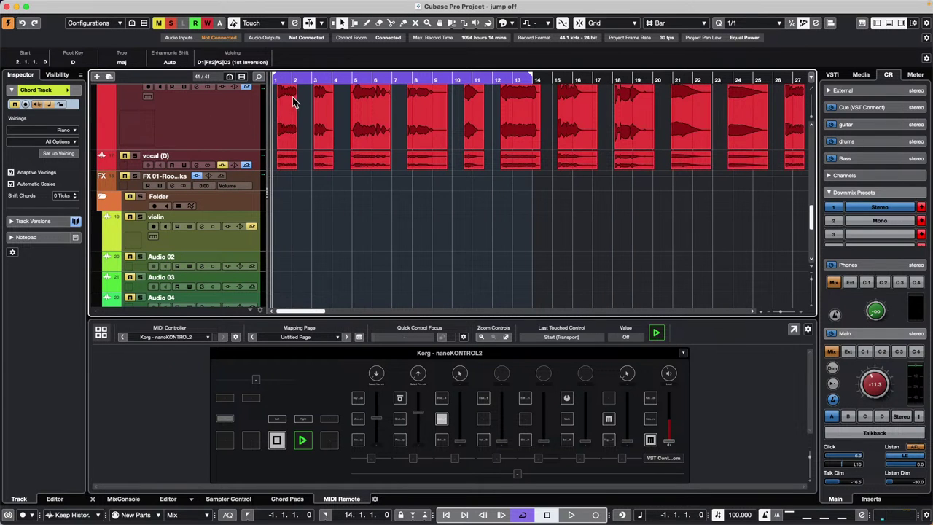
double_click(286, 119)
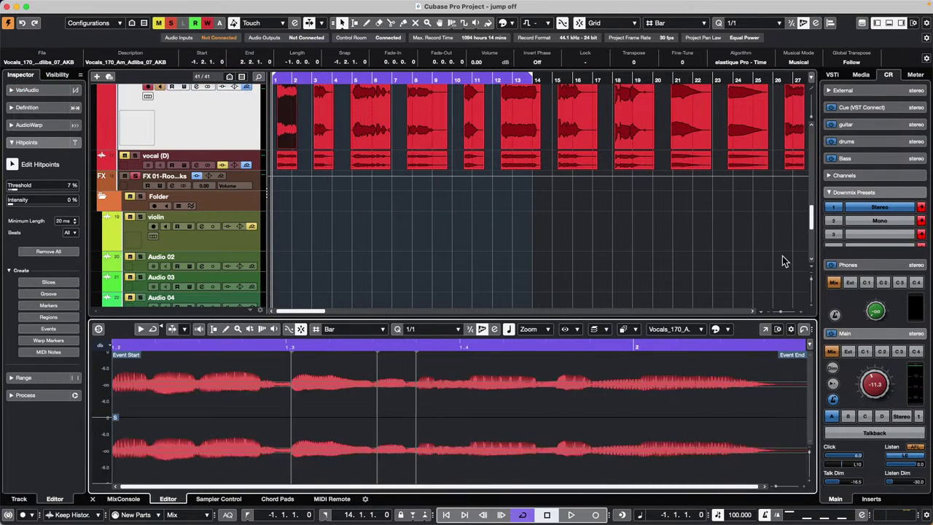
left_click(766, 329)
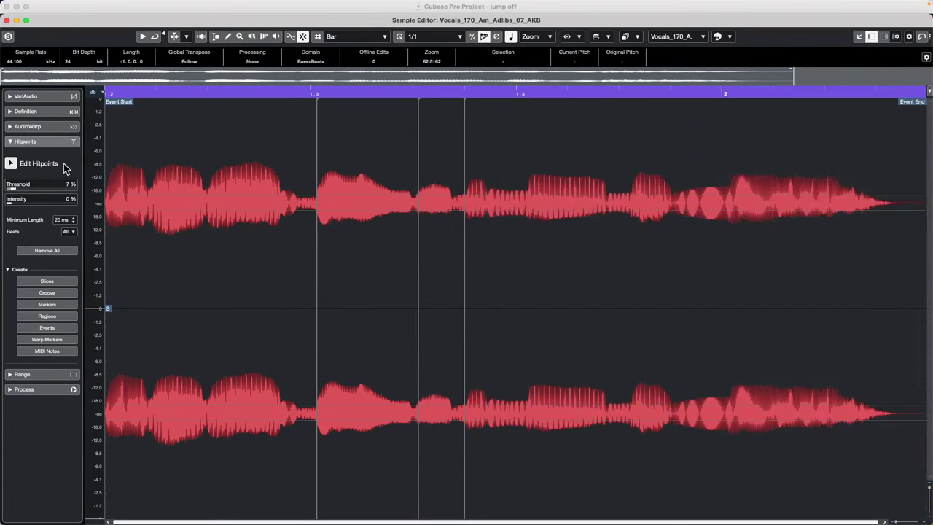
Enable VariAudio editing, set the Scale Assistant to follow the Chord Track, and quantize the vocal's pitches
left_click(22, 97)
left_click(11, 118)
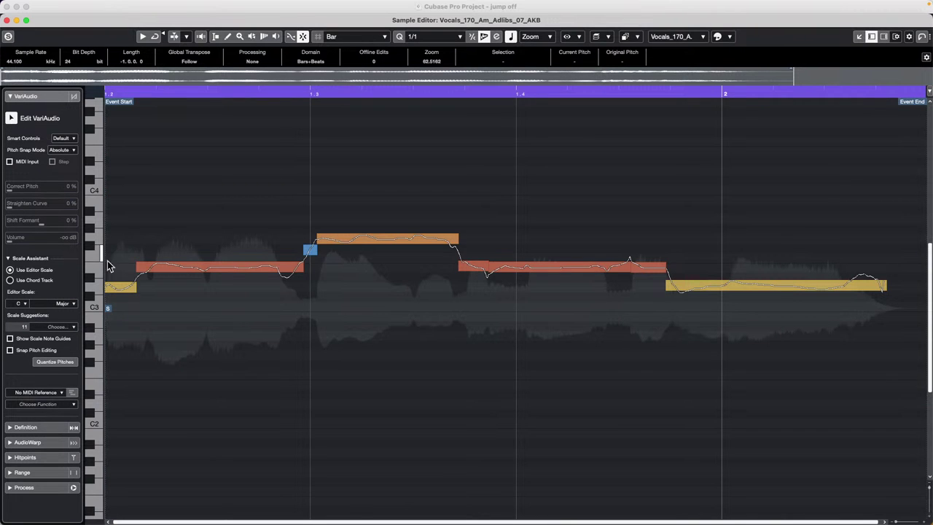
left_click(10, 281)
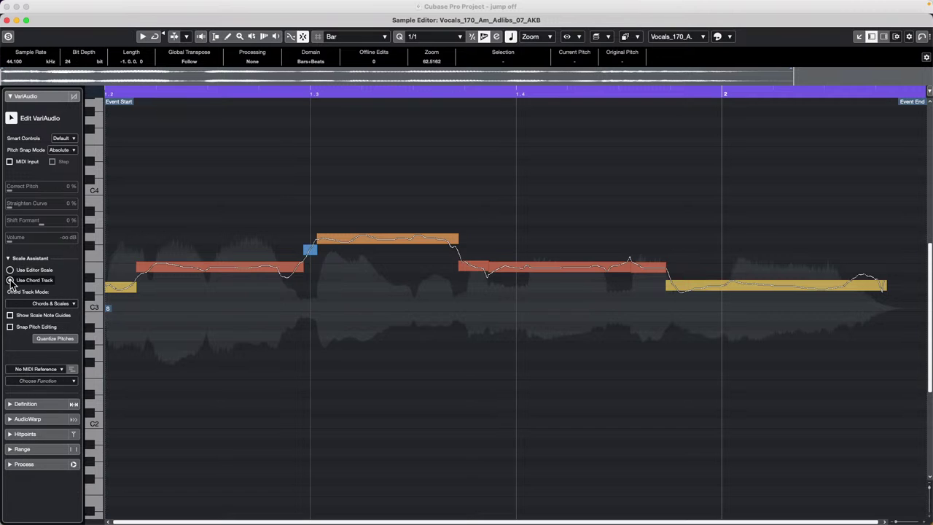
left_click(63, 341)
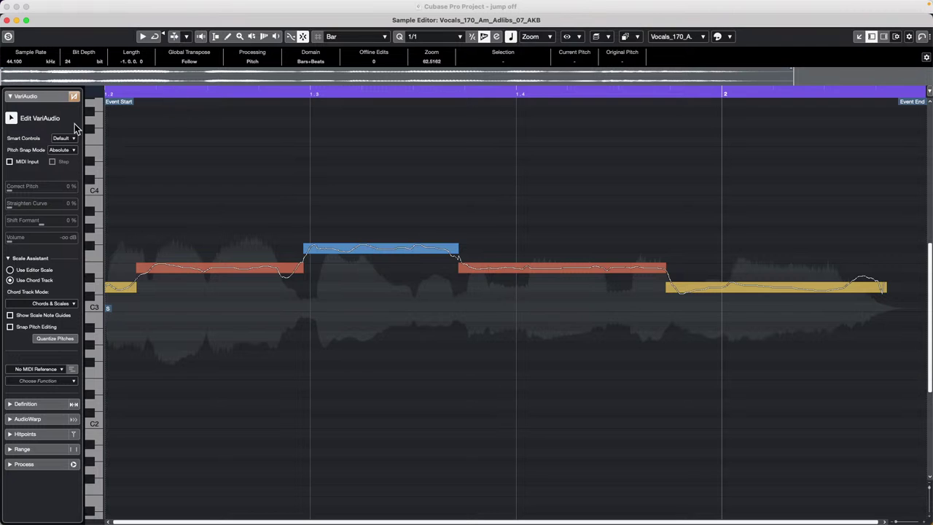
Switch the Scale Assistant to an editor scale of D Major and close the Sample Editor window
left_click(19, 270)
left_click(21, 303)
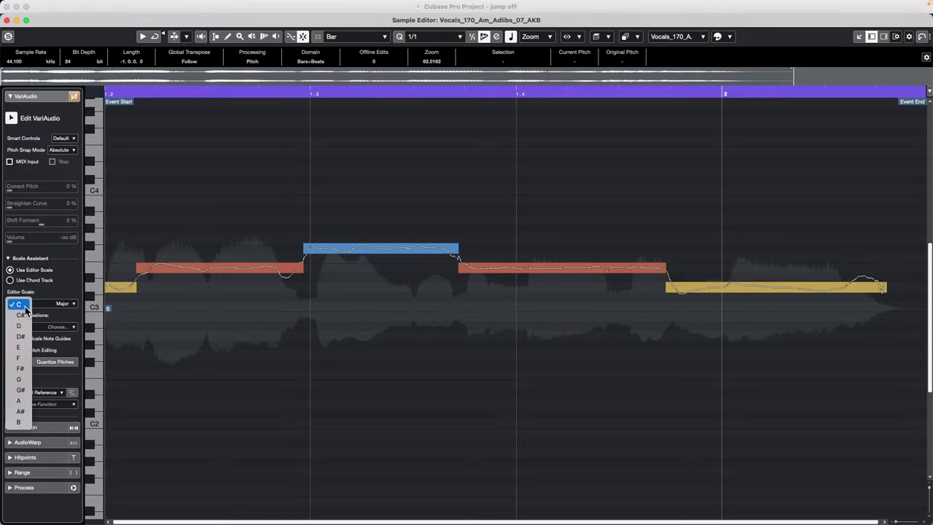
left_click(22, 323)
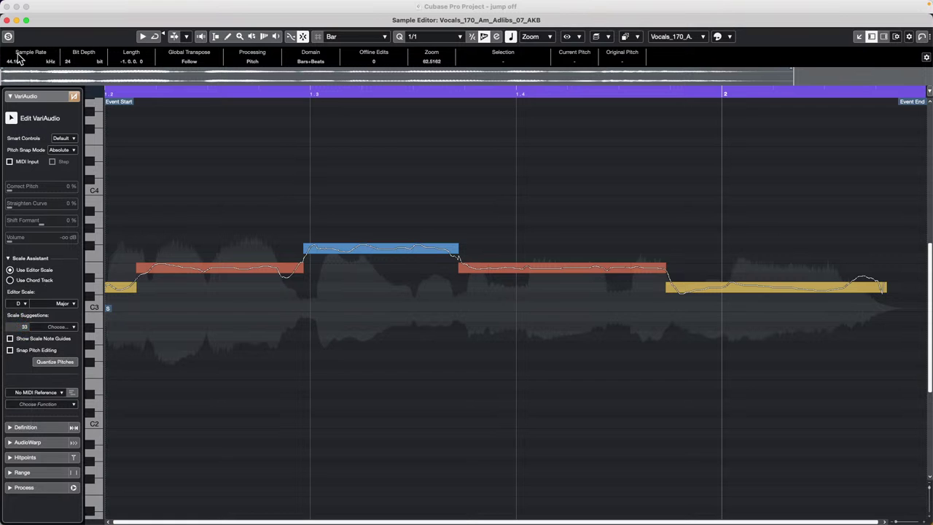
left_click(8, 20)
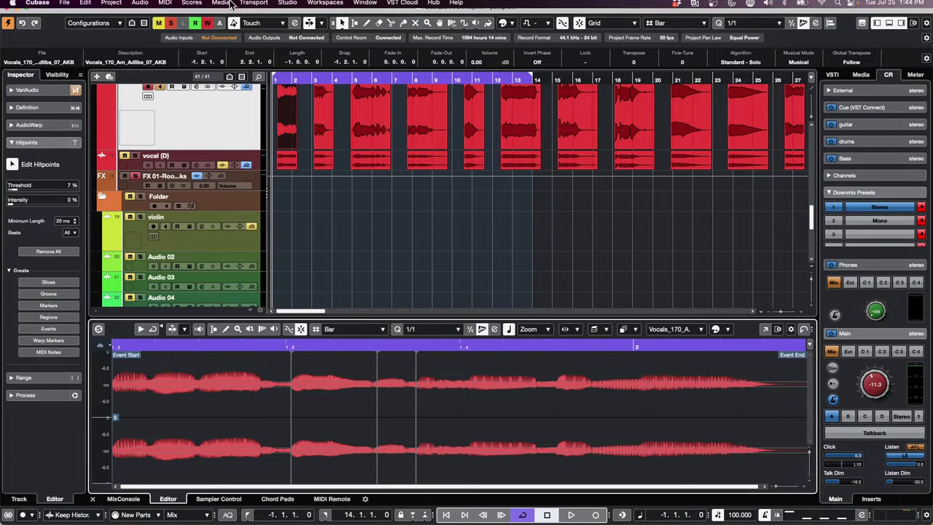
left_click(221, 5)
mouse_move(191, 5)
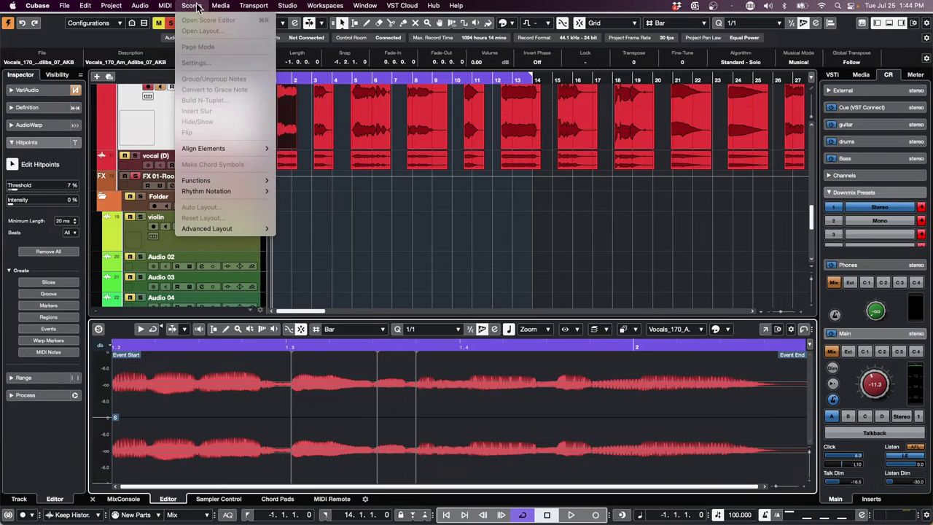
Open the Project Logical Editor setup and load the user preset CCLS Dete Muted Events
mouse_move(111, 5)
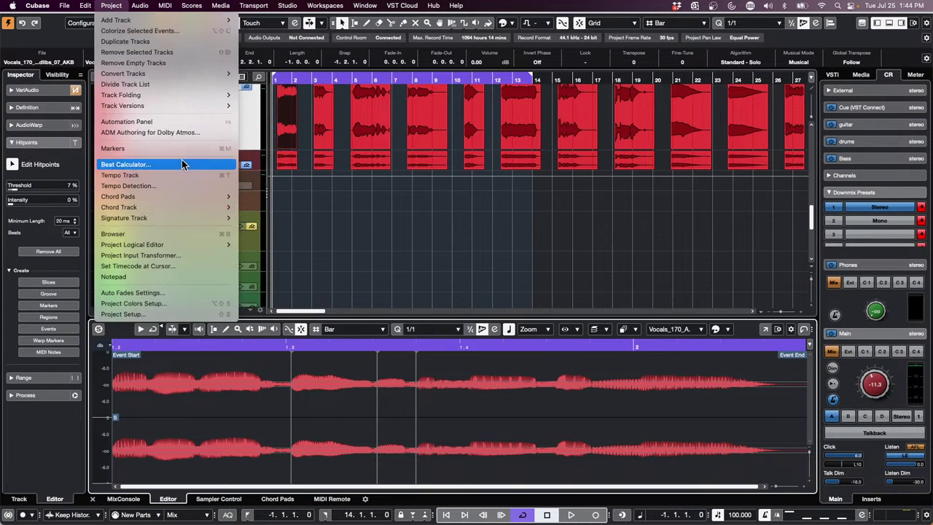
mouse_move(187, 217)
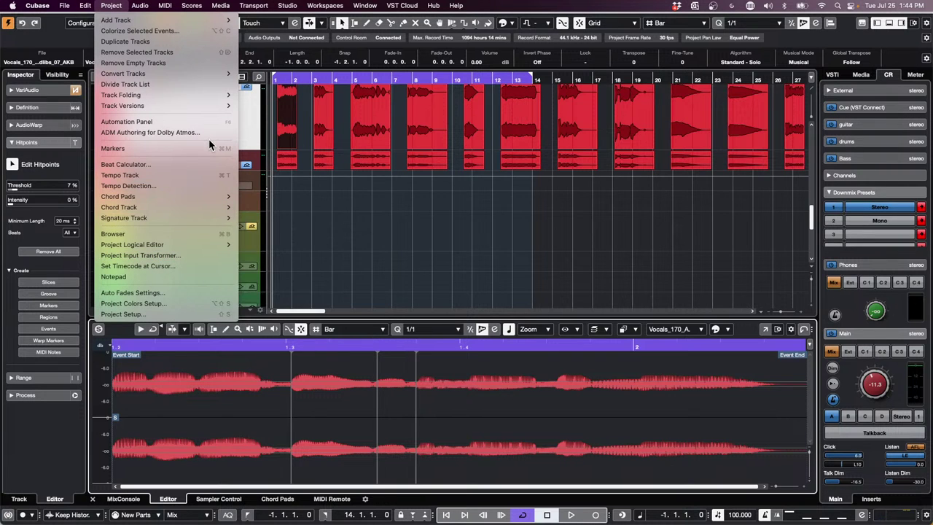
mouse_move(200, 248)
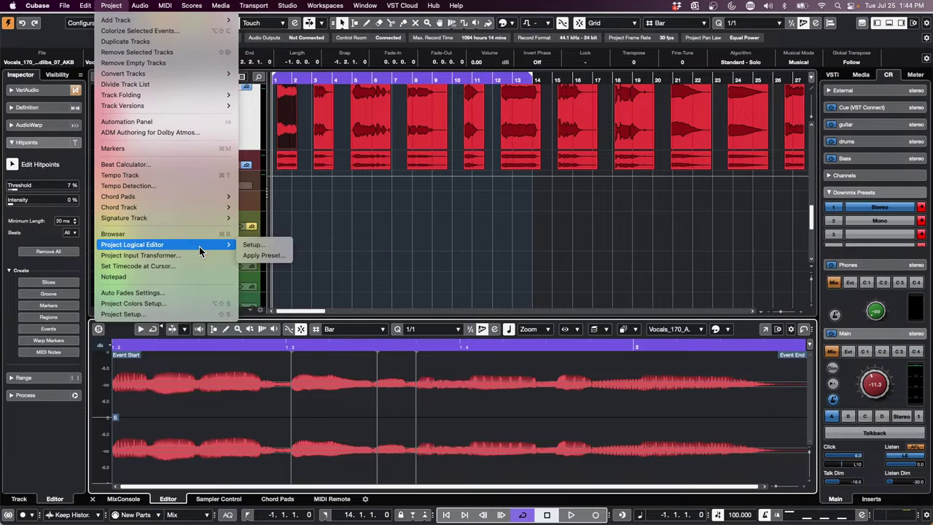
left_click(277, 246)
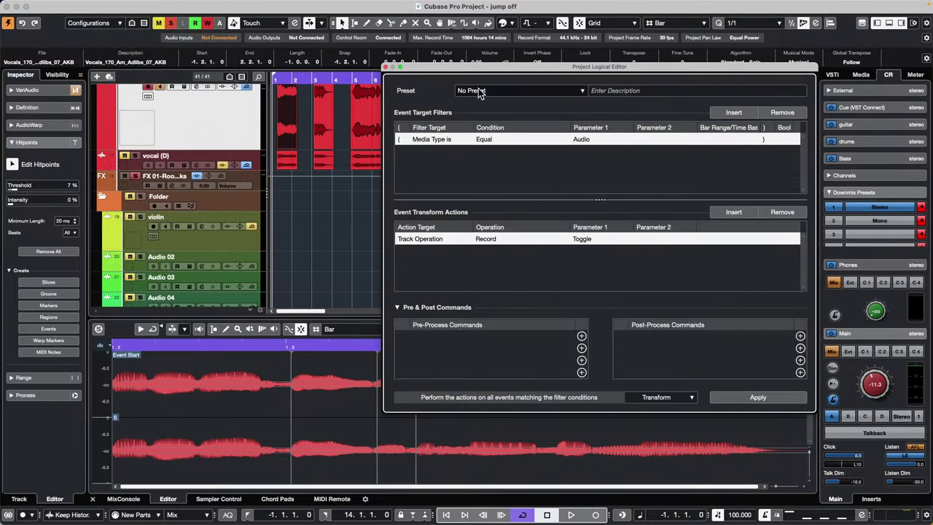
left_click(480, 91)
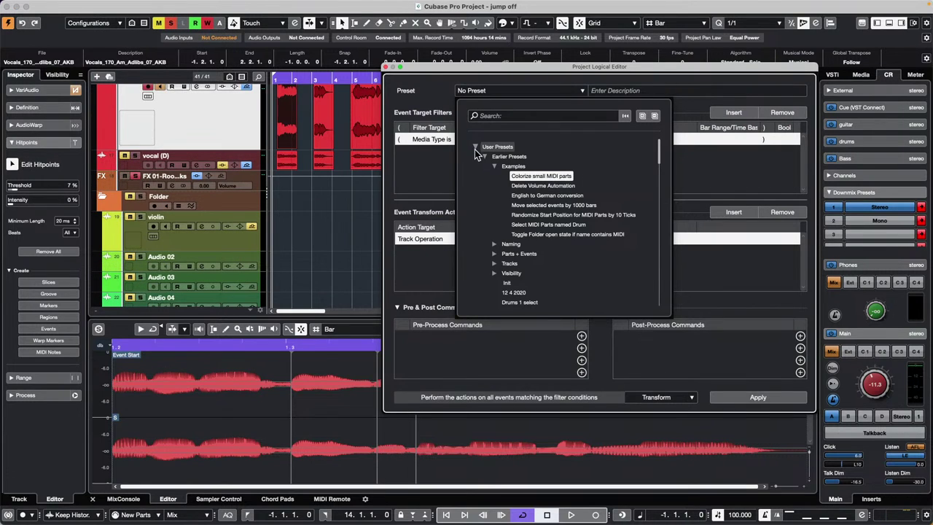
left_click(484, 156)
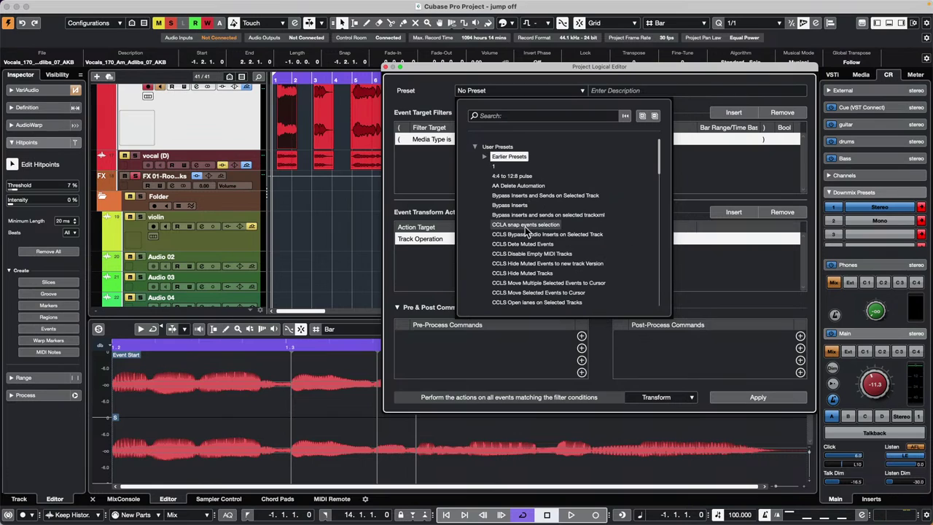
left_click(527, 244)
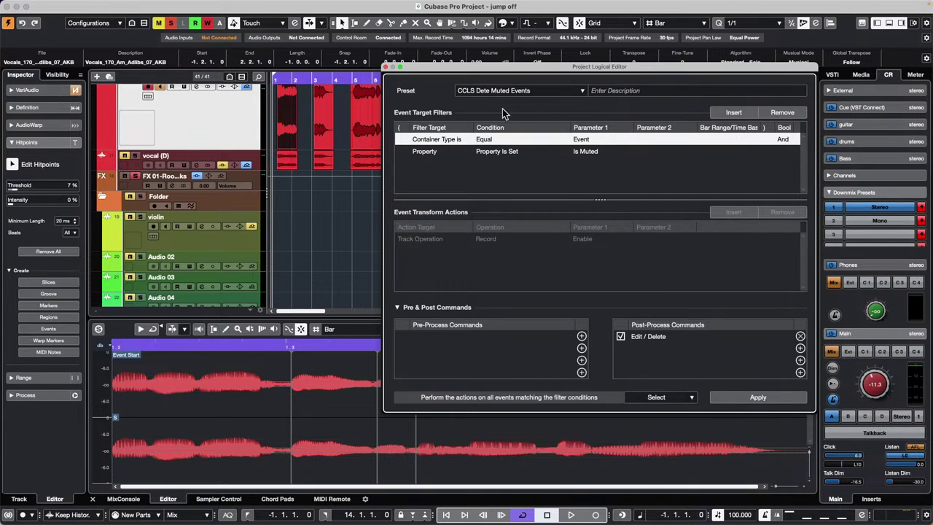
Select the BBox MIDI part, open the MIDI Logical Editor setup and move its window clear of the Project Logical Editor
left_click(355, 100)
left_click(165, 5)
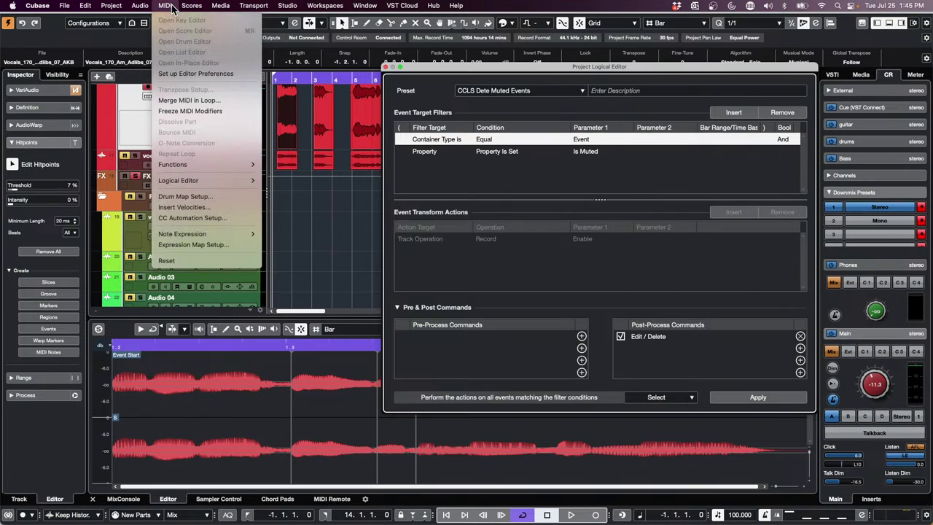
left_click(338, 200)
scroll(310, 207, "down", 3)
scroll(310, 200, "up", 10)
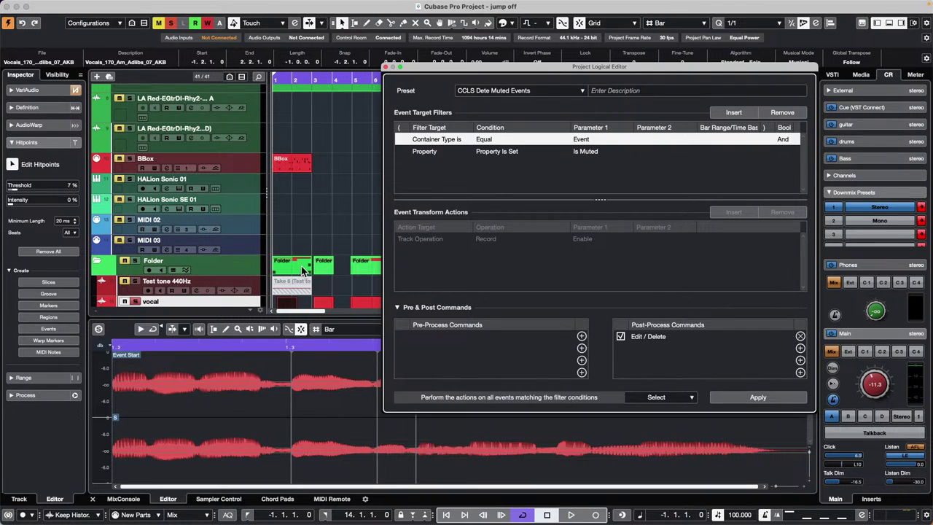
scroll(299, 281, "down", 2)
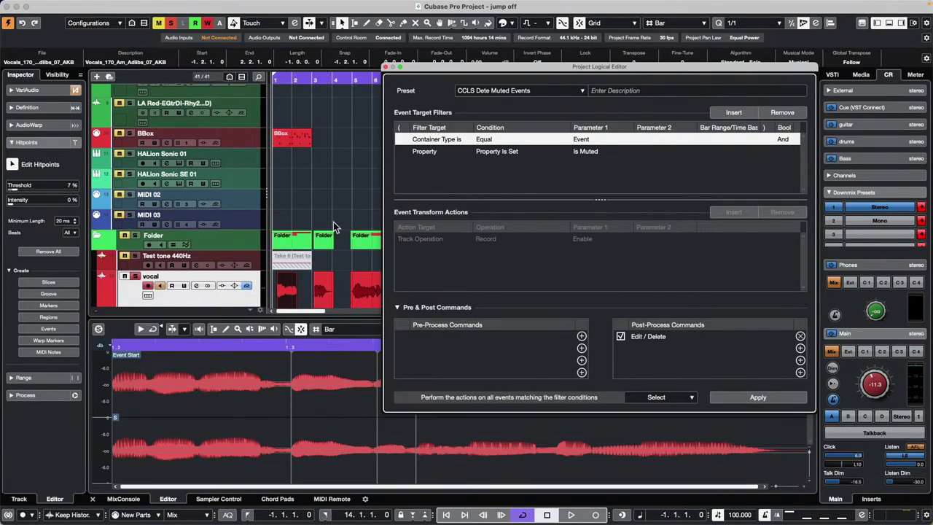
left_click(298, 140)
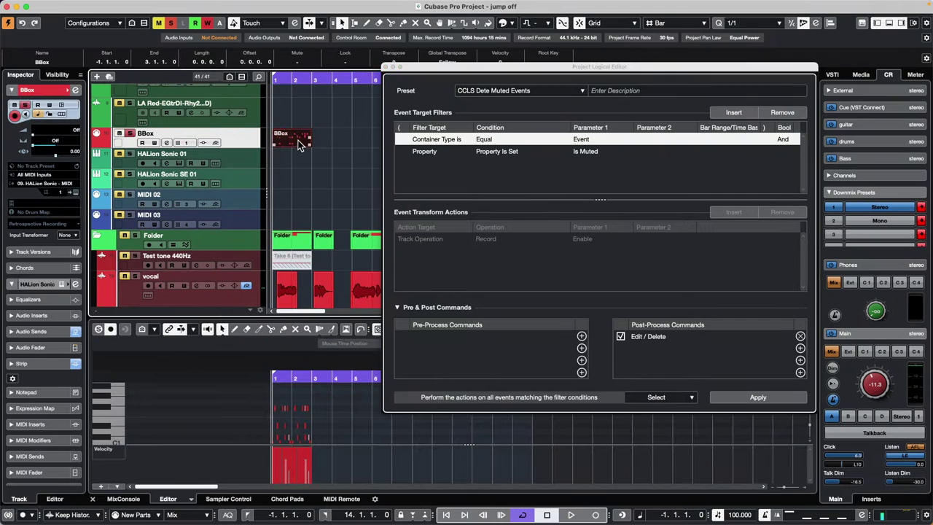
left_click(165, 5)
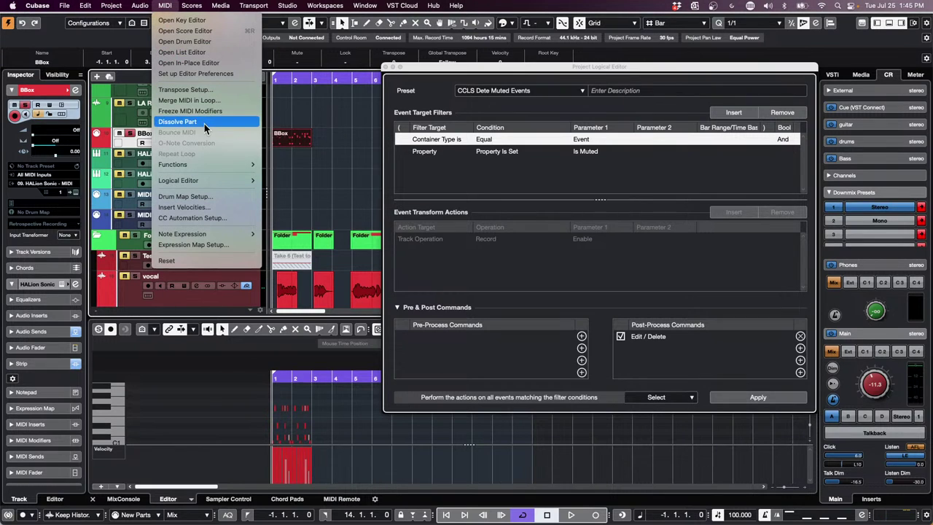
mouse_move(204, 181)
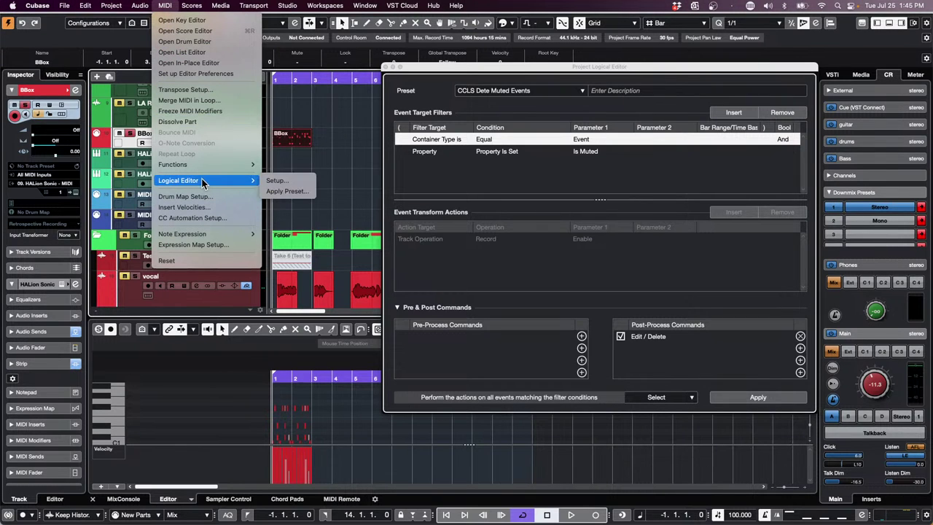
left_click(296, 181)
left_click_drag(539, 65, 182, 232)
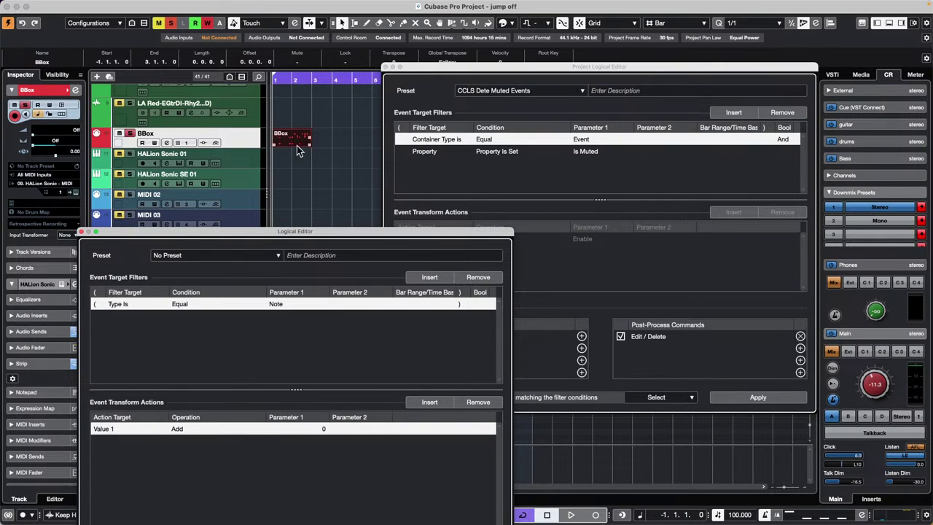
Browse the Project Logical Editor's preset list and close that editor's window
left_click(521, 91)
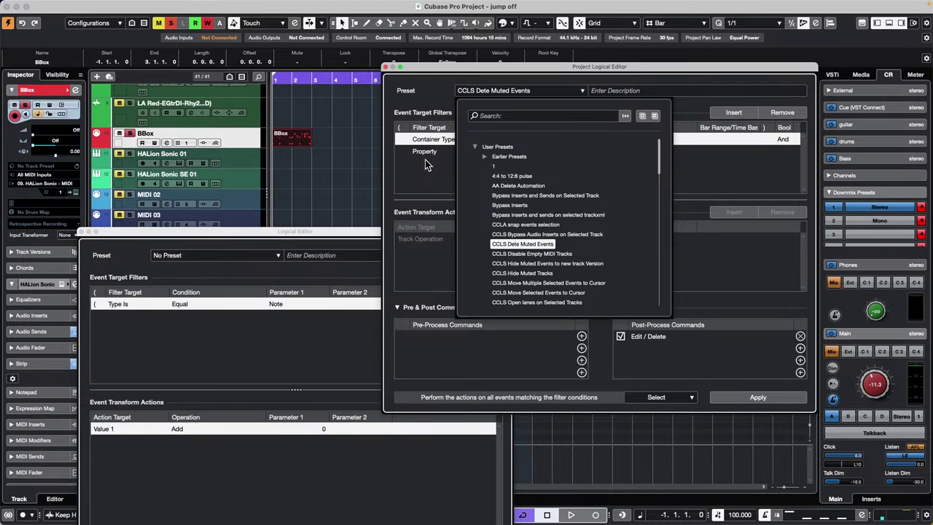
left_click(387, 69)
left_click(385, 67)
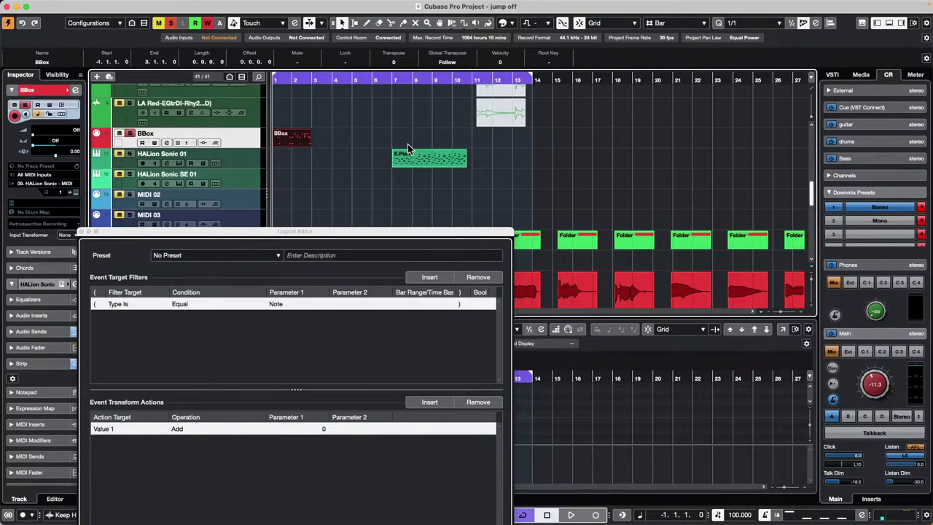
Nudge the E.Piano part on the HALion Sonic 01 track to start at 7.1.1.13 and close the Logical Editor window
left_click(241, 163)
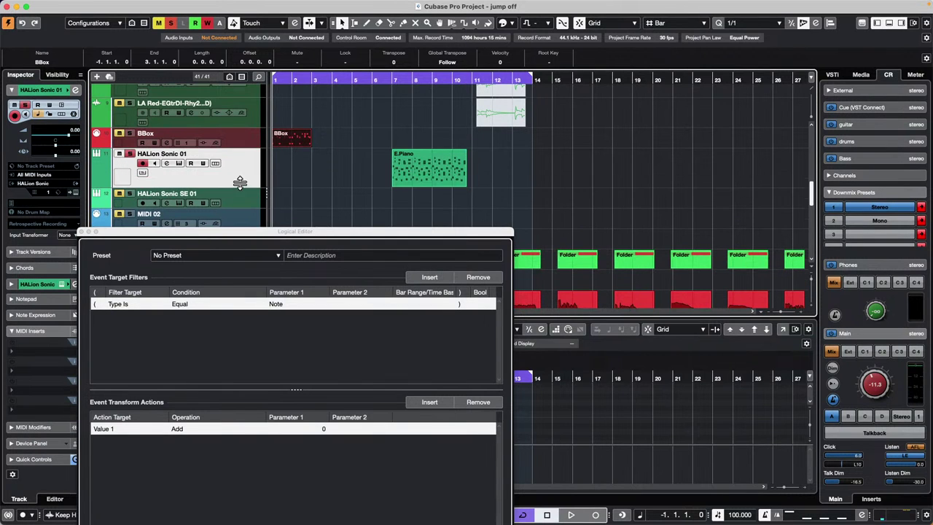
left_click_drag(395, 77, 395, 113)
left_click(496, 175)
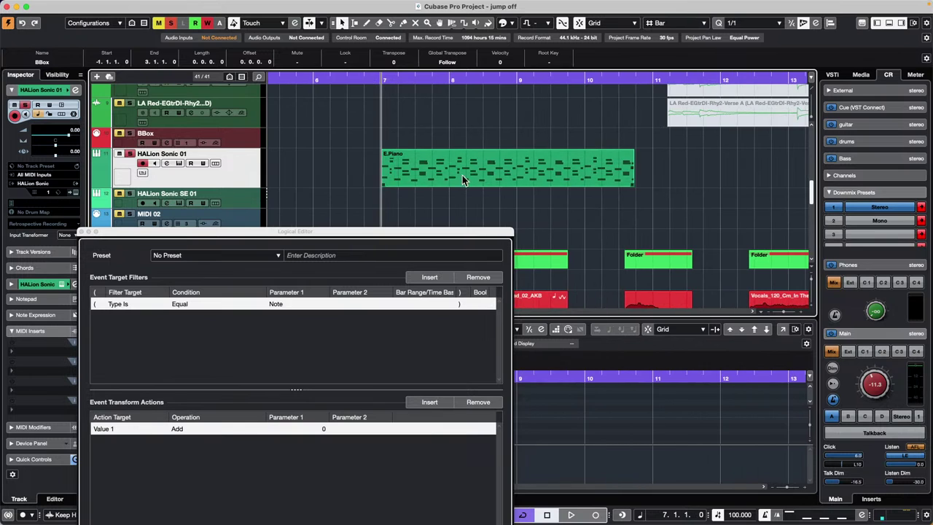
left_click_drag(477, 177, 506, 153)
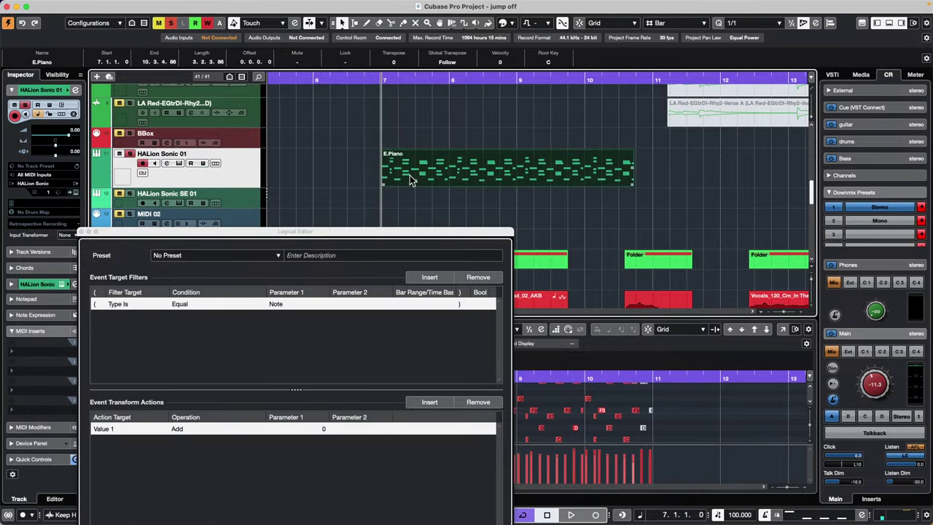
left_click_drag(436, 175, 437, 175)
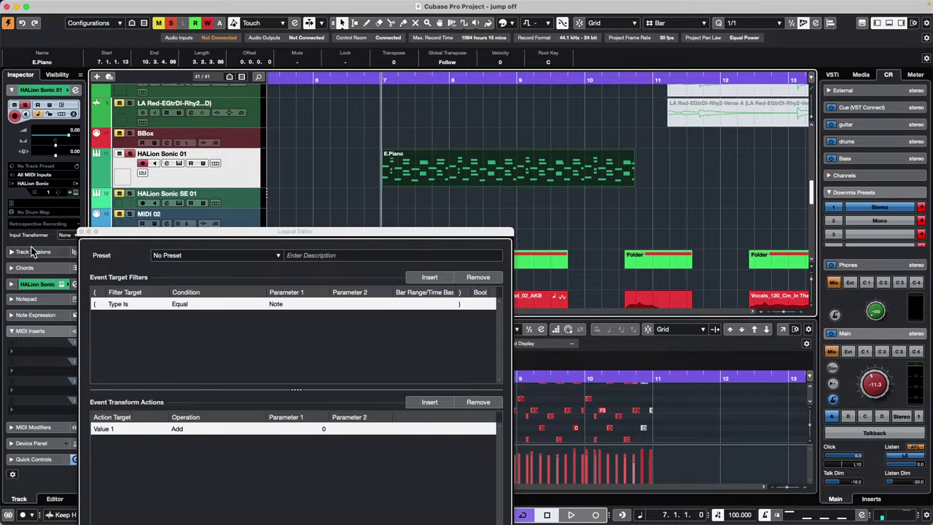
left_click(82, 231)
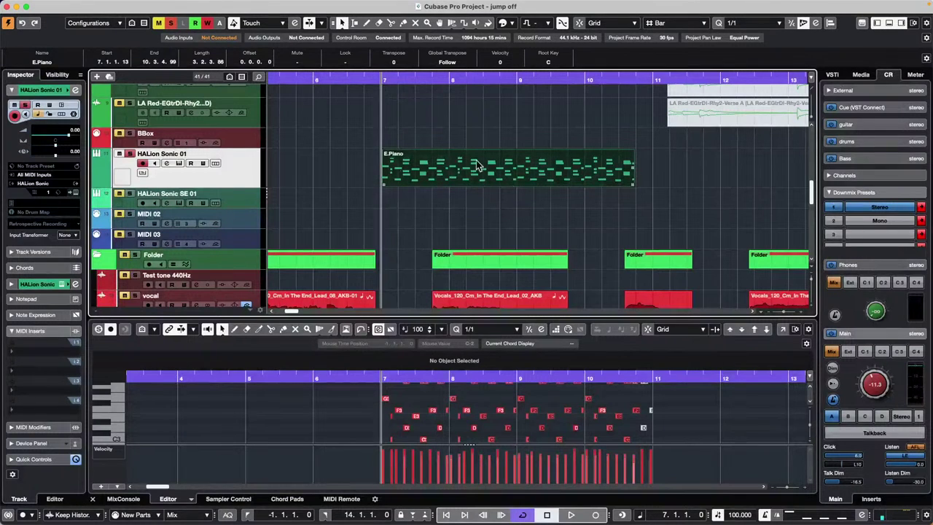
Try moving the E.Piano part up to the BBox track while keeping its time position, and undo each move
left_click_drag(447, 176, 470, 140)
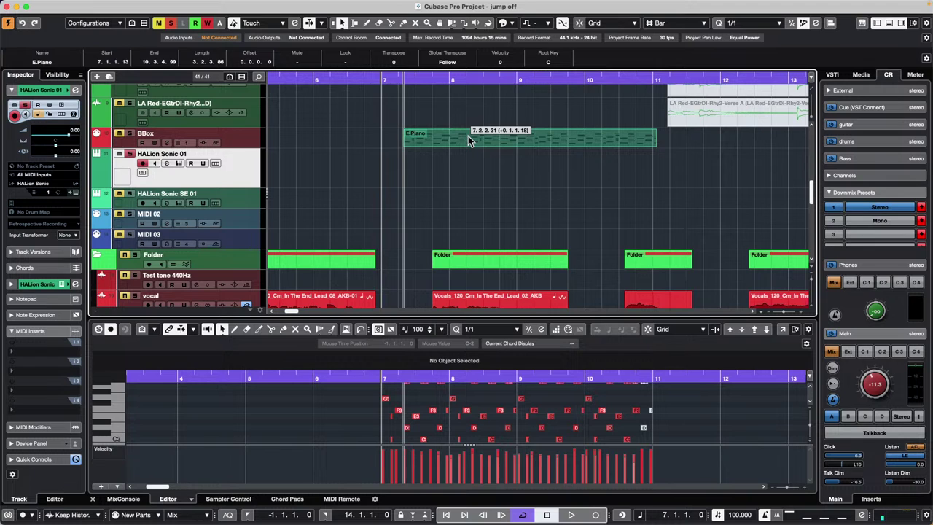
left_click_drag(468, 135, 468, 135)
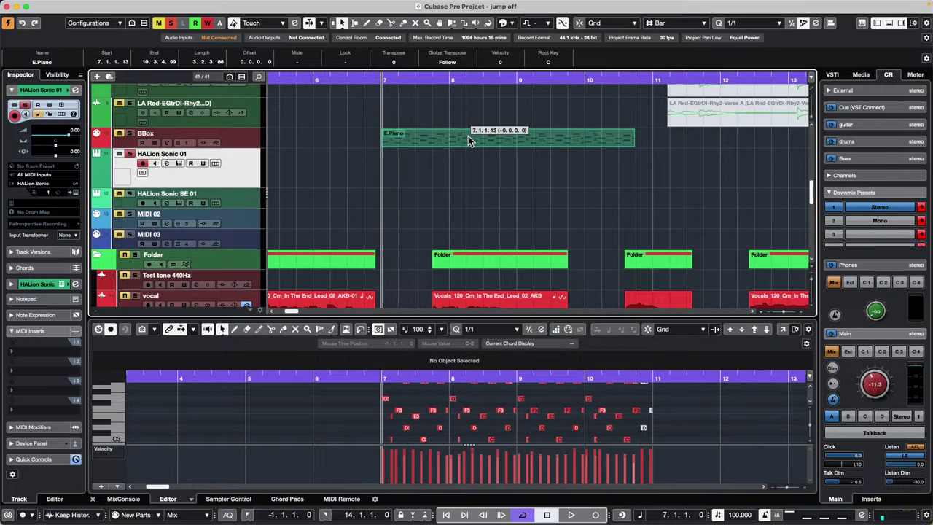
mouse_move(469, 136)
left_mouse_down()
mouse_move(405, 142)
mouse_move(471, 145)
left_mouse_up()
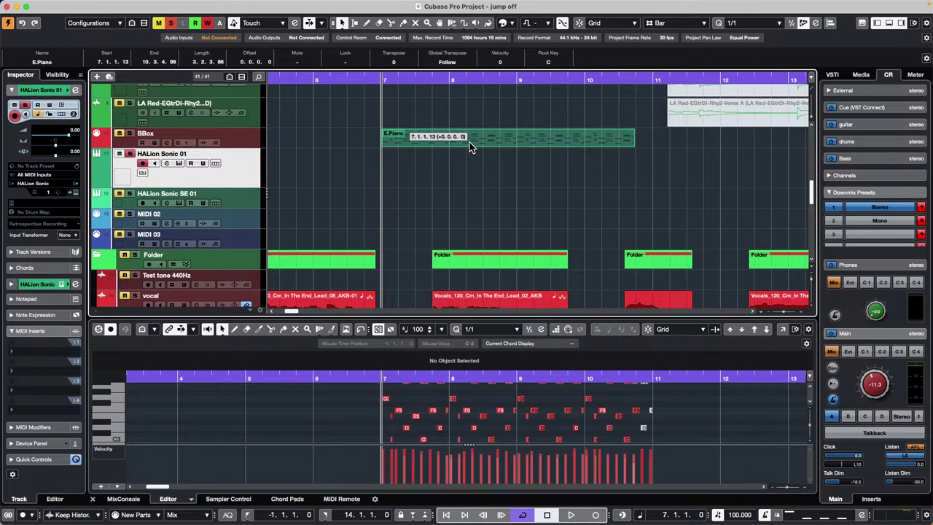
mouse_move(469, 142)
left_mouse_down()
mouse_move(473, 157)
mouse_move(488, 138)
mouse_move(576, 142)
mouse_move(416, 137)
mouse_move(536, 138)
mouse_move(455, 143)
left_mouse_up()
key("super+z")
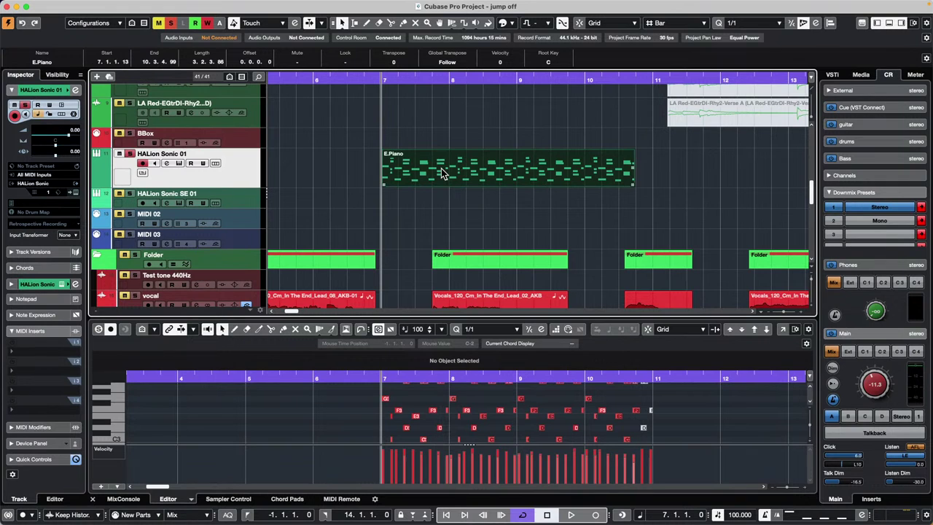
left_click_drag(442, 172, 480, 136)
key("super+z")
Copy the E.Piano part from the HALion Sonic 01 track to the BBox track at the same start, 7.1.1.13
left_click_drag(461, 176, 476, 131)
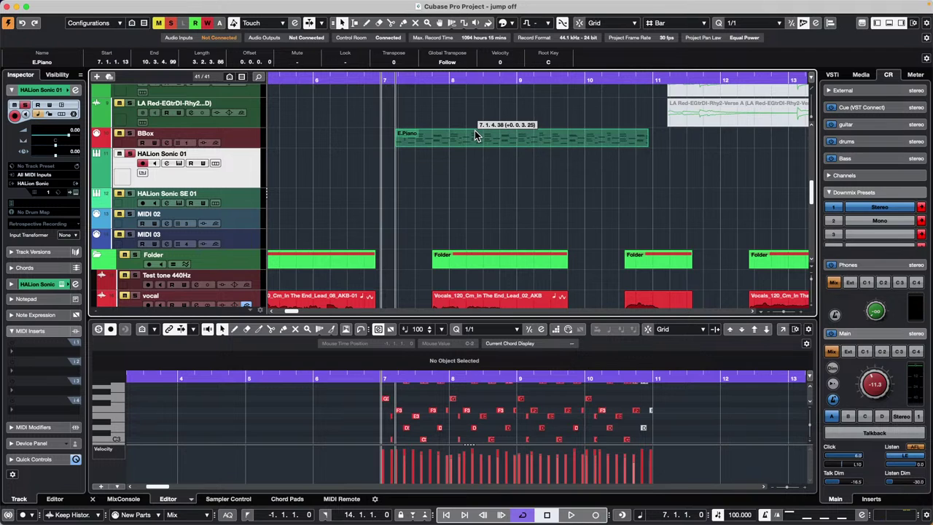
mouse_move(475, 132)
left_mouse_down()
mouse_move(447, 133)
mouse_move(485, 133)
mouse_move(422, 142)
mouse_move(482, 138)
mouse_move(449, 168)
mouse_move(453, 131)
mouse_move(427, 139)
mouse_move(490, 134)
mouse_move(440, 134)
mouse_move(462, 133)
left_mouse_up()
key("Delete")
left_click_drag(482, 131, 514, 152)
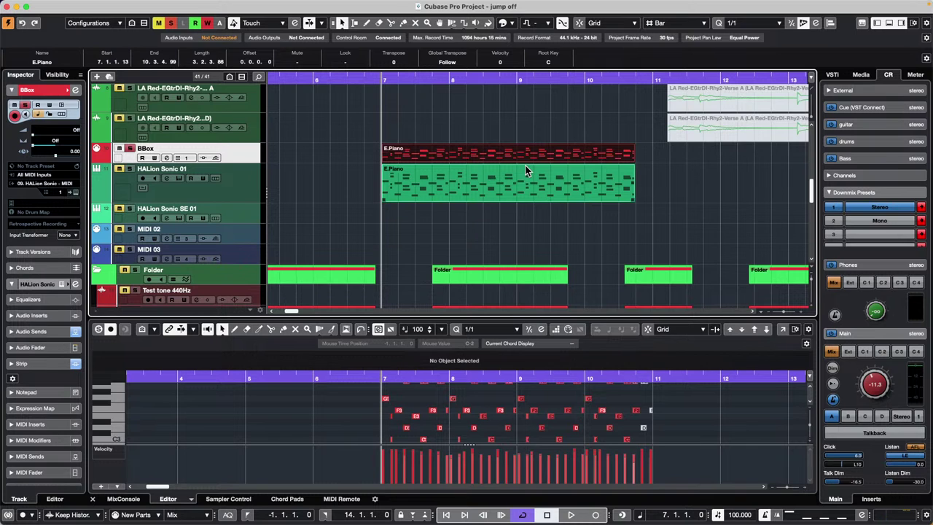
Open the HALion Sonic 01 track's E.Piano part in a separate Key Editor window and select the notes in the second half of bar 7
left_click(494, 187)
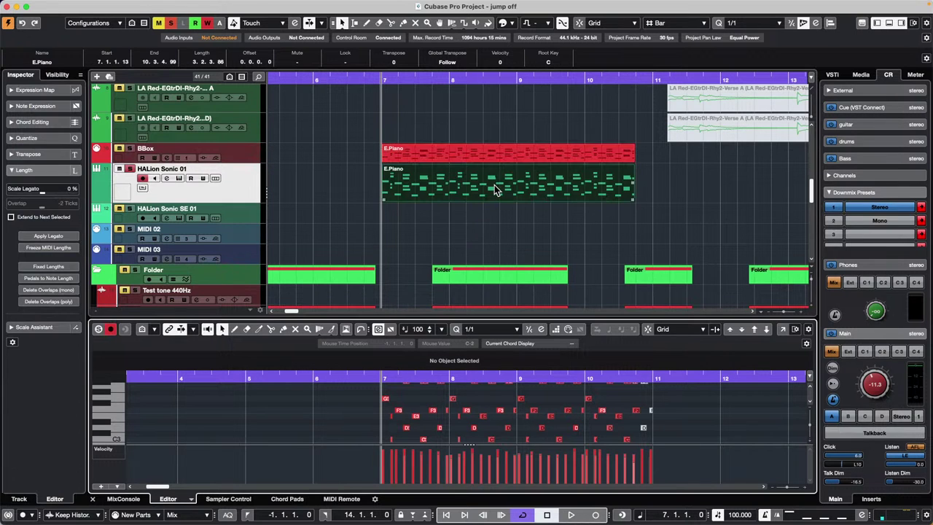
left_click(782, 331)
scroll(507, 198, "up", 2)
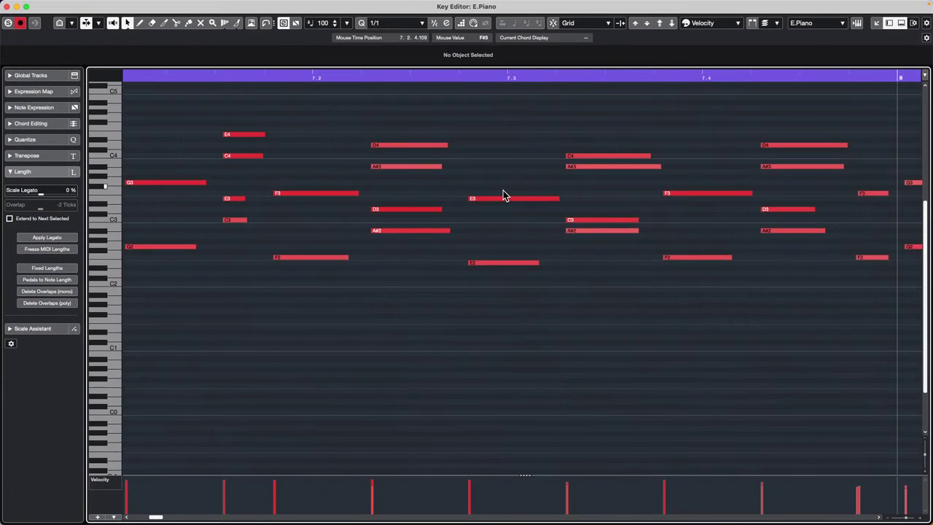
scroll(504, 195, "up", 2)
left_click_drag(396, 75, 392, 59)
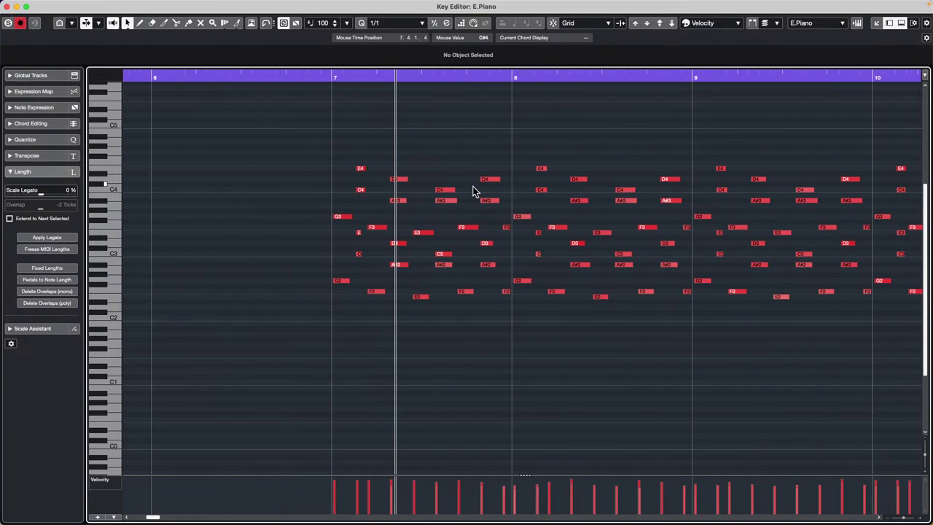
scroll(478, 195, "up", 1)
left_click_drag(413, 168, 509, 321)
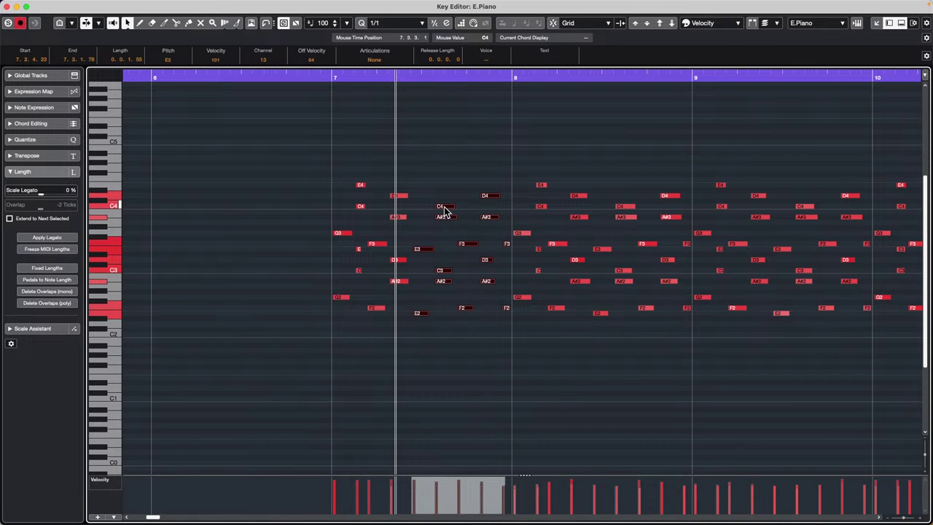
Duplicate the selected bar 7 notes at higher pitches and copy the upper D5, E5 and F#5 notes into bar 8
left_click_drag(444, 210, 515, 151)
left_click(425, 111)
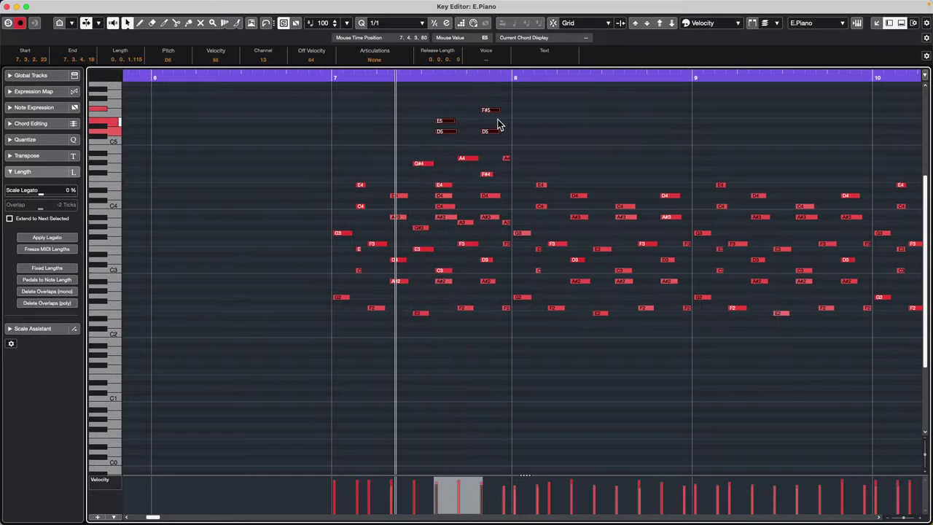
left_click_drag(488, 113, 622, 135)
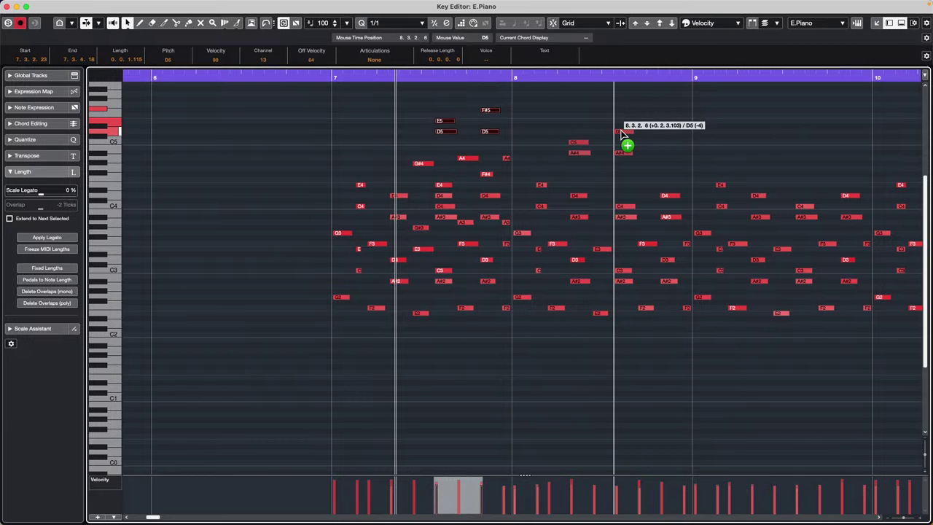
left_click_drag(622, 135, 599, 123)
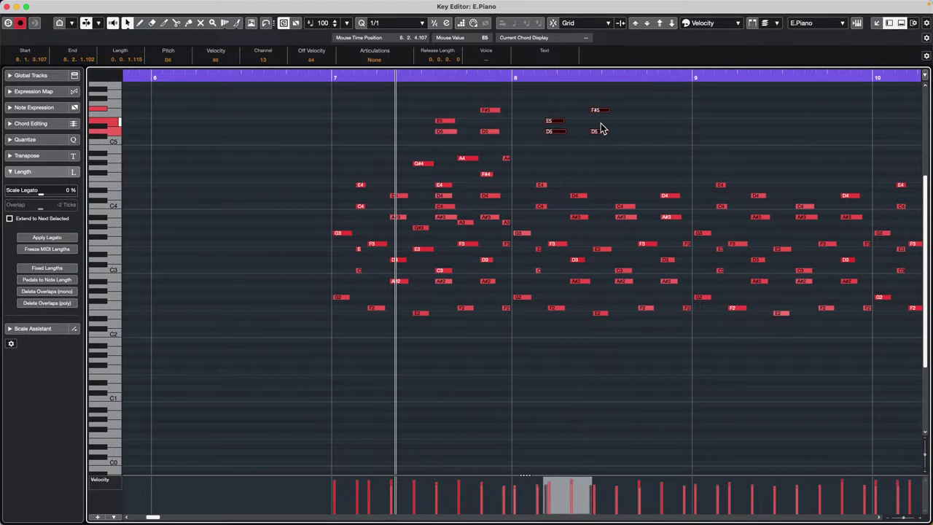
Undo the duplicated notes and close the Key Editor window for the E.Piano part
key("Delete")
key("super+z")
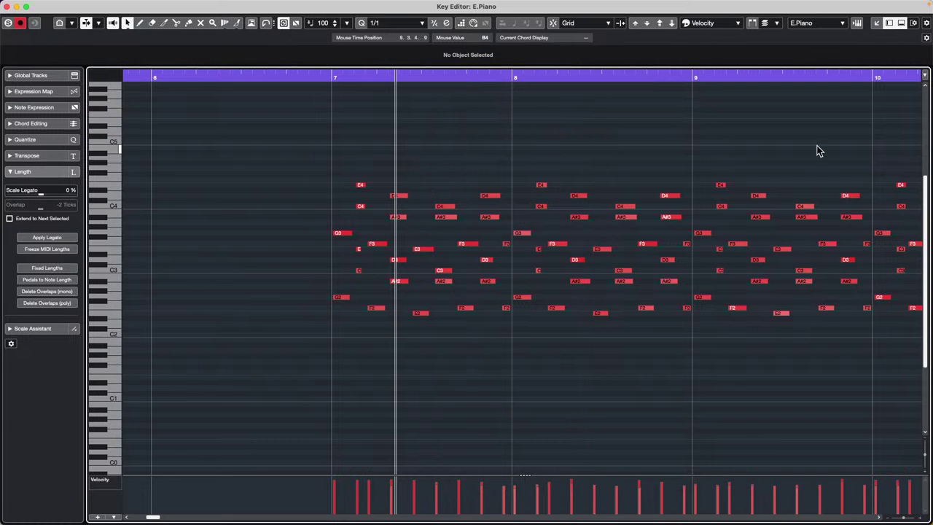
left_click(7, 7)
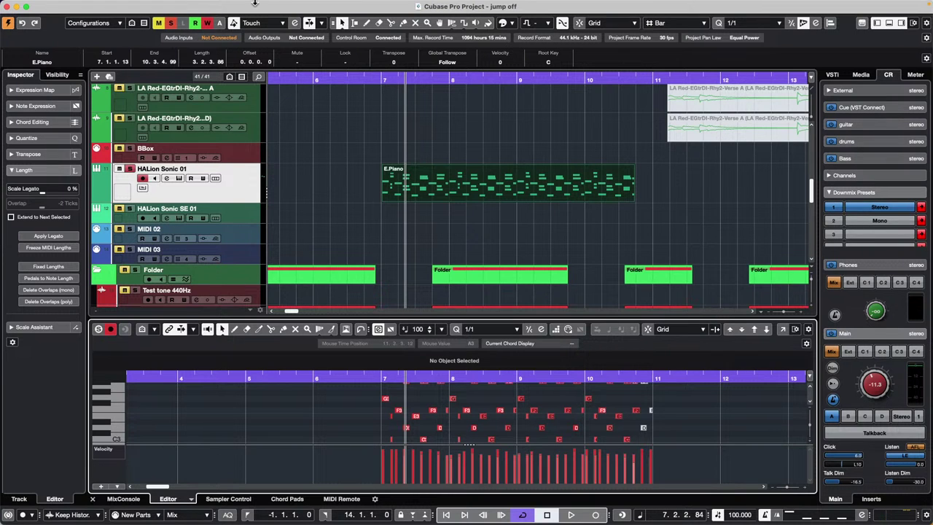
Start importing tracks from another project, using bicycle.cpr in the bicycle folder as the source
left_click(64, 5)
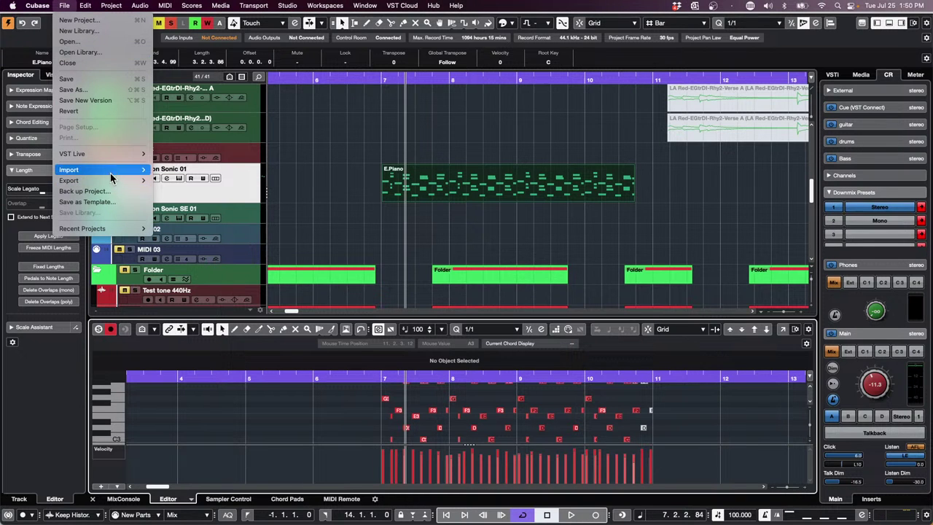
mouse_move(138, 170)
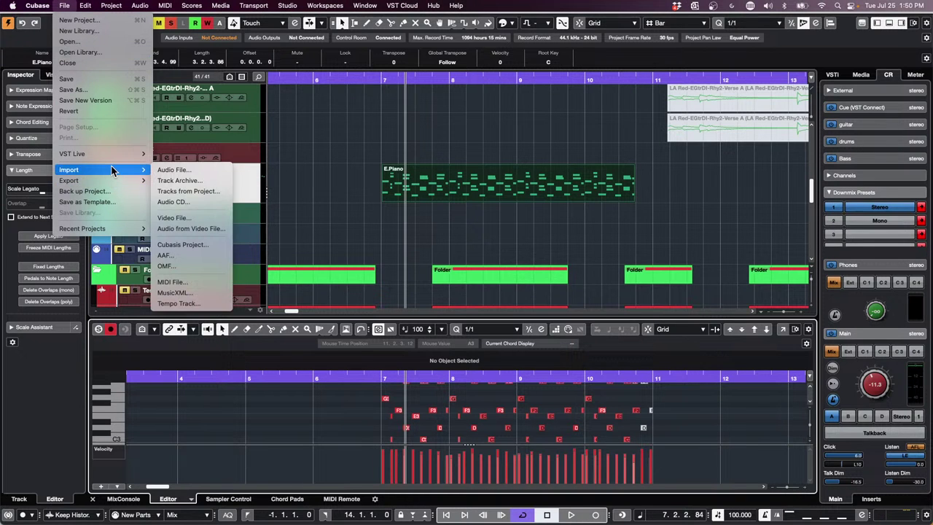
left_click(201, 191)
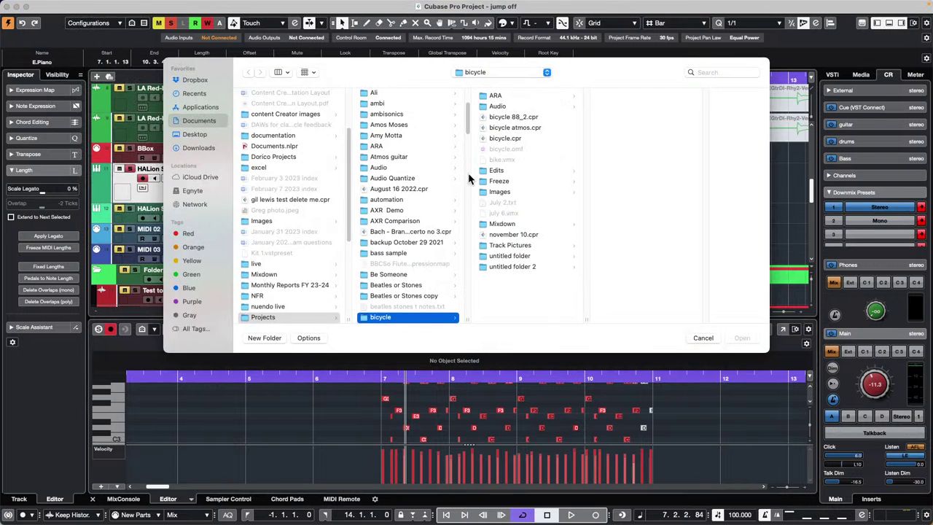
left_click(513, 140)
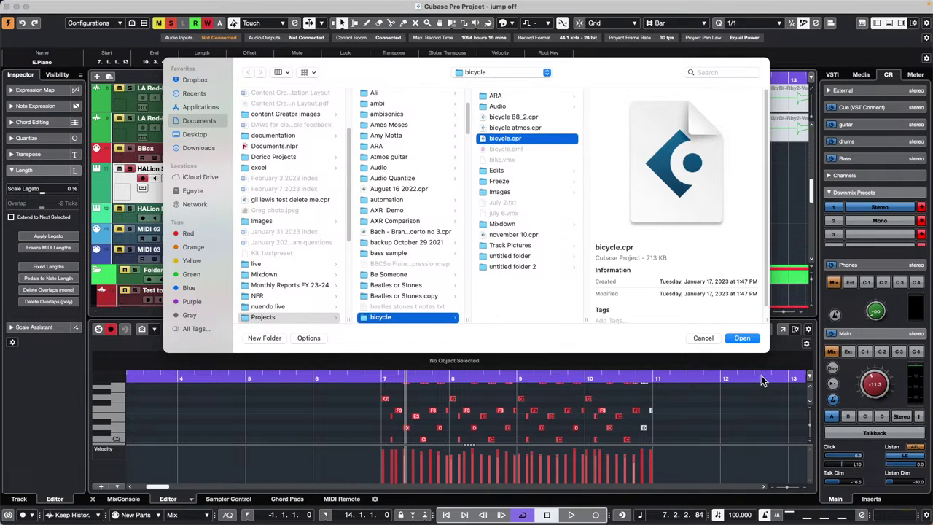
left_click(742, 338)
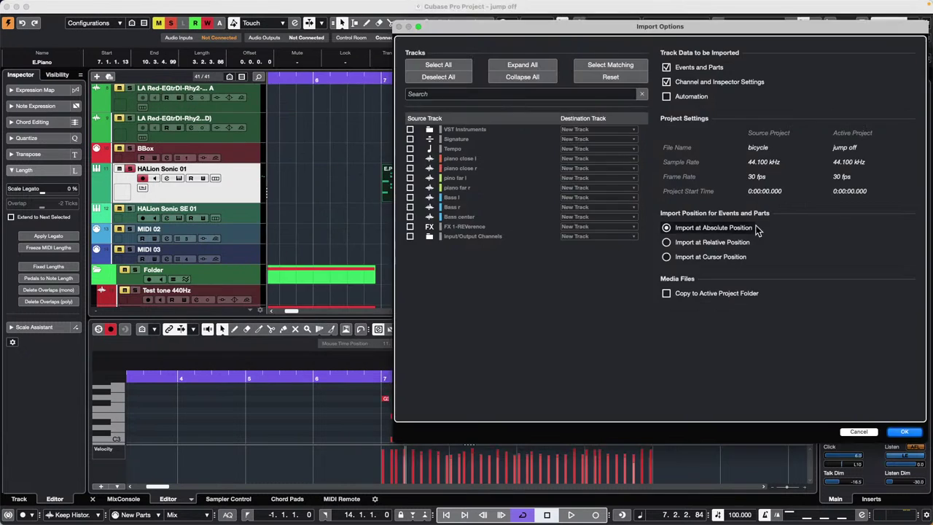
Import all bicycle tracks with automation at their absolute position, dismissing the missing-file and missing-port dialogs
left_click(434, 65)
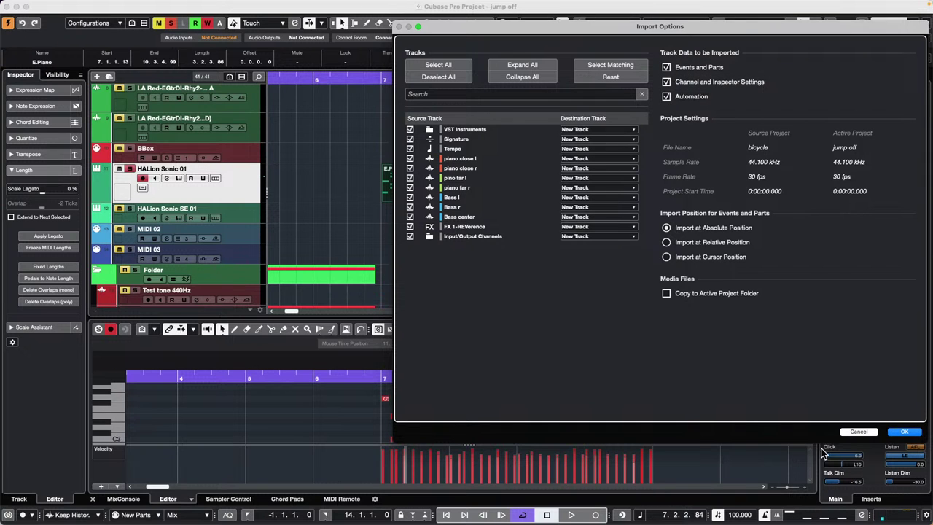
left_click(904, 432)
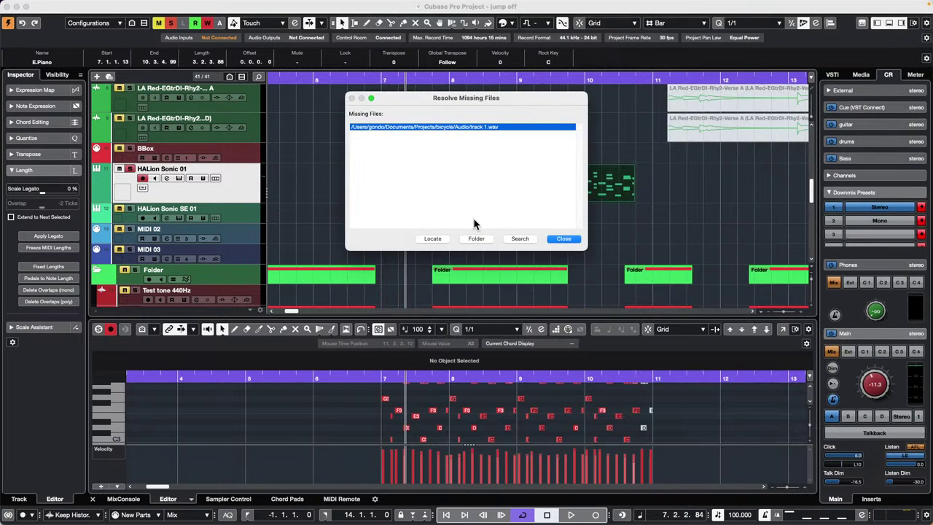
left_click(564, 238)
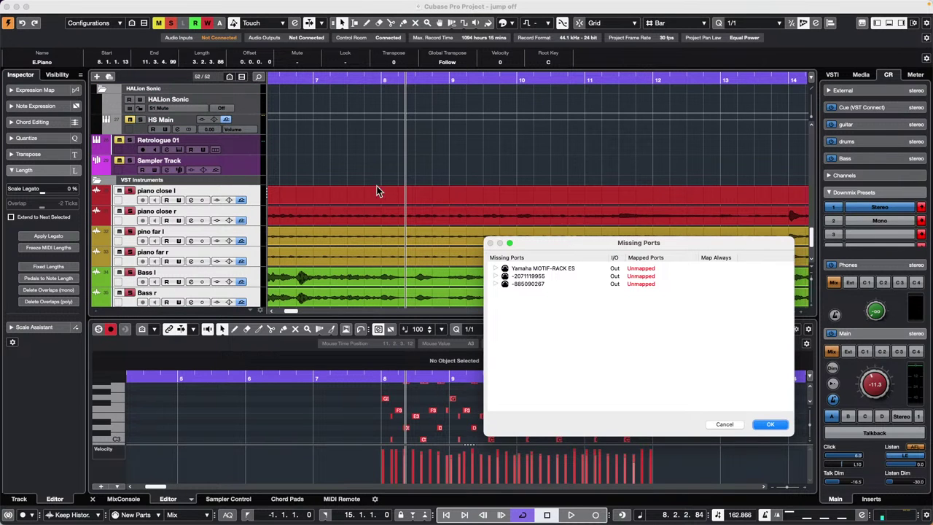
left_click(774, 425)
Look over the imported piano, bass and FX tracks in the track list, and undo the import
scroll(341, 248, "down", 10)
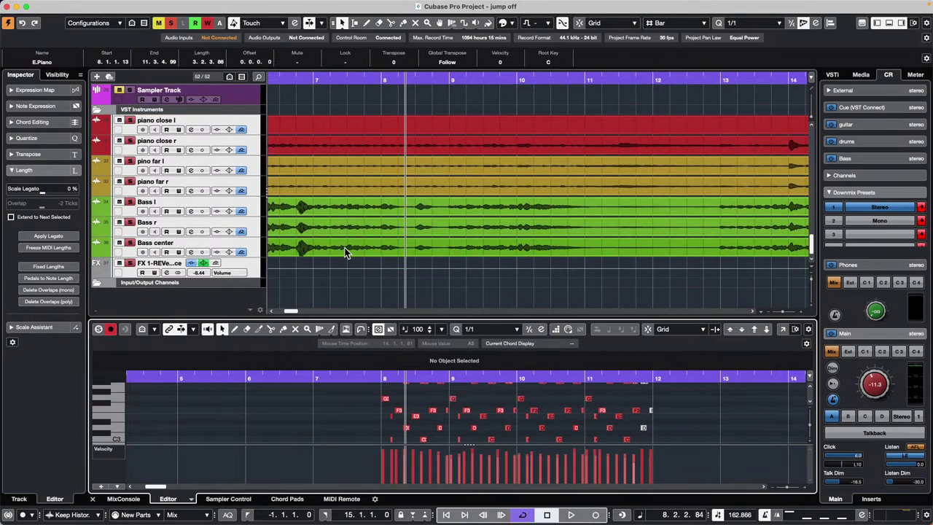
scroll(285, 239, "down", 4)
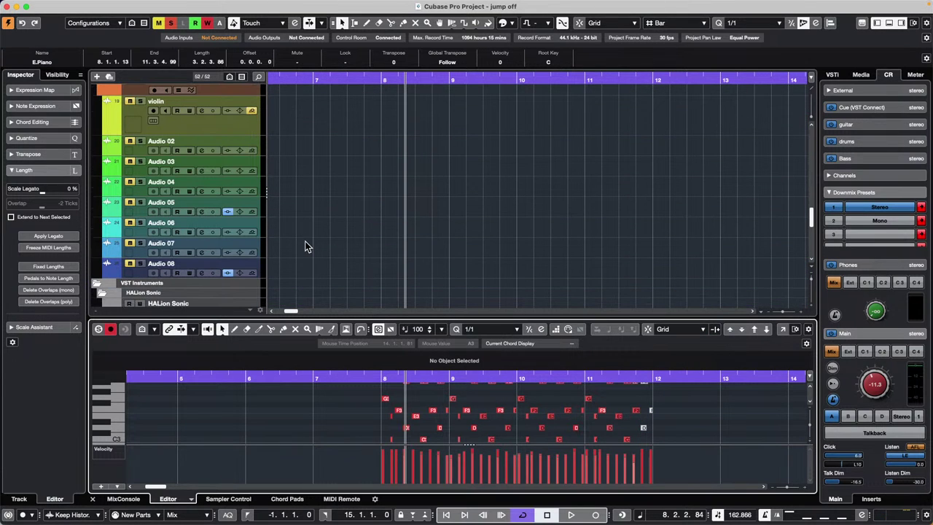
scroll(336, 198, "down", 3)
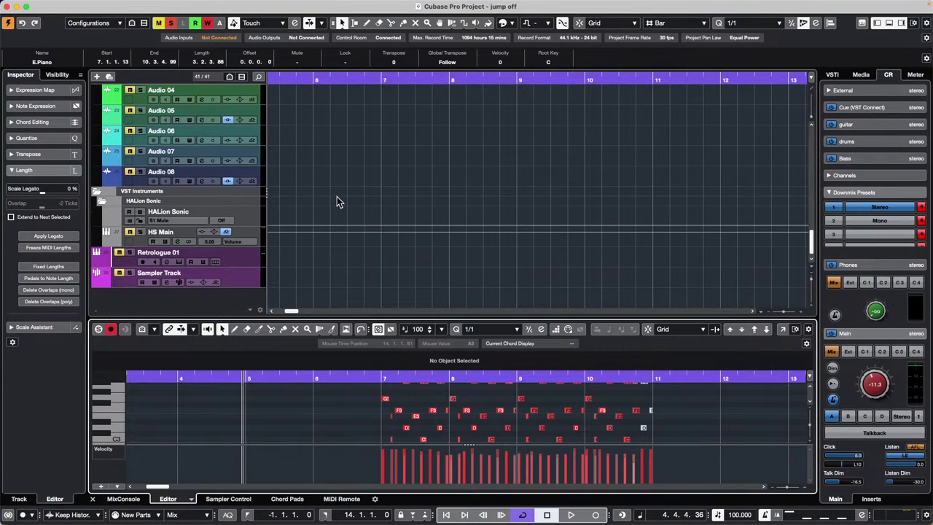
scroll(337, 196, "up", 10)
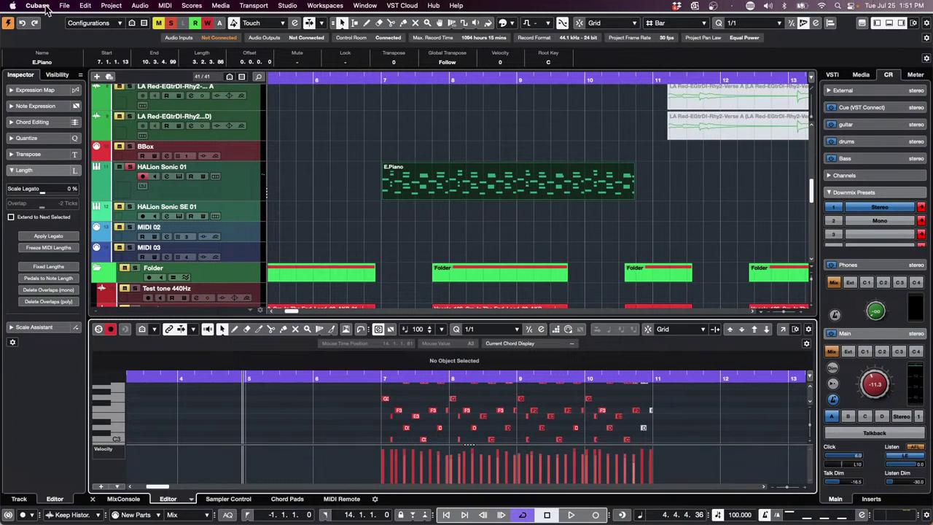
Reopen the track import options with bicycle.cpr as the source project
left_click(65, 5)
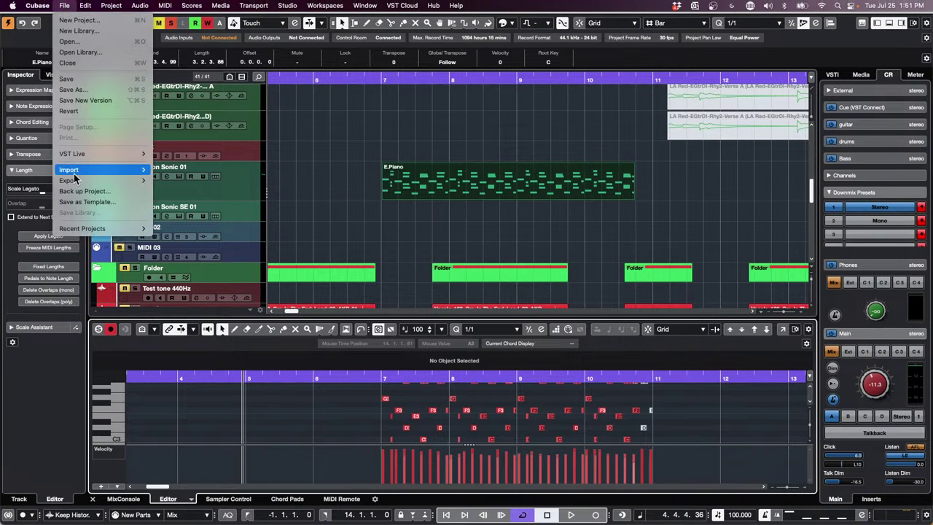
mouse_move(95, 173)
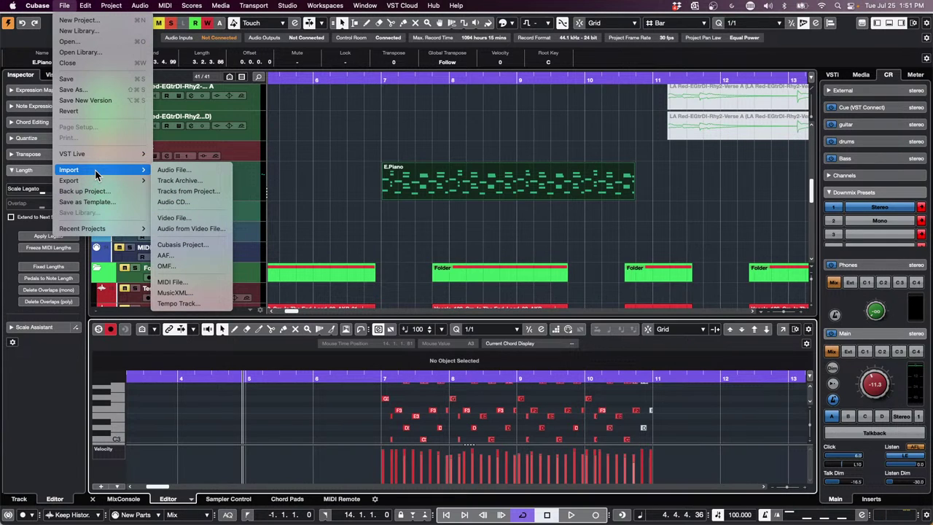
left_click(186, 191)
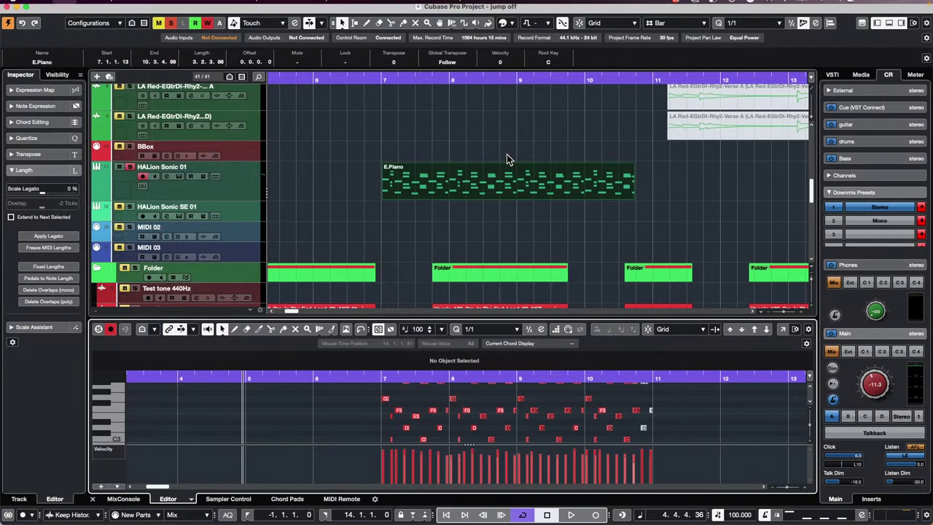
left_click(261, 138)
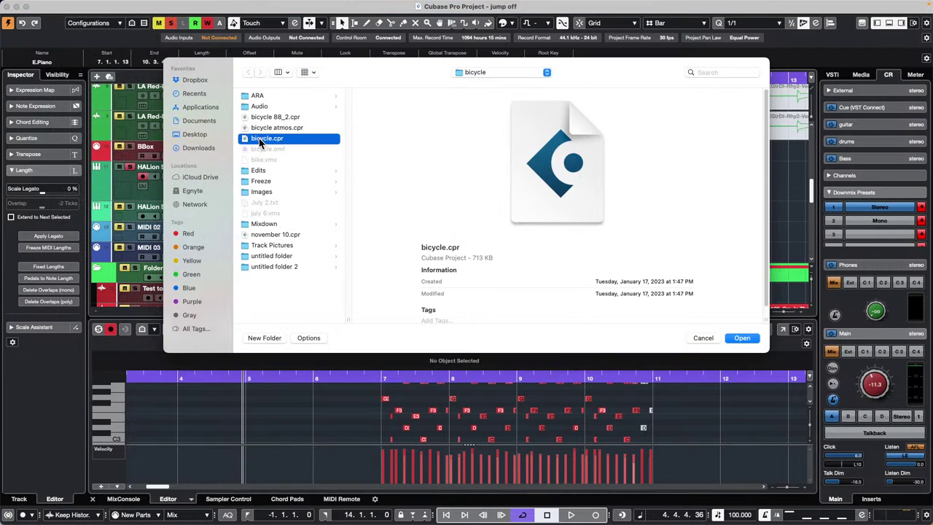
left_click(745, 340)
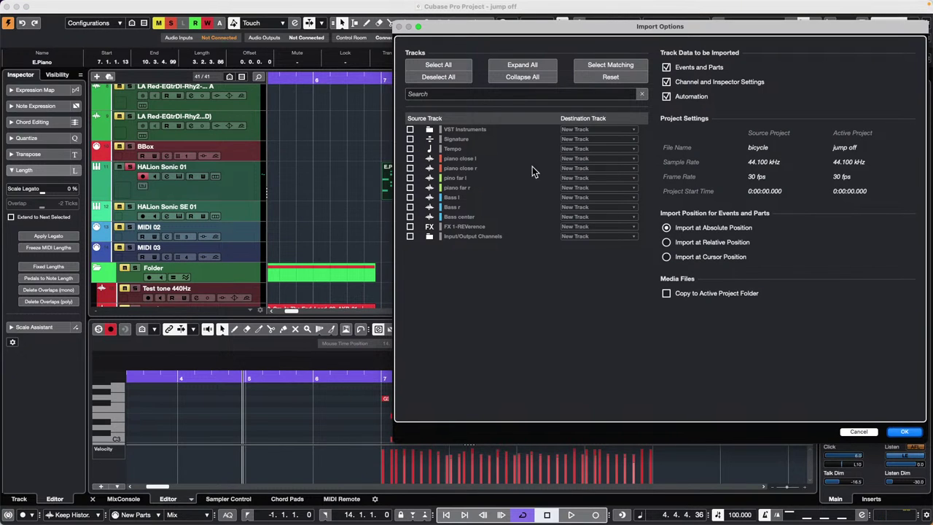
Mark FX 1-REVerence, Bass center and Bass r for import, clear those marks and close the import options
left_click(411, 227)
left_click(410, 216)
left_click(410, 207)
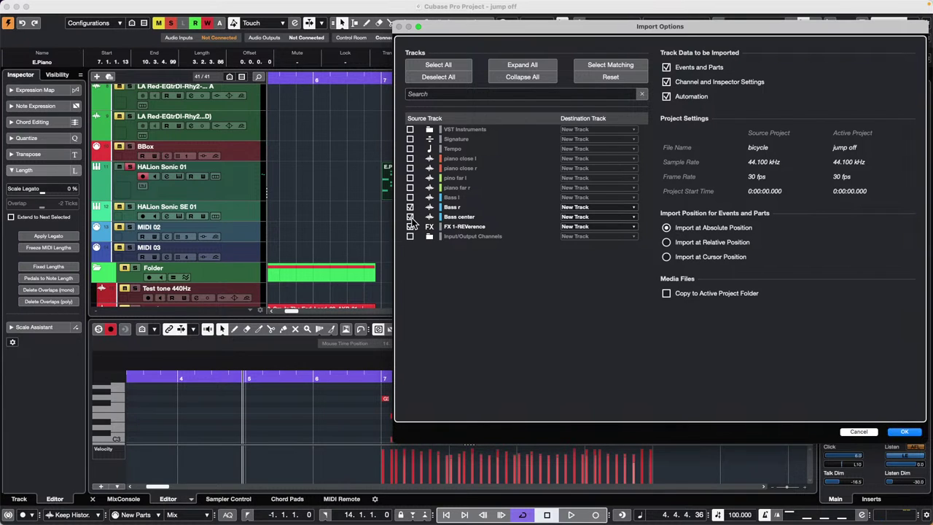
left_click(411, 207)
left_click(410, 217)
left_click(411, 227)
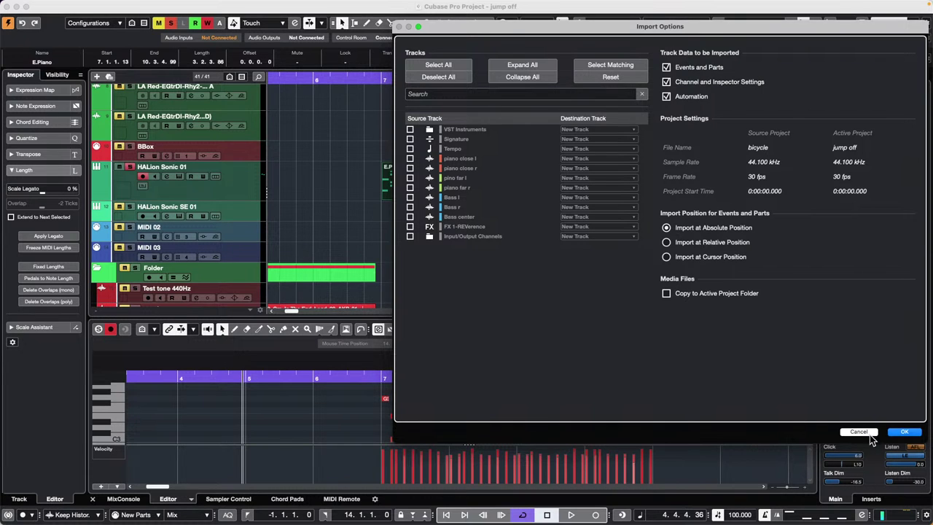
left_click(902, 431)
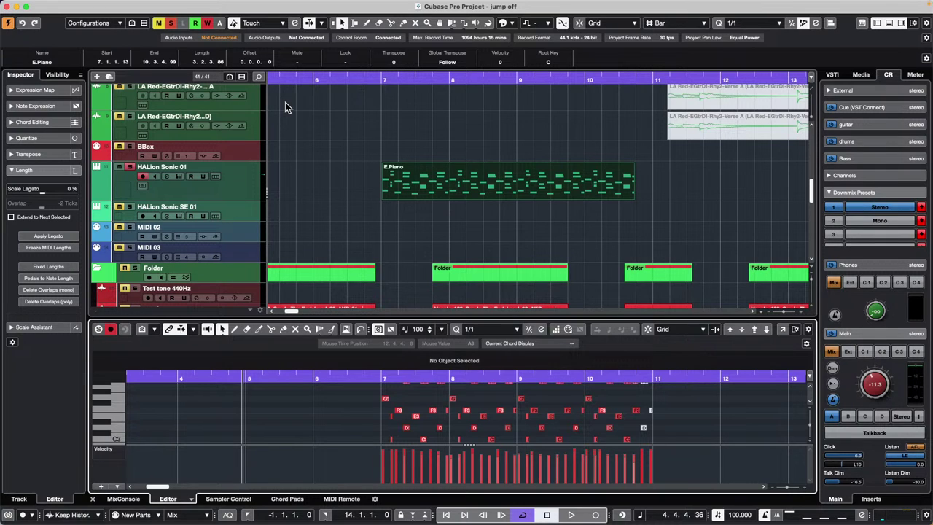
Begin opening another project and switch the file browser to the Projects folder
mouse_move(3, 6)
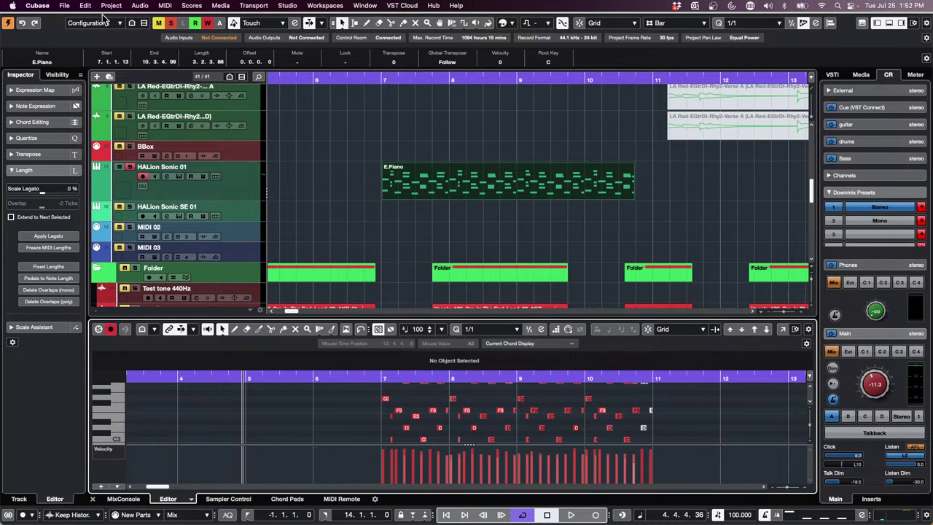
left_click(65, 6)
mouse_move(109, 229)
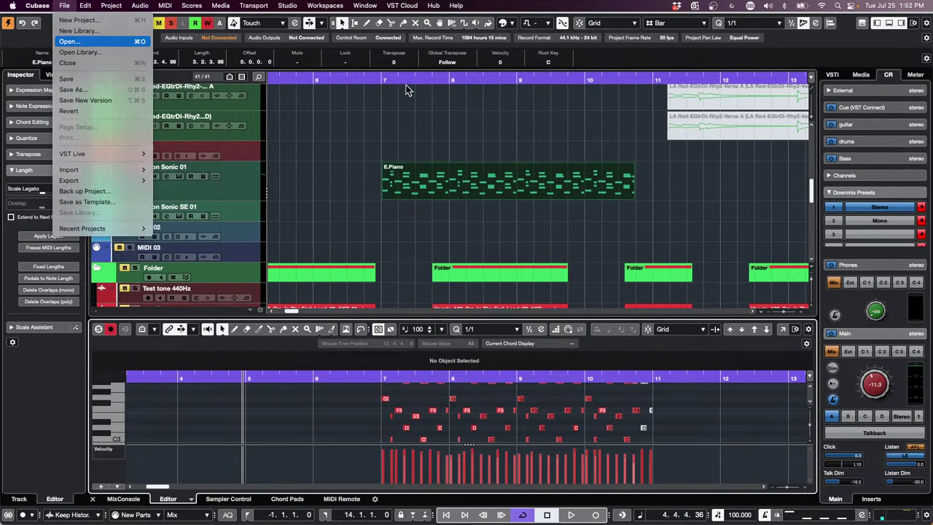
left_click(127, 43)
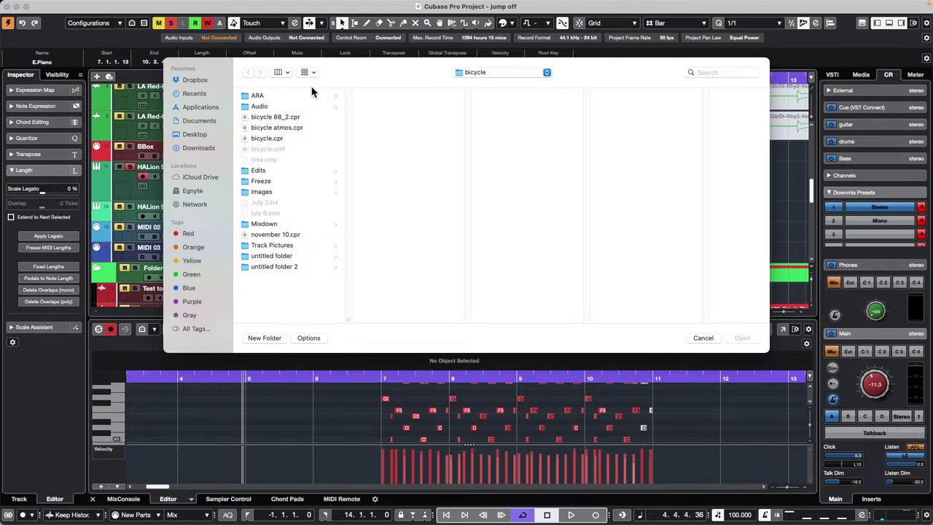
left_click(490, 73)
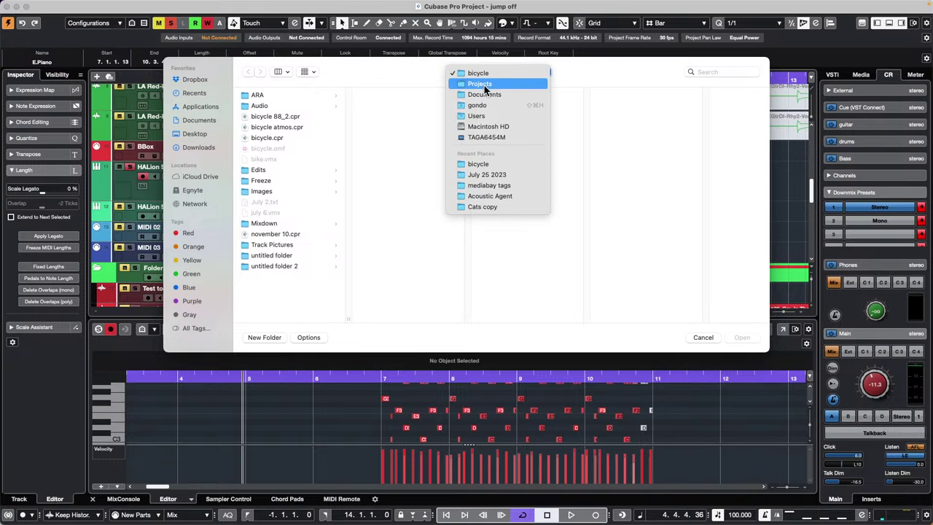
left_click(486, 85)
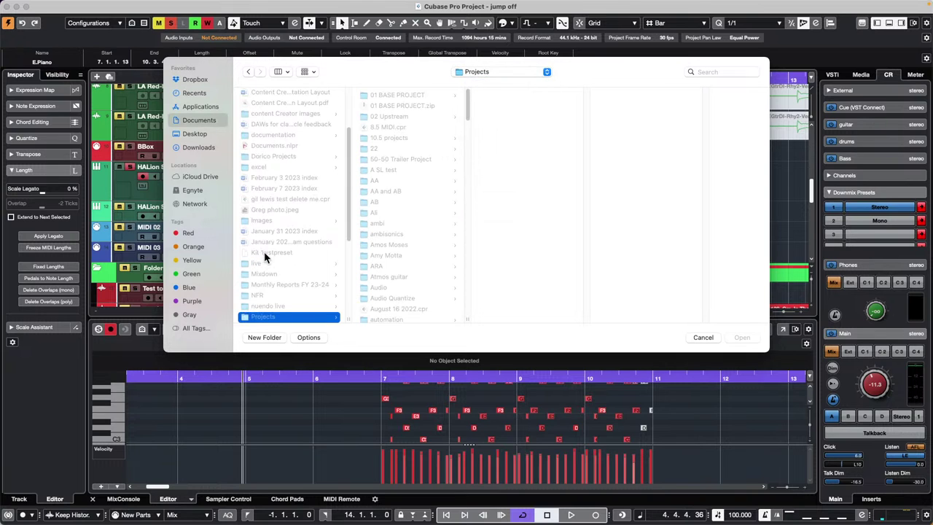
Find the hit the road folder inside Projects and open Hit the Road go.cpr from it
scroll(291, 258, "down", 3)
scroll(290, 259, "down", 2)
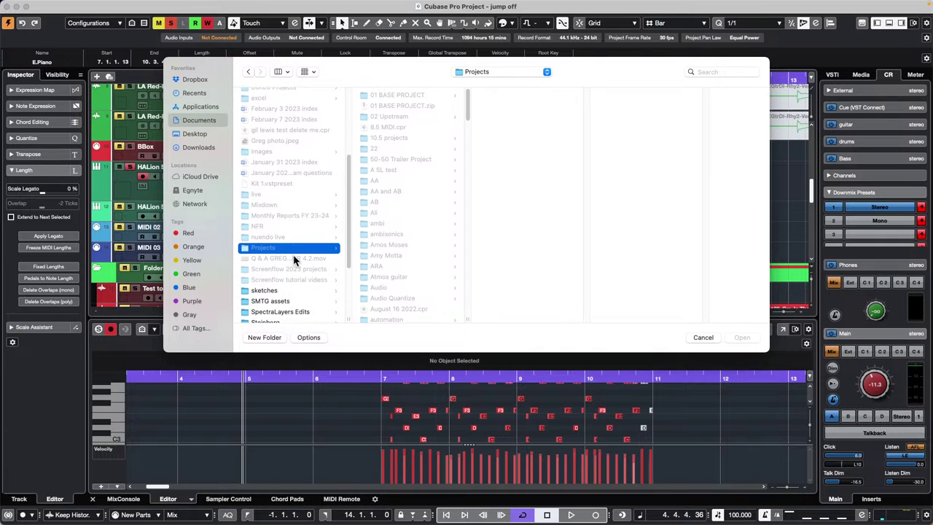
scroll(294, 261, "down", 1)
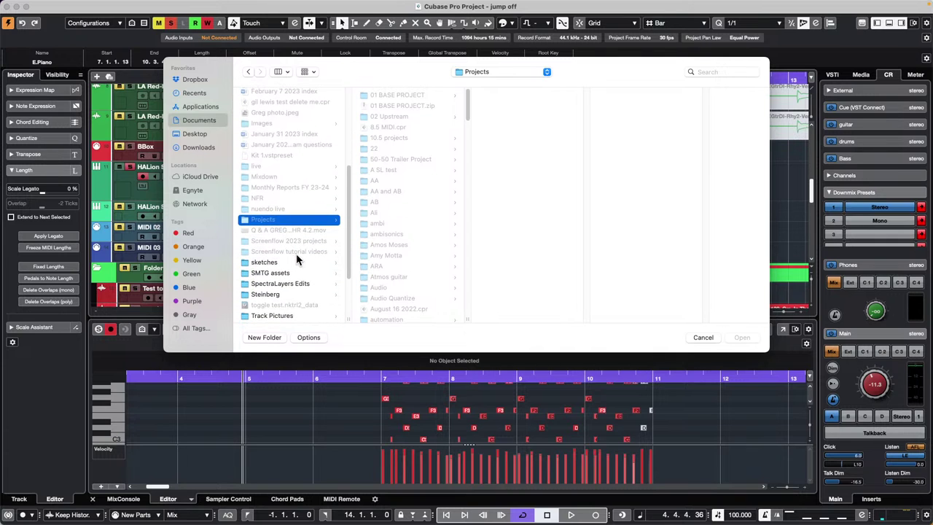
scroll(298, 259, "down", 2)
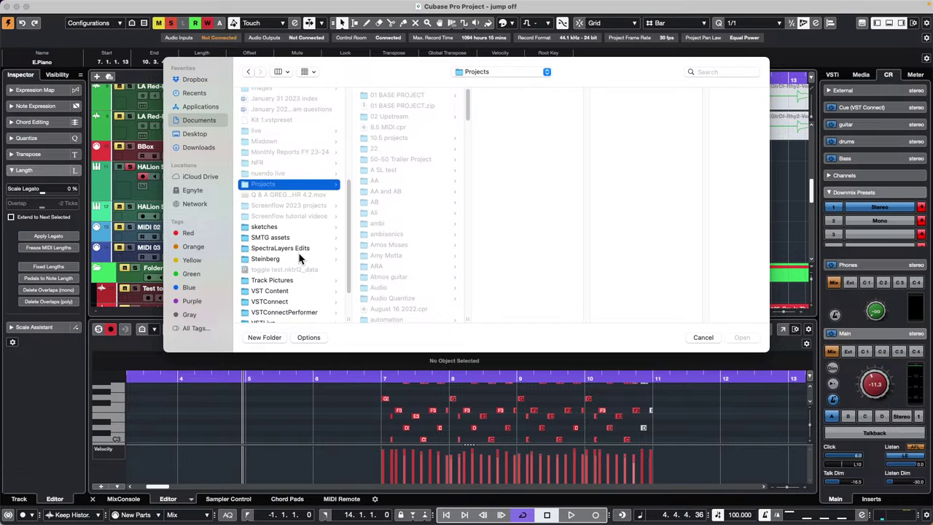
scroll(301, 258, "down", 1)
scroll(300, 258, "down", 3)
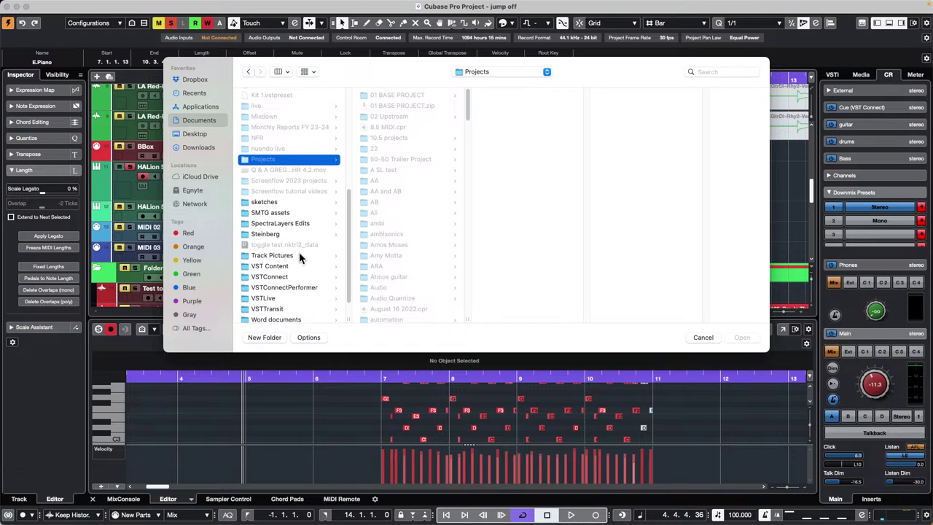
scroll(299, 258, "up", 2)
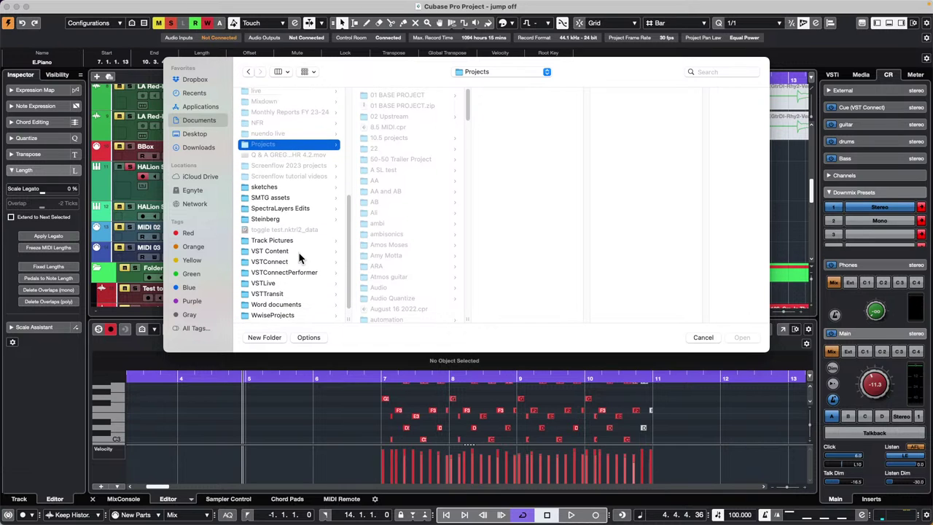
scroll(296, 263, "up", 4)
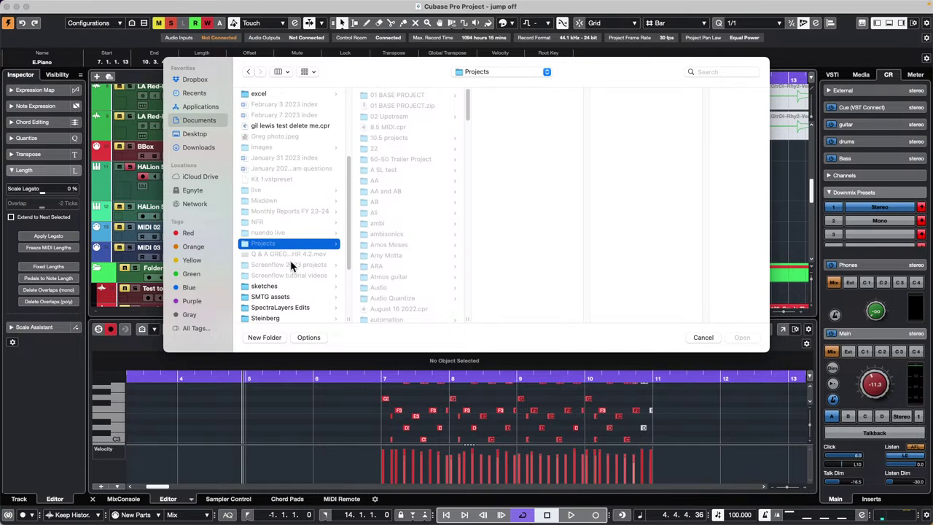
scroll(429, 256, "down", 5)
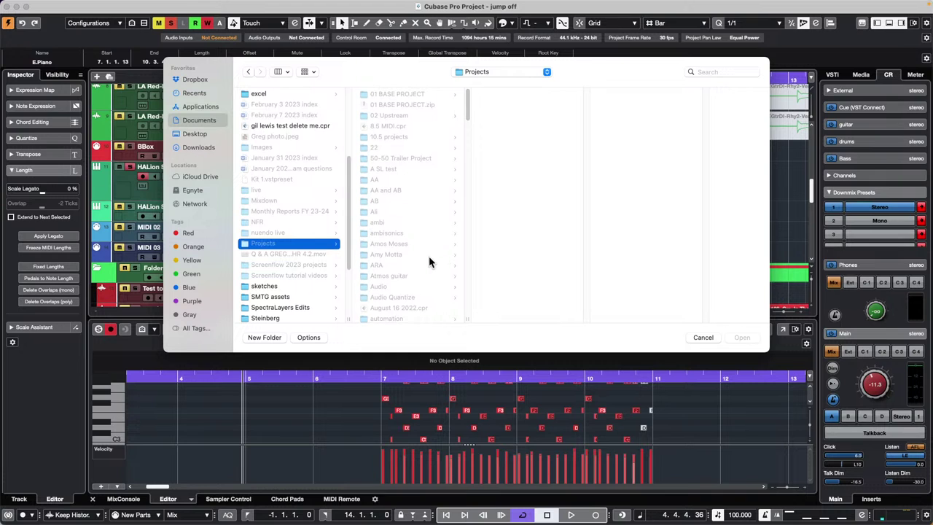
scroll(434, 261, "down", 10)
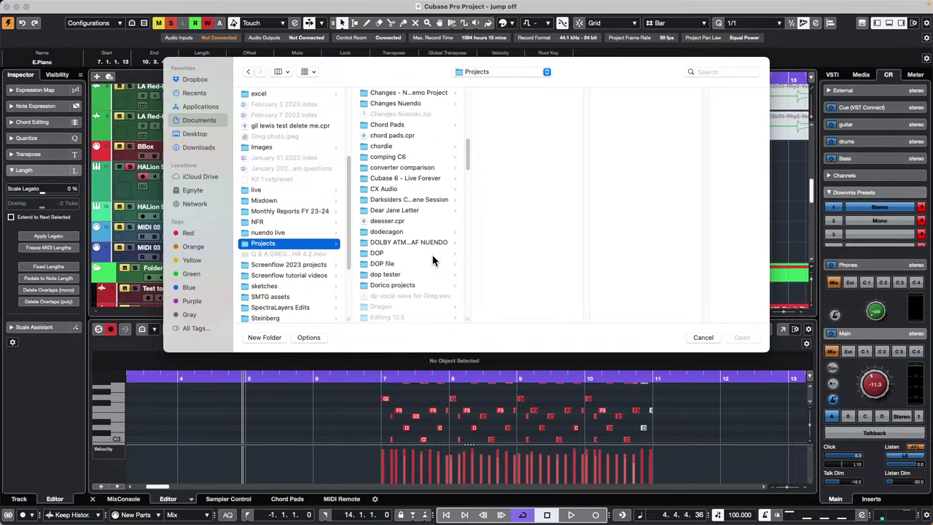
scroll(430, 258, "down", 4)
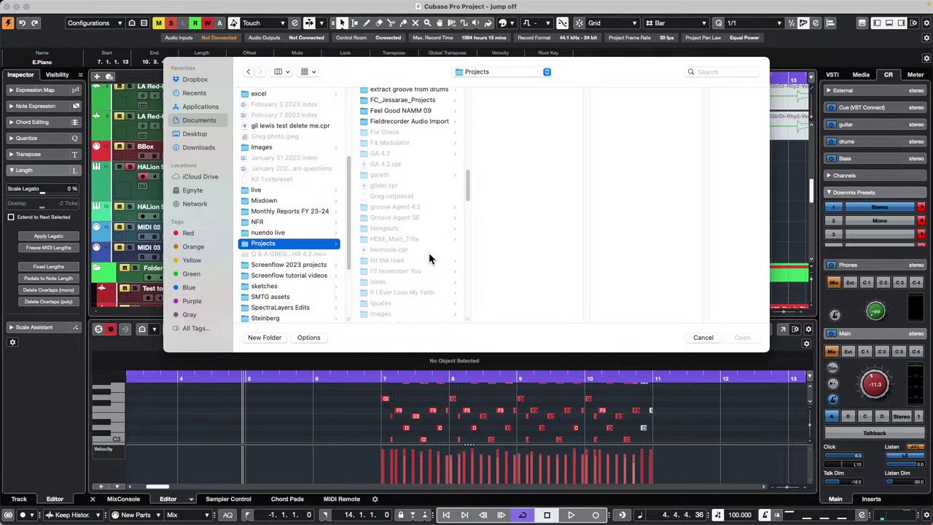
left_click(403, 261)
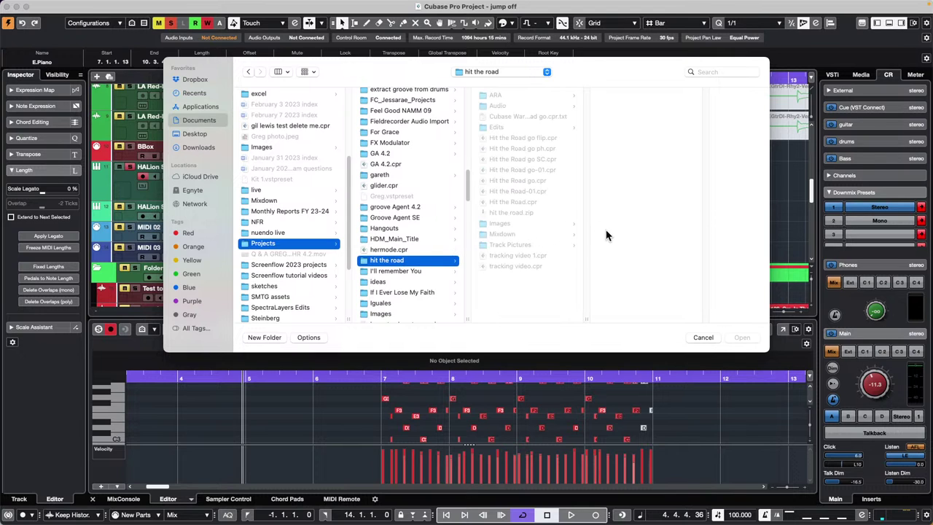
double_click(507, 183)
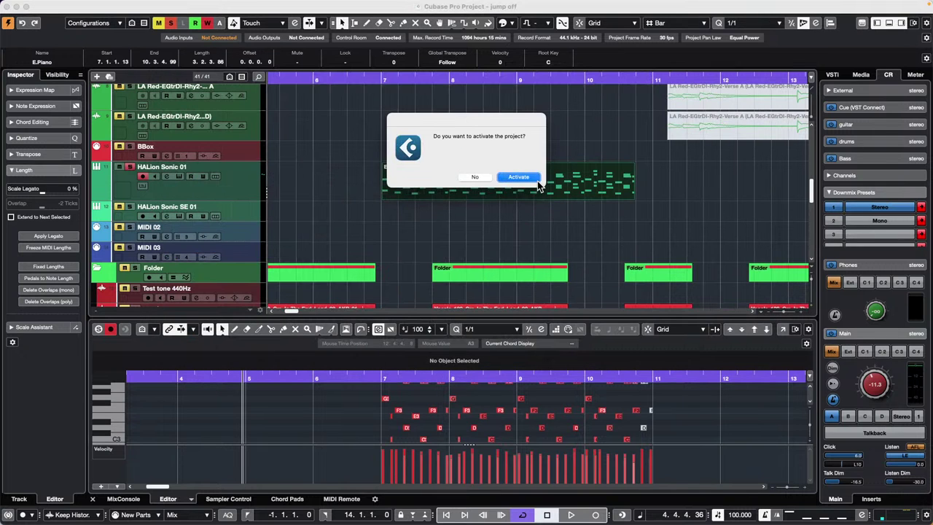
Activate the opened project, dismiss the plug-in and missing file warnings, and accept the missing ports unmapped
left_click(518, 178)
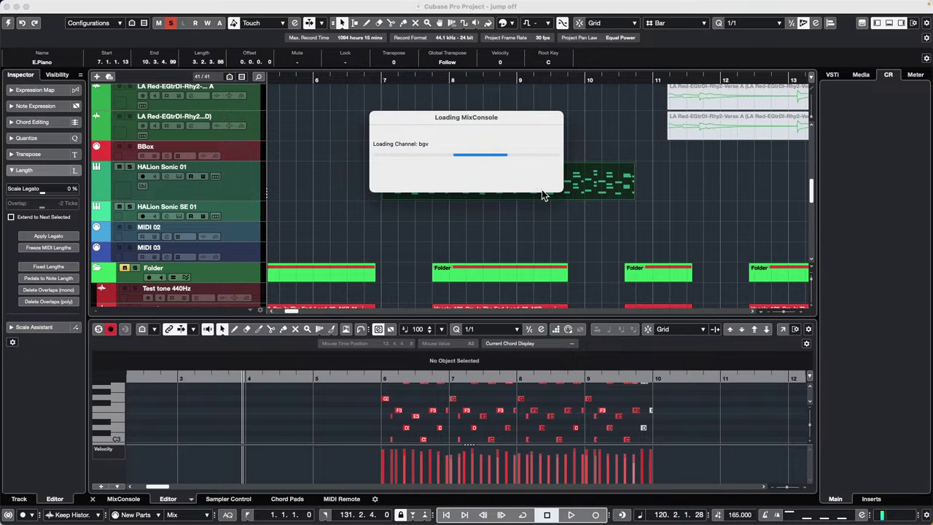
left_click(613, 225)
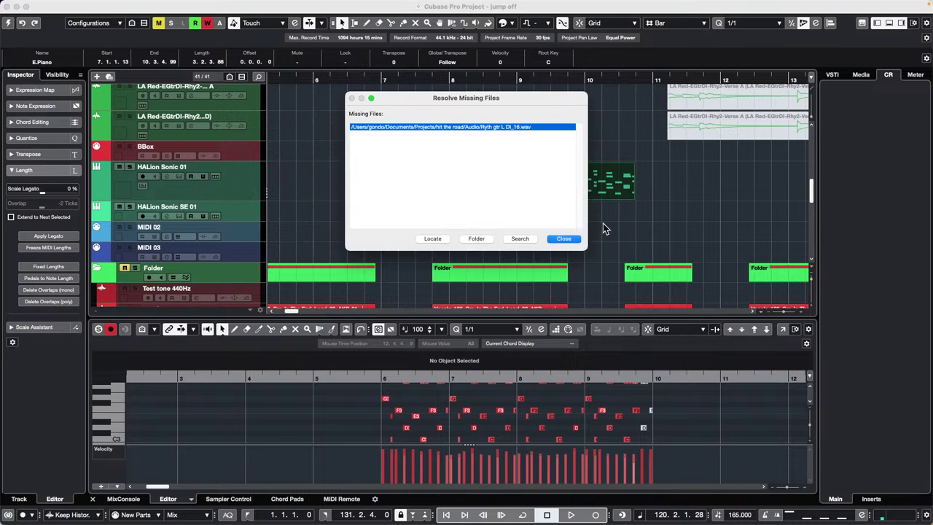
left_click(560, 239)
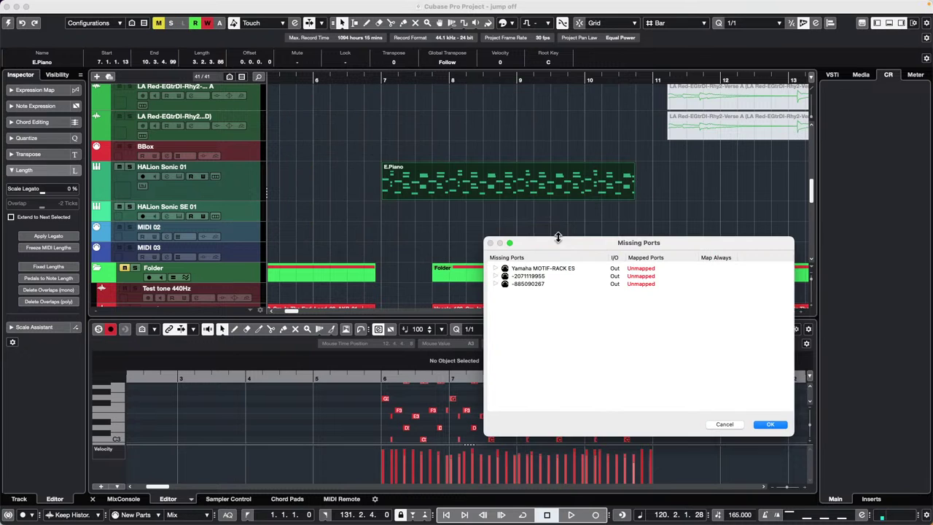
left_click(769, 425)
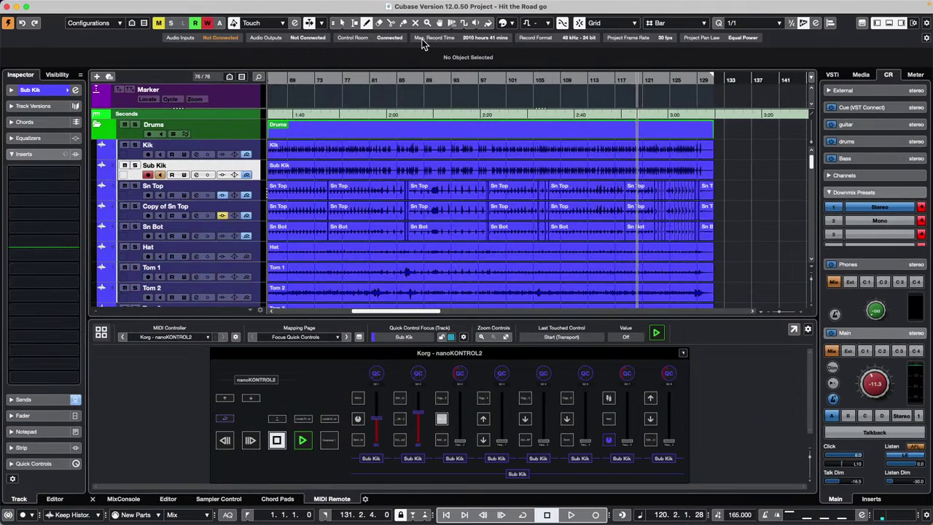
Play the project from bar 17 and look over the rhythm guitar and vocal tracks
left_click_drag(379, 77, 294, 69)
scroll(466, 129, "down", 8)
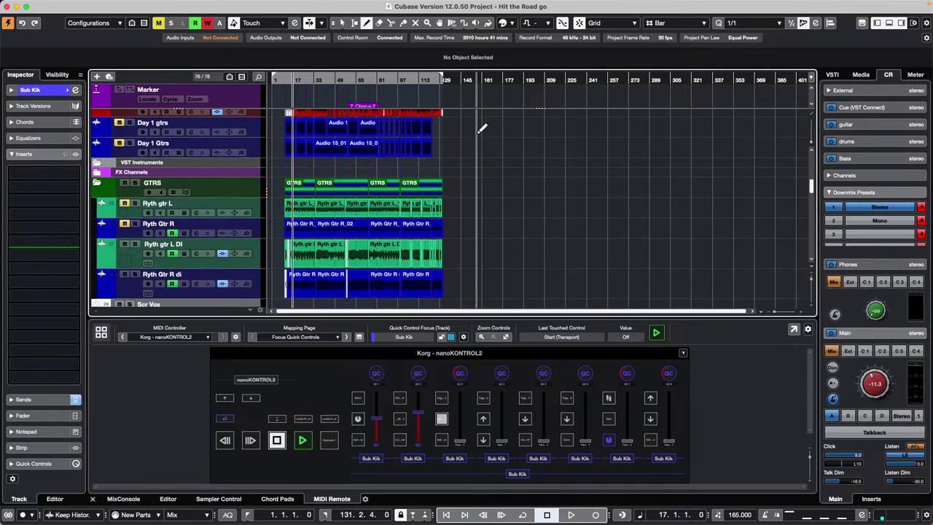
scroll(479, 130, "down", 2)
key("space")
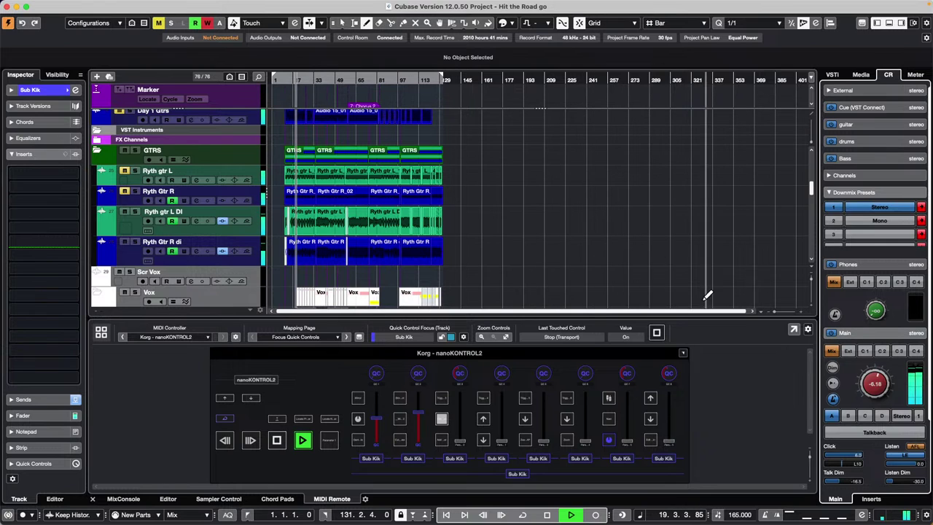
scroll(860, 387, "up", 3)
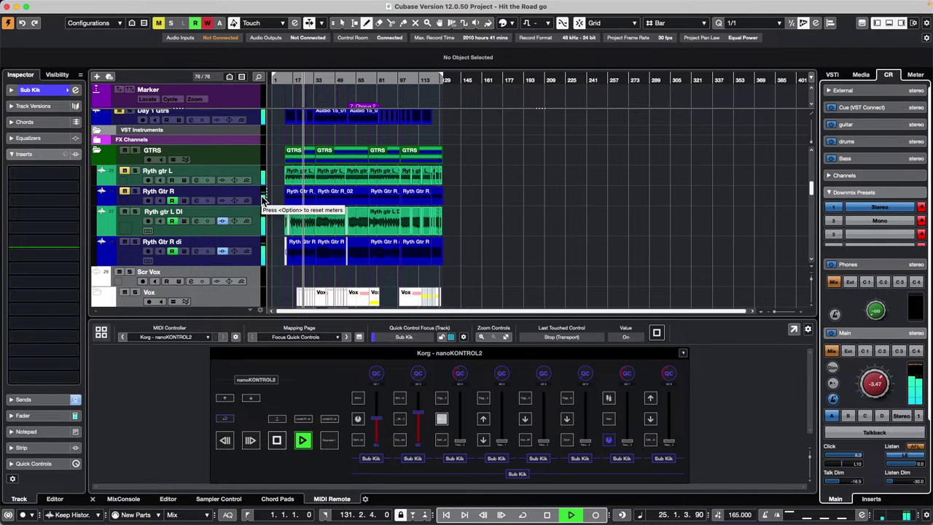
scroll(554, 219, "down", 2)
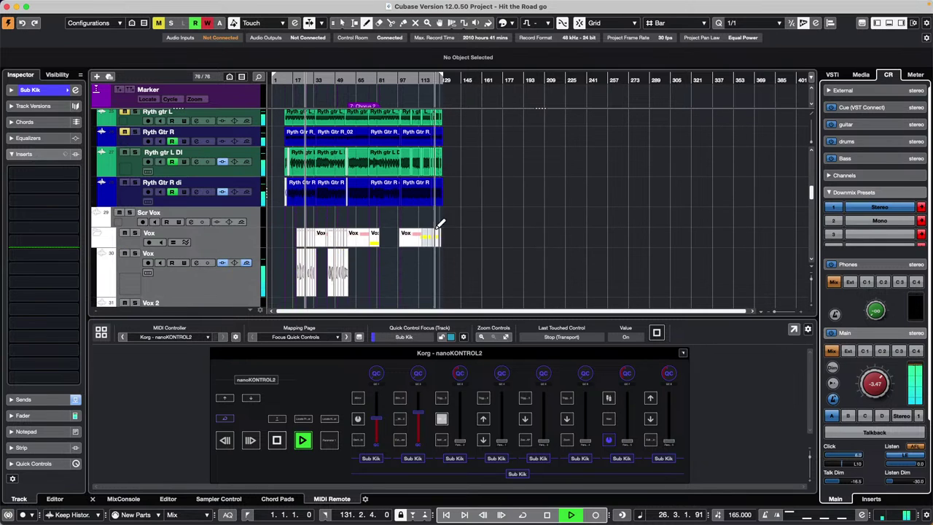
Open the VST Amp Rack inserts of the Ryth gtr L DI and Ryth Gtr R di tracks to inspect their settings
left_click(134, 165)
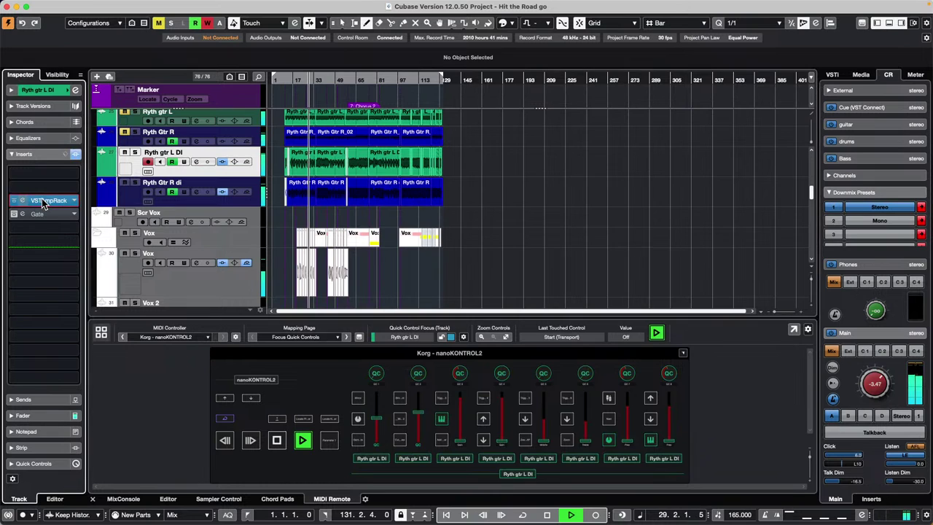
left_click(45, 201)
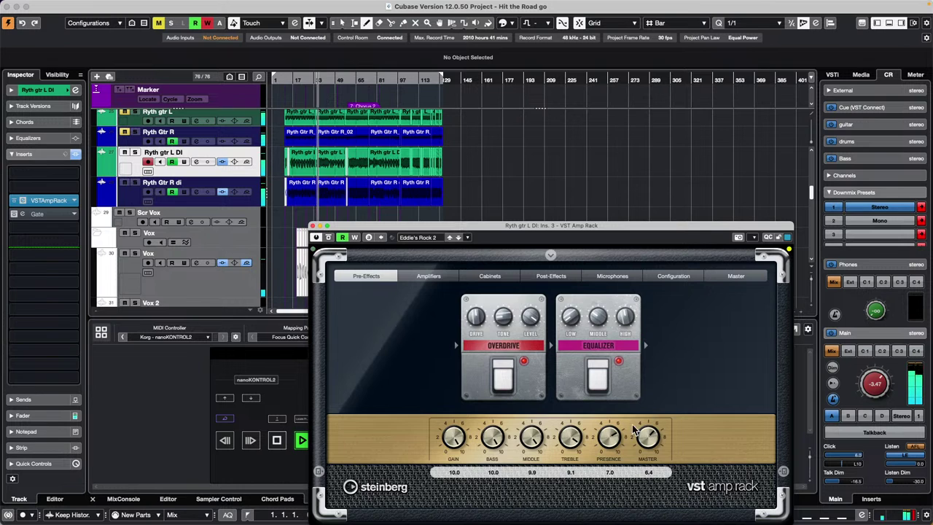
left_click(131, 202)
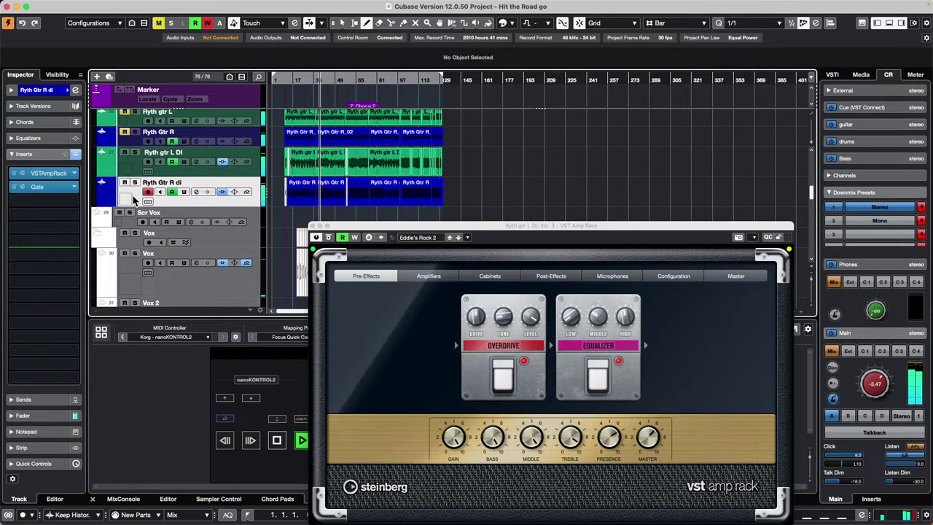
left_click(48, 173)
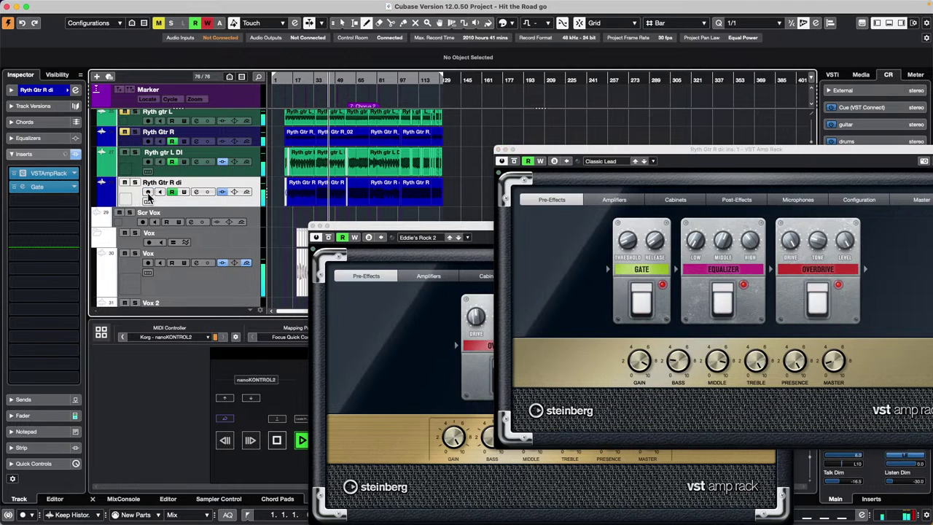
Solo Ryth gtr L DI and Ryth Gtr R di in turn, switch off the latter's Gate pedal, and stop playback
left_click(135, 172)
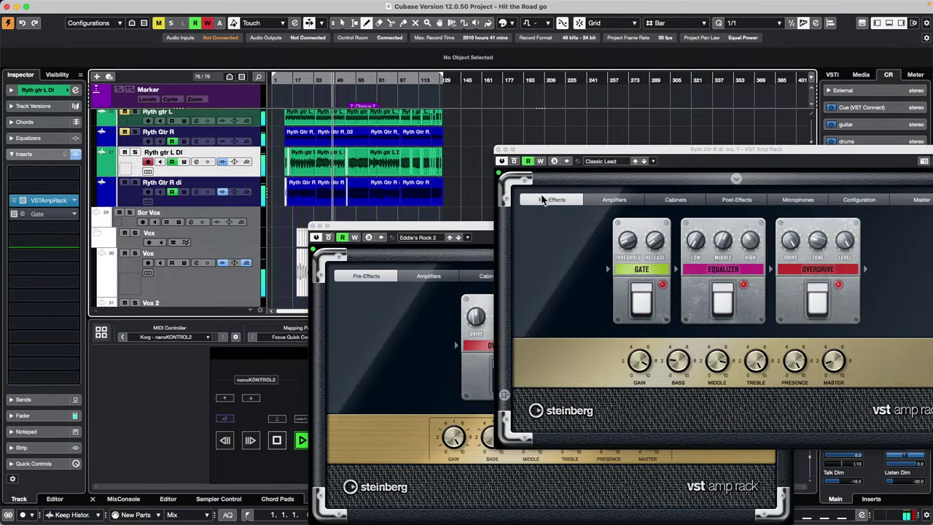
left_click(135, 152)
left_click(136, 186)
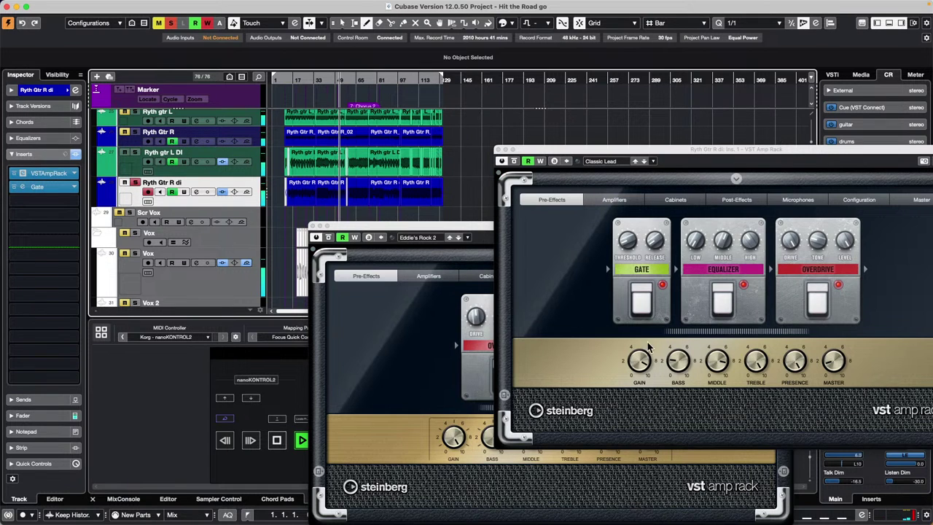
left_click(637, 309)
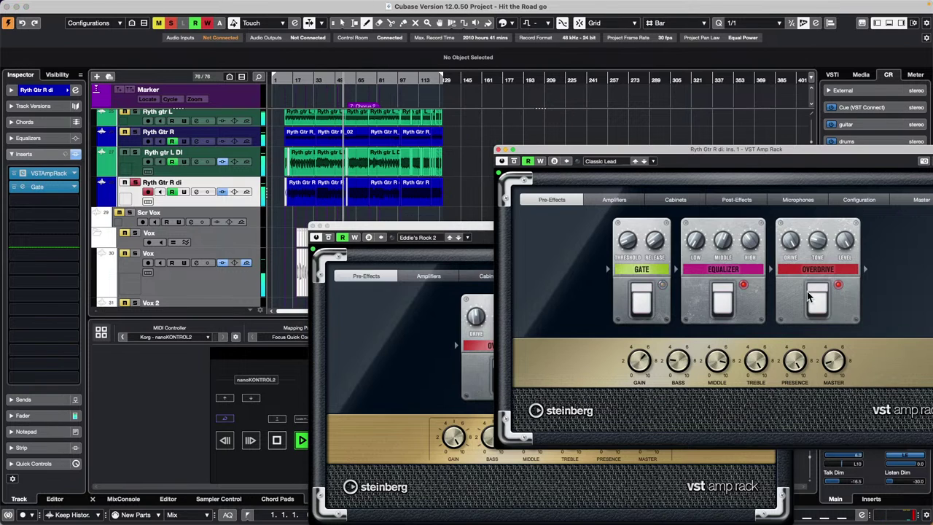
key("space")
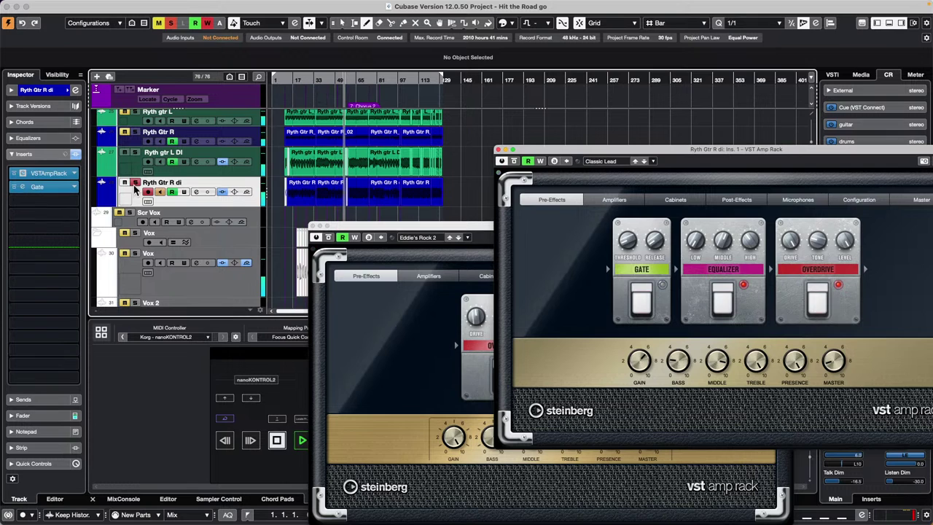
Replay from an earlier position with Ryth gtr L DI soloed, and move the solo to Ryth Gtr R di
left_click(310, 86)
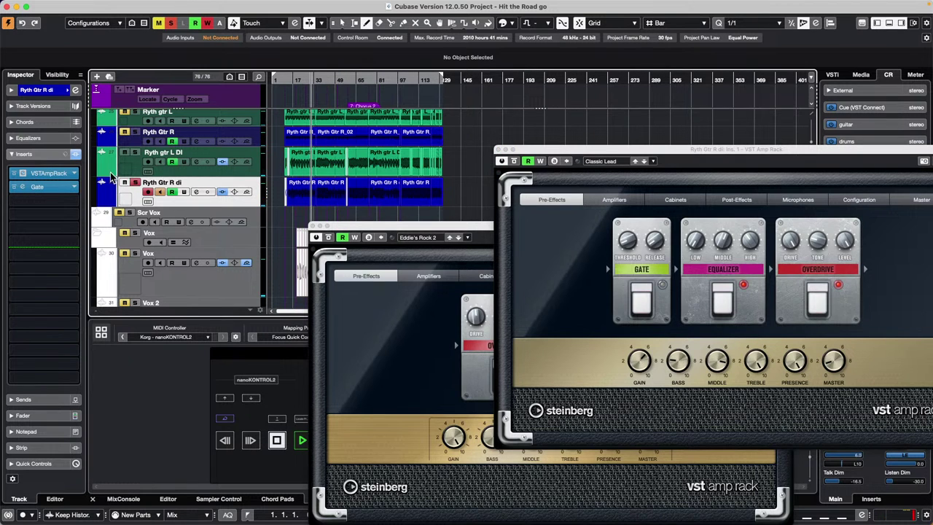
left_click(127, 172)
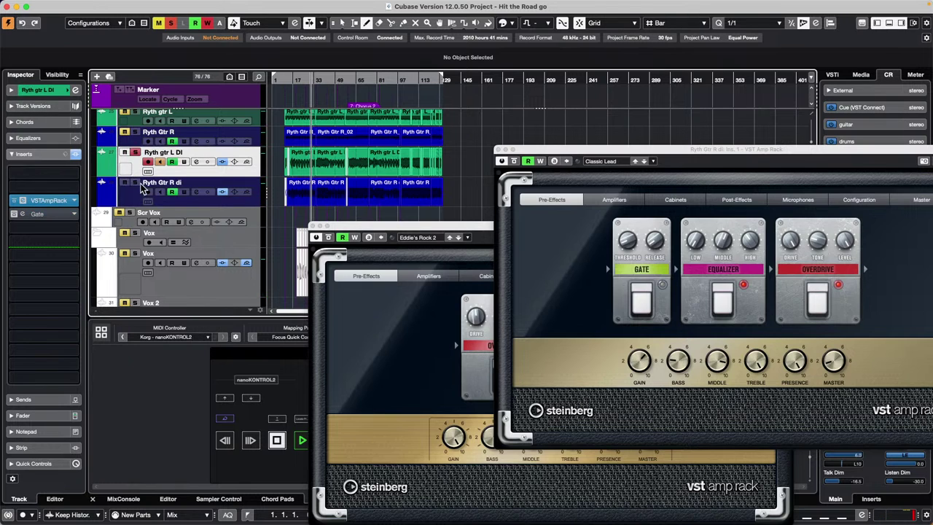
left_click(160, 163)
key("space")
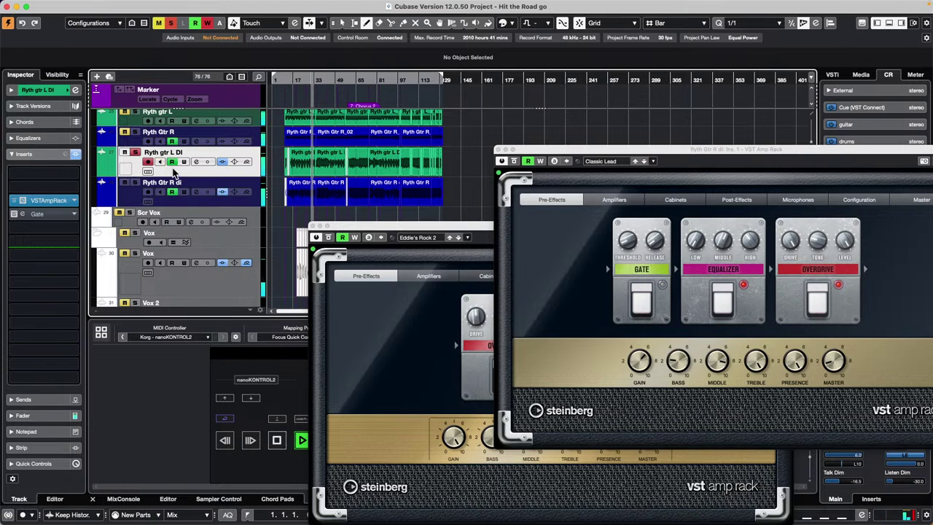
left_click(136, 200)
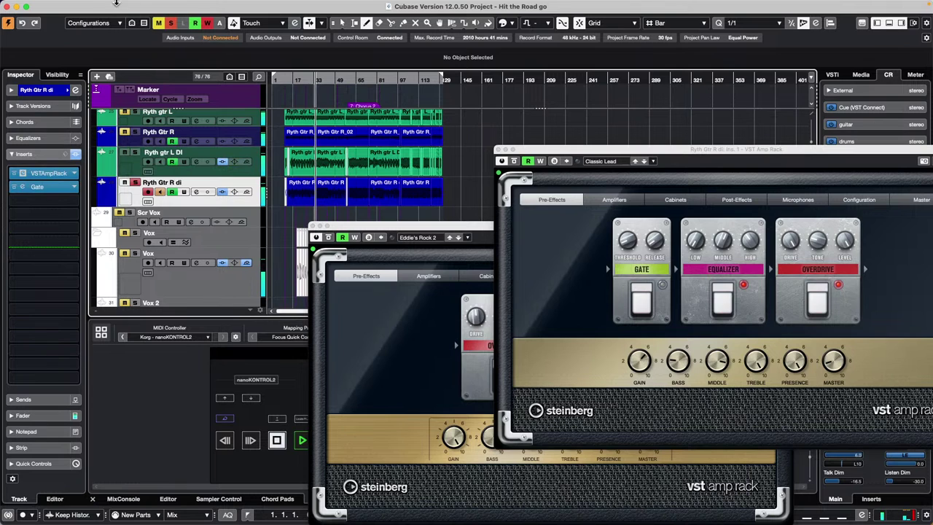
Revert the project to its last saved version, dismissing the file warnings and accepting the missing ports unmapped
left_click(65, 5)
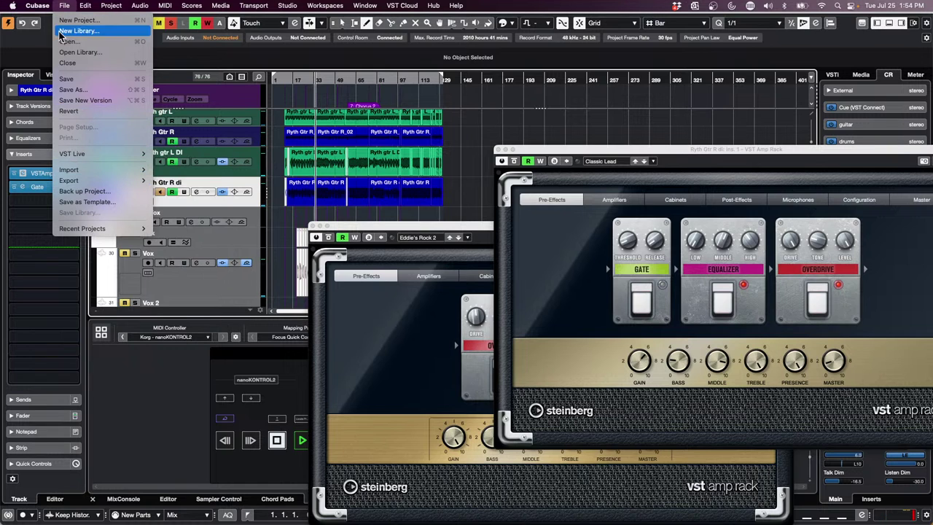
left_click(82, 112)
left_click(532, 179)
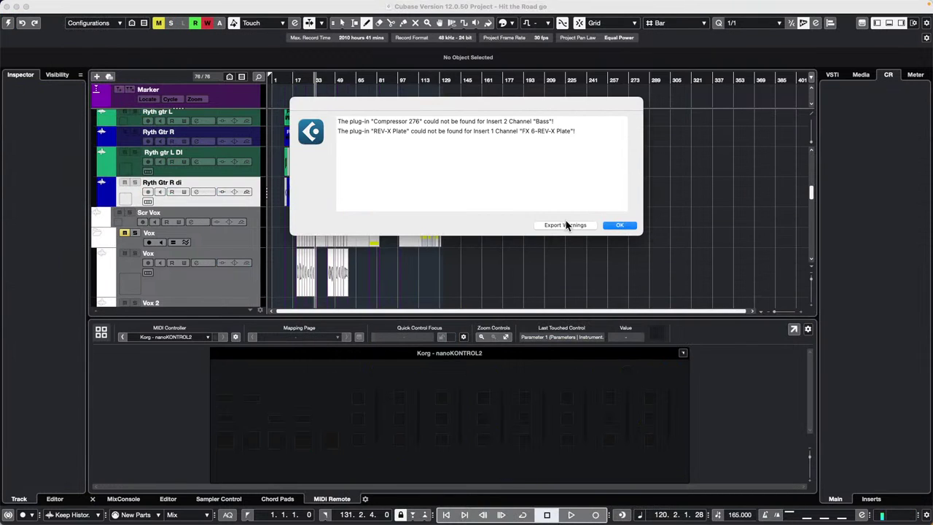
left_click(618, 226)
left_click(552, 240)
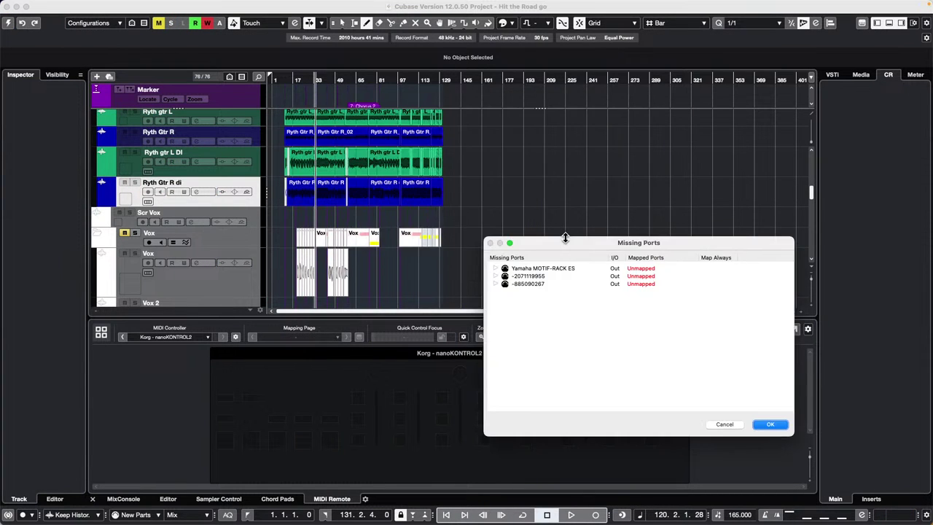
left_click(769, 425)
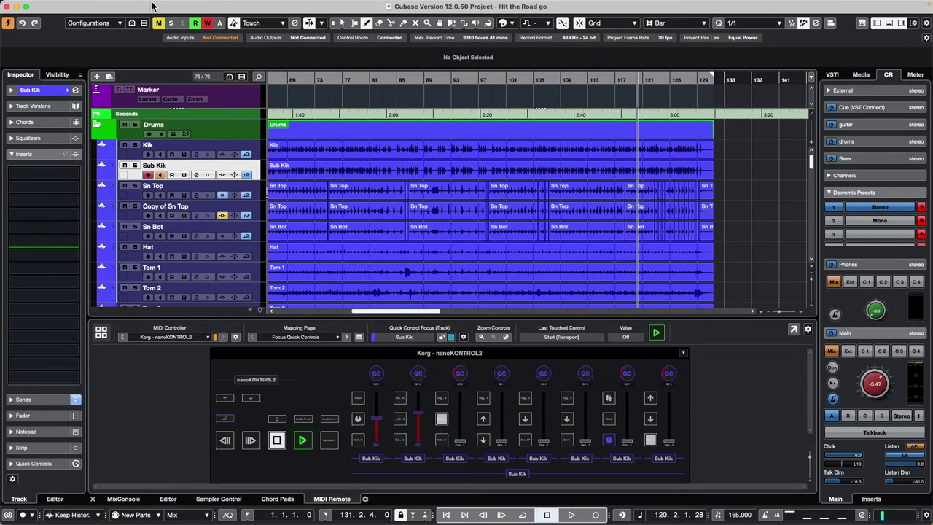
Play the song from around bar 62 and solo the Ryth gtr L DI and Ryth Gtr R di tracks
left_click_drag(292, 80, 378, 86)
key("space")
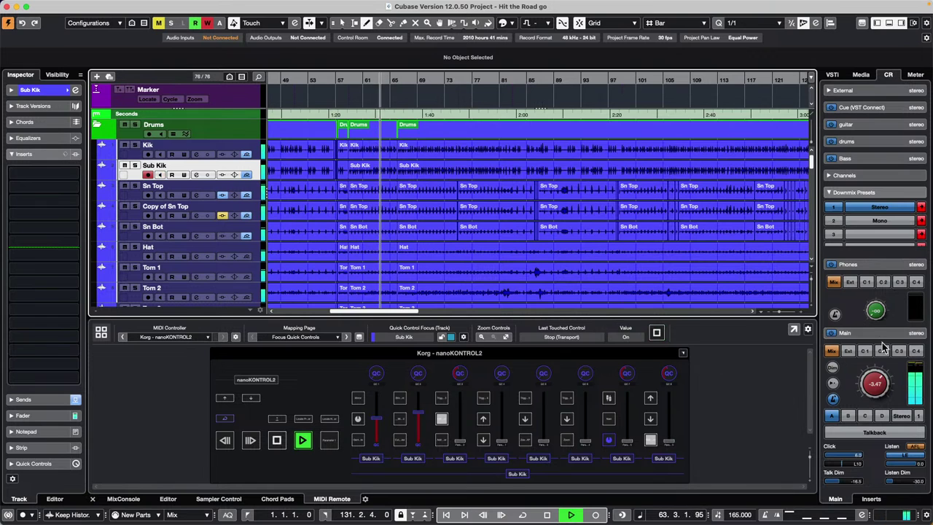
scroll(171, 213, "down", 1)
scroll(172, 212, "down", 5)
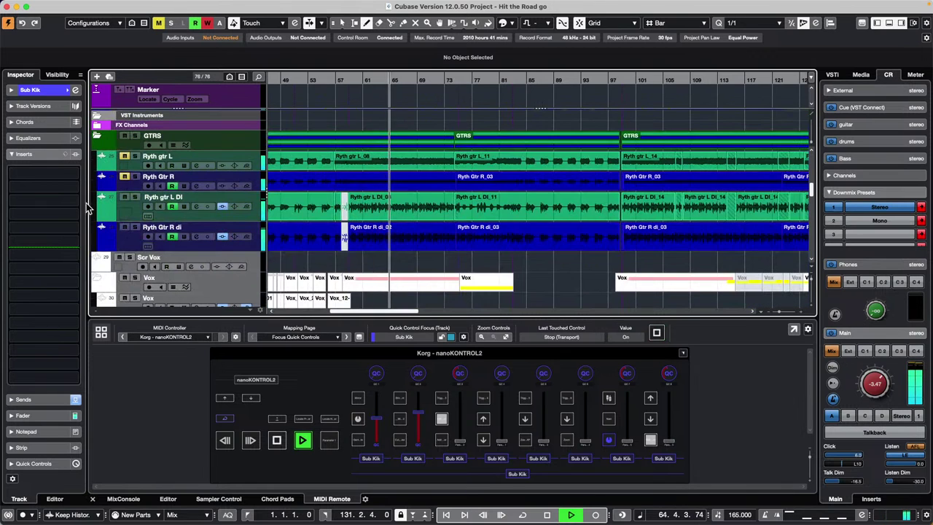
left_click(135, 197)
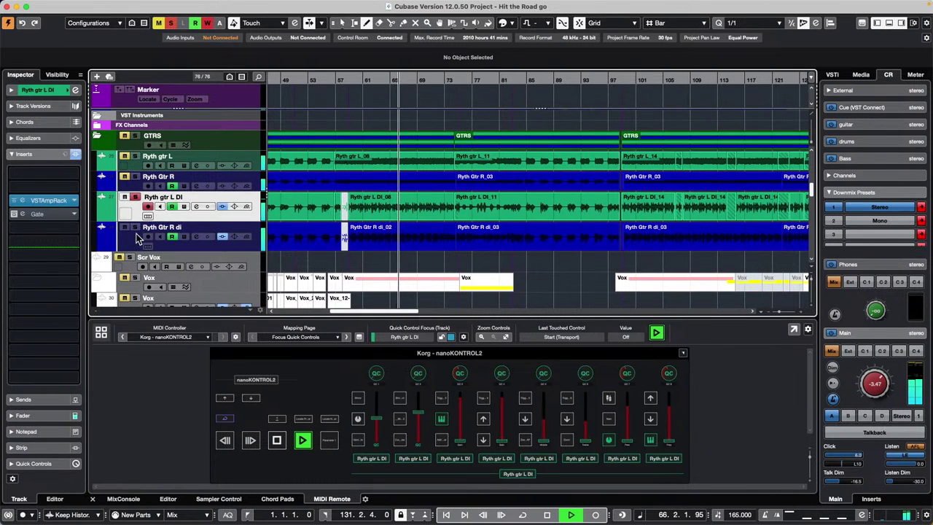
left_click(135, 228)
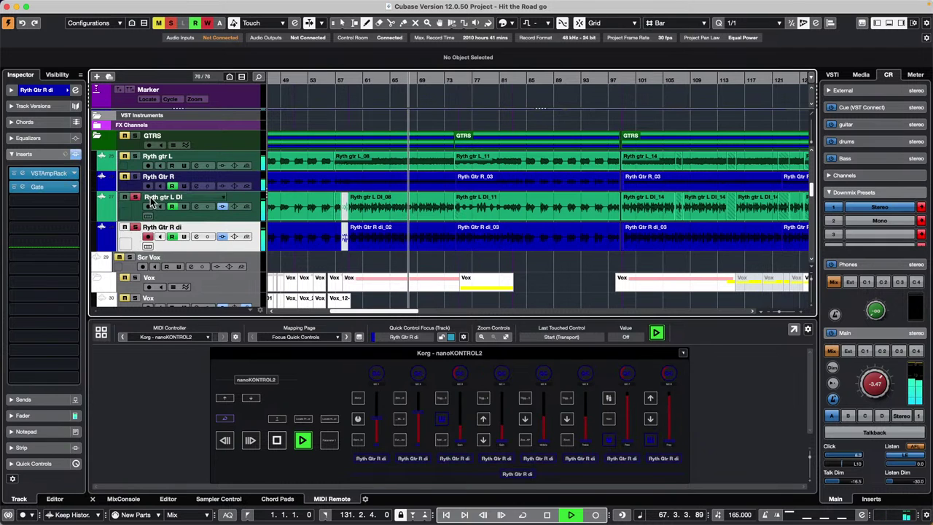
Open the VST Amp Rack insert of Ryth Gtr R di and disable Always on Top for its window
left_click(49, 173)
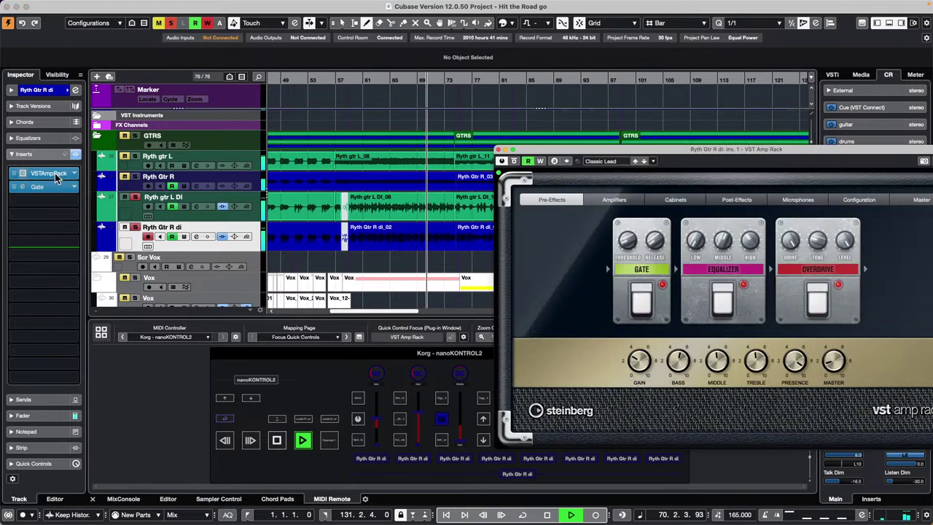
right_click(593, 240)
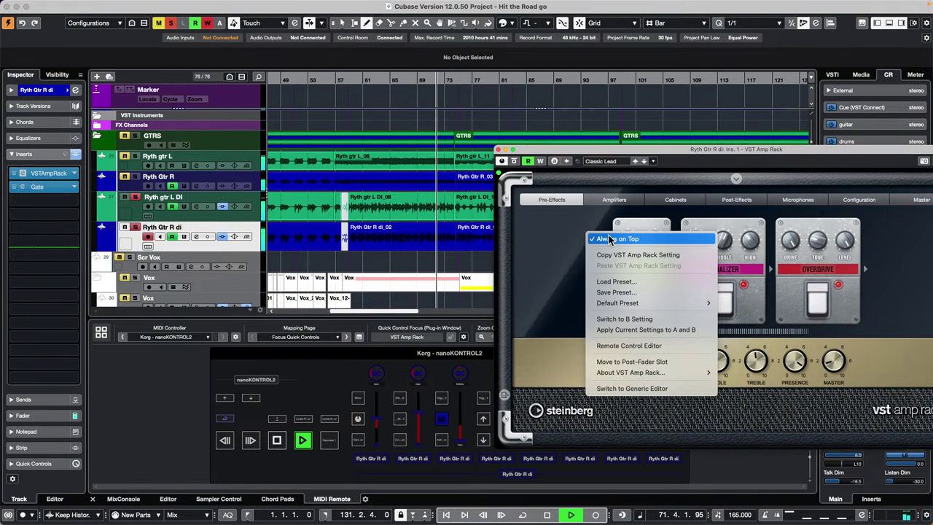
left_click(604, 241)
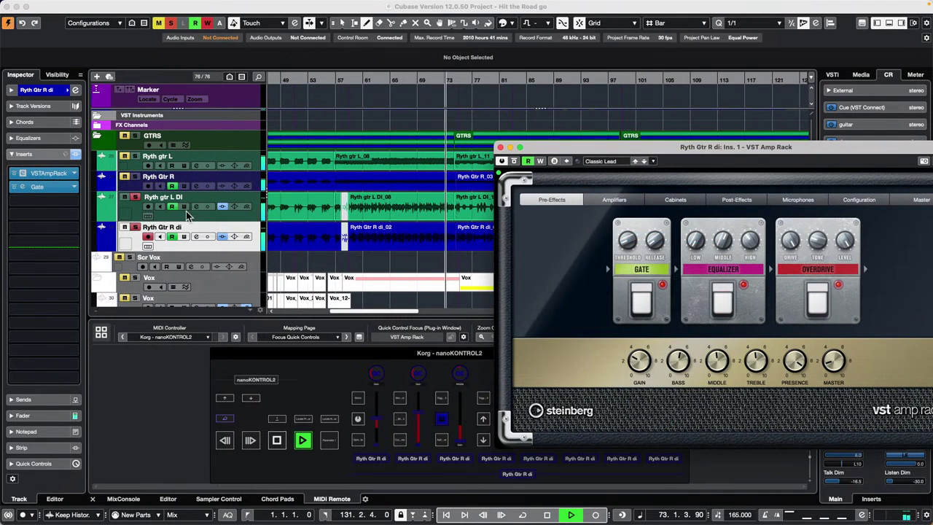
Open the VST Amp Rack of Ryth gtr L DI and add a Fuzz pedal after the Equalizer
left_click(250, 215)
left_click(58, 200)
mouse_move(535, 446)
left_click_drag(535, 449, 534, 469)
left_click_drag(572, 443, 579, 400)
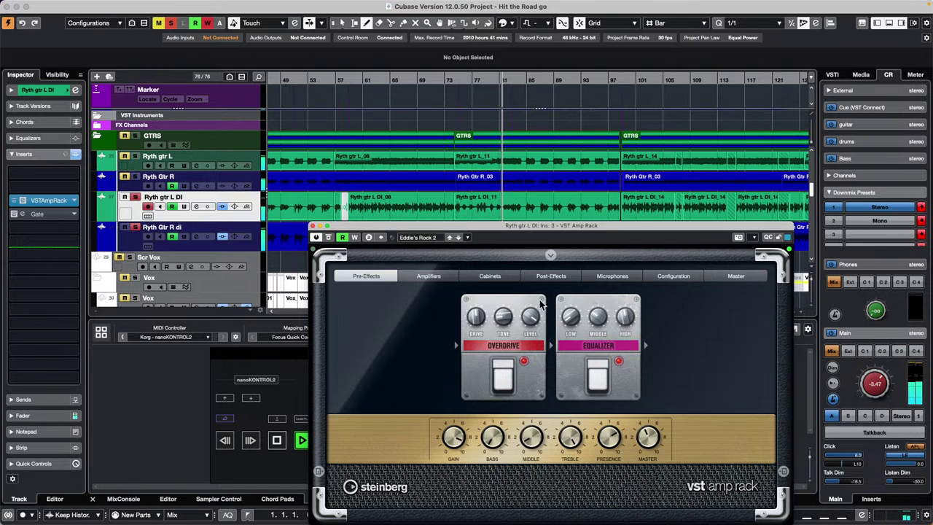
left_click(648, 348)
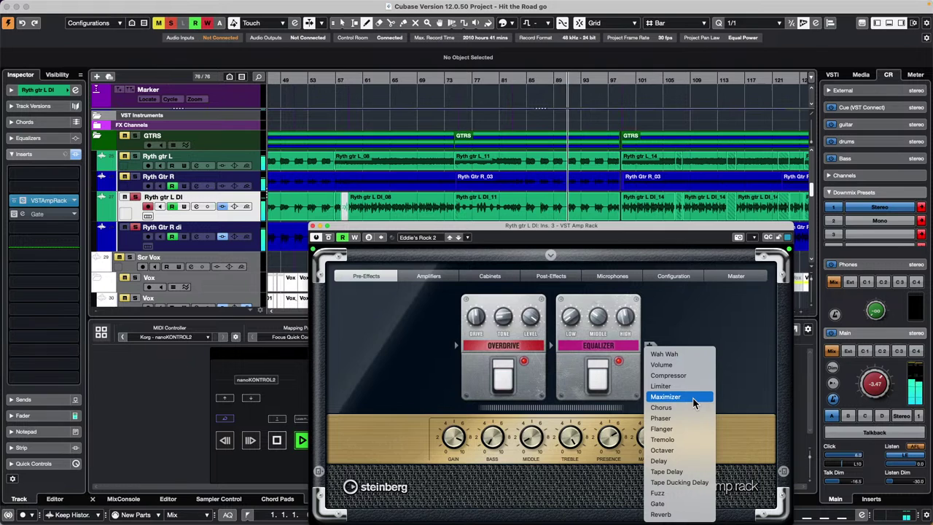
left_click(688, 495)
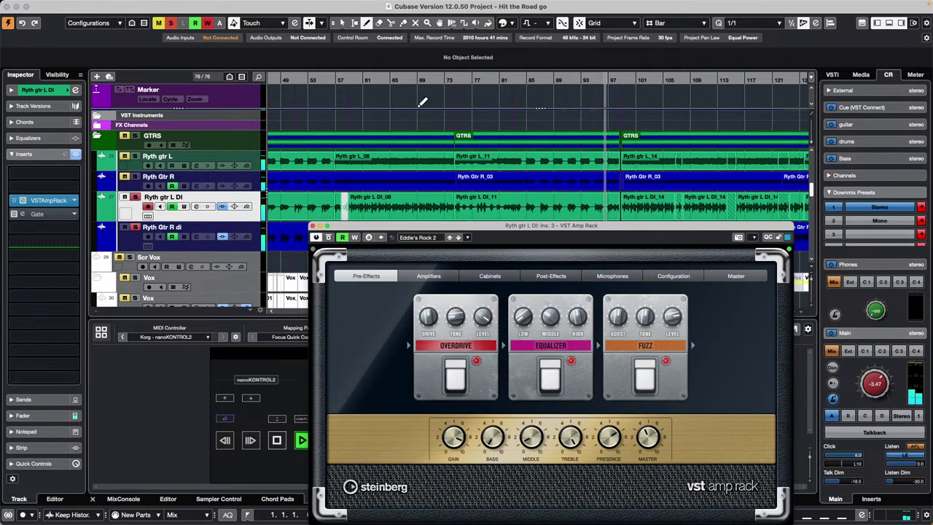
Stop playback, move the amp rack window clear of the track list, and switch off automation read on Ryth gtr L DI
scroll(245, 185, "down", 1)
scroll(245, 186, "down", 3)
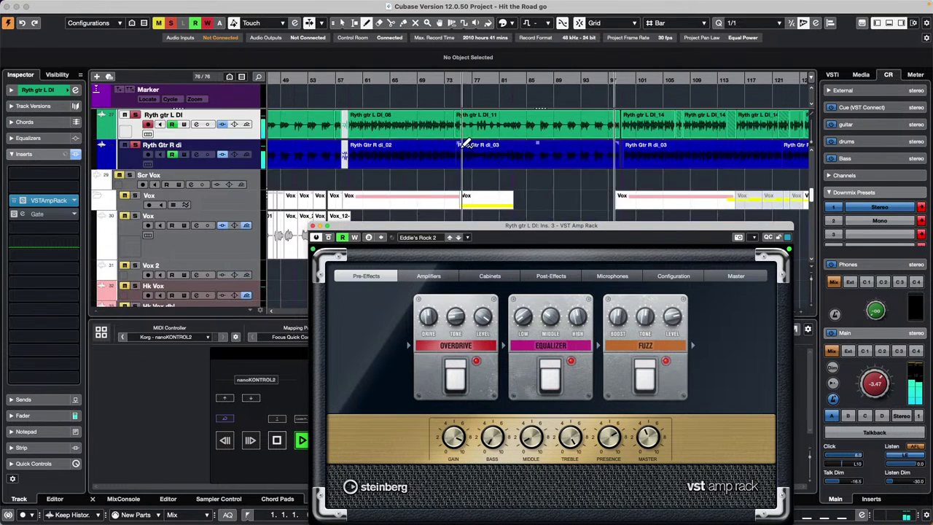
left_click_drag(583, 226, 433, 85)
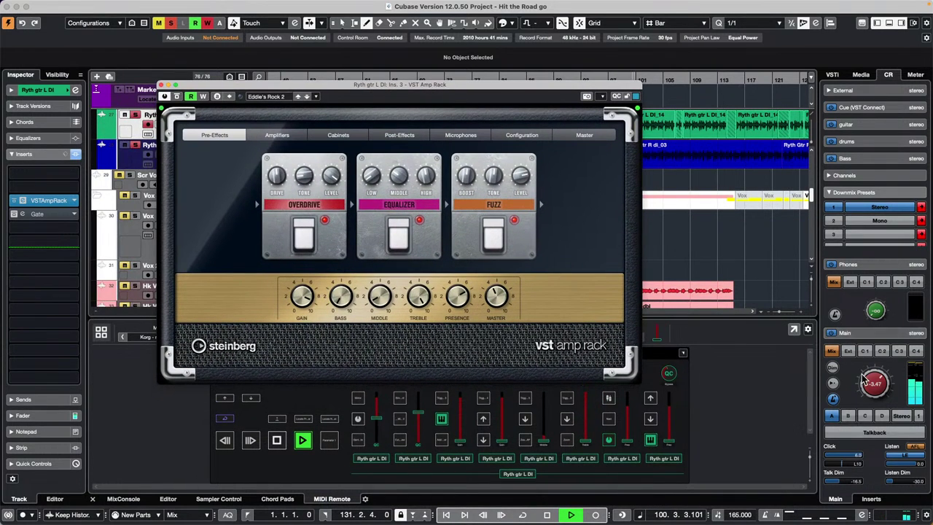
key("space")
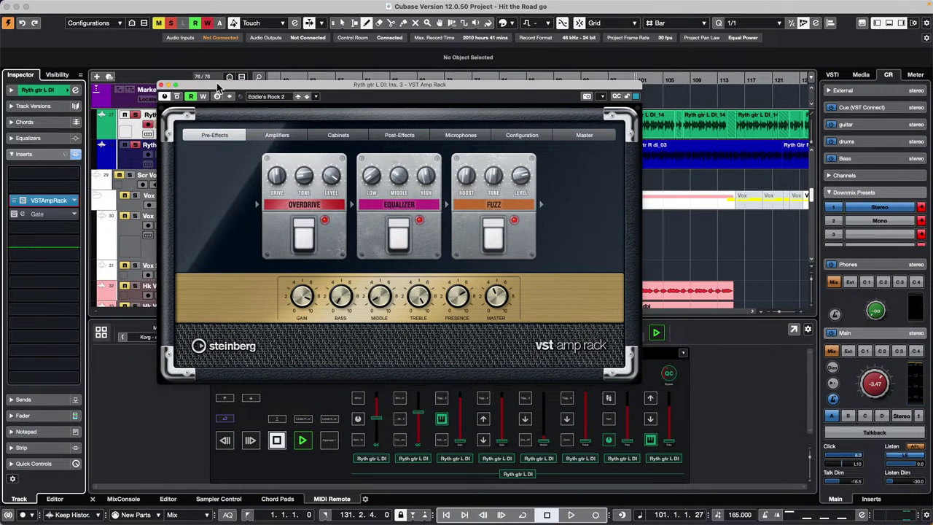
left_click_drag(217, 86, 328, 173)
left_click(165, 125)
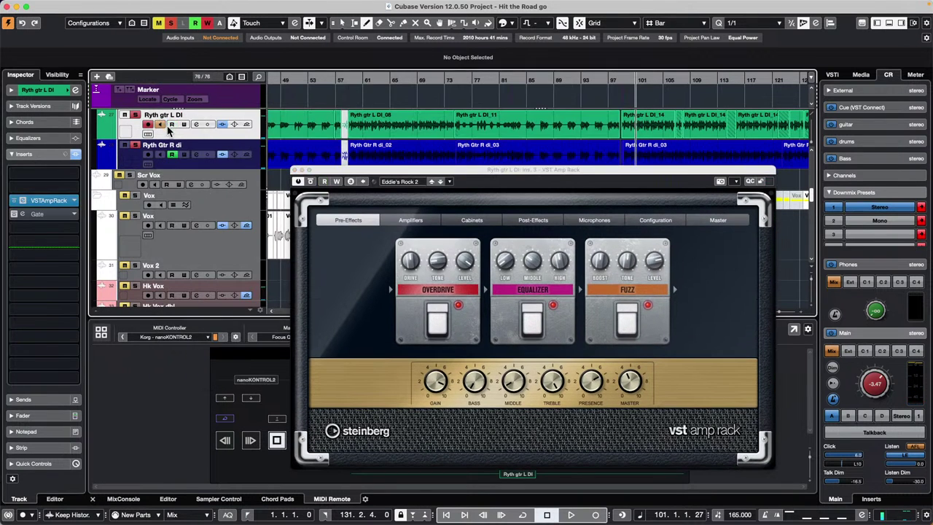
Resume playback, pan Ryth gtr L DI to L6, and unsolo Ryth Gtr R di
key("space")
left_click(42, 91)
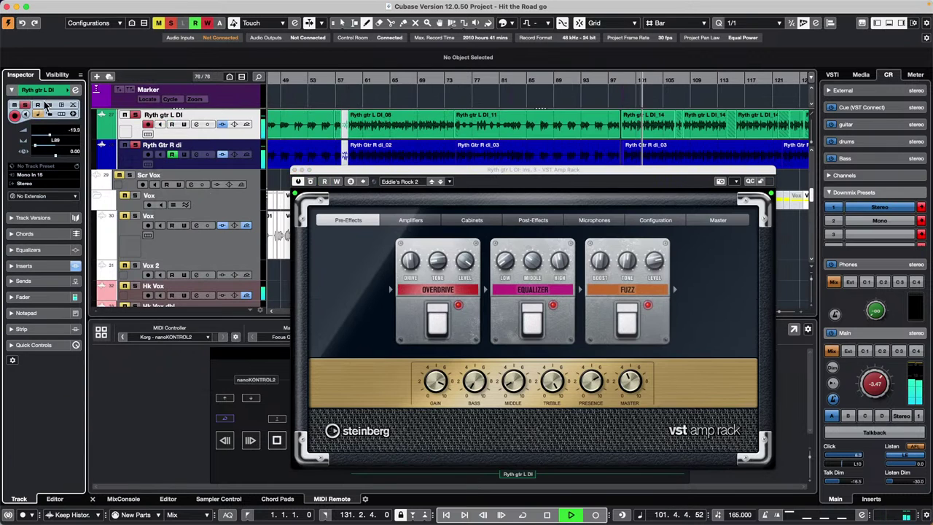
left_click(49, 149)
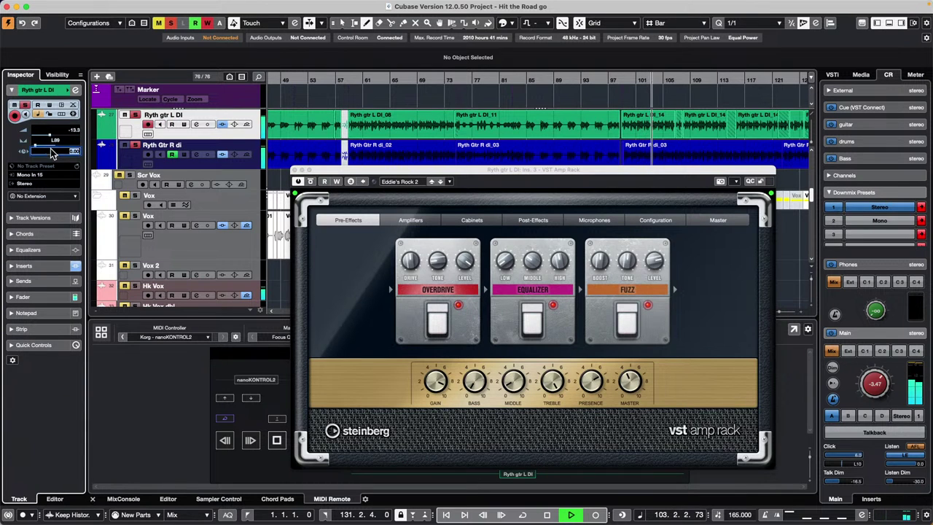
mouse_move(48, 146)
left_mouse_down()
mouse_move(60, 146)
mouse_move(48, 147)
left_mouse_up()
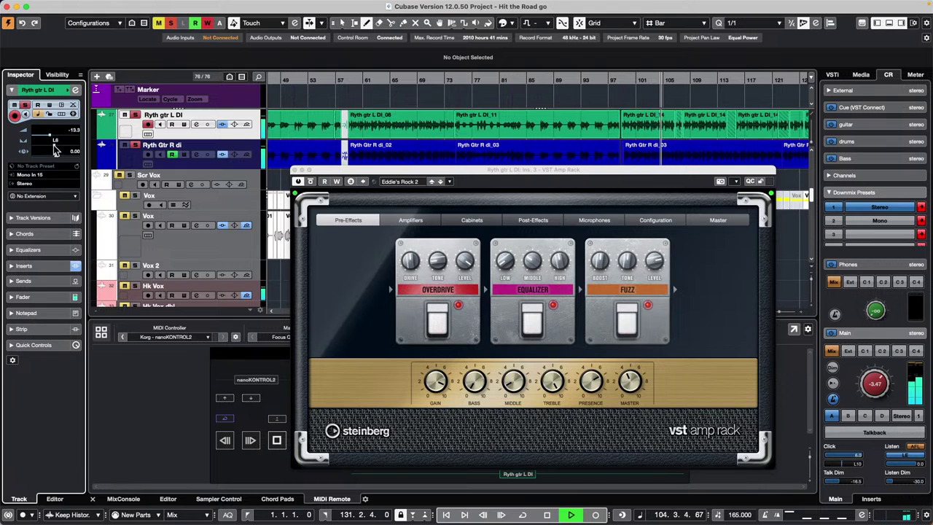
left_click(136, 146)
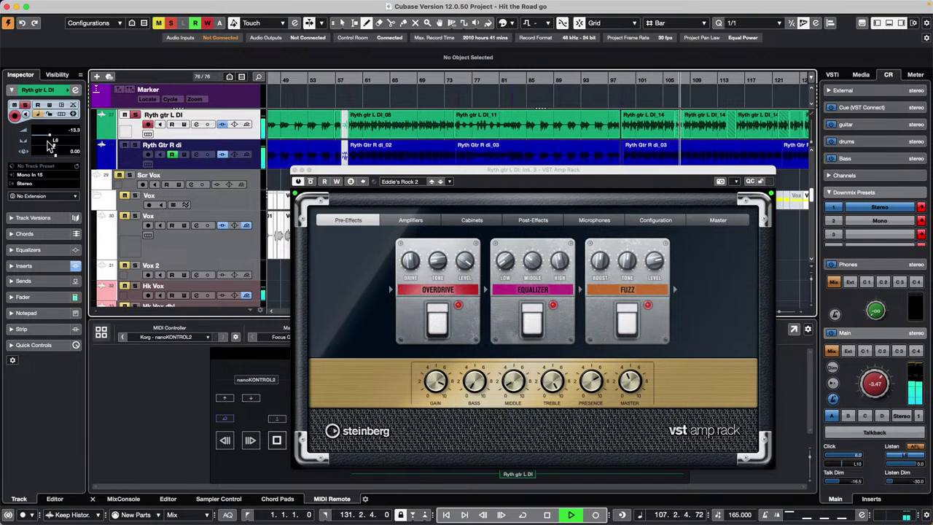
Raise the Control Room main level to -1.38 and continue playback from an earlier position near bar 22
left_click_drag(873, 387, 888, 377)
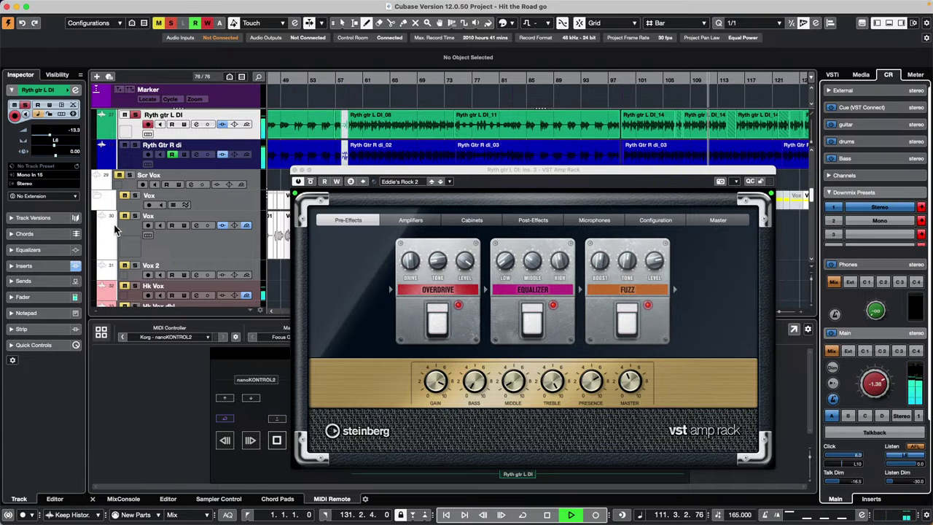
left_click(288, 75)
mouse_move(290, 70)
left_mouse_down()
mouse_move(252, 61)
mouse_move(297, 54)
left_mouse_up()
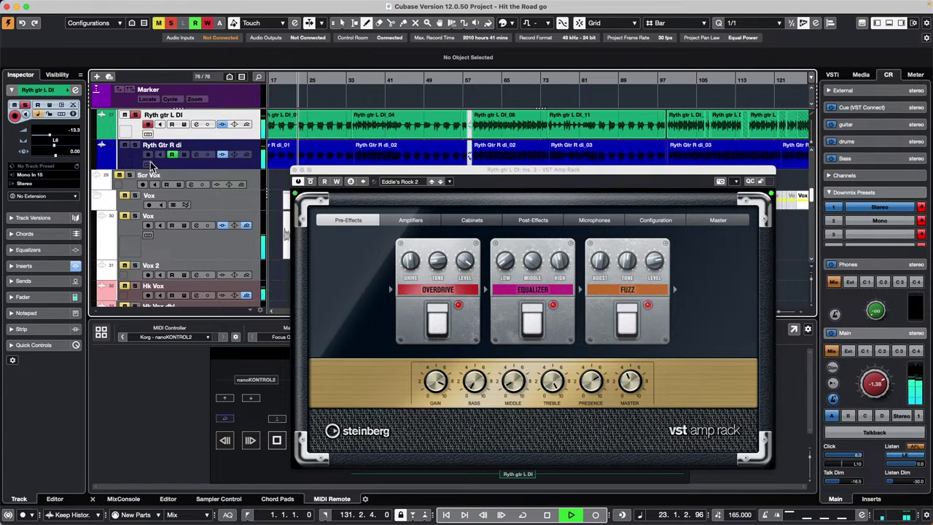
Solo the Vox folder, move the amp rack window off the vocal events, and switch to the Object Selection tool
left_click(133, 195)
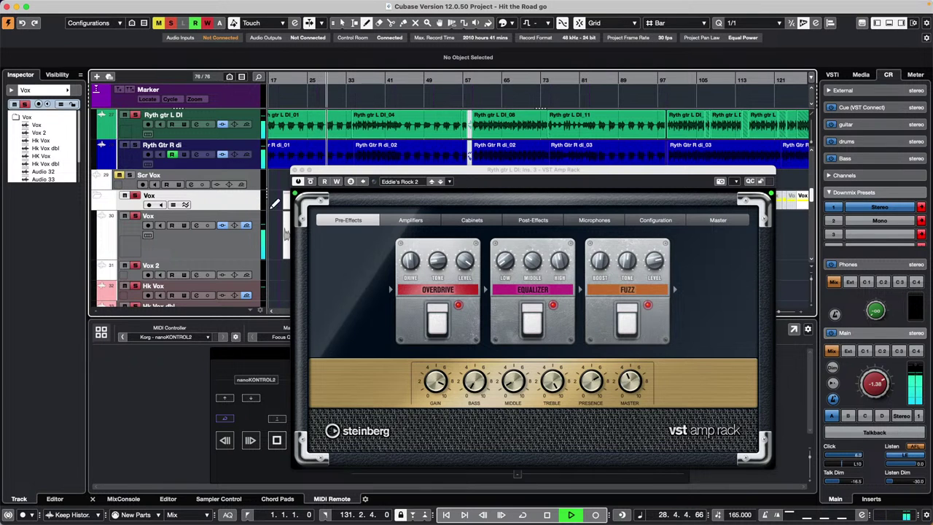
left_click_drag(331, 170, 396, 309)
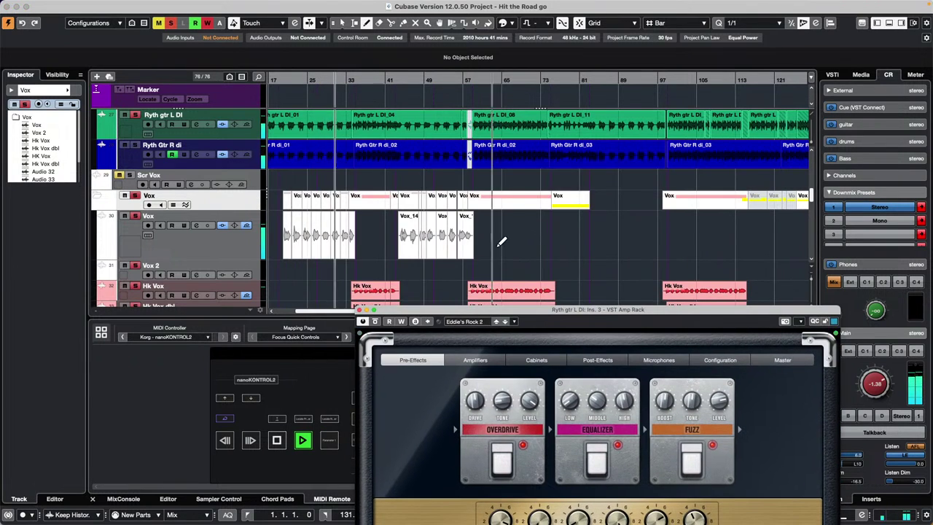
right_click(367, 243)
left_click(369, 245)
Set the locators to the first group of Vox events and play that range in cycle mode
key("space")
left_click(285, 249)
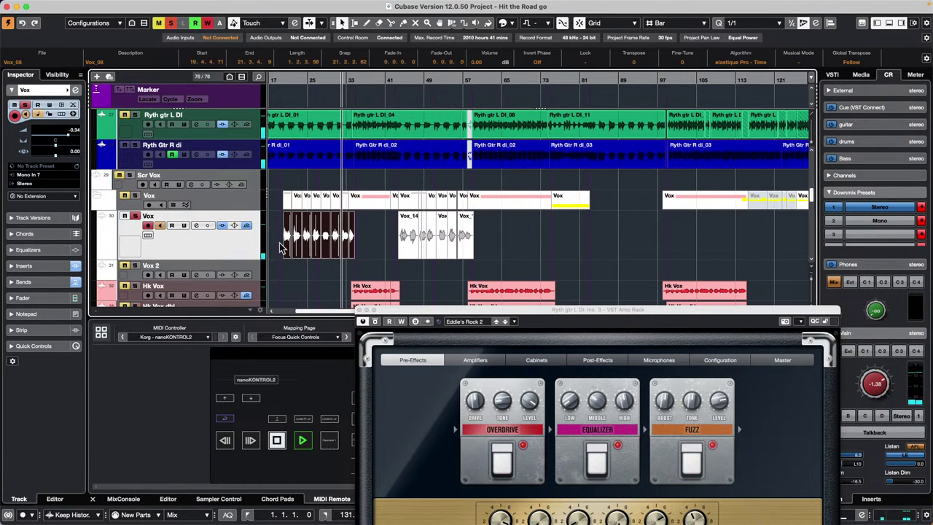
key("p")
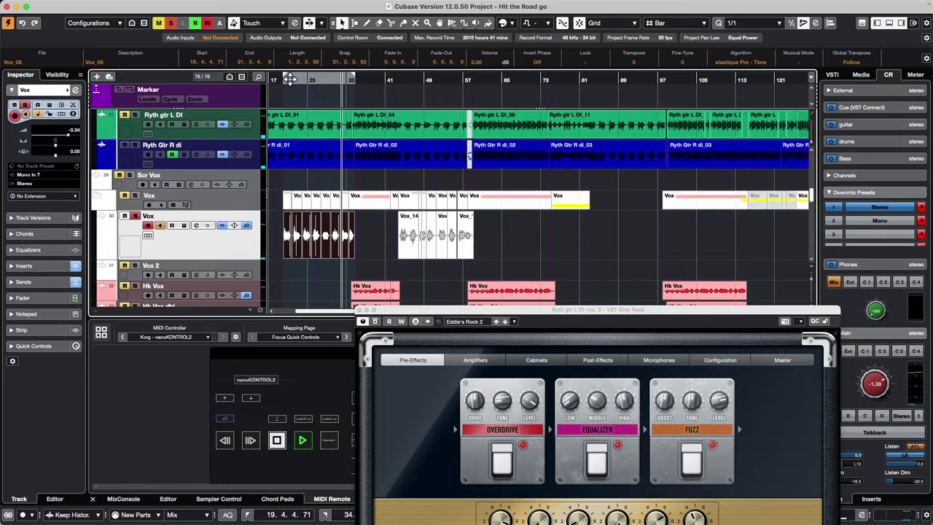
key("KP_Divide")
key("space")
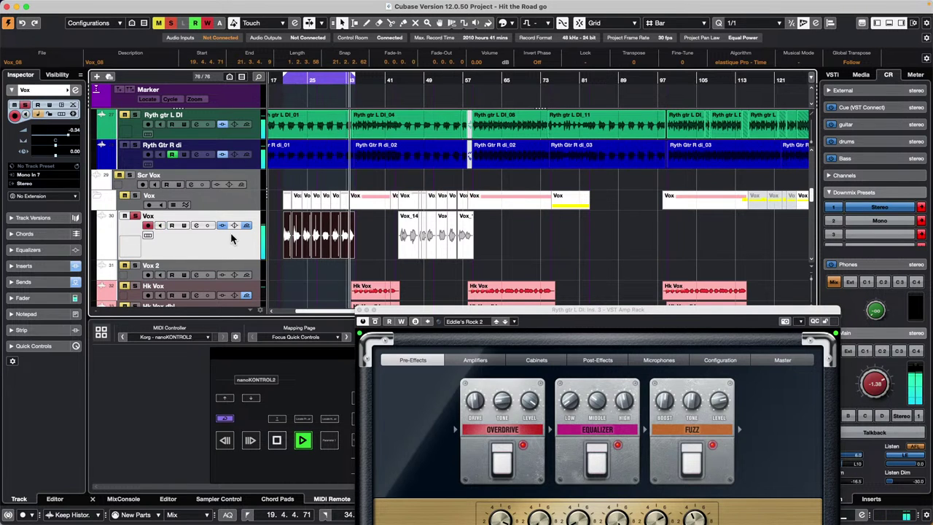
Open the Vox track's channel settings and boost equalizer band 2 by about 4.1 dB at 1.04 kHz
left_click(131, 119)
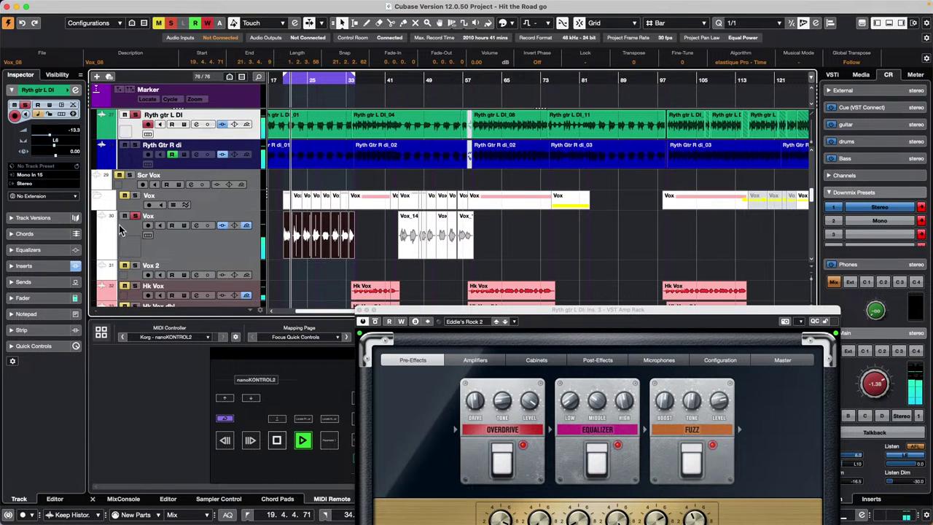
left_click(196, 225)
left_click_drag(462, 194, 488, 175)
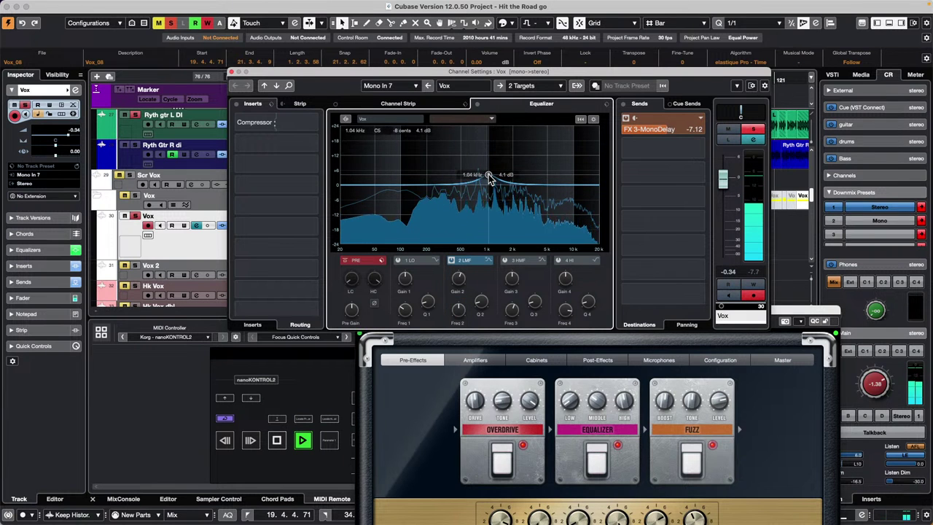
Replay the loop and sweep Vox equalizer band 2 through a cut near 426 Hz, ending on a boost around 1 kHz
key("space")
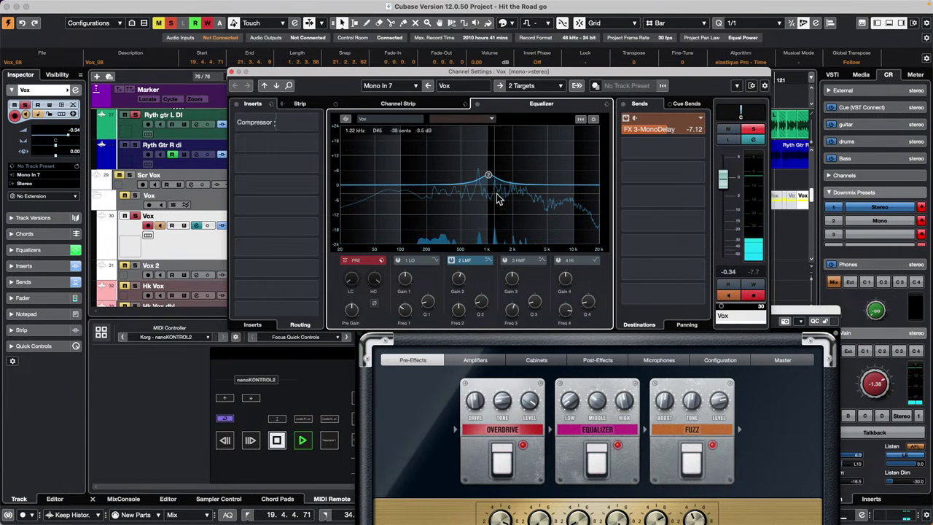
key("space")
left_click_drag(488, 175, 460, 168)
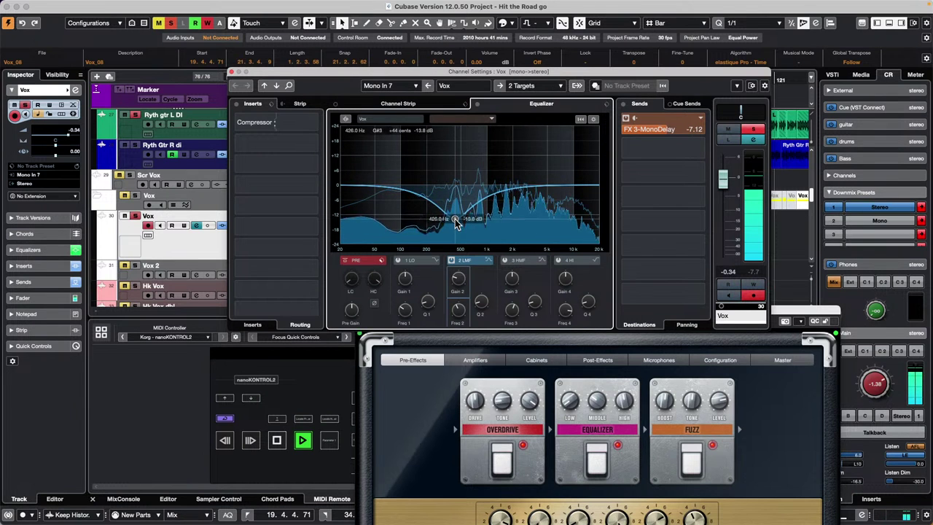
left_click_drag(456, 221, 459, 215)
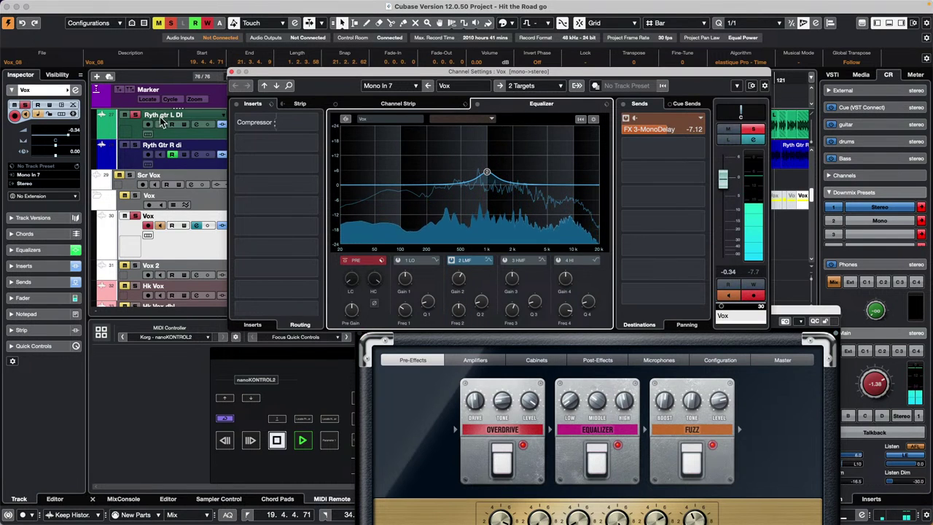
Pan Ryth gtr L DI fully left and Ryth Gtr R di fully right during looped playback, and close the channel settings
left_click(130, 134)
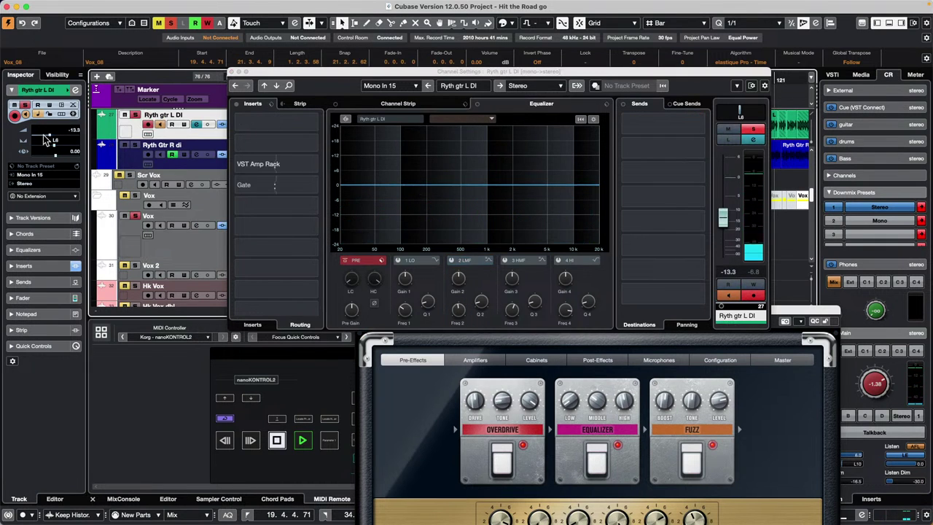
left_click(134, 150)
key("space")
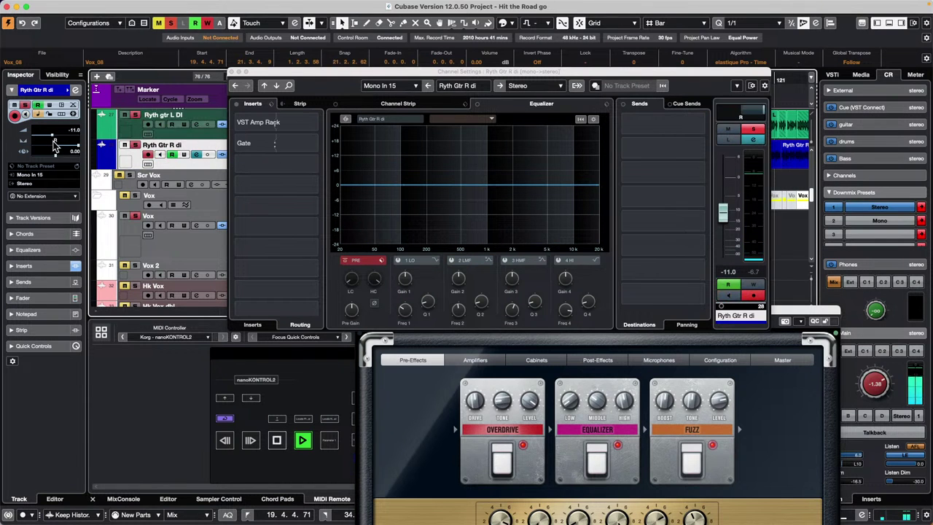
left_click(133, 138)
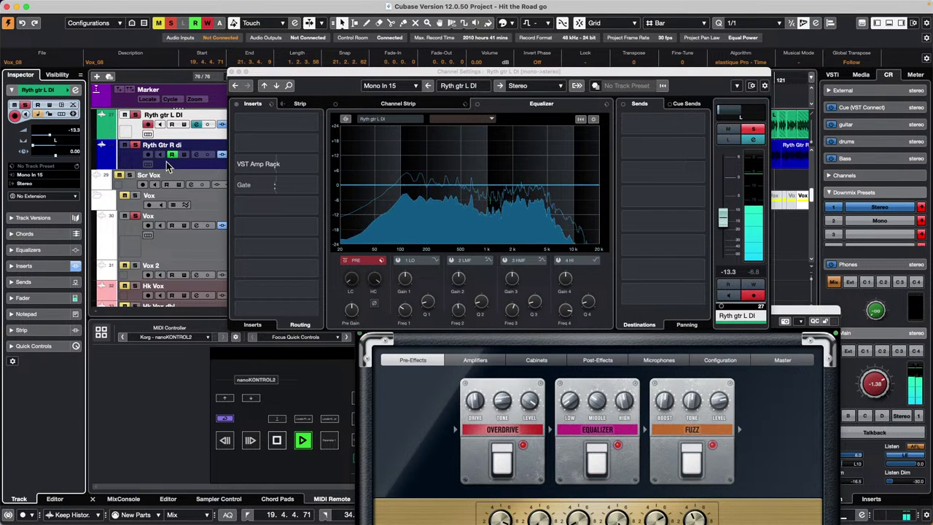
left_click(134, 164)
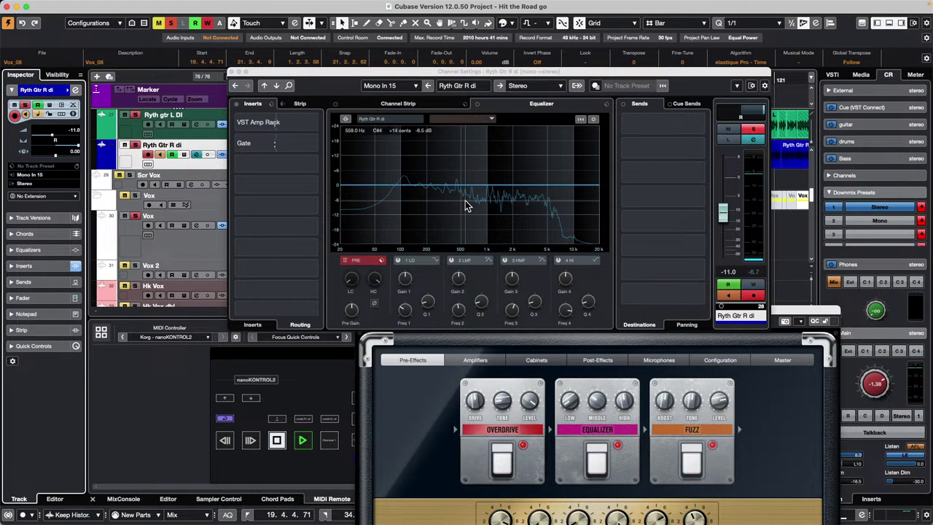
left_click(232, 71)
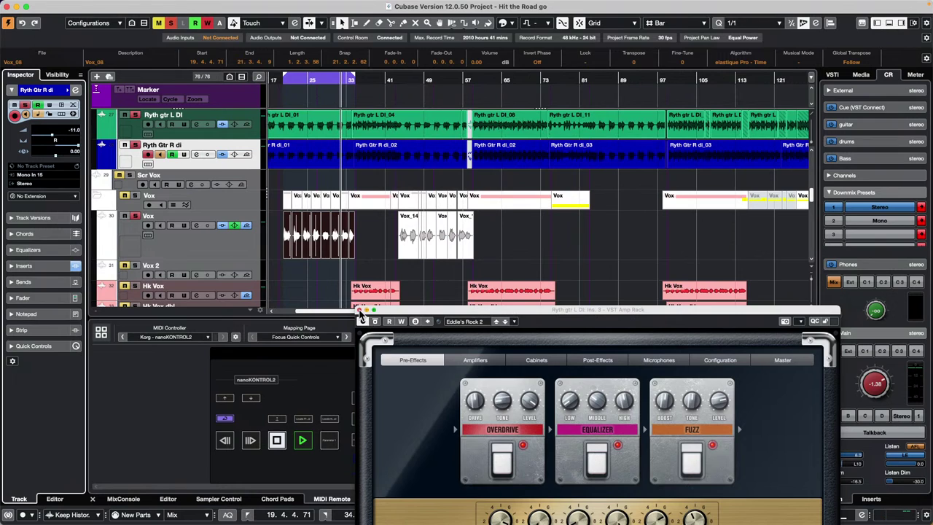
Close the VST Amp Rack and create a sampler track from the Vocals_158_A_Adlibs_12_AKB file in the Bloom loops and samples collection
left_click(359, 311)
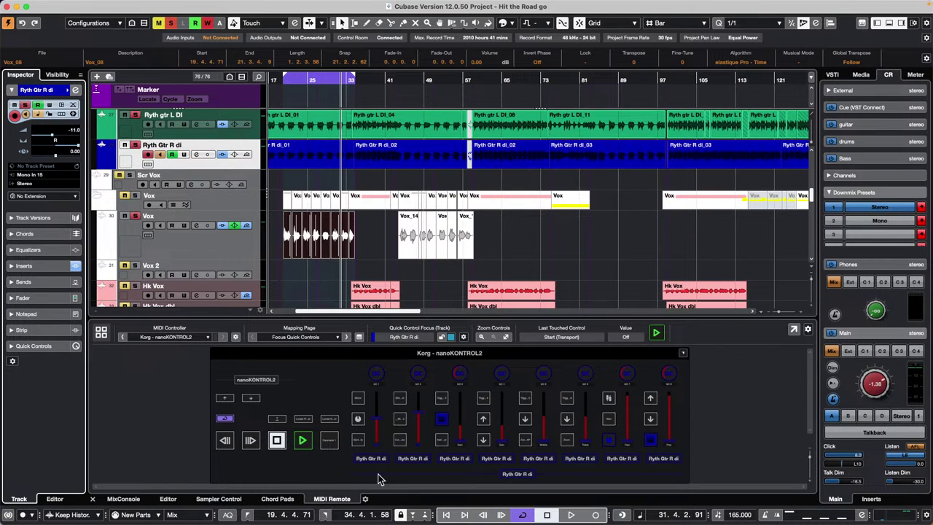
left_click(219, 499)
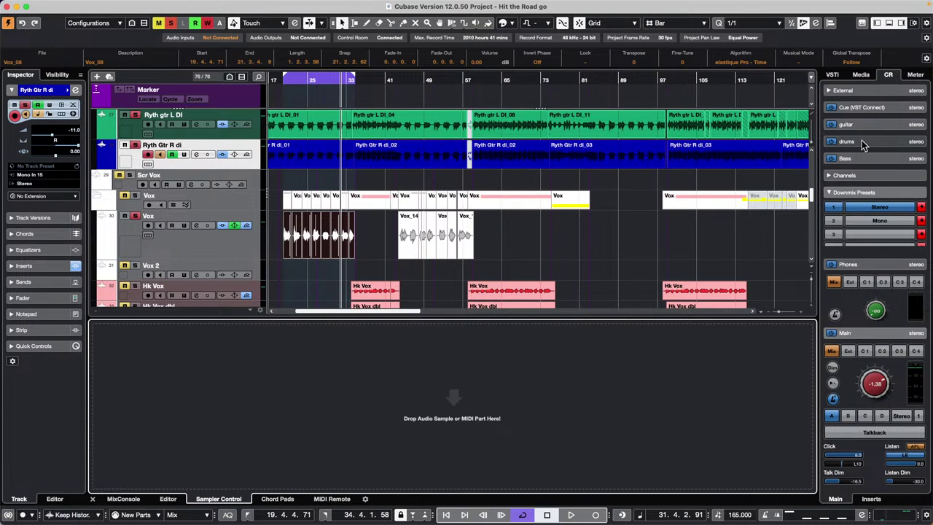
left_click(861, 75)
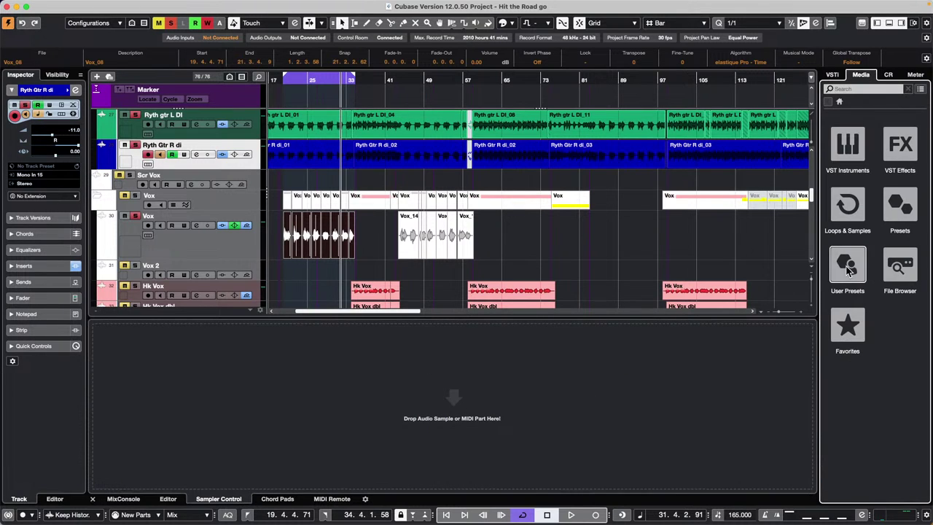
left_click(847, 207)
left_click(848, 285)
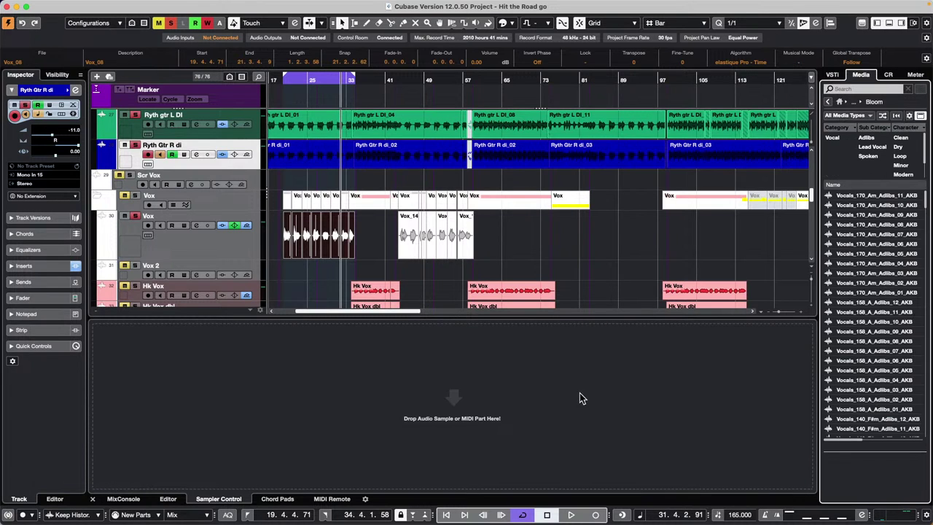
right_click(902, 302)
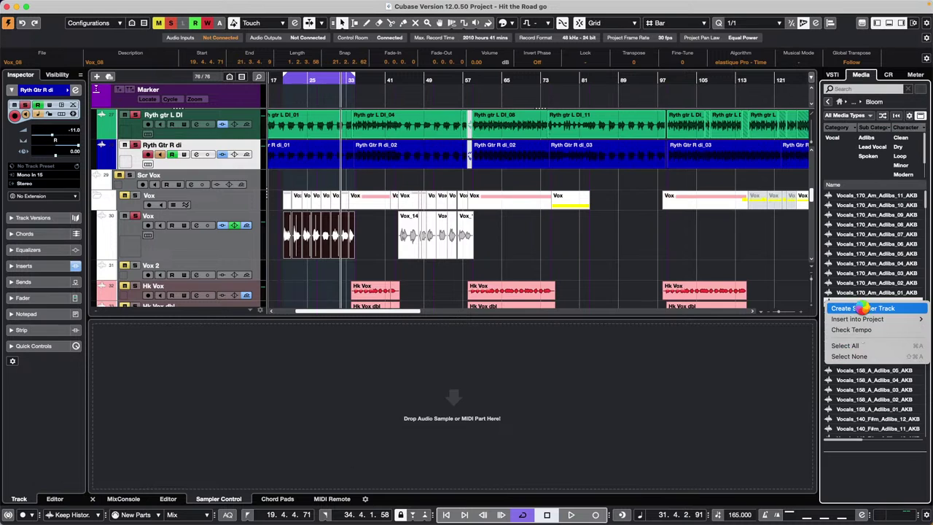
left_click(861, 308)
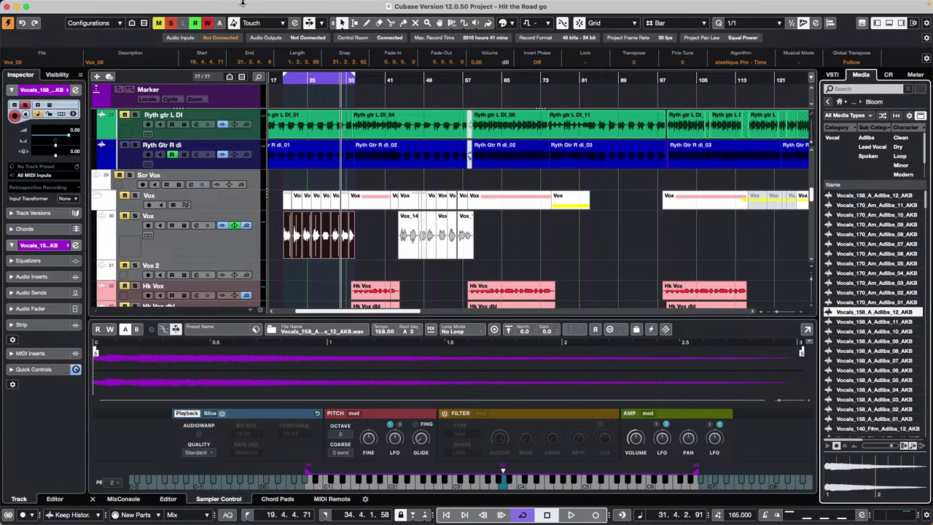
Add an instrument track with Groove Agent below the new sampler track at the end of the track list
scroll(399, 148, "up", 10)
scroll(399, 148, "up", 5)
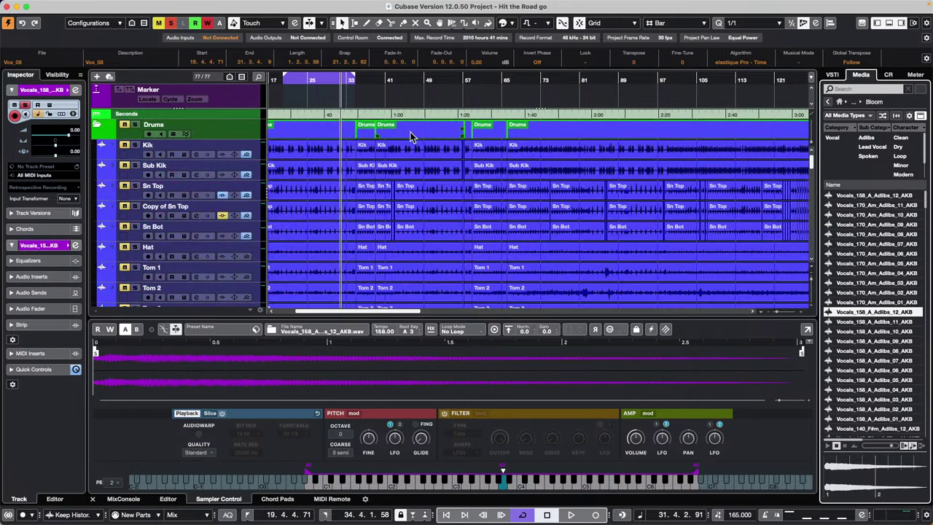
left_click(225, 186)
scroll(229, 181, "down", 15)
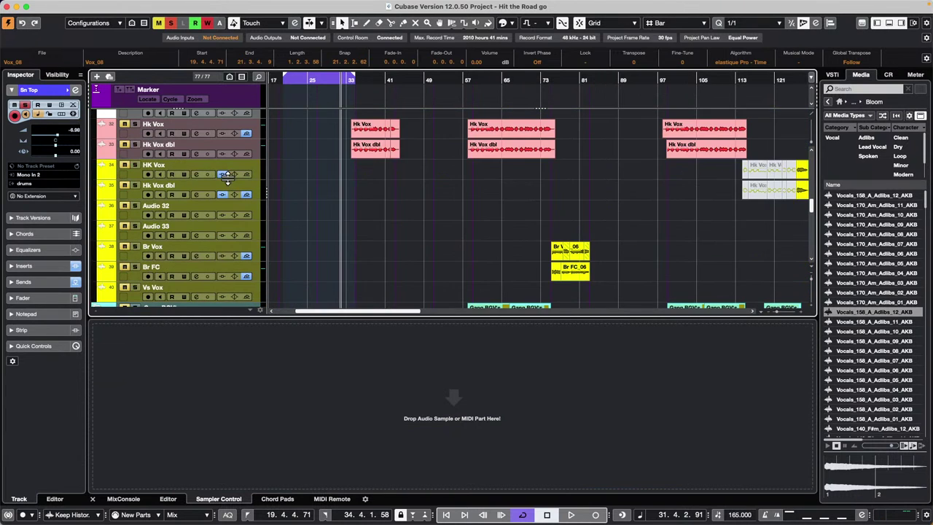
scroll(229, 179, "down", 15)
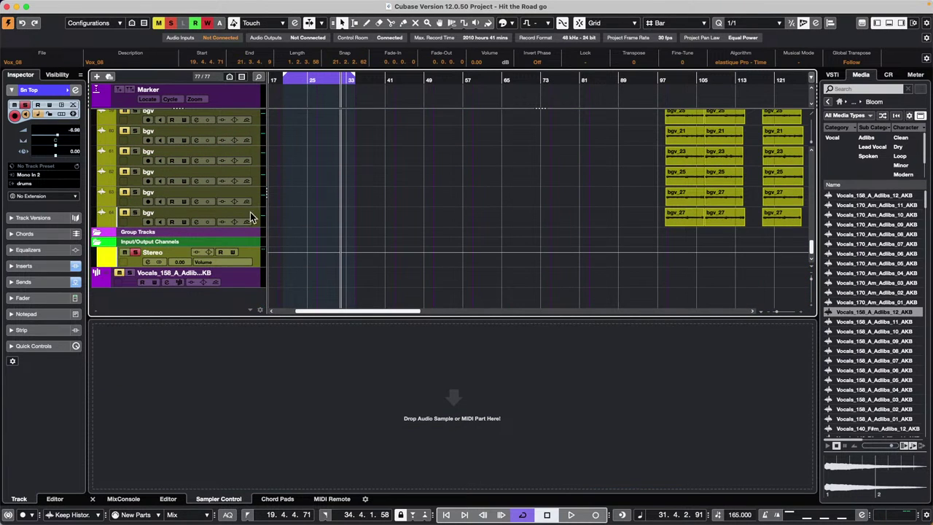
right_click(244, 283)
mouse_move(248, 284)
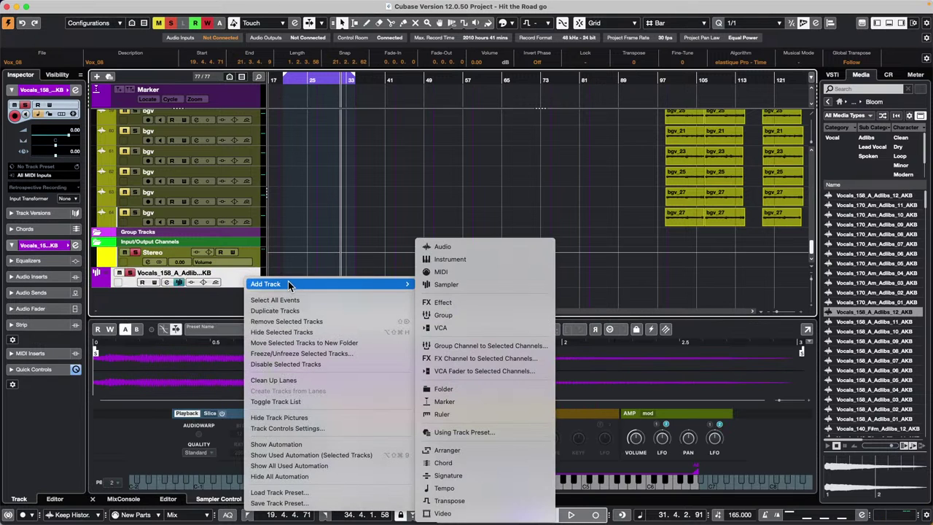
left_click(493, 260)
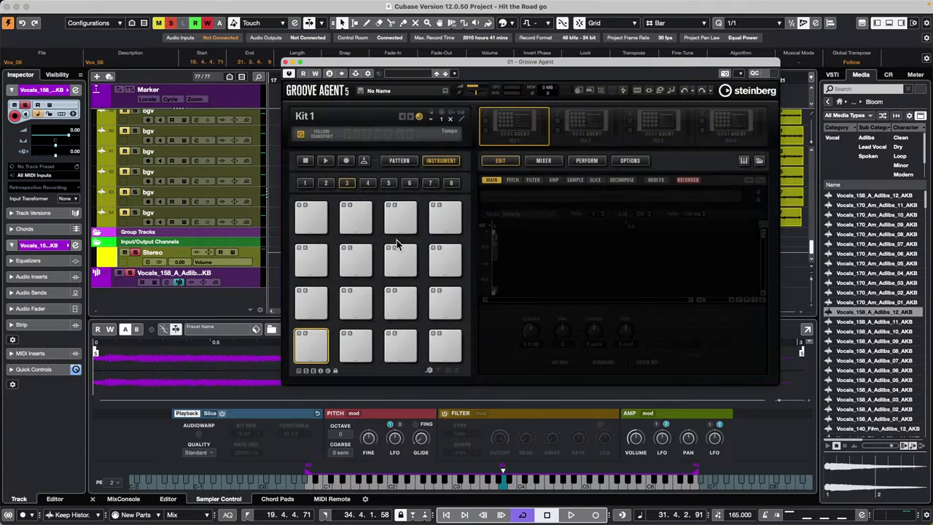
Load the Rock/Metal kit One More Hit into Groove Agent's first kit slot and close the kit browser
left_click(517, 126)
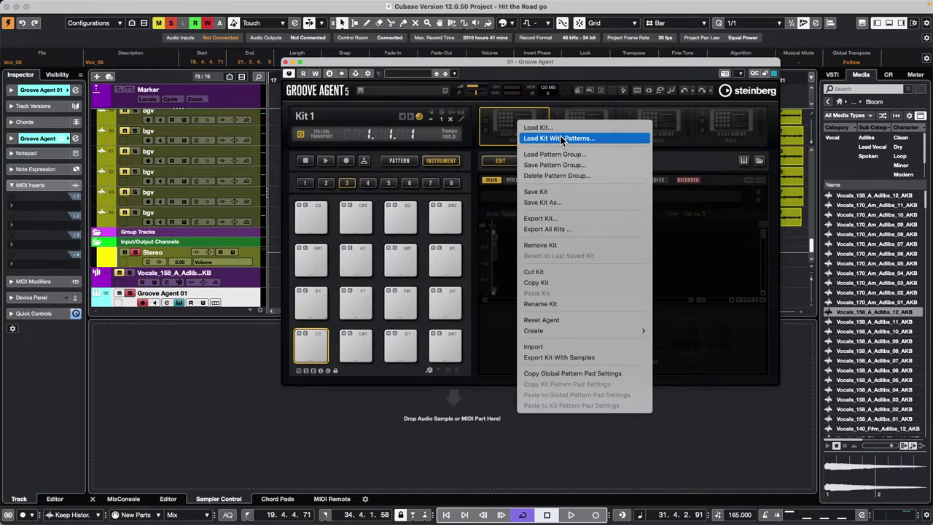
left_click(560, 135)
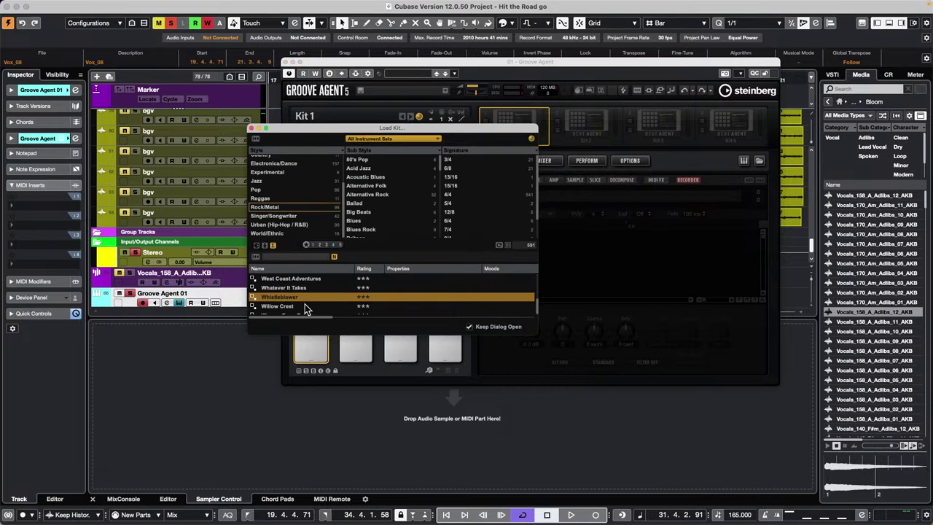
left_click(306, 207)
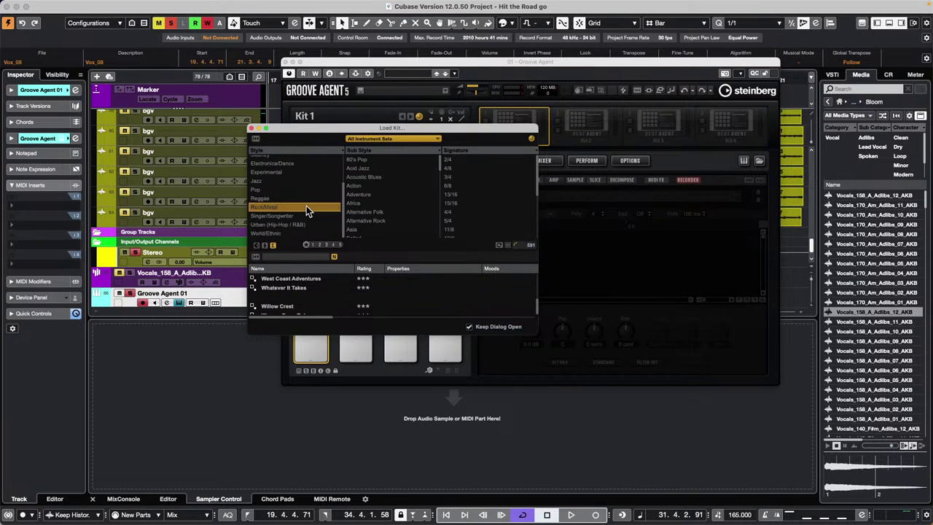
scroll(289, 292, "down", 10)
scroll(289, 294, "up", 5)
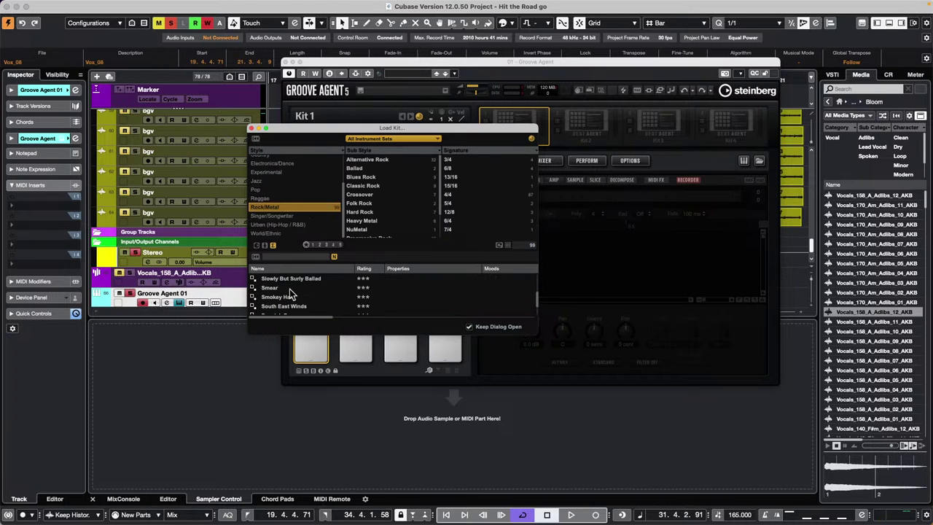
scroll(292, 292, "up", 5)
double_click(286, 278)
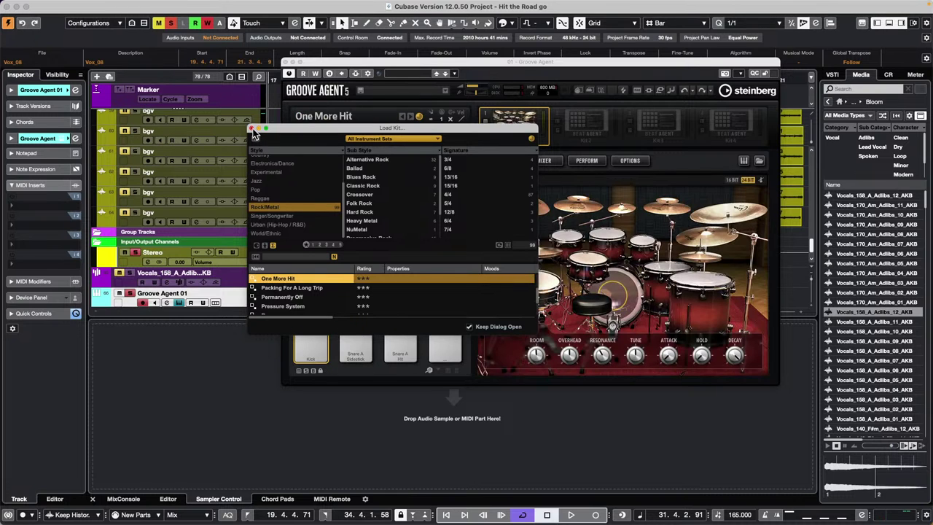
left_click(252, 128)
Audition the Snare A Sidestick and Snare A Hit pads of the loaded kit, and close Groove Agent
left_click(356, 346)
left_click(389, 344)
left_click(407, 340)
left_click(405, 346)
left_click(406, 344)
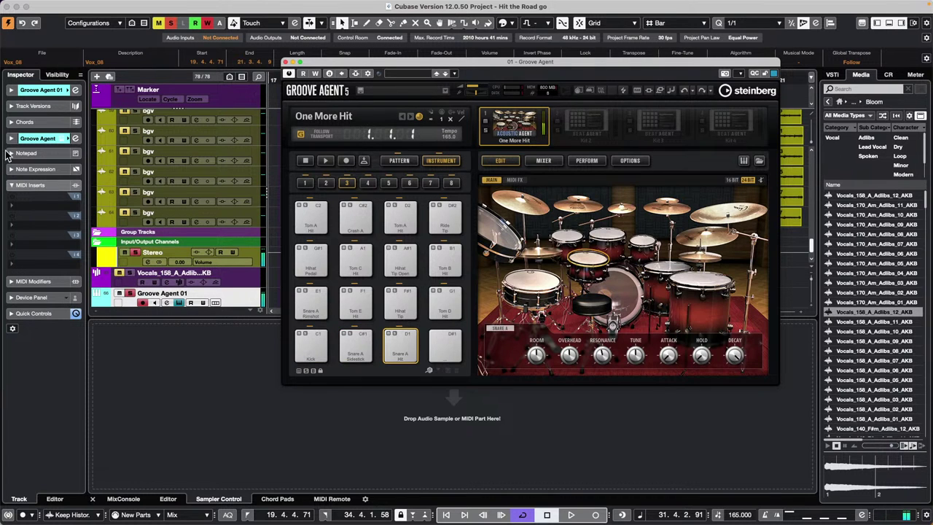
scroll(179, 226, "down", 1)
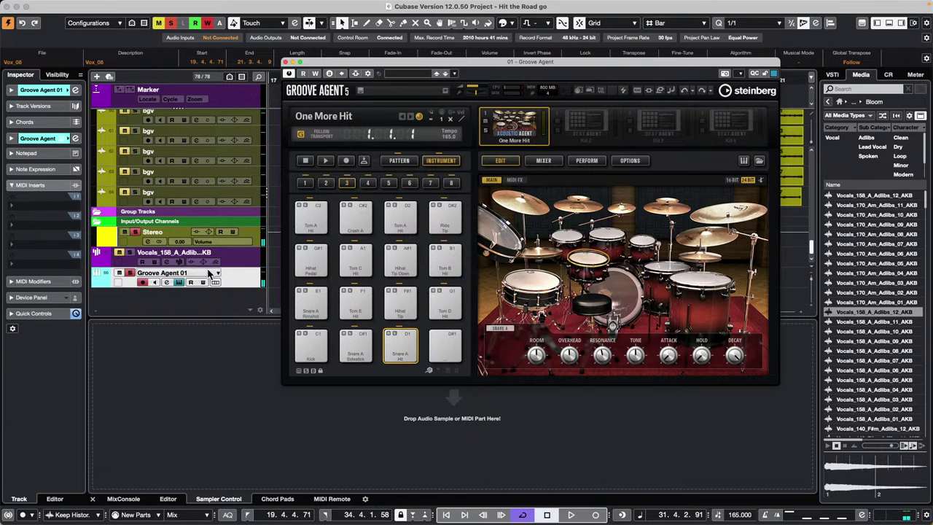
left_click(285, 62)
Open the Sn Bot event that spans the cycle range in the sample editor and set its hitpoint threshold to 7%
scroll(312, 222, "up", 8)
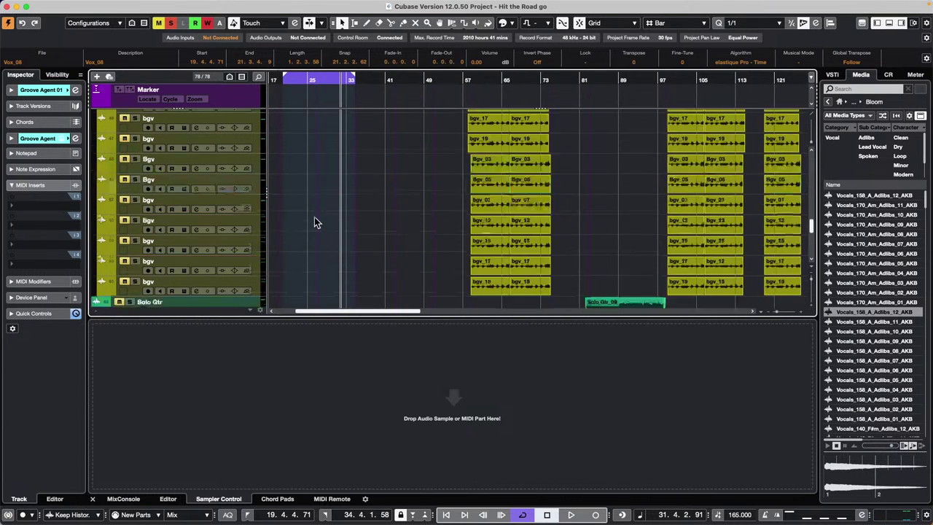
scroll(350, 185, "up", 1)
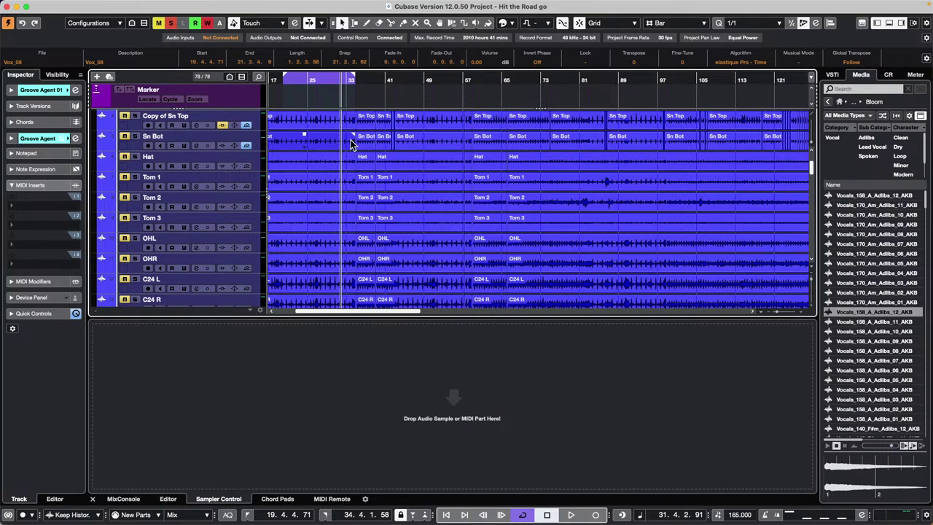
left_click(319, 143)
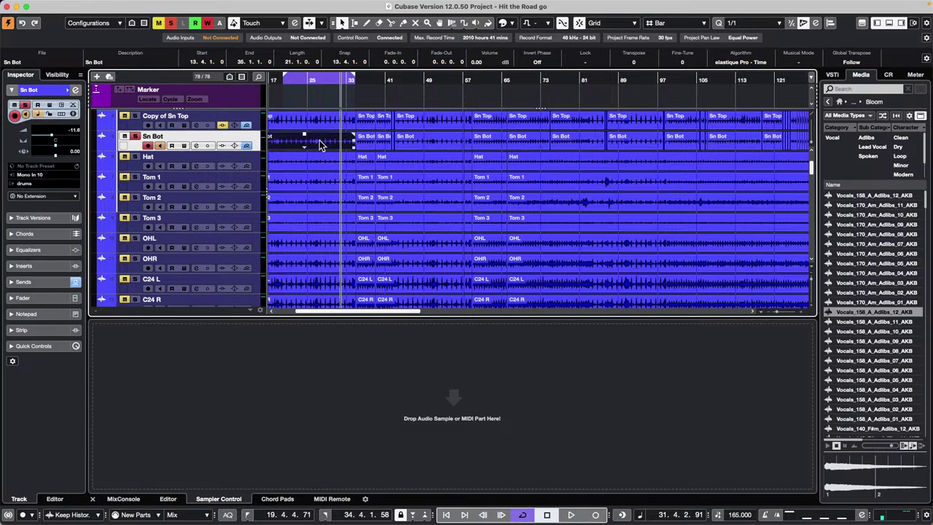
double_click(319, 143)
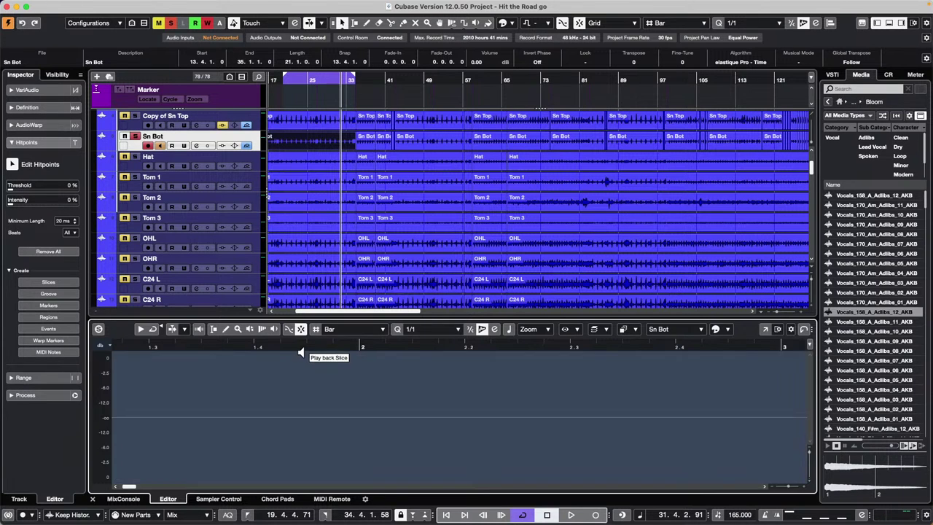
left_click_drag(306, 346, 333, 299)
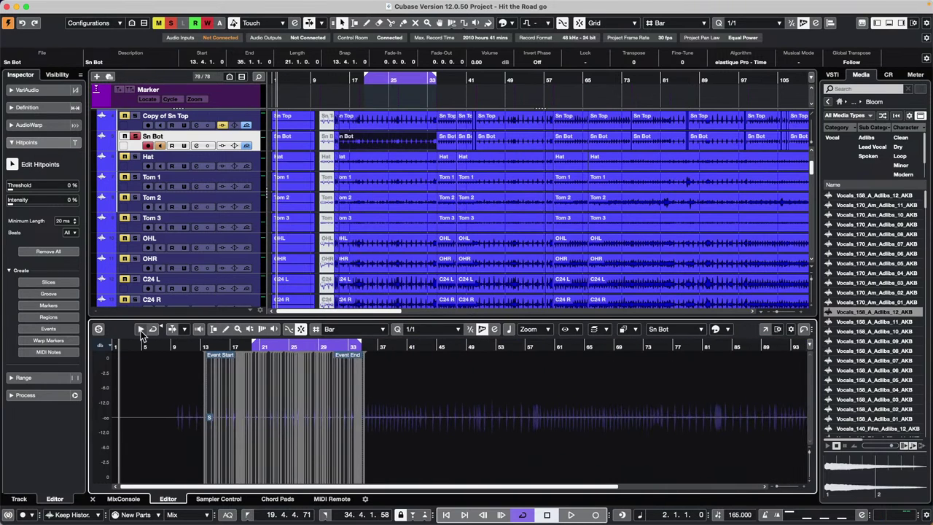
left_click_drag(283, 346, 286, 377)
left_click_drag(11, 191, 20, 192)
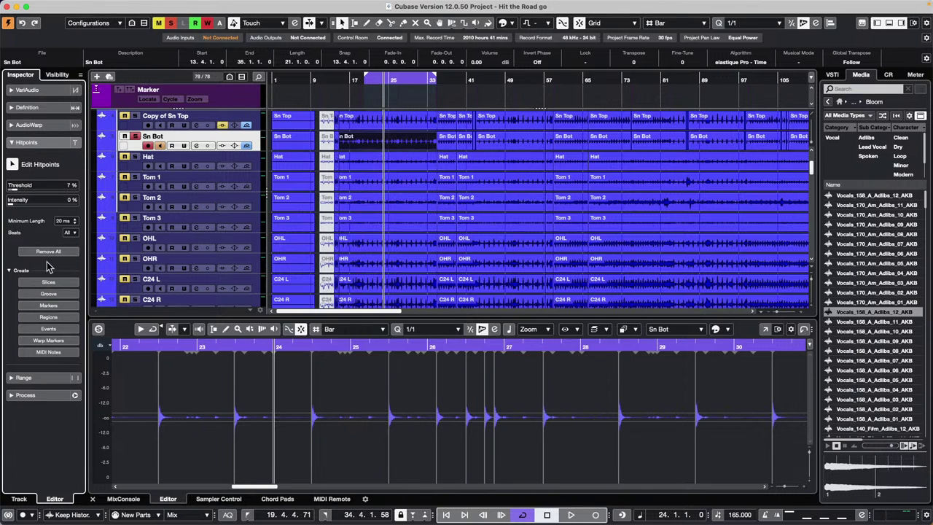
left_click(8, 271)
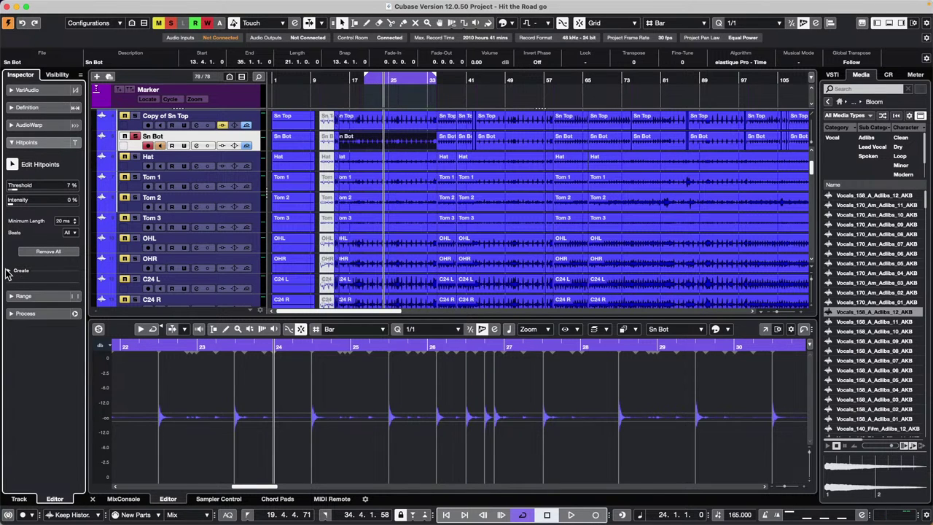
left_click(8, 270)
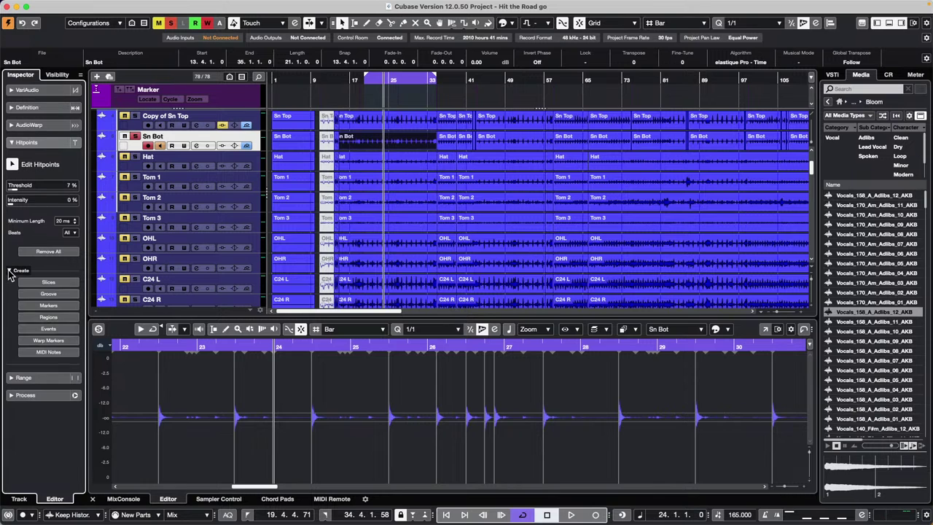
left_click(62, 355)
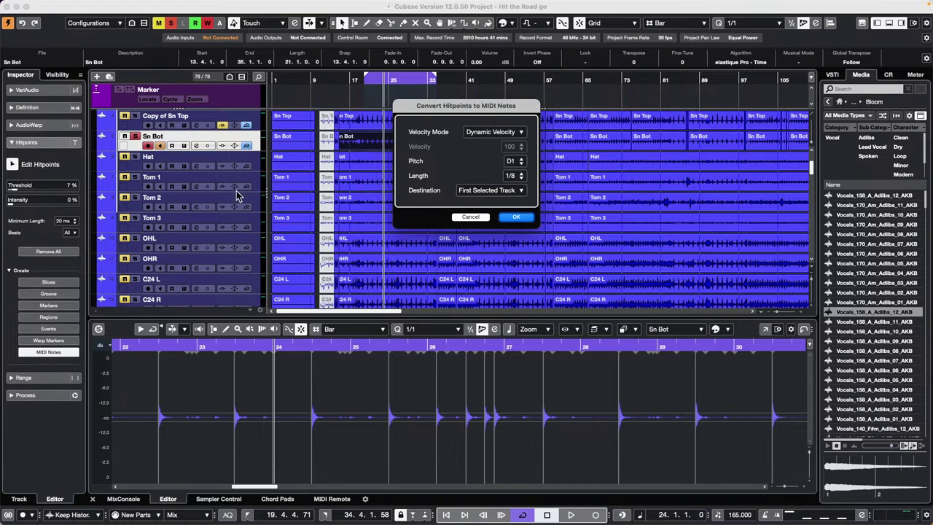
left_click(476, 219)
Select the Groove Agent 01 track and convert the Sn Bot event's hitpoints to MIDI notes: Dynamic Velocity, pitch D1, length 1/8, destination First Selected Track
scroll(240, 191, "down", 5)
scroll(238, 243, "down", 5)
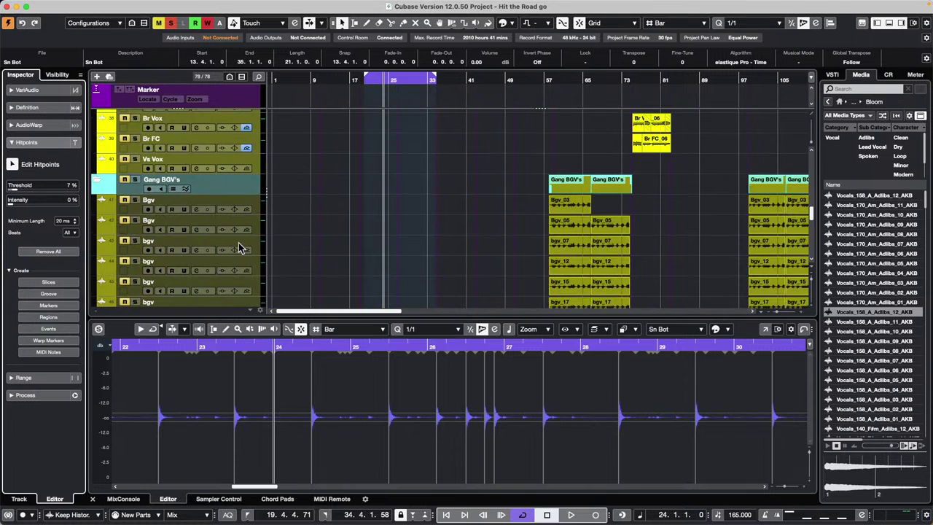
scroll(238, 243, "down", 5)
left_click(245, 273)
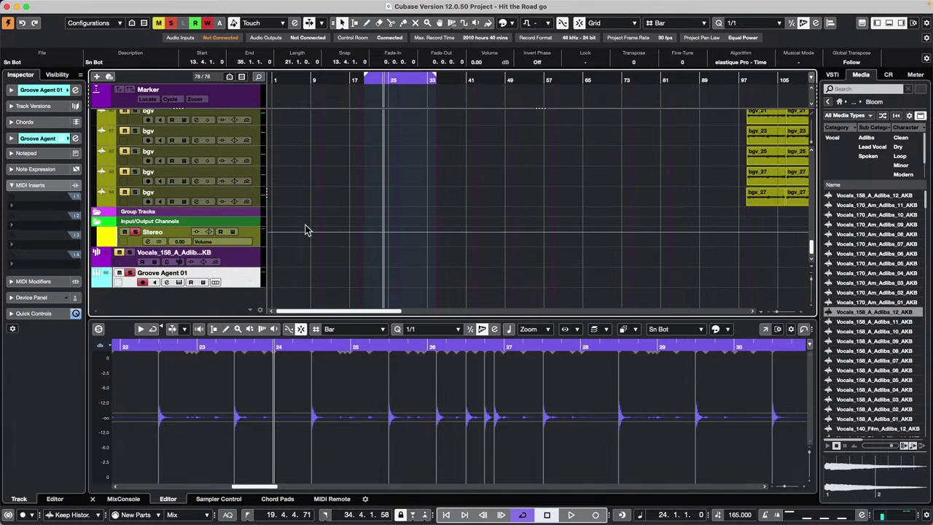
scroll(346, 208, "up", 10)
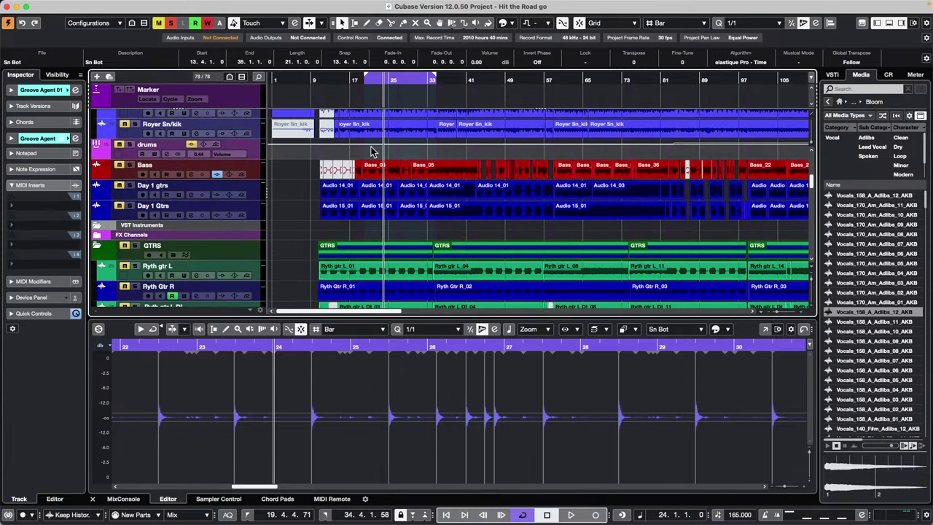
scroll(370, 151, "up", 5)
scroll(370, 151, "up", 1)
left_click(387, 124)
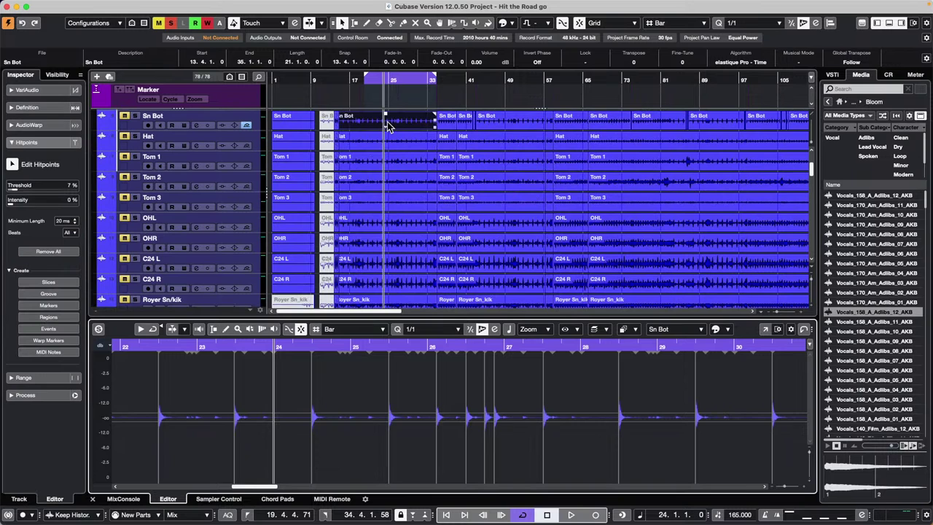
left_click(59, 352)
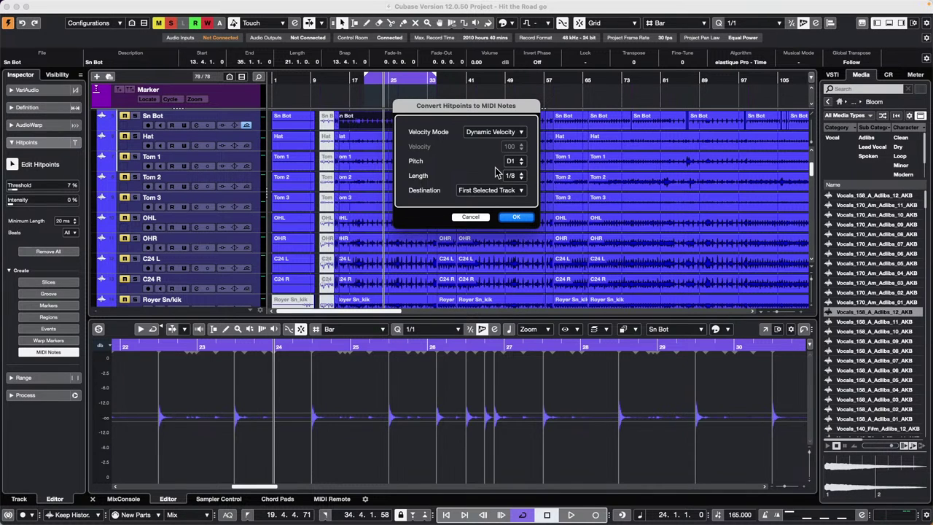
left_click(522, 218)
Select the converted snare MIDI part on the Groove Agent 01 track and play it from just before the cycle range
scroll(467, 181, "down", 15)
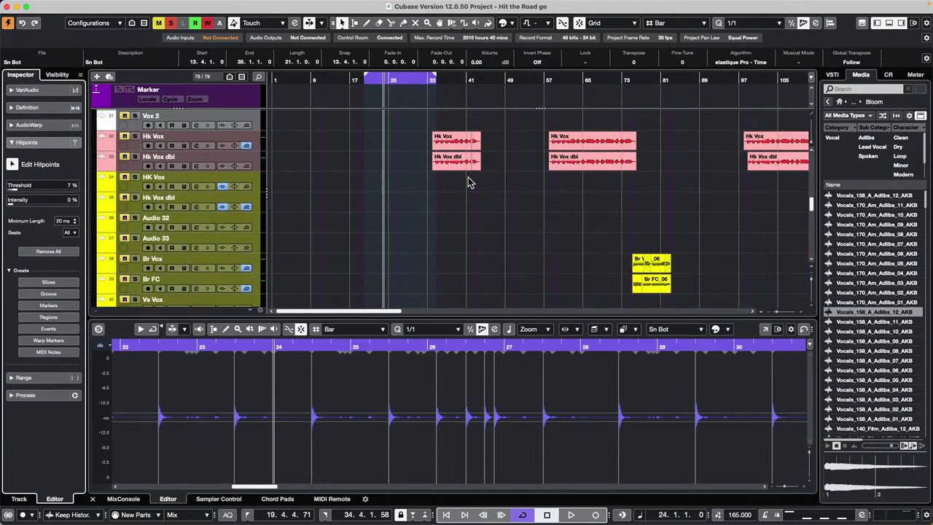
left_click(369, 279)
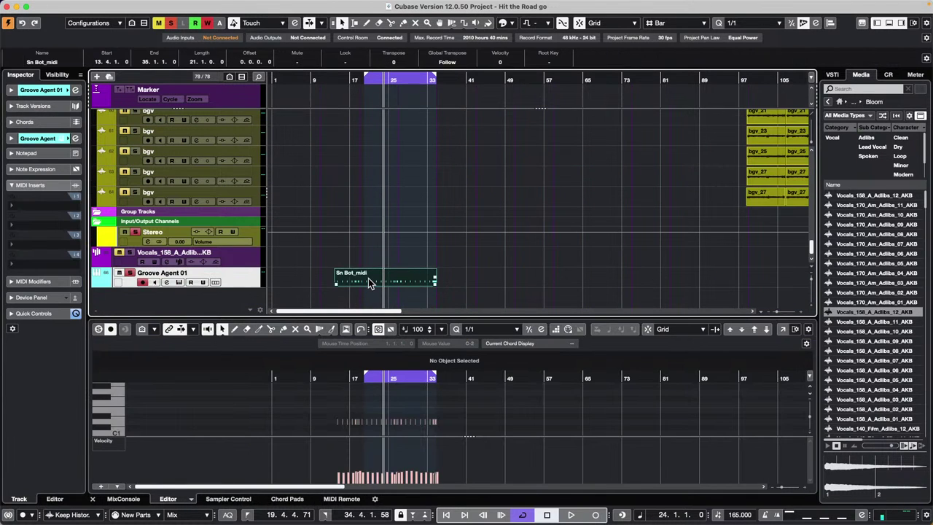
left_click_drag(343, 78, 344, 83)
key("space")
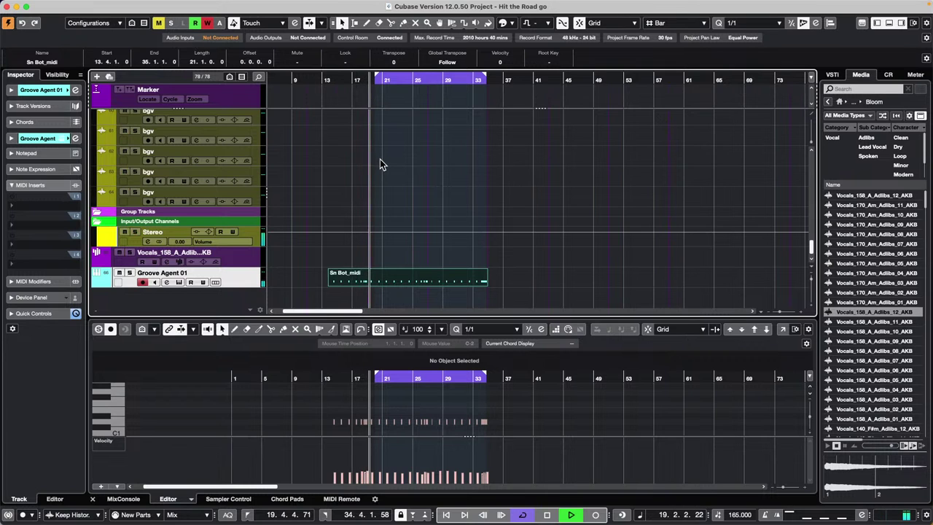
Open Groove Agent from its track during playback and raise the Snare A Room level to 100
left_click(129, 273)
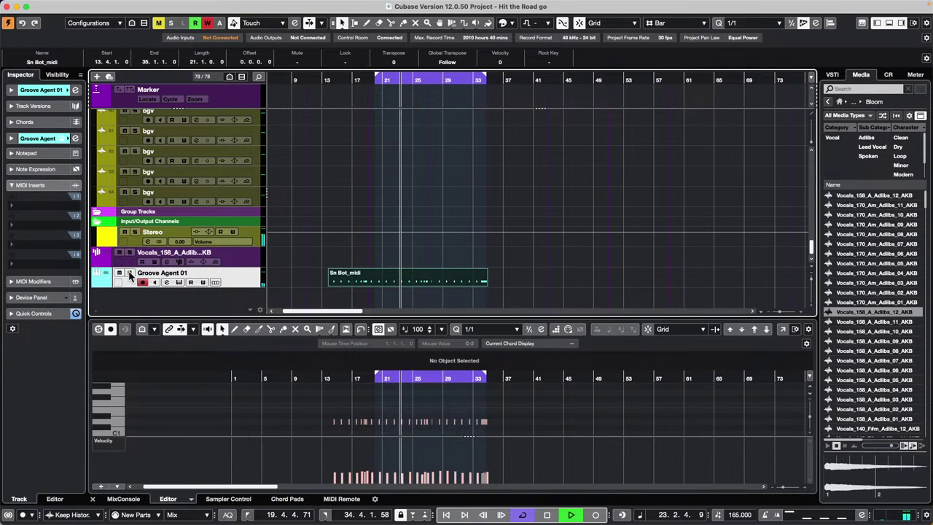
left_click(180, 283)
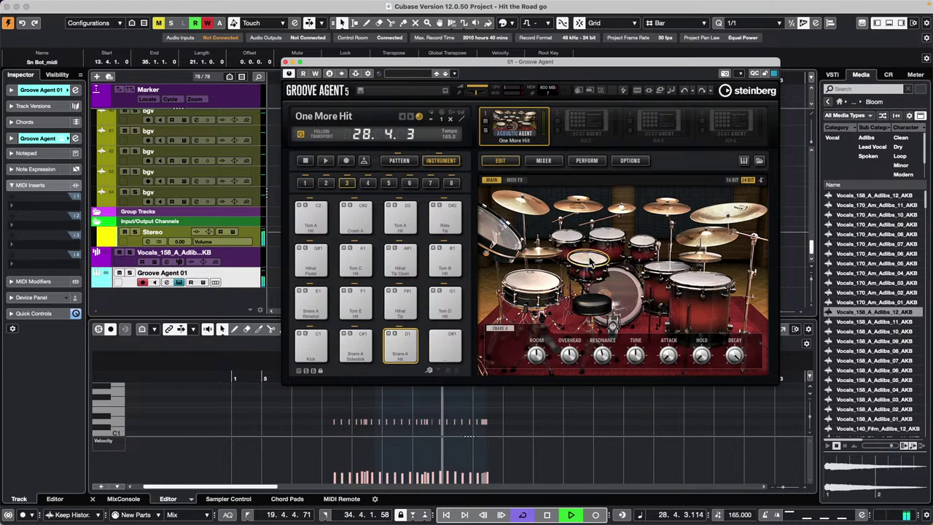
mouse_move(537, 354)
scroll(536, 354, "up", 10)
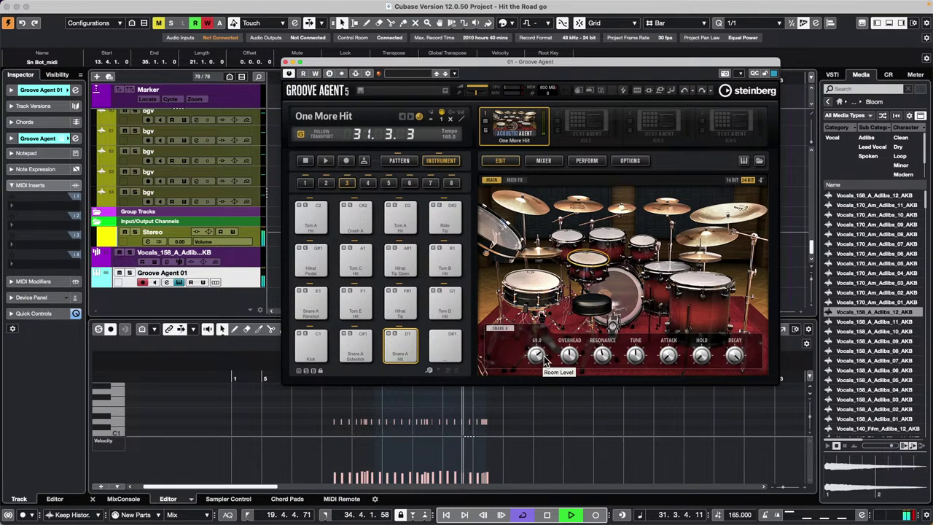
left_click_drag(424, 64, 465, 180)
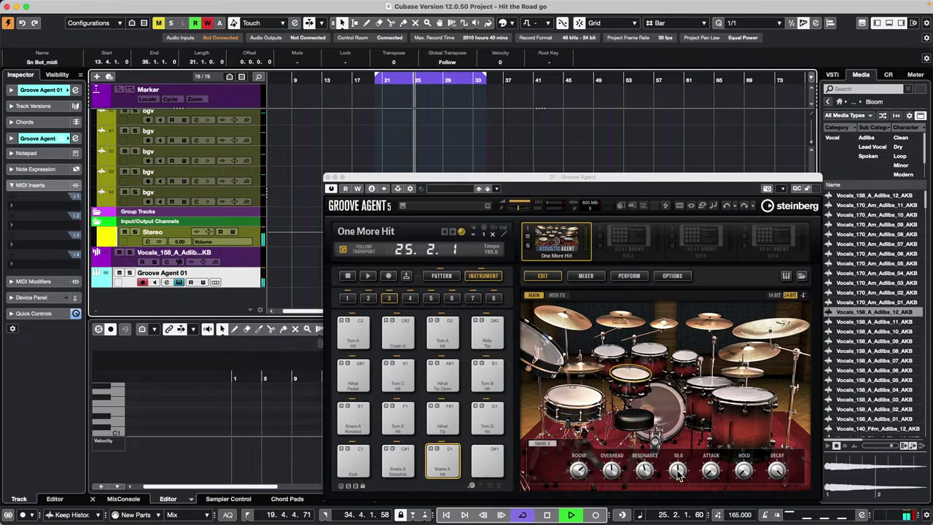
left_click(581, 466)
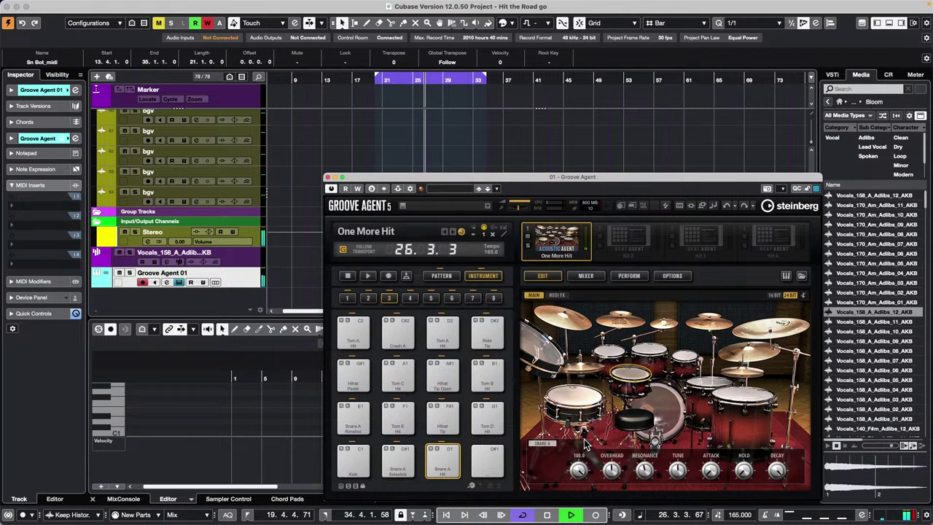
Mute the Sn Top, Copy of Sn Top and Sn Bot tracks in the Drums folder
scroll(177, 222, "up", 10)
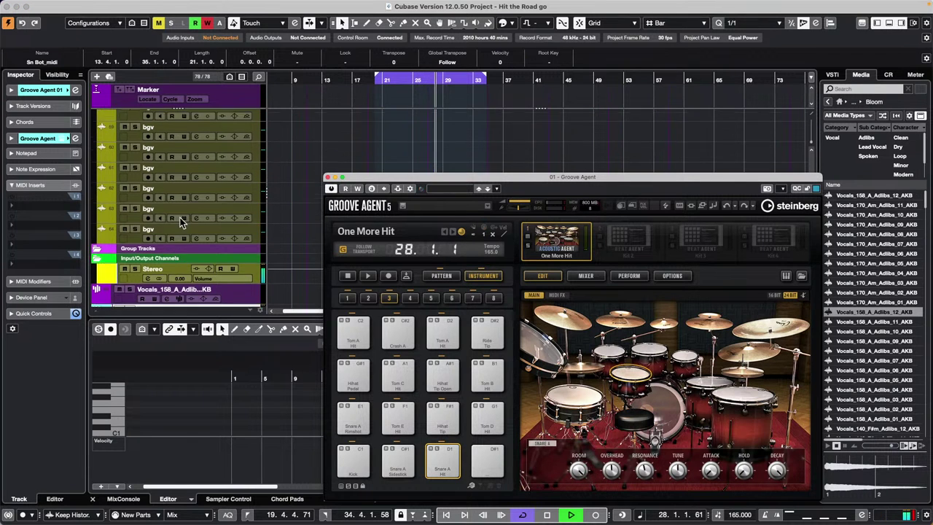
scroll(210, 223, "up", 8)
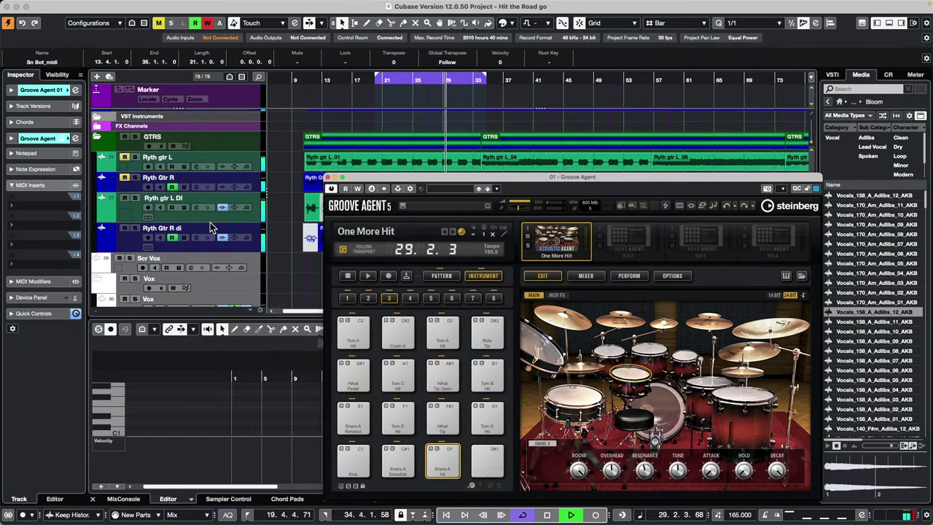
scroll(214, 226, "up", 5)
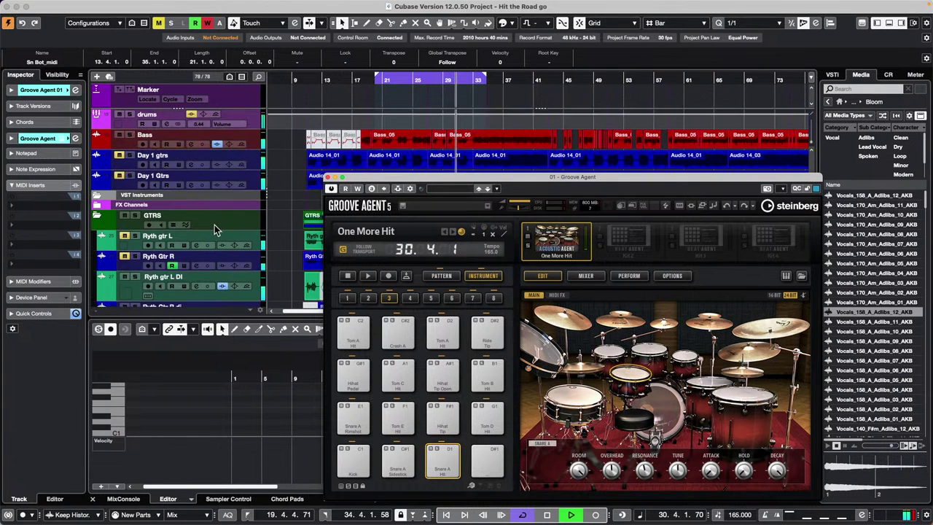
scroll(214, 224, "up", 5)
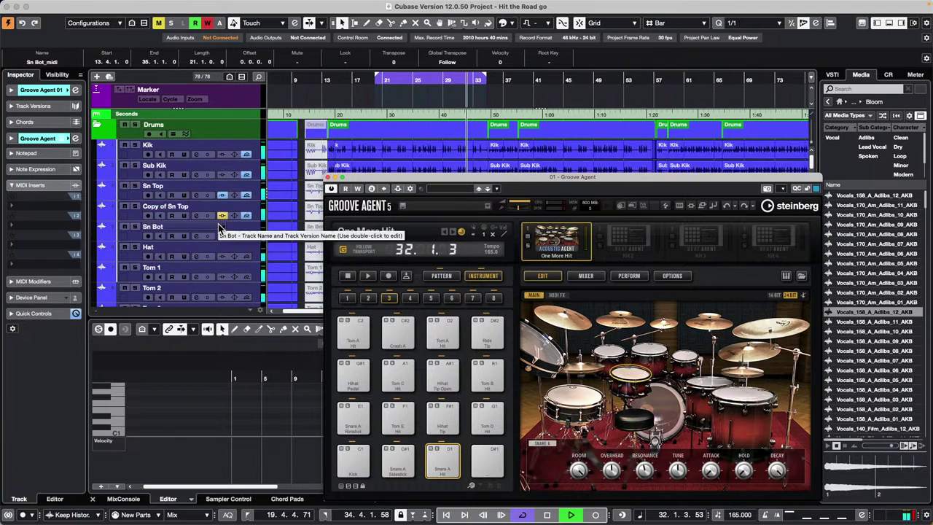
left_click(125, 186)
left_click(125, 207)
left_click(375, 114)
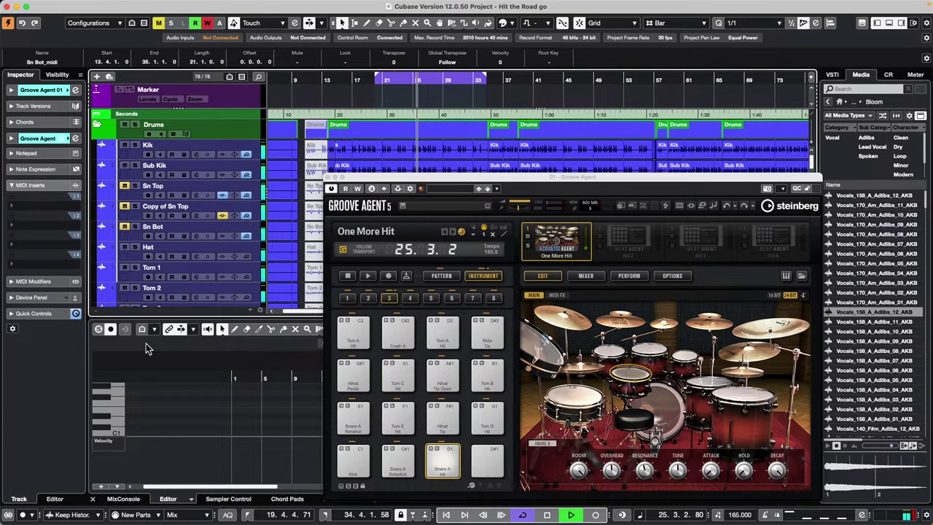
Raise the Overhead level of Snare A in Groove Agent, set its Tune to 53.0, and stop playback
left_click_drag(614, 471, 616, 444)
mouse_move(678, 471)
left_mouse_down()
mouse_move(684, 440)
mouse_move(678, 511)
mouse_move(677, 464)
left_mouse_up()
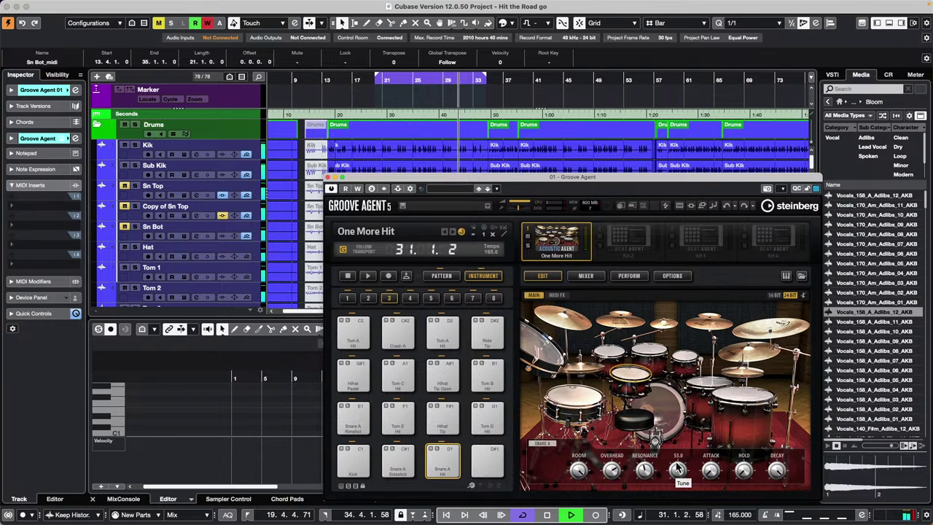
key("space")
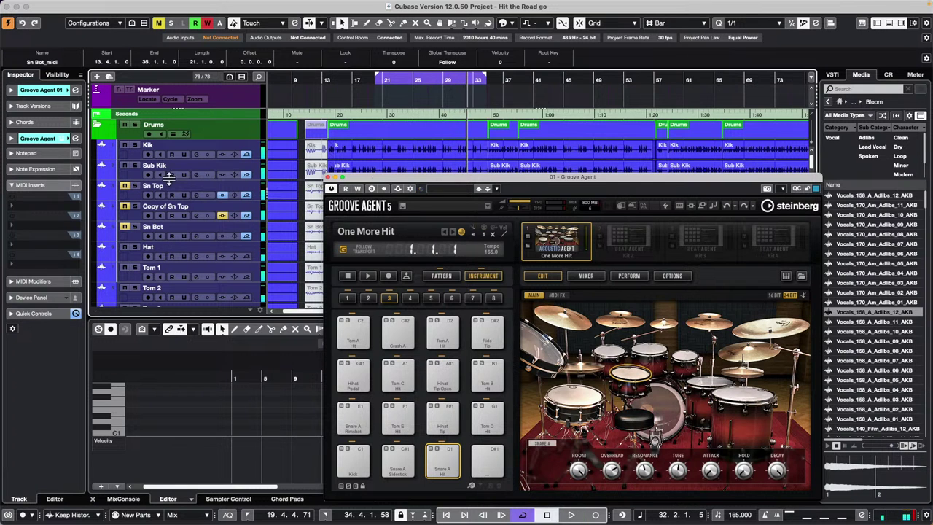
Convert the Kik event's hitpoints in the cycle range to MIDI notes: Dynamic Velocity, pitch D1, length 1/8, destination First Selected Track
left_click_drag(441, 177, 661, 128)
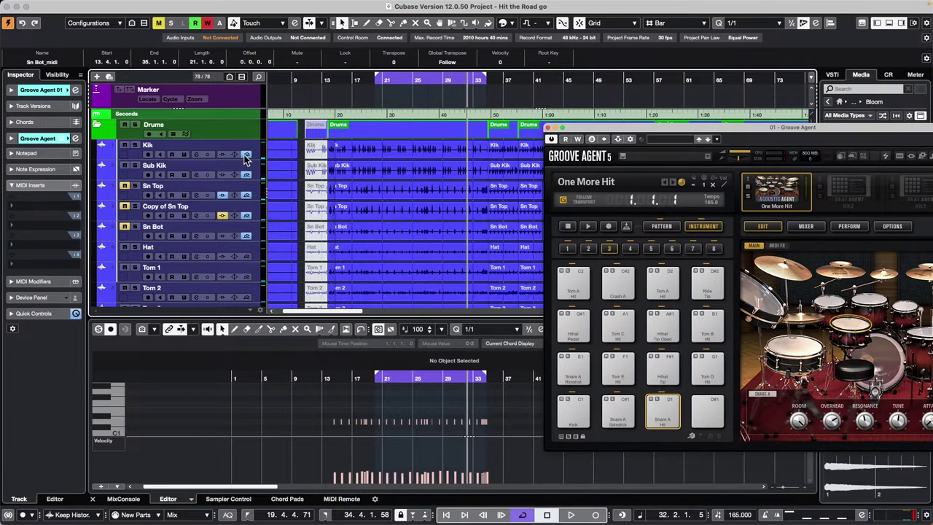
left_click(397, 152)
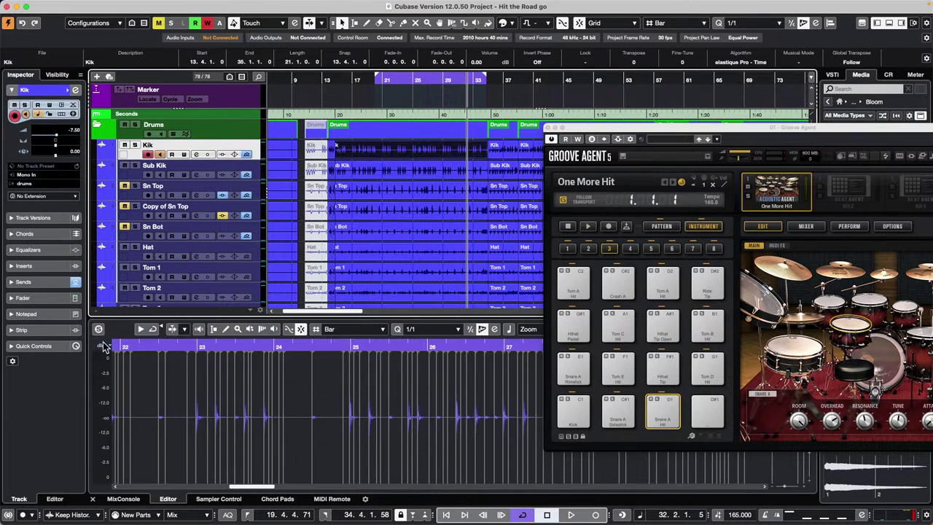
double_click(435, 153)
left_click(44, 352)
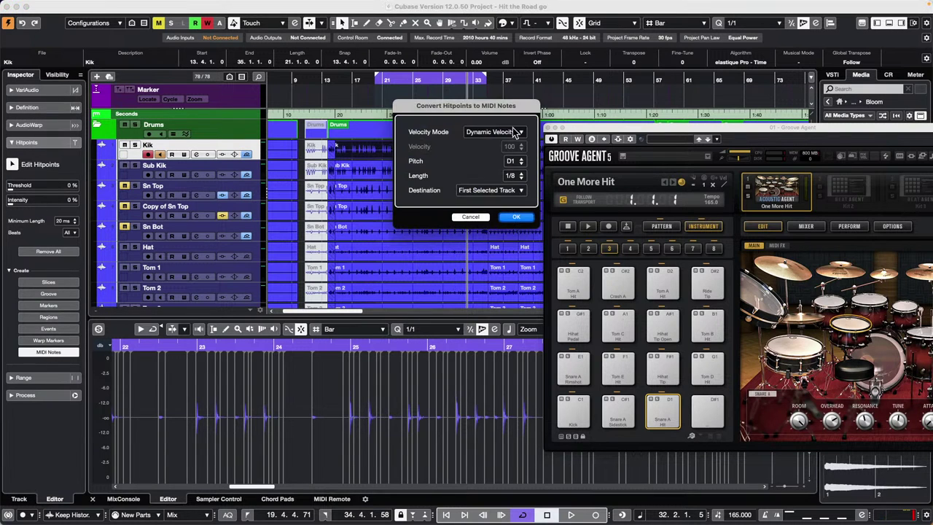
left_click(503, 191)
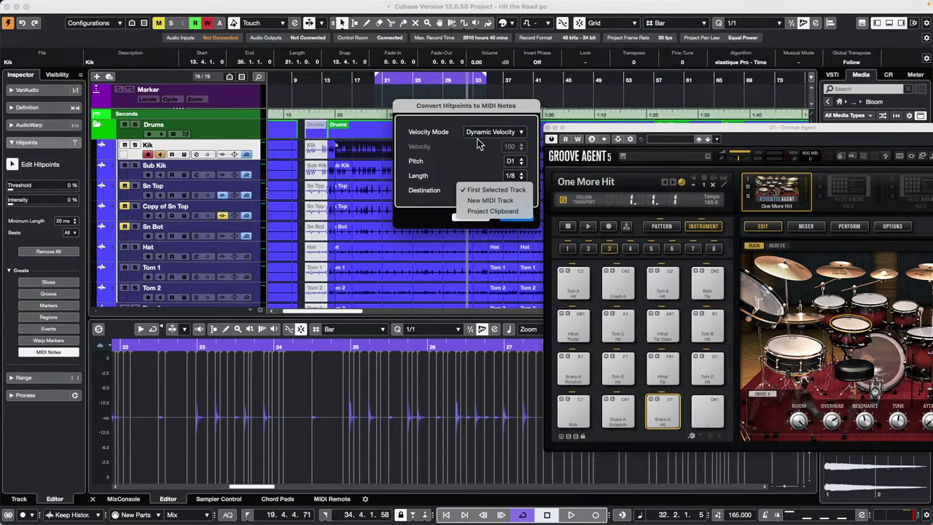
left_click(470, 159)
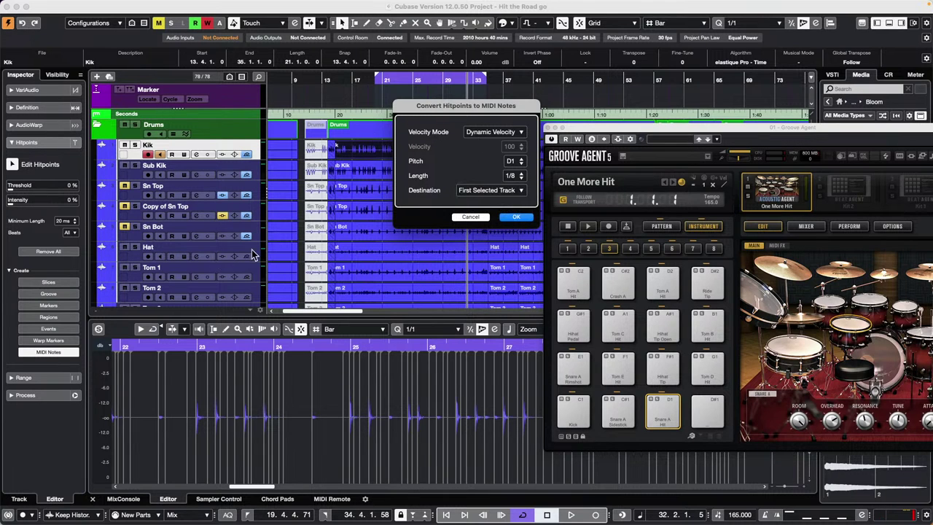
left_click(514, 218)
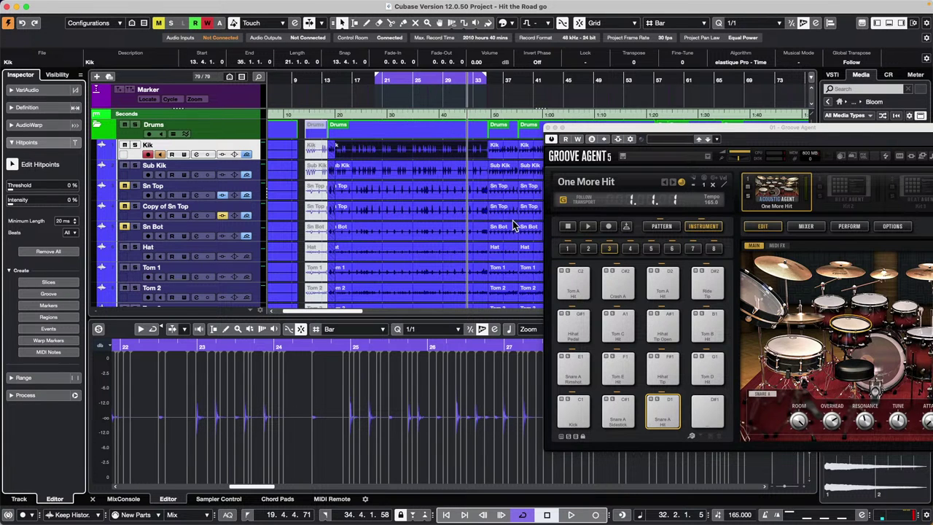
scroll(378, 201, "down", 10)
scroll(379, 204, "down", 8)
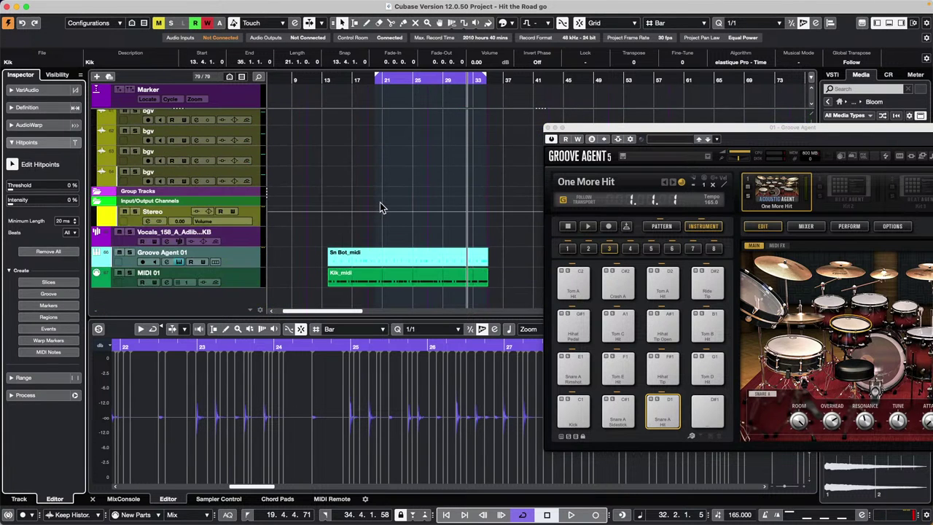
scroll(390, 213, "up", 10)
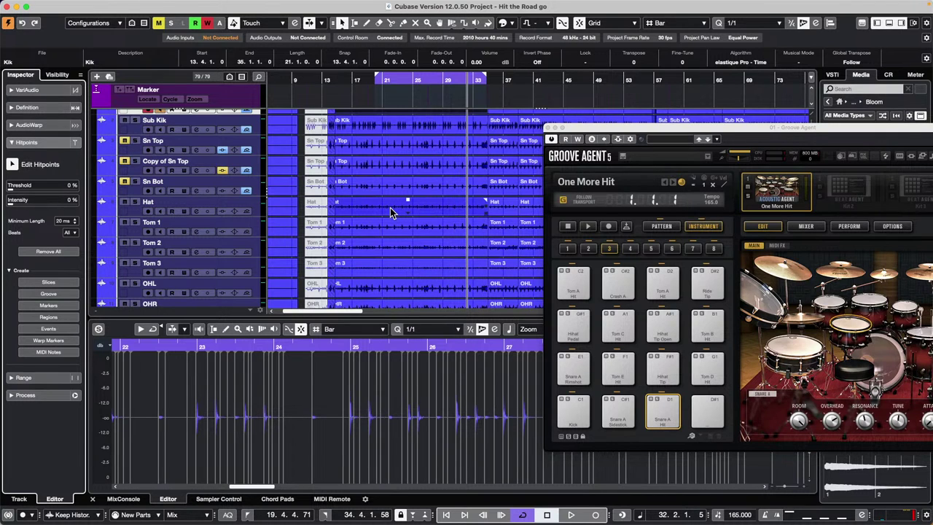
Open the recent UNINVITED project, activate it, and accept the missing ports as unmapped
mouse_move(7, 4)
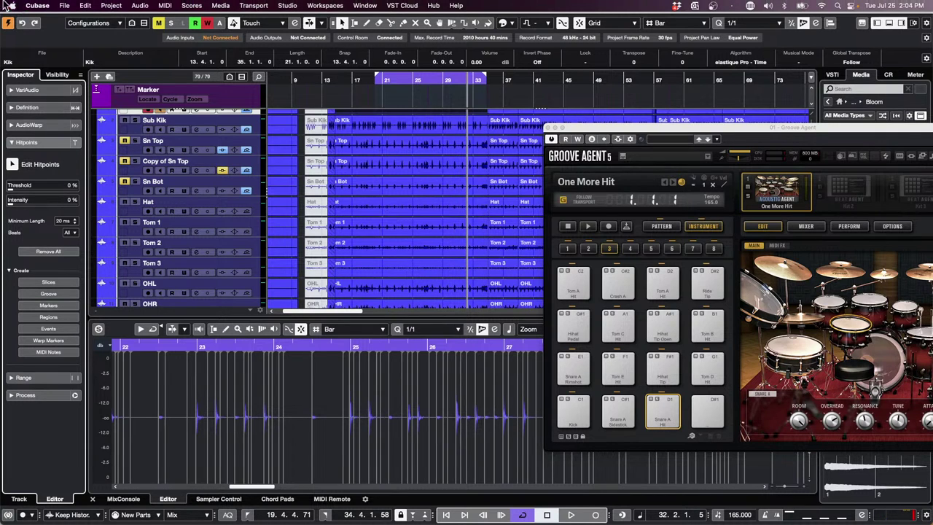
left_click(66, 6)
mouse_move(88, 228)
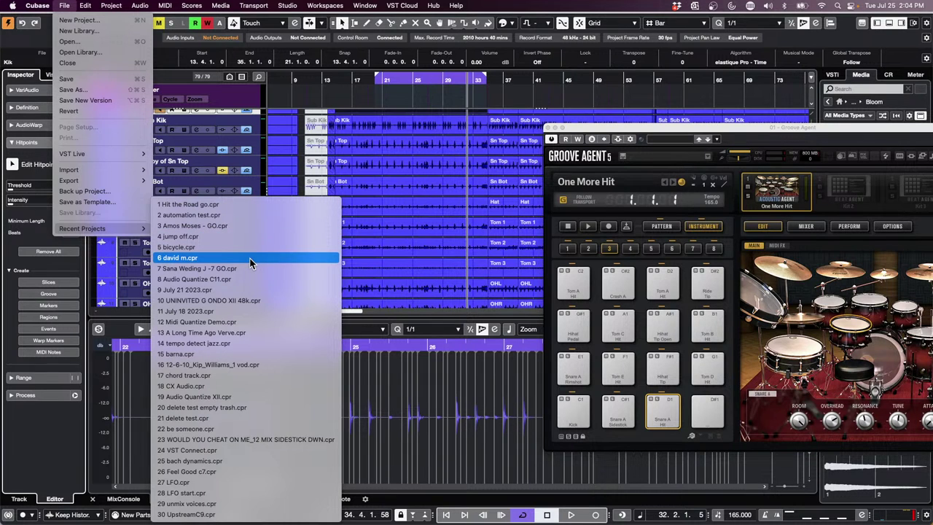
left_click(260, 300)
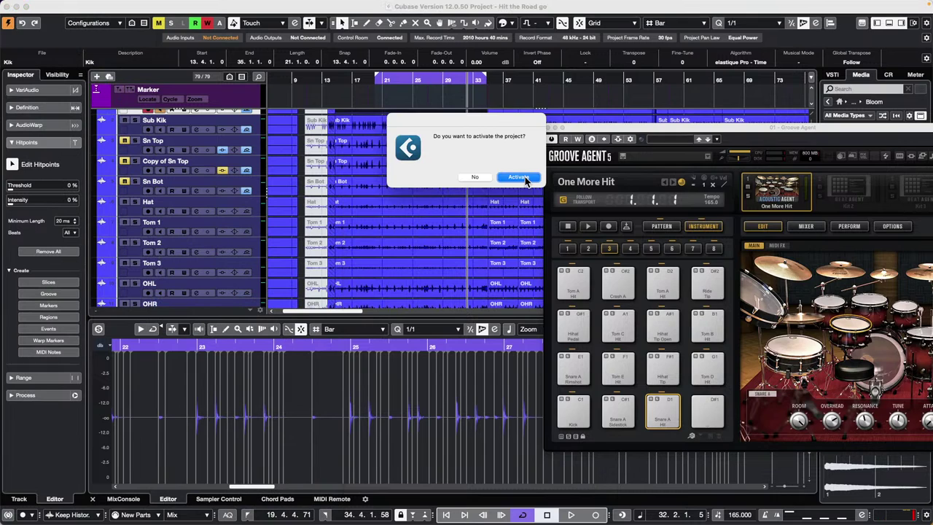
left_click(518, 177)
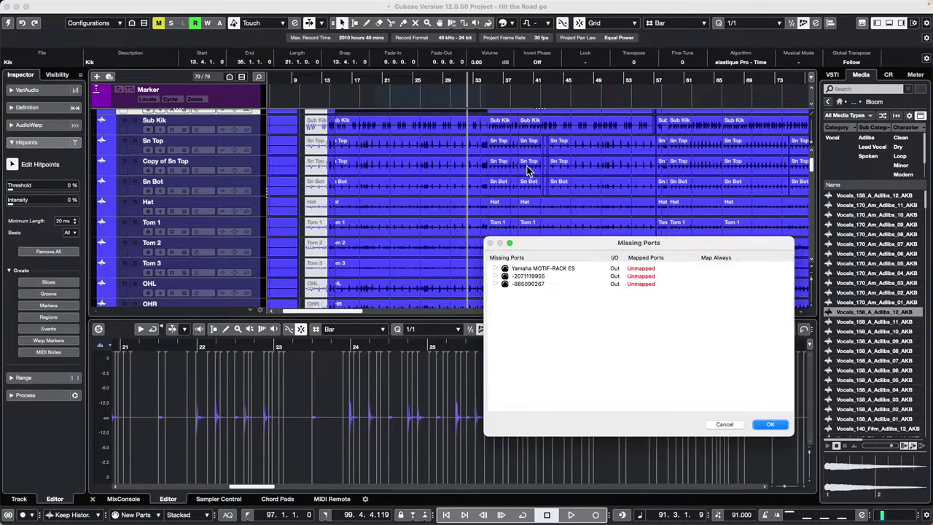
left_click(773, 425)
Play the project, open the vocal track's channel settings, view its channel strip, and slightly lower the gain of EQ band 3
key("space")
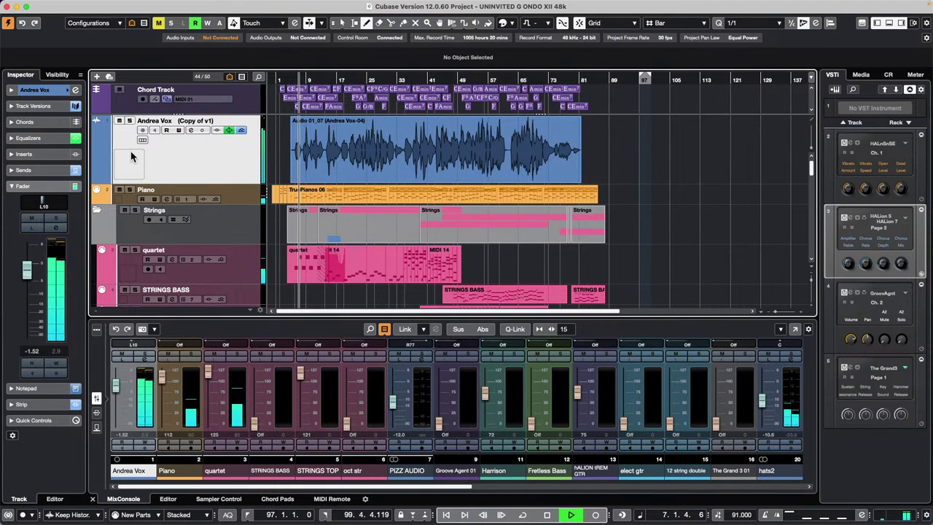
left_click(191, 130)
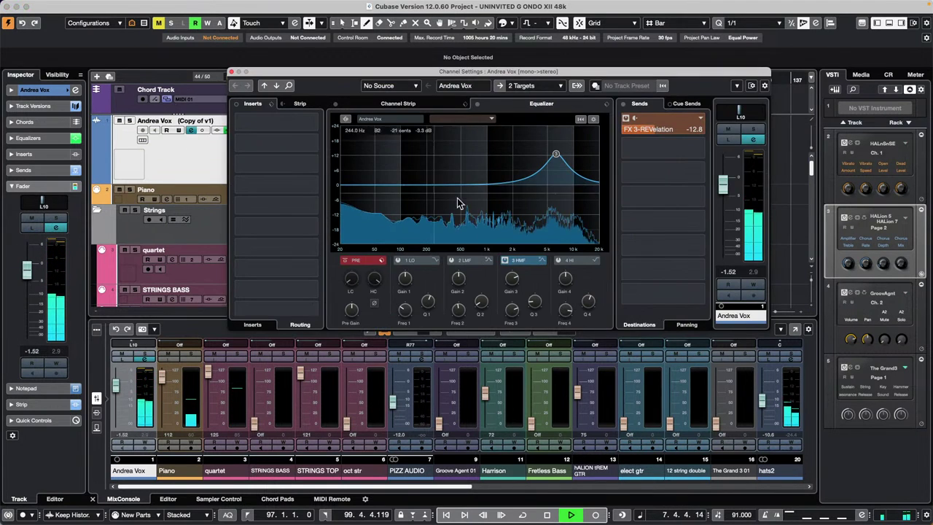
left_click(398, 103)
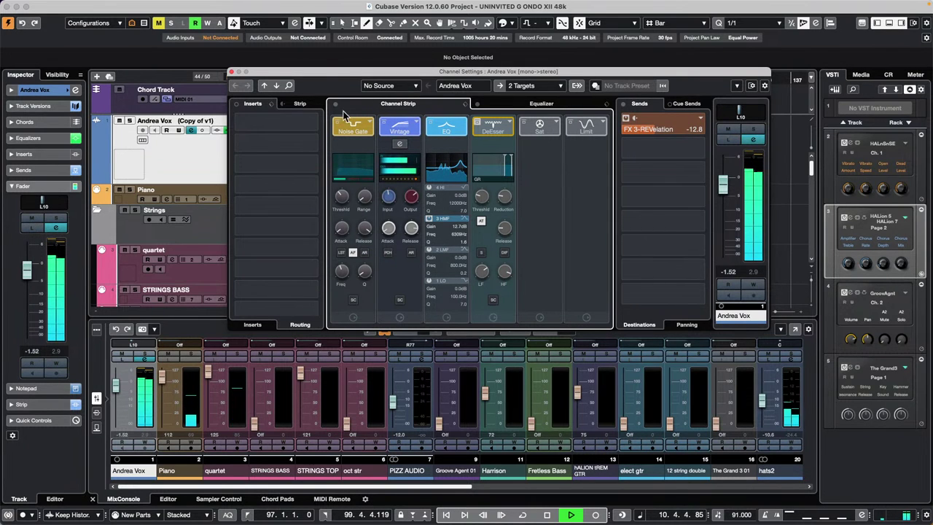
left_click(557, 105)
mouse_move(557, 156)
left_mouse_down()
mouse_move(554, 189)
mouse_move(556, 159)
left_mouse_up()
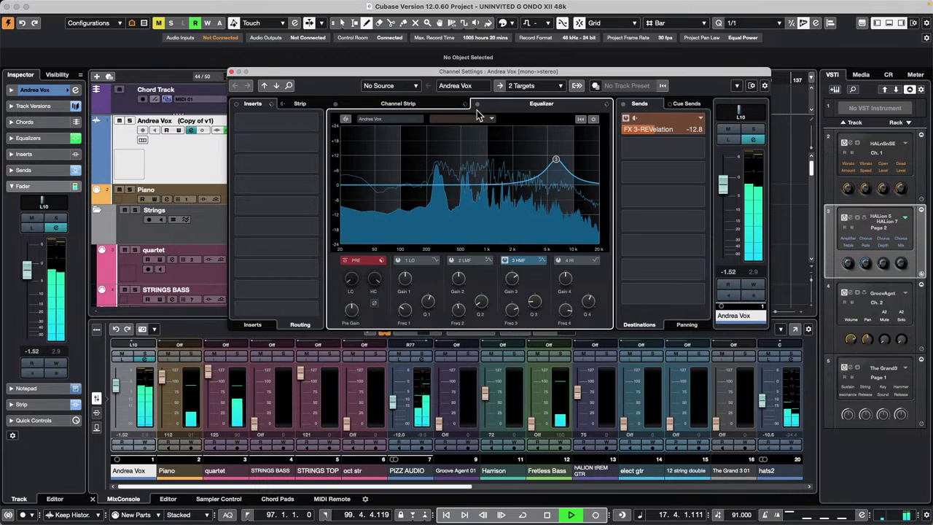
Raise the vocal channel's FX 3-REVelation send level to -7.82 and solo the channel
left_click(658, 132)
left_click_drag(658, 131, 676, 140)
left_click(753, 129)
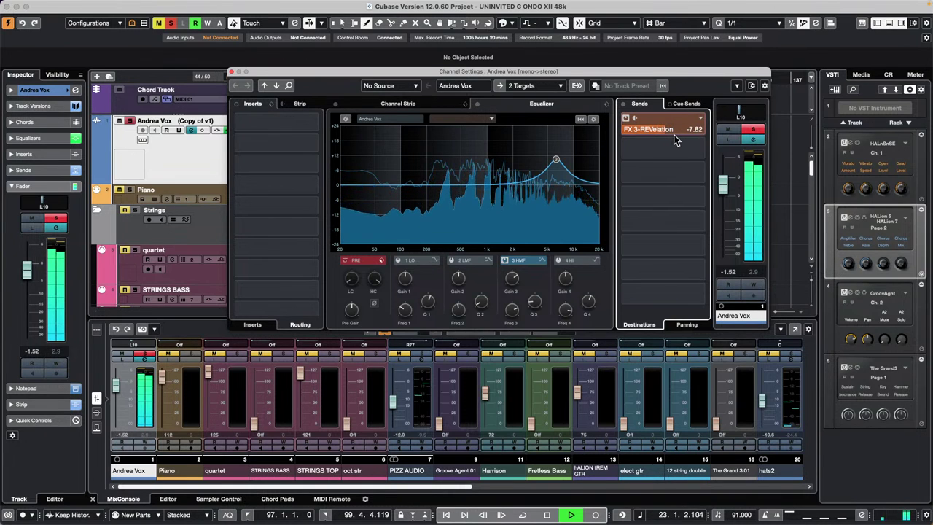
Add a stereo MonoDelay FX channel, output to Stereo Out, for send 2 of the vocal channel
left_click(700, 151)
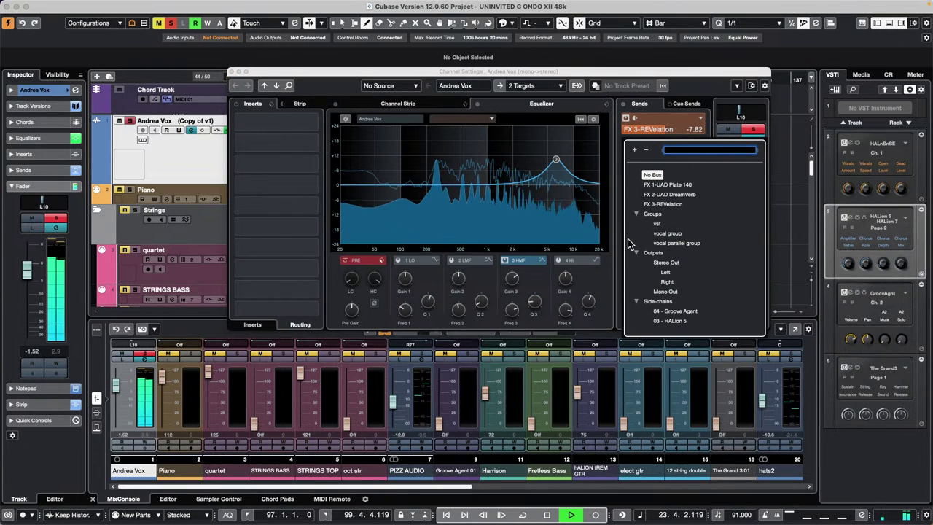
left_click(615, 149)
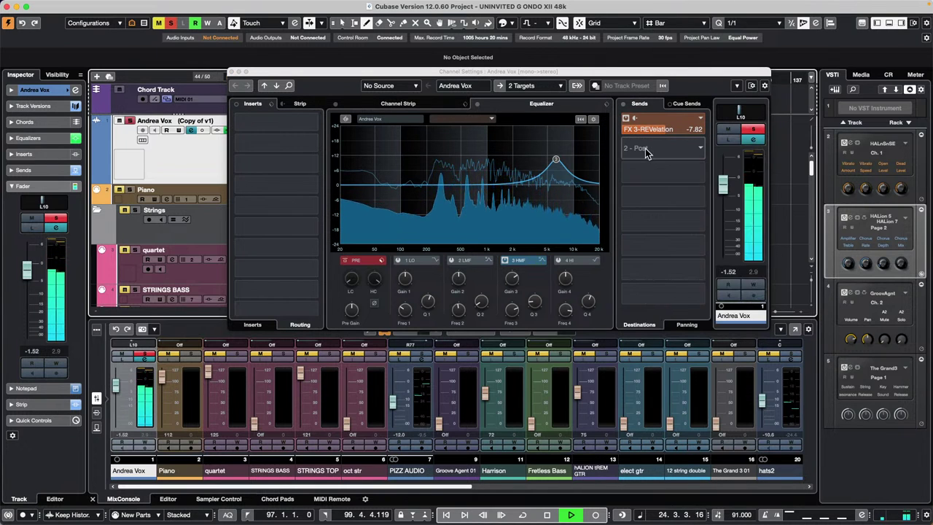
key("space")
right_click(648, 151)
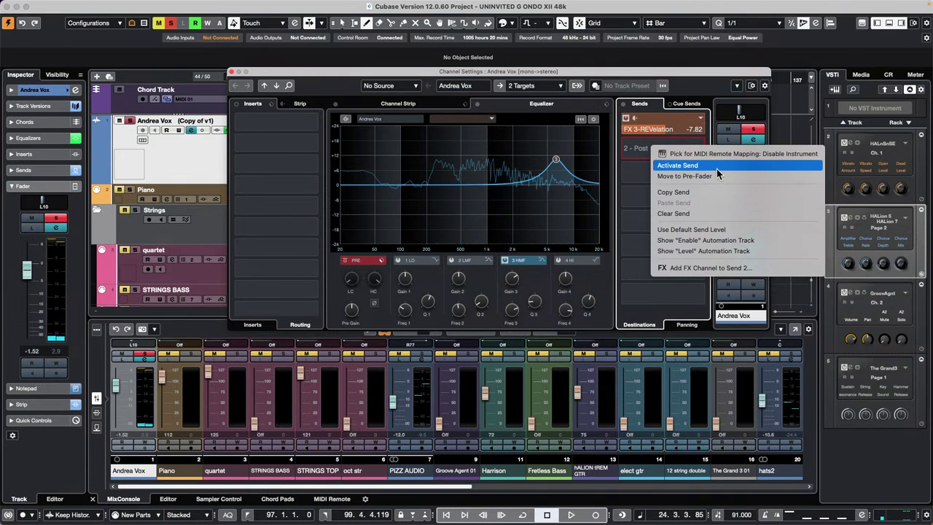
left_click(702, 268)
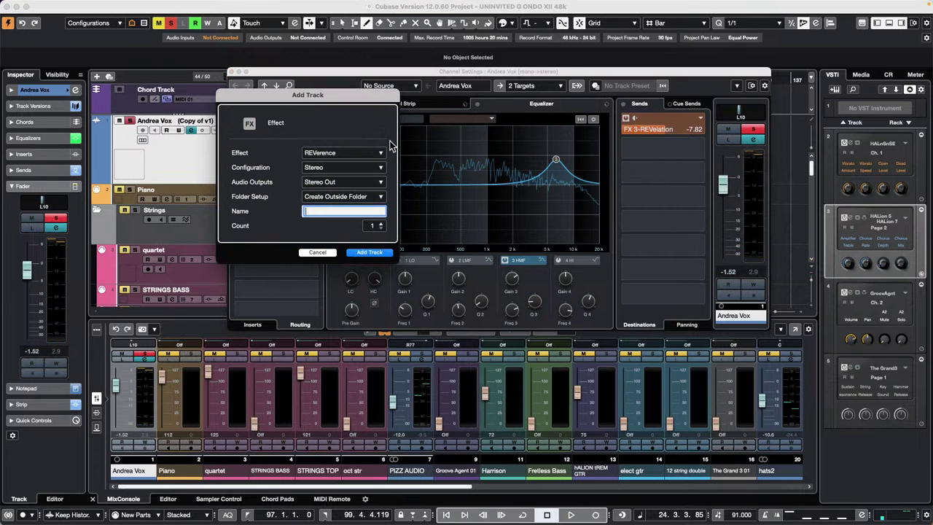
left_click(352, 155)
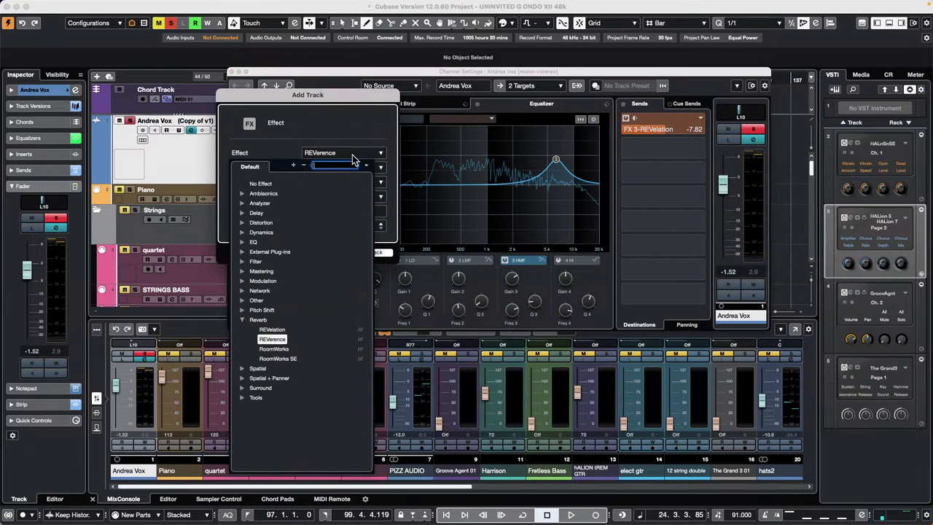
left_click(243, 215)
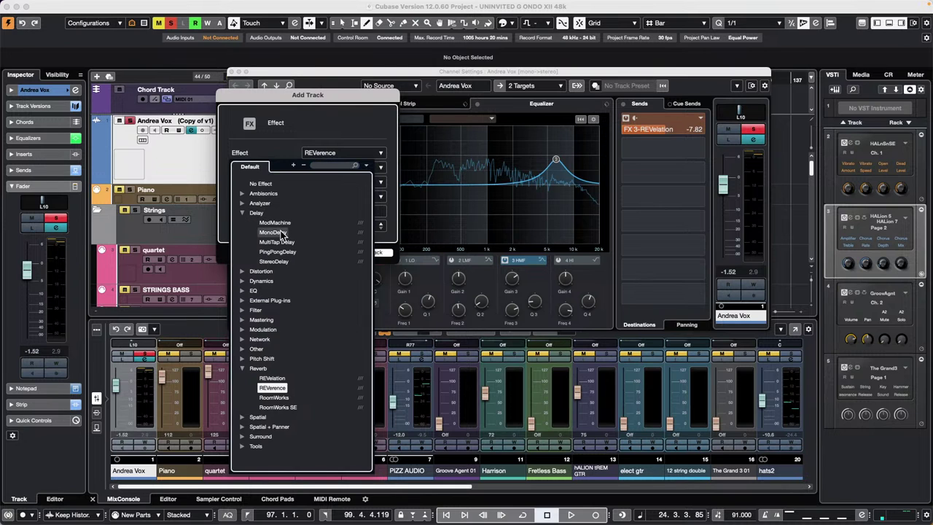
left_click(274, 232)
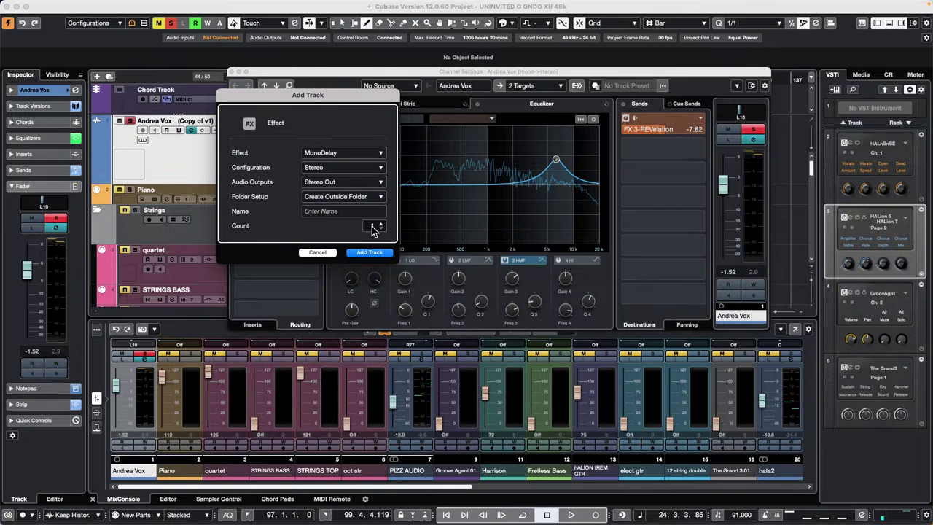
left_click(370, 253)
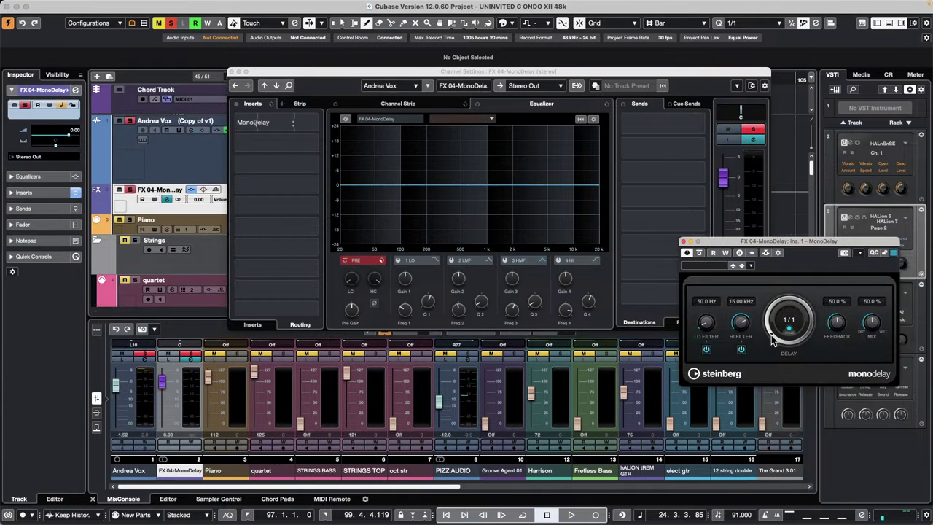
Set the MonoDelay delay time to 1/4 and start playback
left_click_drag(778, 290, 757, 321)
left_click(790, 329)
key("space")
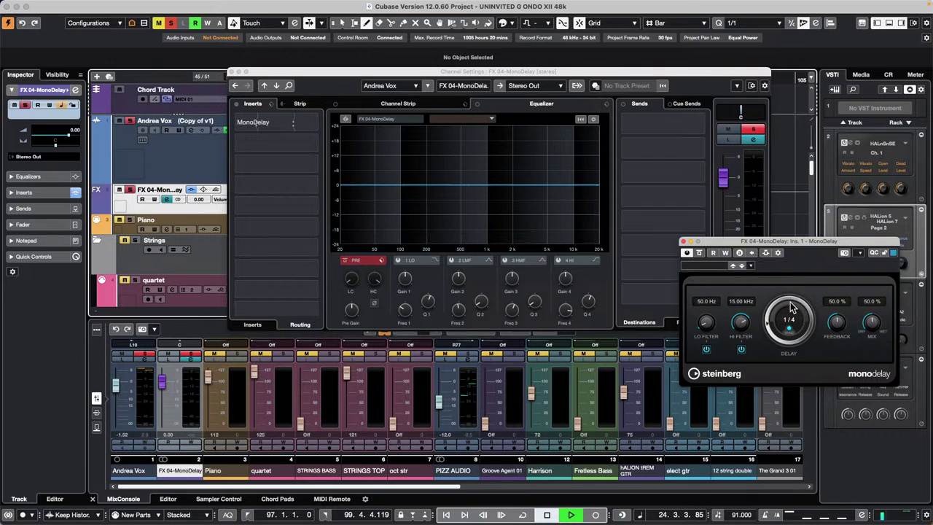
Raise the vocal channel's MonoDelay send during playback, settle its level at -18.1, and stop playback
left_click(201, 146)
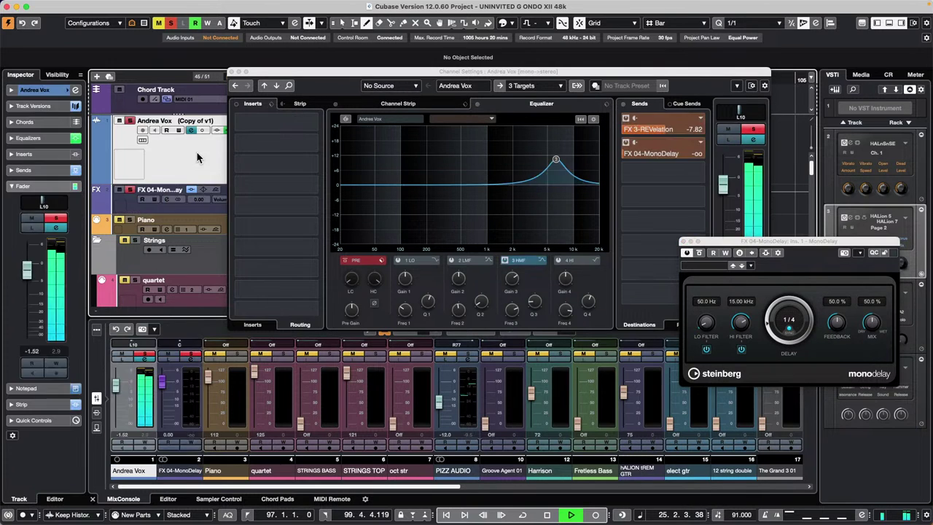
left_click_drag(633, 162, 690, 157)
scroll(690, 158, "down", 4)
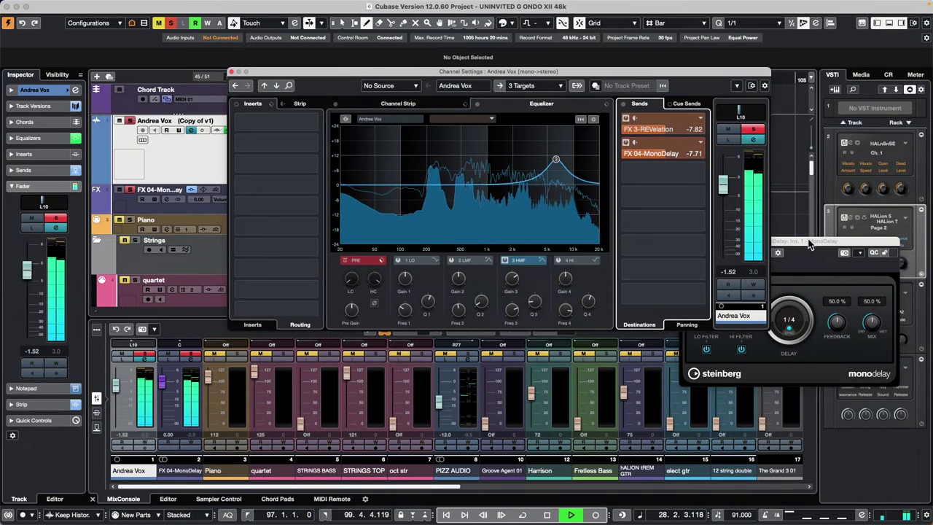
left_click_drag(660, 154, 639, 159)
key("space")
Set the MonoDelay delay time to 1/4 D and lower the vocal's MonoDelay send to -19.9 during playback
left_click_drag(807, 243, 414, 146)
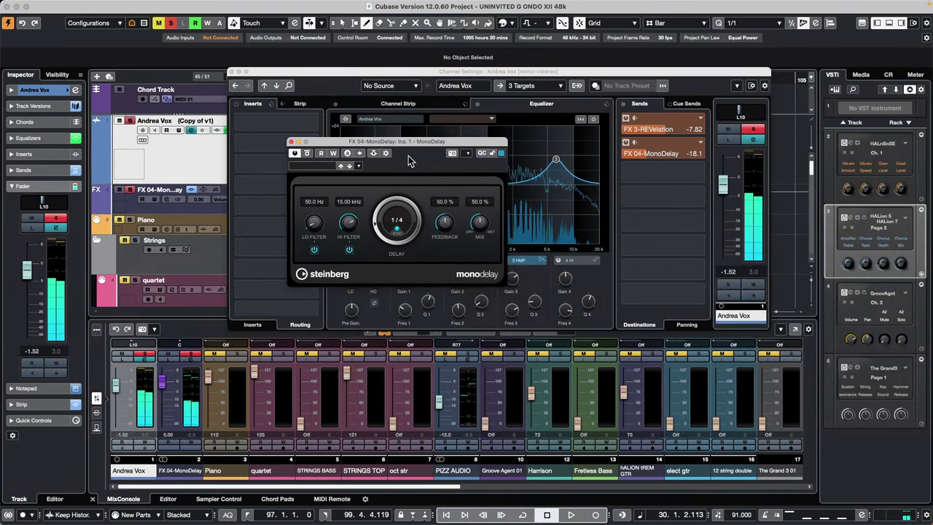
left_click_drag(378, 223, 383, 201)
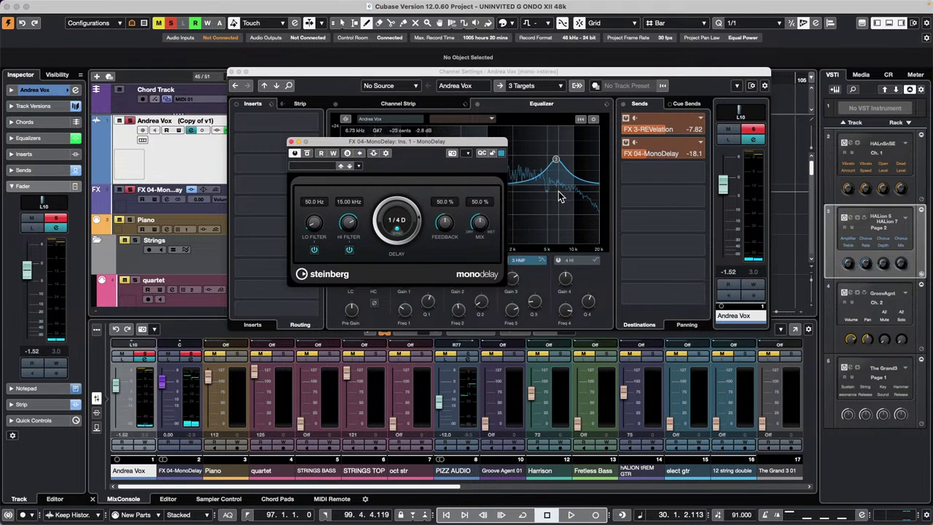
key("space")
left_click_drag(648, 155, 643, 158)
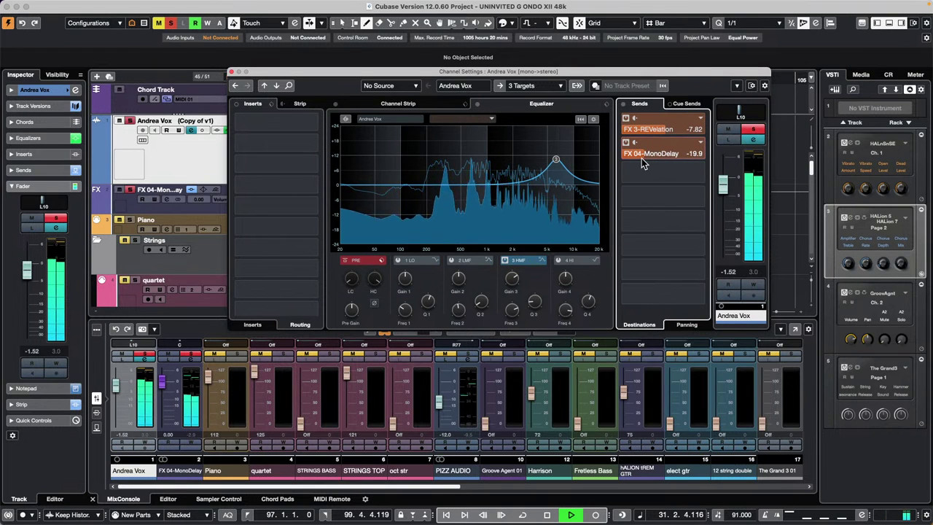
Unsolo the vocal and balance it in the full mix with its MonoDelay send at -18.1 and its fader at 0.00
left_click(755, 130)
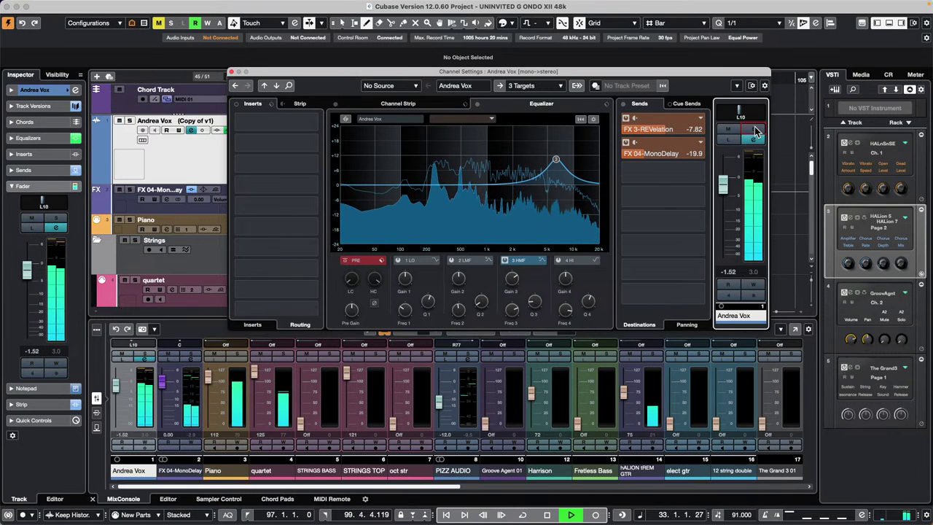
left_click(644, 156)
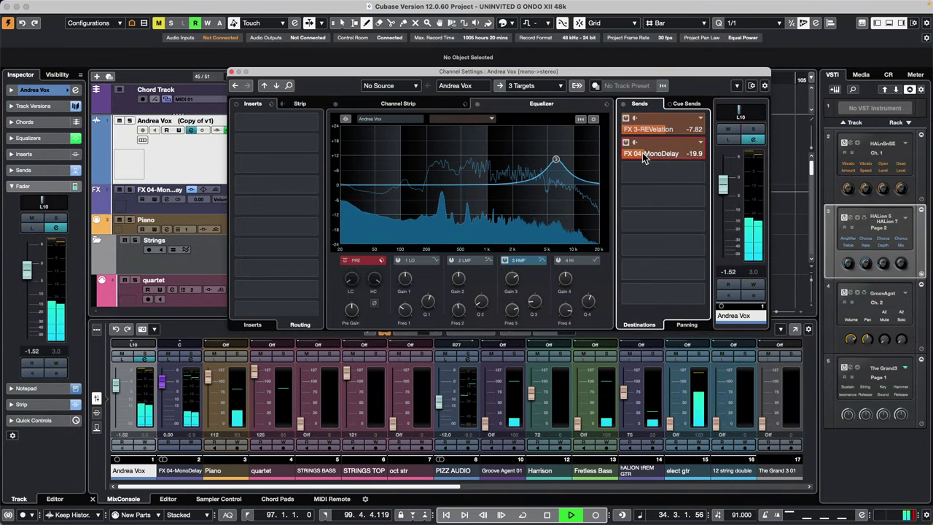
left_click_drag(644, 156, 652, 159)
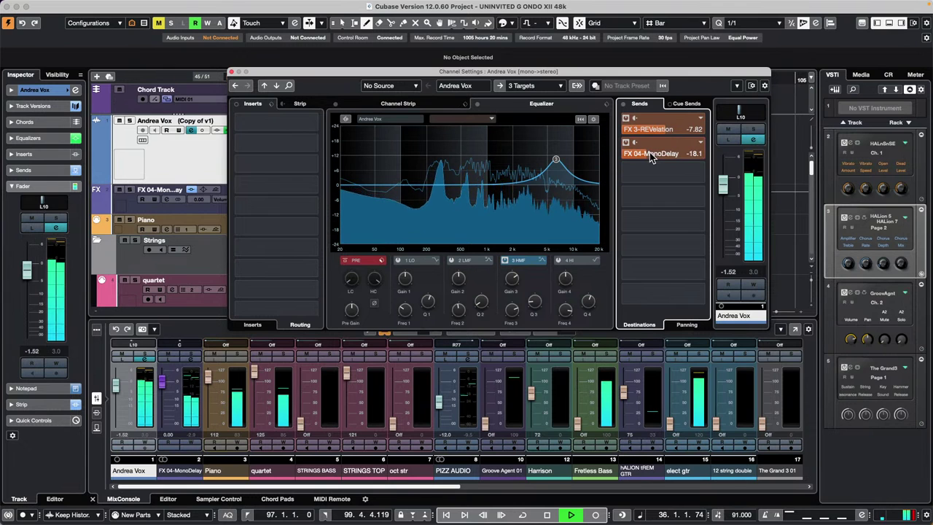
left_click_drag(722, 183, 724, 175)
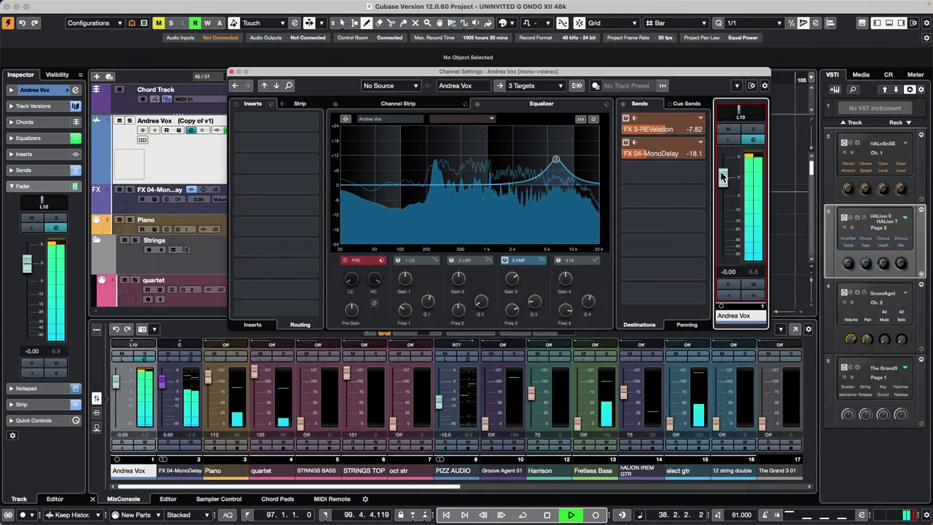
Restart playback near bar 5 and bypass the vocal's channel strip, equalizer and sends to hear it dry
left_click_drag(431, 71, 433, 156)
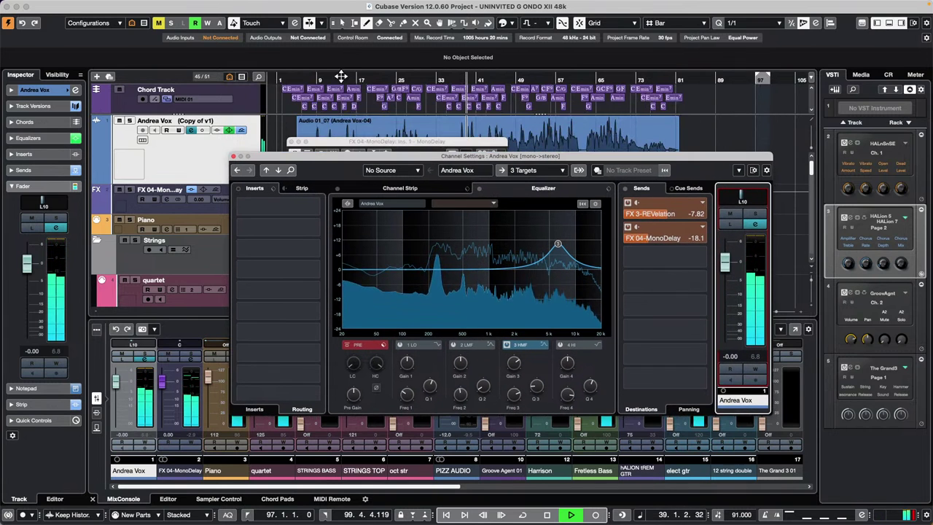
left_click(302, 77)
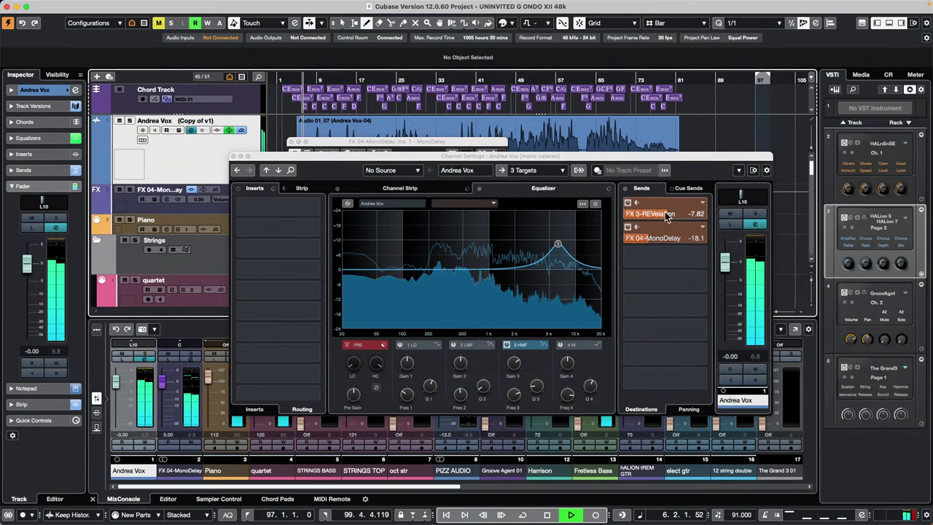
left_click(410, 189)
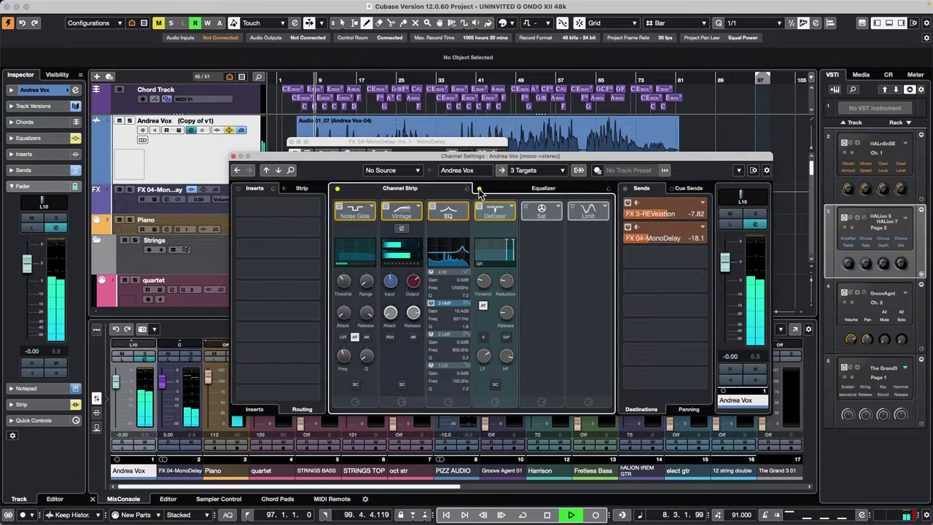
left_click(633, 209)
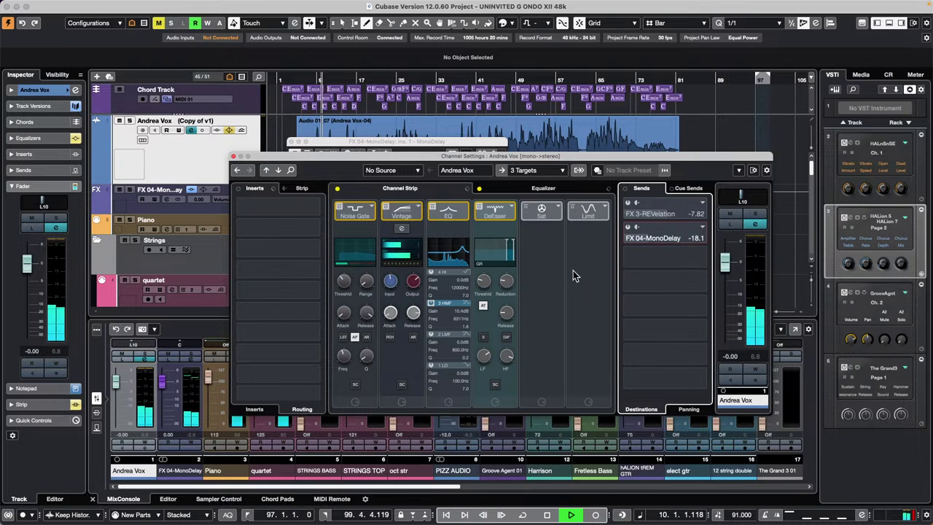
Reactivate the vocal's channel strip, toggle the Vintage compressor for comparison, and take the EQ module out of bypass
left_click(337, 189)
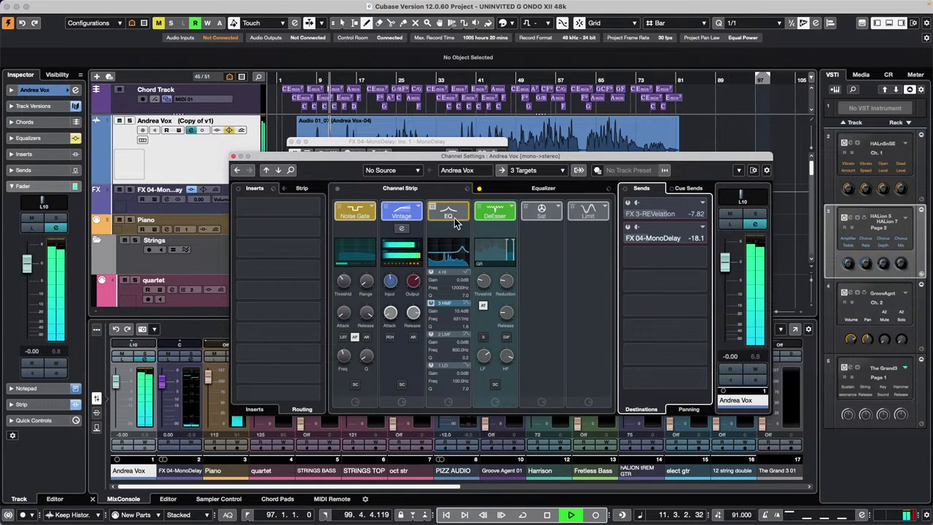
left_click(387, 208)
left_click(389, 212)
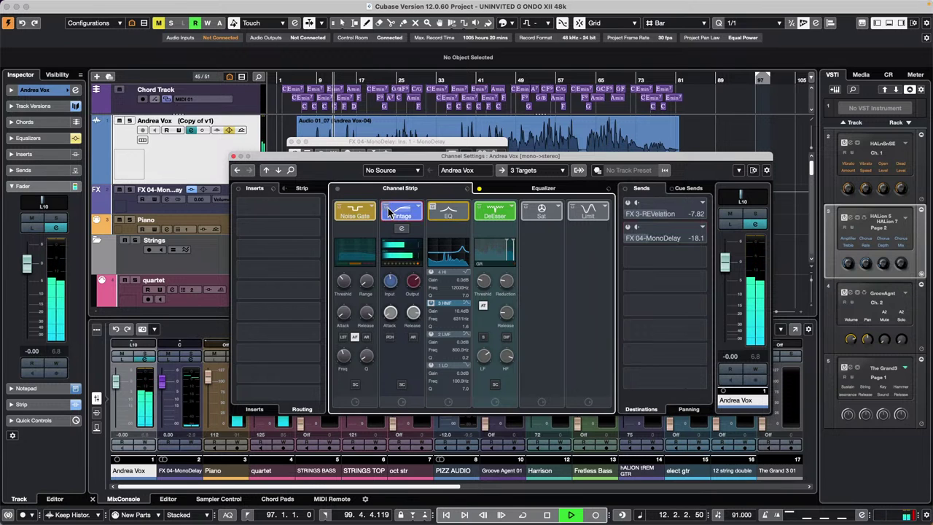
left_click(433, 209)
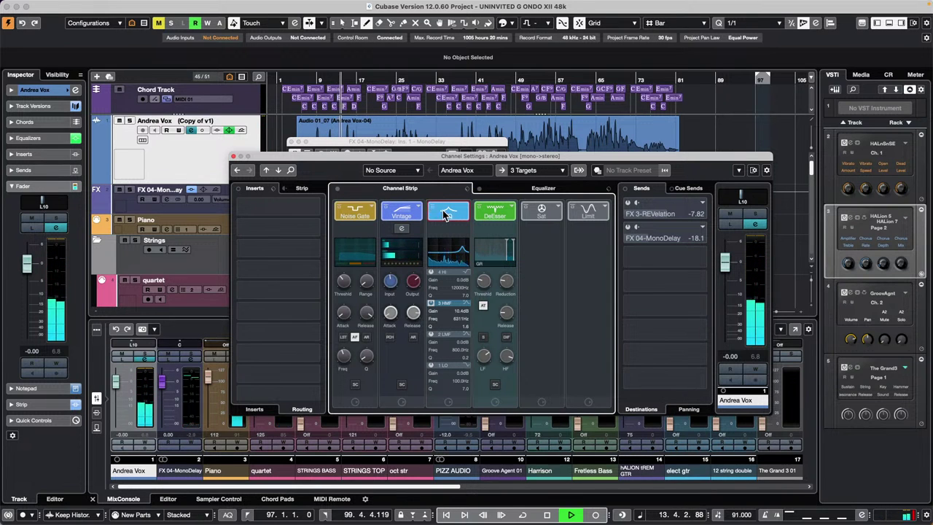
Reactivate both vocal sends, setting FX 3-REVelation to -9.04 and FX 04-MonoDelay to -17.6
left_click(626, 204)
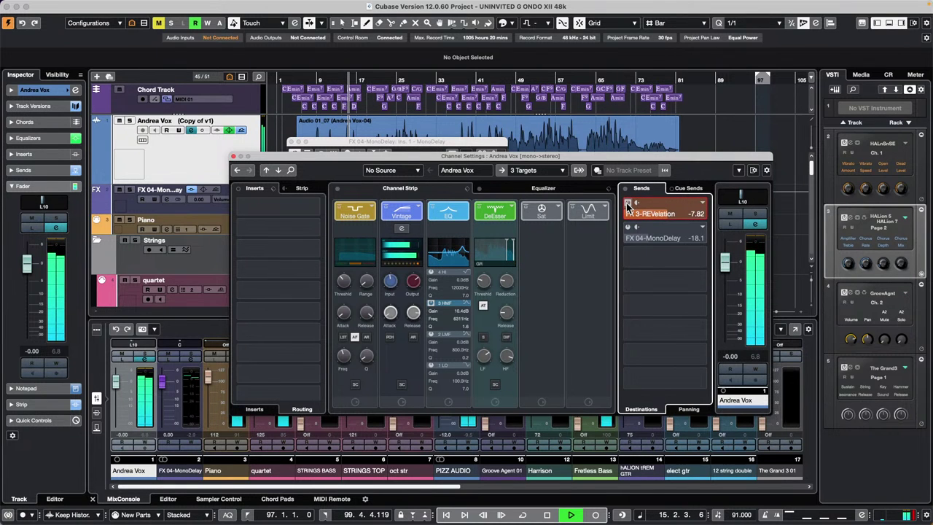
left_click_drag(664, 216, 662, 217)
left_click(629, 227)
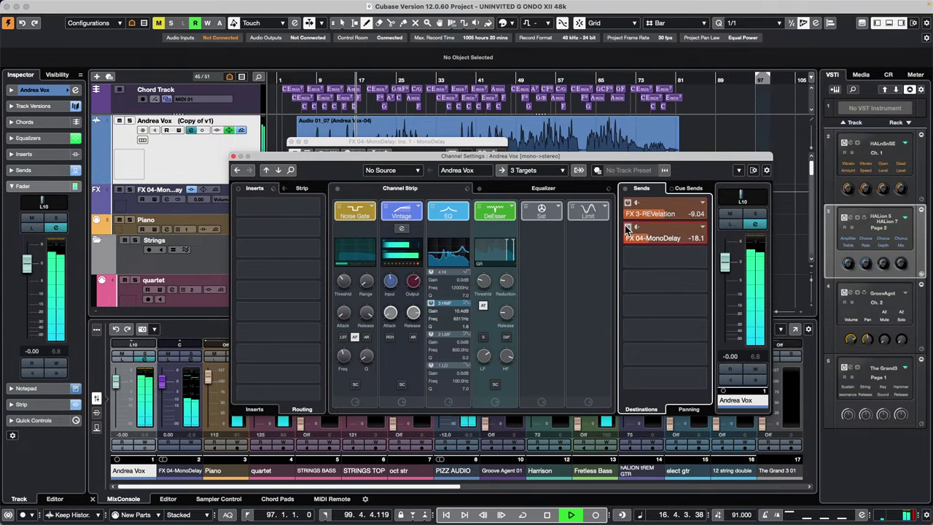
left_click_drag(651, 244, 651, 242)
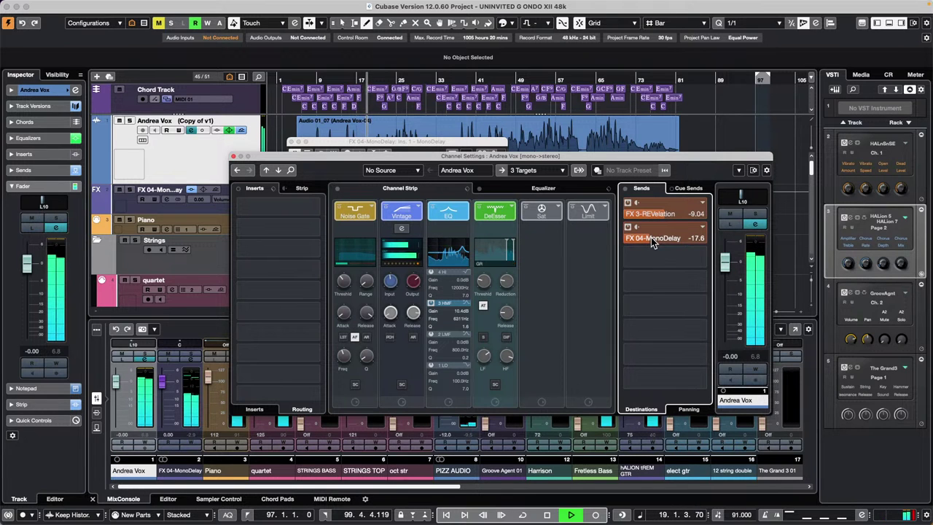
Solo the vocal, lower its MonoDelay send to -20.7, and unsolo it before stopping playback
left_click(755, 214)
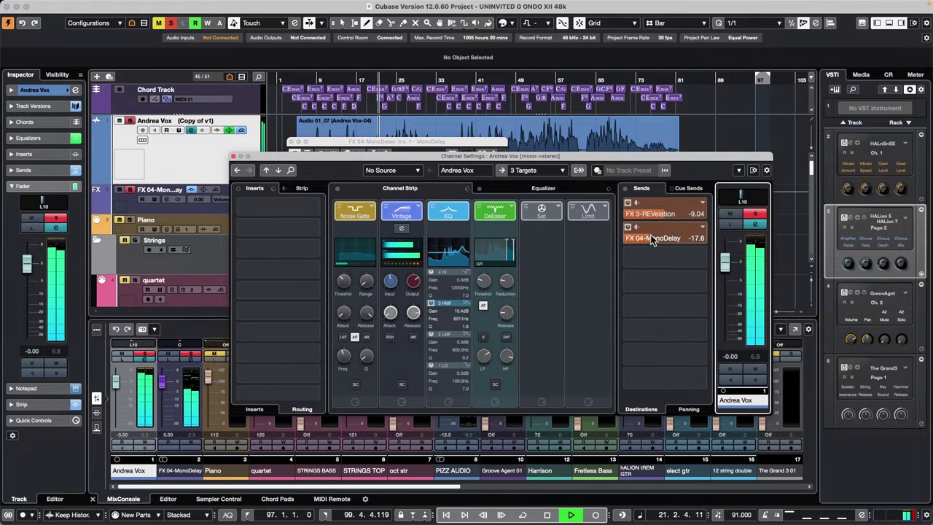
left_click_drag(659, 246, 638, 244)
left_click(757, 216)
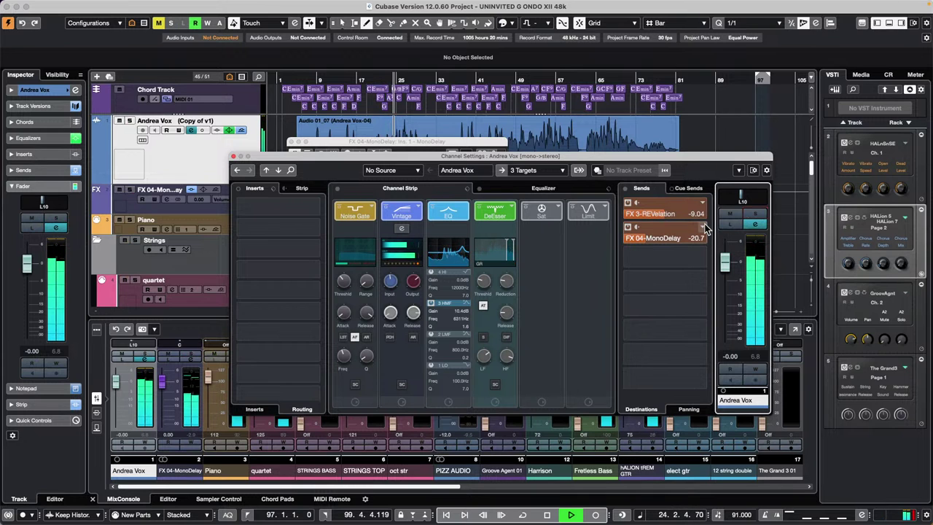
key("space")
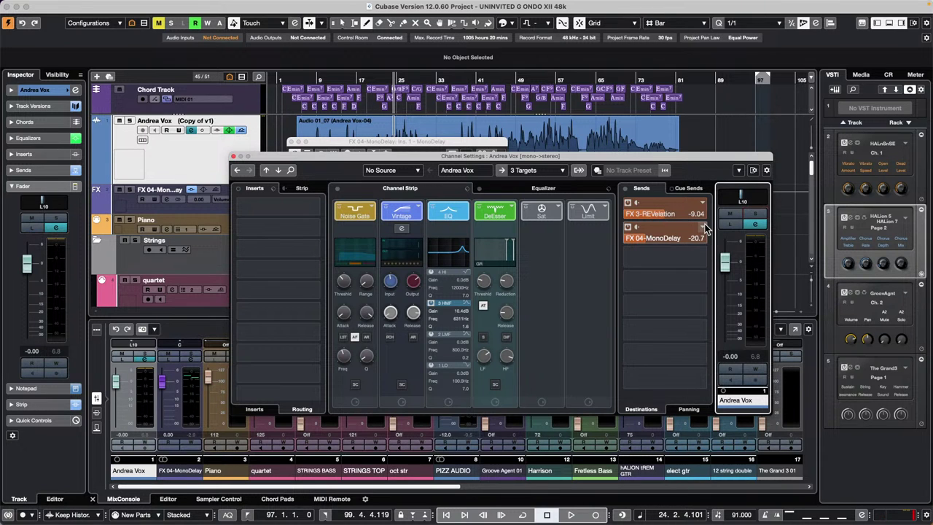
Show the vocal's equalizer, raise the low-cut filter frequency in the PRE section, and bypass that section
left_click(455, 210)
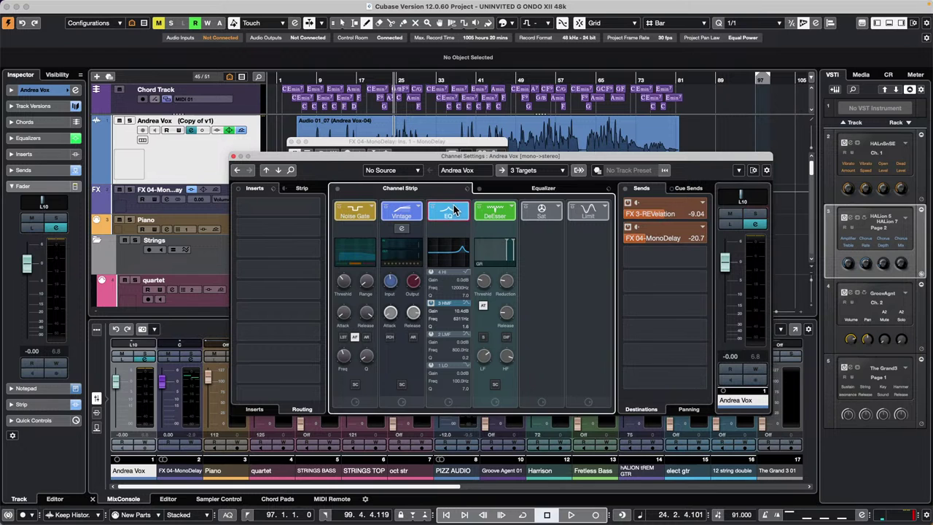
left_click(560, 191)
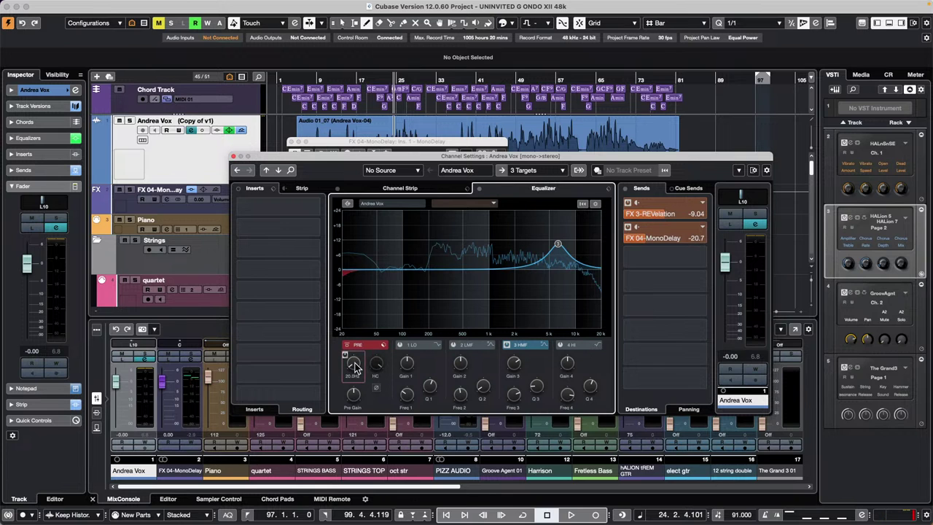
left_click_drag(356, 349, 354, 343)
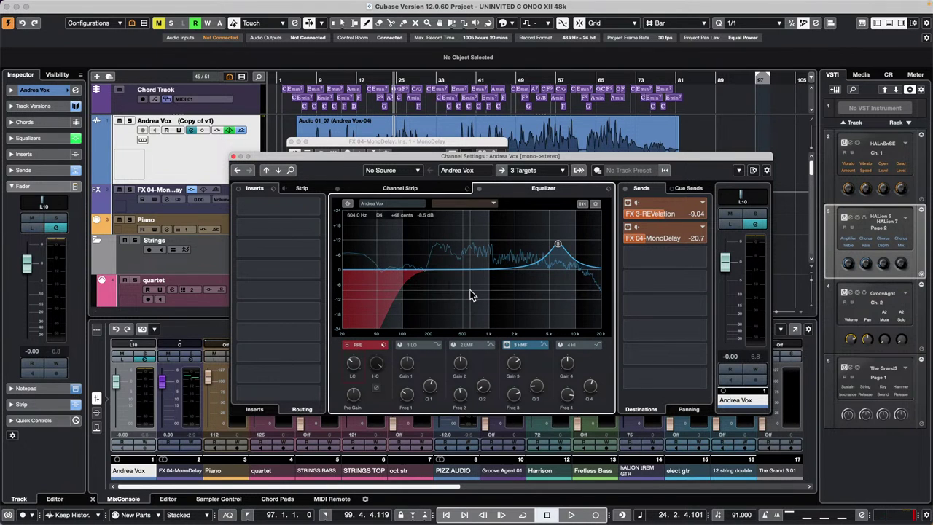
left_click(347, 344)
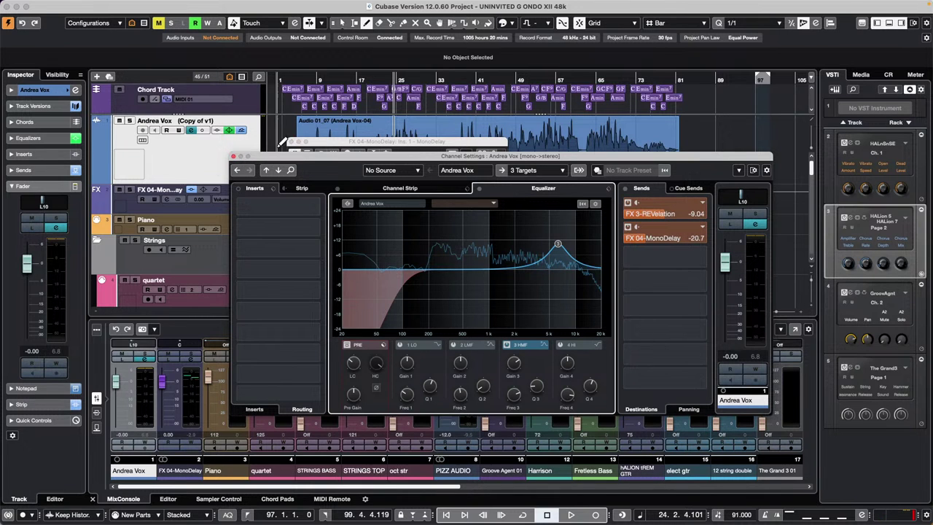
Close the vocal's channel settings and the MonoDelay plug-in window
left_click(234, 156)
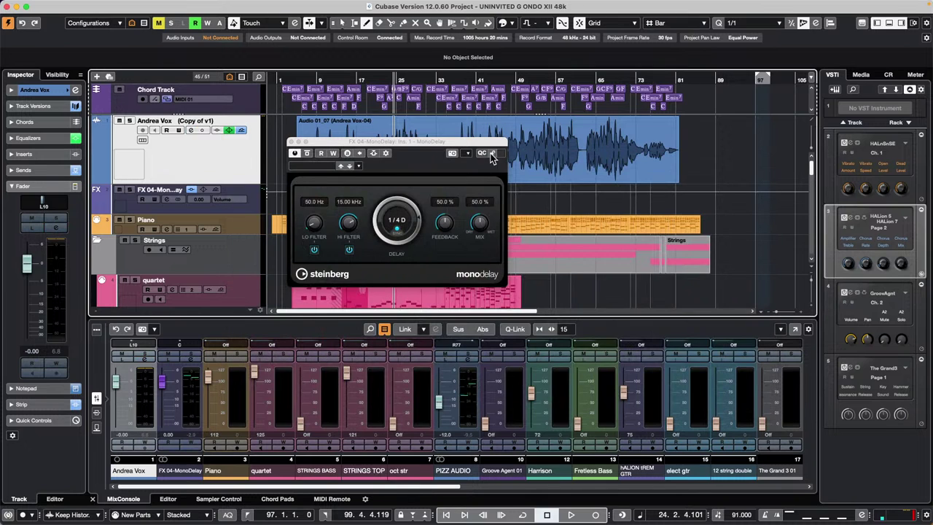
left_click(291, 142)
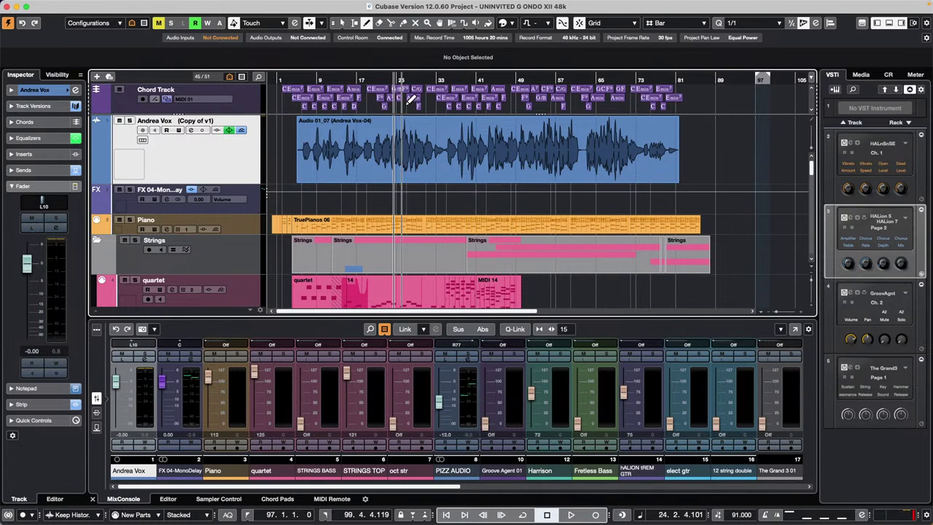
Select the quartet, PIZZ AUDIO and vocal tracks in turn to compare how each responds with record enable
left_click(247, 291)
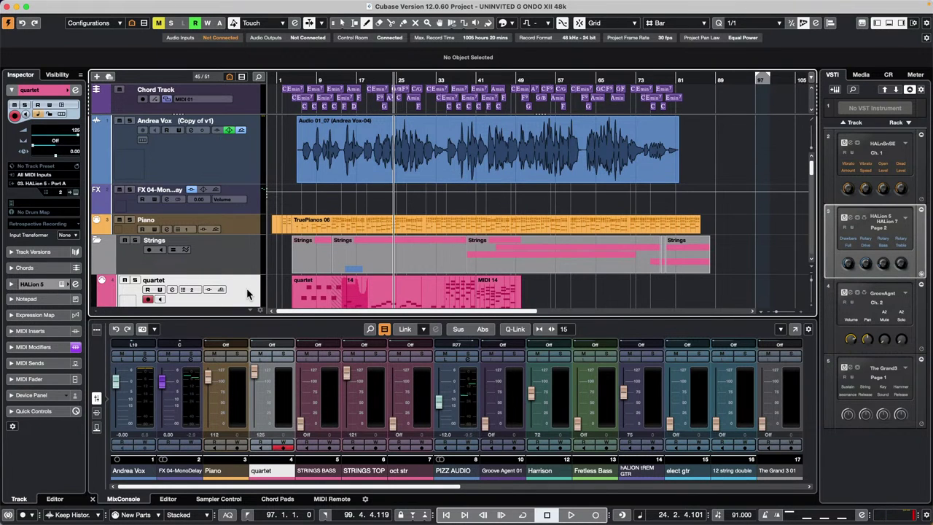
scroll(221, 191, "down", 3)
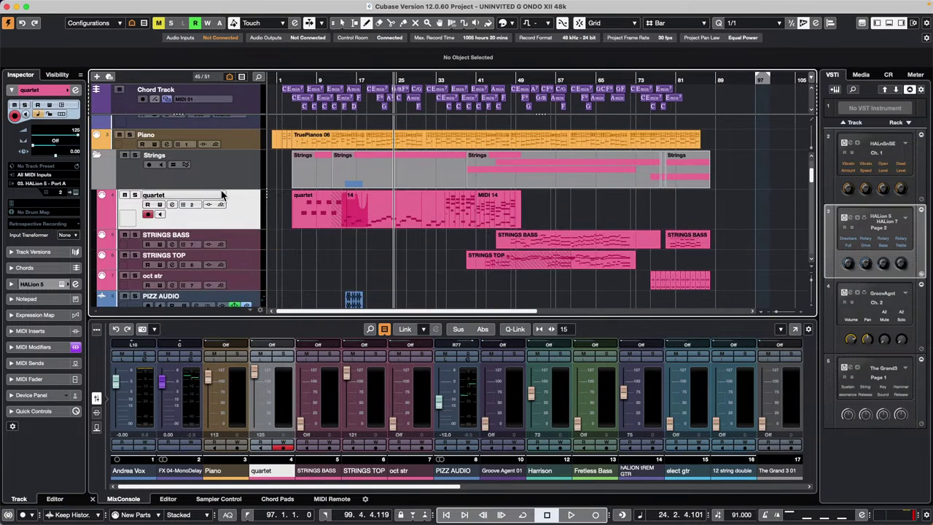
scroll(226, 175, "down", 3)
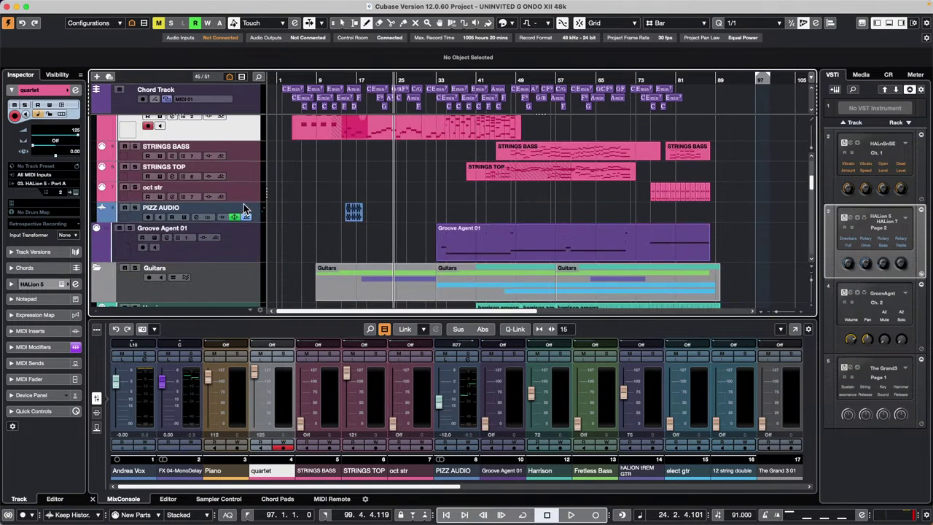
left_click(213, 209)
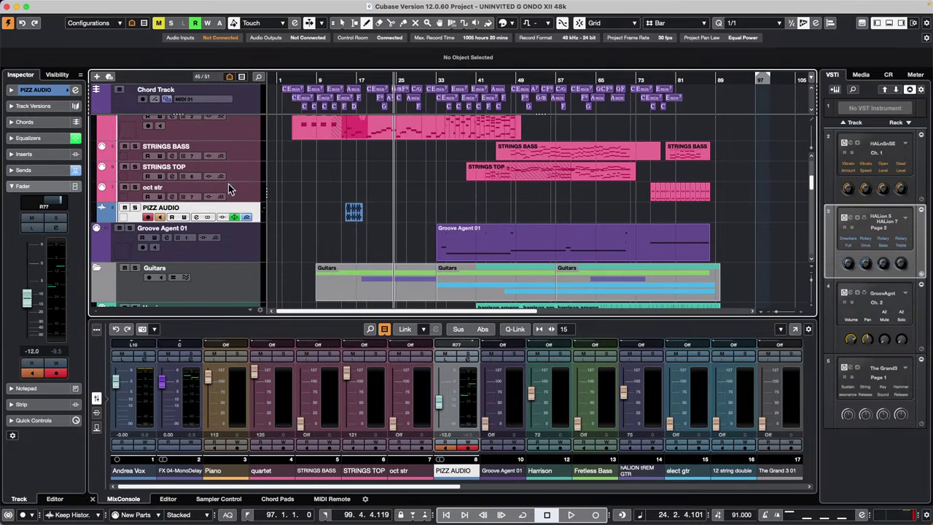
left_click(249, 134)
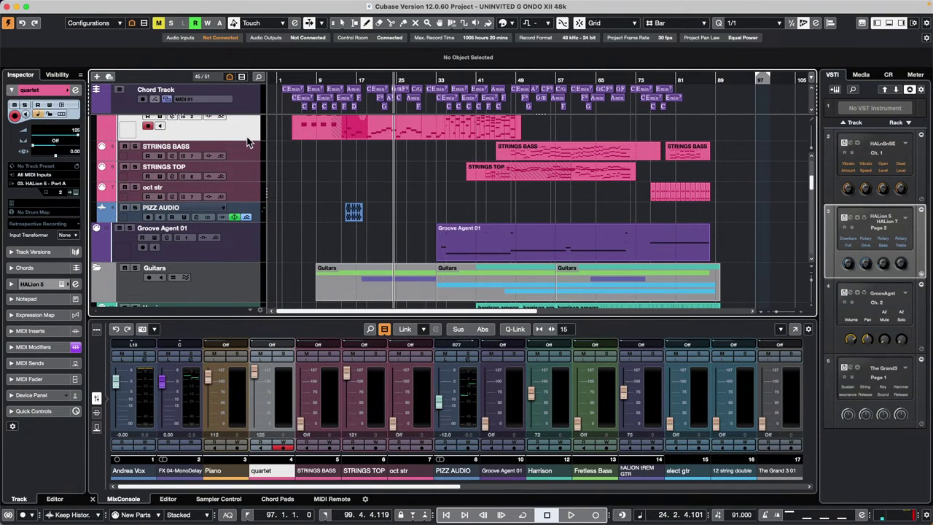
scroll(226, 153, "up", 5)
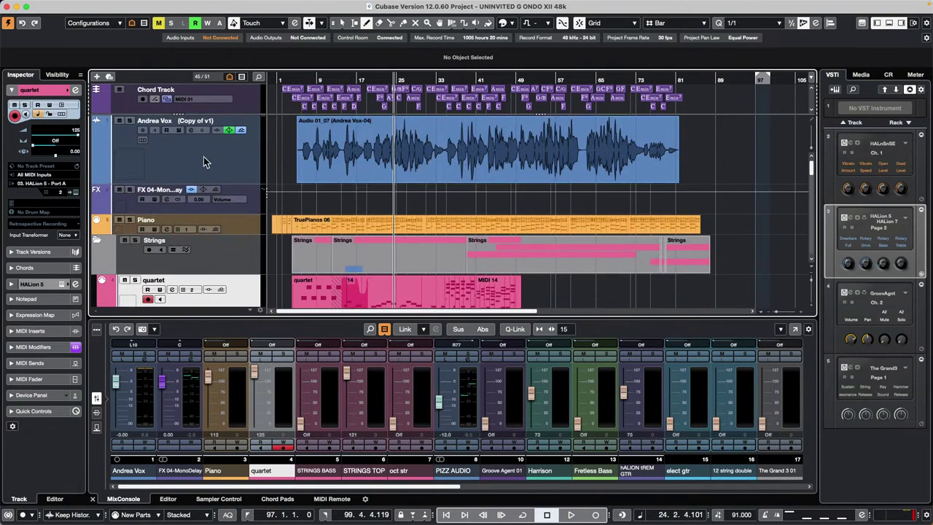
left_click(203, 156)
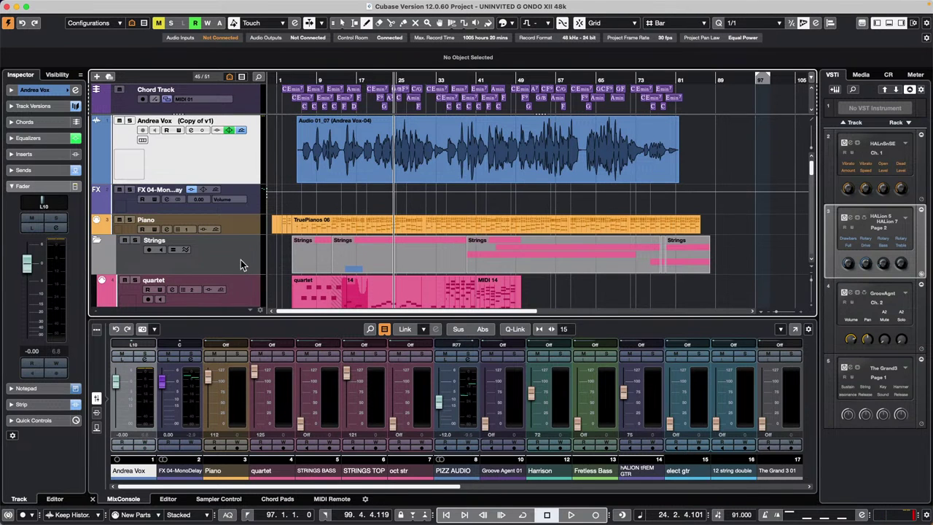
Step through the tracks between the vocal and the strings and back, checking which ones arm for recording on selection
left_click(241, 262)
left_click(205, 156)
left_click(280, 209)
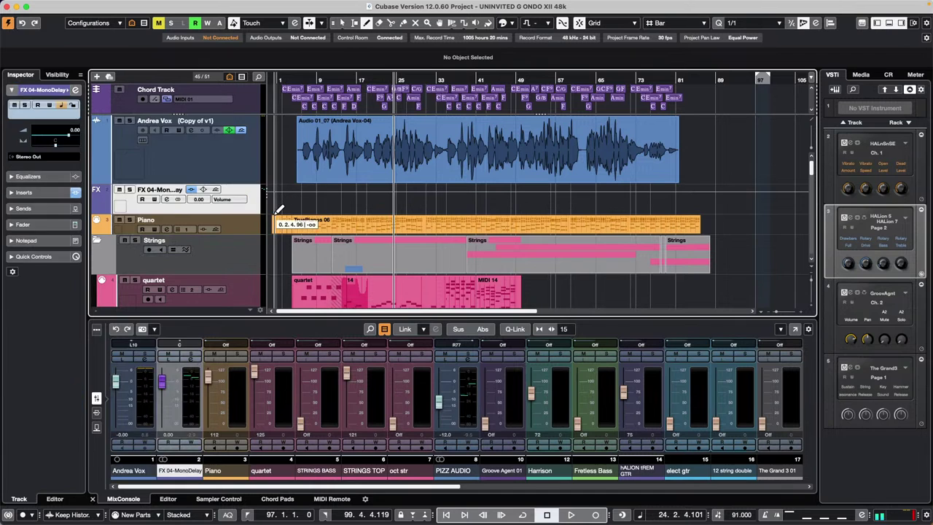
key("Down")
key("Down")
key("Down")
key("Up")
key("Up")
key("Up")
key("Up")
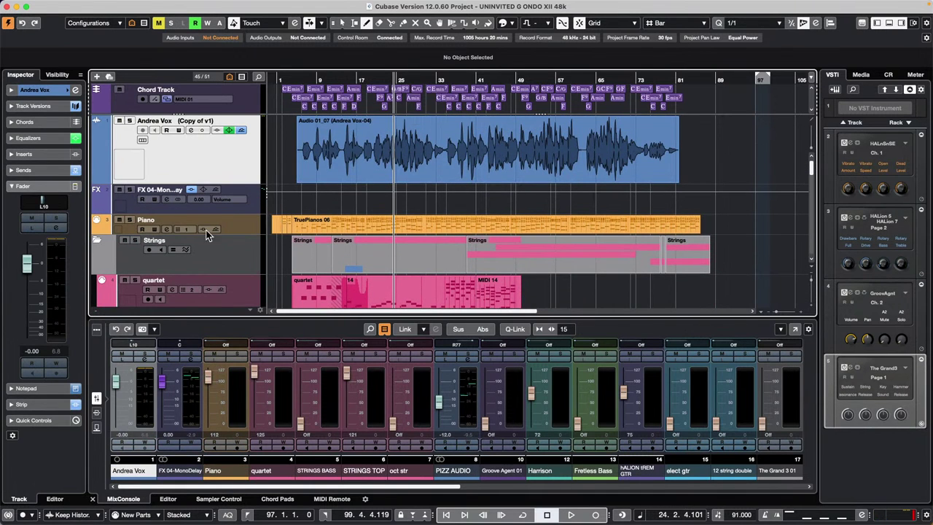
left_click(248, 286)
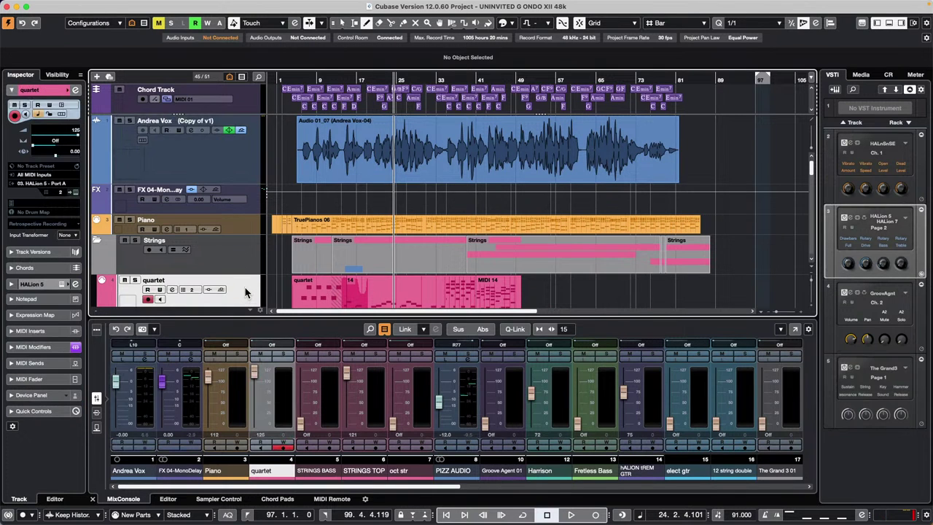
left_click(239, 172)
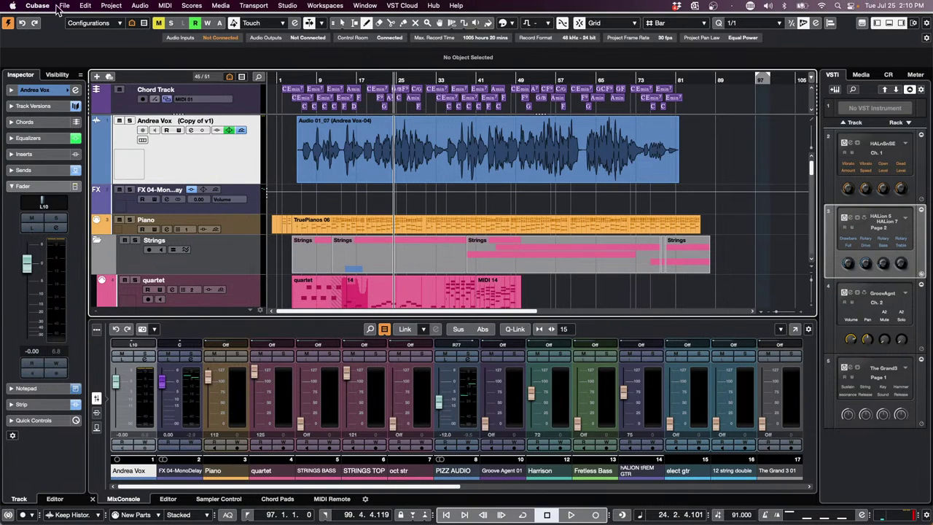
Create a new empty project in the mediabay tags folder
left_click(66, 6)
left_click(76, 19)
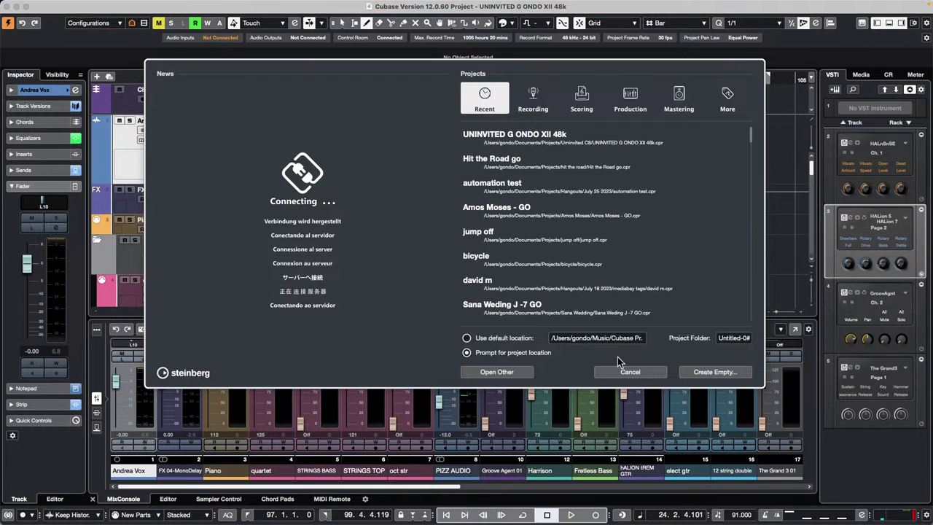
left_click(715, 372)
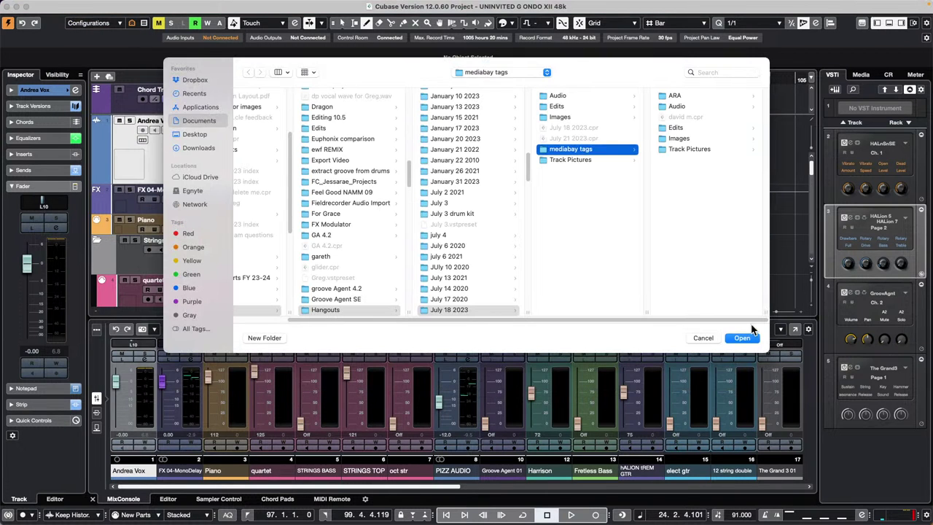
left_click(744, 337)
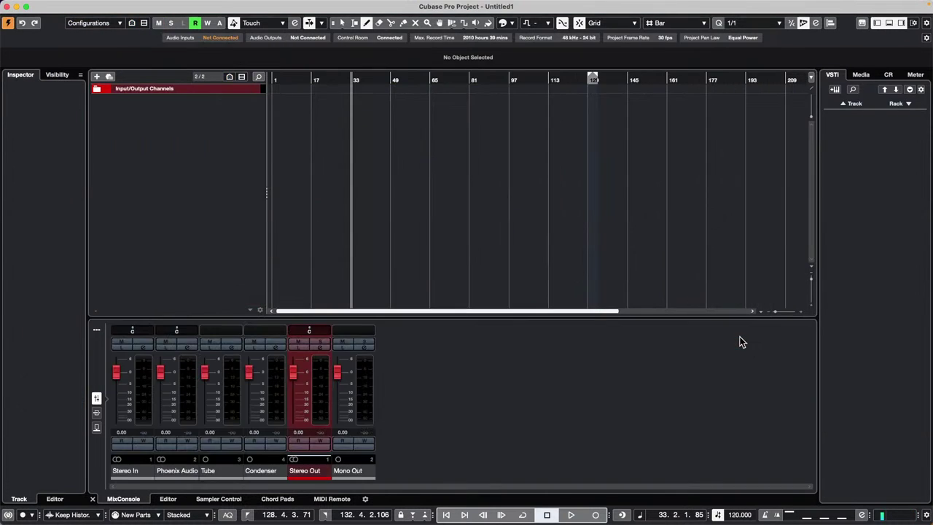
Add one stereo audio track routed to Stereo Out, leaving its name blank
right_click(134, 126)
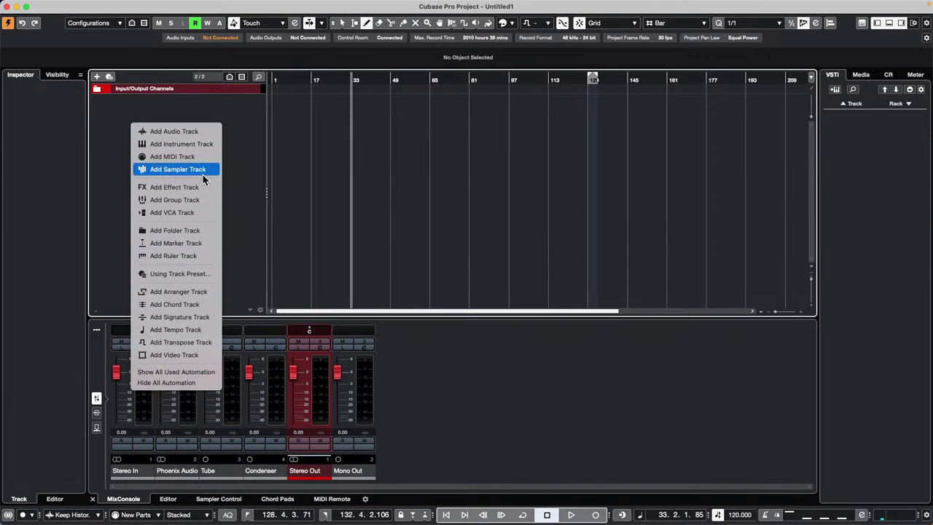
left_click(194, 134)
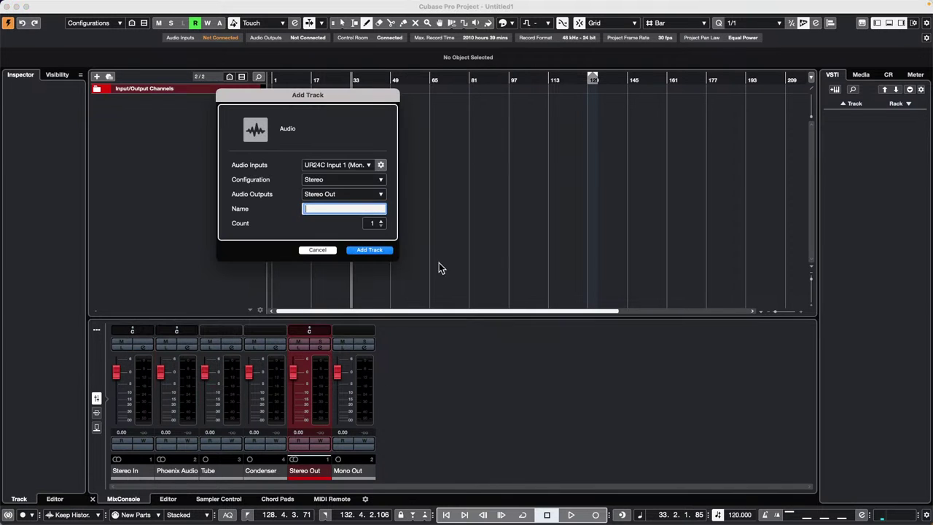
left_click(386, 249)
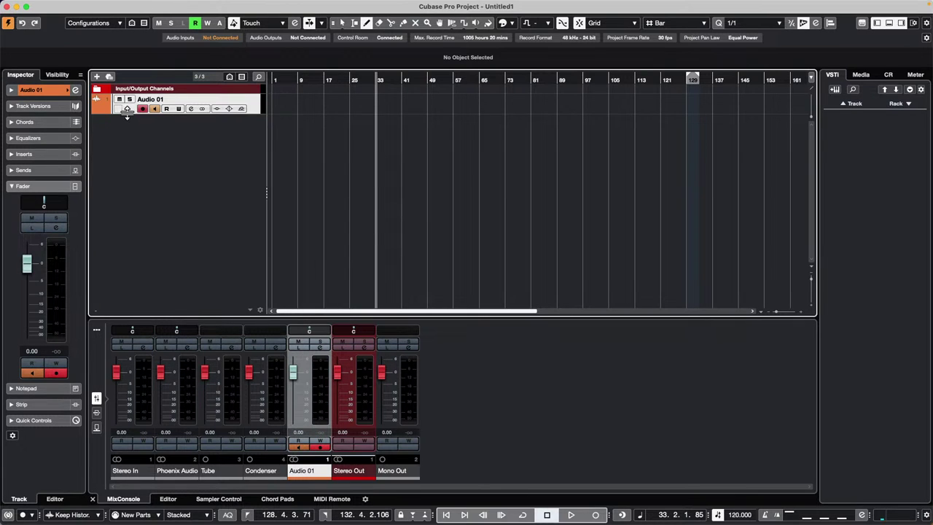
Increase the height of the Audio 01 track and toggle its record enable off and back on
left_click_drag(126, 111, 124, 138)
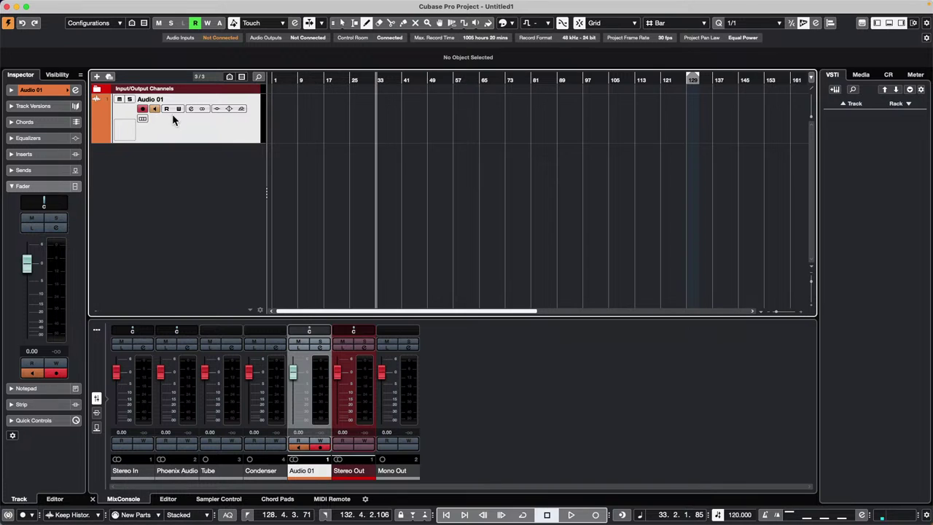
left_click(145, 110)
left_click(145, 110)
Add the Lock control to the visible track controls for audio tracks and apply the change
right_click(187, 129)
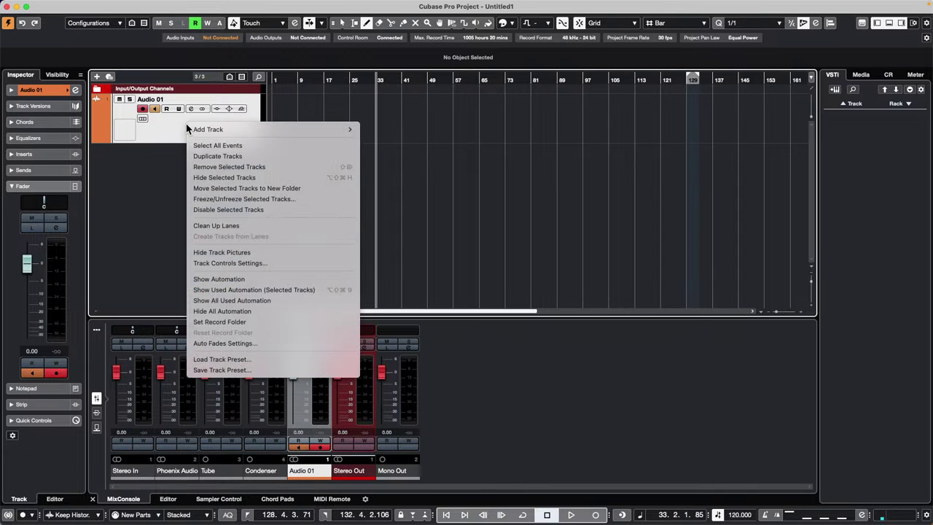
left_click(245, 264)
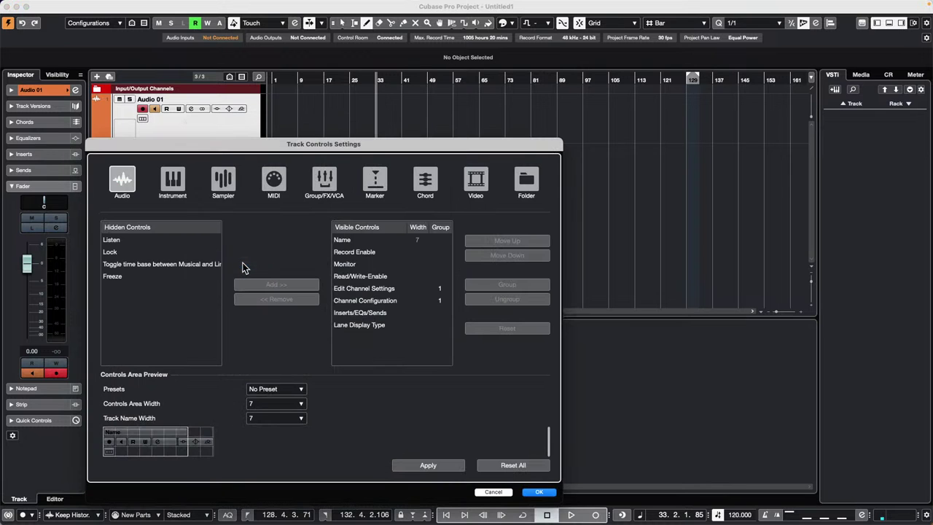
left_click_drag(251, 143, 304, 113)
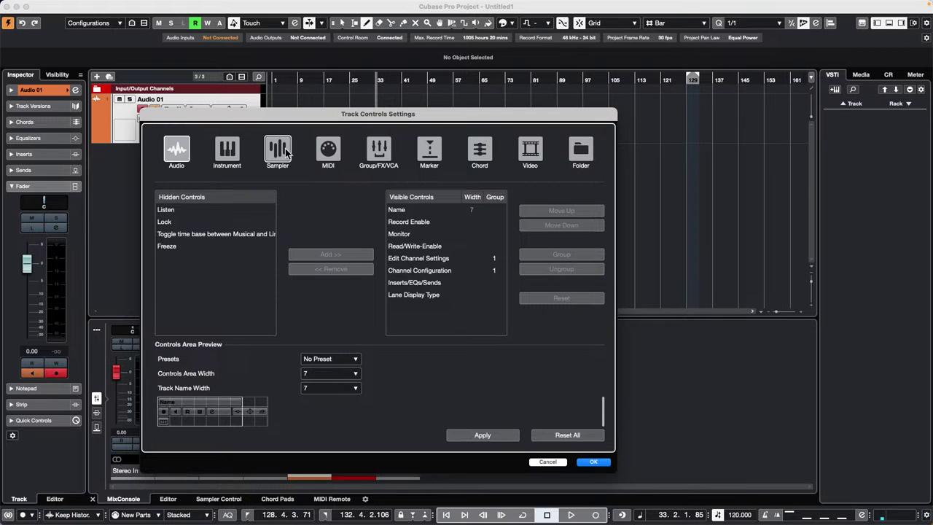
left_click(175, 221)
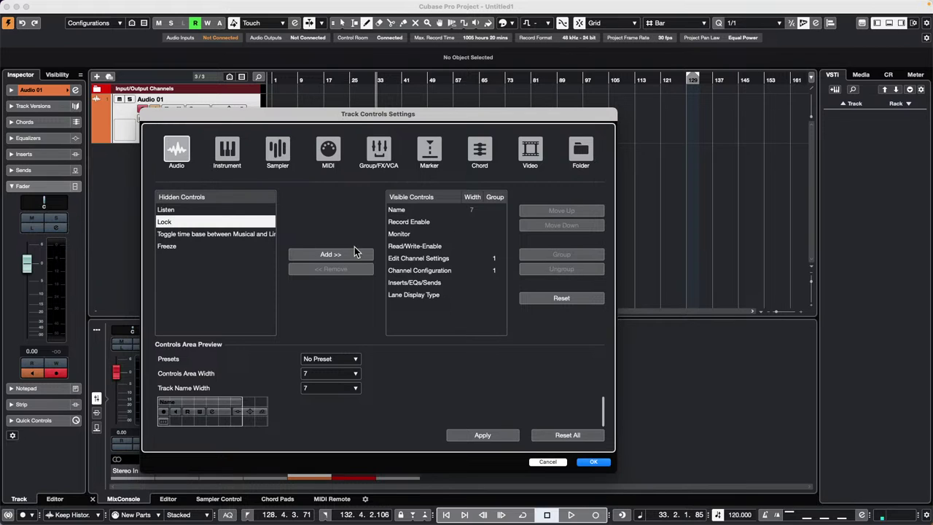
left_click(356, 253)
left_click(592, 462)
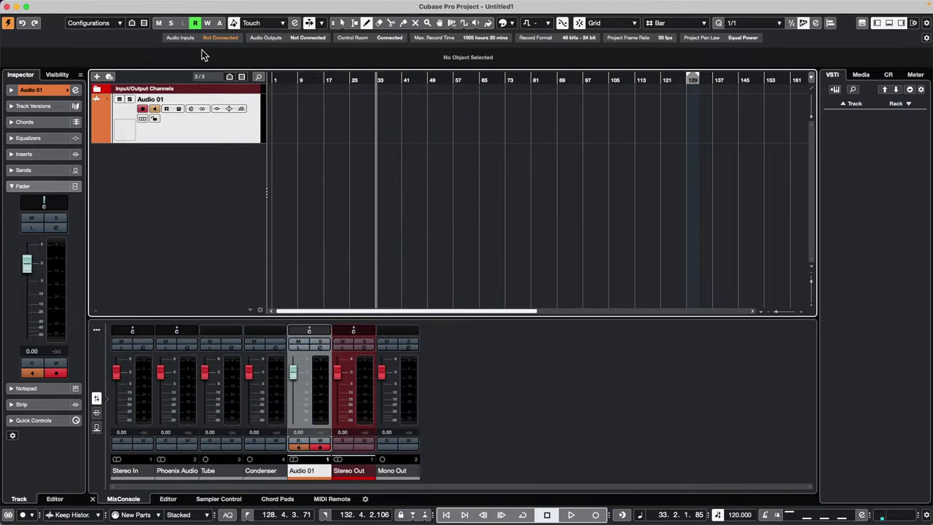
Lock Audio 01 and add a second stereo audio track routed to Stereo Out
right_click(163, 160)
left_click(220, 172)
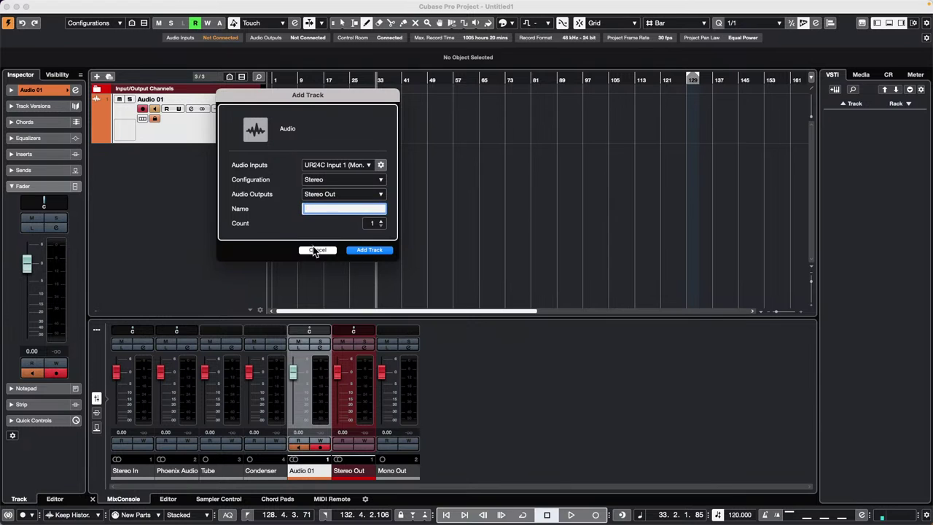
left_click(361, 250)
Show Audio 01's input routing in the Inspector and connect the Stereo In input bus to the Steinberg UR24C
left_click(217, 137)
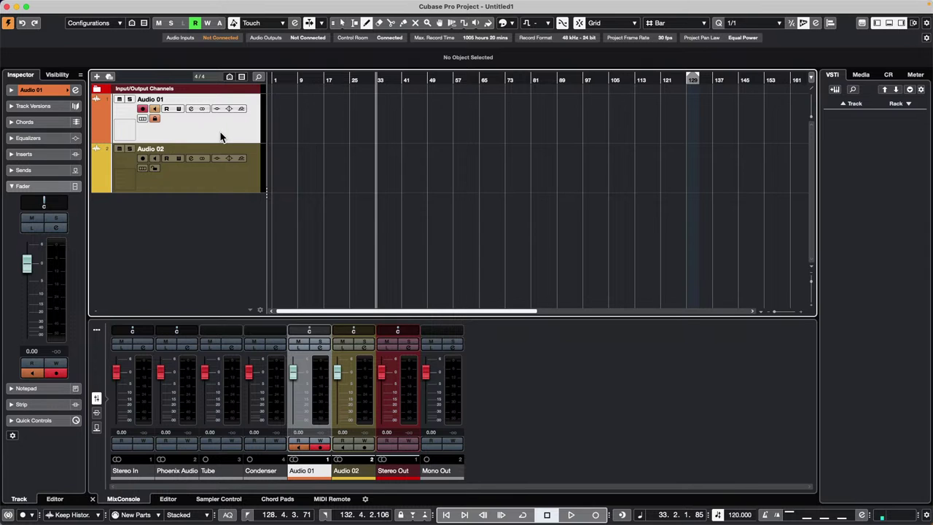
left_click(43, 89)
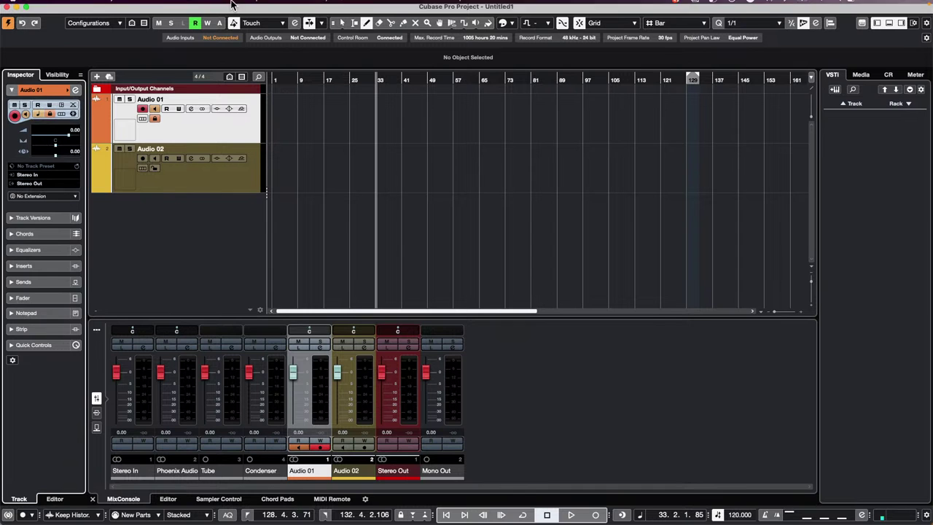
left_click(289, 6)
left_click(302, 20)
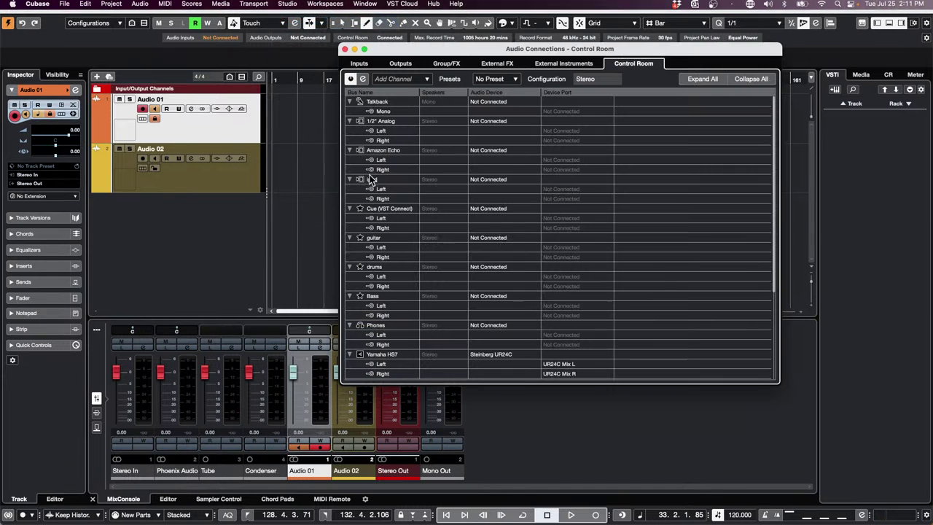
left_click(367, 66)
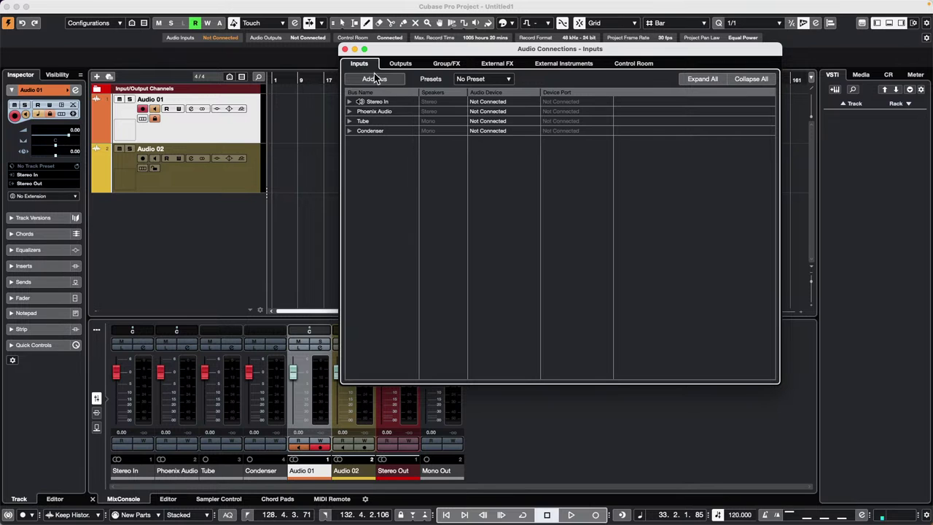
left_click(349, 101)
left_click(488, 102)
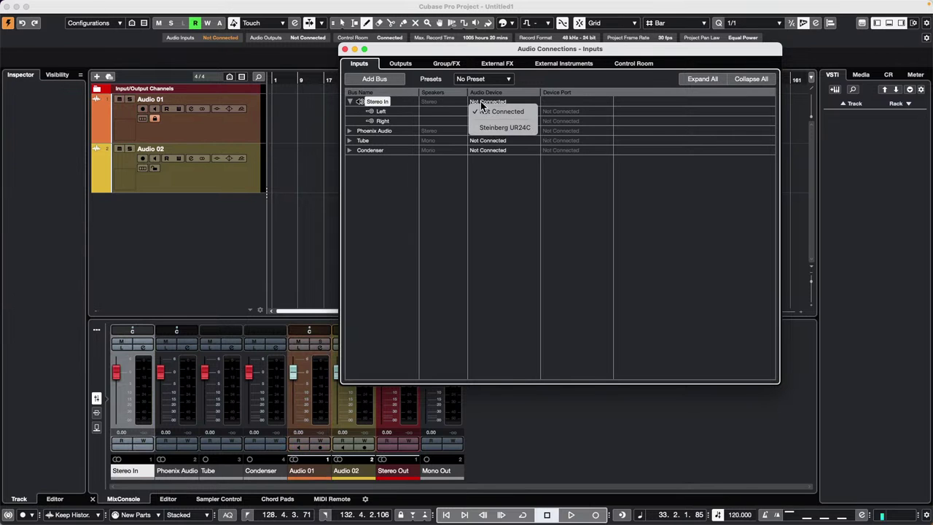
left_click(503, 128)
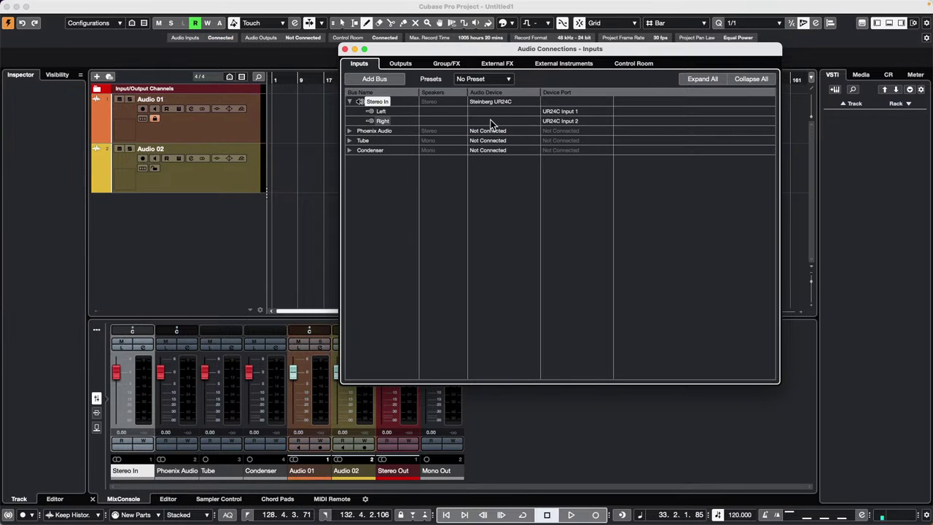
left_click(346, 49)
Alternate the selection between Audio 01 and Audio 02 to compare how the locked and unlocked tracks arm for recording
left_click(226, 131)
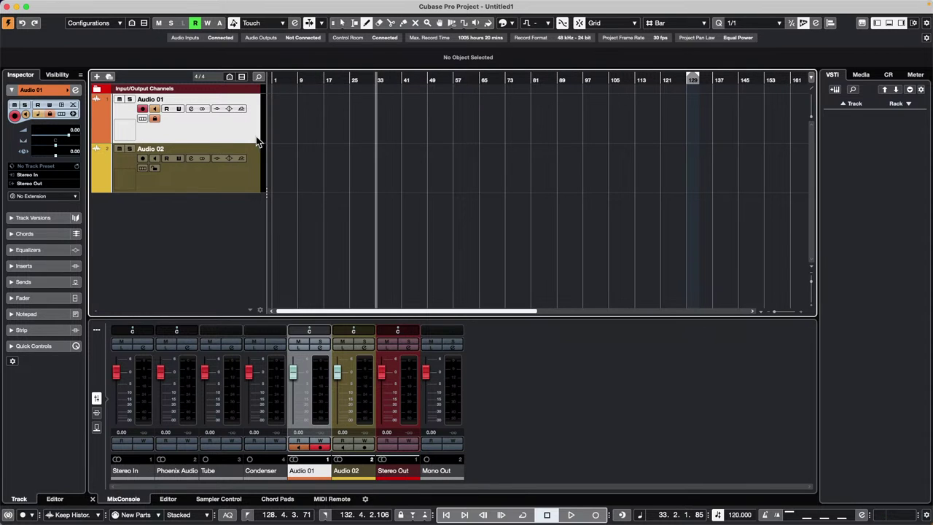
left_click(222, 179)
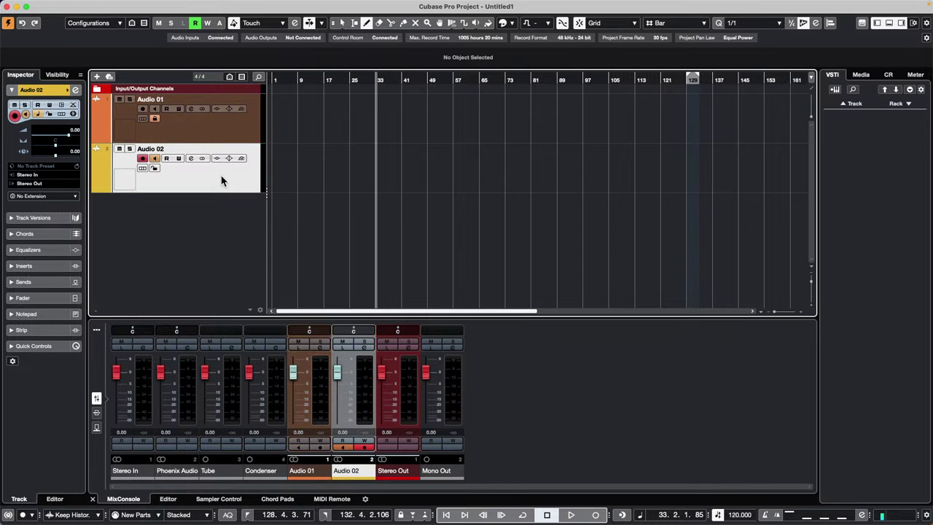
left_click(212, 135)
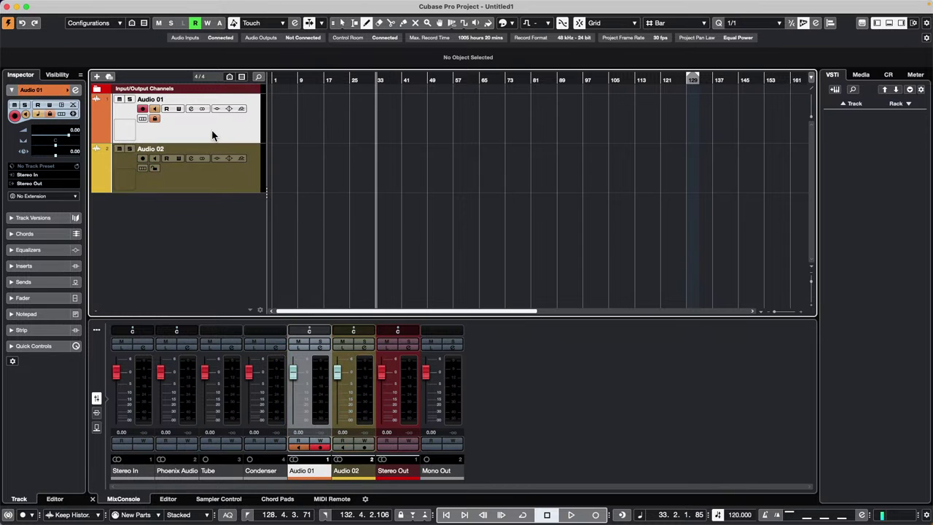
Set the VST Auto Monitoring preference to Manual and apply it
left_click(207, 179)
left_click(219, 135)
left_click(64, 5)
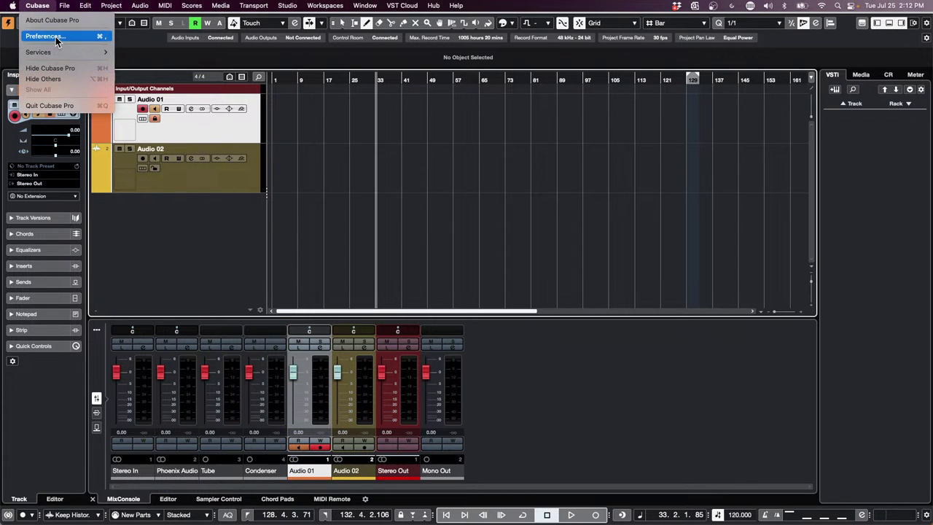
left_click(56, 36)
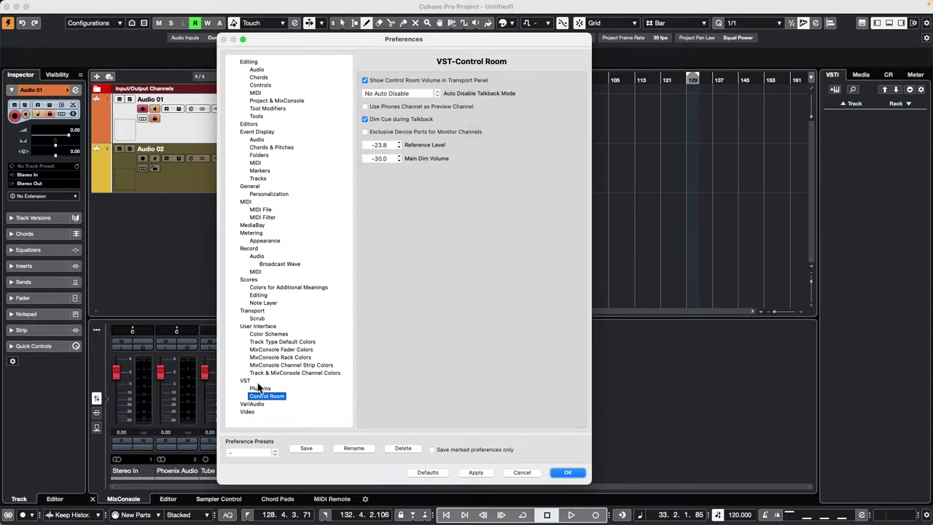
left_click(247, 381)
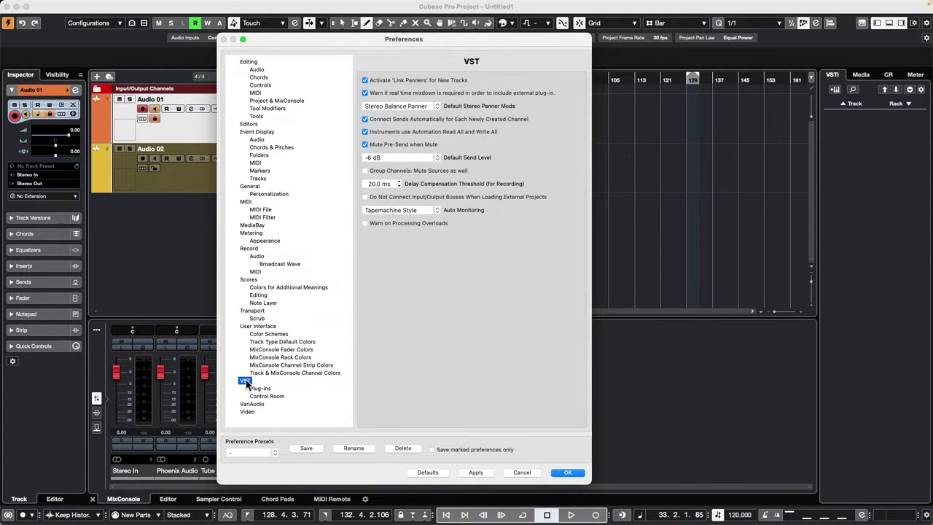
left_click(402, 213)
left_click(416, 183)
left_click(568, 473)
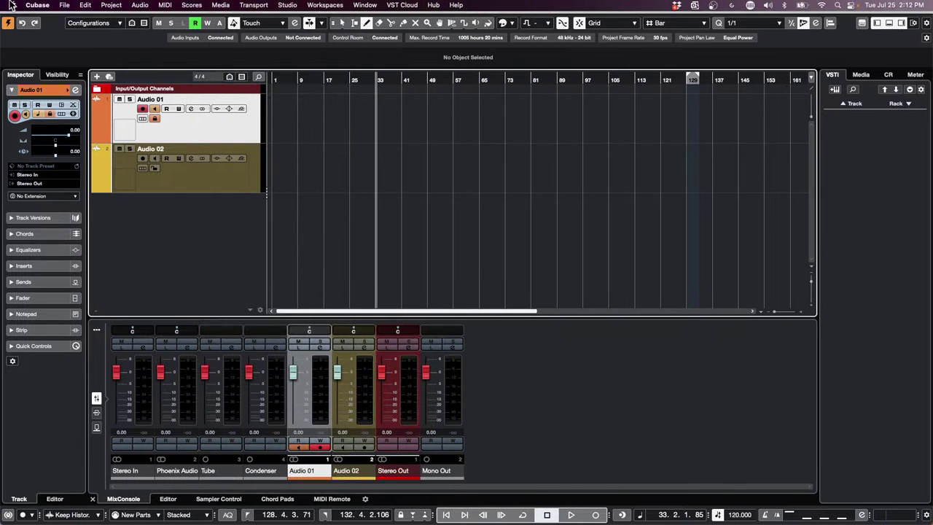
Review the Enable Record on Selected Audio Track option in the Project & MixConsole editing preferences and close the preferences
left_click(36, 3)
left_click(51, 36)
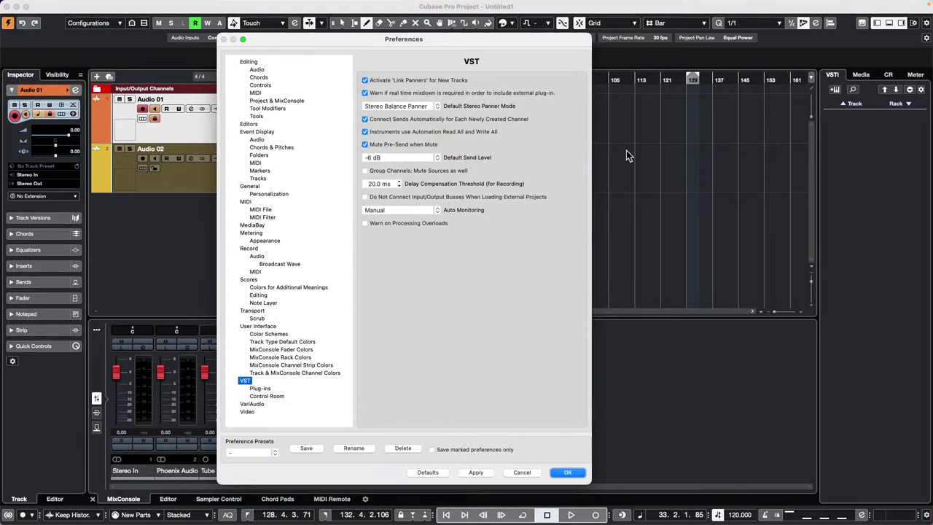
left_click(256, 70)
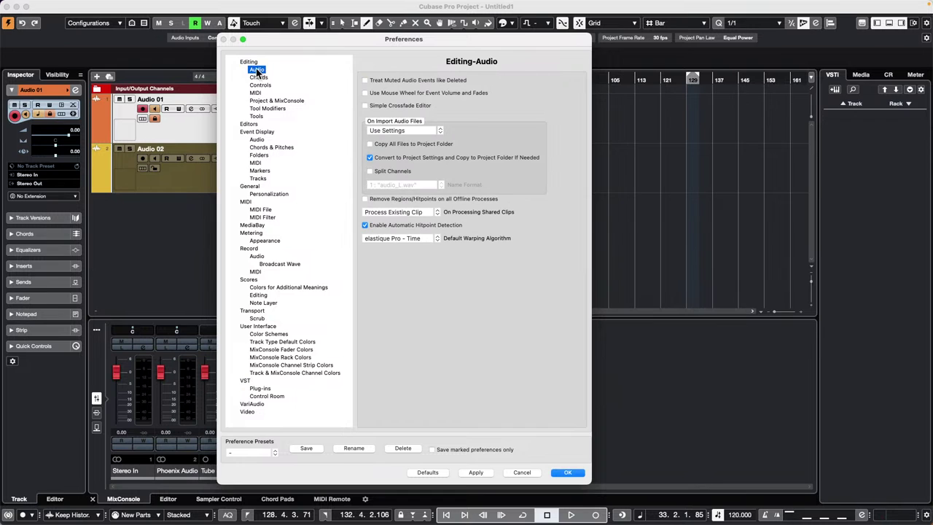
left_click(254, 62)
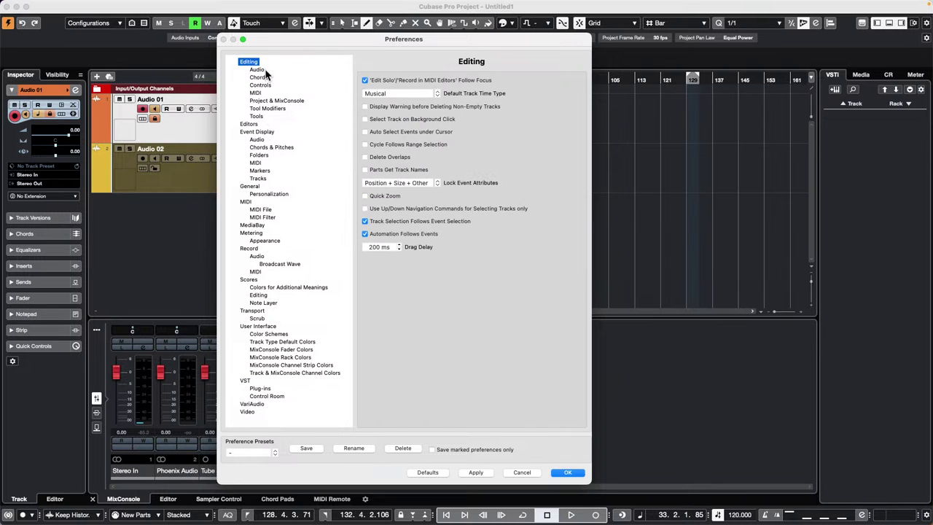
left_click(269, 101)
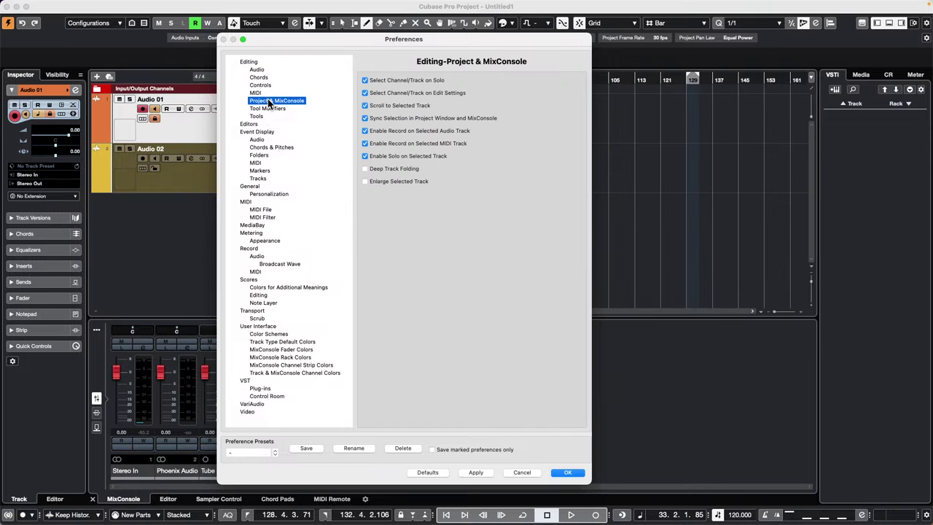
left_click(364, 130)
left_click(570, 473)
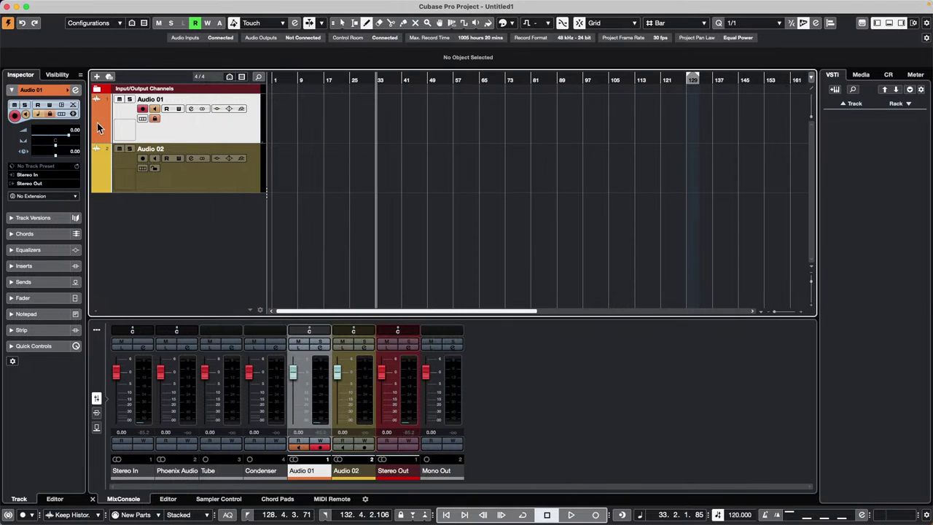
Switch the selection back and forth between Audio 02 and Audio 01 to check record arming and monitoring under manual monitoring
left_click(214, 189)
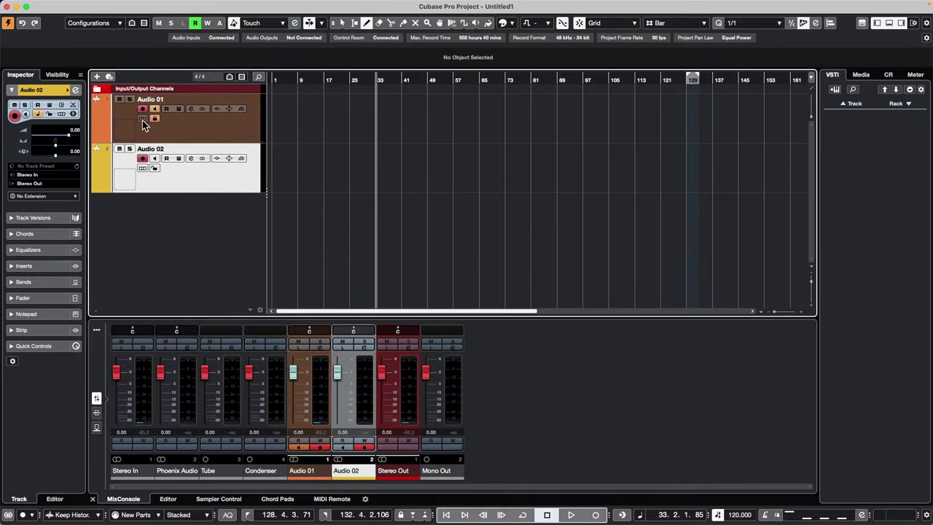
left_click(191, 139)
left_click(195, 175)
left_click(203, 121)
left_click(211, 185)
Check the Steinberg UR24C's latency and buffer size in Studio Setup and its control panel, and close both windows
mouse_move(372, 5)
left_click(313, 5)
left_click(315, 212)
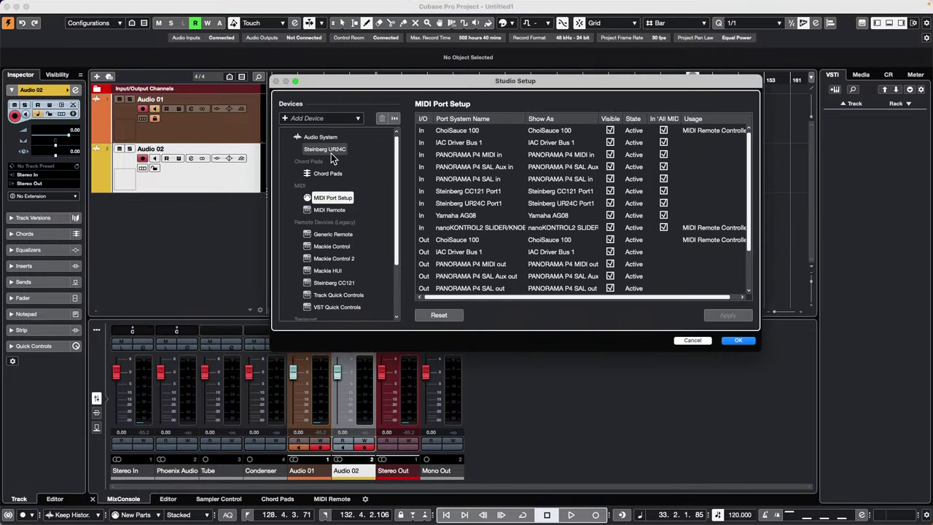
left_click(324, 148)
left_click(453, 120)
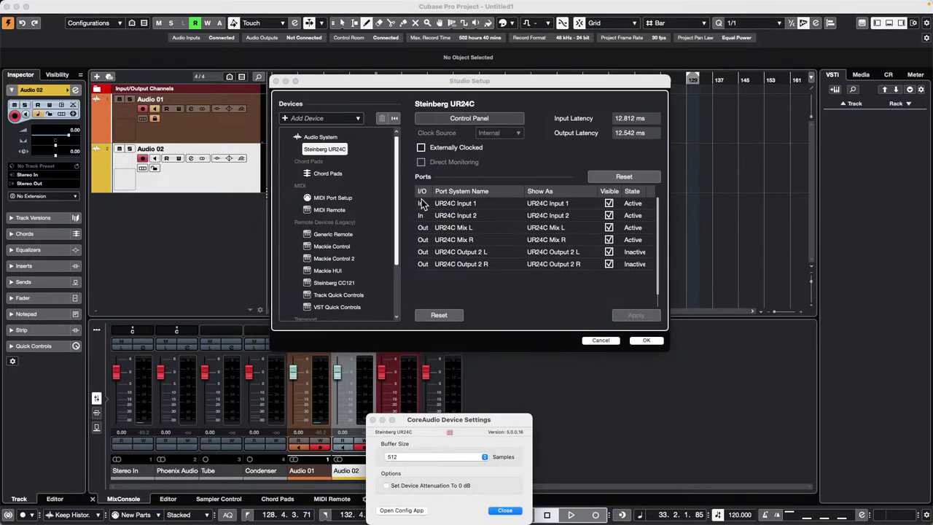
left_click_drag(462, 421, 503, 204)
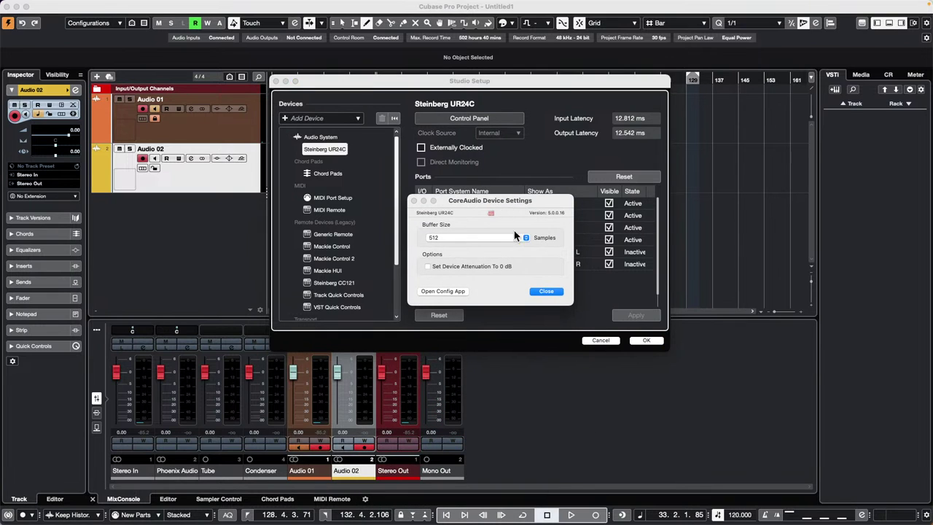
left_click(550, 293)
left_click(656, 340)
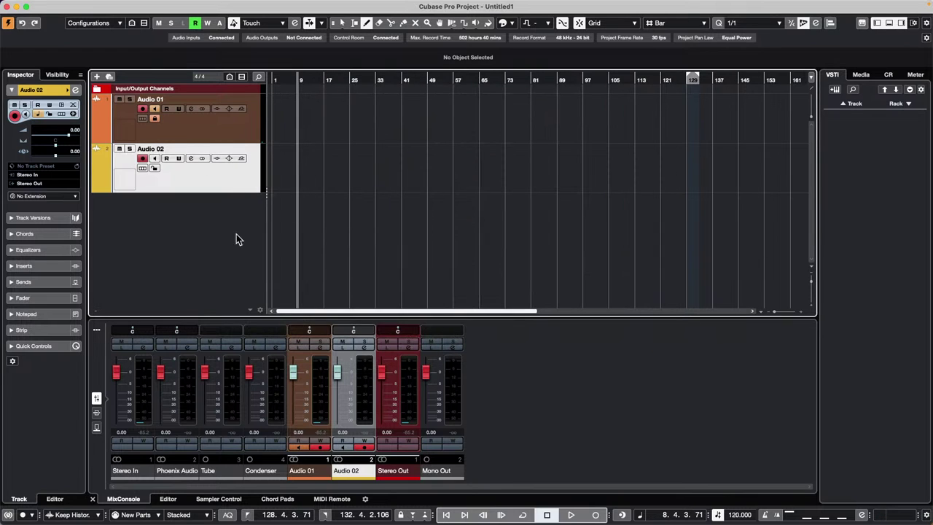
right_click(238, 176)
mouse_move(287, 181)
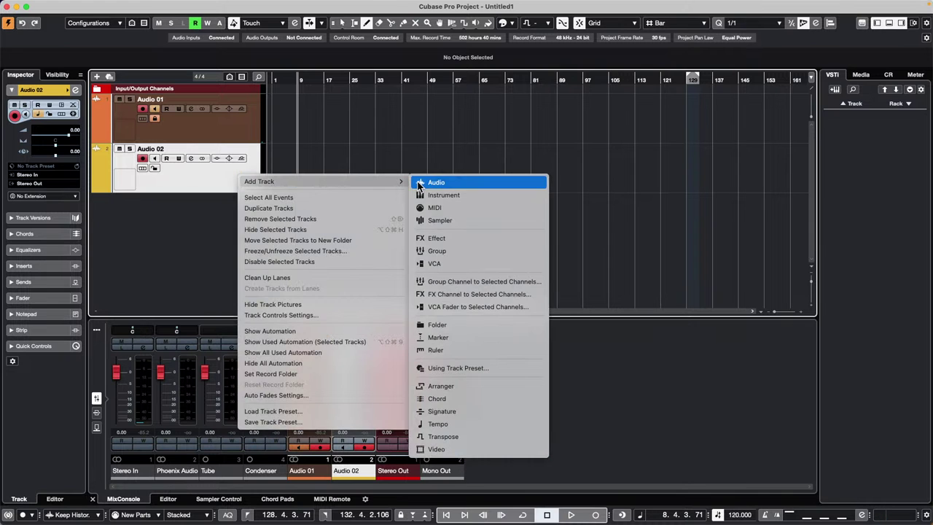
left_click(536, 129)
left_click(99, 417)
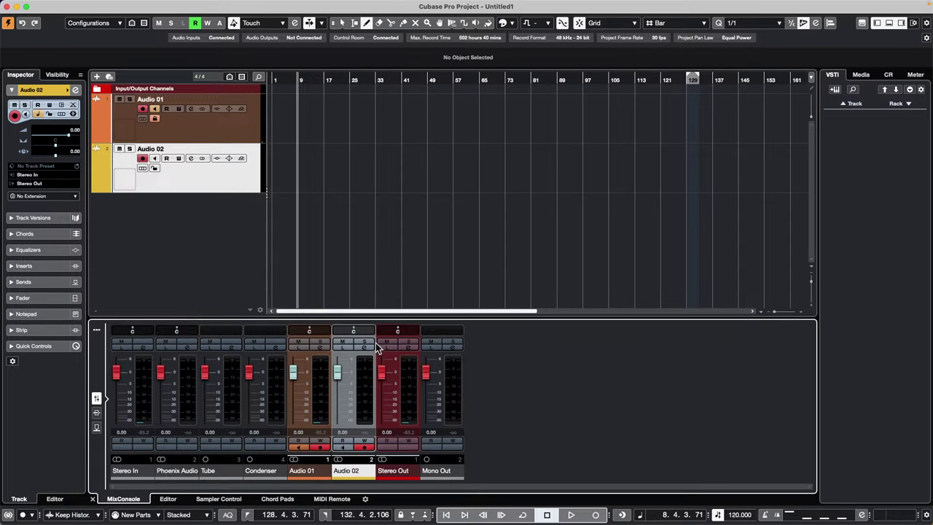
left_click(408, 347)
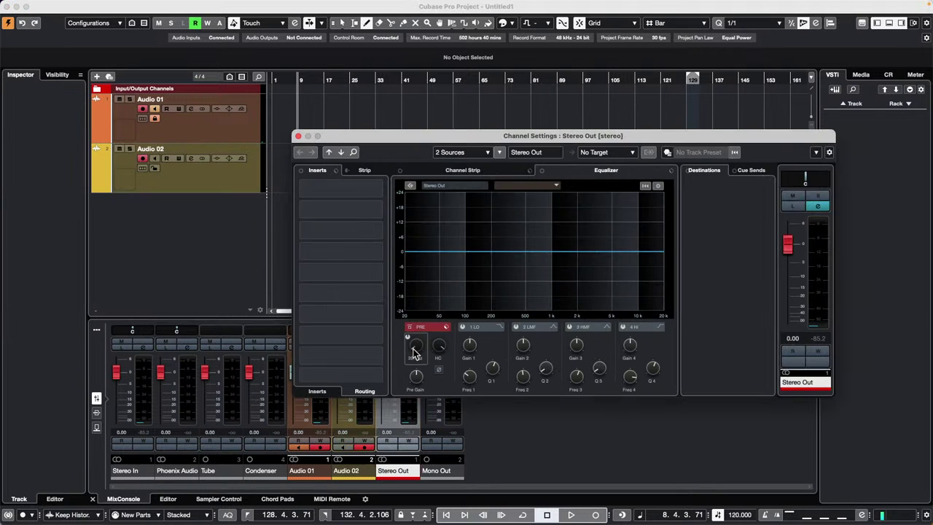
right_click(377, 191)
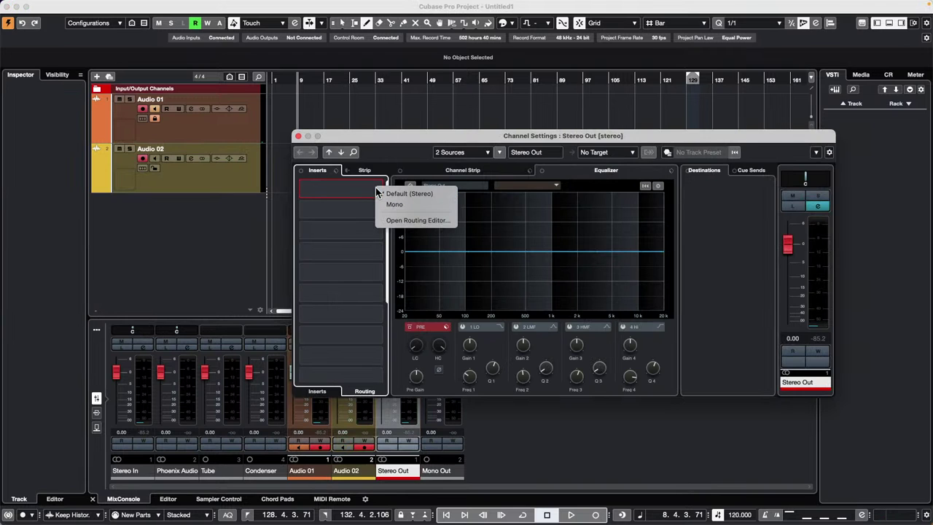
key("Escape")
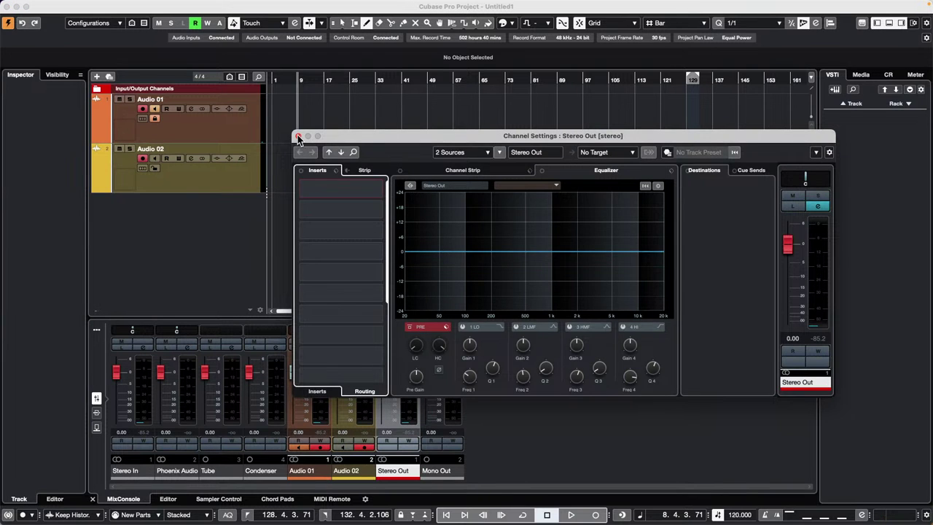
left_click(298, 136)
Open Audio 02's channel settings and load the MultibandEnvelopeShaper dynamics plug-in in its first insert slot
left_click(367, 390)
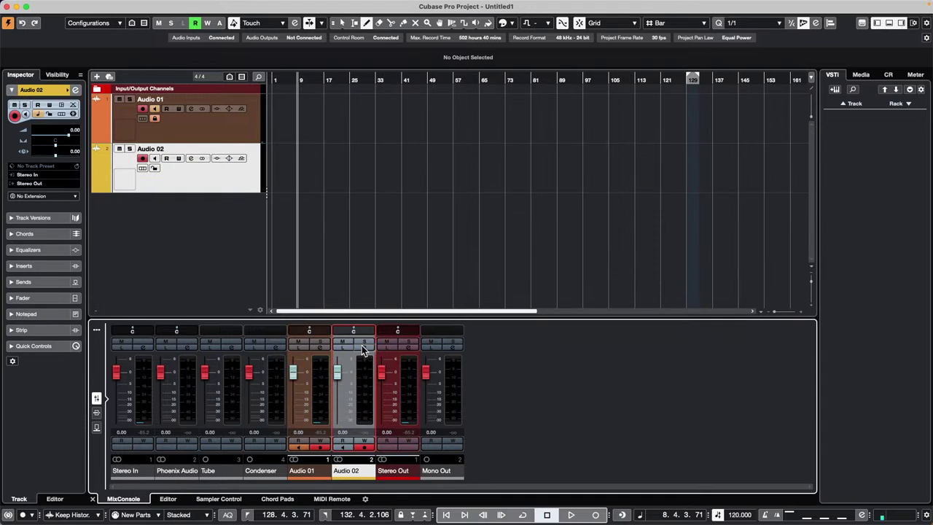
left_click(363, 348)
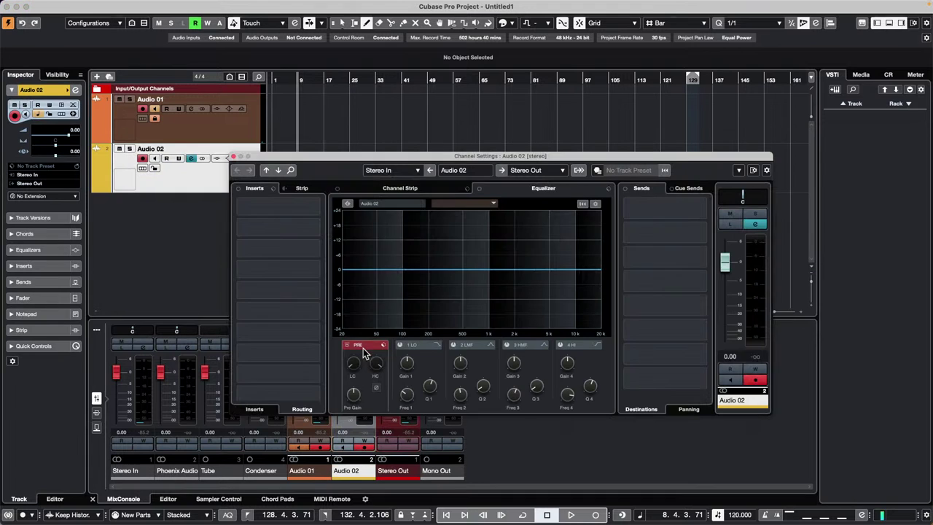
left_click(293, 209)
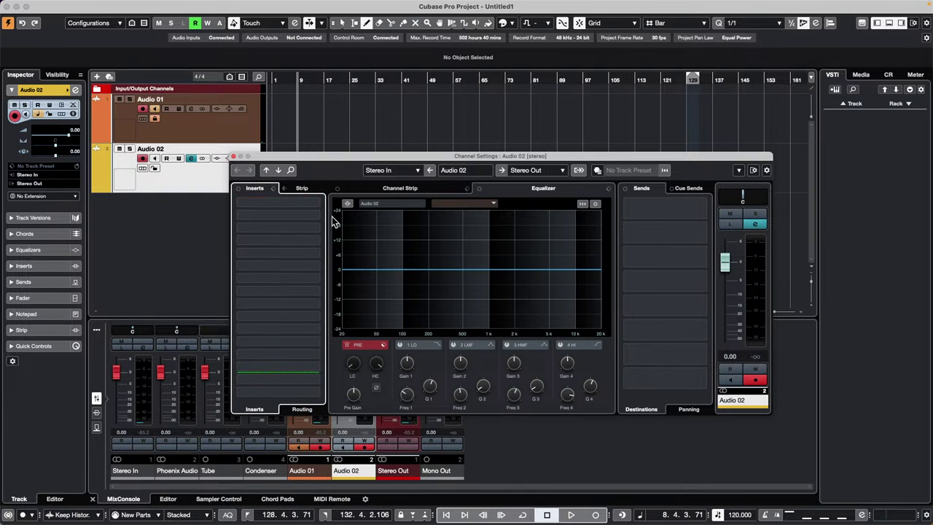
left_click(316, 204)
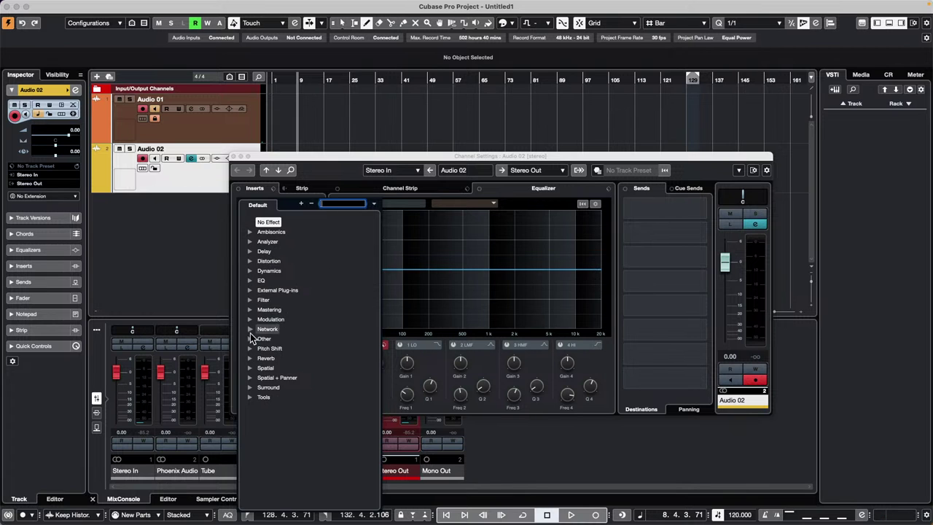
left_click(250, 271)
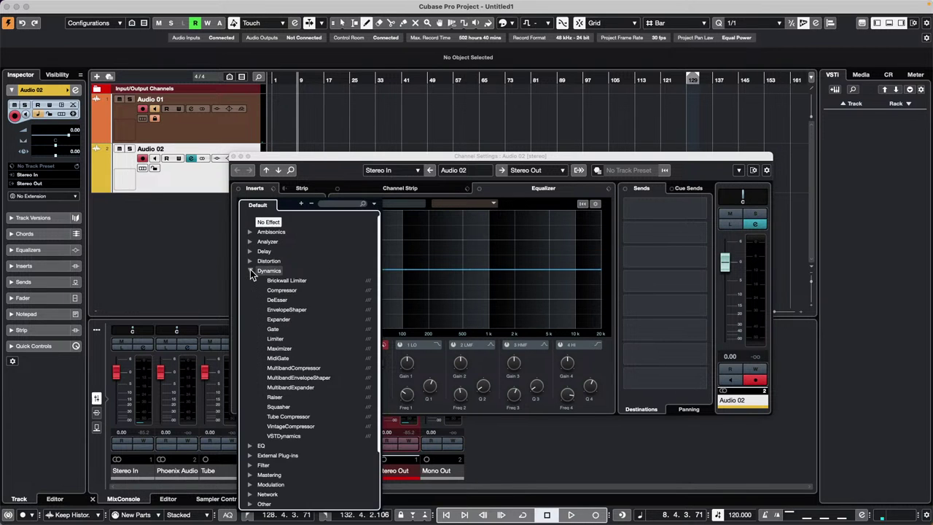
left_click(306, 377)
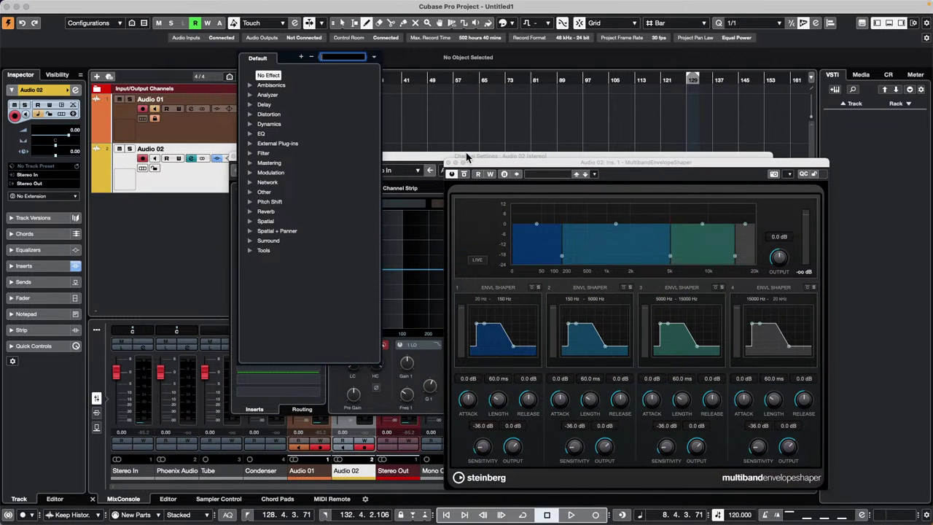
Load MultibandCompressor in Audio 02's second insert slot and close the plug-in and channel settings windows
left_click(410, 157)
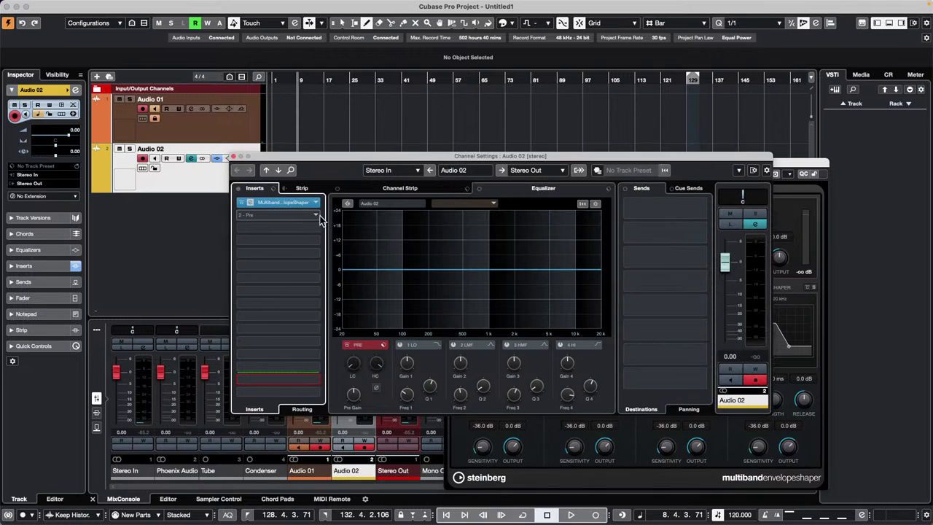
left_click(312, 204)
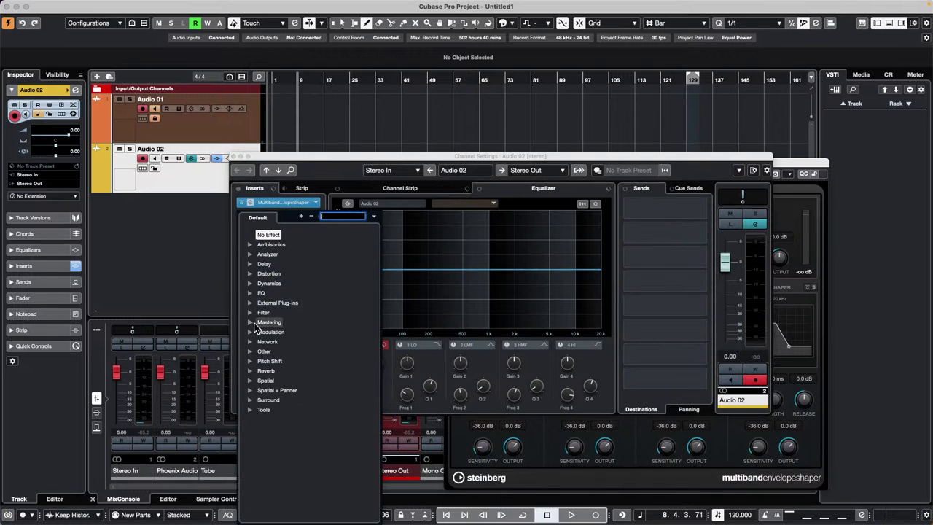
left_click(250, 283)
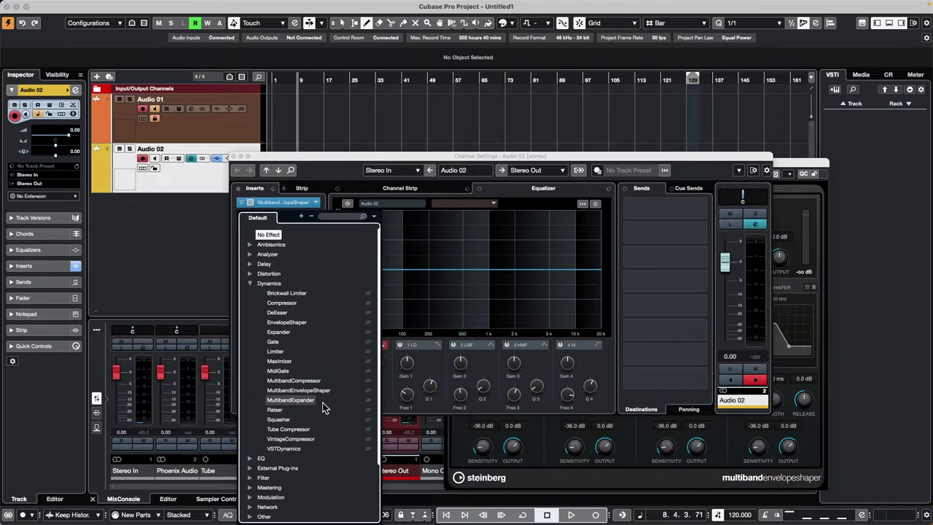
left_click(315, 381)
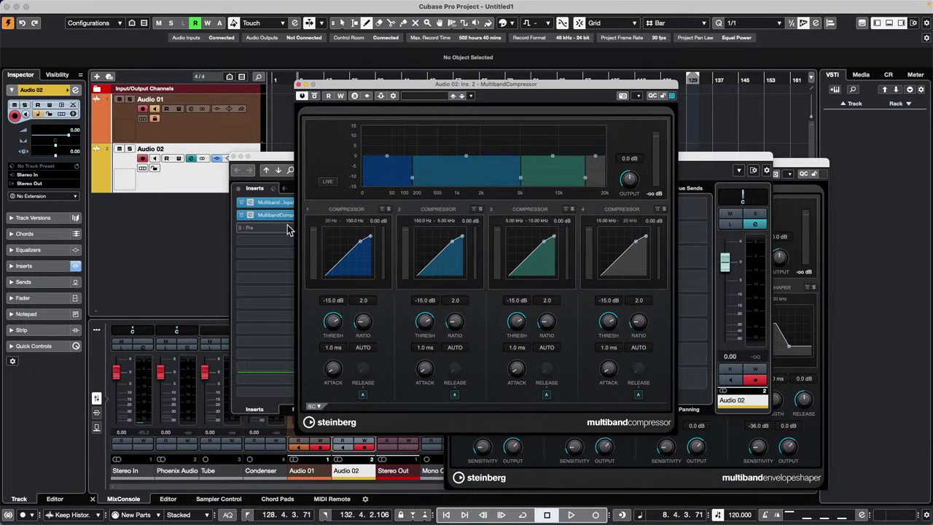
left_click(298, 85)
left_click_drag(263, 158, 352, 101)
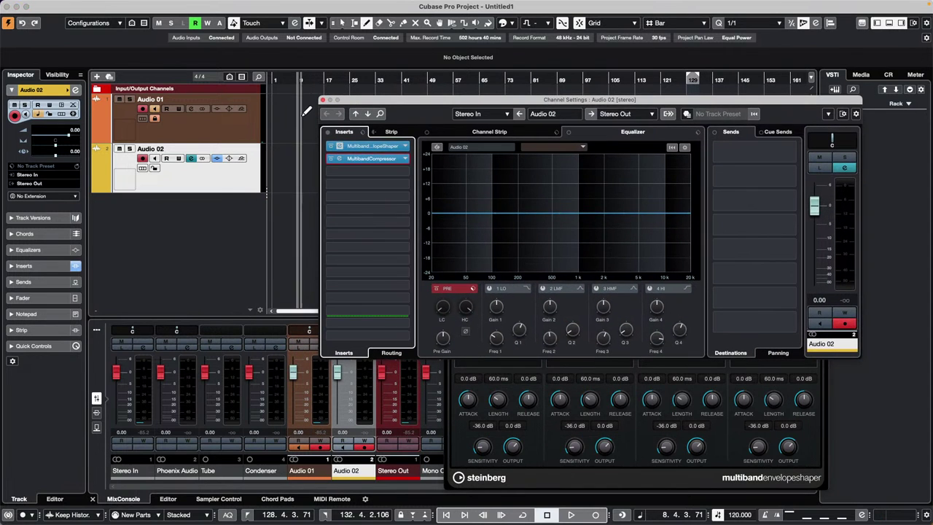
left_click(323, 100)
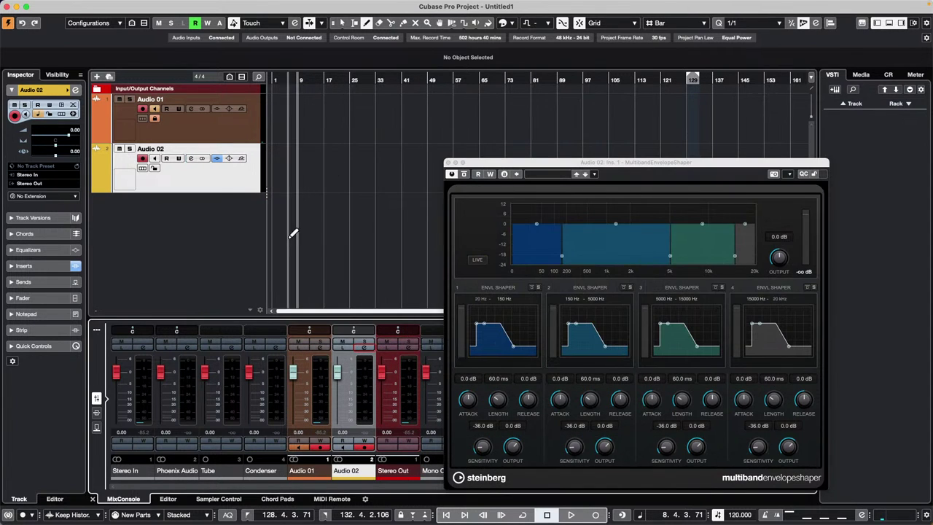
left_click(449, 163)
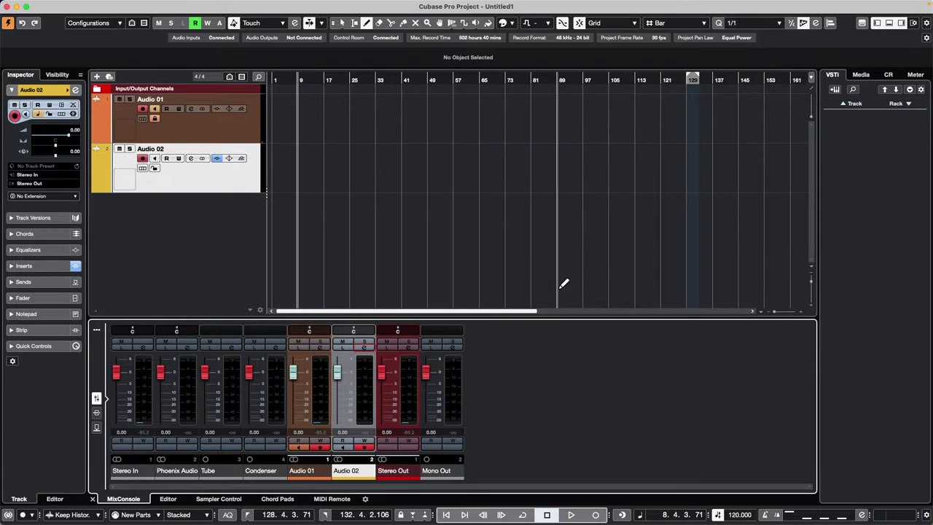
Open the full MixConsole and toggle Channel Latency off and back on in the window layout to examine Audio 02's plug-in latency
key("F3")
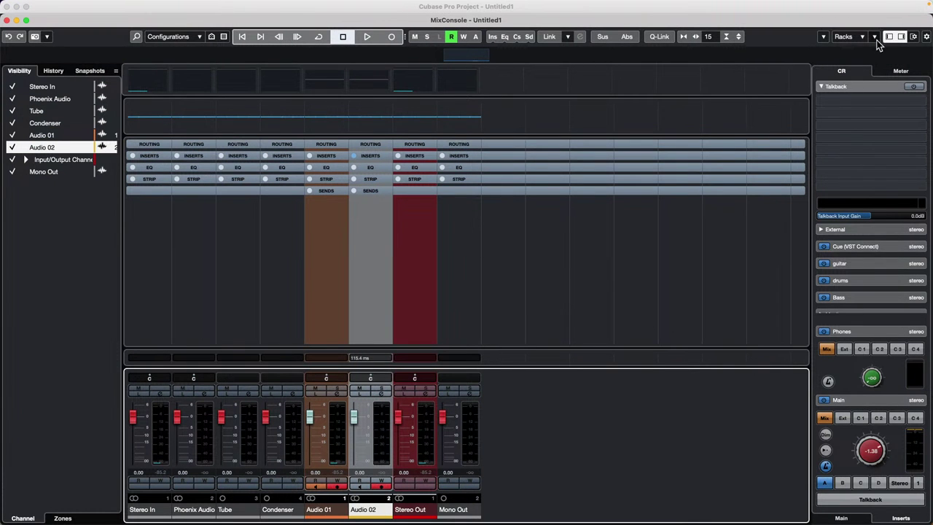
left_click(915, 39)
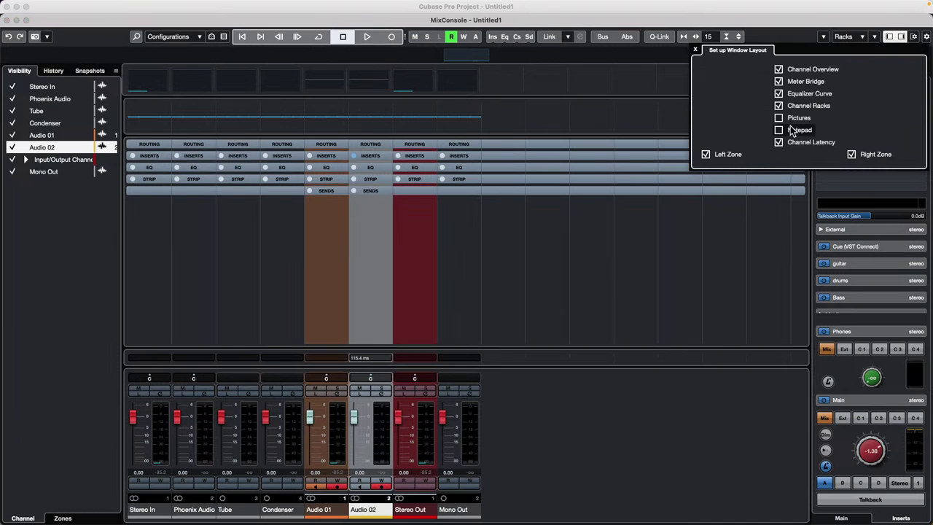
left_click(779, 143)
left_click(778, 142)
left_click(382, 159)
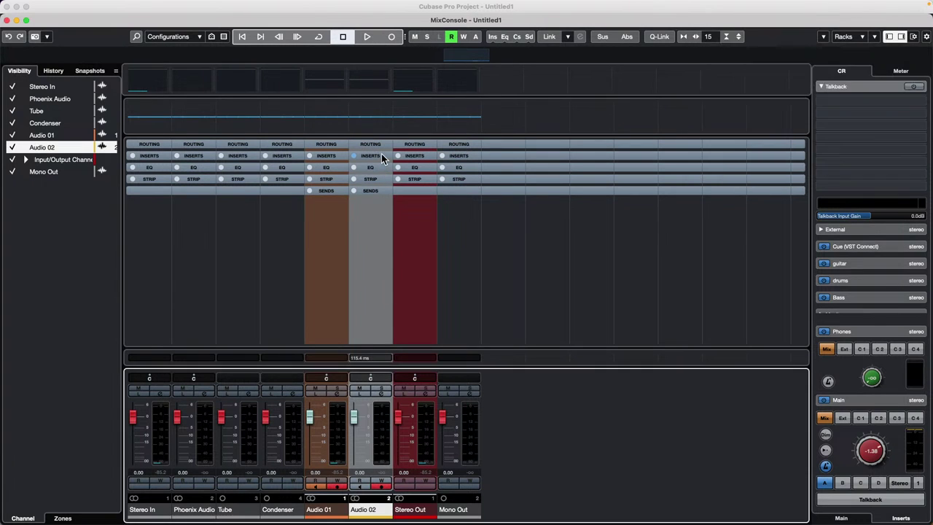
Show the insert racks in the MixConsole, inspect Audio 02's channel latency overview, and close the overview and the MixConsole window
left_click(381, 154)
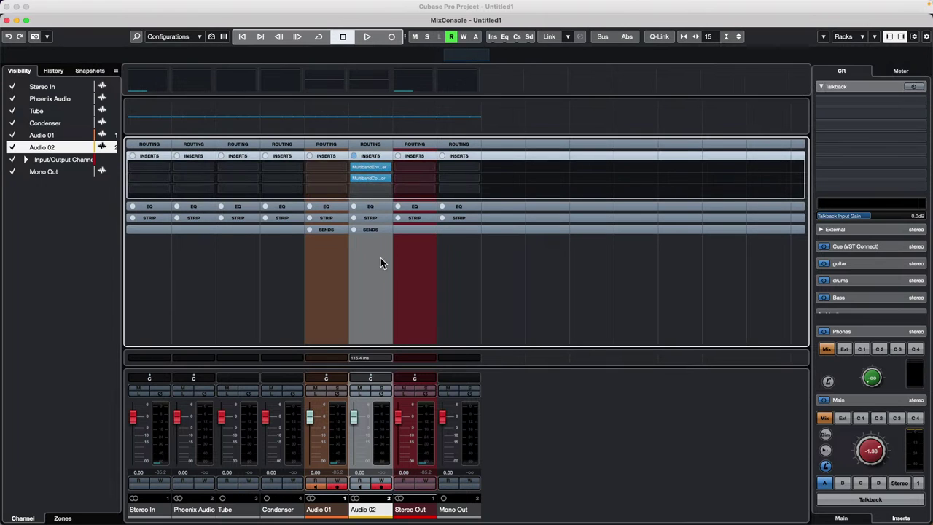
left_click(387, 359)
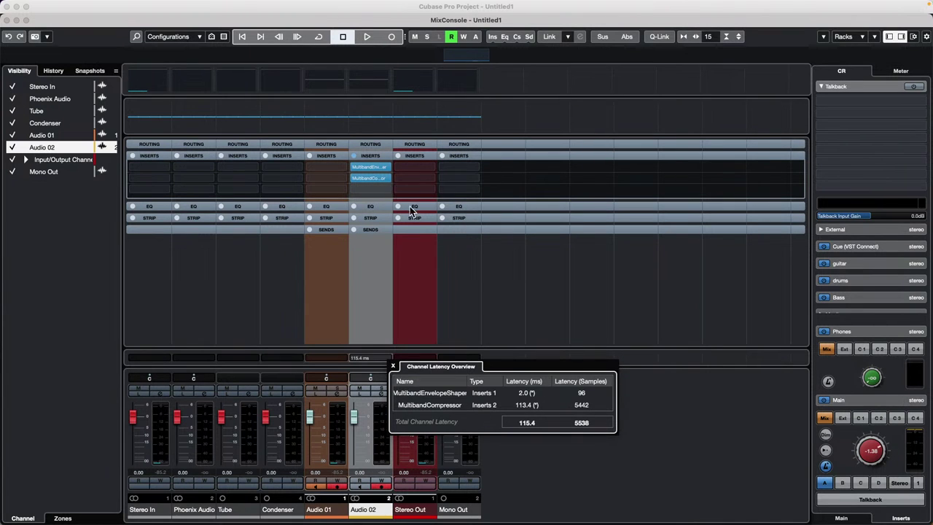
left_click(460, 244)
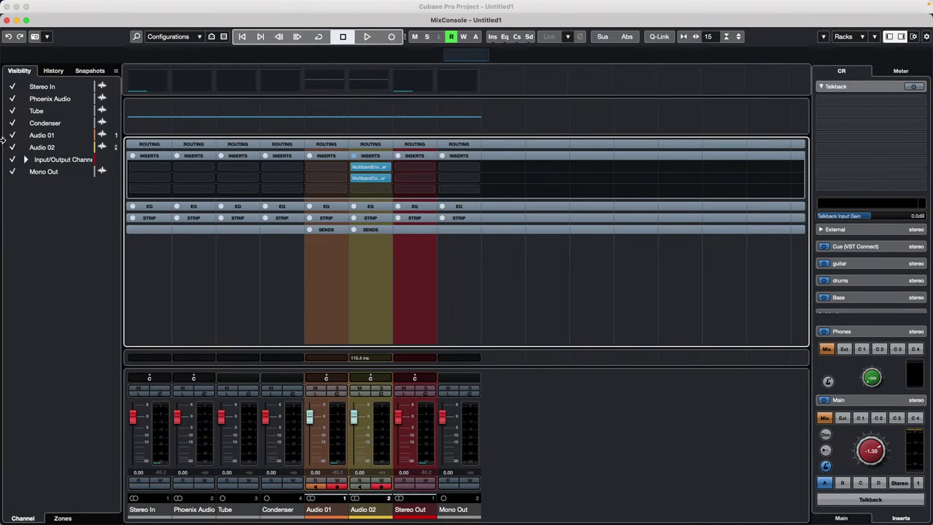
left_click(7, 20)
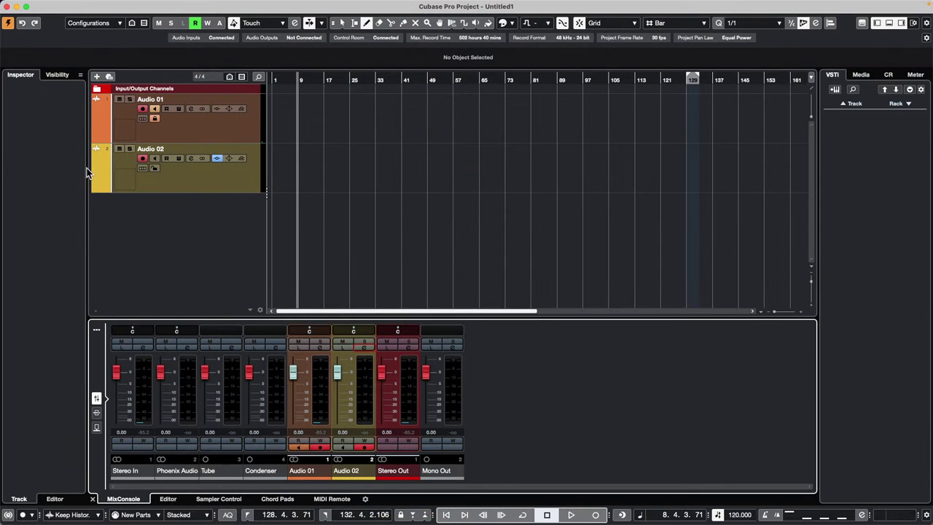
Show the insert racks in the project window's mixer and toggle Constrain Delay Compensation on and back off
left_click(96, 412)
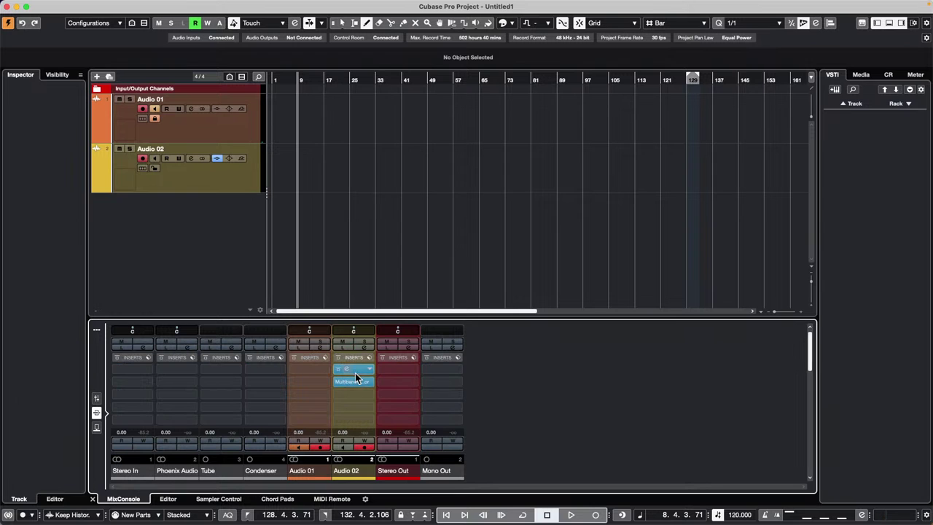
left_click(6, 515)
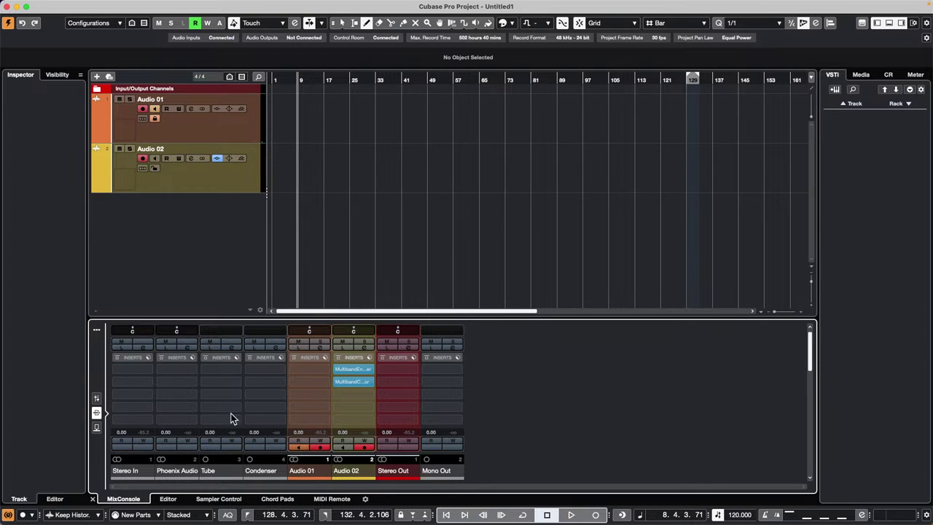
left_click(7, 516)
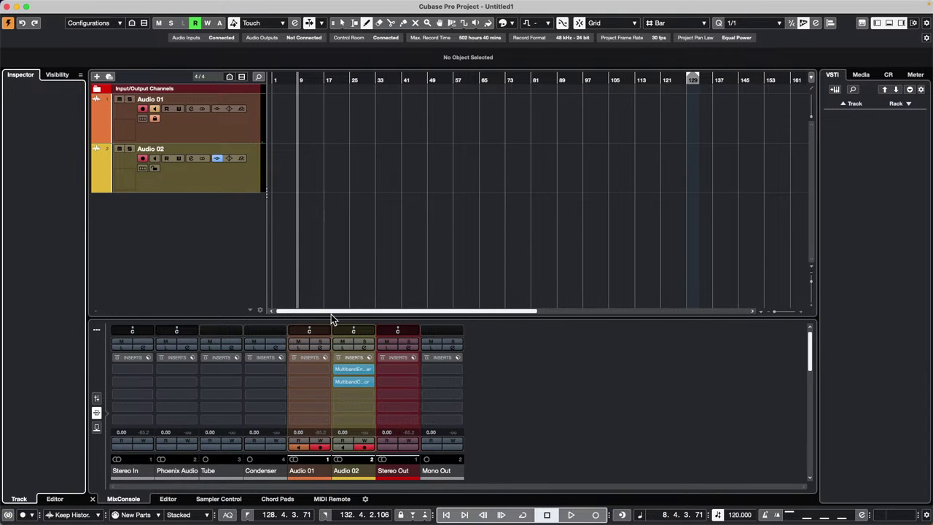
left_click(8, 516)
left_click(383, 179)
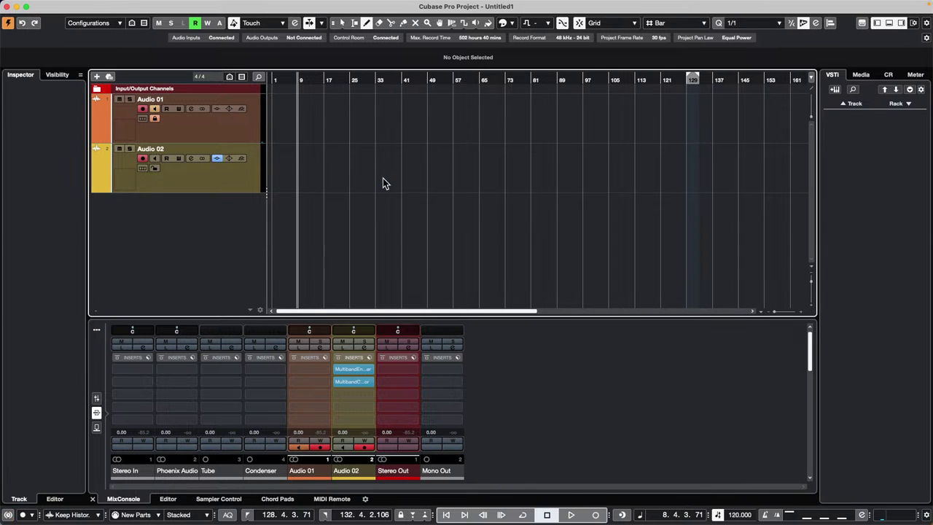
Open the VST preferences to examine the Delay Compensation Threshold for recording, and close the Preferences
left_click(12, 6)
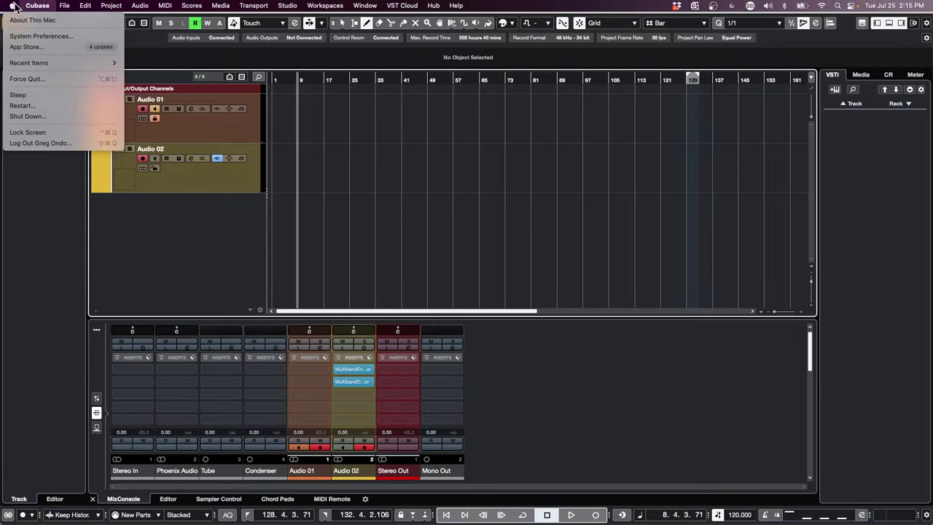
mouse_move(38, 6)
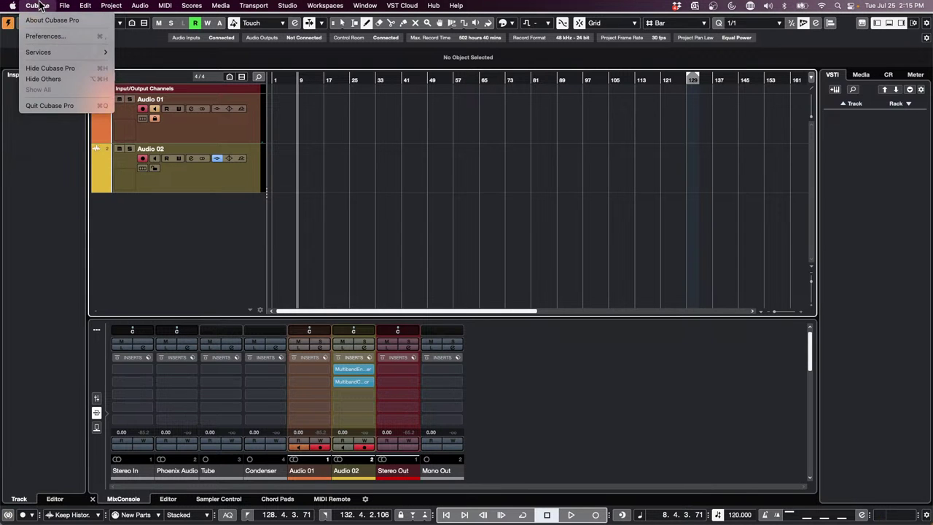
left_click(45, 35)
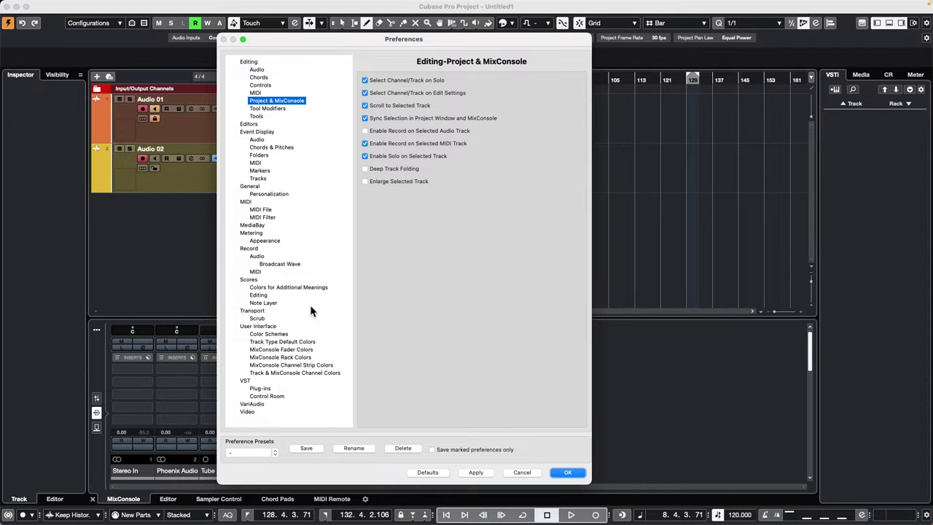
left_click(245, 381)
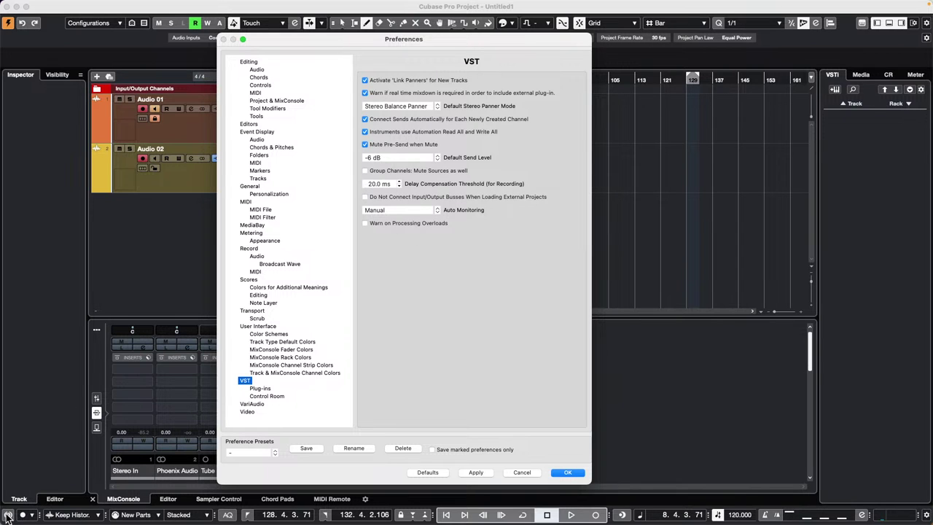
left_click(573, 474)
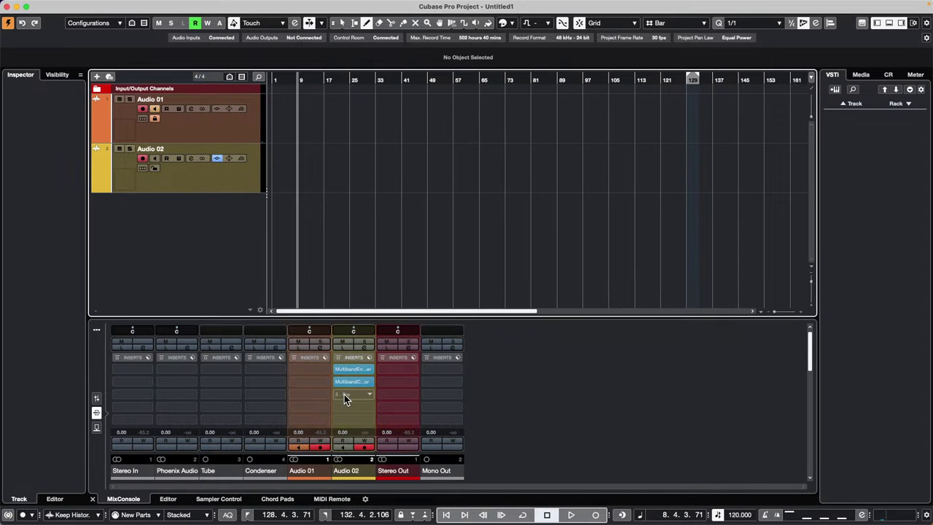
Remove the MultibandEnvelopeShaper and MultibandCompressor inserts from the Audio 02 channel
mouse_move(359, 386)
left_mouse_down()
mouse_move(448, 271)
mouse_move(398, 281)
mouse_move(349, 372)
left_mouse_up()
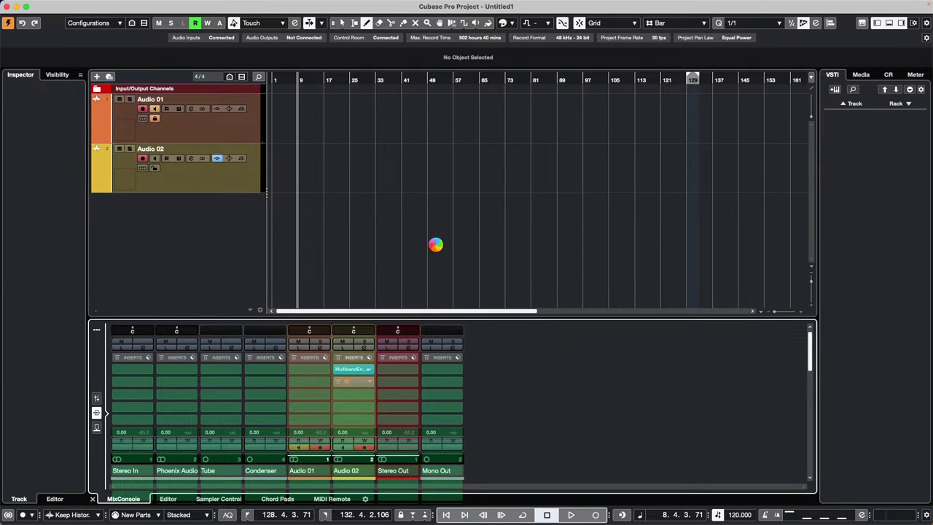
left_click_drag(361, 373, 382, 260)
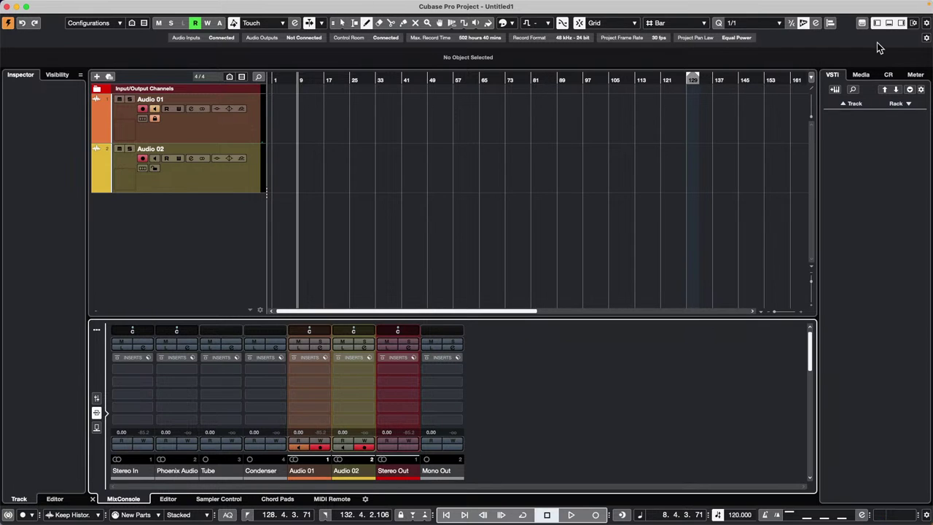
Create a sampler track from the Caleidoscope loop Atmo 12_AM-01 and audition it on the Sampler Control keyboard
left_click(861, 75)
left_click(848, 223)
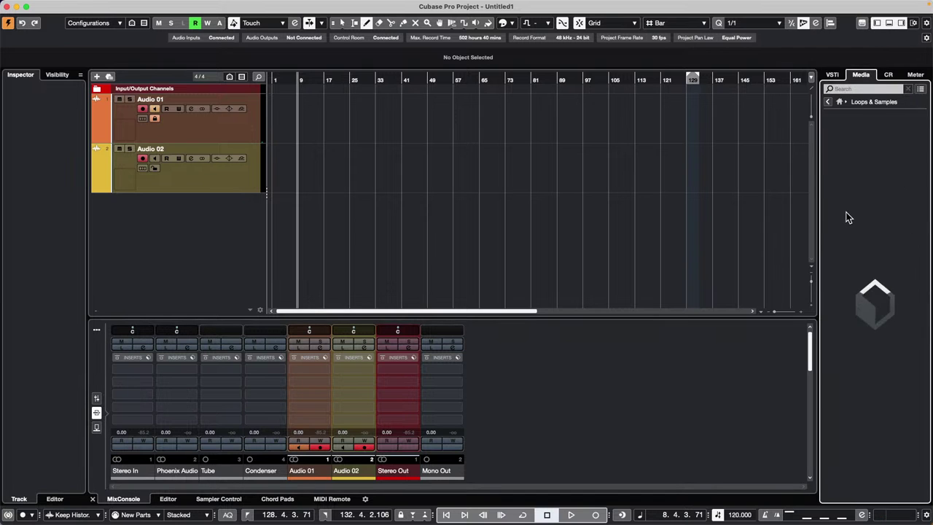
left_click(907, 275)
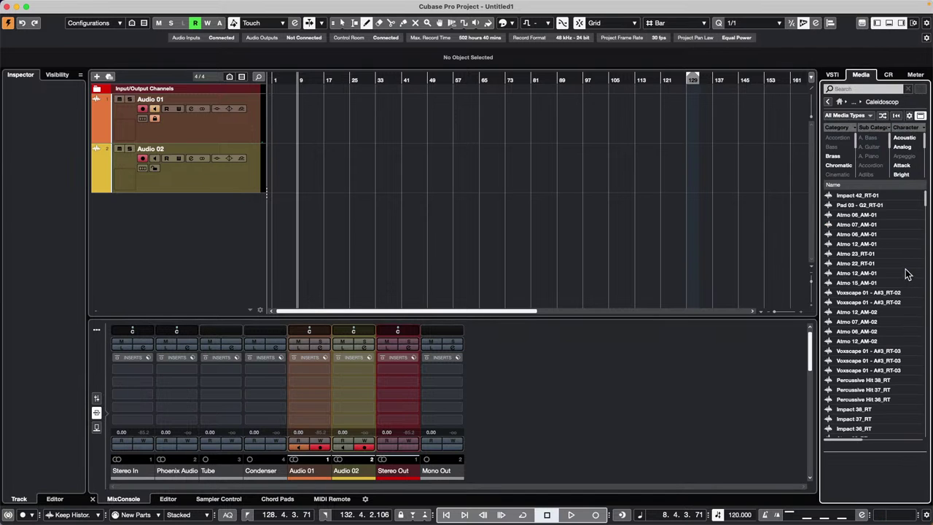
left_click(861, 274)
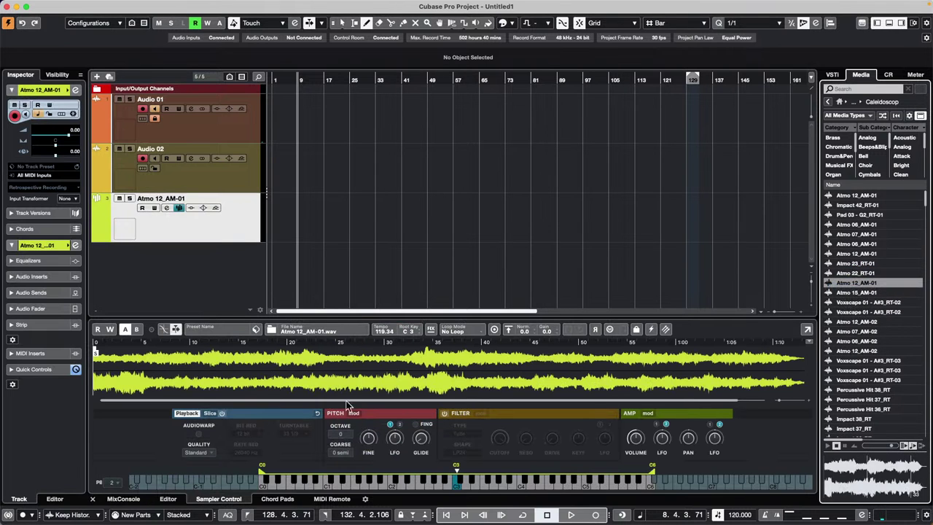
left_click(472, 487)
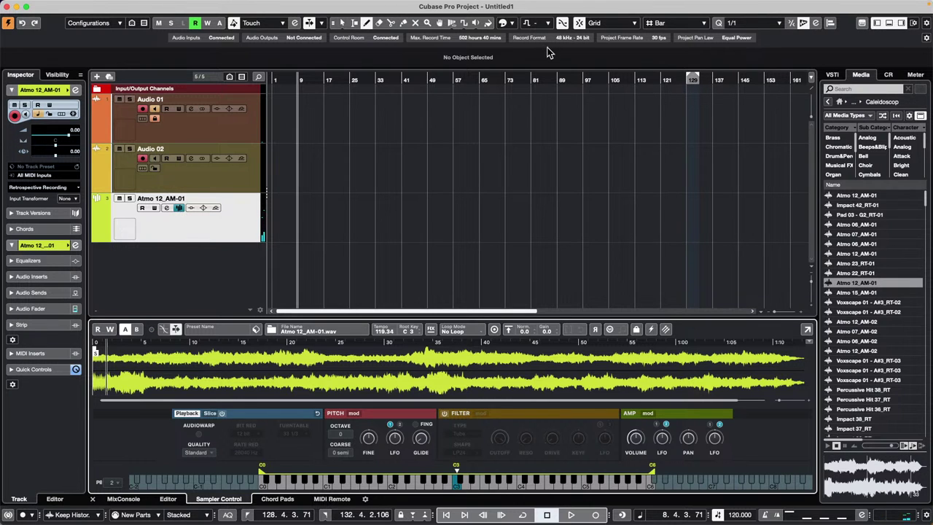
Add an instrument track with Groove Agent SE and reposition its plug-in window over the project
right_click(233, 221)
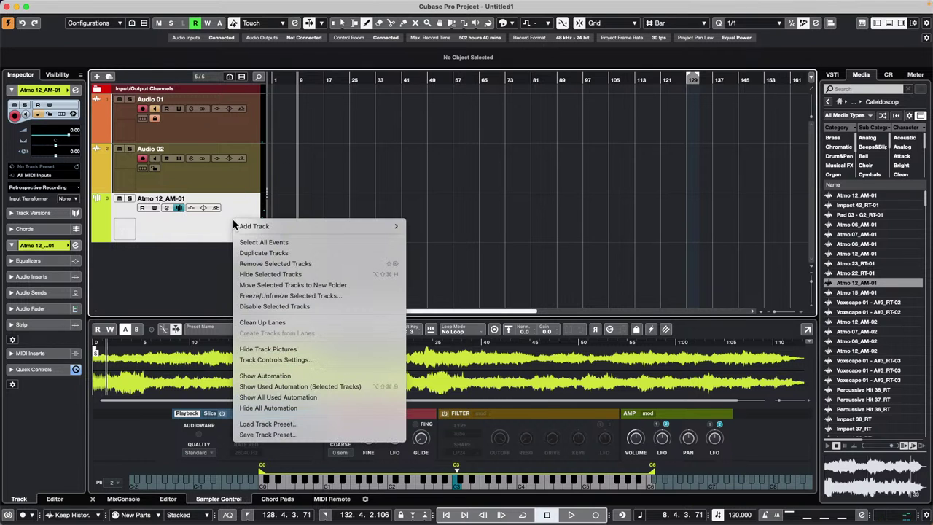
mouse_move(338, 228)
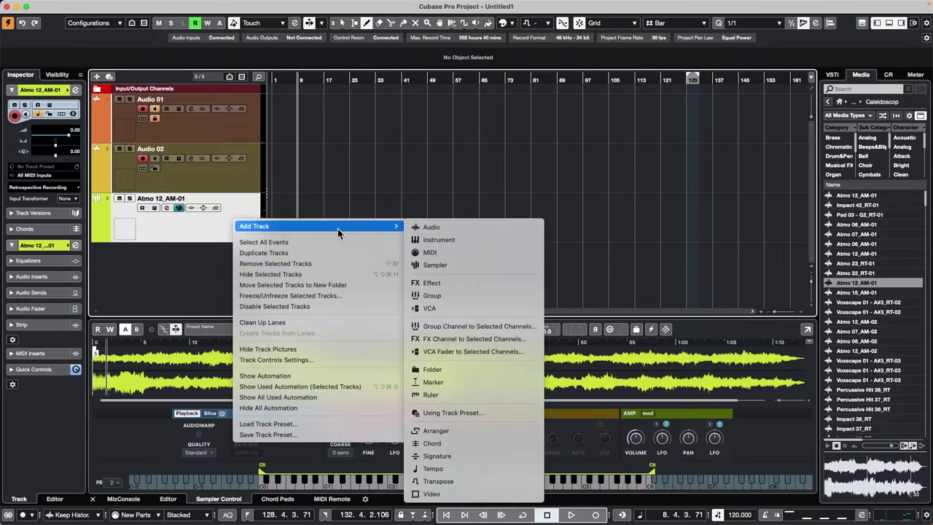
left_click(466, 239)
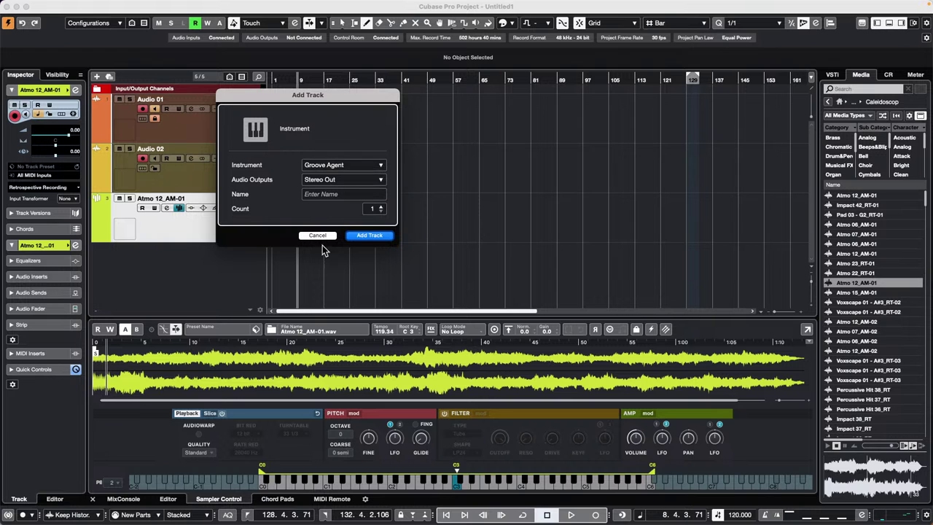
left_click(343, 164)
left_click(285, 235)
left_click(369, 234)
left_click_drag(571, 216, 322, 31)
Browse the EDM Toolbox content in Loops & Samples and return to the library overview
left_click(829, 103)
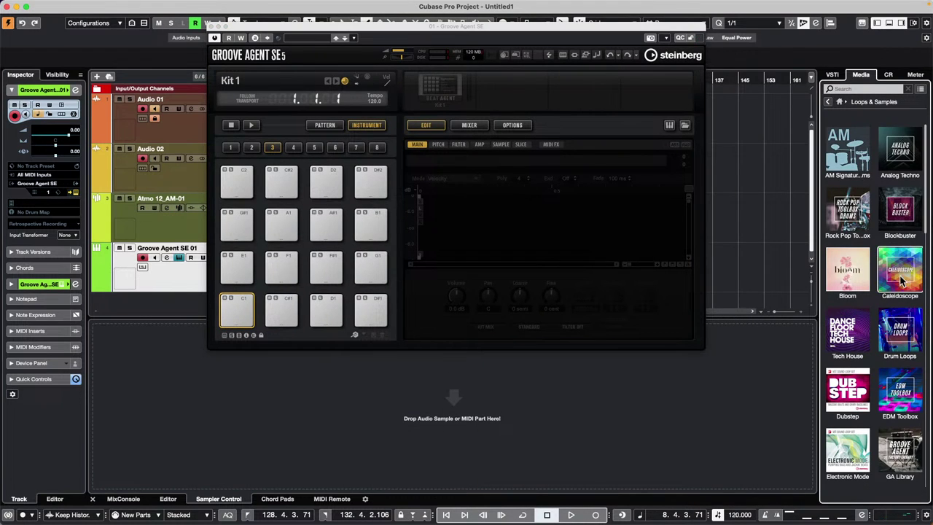
left_click(900, 387)
scroll(860, 235, "down", 20)
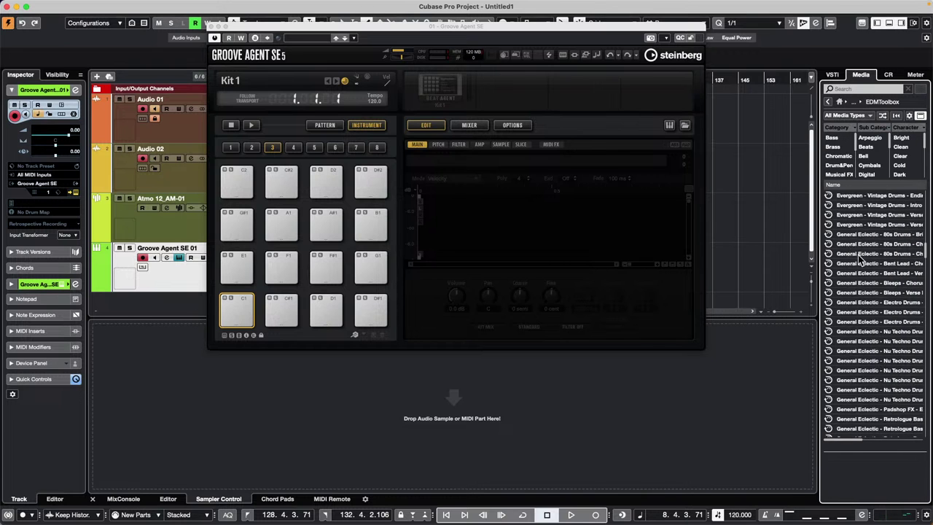
scroll(868, 249, "down", 5)
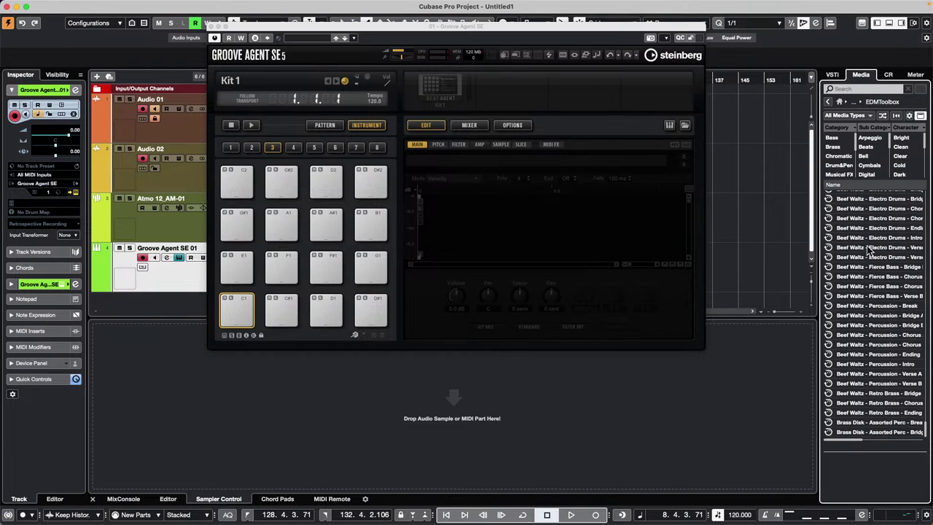
left_click(830, 104)
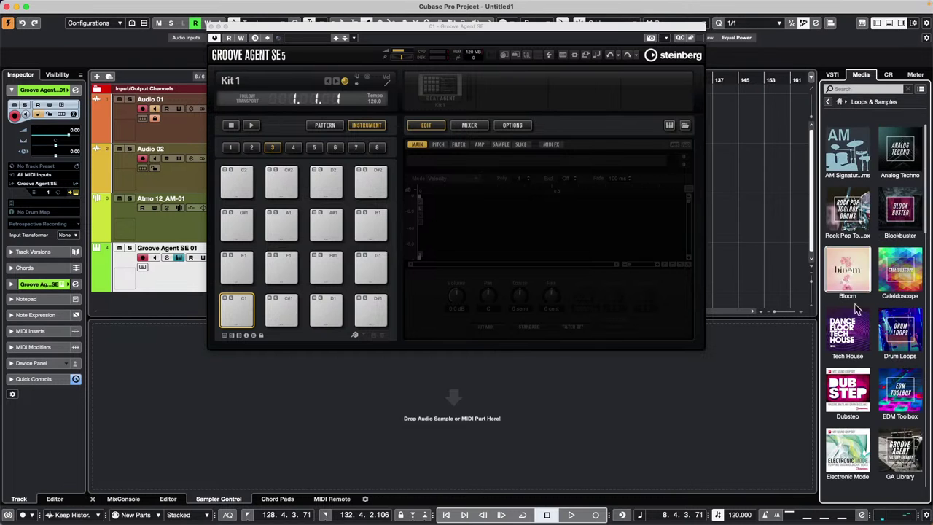
Filter the Dancefloor Tech House library to Bass, load a Tech_House_Bass_Loop_17 sample onto pad C1, and play the pad
left_click(887, 334)
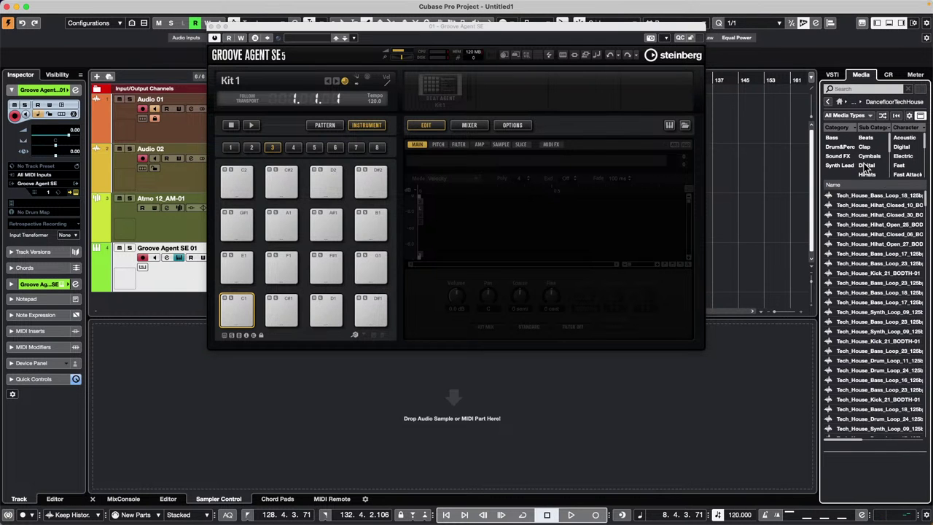
left_click(834, 137)
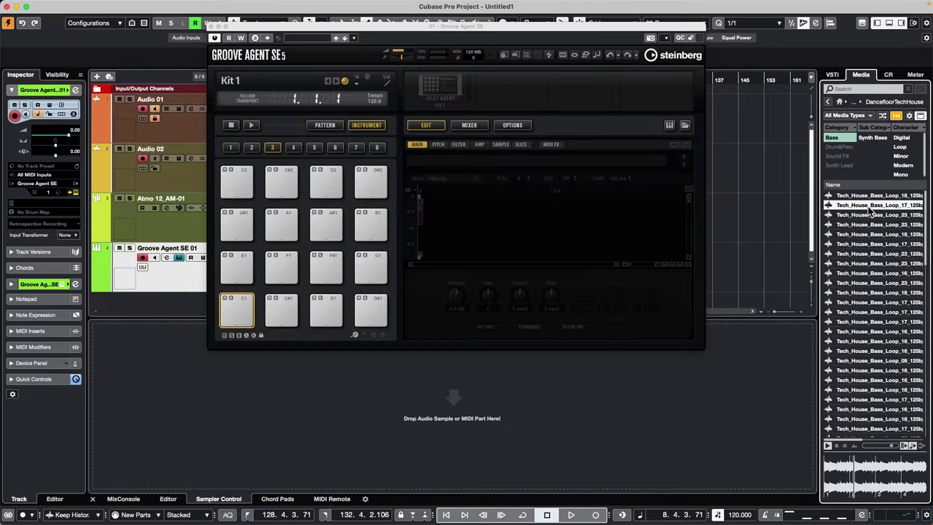
left_click_drag(828, 215, 237, 311)
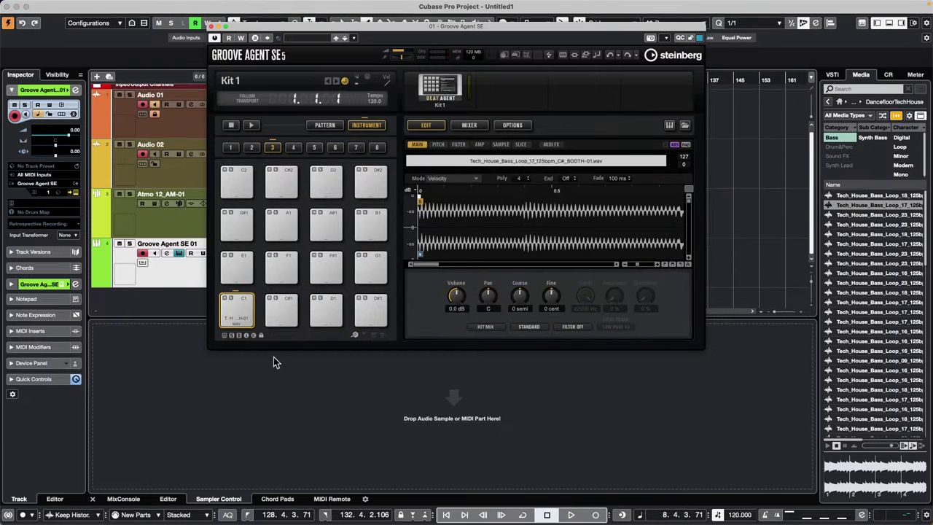
left_click(237, 310)
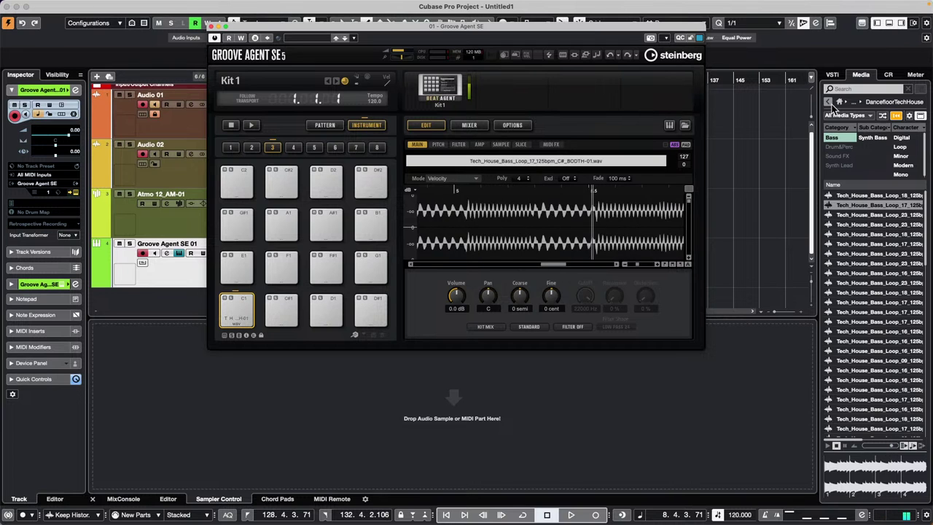
Filter Dancefloor Tech House to Drum&Perc Beats, load Tech_House_Drum_Loop_02 onto pad E1, and play pad C1
left_click(830, 102)
left_click(846, 331)
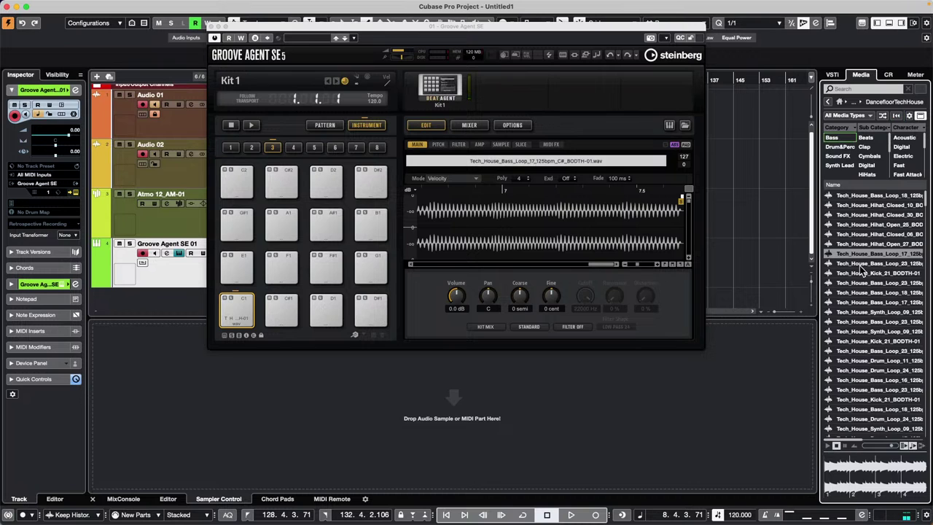
left_click(853, 147)
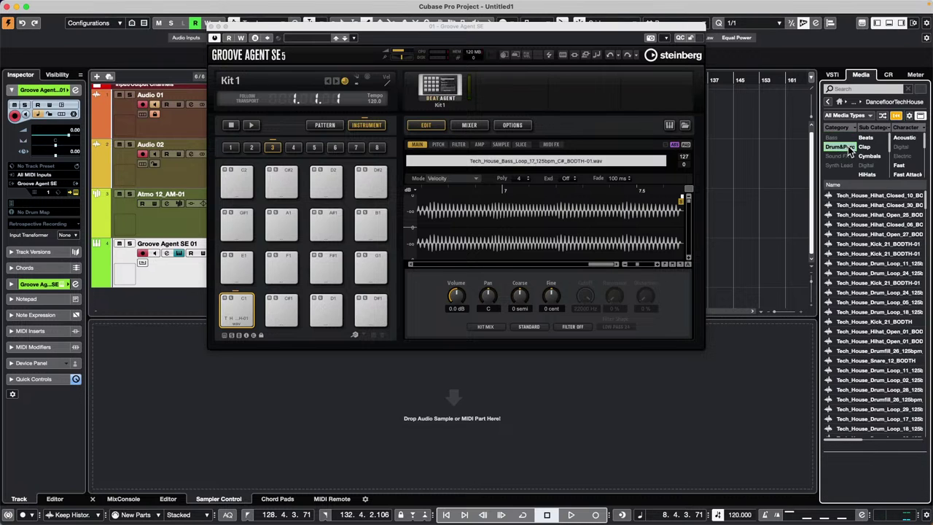
left_click(875, 139)
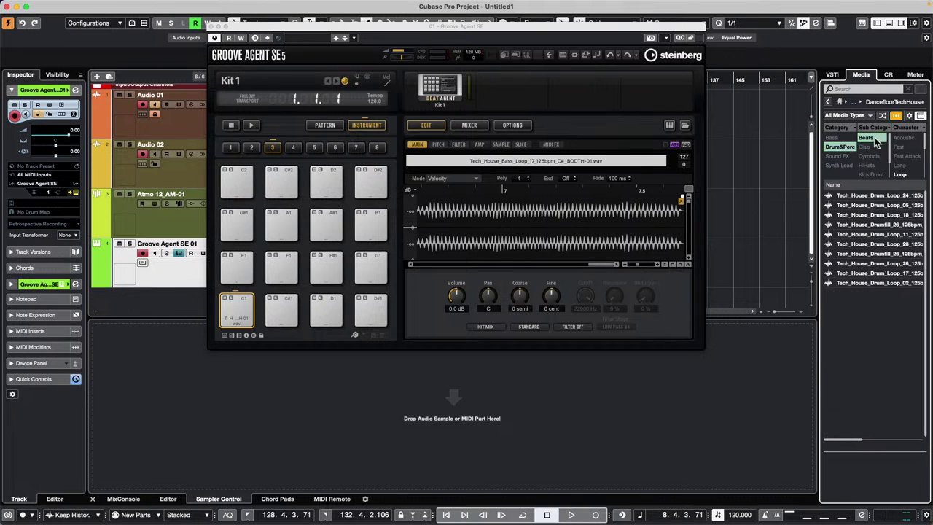
left_click(862, 304)
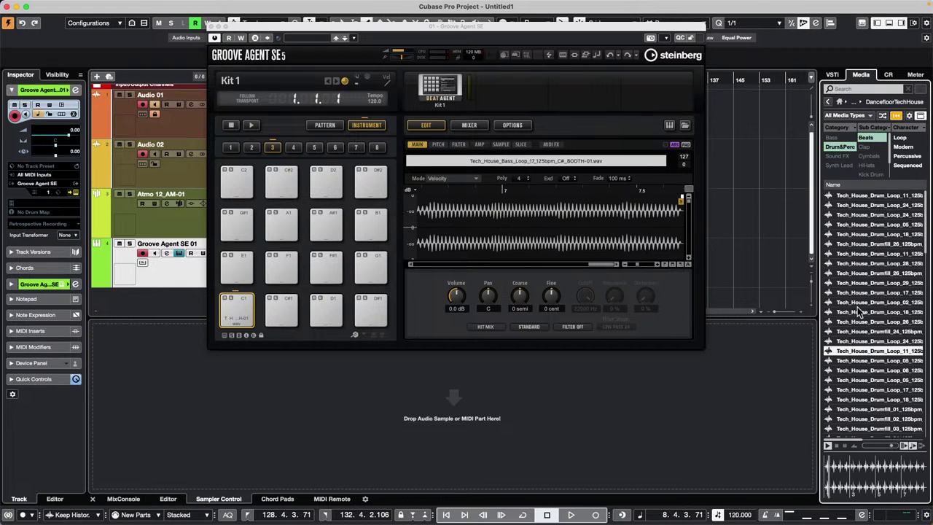
left_click_drag(862, 307, 235, 266)
left_click(244, 315)
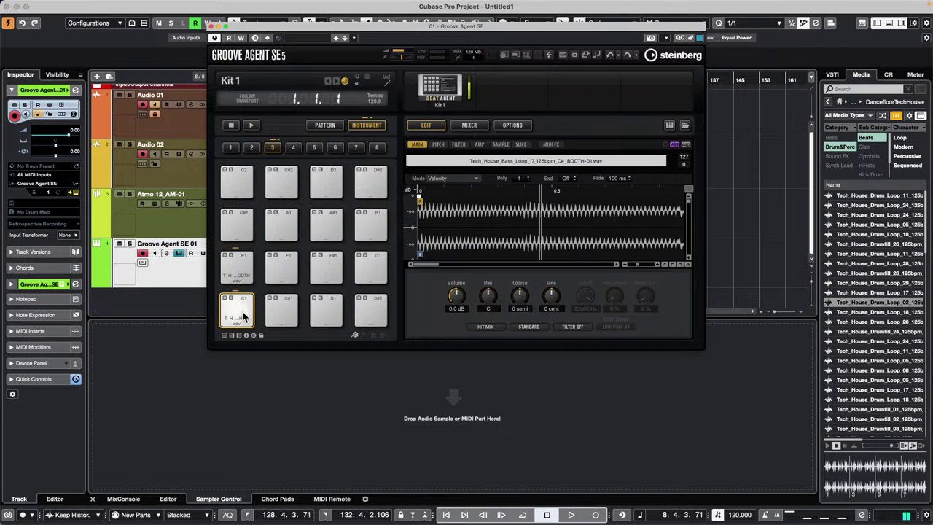
Play pad E1, filter Dancefloor Tech House to Synth Lead, and load Tech_House_Synth_Loop_54 onto pad F1
left_click(243, 260)
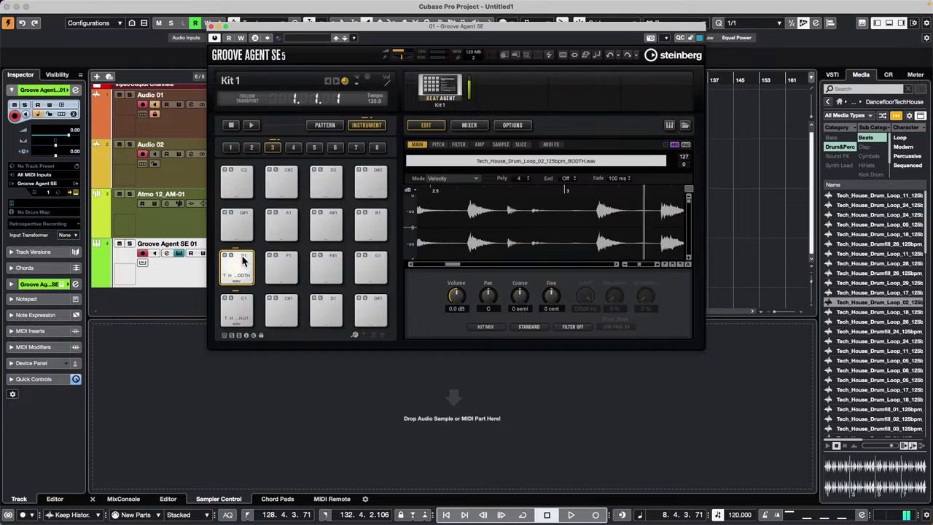
left_click(868, 139)
left_click(845, 147)
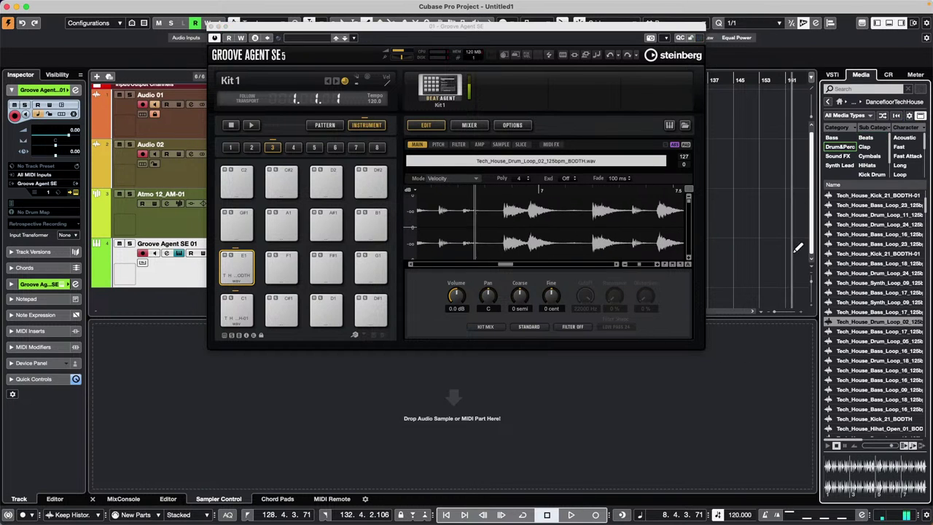
left_click(842, 166)
left_click(883, 403)
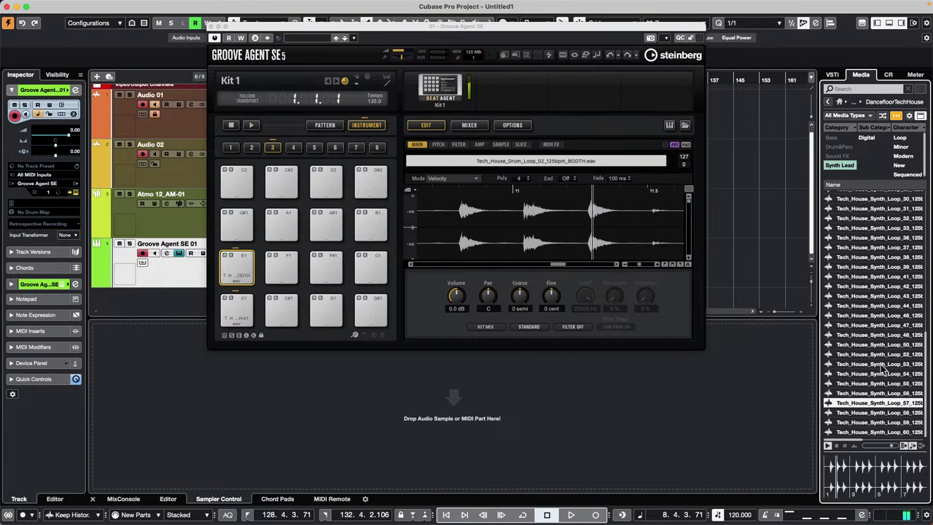
left_click(879, 335)
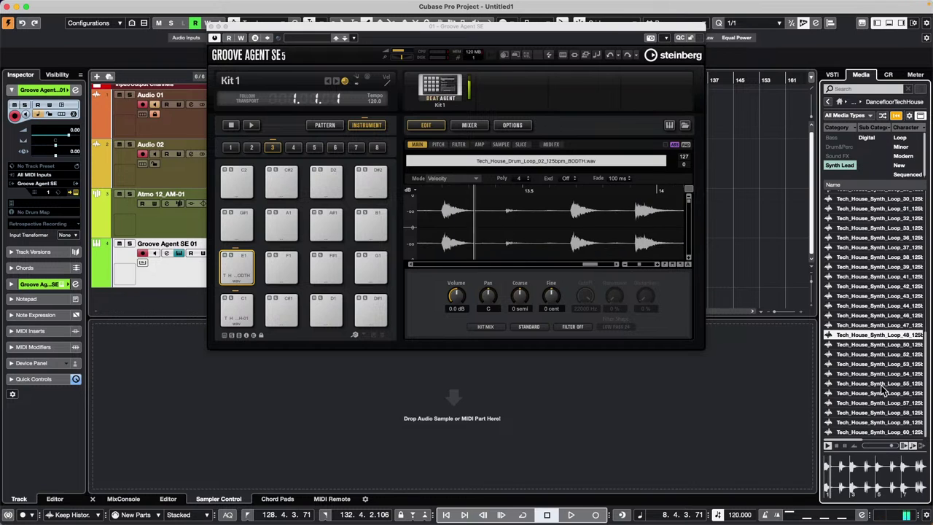
left_click(881, 374)
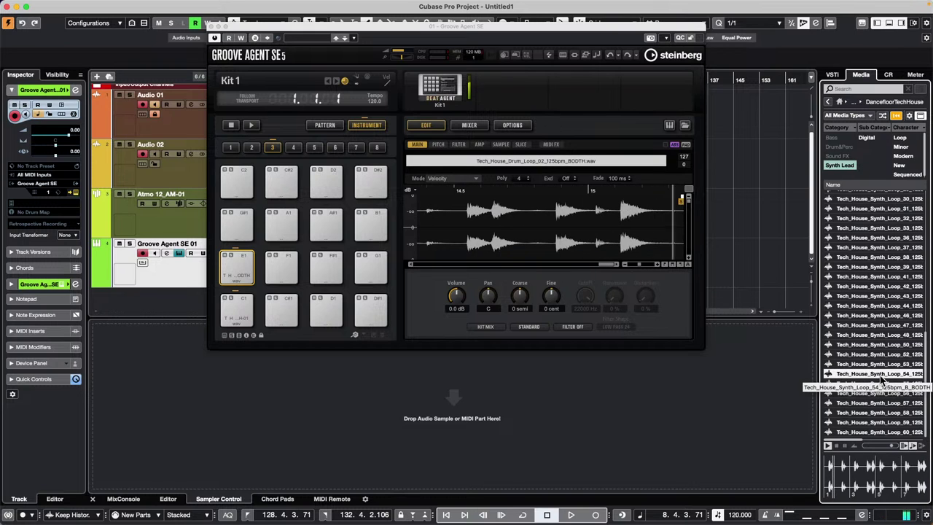
left_click_drag(881, 374, 292, 277)
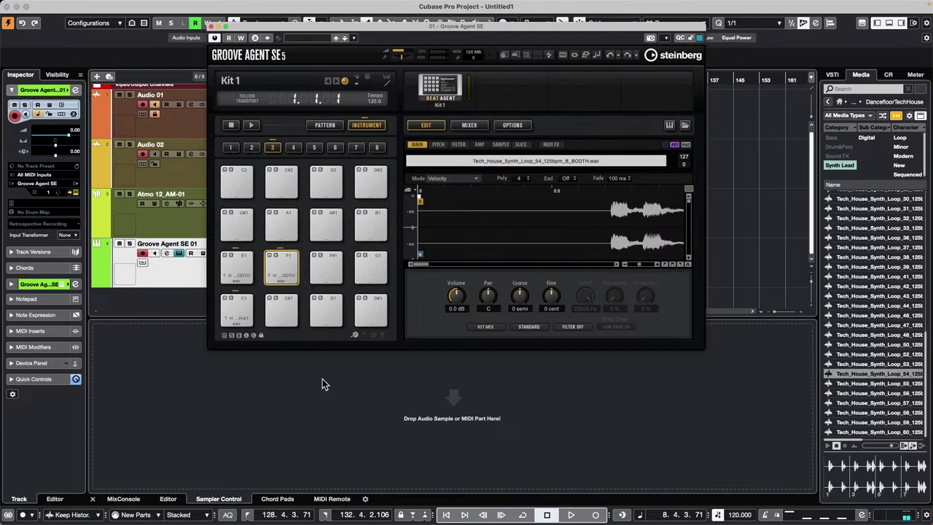
Play the loops on pads E1, C1 and F1 in Groove Agent SE and start project playback
left_click(241, 275)
left_click(243, 315)
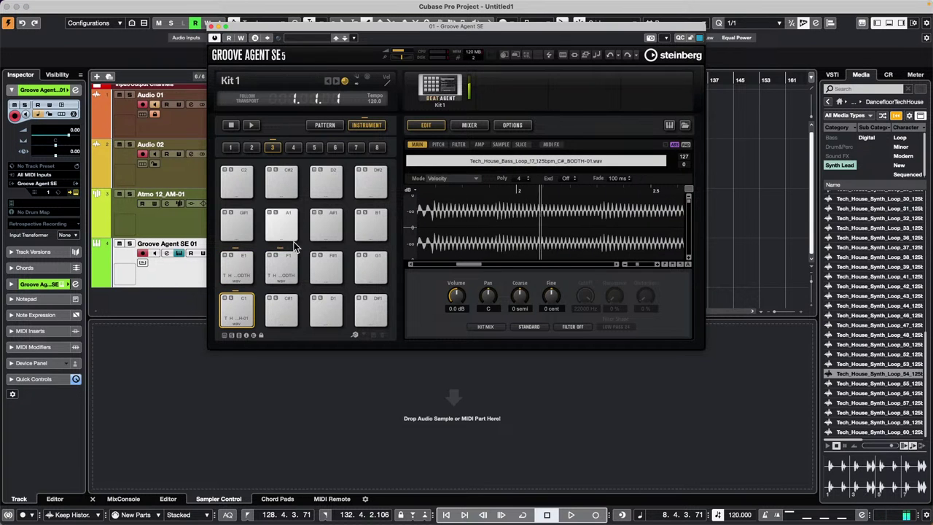
left_click(284, 268)
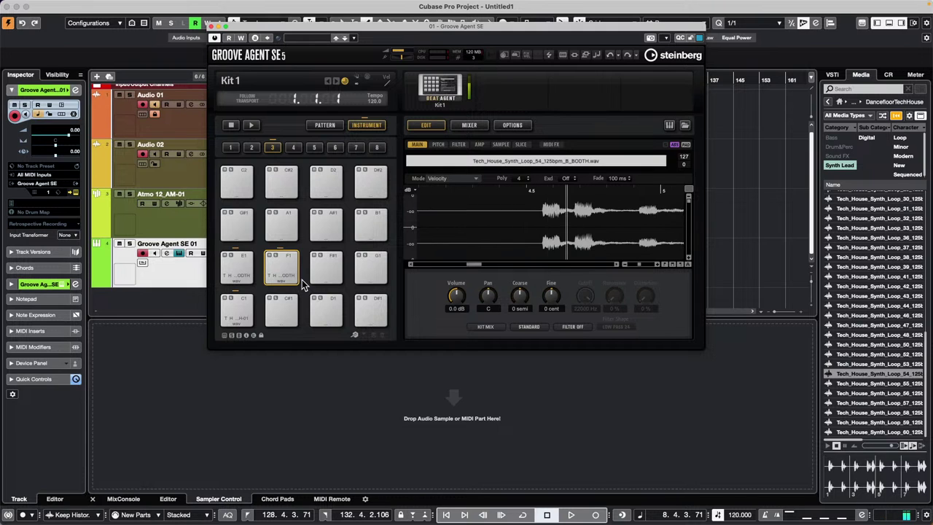
left_click(242, 309)
left_click(243, 309)
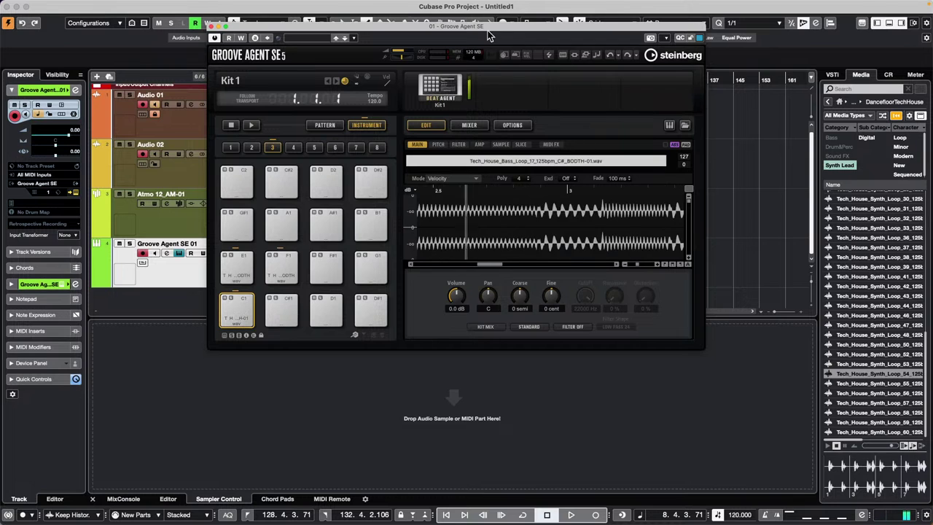
key("space")
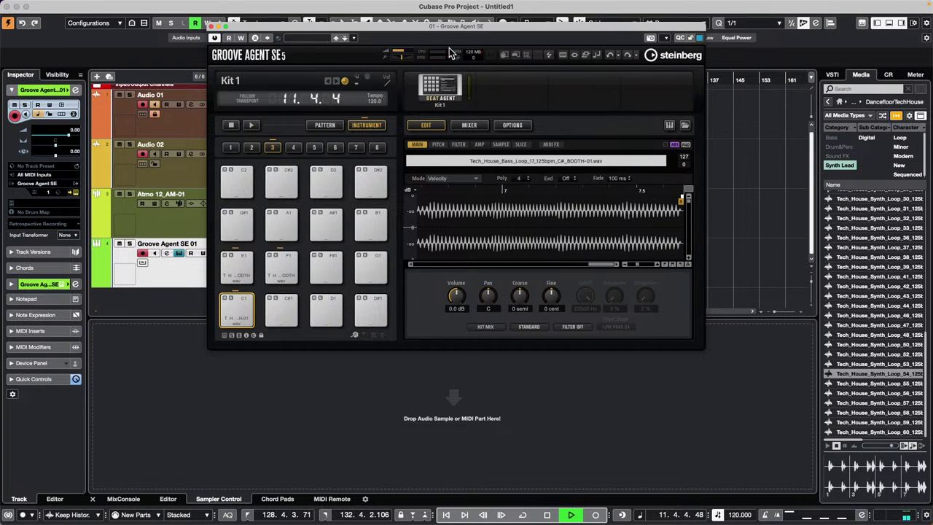
Look at the Export Kit With Samples option for the Beat Agent kit and close the Groove Agent SE window
left_click(443, 97)
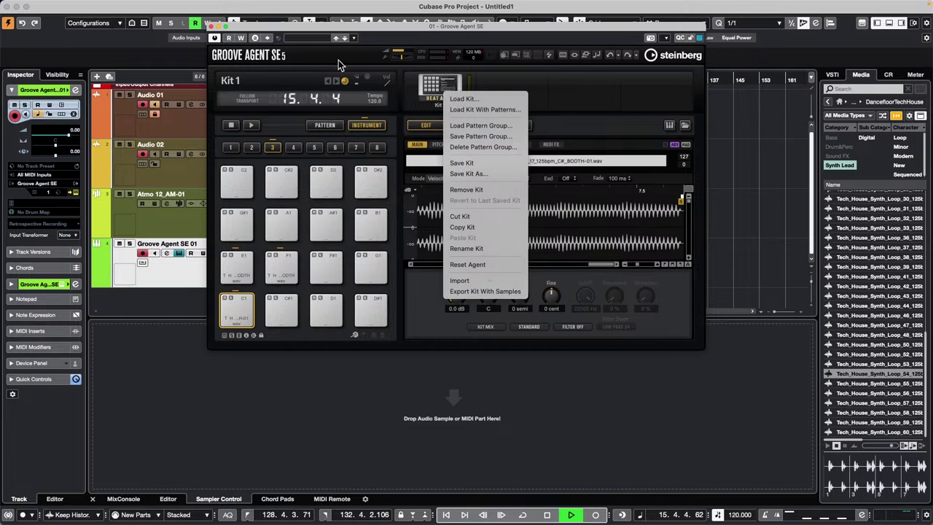
left_click(316, 55)
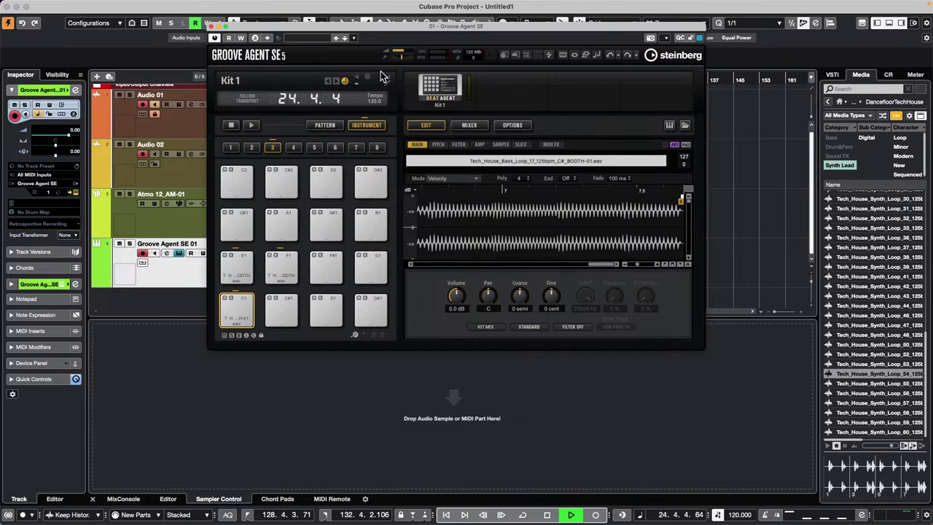
left_click(443, 88)
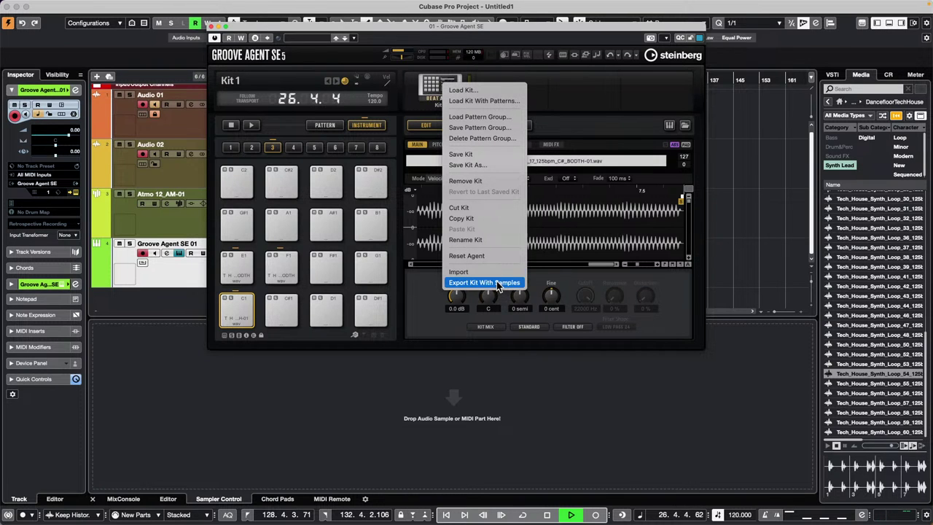
left_click(211, 27)
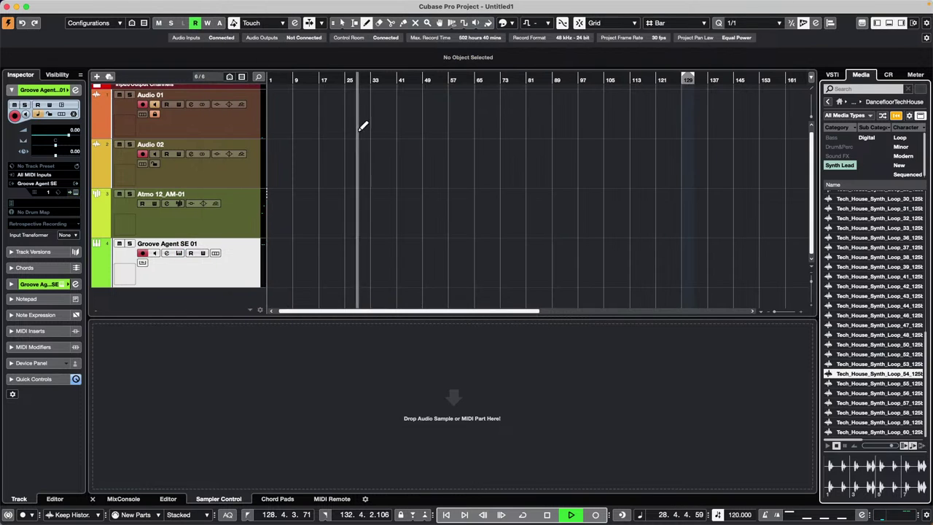
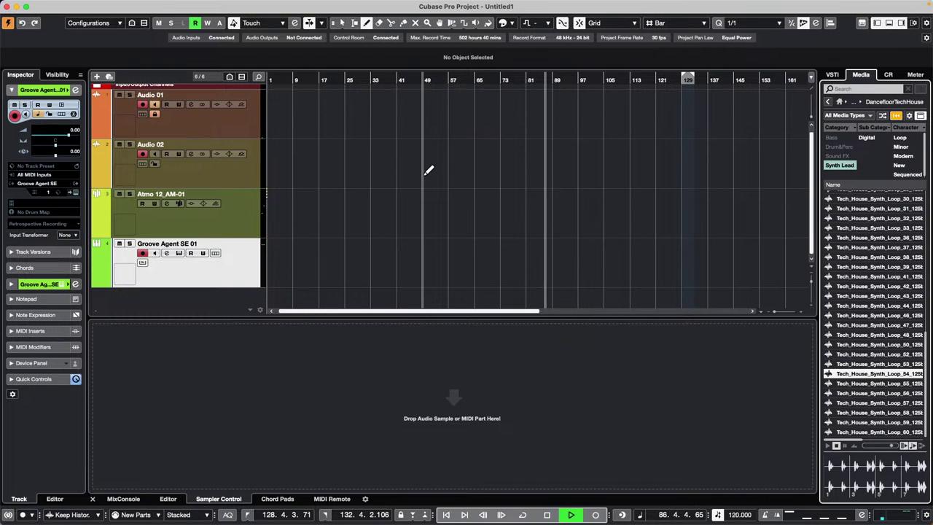
Look through the list of available macros, close it, and stop project playback
mouse_move(25, 5)
left_click(86, 5)
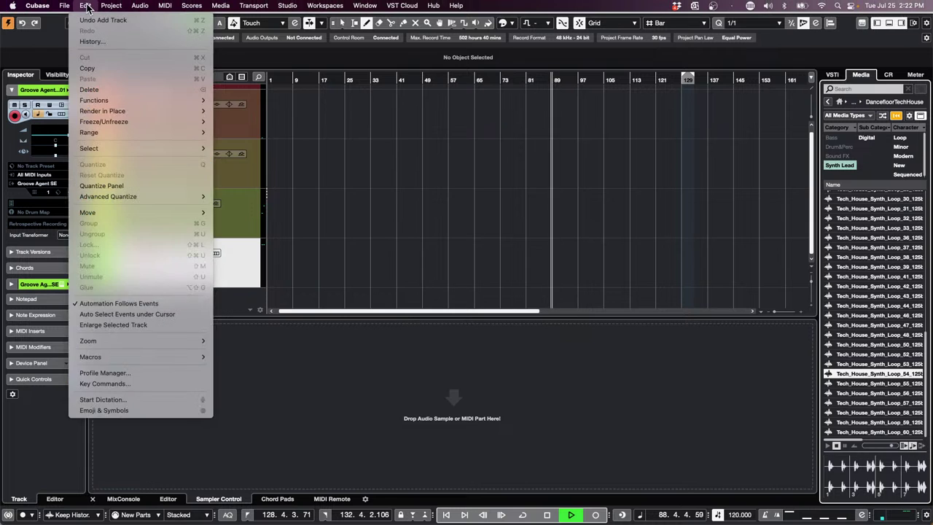
mouse_move(126, 355)
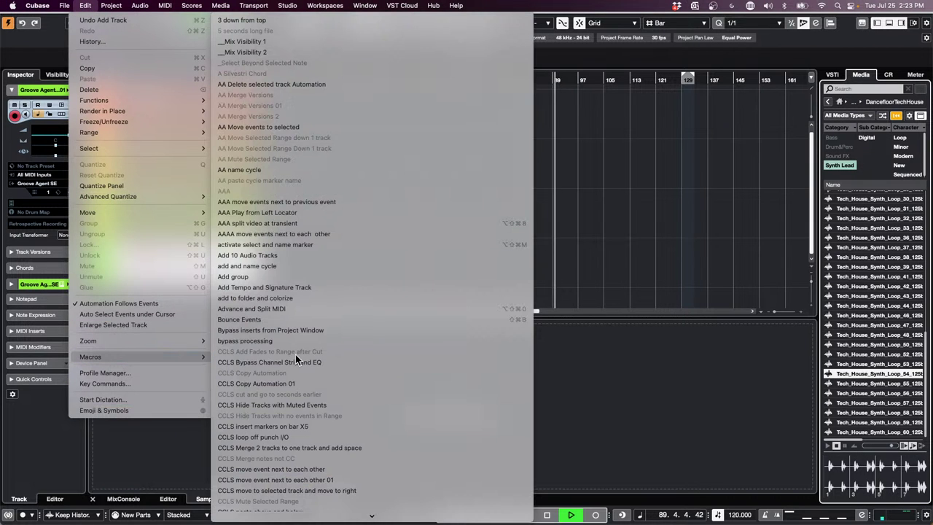
mouse_move(280, 523)
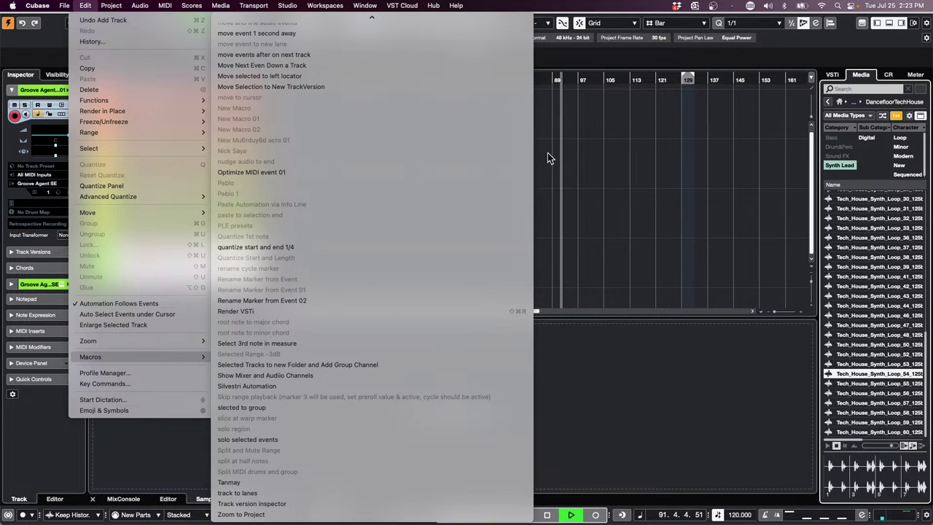
left_click(641, 224)
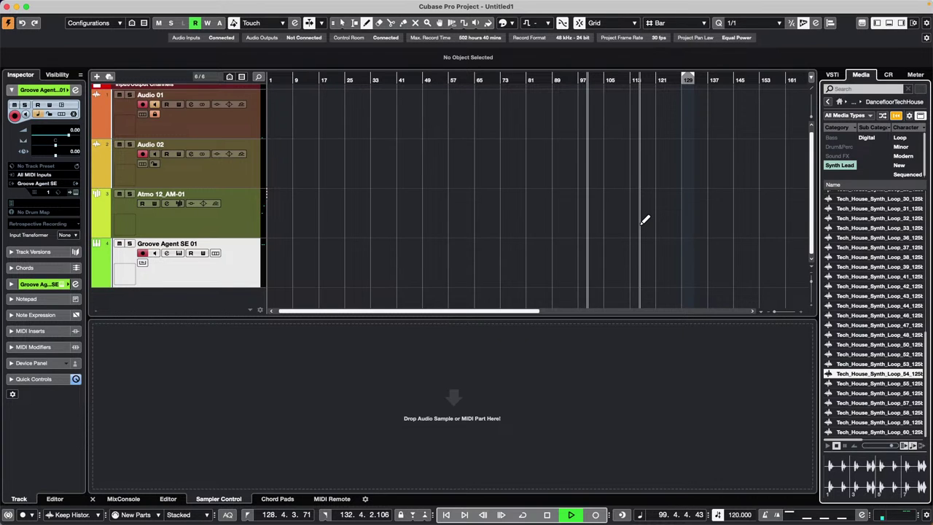
key("space")
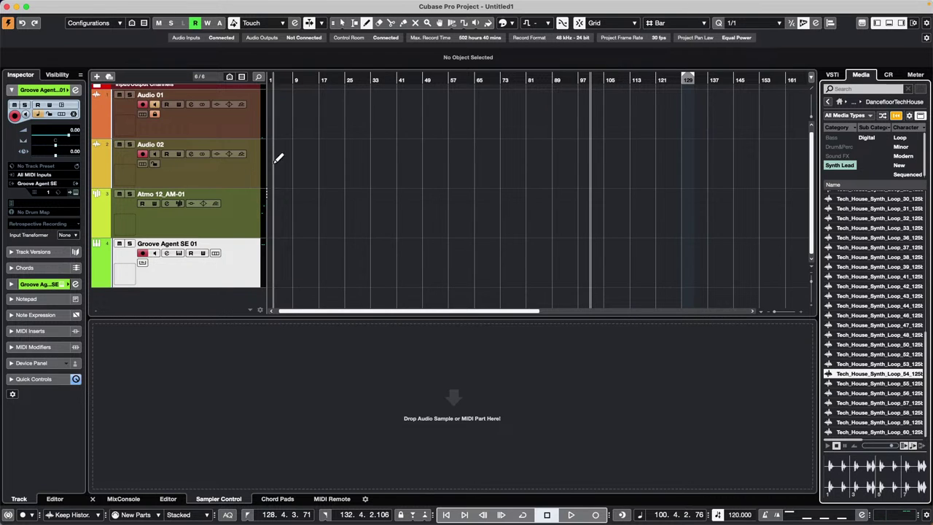
Add a Padshop instrument track below Audio 02 and reposition its plug-in window over the project
left_click(229, 173)
right_click(228, 173)
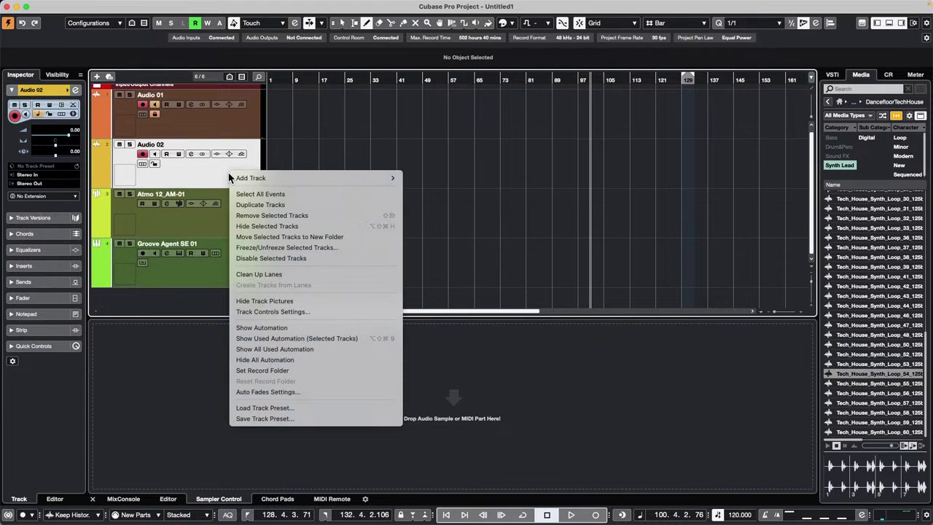
mouse_move(379, 180)
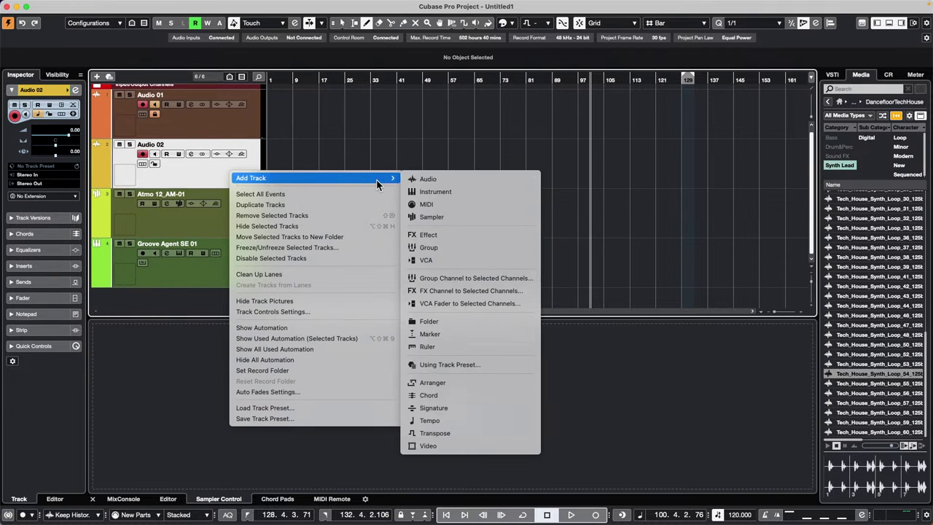
left_click(453, 194)
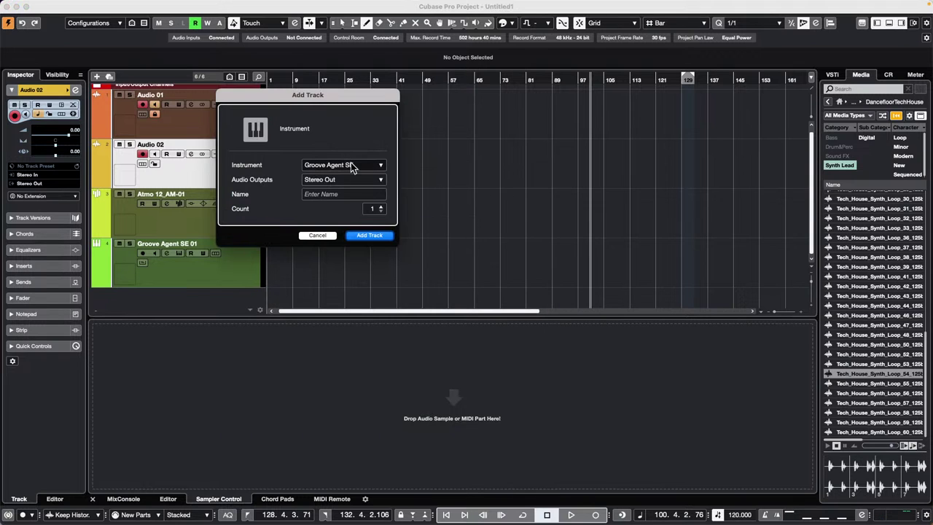
left_click(353, 167)
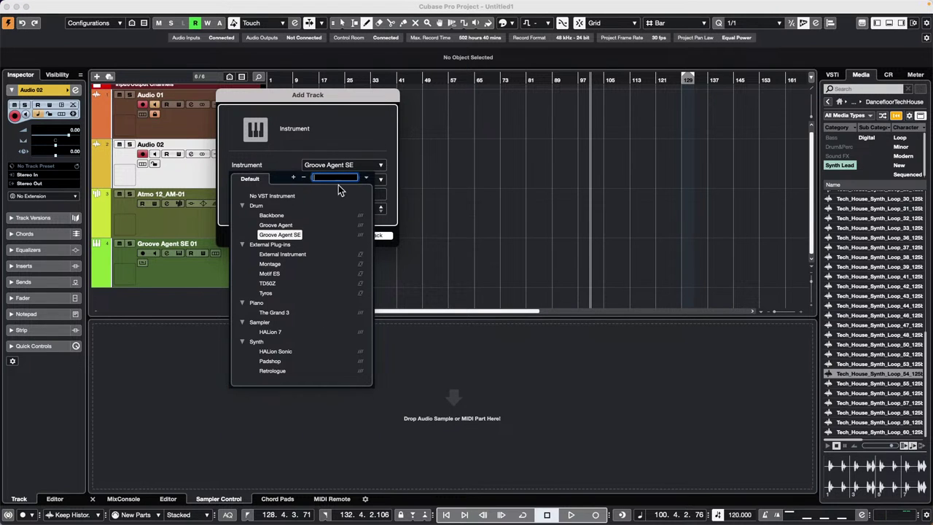
left_click(271, 362)
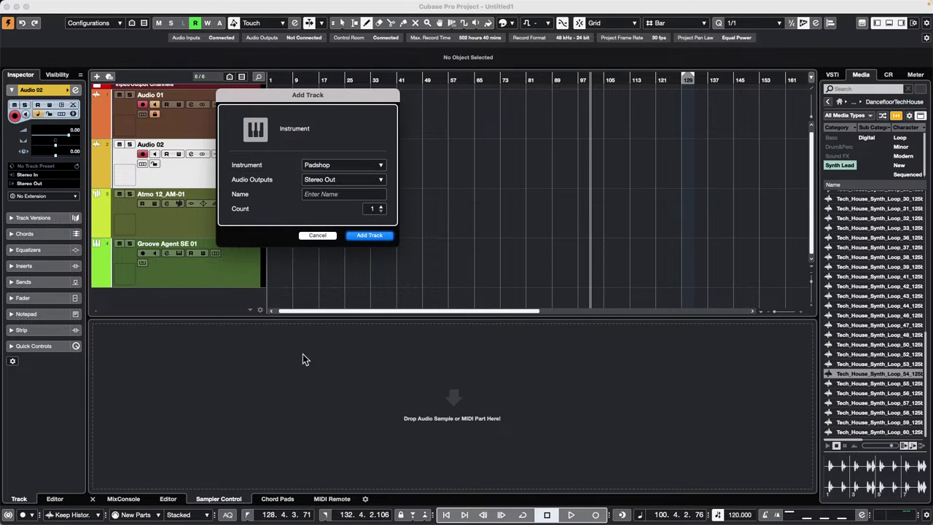
left_click(370, 235)
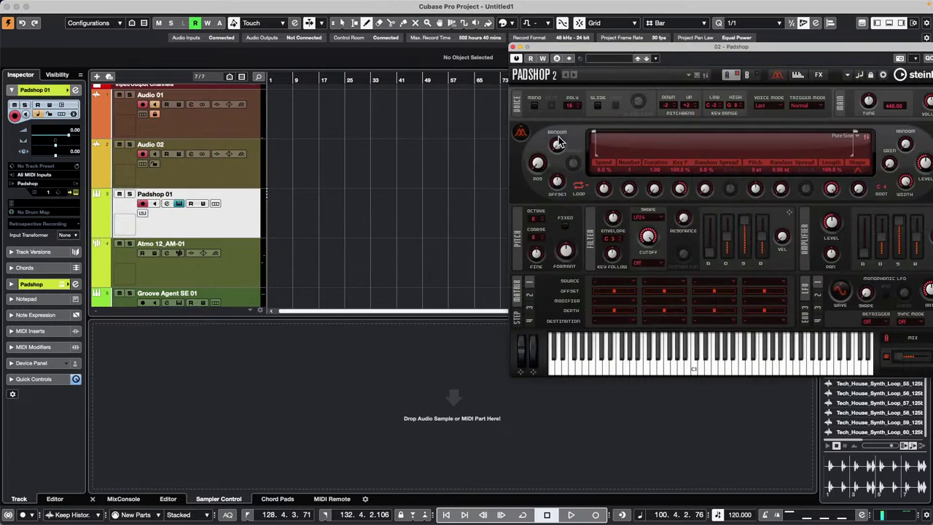
left_click_drag(631, 46, 302, 44)
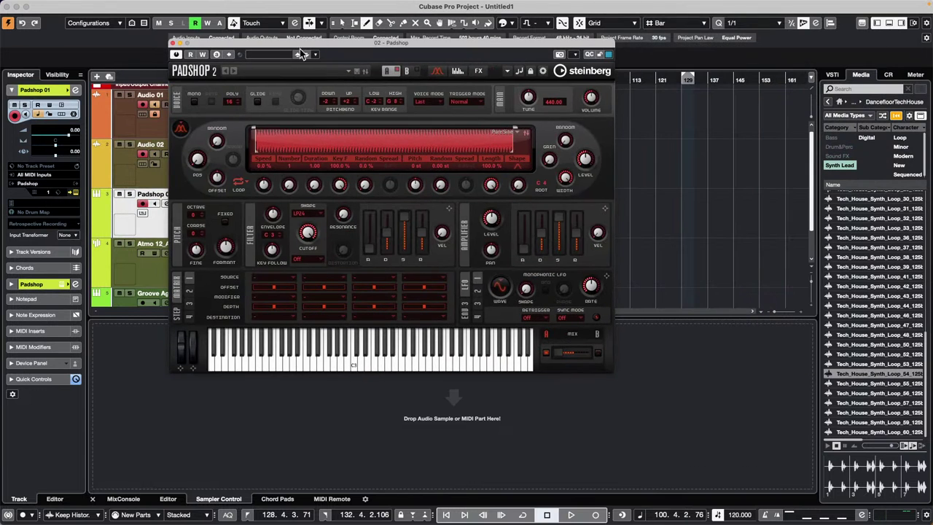
Load the Flangorama preset in Padshop, play a few notes, and move the window clear of the track list
left_click(283, 56)
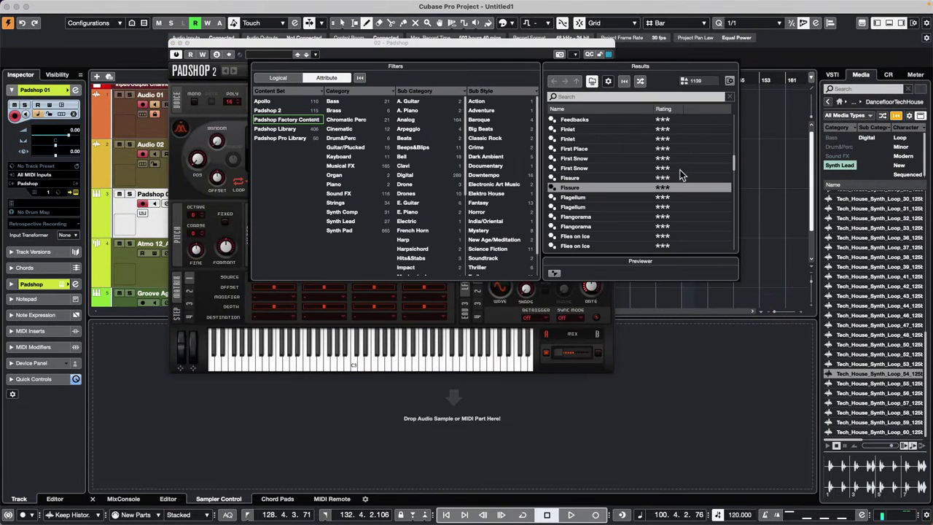
left_click(591, 227)
double_click(592, 228)
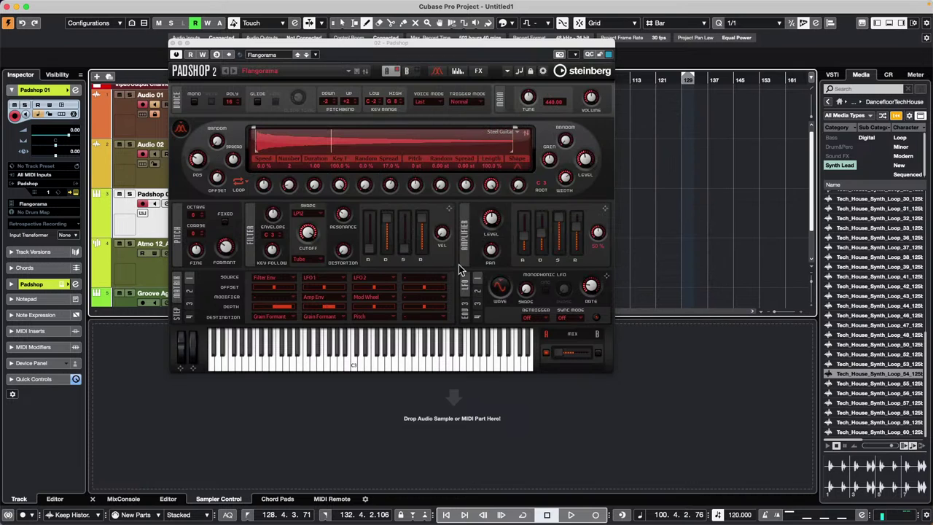
left_click(380, 361)
left_click(334, 365)
left_click(292, 365)
left_click_drag(271, 42, 585, 196)
Add a second Padshop instrument track below Padshop 01 with its output routed to Stereo Out
right_click(195, 216)
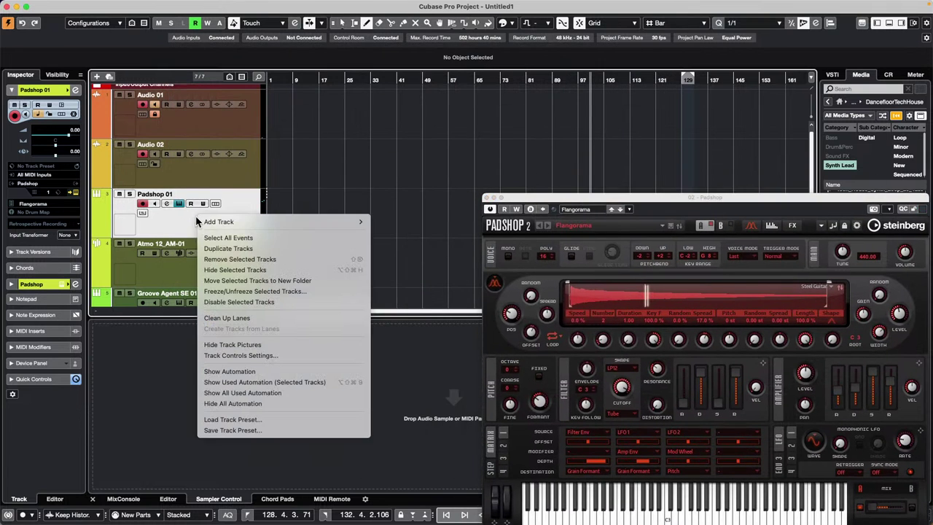
mouse_move(258, 222)
left_click(411, 234)
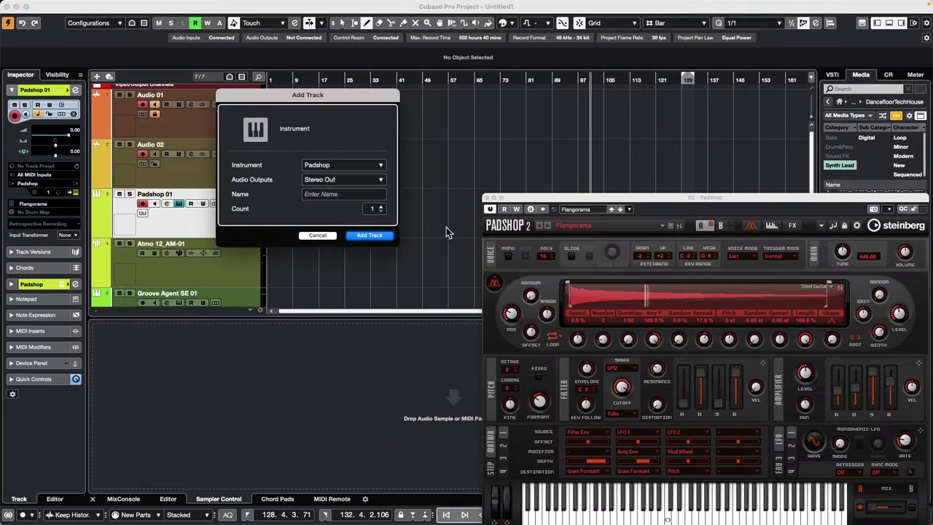
left_click(372, 235)
Load the Flow State preset in the second Padshop instance and play a note on its keyboard
left_click(356, 62)
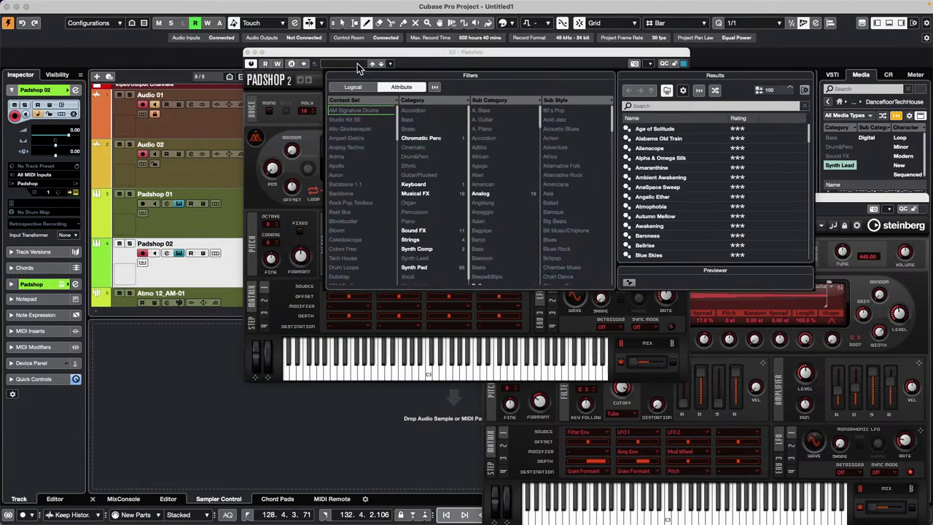
double_click(666, 237)
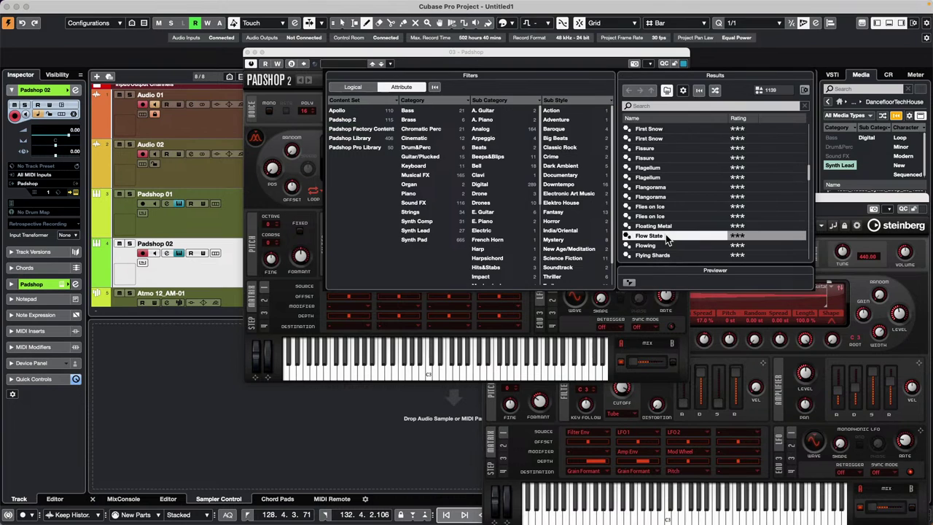
left_click(356, 372)
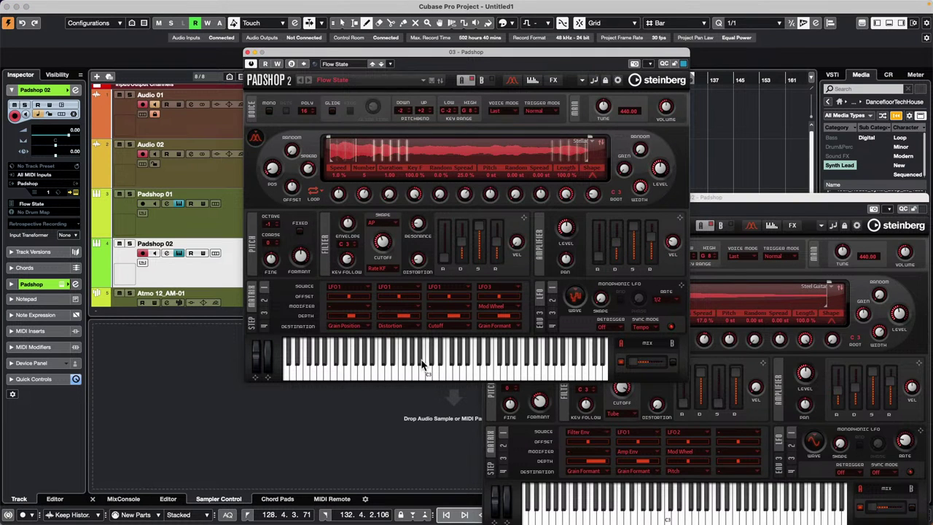
left_click(165, 220)
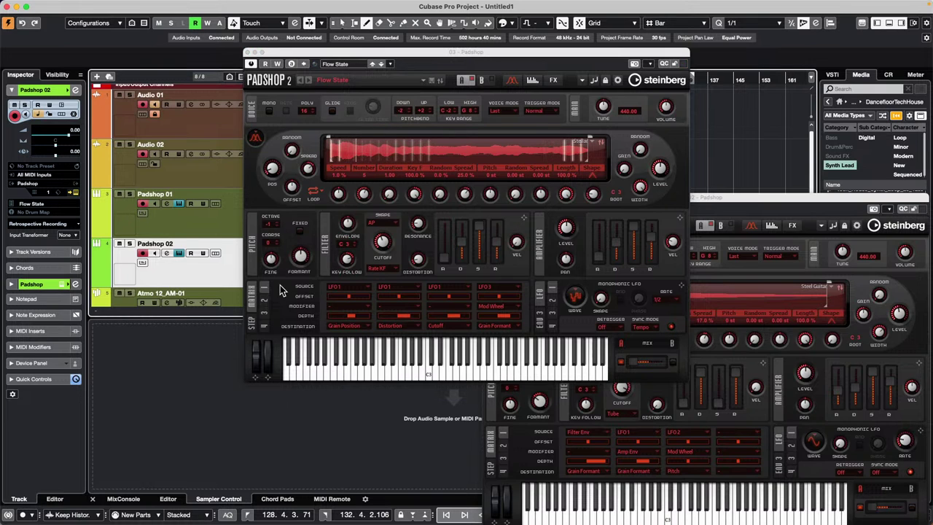
Clear the Padshop windows away from the track list and move the Padshop 01 and Padshop 02 tracks into a new folder
left_click_drag(422, 53, 219, 204)
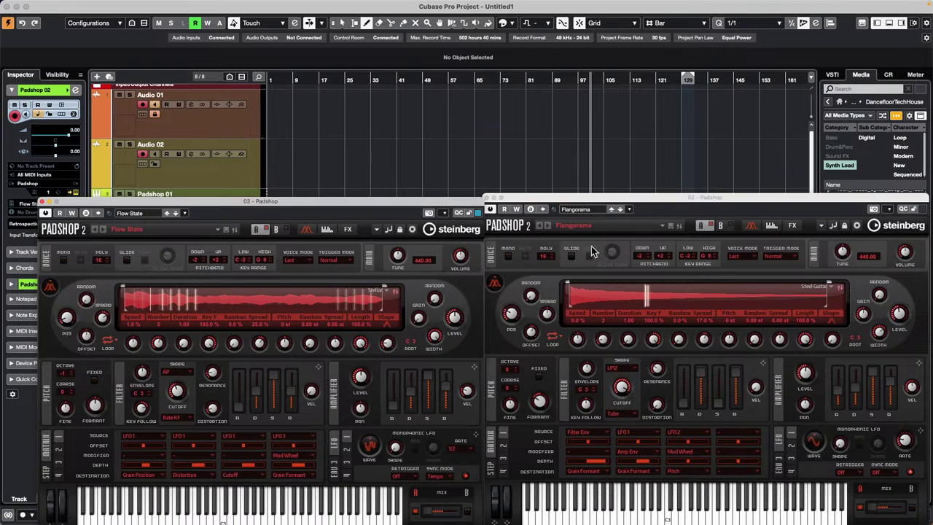
left_click_drag(575, 195, 654, 205)
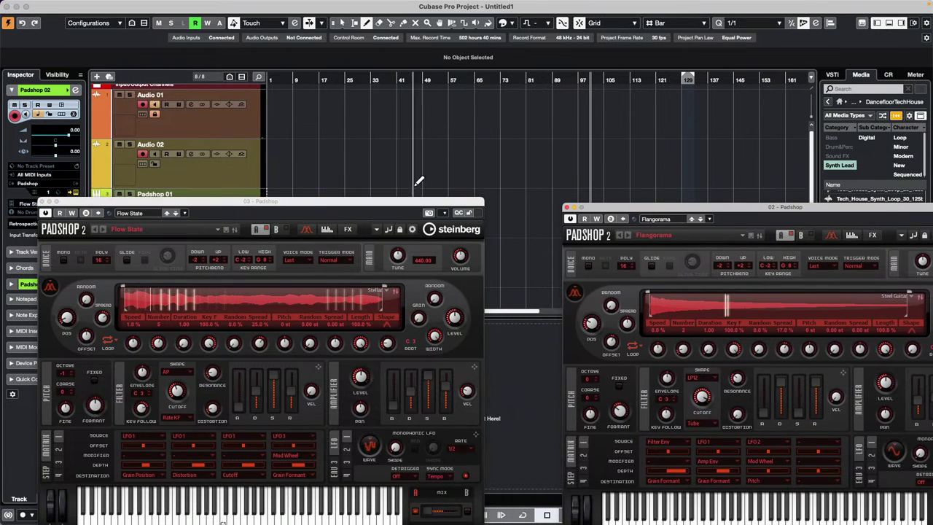
left_click_drag(383, 207, 826, 191)
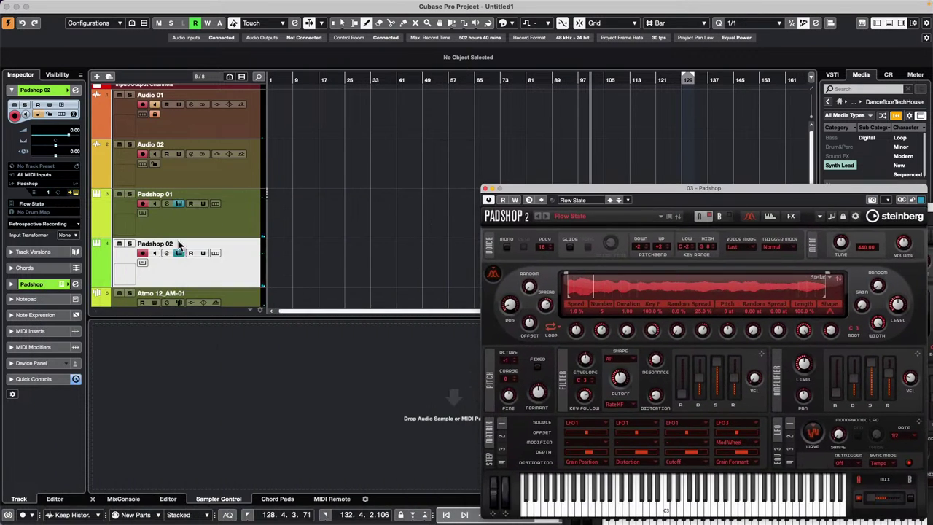
left_click(233, 227)
right_click(233, 225)
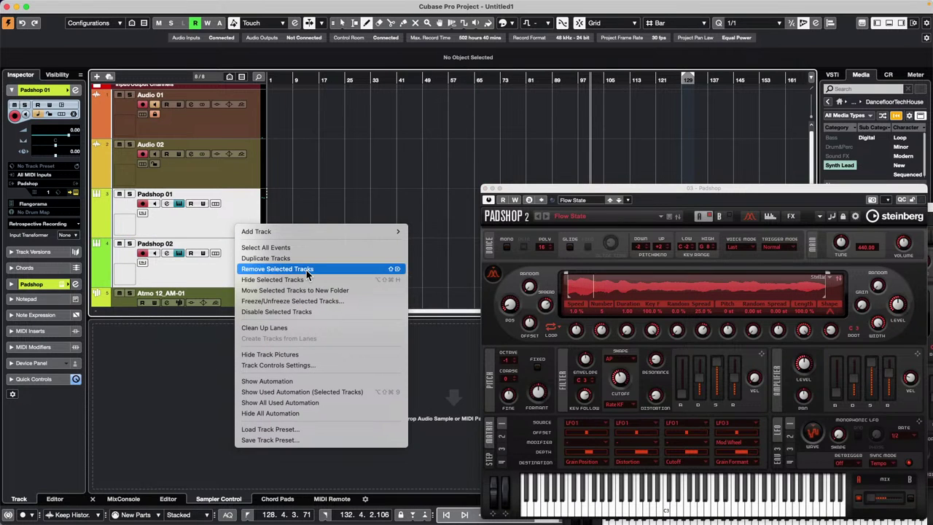
mouse_move(331, 231)
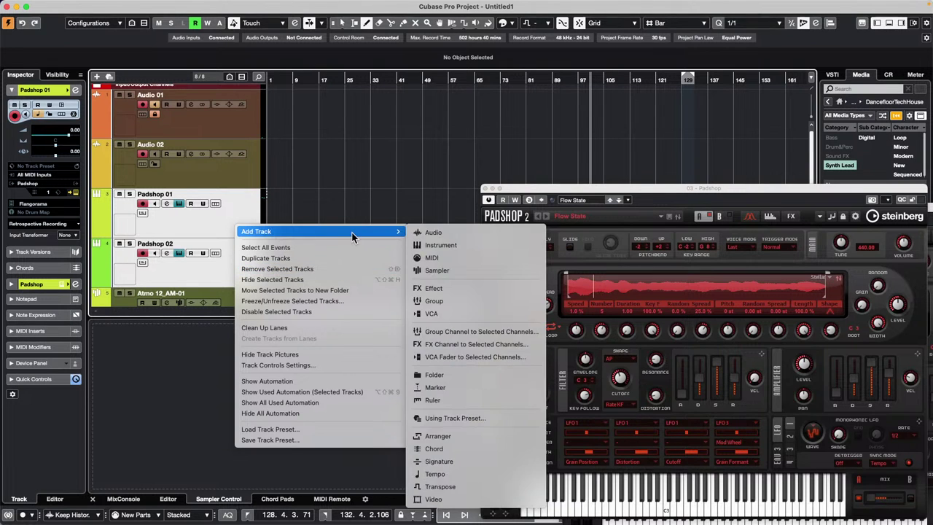
left_click(340, 291)
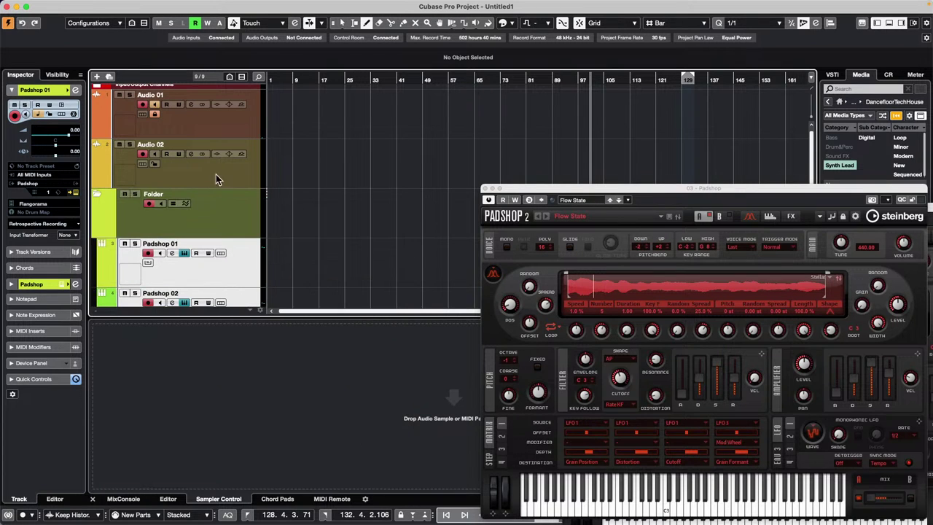
Collapse the new folder track and rename it Padshop Layer
left_click(94, 193)
double_click(157, 191)
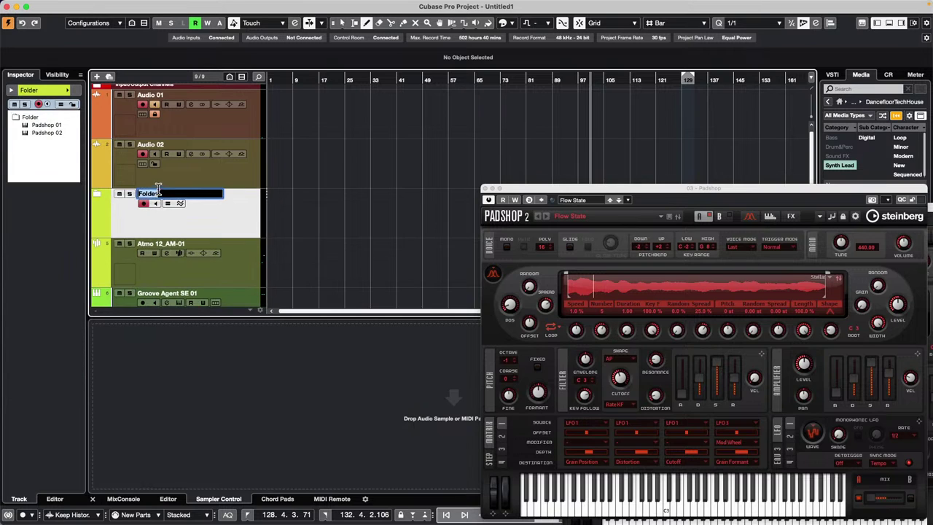
type("Padshop Layer")
key("Return")
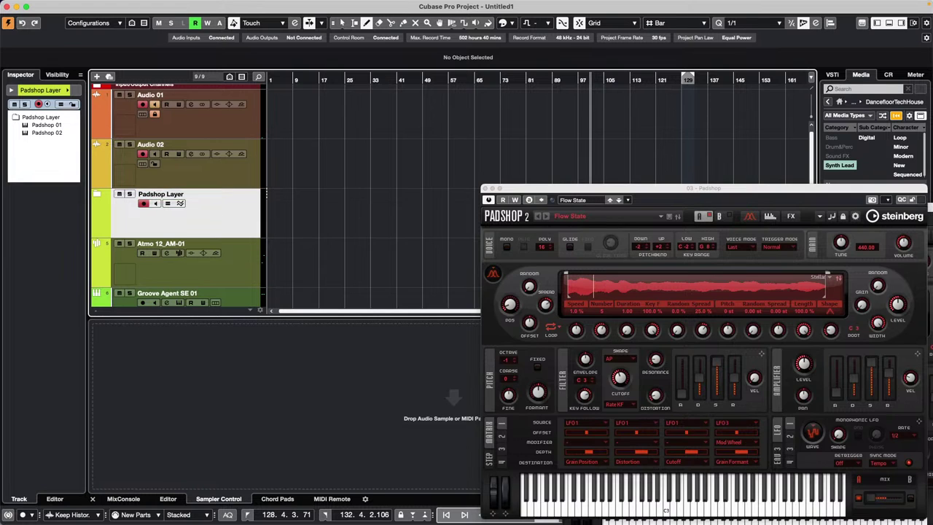
Toggle record enable off and on for the Padshop Layer folder and rearrange the Flow State and Flangorama windows beside the track list
left_click(144, 204)
left_click(143, 204)
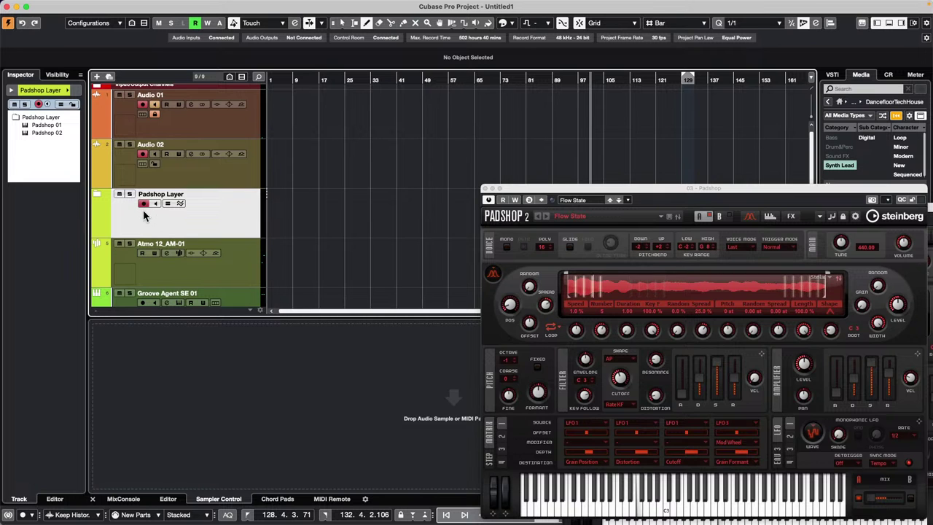
left_click_drag(629, 191, 114, 241)
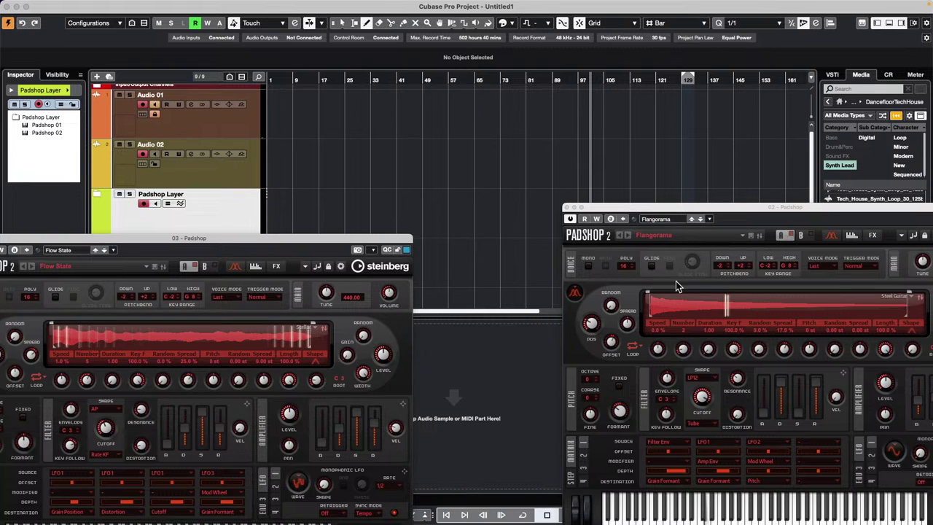
left_click_drag(730, 217, 700, 127)
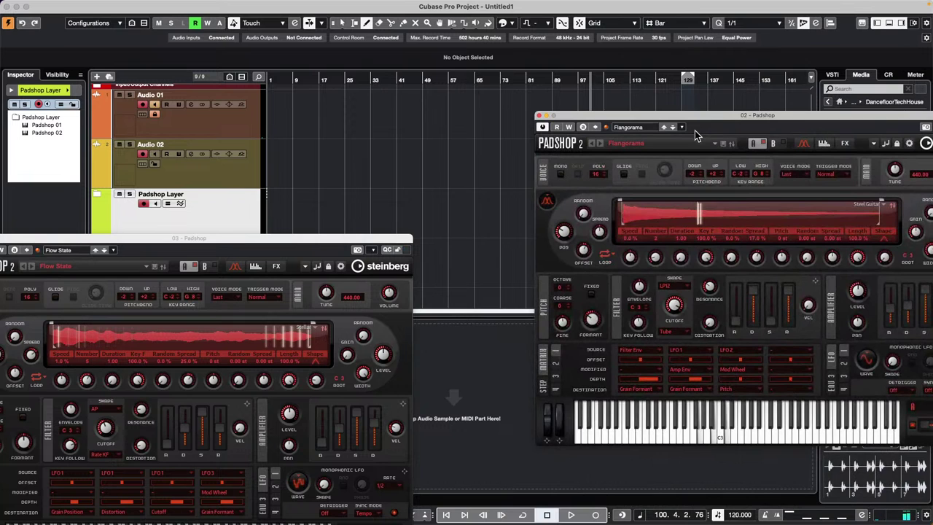
left_click_drag(268, 252, 743, 164)
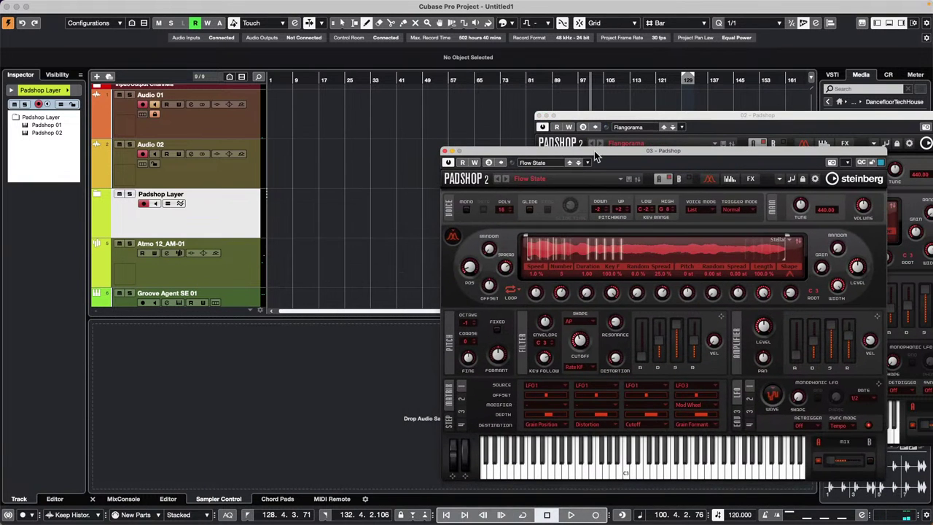
Expand and collapse the Padshop Layer folder and close both Padshop plug-in windows
left_click(95, 196)
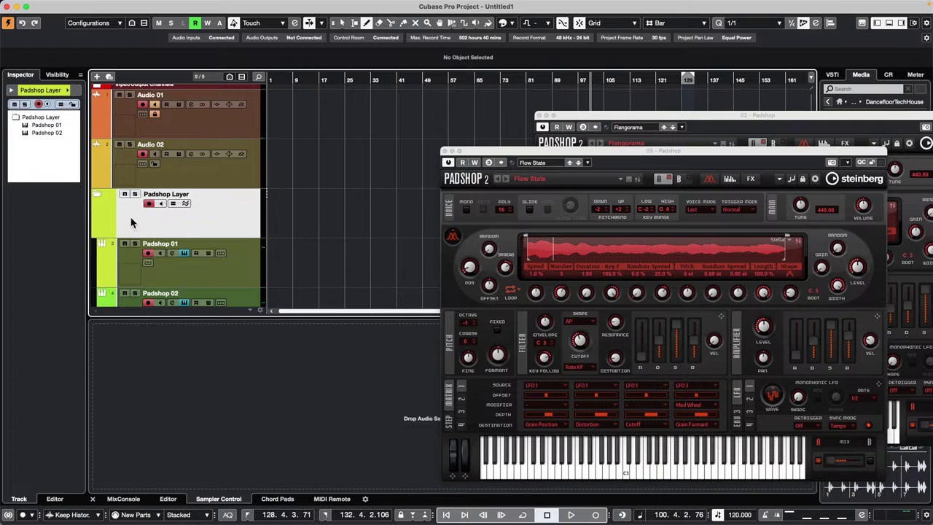
left_click(97, 196)
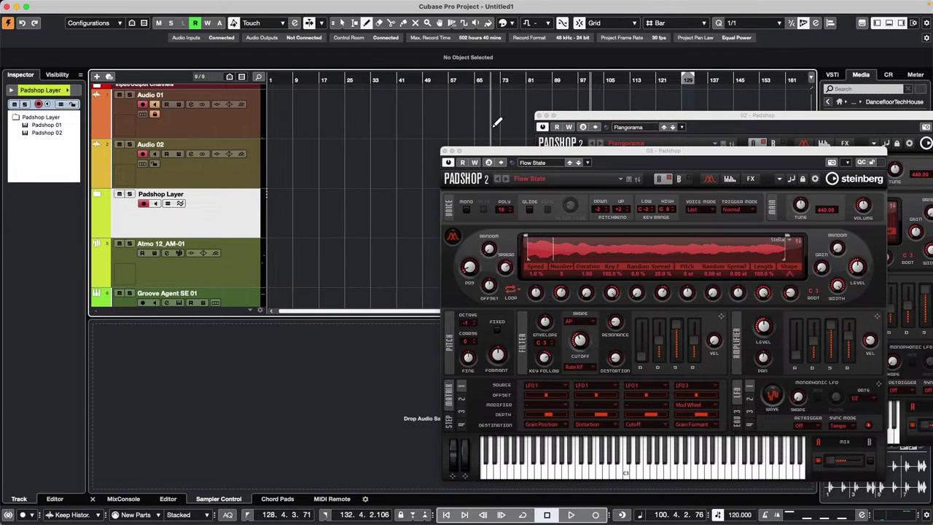
left_click(445, 152)
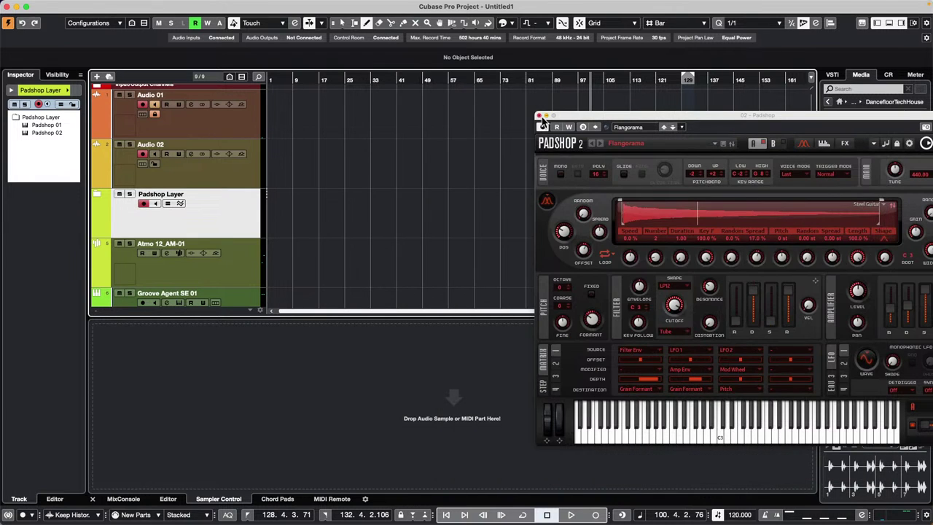
left_click(540, 115)
Try to insert Tech_House_Synth_Loop_37 through Tech_House_Synth_Loop_50 on the Audio 01 track, using the one-track option
left_click(174, 128)
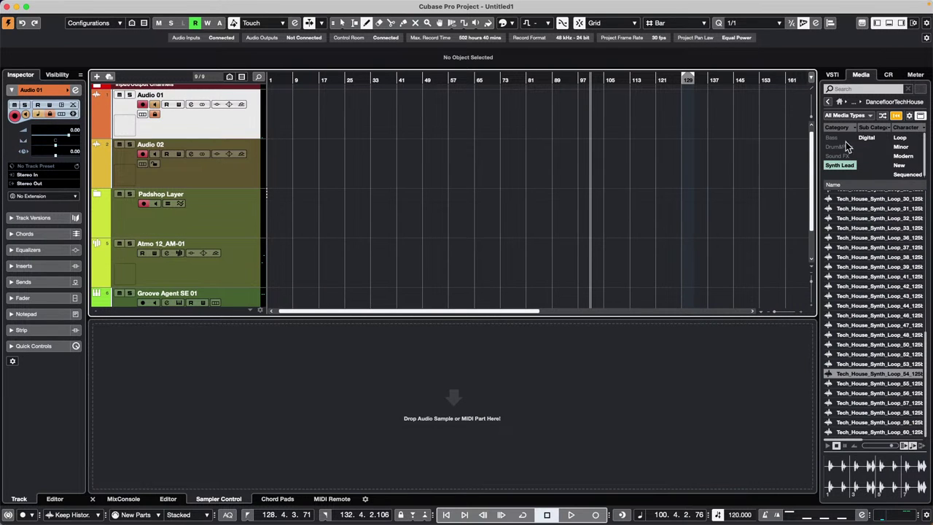
left_click(885, 248)
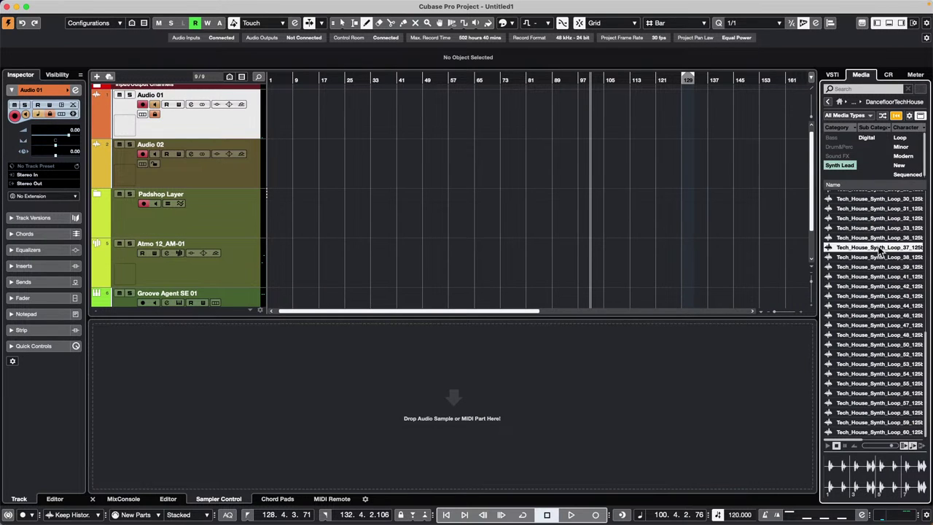
left_click(872, 348, "shift")
left_click_drag(864, 262, 277, 118)
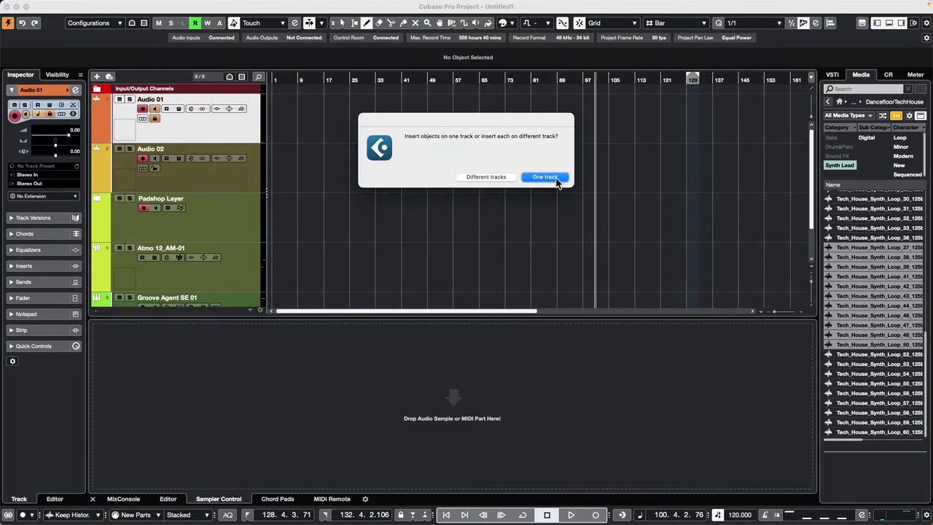
left_click(552, 181)
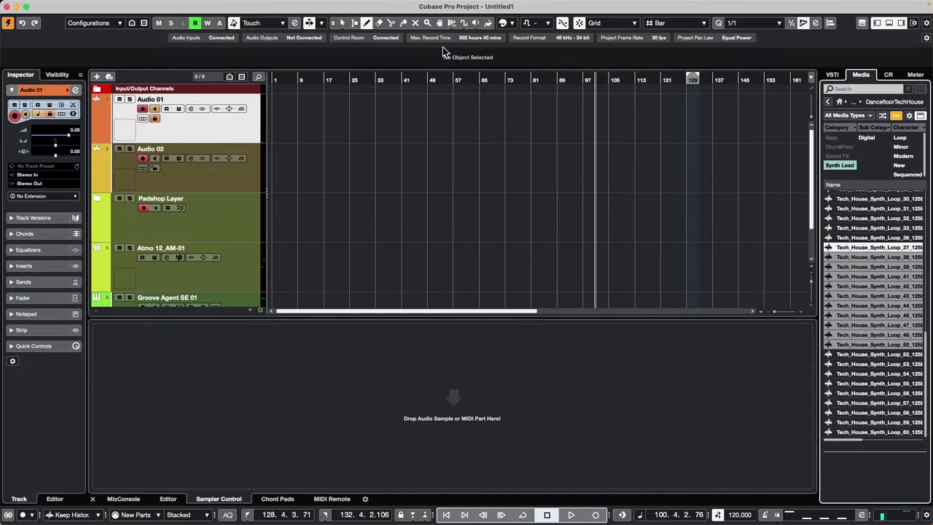
Set the project cursor to bar 1 and retry inserting the selected synth loops near the start of Audio 01 on one track
left_click_drag(345, 79, 182, 97)
scroll(350, 171, "down", 3)
scroll(355, 166, "up", 3)
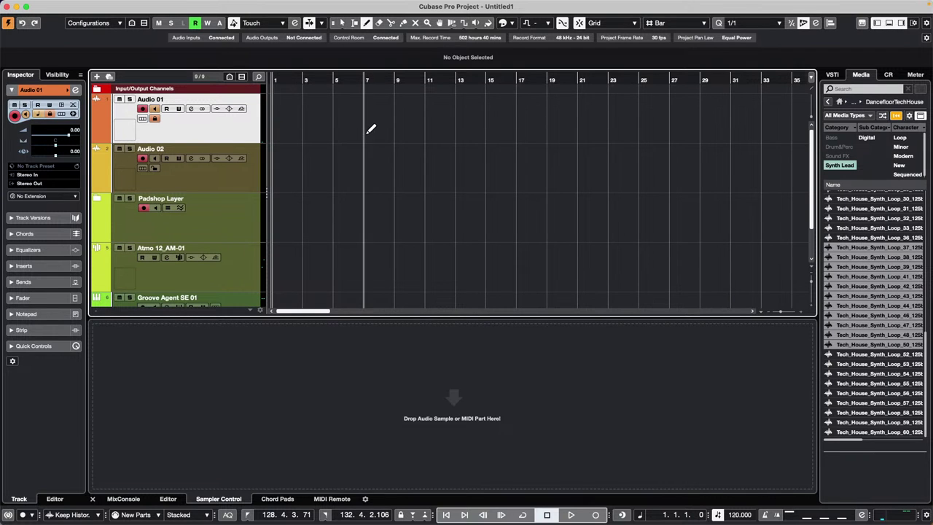
left_click_drag(865, 248, 299, 115)
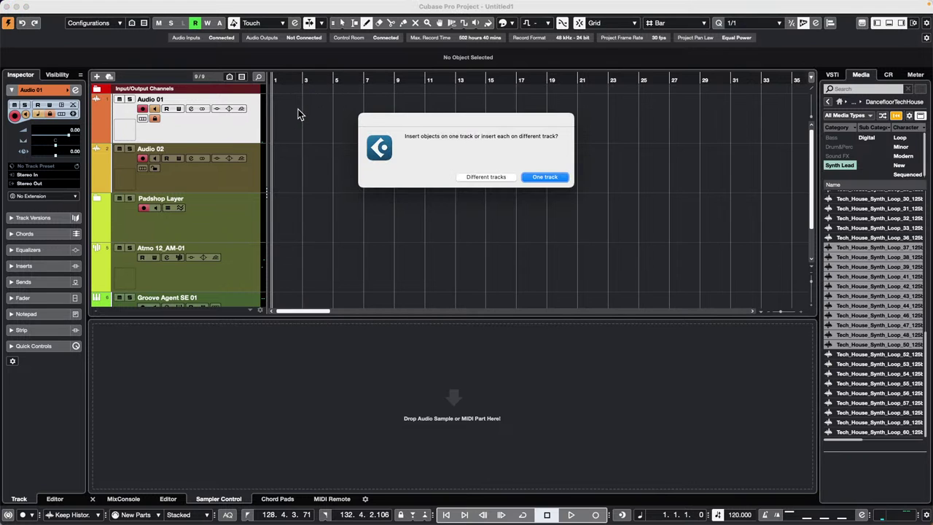
left_click(546, 177)
left_click(550, 180)
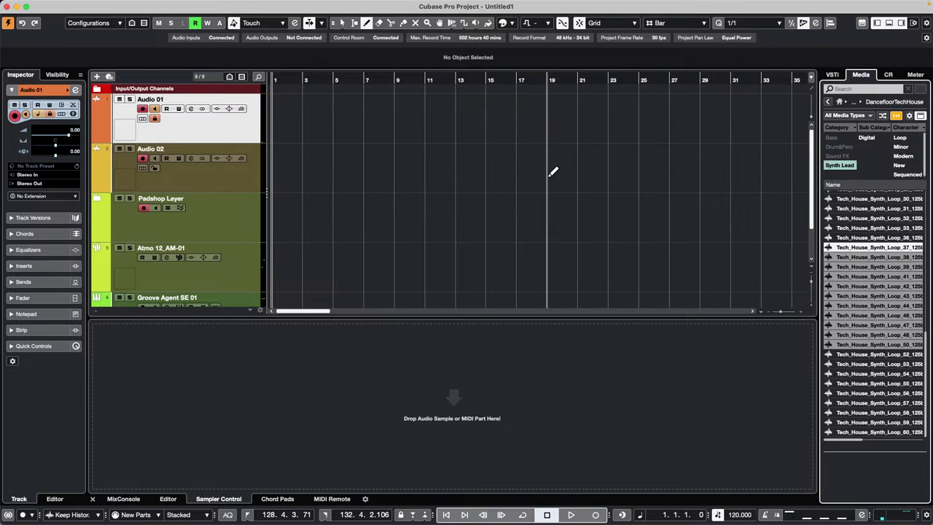
Retry the synth loop insertion with the cursor at bar 15 and the Object Selection tool, and return to the Loops & Samples overview
left_click_drag(492, 82, 495, 17)
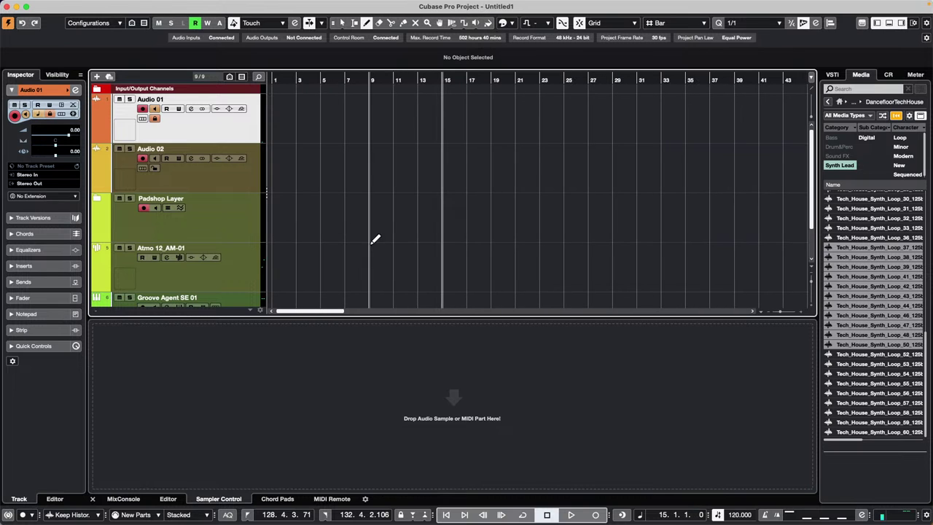
left_click(867, 249)
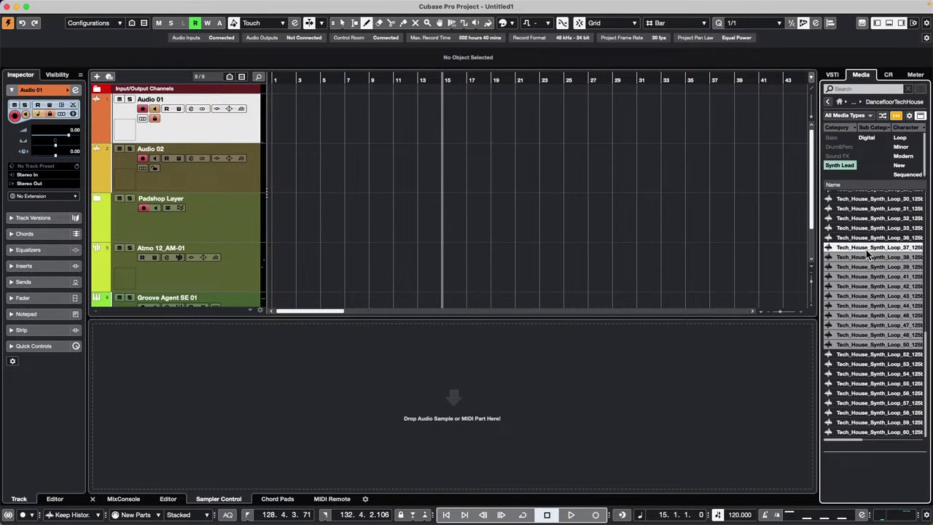
left_click_drag(866, 249, 831, 253)
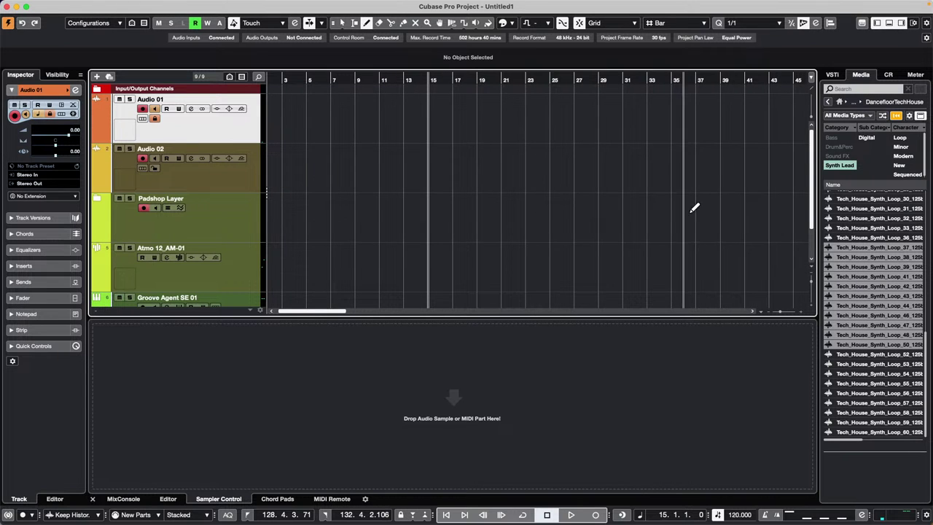
key("1")
left_click(666, 211)
left_click_drag(852, 248, 835, 267)
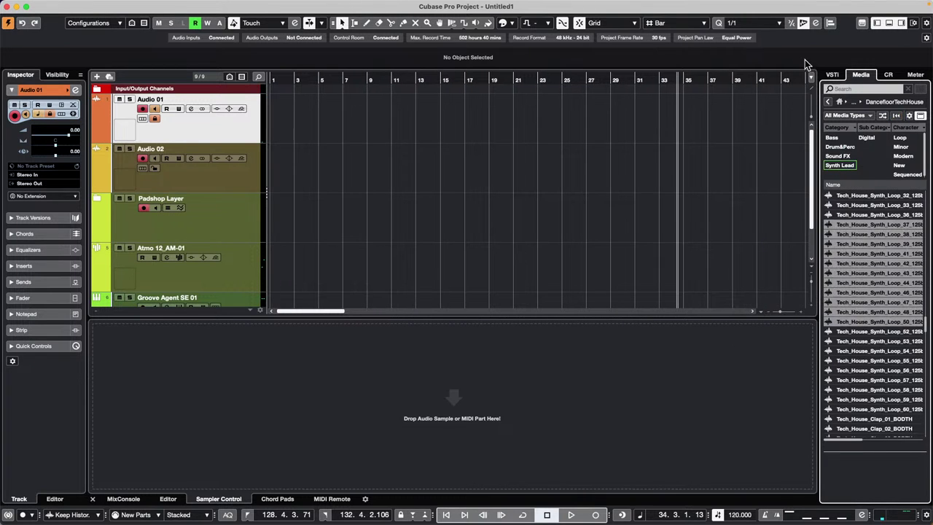
left_click(827, 101)
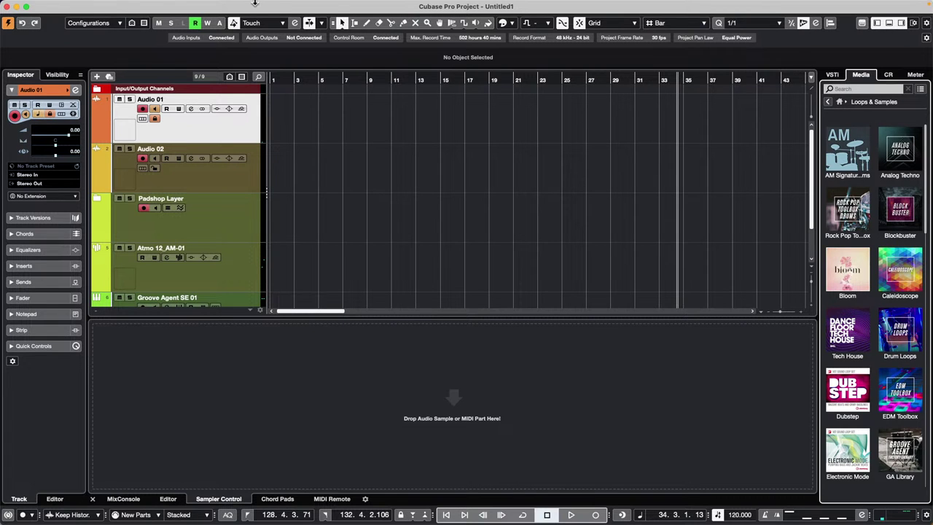
Open the recent project jump off.cpr and maximize its window
left_click(64, 6)
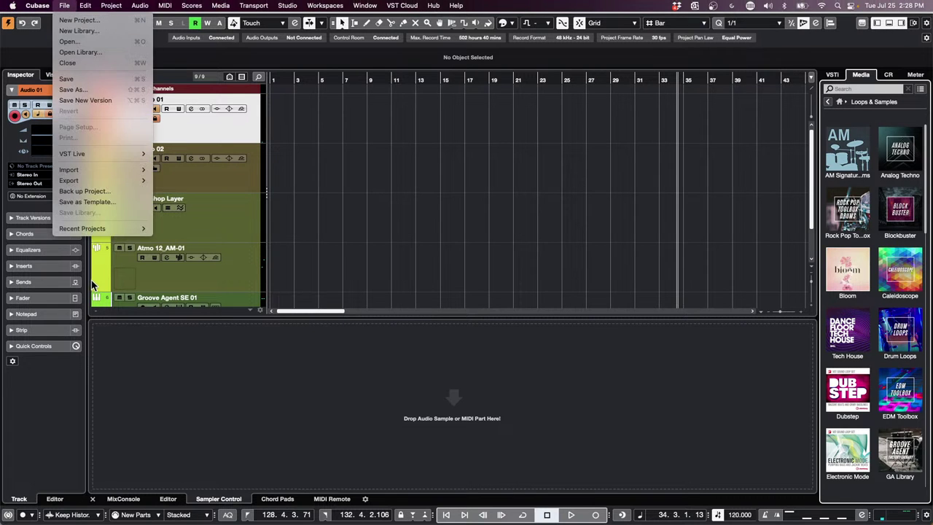
mouse_move(117, 228)
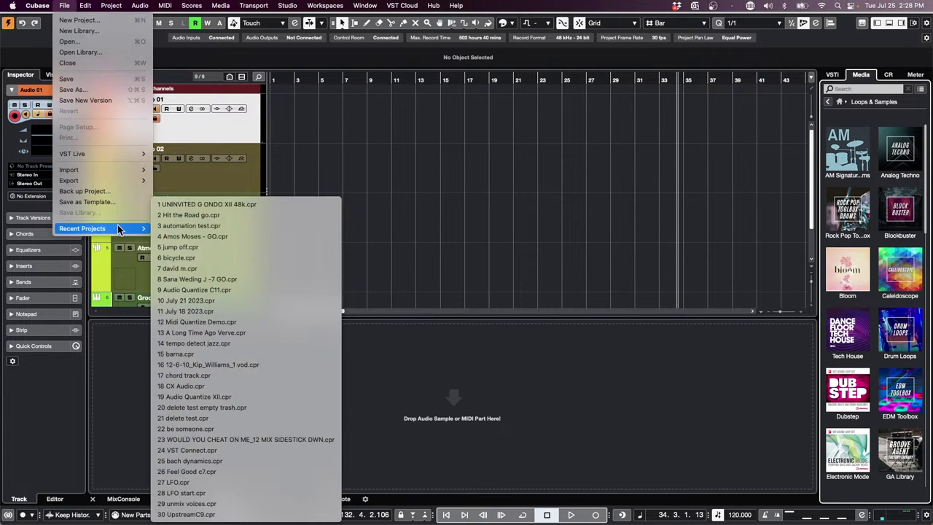
left_click(288, 248)
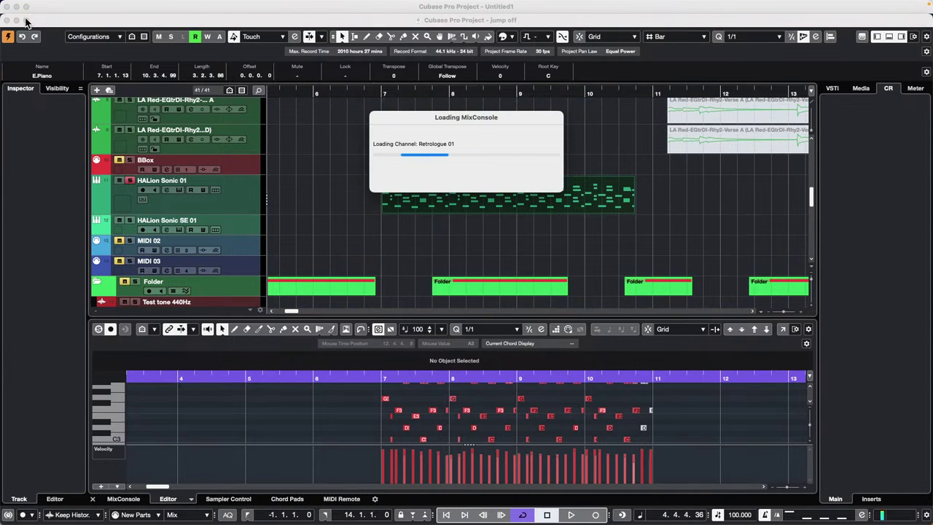
left_click(26, 21)
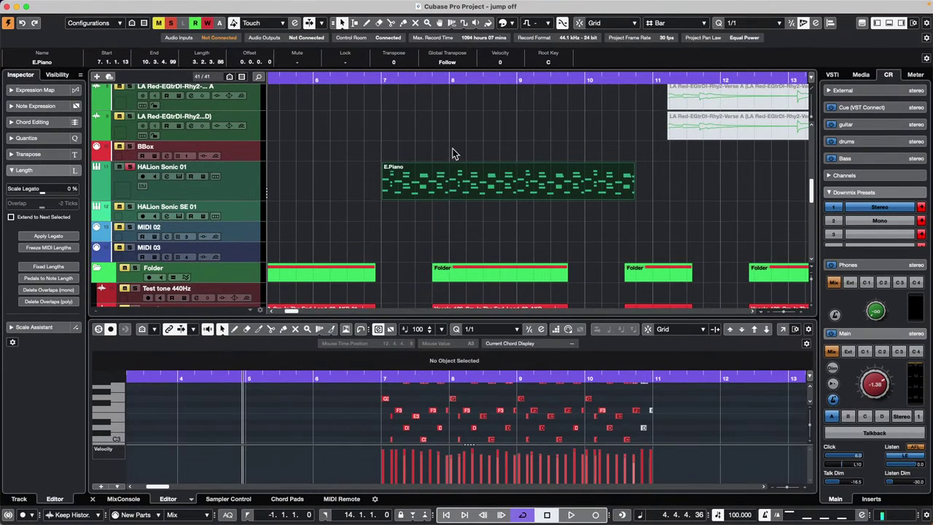
Remove the vocal (D) track from the project
scroll(531, 182, "down", 10)
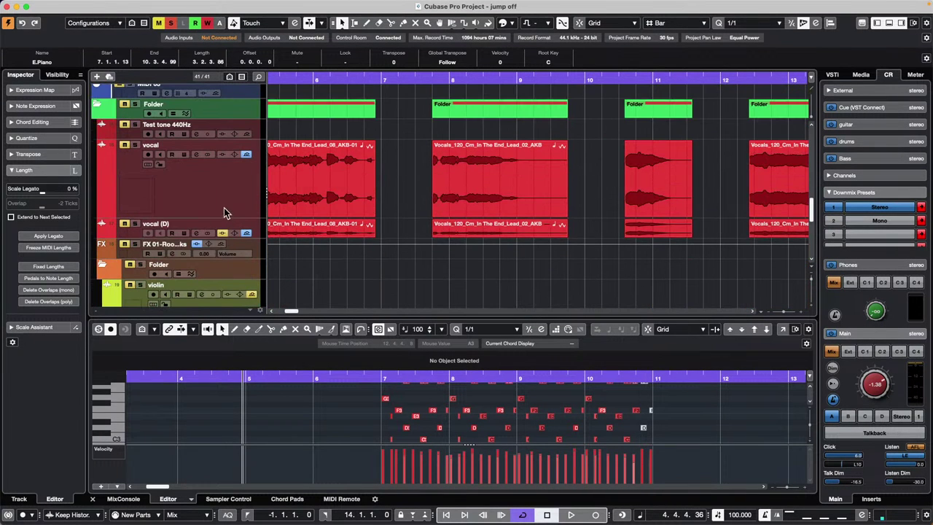
right_click(204, 227)
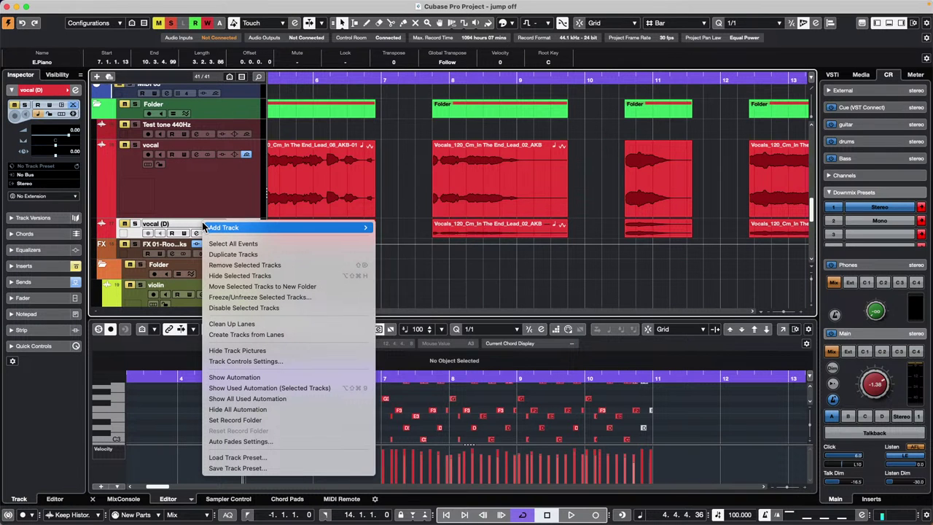
left_click(285, 265)
Select all events on the vocal track and open the Export Selected Events dialog with its export mode choices
left_click_drag(285, 73, 285, 47)
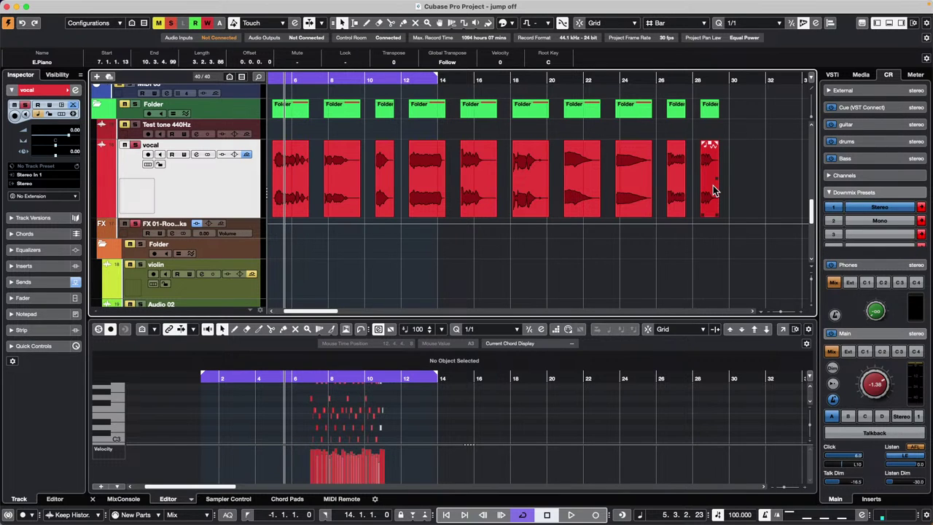
left_click_drag(746, 171, 296, 200)
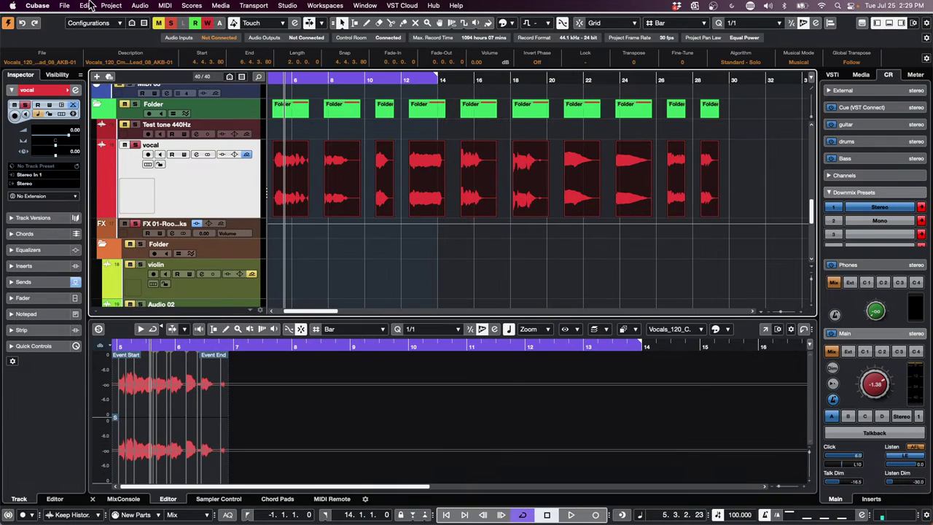
left_click(64, 6)
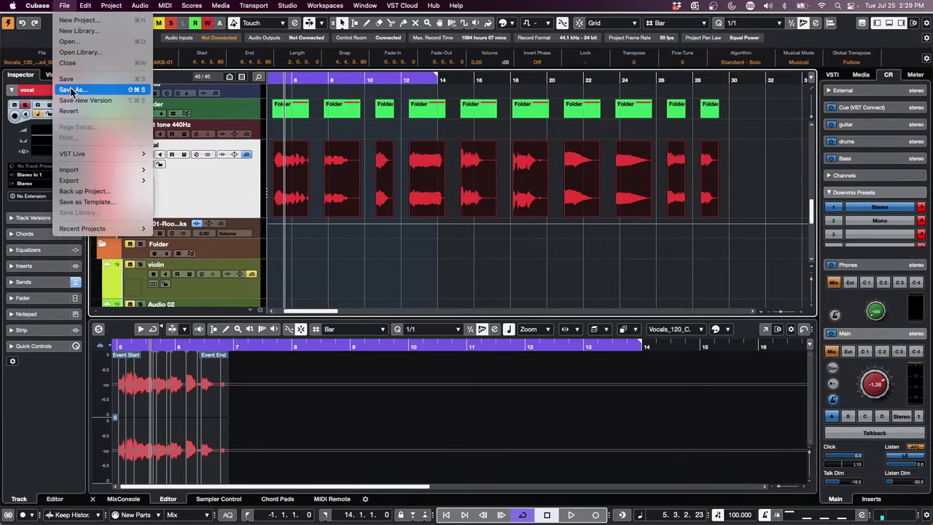
mouse_move(106, 180)
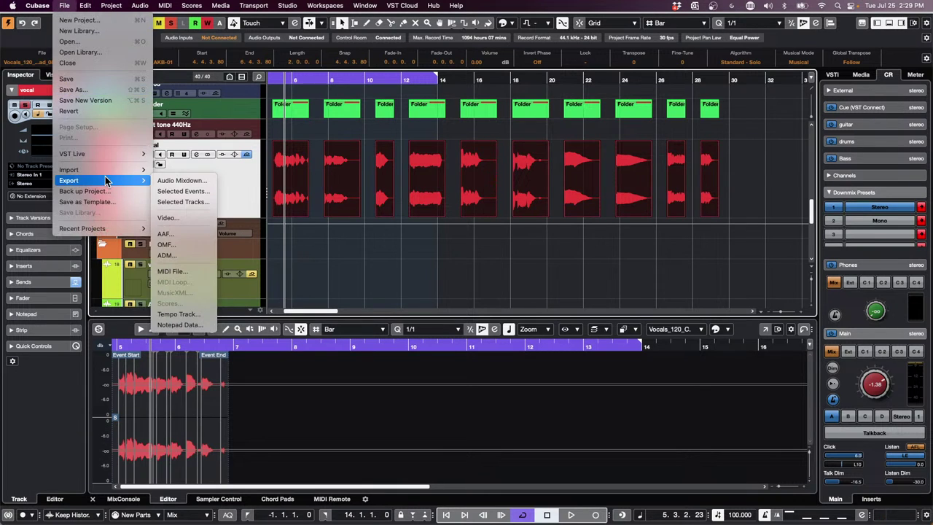
left_click(184, 191)
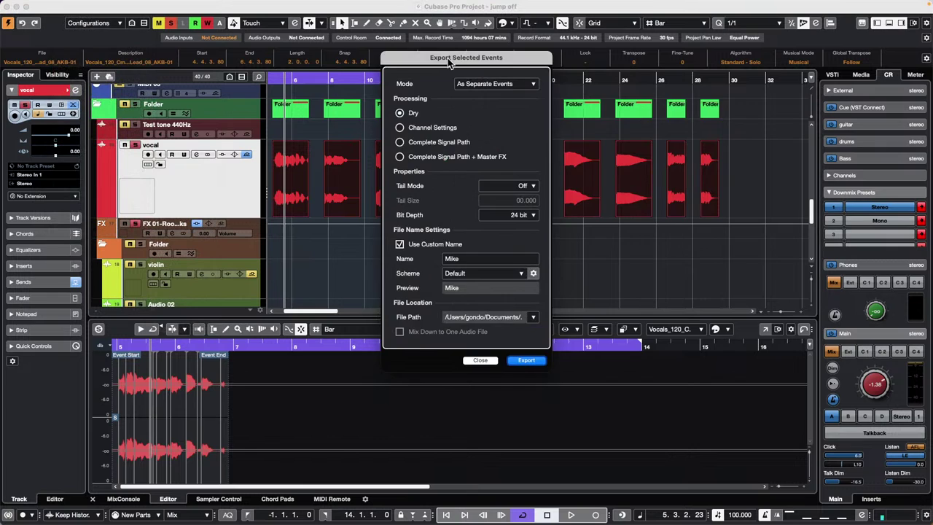
left_click_drag(449, 62, 695, 141)
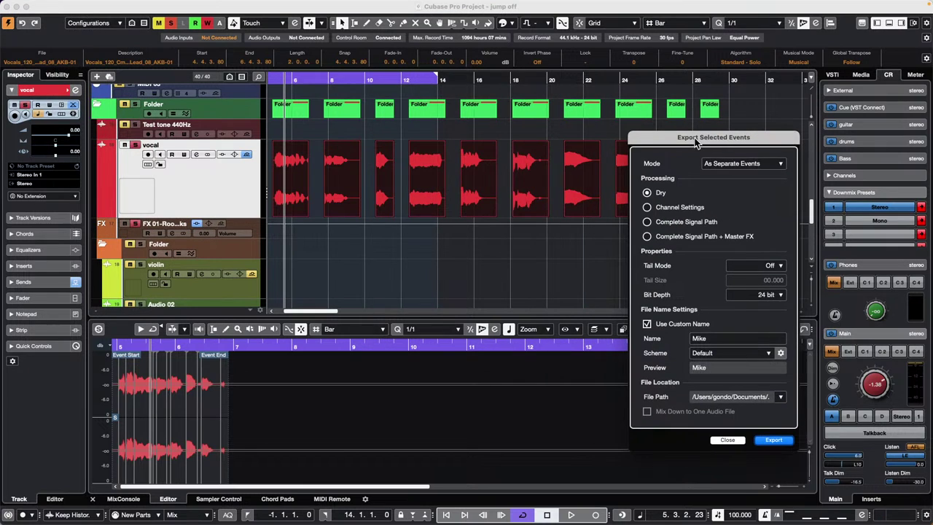
left_click(783, 165)
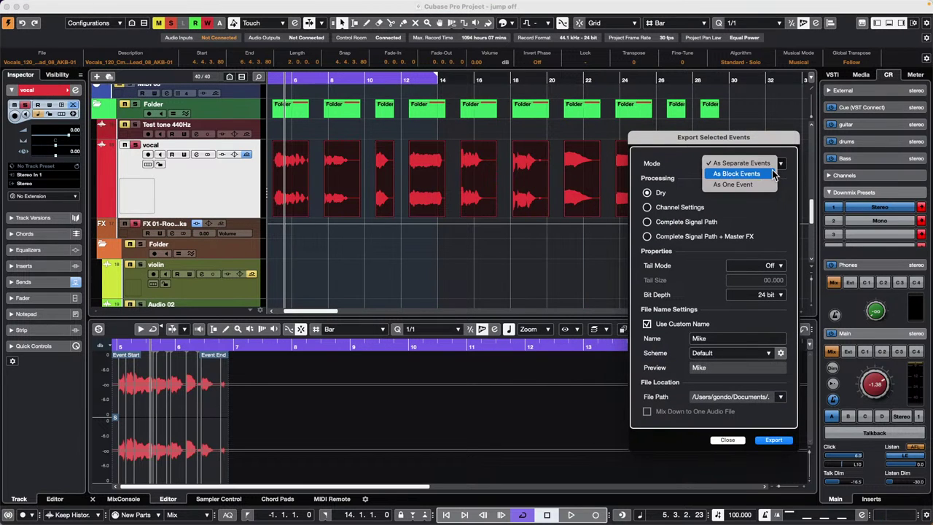
Set the event export to separate events with Complete Signal Path processing
left_click(767, 164)
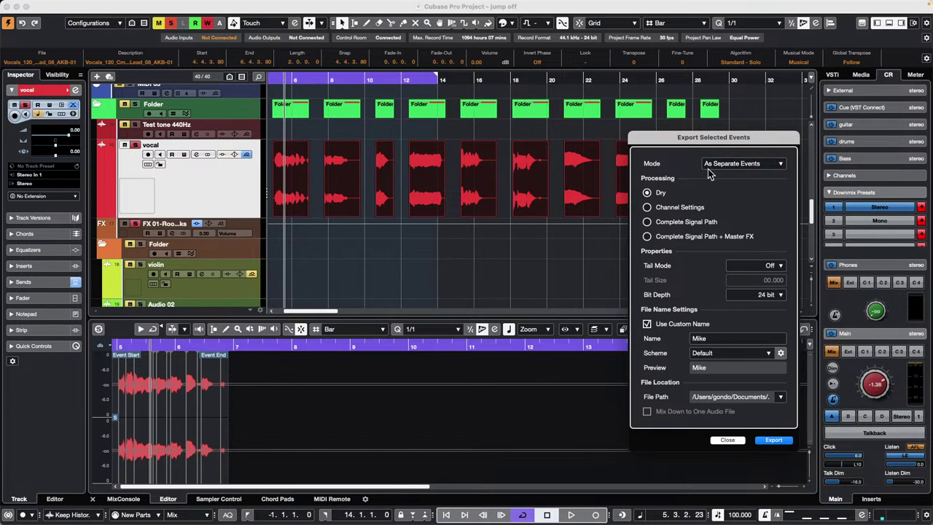
left_click(646, 222)
double_click(716, 340)
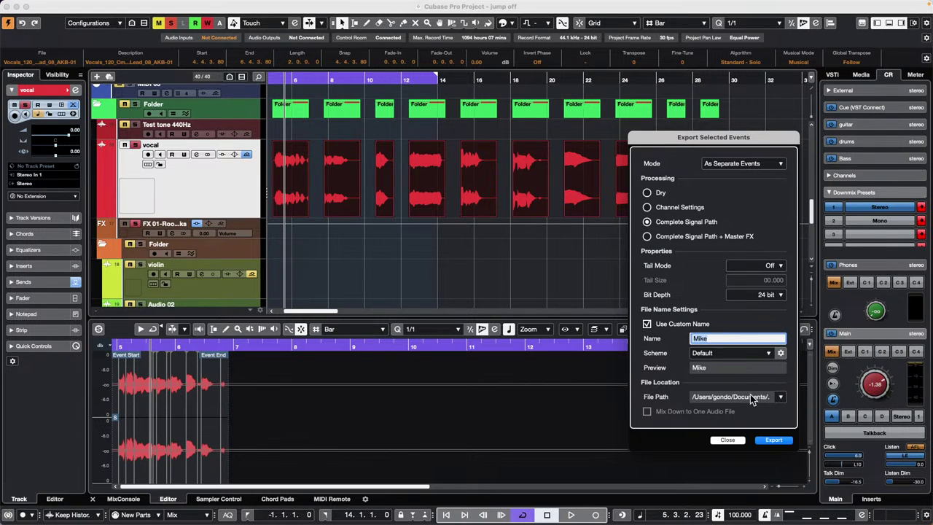
Create a folder named July 25 inside Delete me on the Desktop and set it as the export file path
left_click(781, 399)
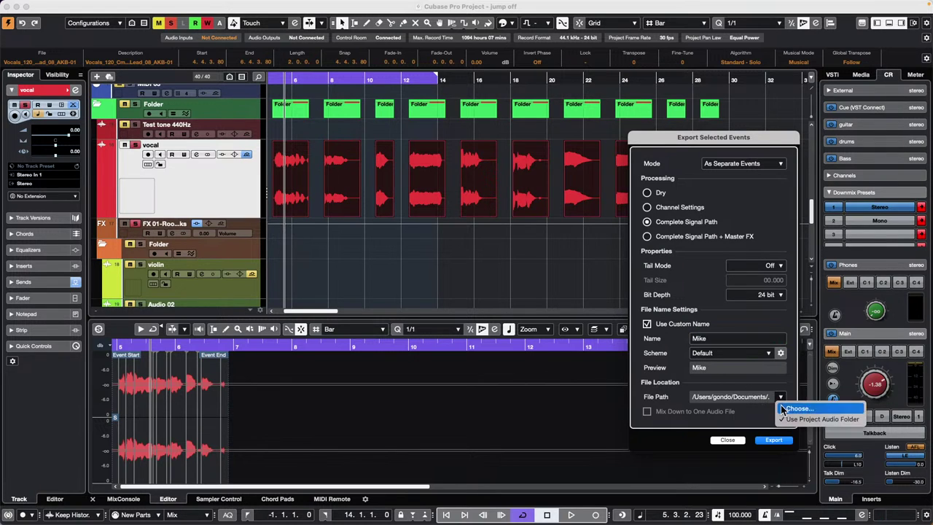
left_click(798, 409)
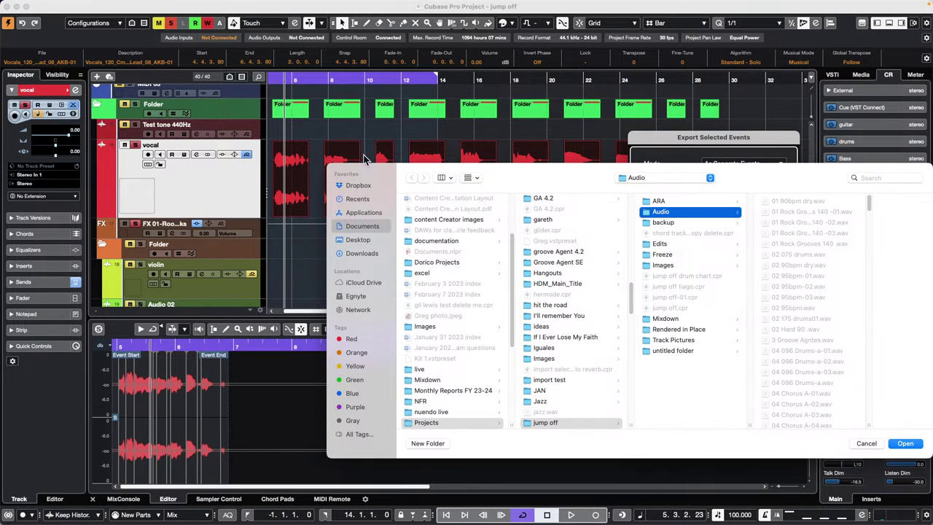
left_click(358, 240)
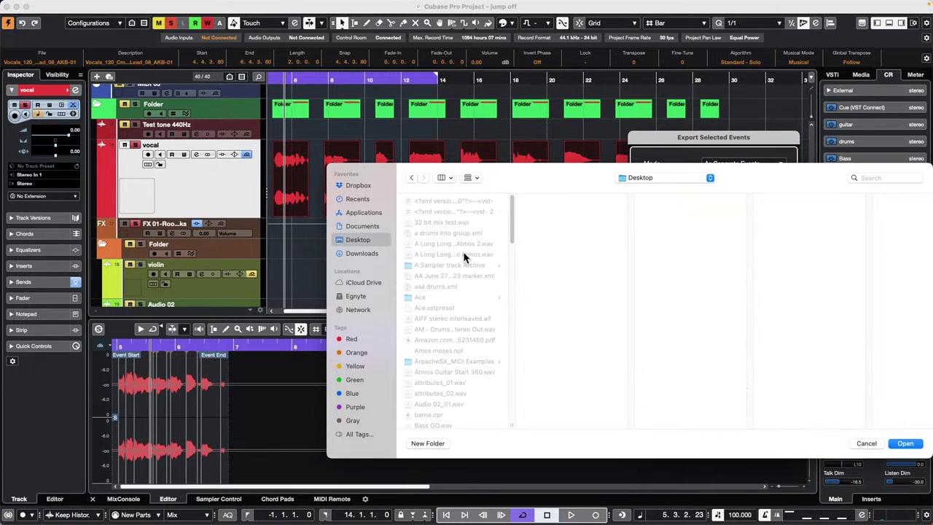
scroll(462, 258, "down", 5)
scroll(463, 256, "down", 3)
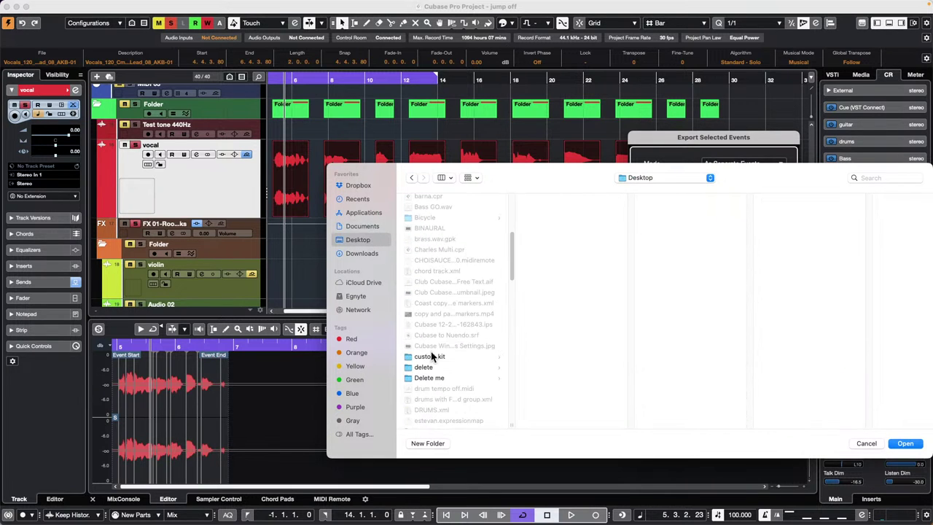
left_click(446, 378)
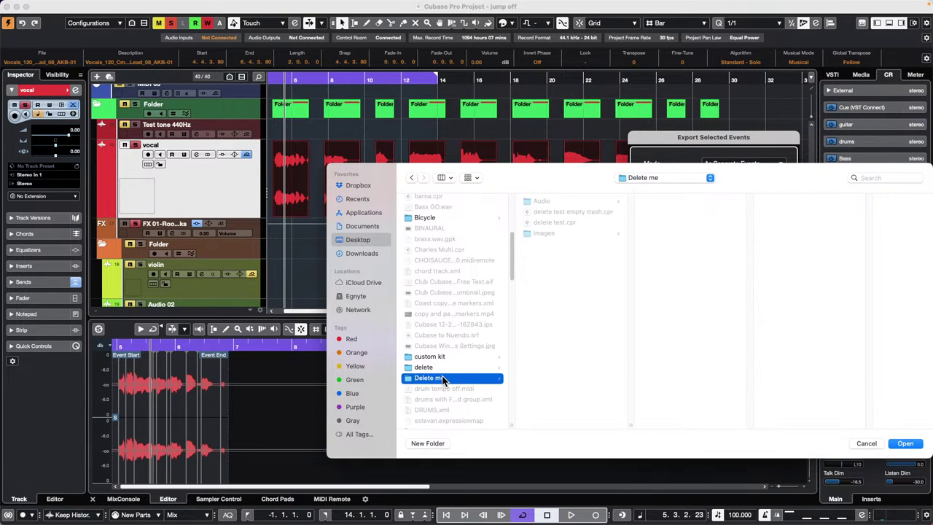
left_click(435, 443)
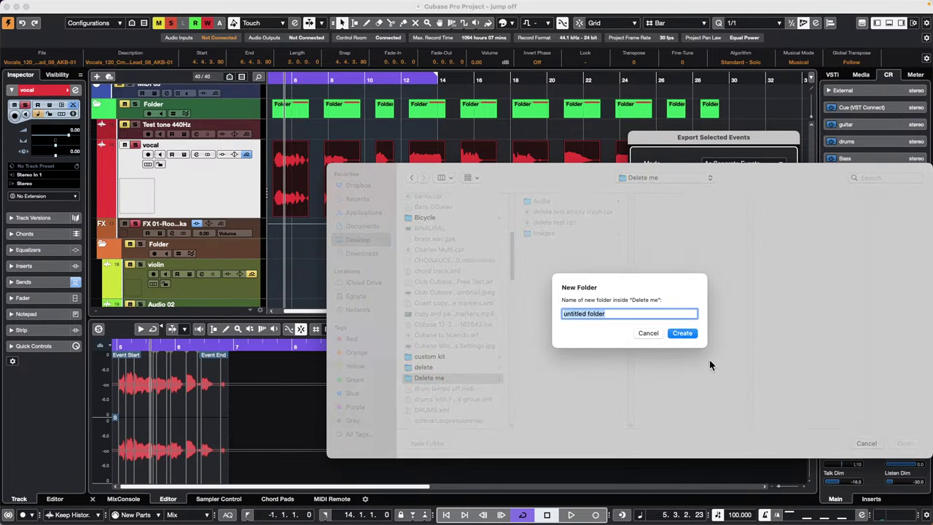
type("July 25")
key("Return")
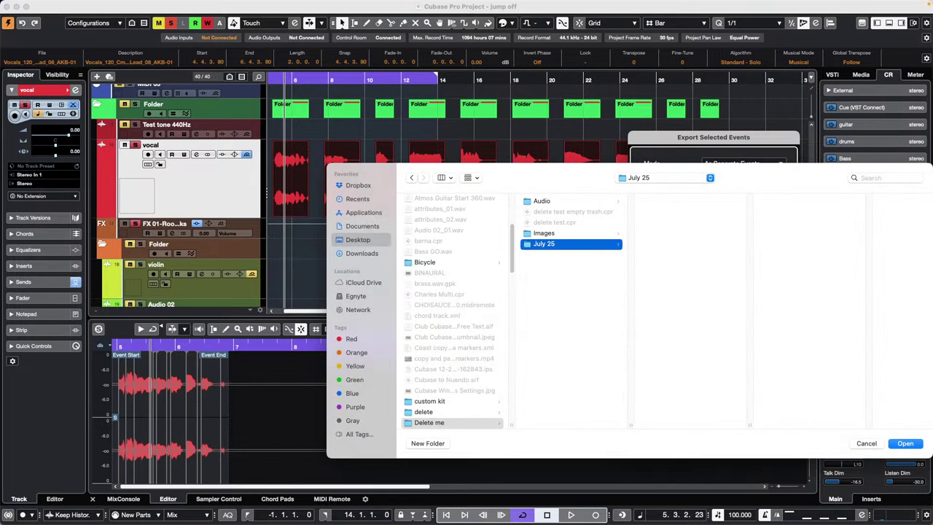
left_click(905, 444)
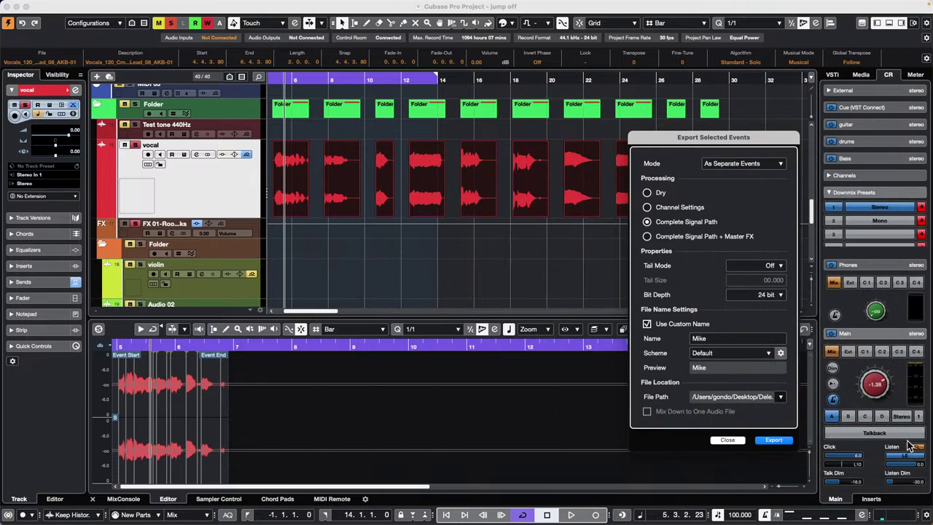
Export the selected vocal events, giving every already existing file a unique name without asking again
left_click(776, 442)
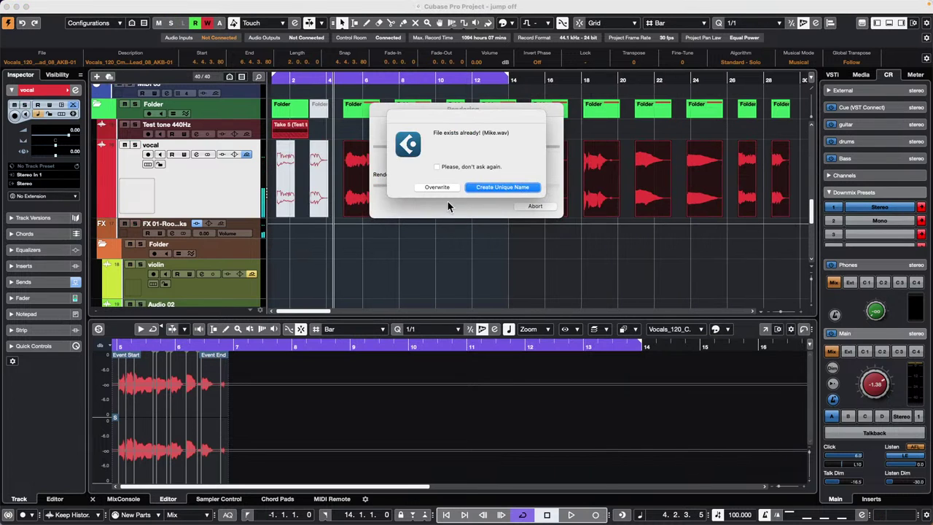
left_click(436, 166)
left_click(516, 188)
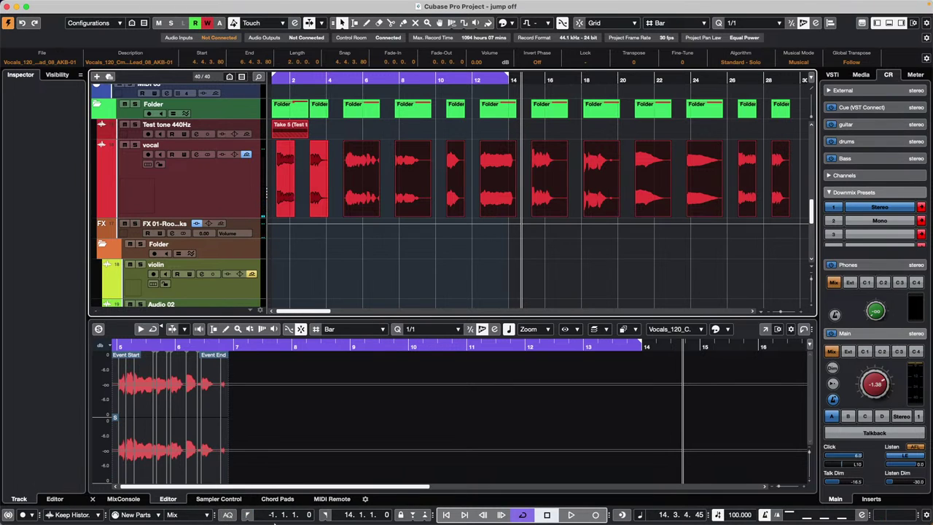
Switch to Finder, examine the exported files in the July 25 folder inside Delete me on the Desktop, and close the window
left_click(189, 502)
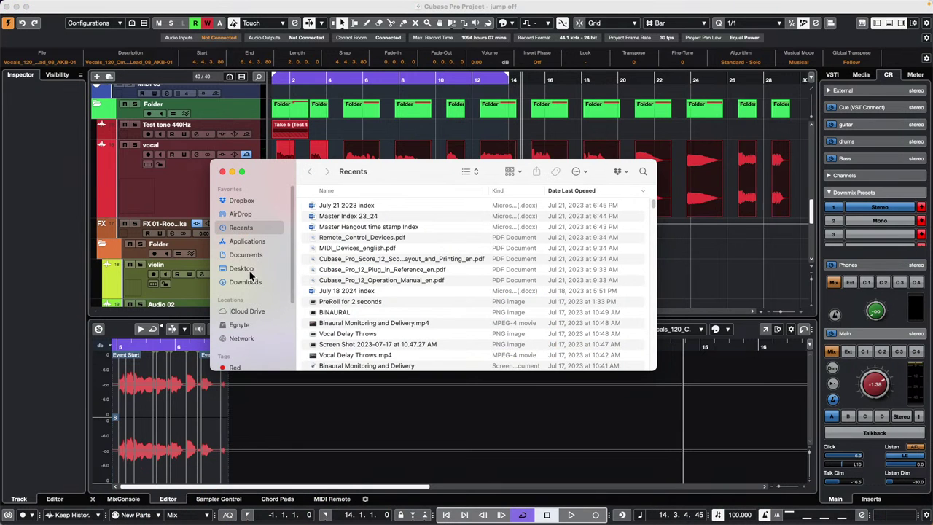
left_click(247, 270)
scroll(350, 271, "down", 10)
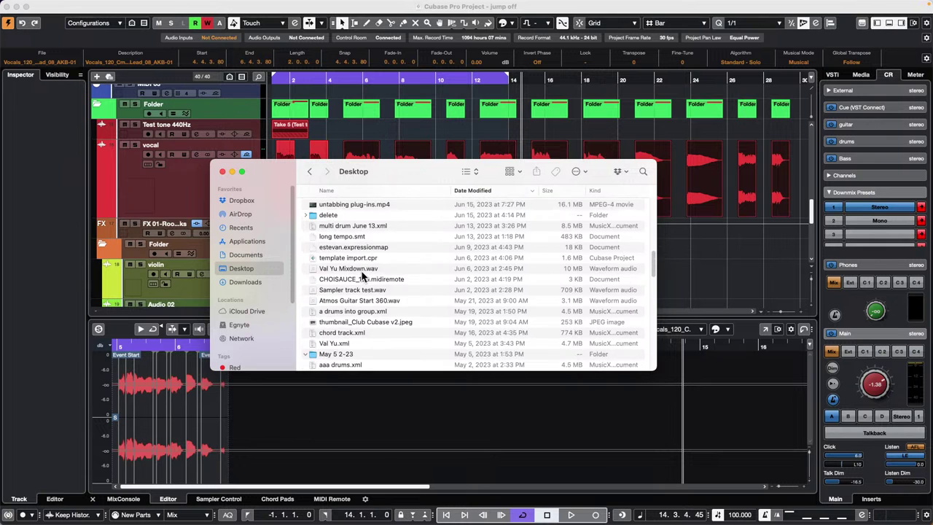
scroll(363, 274, "up", 15)
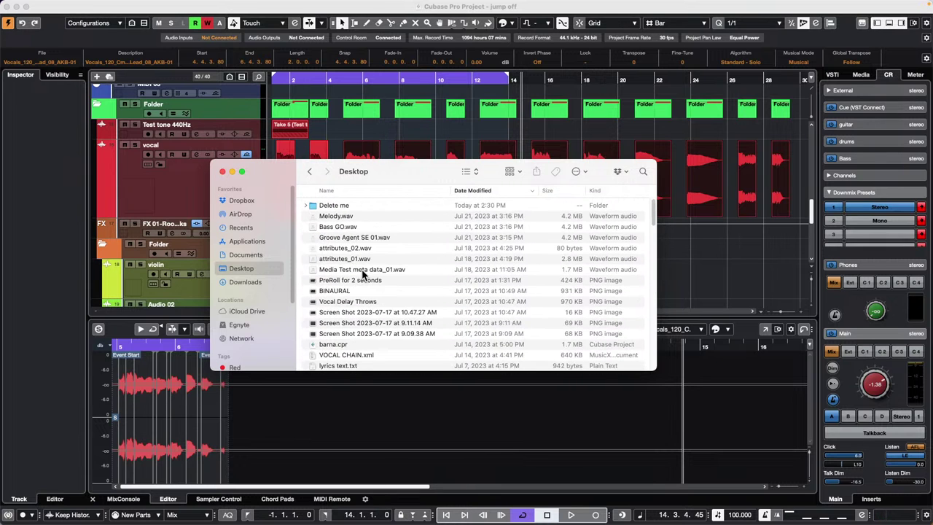
double_click(333, 206)
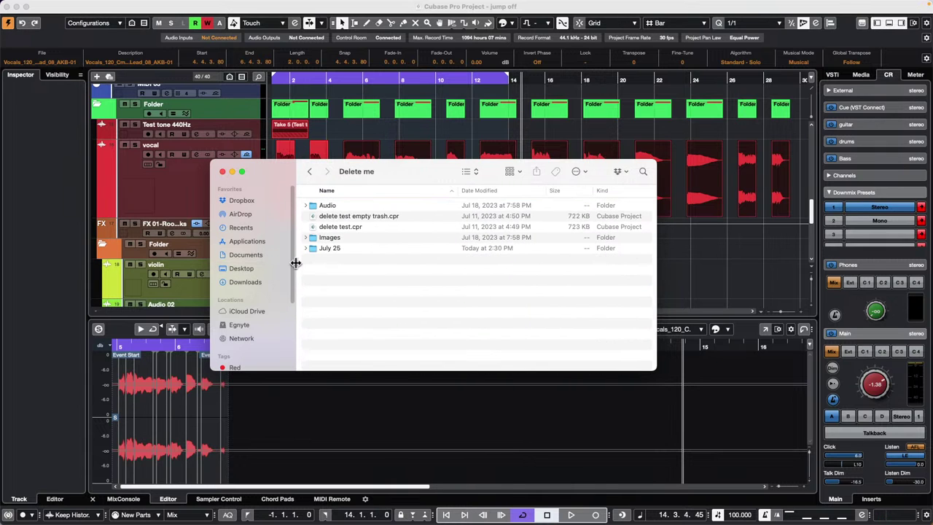
double_click(336, 248)
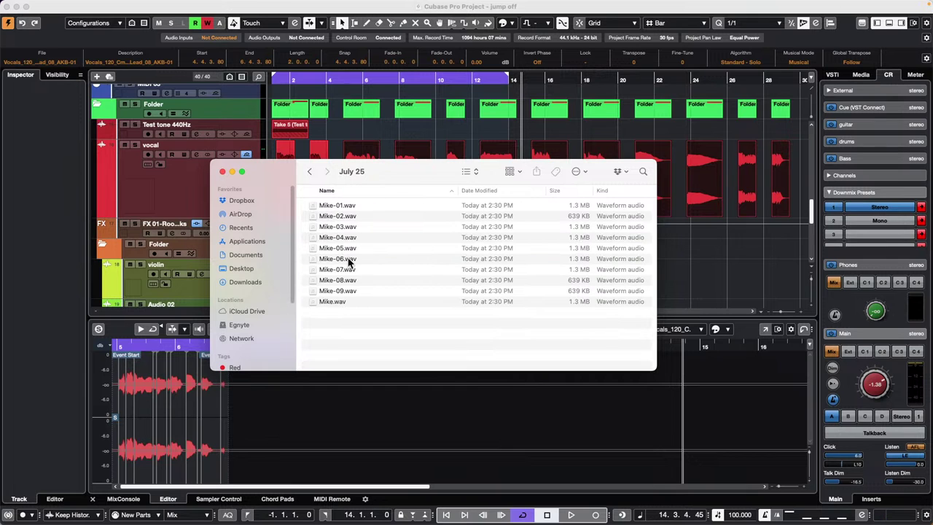
left_click(222, 172)
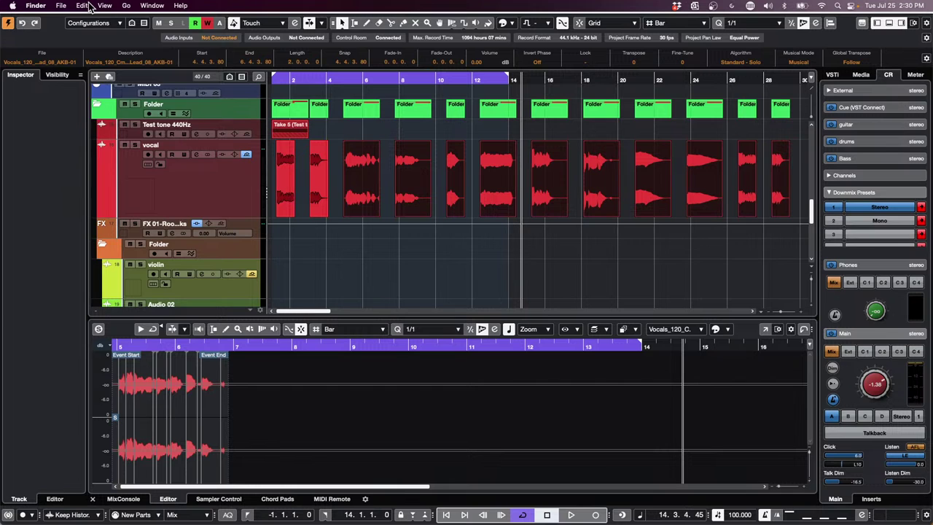
Return to Cubase, deselect all events and check which export options are available without an event selection
left_click(83, 6)
left_click(541, 269)
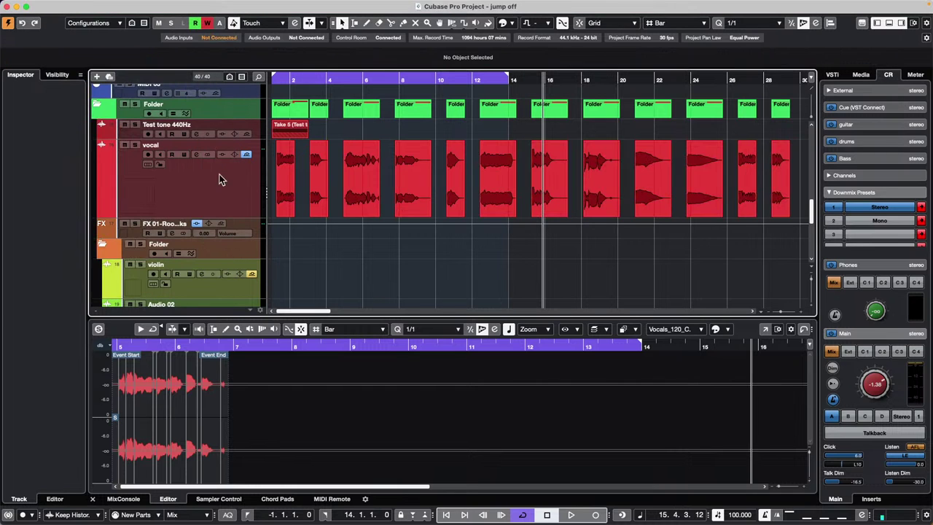
left_click(65, 6)
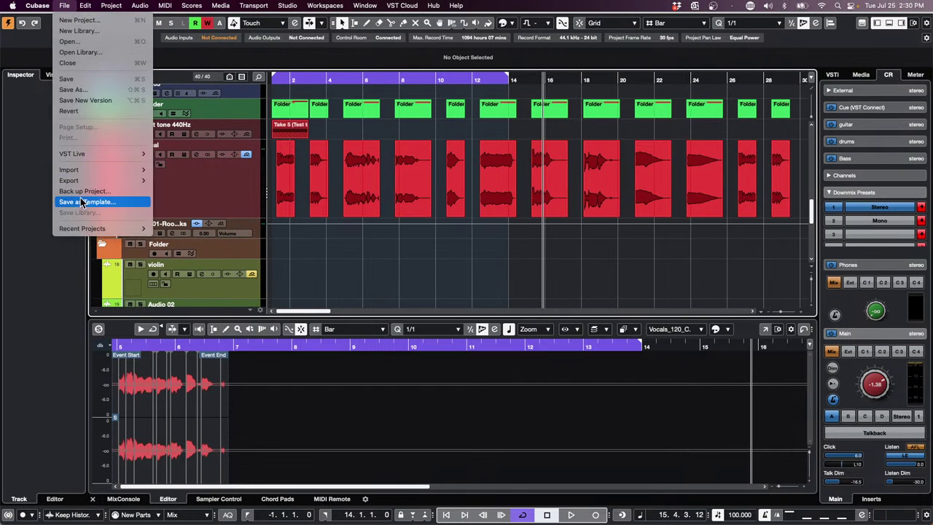
mouse_move(82, 181)
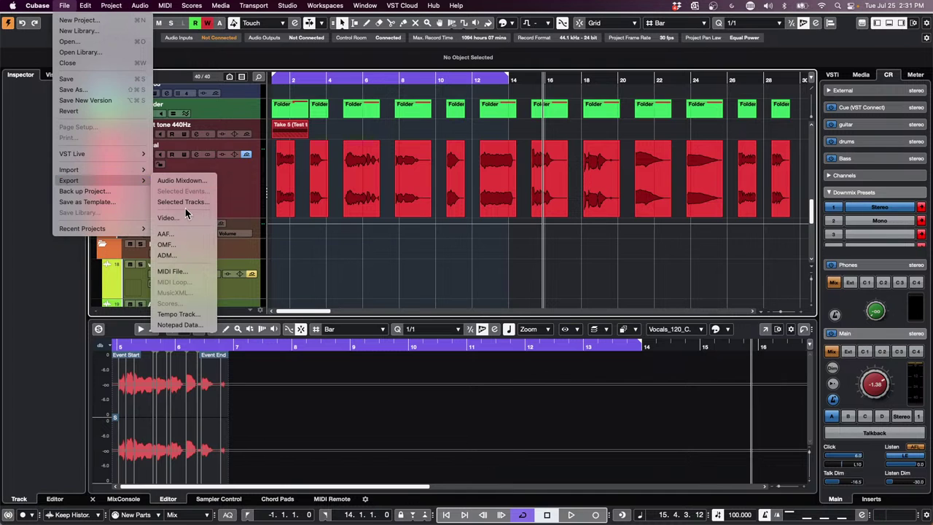
left_click(186, 202)
Select all events on the vocal track, starting from its first event
left_click(284, 201)
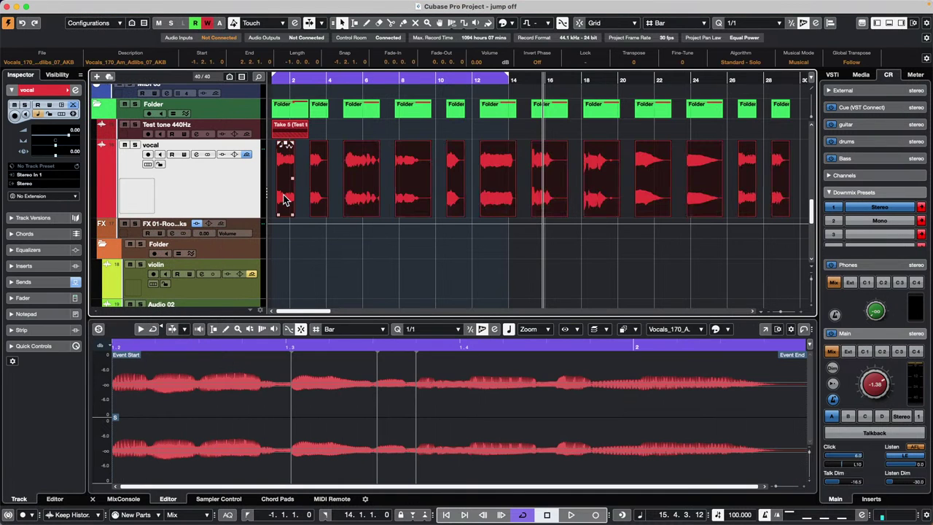
left_click(280, 80)
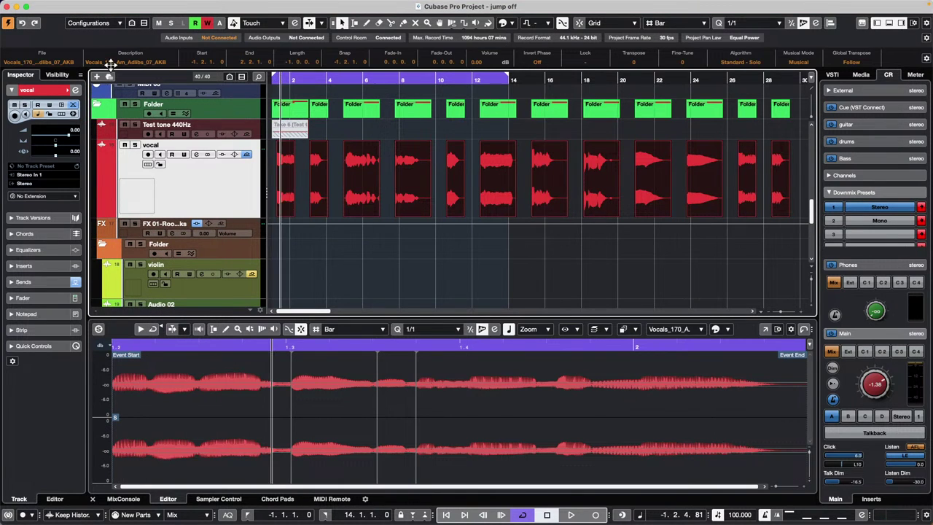
left_click(304, 241)
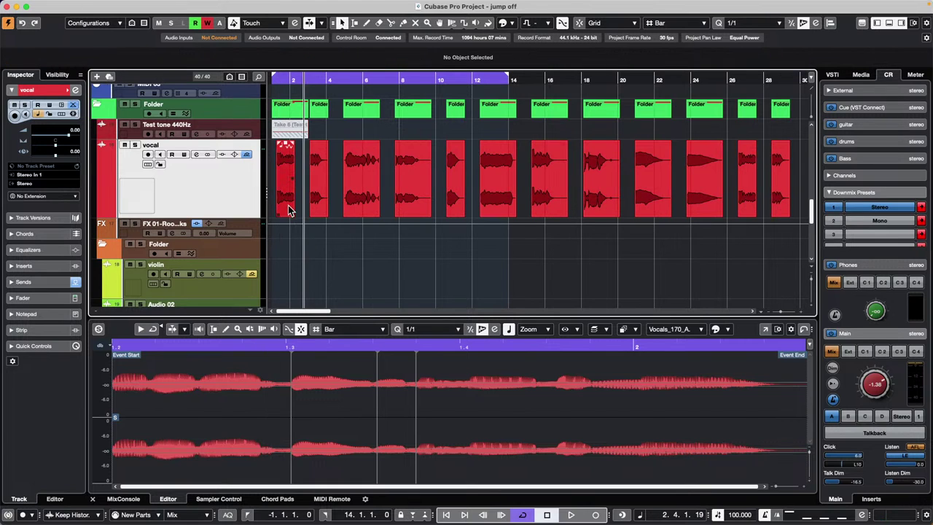
double_click(288, 202, "shift")
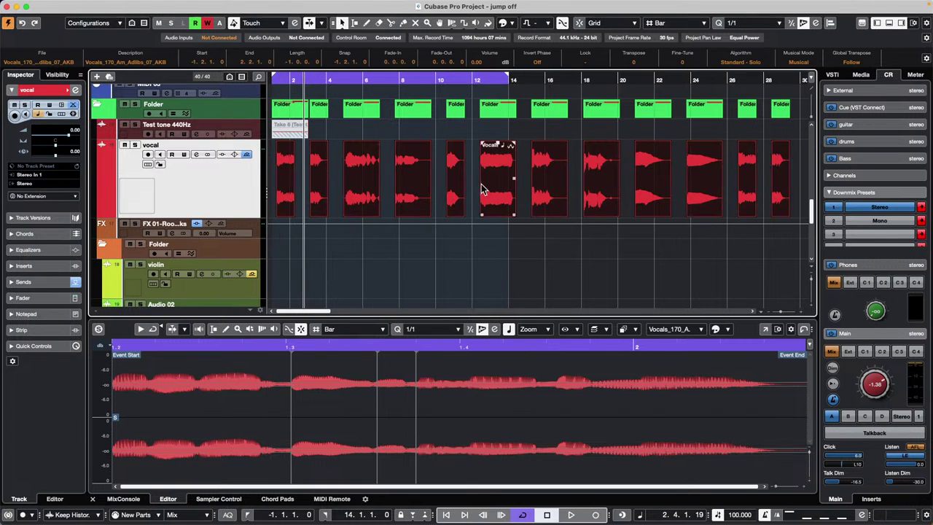
Look through the export options for the selected vocal events and the VST Cloud options
left_click(64, 5)
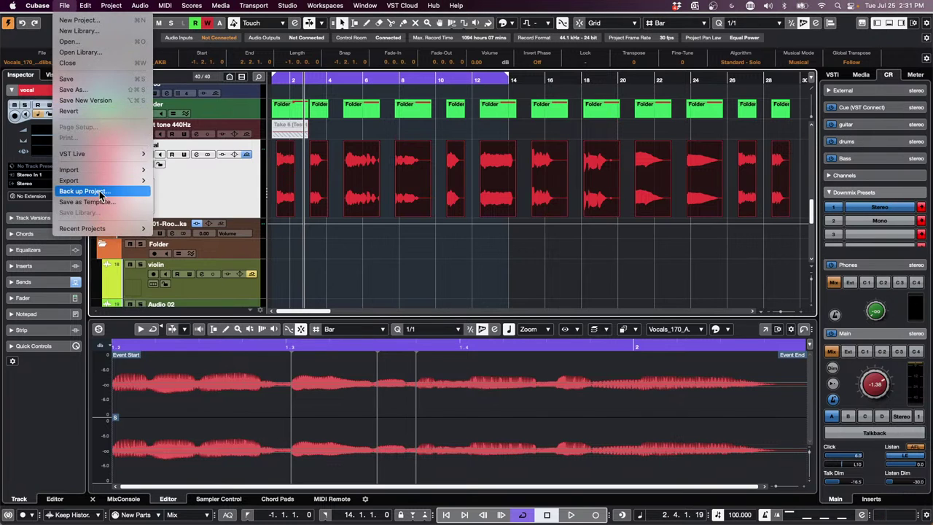
mouse_move(101, 181)
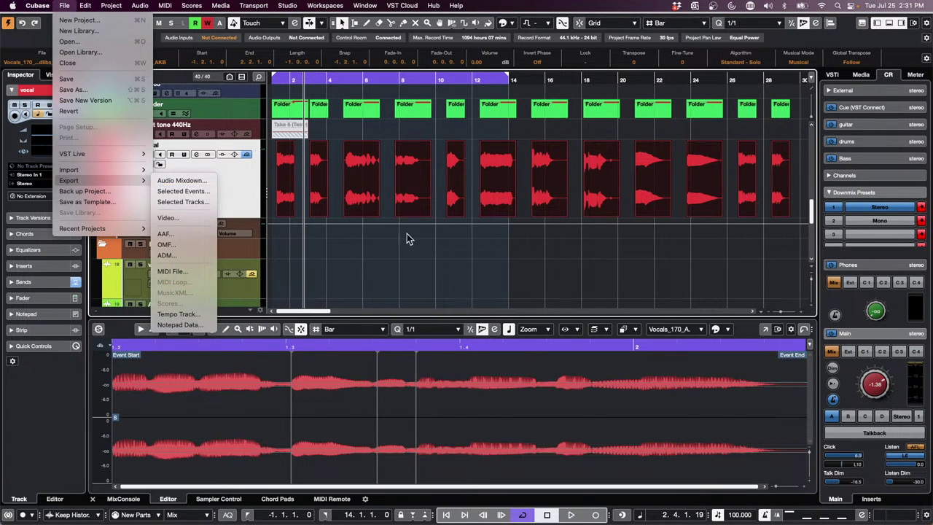
left_click(500, 271)
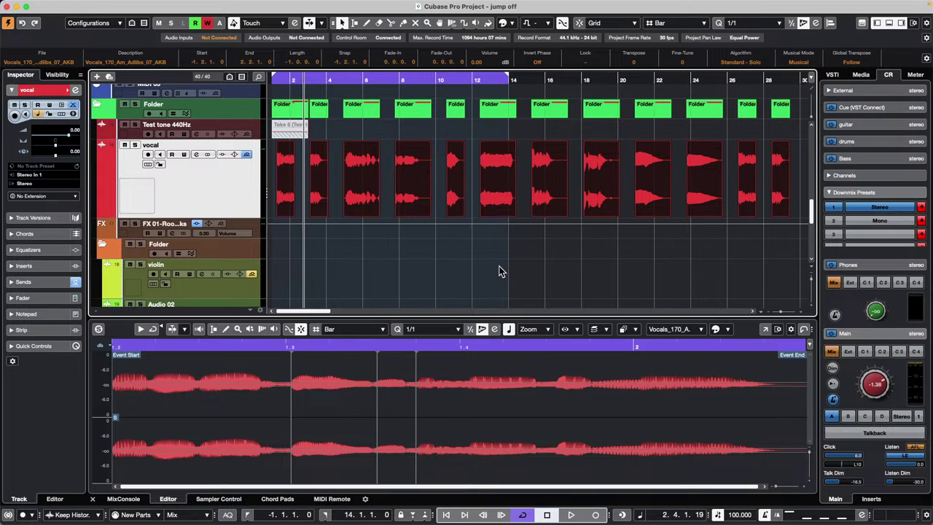
mouse_move(506, 2)
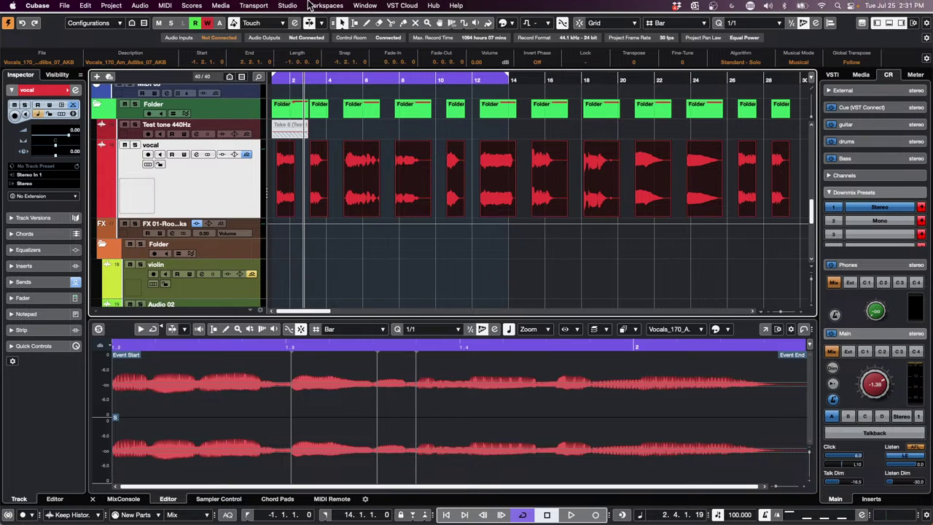
left_click(409, 6)
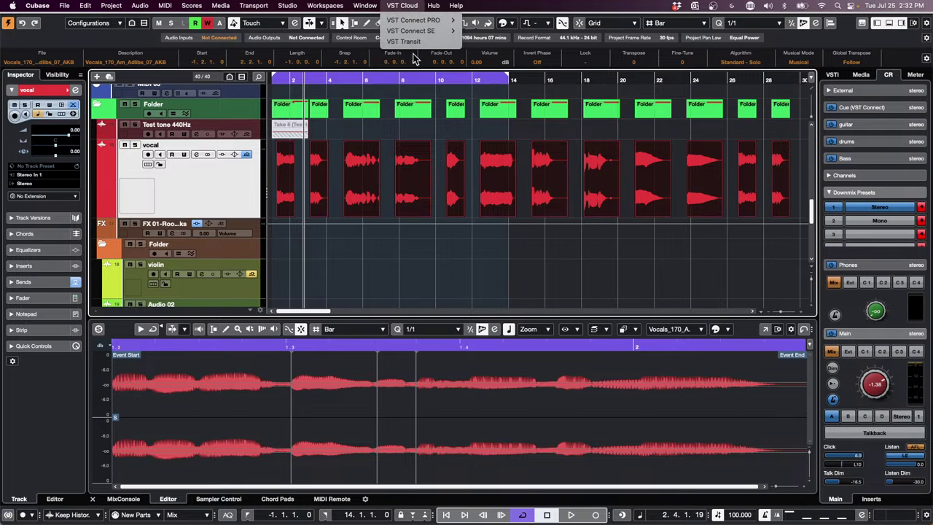
left_click(479, 266)
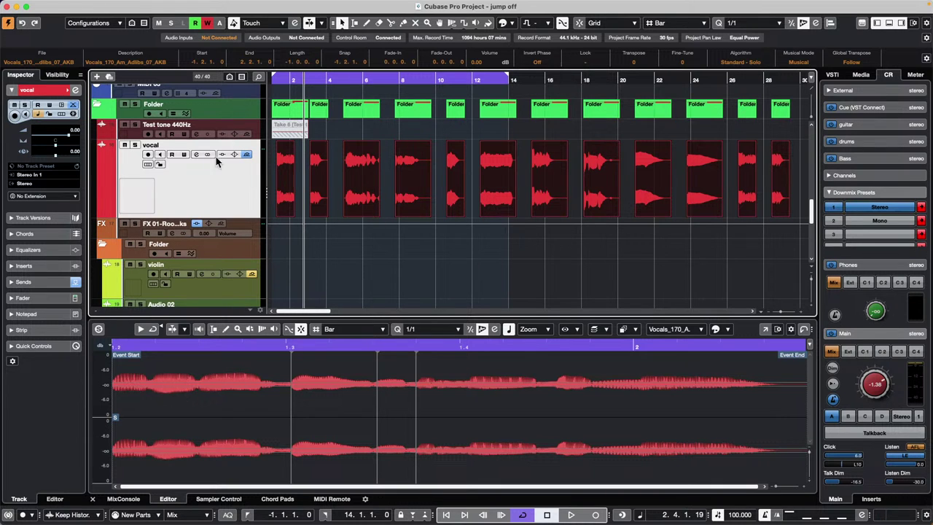
Erase the D chord event near bar 2 on the Chord Track and return to the Object Selection tool
scroll(325, 152, "up", 5)
scroll(326, 151, "up", 10)
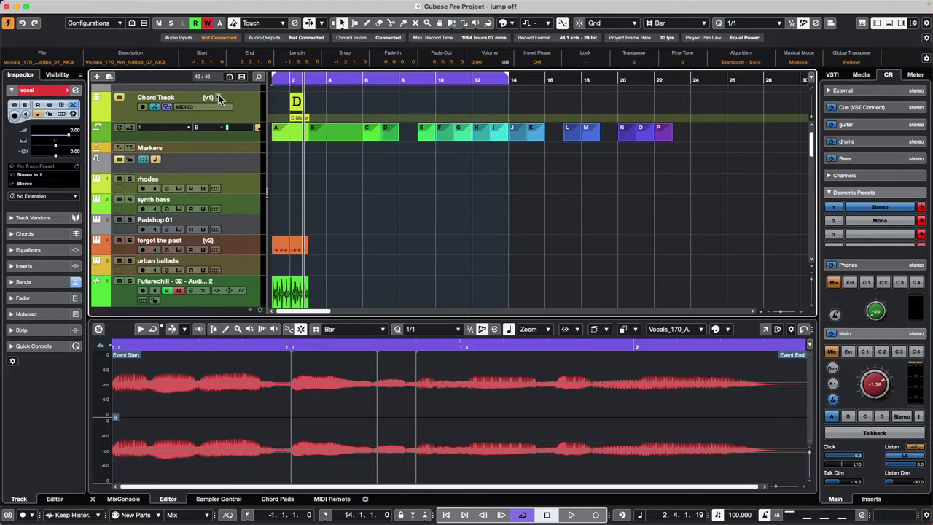
right_click(313, 102)
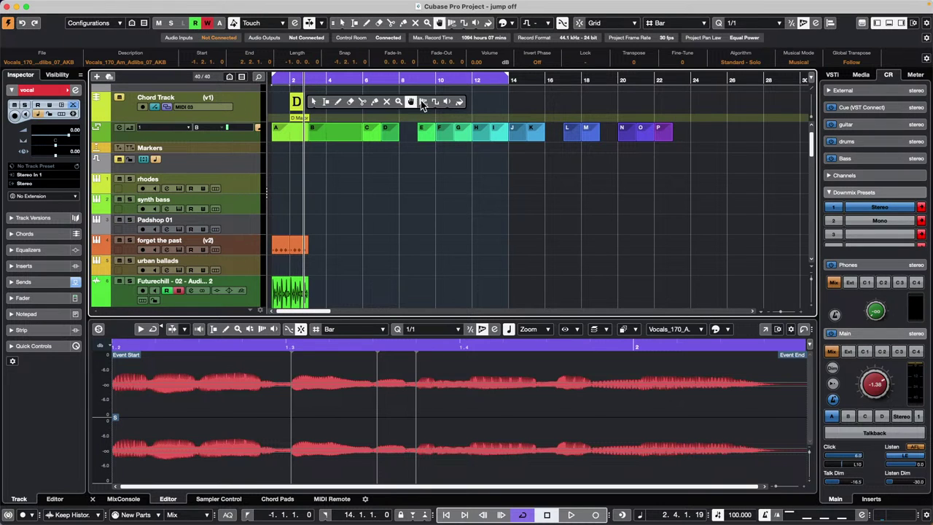
left_click(350, 102)
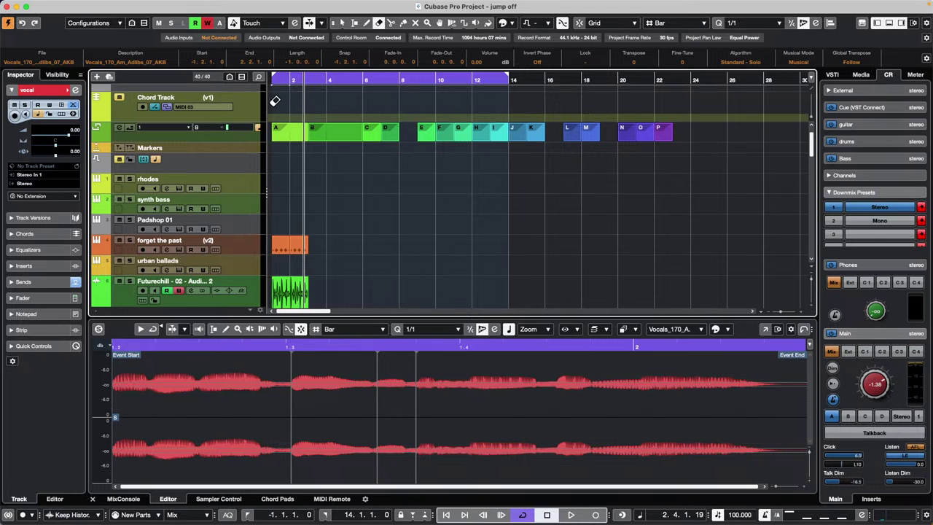
key("1")
Select the Chord Track, return to the Object Selection tool and switch the track to its version v2
left_click(241, 108)
right_click(286, 107)
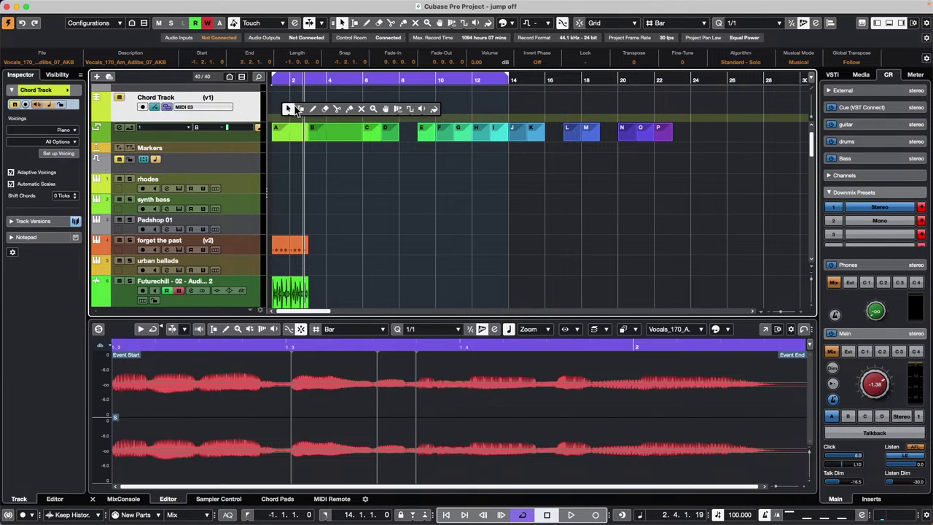
left_click(224, 100)
left_click(235, 111)
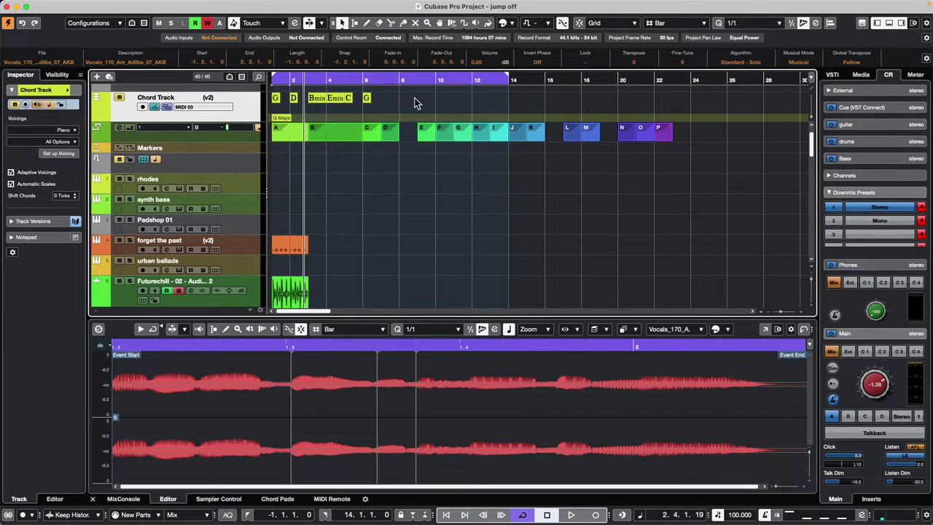
Copy all Chord Track events onto the rhodes track from bar 1 and glue the resulting MIDI parts into one
left_click_drag(385, 97, 275, 191)
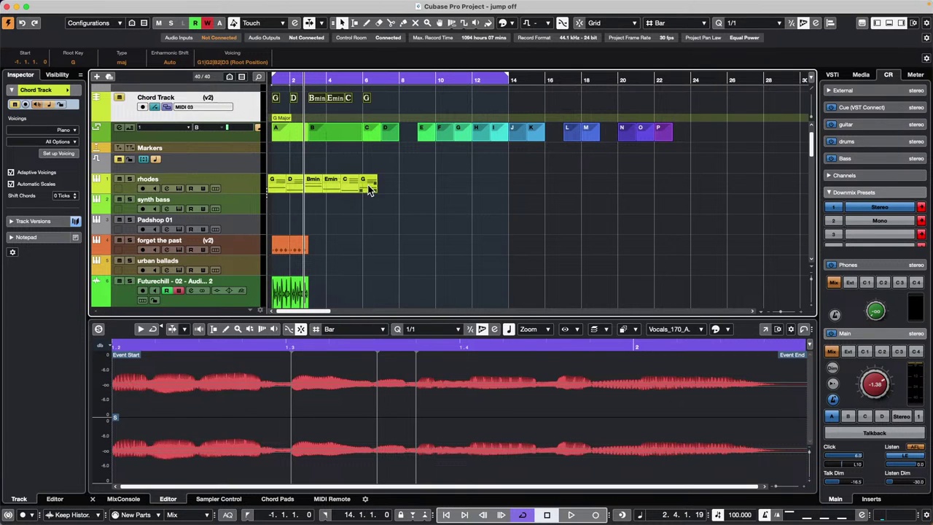
right_click(299, 202)
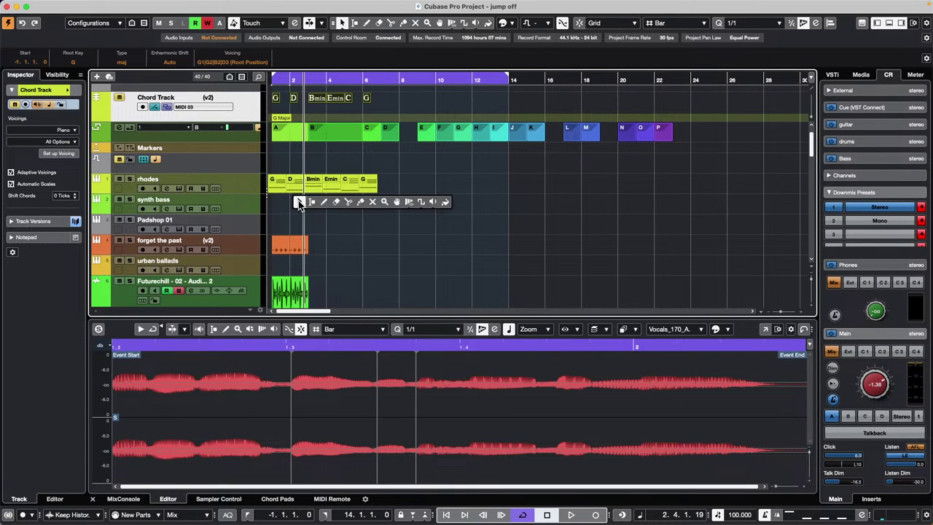
left_click(361, 203)
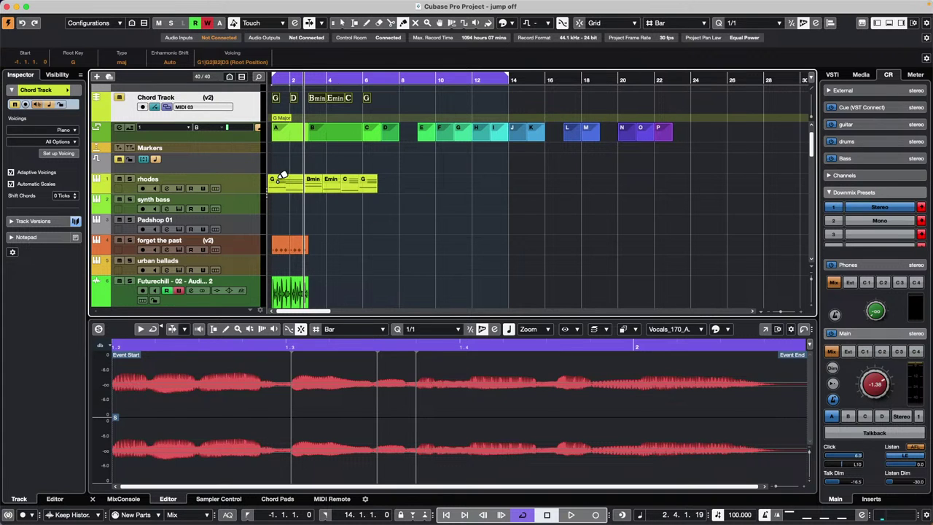
left_click(281, 178)
key("1")
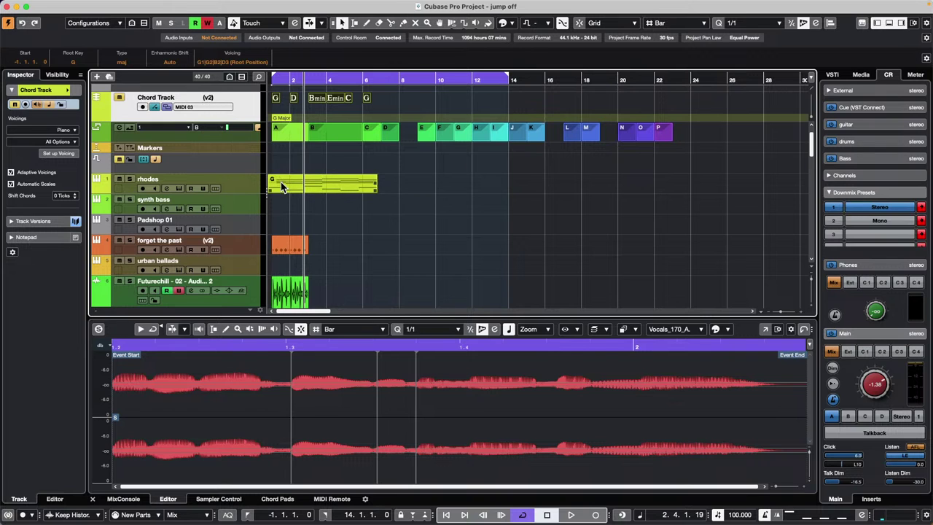
Open the glued rhodes part in a separate Key Editor window and enlarge the view of its notes
left_click(286, 182)
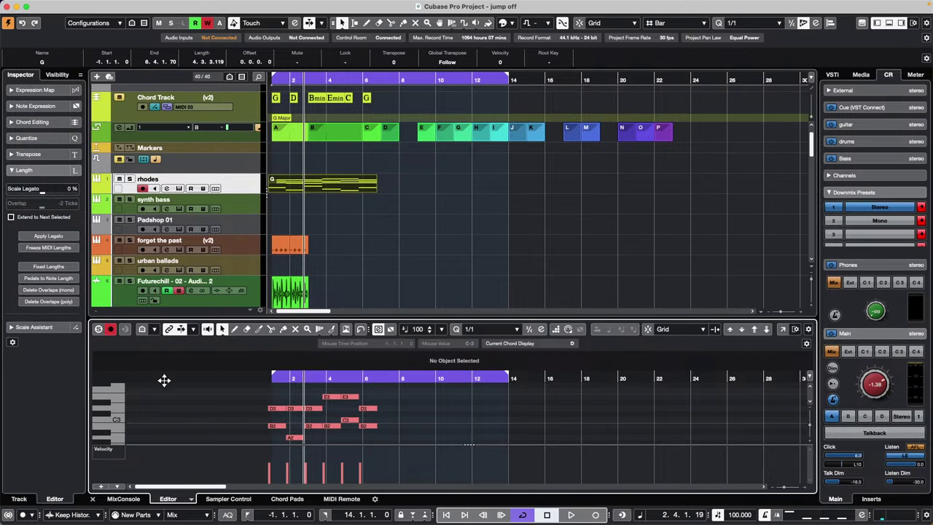
left_click(783, 329)
left_click_drag(298, 73, 302, 41)
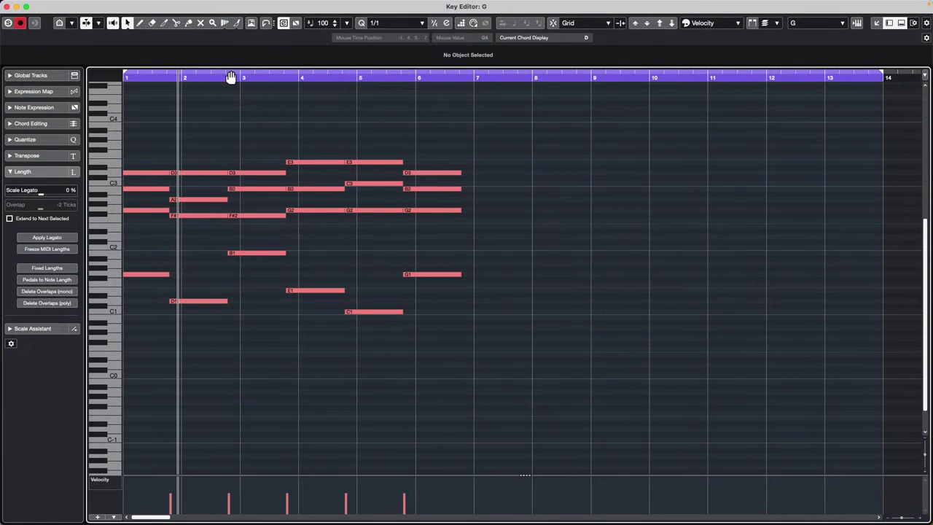
Open the MIDI Logical Editor for the rhodes part and move its window clear of the notes
left_click(191, 6)
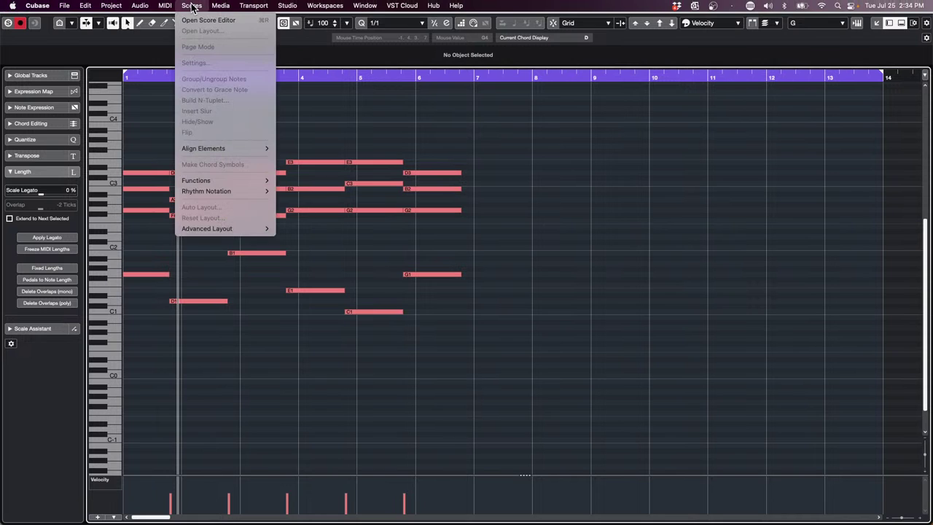
left_click(179, 5)
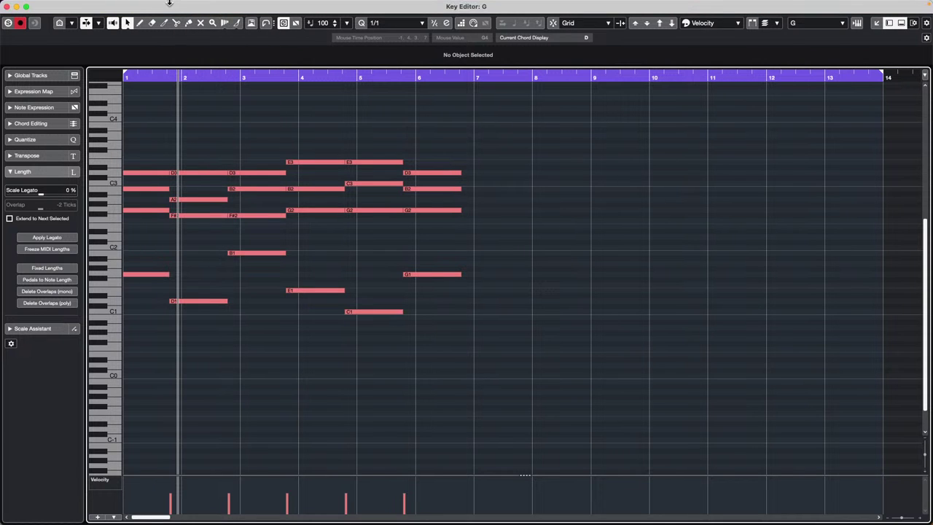
left_click(166, 6)
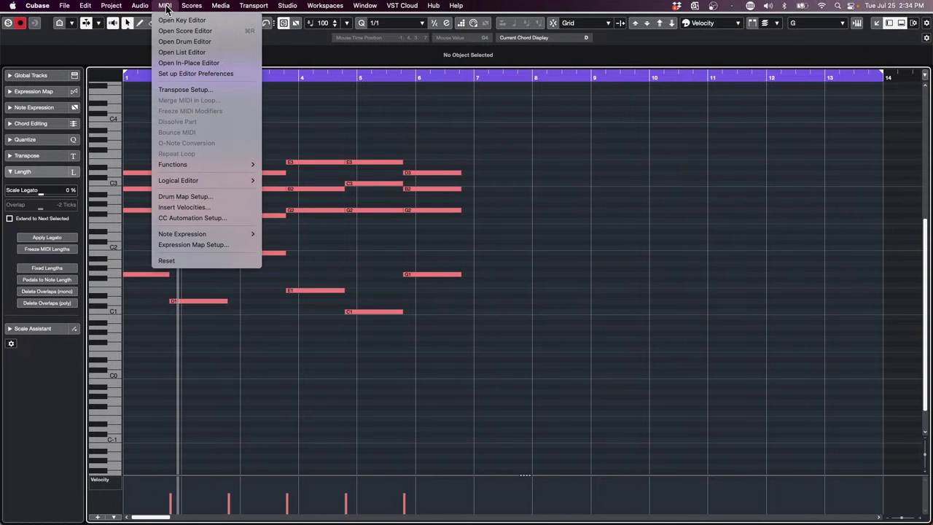
mouse_move(247, 180)
left_click(292, 181)
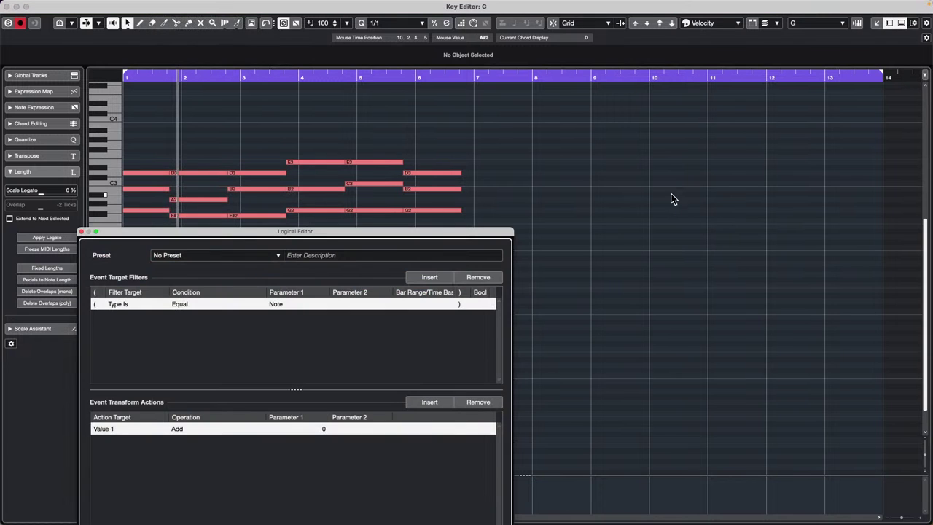
left_click_drag(340, 234, 771, 119)
Collapse the Logical Editor's user presets and look through the Notes Transpose factory presets
left_click(630, 141)
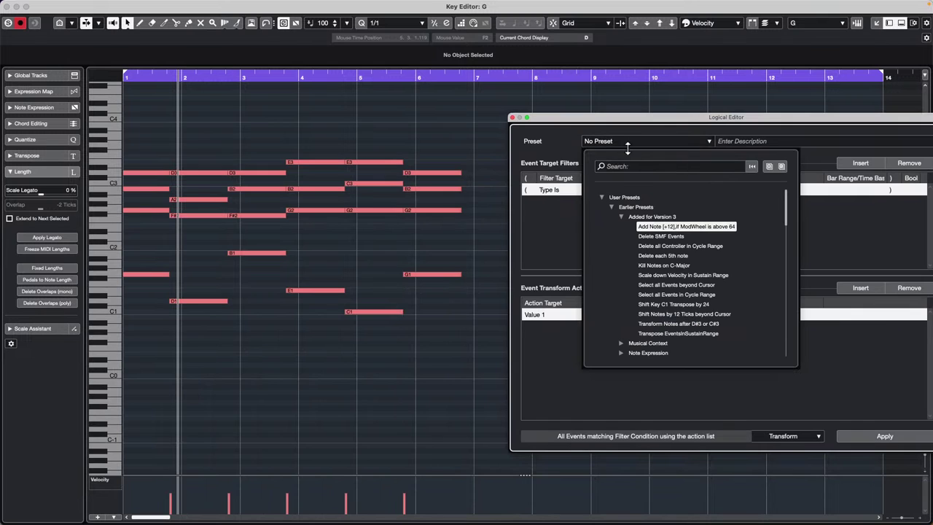
left_click(622, 216)
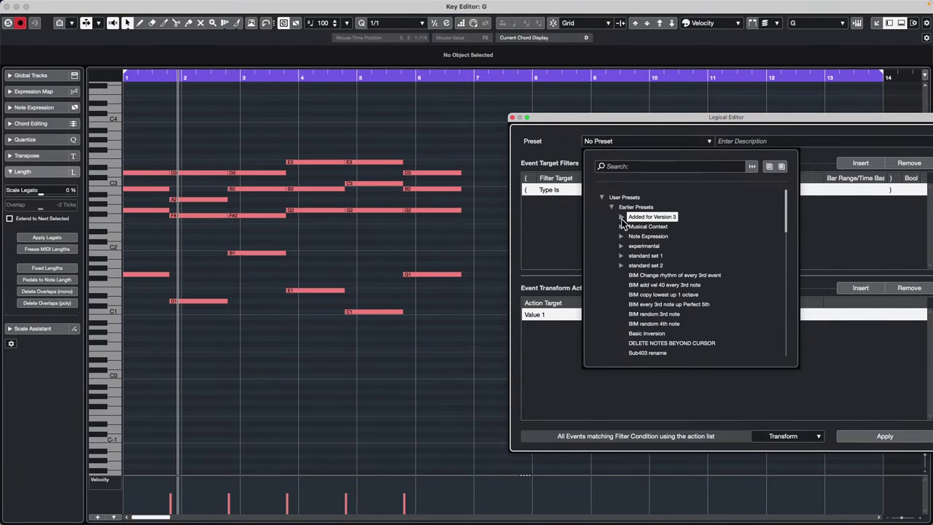
left_click(602, 198)
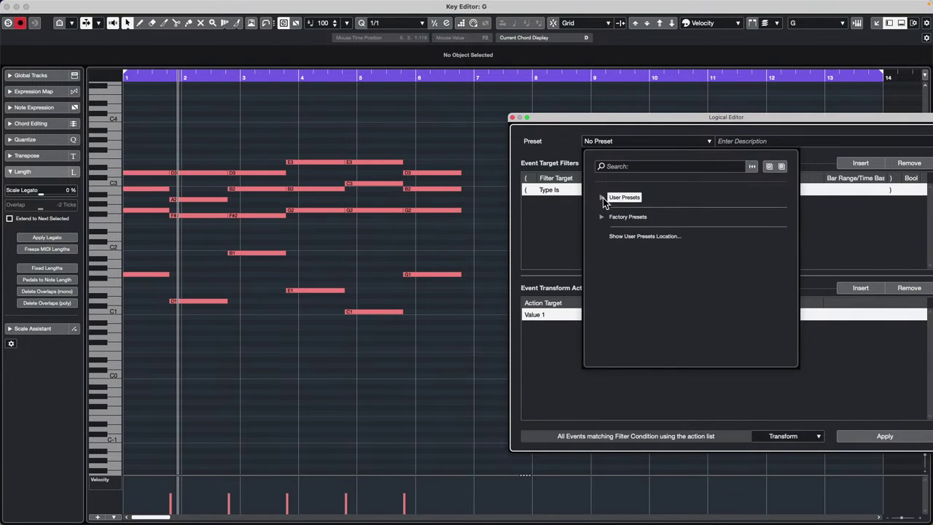
left_click(602, 217)
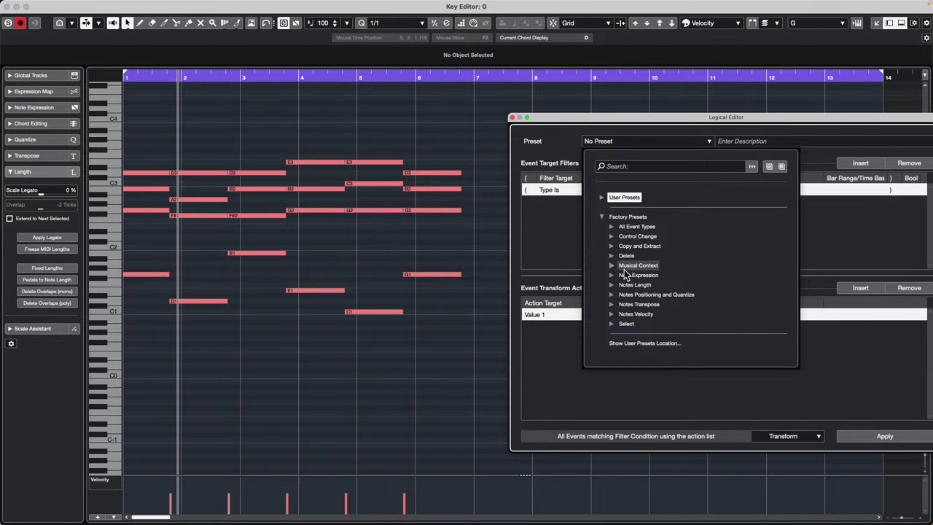
left_click(612, 305)
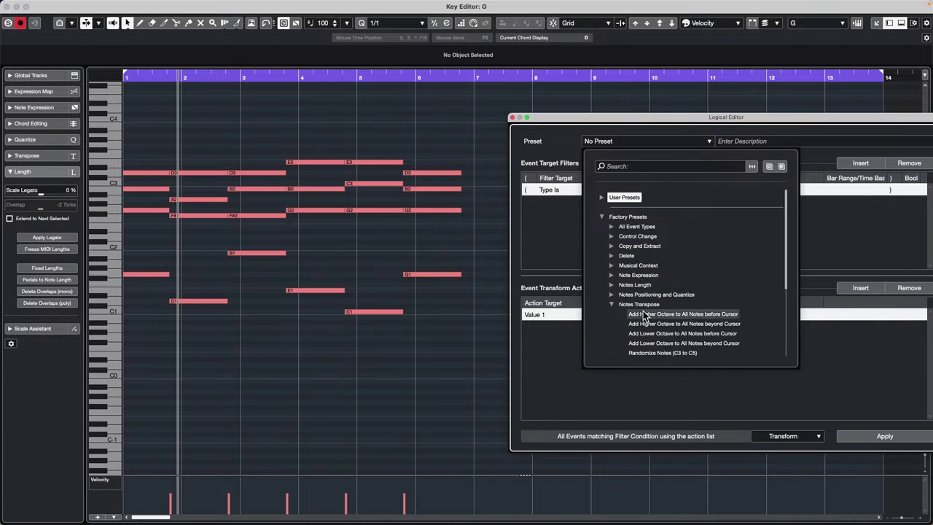
scroll(728, 292, "down", 1)
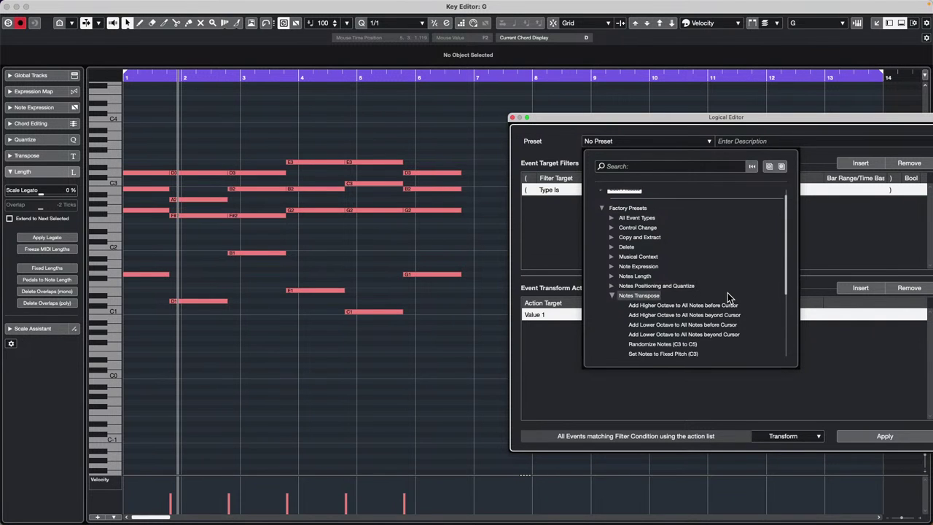
scroll(728, 293, "down", 5)
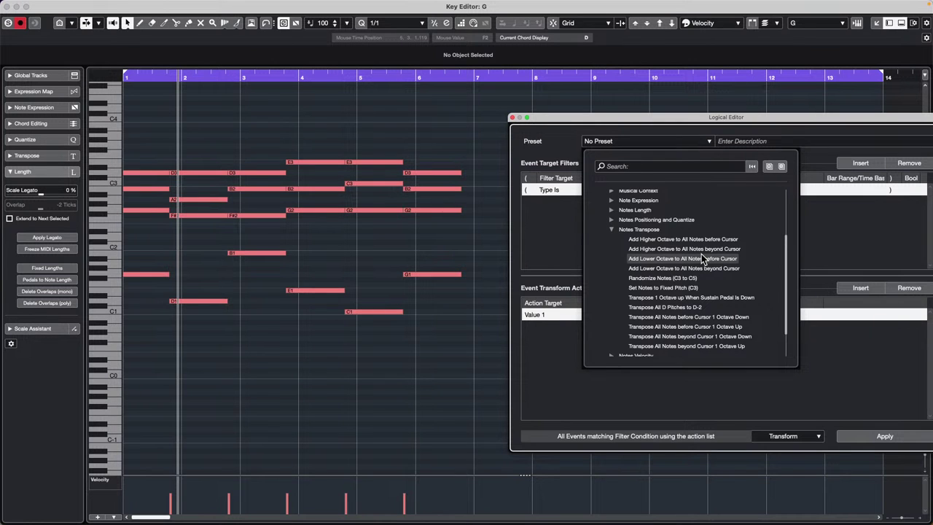
scroll(701, 257, "down", 2)
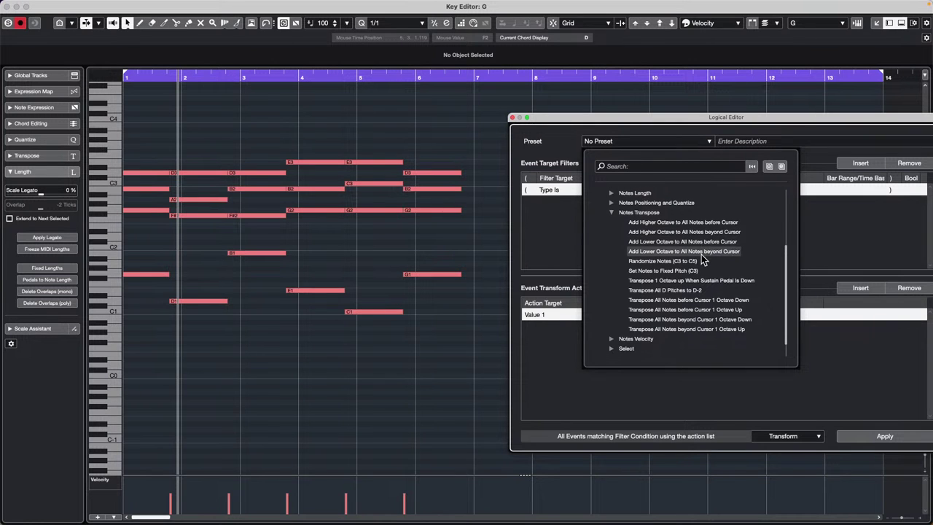
scroll(702, 261, "up", 2)
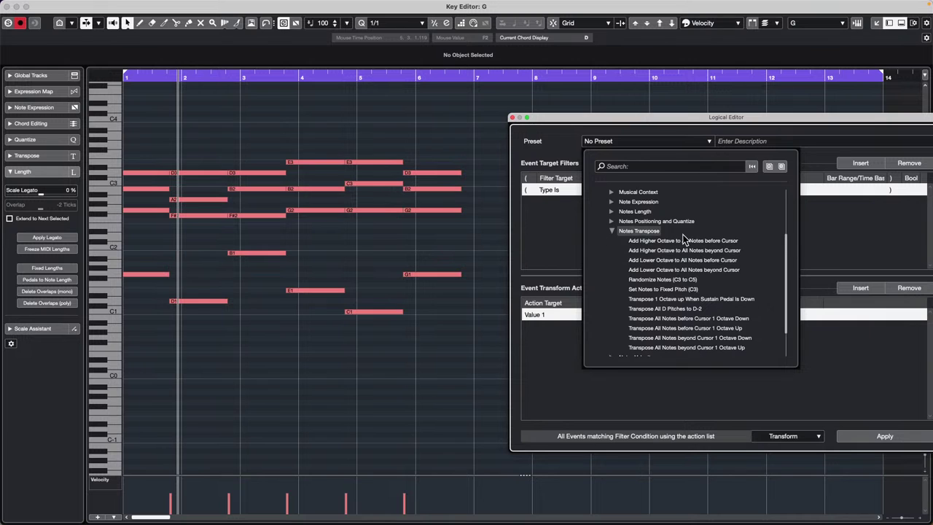
Examine the factory presets for note positioning and quantize, musical context, delete, all event types, and copy and extract
left_click(612, 221)
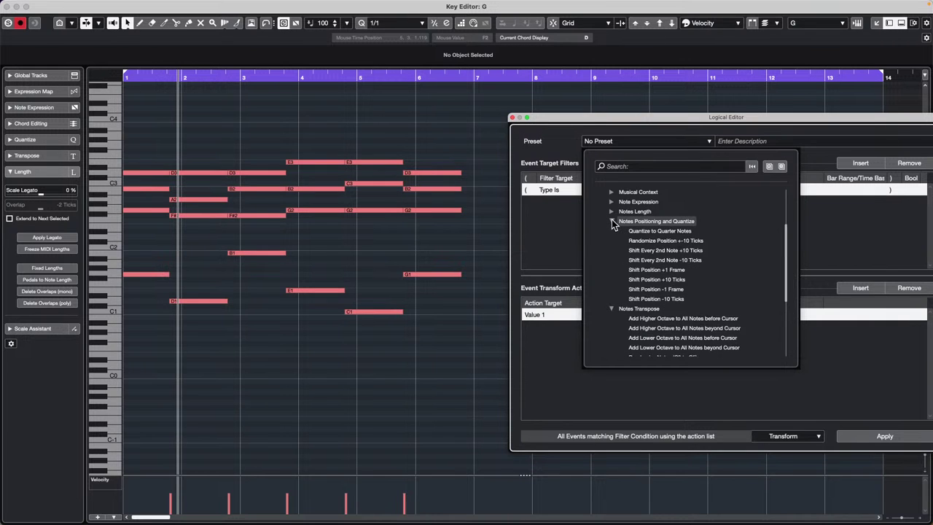
scroll(625, 249, "up", 1)
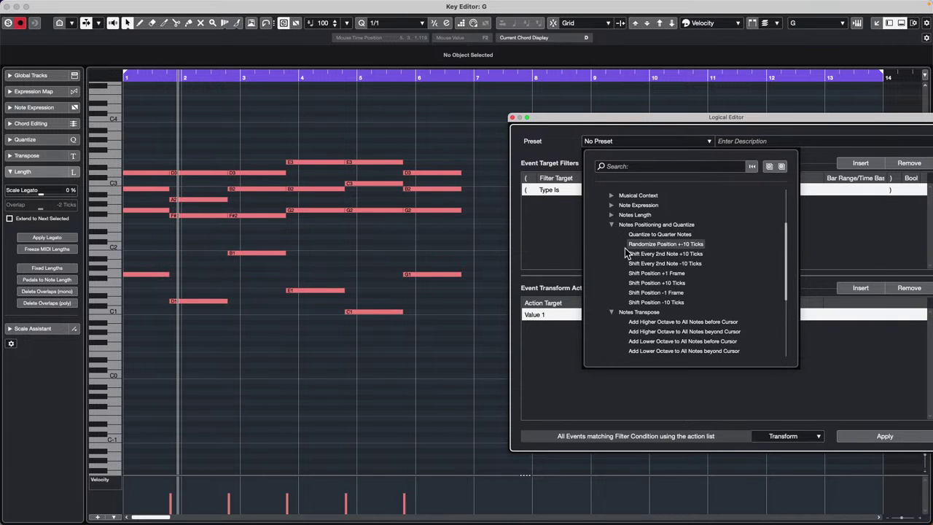
scroll(625, 252, "up", 2)
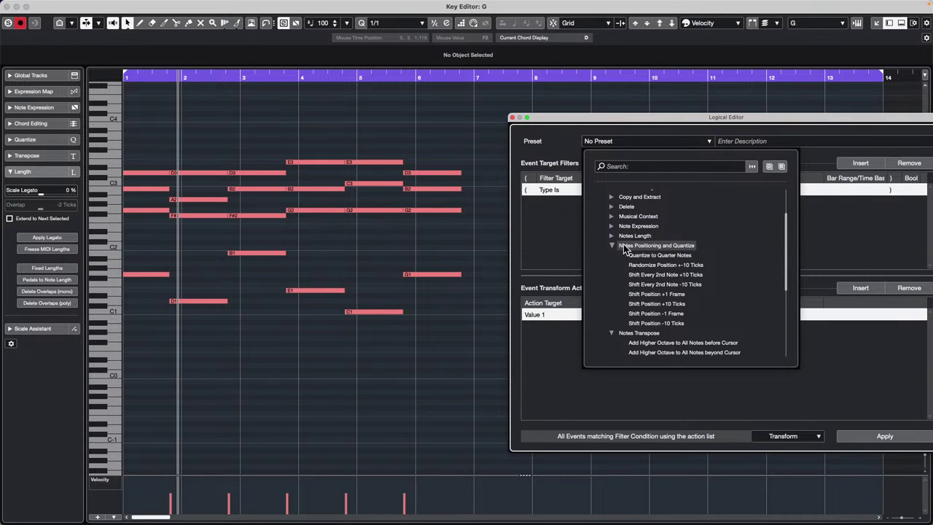
left_click(612, 217)
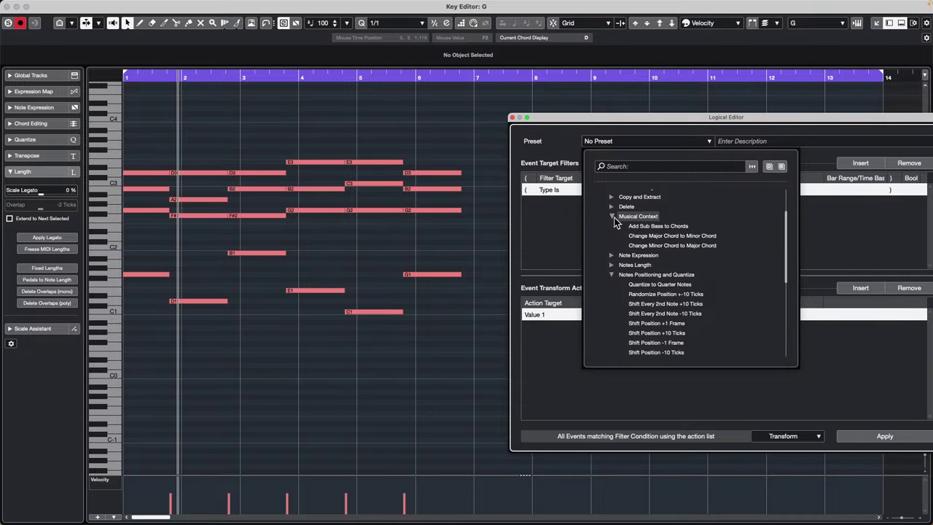
scroll(614, 225, "up", 2)
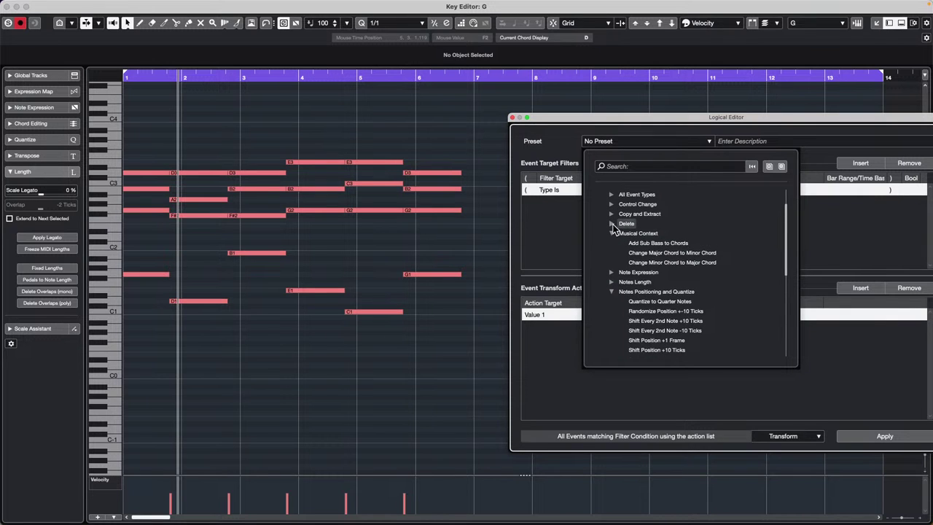
left_click(612, 224)
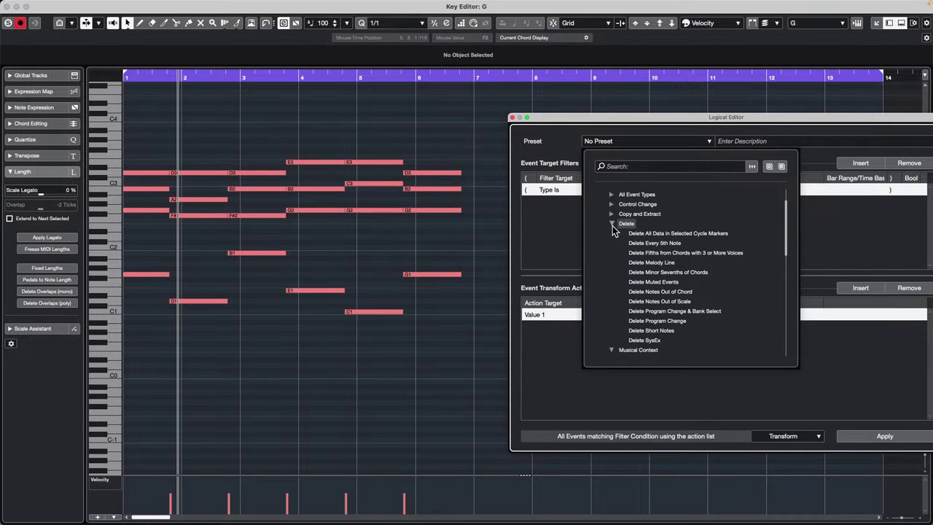
scroll(611, 229, "up", 1)
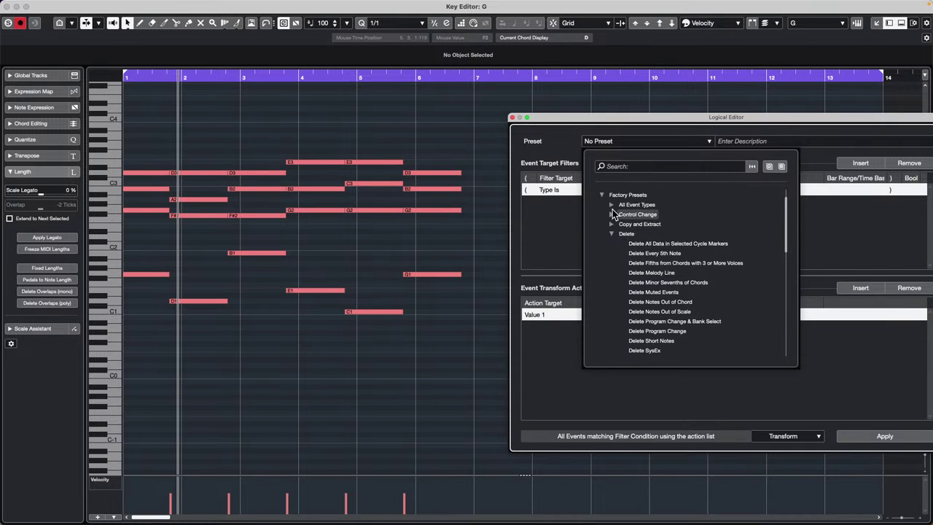
left_click(612, 204)
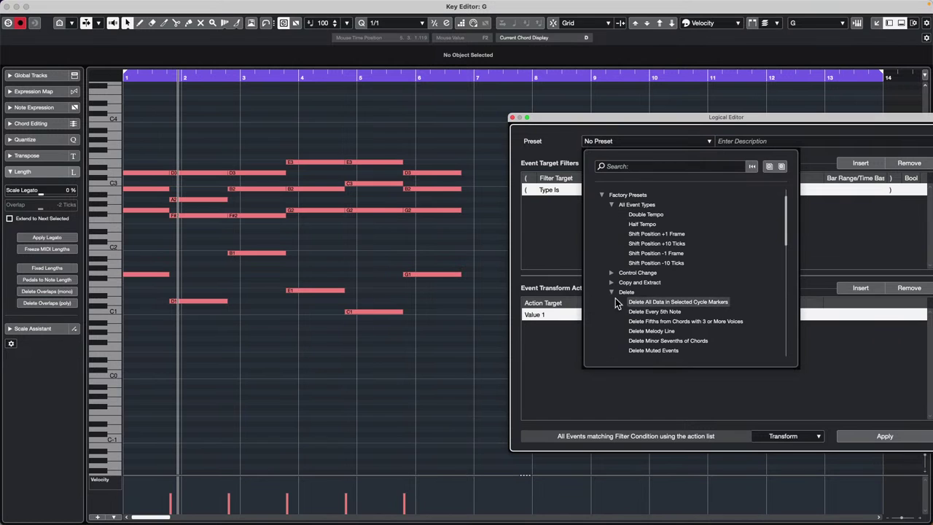
left_click(612, 274)
left_click(612, 273)
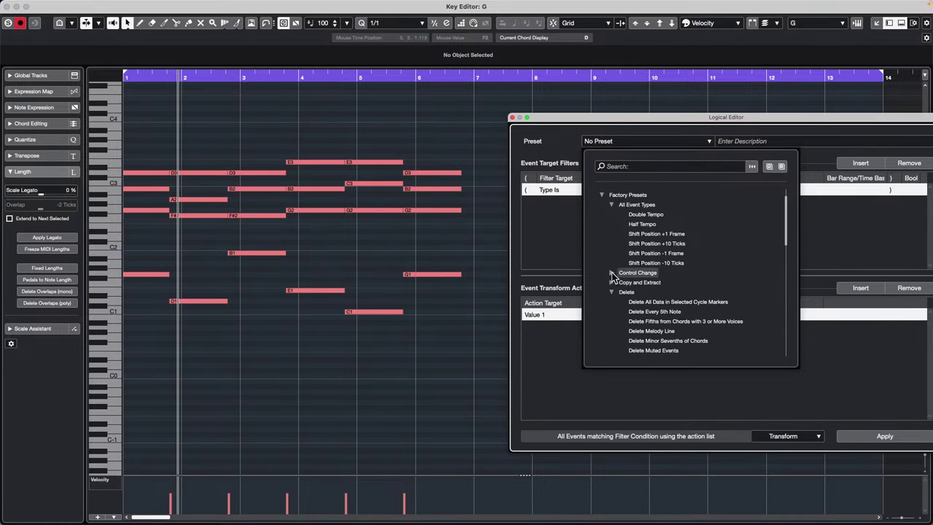
left_click(612, 282)
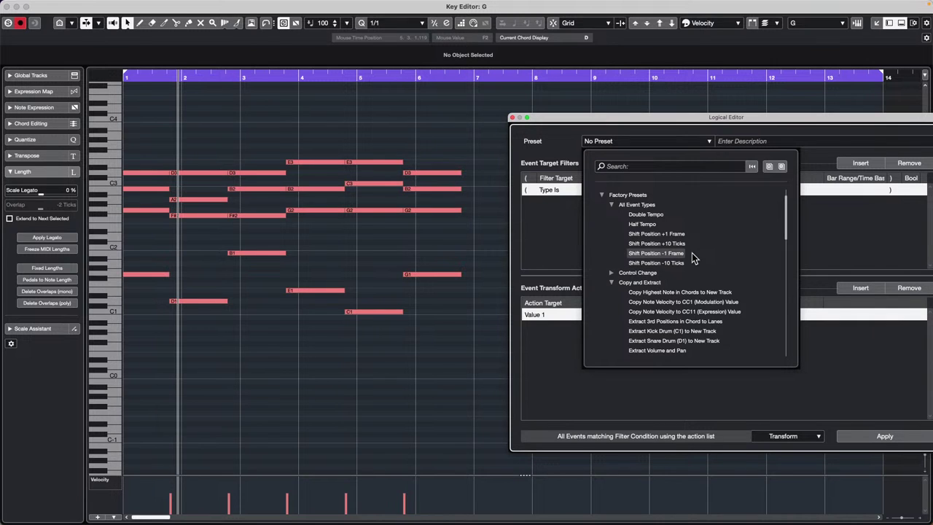
Load the Musical Context factory preset Change Major Chord to Minor Chord in the Logical Editor
scroll(693, 257, "down", 2)
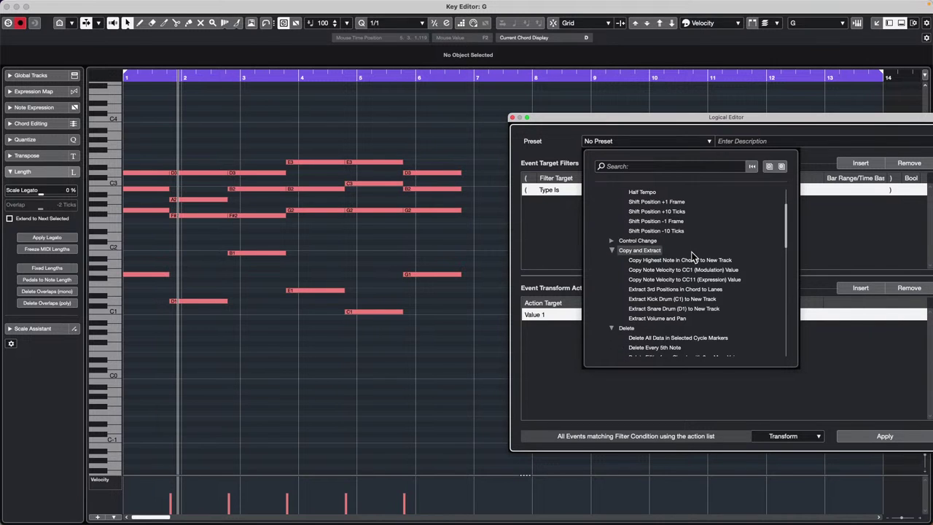
scroll(694, 257, "down", 7)
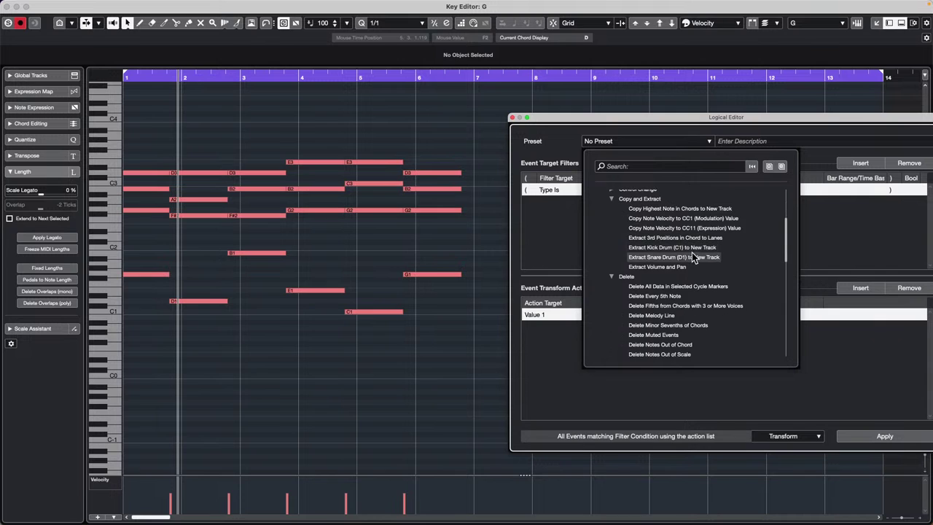
scroll(694, 258, "down", 2)
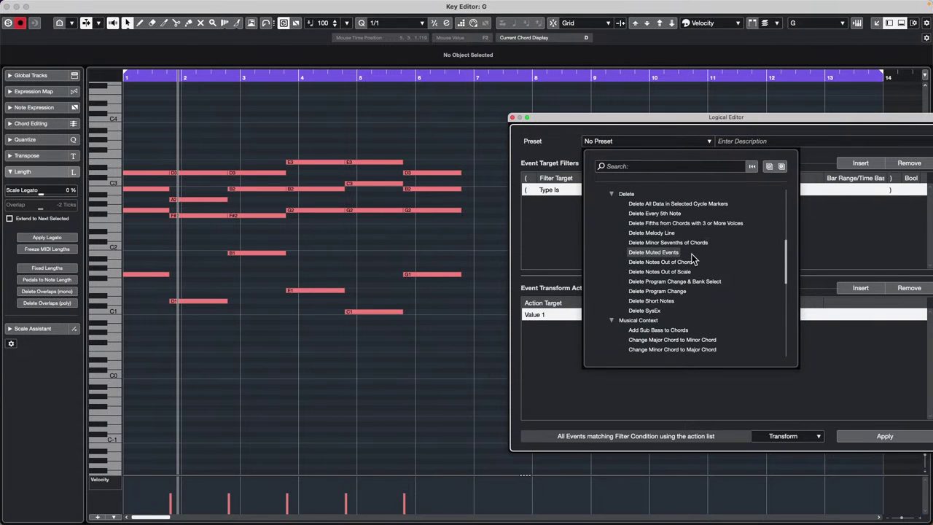
left_click(697, 340)
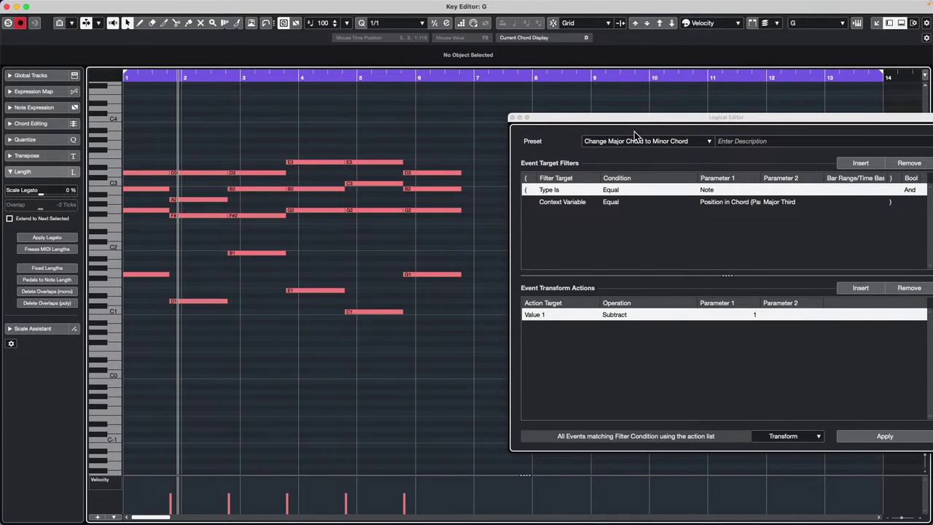
Select the notes of the final G chord in bars 5 to 6 and move the Logical Editor clear of them
left_click_drag(659, 124, 523, 124)
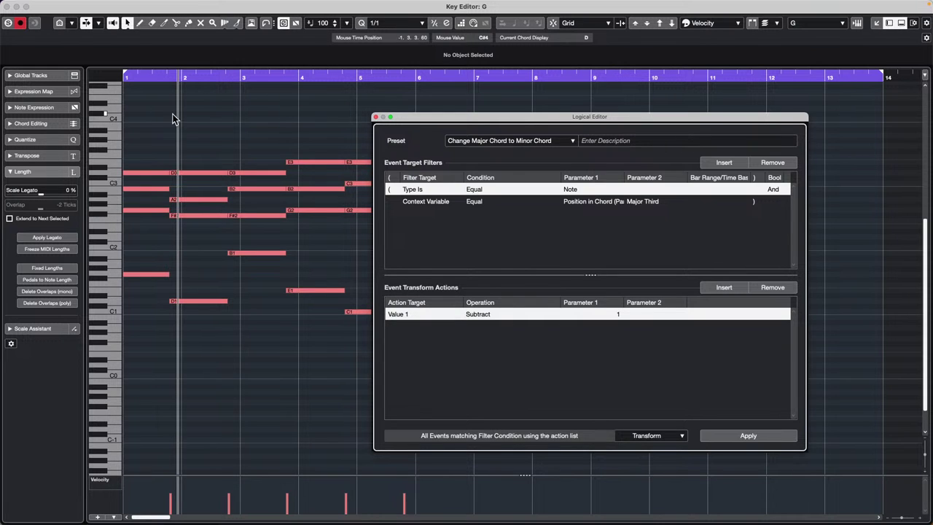
left_click_drag(431, 119, 422, 344)
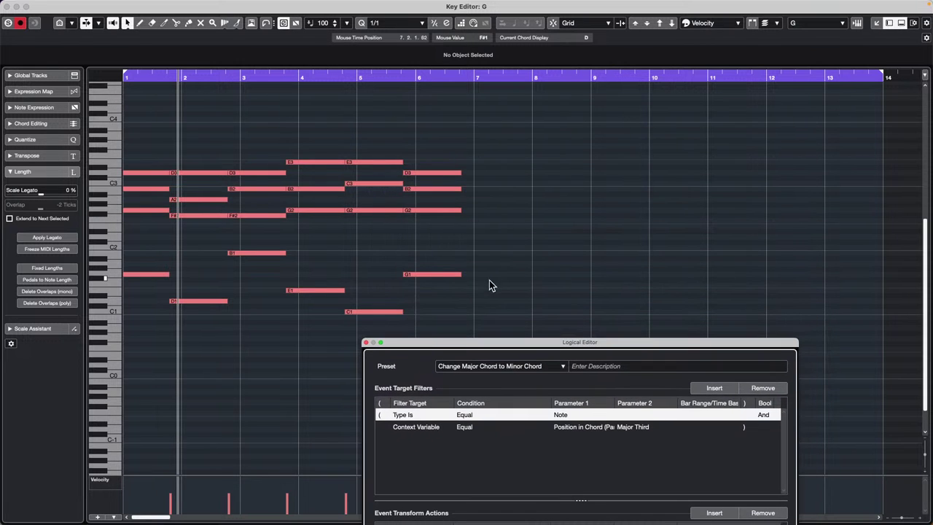
left_click_drag(409, 295, 478, 162)
left_click_drag(565, 342, 699, 150)
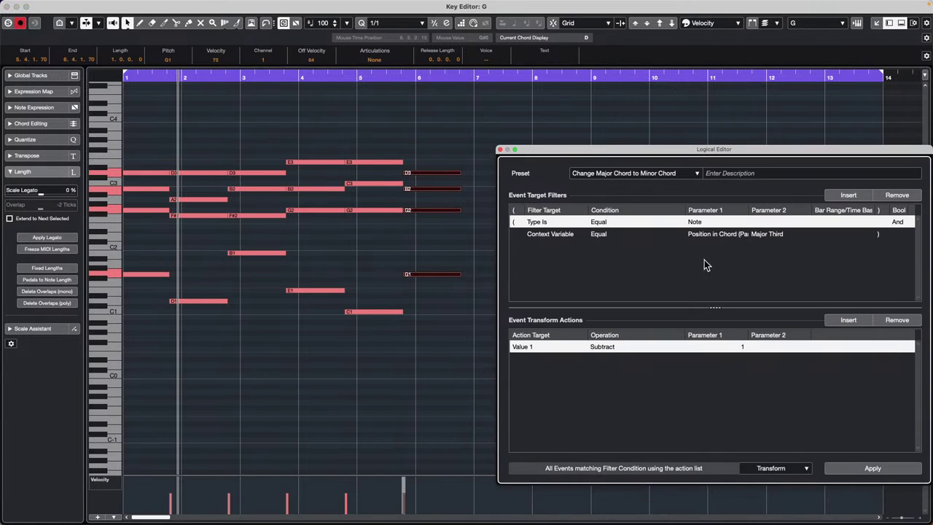
Clear the Logical Editor's target filters and transform actions, and set its function to Insert
left_click(899, 321)
left_click(902, 199)
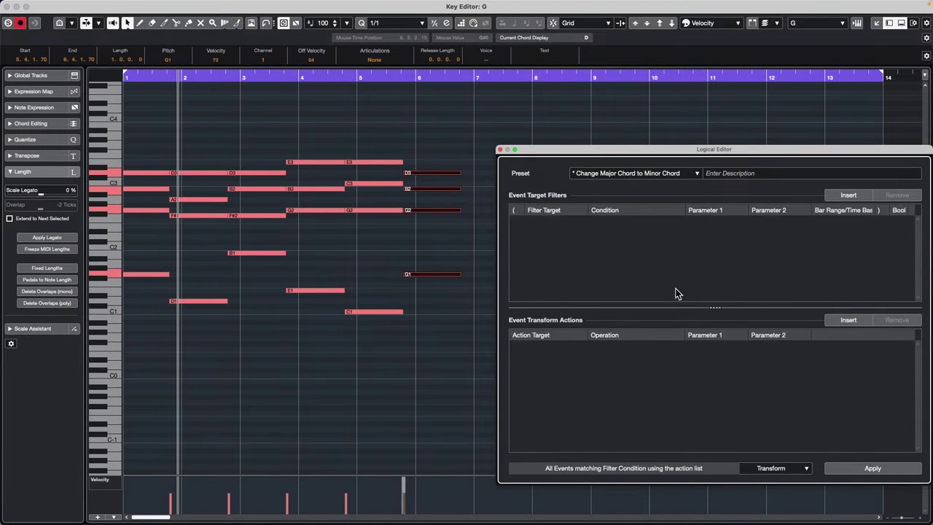
left_click(795, 472)
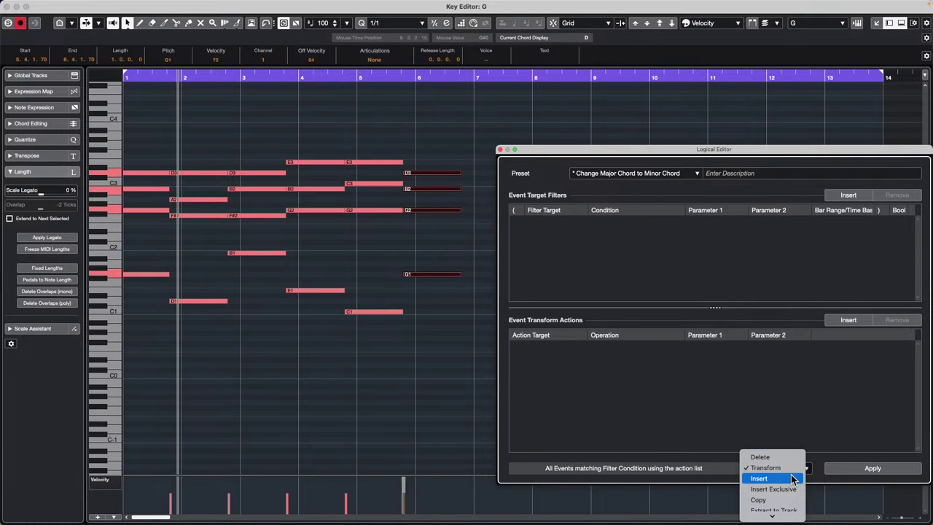
left_click(794, 479)
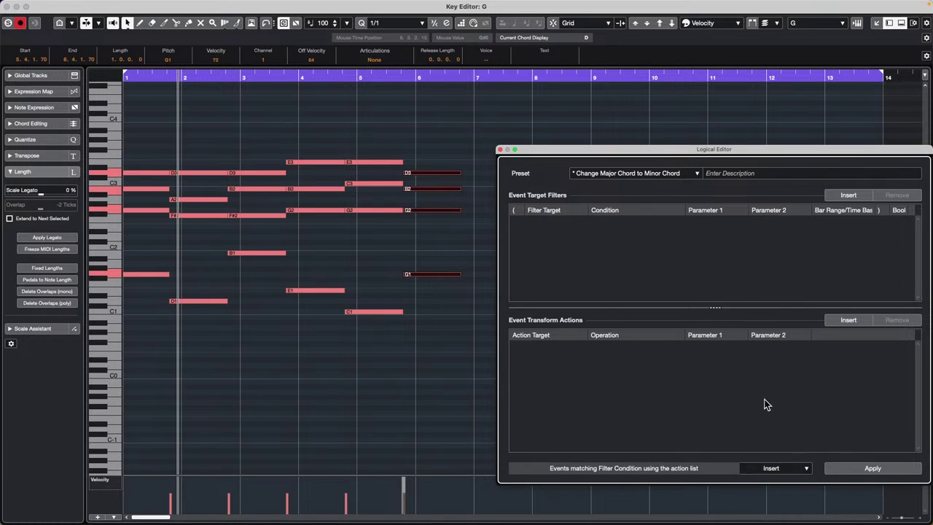
Add a filter for Type Is Equal Note and a second one targeting Value 1 with the condition Equal
left_click(848, 195)
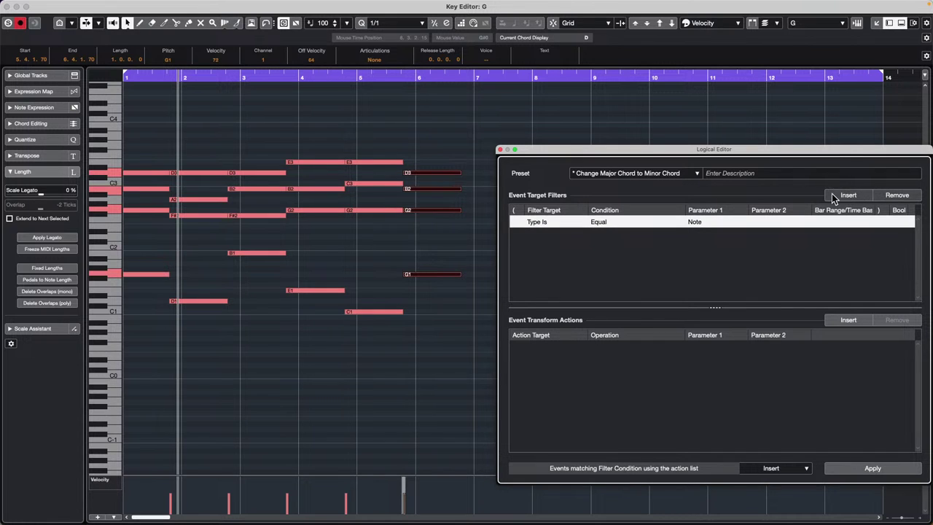
left_click(861, 199)
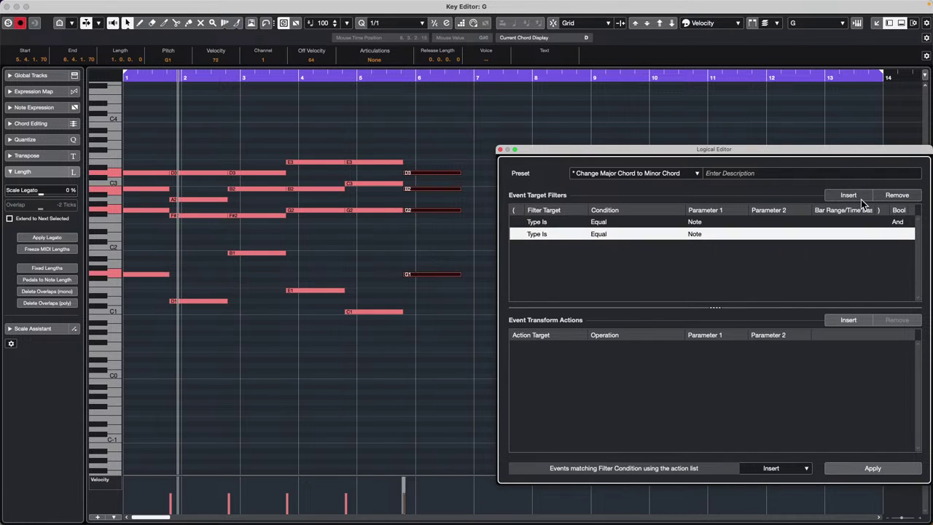
left_click(552, 235)
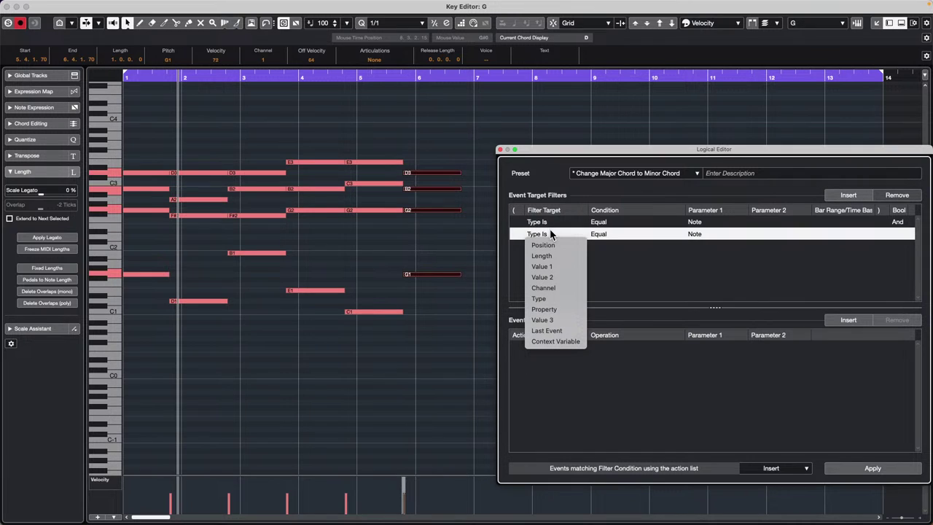
left_click(573, 262)
left_click(610, 236)
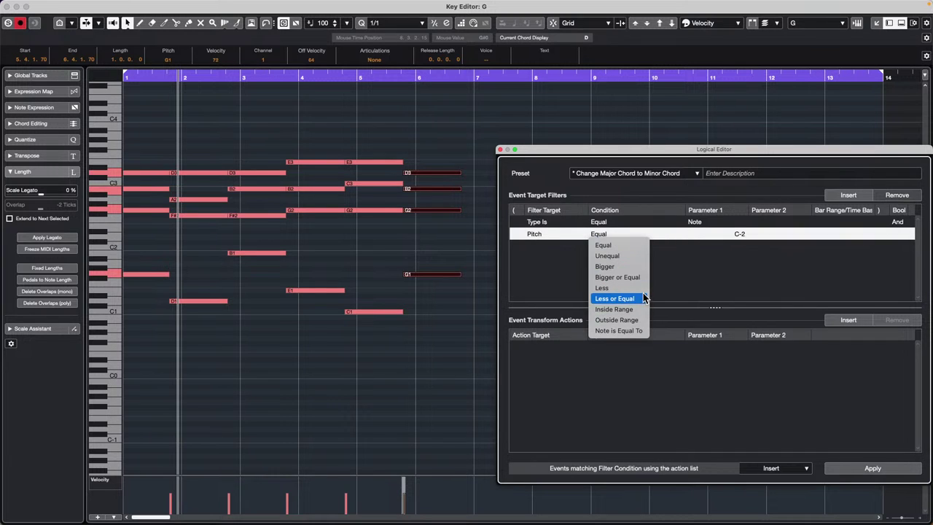
left_click(637, 249)
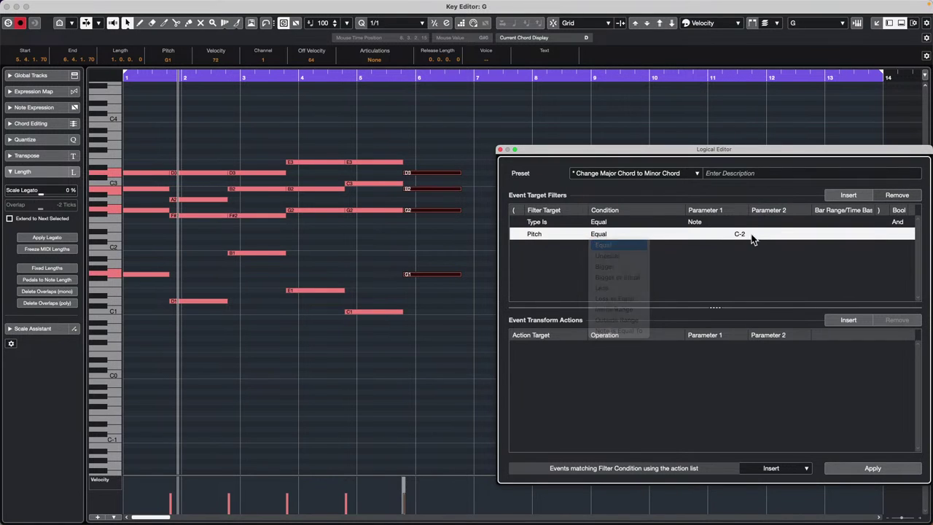
left_click(601, 234)
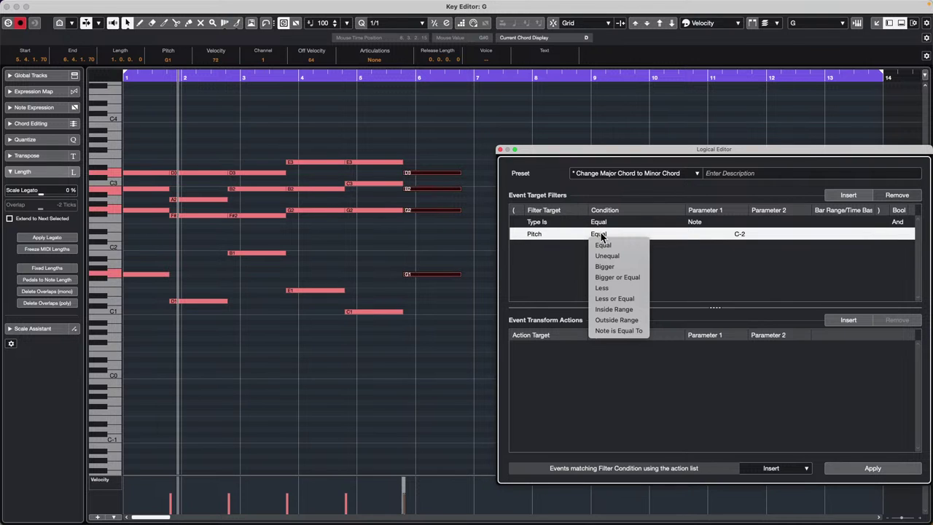
left_click(599, 234)
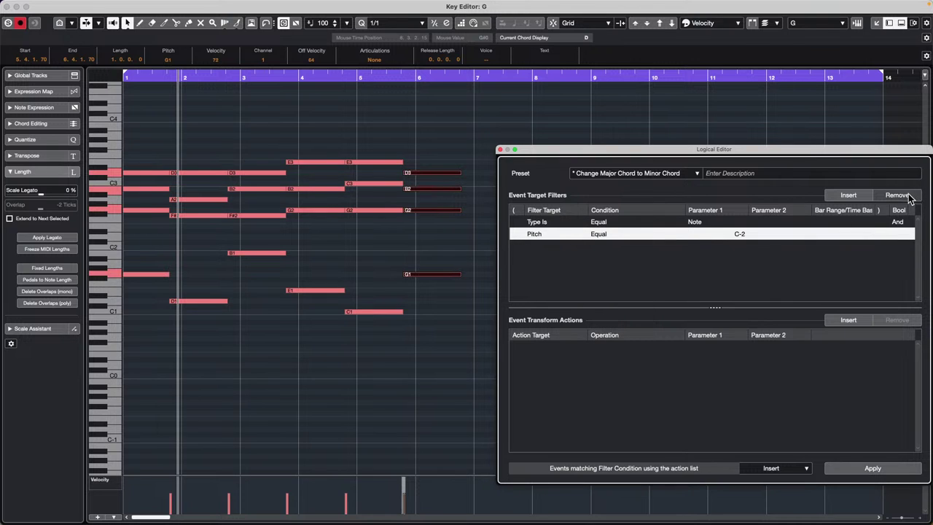
left_click(850, 195)
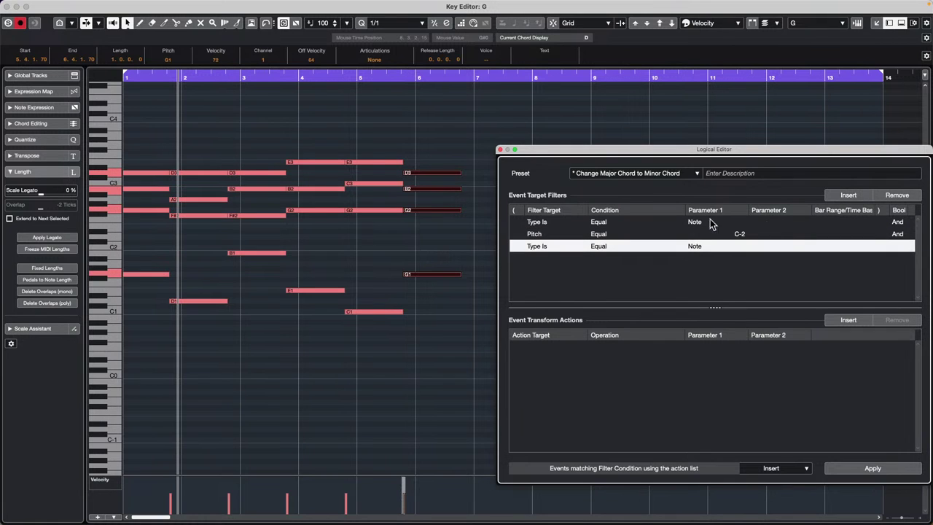
left_click(906, 197)
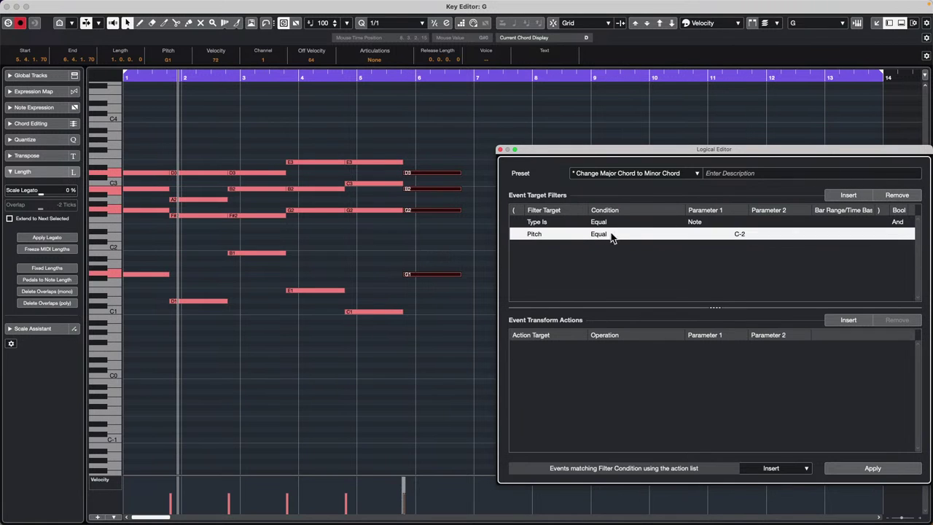
Set the second filter to Context Variable, Equal, Position in Chord (Part), Min. Seventh, and apply the operation
left_click(547, 235)
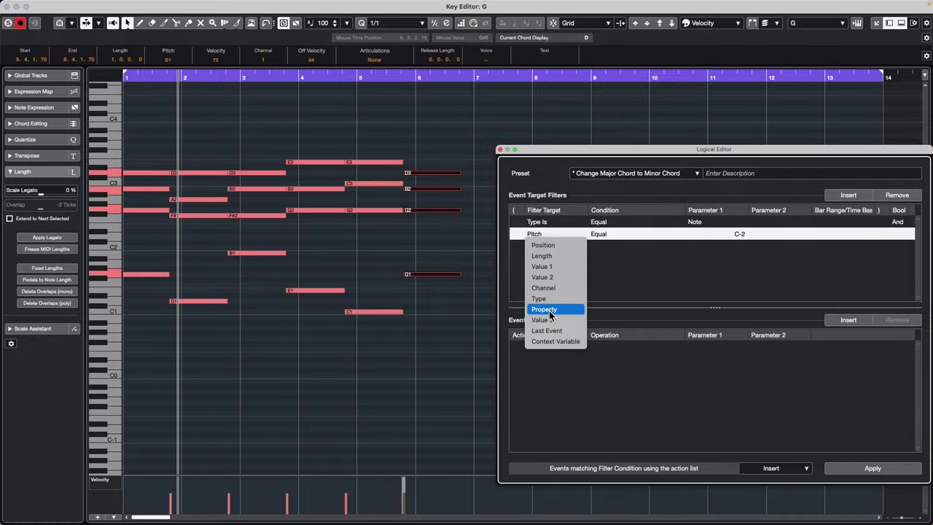
left_click(570, 342)
left_click(611, 234)
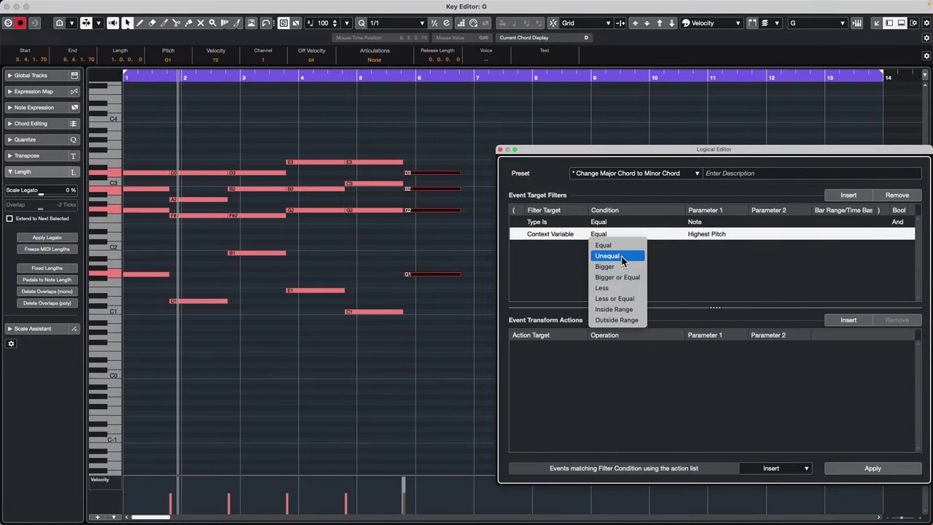
left_click(708, 234)
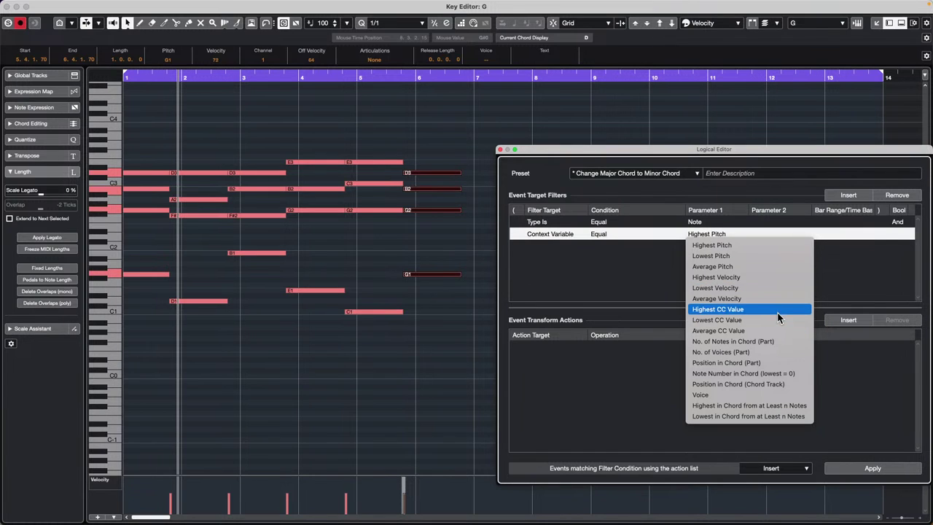
left_click(764, 363)
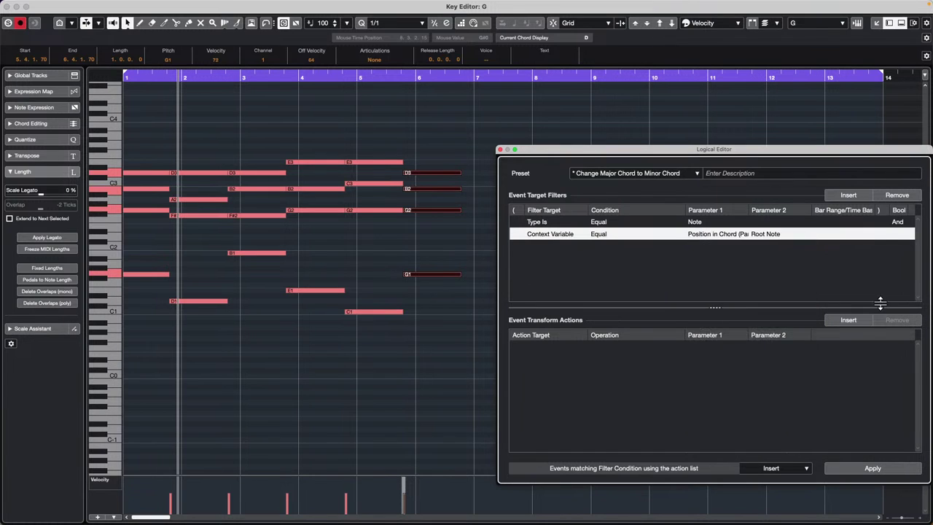
left_click(757, 239)
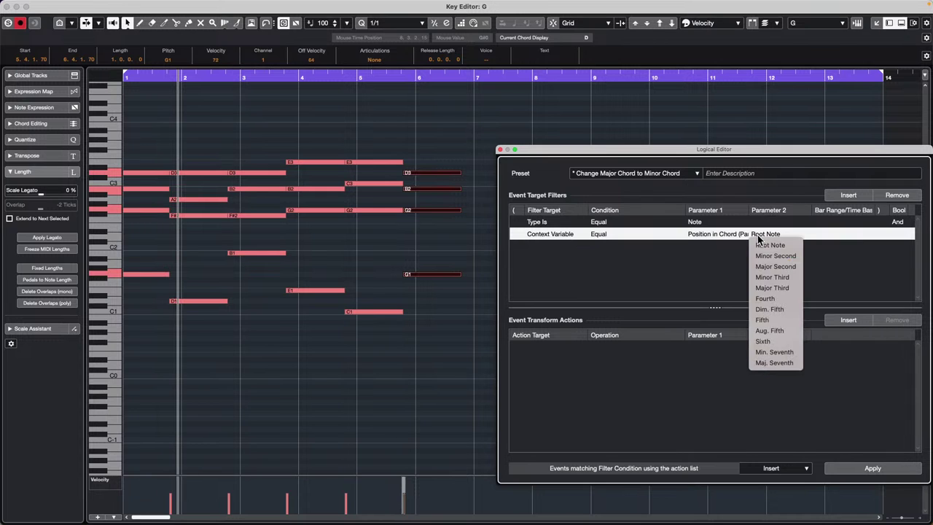
left_click(778, 354)
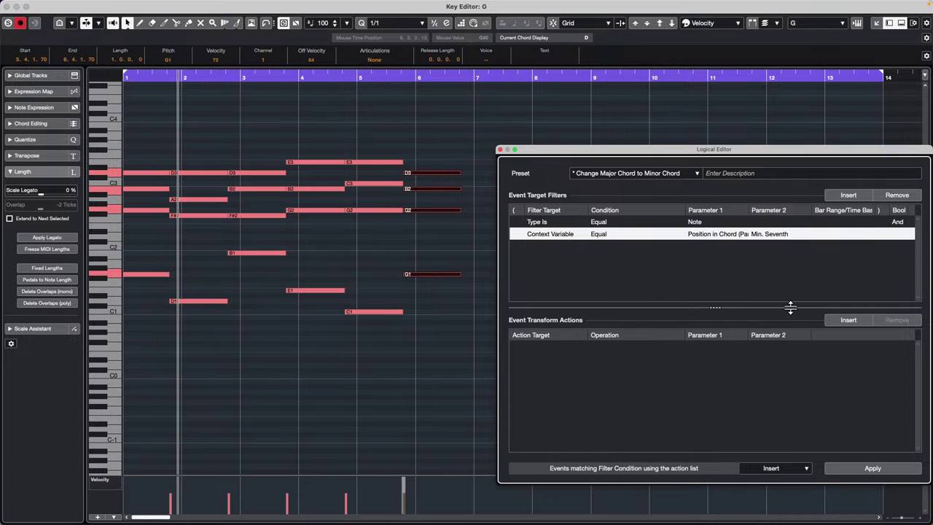
left_click(882, 472)
Show the Chord Track above the notes in the Key Editor, and close the editor window
left_click(41, 79)
left_click(14, 102)
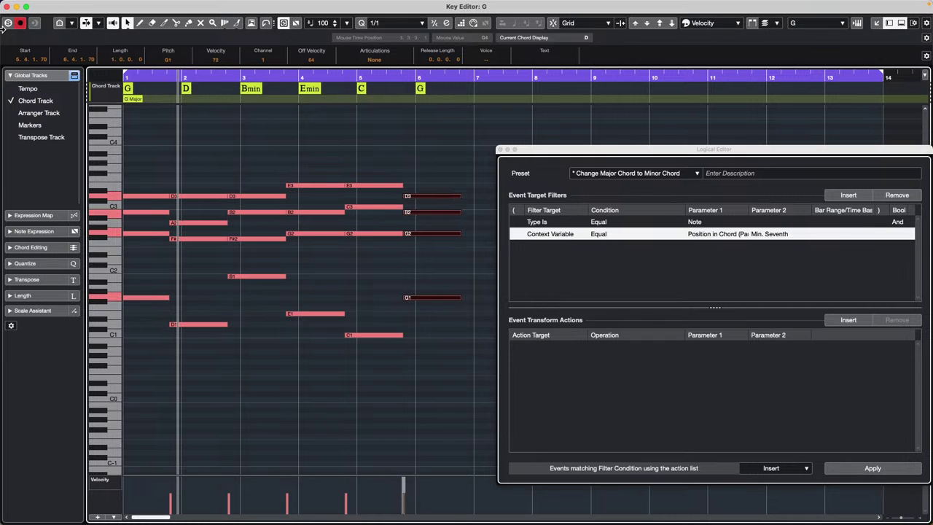
left_click(8, 6)
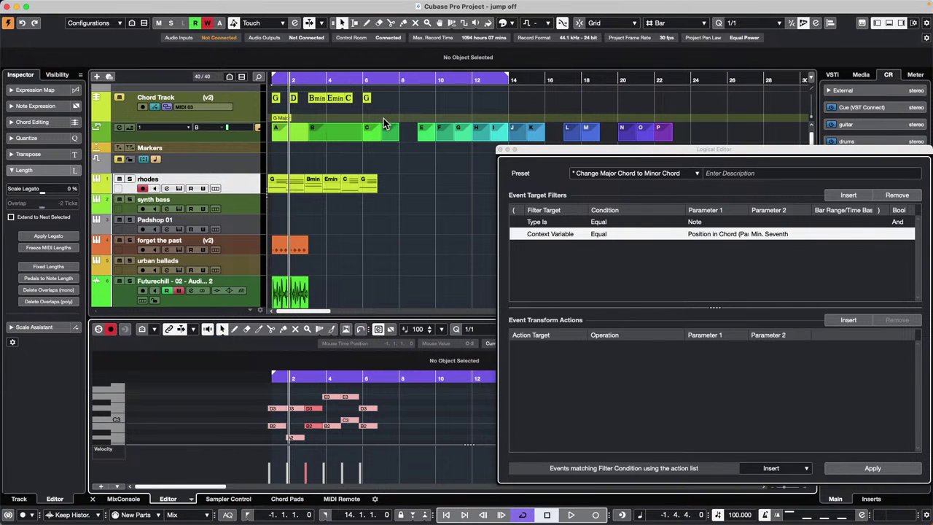
Delete the chord parts on the rhodes track and place the Chord Track's first G chord there instead
key("Delete")
left_click_drag(275, 97, 271, 183)
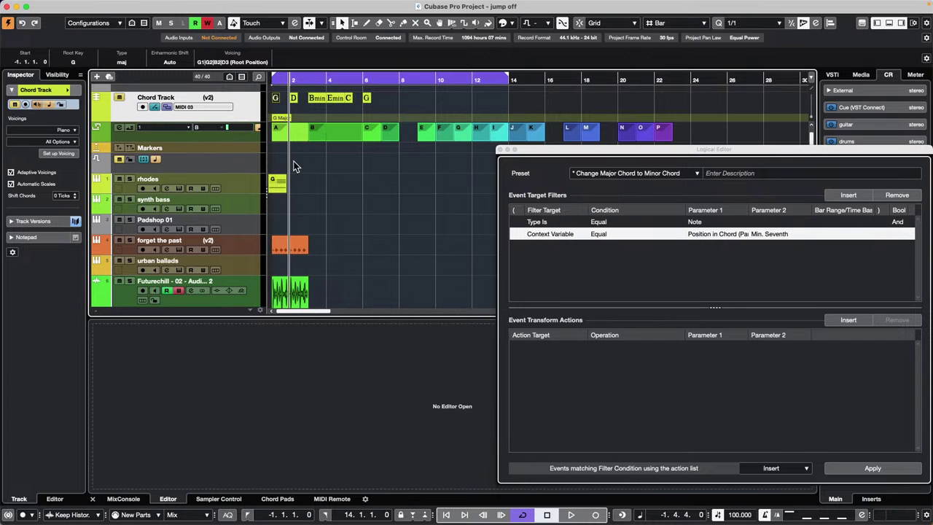
right_click(249, 181)
mouse_move(394, 187)
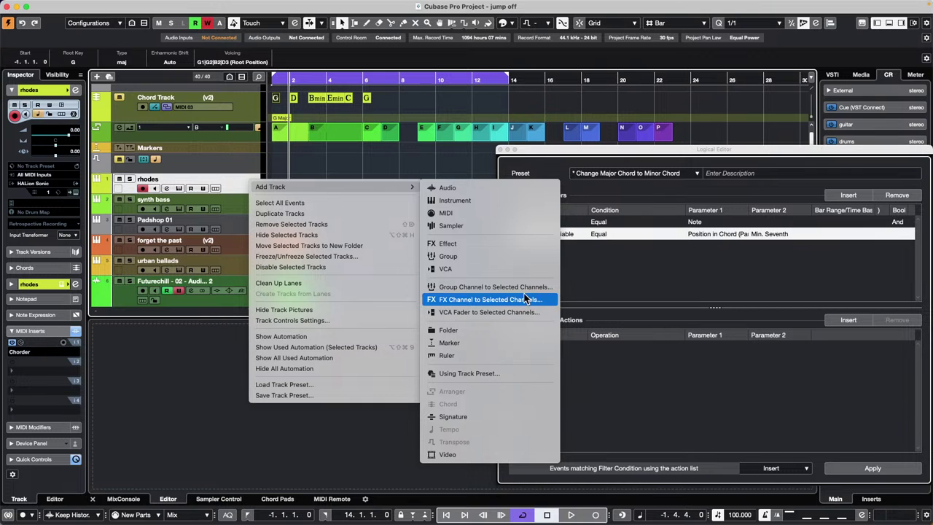
right_click(242, 177)
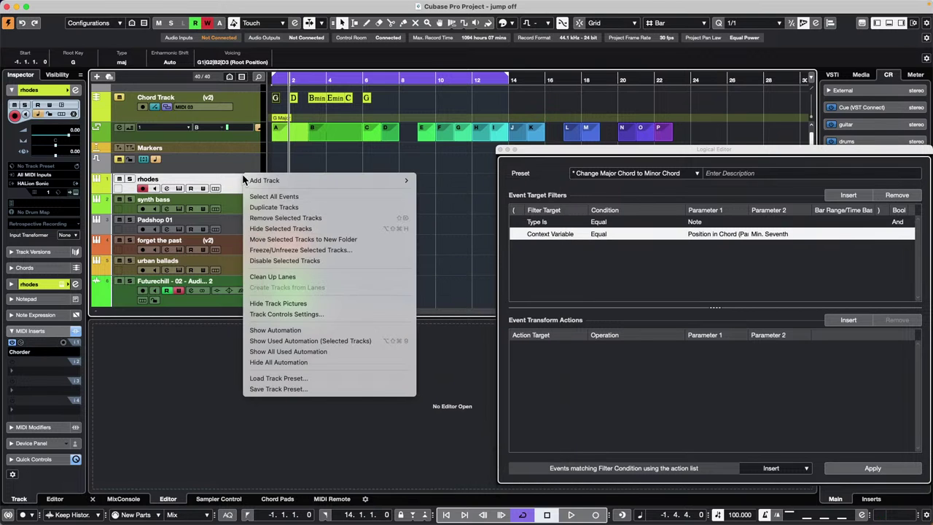
Convert the Chord Track's events with Chords to MIDI into one part on the rhodes track and open that part's notes
left_click(123, 5)
left_click(110, 6)
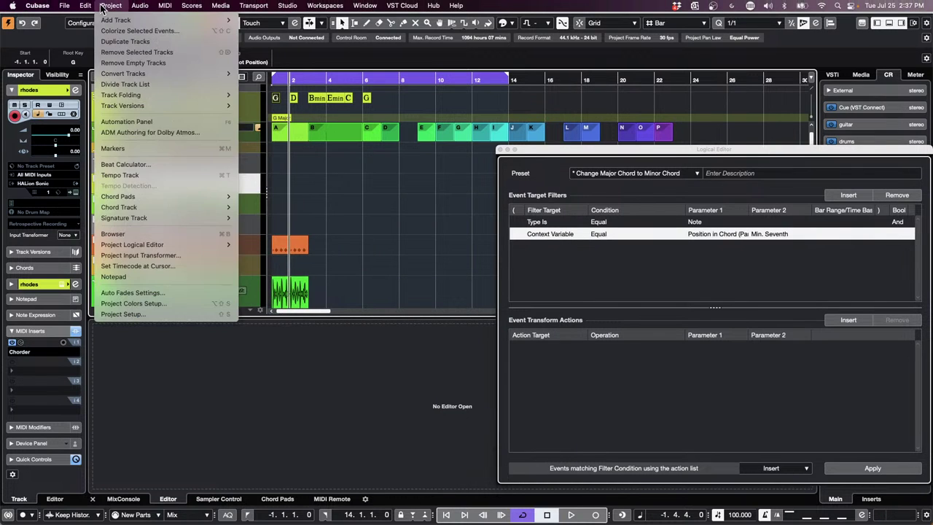
mouse_move(197, 207)
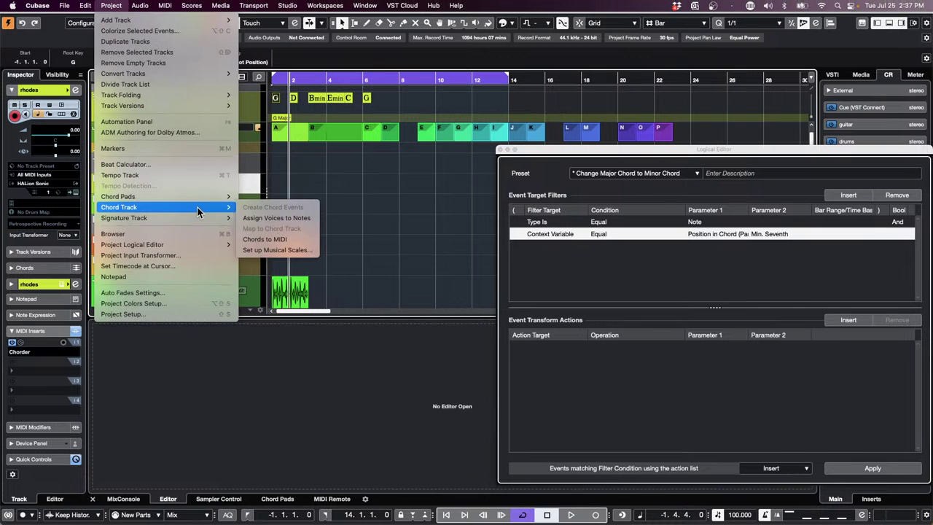
left_click(281, 239)
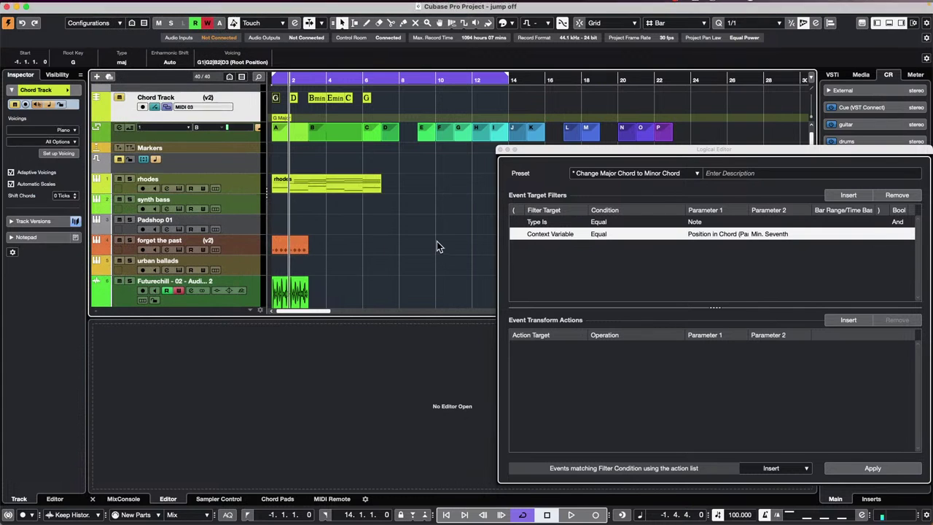
double_click(293, 185)
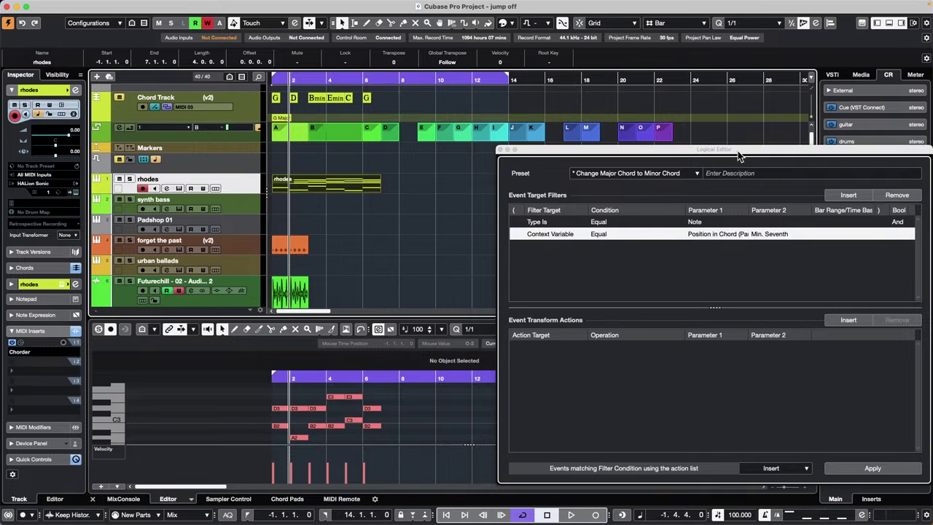
Load the Delete Minor Sevenths of Chords preset in the Logical Editor and change its function to Insert
left_click_drag(740, 156, 700, 11)
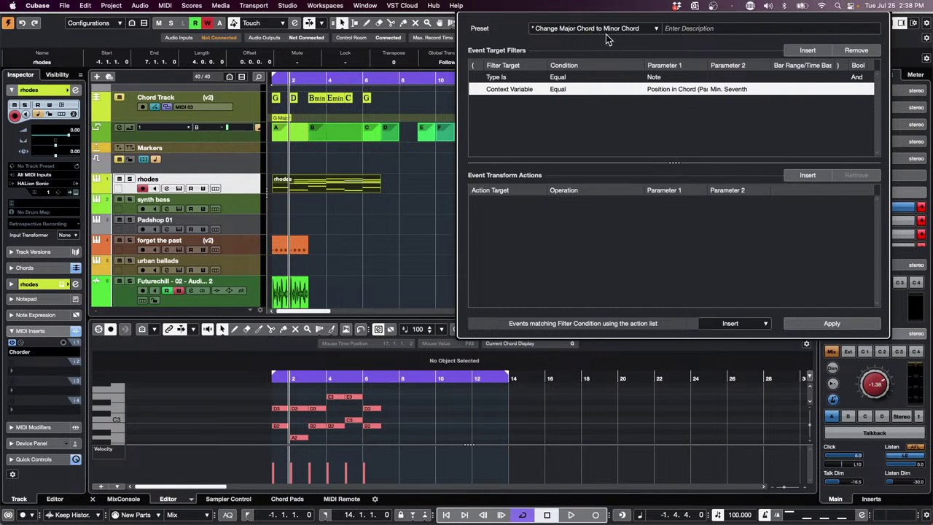
left_click(640, 28)
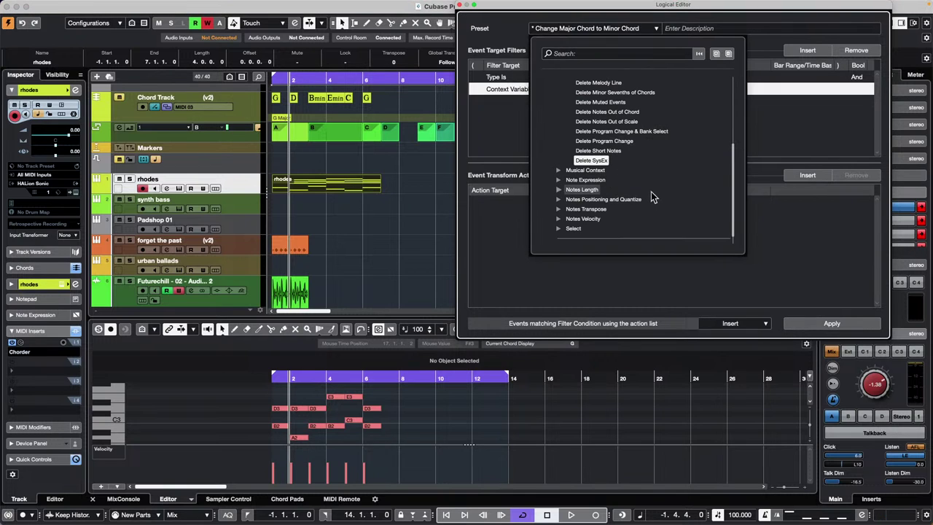
scroll(655, 185, "up", 1)
scroll(659, 184, "up", 1)
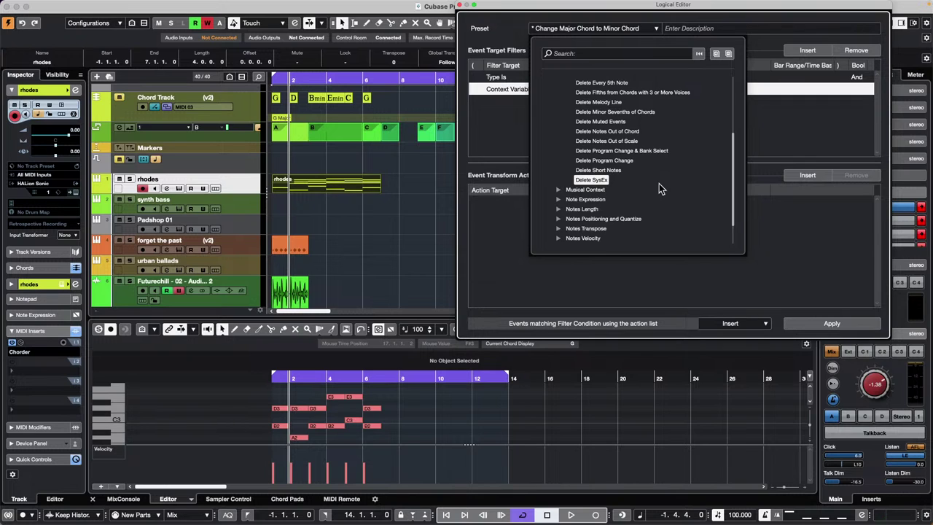
left_click(623, 112)
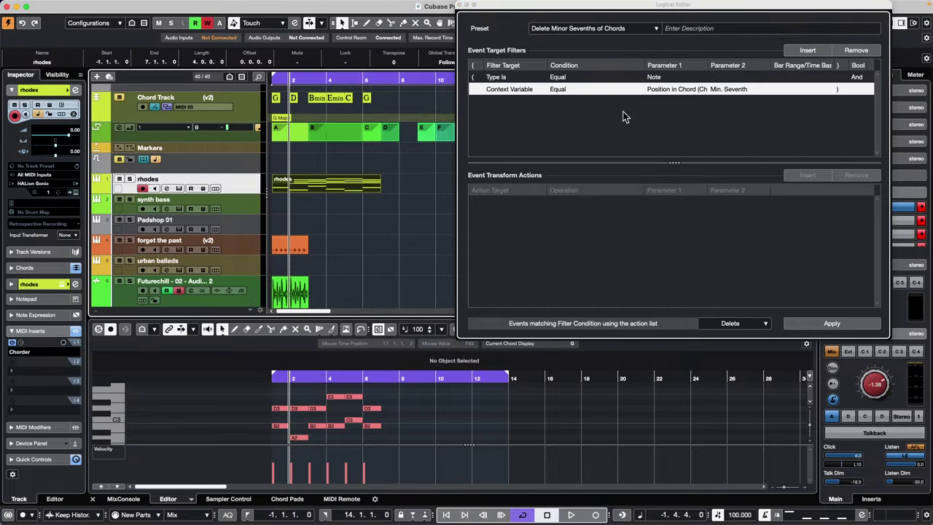
left_click(741, 324)
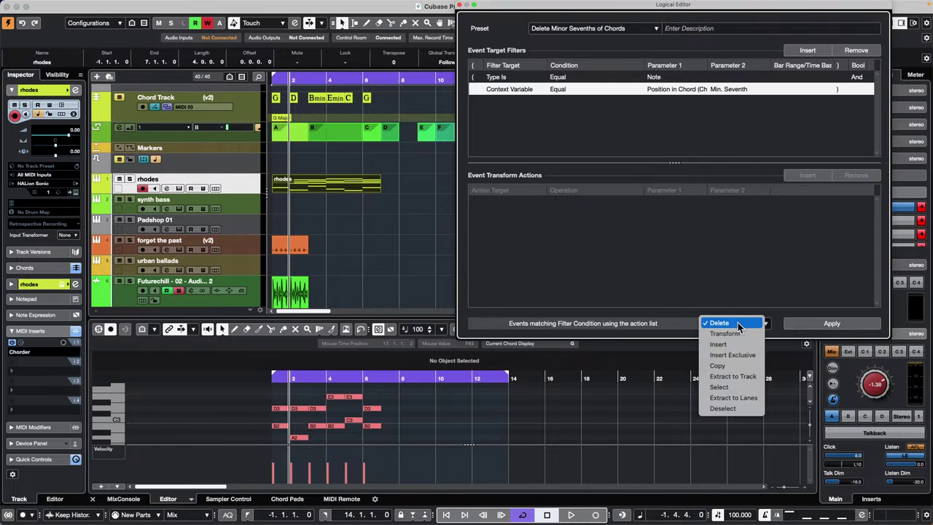
left_click(733, 345)
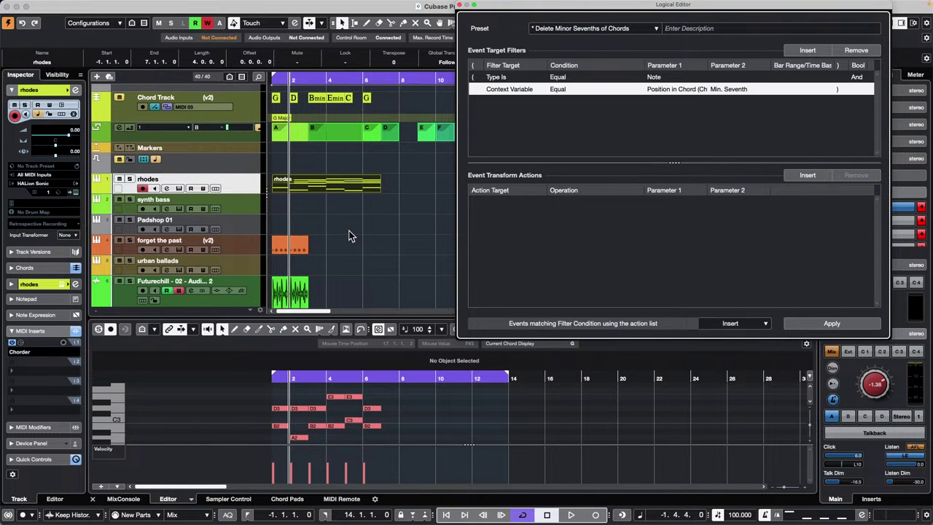
Select the upper notes of the last G chord at bar 6 in the rhodes part and apply the Insert operation
left_click(316, 188)
scroll(421, 406, "down", 1)
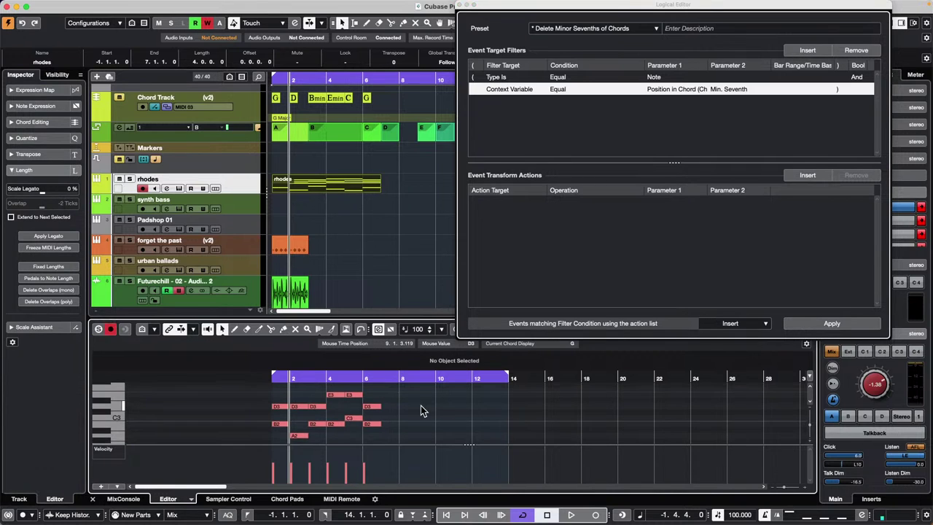
scroll(378, 388, "up", 3)
left_click(377, 388)
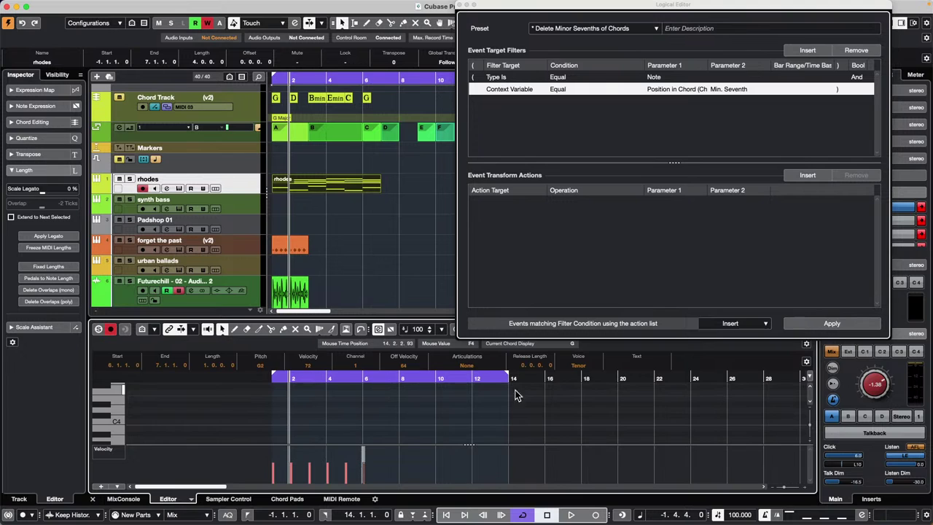
scroll(530, 410, "down", 3)
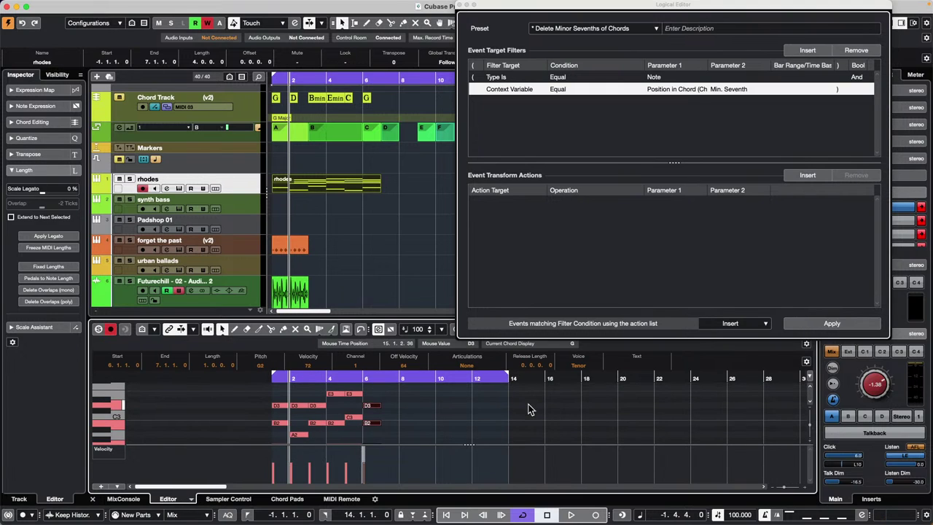
left_click(839, 324)
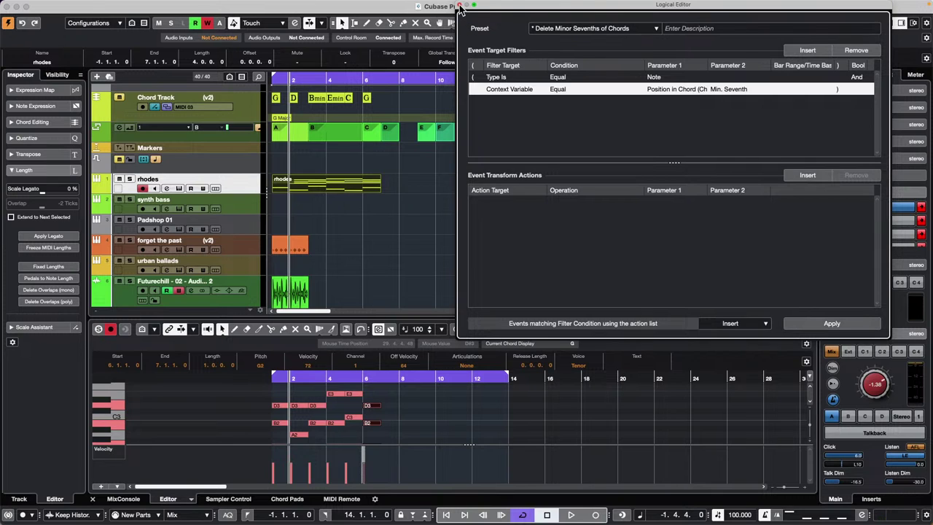
Try the Delete function with the Position in Chord filter set to Major Third, and undo the operation
left_click(761, 324)
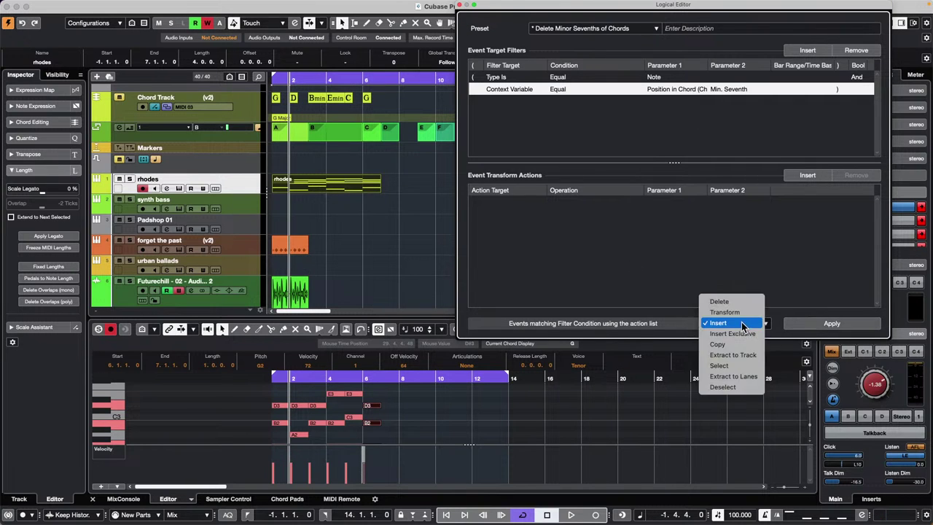
left_click(745, 302)
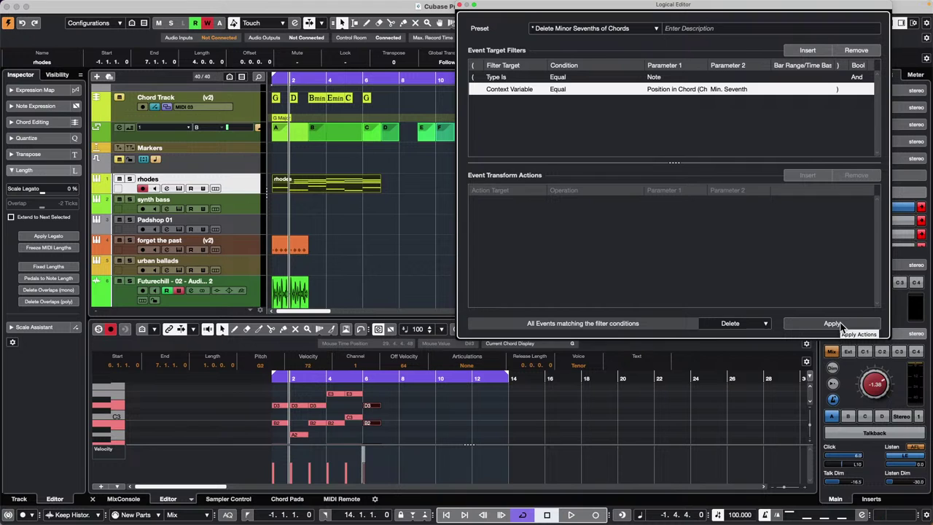
left_click(728, 89)
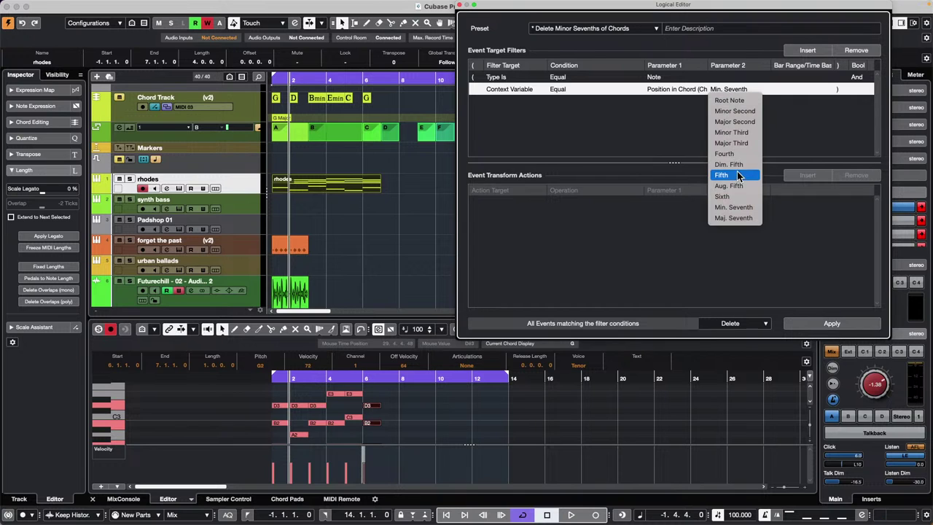
left_click(746, 122)
left_click(731, 93)
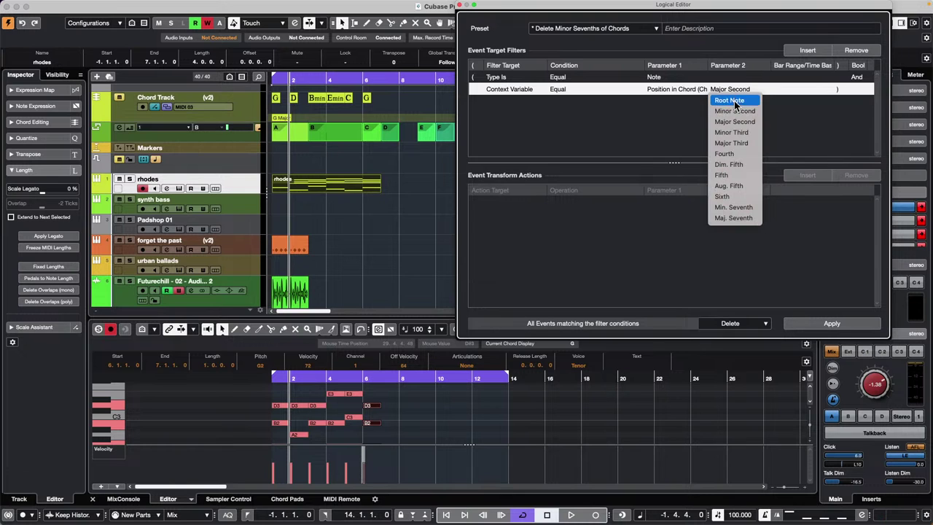
left_click(747, 145)
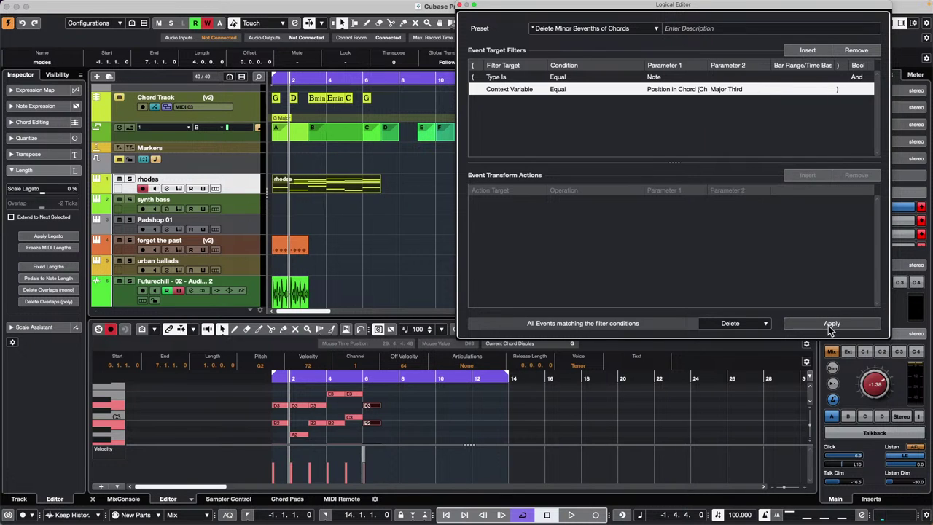
left_click(832, 325)
key("super+z")
Try Insert Exclusive with the Position in Chord filter set to Min. Seventh, check the chord notes, and undo the operation
left_click(745, 326)
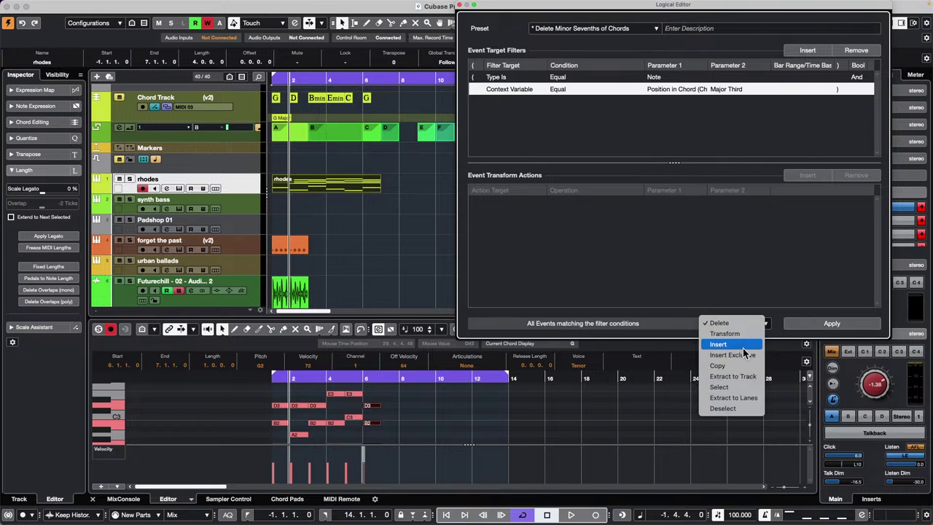
left_click(744, 354)
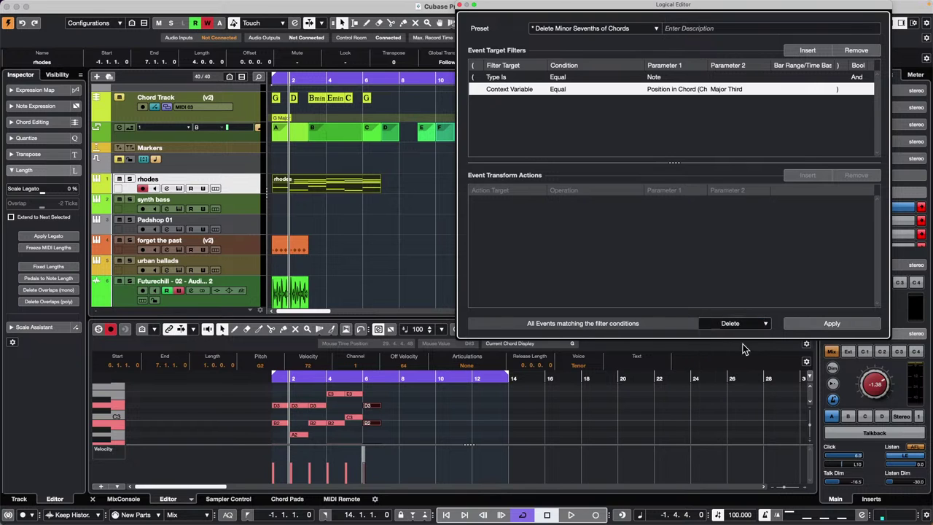
left_click(713, 90)
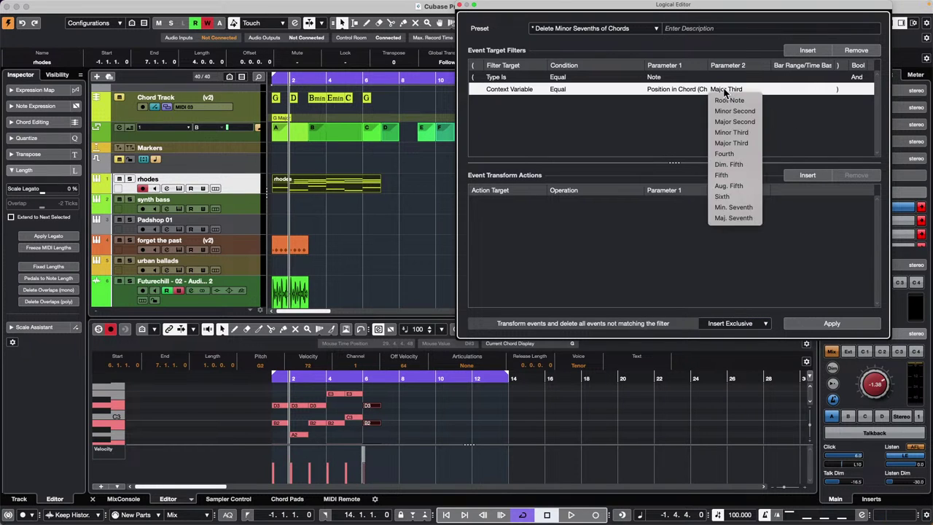
left_click(728, 208)
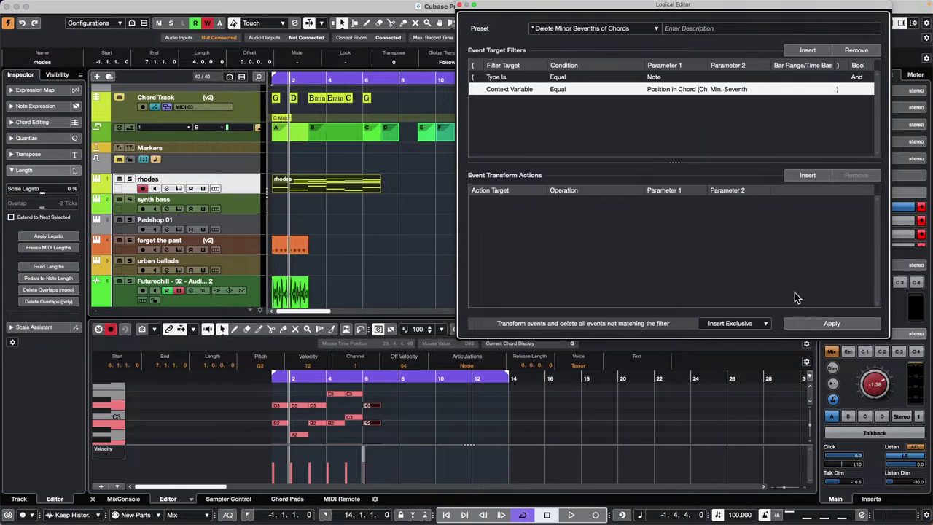
left_click(822, 323)
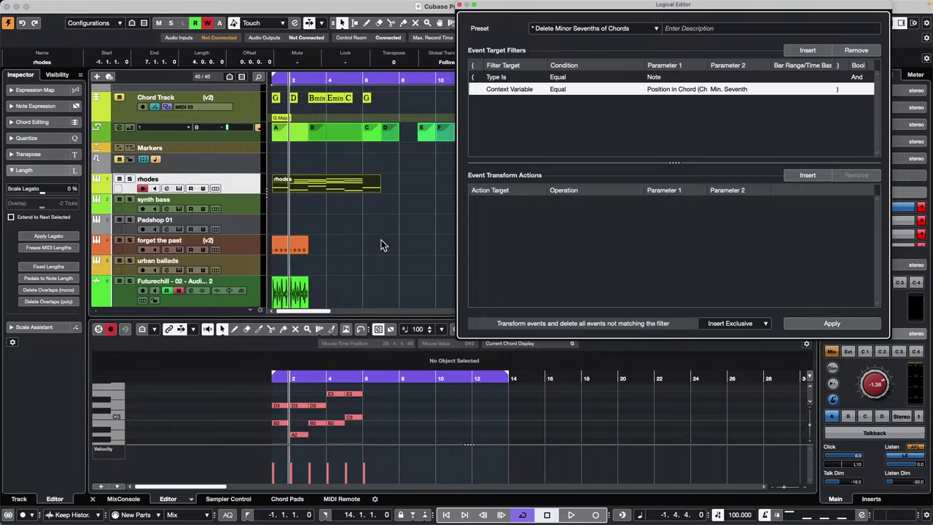
scroll(404, 403, "down", 5)
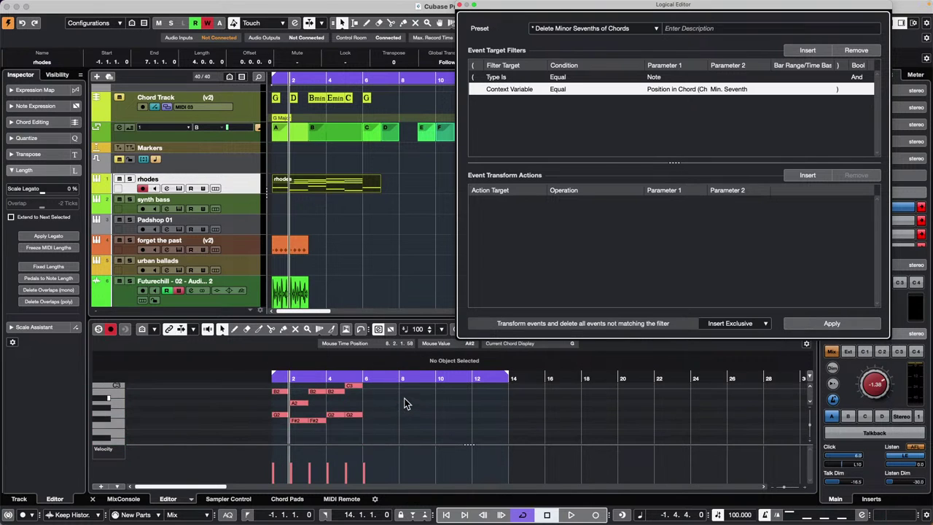
scroll(405, 403, "up", 2)
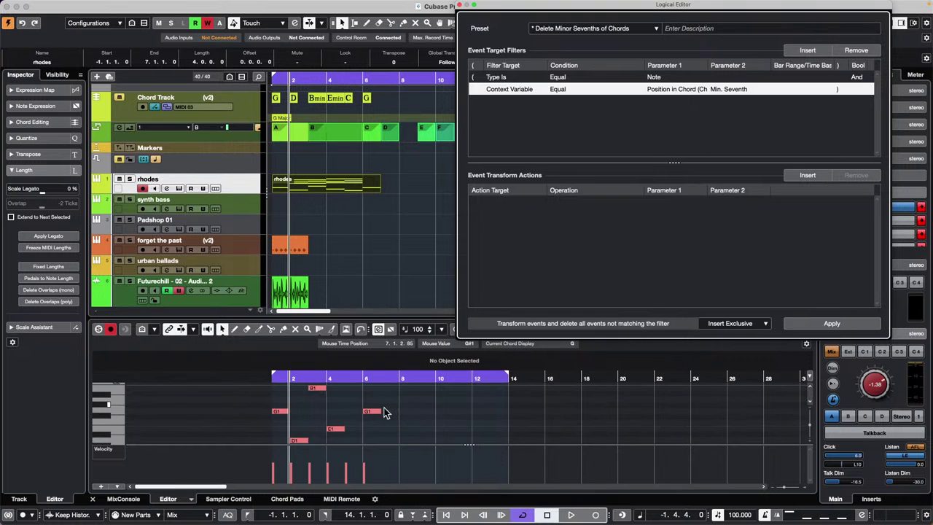
scroll(390, 406, "down", 1)
scroll(389, 403, "up", 5)
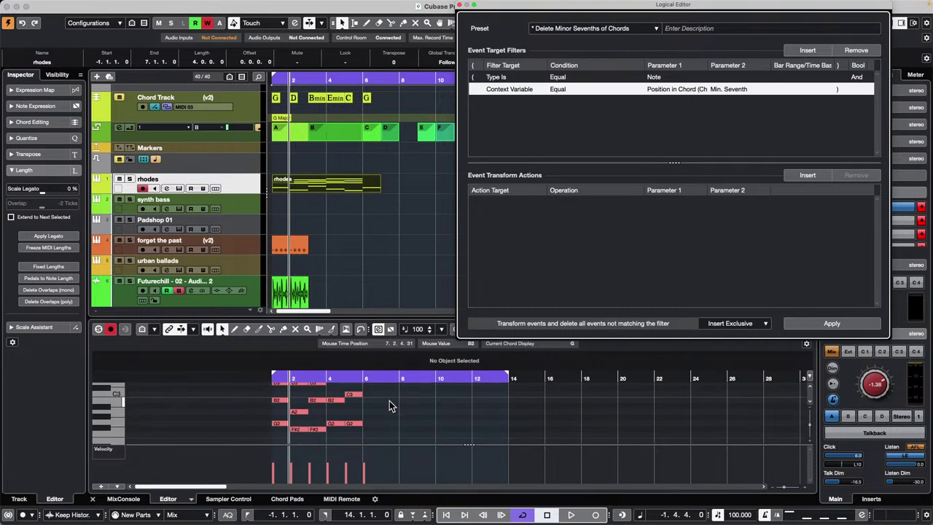
key("super+z")
Select all notes of the last G chord at bar 6, including its low G1 bass note
scroll(389, 406, "down", 5)
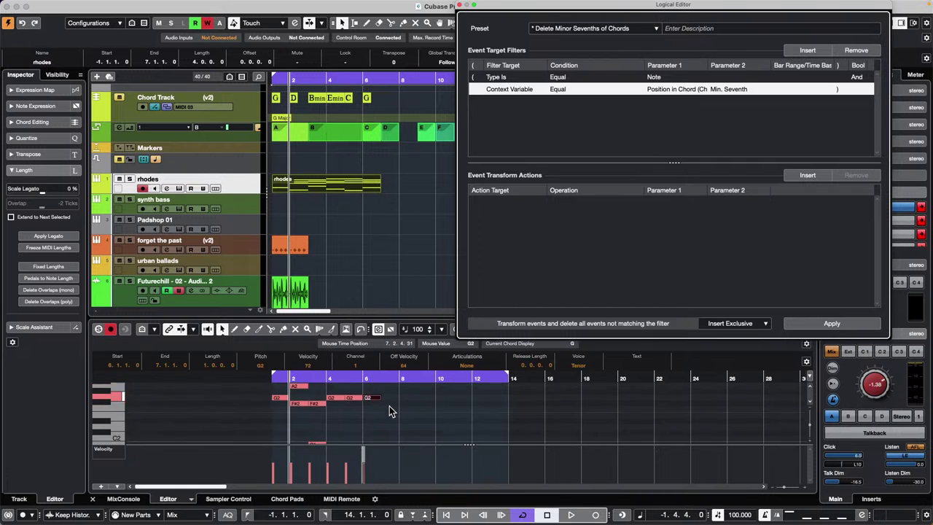
left_click_drag(377, 411, 382, 332)
scroll(427, 399, "down", 1)
scroll(428, 400, "down", 20)
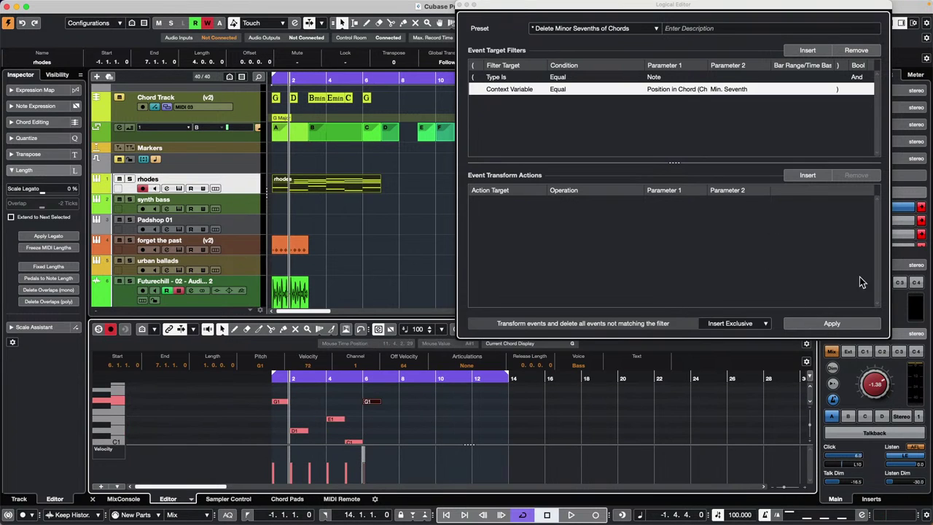
Set the function to Insert, apply it to the selected chord, and check the chord's notes in the editor
left_click(763, 323)
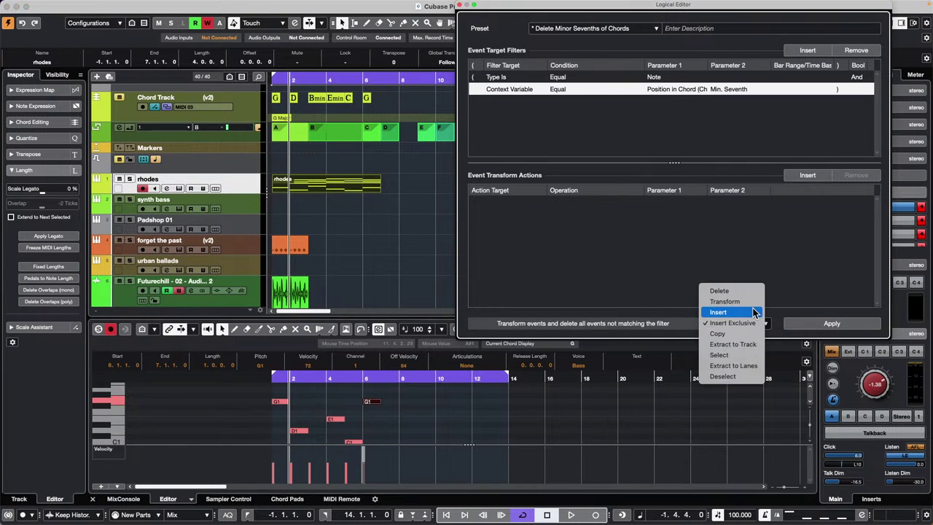
left_click(754, 312)
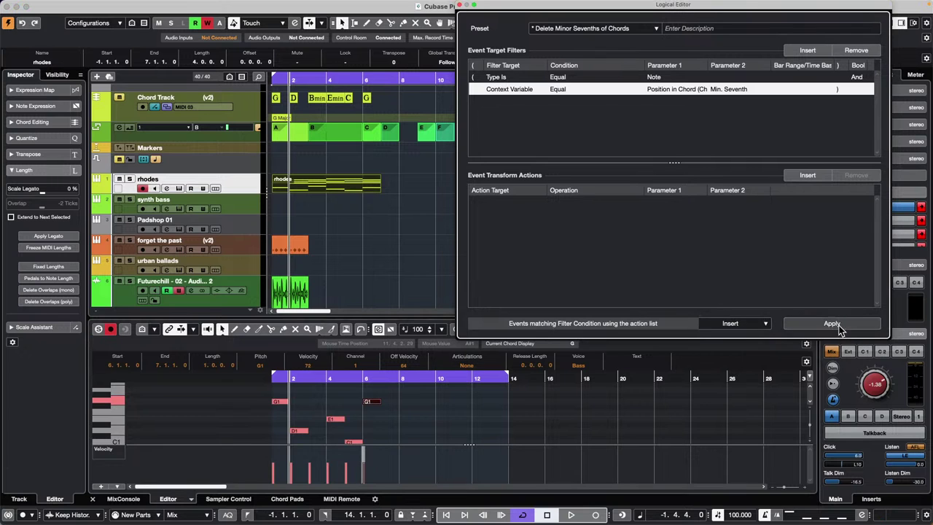
left_click(832, 323)
scroll(451, 403, "up", 3)
scroll(457, 406, "up", 5)
scroll(458, 399, "down", 3)
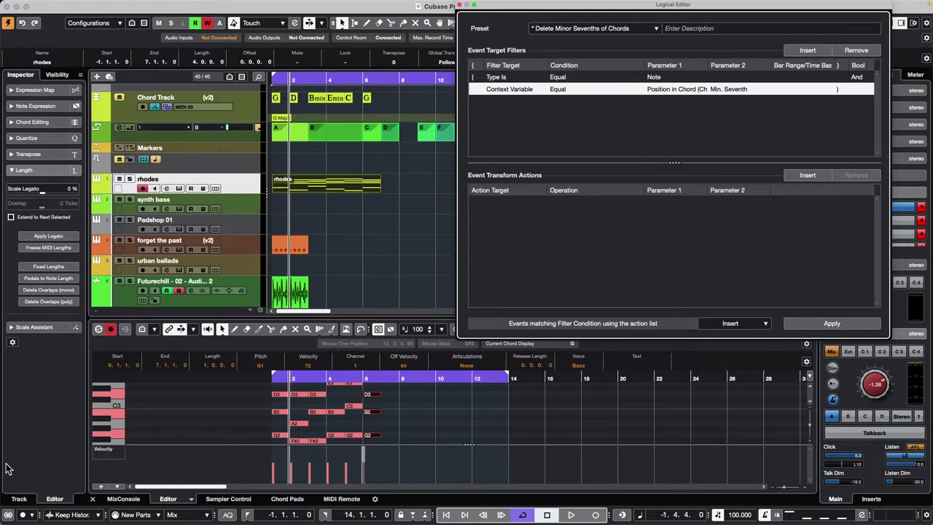
Open the settings of the Chorder MIDI insert on the rhodes track
left_click(234, 183)
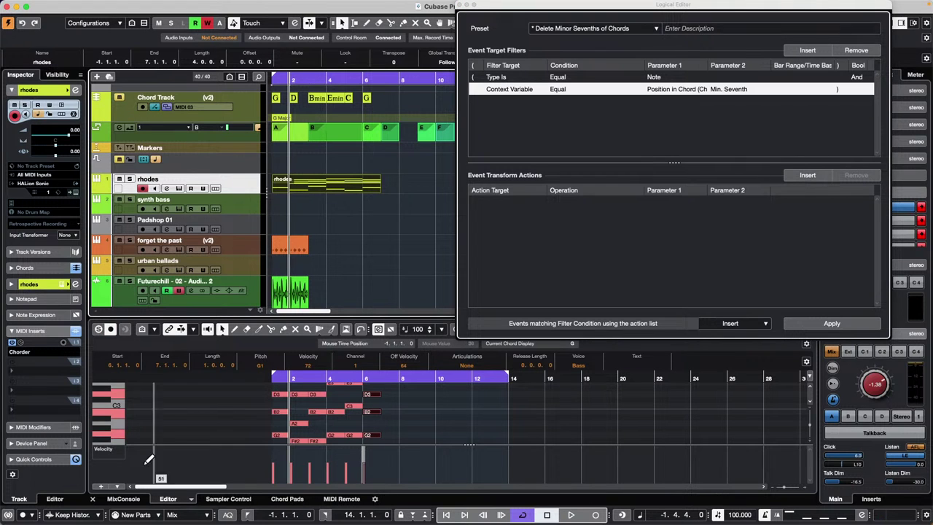
left_click(37, 353)
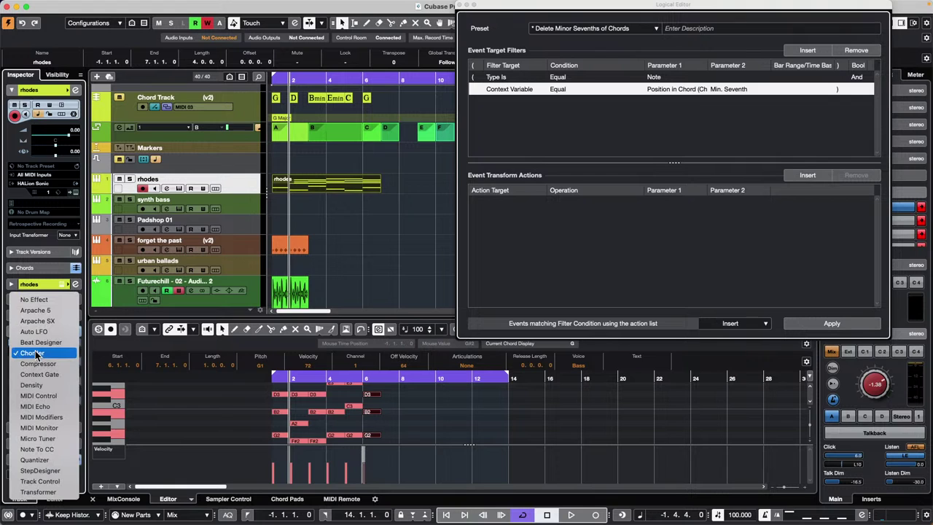
left_click(35, 353)
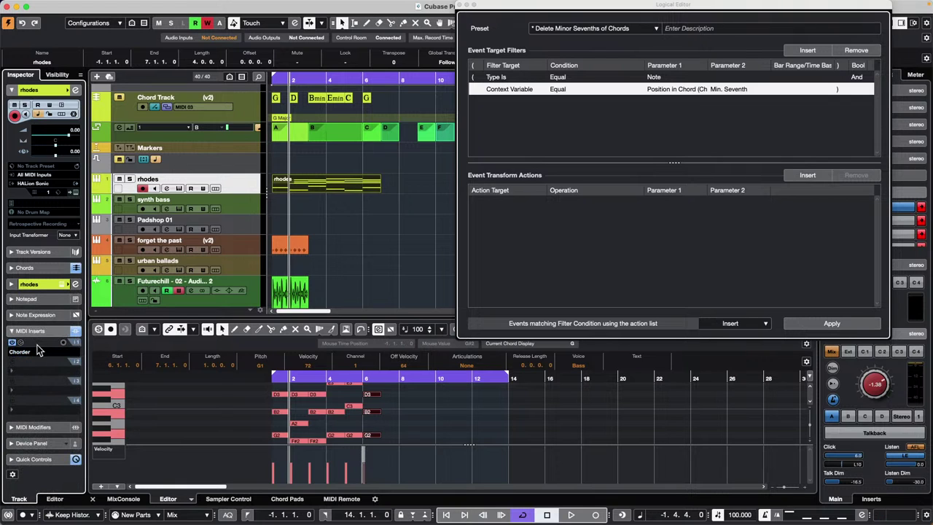
left_click(20, 344)
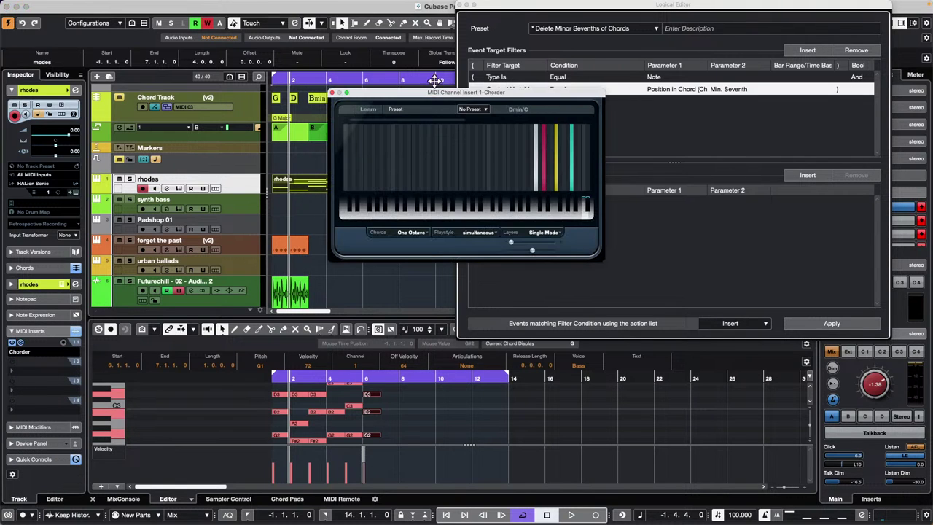
Load the Major 7 preset from the Single Chords factory presets into the Chorder
left_click(467, 110)
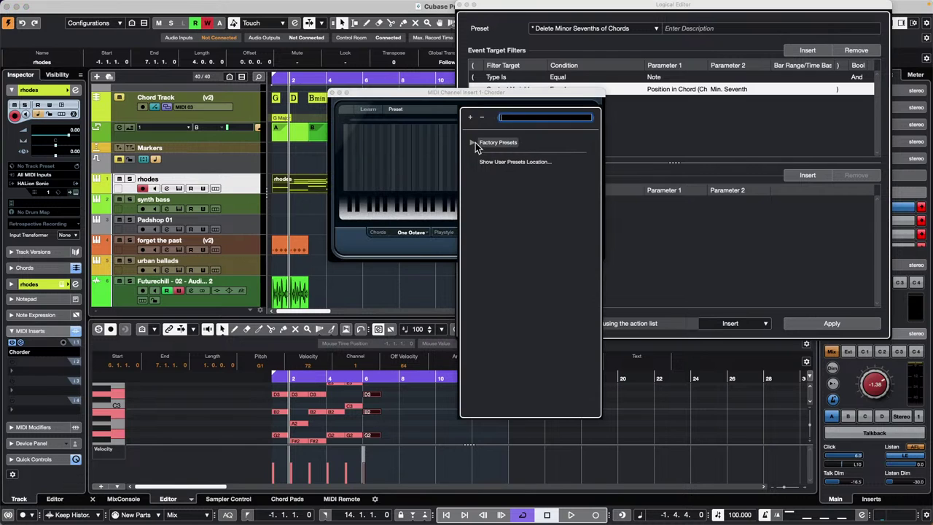
left_click(475, 142)
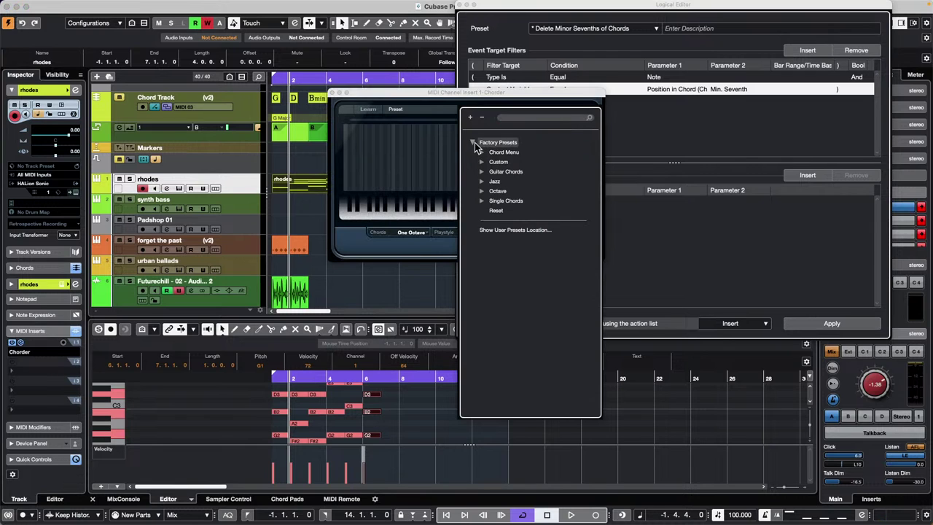
left_click(482, 201)
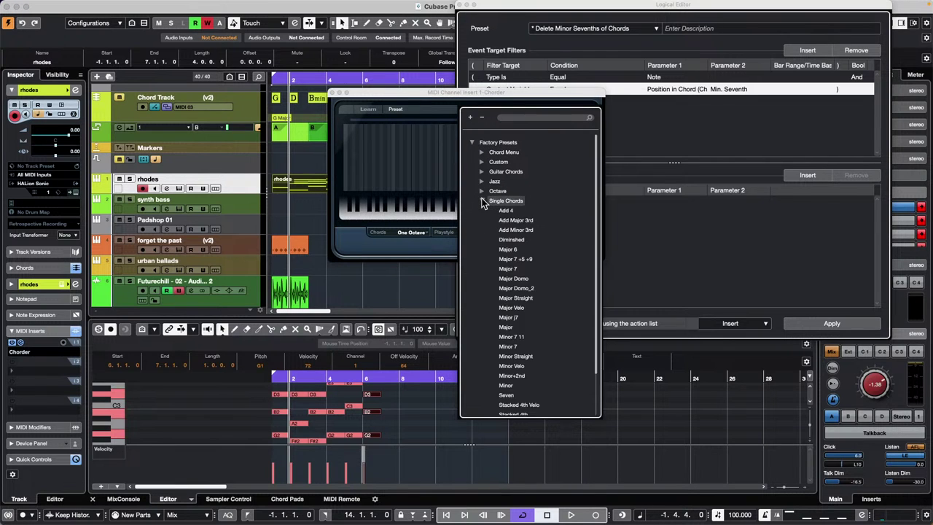
double_click(497, 268)
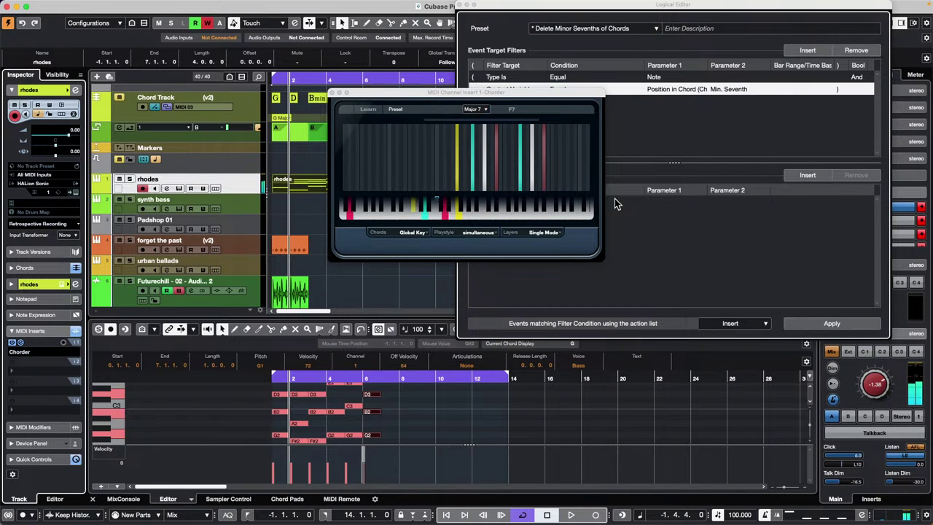
Load the Minor 7 preset from the Single Chords factory presets into the Chorder, and close the Chorder and Logical Editor windows
left_click(485, 108)
left_click(478, 143)
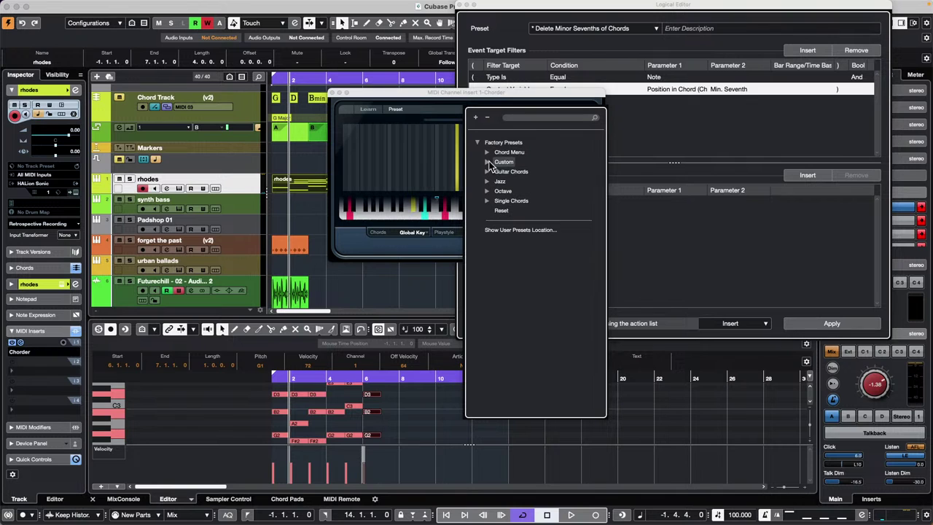
left_click(488, 201)
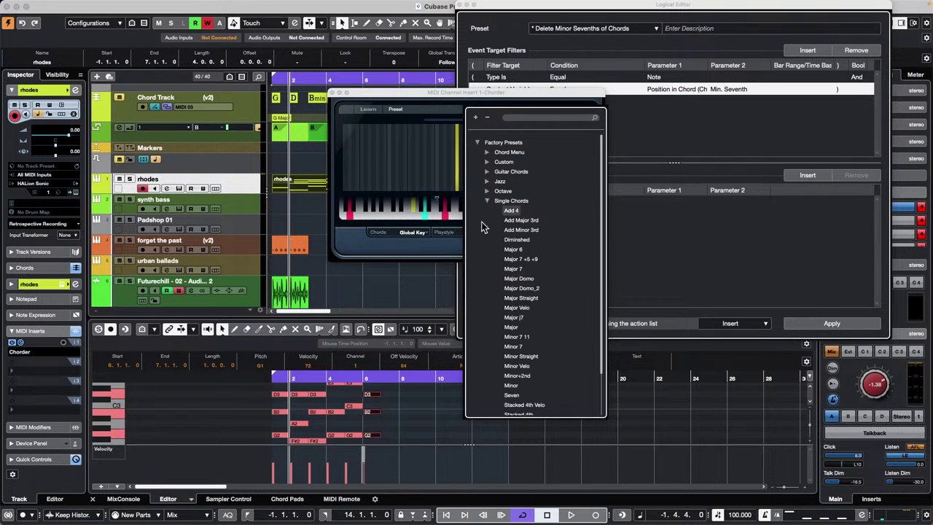
double_click(514, 347)
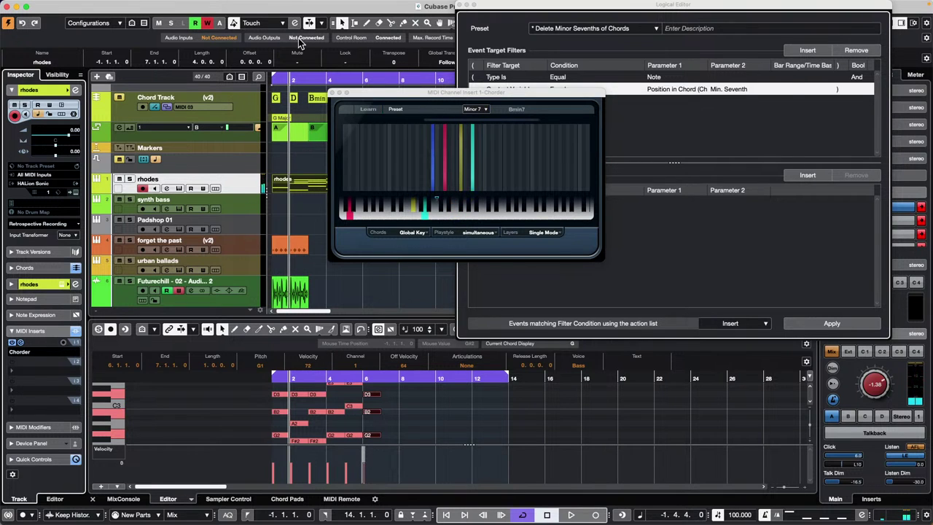
left_click(334, 93)
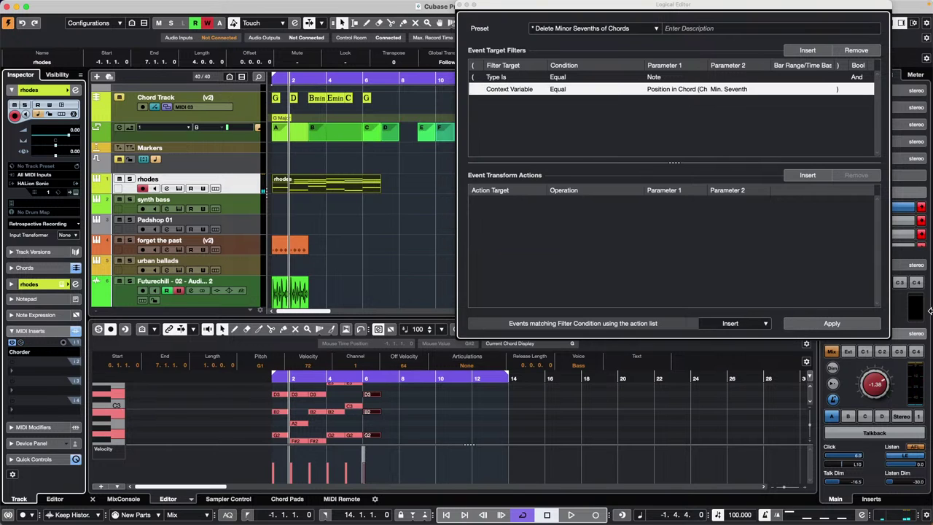
left_click(460, 5)
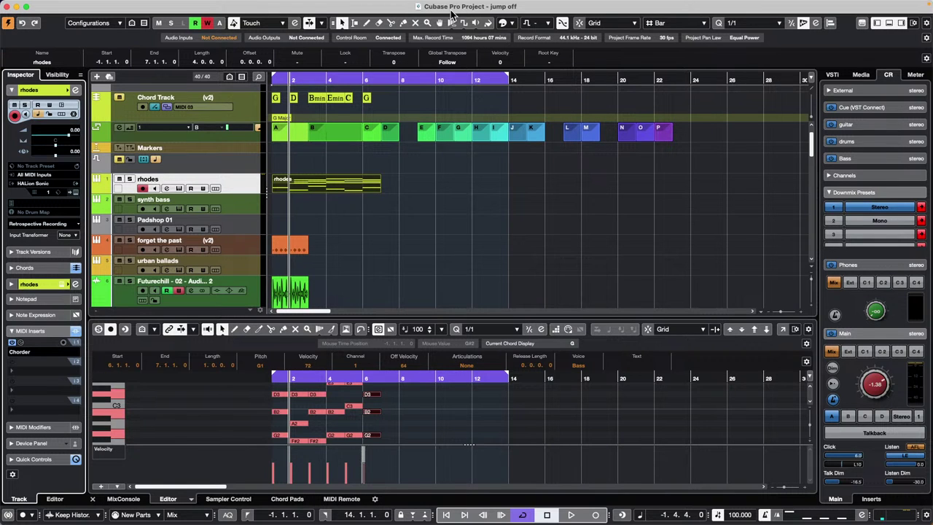
Using a separate Key Editor window for the rhodes part, change the bar 6 chord event to G7
left_click(328, 185)
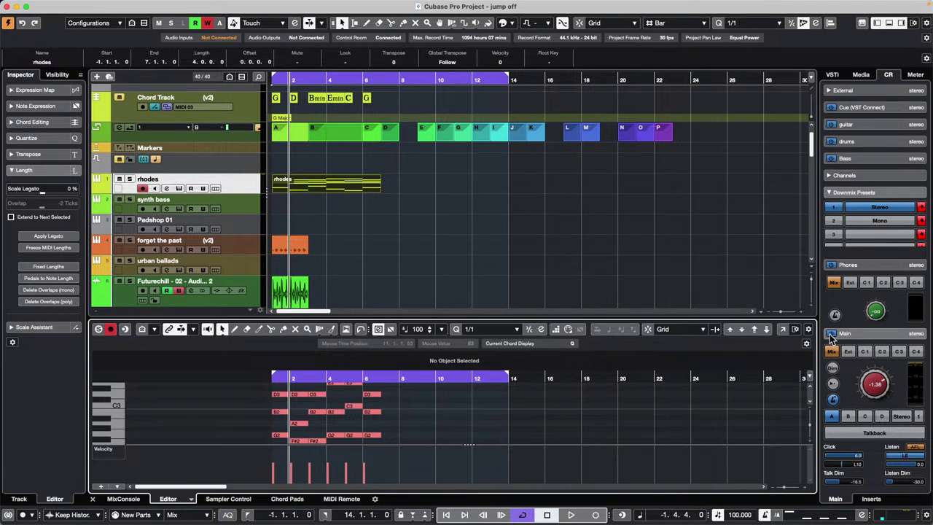
left_click(783, 329)
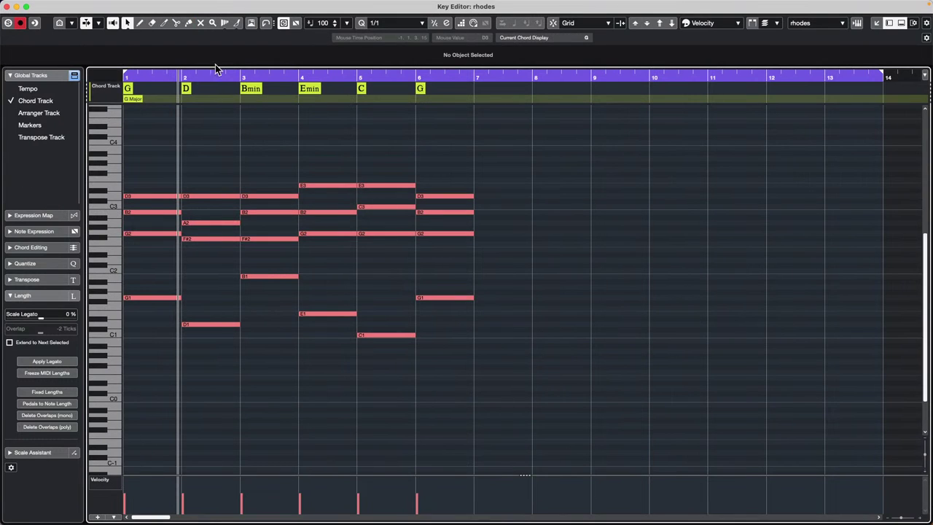
left_click(420, 89)
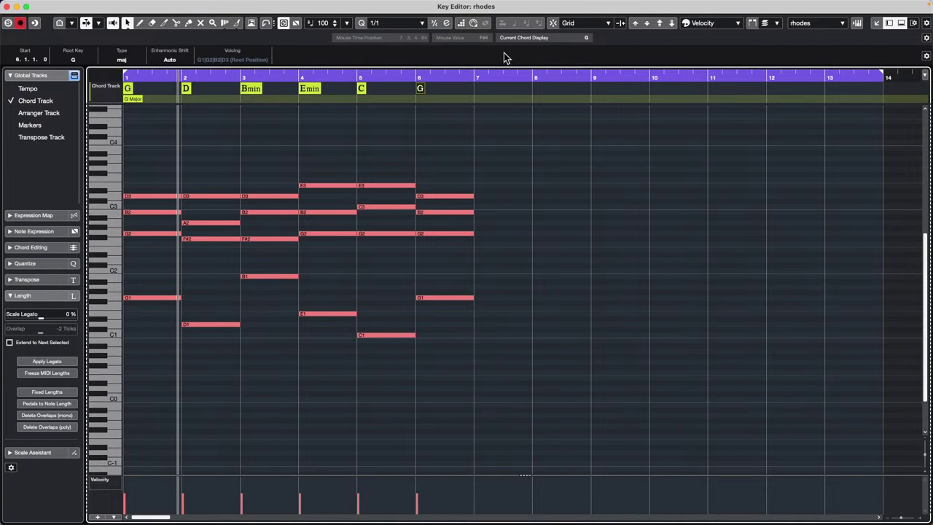
double_click(422, 89)
left_click(448, 121)
left_click(584, 152)
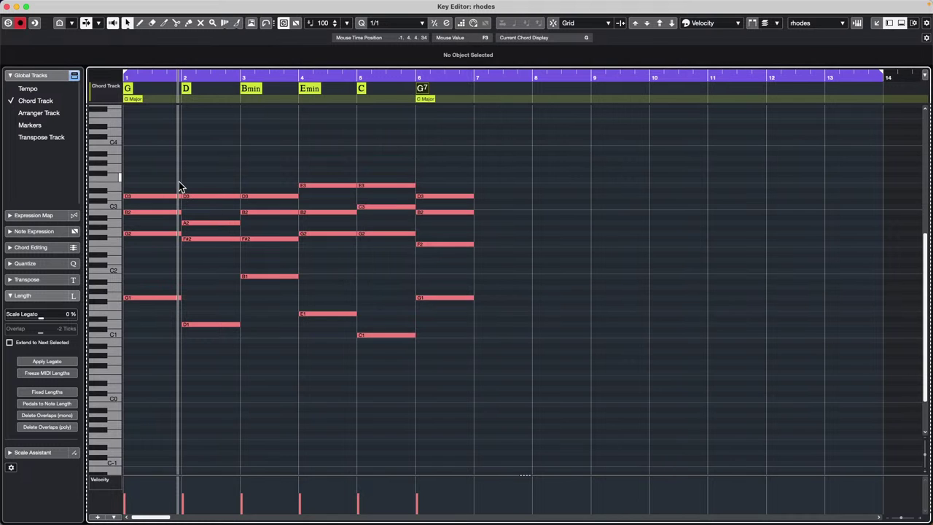
left_click(31, 247)
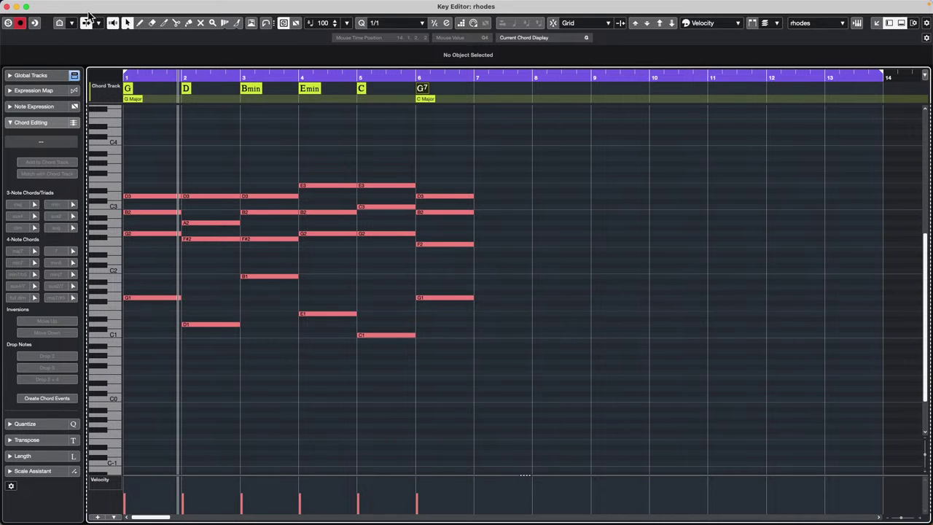
left_click(8, 7)
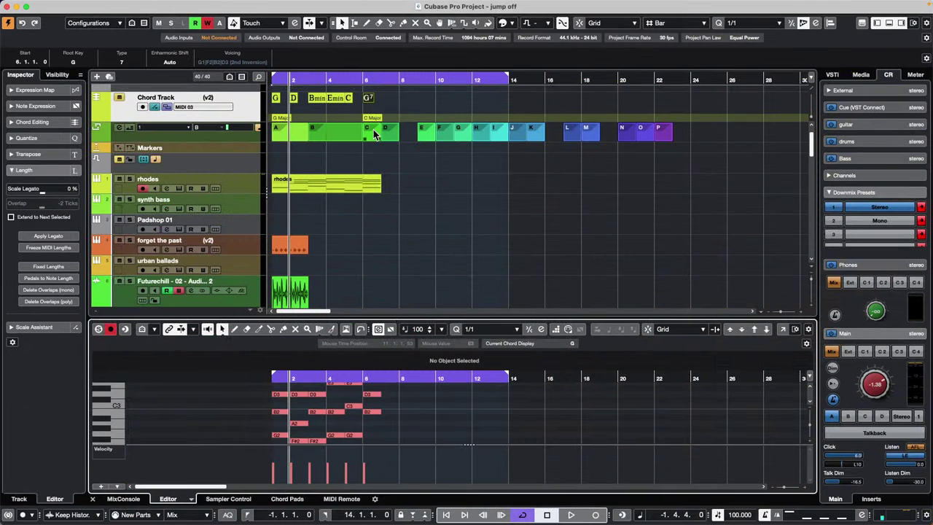
Set the rhodes track to follow the chord track by Chords
left_click(370, 190)
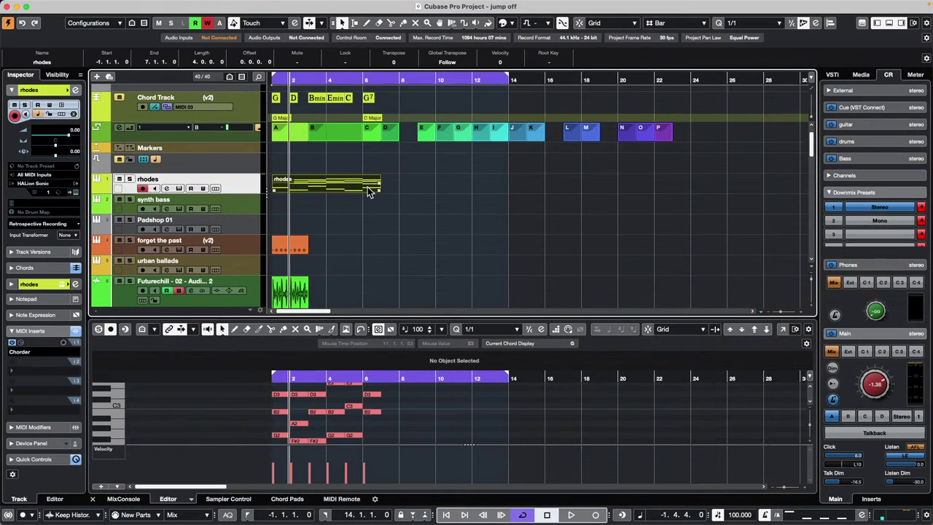
left_click(22, 268)
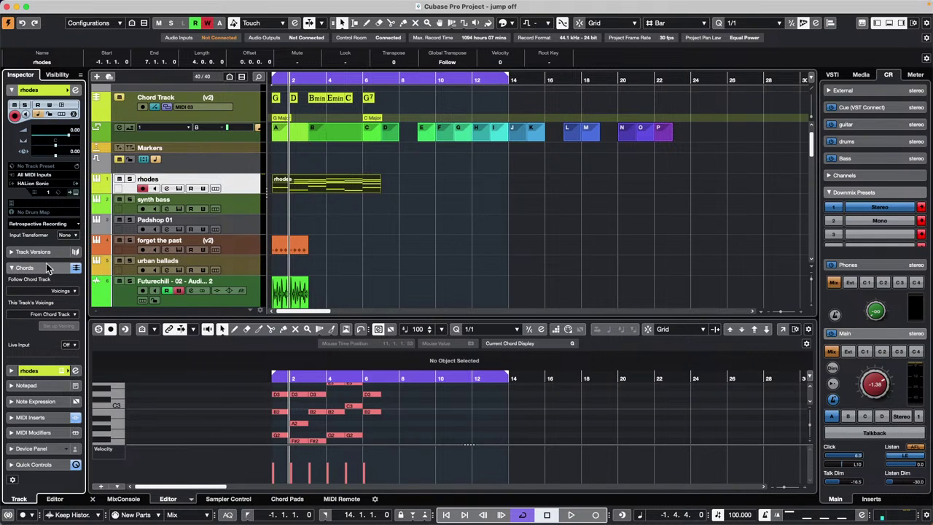
left_click(73, 292)
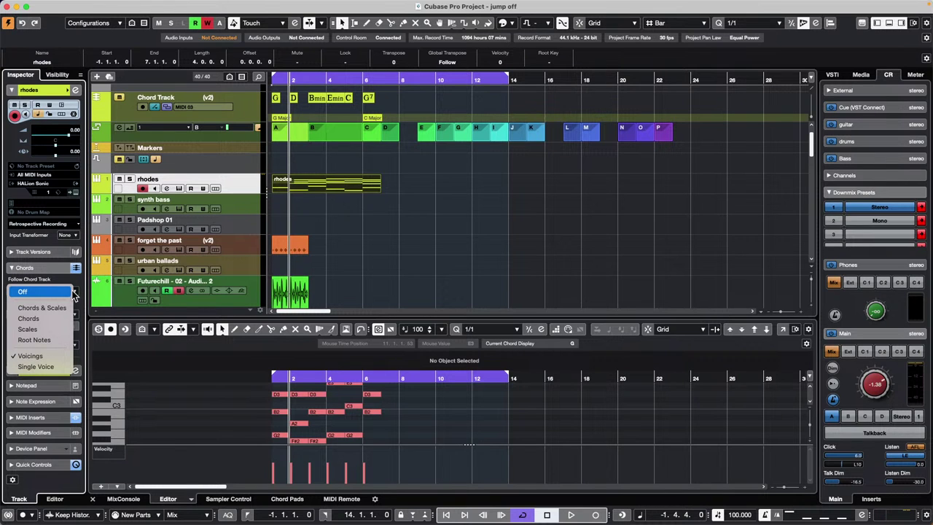
left_click(53, 323)
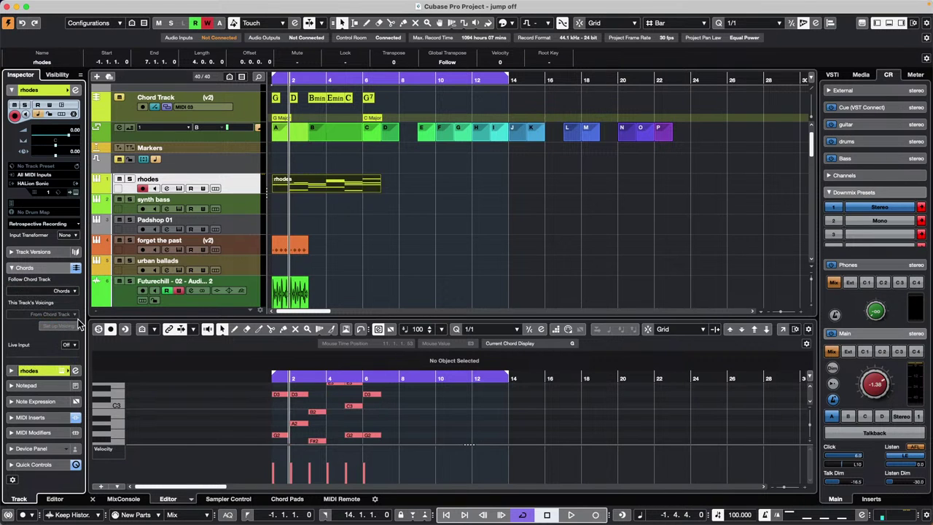
Examine the high and low notes of the rhodes part in the lower-zone editor against the chord track
double_click(367, 183)
scroll(417, 406, "up", 4)
scroll(418, 414, "down", 1)
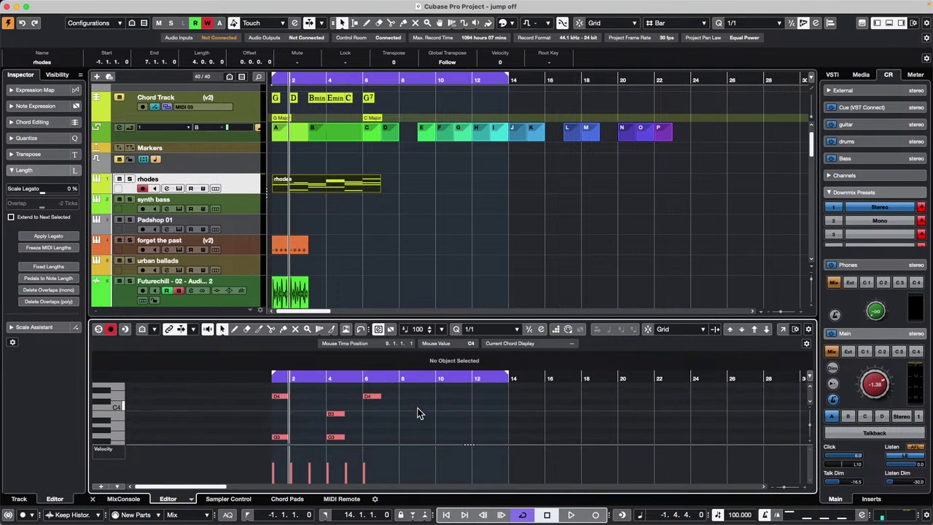
scroll(417, 414, "down", 4)
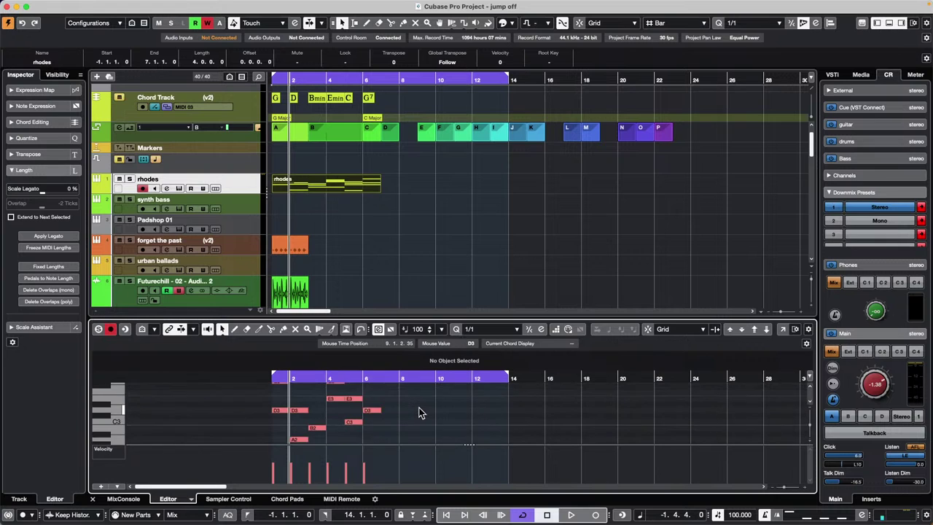
scroll(419, 414, "up", 12)
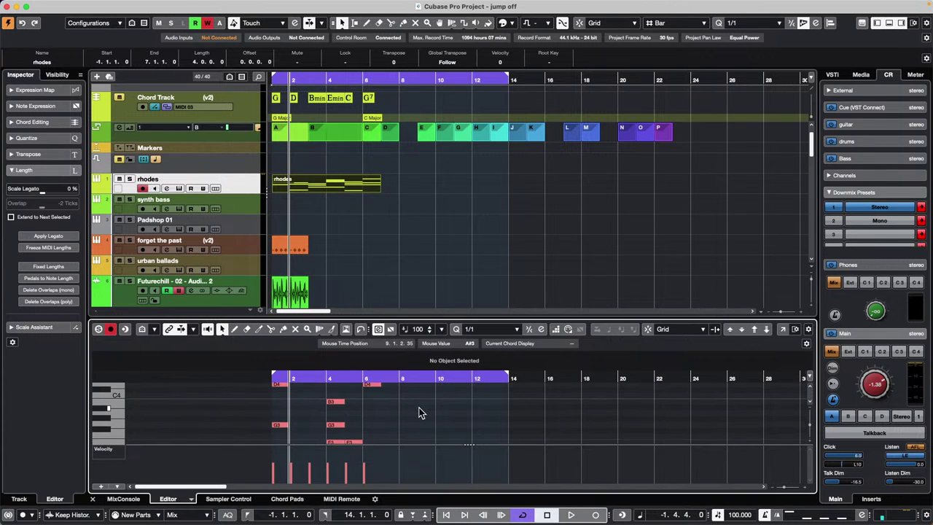
scroll(418, 413, "down", 20)
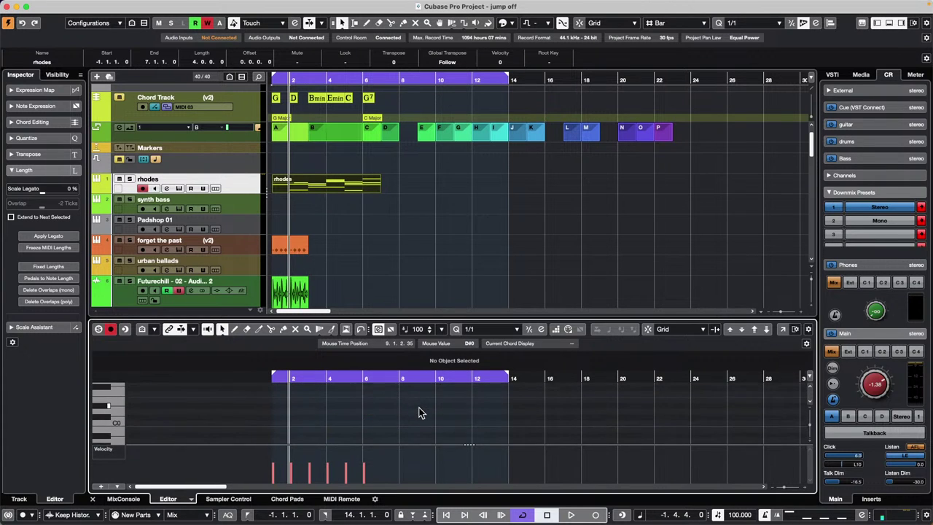
left_click(371, 100)
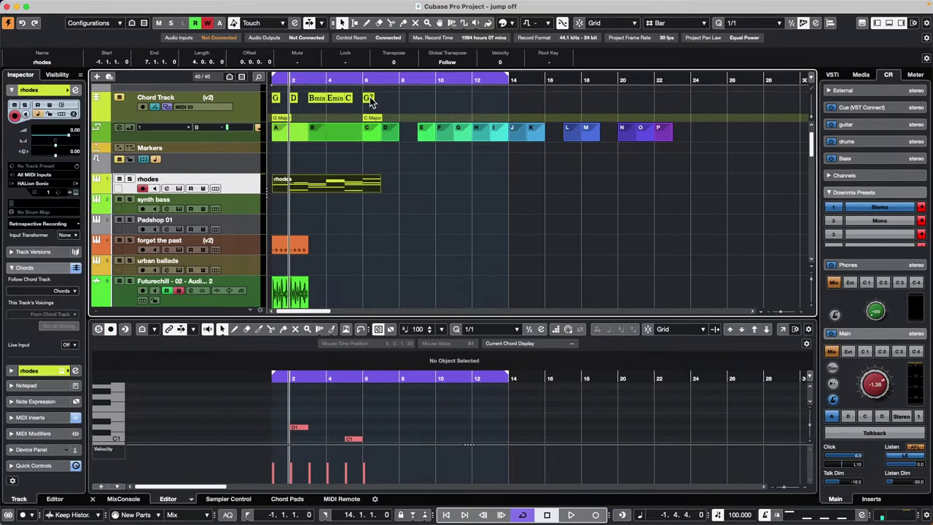
Shift the rhodes part about half a bar later on its track, so that it ends at 7.3.2.46
left_click_drag(336, 187, 347, 190)
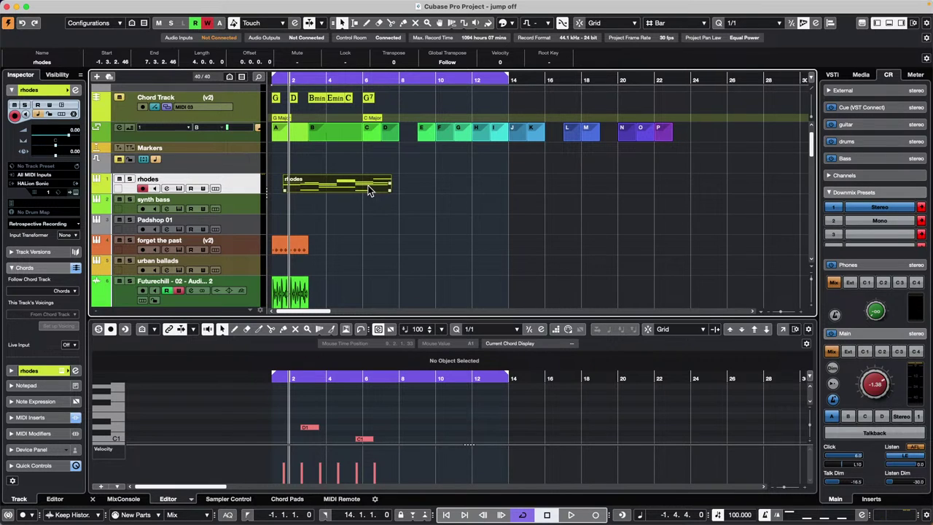
scroll(364, 234, "down", 8)
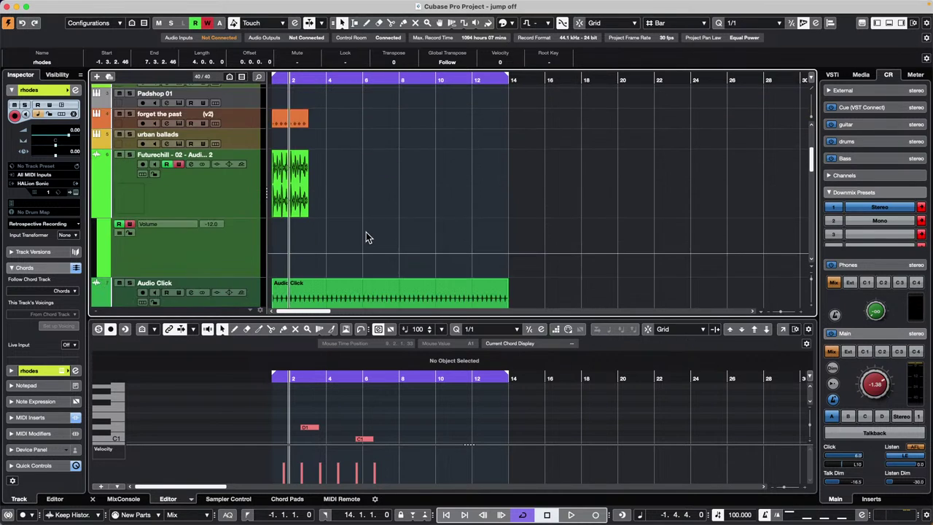
scroll(367, 235, "up", 8)
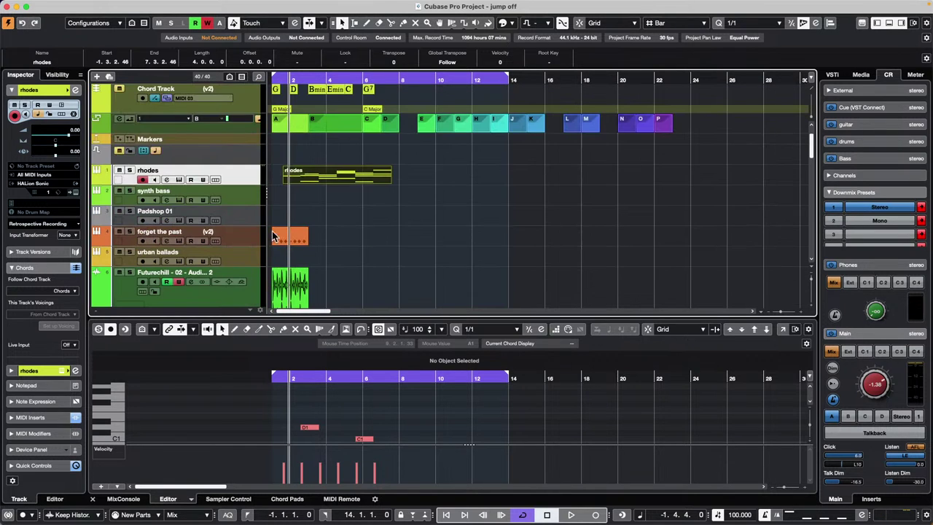
With the cursor at the project start, open the Channel Settings of the vocal track and bypass its sends
scroll(407, 191, "down", 12)
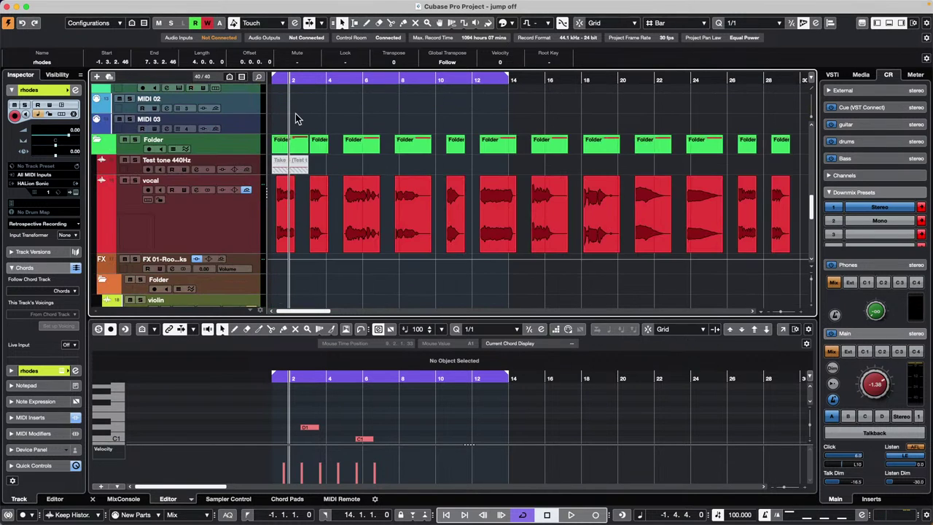
left_click_drag(287, 80, 257, 99)
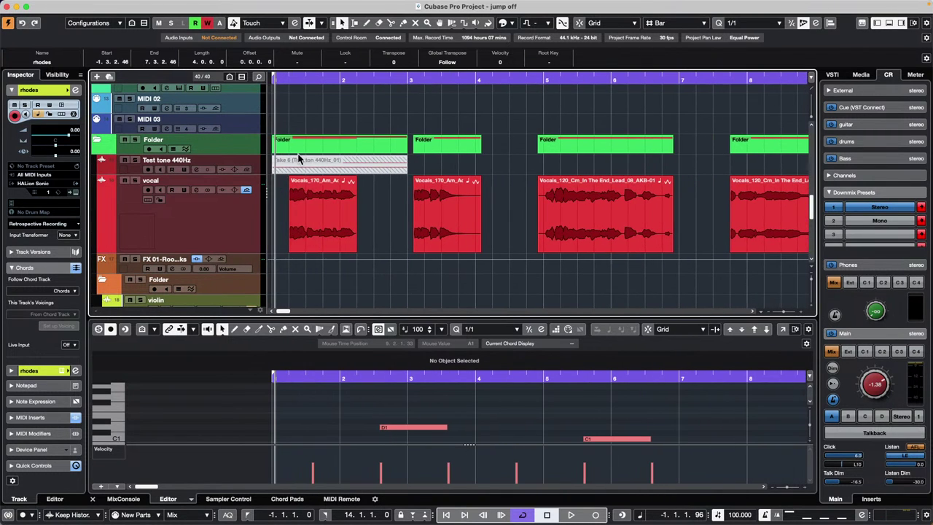
left_click(196, 233)
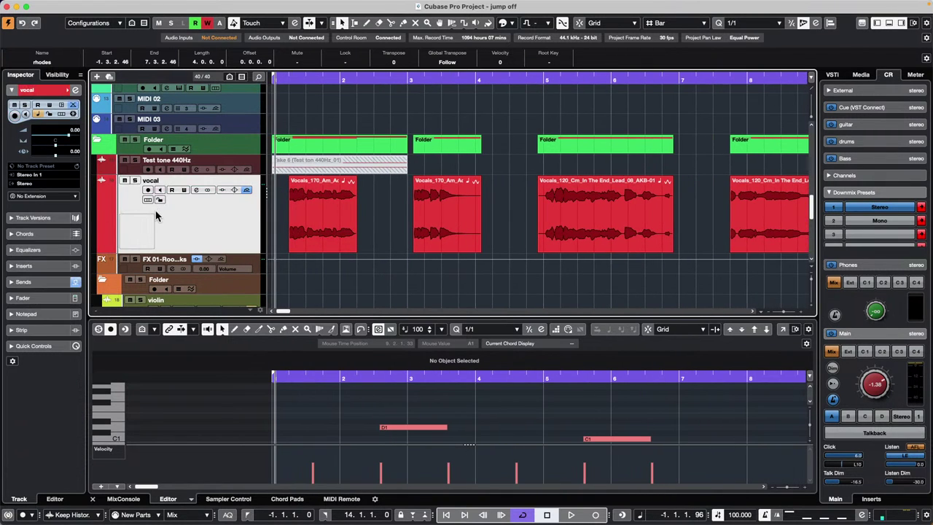
left_click(76, 92)
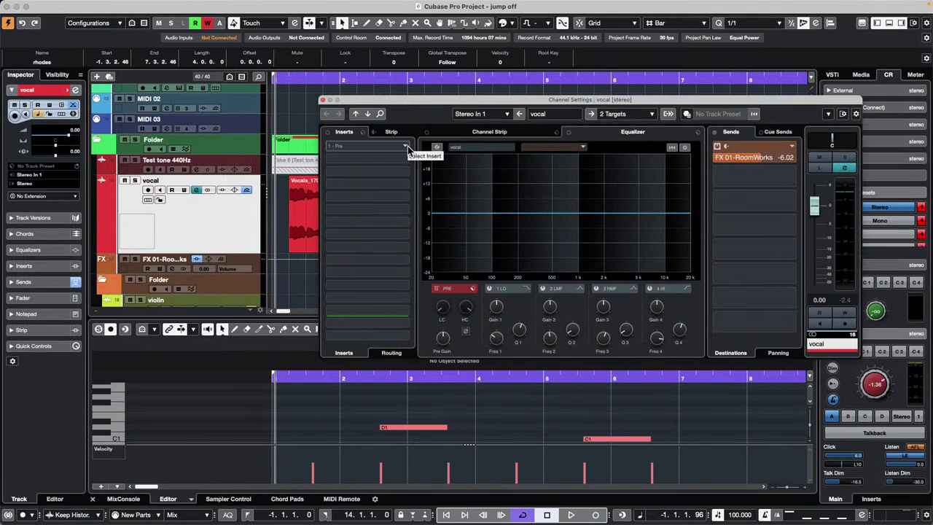
left_click(717, 146)
left_click_drag(389, 107, 482, 119)
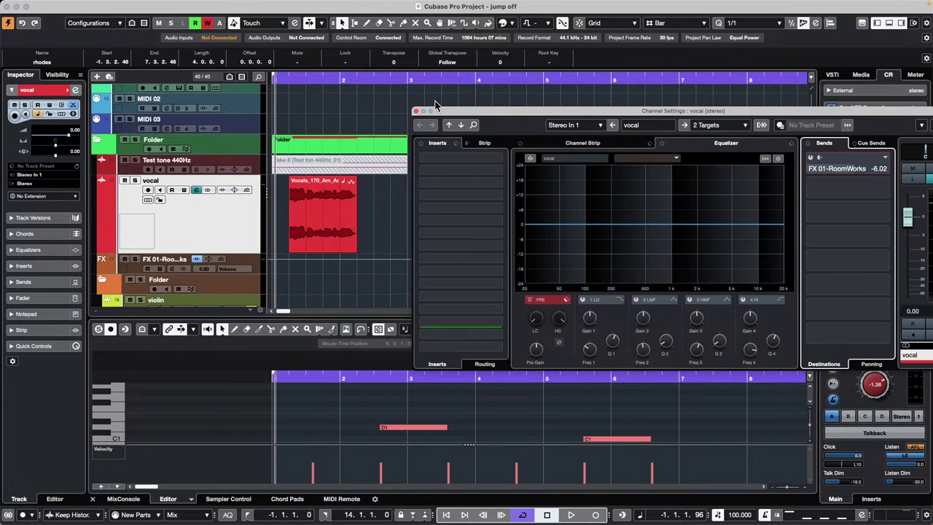
Set the right locator to bar 2 so the cycle range covers only bar 1
left_click(339, 81, "alt")
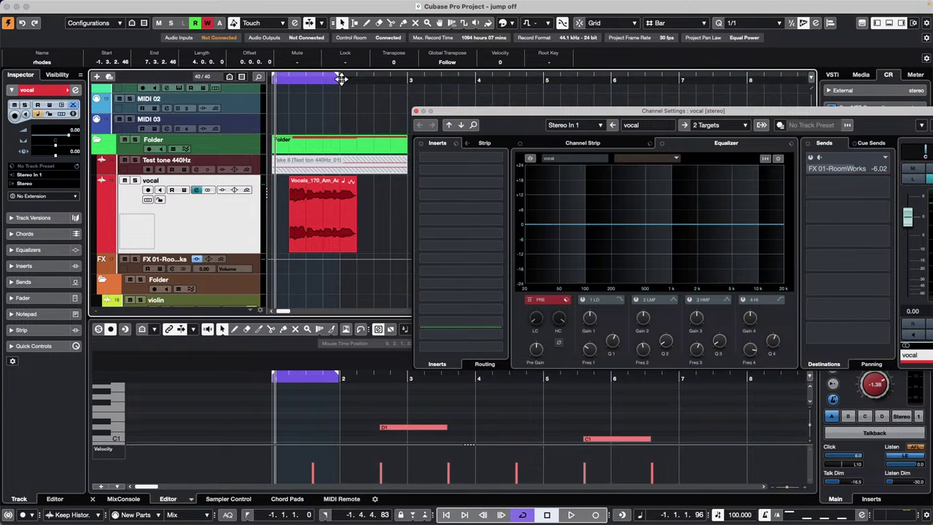
left_click_drag(337, 77, 341, 79)
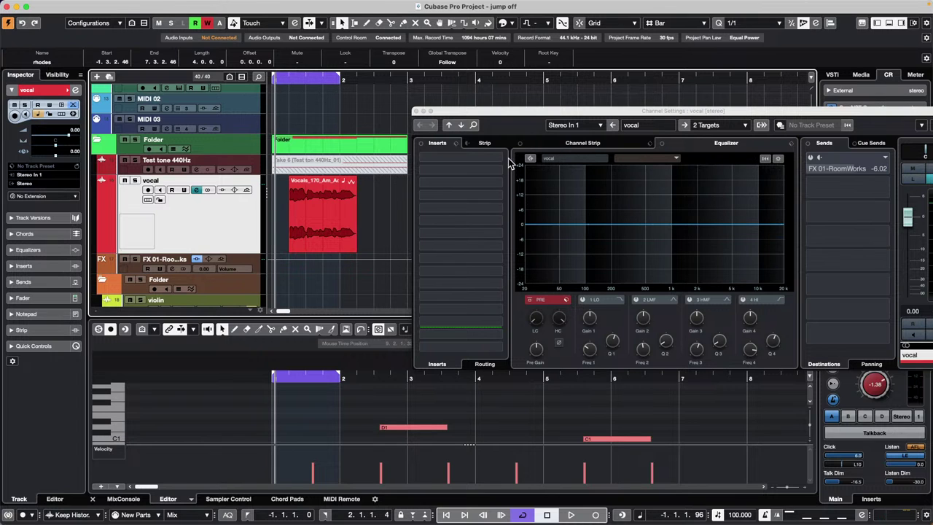
Insert the DualFilter effect in the vocal track's first slot and set its position to 46.5 and resonance to 5.4
left_click(500, 159)
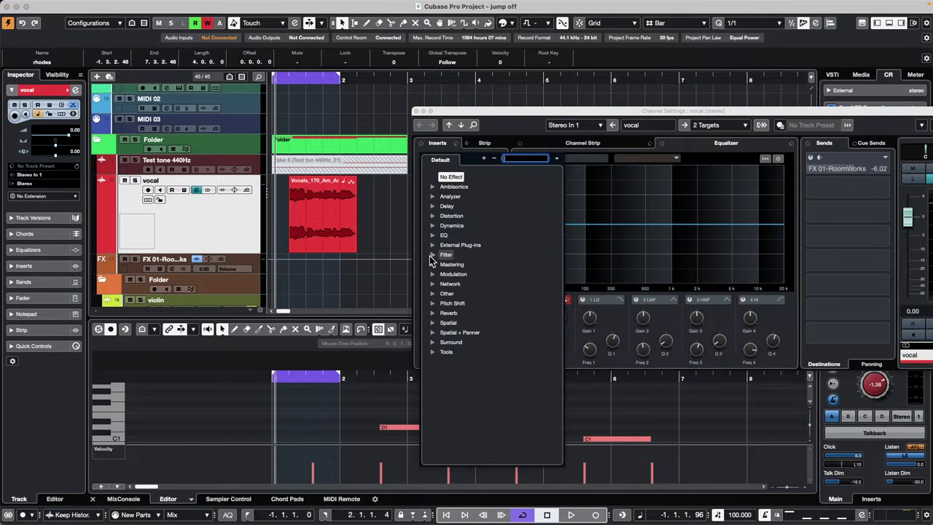
left_click(433, 255)
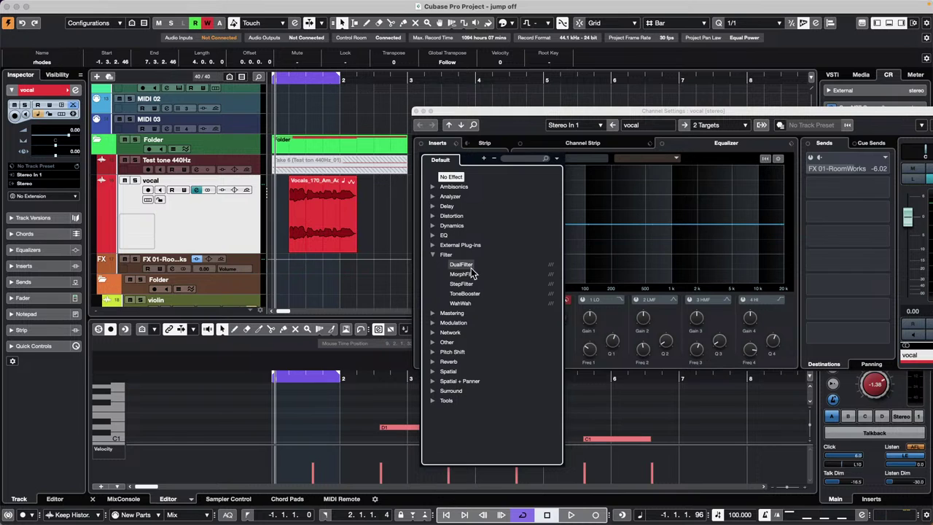
left_click(465, 265)
left_click_drag(473, 243, 479, 225)
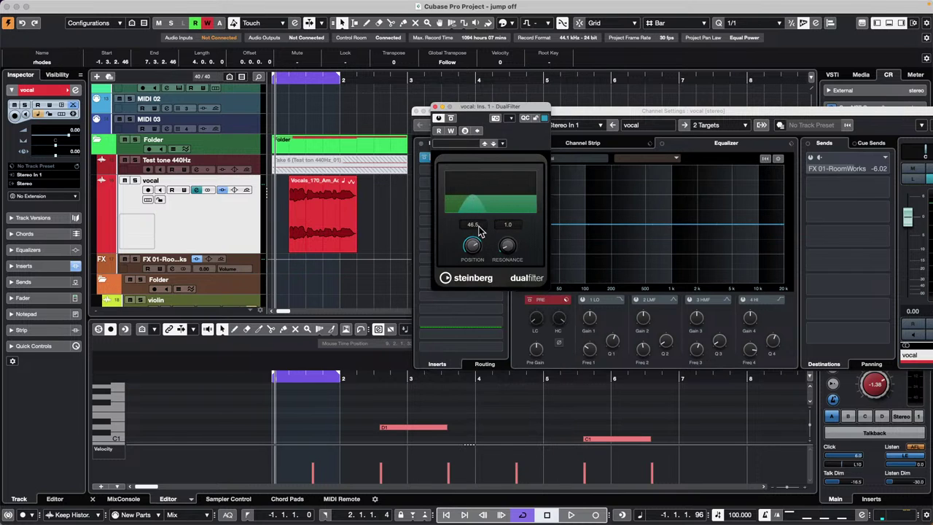
left_click_drag(515, 250, 521, 210)
left_click_drag(490, 106, 586, 131)
Solo the vocal track and, during playback, raise the DualFilter's position to 61.4 and resonance to 9.1
key("space")
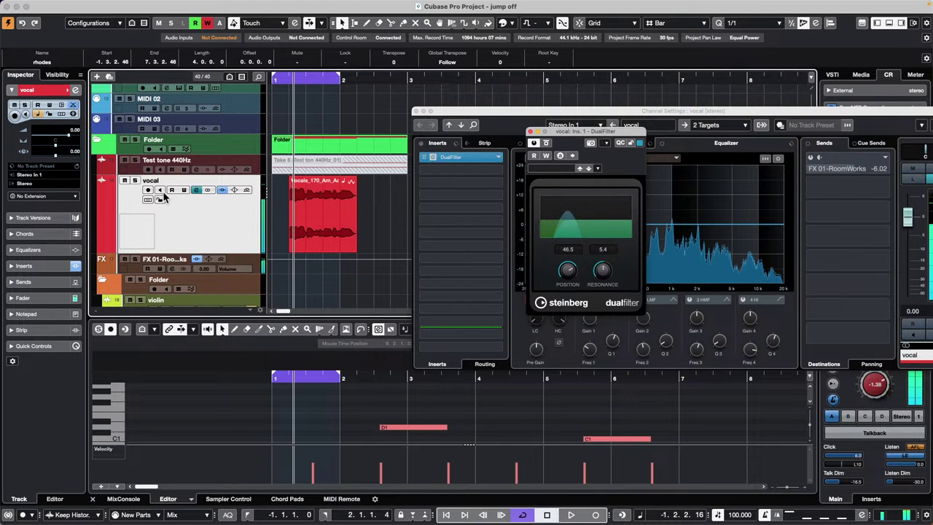
key("space")
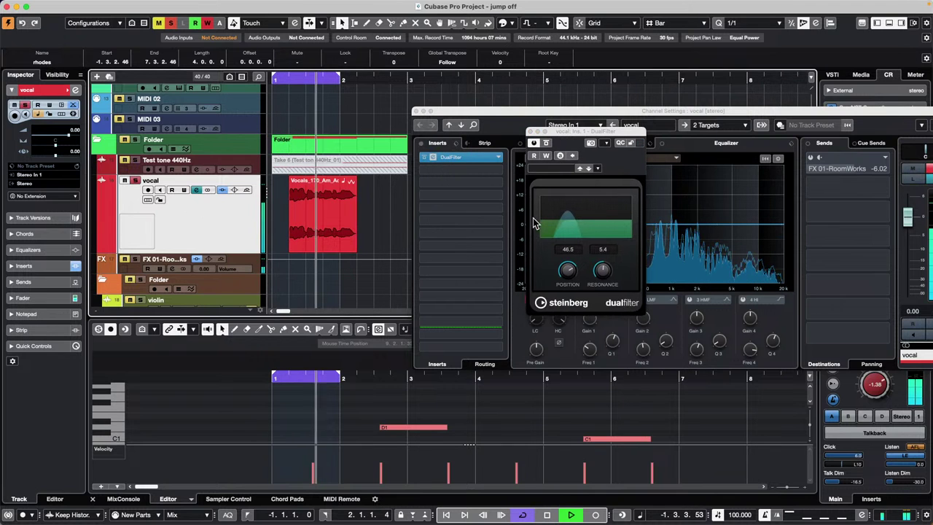
left_click_drag(568, 270, 611, 239)
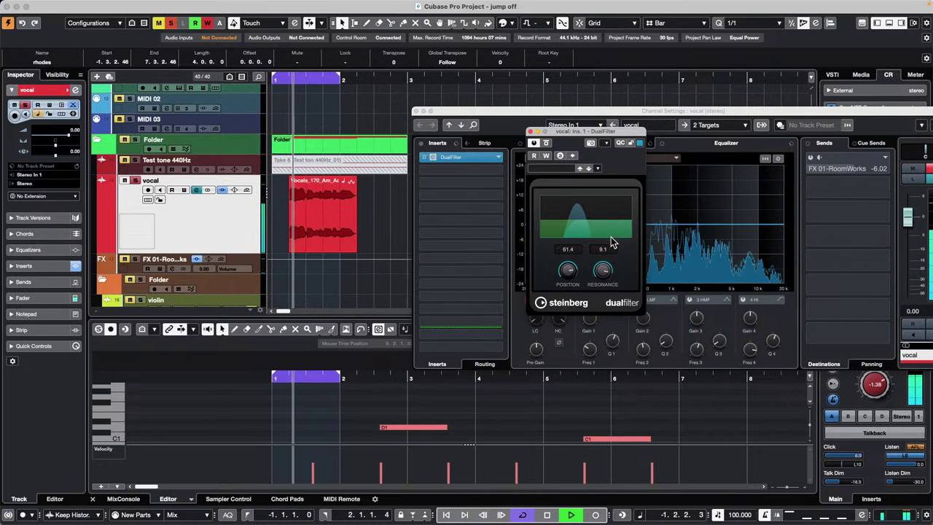
left_click(500, 175)
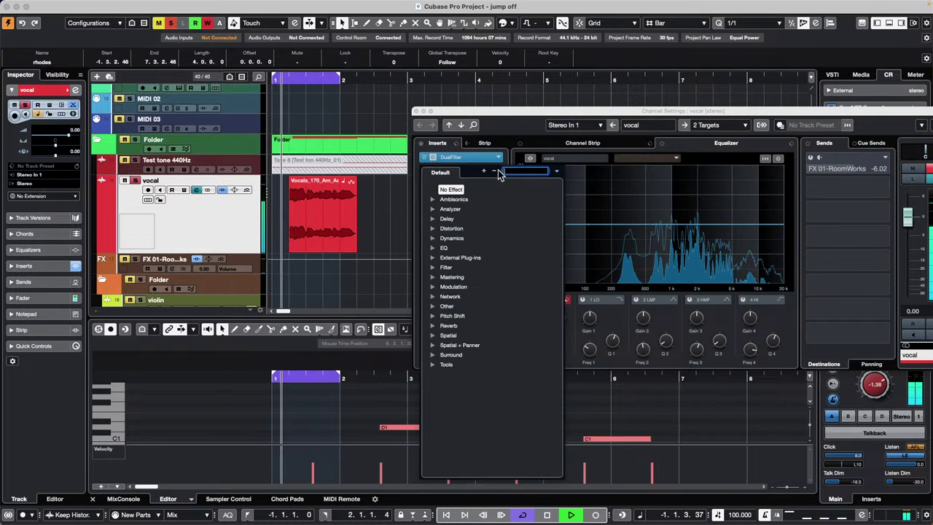
left_click(483, 171)
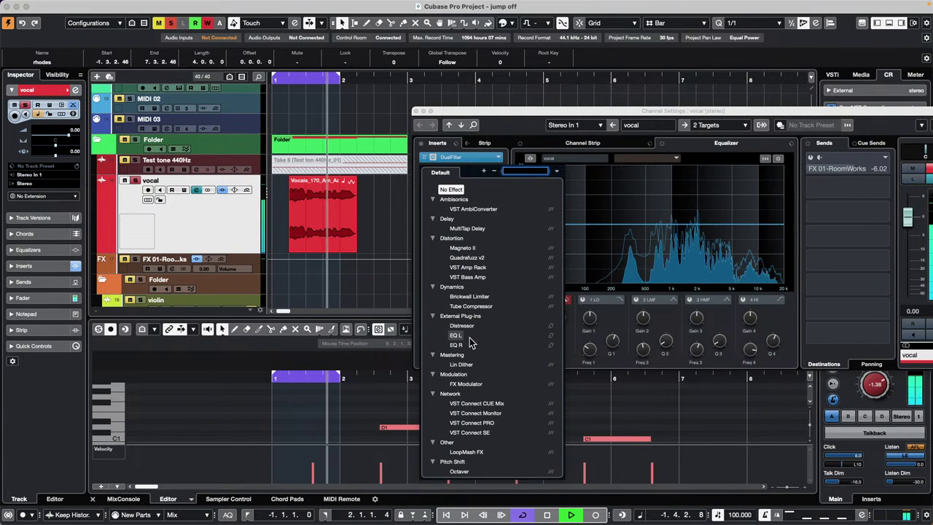
scroll(492, 279, "down", 1)
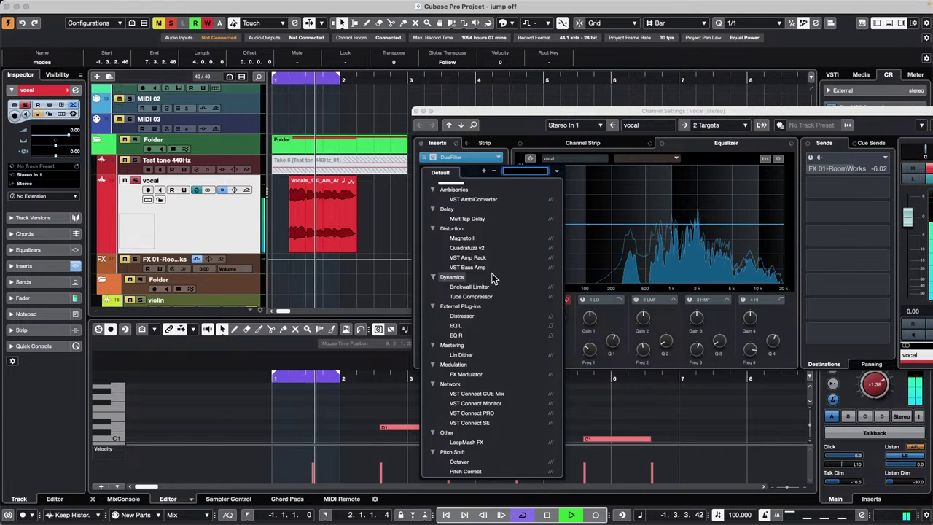
scroll(493, 279, "down", 5)
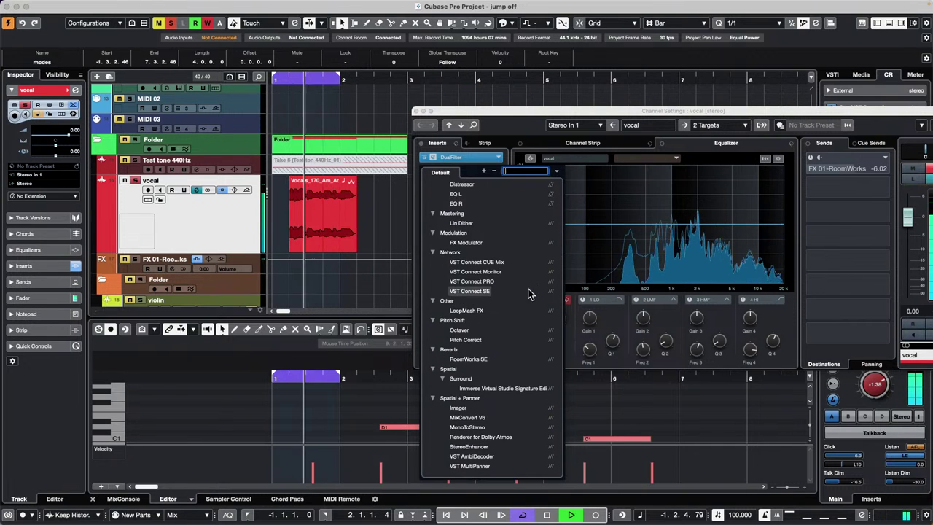
scroll(499, 293, "up", 5)
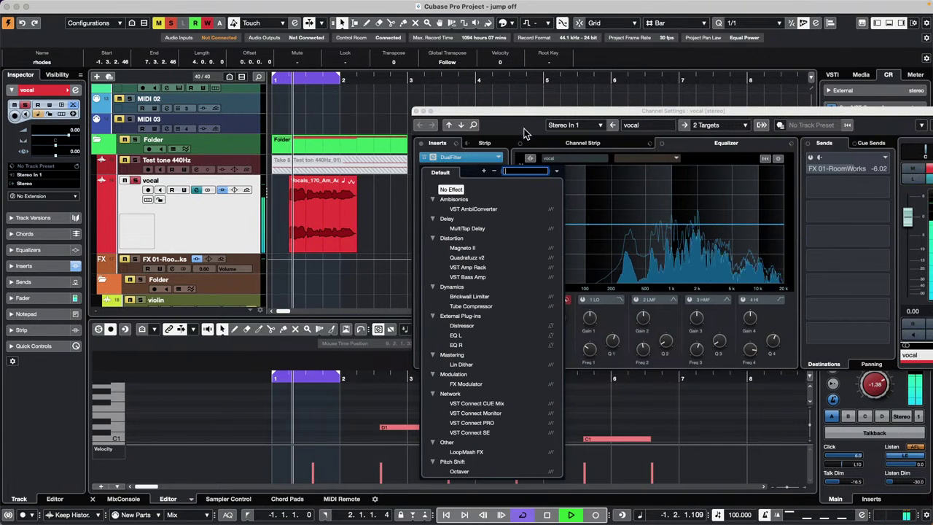
left_click(517, 127)
Insert the Chopper effect in the vocal's second slot and, during playback, set its speed to 1/16 and depth to 68%
key("space")
left_click(498, 168)
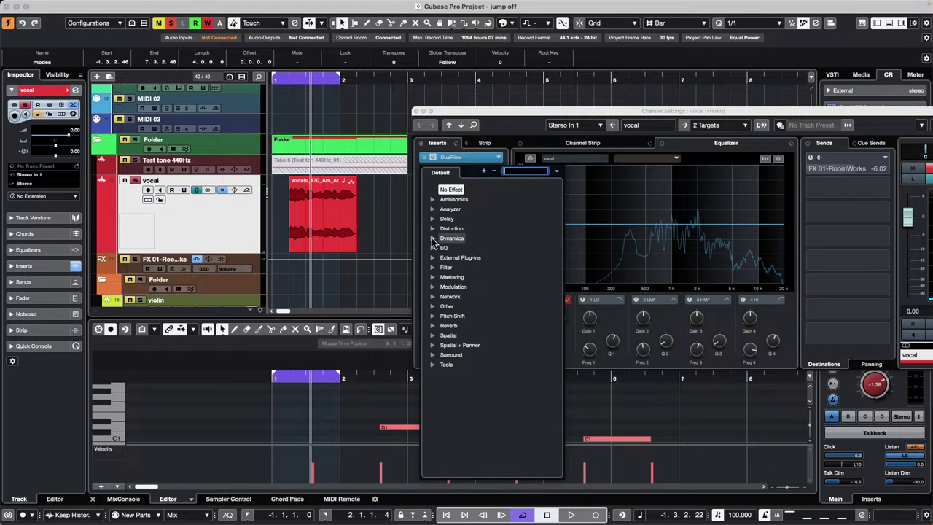
left_click(433, 288)
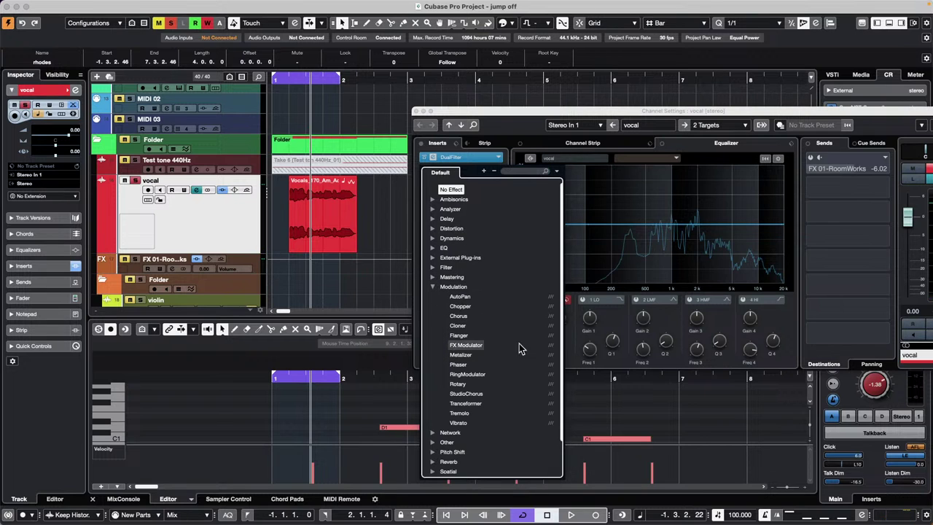
double_click(463, 307)
key("space")
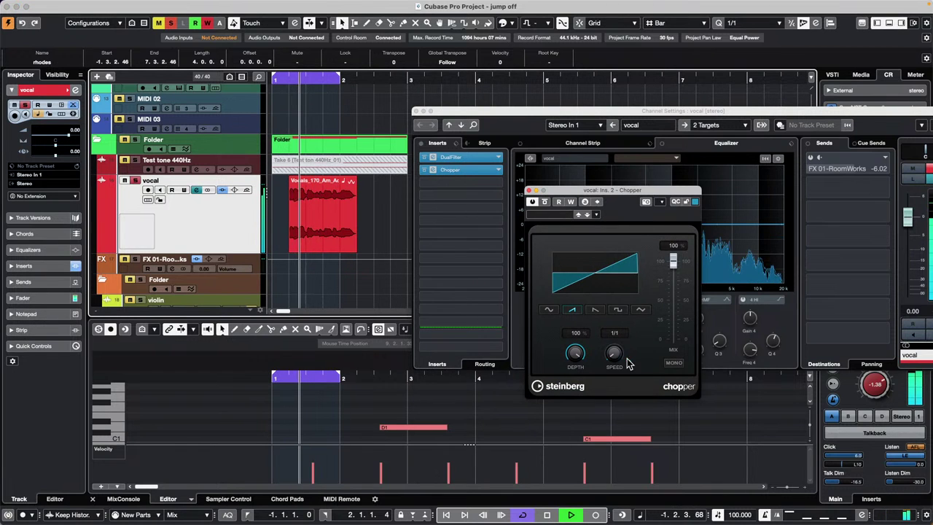
left_click_drag(574, 353, 572, 384)
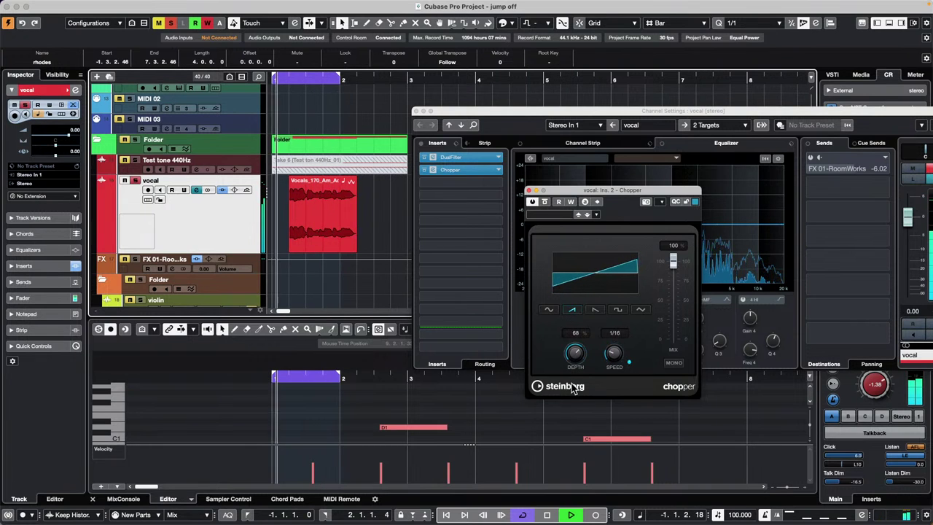
Insert the Cloner modulation effect in the vocal's third slot, then close its plug-in window
left_click(502, 182)
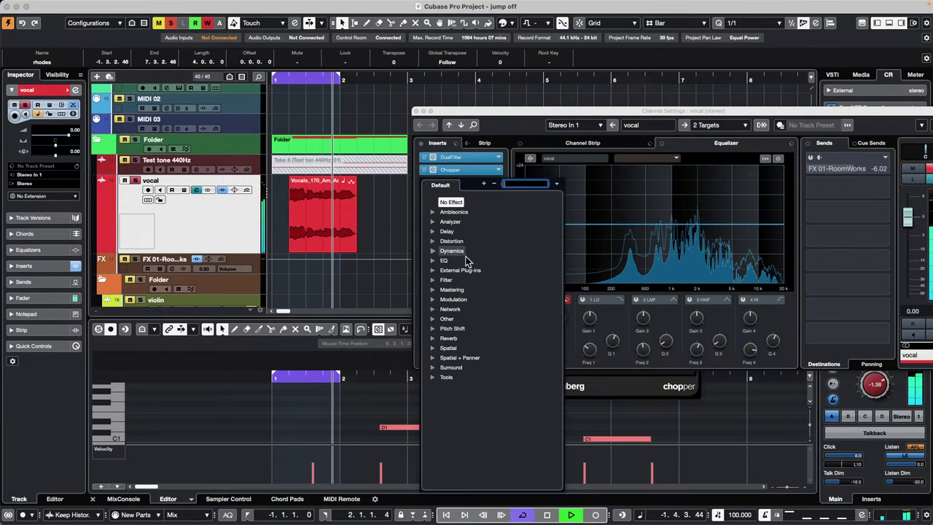
left_click(438, 300)
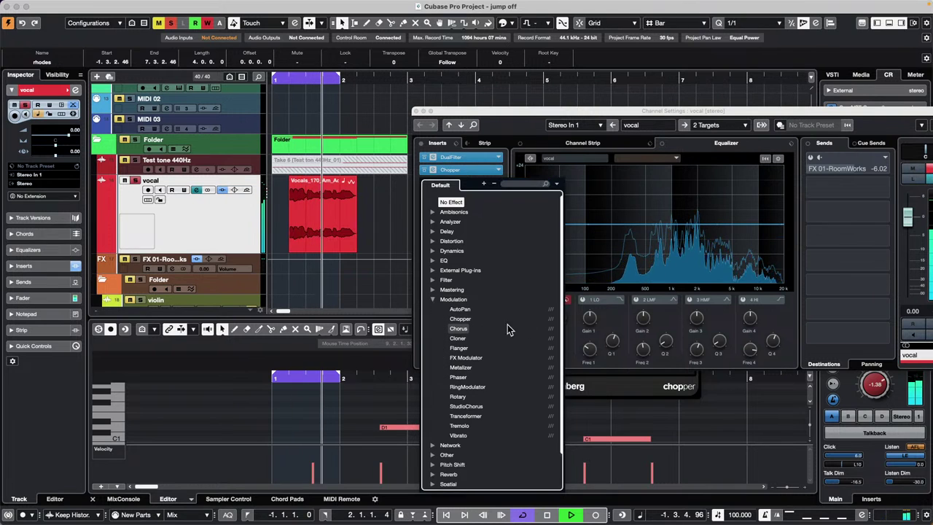
left_click(458, 338)
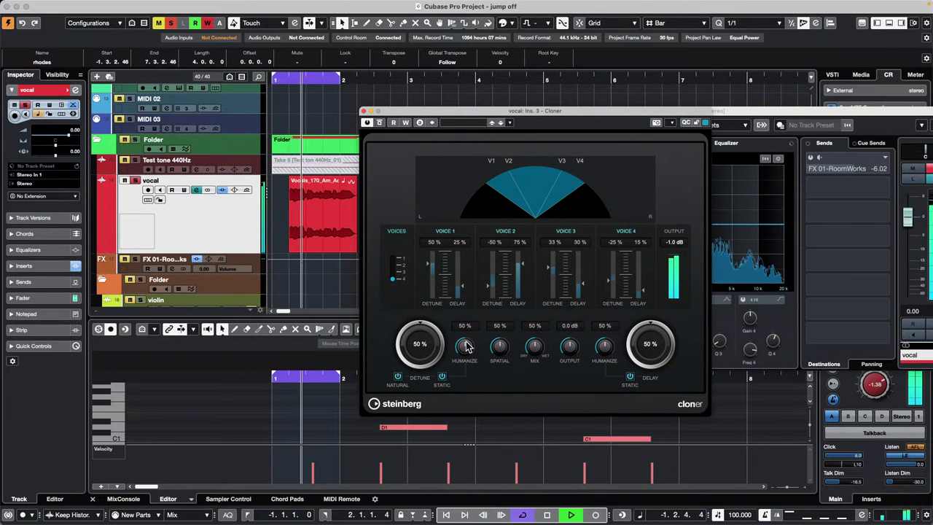
left_click_drag(378, 115, 576, 224)
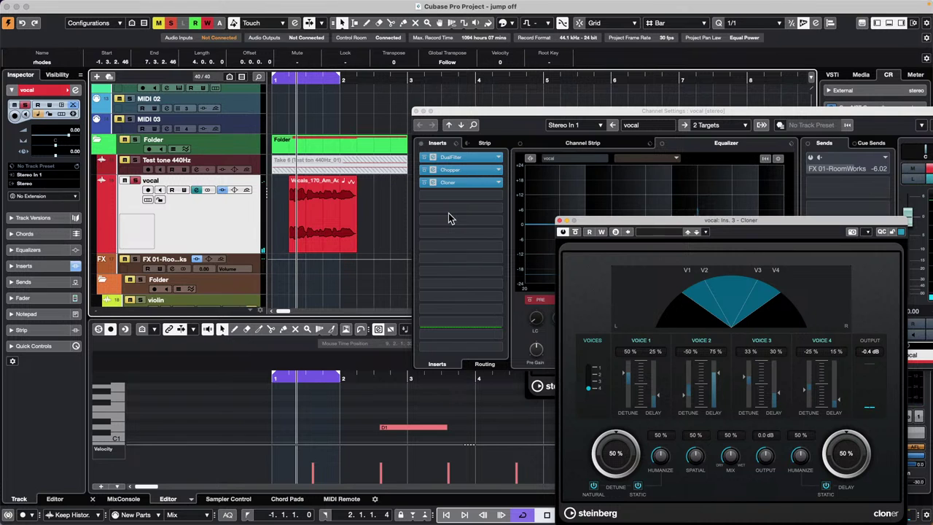
left_click(559, 221)
Open the MixConsole with the vocal's Channel Settings moved aside and look at the MixConsole snapshot options
key("F3")
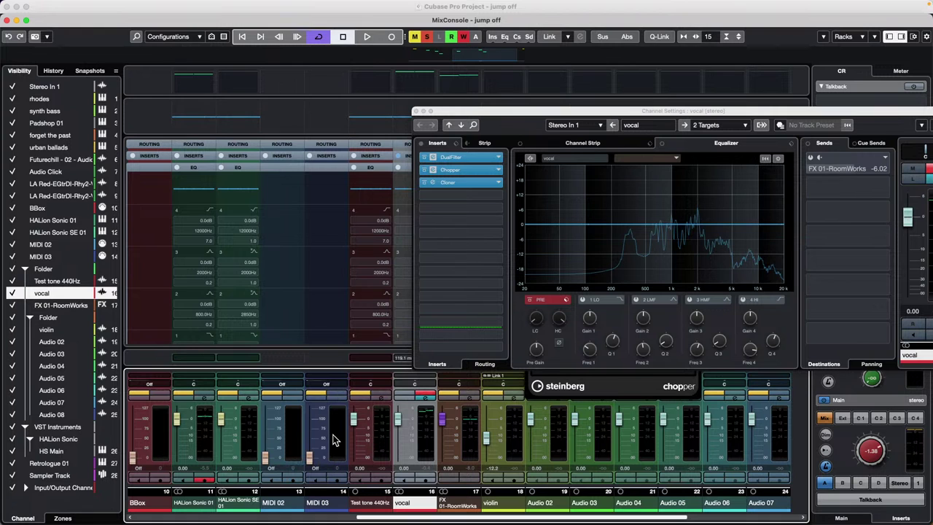
key("space")
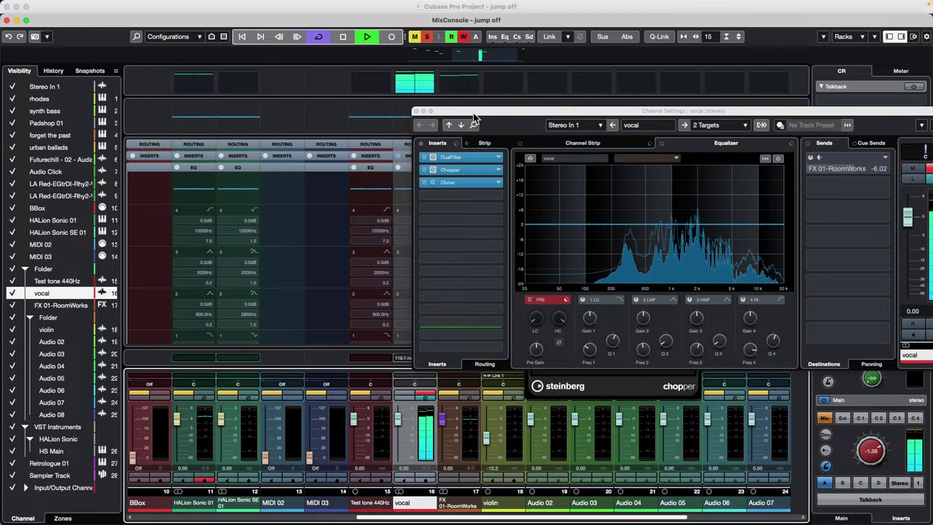
left_click_drag(474, 115, 603, 124)
key("space")
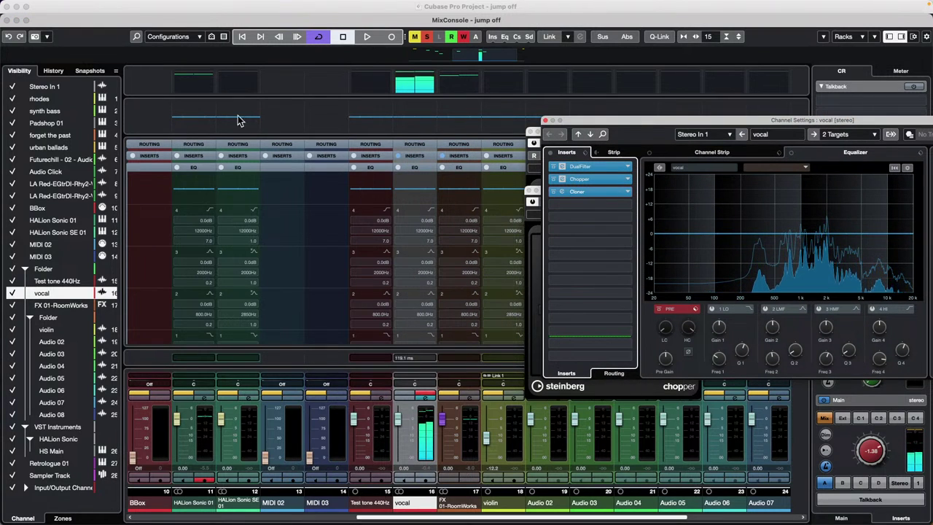
left_click(47, 37)
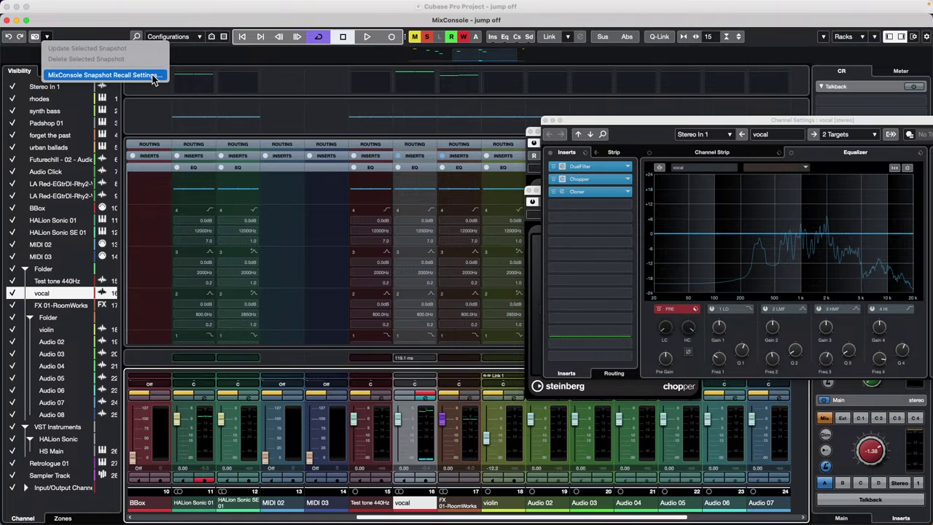
left_click(47, 37)
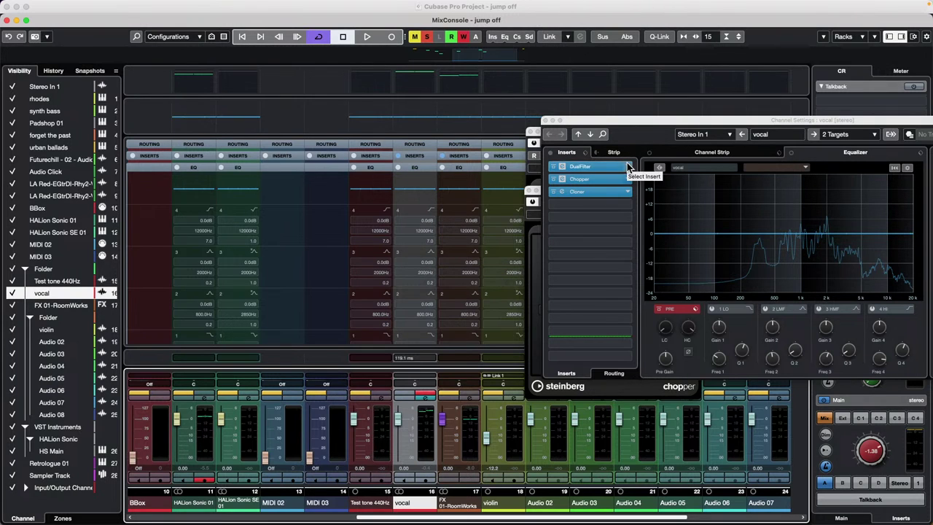
Replace the vocal's first insert with MonoDelay and its second insert with RingModulator
left_click(629, 165)
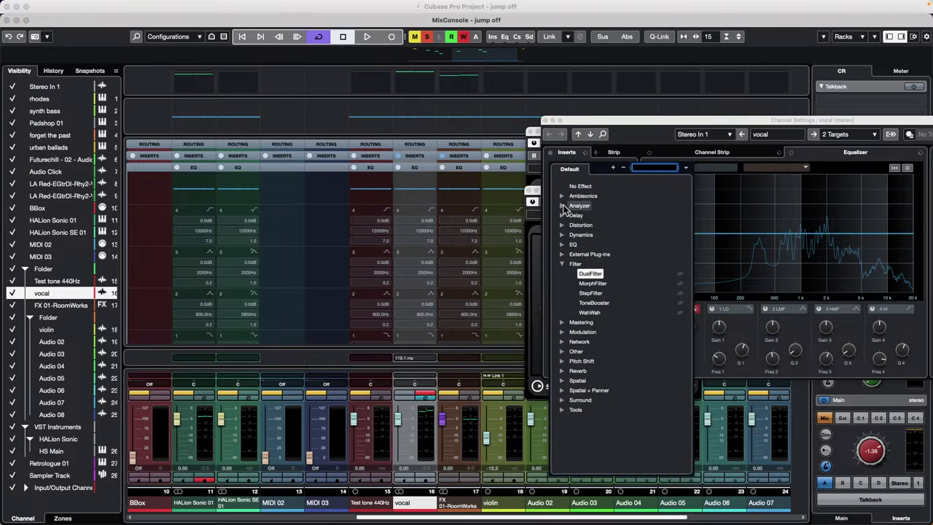
left_click(563, 215)
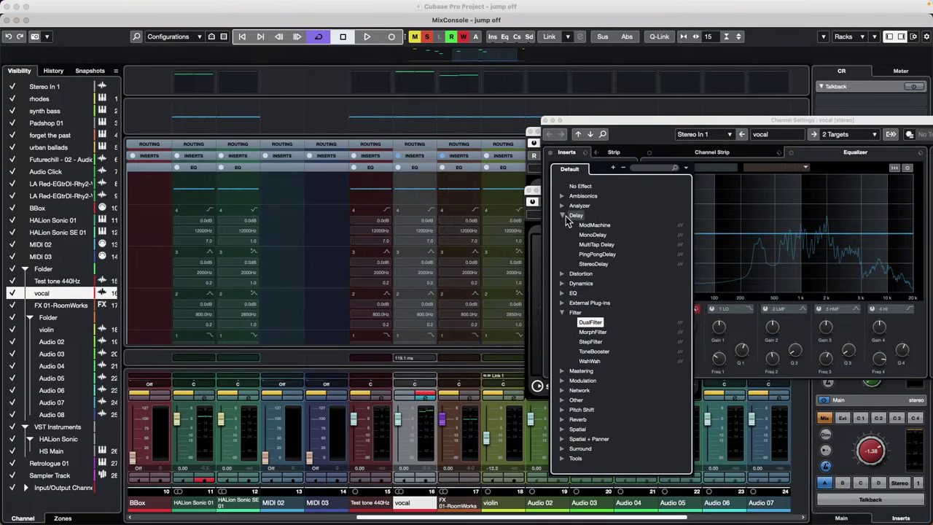
left_click(605, 235)
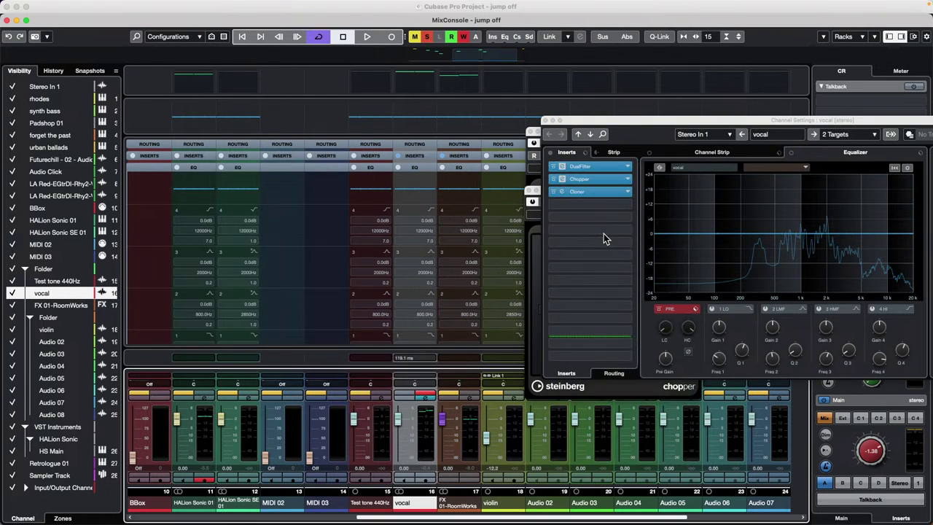
left_click(629, 181)
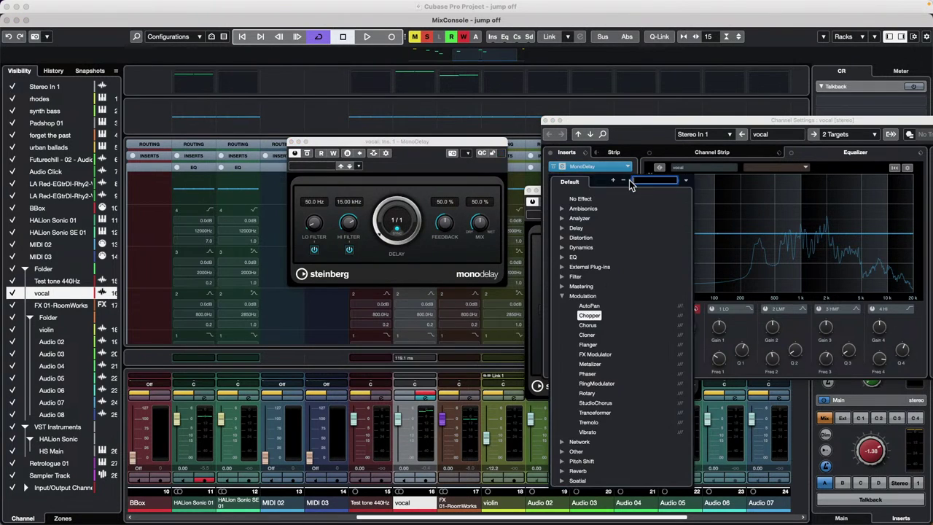
left_click(596, 383)
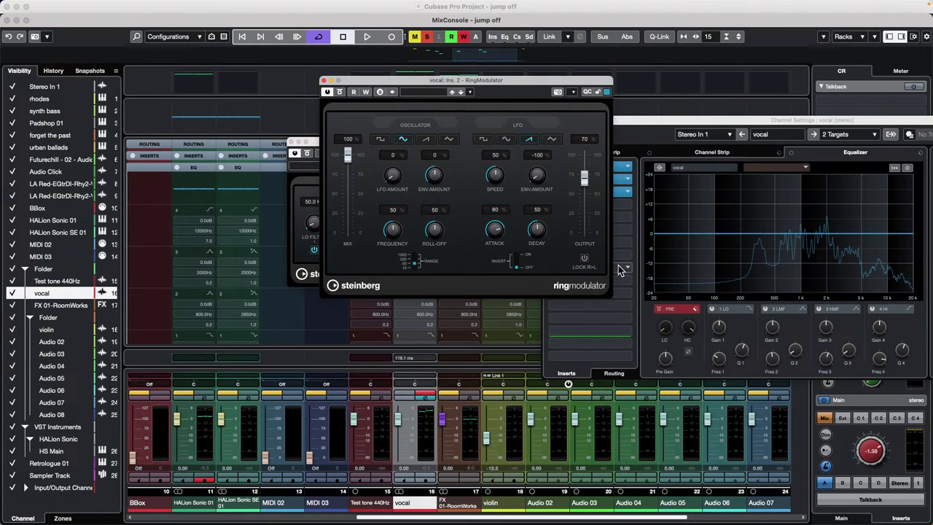
Replace the vocal's third insert with GEQ-10 and raise its 500 Hz band to 5.8 dB and its 1 kHz band to 2.5 dB
left_click(632, 191)
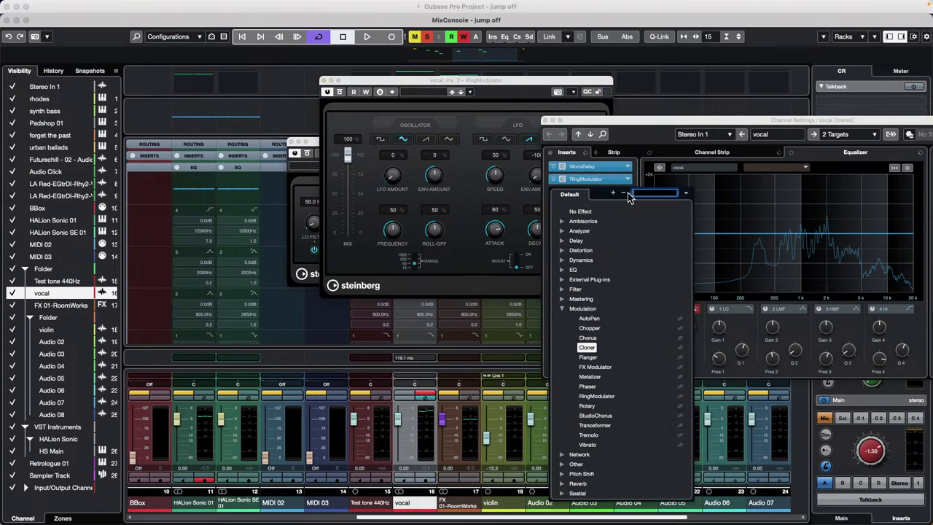
left_click(563, 270)
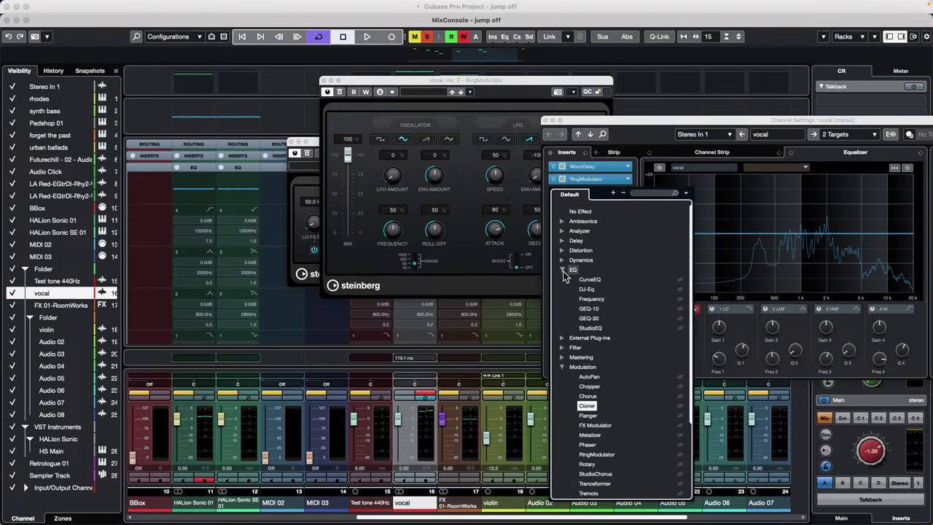
left_click(587, 309)
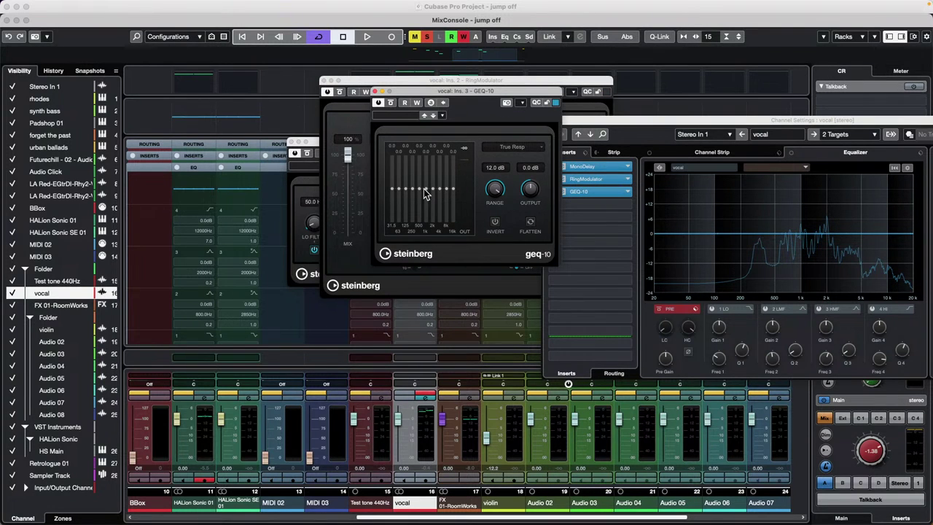
left_click_drag(419, 190, 421, 173)
Audition the vocal through the new insert chain and save a MixConsole snapshot
key("space")
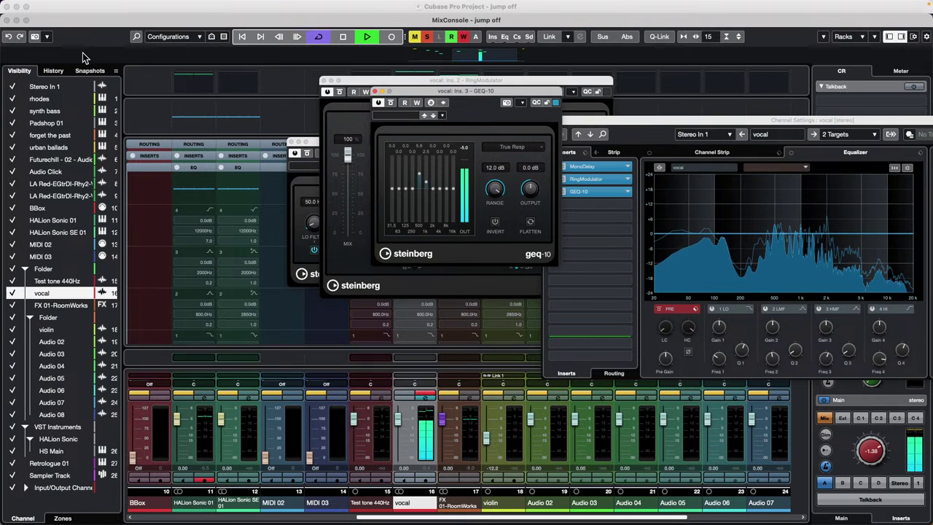
key("space")
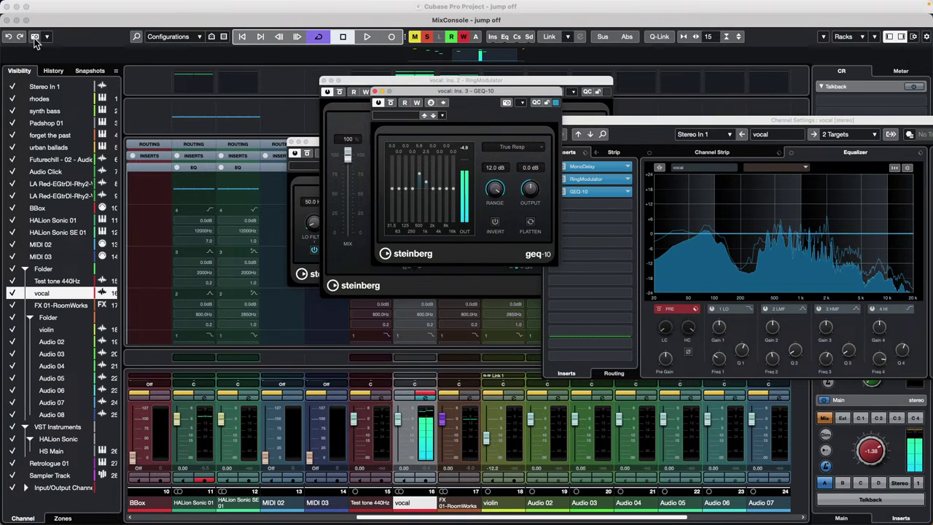
key("space")
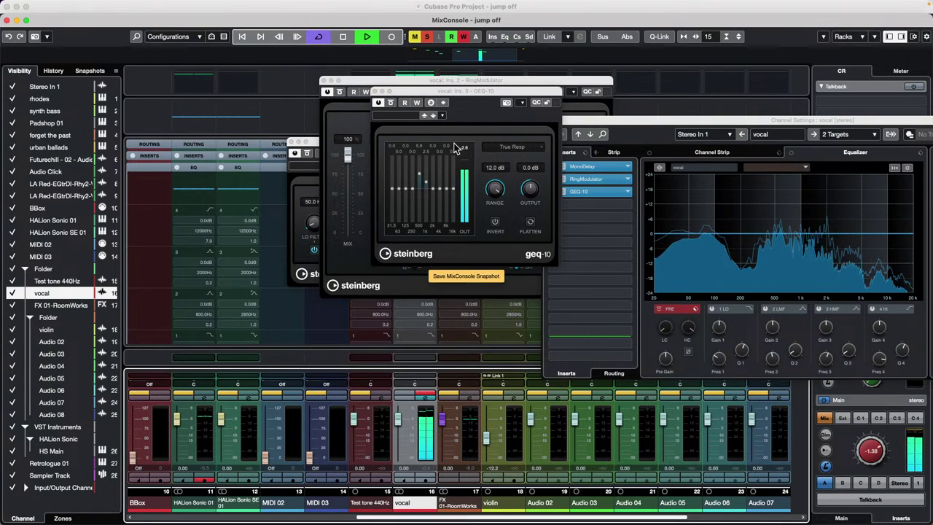
Stop playback and, with GEQ-10 moved aside, temporarily bypass the vocal's RingModulator insert and re-enable it
key("space")
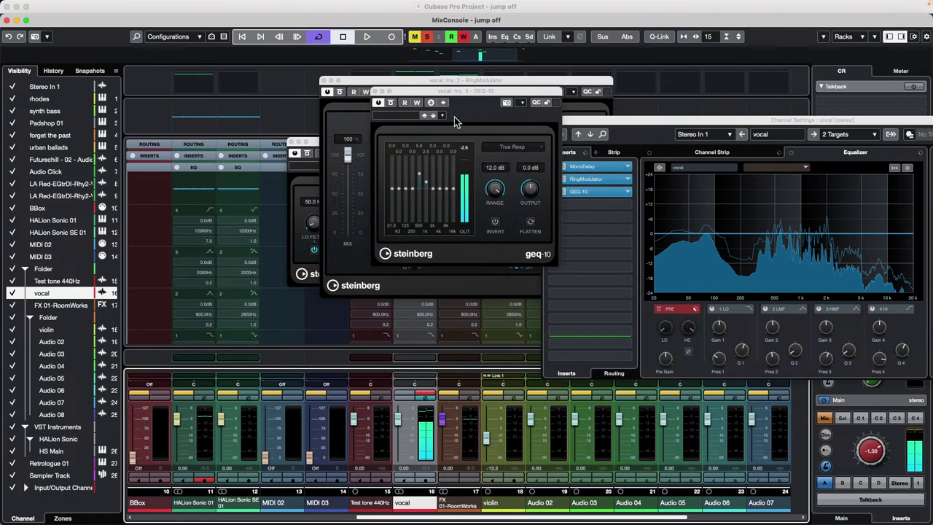
left_click_drag(403, 94, 374, 186)
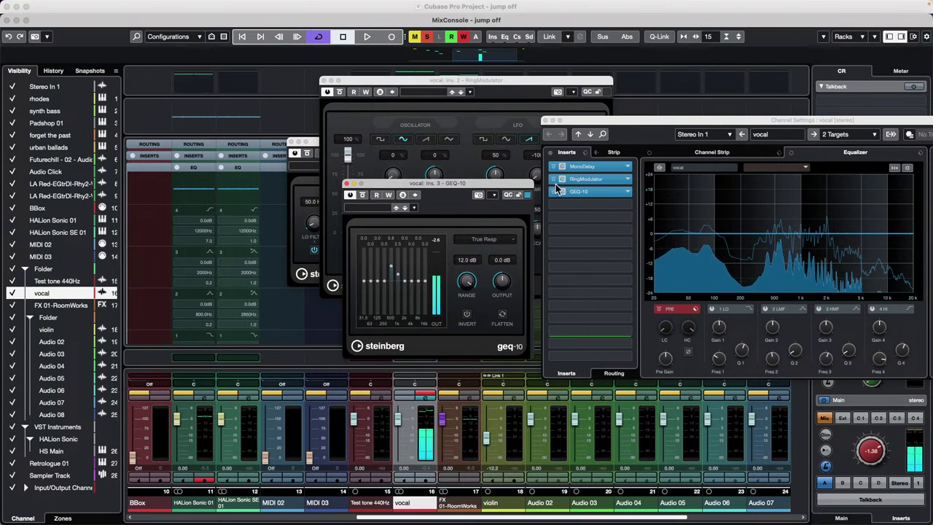
left_click(558, 183)
left_click(555, 179)
left_click(554, 167)
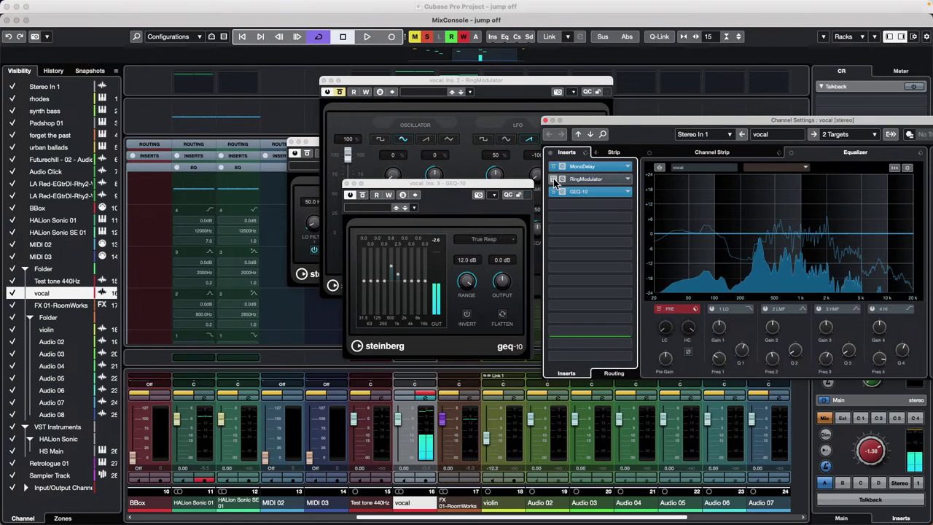
left_click(554, 180)
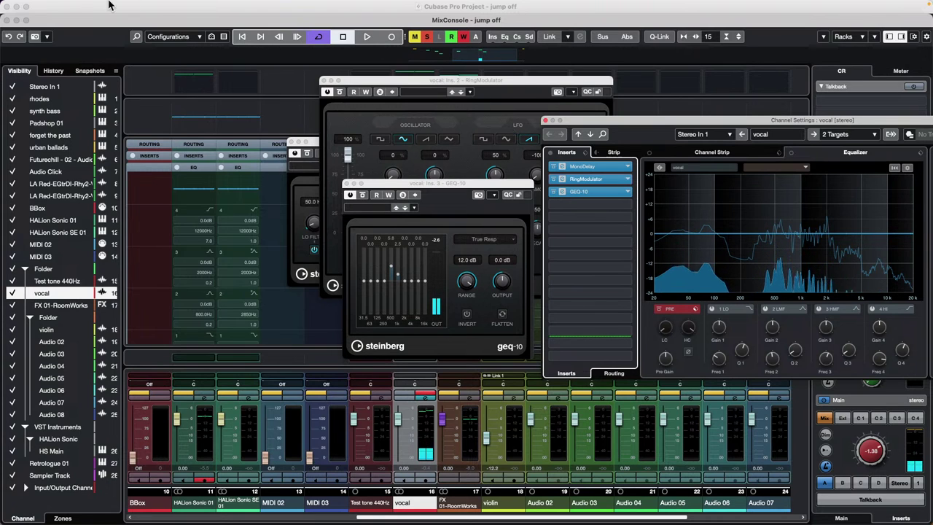
Save another MixConsole snapshot and turn off Sends, Pan, Volume and Warn Before Deleting Plug-in Automation in the snapshot recall settings
left_click(36, 38)
left_click(48, 37)
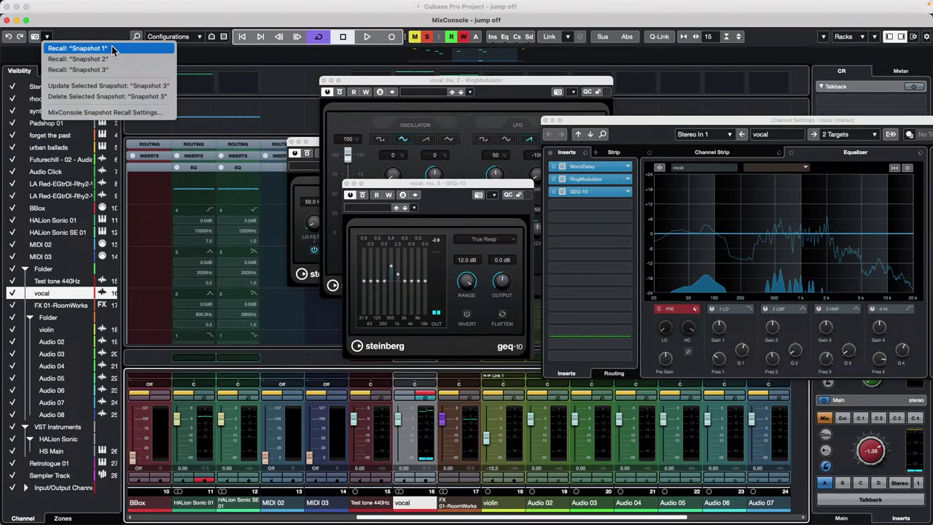
left_click(144, 114)
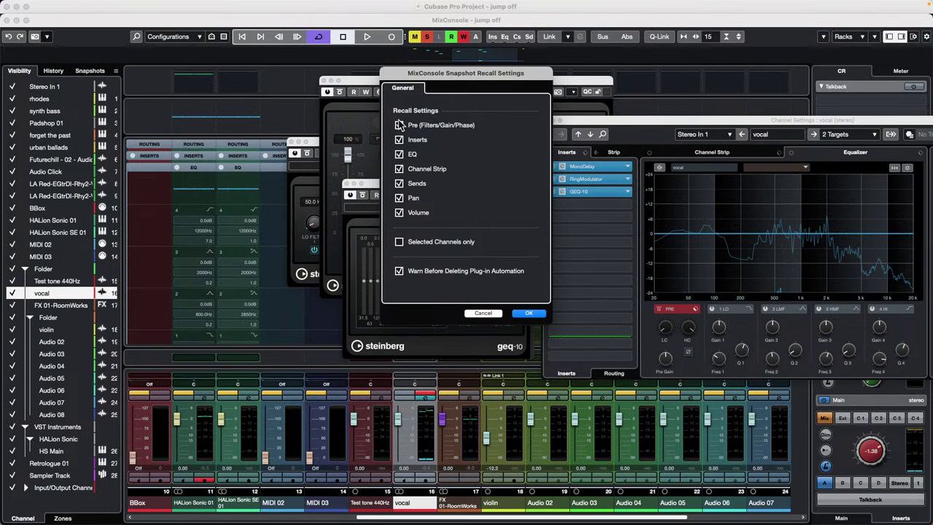
left_click(399, 183)
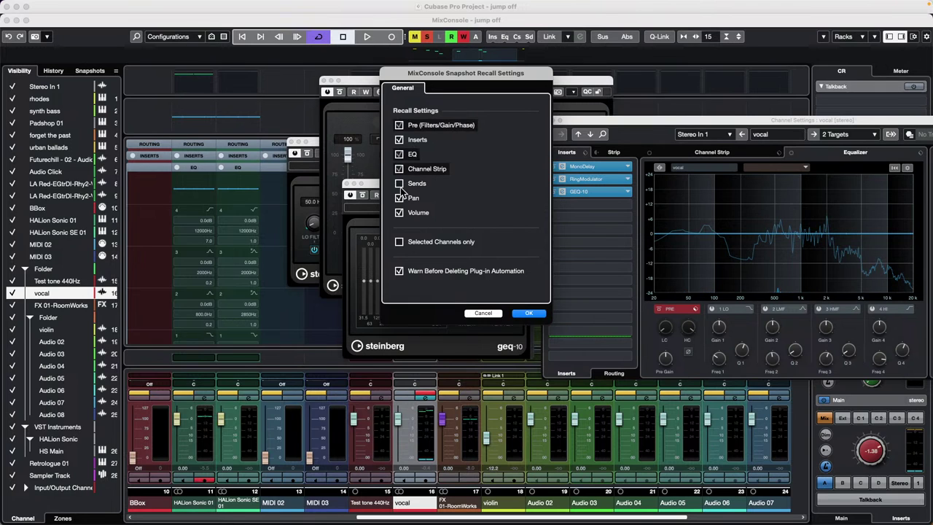
left_click(400, 213)
left_click(399, 197)
left_click(400, 271)
left_click(529, 313)
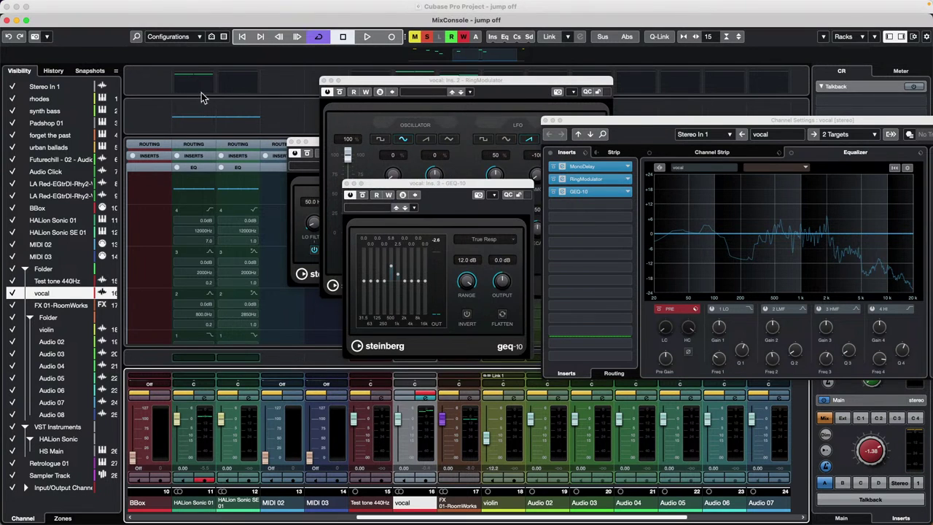
Recall Snapshot 1 and Snapshot 2 in turn to compare the vocal's insert chains, and start playback on Snapshot 2
left_click(48, 38)
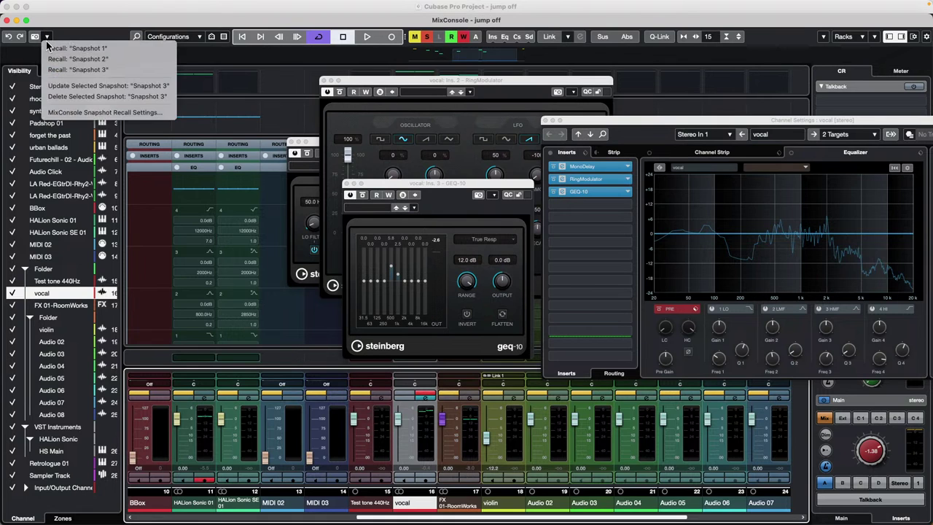
left_click(127, 49)
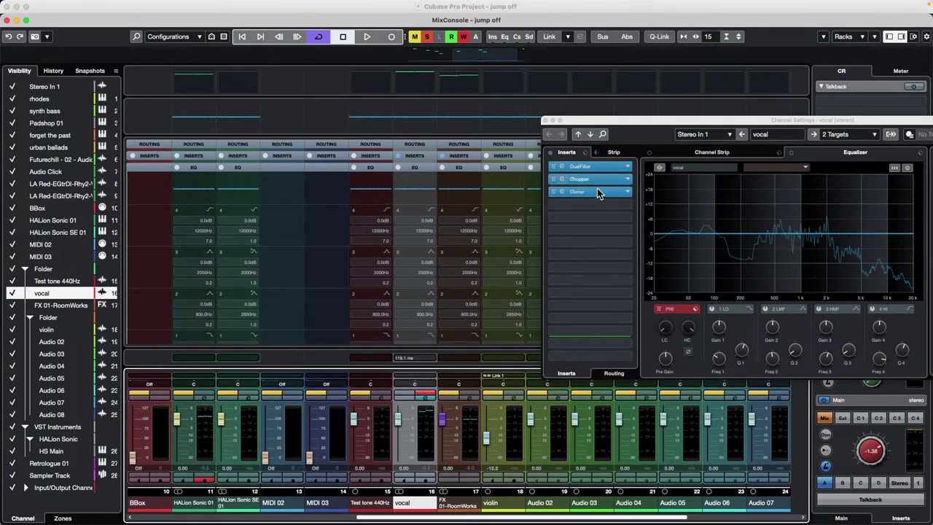
left_click(47, 36)
left_click(81, 62)
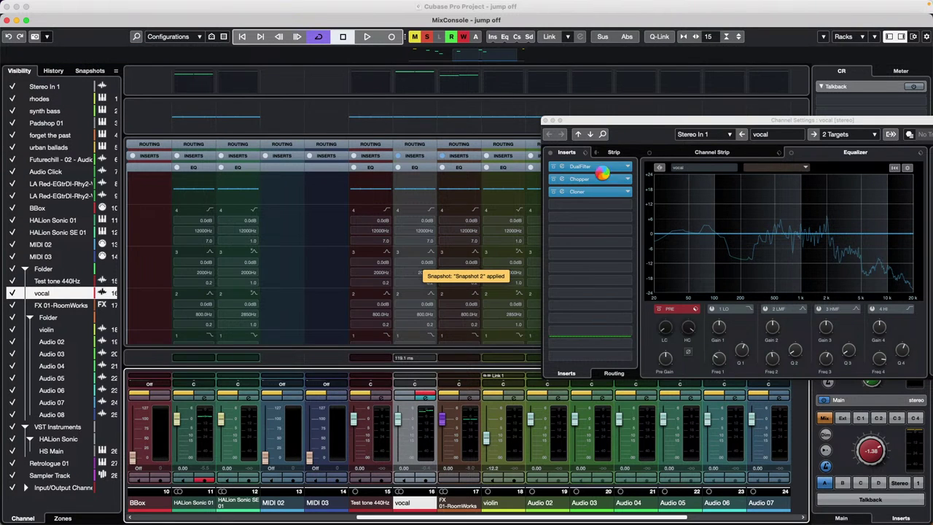
key("space")
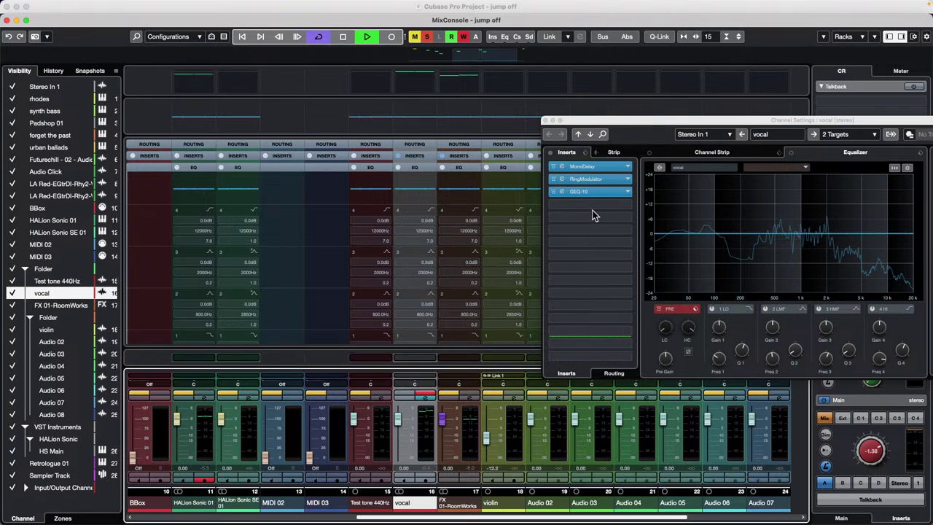
Recall Snapshot 1 to audition its vocal insert chain, and return to Snapshot 2 with playback stopped
left_click(48, 35)
left_click(77, 48)
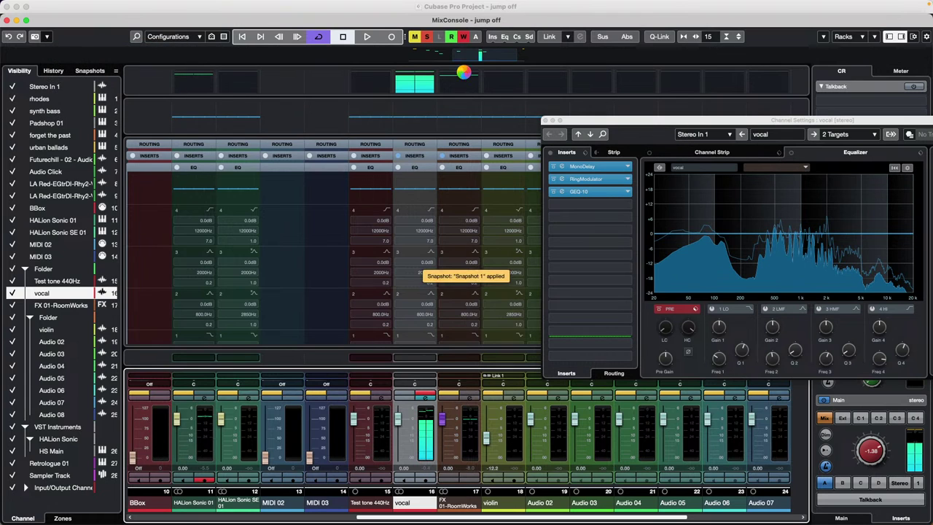
key("space")
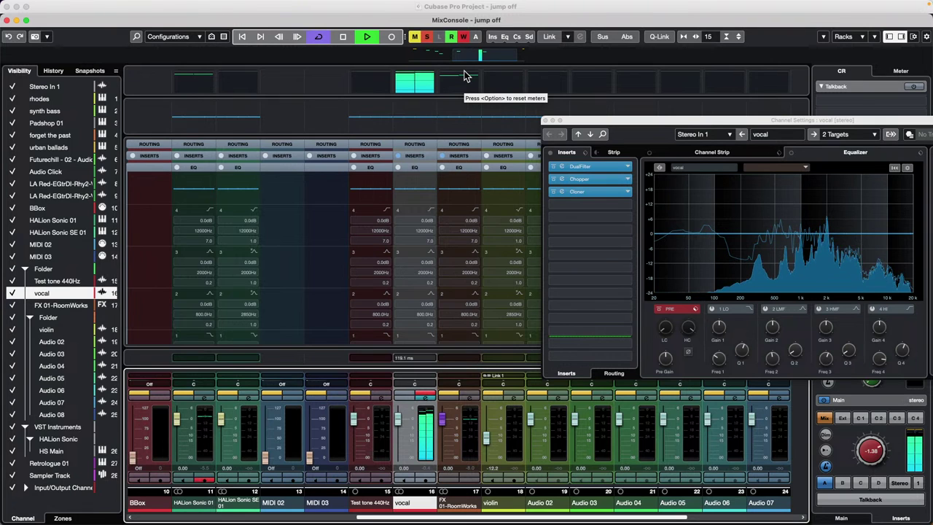
key("space")
left_click(47, 36)
left_click(73, 59)
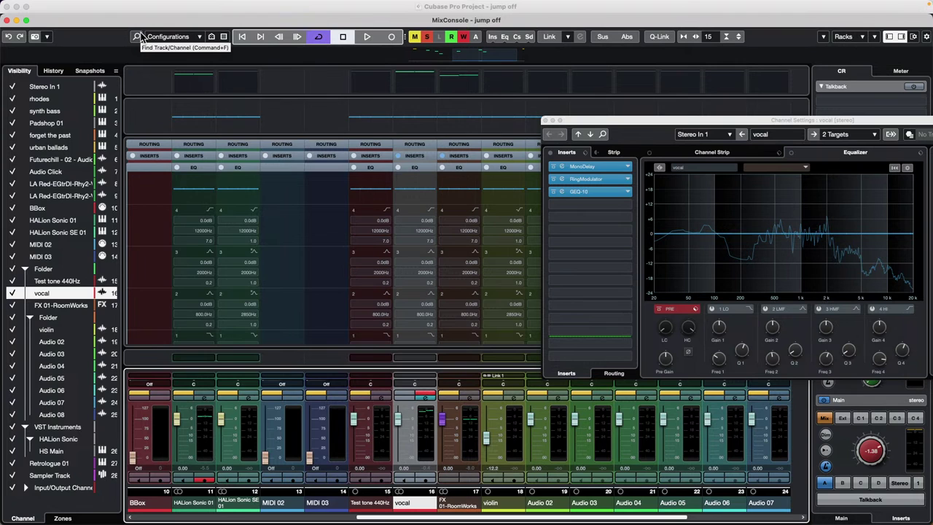
Review the MixConsole snapshot recall settings, including the Channel Strip option, and leave them without saving
left_click(47, 36)
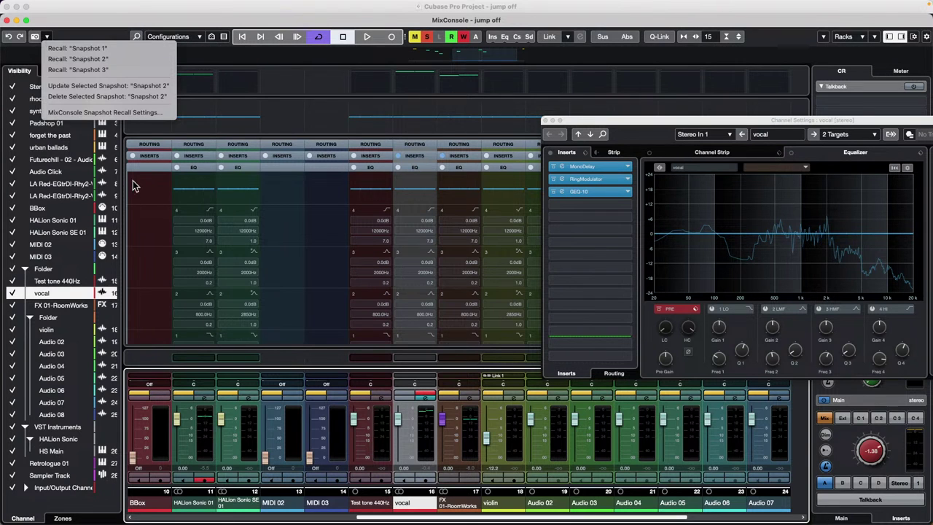
left_click(133, 113)
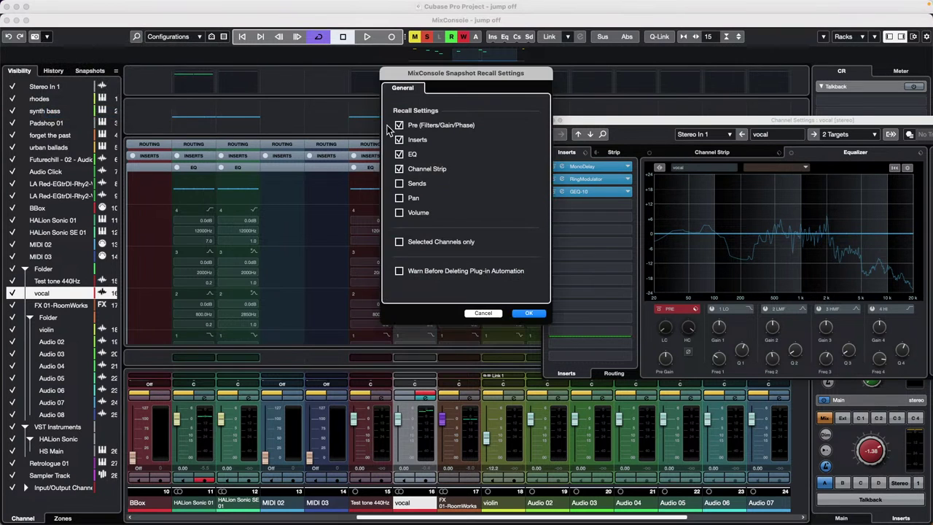
left_click(399, 168)
left_click(492, 315)
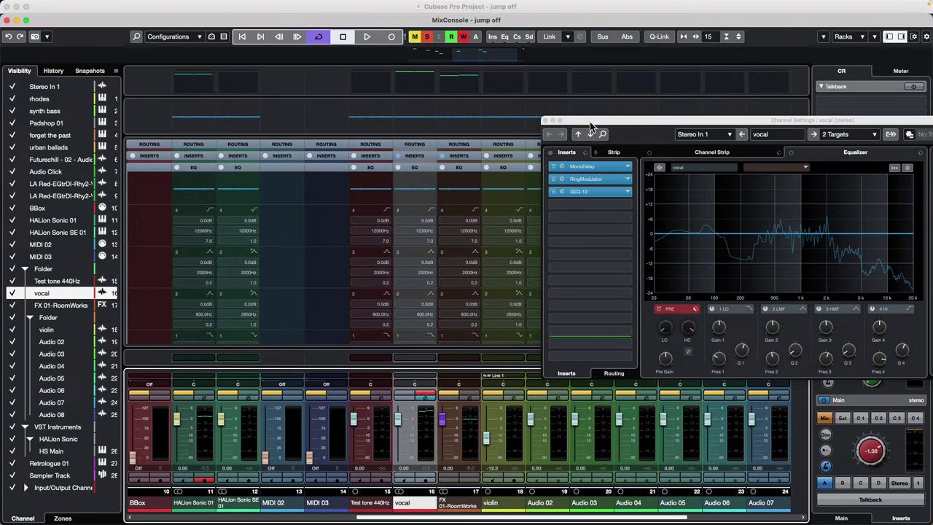
Close the vocal's Channel Settings and the MixConsole, and filter the DancefloorTechHouse media to the Bass category
left_click(545, 121)
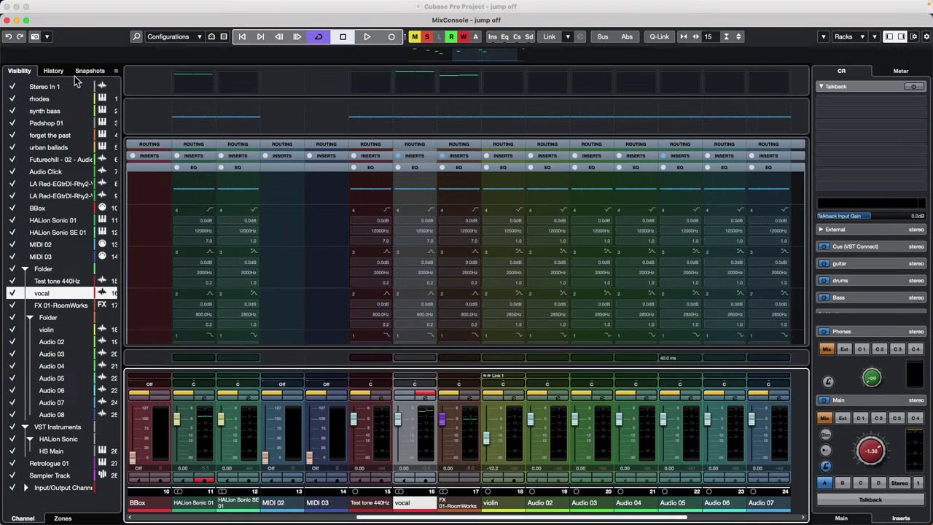
left_click(7, 20)
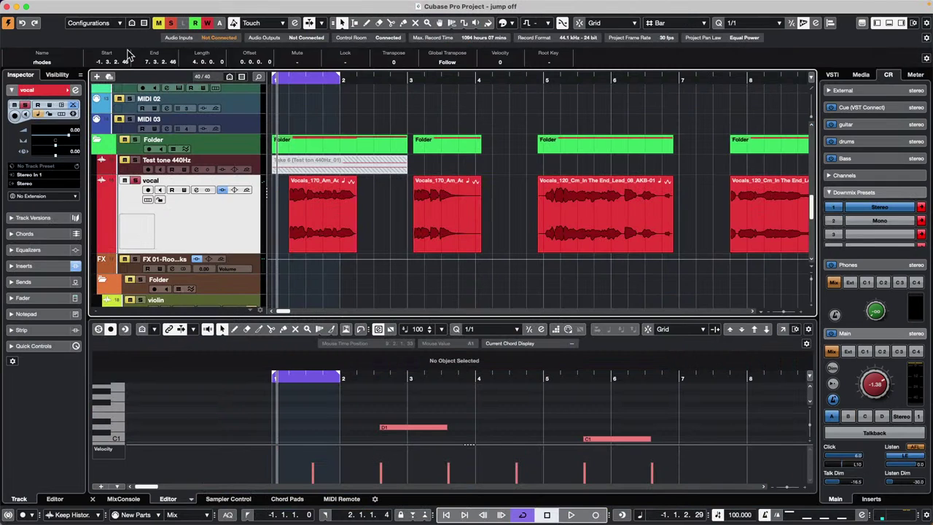
left_click(861, 74)
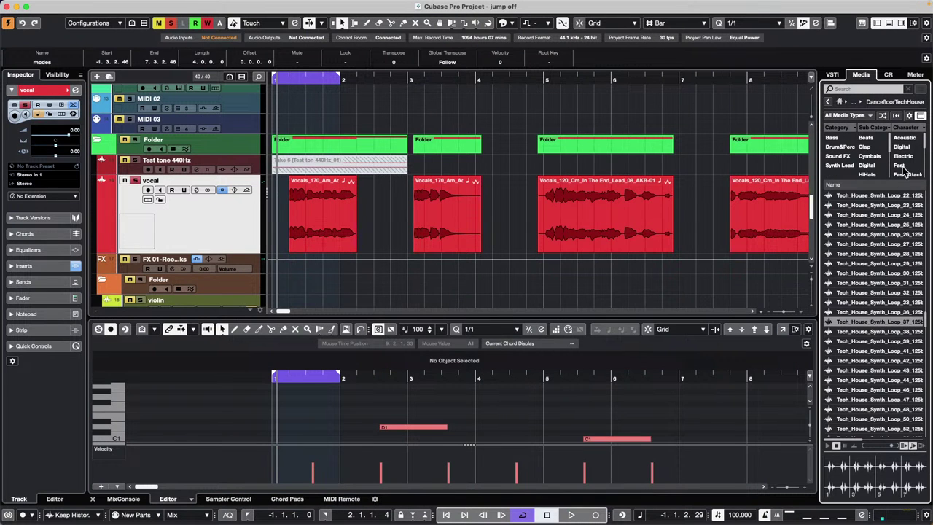
left_click(832, 137)
Audition several Tech House bass loops from the filtered media results
left_click(873, 225)
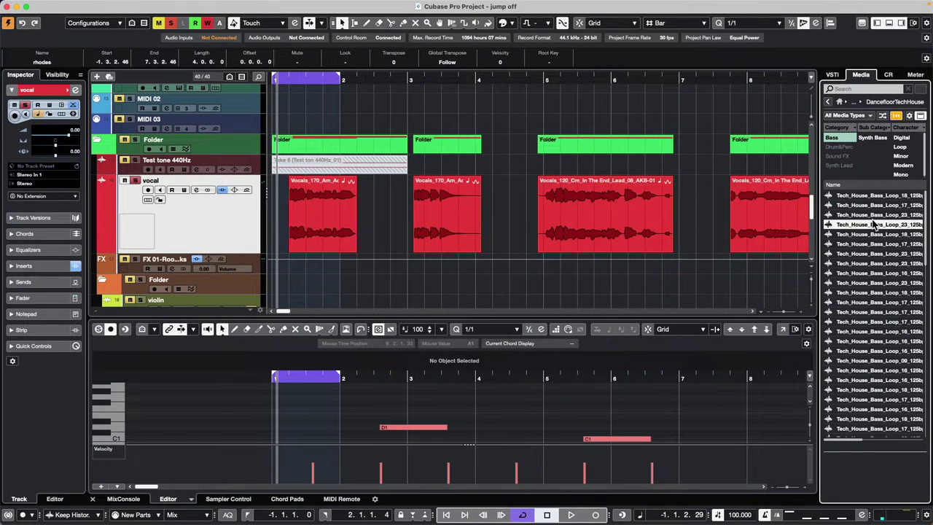
left_click(874, 264)
left_click(868, 332)
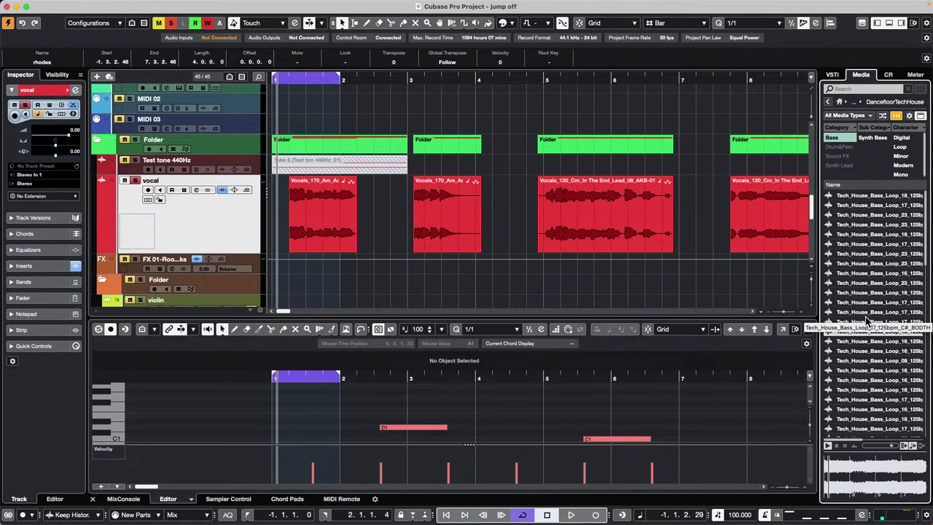
scroll(866, 350, "down", 3)
left_click(865, 342)
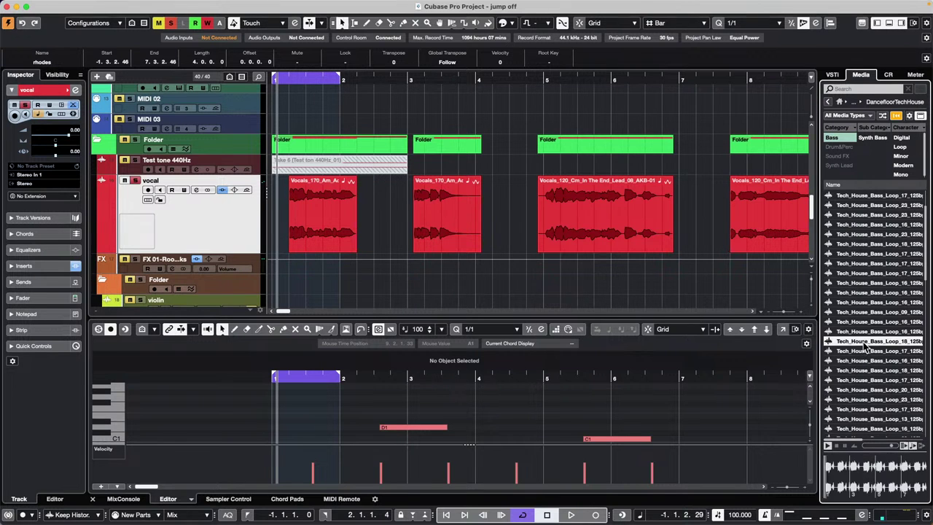
scroll(864, 342, "down", 5)
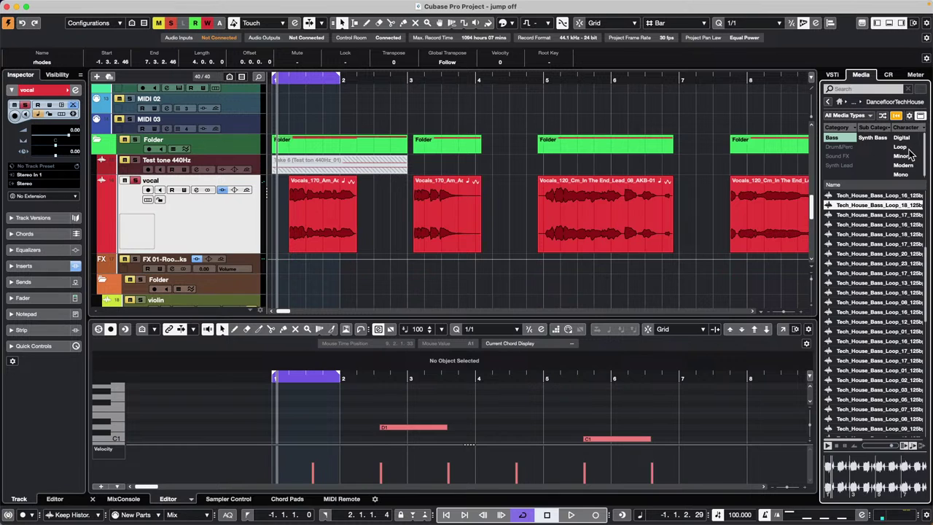
Narrow the bass loops to the Mono character and create a sampler track from a Tech_House_Bass_Loop_16 file
left_click(904, 174)
left_click(857, 313)
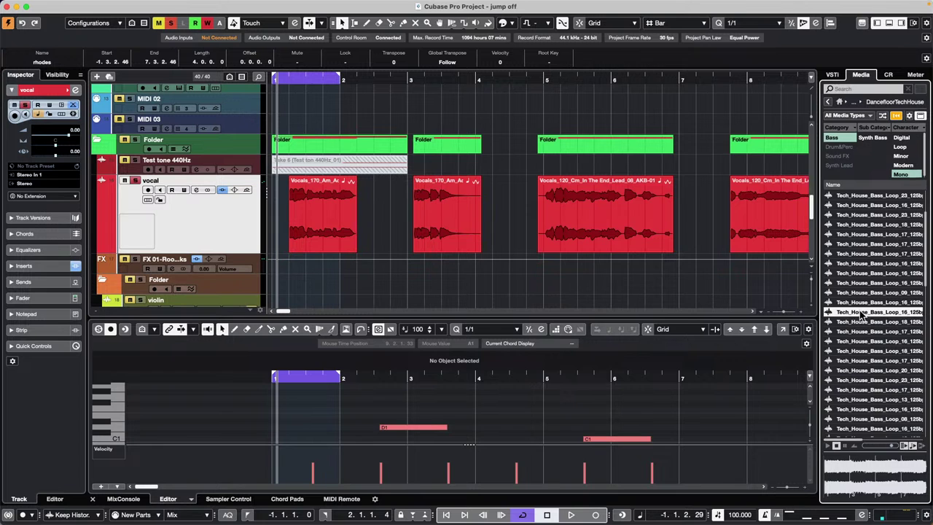
right_click(864, 312)
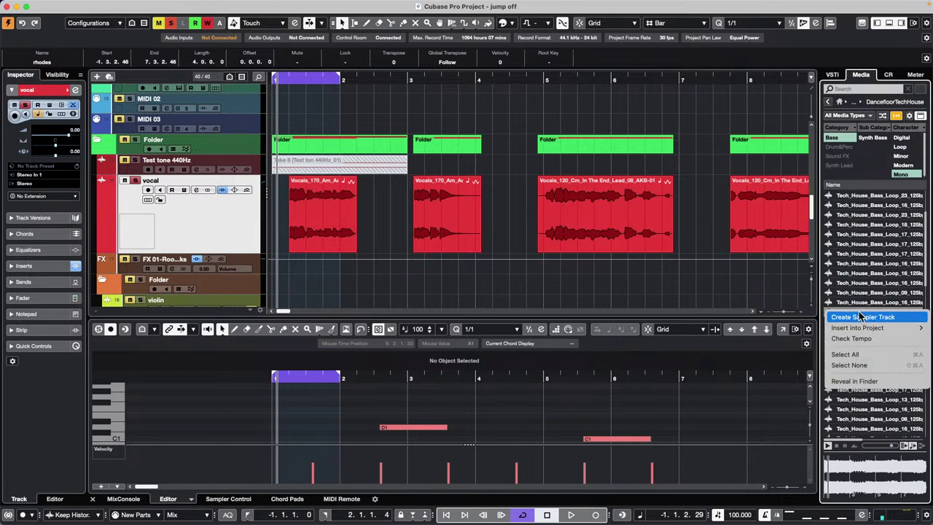
left_click(889, 318)
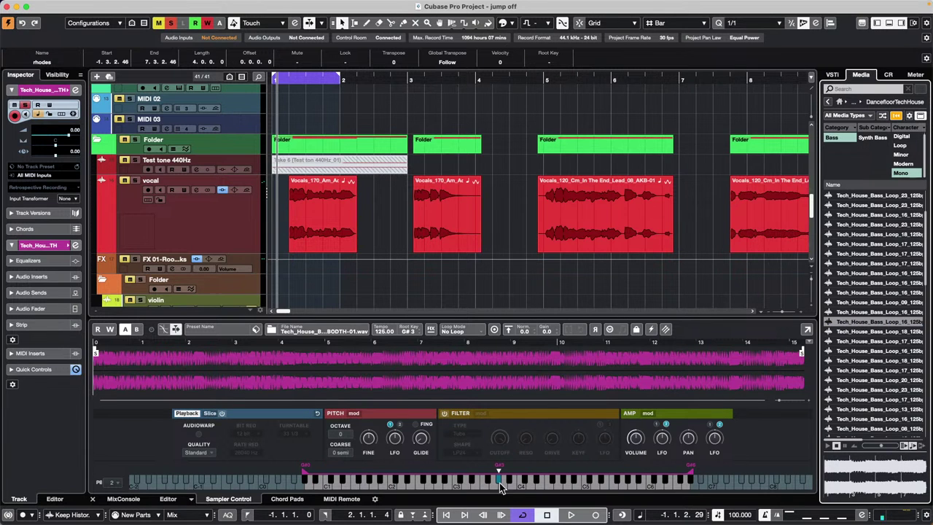
Play the sample at its root key and trim its start and end to about 2.3 and 2.9 on the sampler ruler
left_click(499, 482)
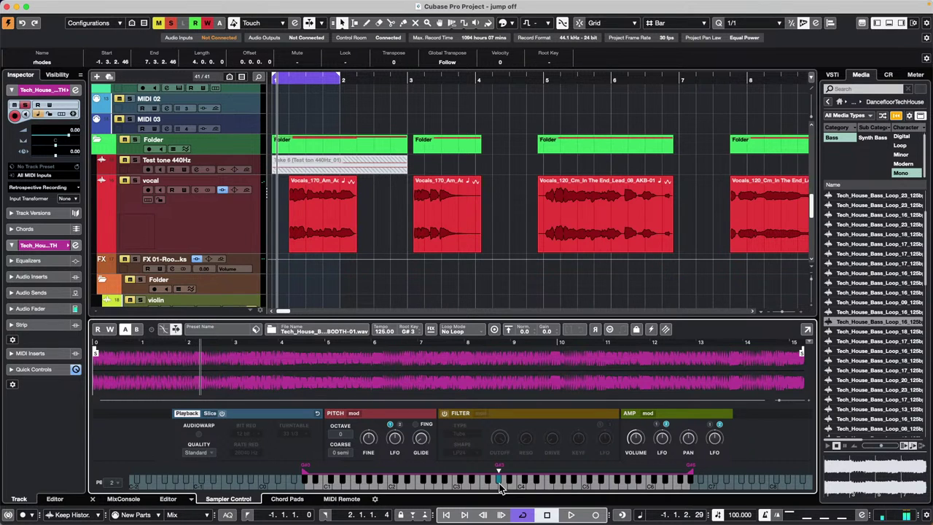
mouse_move(802, 355)
left_mouse_down()
mouse_move(202, 355)
mouse_move(122, 378)
left_mouse_up()
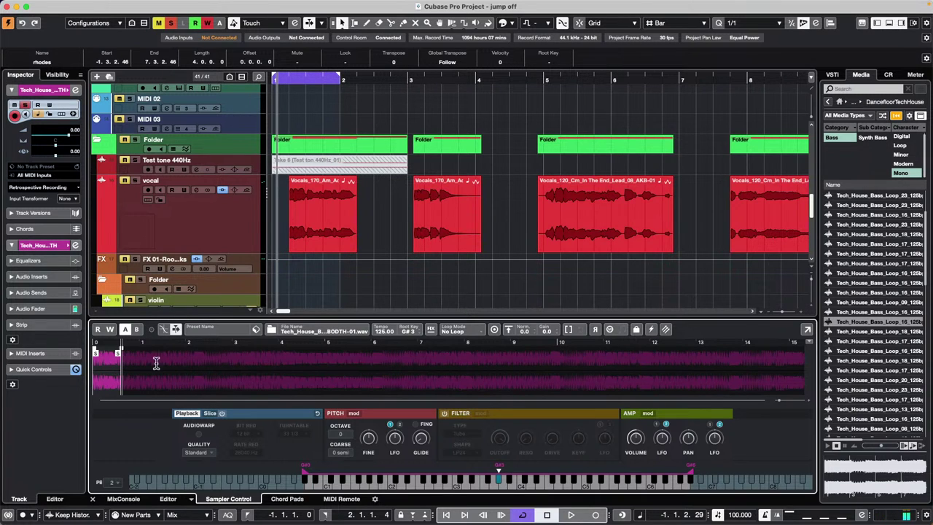
left_click_drag(122, 365, 261, 368)
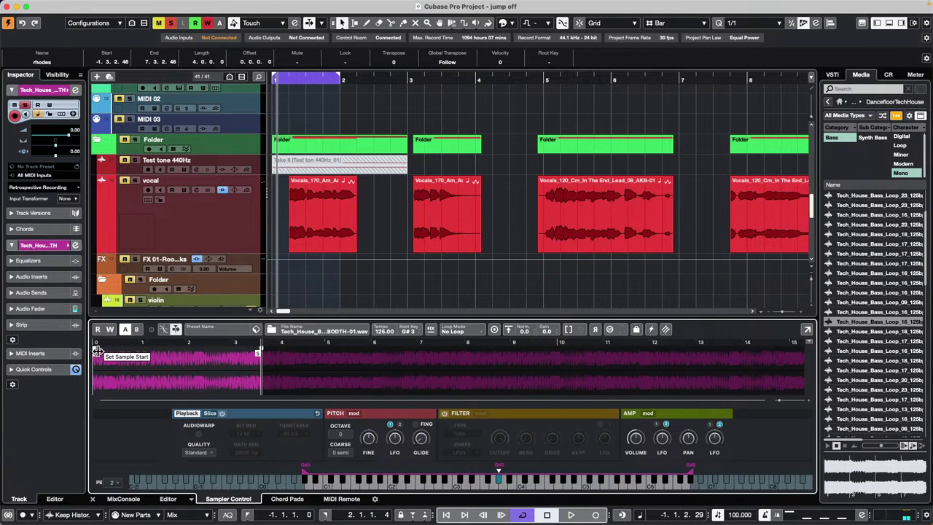
left_click_drag(95, 353, 178, 350)
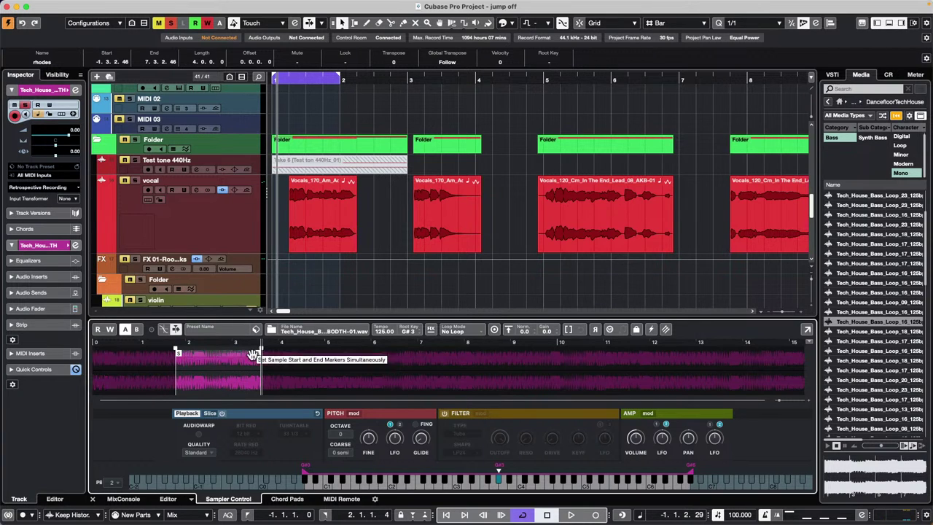
left_click_drag(258, 353, 229, 355)
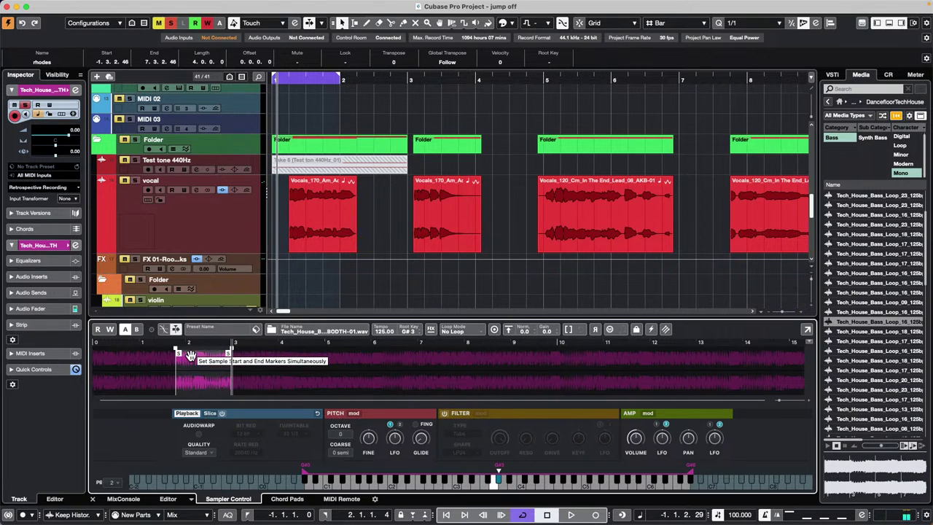
left_click_drag(177, 352, 207, 352)
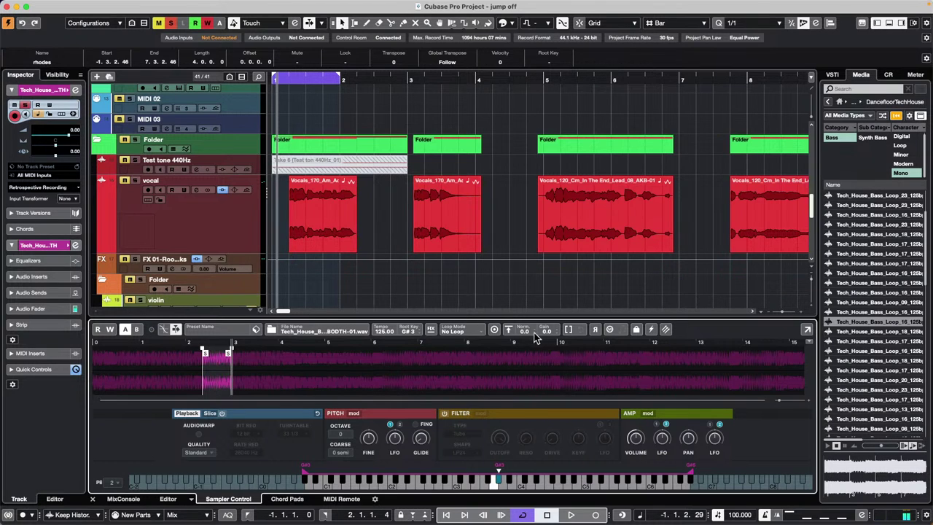
Set the sample's loop mode to Continuous and turn on AudioWarp, comparing the playback with it off and on
left_click(448, 333)
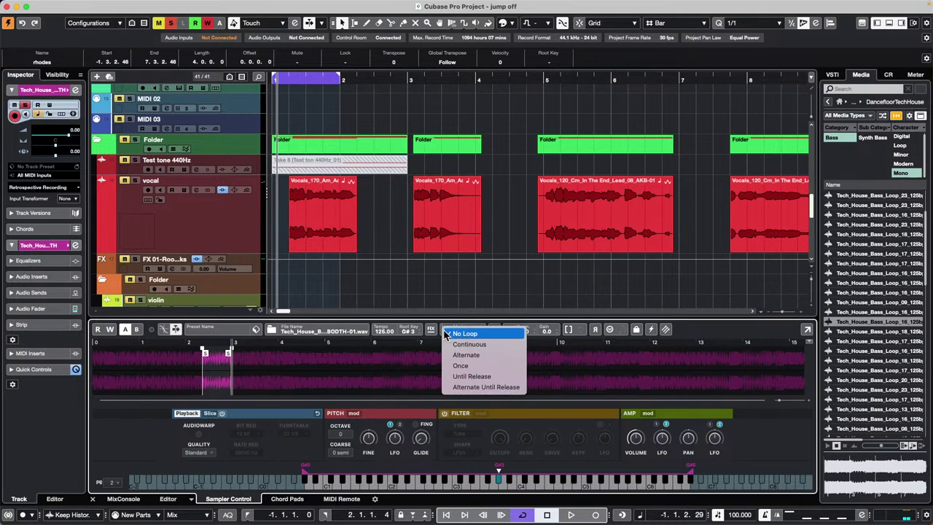
left_click(500, 343)
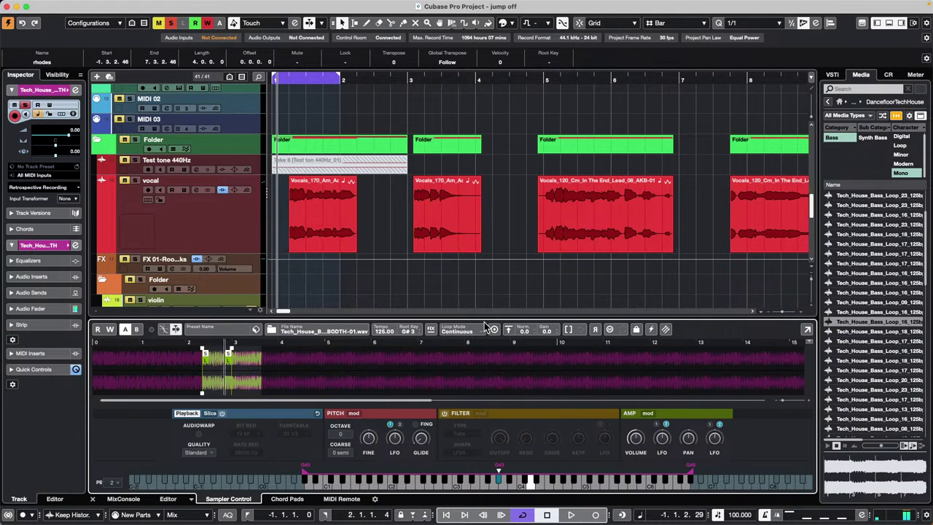
left_click(200, 435)
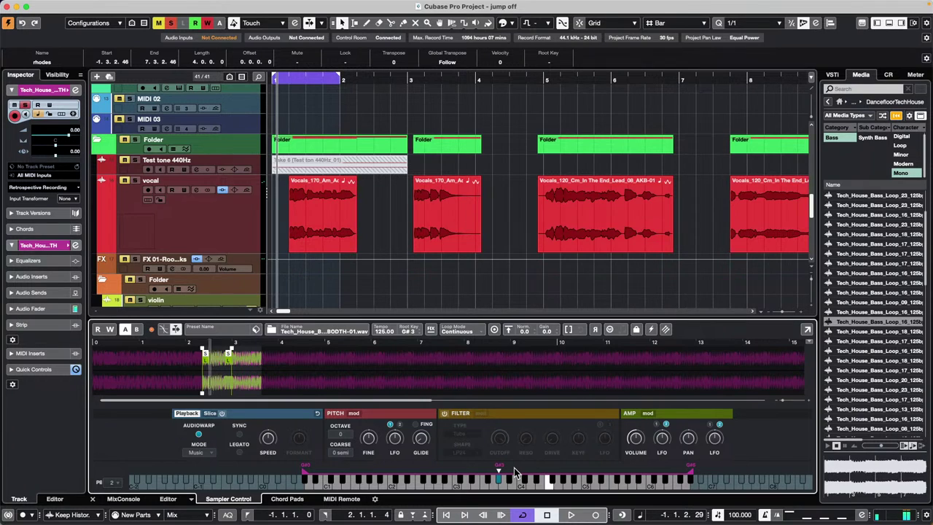
left_click(199, 434)
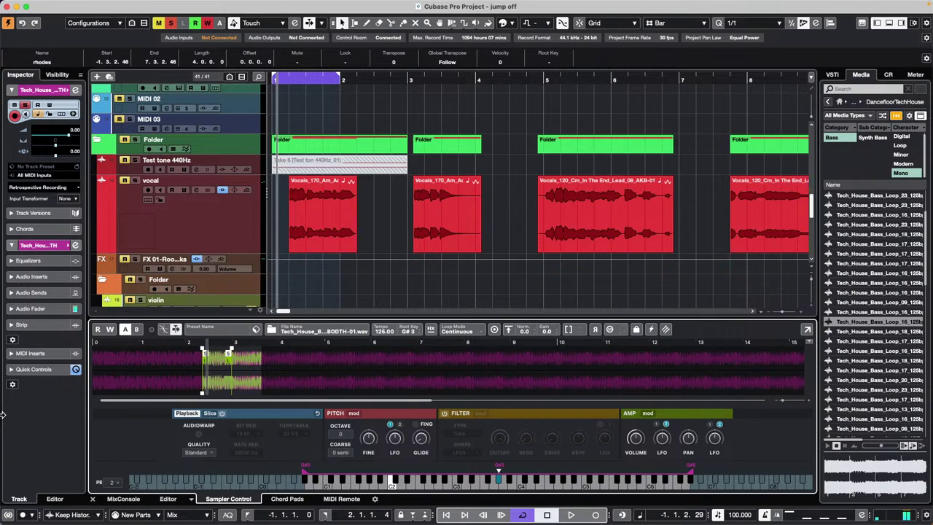
left_click(199, 435)
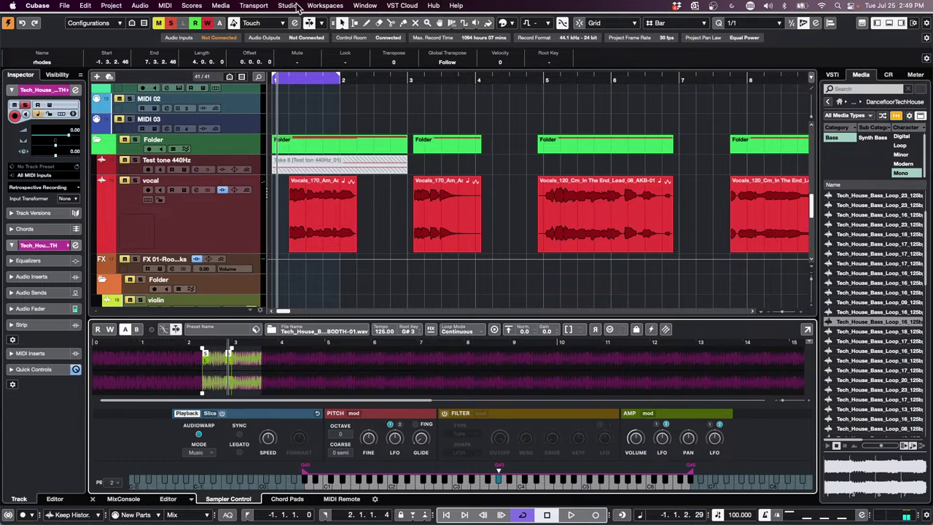
Open the project's audio Pool, inspect the files stored in its Sampler Track folder, and close the Pool
left_click(248, 6)
mouse_move(295, 14)
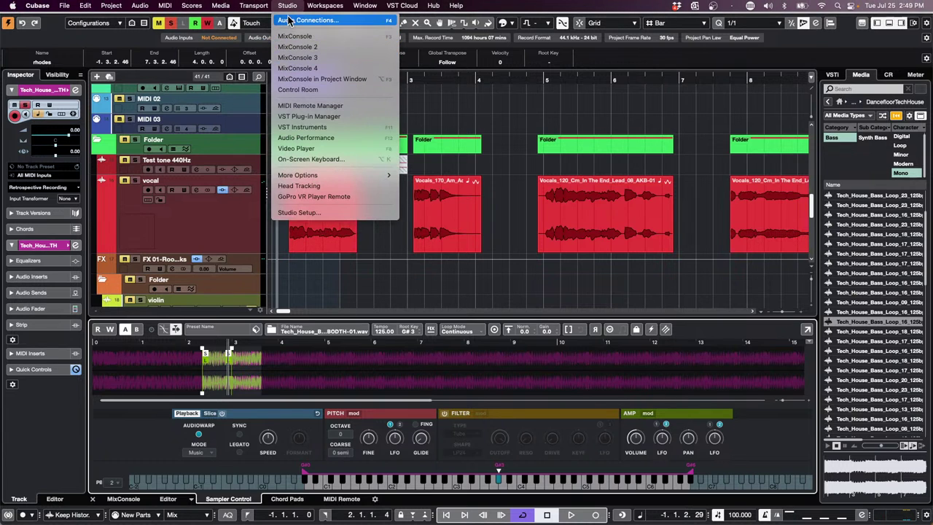
mouse_move(220, 6)
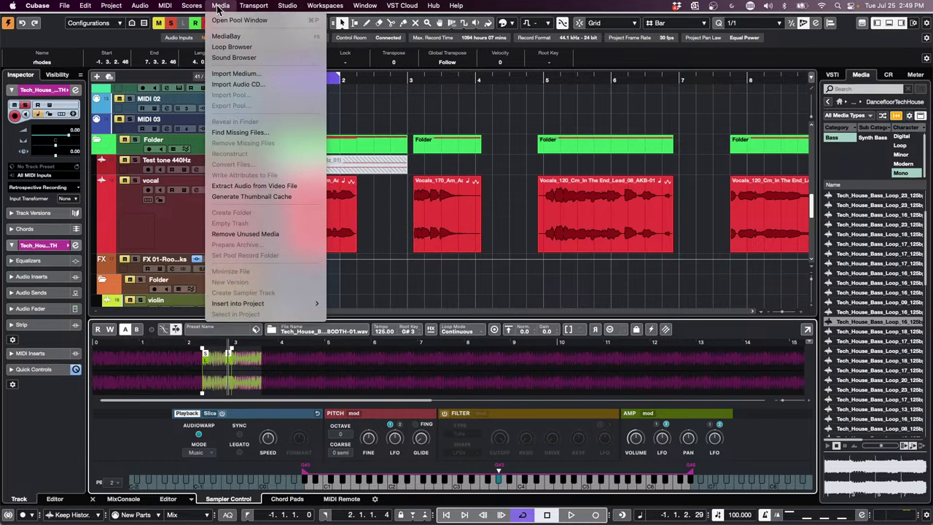
left_click(248, 20)
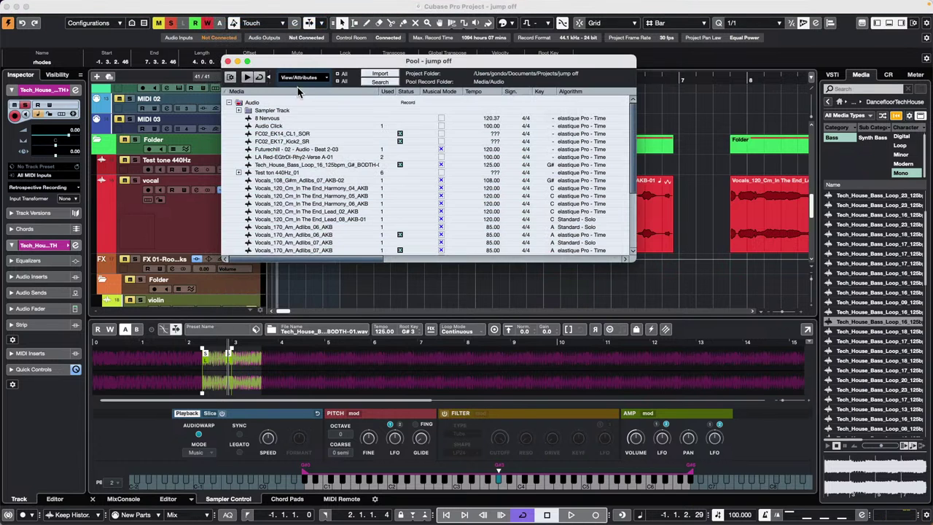
left_click(239, 110)
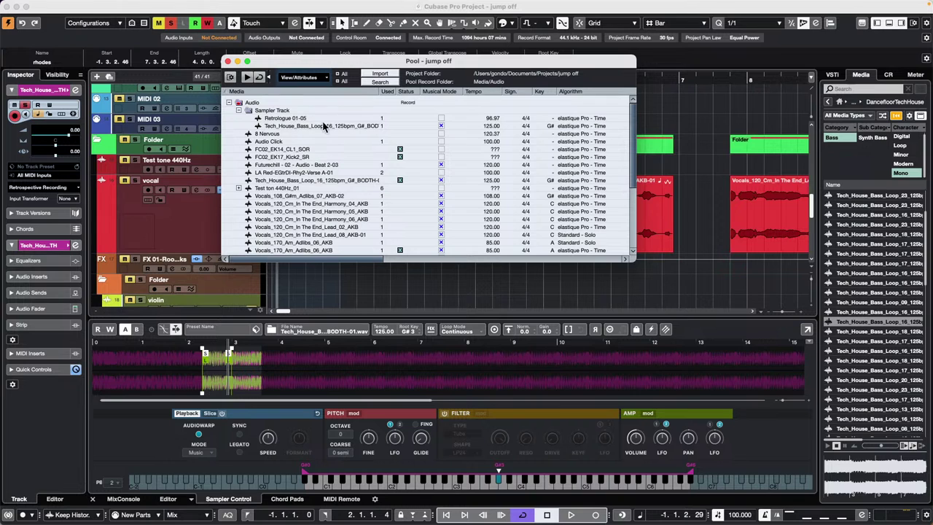
left_click(248, 110)
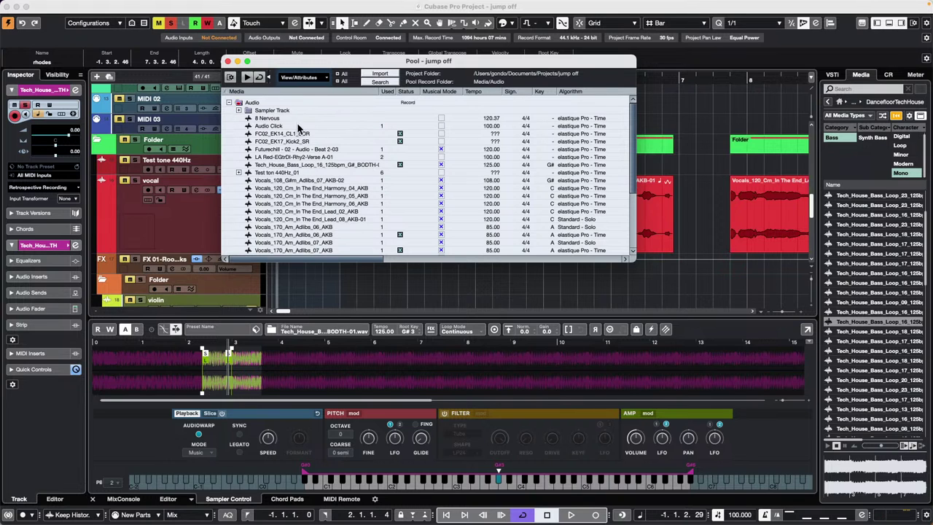
left_click(239, 111)
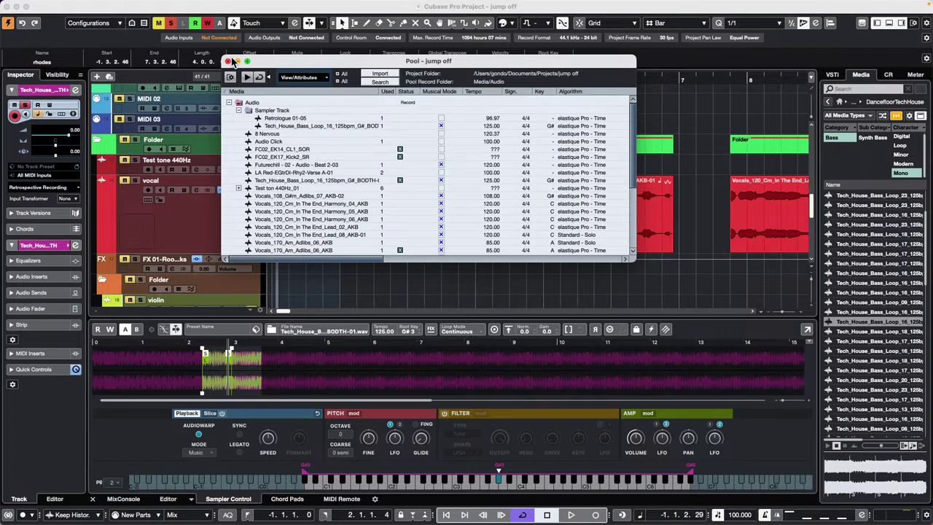
left_click(227, 62)
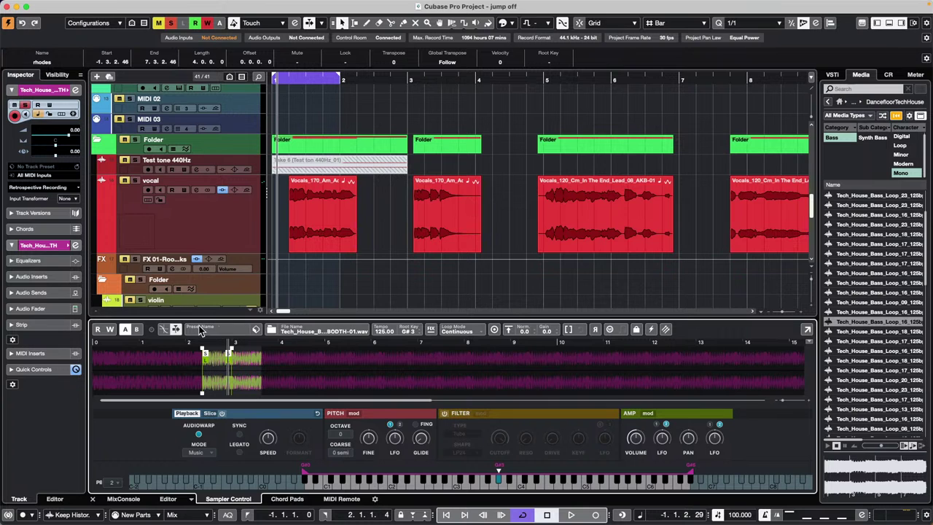
Save the sampler track's current settings as a track preset named "Ace amadeus"
left_click(254, 331)
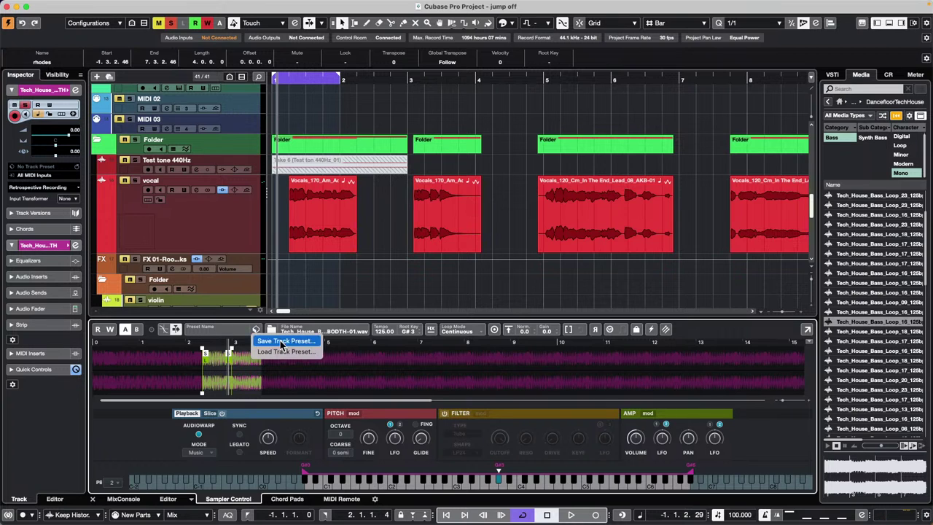
left_click(309, 342)
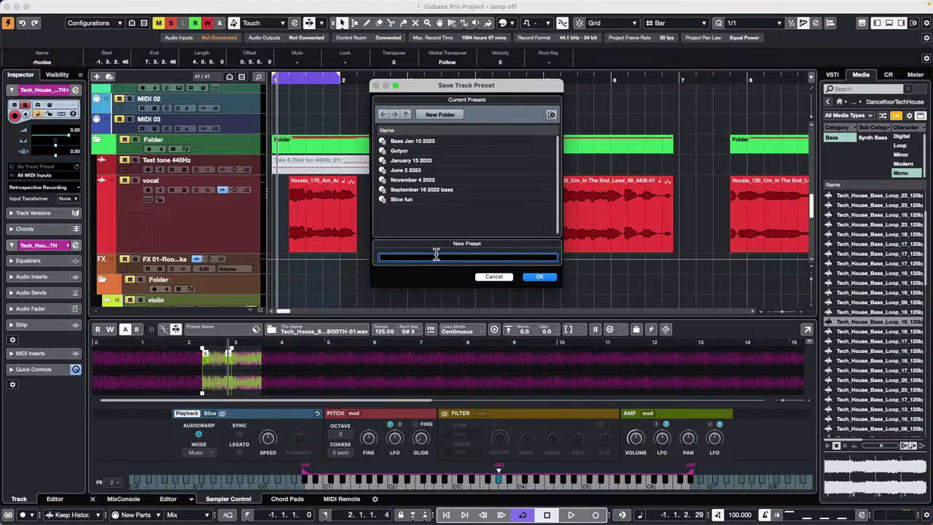
type("Ace amadeus")
key("Return")
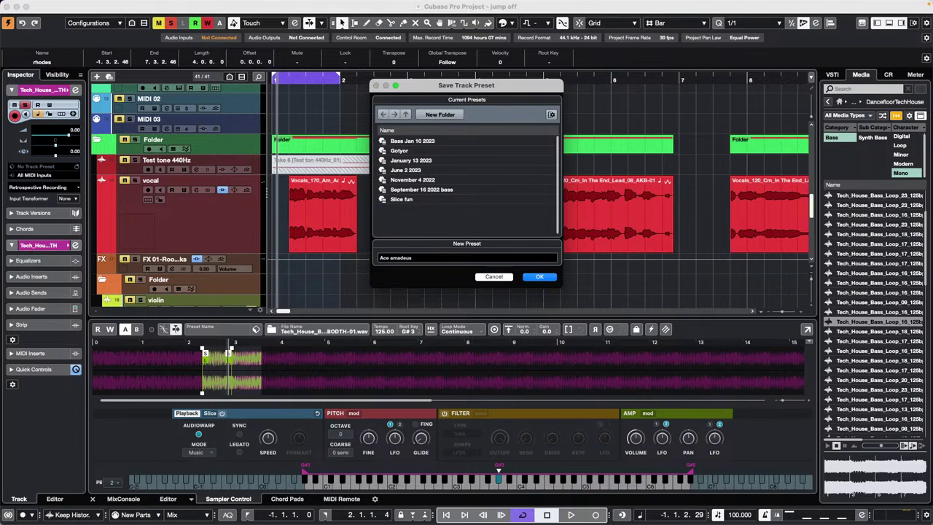
left_click(540, 277)
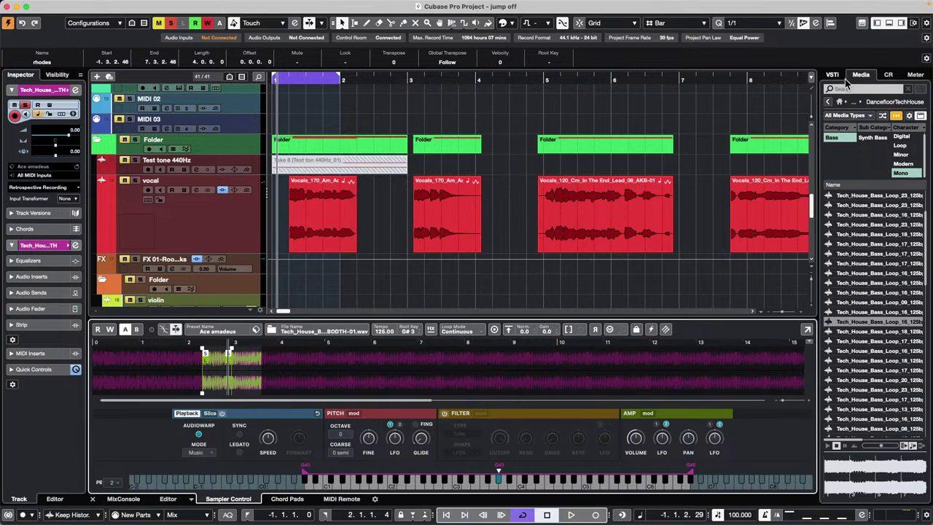
Browse the user presets to the Sampler track presets and select the Ace amadeus preset
left_click(888, 75)
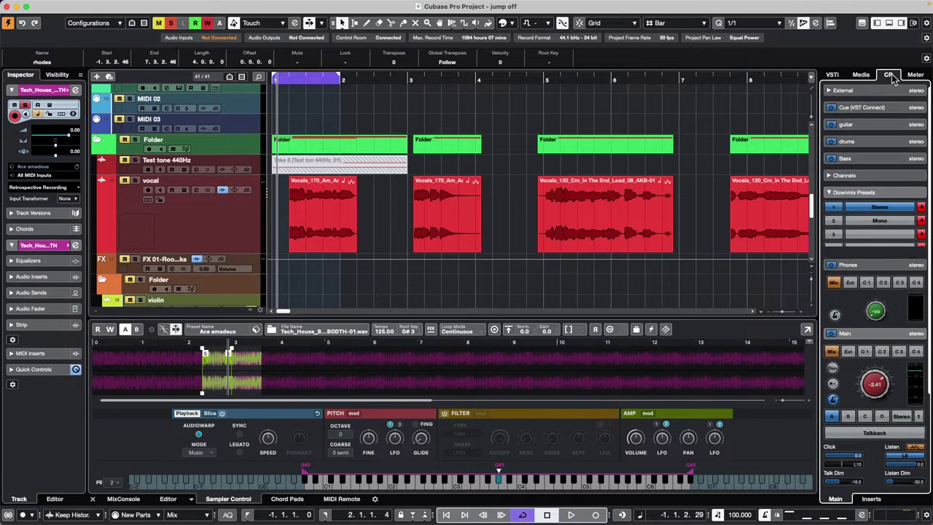
left_click(864, 75)
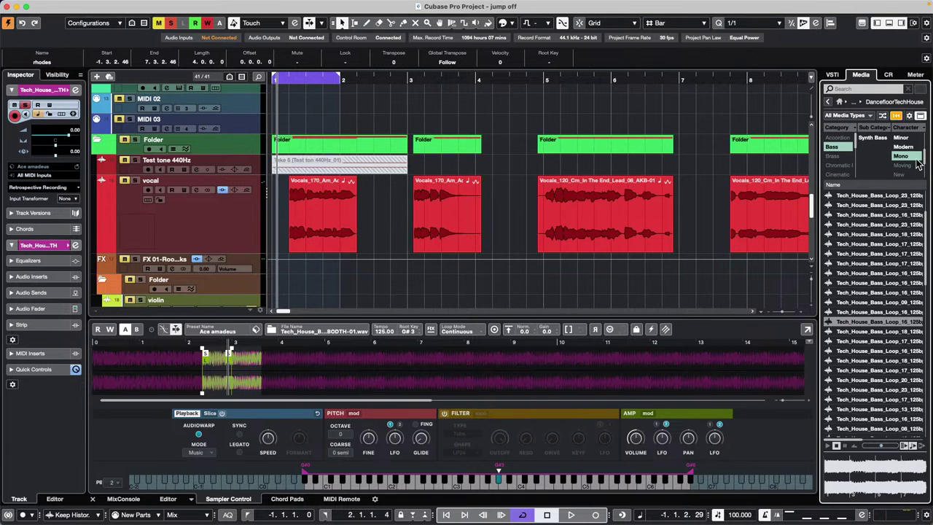
left_click(840, 102)
left_click(847, 275)
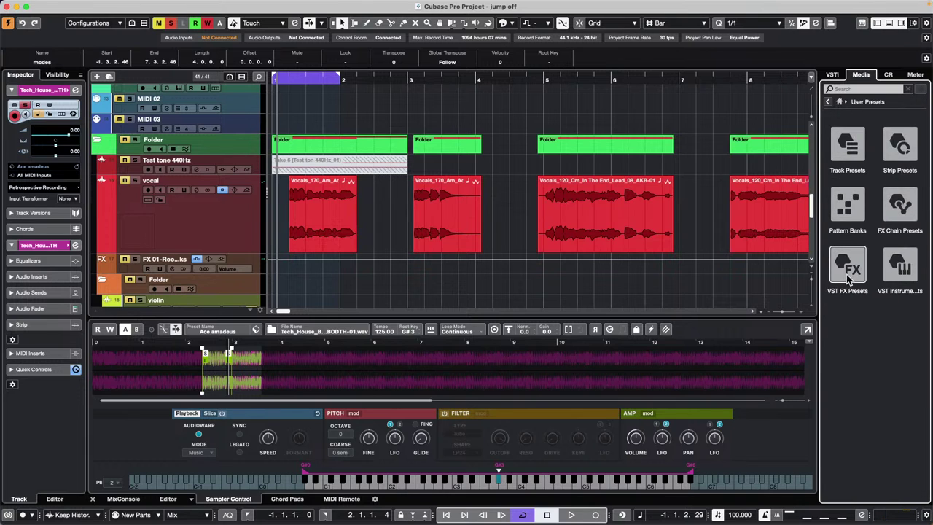
left_click(858, 154)
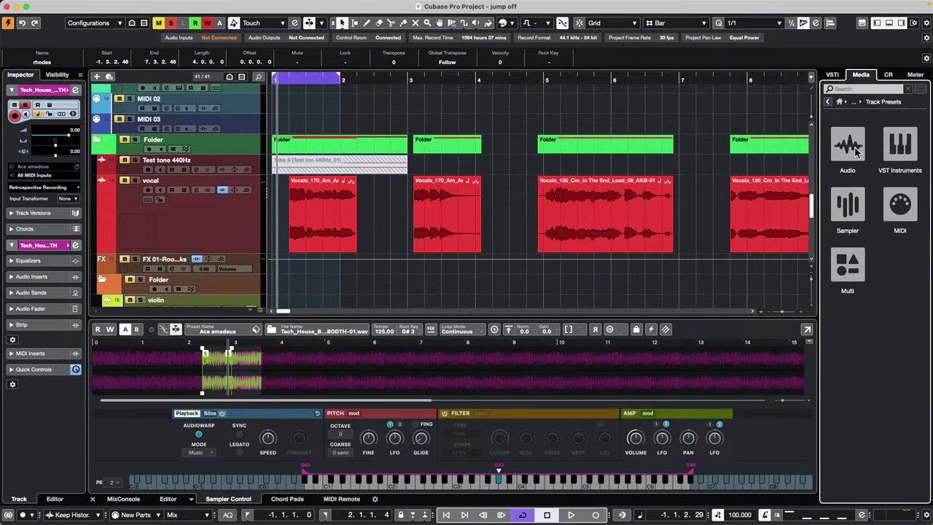
left_click(846, 192)
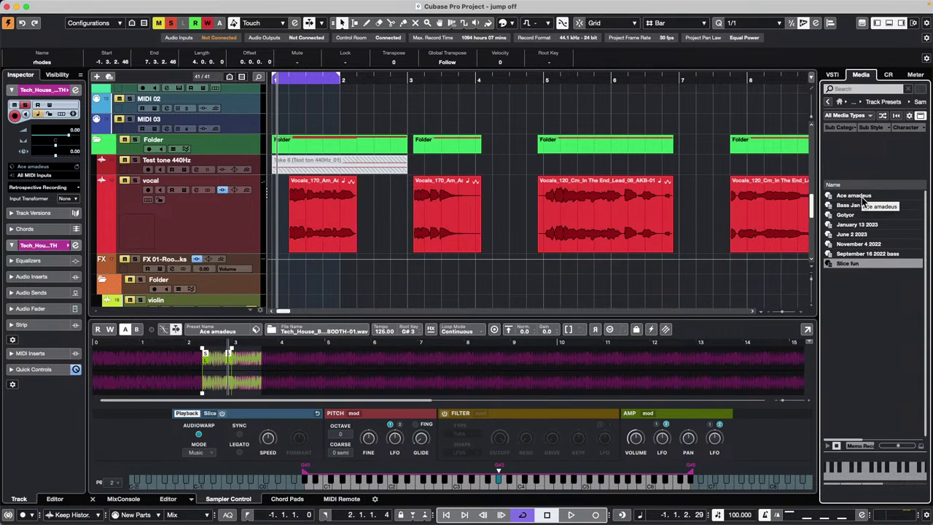
mouse_move(864, 202)
left_mouse_down()
mouse_move(416, 283)
mouse_move(124, 244)
mouse_move(179, 267)
mouse_move(909, 194)
mouse_move(850, 192)
left_mouse_up()
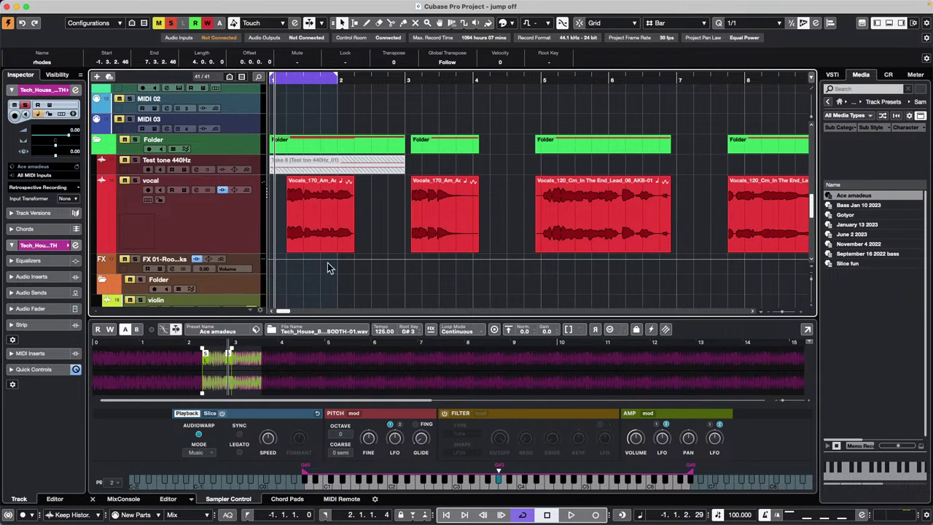
Select the rhodes track and erase its MIDI part with the Erase tool
scroll(209, 249, "up", 15)
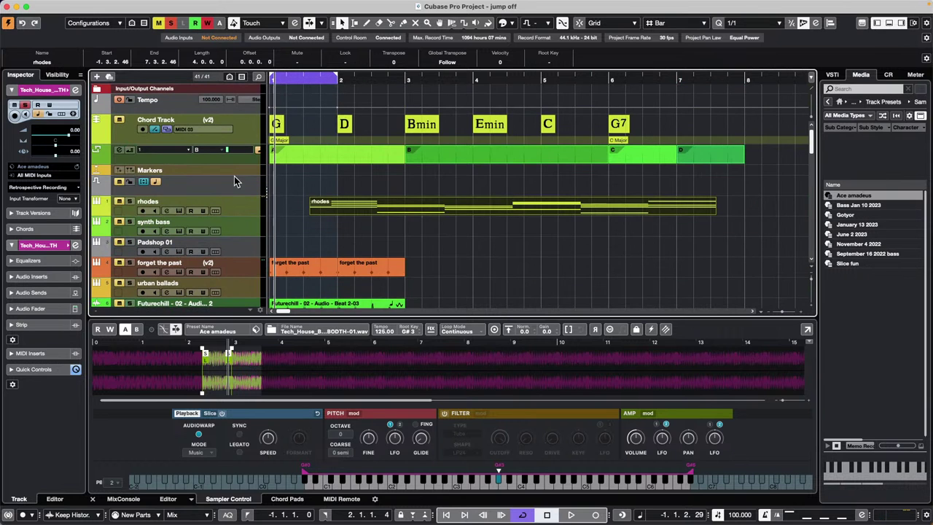
left_click(240, 205)
right_click(417, 199)
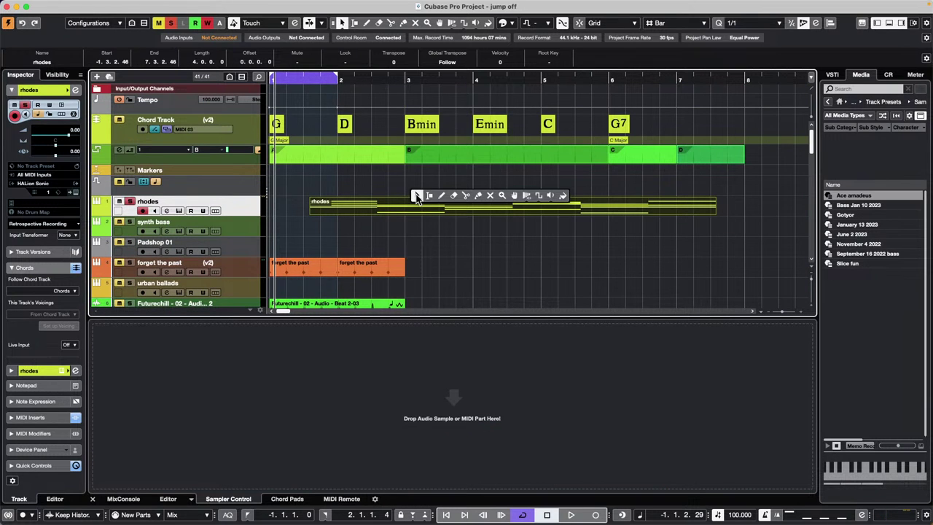
left_click(462, 196)
left_click(457, 198)
Show the Chord Pads for the rhodes track and audition the first two pads, including the first one transposed to F
scroll(423, 213, "down", 15)
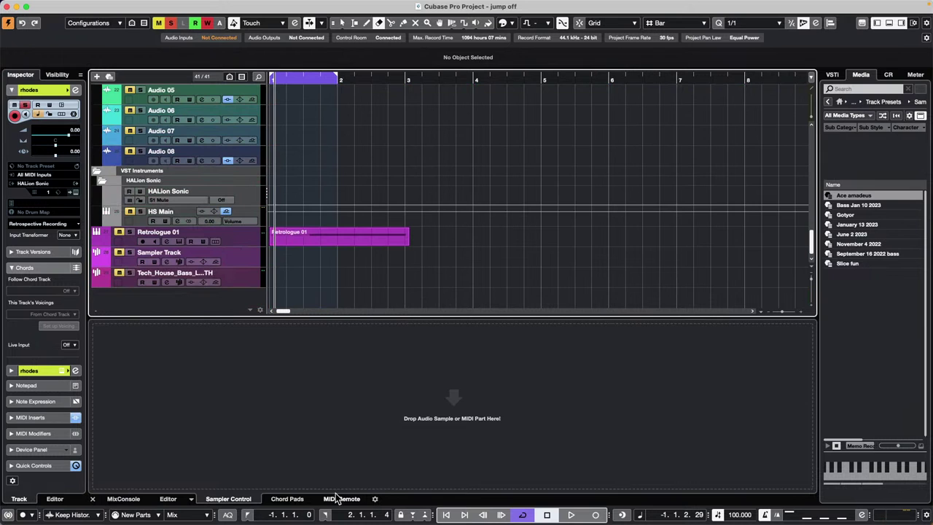
left_click(286, 498)
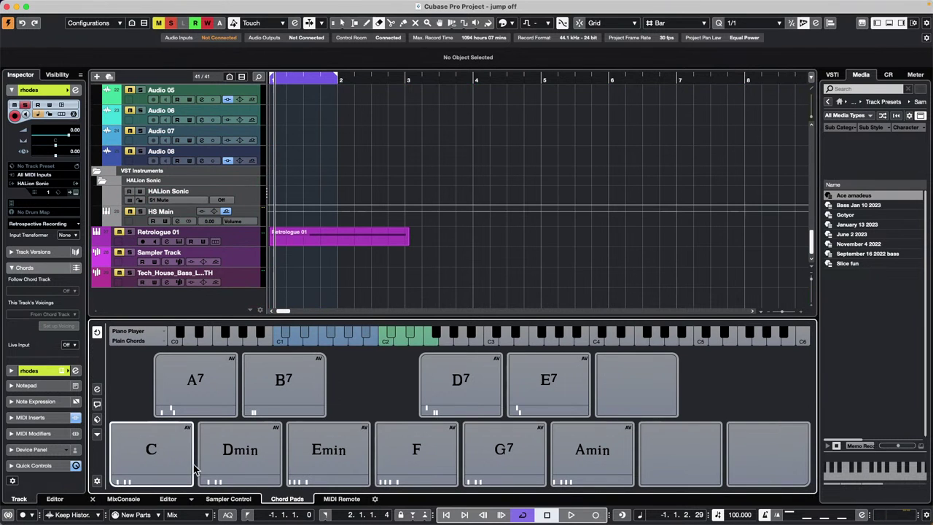
left_click(167, 462)
left_click(240, 455)
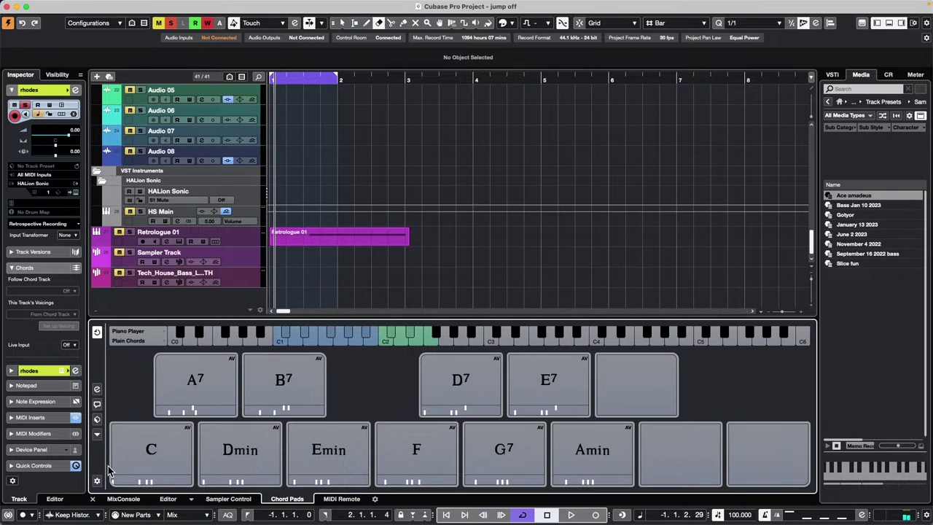
left_click(154, 460)
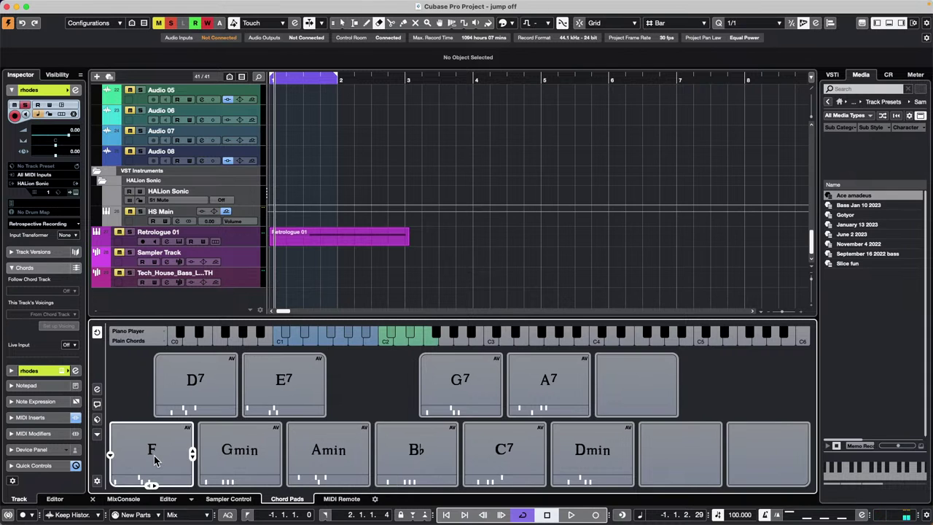
left_click(155, 460)
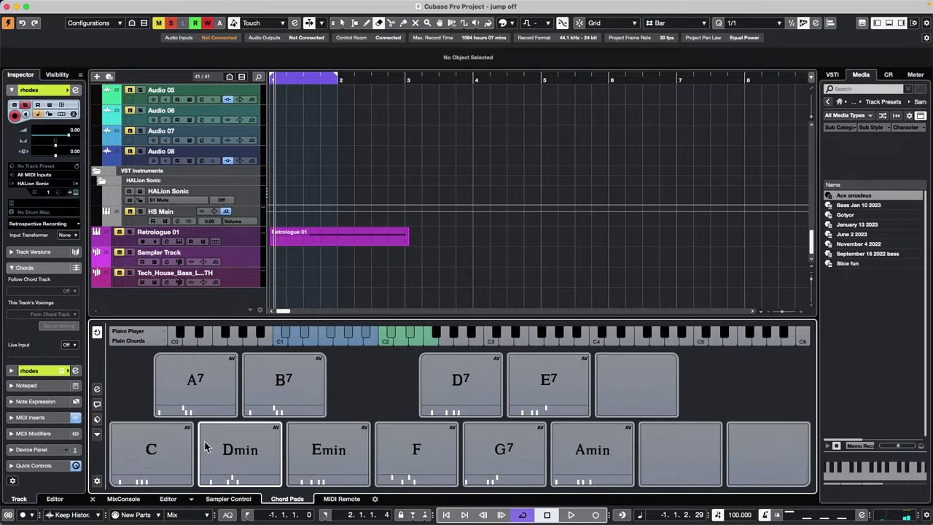
Try F as the first chord pad's root in the Chord Editor, and set it back to C
left_click(112, 456)
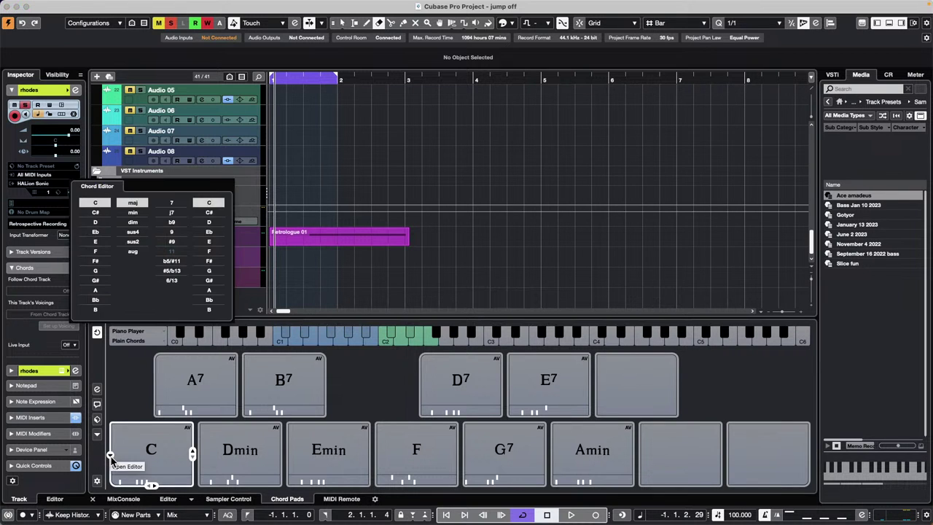
left_click(100, 252)
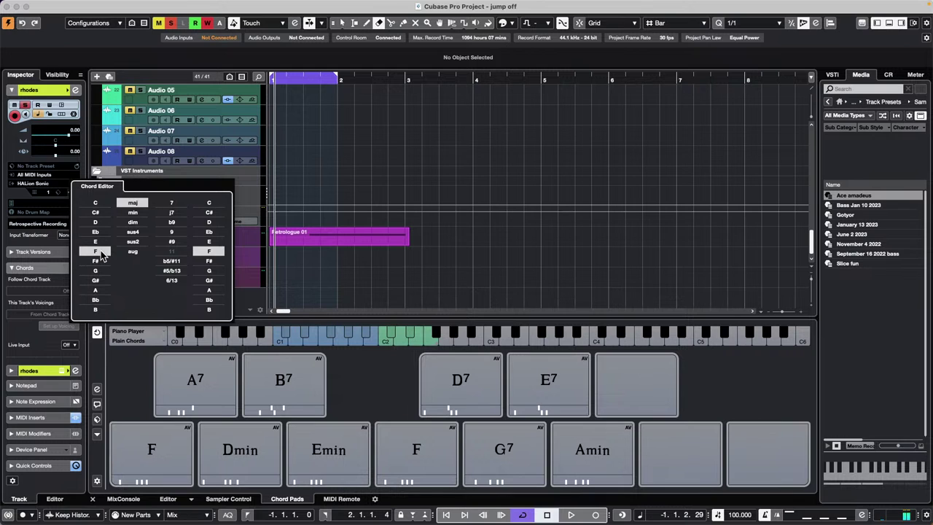
left_click(95, 202)
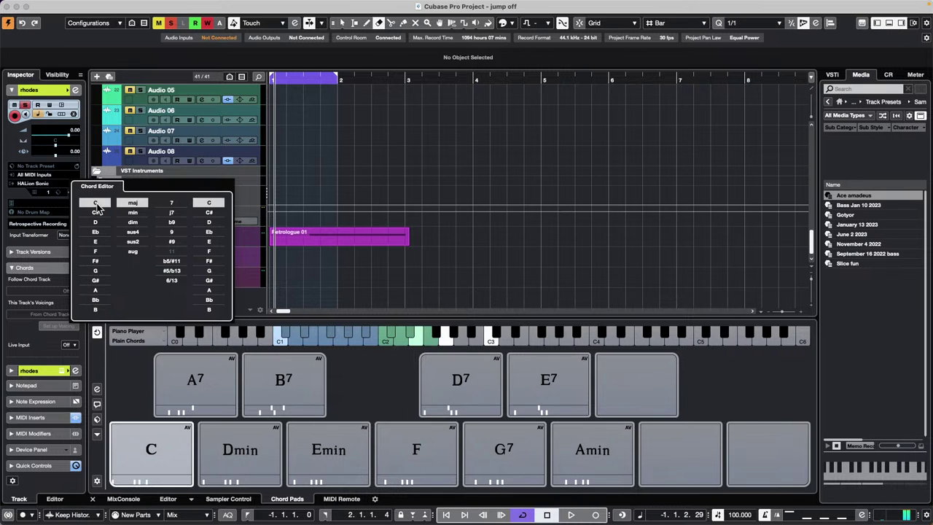
left_click(351, 287)
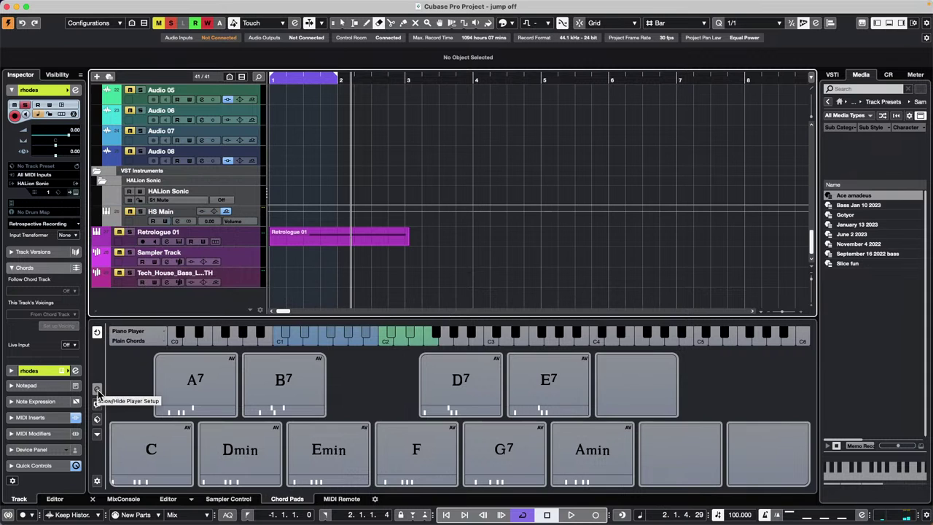
Undo back through the recent chord pad changes to the set starting on C
key("super+z")
key("super+z")
key("super+z")
key("super+z")
key("super+z")
key("super+z")
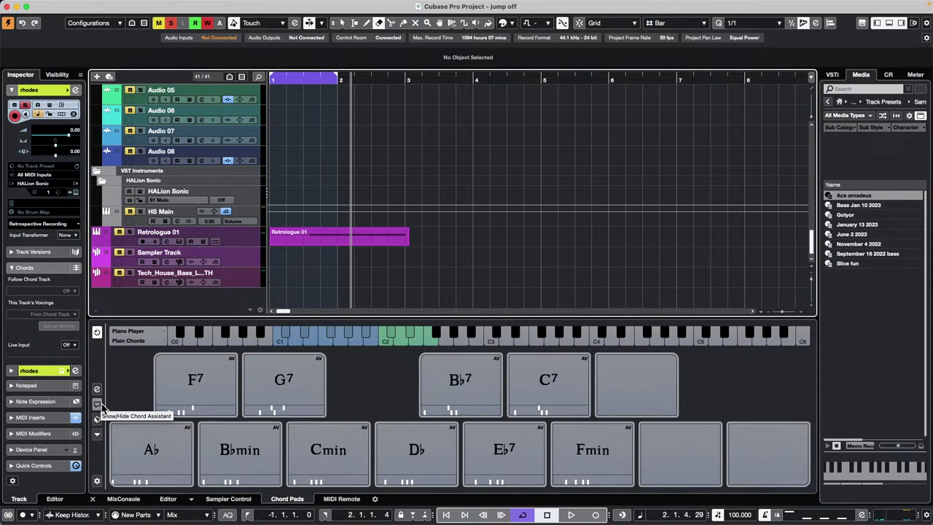
key("super+z")
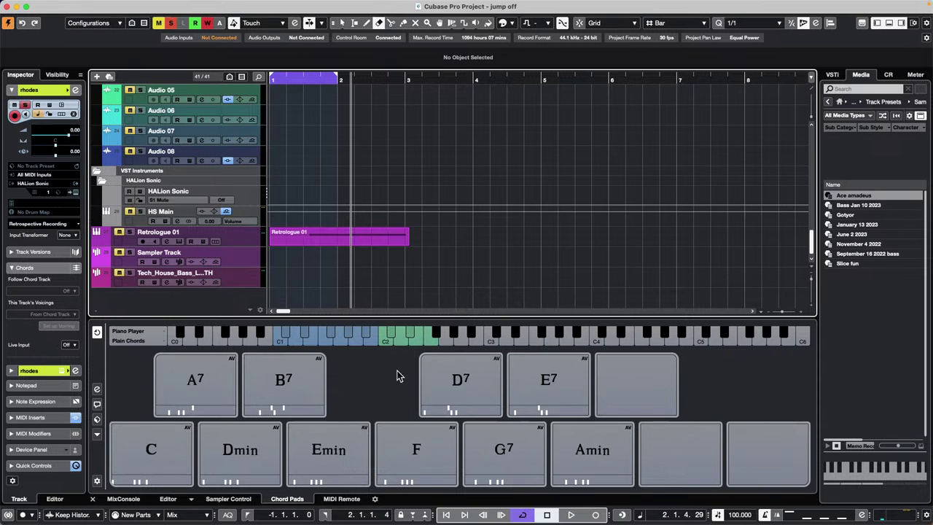
Show the player setup for the chord pads and look over the Chord Pads preset loading and saving options
left_click(98, 391)
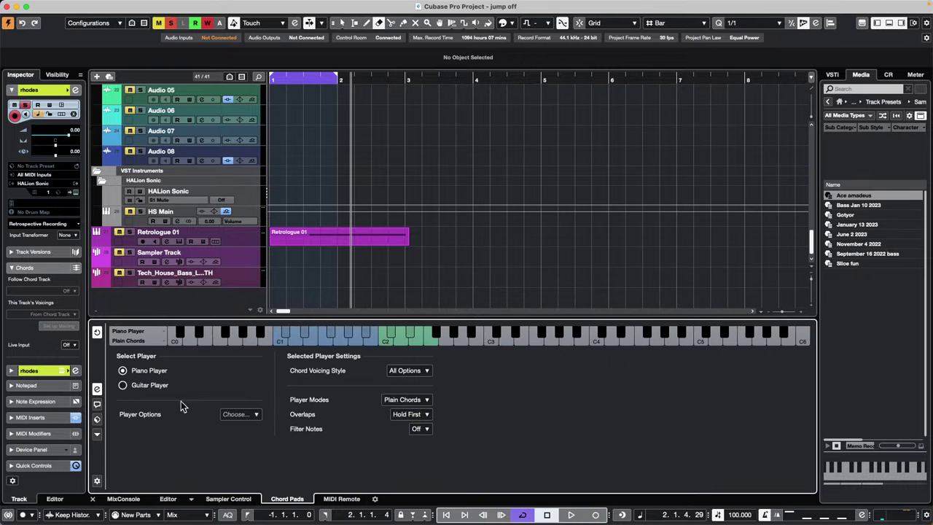
left_click(97, 420)
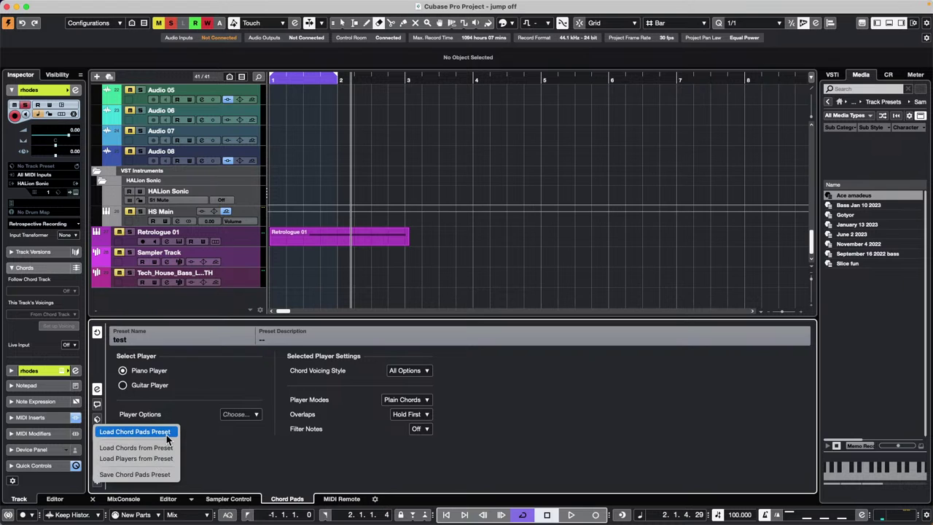
left_click(203, 437)
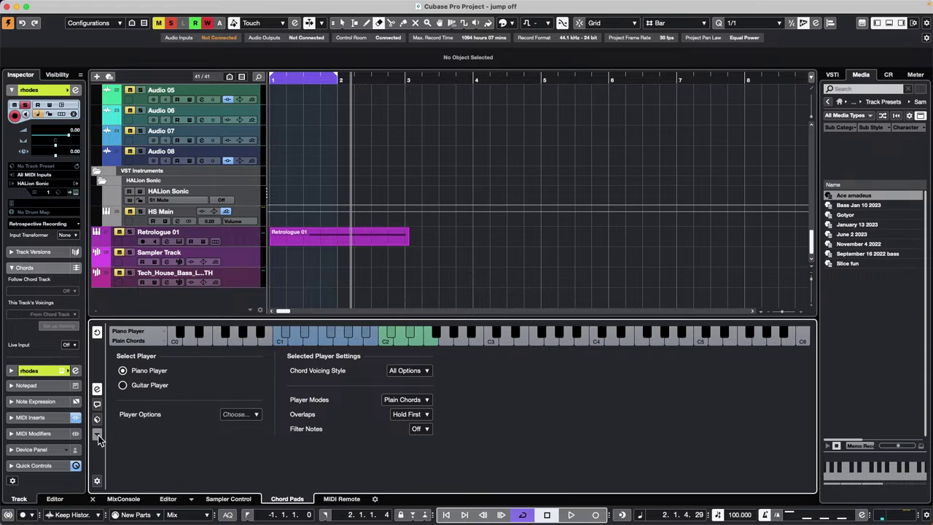
Examine the Pad Remote Control assignments in Chord Pads Setup, and return to the chord pads display
left_click(97, 481)
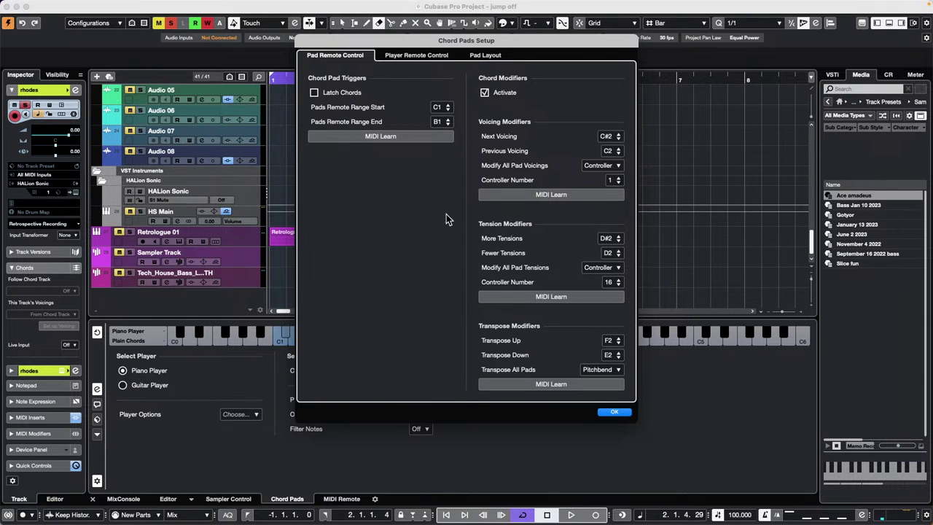
left_click_drag(443, 44, 380, 68)
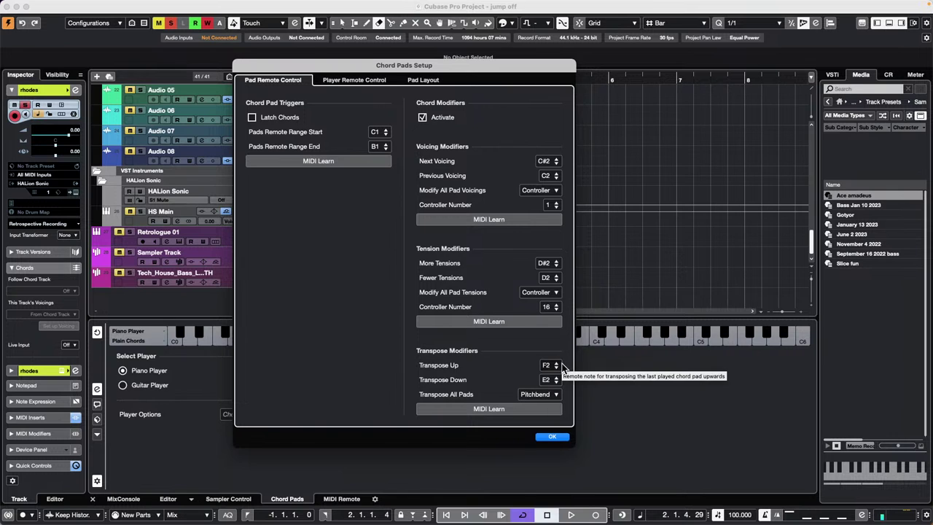
left_click(558, 438)
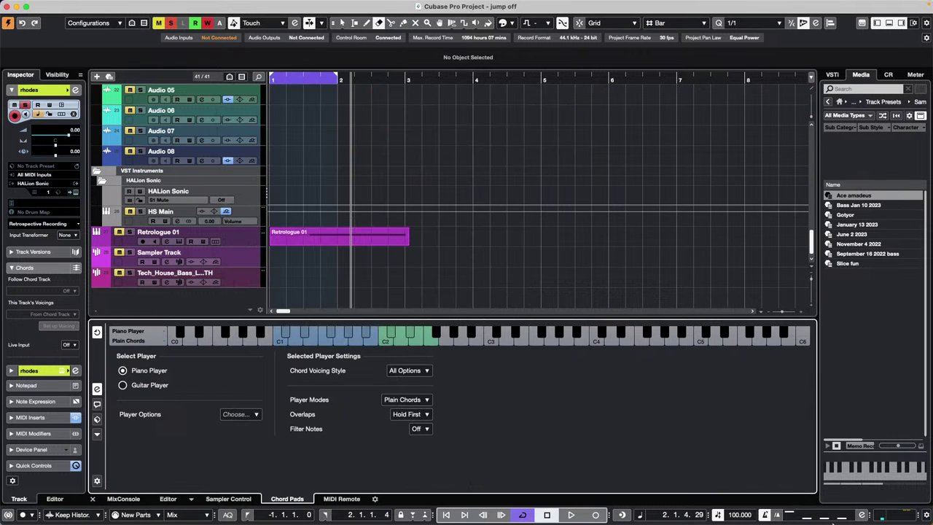
left_click(97, 480)
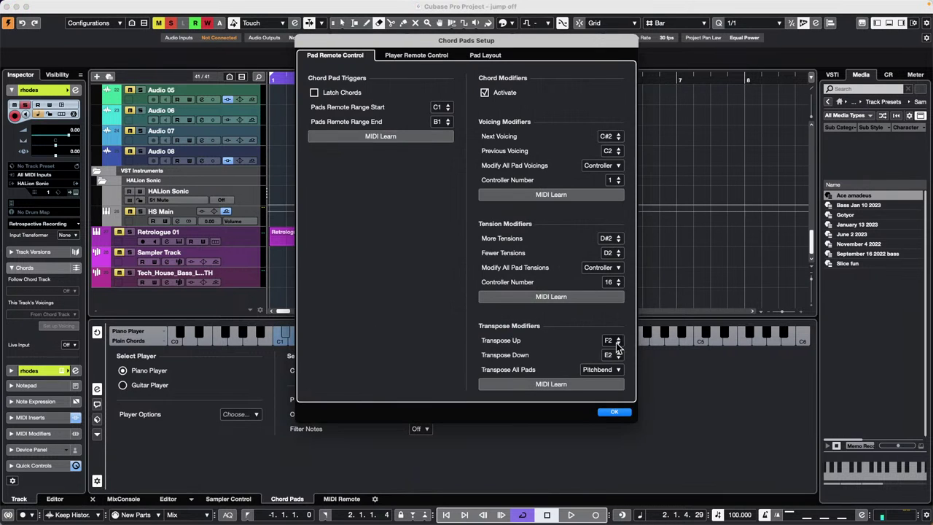
left_click(616, 413)
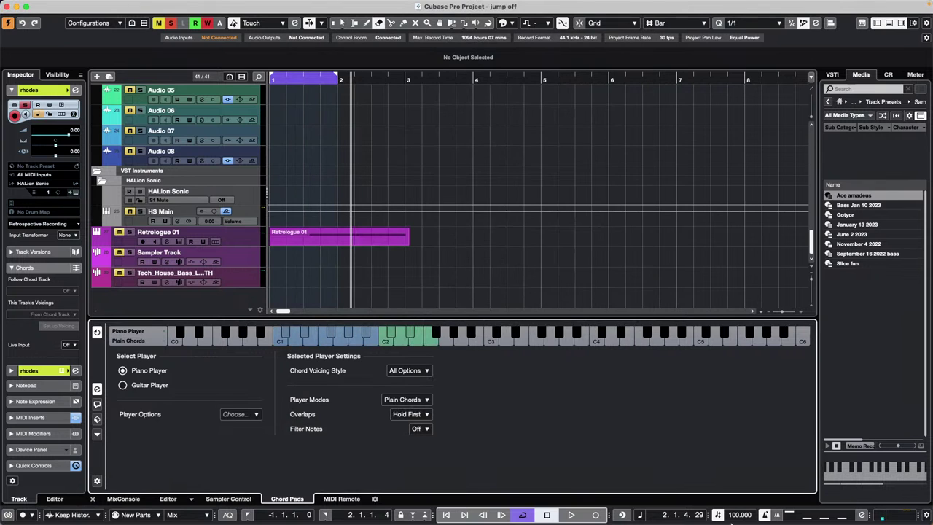
mouse_move(729, 522)
left_click(97, 389)
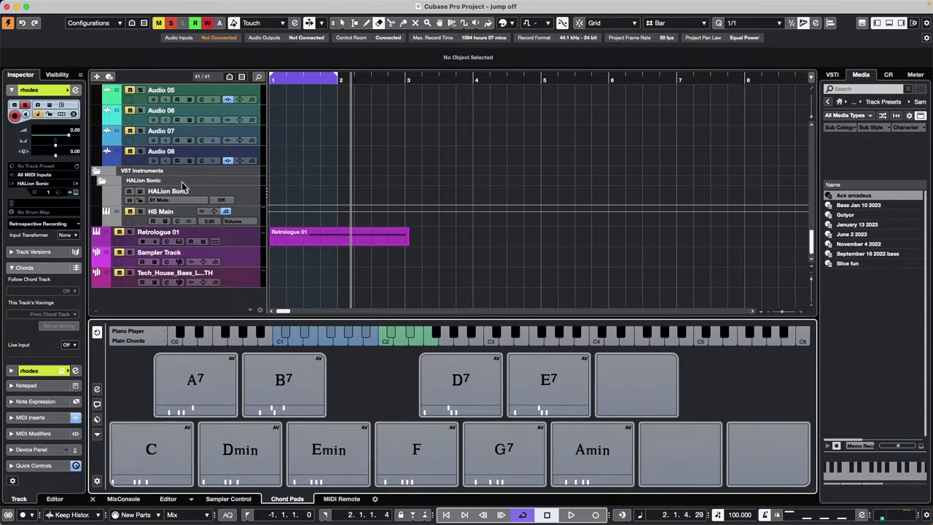
Try F#2 as the Transpose Up remote note in Chord Pads Setup, and set it back to F2
scroll(209, 162, "up", 5)
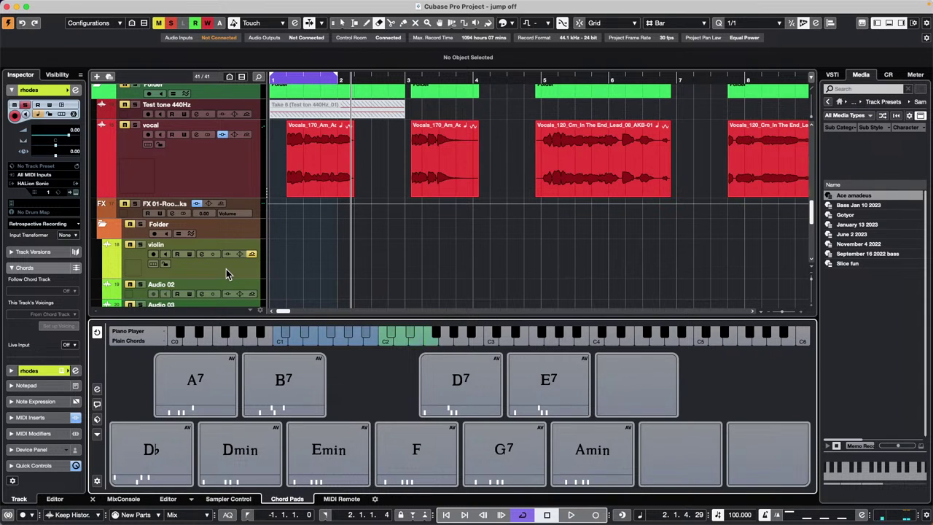
left_click(97, 480)
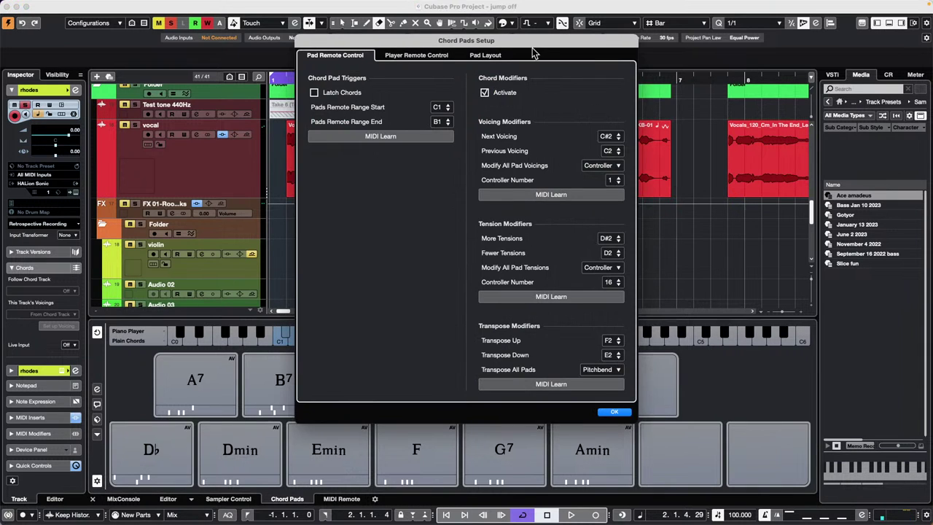
left_click(426, 58)
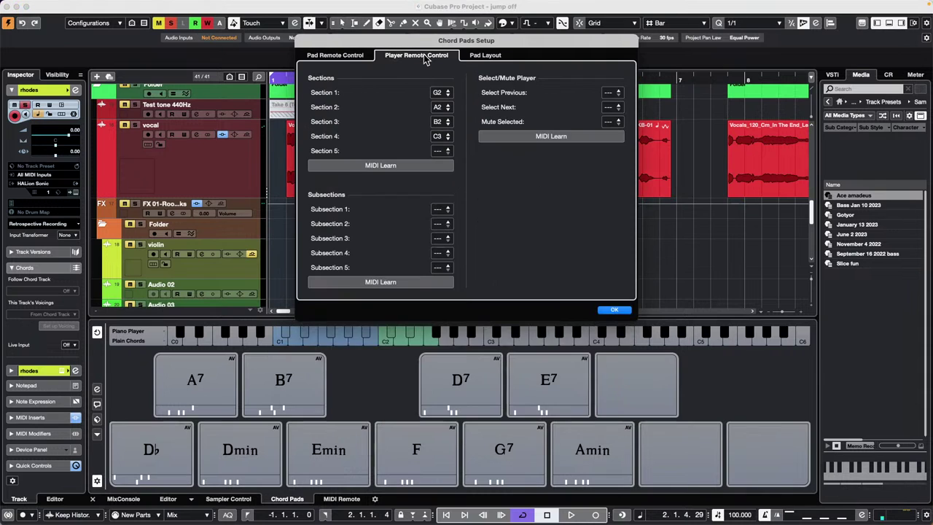
left_click(354, 58)
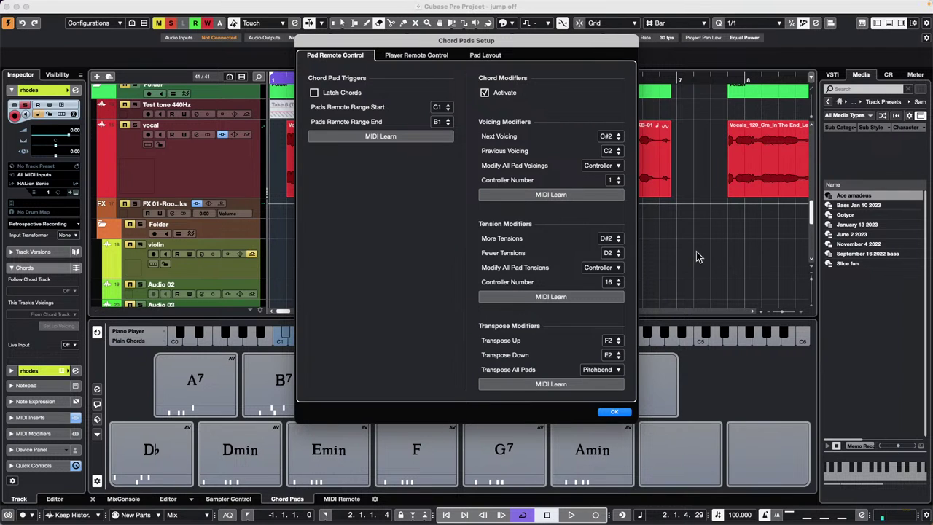
left_click(620, 338)
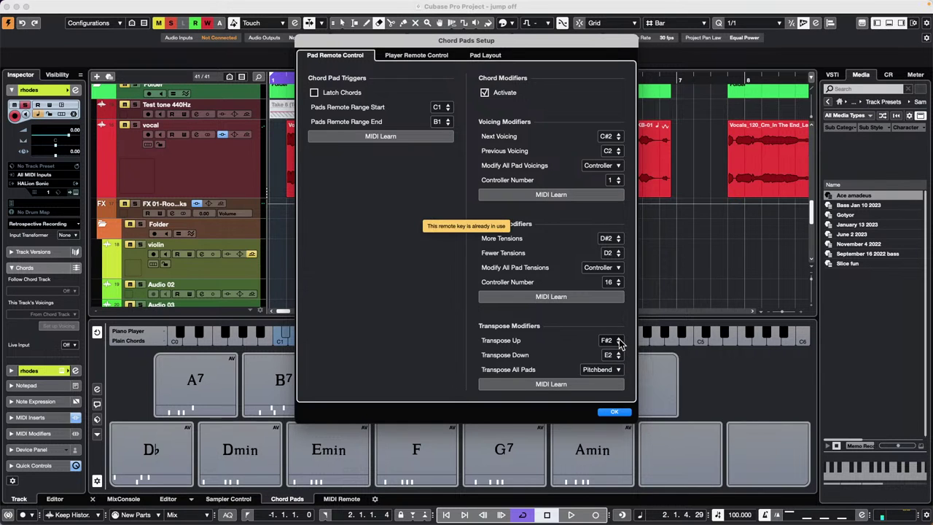
left_click(619, 344)
Review the Player Remote Control and Pad Layout settings, and close Chord Pads Setup from the Pad Remote Control page
left_click(408, 57)
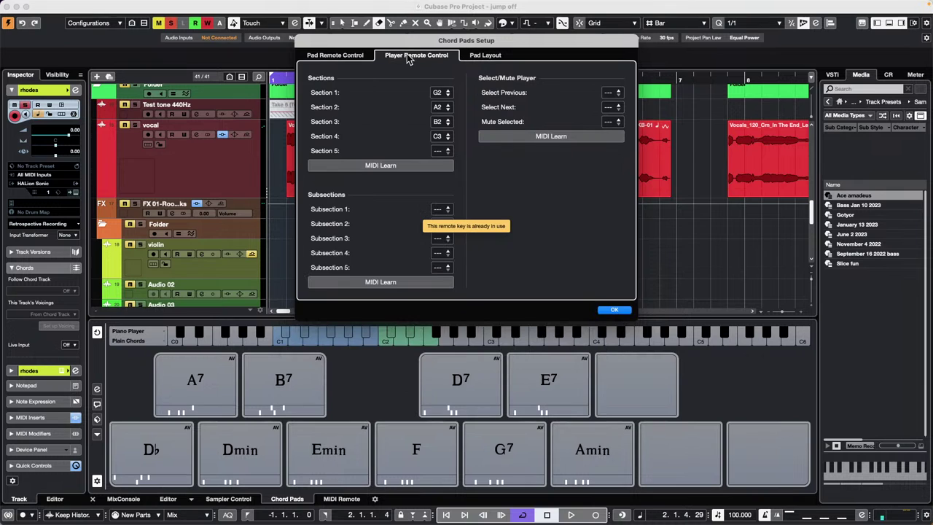
left_click(481, 56)
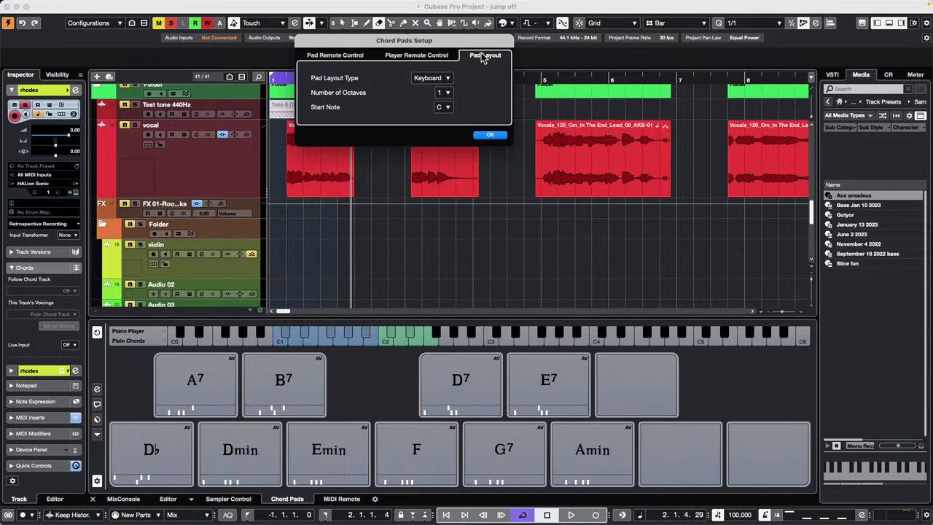
left_click(334, 59)
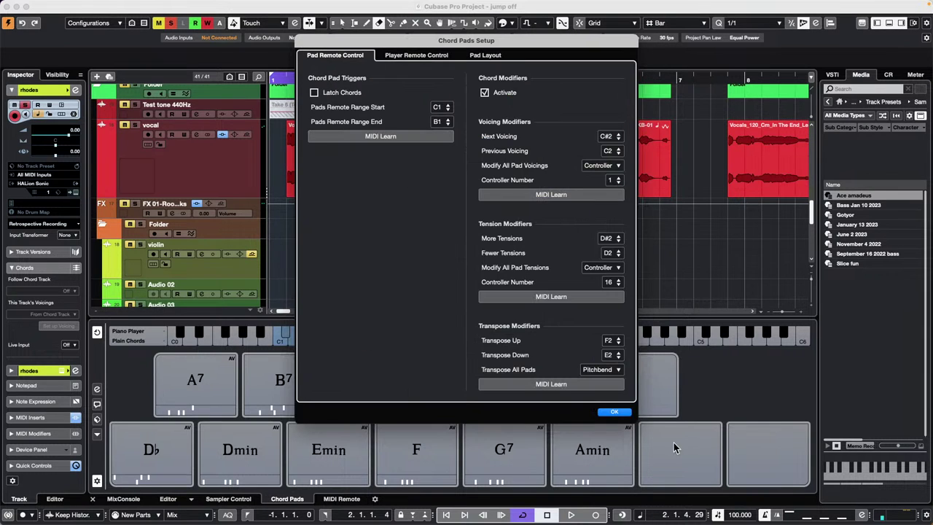
left_click(614, 412)
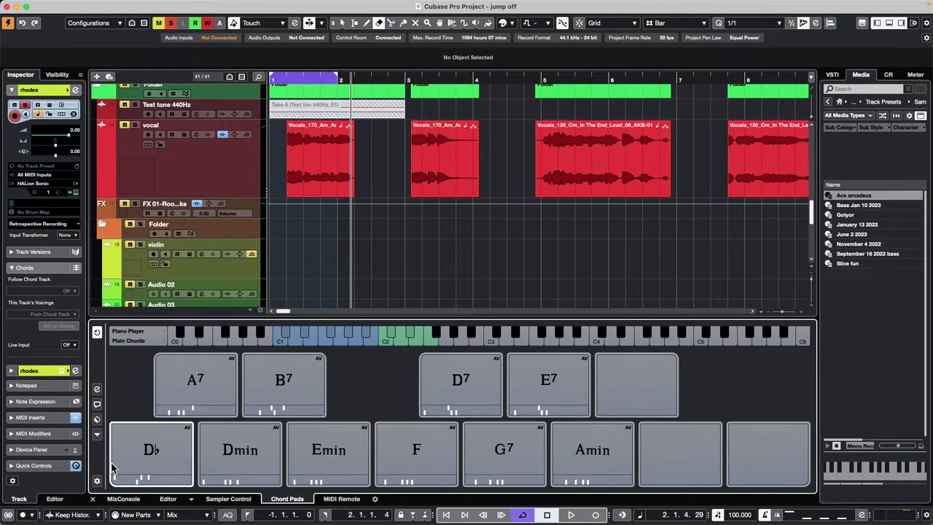
Show the player setup and examine the choices for Chord Voicing Style, Player Modes, Overlaps and Filter Notes
left_click(97, 403)
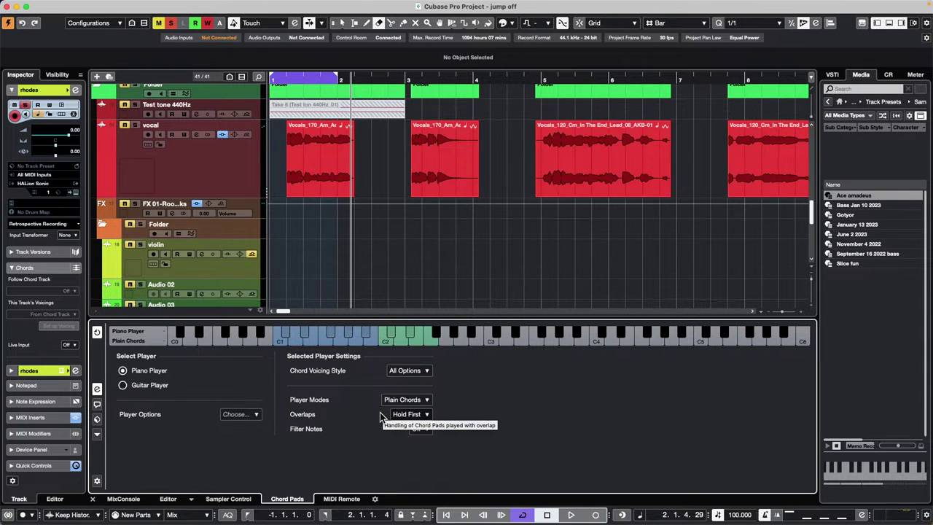
left_click(424, 372)
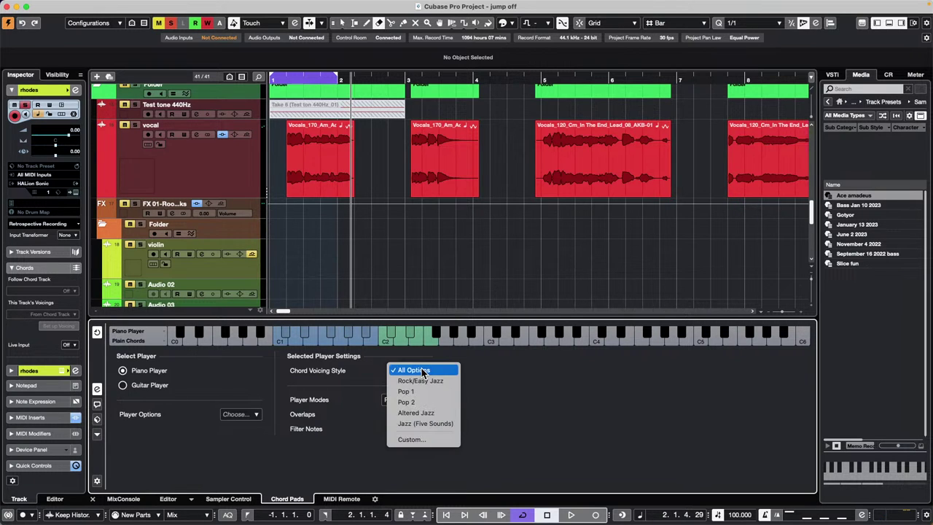
left_click(515, 378)
left_click(433, 401)
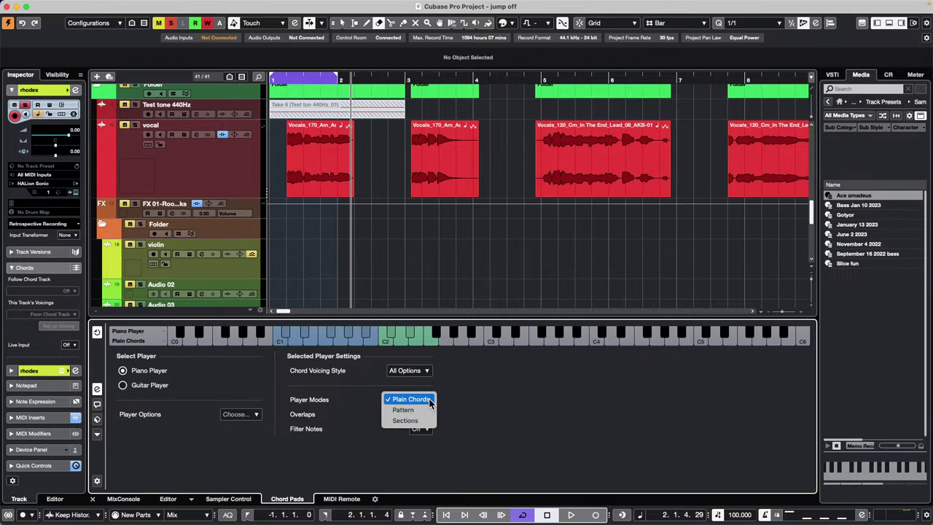
left_click(515, 403)
left_click(427, 418)
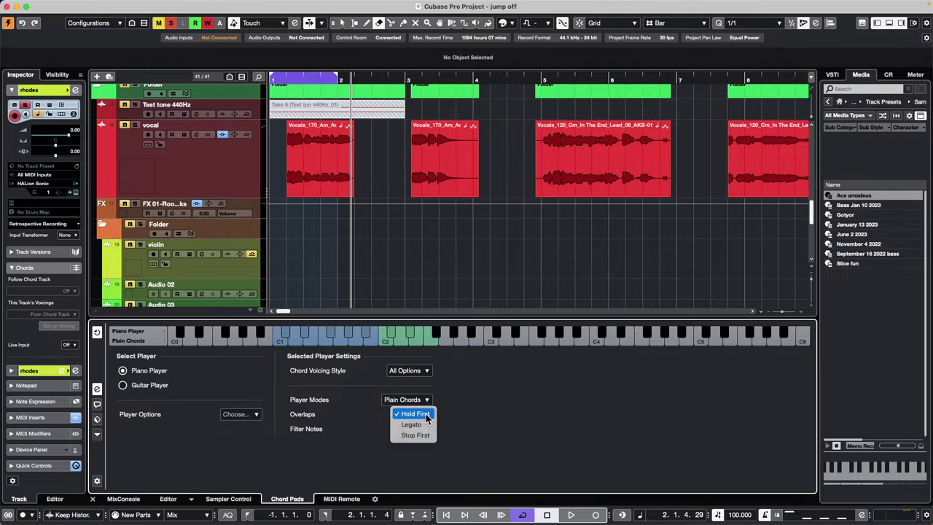
left_click(558, 428)
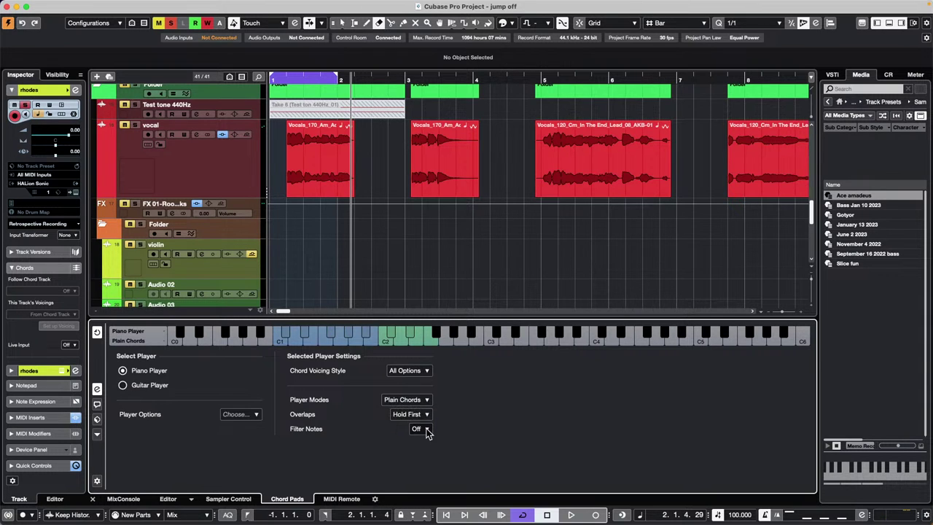
left_click(425, 430)
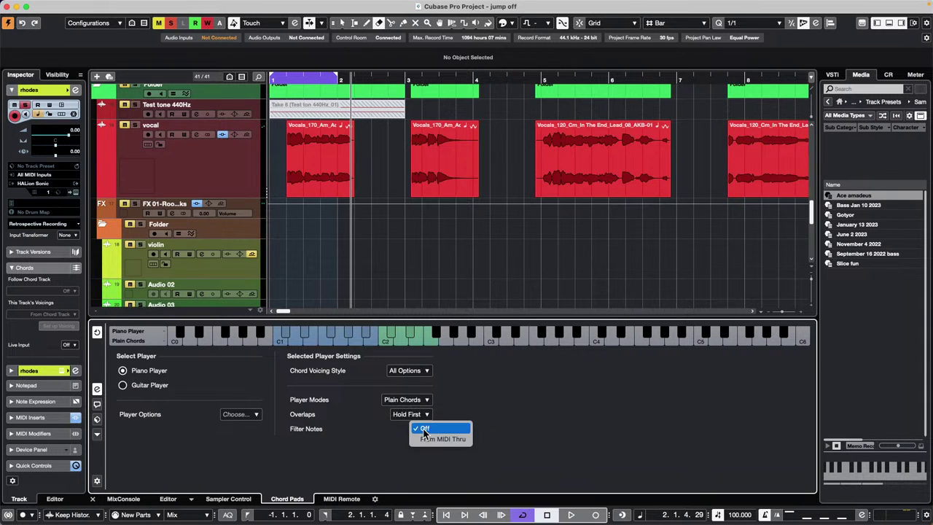
left_click(502, 400)
Open the Chord Assistant, and examine the Pad Remote Control, Player Remote Control and Pad Layout pages of Chord Pads Setup
left_click(97, 405)
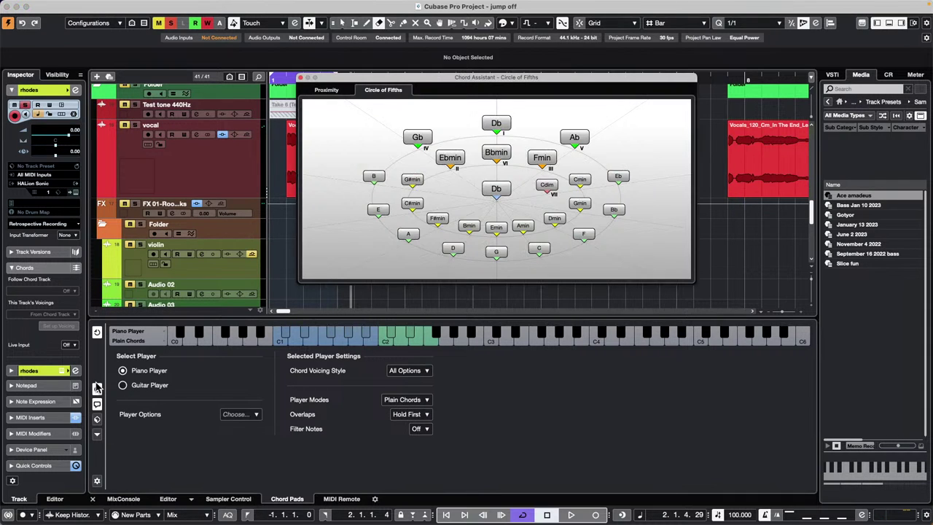
left_click(98, 480)
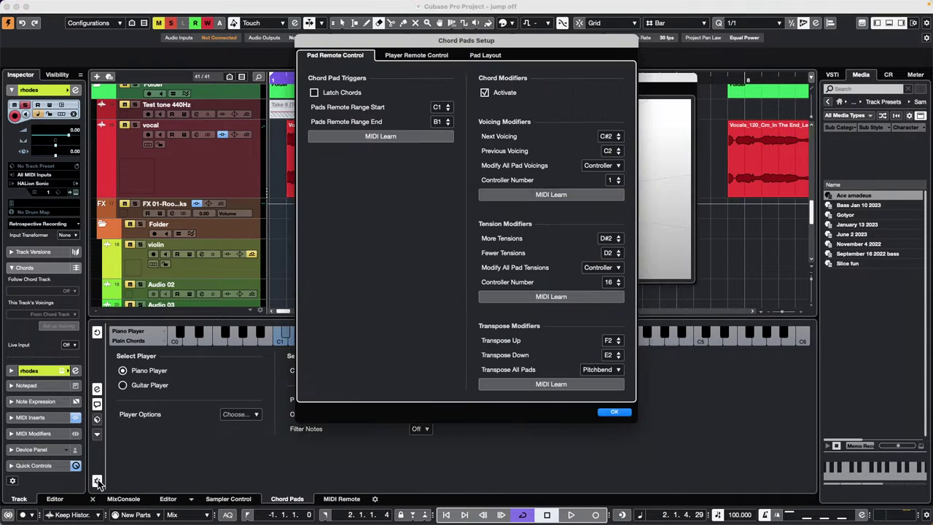
left_click(423, 57)
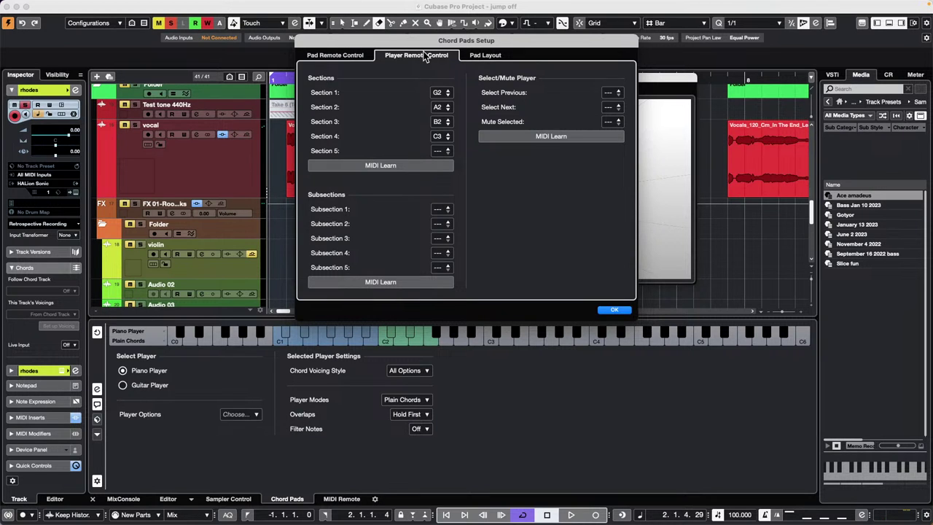
left_click(477, 56)
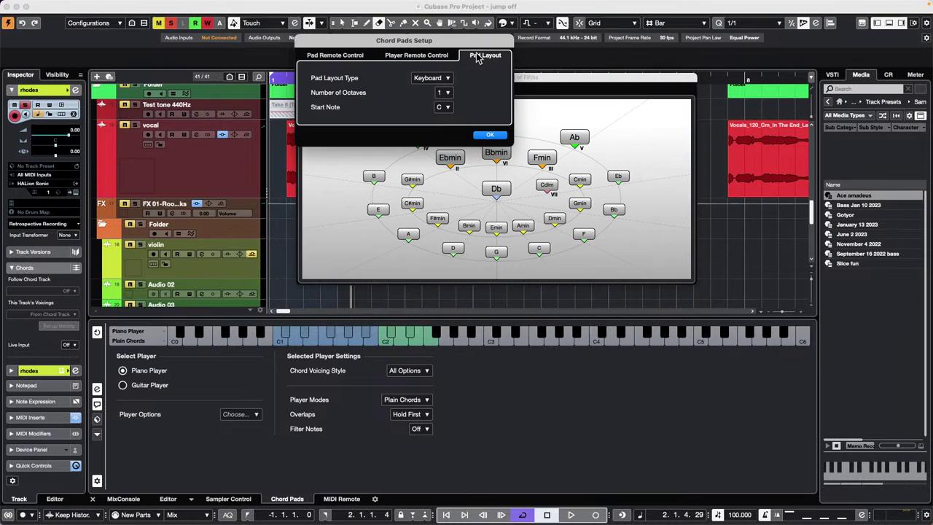
left_click(414, 57)
left_click(340, 56)
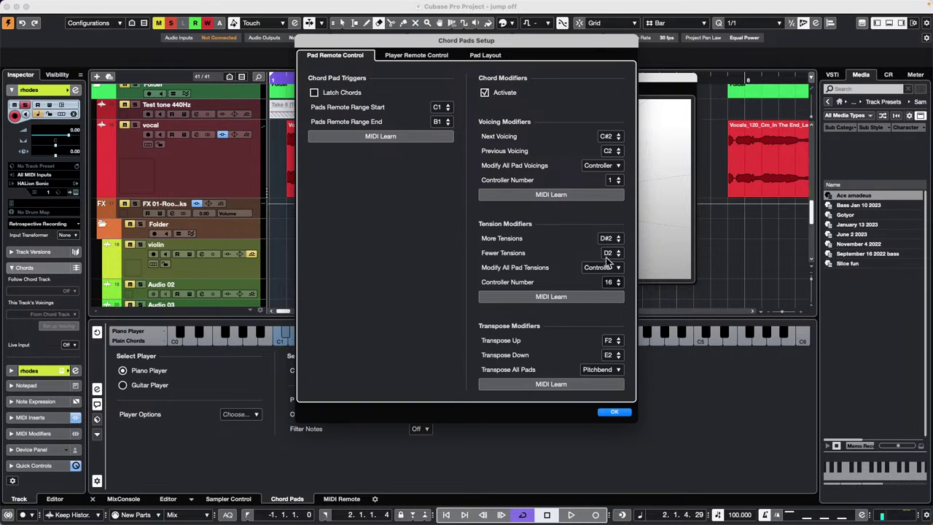
left_click(485, 56)
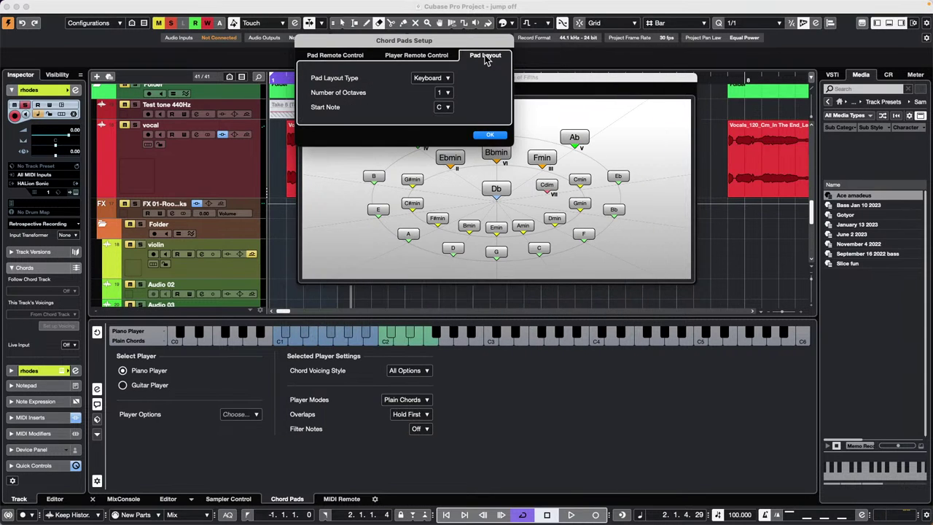
left_click(425, 56)
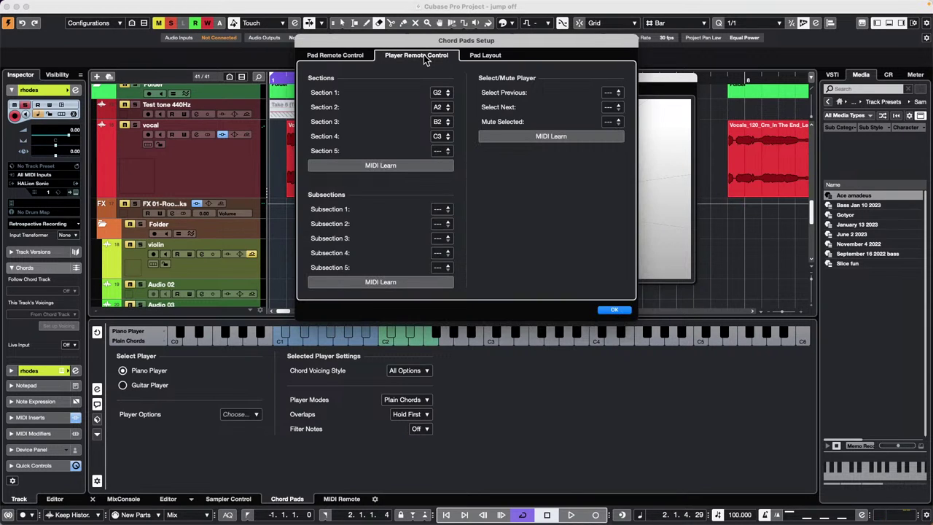
left_click(346, 56)
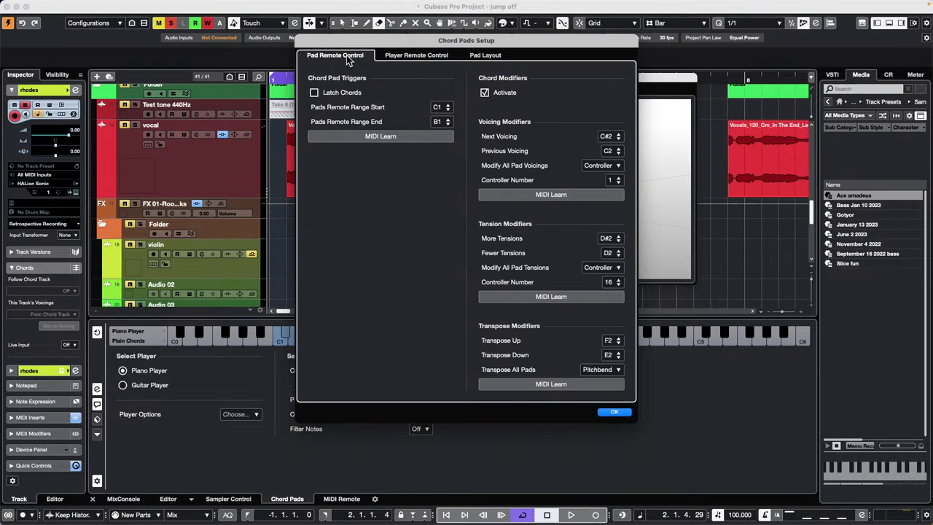
left_click(613, 412)
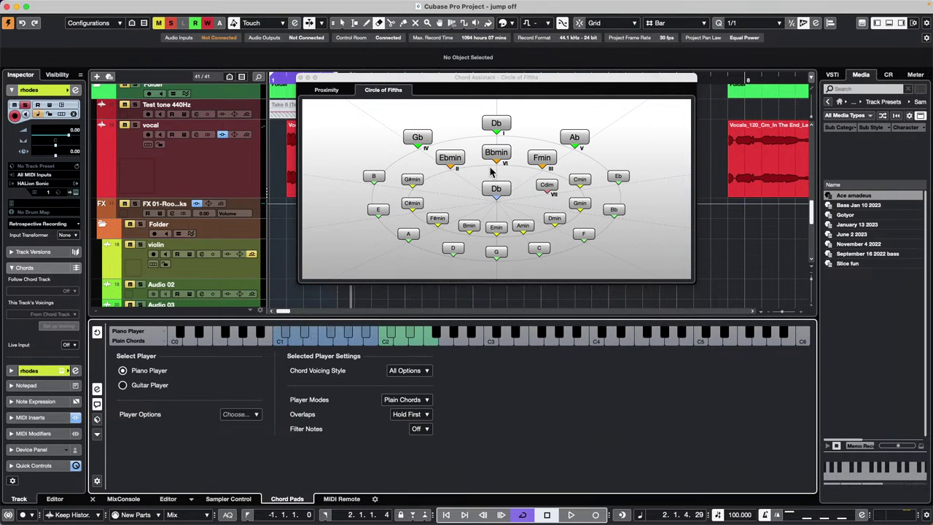
View the Chord Assistant's Proximity page and close the assistant, including briefly reopening it
left_click(327, 90)
left_click(300, 78)
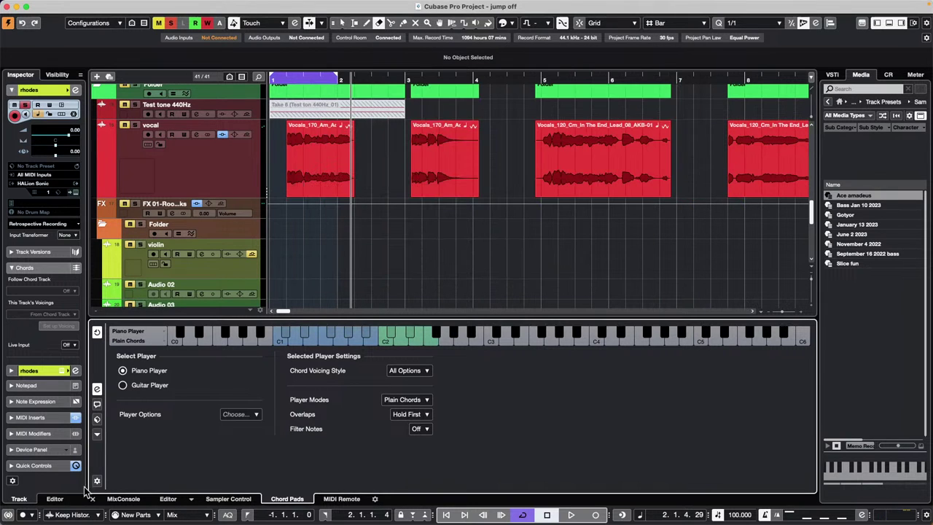
left_click(97, 406)
left_click(98, 407)
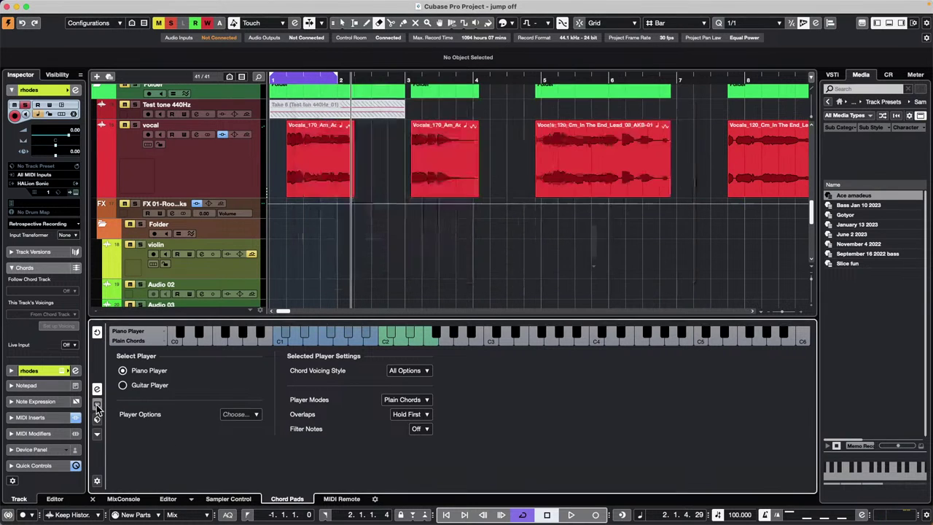
Review the Chord Pads preset options and the pad functions, including the Snap Playback to Musical Grid choices
left_click(99, 421)
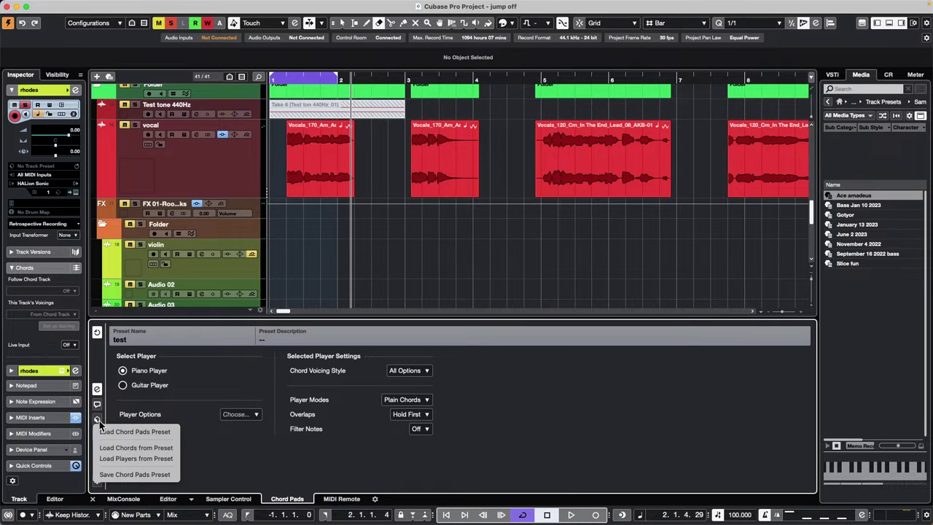
left_click(221, 452)
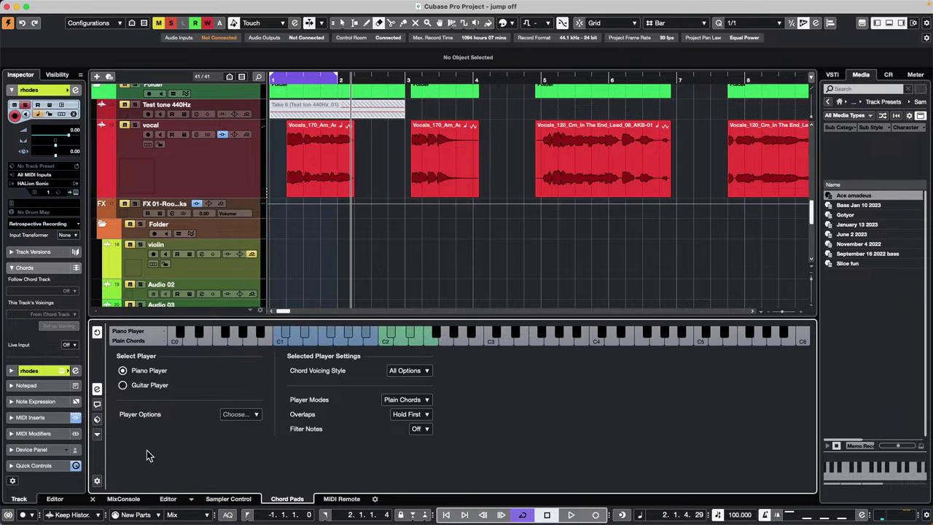
left_click(98, 436)
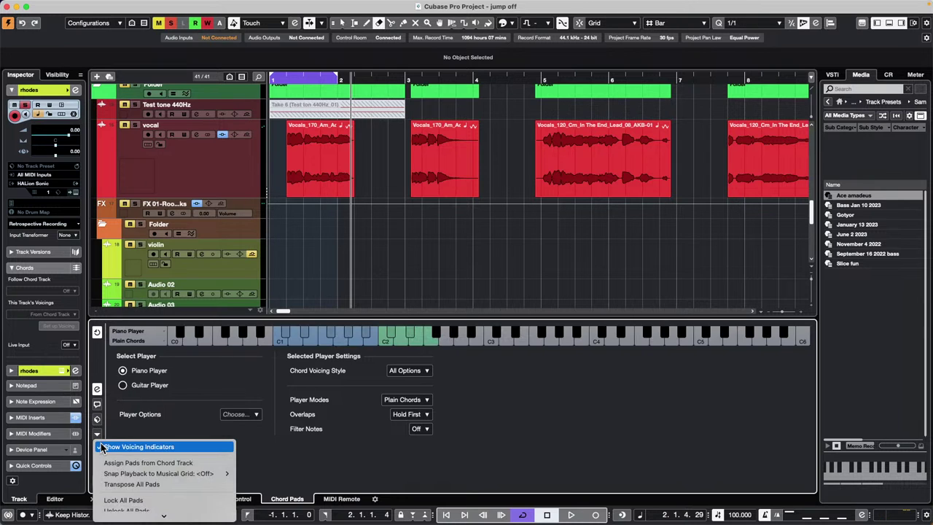
mouse_move(125, 521)
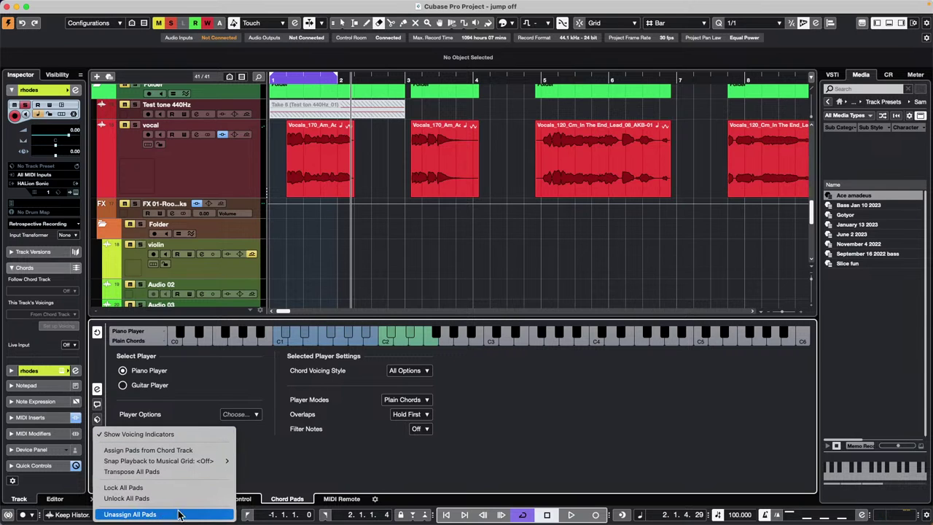
mouse_move(212, 463)
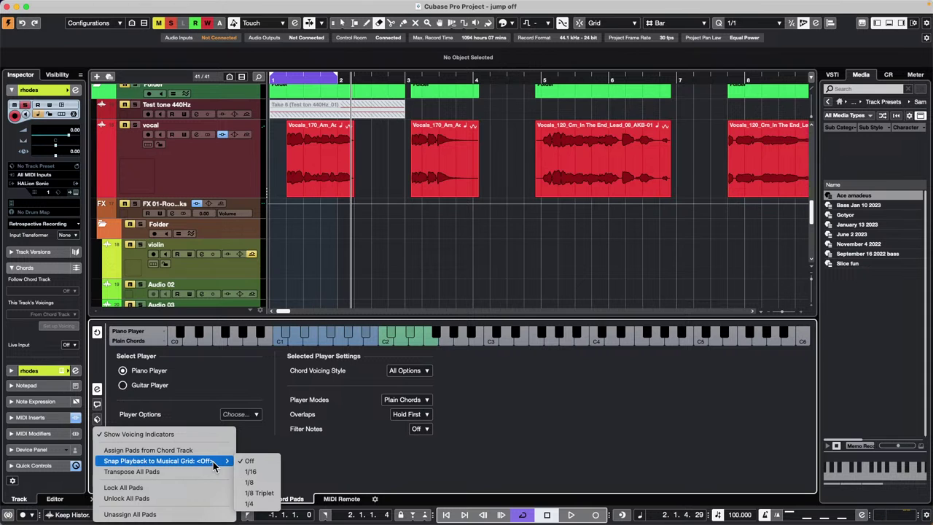
left_click(317, 443)
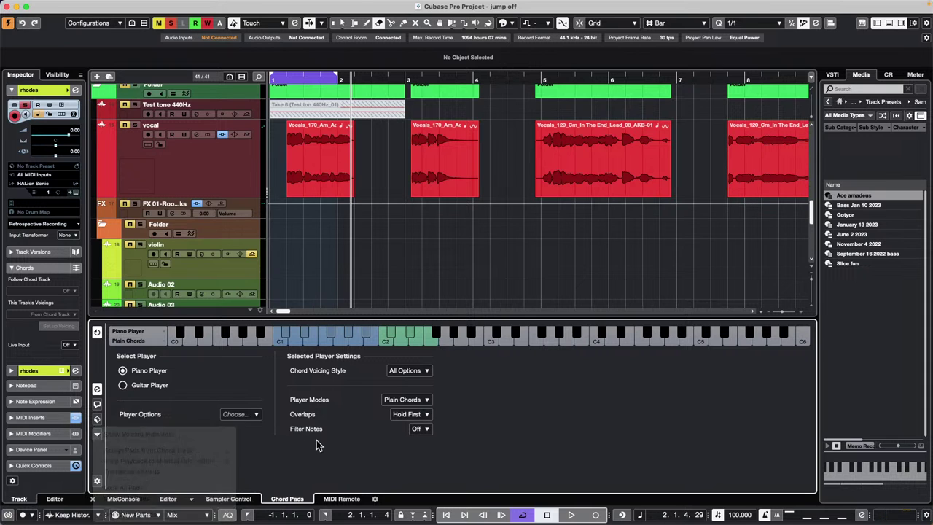
Set the Transpose Up remote note to F#2 in Chord Pads Setup, and view the setup again
left_click(97, 482)
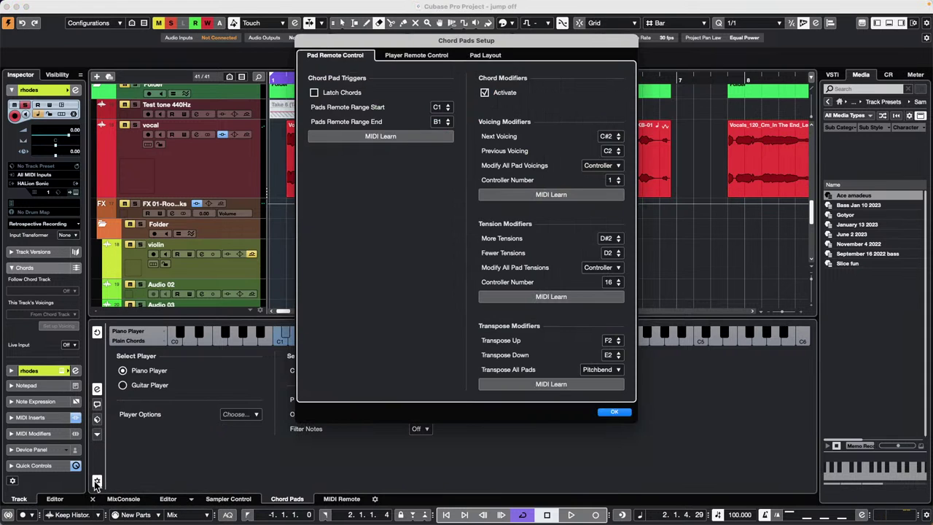
left_click(620, 413)
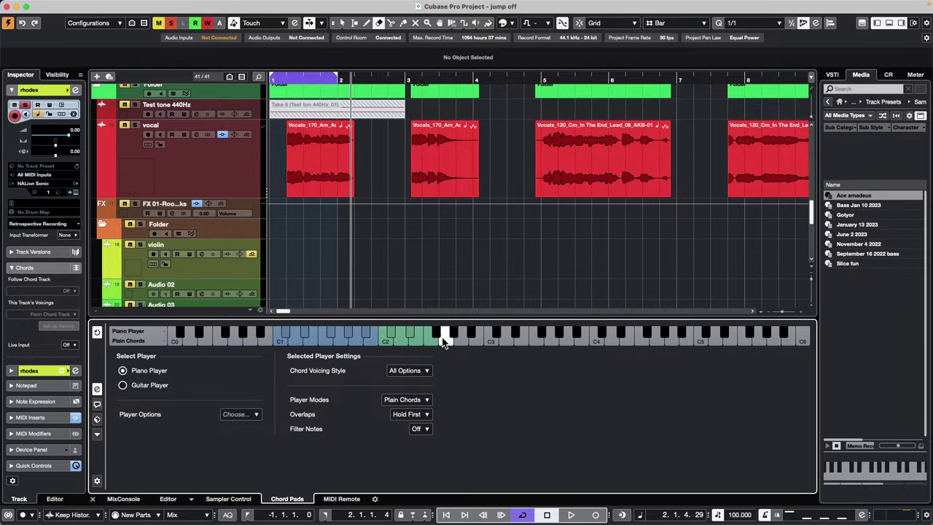
left_click(97, 482)
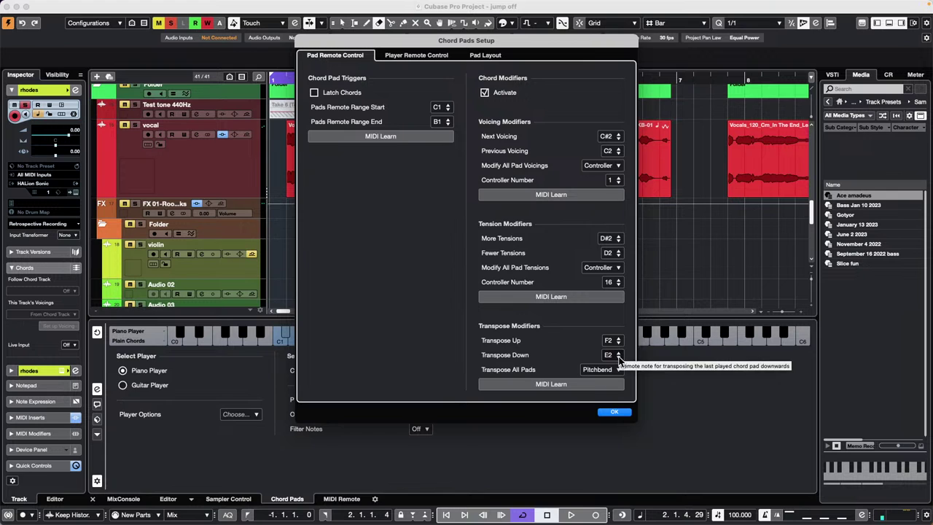
left_click(619, 352)
left_click(619, 338)
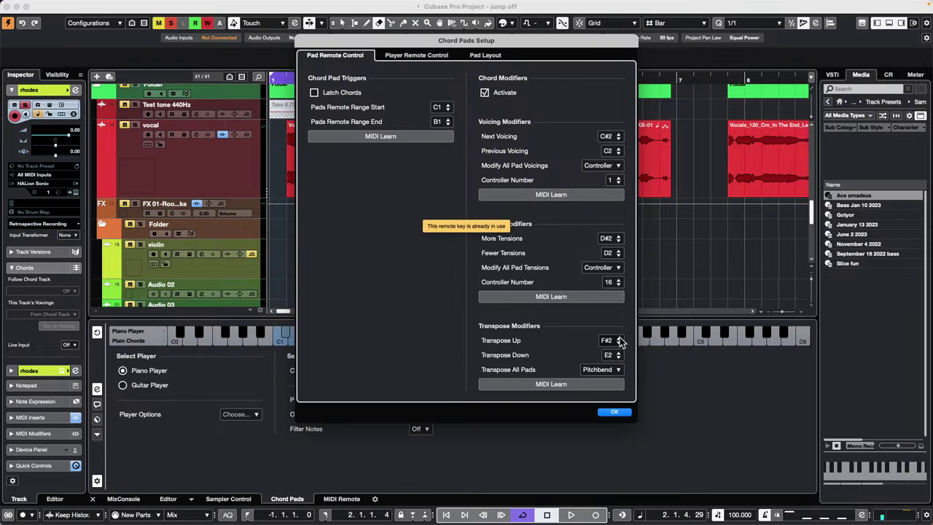
left_click(615, 413)
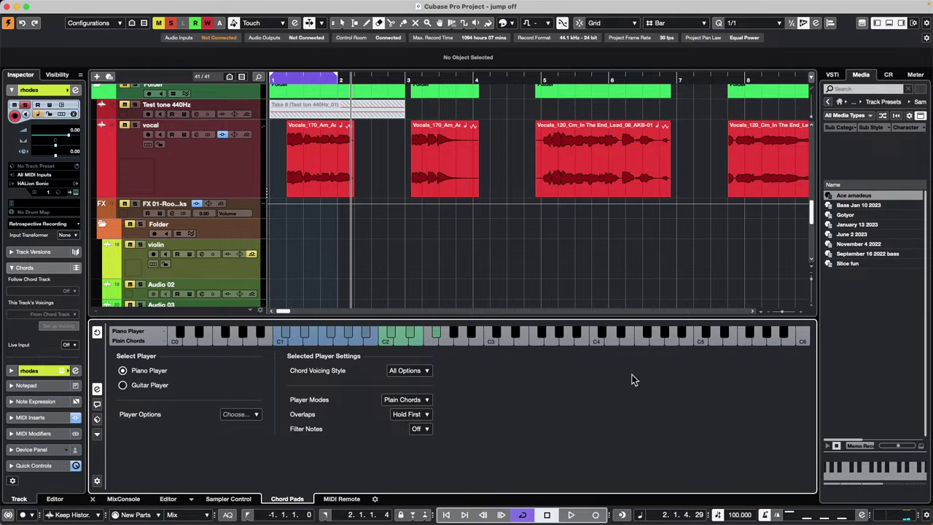
left_click(97, 480)
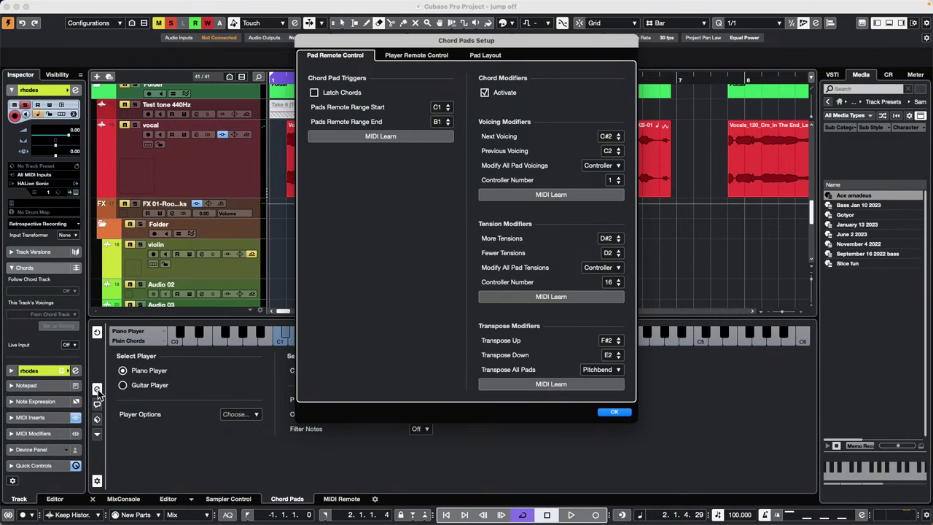
left_click(615, 412)
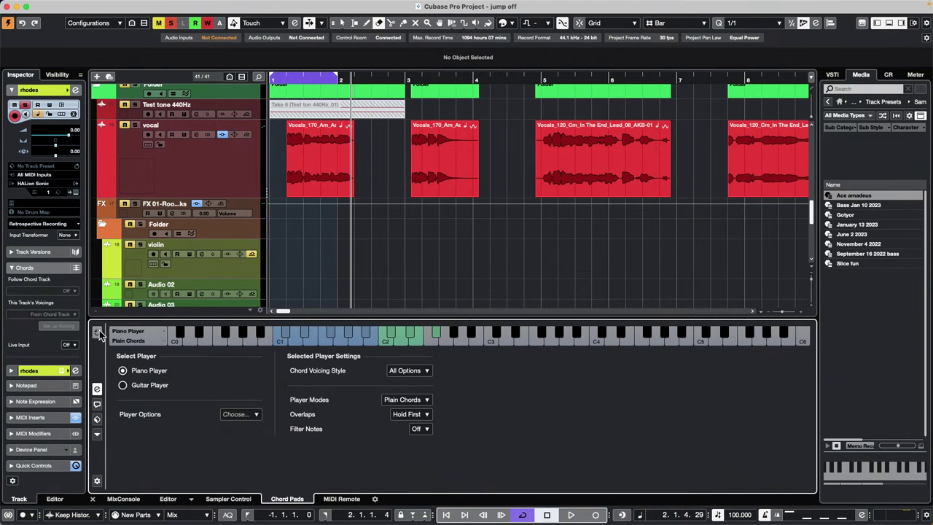
Deactivate Chord Pads, and replace the player setup with the pads to try E♭, Amin and G7
left_click(98, 332)
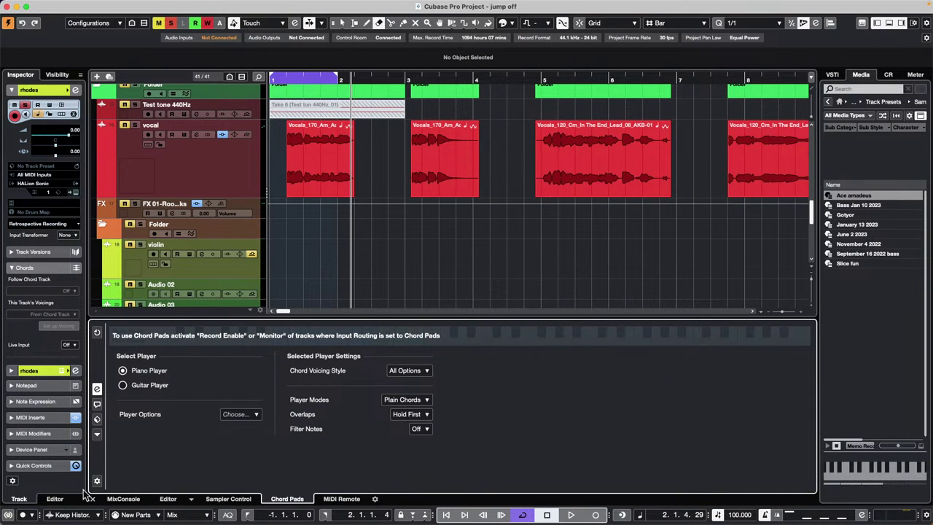
left_click(97, 391)
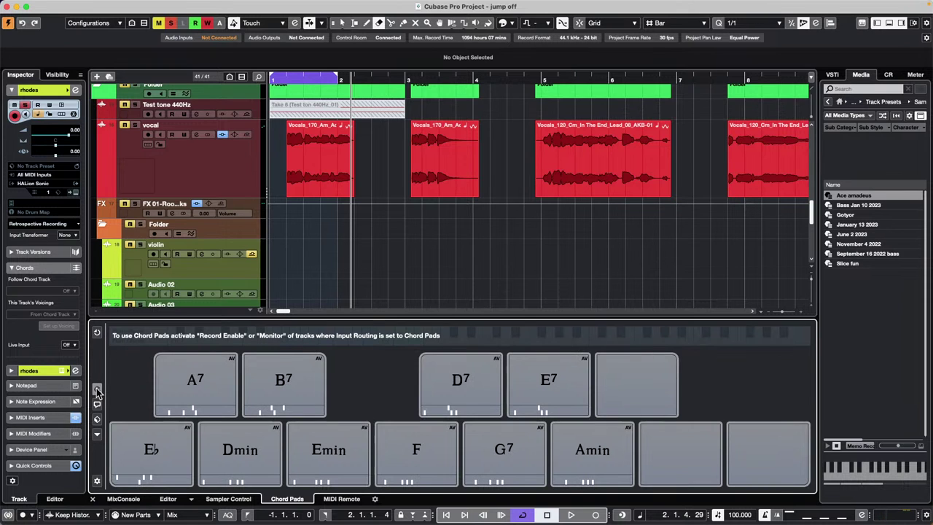
mouse_move(177, 467)
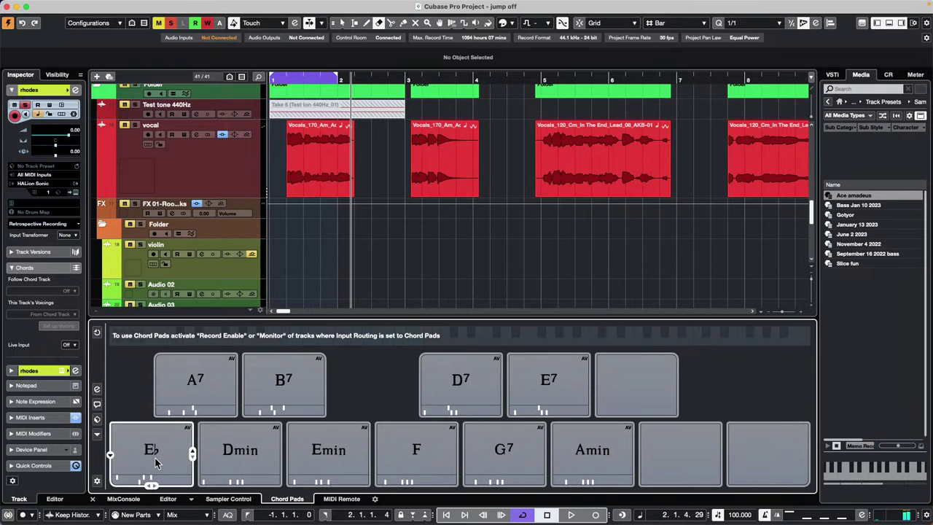
mouse_move(215, 397)
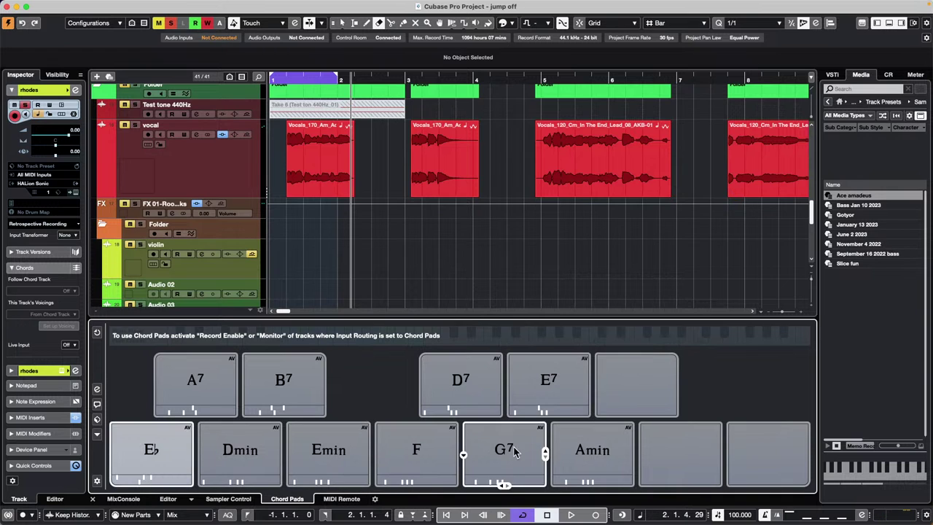
left_click(153, 452)
left_click(589, 450)
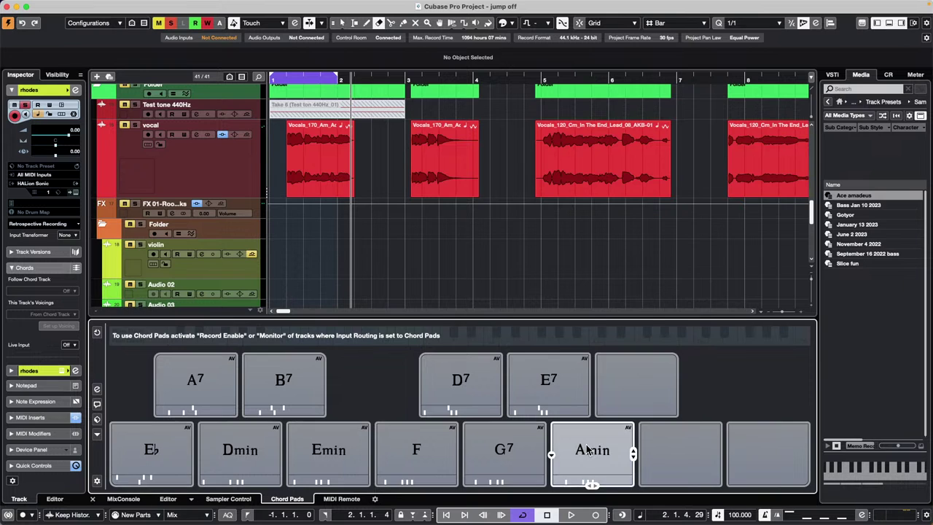
left_click(523, 444)
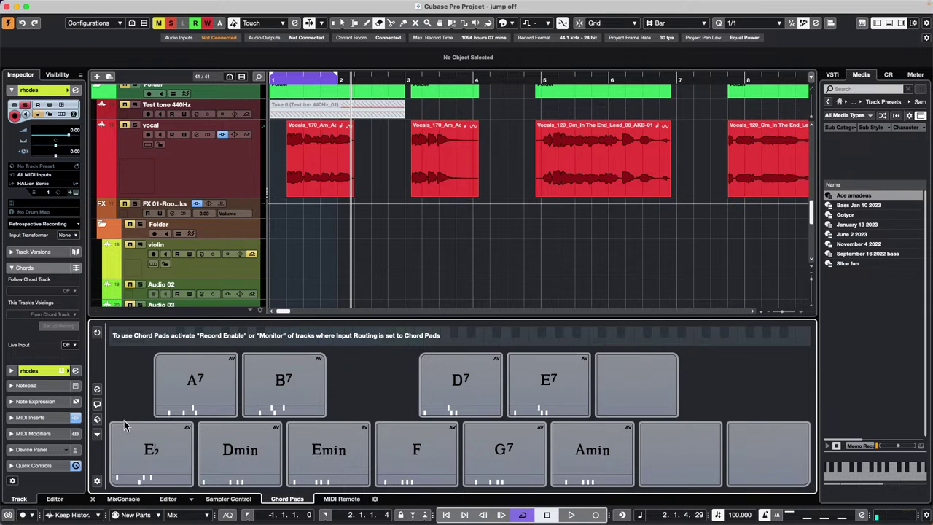
Set the Transpose Up remote note back to F2 in Chord Pads Setup
left_click(97, 480)
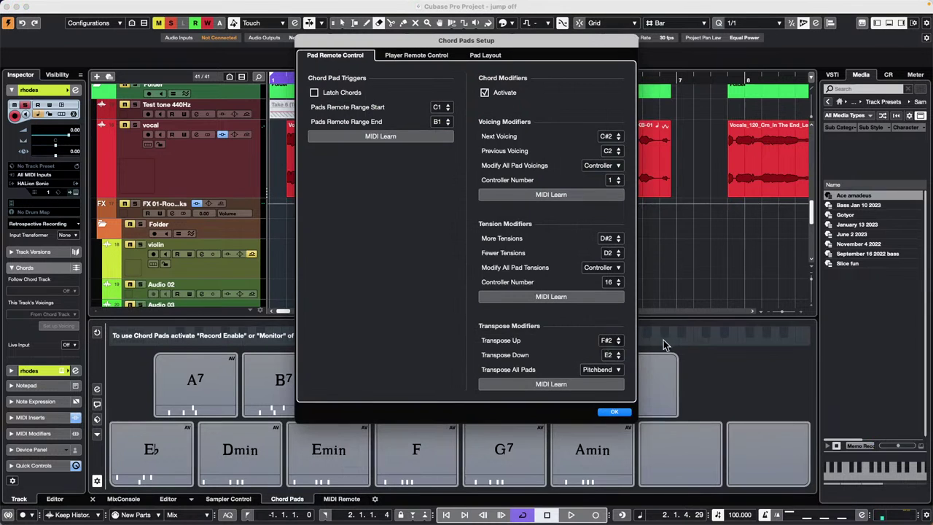
left_click(618, 343)
left_click(618, 412)
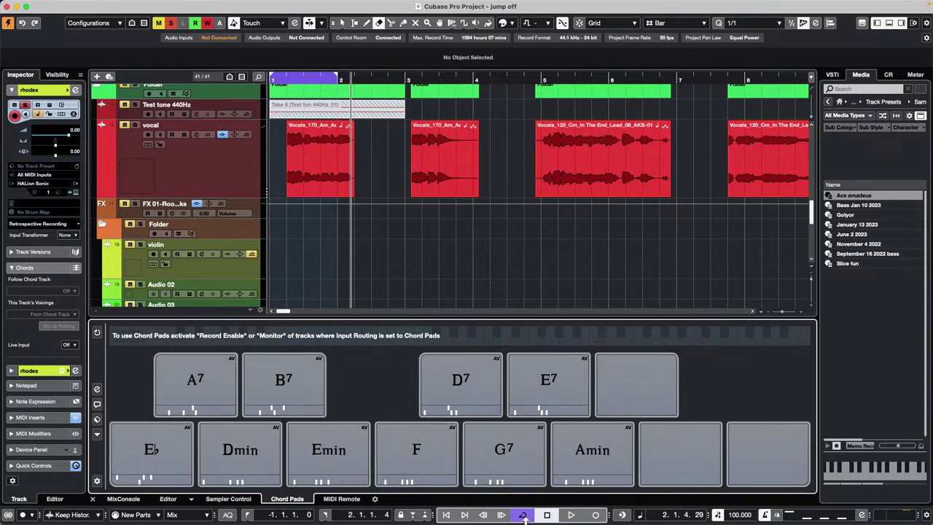
Reactivate Chord Pads and play the F and Amin pads
left_click(415, 449)
left_click(97, 333)
left_click(418, 453)
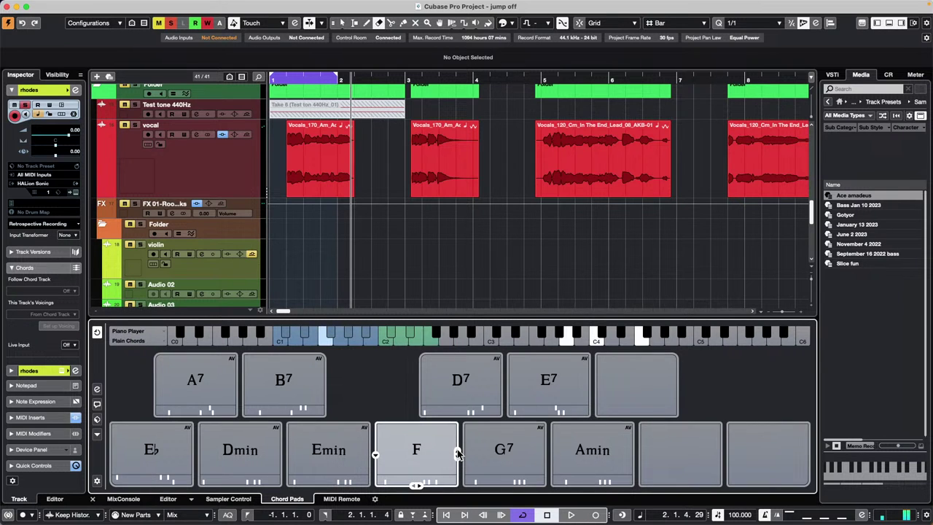
left_click(598, 466)
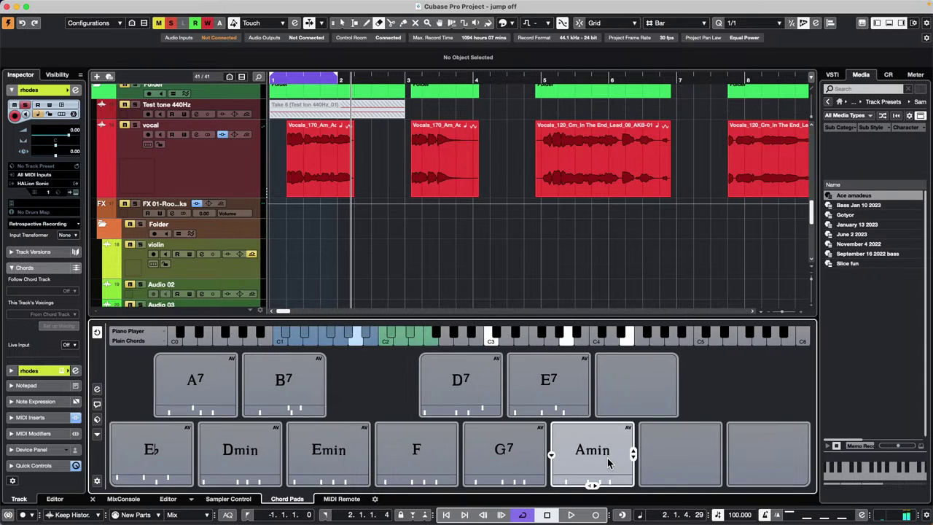
Change the Amin pad's voicing, and step its tensions through Amin6 and Amin9 back to plain Amin
left_click(633, 455)
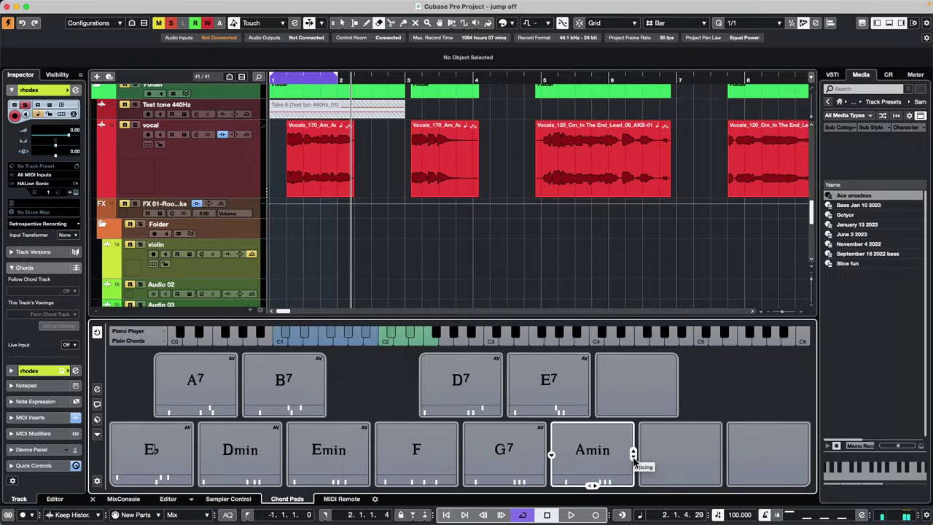
left_click(634, 457)
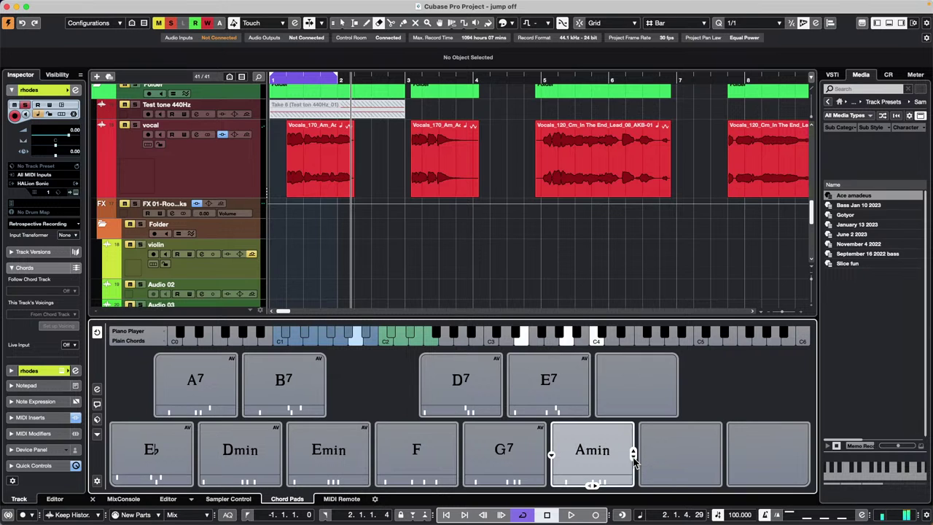
left_click(595, 484)
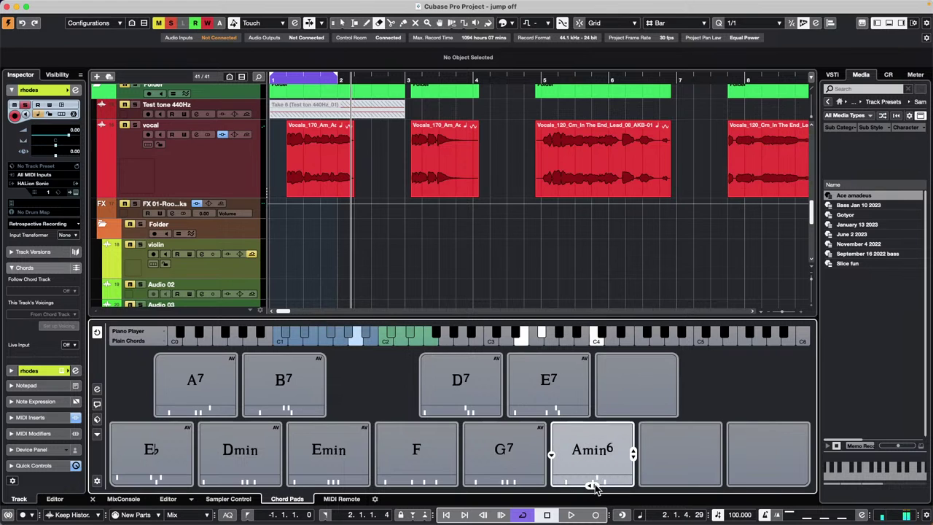
left_click(595, 486)
left_click(592, 486)
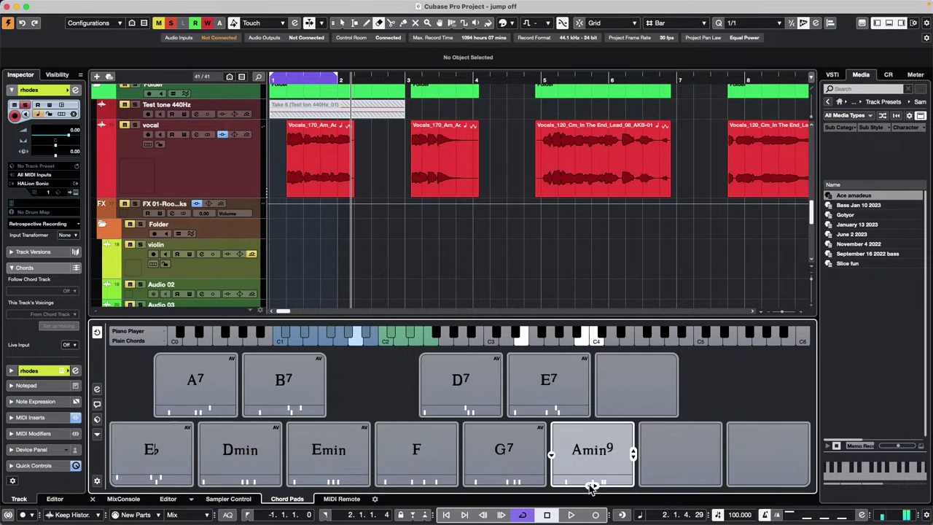
left_click(592, 486)
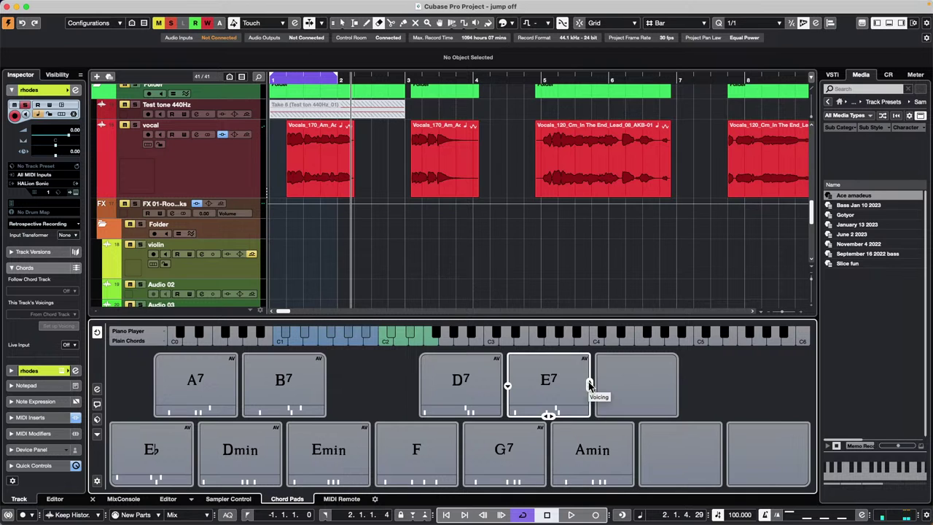
Step the E7 pad's voicing through several positions in one direction and back in the other
left_click(589, 381)
left_click(588, 382)
left_click(588, 381)
left_click(588, 382)
left_click(588, 381)
left_click(588, 381)
left_click(589, 381)
left_click(589, 381)
left_click(589, 390)
left_click(589, 390)
left_click(589, 391)
left_click(589, 391)
left_click(589, 391)
left_click(589, 391)
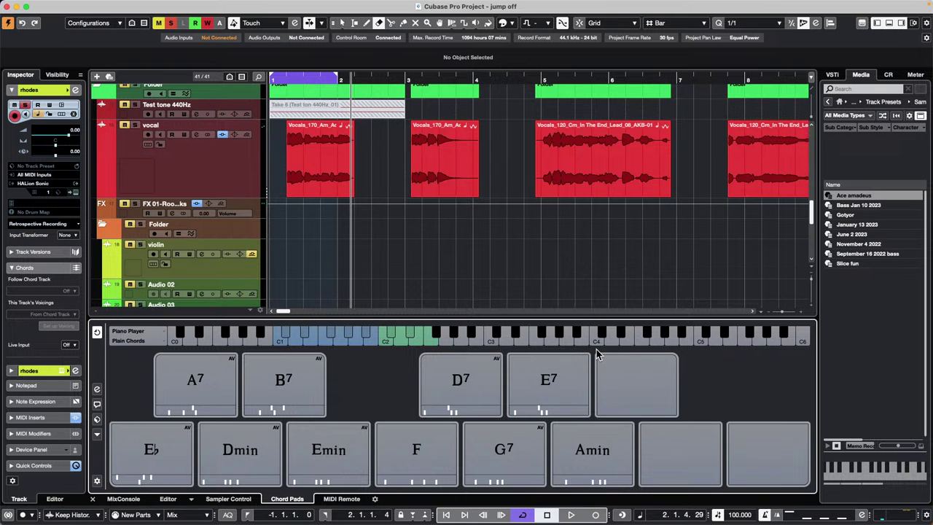
Draw a MIDI part on the Sampler Track from bar 1 to about bar 3
scroll(506, 157, "up", 10)
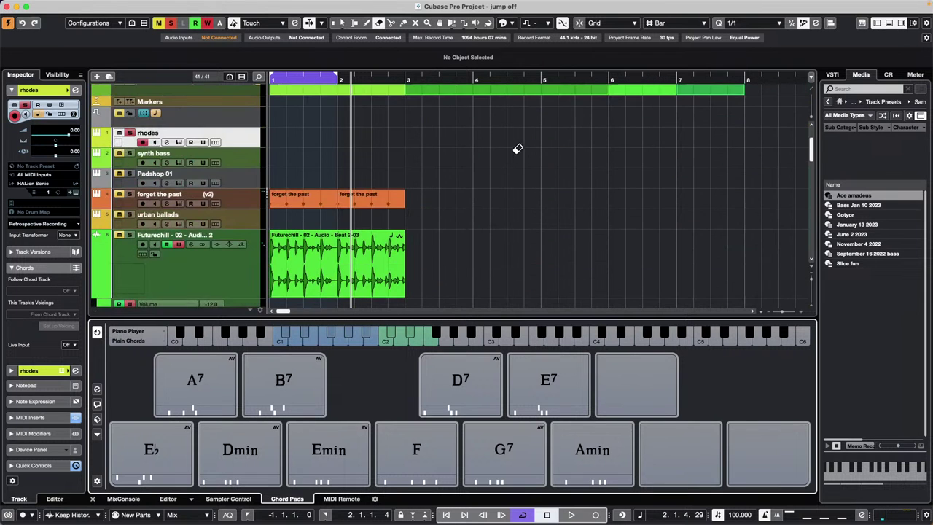
scroll(516, 150, "down", 6)
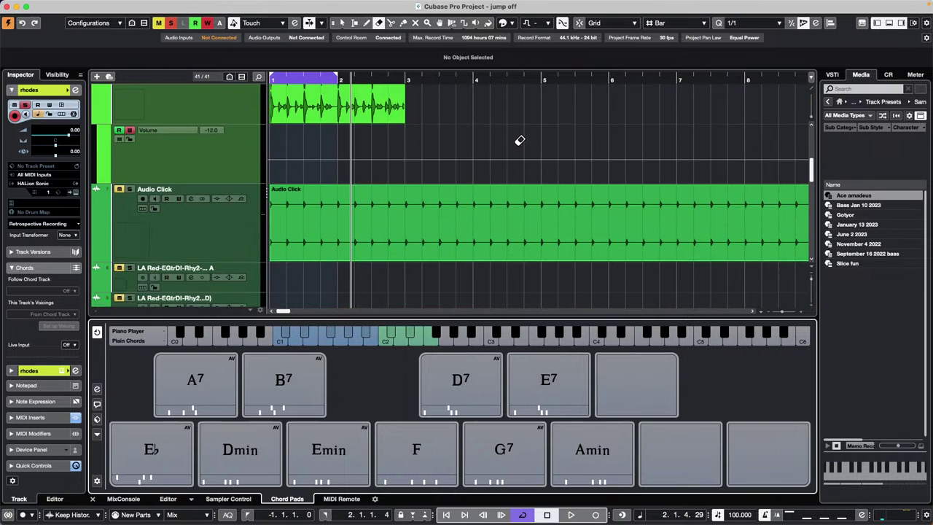
scroll(519, 140, "up", 8)
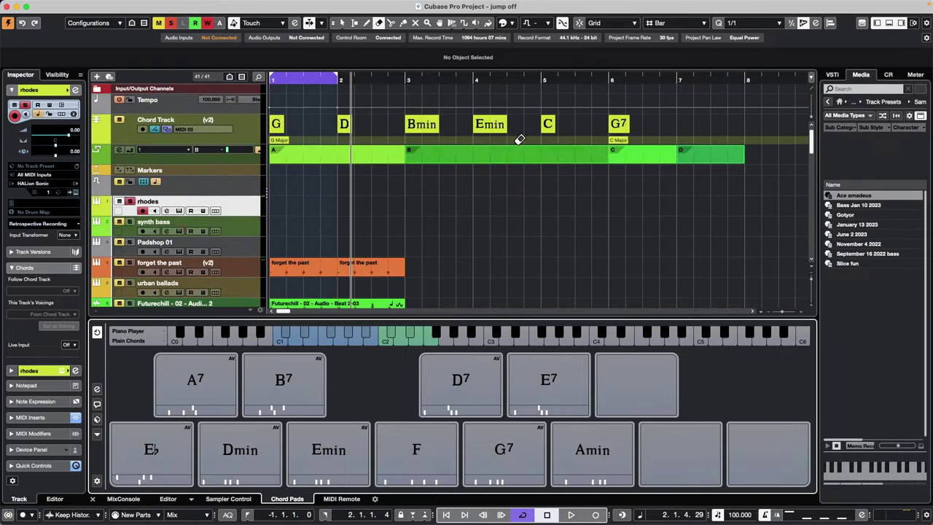
left_click(358, 77)
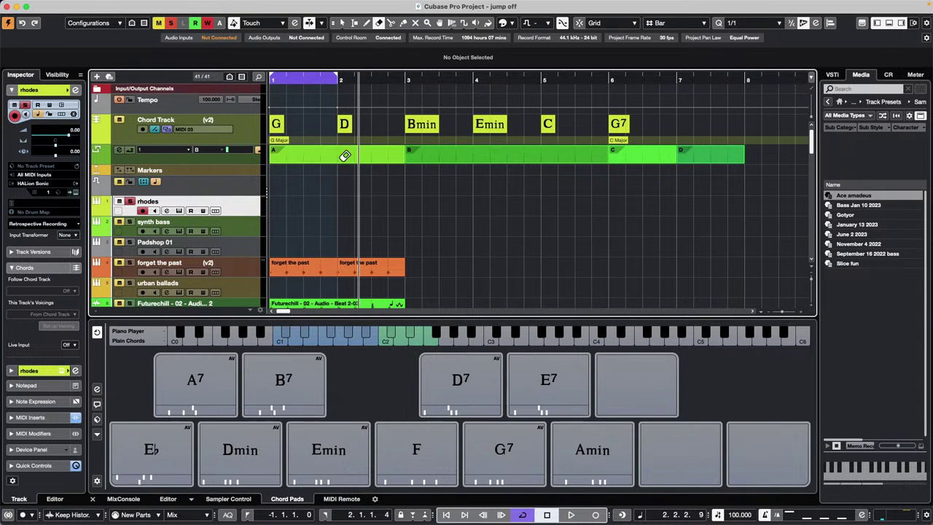
scroll(347, 151, "down", 12)
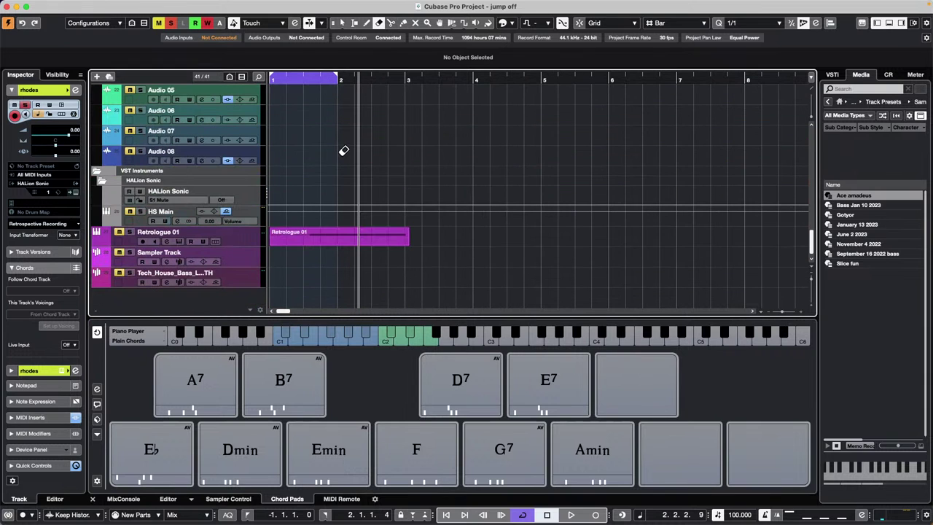
right_click(320, 262)
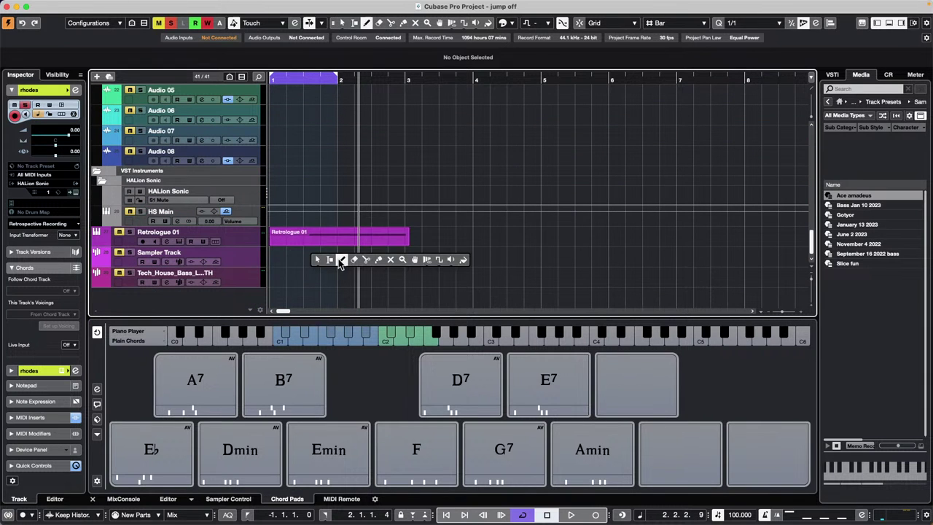
left_click(340, 261)
left_click_drag(275, 256, 410, 257)
key("1")
View the Retrologue 01 part in the key editor, and switch to the Sampler Track part
left_click(343, 241)
double_click(342, 241)
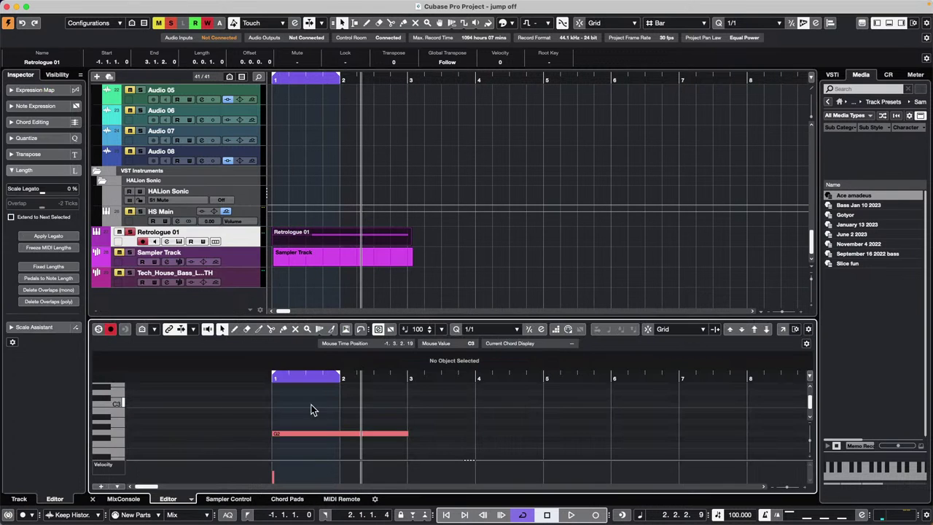
left_click(323, 265)
left_click(328, 262)
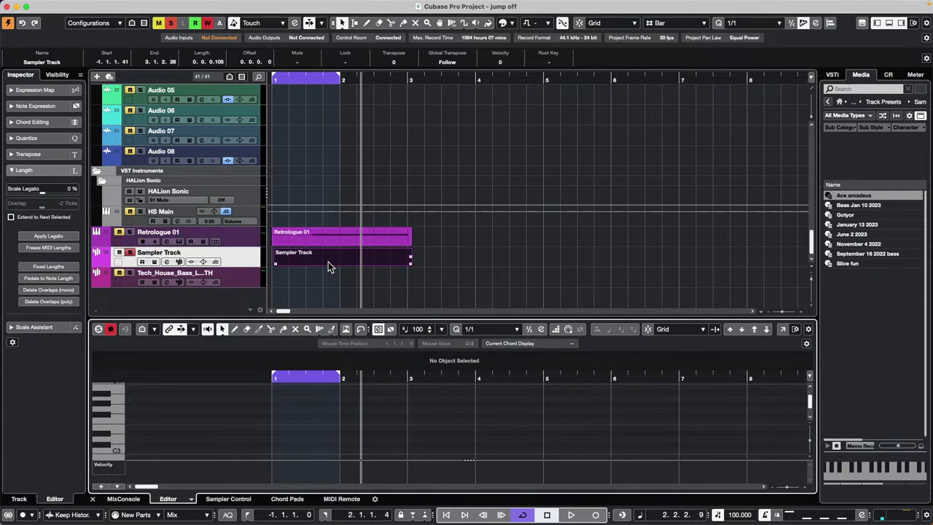
Draw a run of short and longer notes on G3 and G#3 in the Sampler Track part
right_click(295, 409)
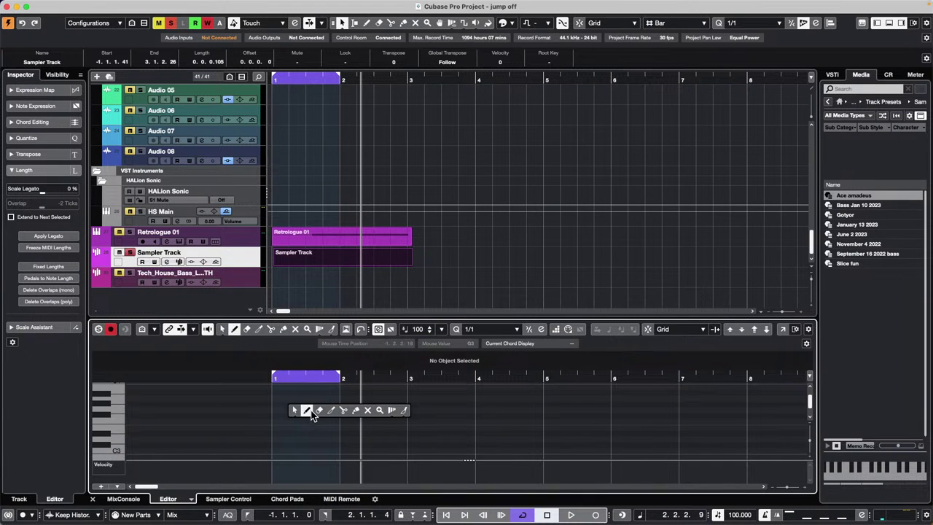
left_click(309, 412)
left_click(279, 410)
left_click(287, 409)
left_click(293, 410)
left_click(301, 409)
left_click(311, 410)
left_click(314, 410)
left_click(323, 410)
left_click(329, 410)
left_click_drag(336, 409, 374, 405)
left_click(353, 405)
left_click_drag(375, 410, 498, 409)
left_click(411, 410)
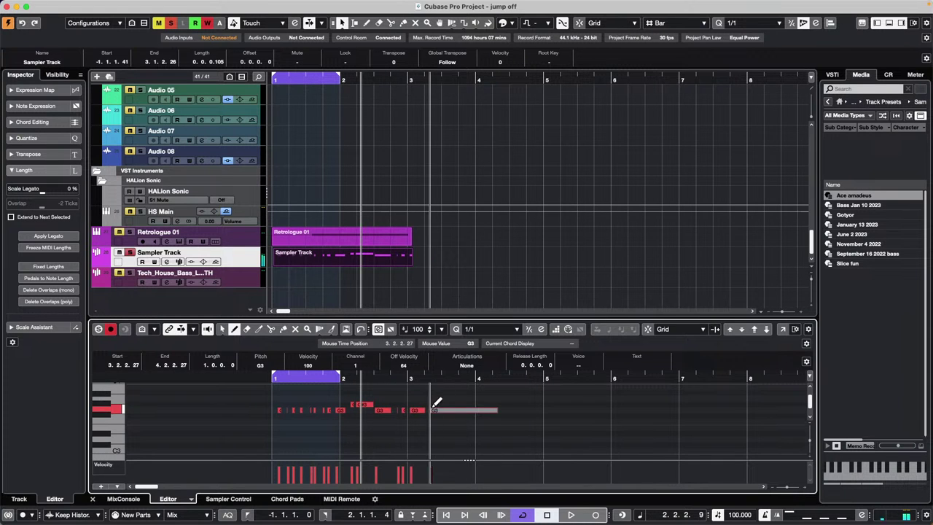
Create a part on the Tech_House_Bass track and extend its end to about bar 3
left_click(344, 267)
double_click(326, 278)
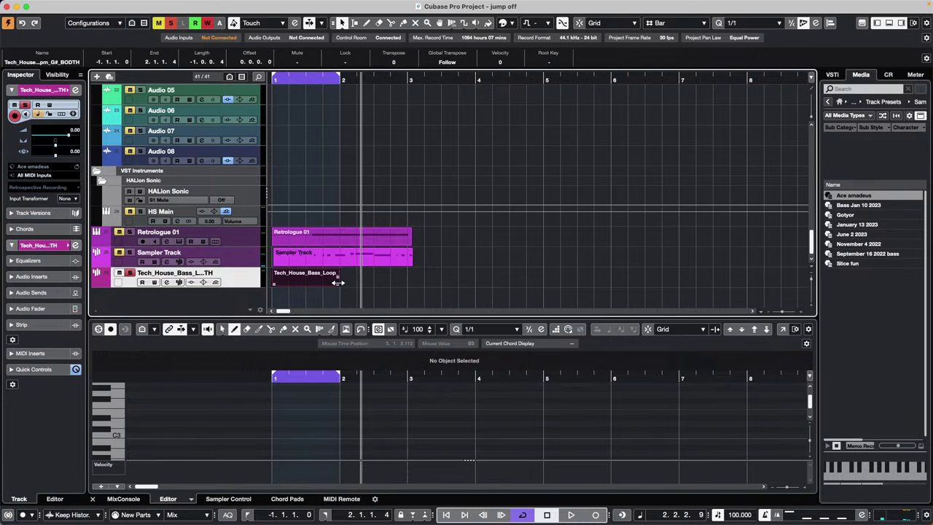
left_click_drag(339, 282, 408, 283)
Draw a series of short and longer C#5 notes across the Tech_House_Bass part
scroll(308, 402, "up", 2)
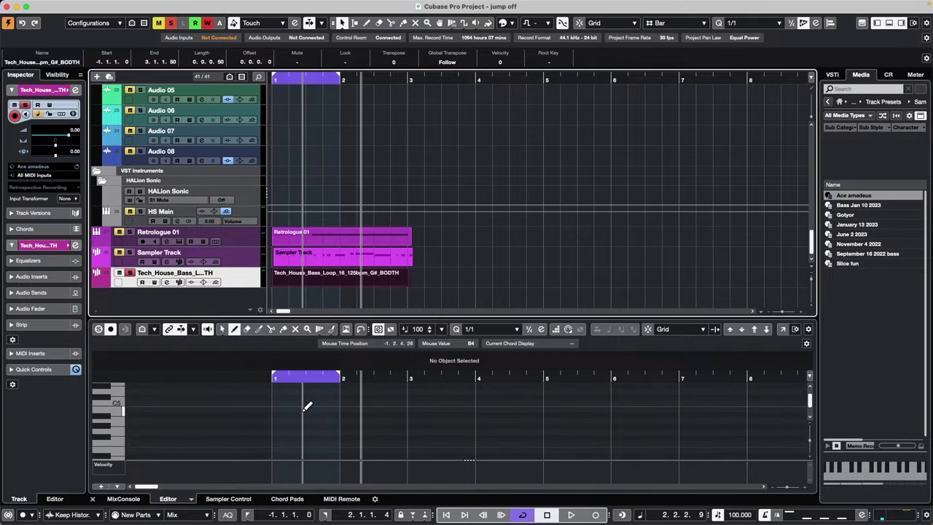
left_click(283, 397)
left_click(312, 397)
left_click_drag(319, 397, 326, 397)
left_click_drag(335, 397, 350, 398)
left_click_drag(352, 397, 356, 397)
left_click_drag(361, 397, 379, 397)
left_click_drag(385, 398, 417, 398)
left_click(392, 398)
left_click(396, 397)
left_click(423, 398)
Select all the drawn notes in the Tech_House_Bass part and transpose them to B4
right_click(298, 420)
left_click(299, 423)
left_click_drag(277, 411, 427, 391)
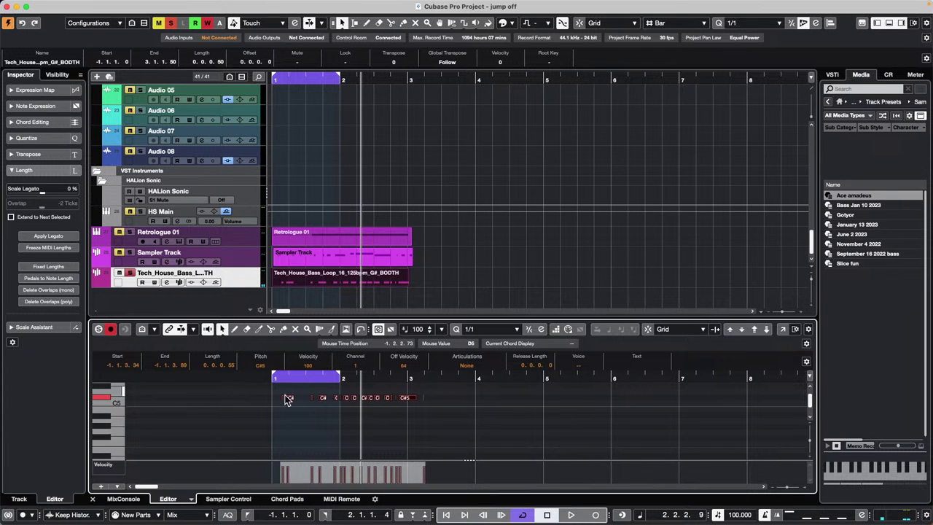
key("Down")
key("Down")
key("Down")
key("Down")
key("Down")
key("Up")
key("Up")
key("Up")
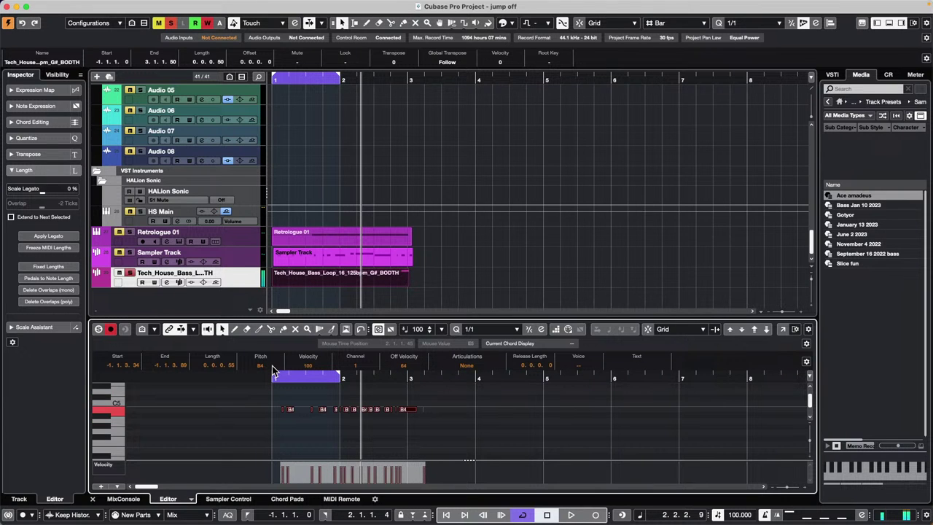
Move the Sampler Track and Tech_House_Bass parts onto the Retrologue 01 track, overlapping its existing part
left_click(580, 242)
left_click_drag(354, 256, 354, 240)
left_click(343, 277)
left_click_drag(343, 277, 345, 244)
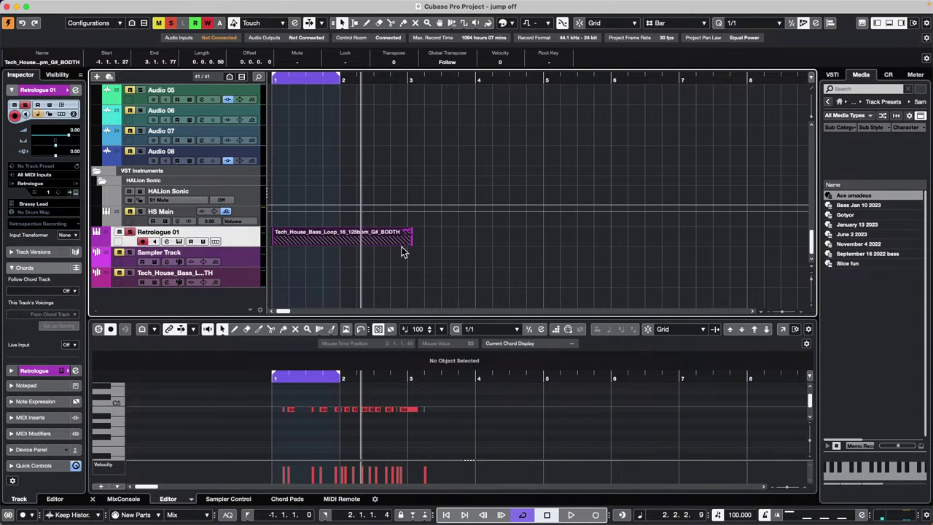
Glue the three overlapping parts on the Retrologue 01 track into a single part
right_click(328, 249)
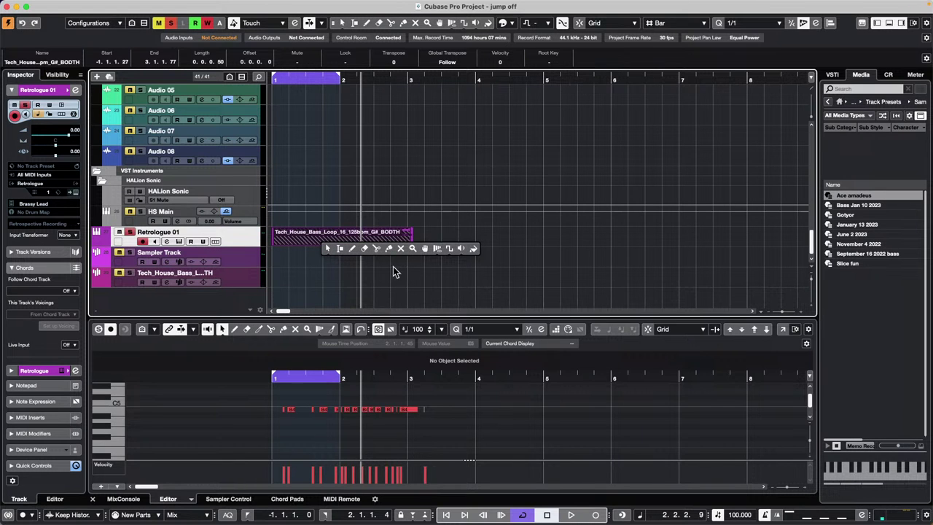
left_click(388, 249)
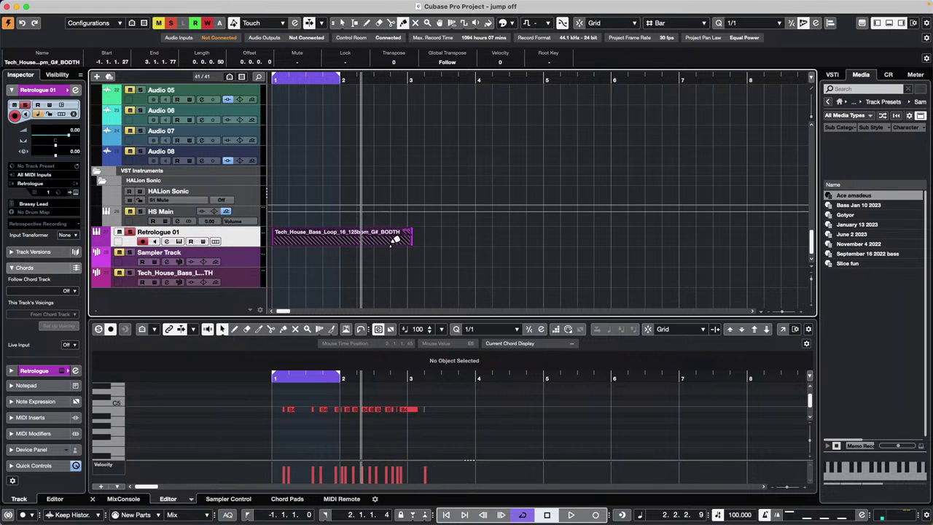
left_click(286, 232)
right_click(286, 237)
left_click(287, 237)
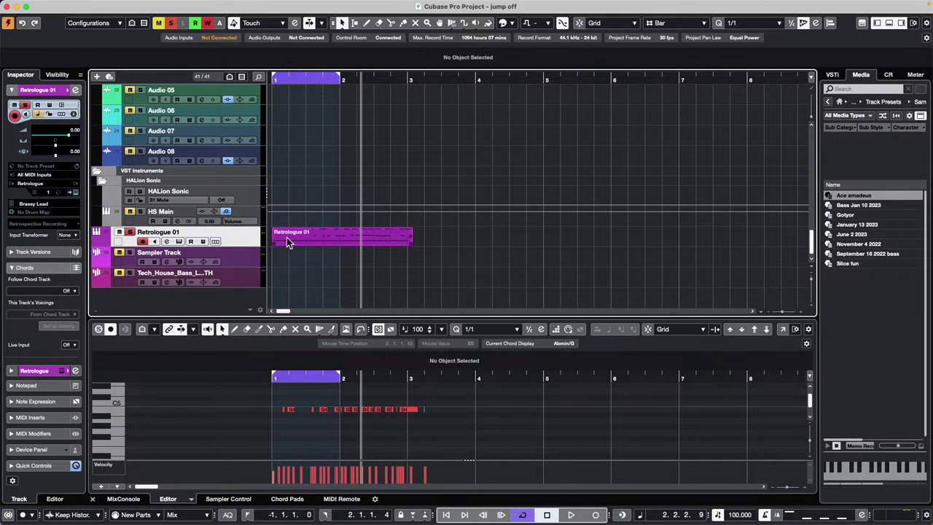
Open the glued Retrologue 01 part in the key editor and examine its notes across the octaves
double_click(326, 238)
scroll(484, 408, "up", 5)
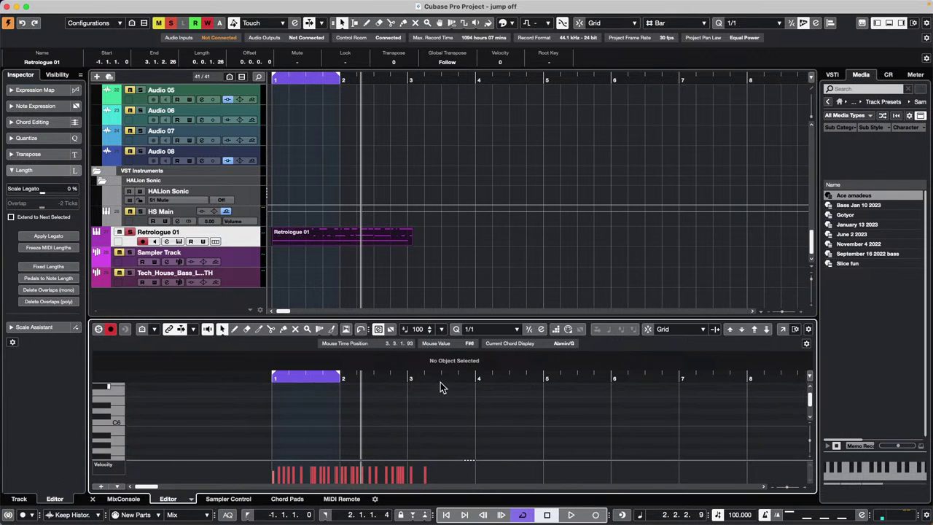
left_click(298, 240)
left_click(501, 429)
scroll(500, 429, "down", 10)
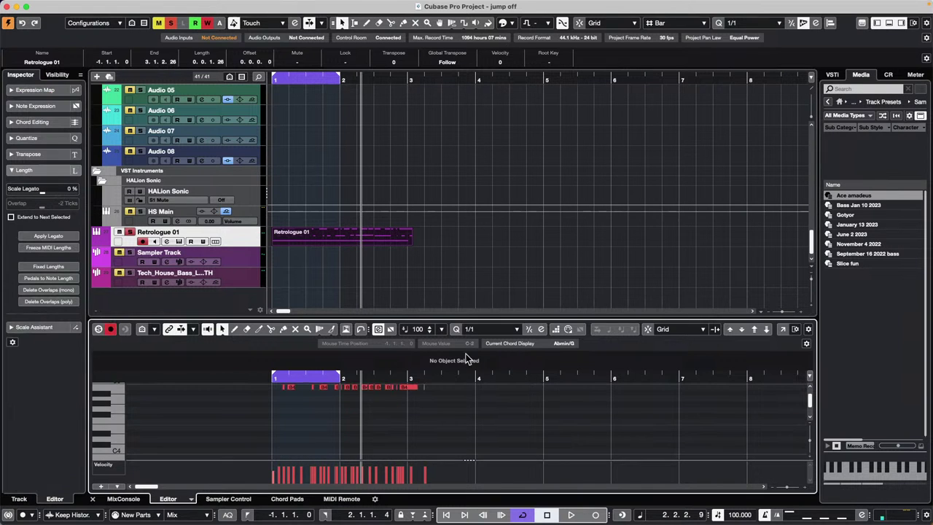
scroll(501, 427, "up", 5)
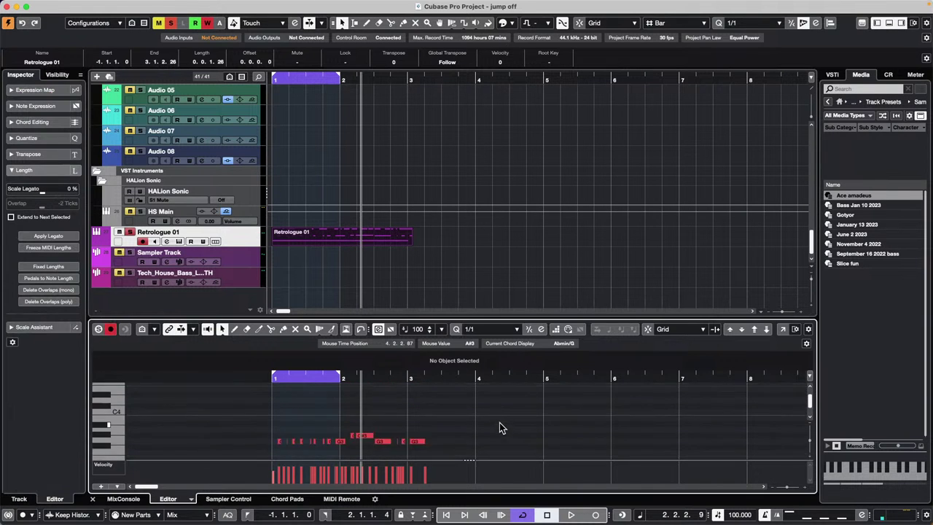
Undo the glue and restack the parts on the Retrologue 01 track with the Sampler Track part in front
key("super+z")
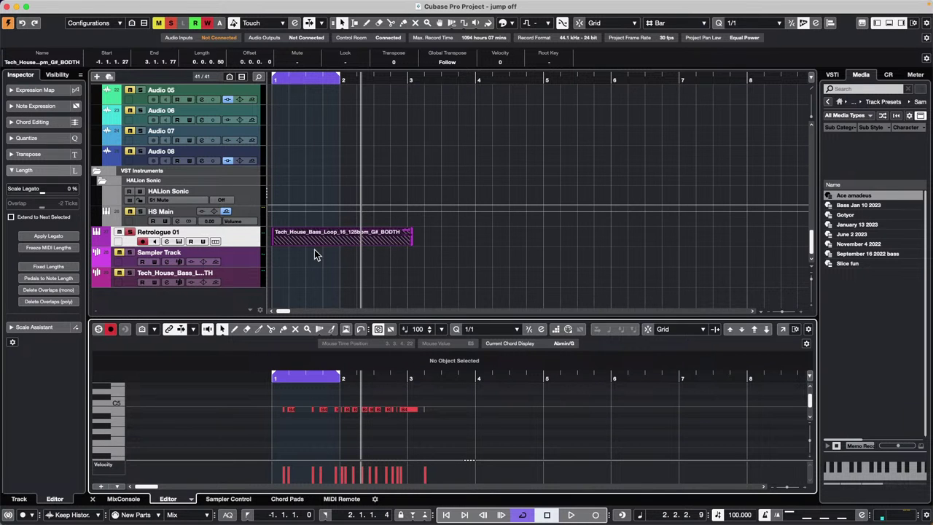
left_click(337, 248)
mouse_move(337, 245)
left_mouse_down()
mouse_move(337, 275)
mouse_move(329, 241)
left_mouse_up()
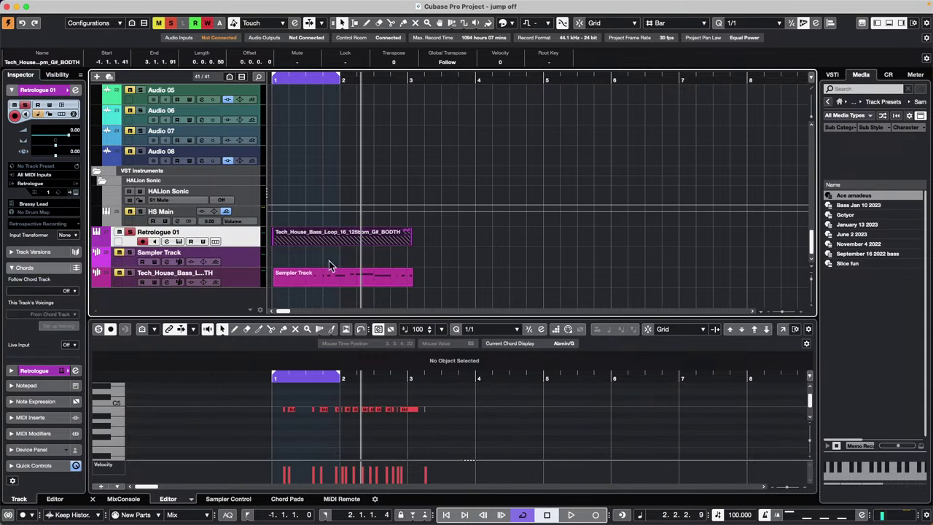
left_click_drag(329, 276, 324, 242)
Glue the front Sampler Track part with the Tech_House_Bass part stacked on the Retrologue 01 track
right_click(320, 283)
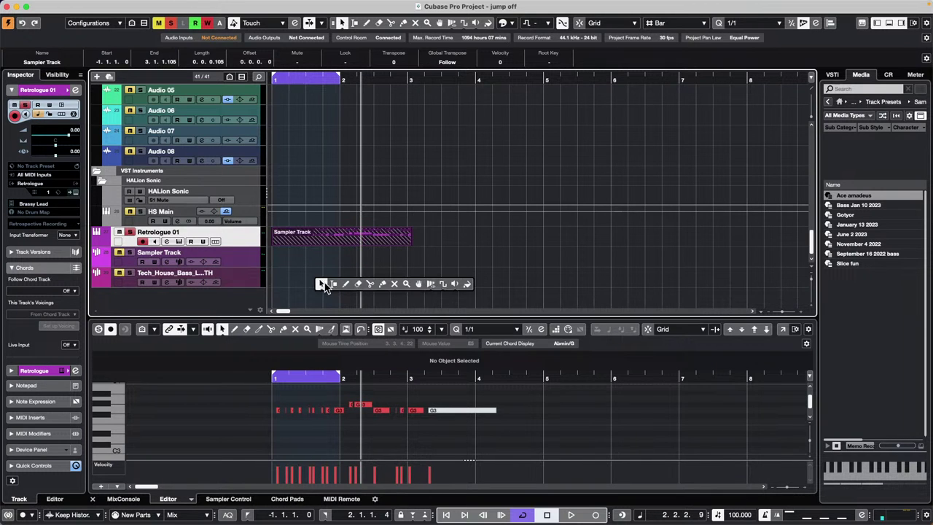
left_click(382, 285)
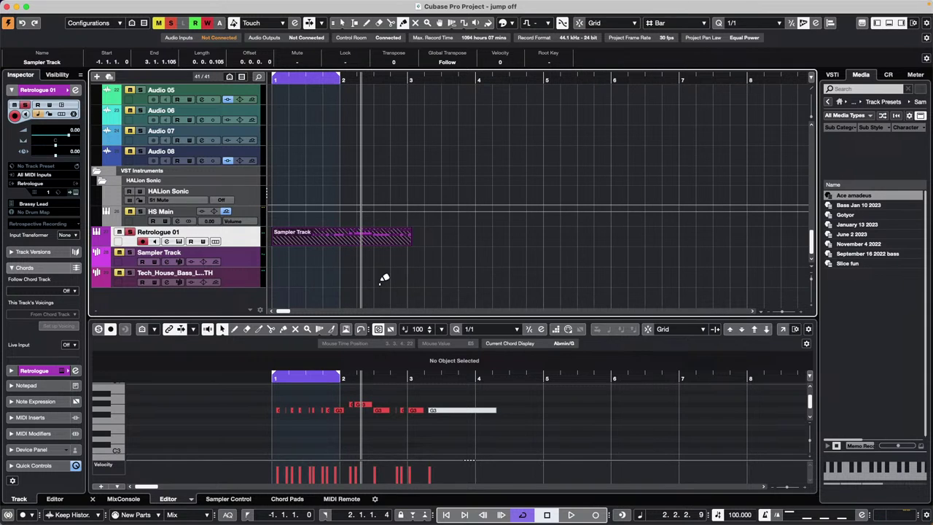
left_click(303, 233)
right_click(304, 233)
left_click(345, 242)
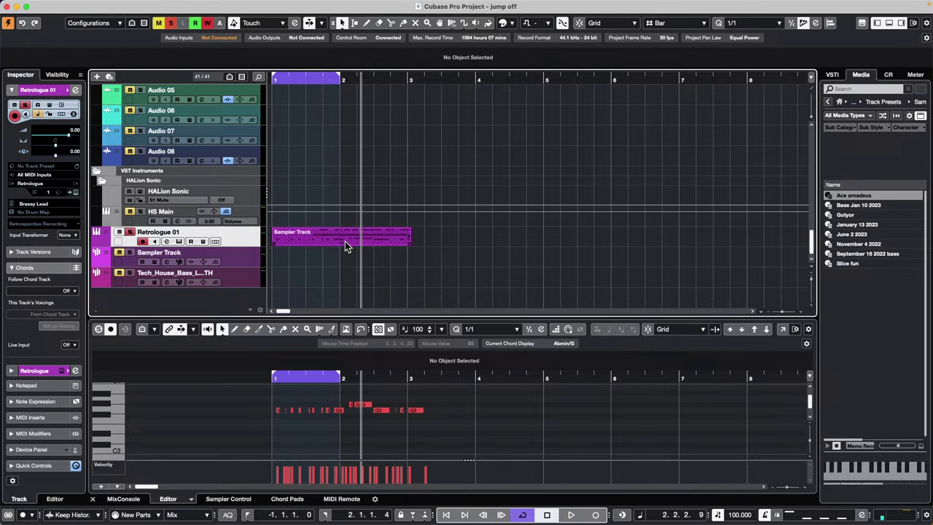
left_click(345, 241)
Open the glued Sampler Track part in a separate key editor window, examine its notes, and close the window
left_click(439, 291)
double_click(375, 243)
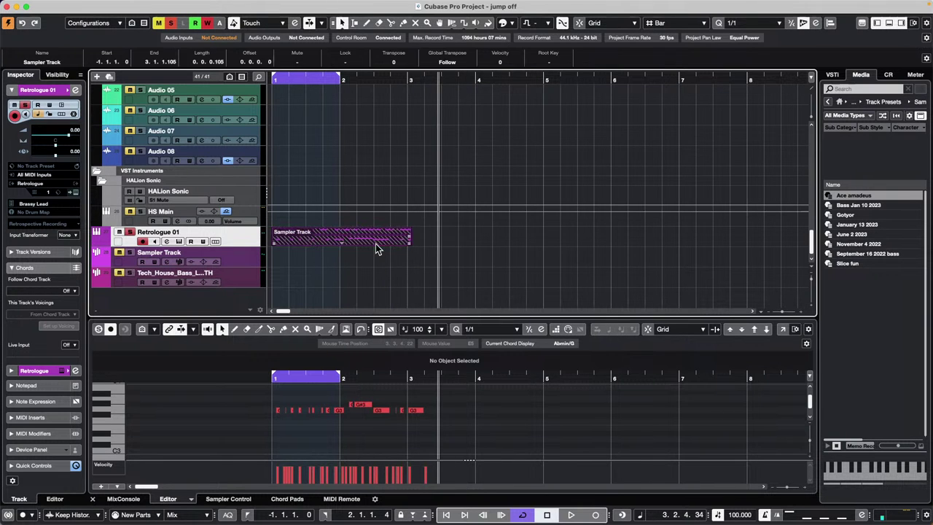
left_click(786, 329)
scroll(440, 304, "up", 5)
scroll(443, 303, "down", 6)
scroll(447, 304, "up", 5)
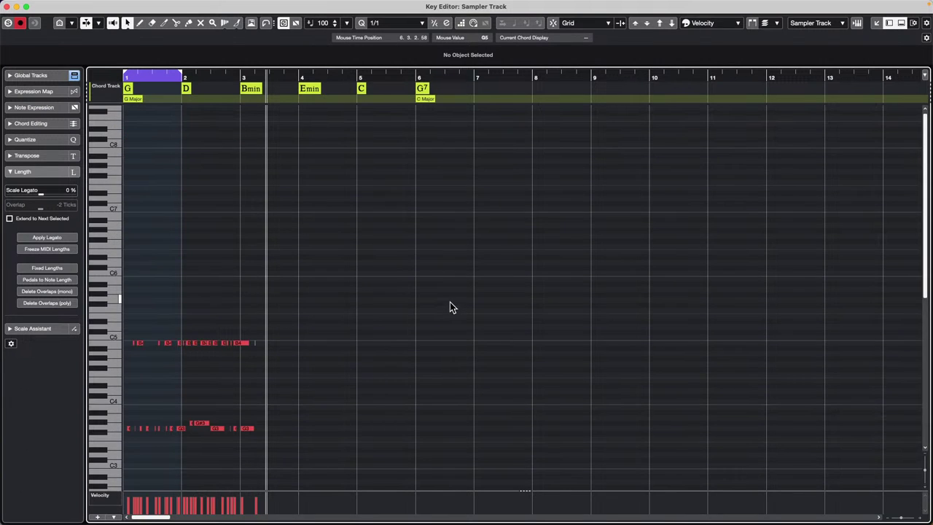
scroll(450, 302, "down", 1)
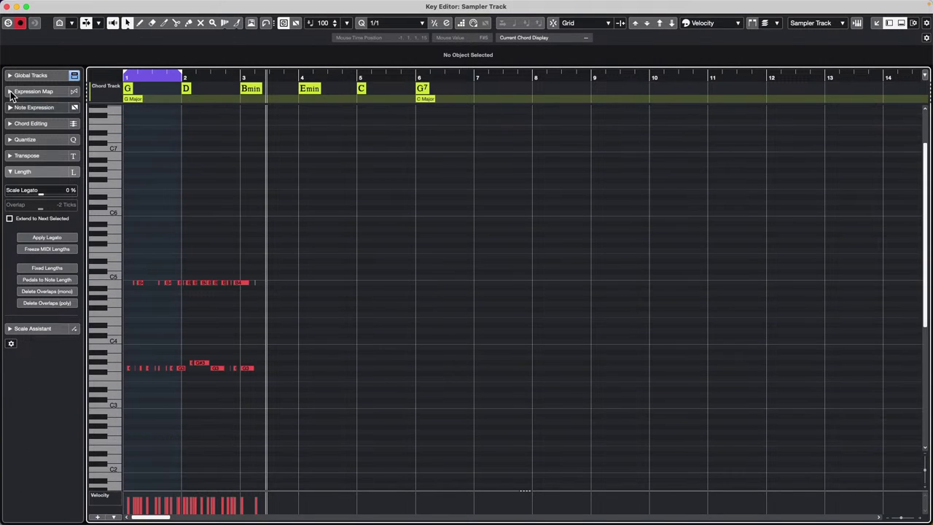
left_click(9, 6)
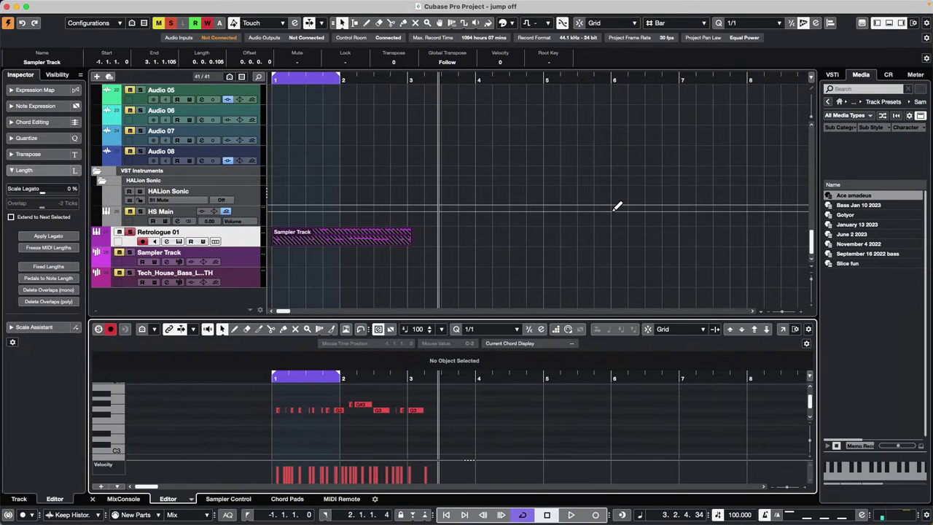
Glue the combined Sampler Track part with the remaining Retrologue 01 part beneath it
right_click(339, 300)
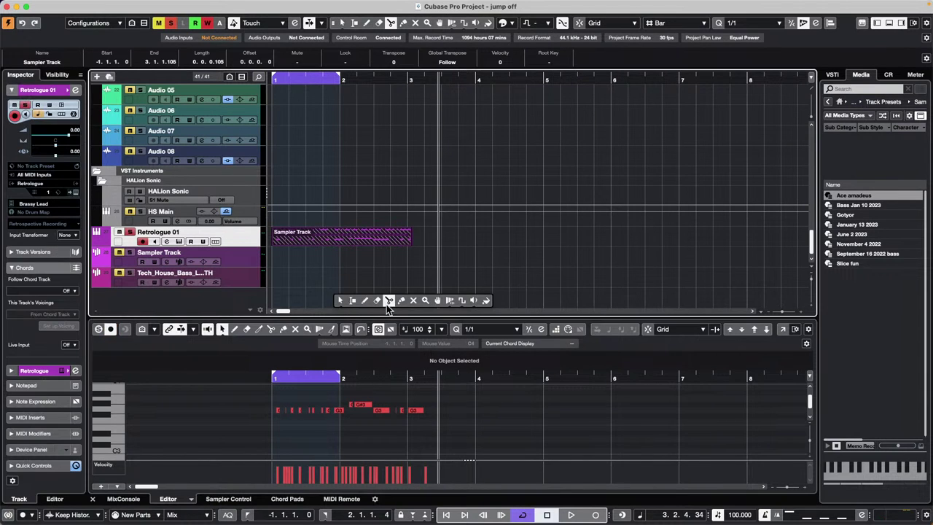
left_click(401, 300)
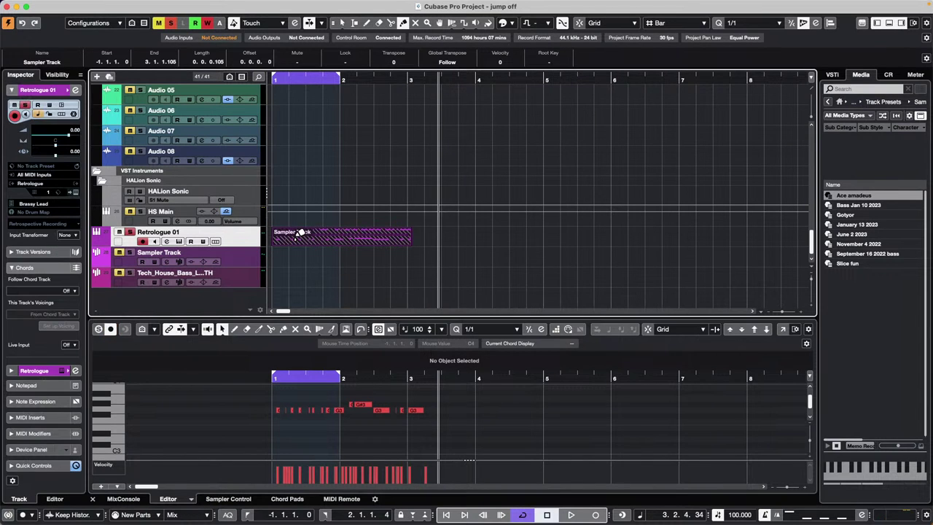
left_click(294, 232)
key("1")
left_click(346, 242)
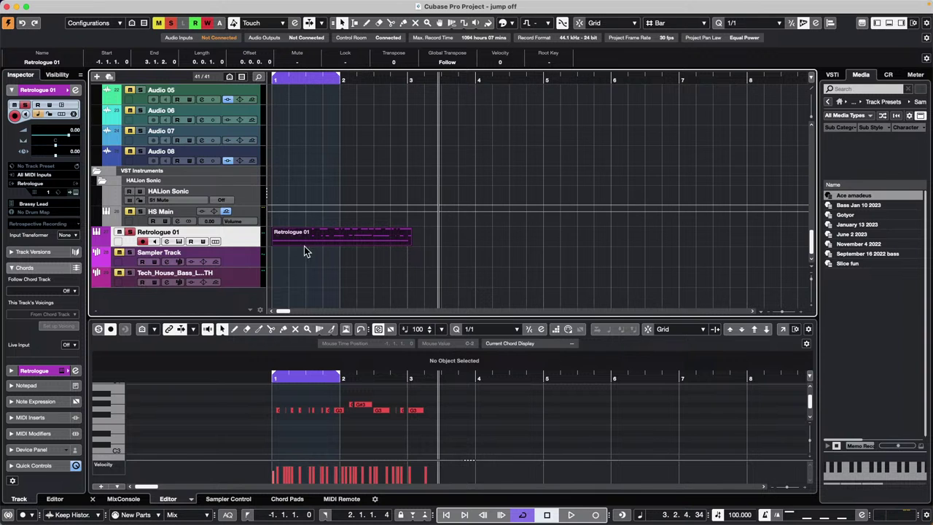
scroll(362, 177, "up", 10)
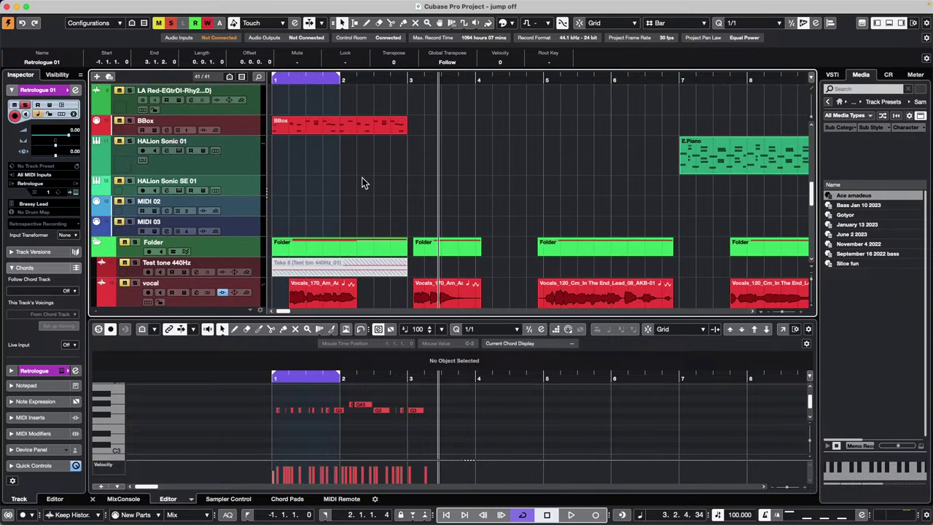
scroll(362, 177, "up", 5)
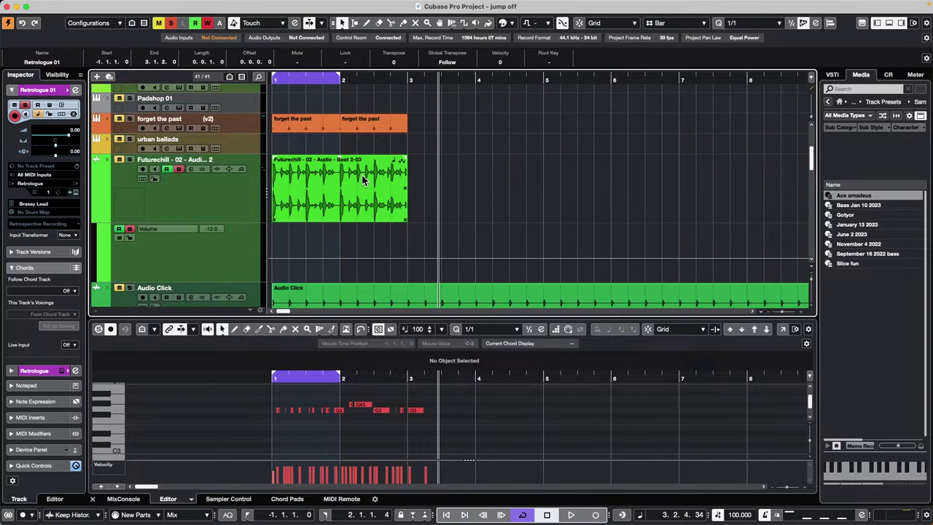
Convert the Chord Track's chord events into a MIDI part on the rhodes track
scroll(363, 179, "up", 5)
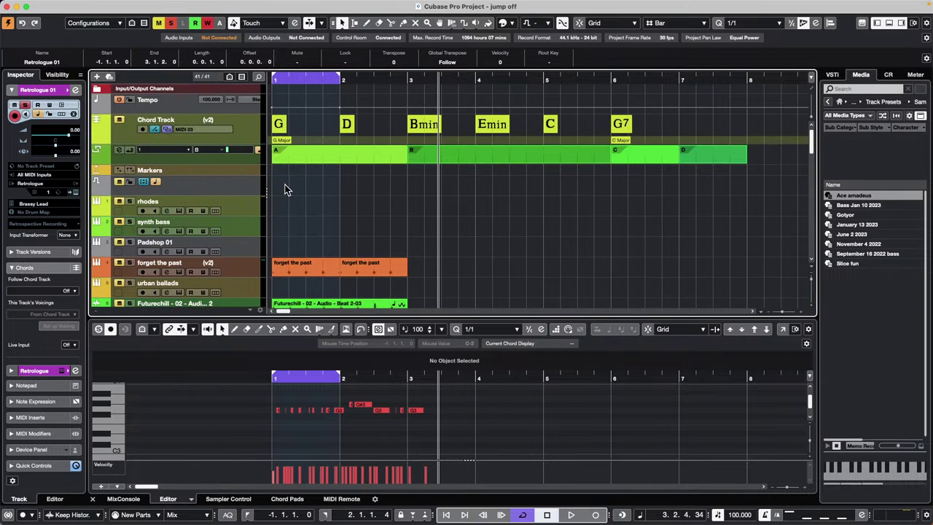
left_click(261, 208)
right_click(248, 207)
mouse_move(303, 207)
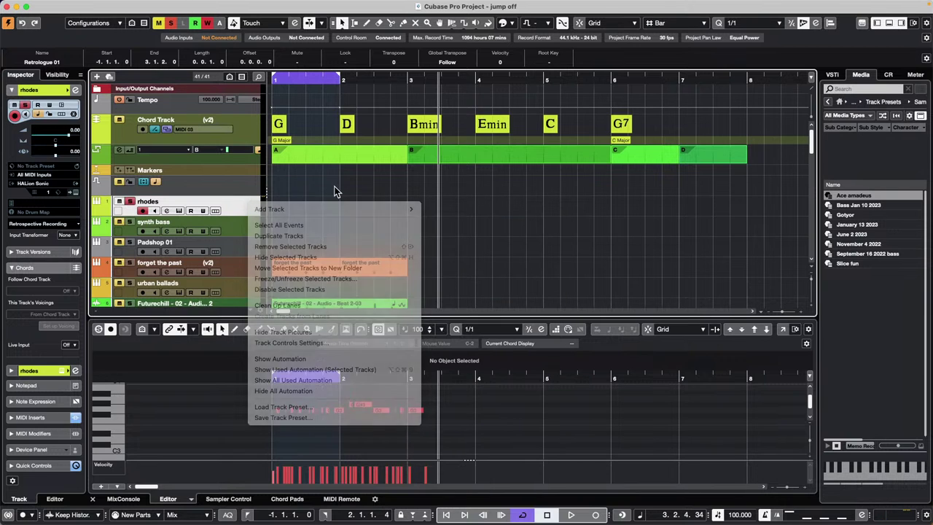
left_click(336, 186)
left_click(111, 6)
mouse_move(169, 5)
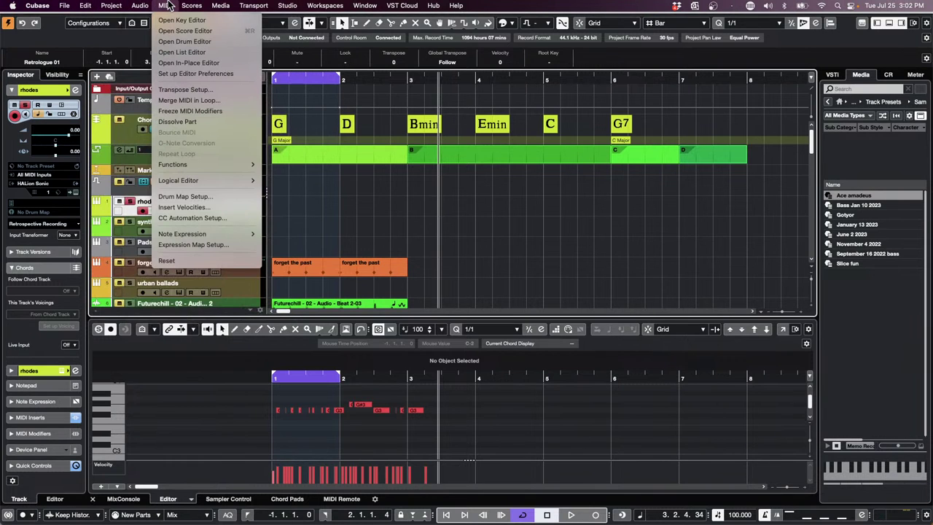
mouse_move(111, 6)
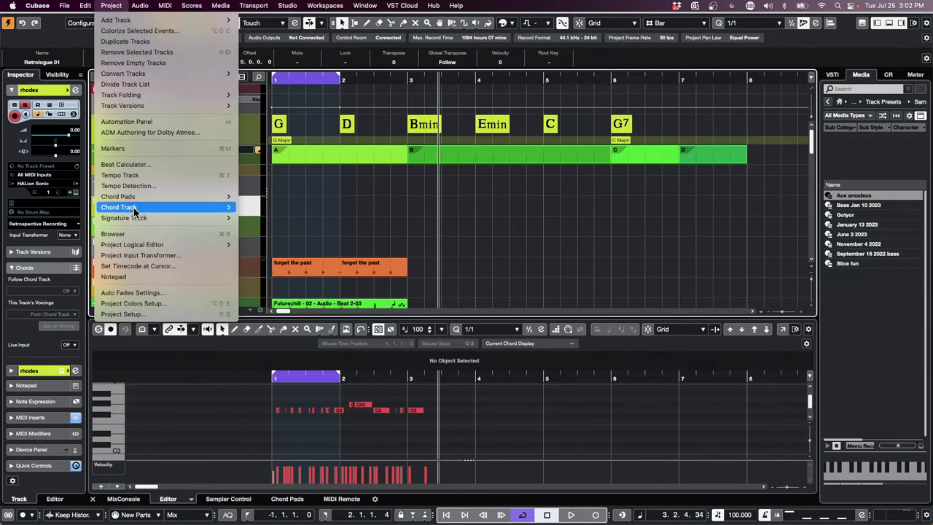
mouse_move(154, 209)
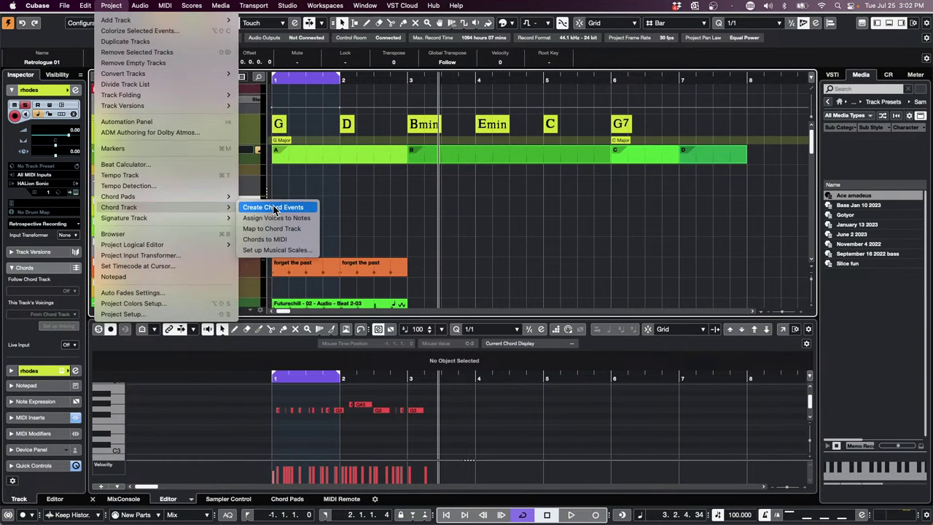
left_click(299, 242)
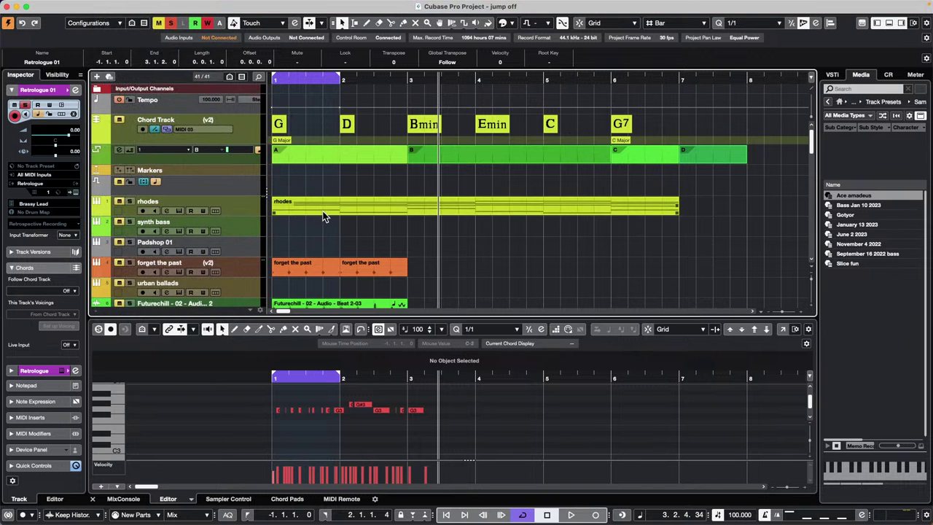
Show the new rhodes part in a separate key editor window and open the Logical Editor for its notes
left_click(784, 329)
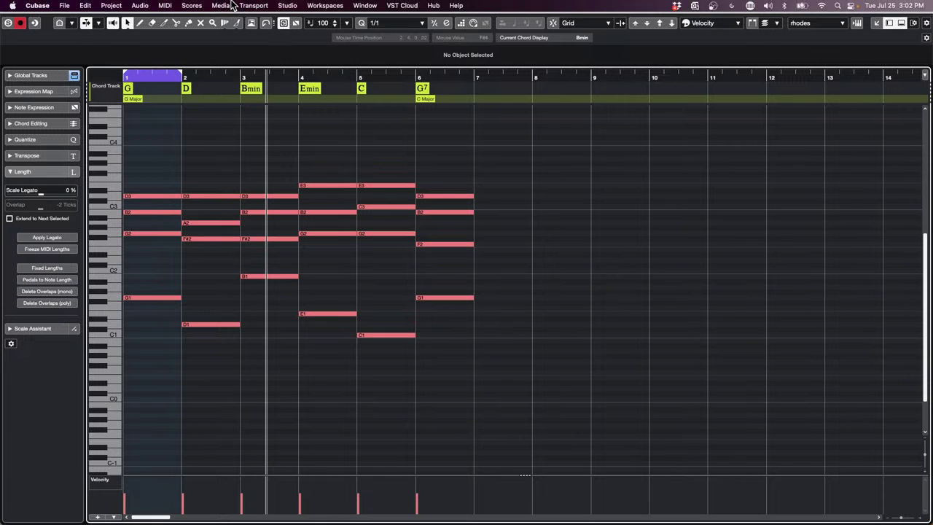
left_click(200, 6)
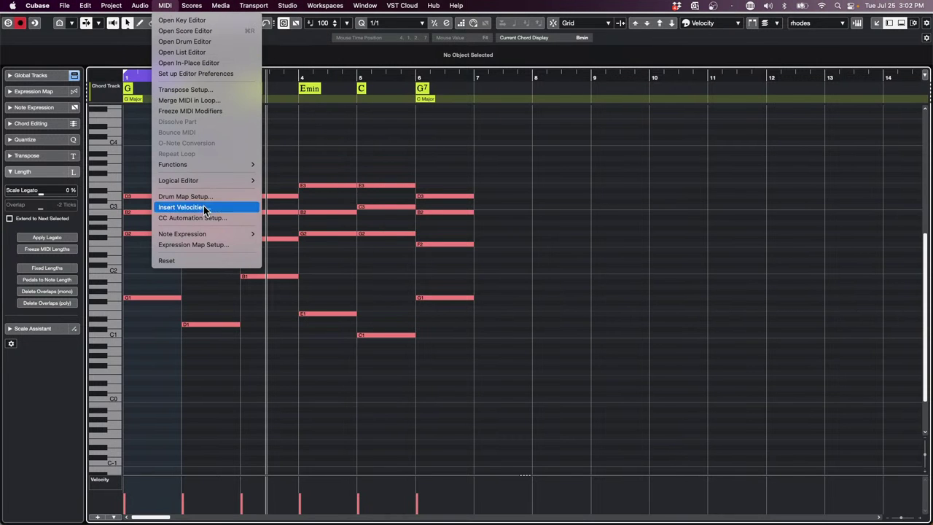
mouse_move(225, 181)
left_click(277, 181)
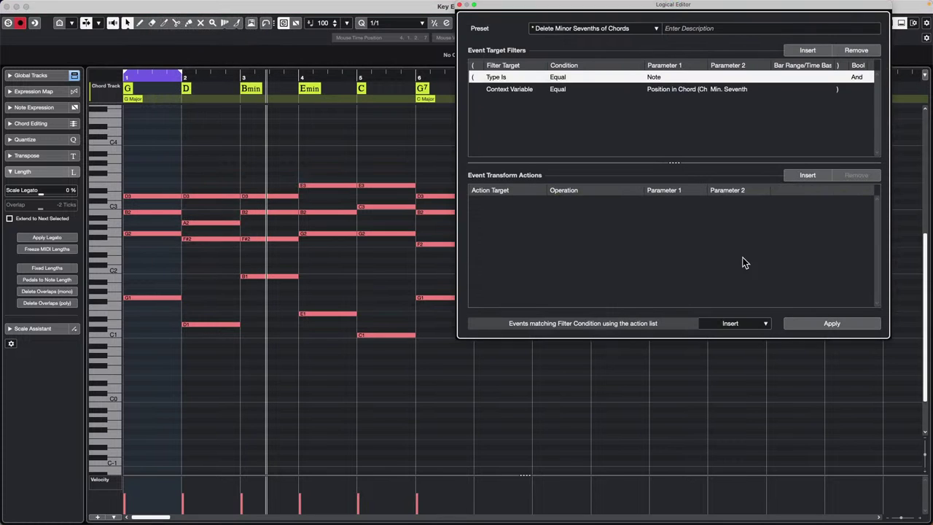
Open the choices for the Logical Editor function applied to events matching the filter
left_click(740, 329)
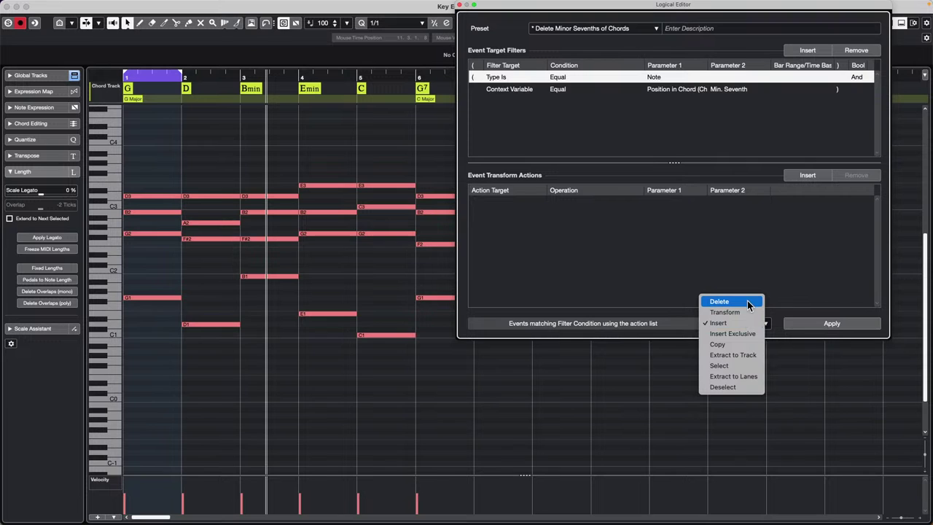
Set the function to Delete and change the Context Variable filter's chord position to Minor Third
left_click(729, 301)
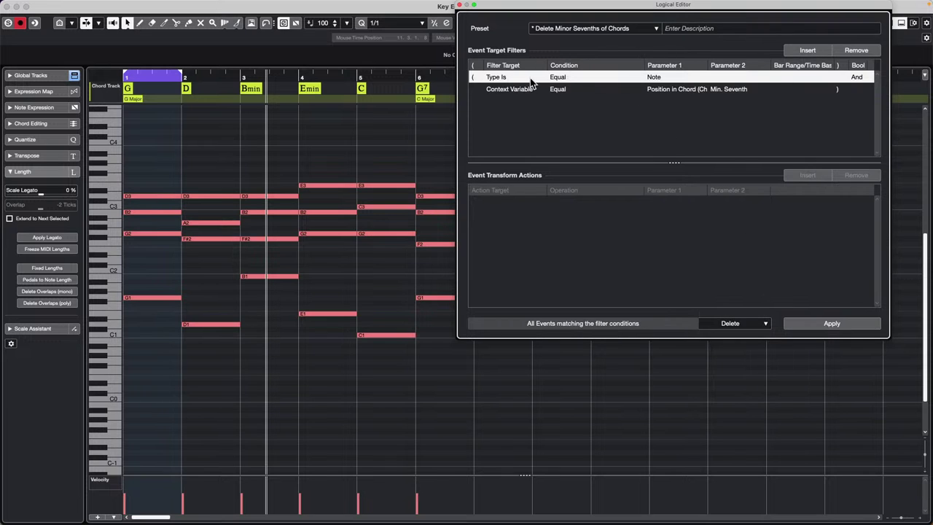
left_click(739, 90)
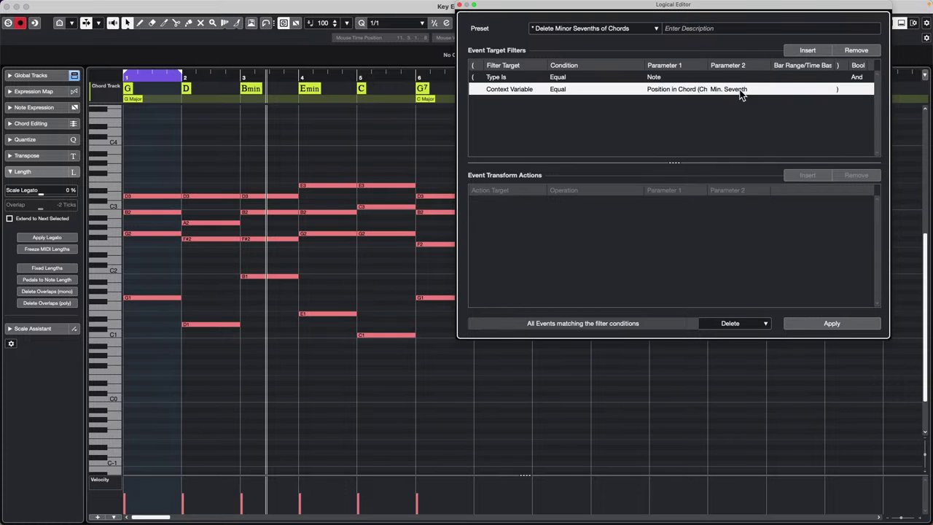
left_click(740, 91)
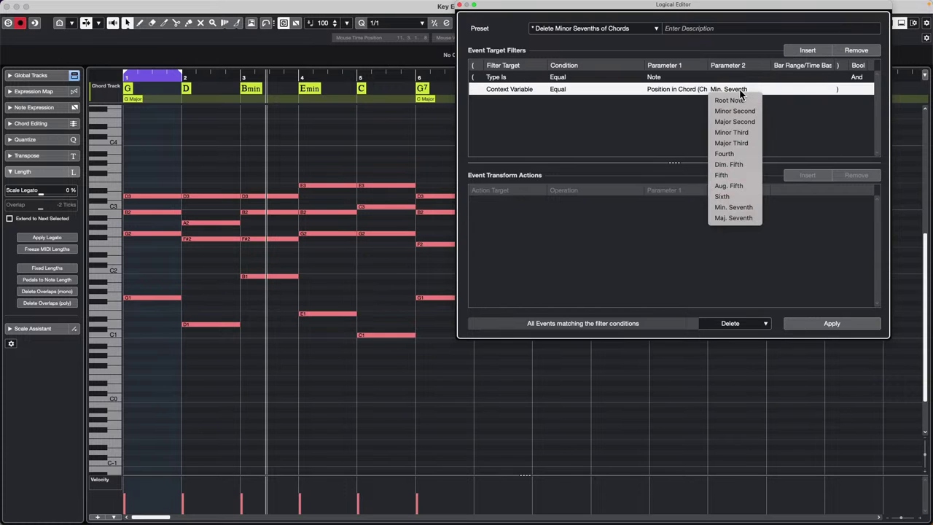
left_click(749, 133)
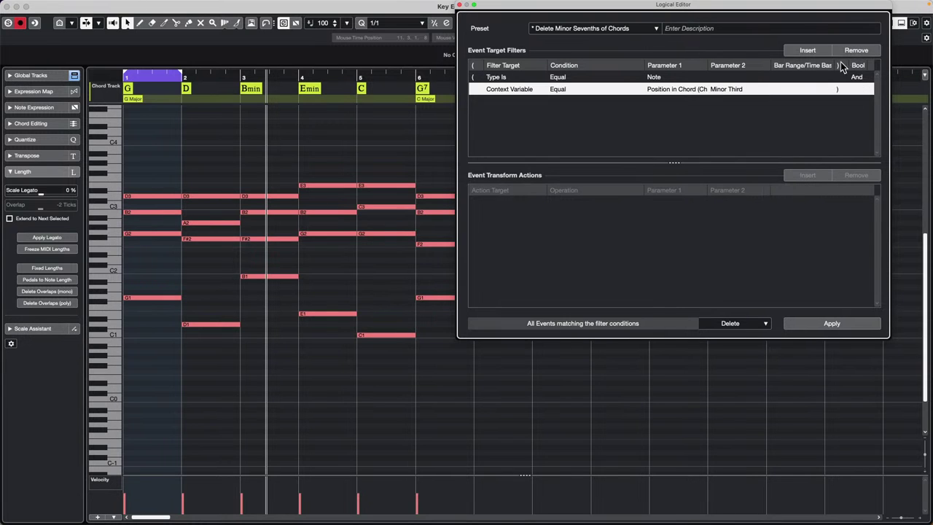
Insert another filter line, link it with Or, and set its filter target to Context Variable
left_click(802, 50)
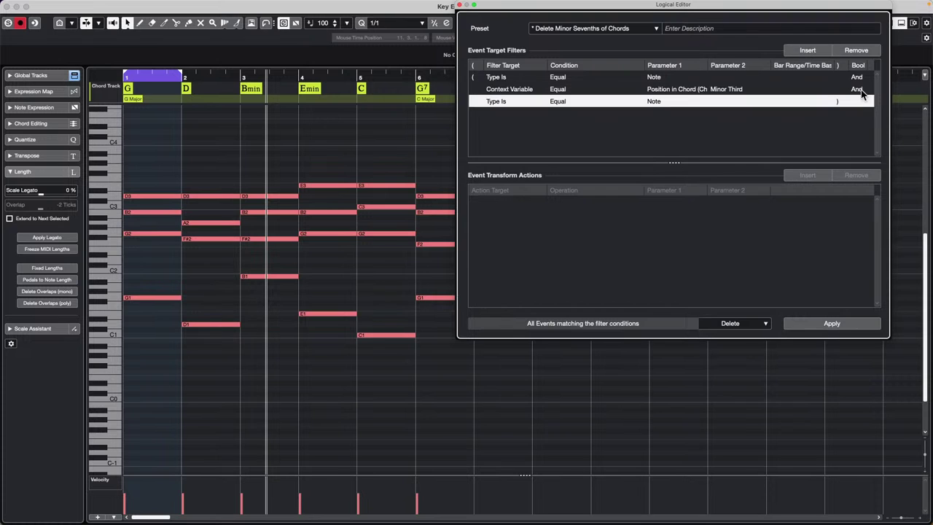
left_click(859, 89)
left_click(860, 88)
left_click(509, 103)
left_click(508, 104)
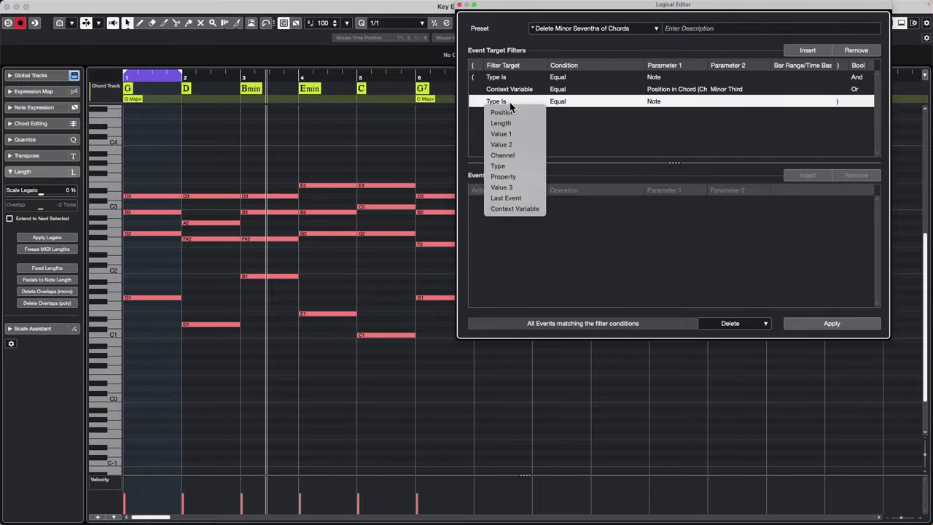
left_click(531, 208)
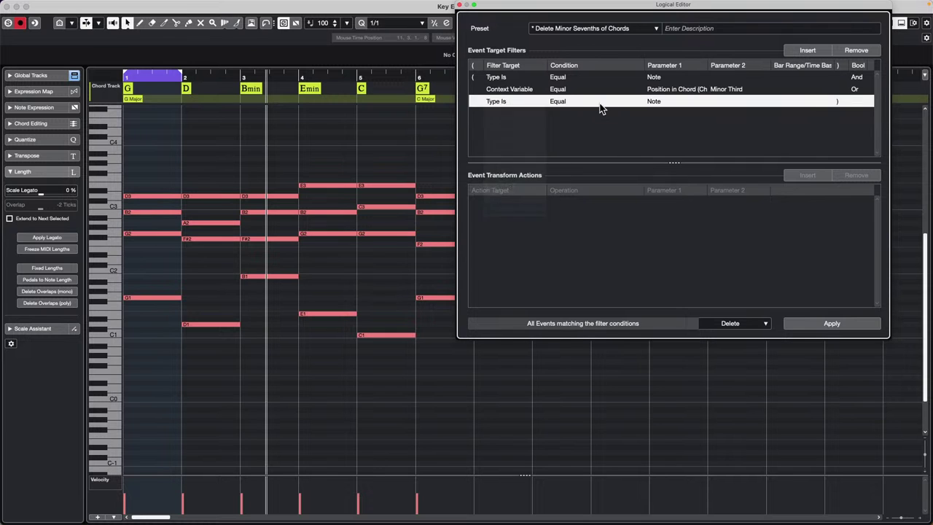
Set the new Context Variable filter to Position in Chord (Chord Track) equal to Major Third
left_click(568, 103)
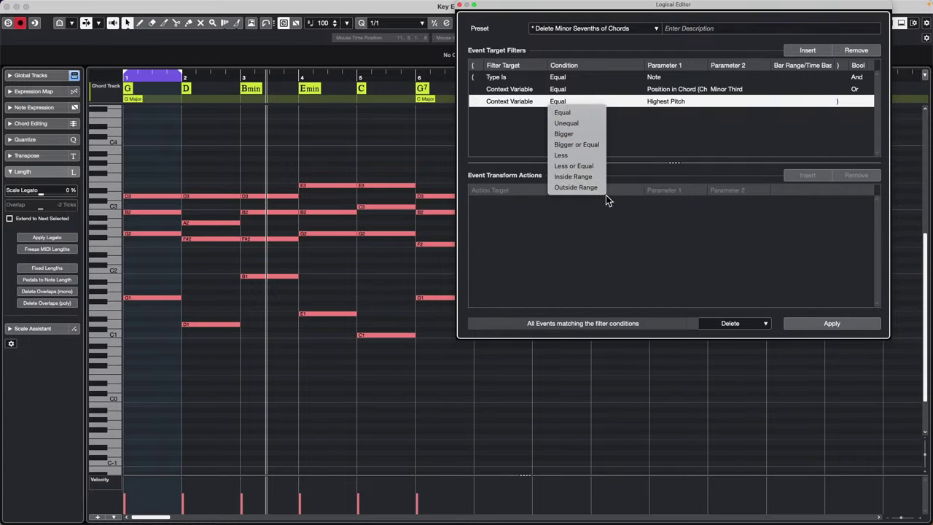
left_click(686, 121)
left_click(683, 102)
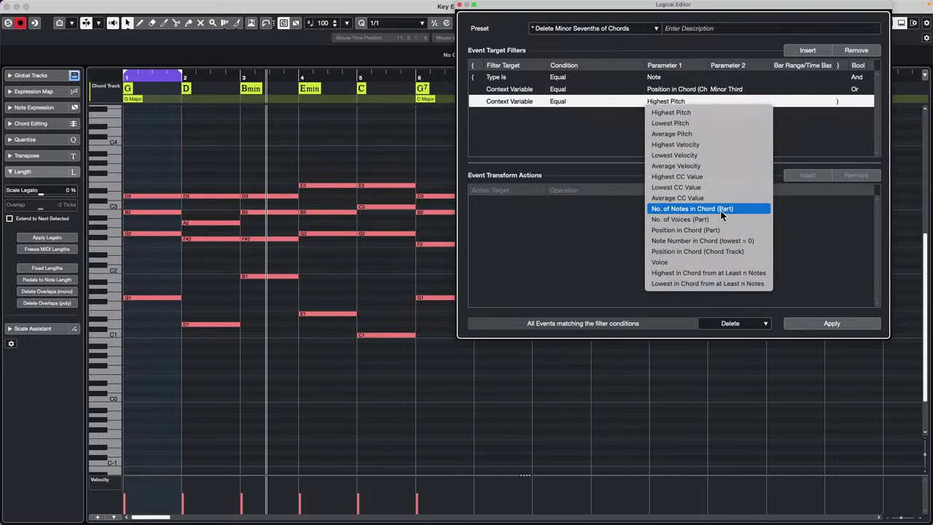
left_click(721, 252)
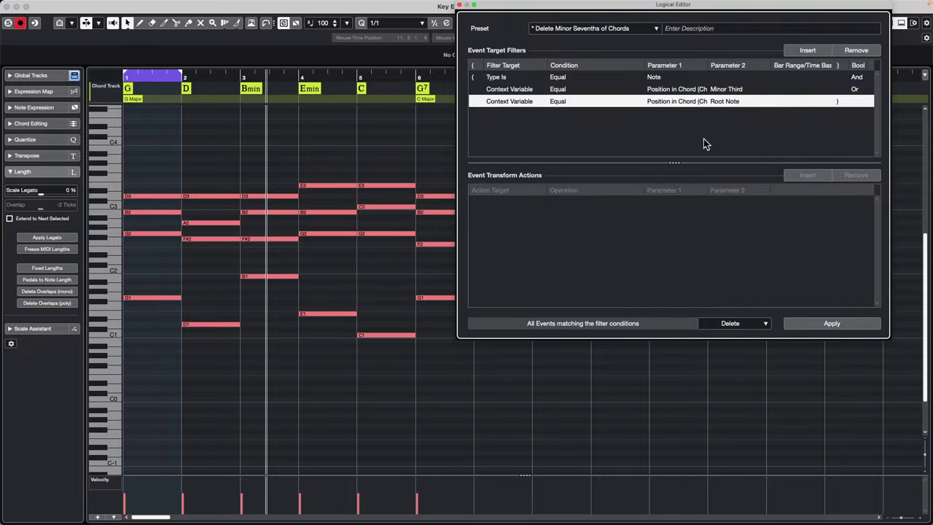
left_click(738, 103)
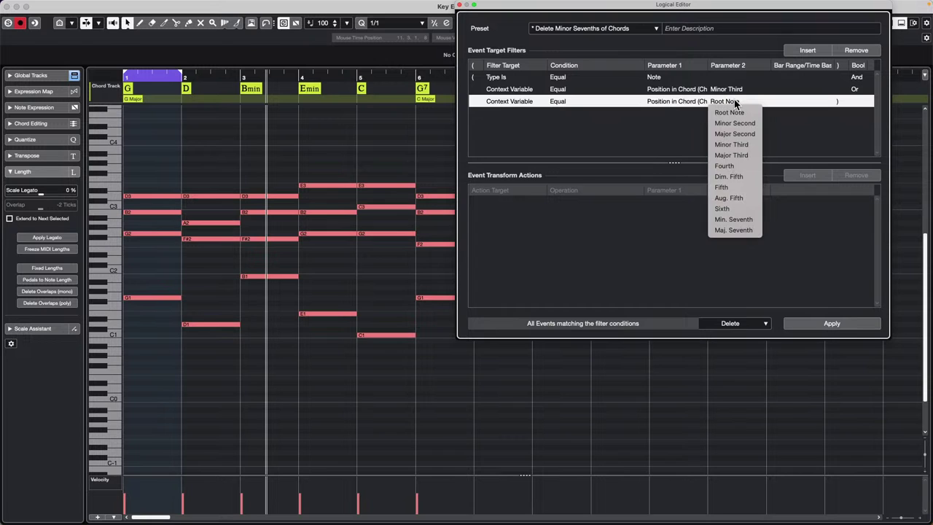
left_click(753, 157)
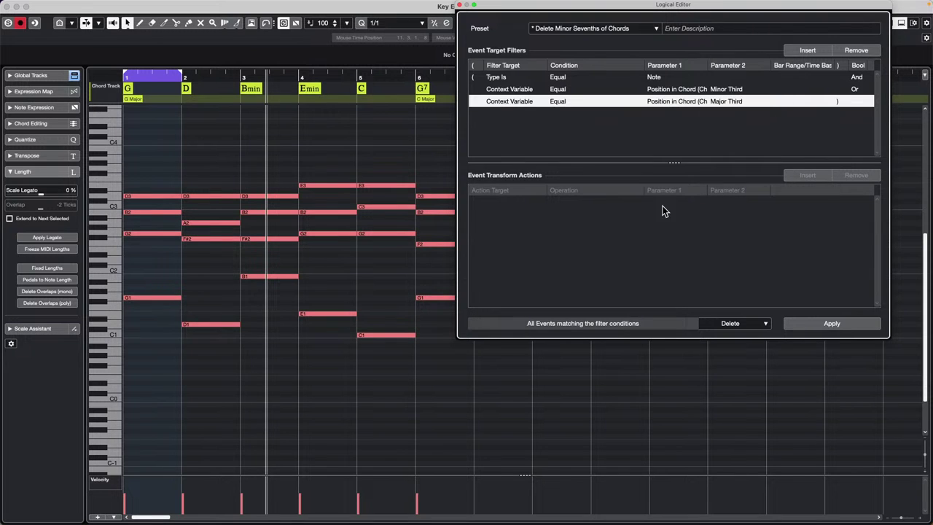
Apply the deletion of minor and major thirds to the chords, and undo it
left_click(832, 326)
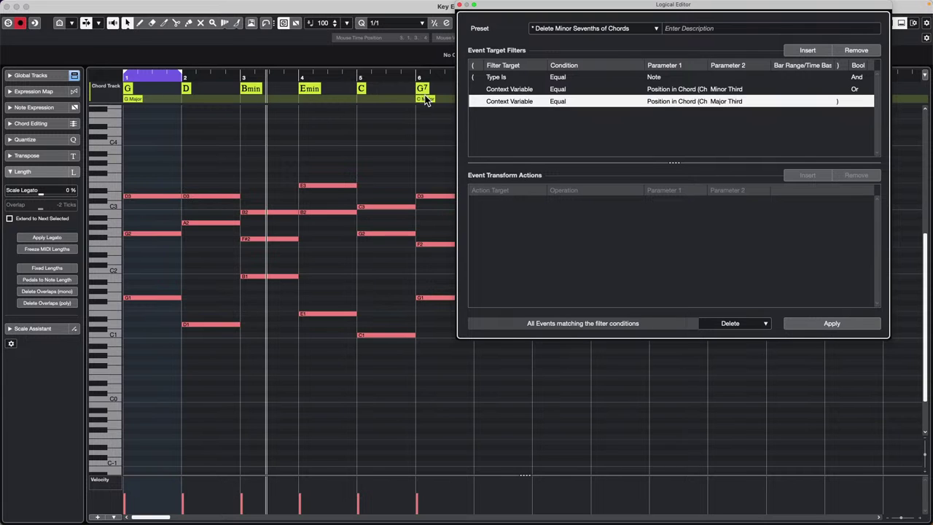
key("super+z")
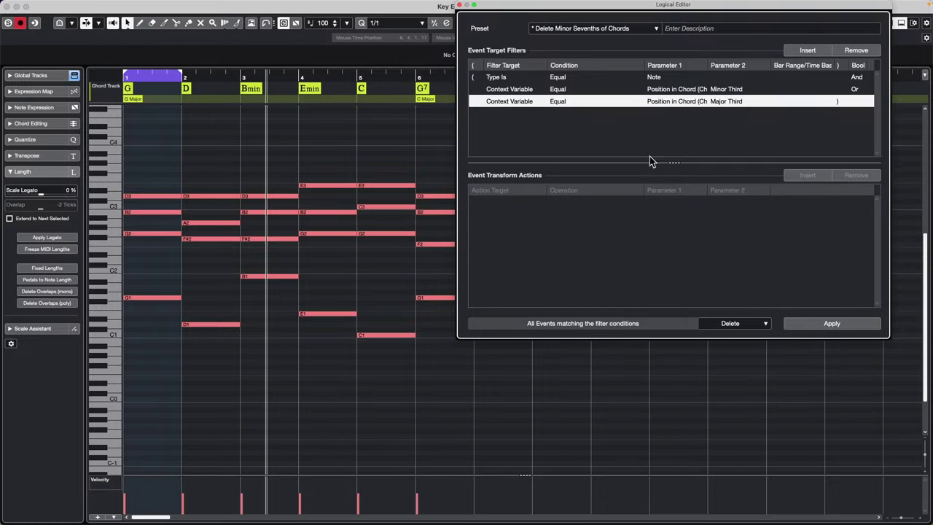
Set the function to Transform and insert a transform action that targets Position
left_click(732, 323)
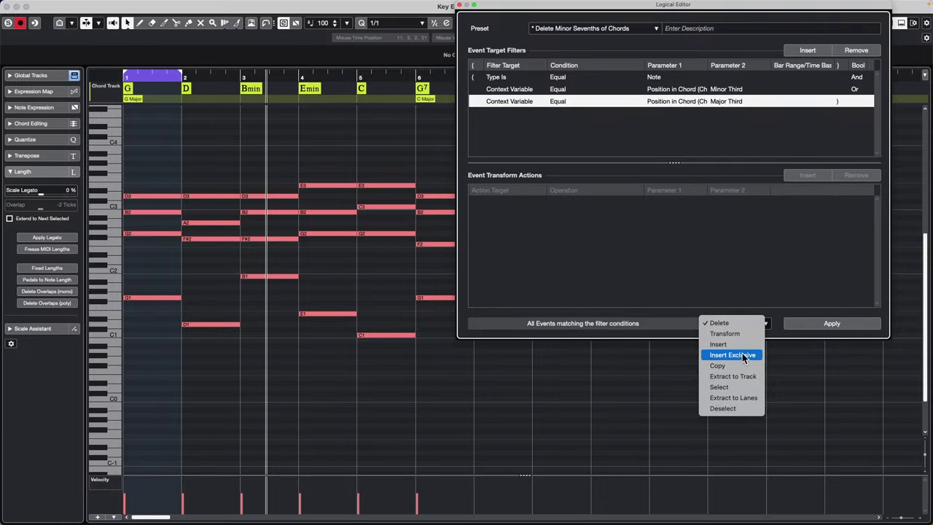
left_click(731, 333)
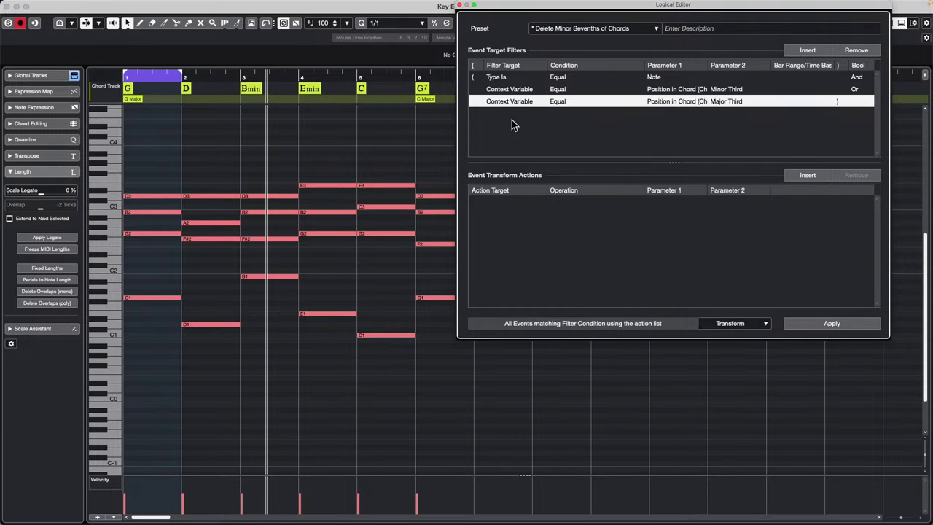
left_click(808, 176)
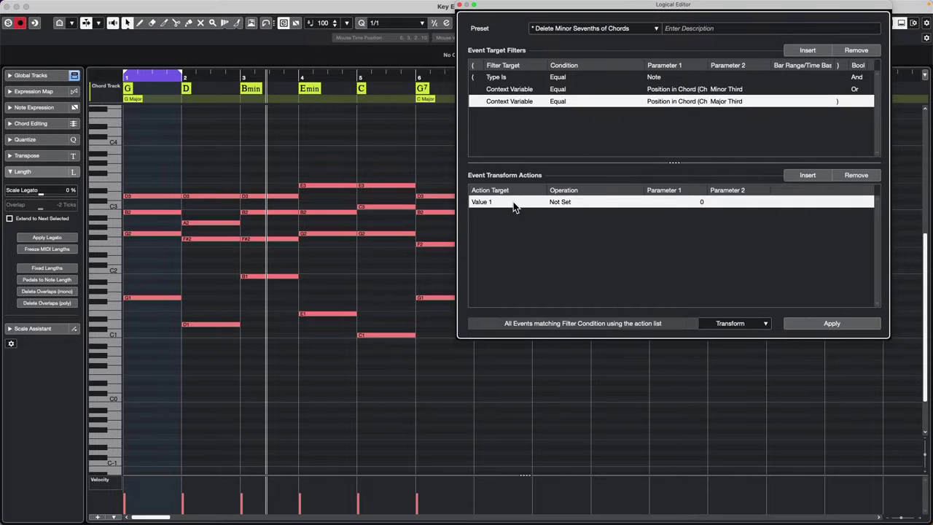
left_click(501, 204)
left_click(503, 213)
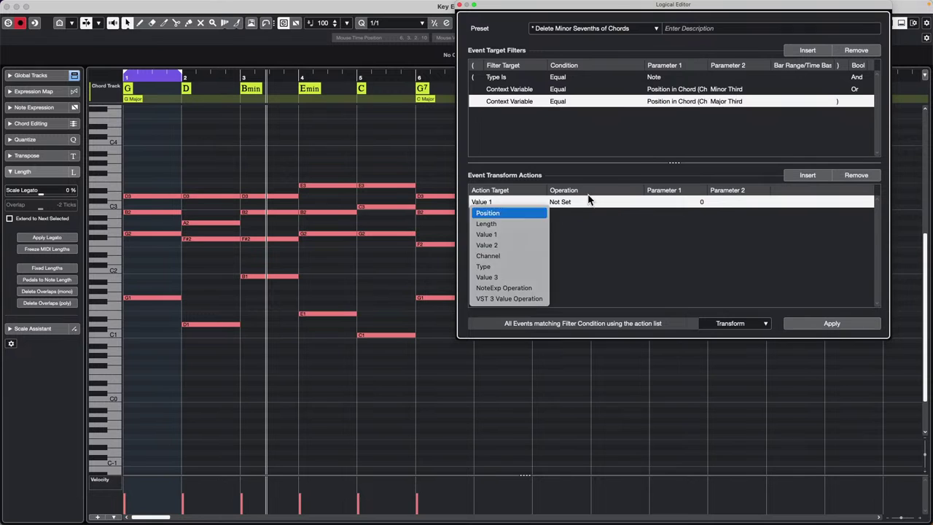
Set the operation of the Position action to Add
left_click(575, 202)
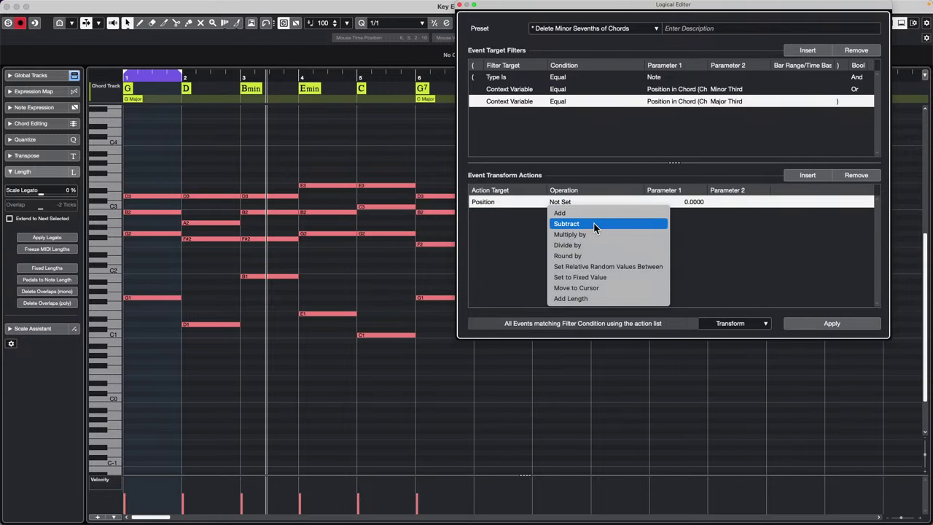
left_click(595, 222)
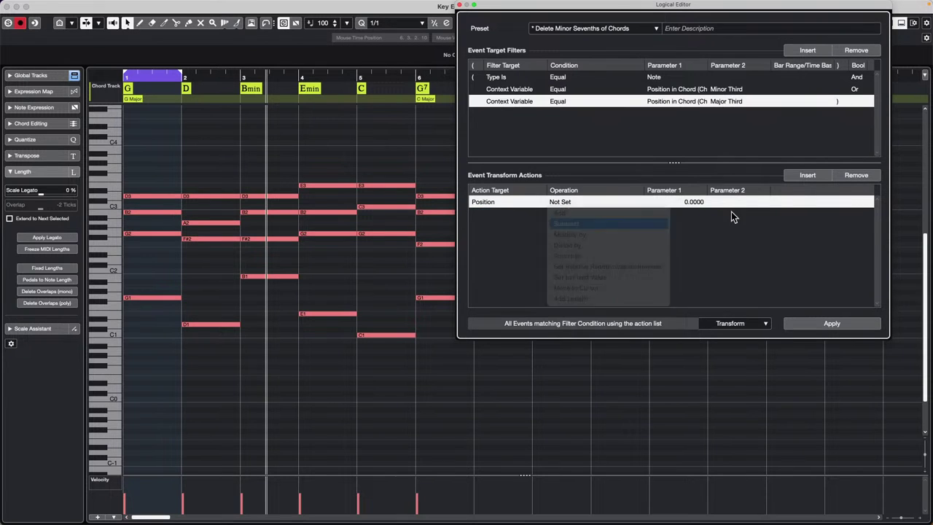
left_click(687, 204)
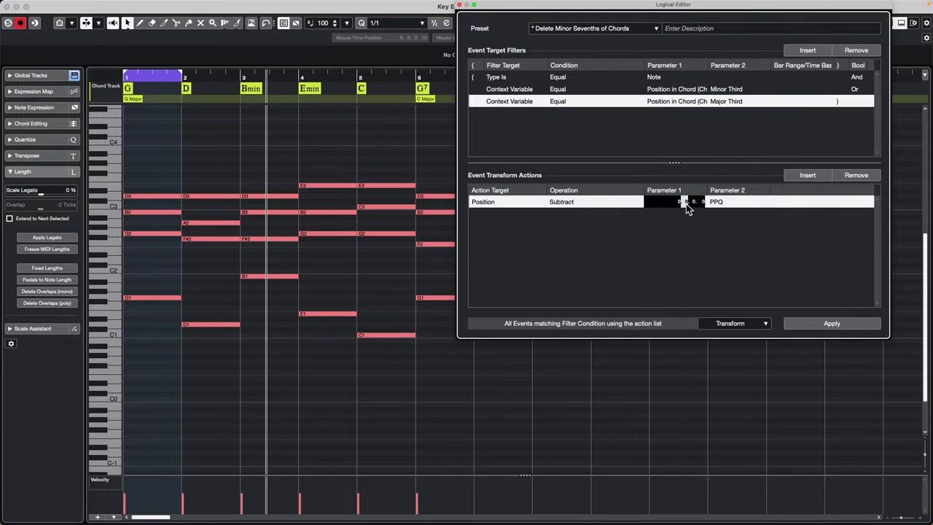
left_click(571, 203)
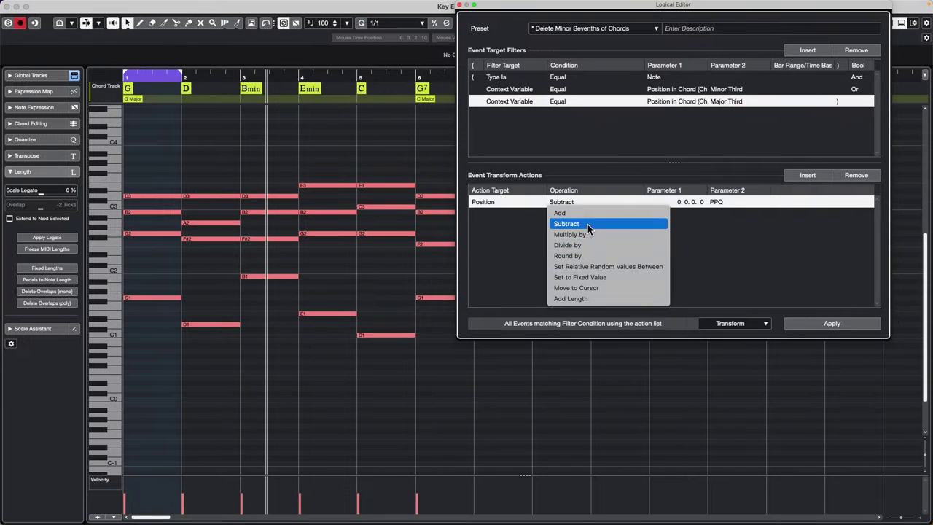
left_click(588, 213)
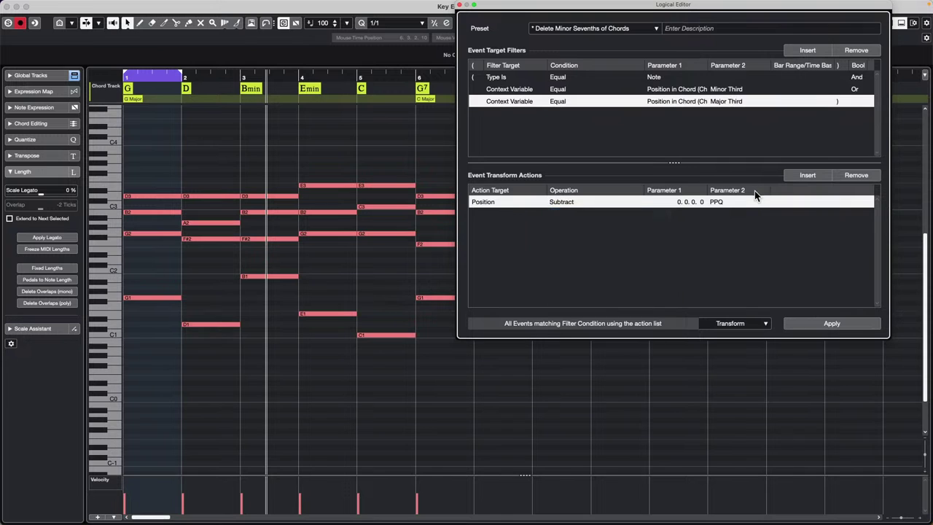
Set the amount added to the position to 0.1.0.0 PPQ and apply the transform to the chord thirds
left_click(686, 202)
type("1")
key("Return")
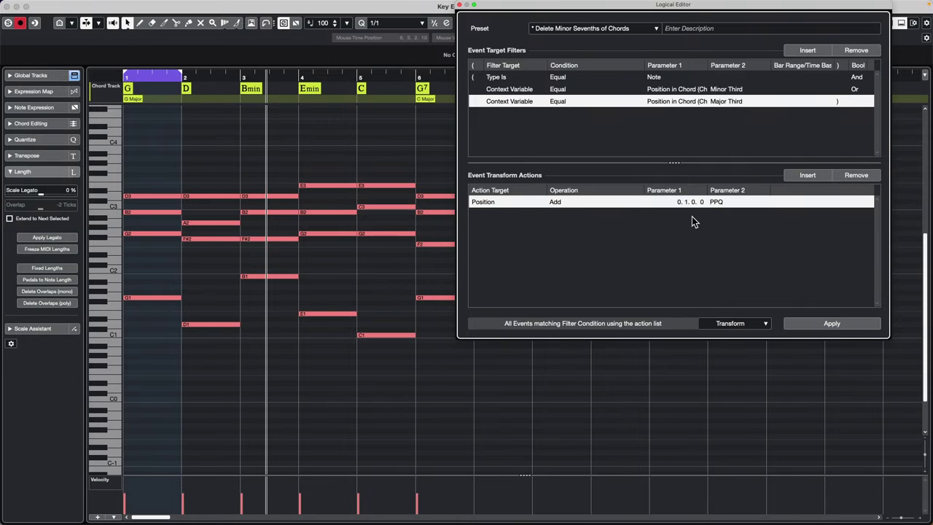
left_click(832, 324)
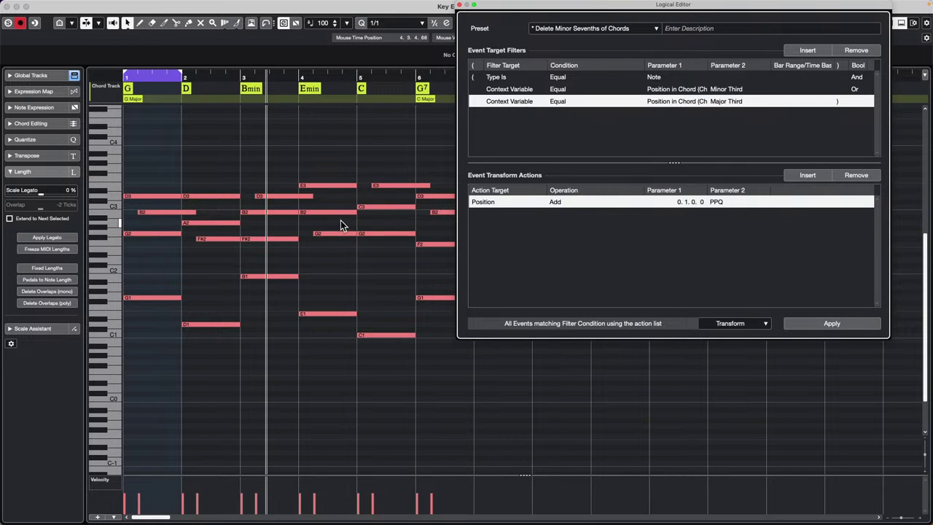
scroll(342, 216, "up", 2)
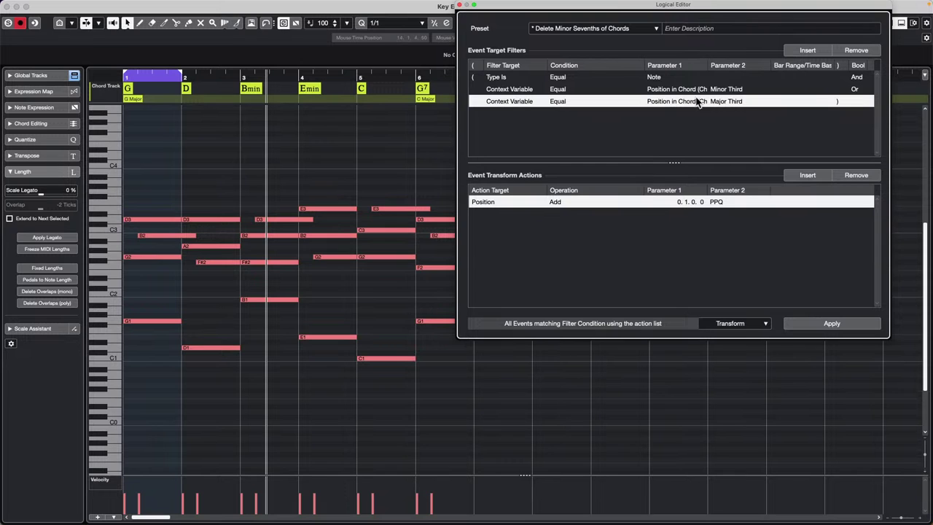
Change the Minor Third filter's variable to Note Number in Chord (lowest = 0)
left_click(724, 90)
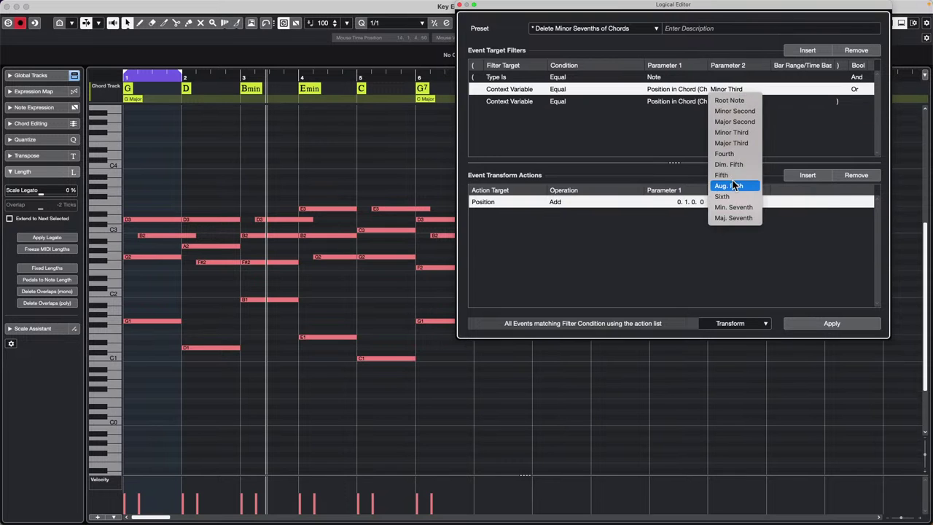
left_click(665, 131)
left_click(678, 90)
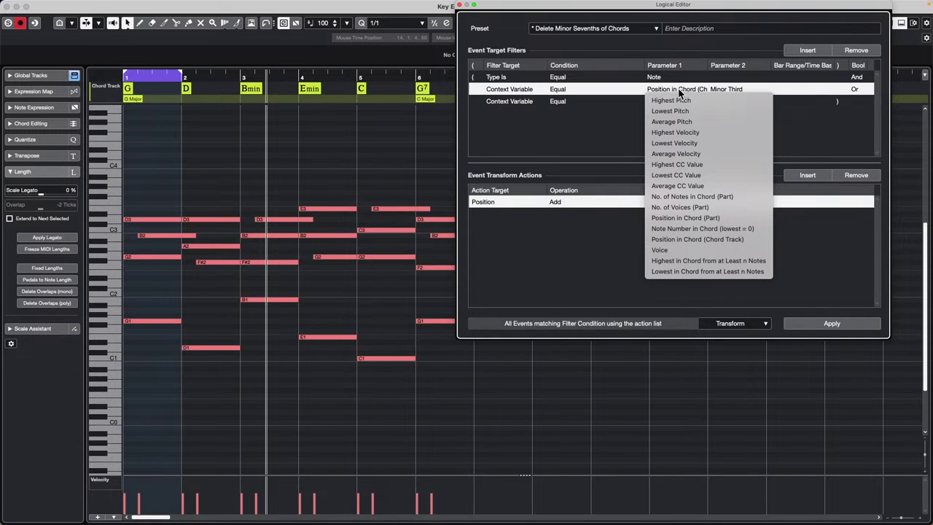
left_click(747, 230)
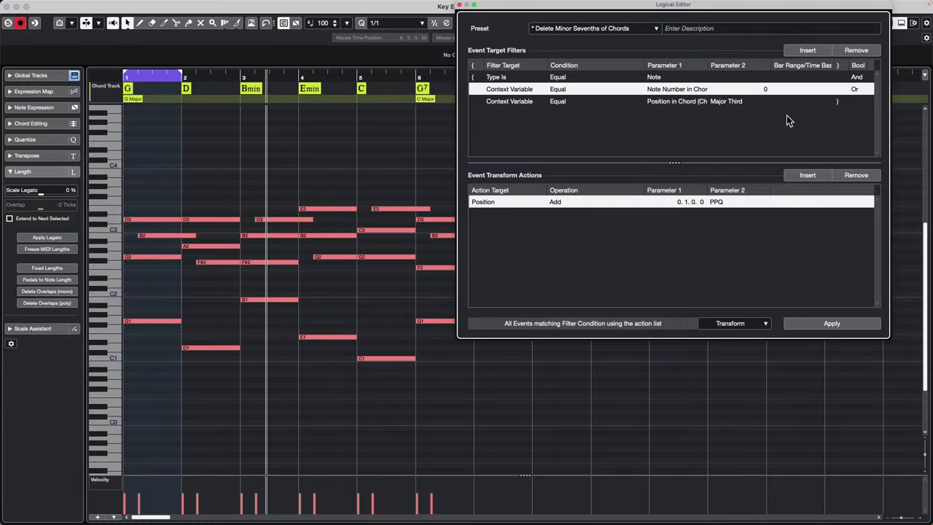
Remove the Major Third filter line from the event target filters
left_click(691, 89)
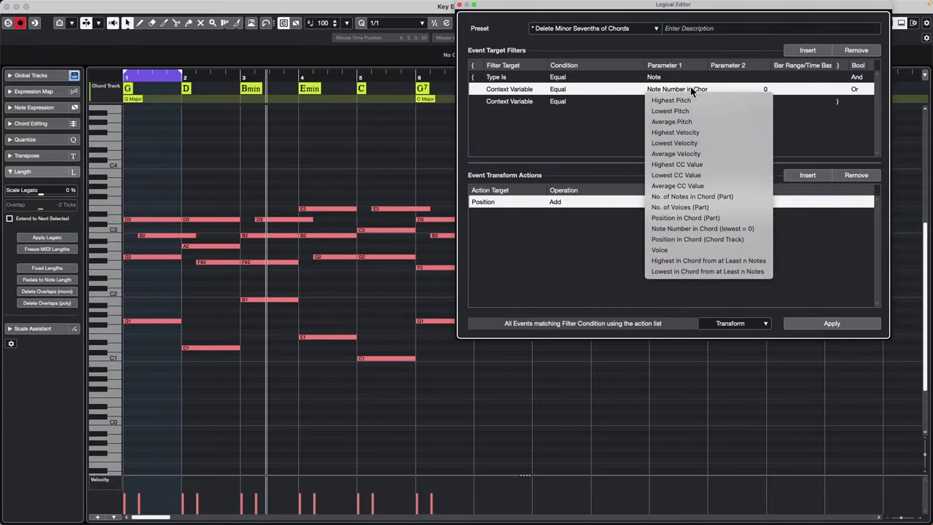
left_click(523, 109)
left_click(534, 101)
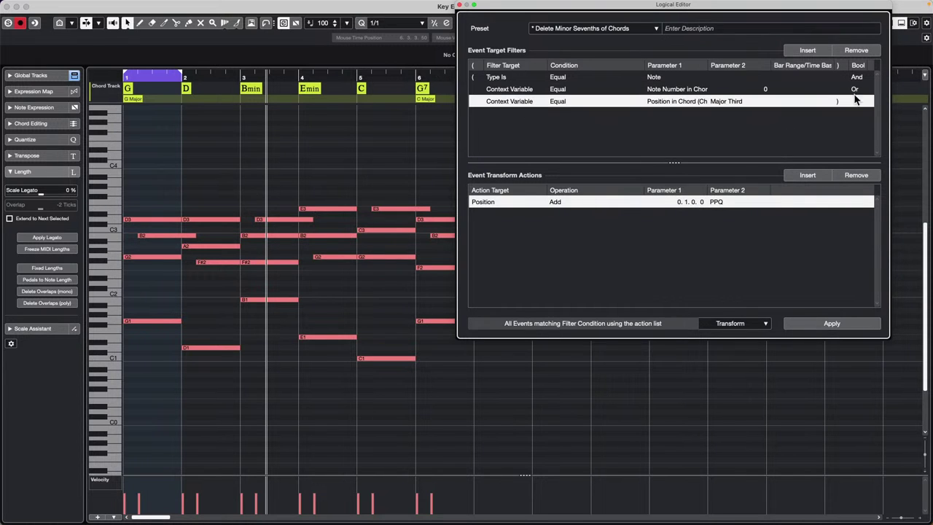
left_click(857, 51)
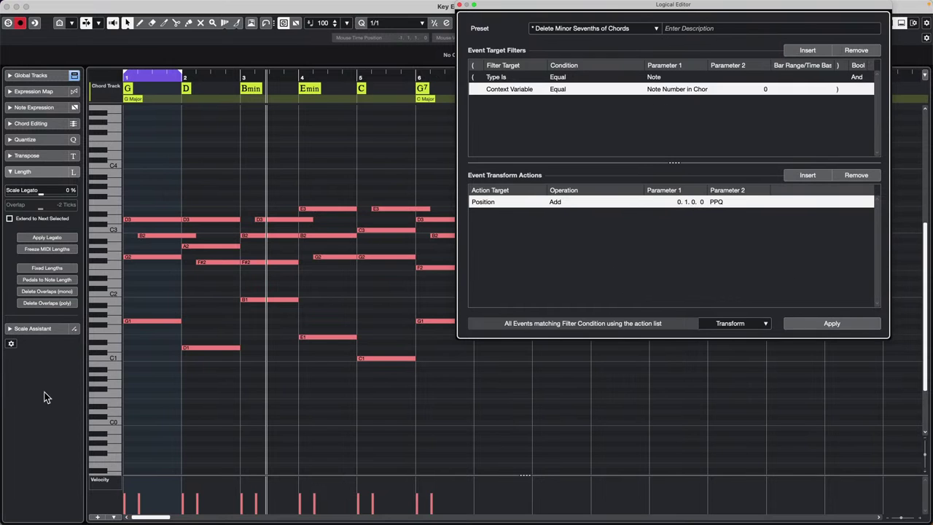
Delete each chord's lowest note using the Note Number in Chord (lowest = 0) filter, and close the Logical Editor and Key Editor
left_click(698, 91)
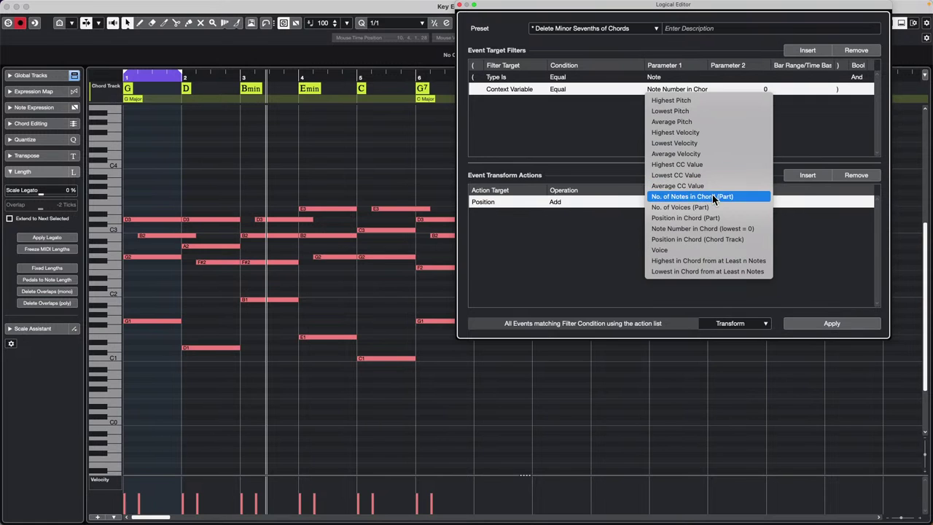
left_click(751, 229)
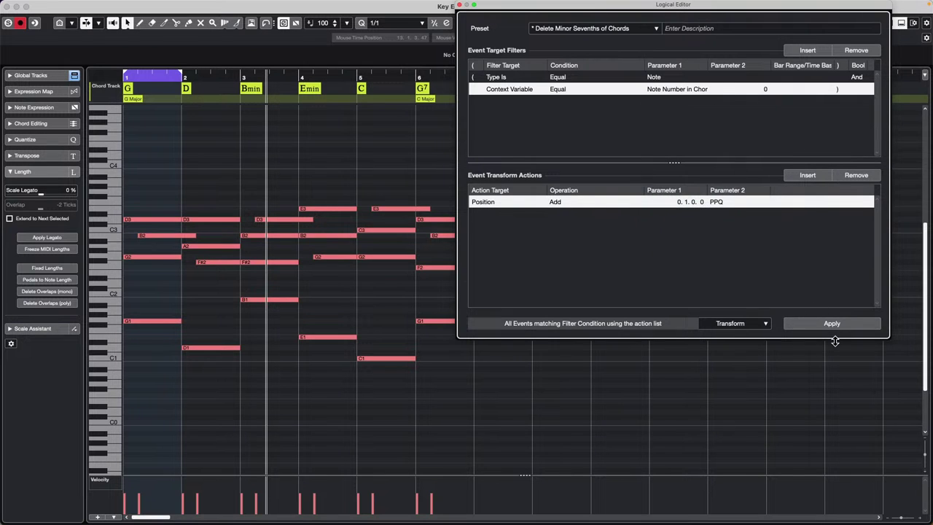
left_click(753, 325)
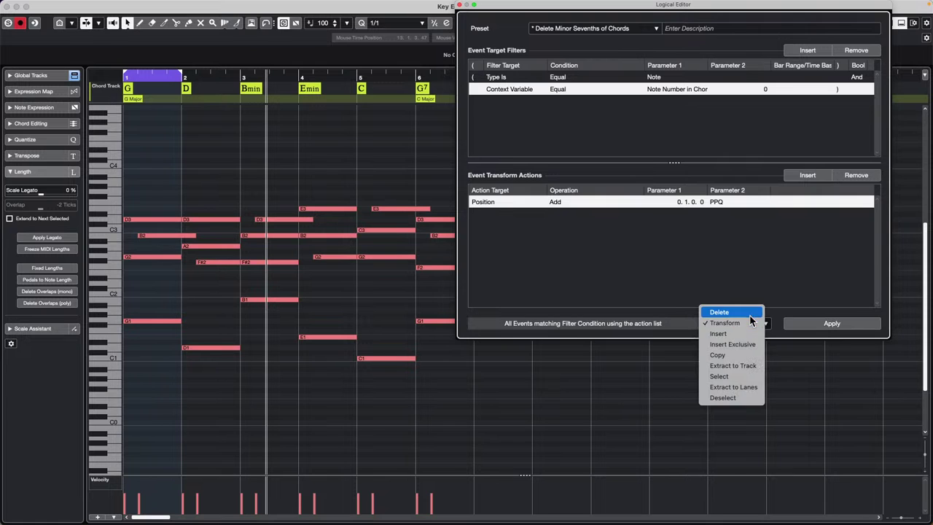
key("Return")
left_click(827, 323)
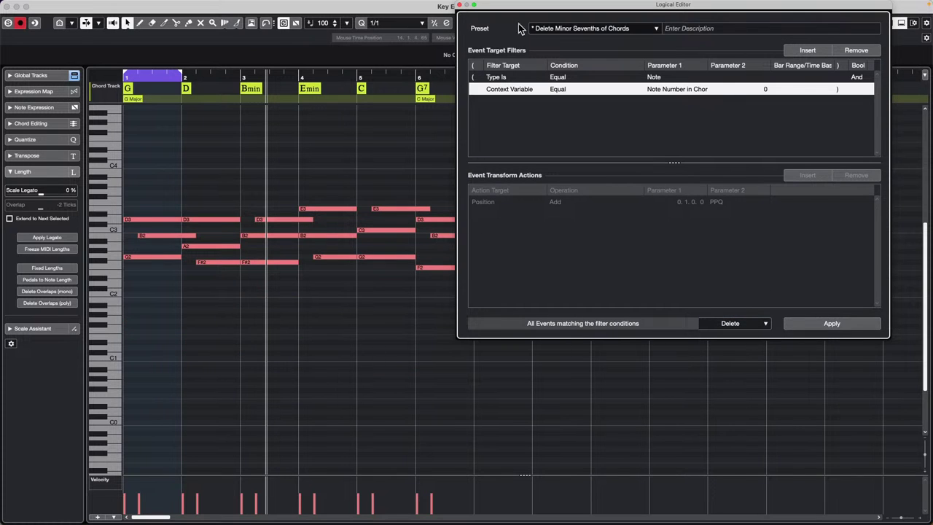
left_click(459, 6)
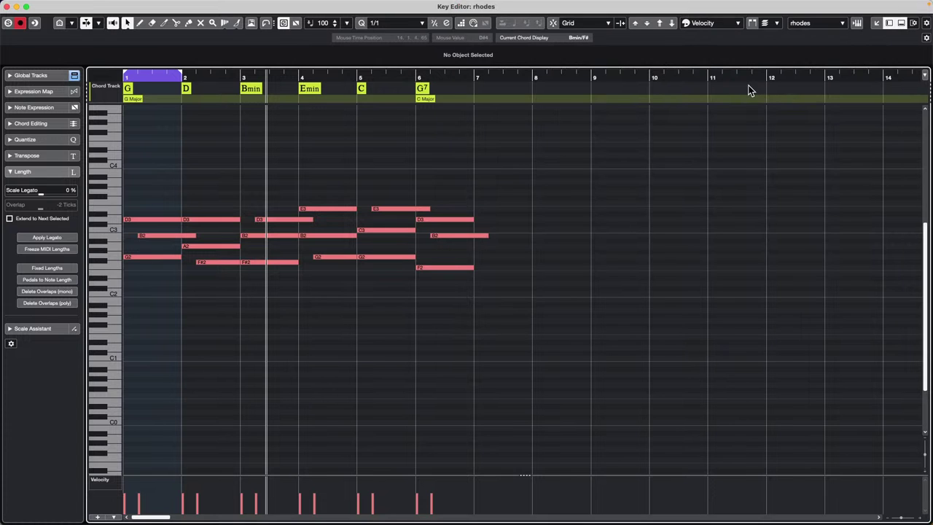
left_click(6, 7)
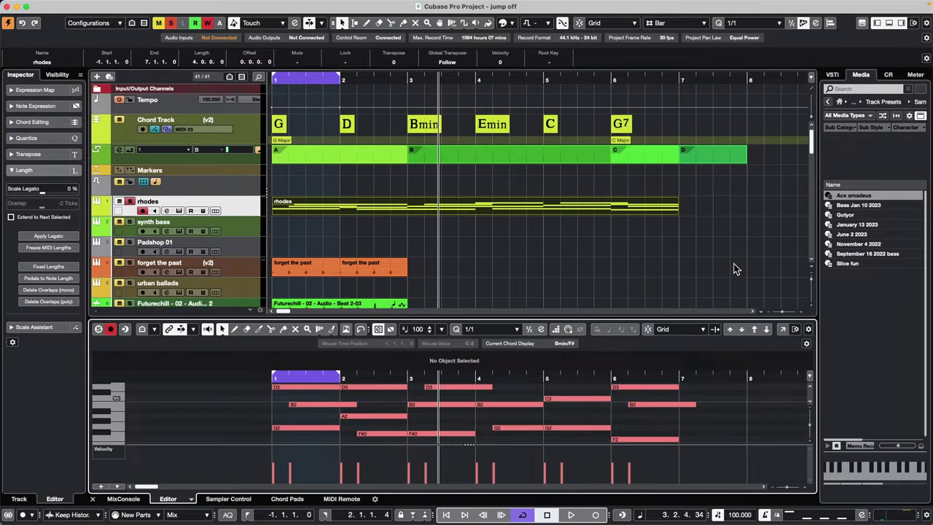
Select the Chord Track and test muting and unmuting the rhodes part, finishing with the part muted
left_click(125, 141)
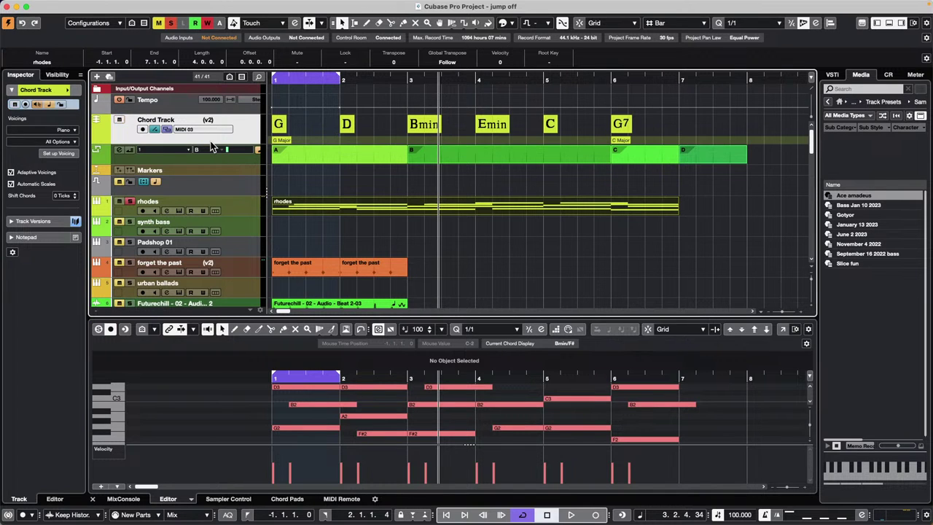
key("shift+m")
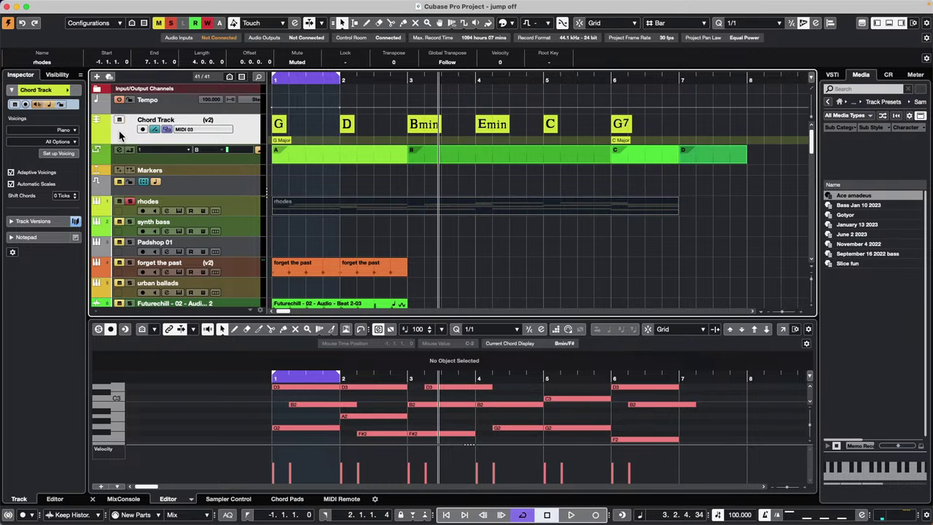
key("super+m")
key("super+m")
key("shift+u")
key("shift+m")
Select the rhodes track, test its mute shortcuts and turn off its solo
left_click(256, 209)
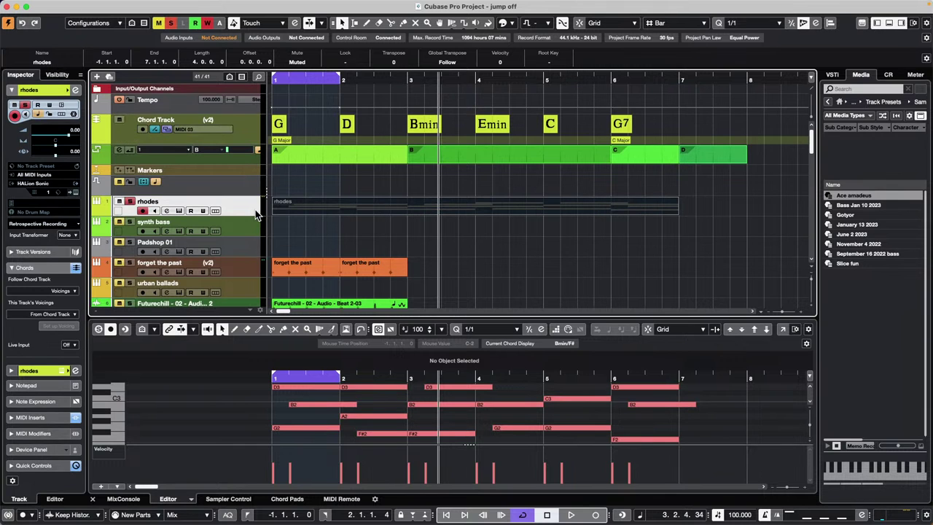
key("alt+m")
key("alt+m")
key("s")
key("m")
key("super+m")
key("super+m")
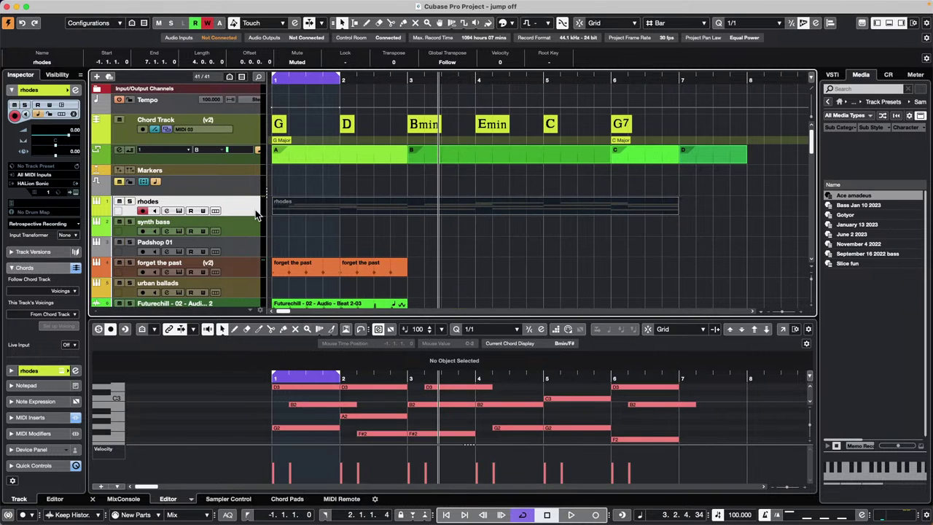
Search the key commands for "monitor" and step through the matches to the Edit category's Monitor command
left_click(40, 6)
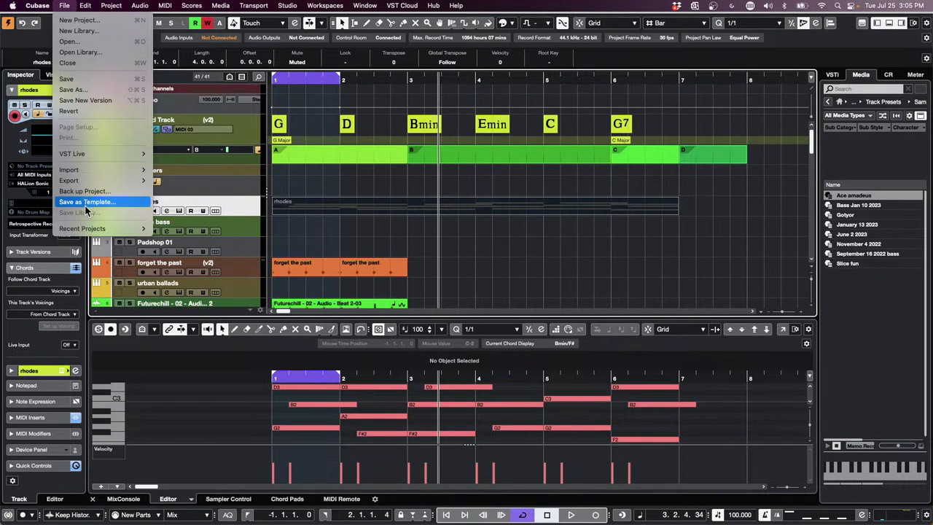
mouse_move(86, 5)
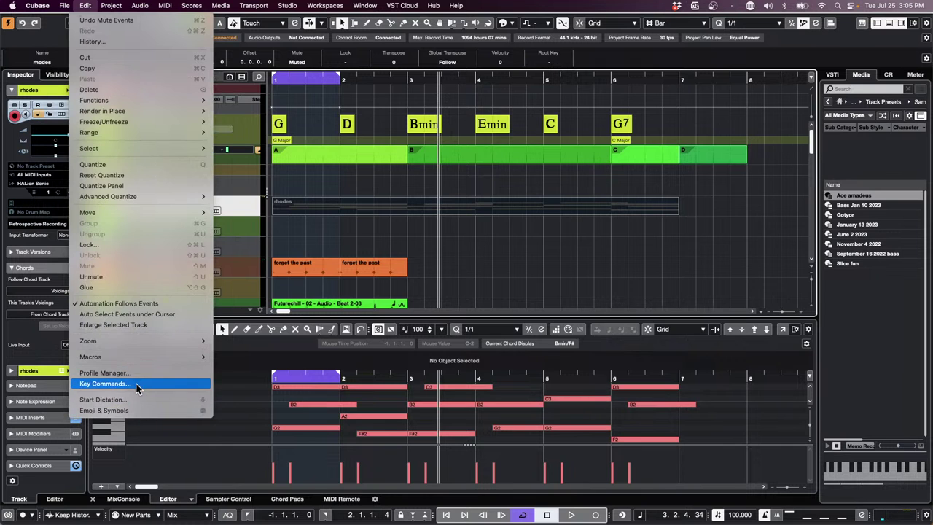
left_click(636, 233)
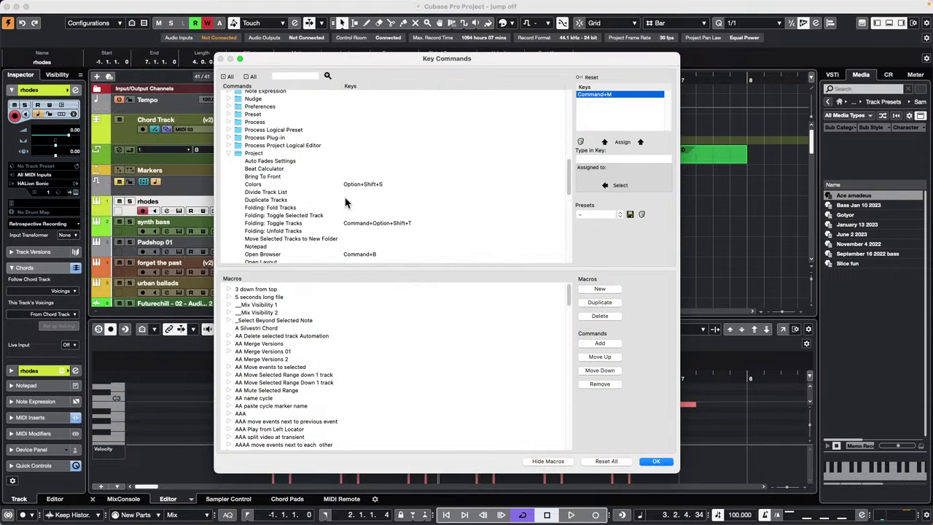
left_click(301, 76)
type("monitor")
key("Return")
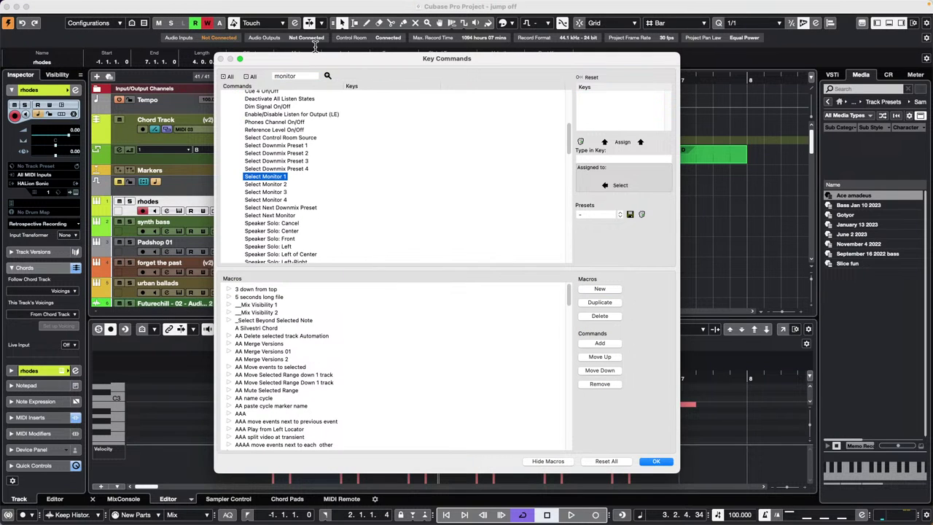
left_click(327, 76)
left_click(327, 76)
left_click(327, 77)
left_click(328, 77)
left_click(327, 76)
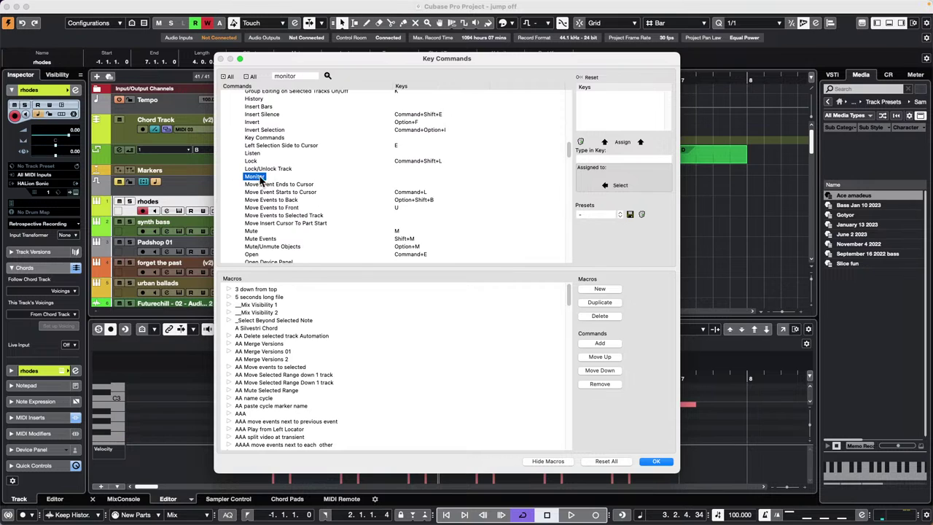
Assign Command+Option+Shift+5 to the Monitor command and confirm the key command settings
left_click(414, 185)
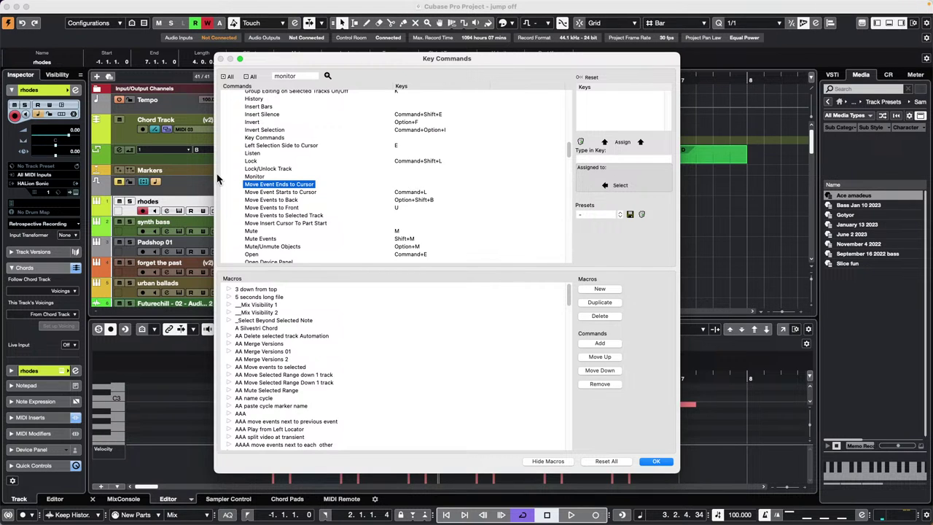
left_click(262, 176)
left_click(643, 162)
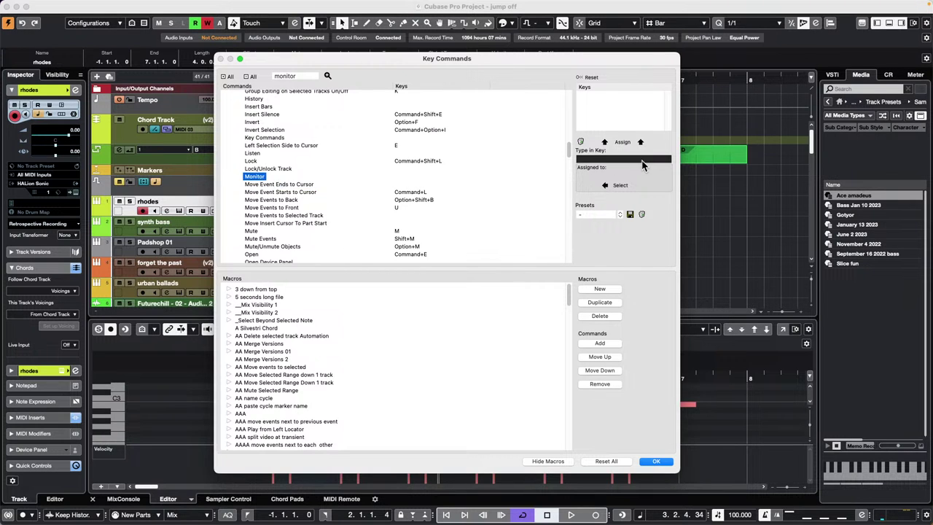
scroll(415, 182, "up", 15)
scroll(415, 179, "down", 15)
scroll(421, 177, "up", 5)
scroll(421, 177, "down", 2)
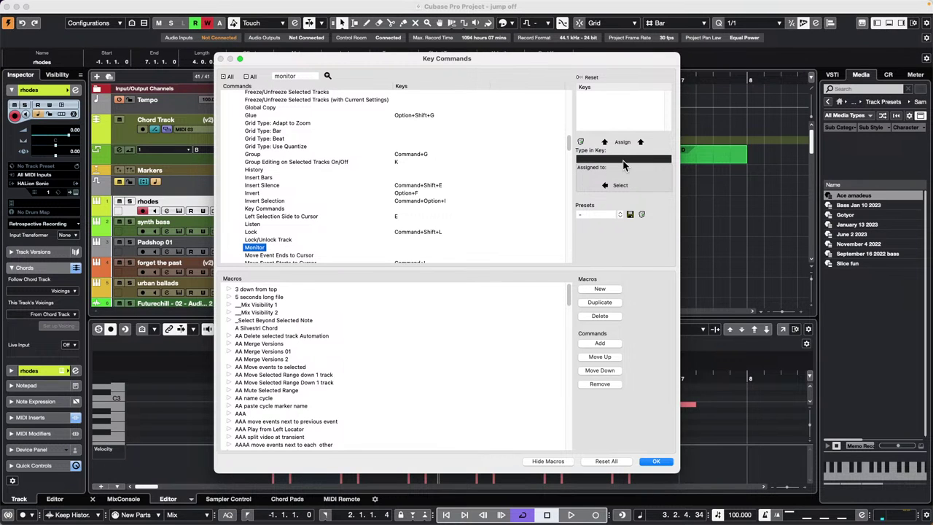
key("alt+shift+super+m")
key("alt+shift+super+minus")
key("alt+shift+super+6")
key("alt+shift+super+5")
left_click(626, 142)
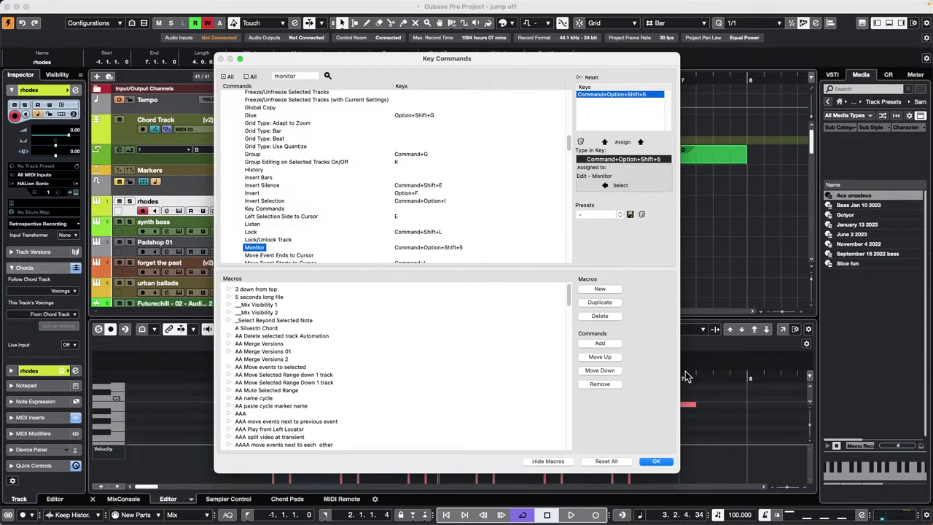
left_click(657, 462)
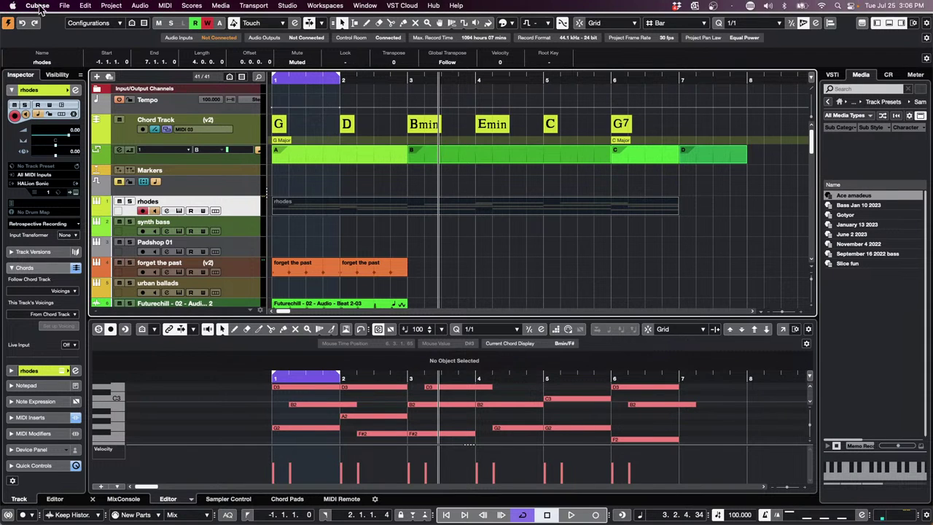
Remove the Command+Option+Shift+5 shortcut from the Monitor command in the key commands and confirm
left_click(64, 5)
mouse_move(105, 183)
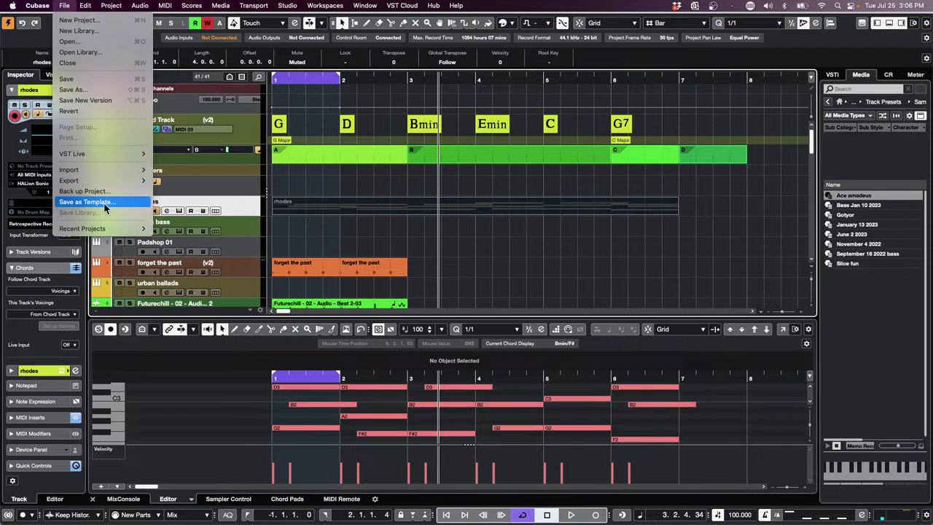
mouse_move(85, 6)
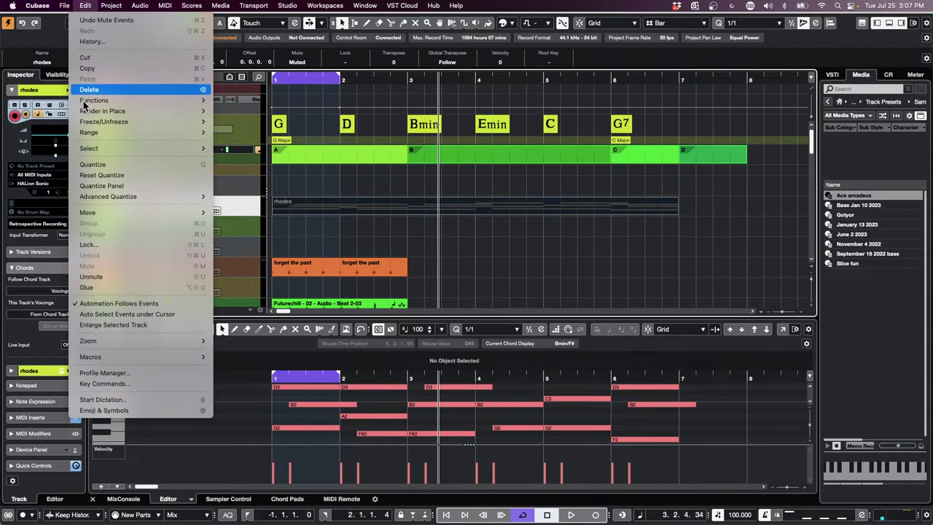
left_click(110, 383)
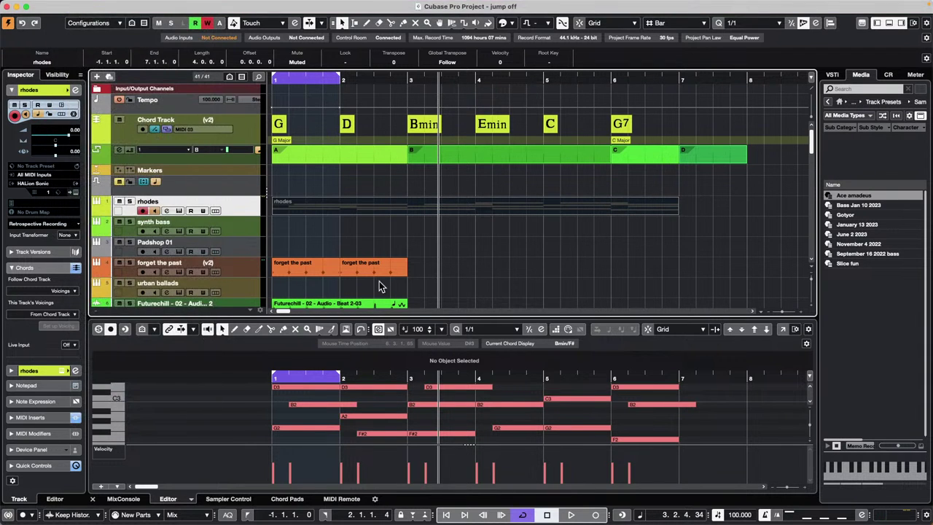
scroll(320, 239, "down", 3)
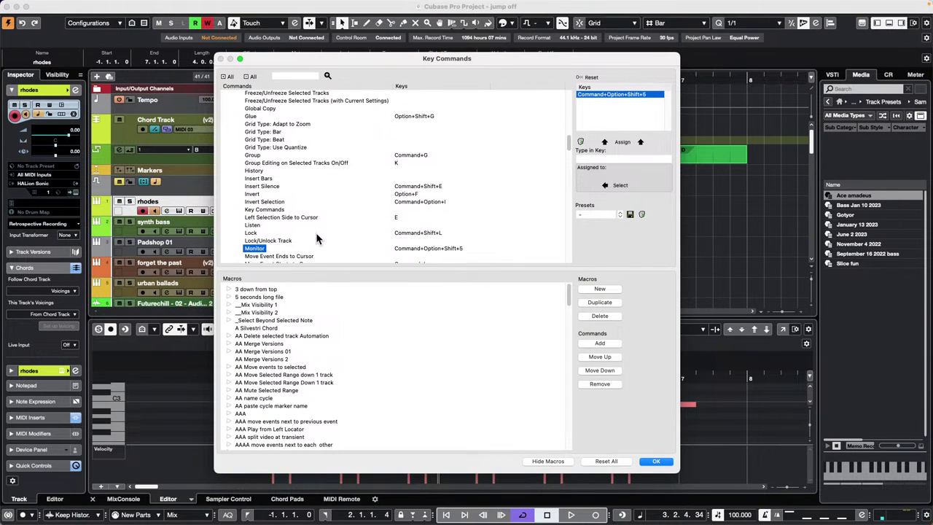
scroll(262, 244, "up", 5)
scroll(264, 243, "down", 5)
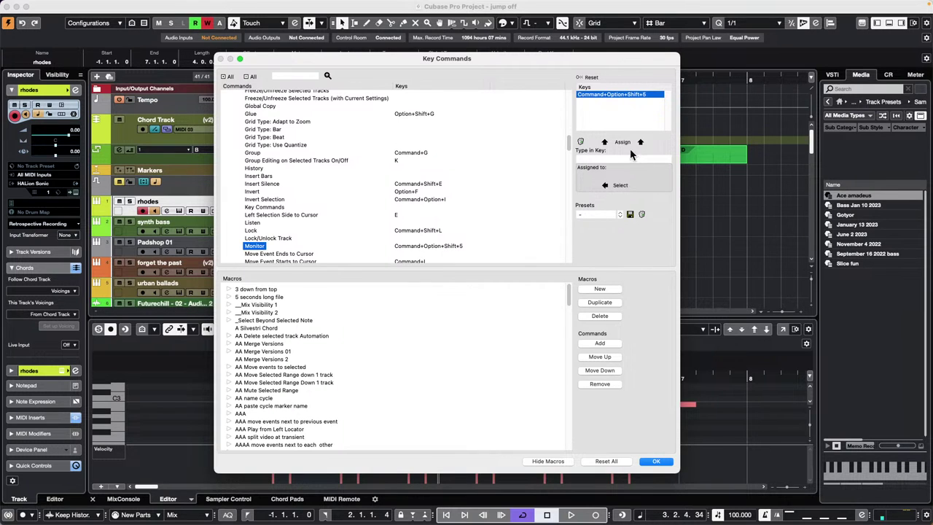
left_click(580, 141)
left_click(525, 177)
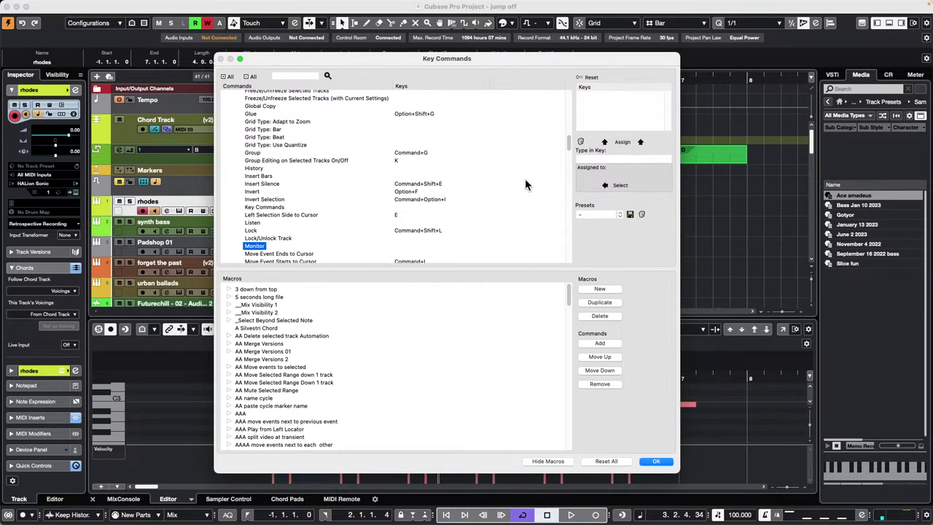
left_click(656, 461)
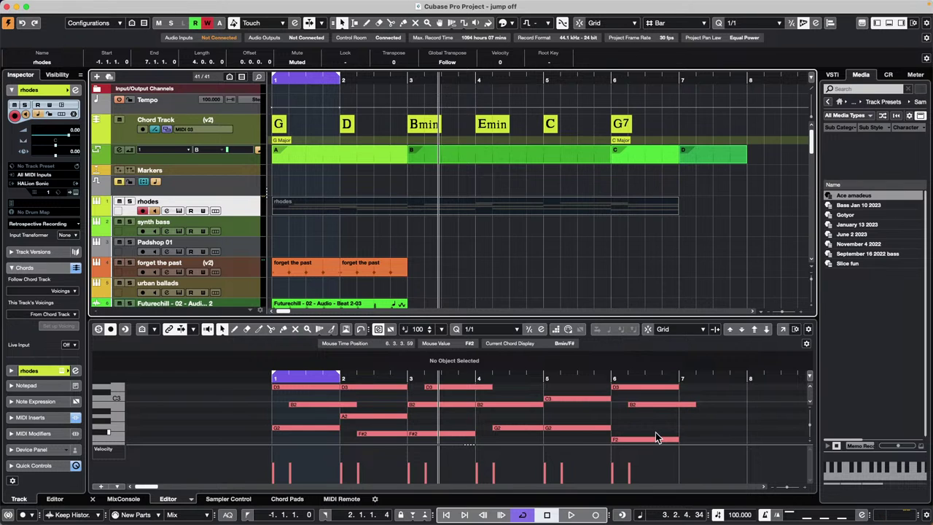
Add one mono audio track with a stereo output below the transpose track, and pan it to L17
right_click(237, 188)
mouse_move(370, 191)
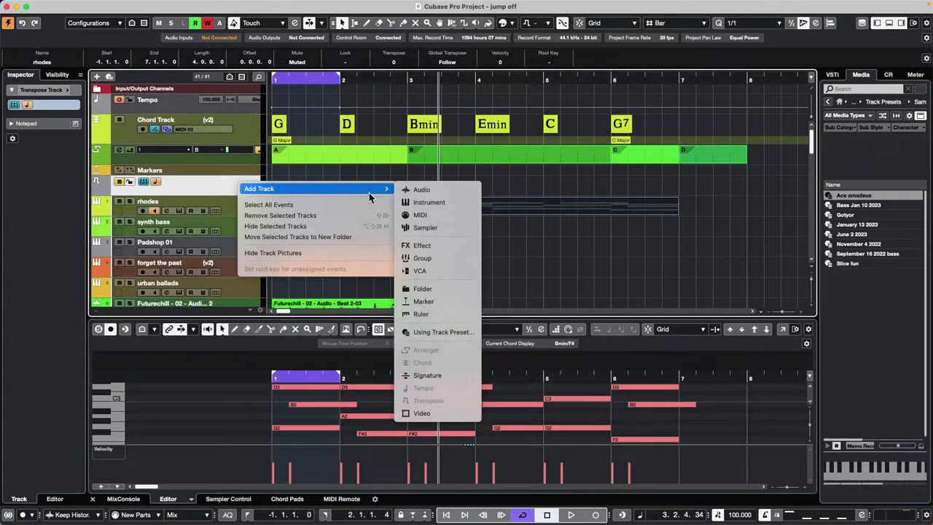
left_click(459, 192)
left_click(349, 181)
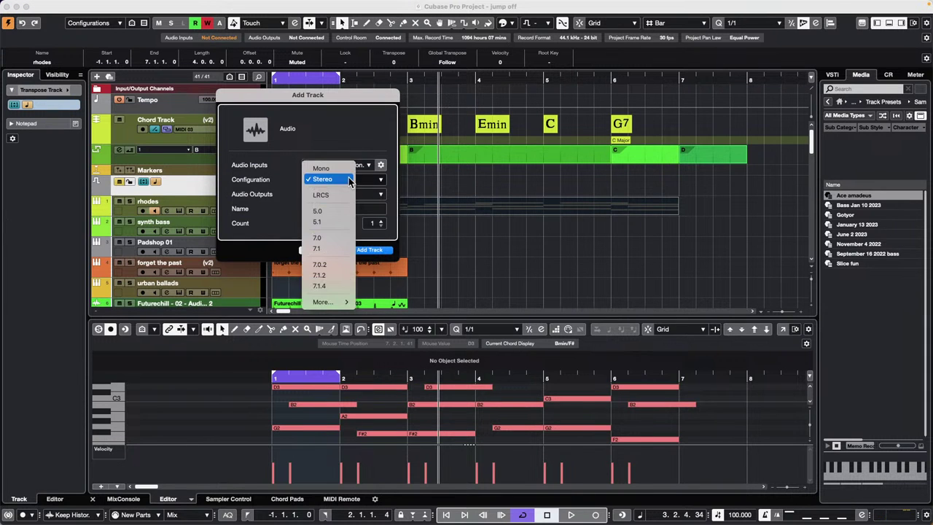
left_click(347, 171)
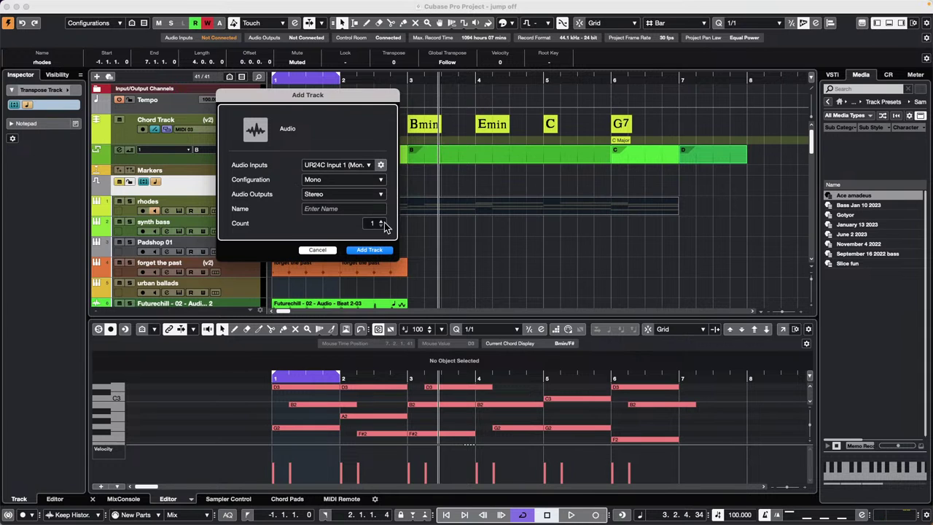
left_click(388, 250)
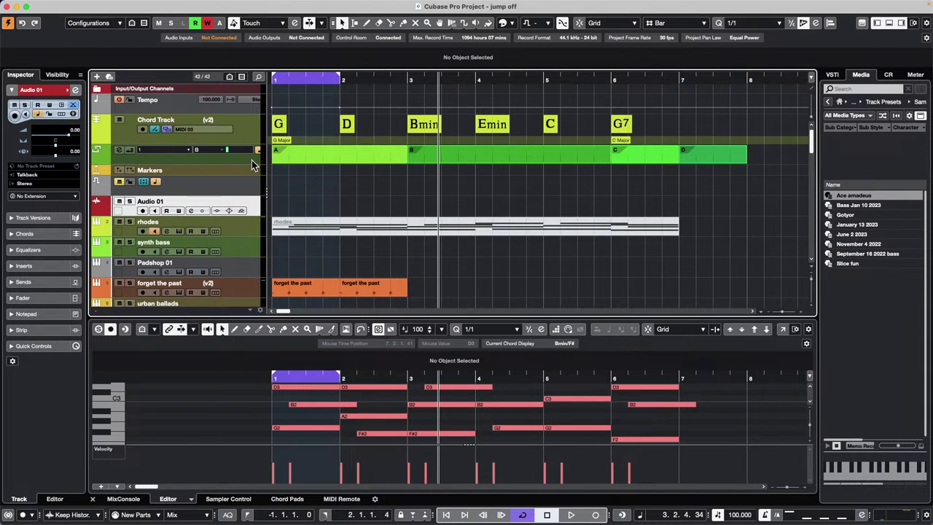
left_click_drag(58, 146, 53, 150)
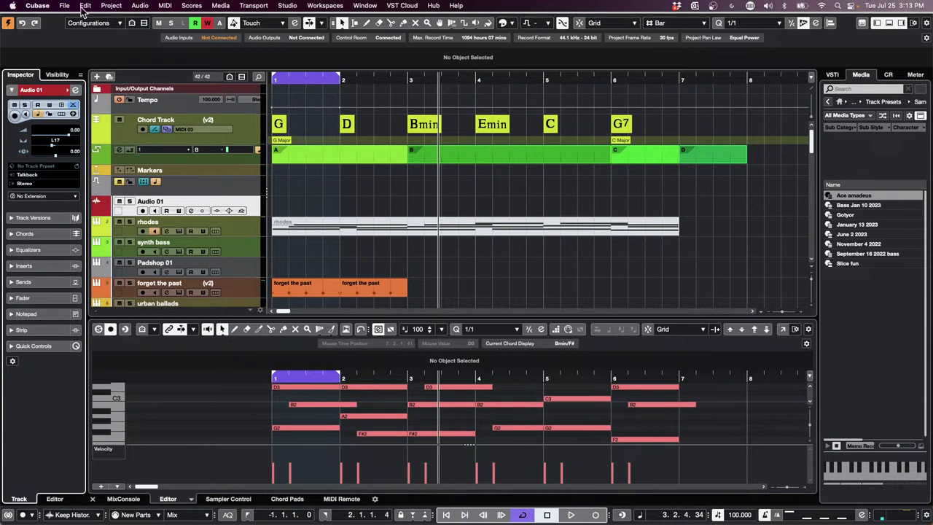
Open the recent project Amos Moses - GO.cpr and make it the active project
left_click(70, 6)
mouse_move(109, 228)
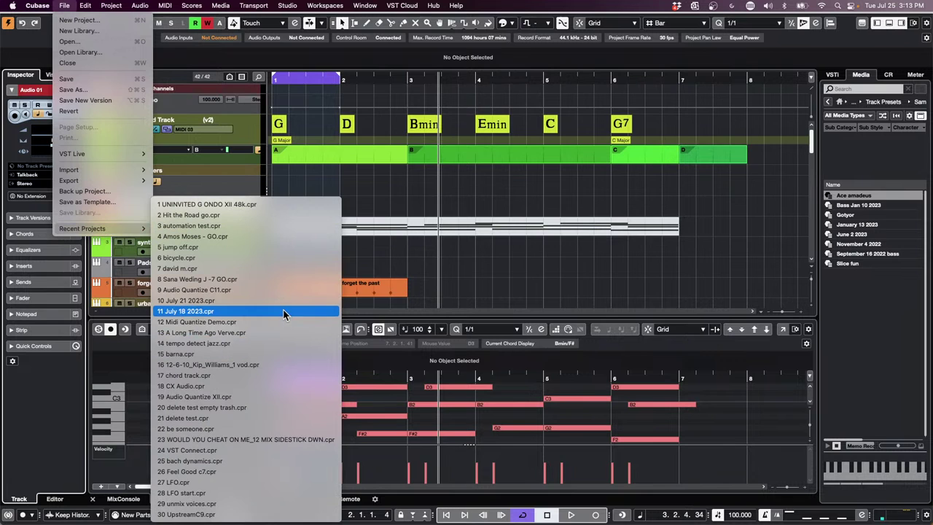
left_click(282, 236)
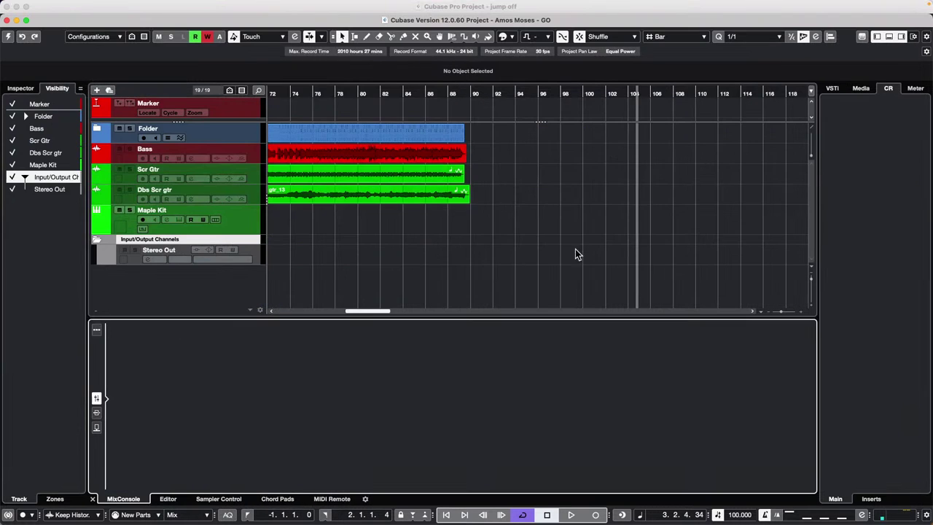
left_click(7, 37)
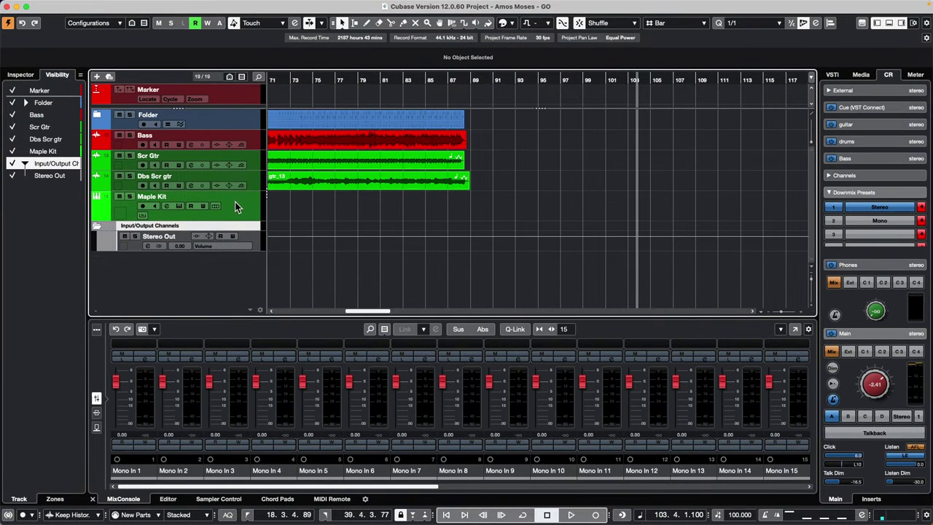
Open the Maple Kit track's Groove Agent instrument, audition its kick, snare and hi-hat pads, and close it
left_click(237, 202)
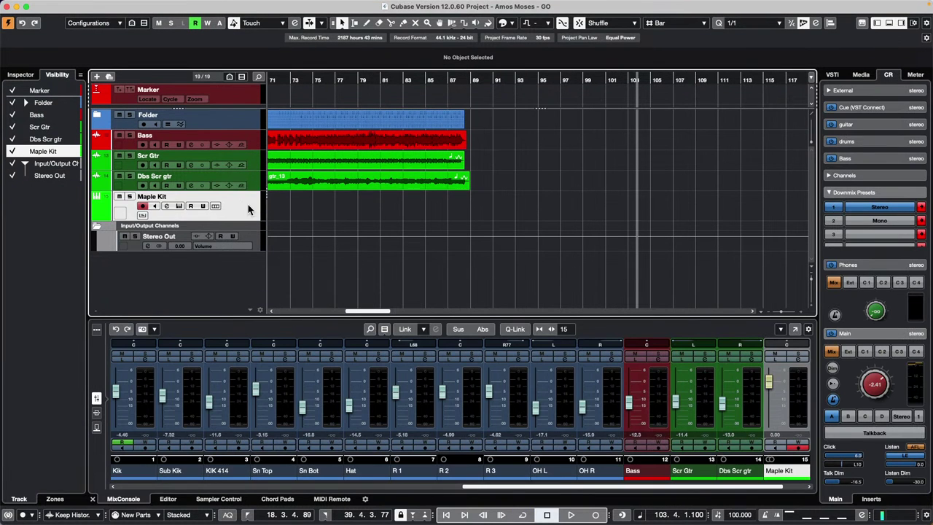
left_click(178, 205)
left_click(282, 310)
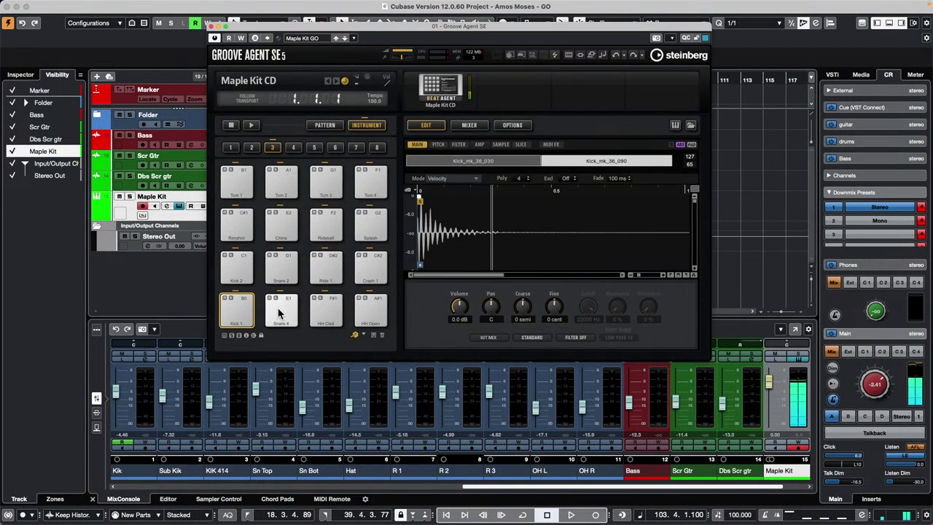
left_click(326, 312)
left_click(248, 266)
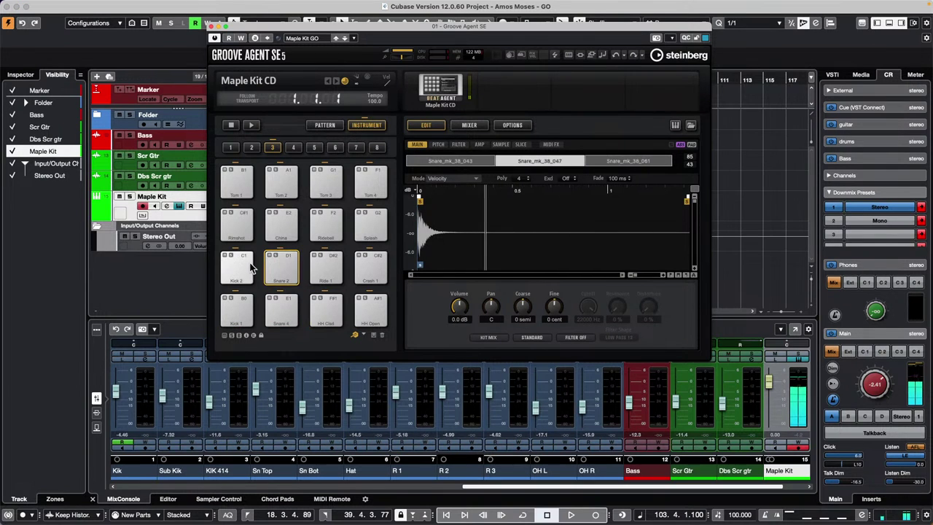
left_click(282, 268)
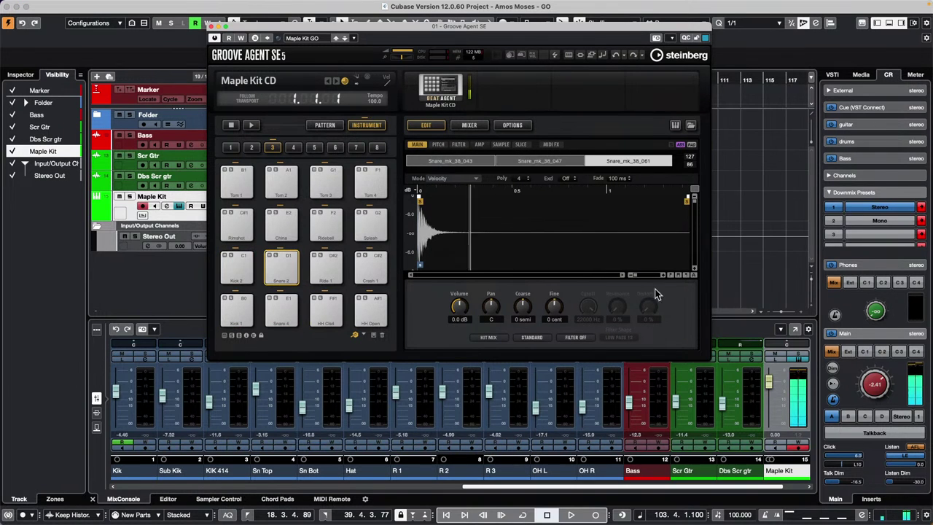
left_click(211, 27)
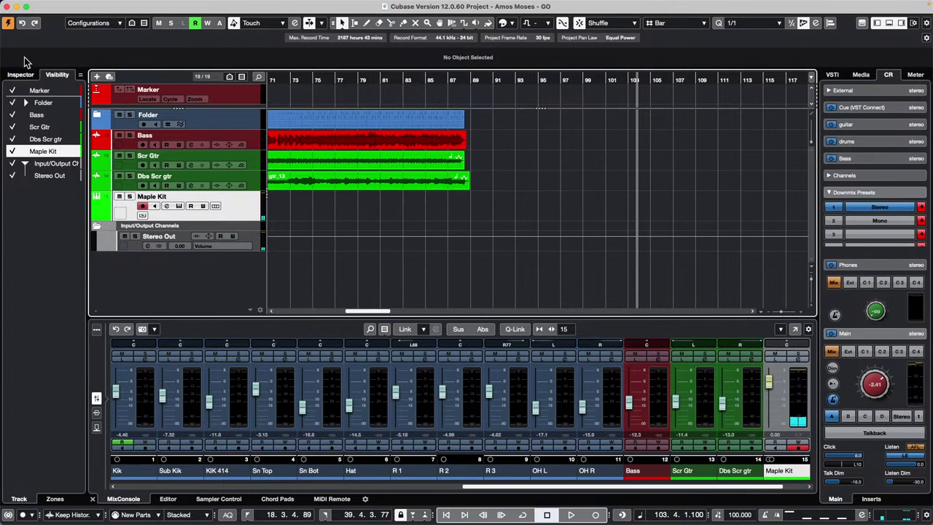
Expand the drum Folder track and start playback from bar 72
left_click(452, 204)
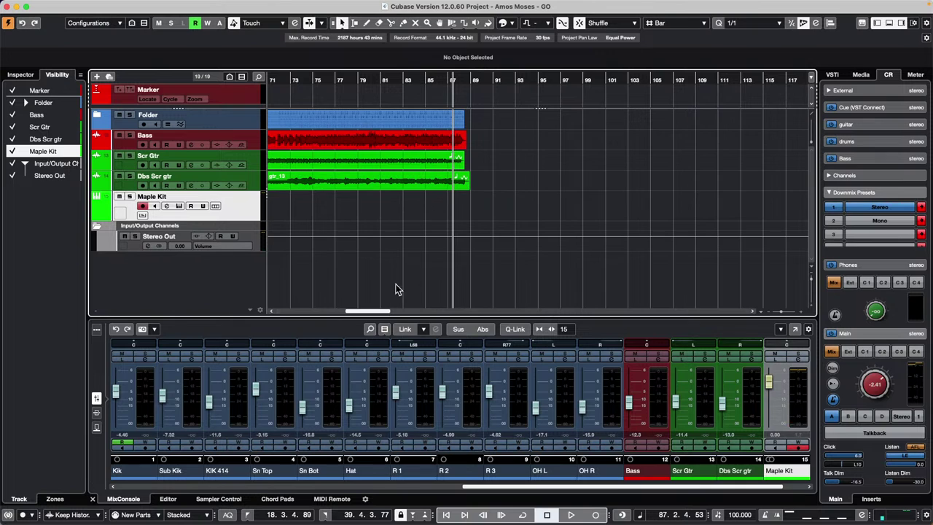
scroll(431, 437, "left", 5)
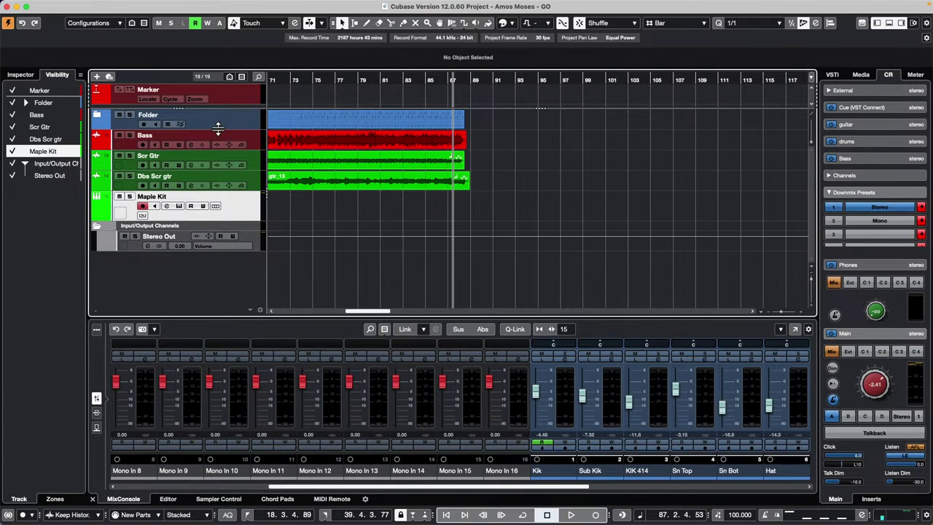
left_click(98, 117)
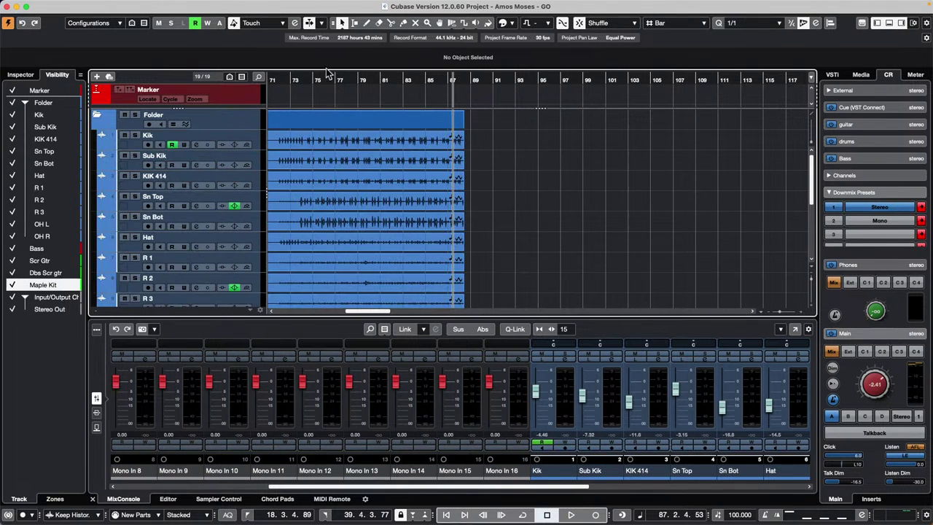
left_click_drag(283, 82, 280, 104)
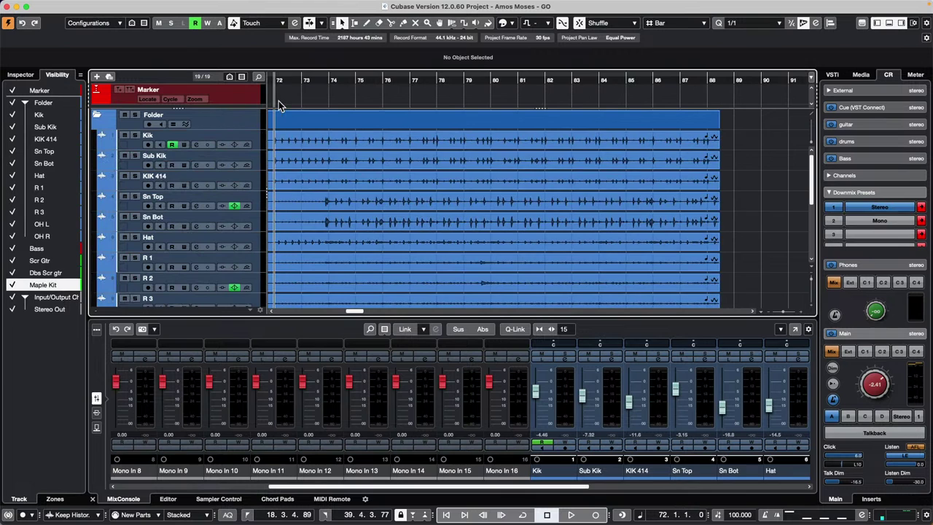
scroll(503, 173, "down", 9)
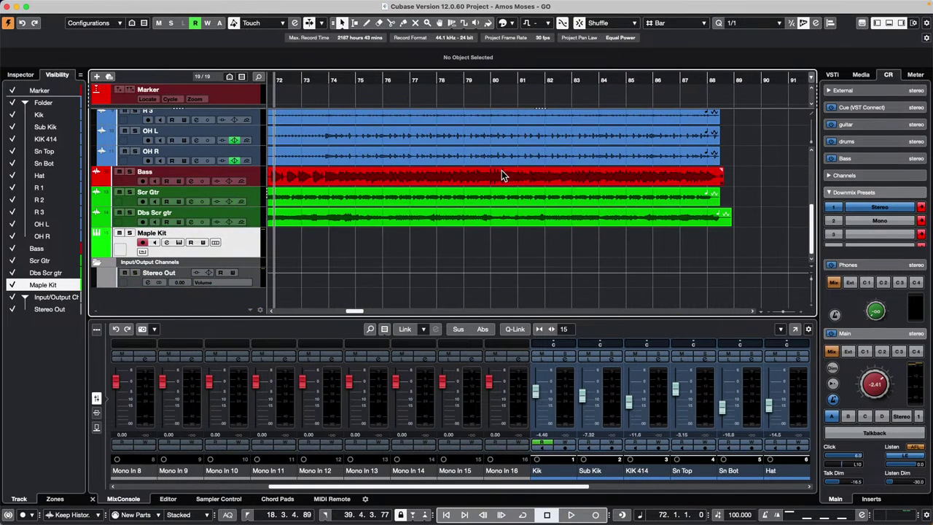
key("space")
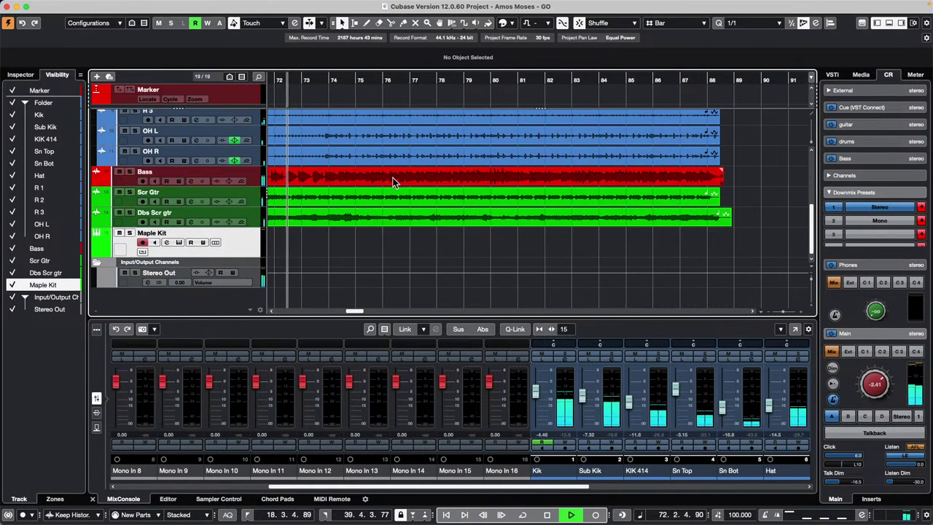
Open the Kik_07 event in the Sample Editor and select the Maple Kit track
scroll(393, 176, "up", 9)
key("Home")
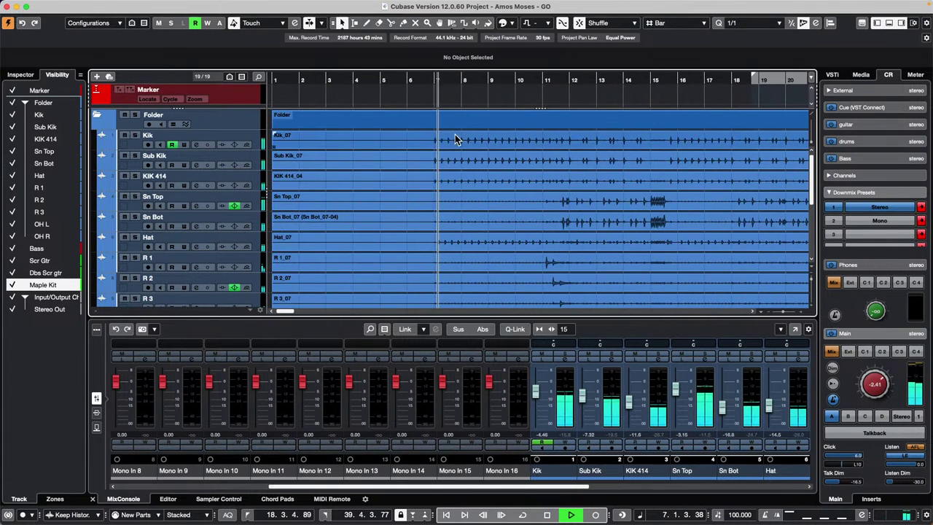
double_click(457, 140)
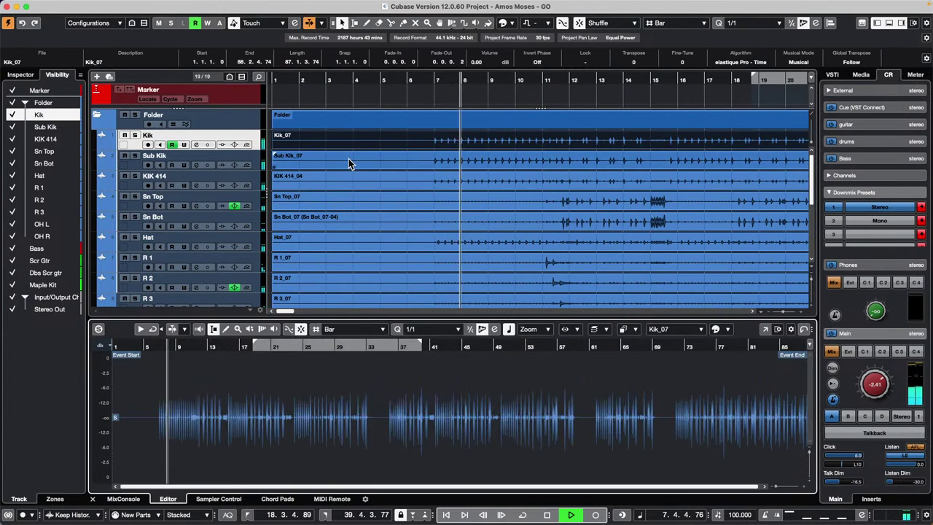
scroll(349, 159, "down", 9)
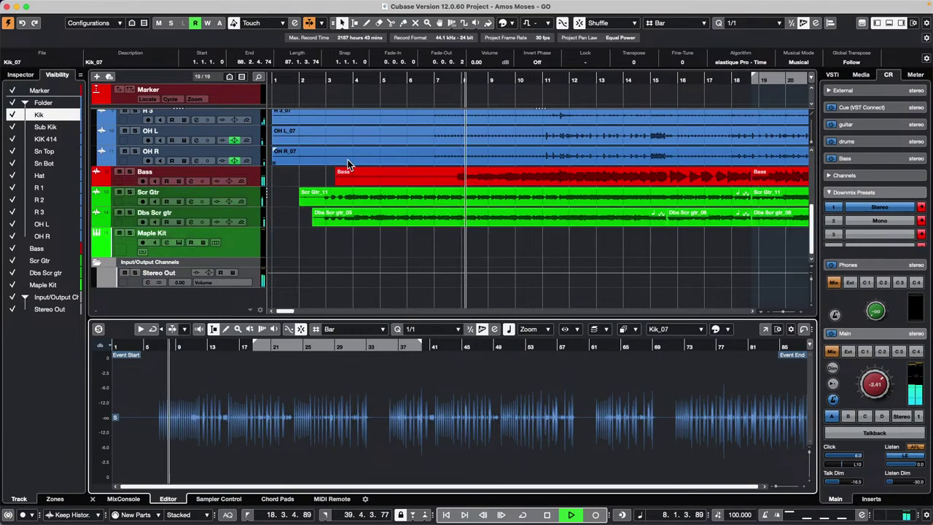
left_click(256, 251)
scroll(449, 180, "up", 9)
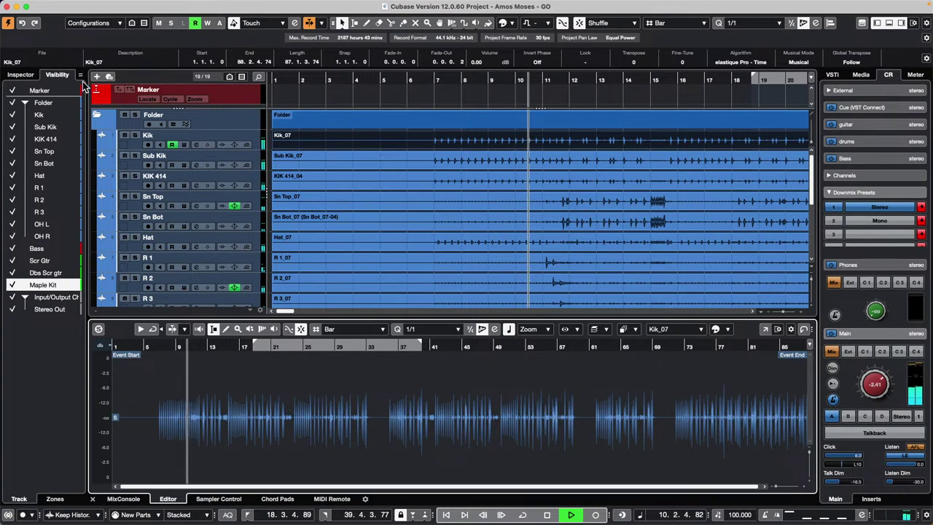
Show the hitpoint settings for Kik_07, enable Edit Hitpoints, and set the threshold to 12 %
left_click(19, 74)
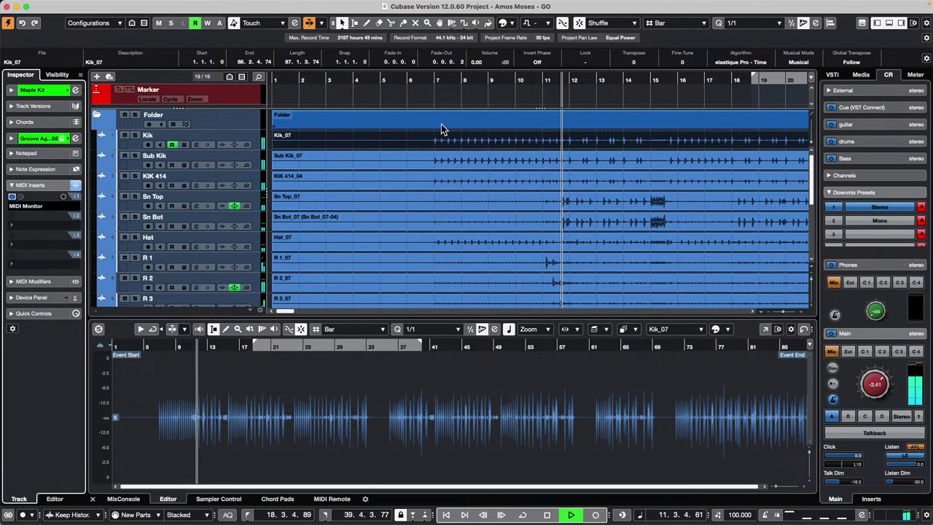
double_click(546, 144)
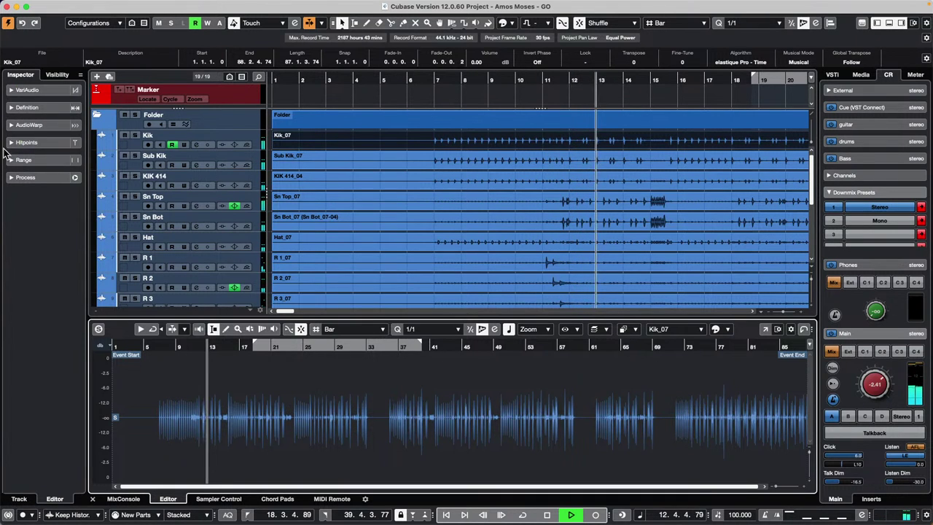
left_click(28, 142)
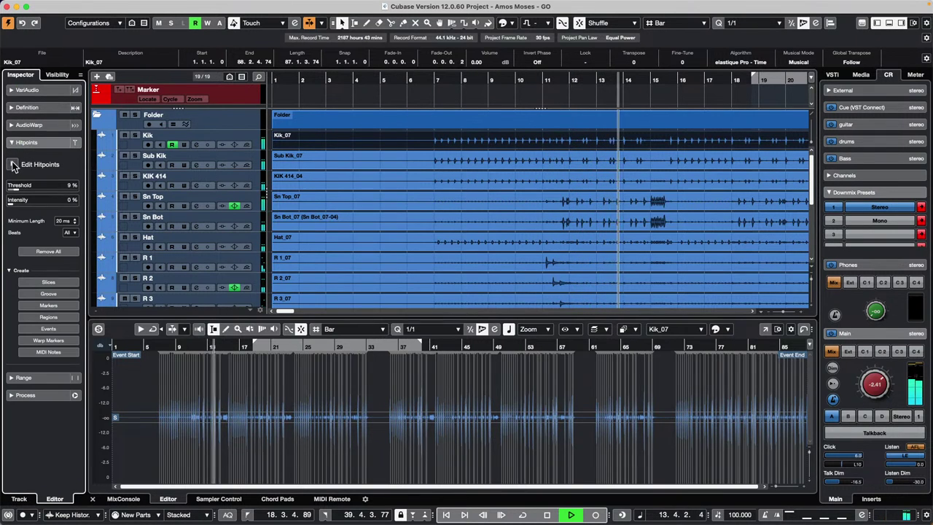
left_click(12, 164)
left_click_drag(17, 189, 20, 188)
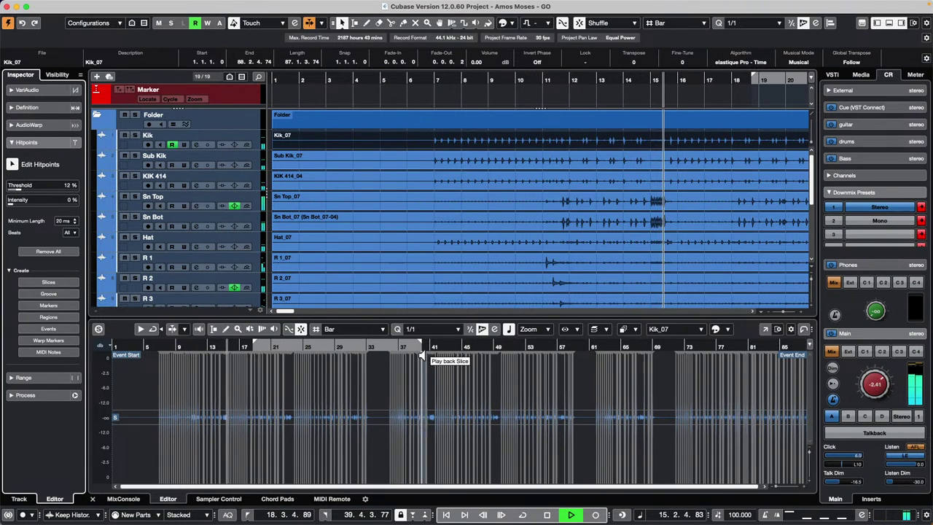
Audition the first Kik_07 slice, zoom in on the kick hitpoints, and resume playback with Auto-Scroll enabled in the editor
key("Tab")
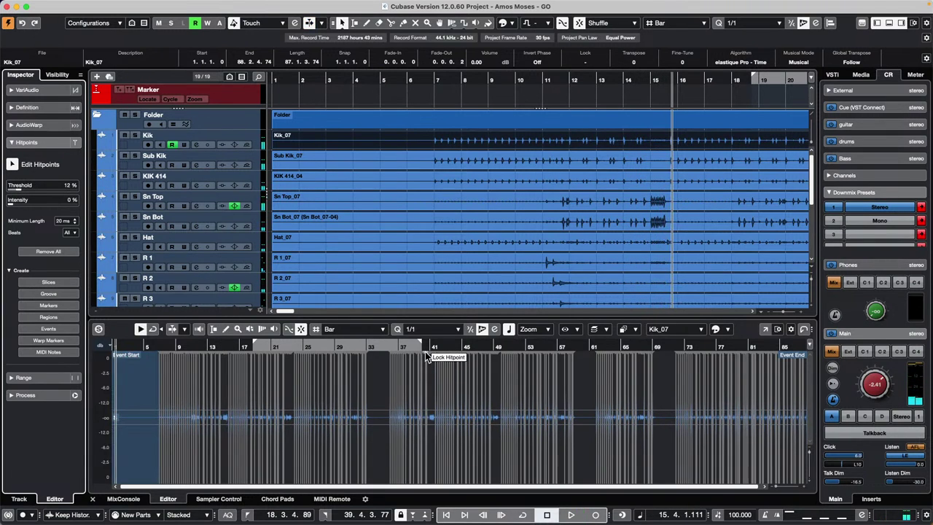
key("h")
key("h")
key("h")
key("h")
key("h")
key("h")
key("h")
key("h")
key("h")
key("h")
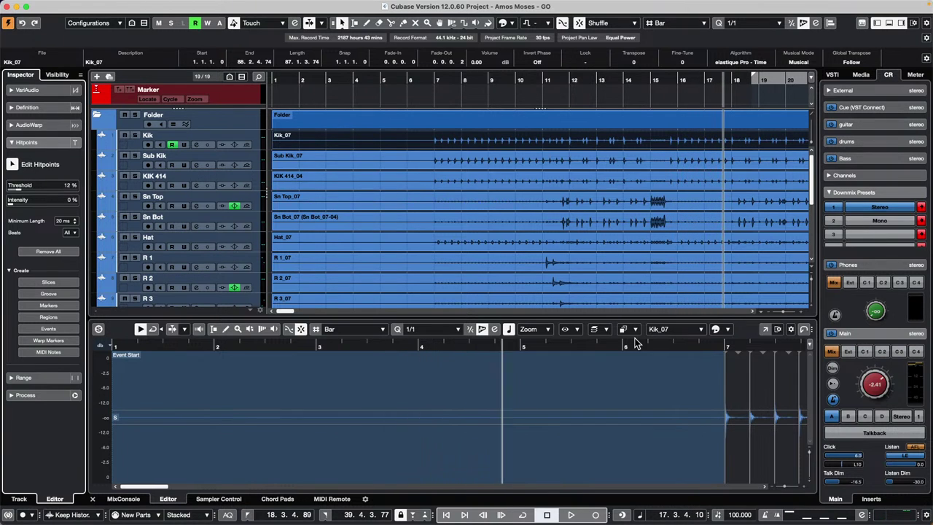
key("space")
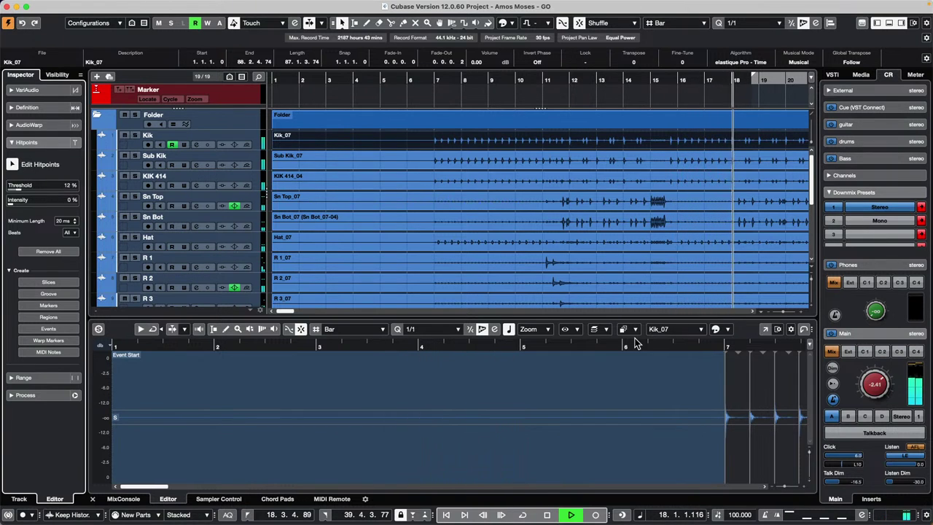
left_click(172, 330)
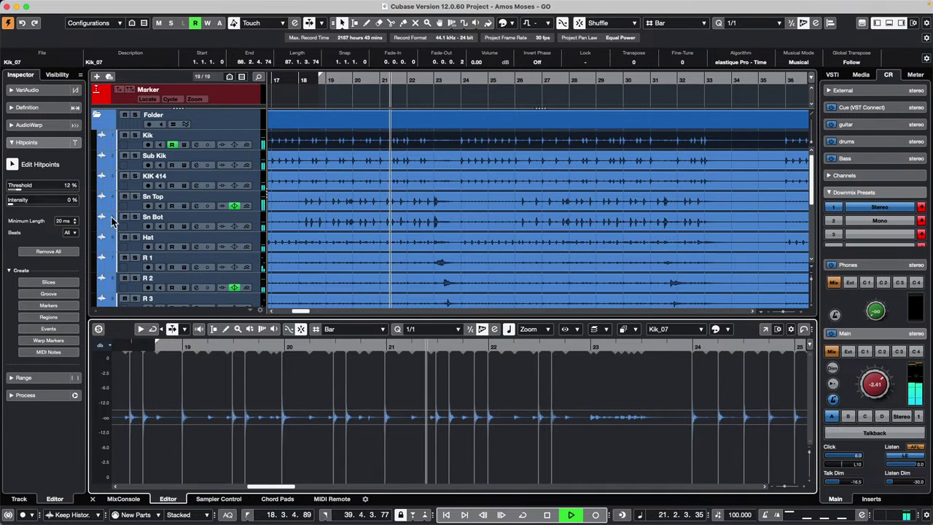
Try to convert the Kik_07 hitpoints to MIDI notes with Dynamic Velocity, pitch C1, length 1/8 and First Selected Track as destination
scroll(192, 259, "down", 6)
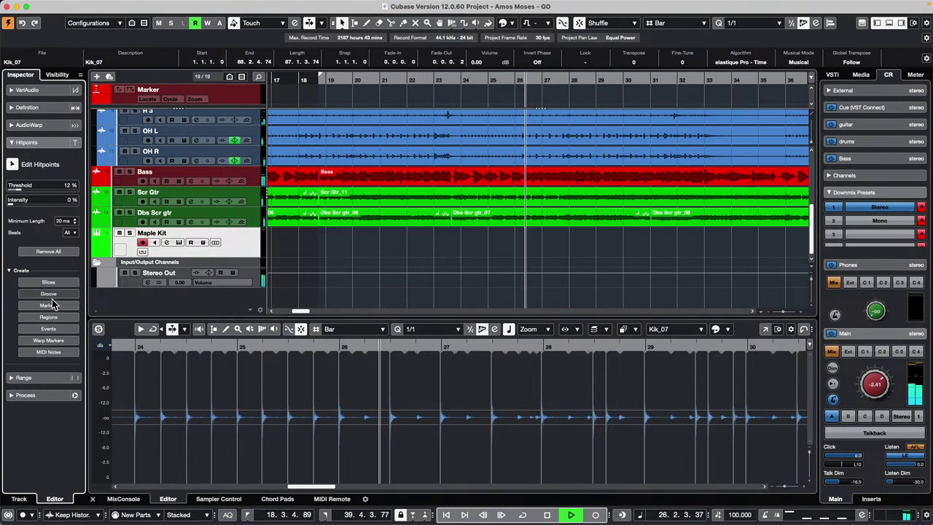
left_click(67, 354)
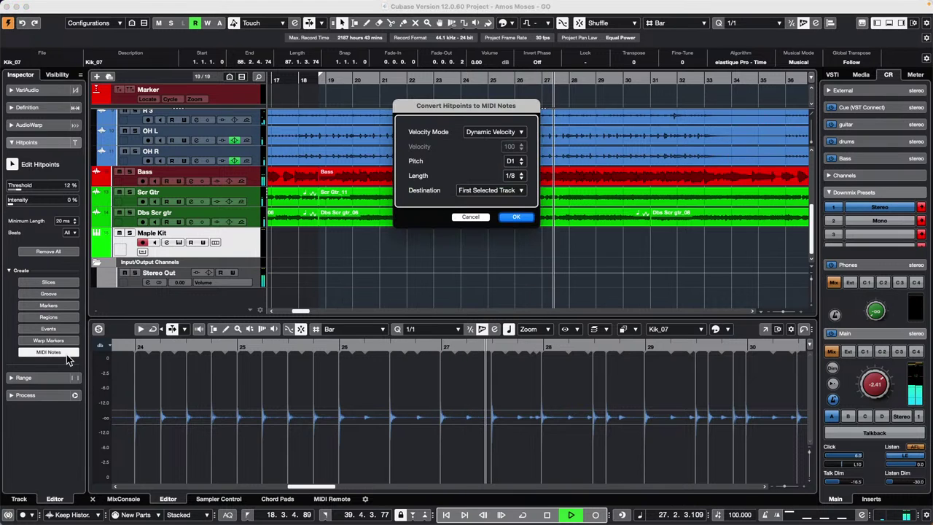
left_click(520, 164)
left_click(520, 164)
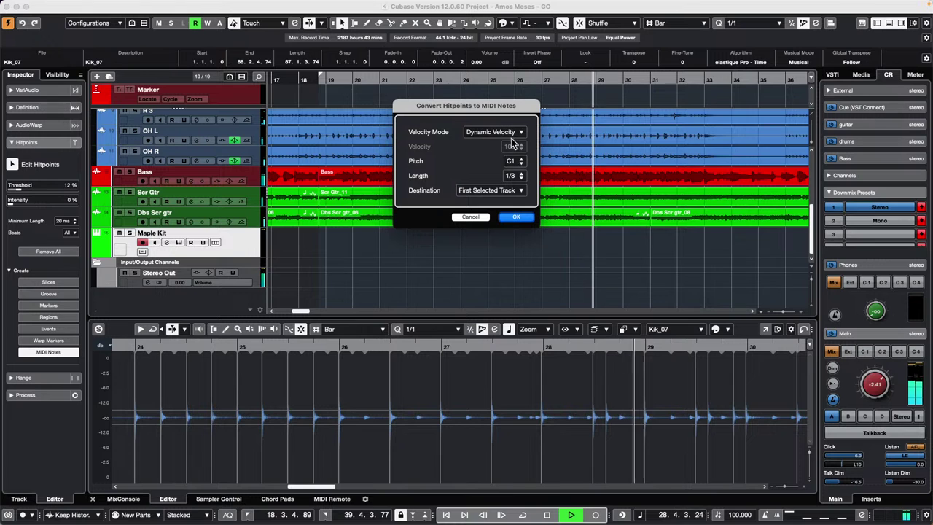
left_click(517, 132)
left_click(350, 183)
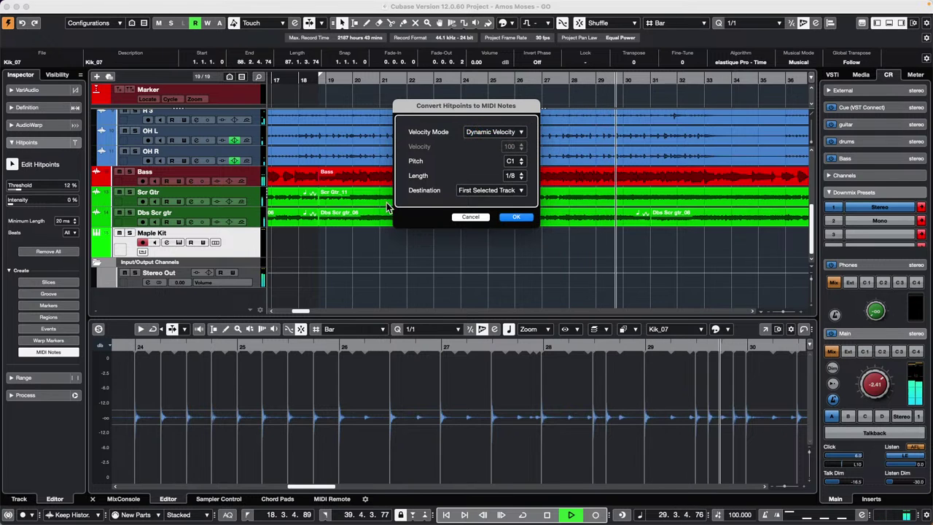
left_click(491, 190)
left_click(481, 190)
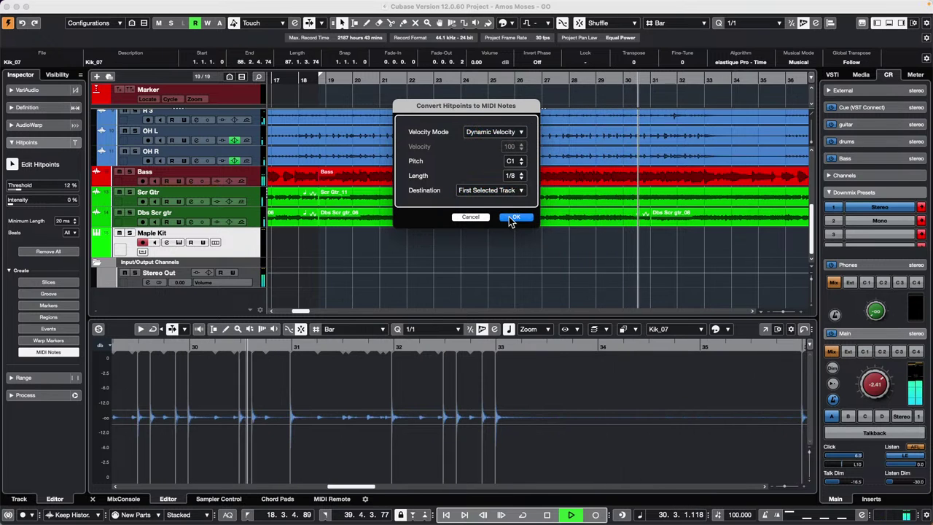
left_click(509, 215)
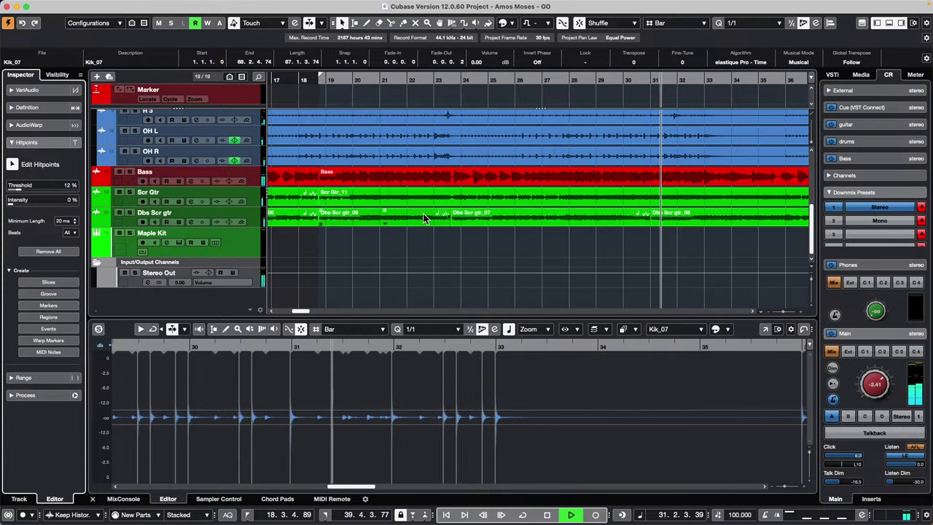
Select the Maple Kit track plus the Kik_07 event, and convert its hitpoints to C1, 1/8 MIDI notes on the First Selected Track
scroll(354, 213, "up", 5)
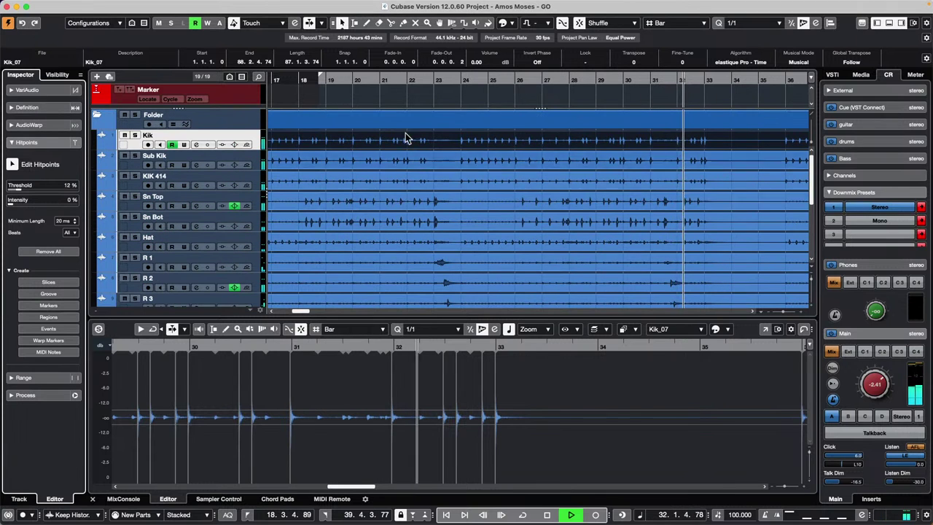
scroll(369, 179, "down", 5)
left_click(216, 238)
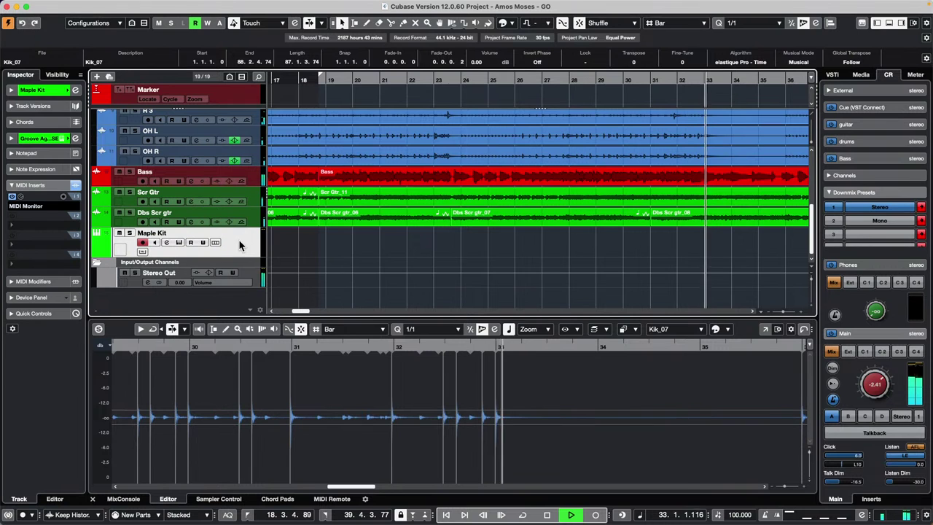
scroll(436, 138, "up", 5)
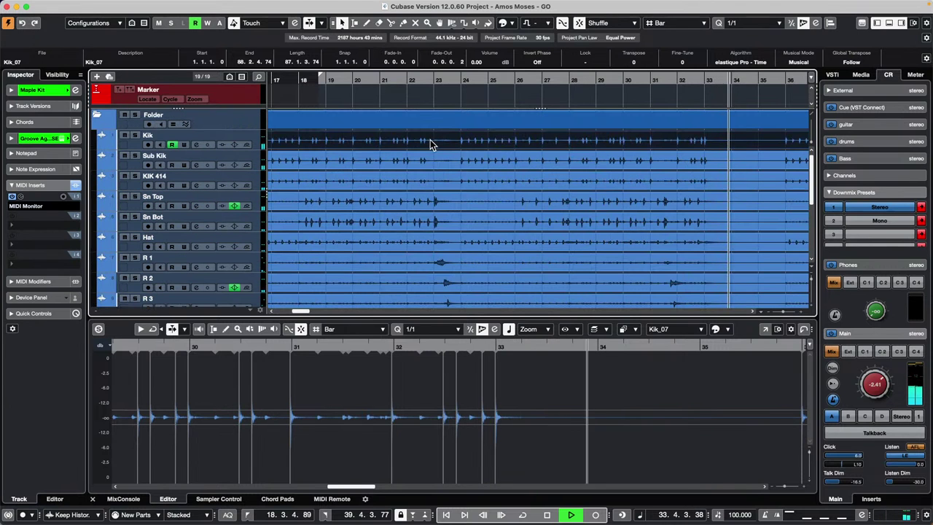
left_click(437, 139)
scroll(380, 185, "down", 5)
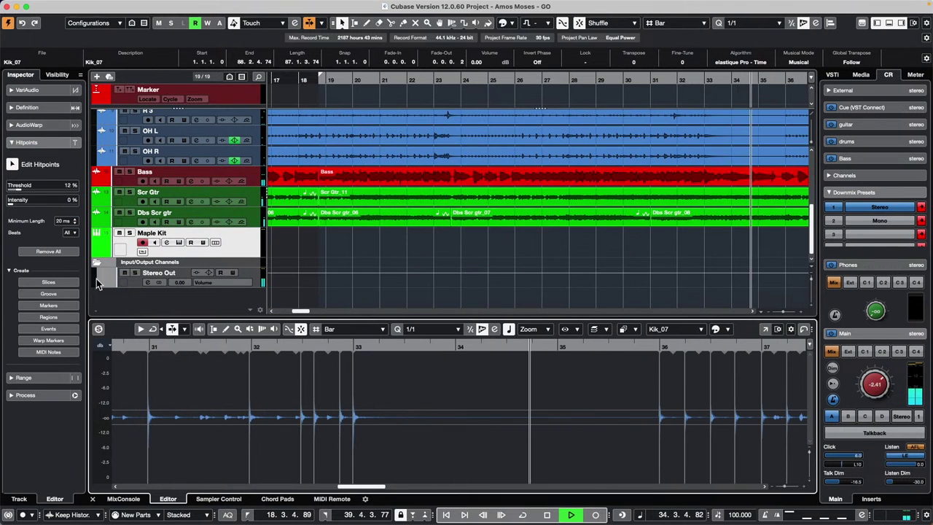
left_click(65, 354)
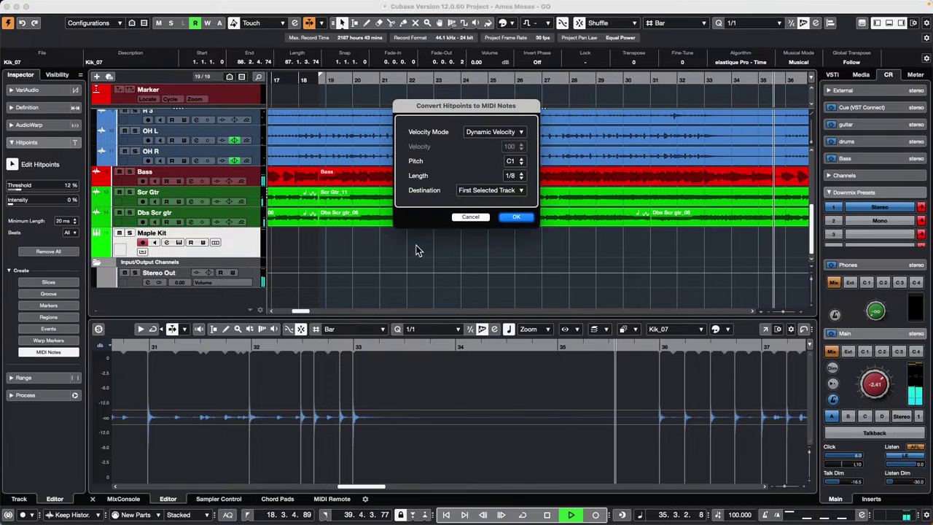
left_click(521, 218)
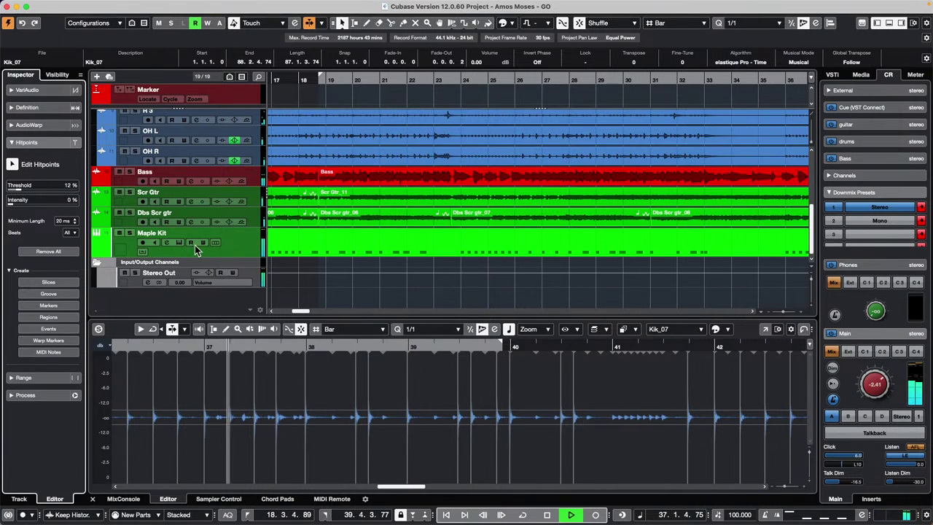
Show the Groove Agent SE instrument of the Maple Kit track and move its window clear of the track list
left_click(132, 252)
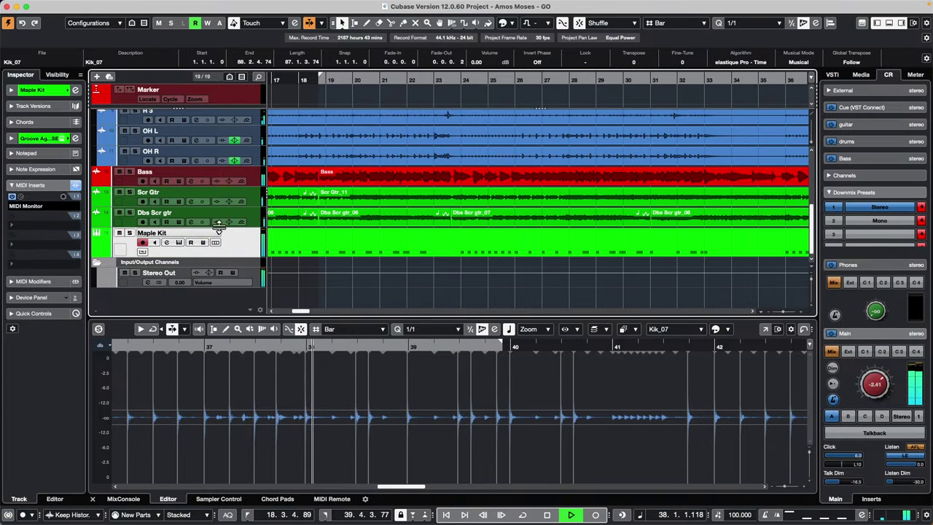
left_click(178, 242)
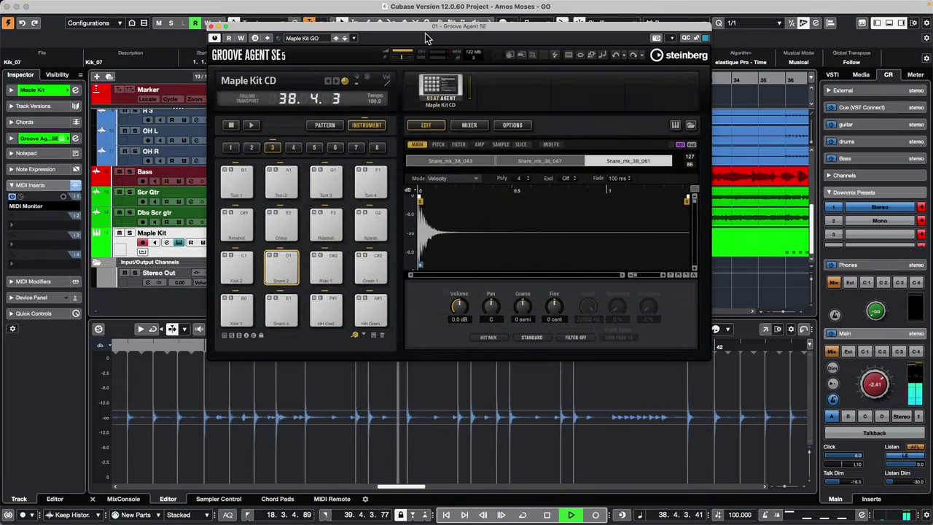
left_click_drag(407, 25, 585, 140)
Mute the Kik, Sub Kik and KIK 414 tracks so only the sampled kick plays
scroll(358, 153, "up", 6)
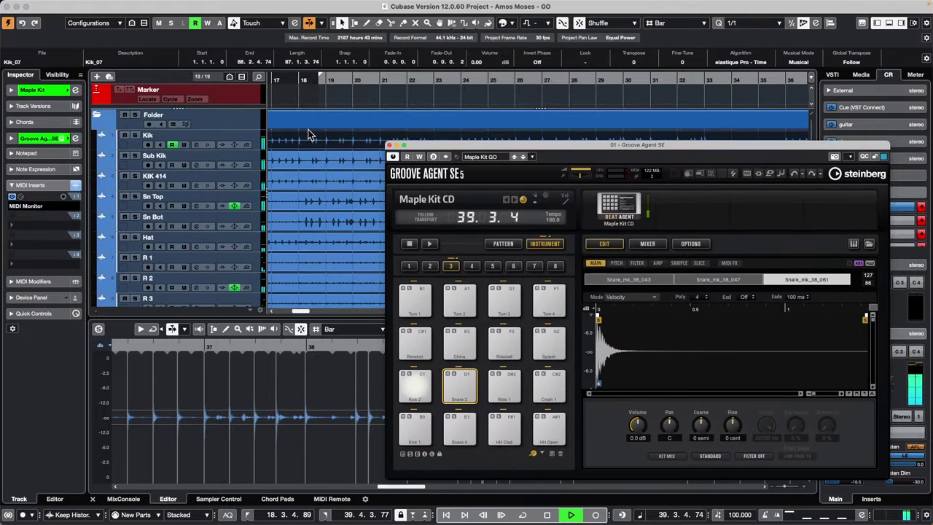
left_click(124, 135)
left_click(124, 156)
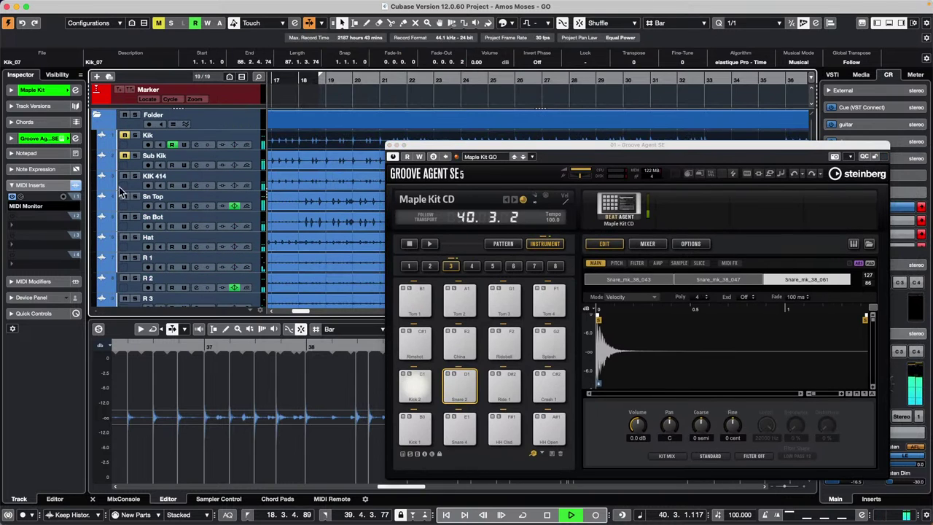
left_click(124, 176)
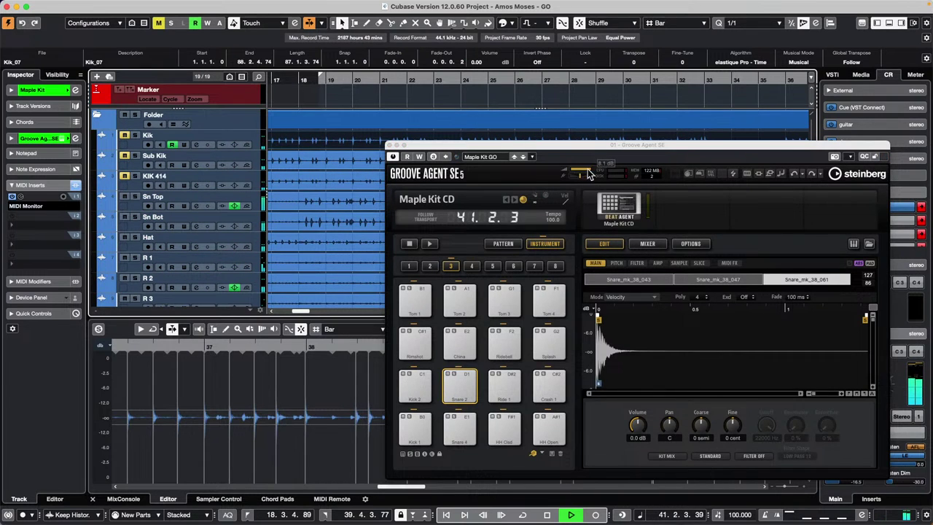
Reposition the Groove Agent window higher and pan the Snare_mk_38_061 sample to R22
left_click(587, 169)
left_click_drag(593, 148, 612, 67)
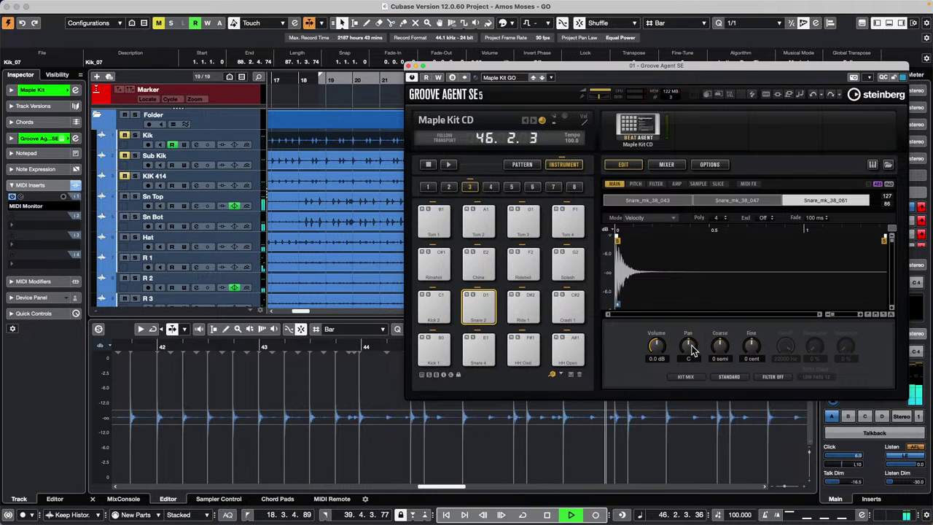
mouse_move(688, 345)
left_mouse_down()
mouse_move(700, 288)
mouse_move(690, 339)
left_mouse_up()
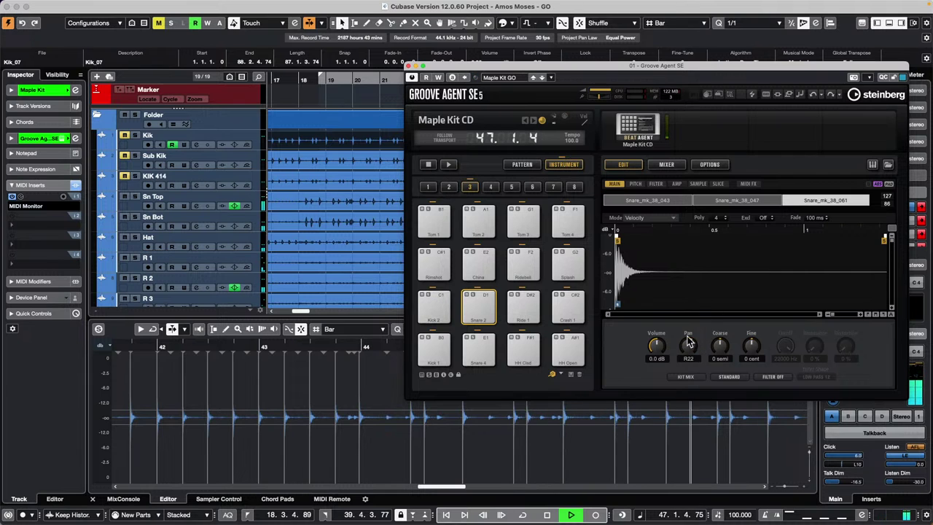
left_click(486, 312)
Set the Kick 2 pad to 4.1 dB volume and -3 semi coarse tune, stop playback and close Groove Agent
left_click(436, 306)
left_click_drag(658, 348, 662, 339)
left_click_drag(724, 342, 716, 367)
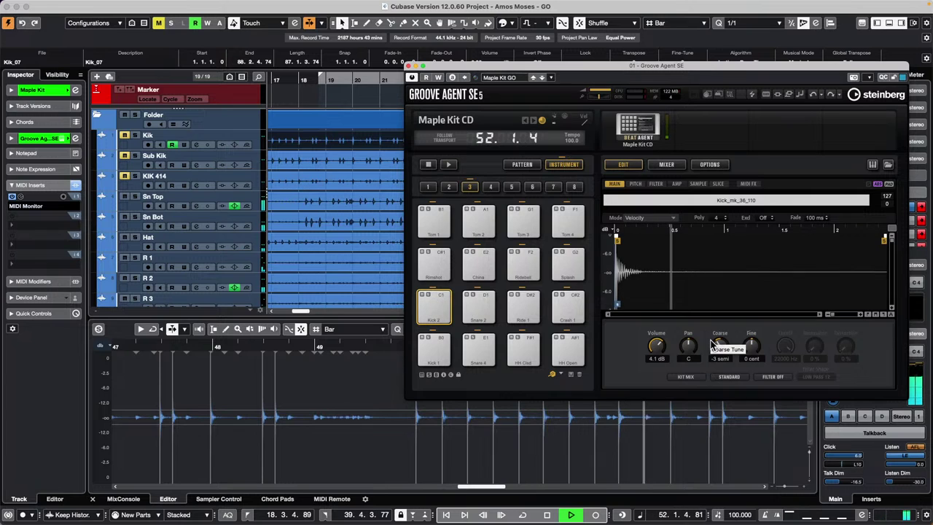
key("space")
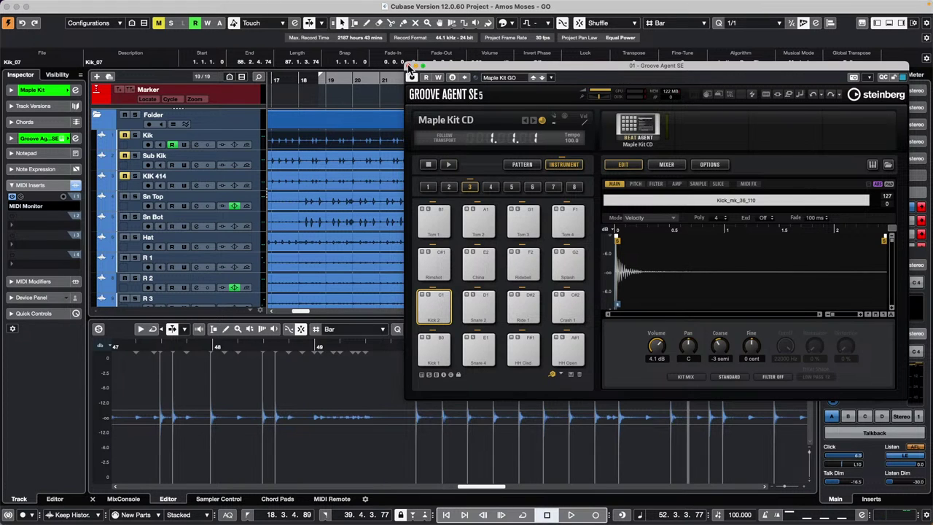
left_click(409, 67)
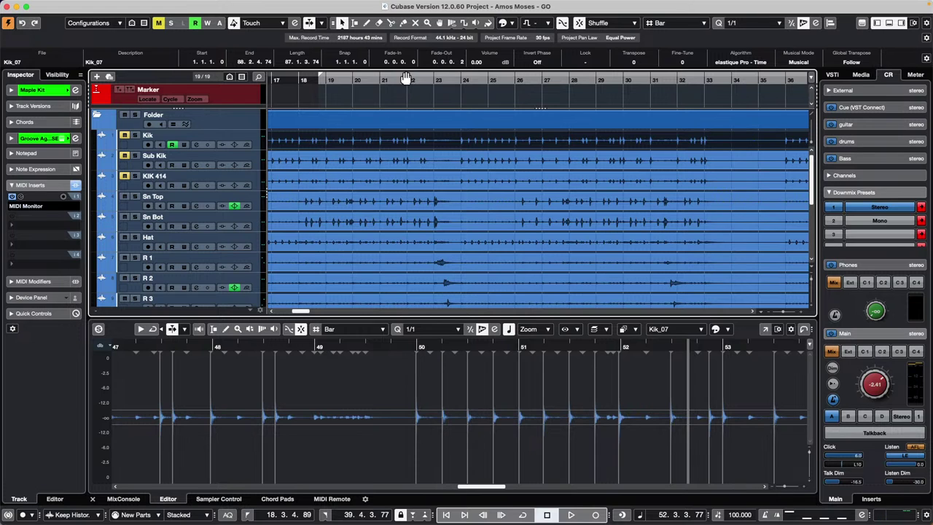
Open the MIDI Device Manager
mouse_move(543, 5)
left_click(287, 5)
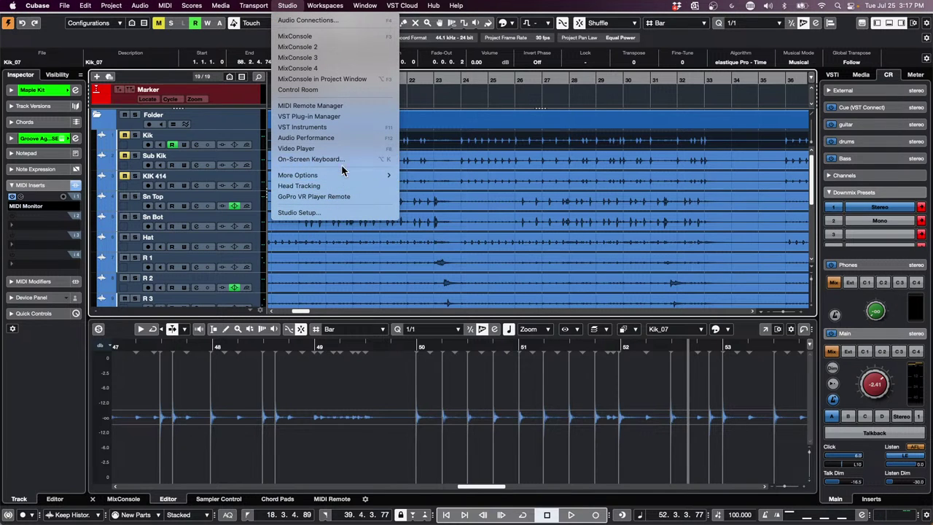
mouse_move(357, 176)
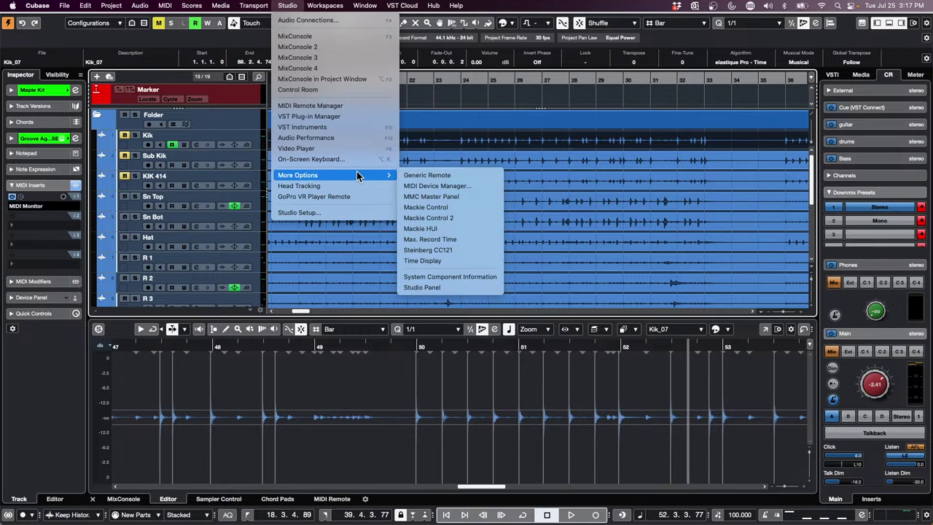
left_click(464, 186)
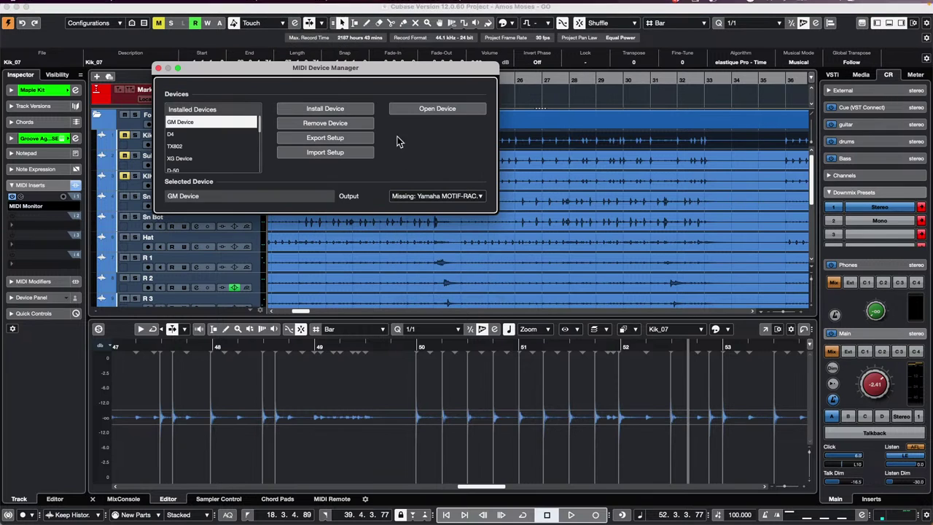
Install the Yamaha MOXF script as a new MIDI device
left_click(349, 108)
scroll(444, 191, "down", 20)
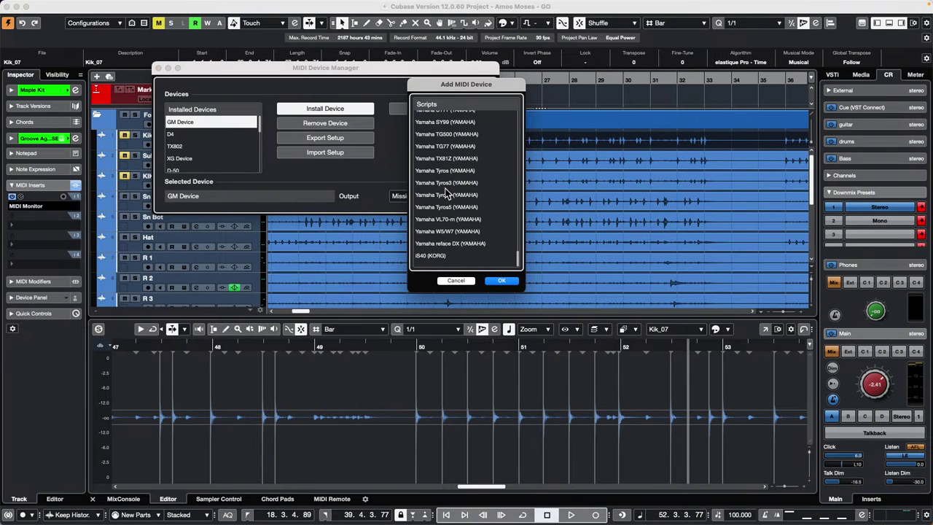
scroll(481, 241, "up", 2)
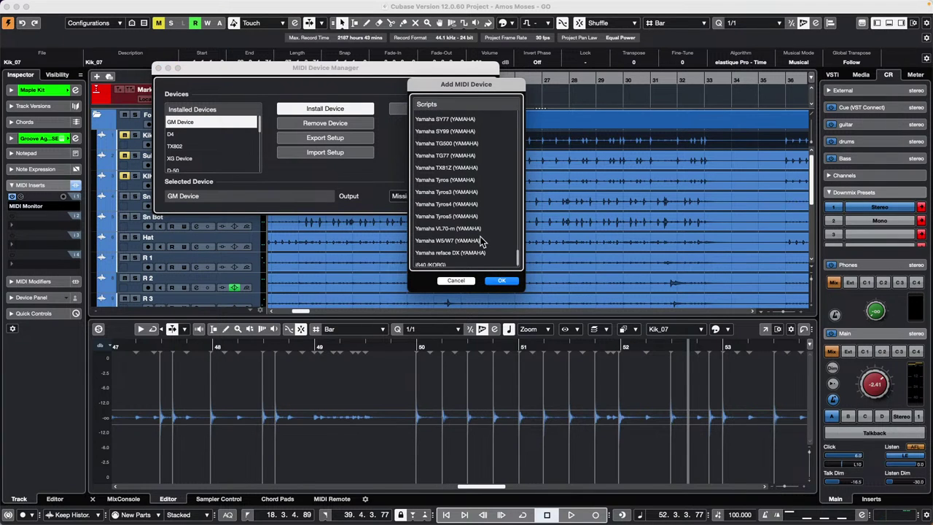
scroll(481, 241, "up", 3)
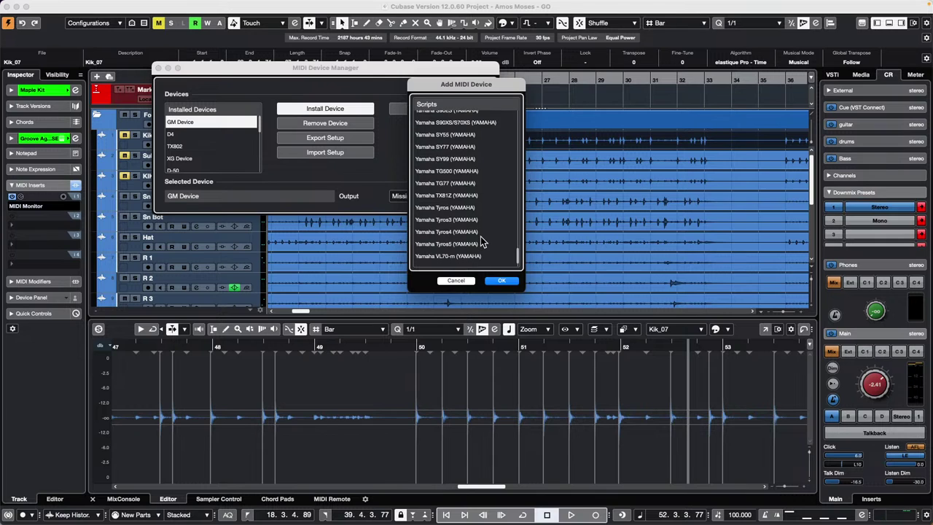
scroll(481, 242, "up", 4)
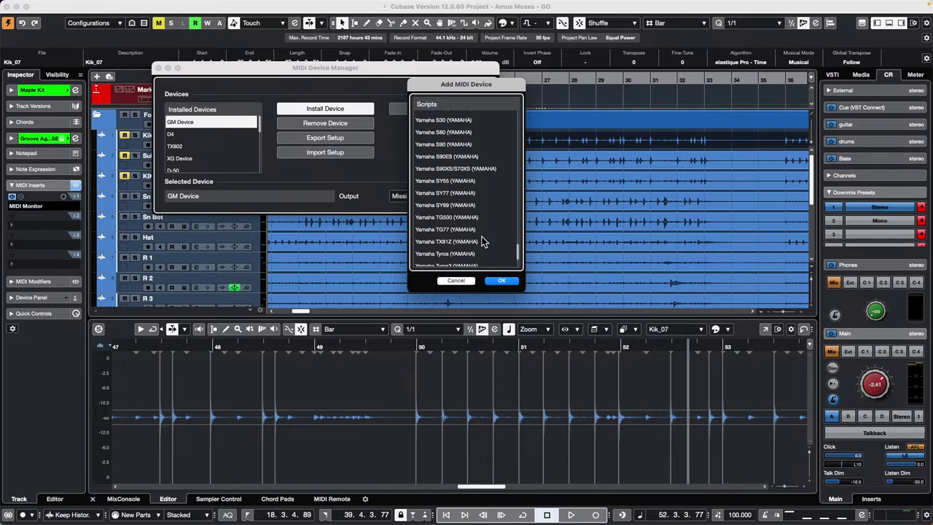
scroll(481, 242, "up", 1)
scroll(481, 241, "up", 4)
scroll(481, 242, "up", 4)
scroll(481, 241, "up", 6)
scroll(482, 242, "up", 1)
scroll(483, 241, "up", 1)
scroll(482, 241, "up", 2)
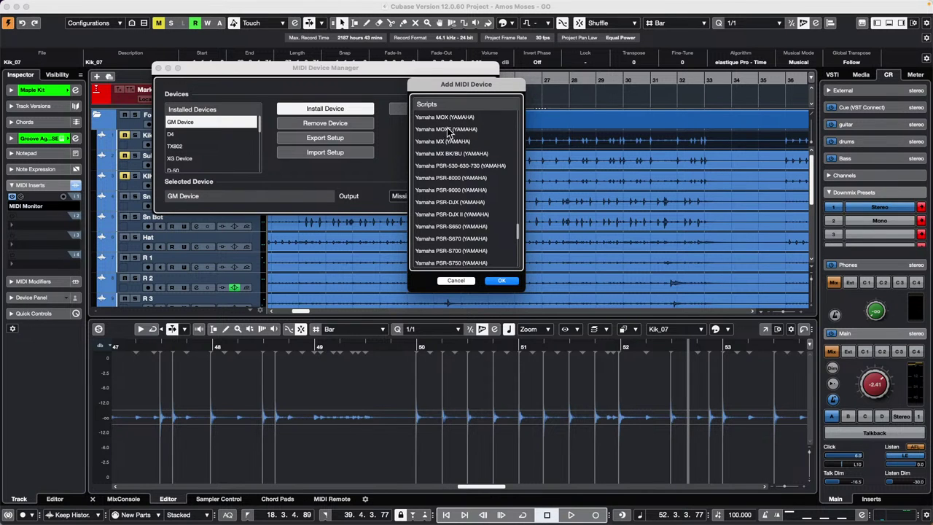
left_click(447, 129)
left_click(502, 283)
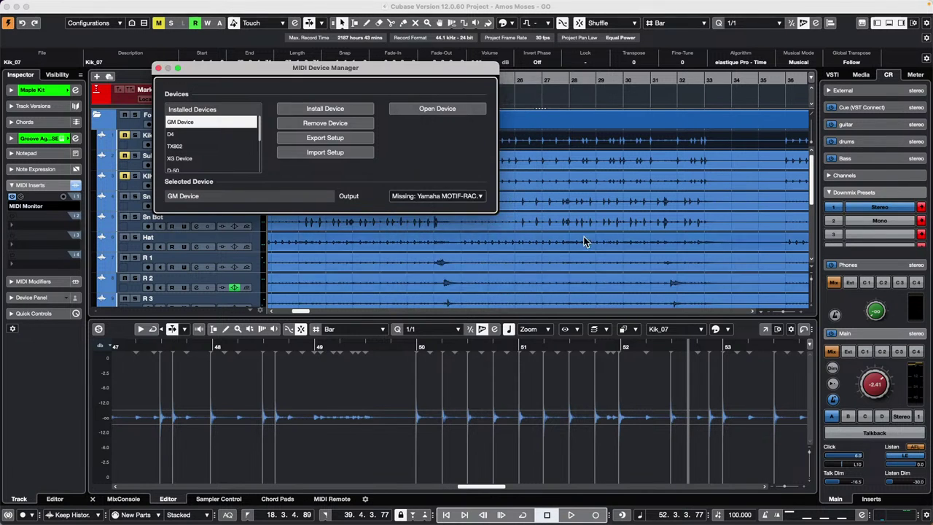
Set the Yamaha MOTIF ES device's output to Steinberg UR24C Port1 and close the MIDI Device Manager
scroll(214, 144, "down", 3)
left_click(207, 139)
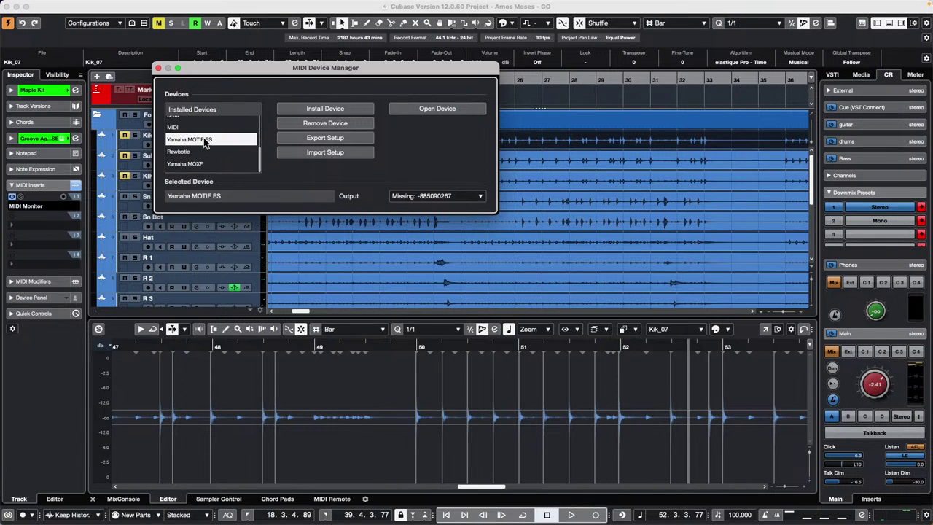
left_click(452, 196)
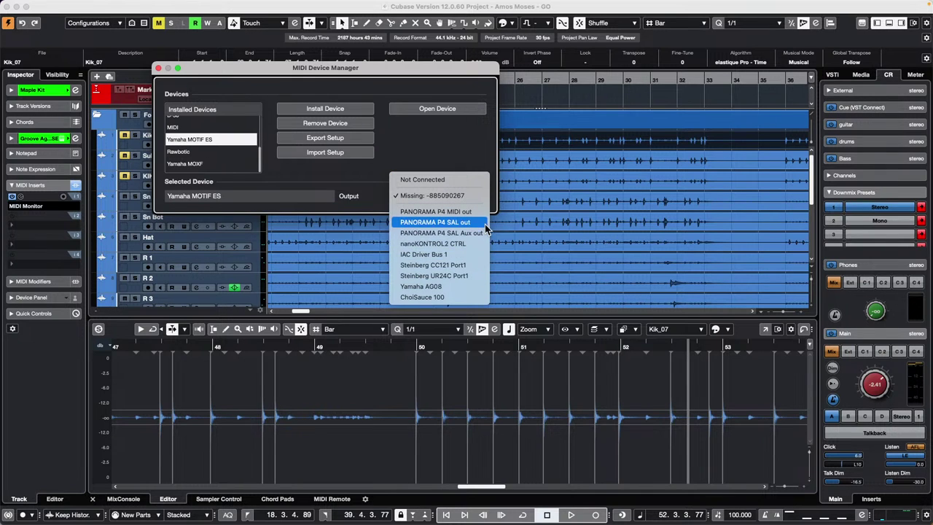
left_click(466, 277)
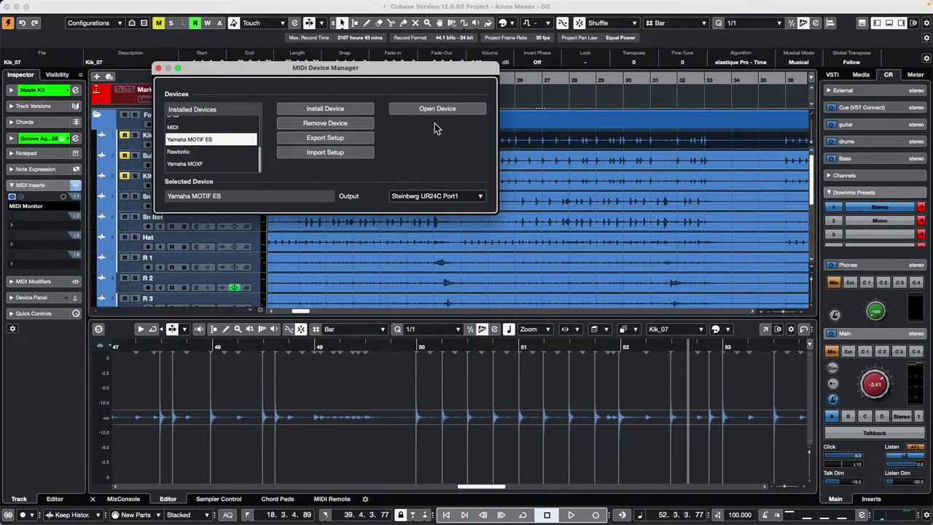
left_click(158, 68)
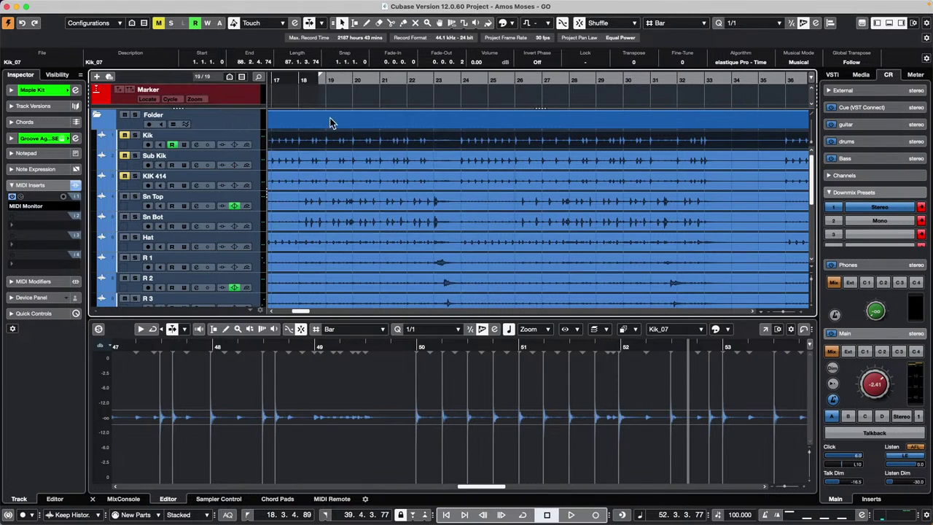
Add a MIDI track below the Kik track and route its output to the Yamaha MOXF device
left_click(255, 142)
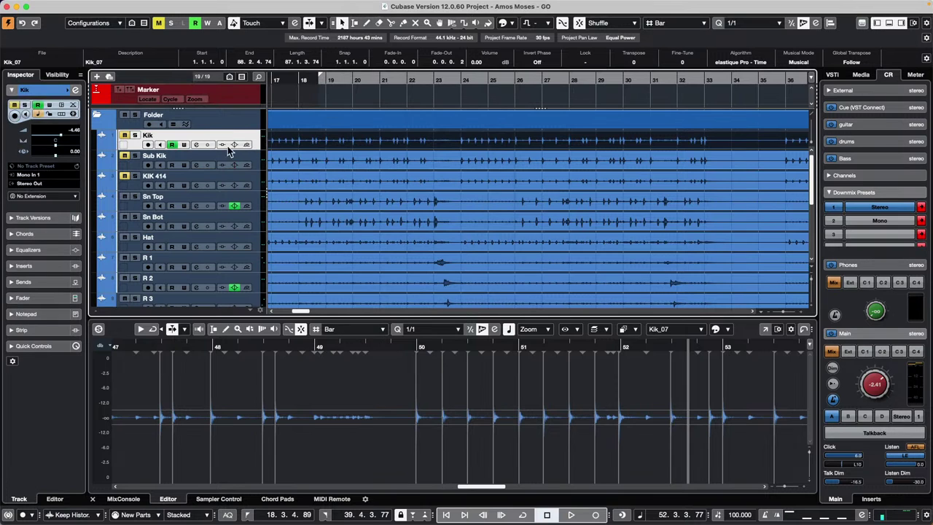
right_click(255, 135)
mouse_move(364, 138)
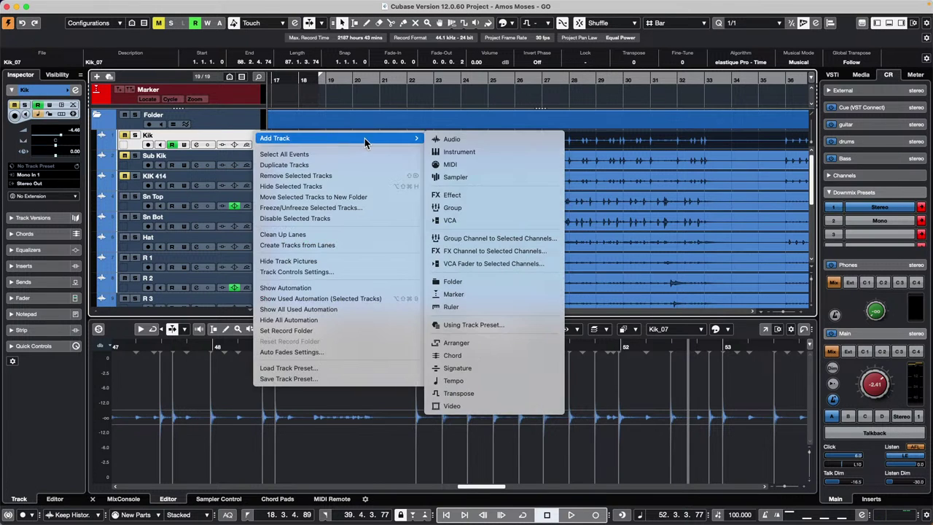
left_click(499, 166)
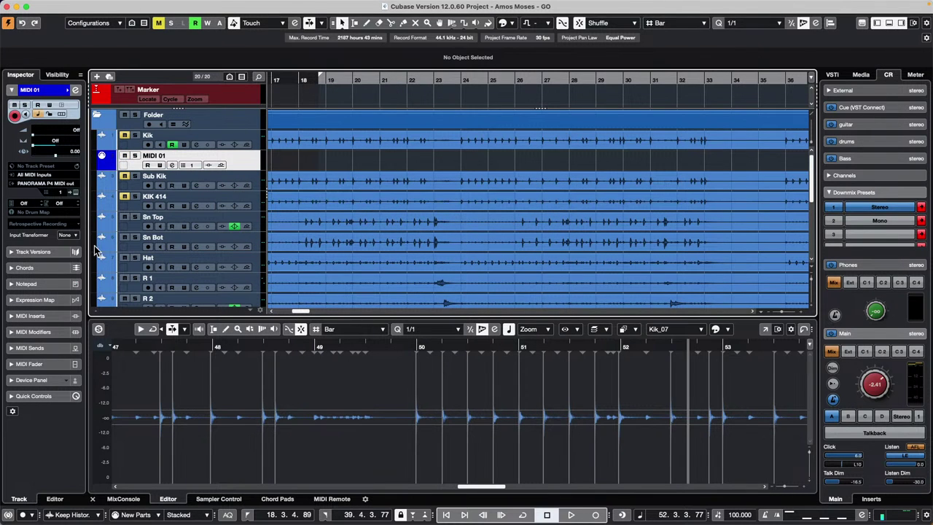
left_click(48, 184)
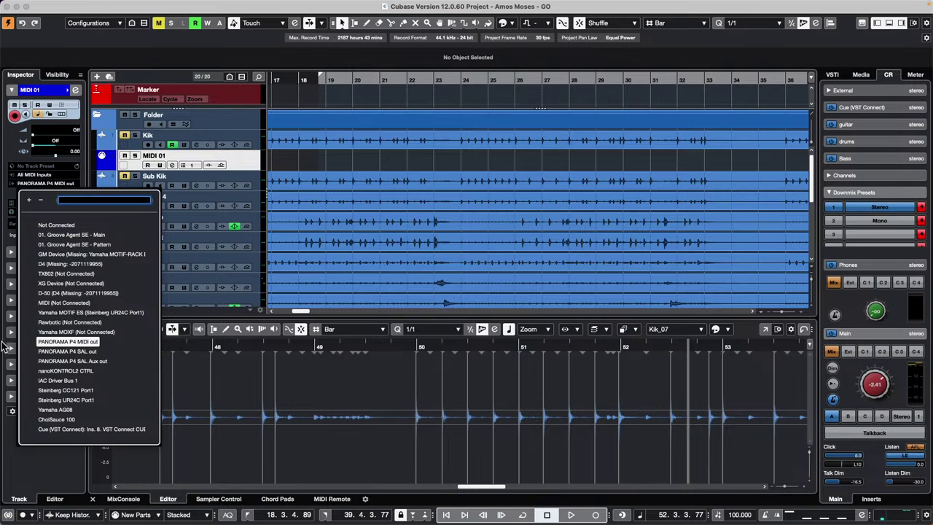
left_click(107, 331)
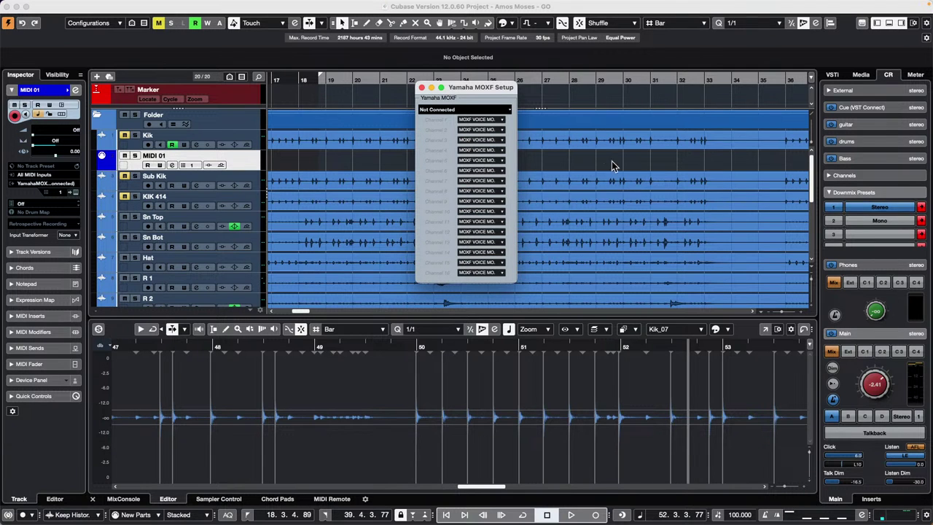
Try to connect the Yamaha MOXF to ChoiSauce 100, check Channel 1's voice mode options and close the setup
left_click(502, 120)
left_click(468, 122)
left_click(459, 109)
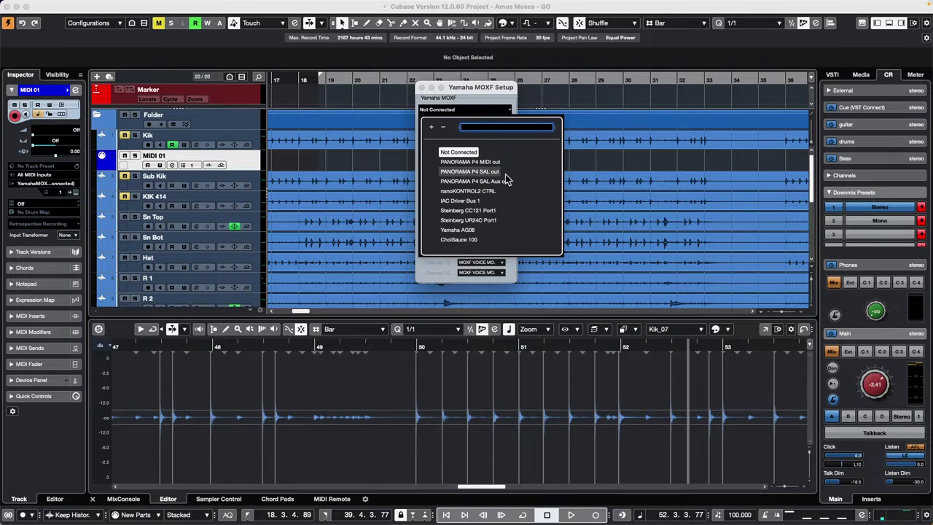
left_click(475, 241)
left_click(501, 121)
left_click(501, 121)
left_click(421, 87)
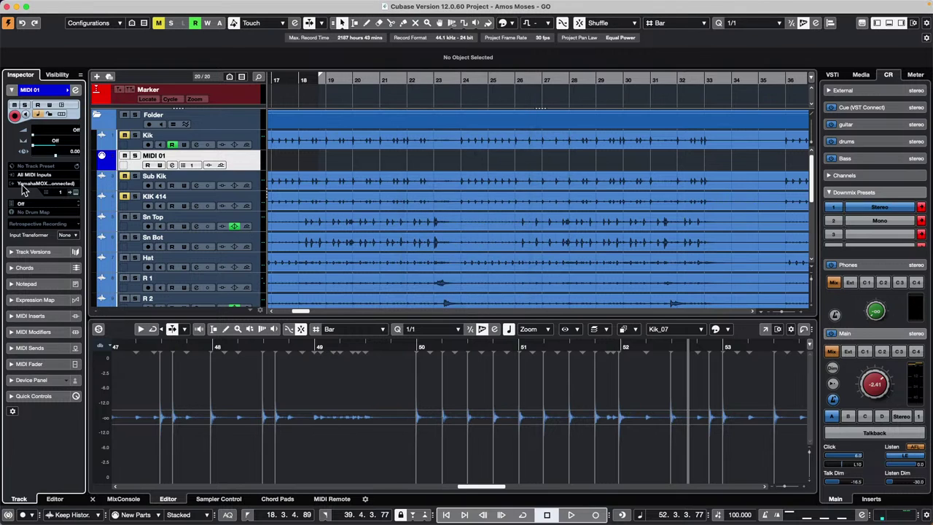
Try to connect the Yamaha MOXF to PANORAMA P4 MIDI out, try Yamaha AG08, and close the setup
left_click(50, 212)
left_click(50, 213)
left_click(59, 184)
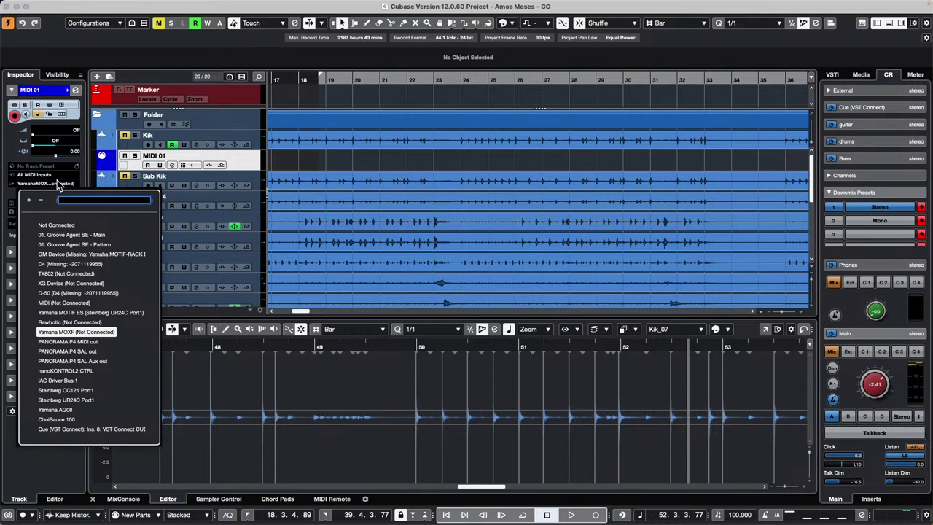
left_click(104, 332)
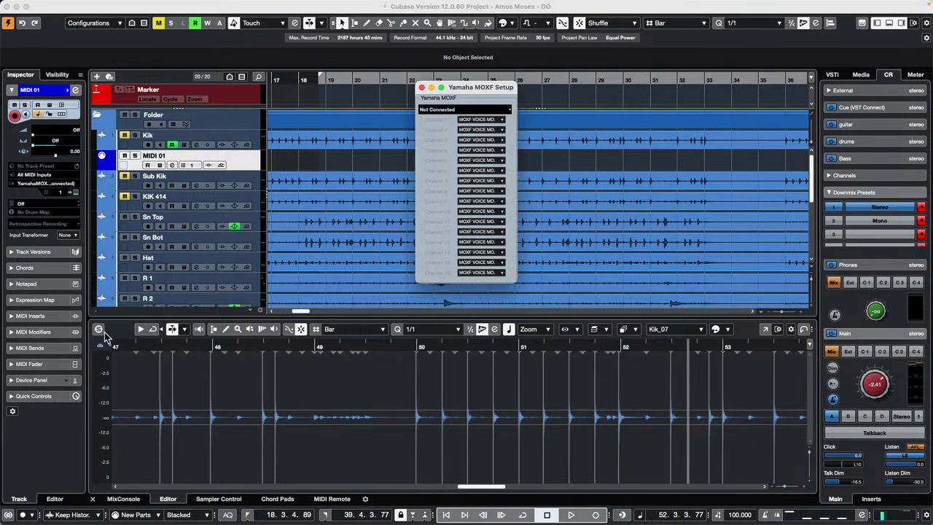
left_click(510, 111)
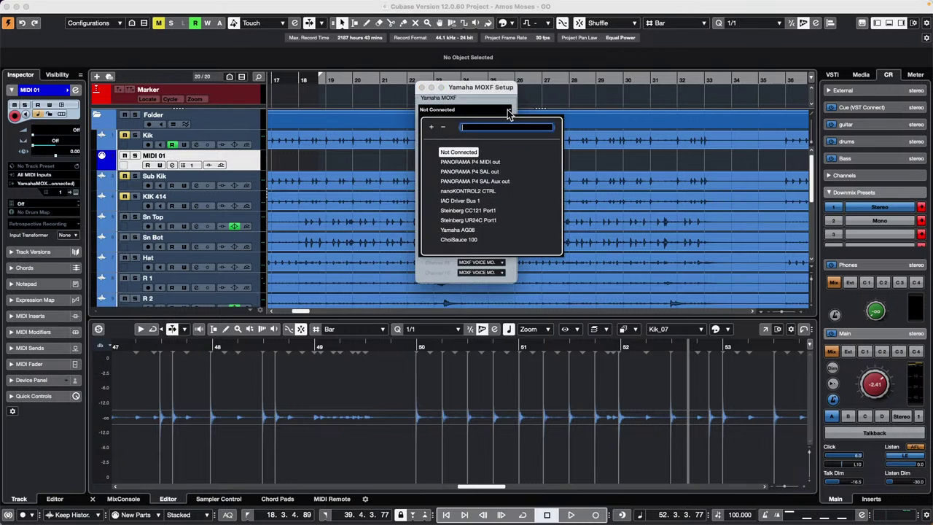
left_click(499, 164)
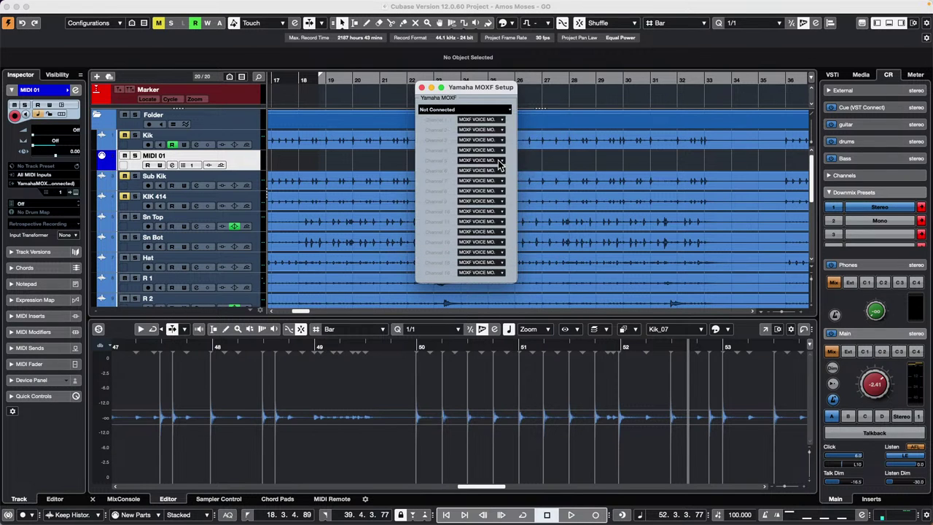
left_click(509, 111)
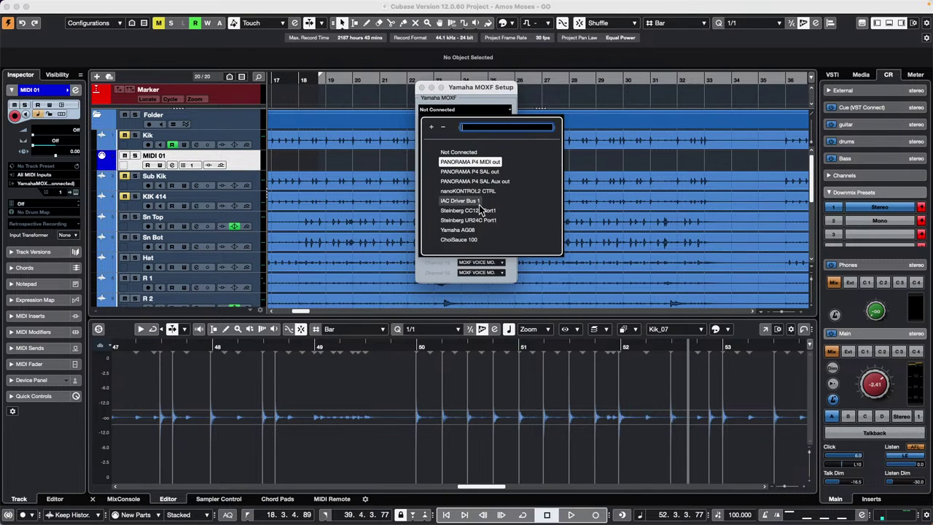
left_click(467, 231)
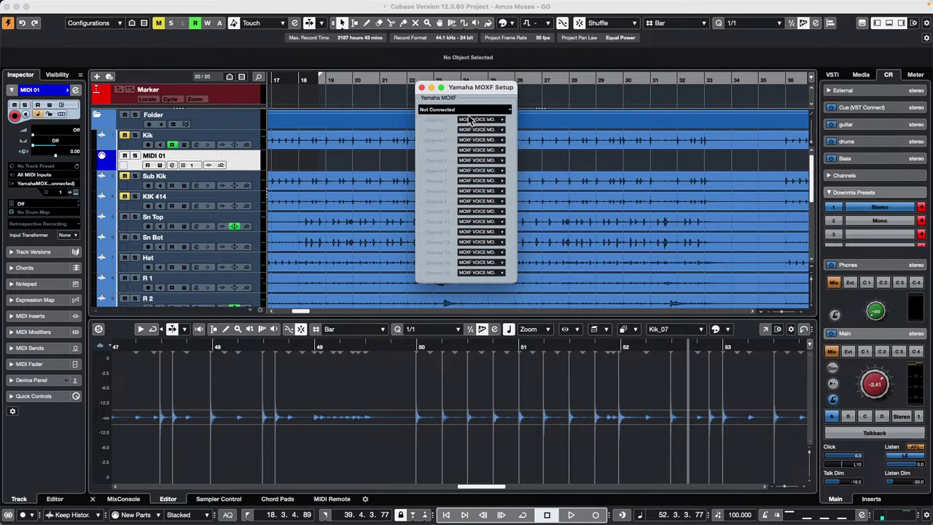
left_click(421, 87)
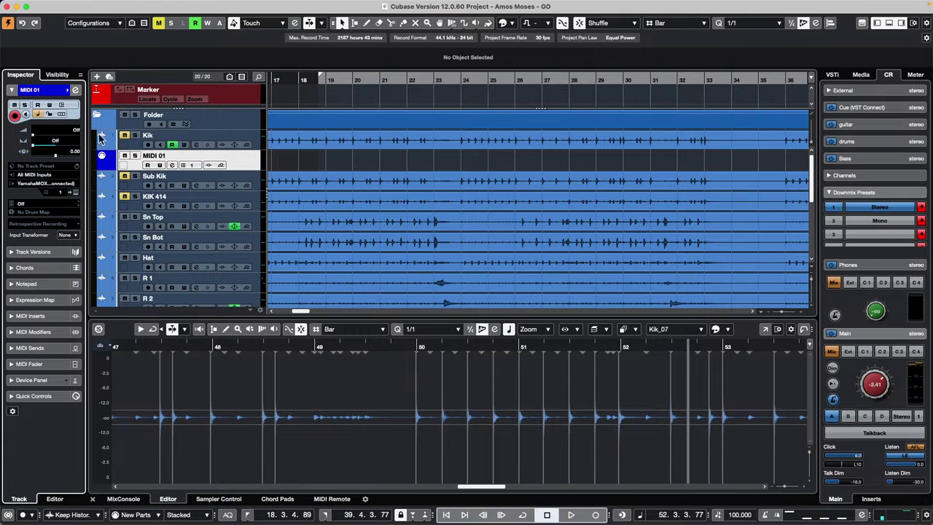
Route the MIDI 01 track's output to Groove Agent SE - Main and check the available drum map options
left_click(62, 183)
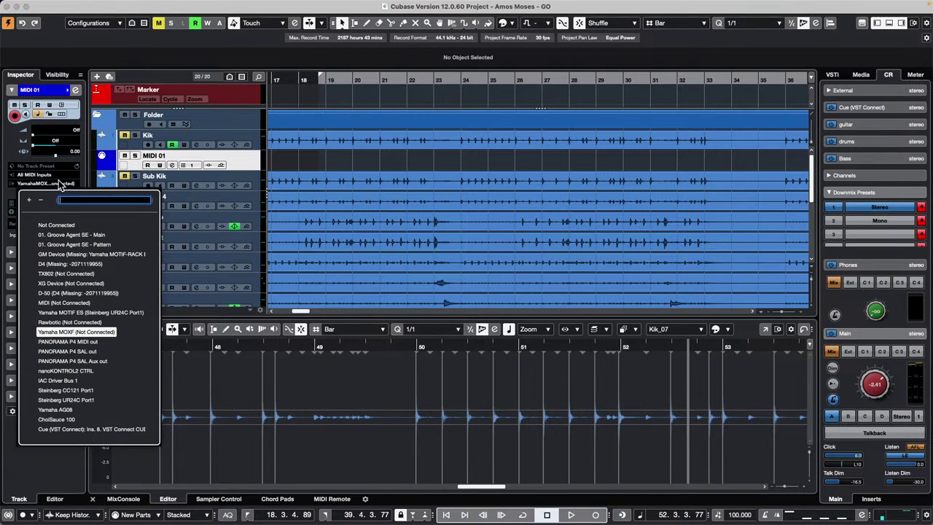
left_click(67, 235)
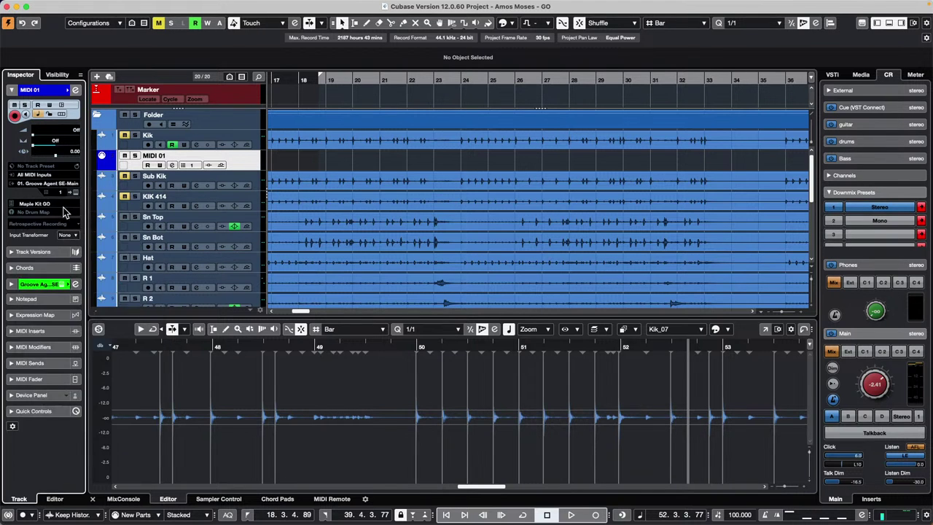
left_click(53, 213)
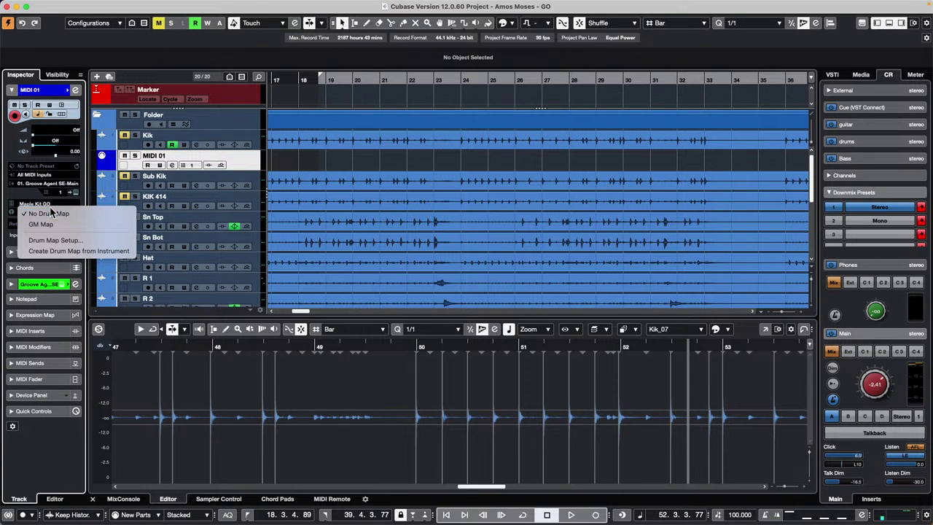
left_click(34, 192)
Route MIDI 01 back to the Yamaha MOXF, try to connect the device to Steinberg UR24C Port1, and close its setup
left_click(63, 185)
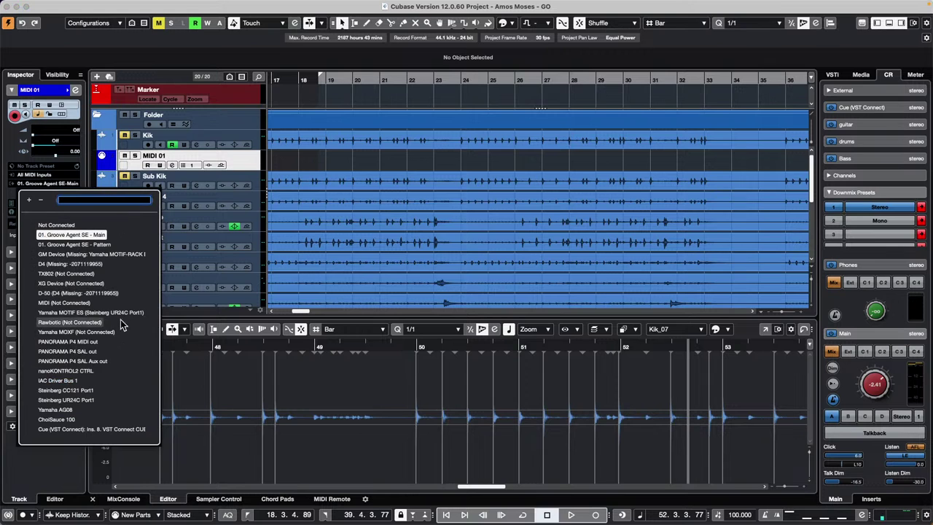
left_click(77, 331)
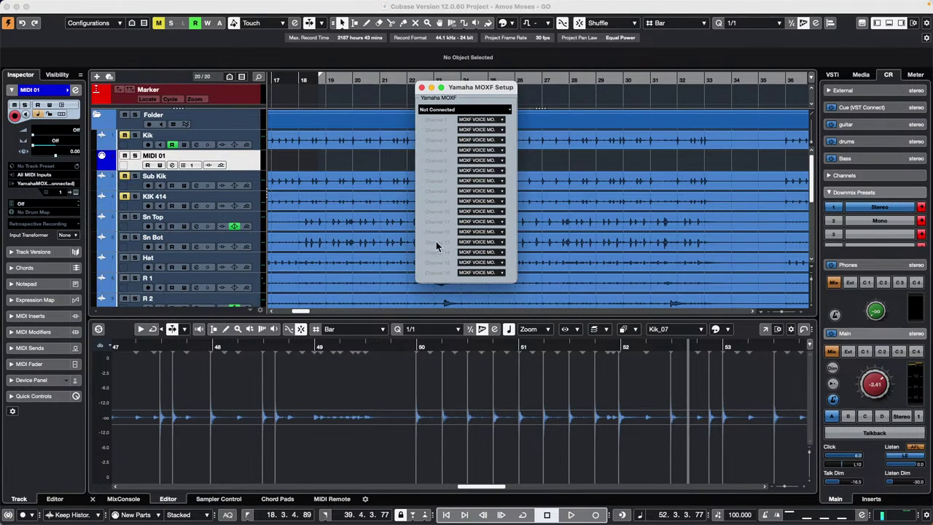
left_click(510, 110)
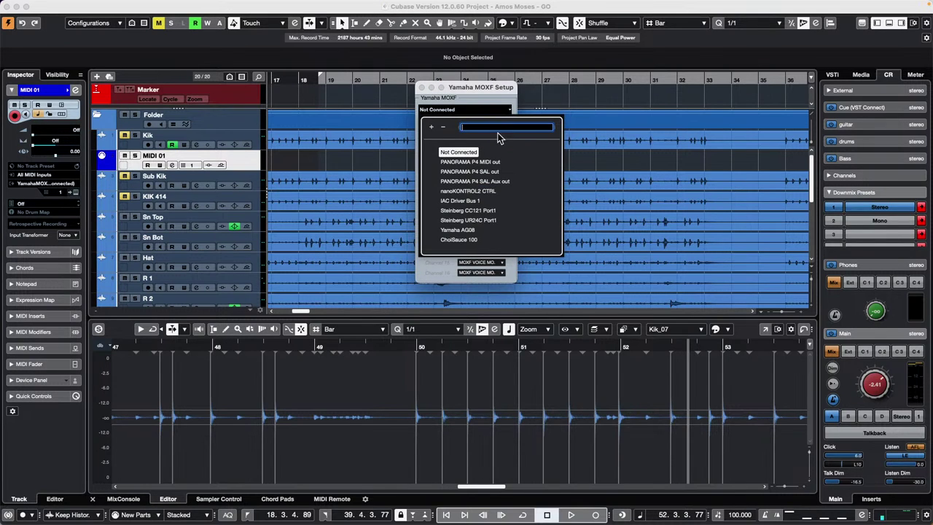
left_click(492, 221)
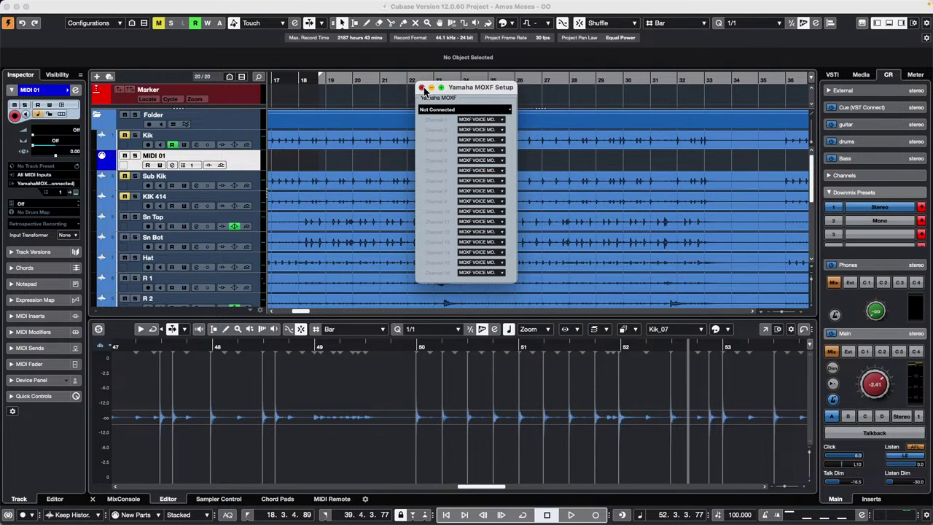
left_click(421, 88)
Open the MIDI Device Manager and check the output port options of the Yamaha MOXF device
left_click(300, 5)
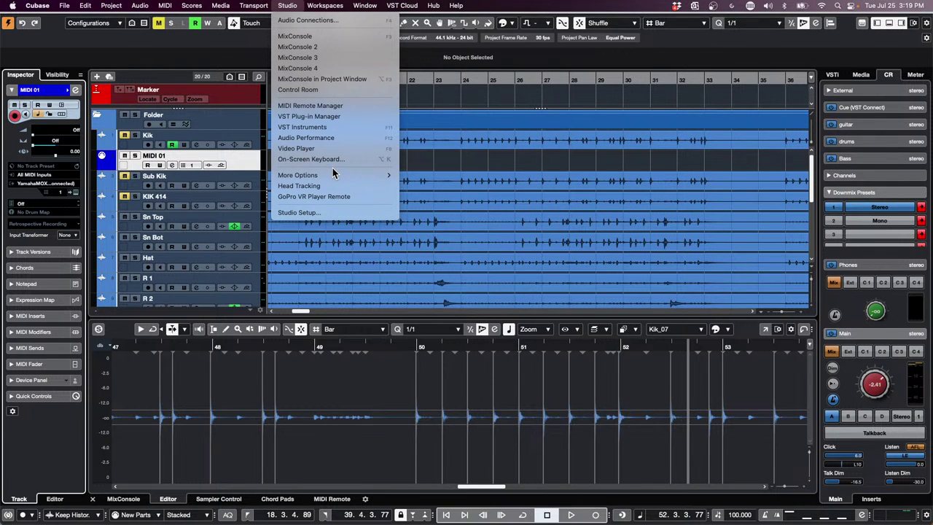
mouse_move(332, 174)
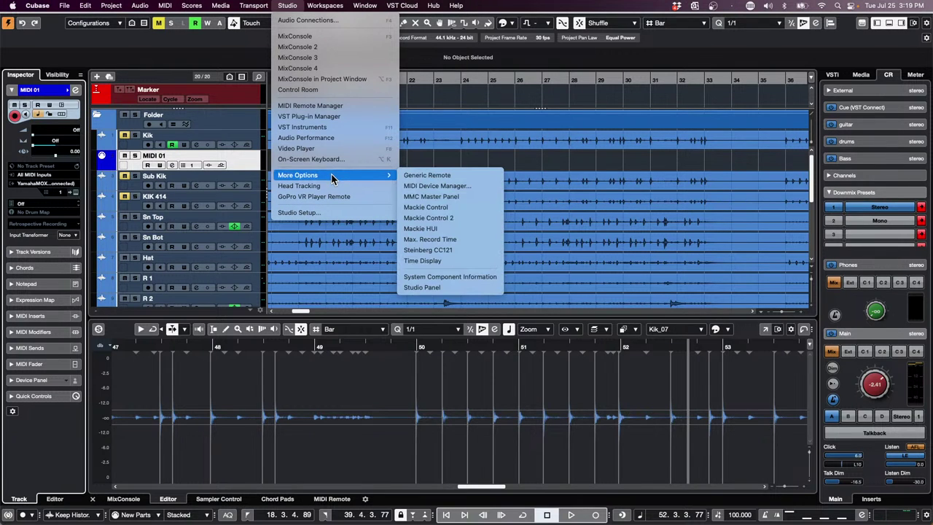
left_click(429, 191)
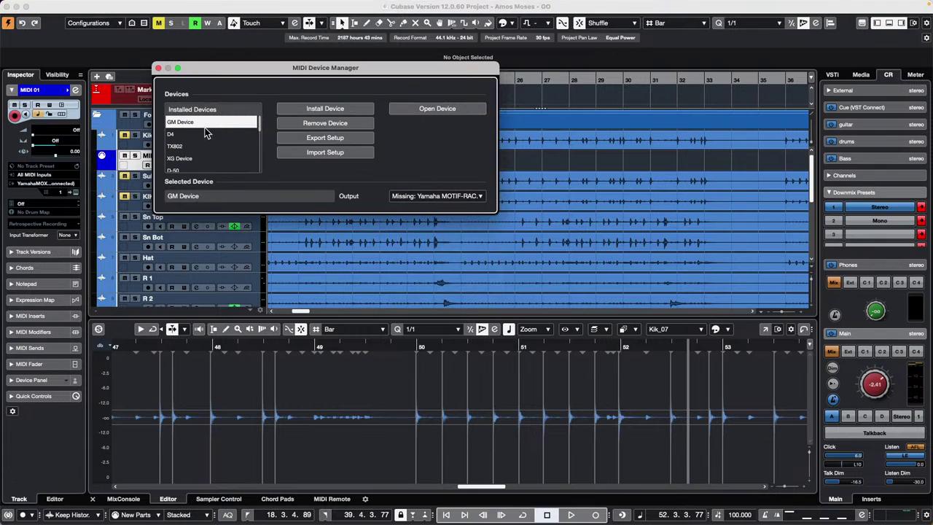
scroll(208, 131, "down", 5)
left_click(200, 146)
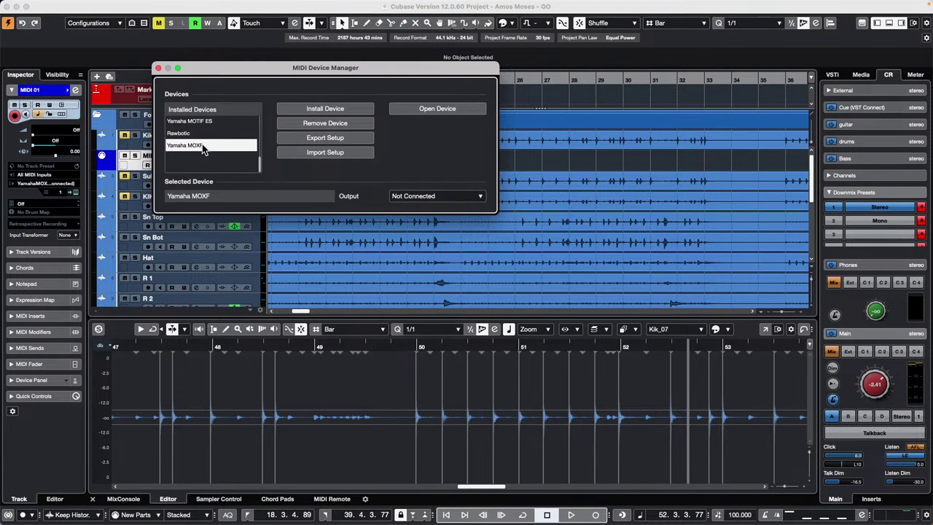
left_click(435, 196)
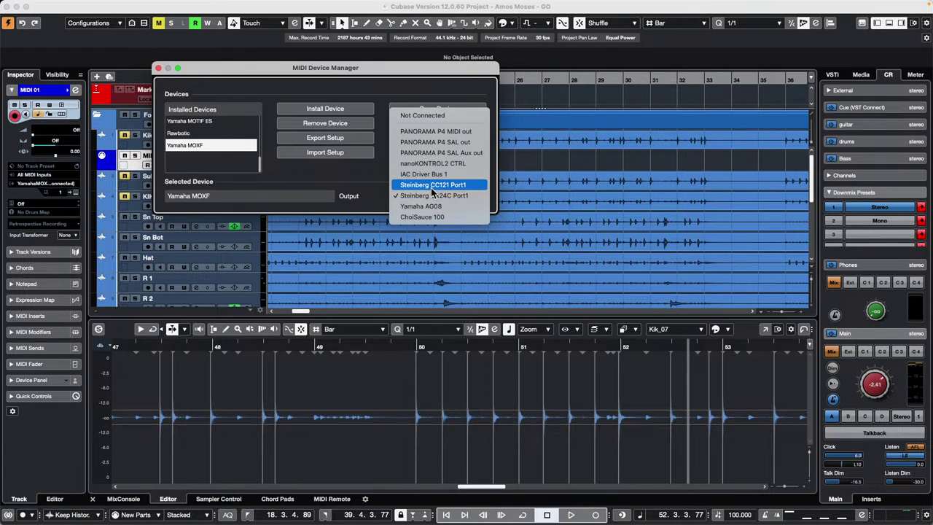
left_click(220, 154)
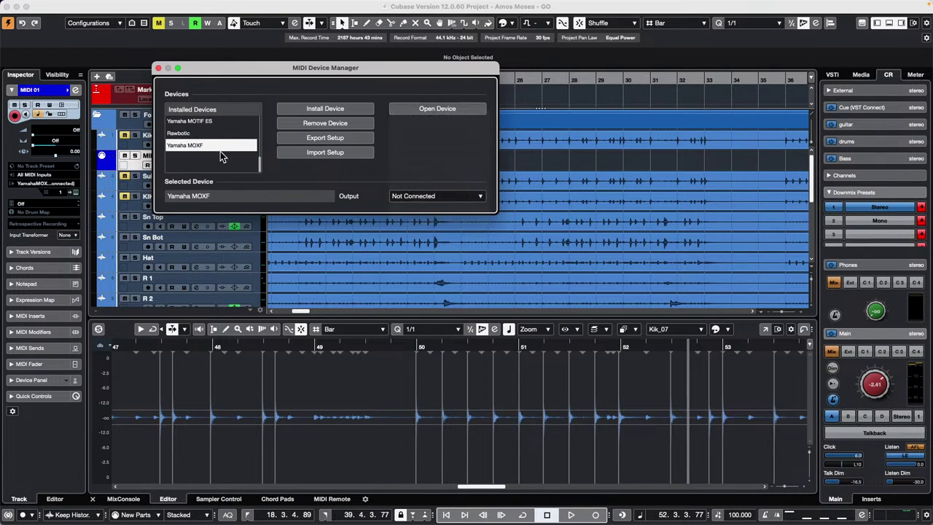
Remove every installed MIDI device except the Yamaha MOXF, starting with the GM Device
scroll(221, 151, "up", 5)
left_click(206, 122)
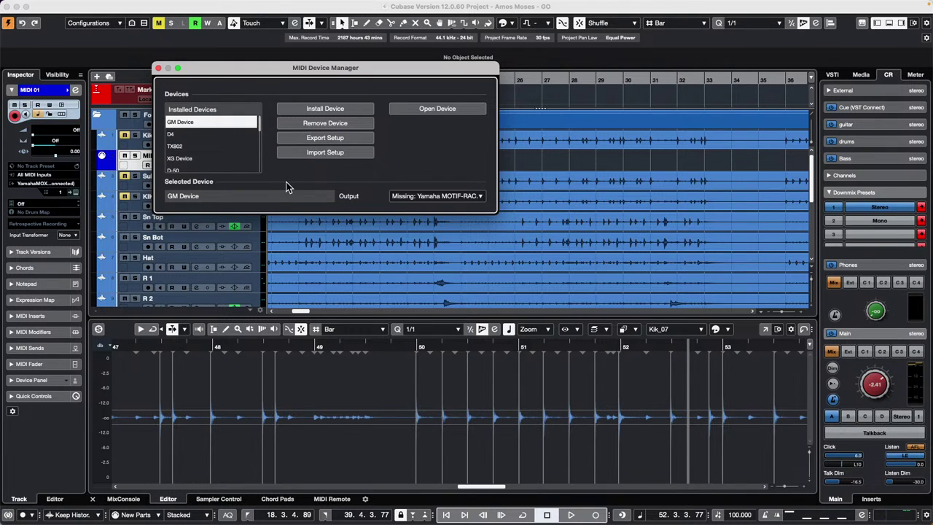
left_click(346, 124)
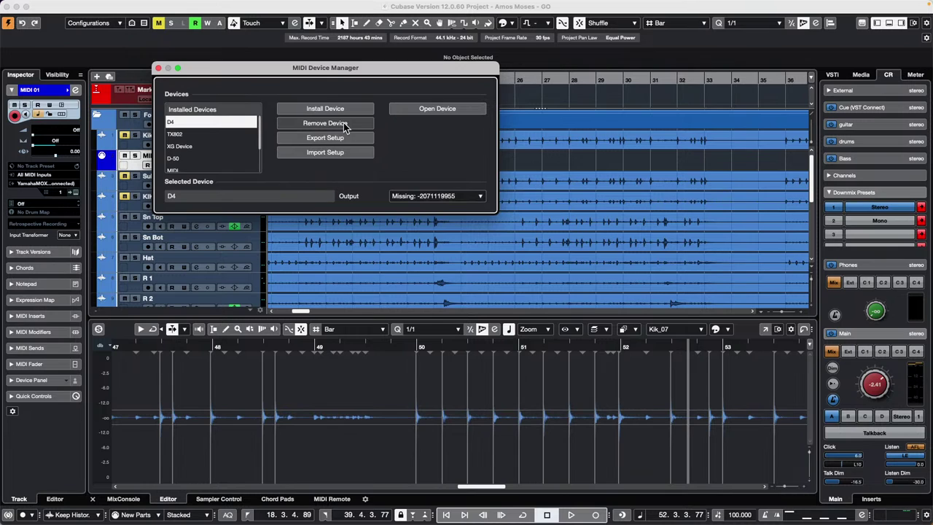
left_click(345, 124)
left_click(346, 124)
left_click(346, 124)
left_click(346, 124)
Set the Yamaha MOXF device's output to Steinberg UR24C Port1 and close the MIDI Device Manager
left_click(430, 195)
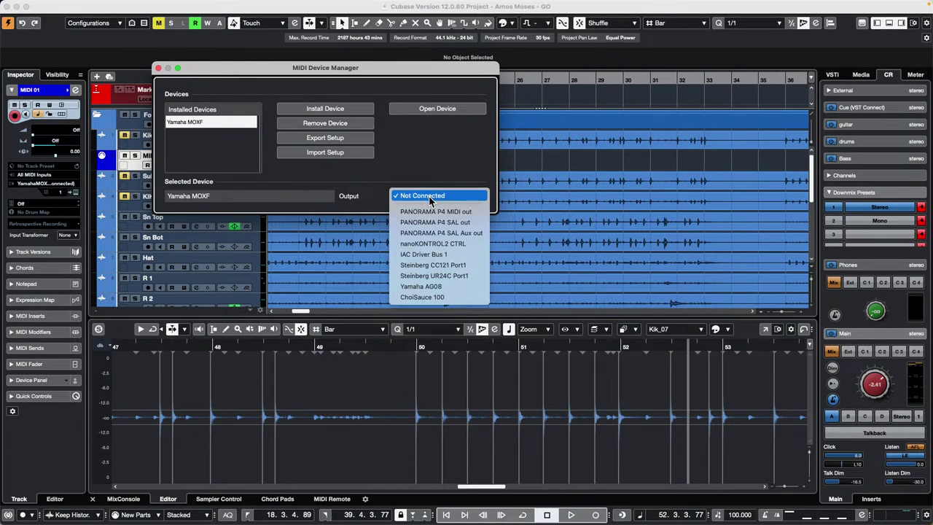
left_click(467, 275)
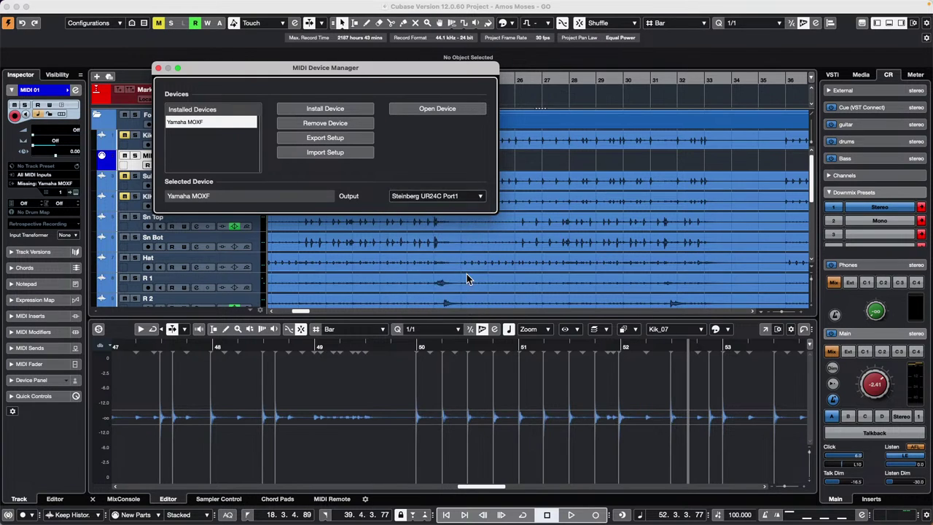
left_click(156, 68)
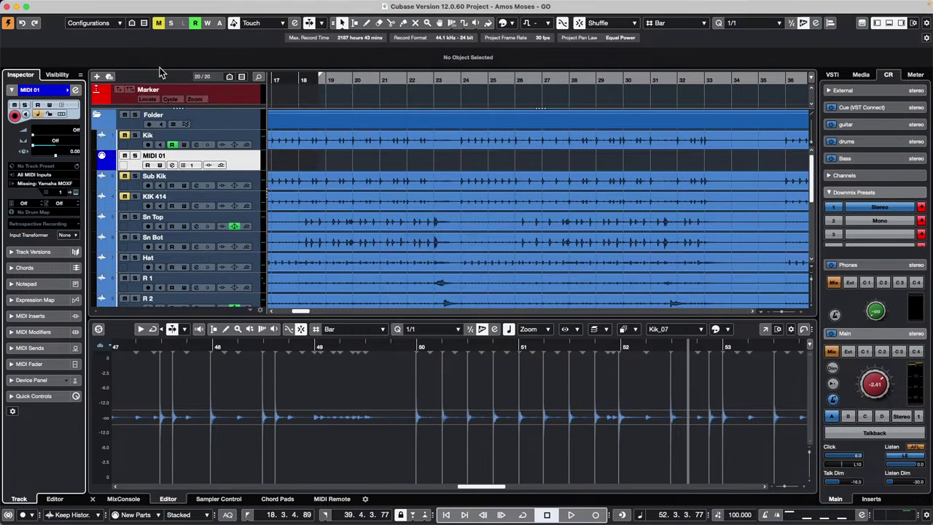
Try to reselect the missing Yamaha MOXF as the MIDI 01 track's output and check the listed output destinations
left_click(58, 185)
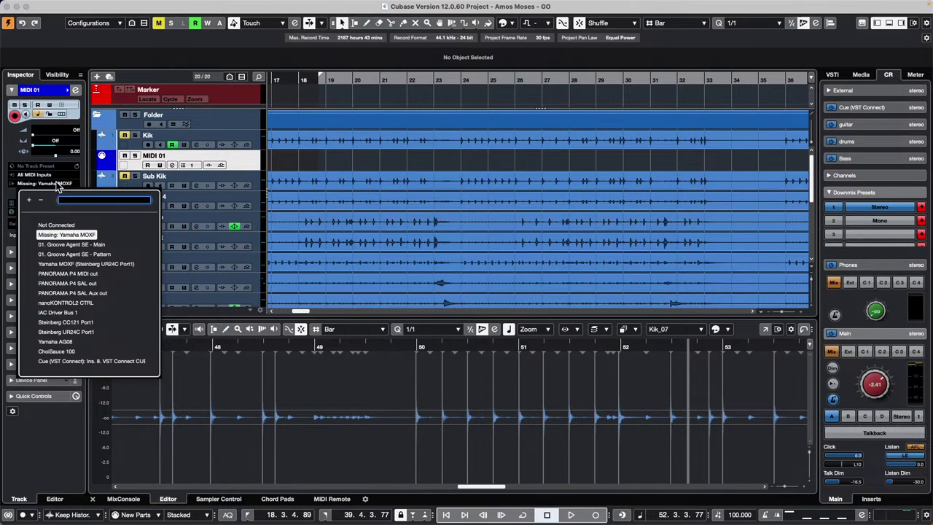
left_click(53, 233)
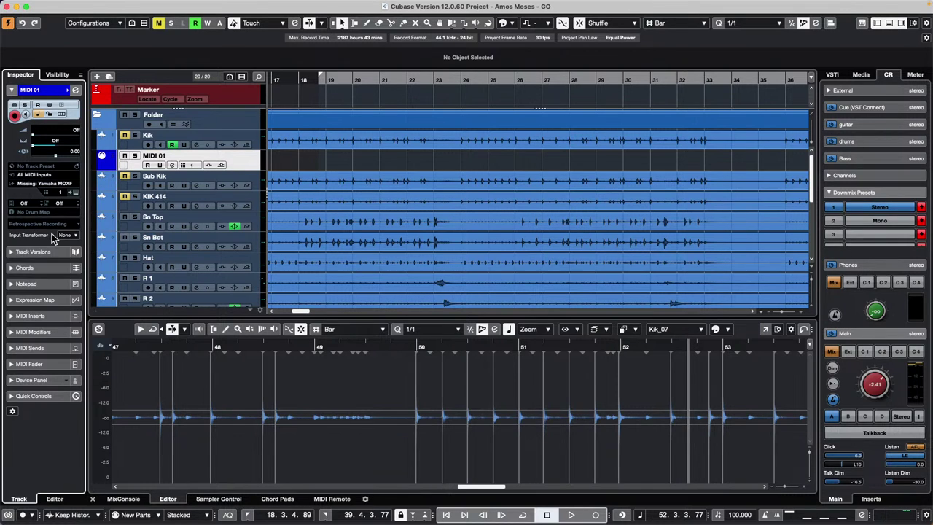
left_click(67, 185)
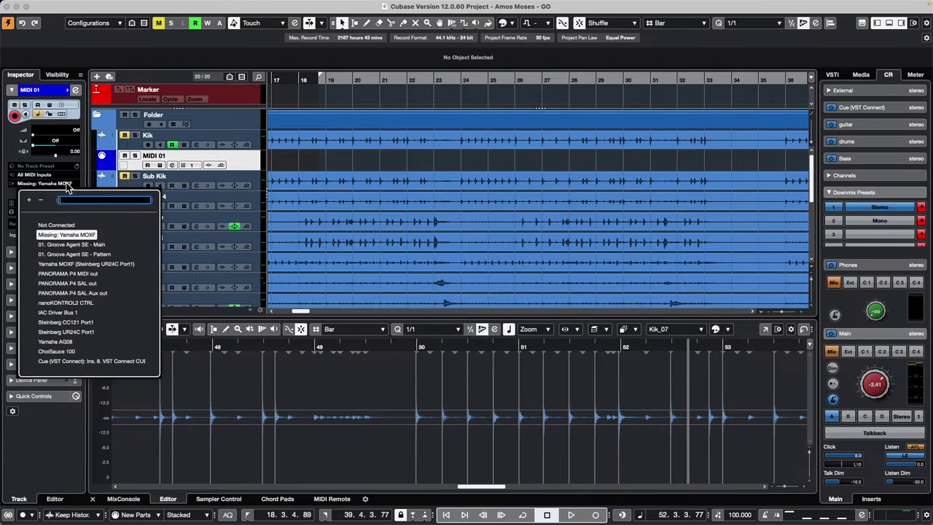
left_click(67, 237)
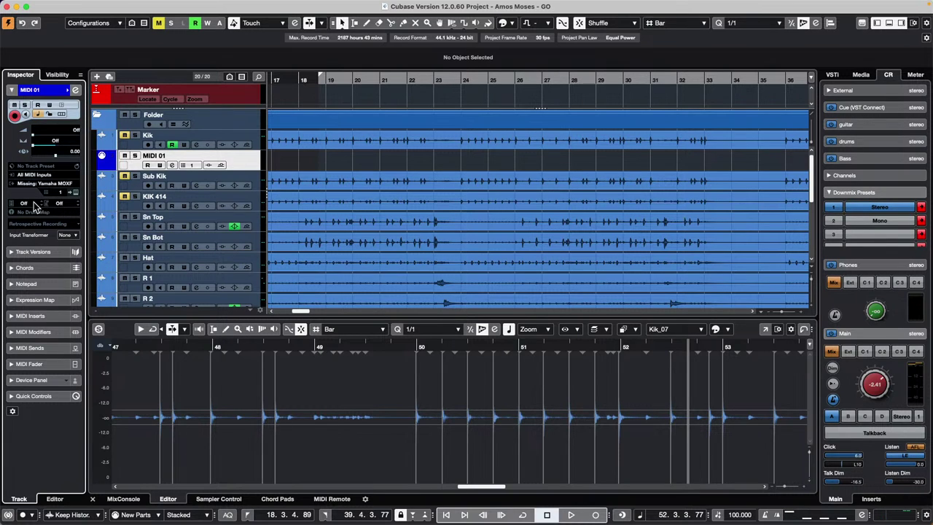
left_click(67, 183)
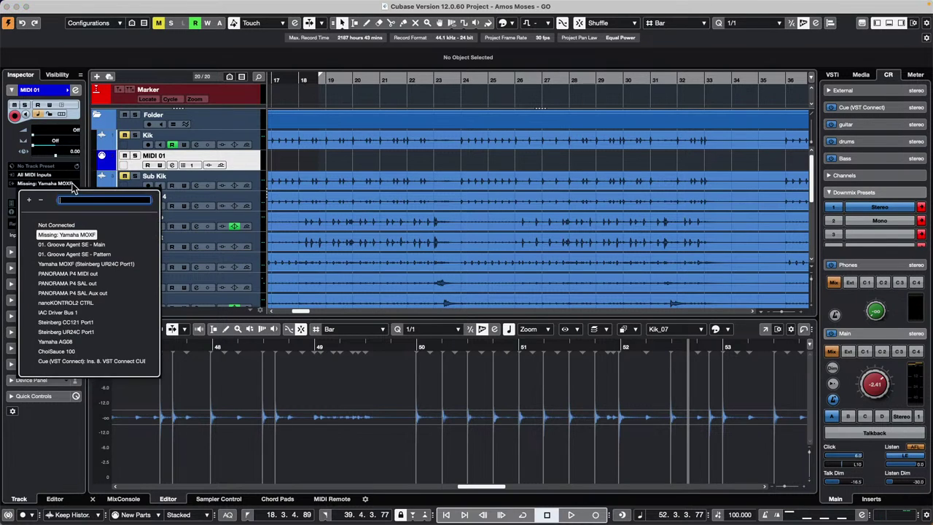
left_click(182, 146)
Reopen the MIDI Device Manager and remove the Yamaha MOXF from the installed devices
left_click(288, 5)
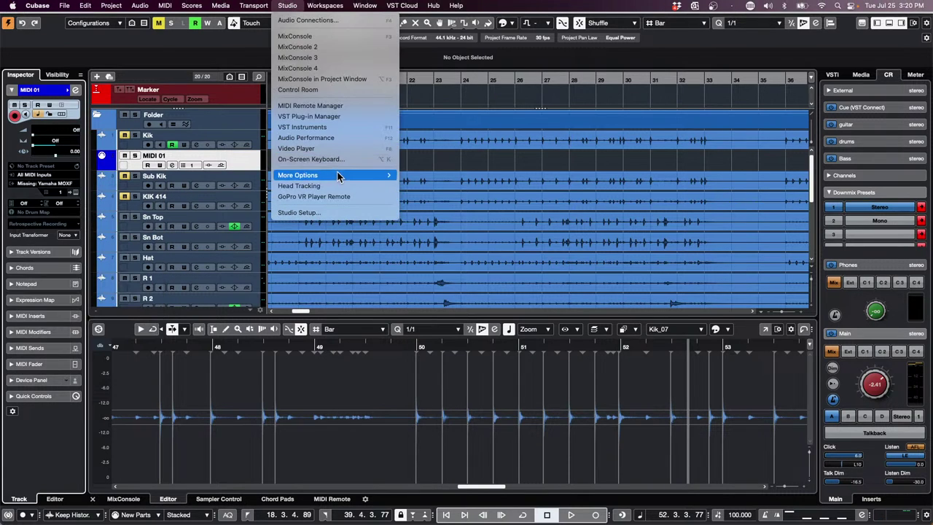
mouse_move(357, 177)
left_click(445, 185)
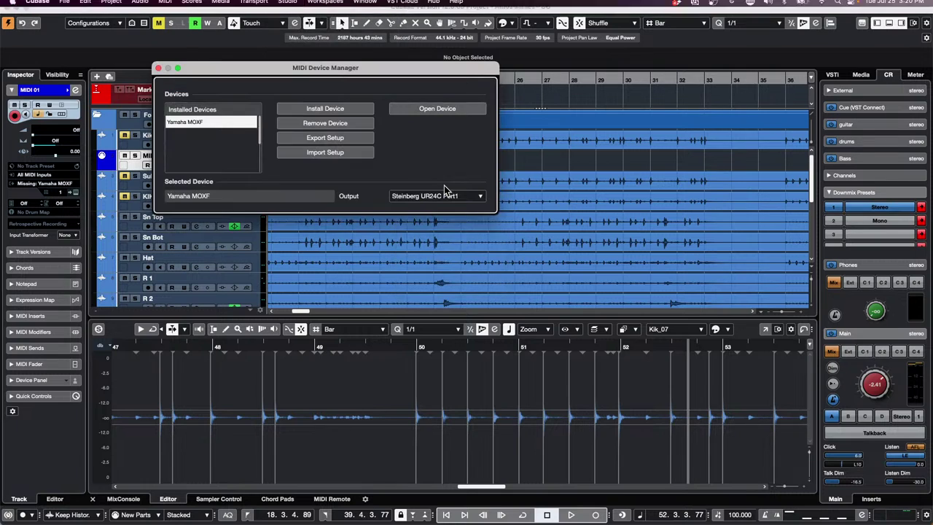
left_click(325, 123)
Install the Yamaha MOXF (YAMAHA) script as a new MIDI device
left_click(349, 107)
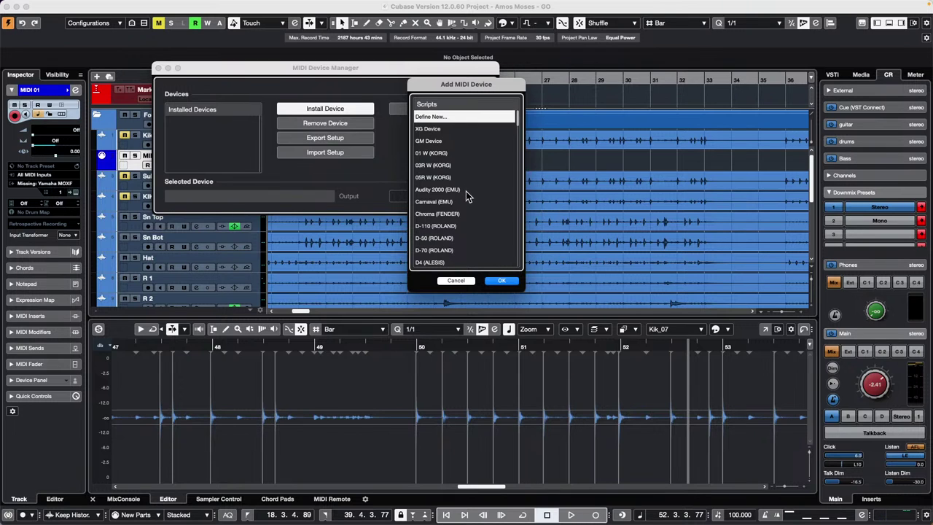
scroll(466, 196, "down", 20)
scroll(474, 210, "up", 2)
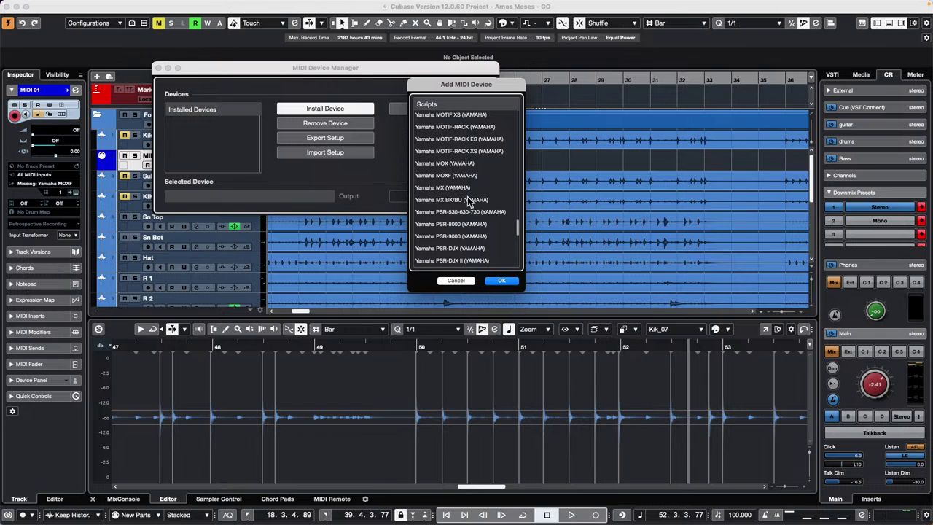
left_click(458, 176)
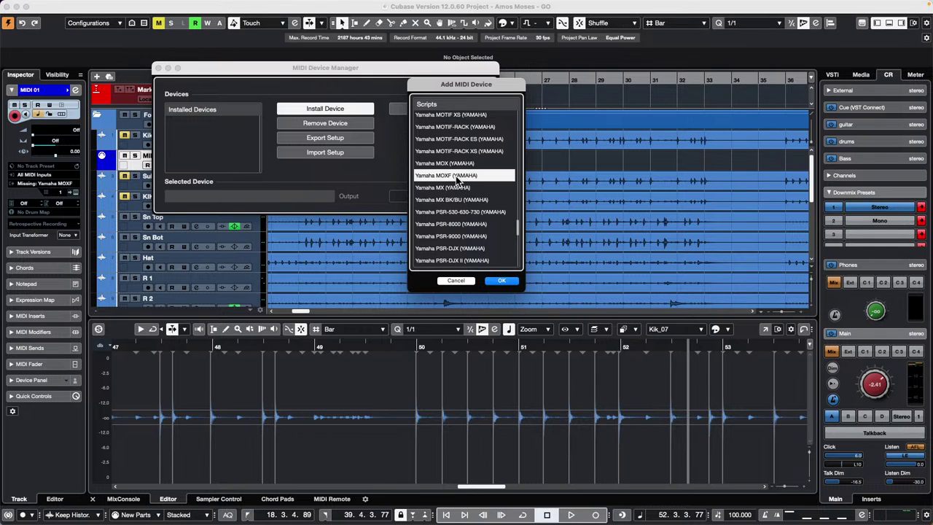
left_click(510, 282)
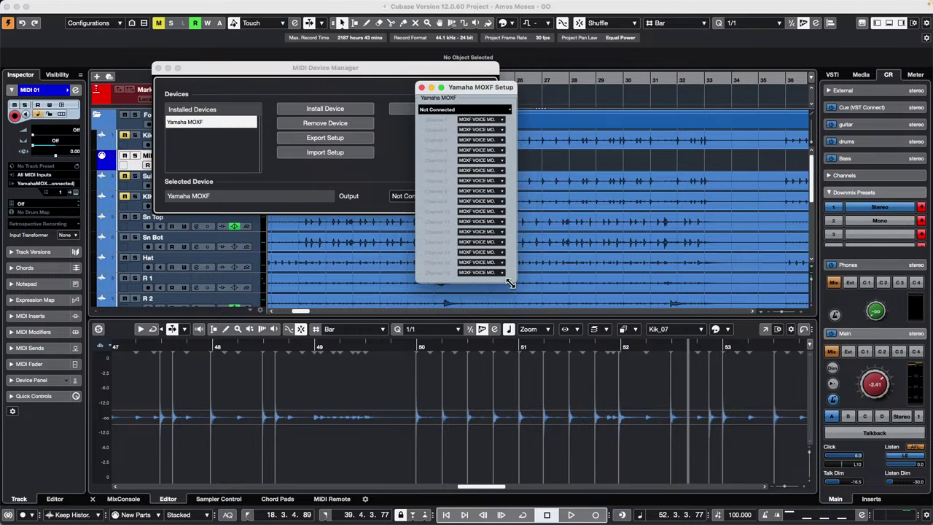
Set the Yamaha MOXF output to Steinberg CC121 Port1 and check the bank choices for its first channels
left_click(506, 108)
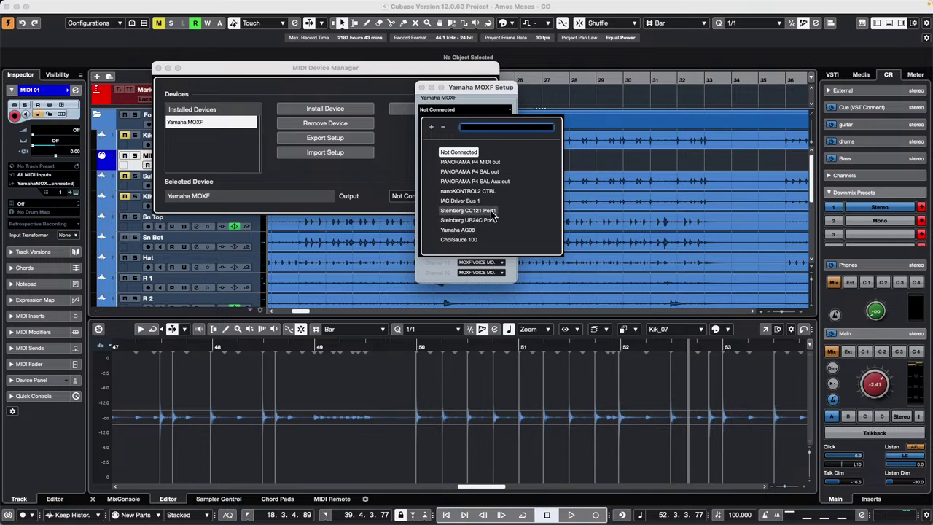
left_click(485, 210)
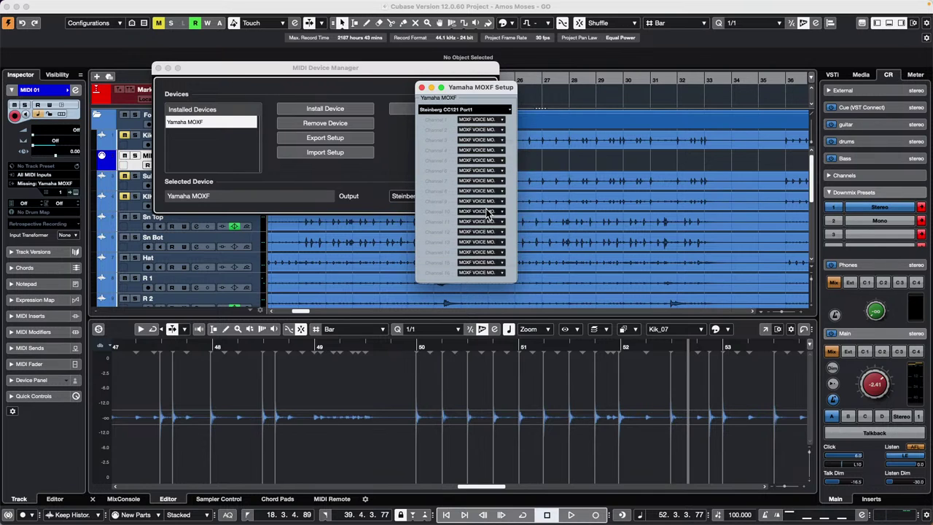
left_click(502, 121)
left_click(502, 124)
left_click(502, 130)
left_click(502, 133)
left_click(363, 132)
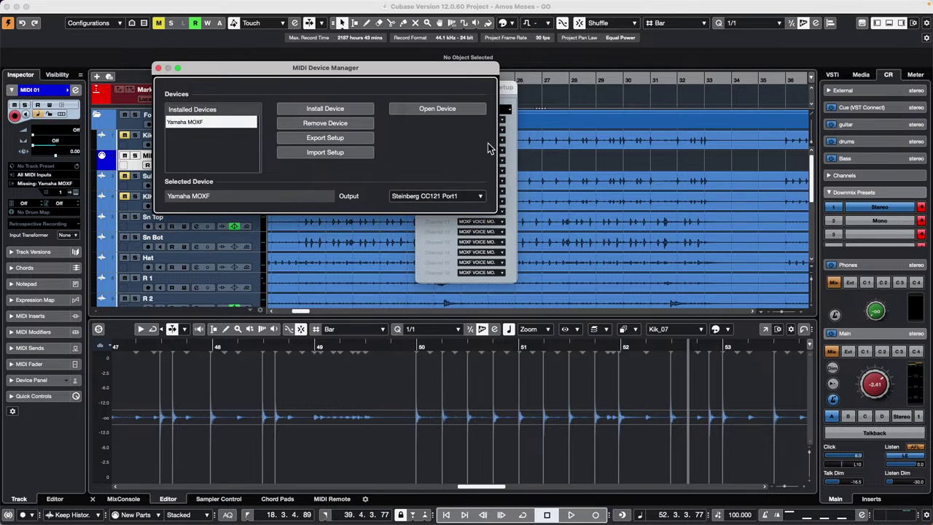
Open the Yamaha MOXF device and inspect the MIDI messages of the Piano & Strings patch in its MOXF PRE 1 bank
left_click(462, 109)
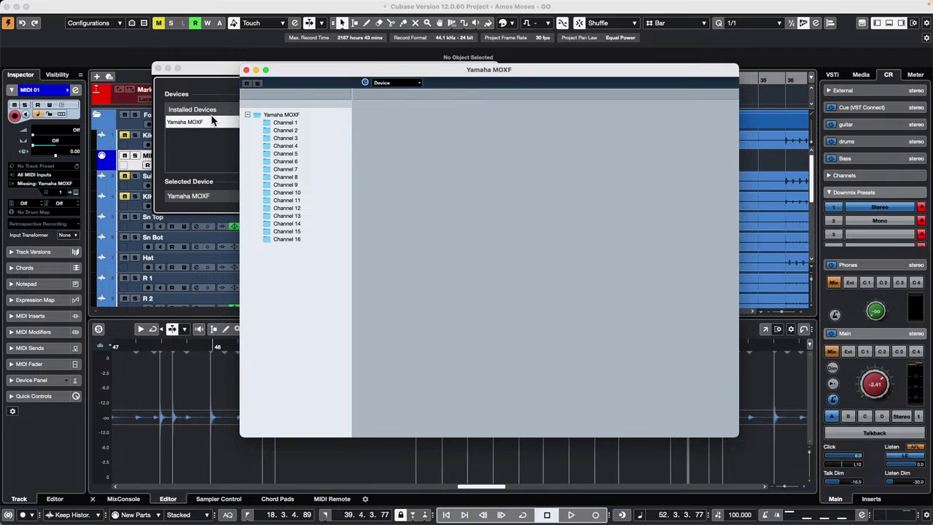
left_click(288, 122)
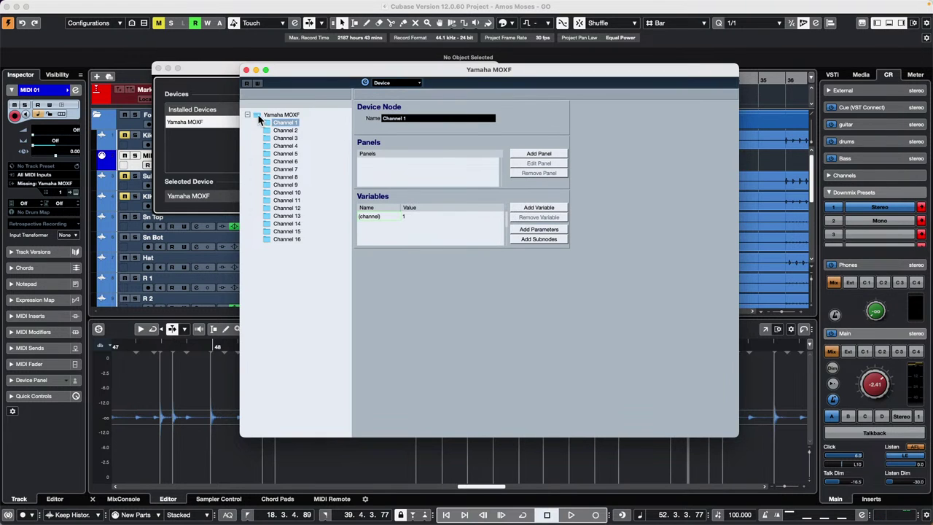
left_click(393, 83)
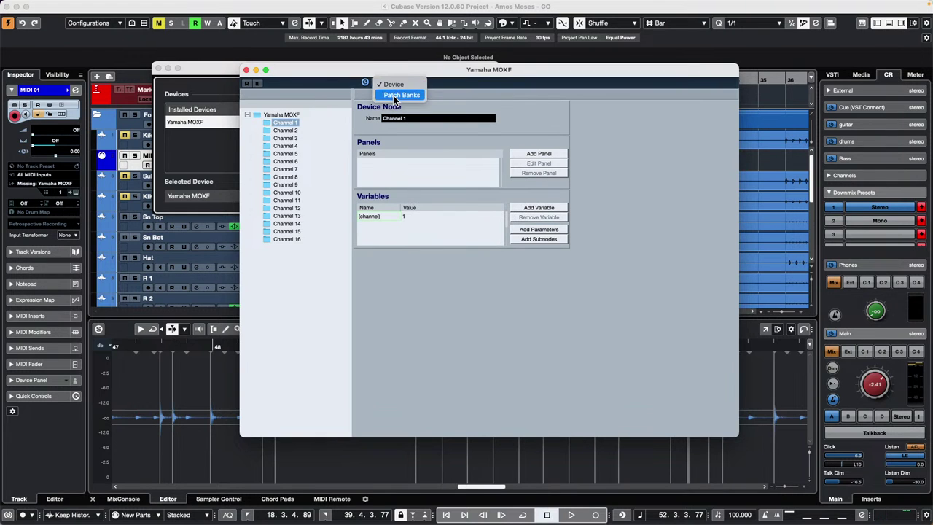
left_click(401, 96)
left_click(249, 119)
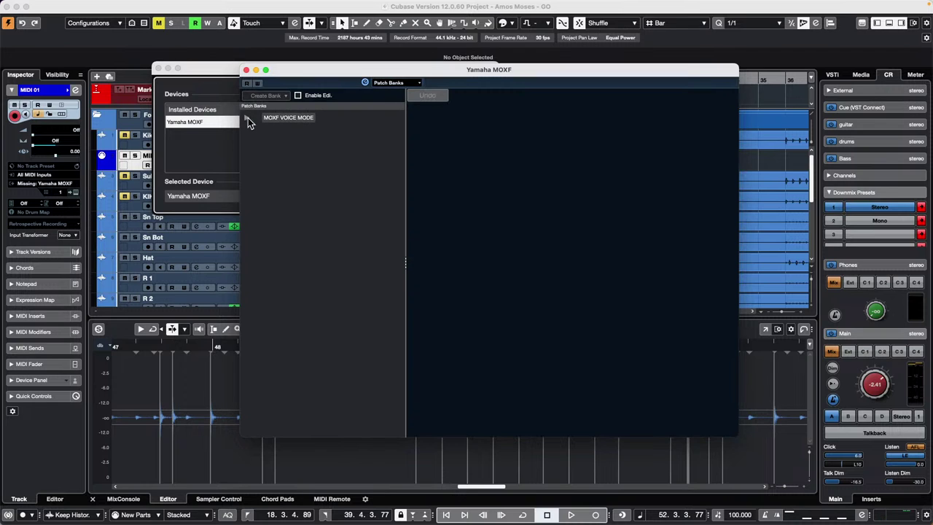
left_click(256, 127)
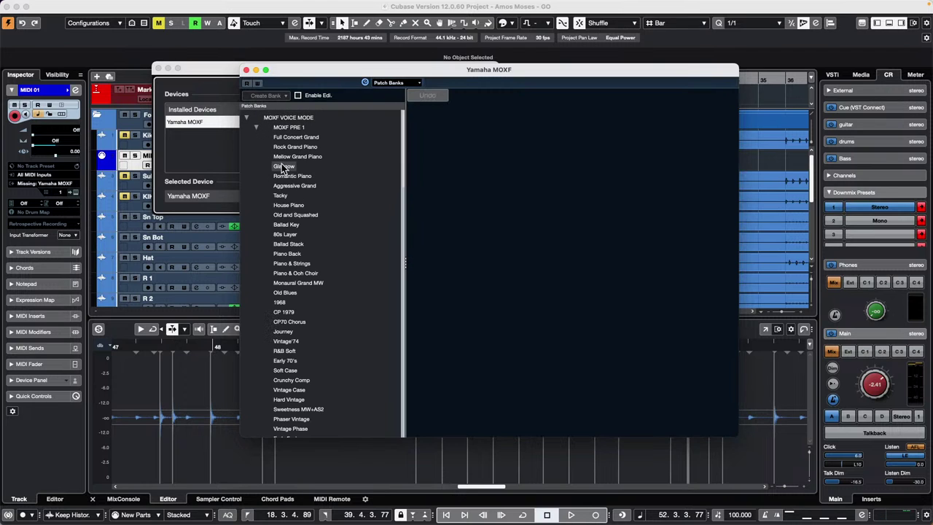
left_click(295, 264)
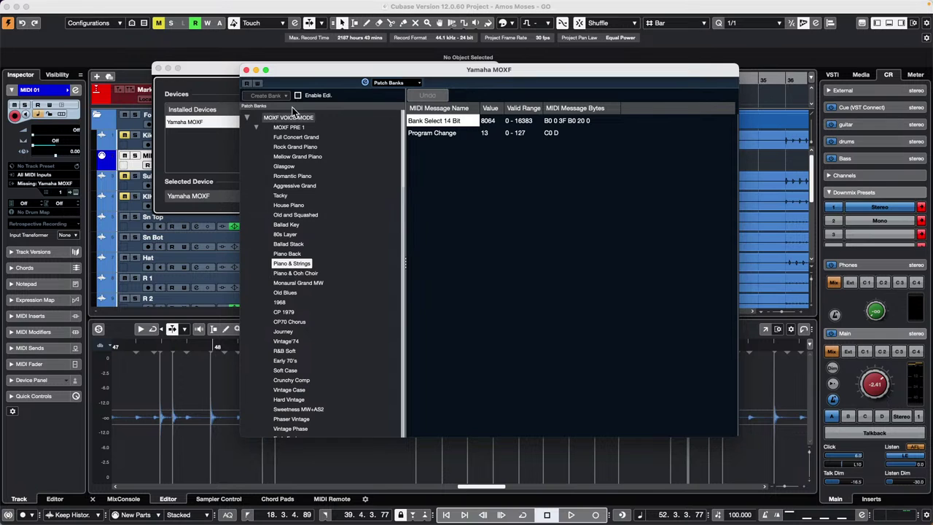
left_click(246, 70)
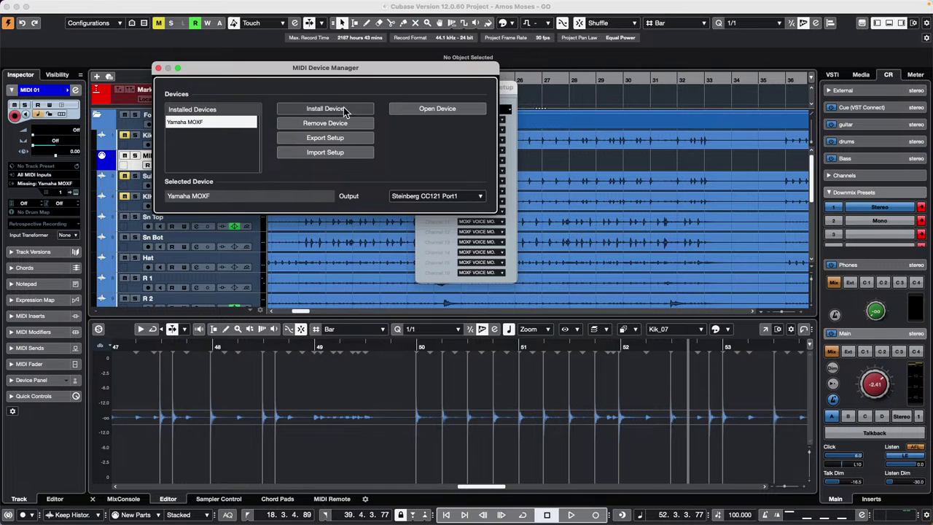
Reopen the Yamaha MOXF device, show its patch banks and enable editing for them
left_click(450, 110)
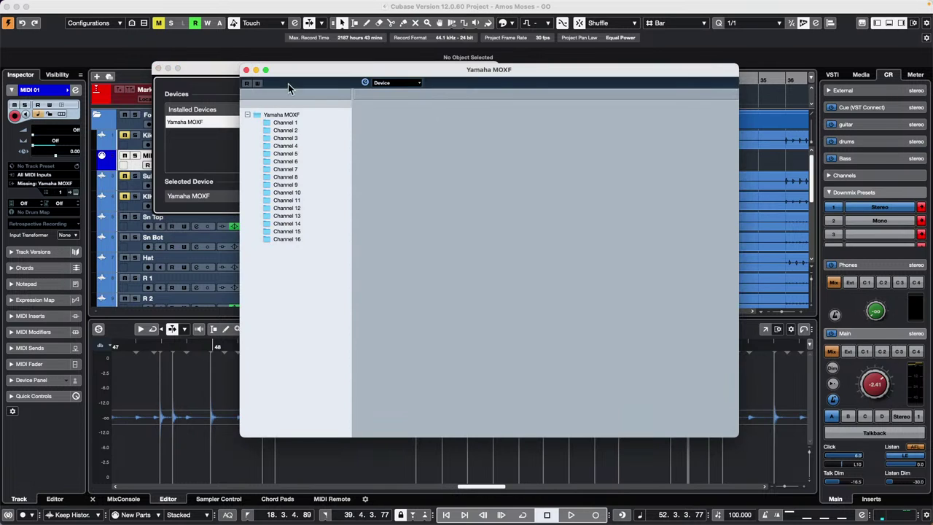
left_click(284, 123)
left_click(397, 83)
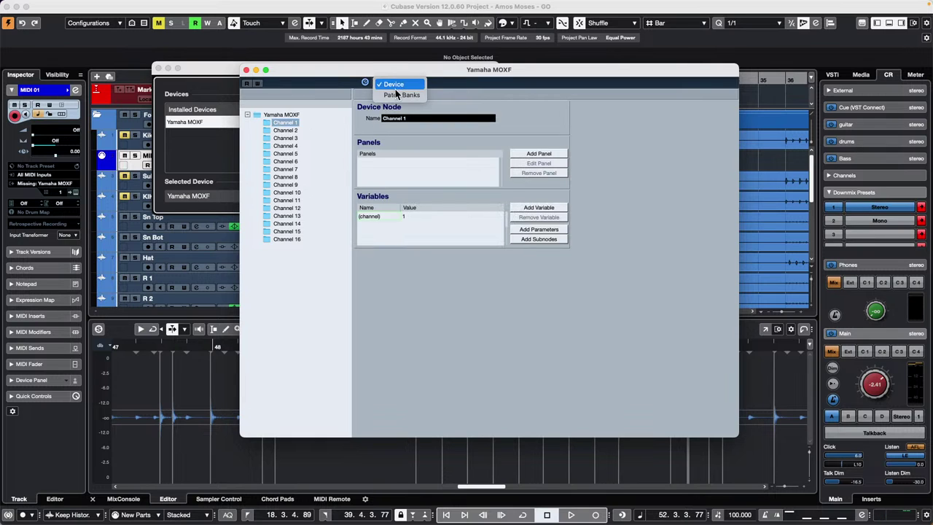
left_click(406, 94)
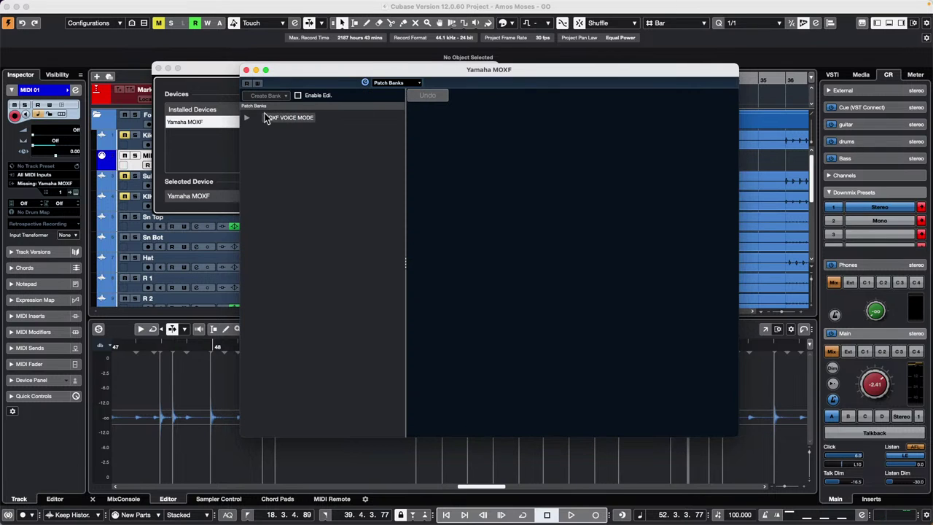
left_click(298, 96)
Examine the A Few Wheels patch's MIDI messages in the MOXF PRE 1 bank, and close the device and MIDI Device Manager windows
left_click(248, 117)
left_click(257, 128)
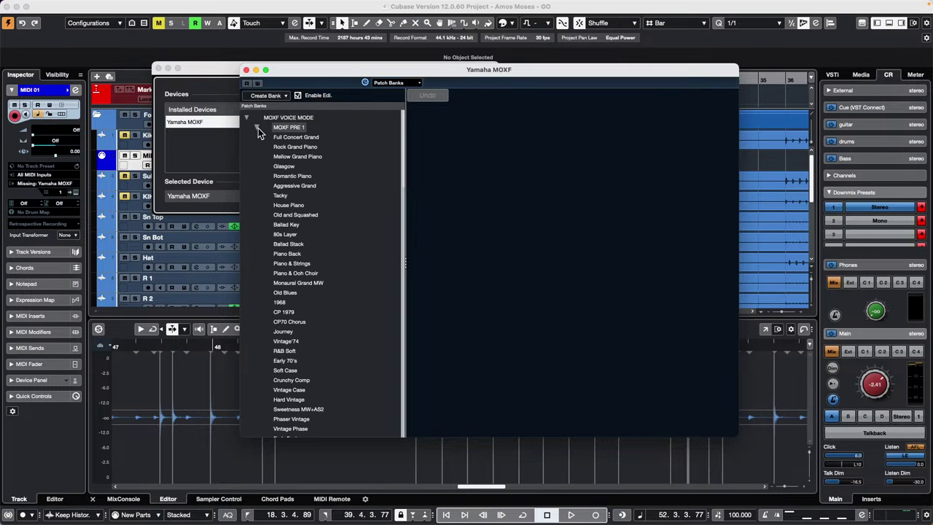
scroll(295, 178, "down", 15)
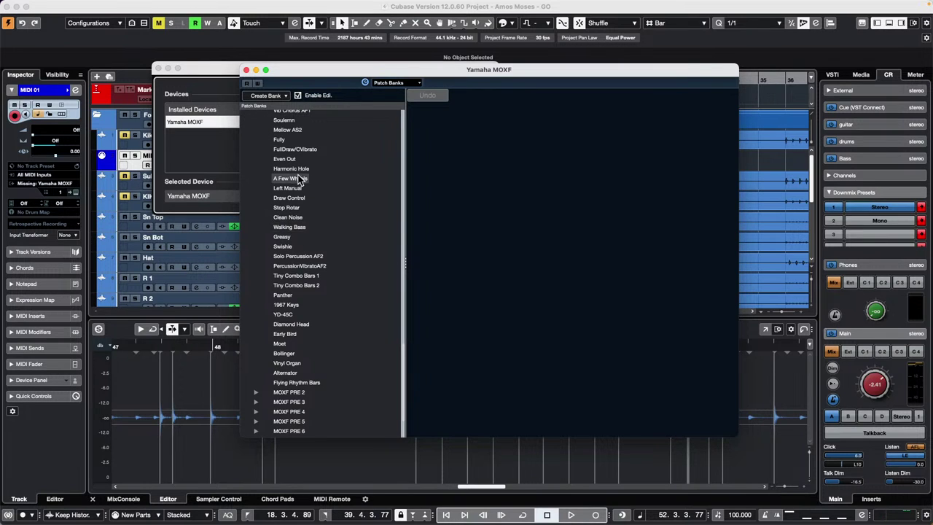
left_click(299, 178)
left_click(158, 69)
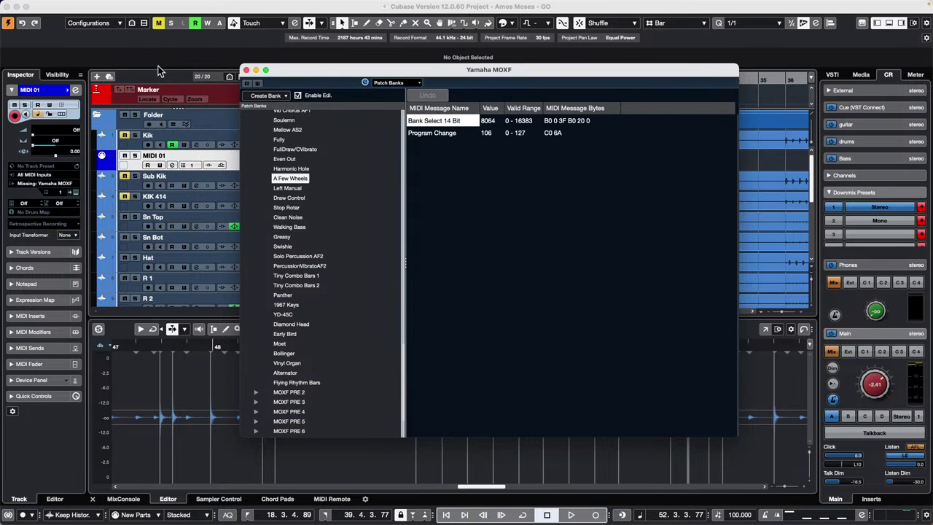
left_click(247, 70)
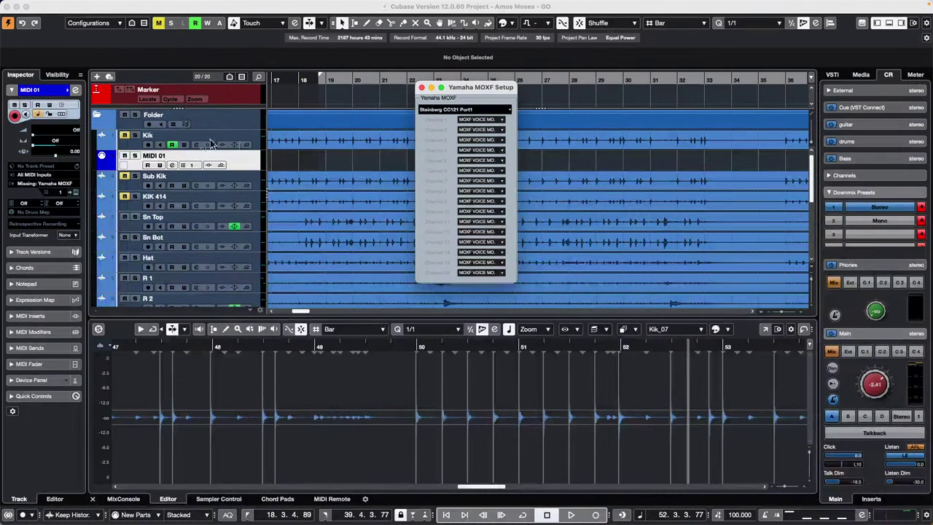
Set the Yamaha MOXF device's output to Steinberg UR24C Port1 and close its setup window
left_click(470, 110)
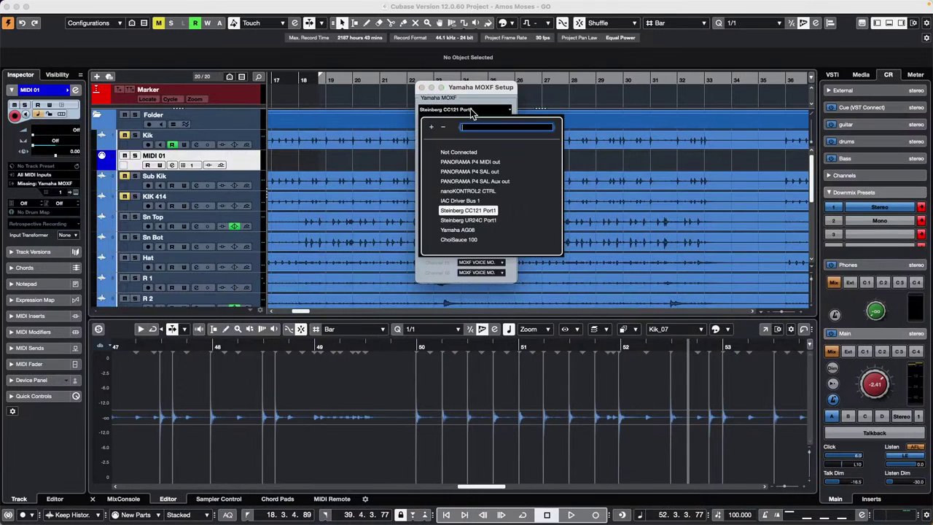
left_click(467, 221)
left_click(509, 110)
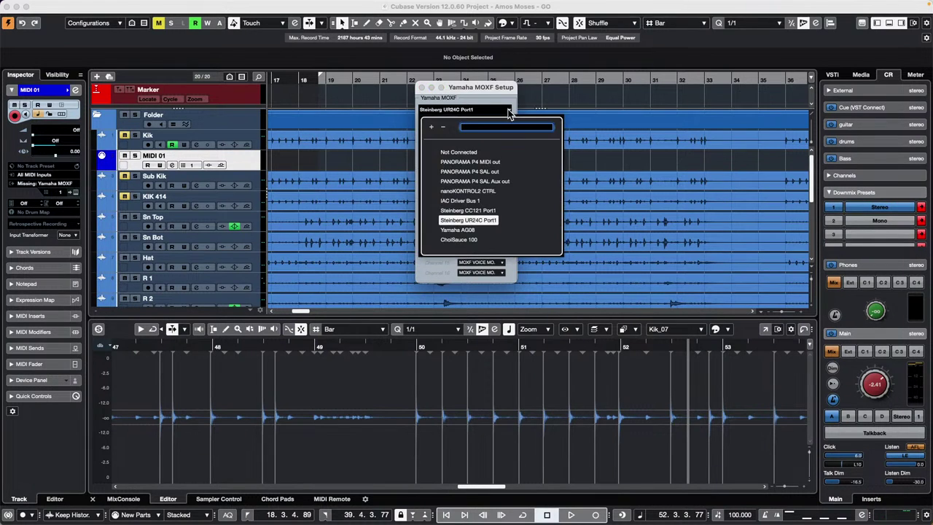
left_click(467, 222)
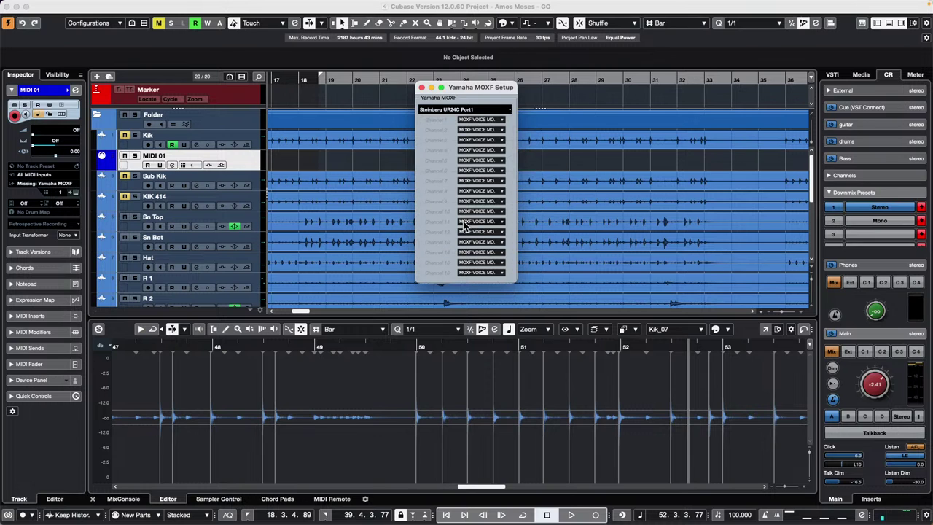
left_click(421, 87)
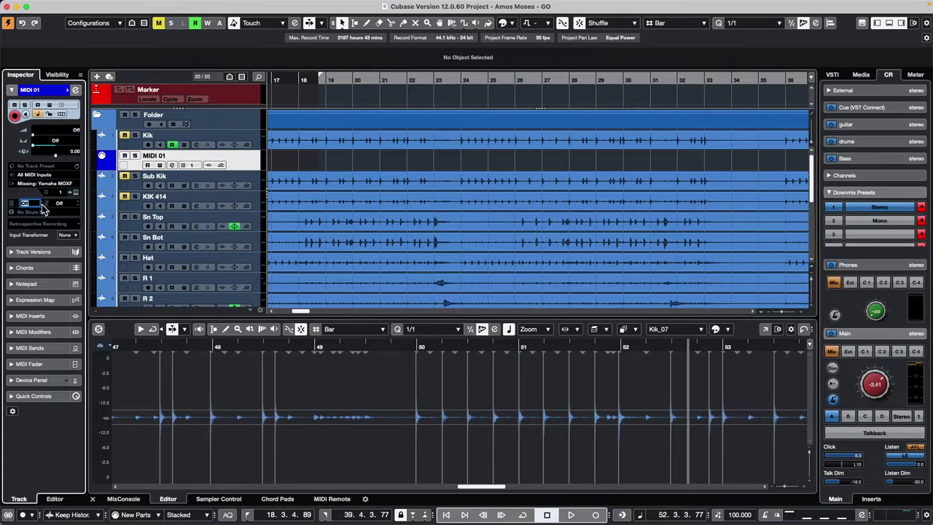
Set the MIDI 01 track's bank select to 7 and its program select to 14
type("1")
left_click(69, 204)
type("13")
key("Return")
key("Return")
Add one instrument track using Retrologue, routed to Stereo Out, below the MIDI 01 track
left_click(242, 159)
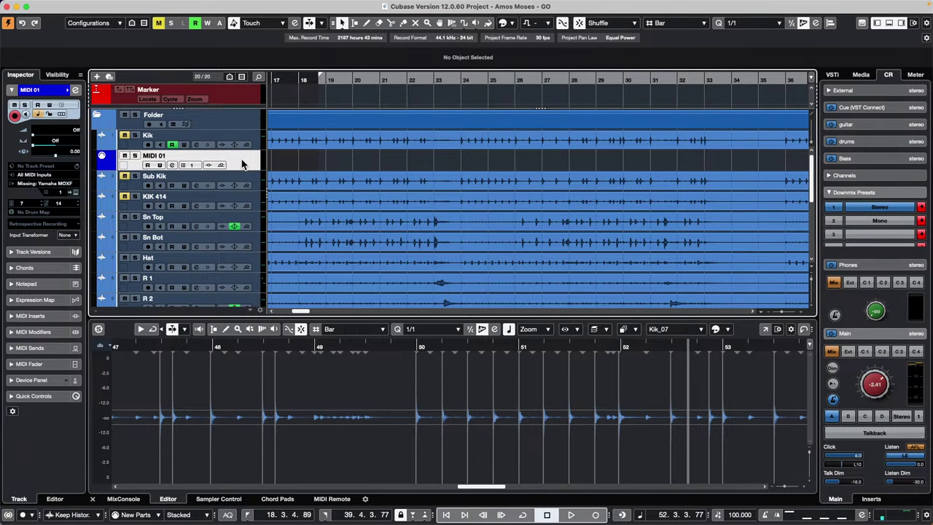
right_click(251, 161)
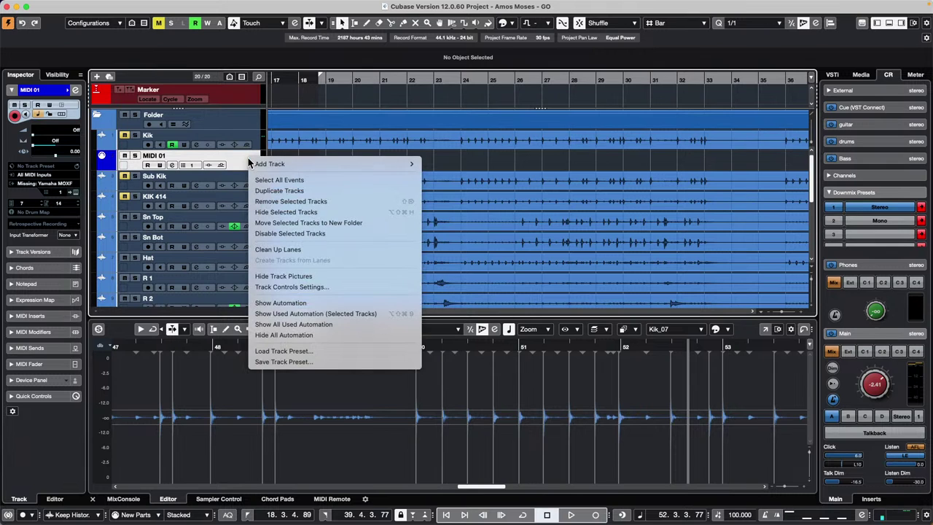
mouse_move(409, 165)
left_click(500, 178)
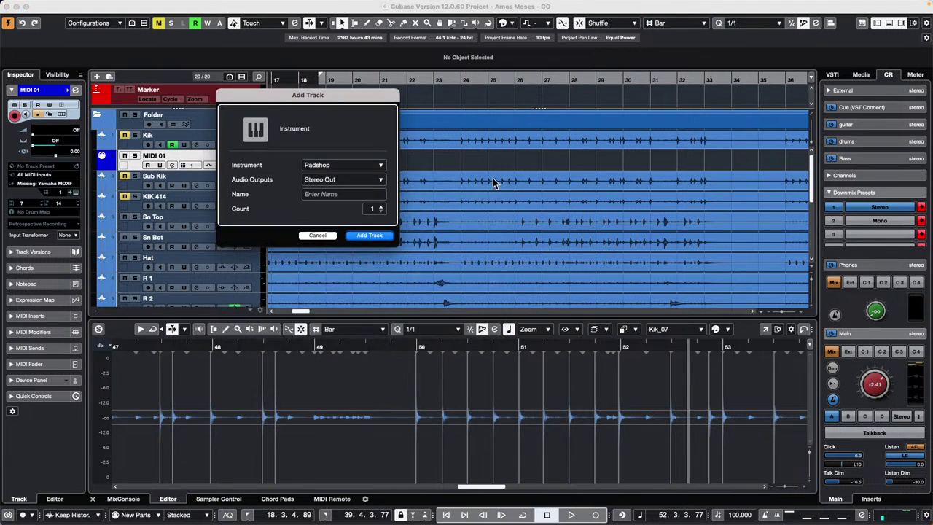
left_click(327, 167)
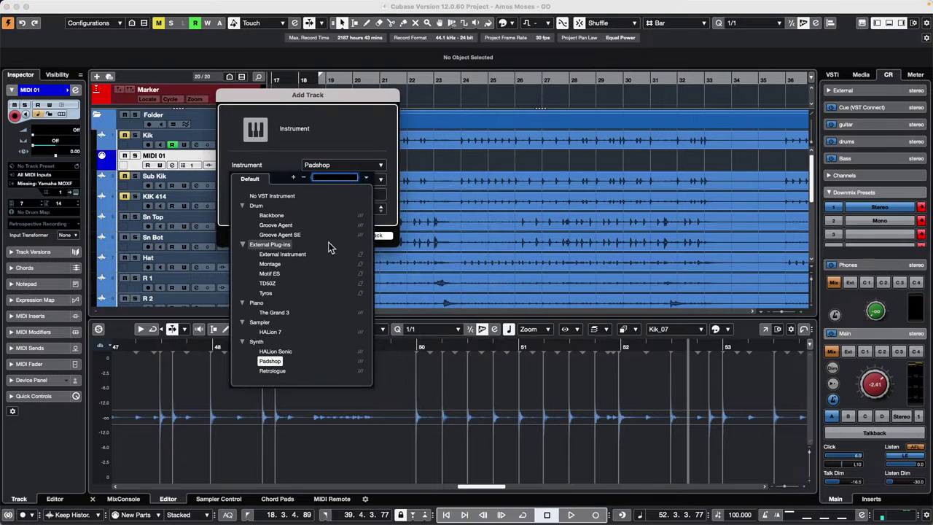
left_click(282, 372)
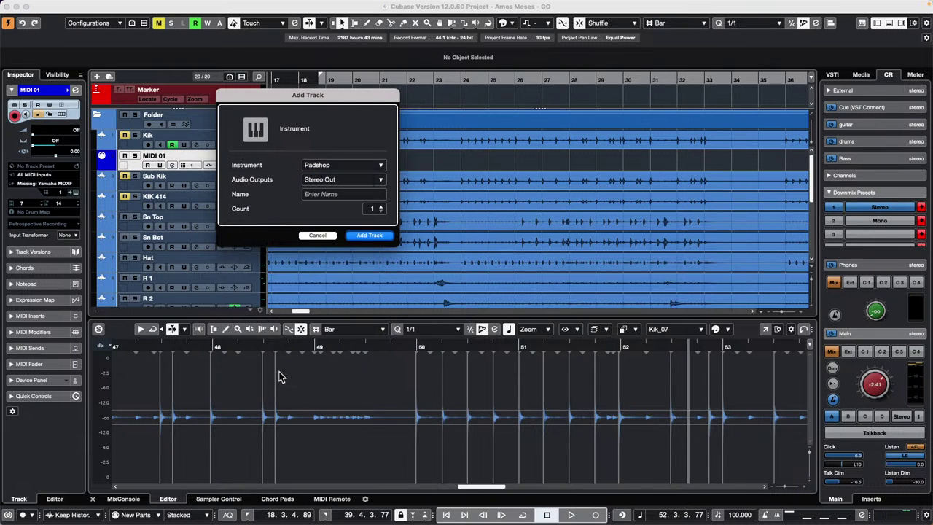
left_click(377, 234)
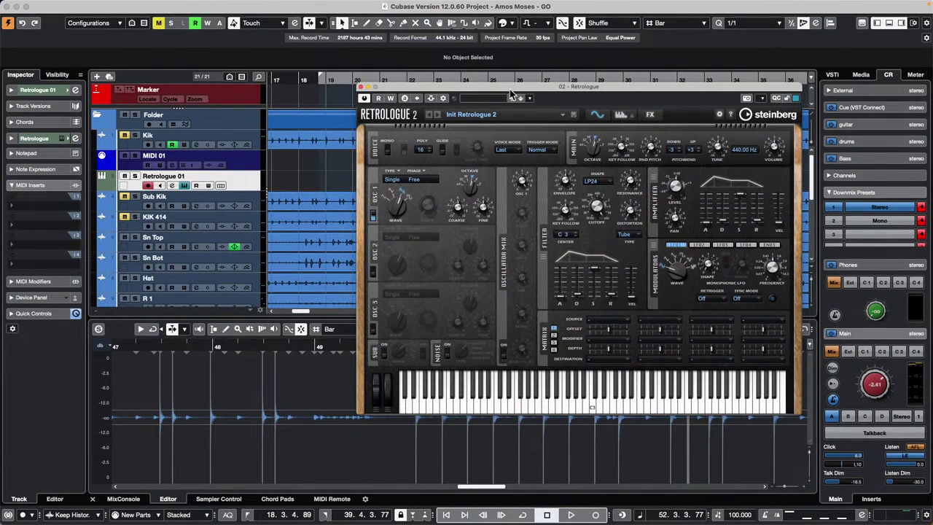
Move the Retrologue window clear of the mixer side and set its main tuning to 432 Hz
left_click_drag(512, 94, 325, 115)
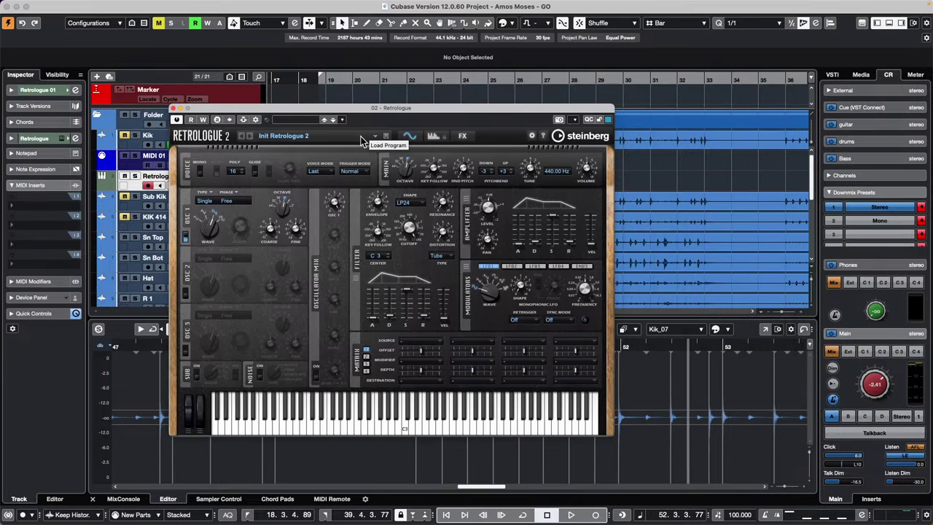
double_click(558, 178)
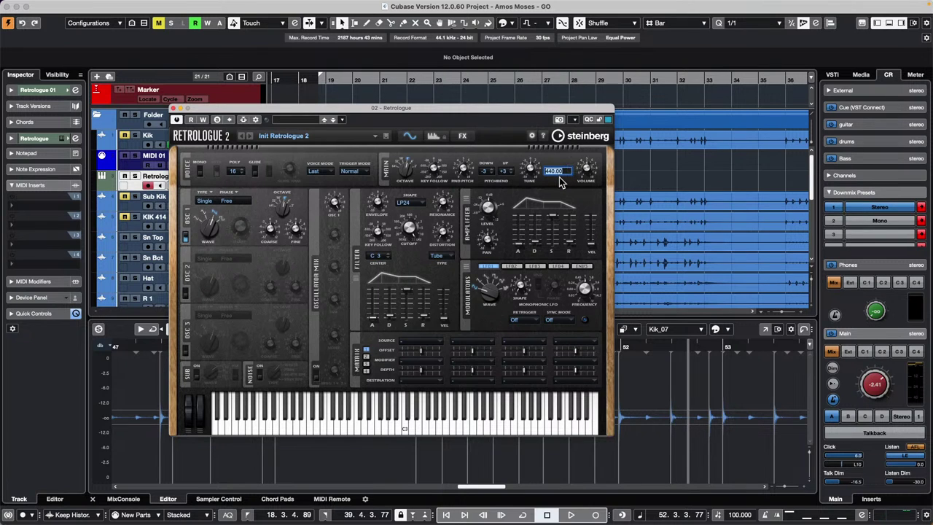
type("432")
key("Return")
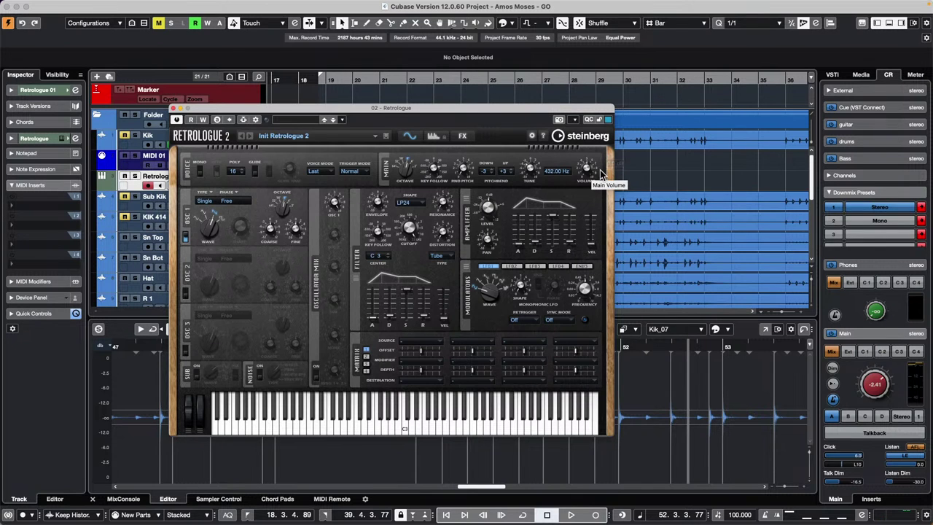
left_click(563, 172)
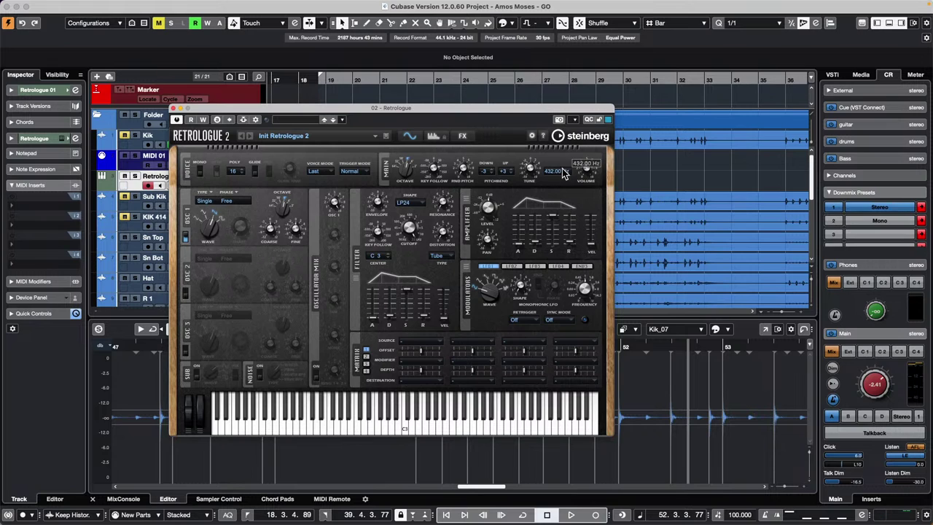
Set Retrologue's main tuning to 440 Hz and close its window
type("440")
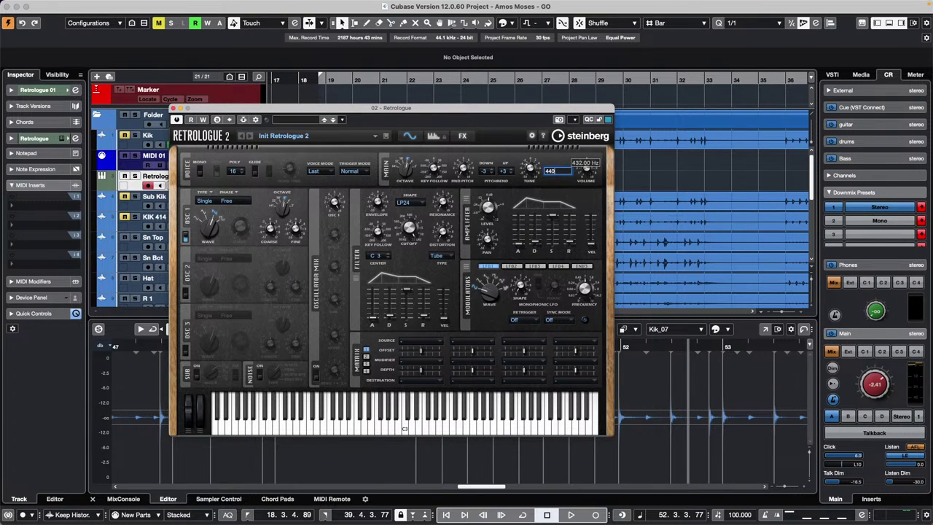
key("Return")
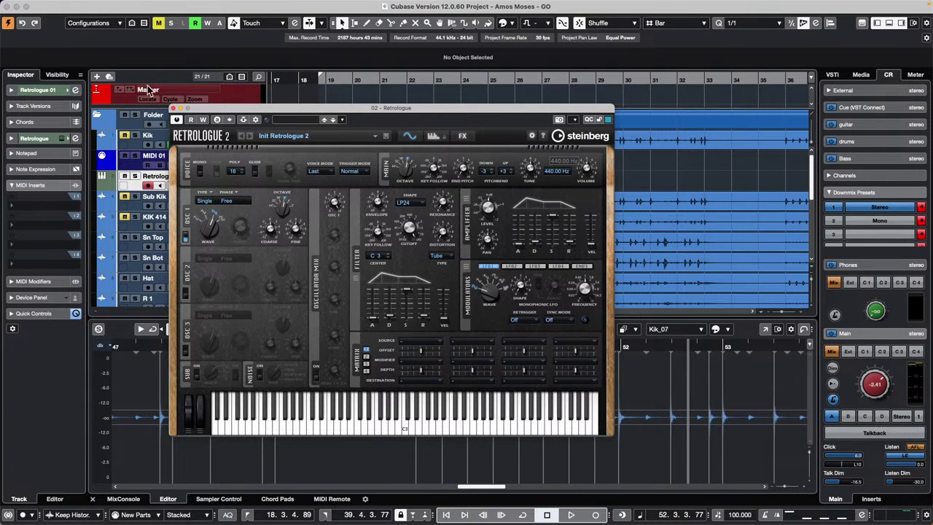
left_click(173, 107)
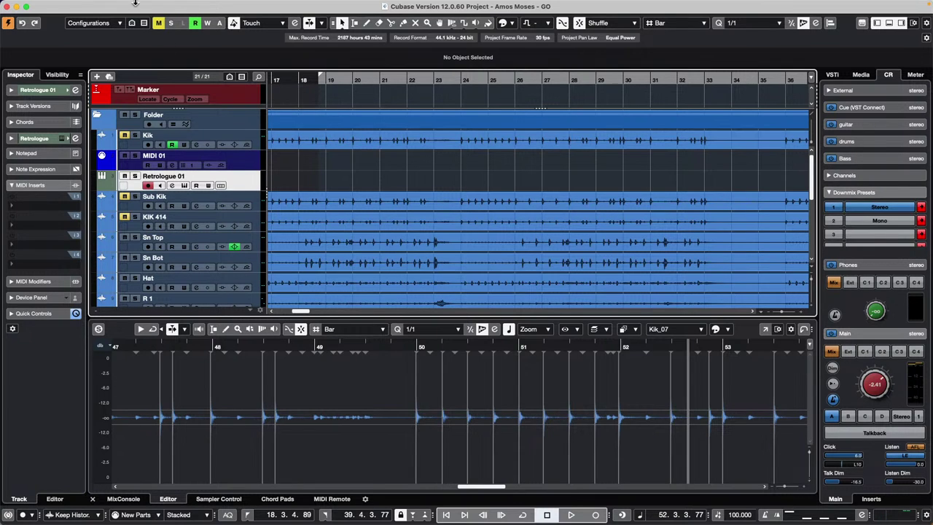
Open the recent project UNINVITED G ONDO XII 48k
left_click(64, 6)
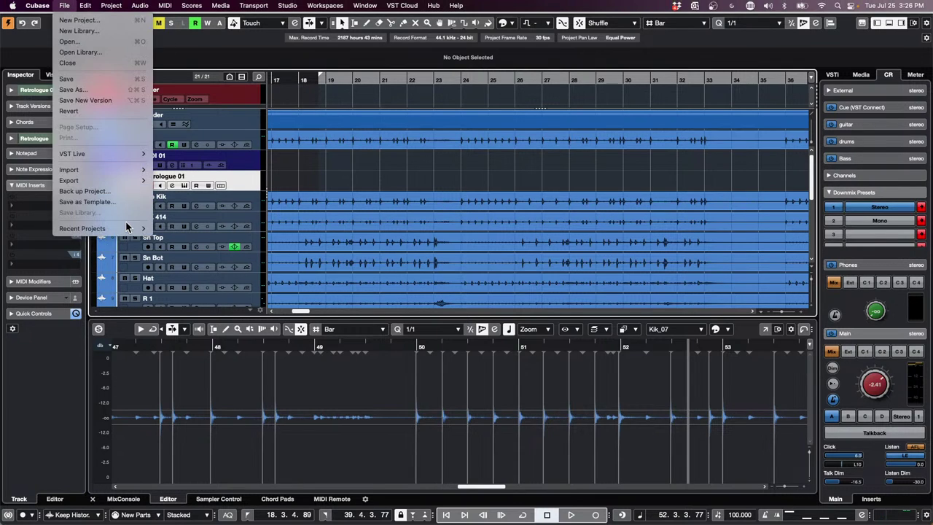
mouse_move(123, 231)
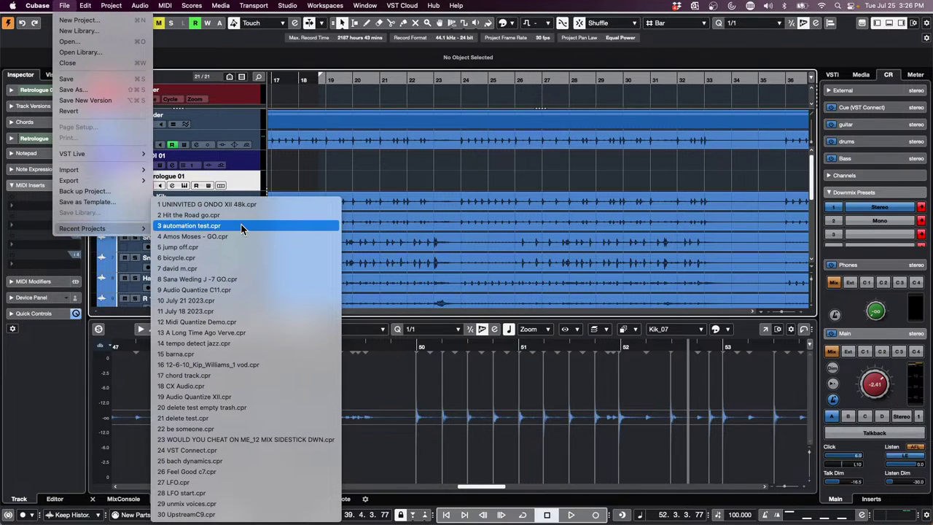
left_click(211, 205)
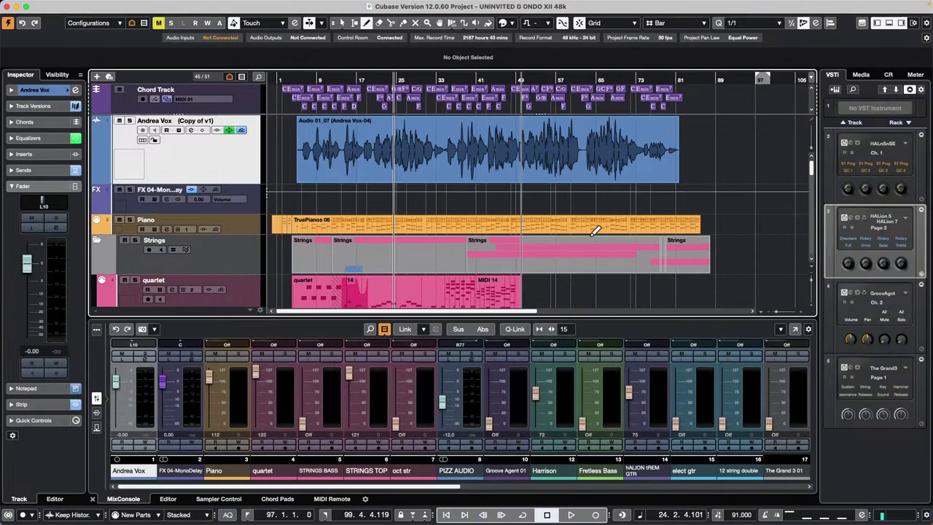
Switch to the selection tool and open the STRINGS TOP part in the lower-zone Key Editor
scroll(529, 225, "down", 5)
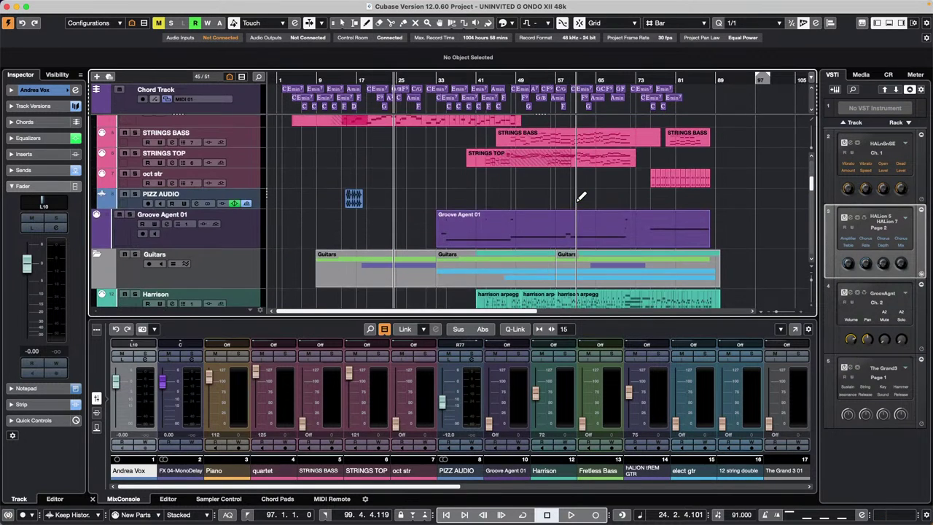
scroll(581, 197, "up", 1)
key("1")
double_click(505, 167)
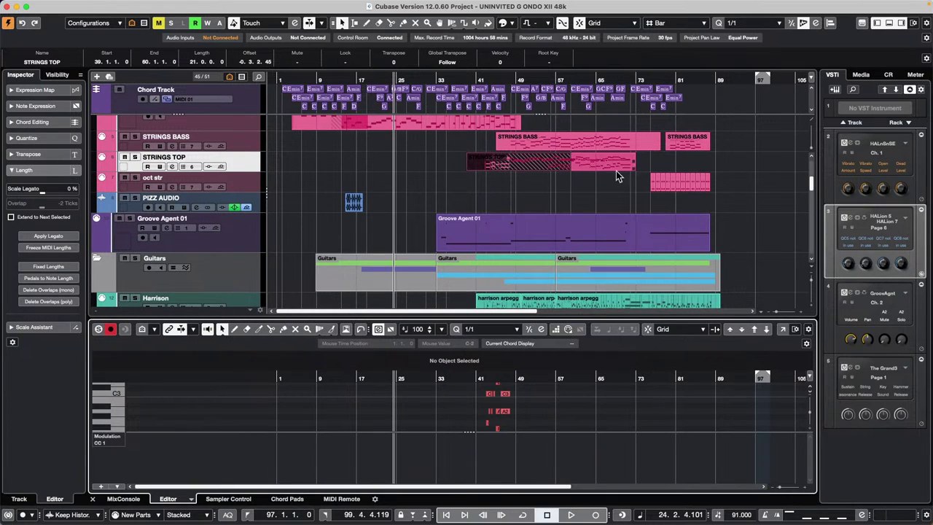
Extend the end of the second STRINGS BASS part to bar 93 and duplicate the part directly behind it
left_click(692, 150)
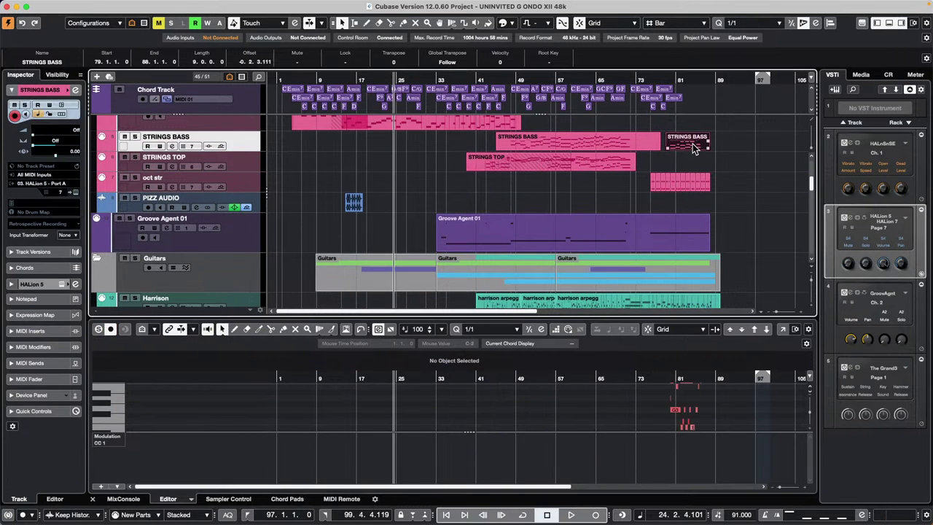
left_click_drag(709, 150, 732, 152)
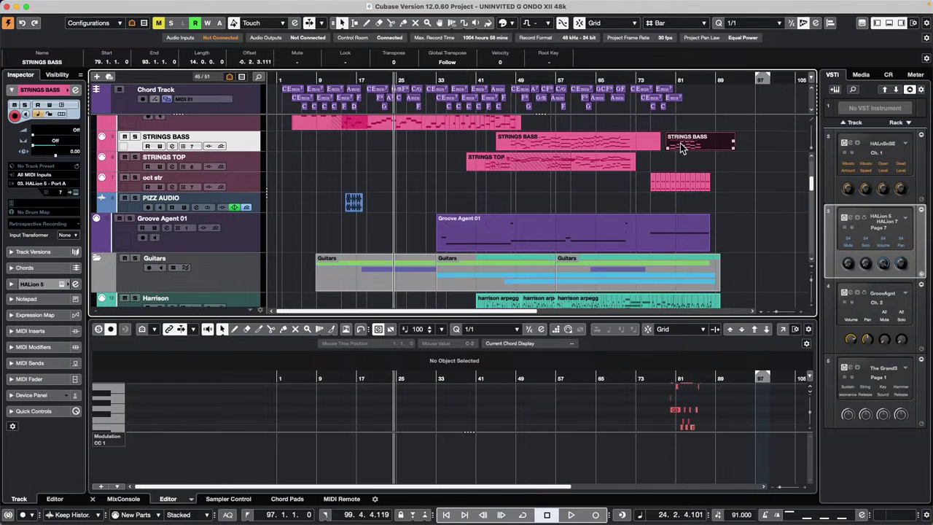
key("super+d")
Glue the last two STRINGS BASS parts together and open the joined part in a separate Key Editor window
right_click(696, 145)
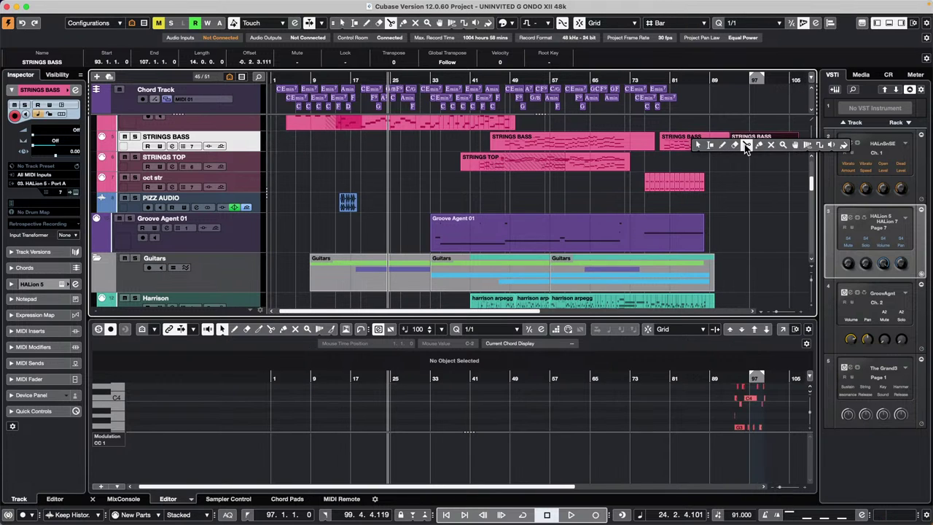
left_click(757, 146)
left_click(707, 139)
key("1")
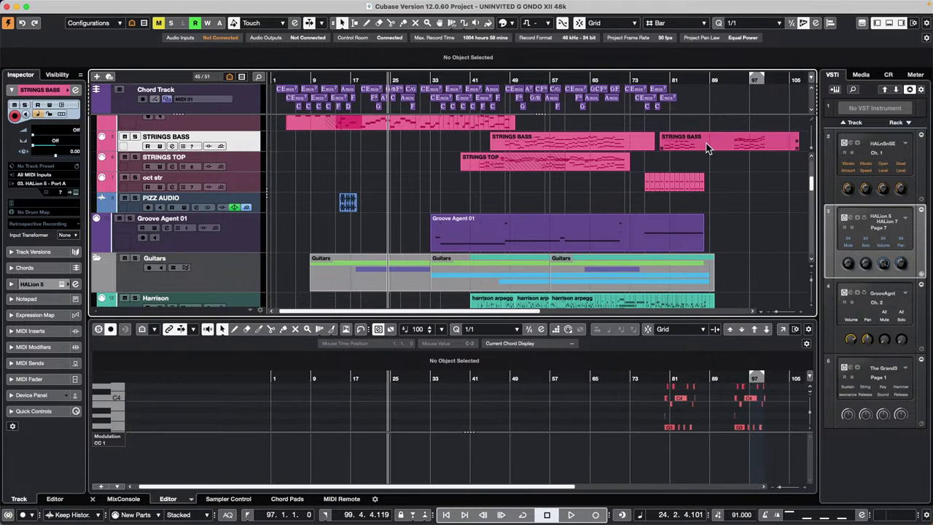
left_click(708, 146)
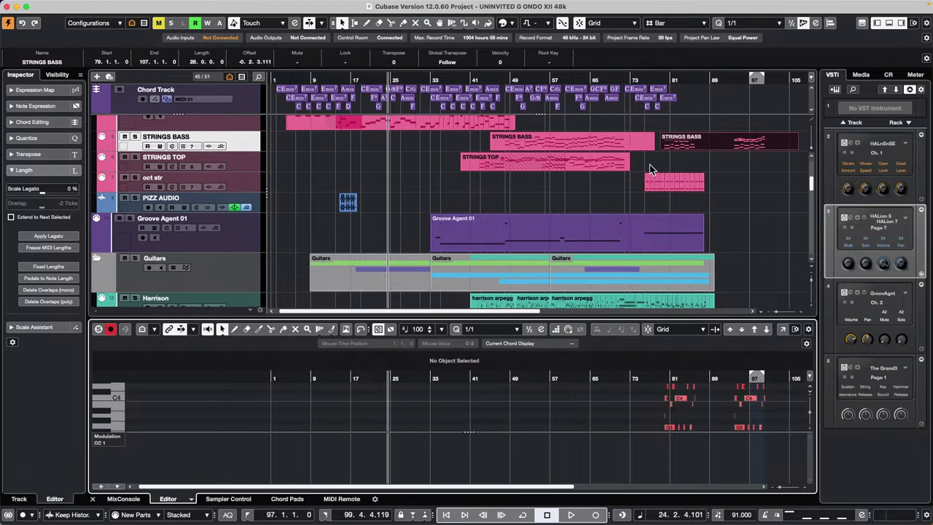
left_click(784, 329)
Relocate the project cursor from the Key Editor's ruler and its empty note area, ending between bars 88 and 89
mouse_move(358, 75)
left_mouse_down()
mouse_move(358, 46)
mouse_move(359, 62)
left_mouse_up()
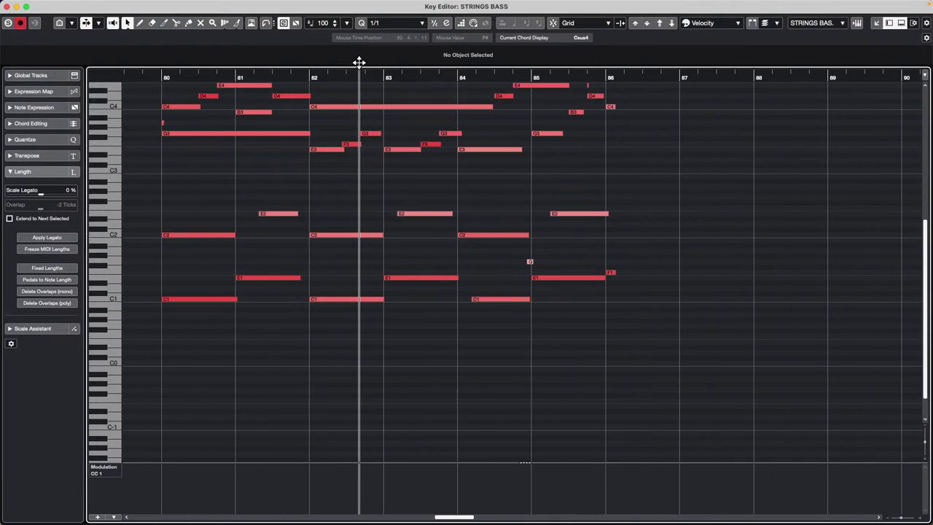
left_click(701, 162)
left_click(827, 180)
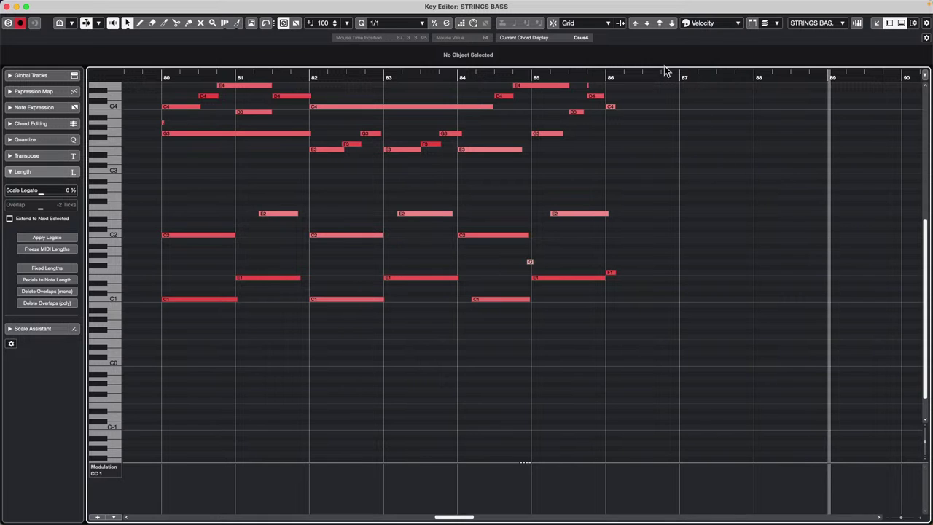
left_click_drag(600, 74, 730, 223)
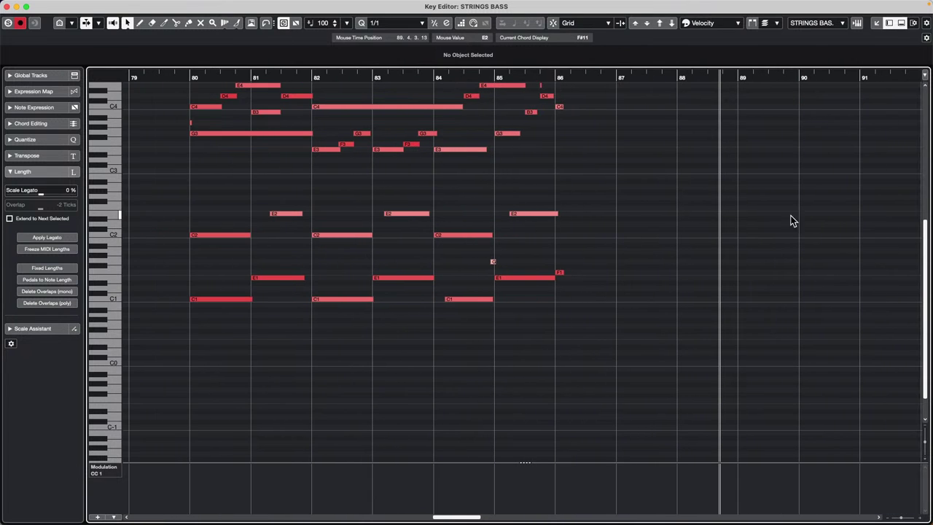
Check the Locate when Clicked in Empty Space option in the Transport preferences and close the dialog
left_click(38, 5)
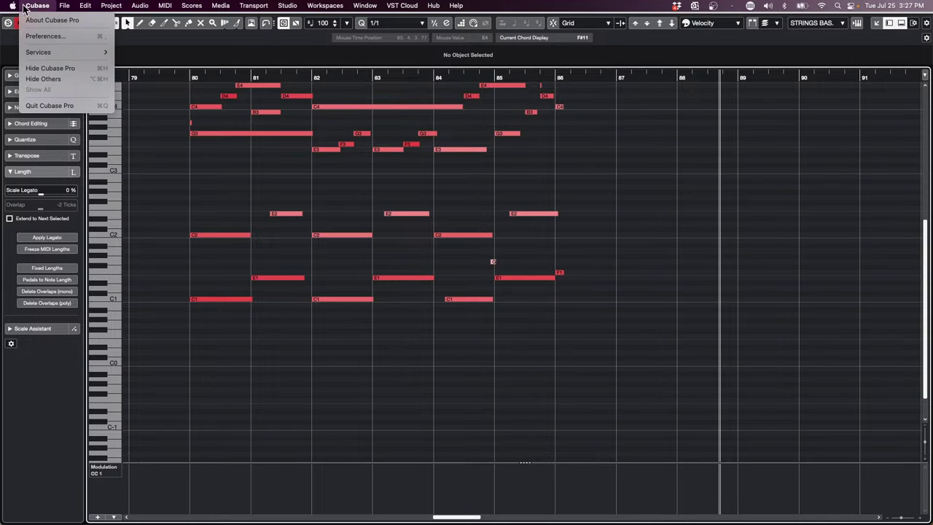
left_click(76, 40)
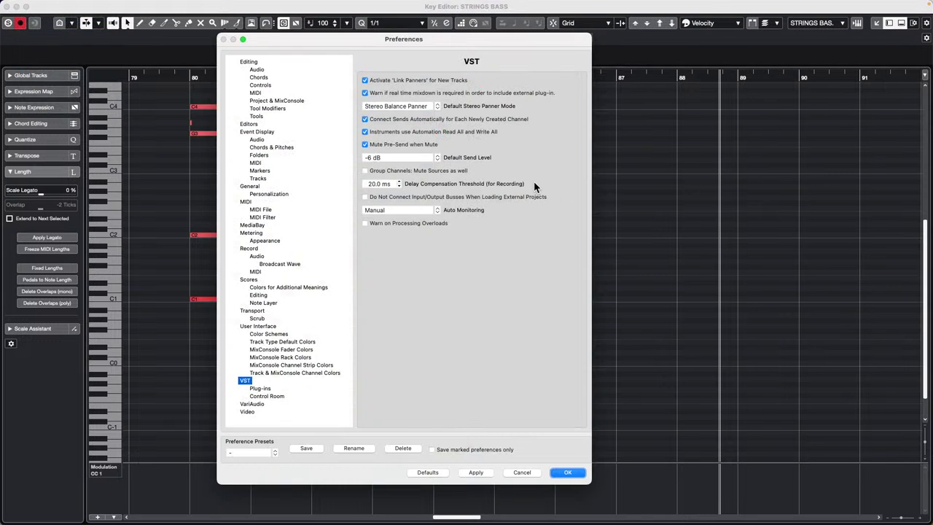
left_click(260, 312)
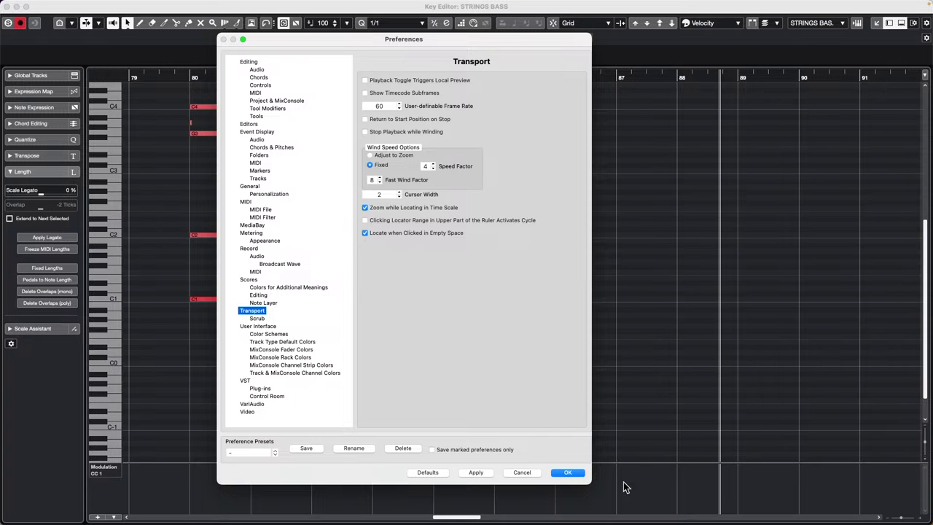
left_click(568, 473)
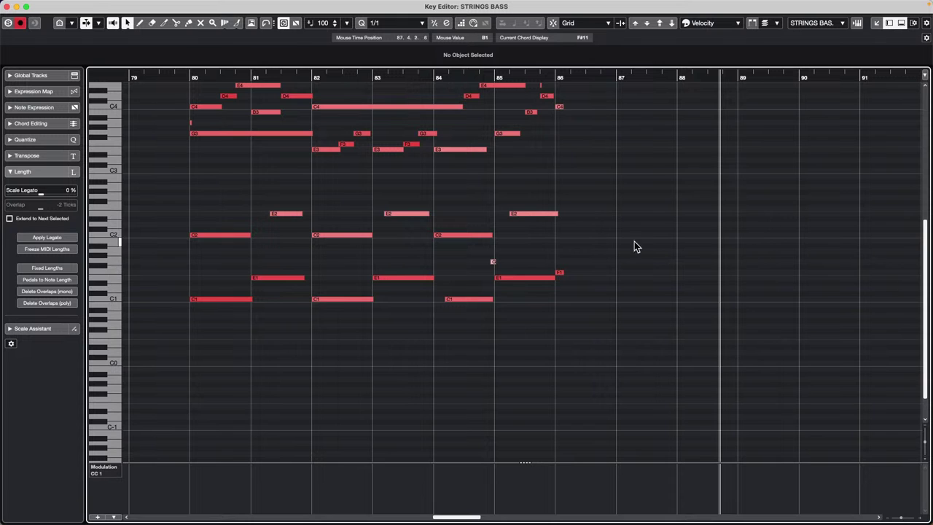
Locate the project cursor at several empty spots after the first group of notes and start playback
left_click(653, 199)
left_click(774, 207)
left_click(653, 192)
left_click(798, 225)
left_click_drag(839, 229, 563, 343)
mouse_move(437, 73)
left_mouse_down()
mouse_move(435, 65)
mouse_move(436, 92)
mouse_move(438, 82)
left_mouse_up()
key("space")
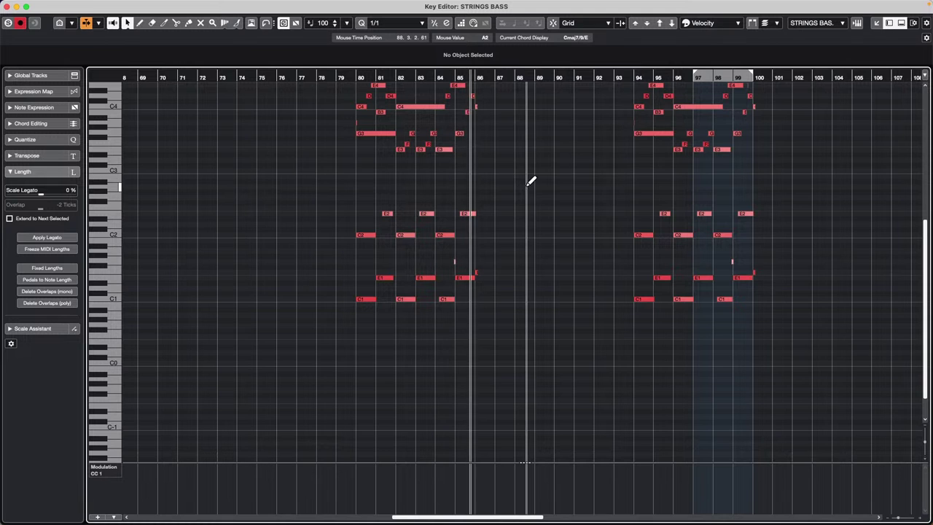
Jump the project cursor repeatedly between empty spots around the two note groups, ending near bar 93
left_click(528, 184)
left_click(587, 190)
left_click(582, 191)
left_click(522, 197)
left_click(566, 201)
left_click(636, 207)
left_click(617, 205)
left_click(609, 204)
left_click(458, 202)
left_click(316, 211)
left_click(614, 225)
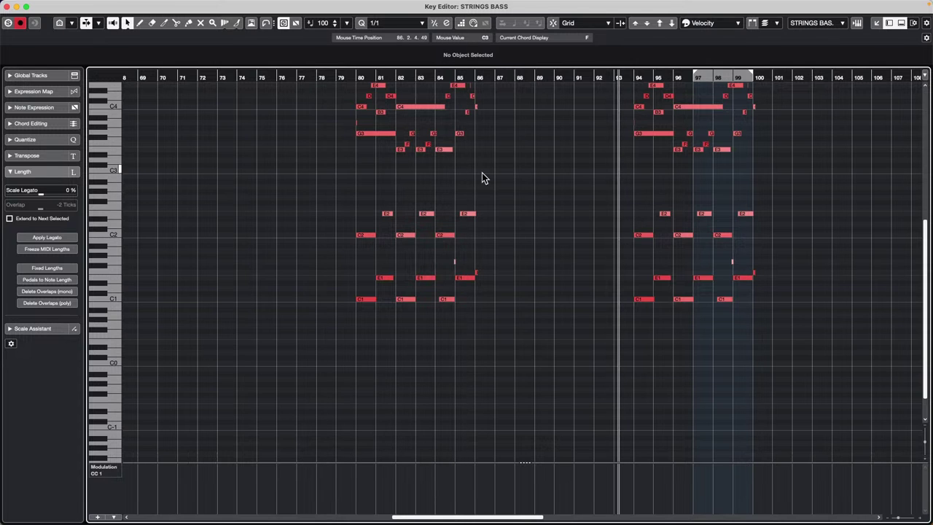
Locate the project cursor at more empty spots, ending at about bar 78, and close the Key Editor window
left_click(530, 211)
scroll(529, 212, "right", 1)
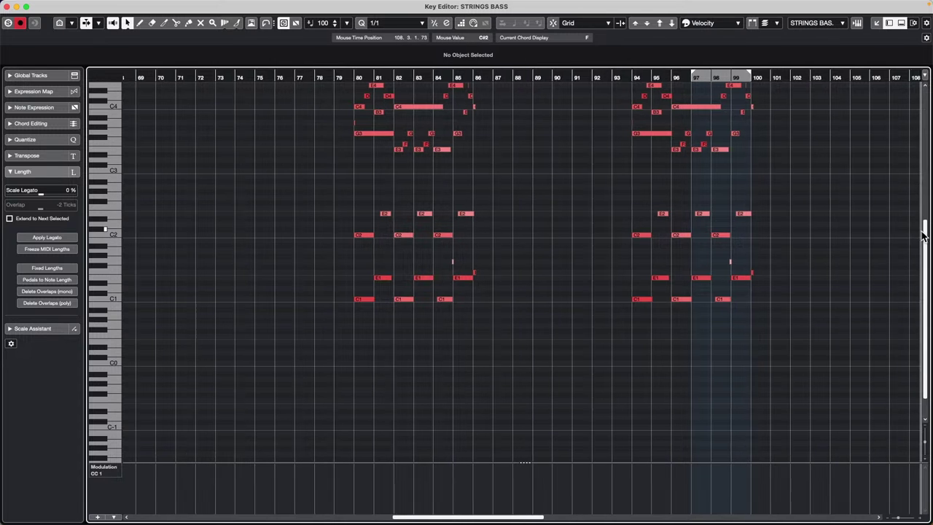
left_click(429, 218)
left_click(617, 241)
left_click(406, 236)
left_click(325, 226)
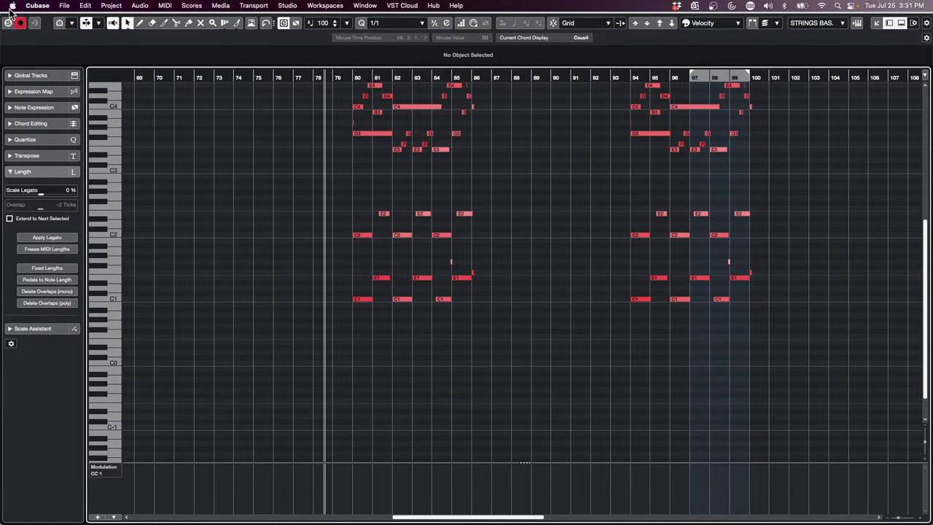
left_click(8, 6)
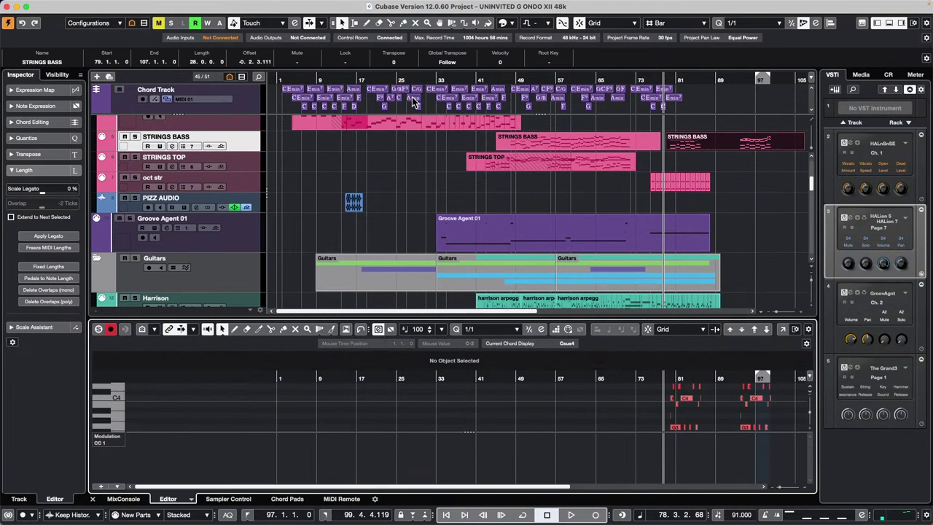
Create an empty project in the "mediabay tags" folder
scroll(415, 195, "up", 4)
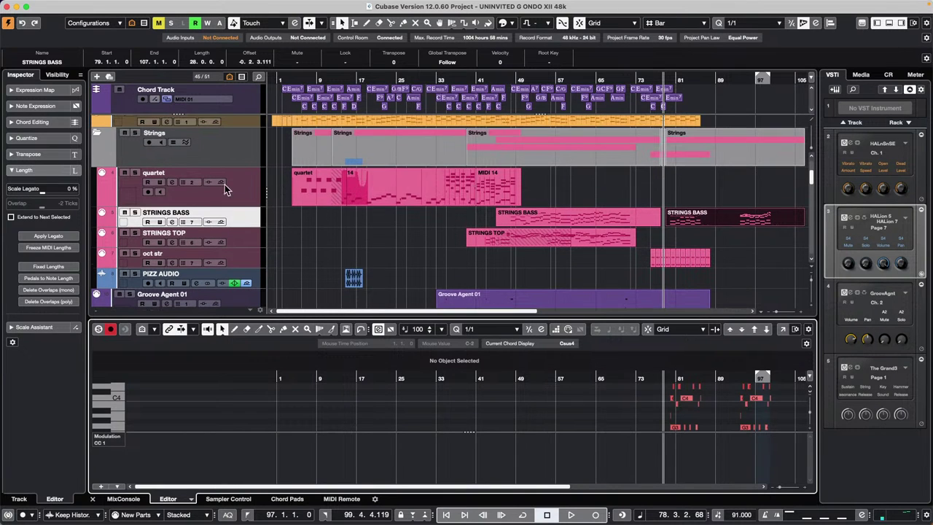
left_click(67, 6)
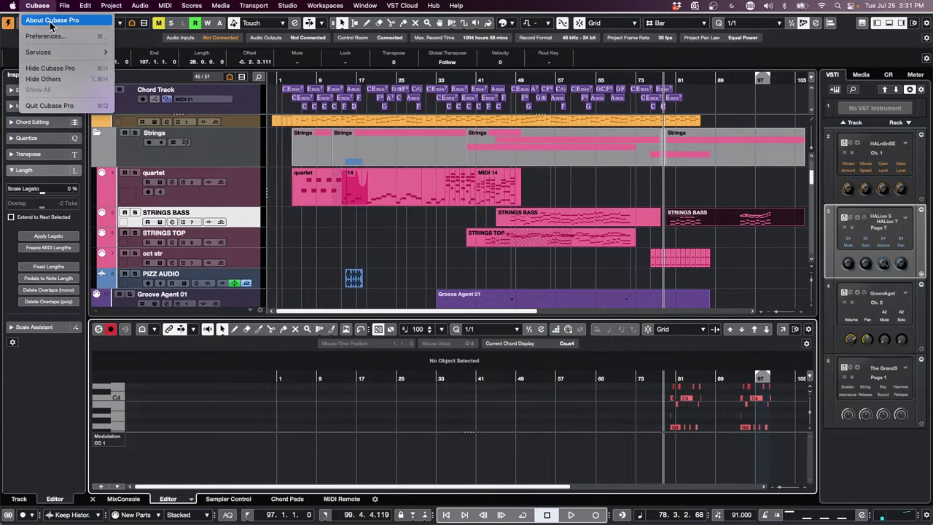
left_click(72, 20)
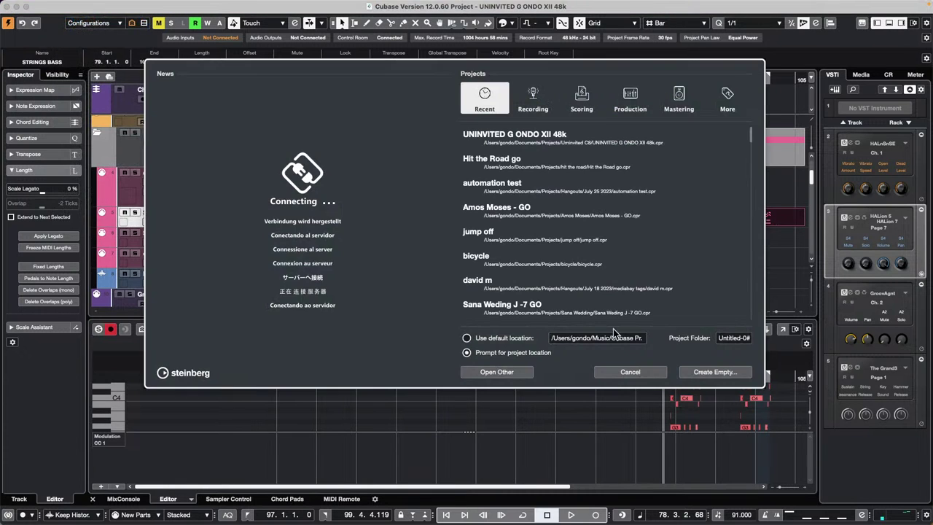
left_click(701, 372)
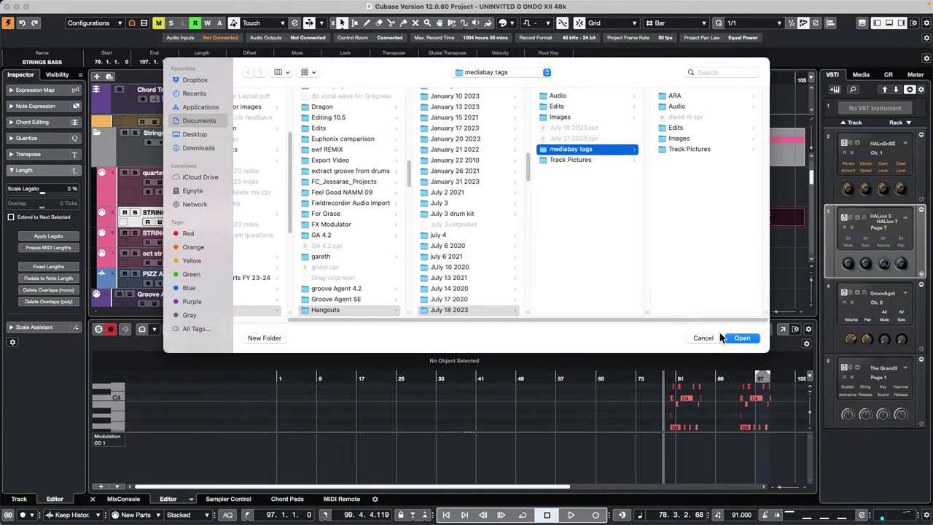
left_click(742, 339)
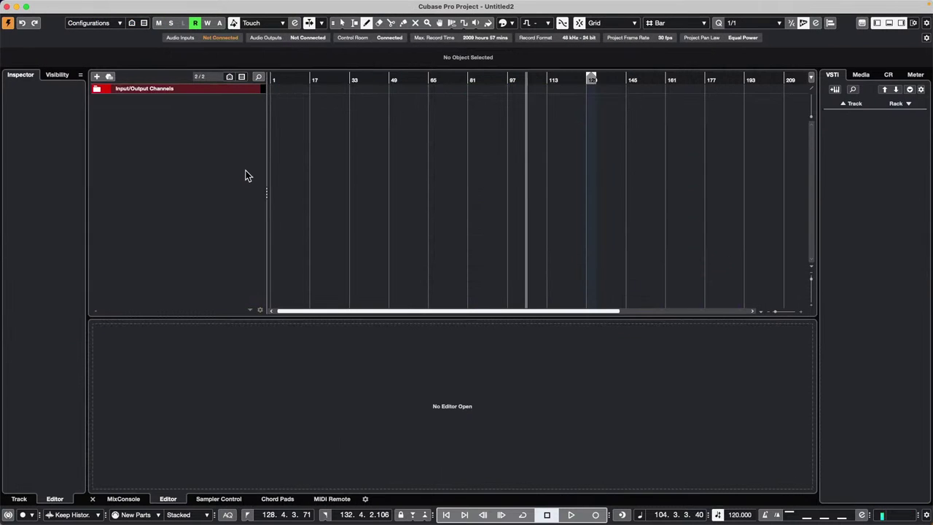
Add eight mono audio tracks routed to Stereo Out
right_click(181, 134)
left_click(208, 134)
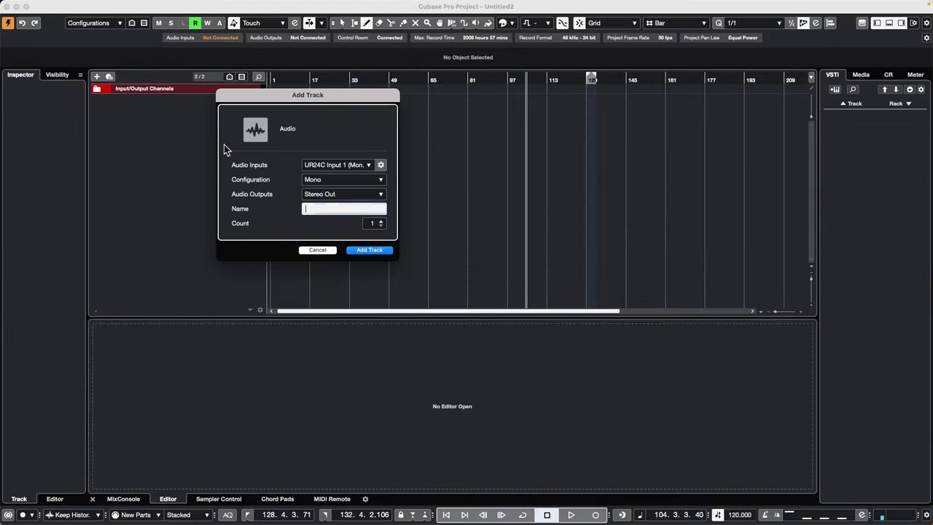
scroll(381, 223, "up", 7)
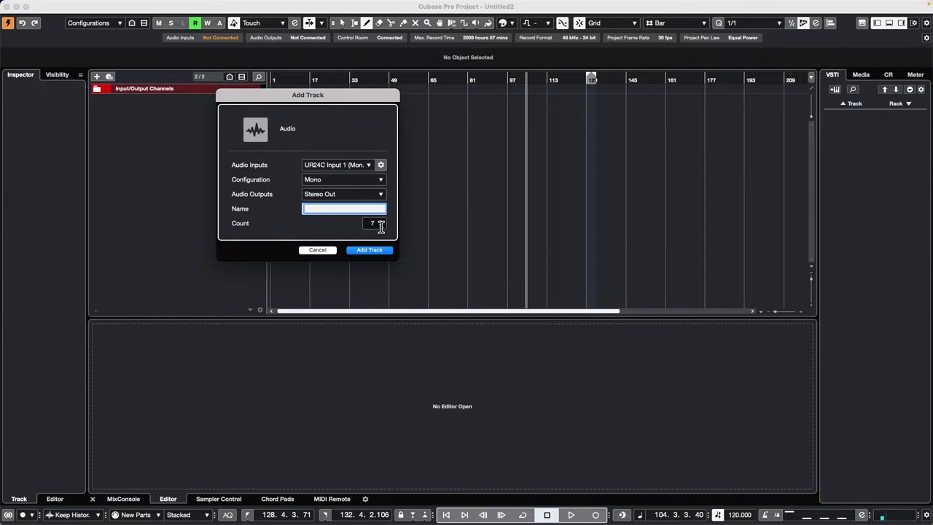
left_click(369, 249)
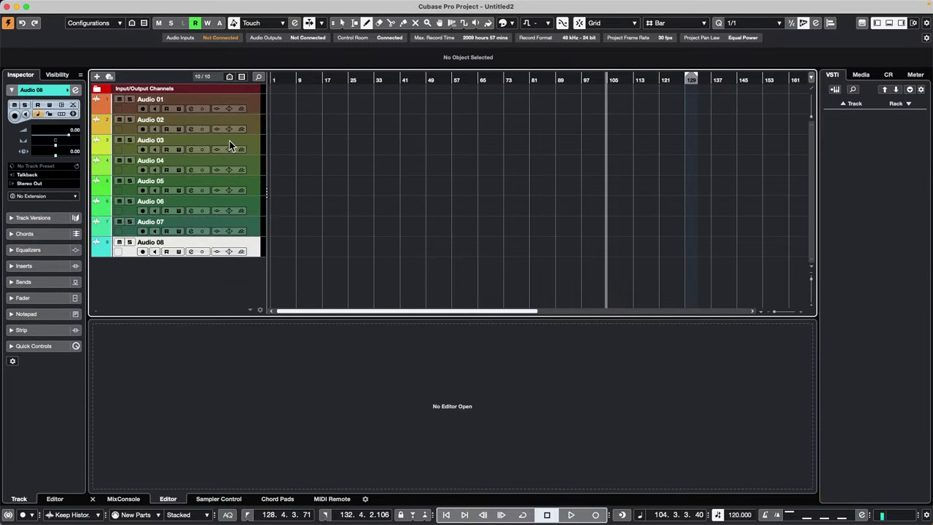
Select the eight audio tracks and colour them all red
left_click(255, 106)
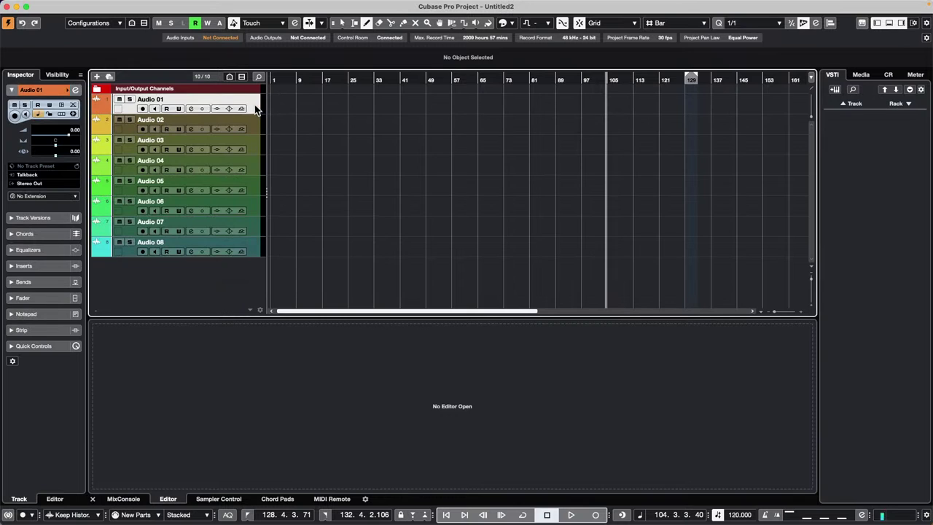
left_click(252, 251, "shift")
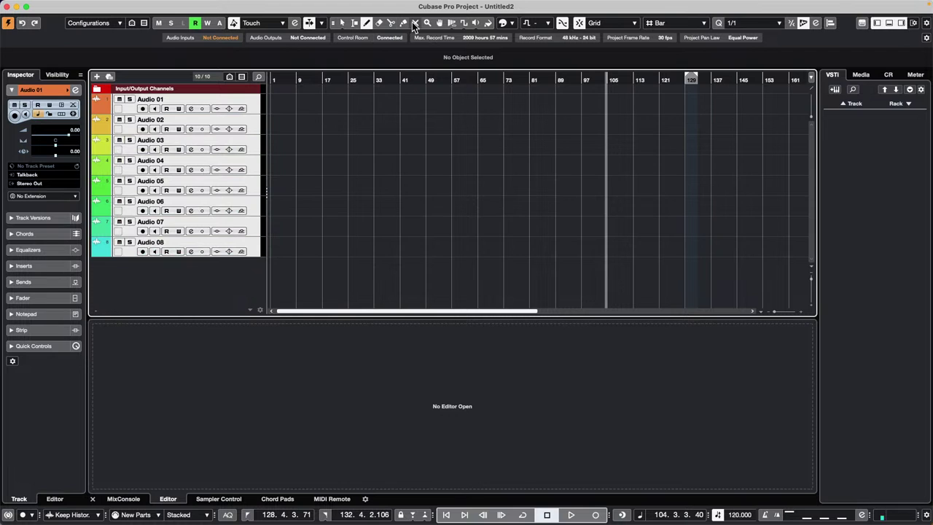
left_click(502, 23)
left_click(508, 50)
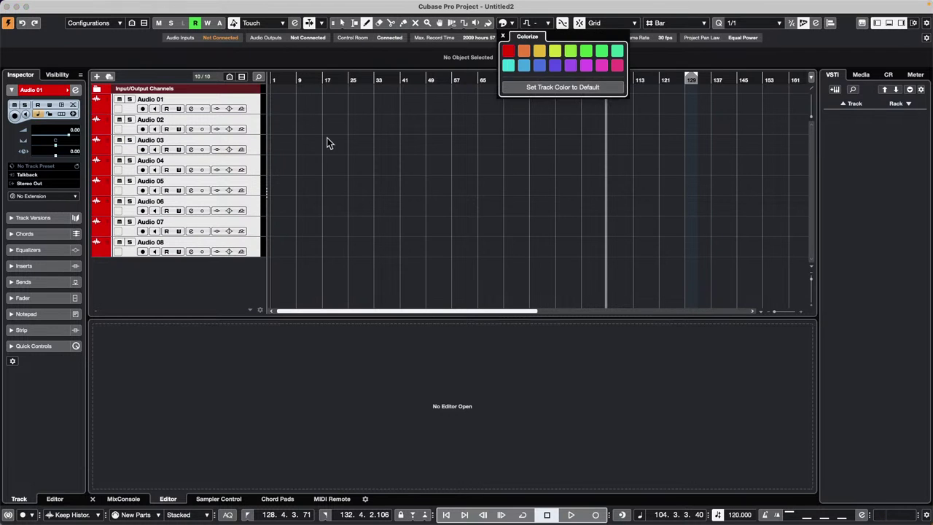
Draw a part at the start of track Audio 01 and repeat it as eight consecutive eight-bar parts up to bar 65
left_click(250, 98)
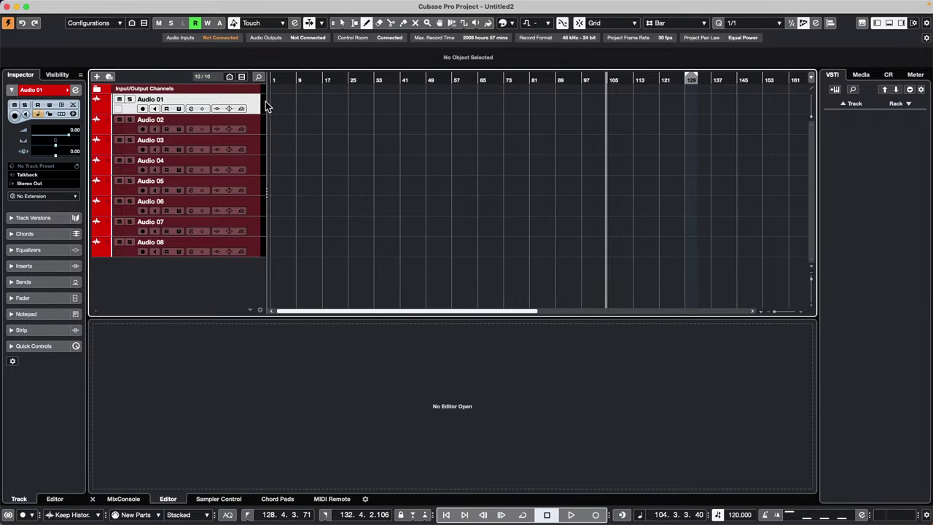
left_click(287, 5)
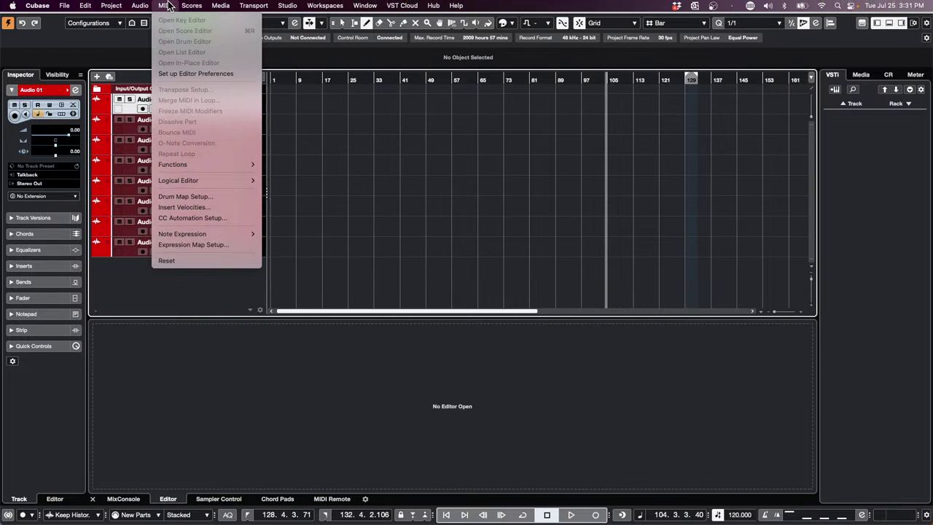
mouse_move(192, 5)
left_click(423, 133)
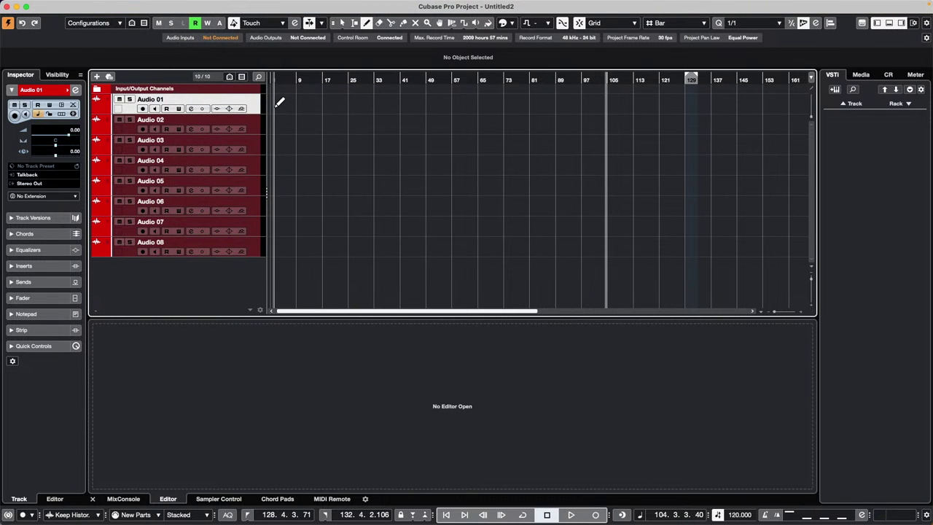
left_click_drag(273, 101, 302, 99)
key("1")
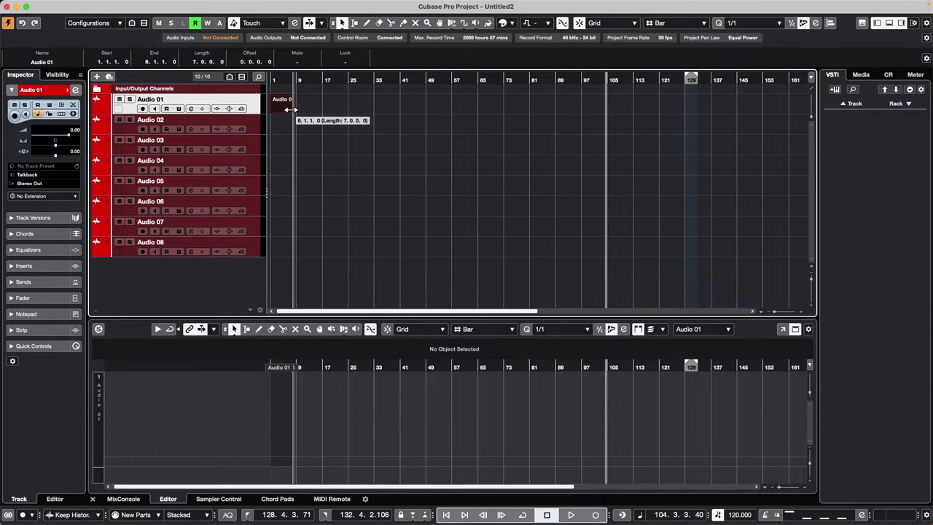
left_click(315, 109)
left_click_drag(295, 111, 467, 117)
left_click(342, 136)
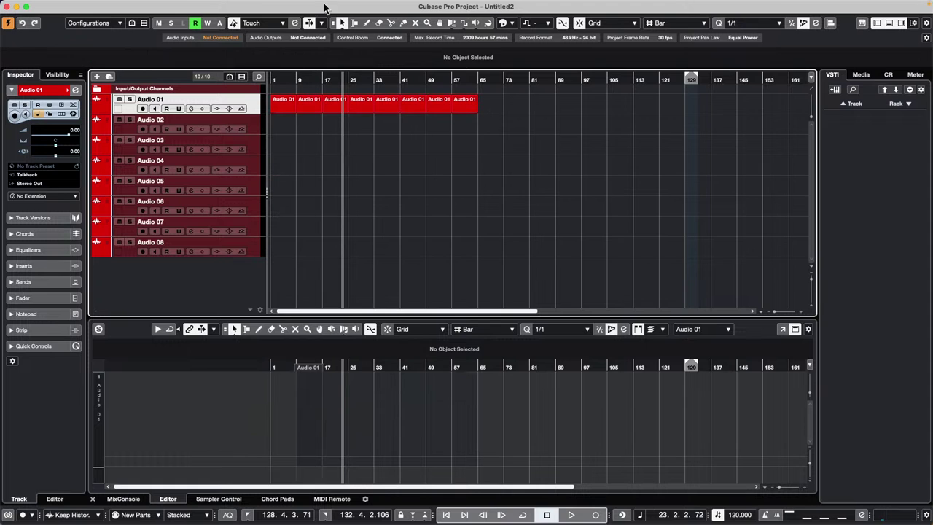
Open the Project Logical Editor and remove its Edit / Delete post-process command and both event target filters
left_click(111, 6)
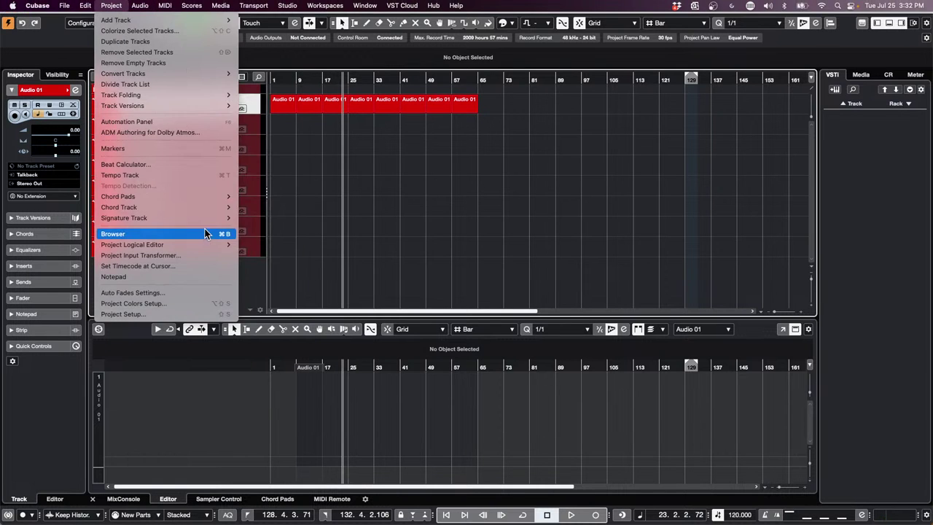
mouse_move(203, 245)
left_click(289, 250)
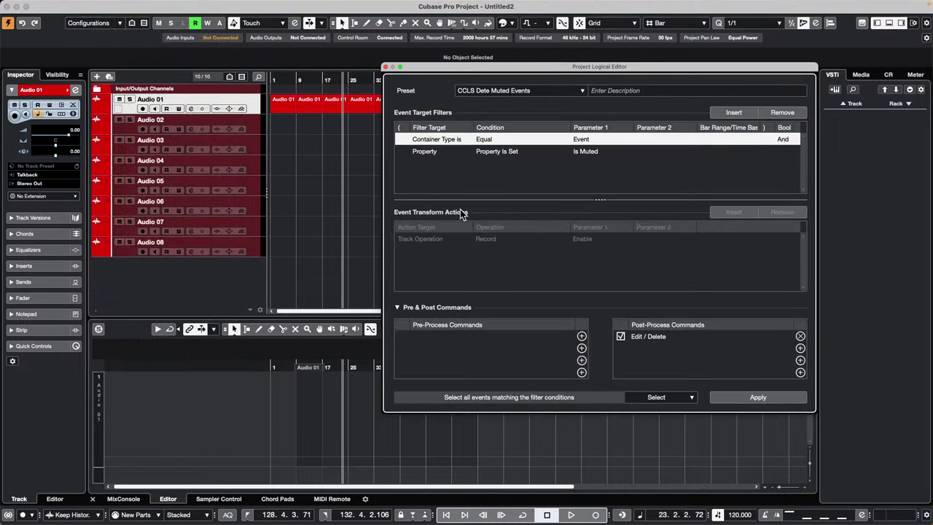
left_click(800, 336)
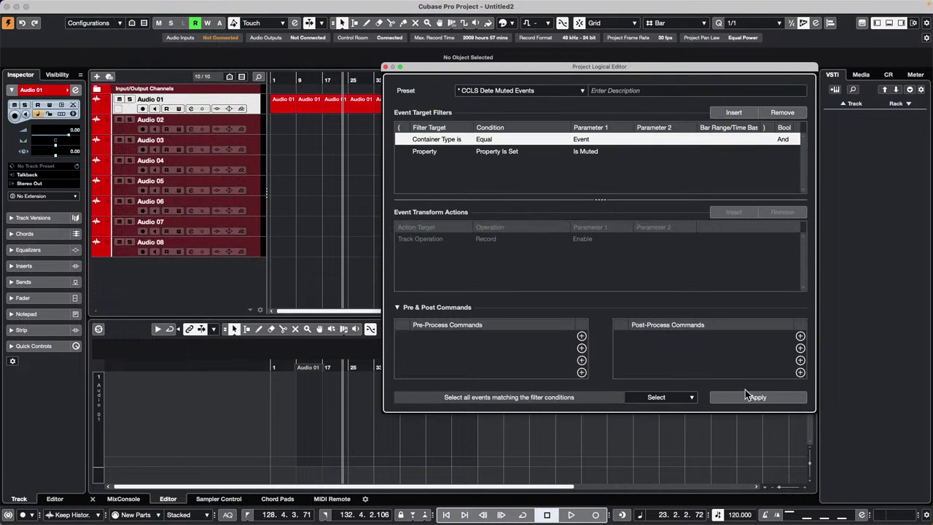
left_click(781, 111)
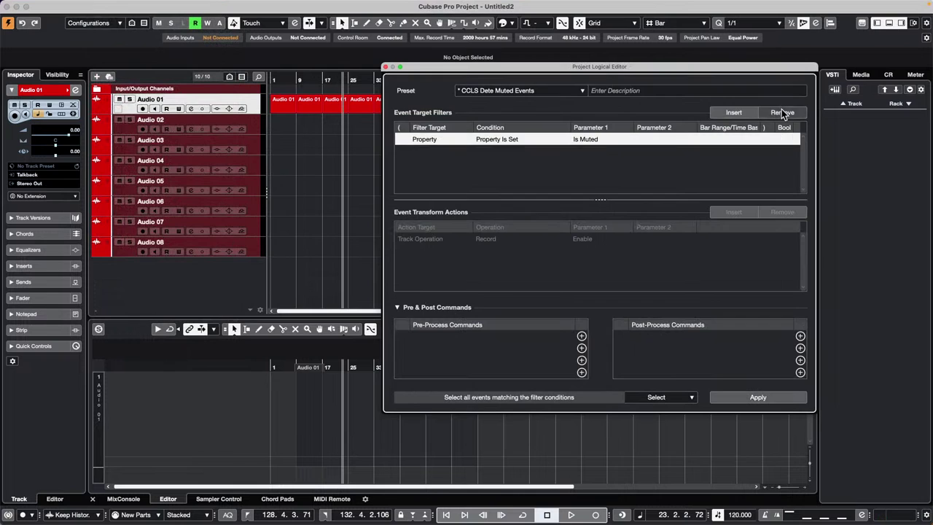
left_click(782, 111)
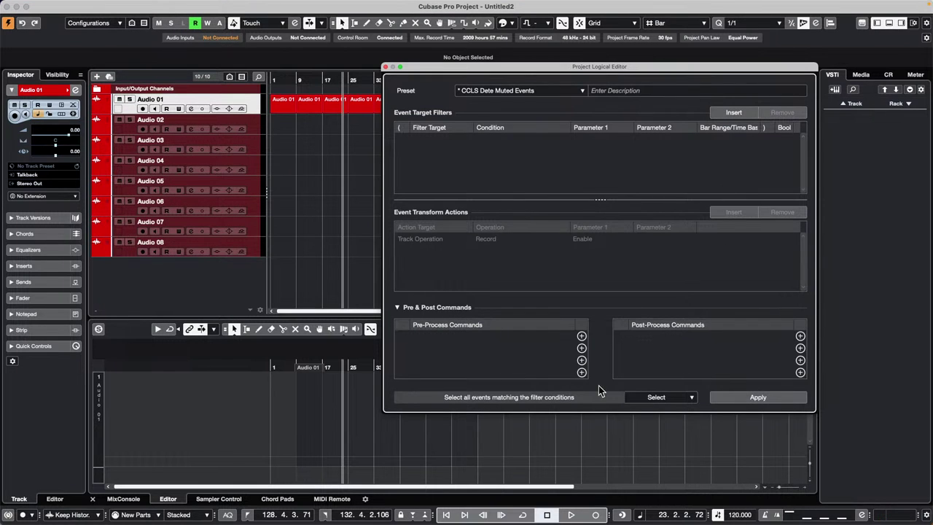
Set the Project Logical Editor function to Transform and remove the existing Track Operation action
left_click(655, 397)
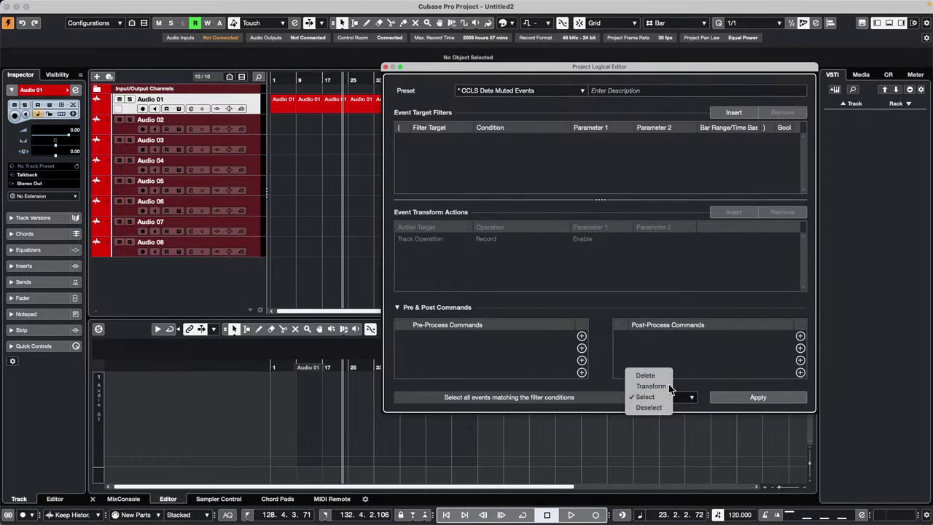
left_click(645, 385)
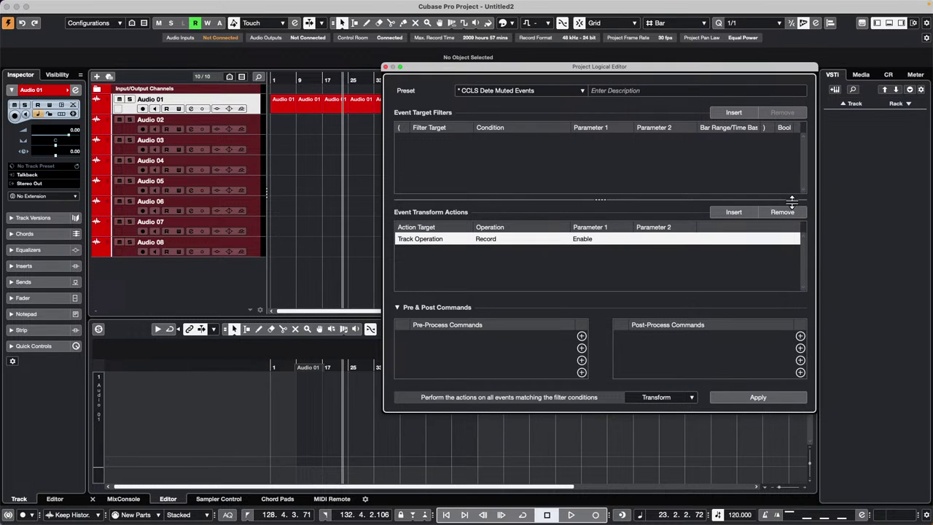
left_click(783, 212)
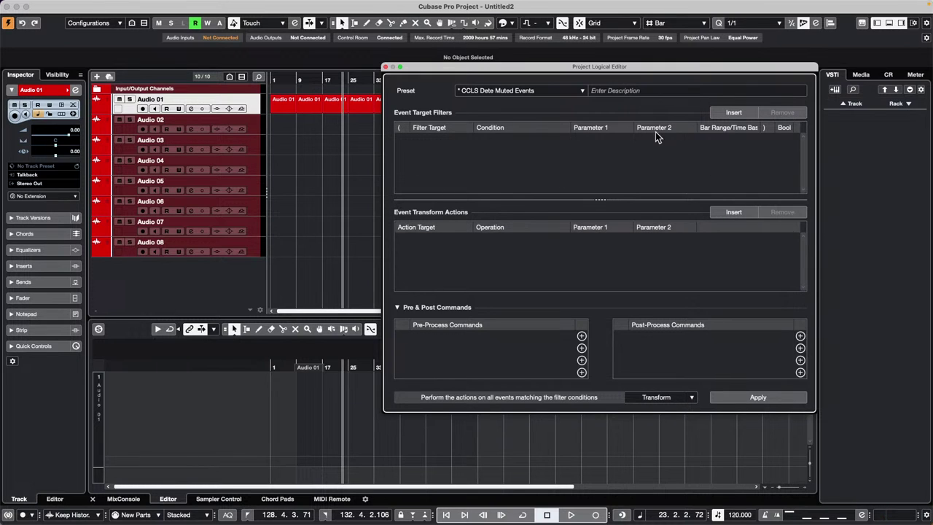
Add an event target filter with Container Type is, Equal, Track
left_click(734, 113)
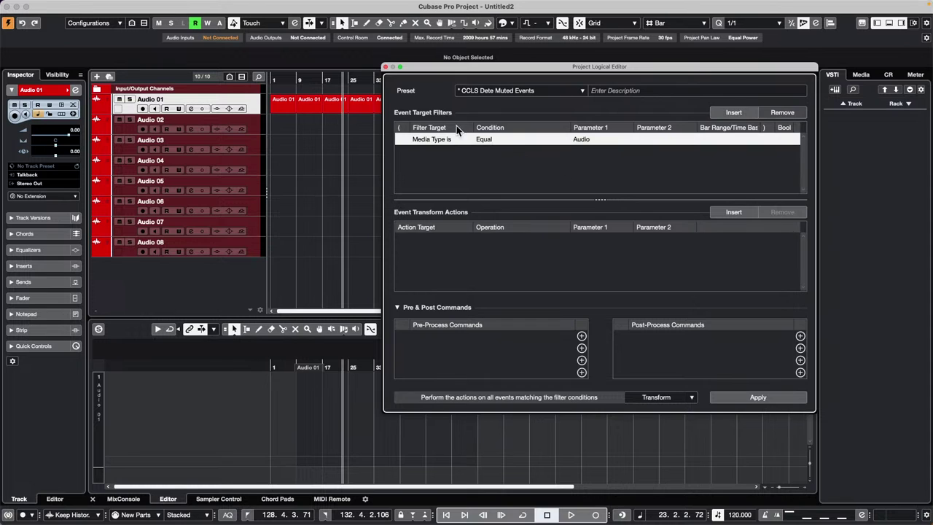
left_click(585, 140)
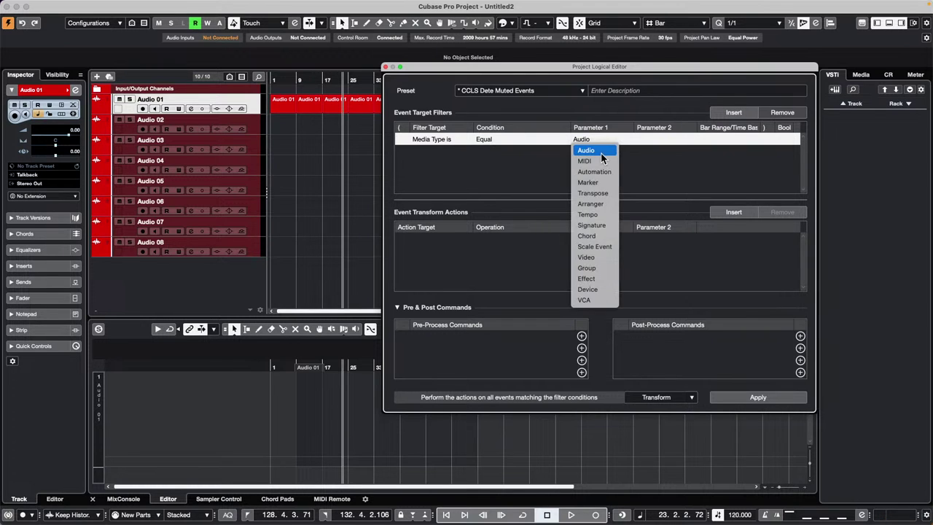
left_click(414, 140)
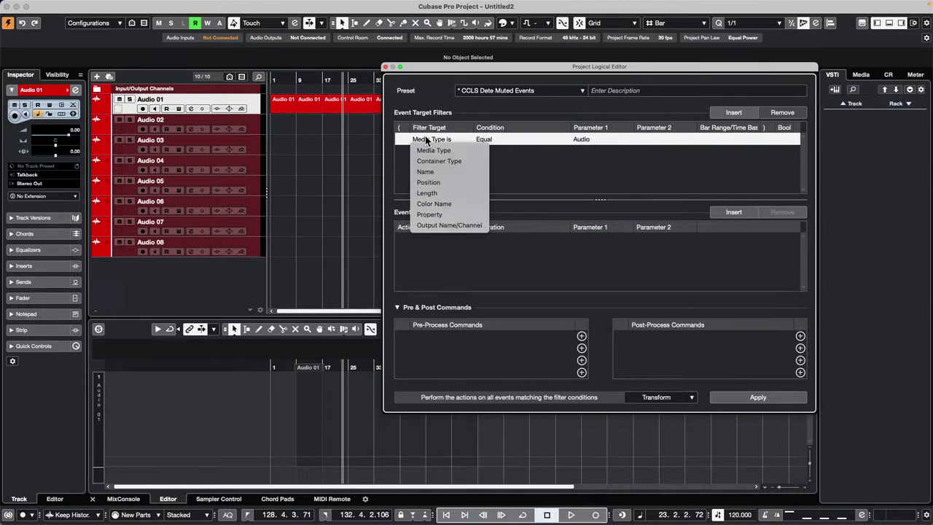
left_click(465, 161)
left_click(585, 140)
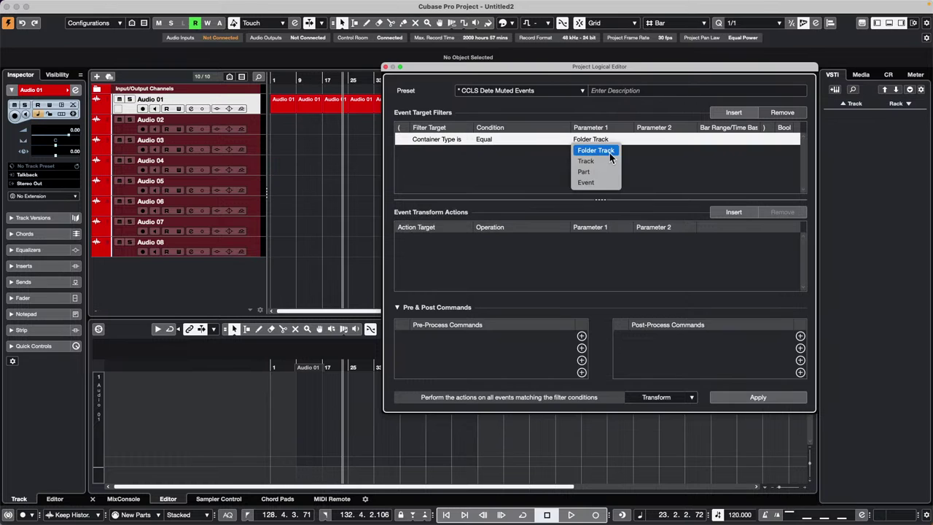
left_click(587, 161)
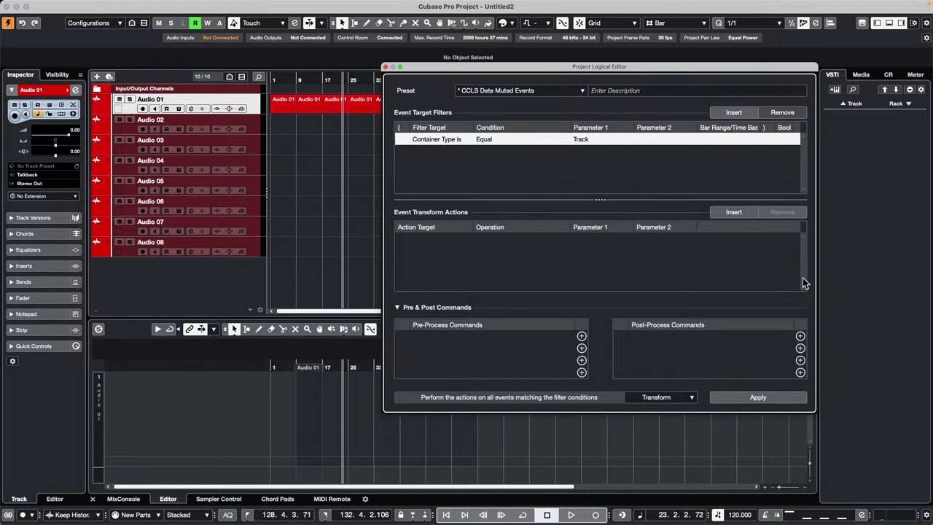
Add an event transform action with the target Set Color and the operation Increment
left_click(734, 212)
left_click(426, 239)
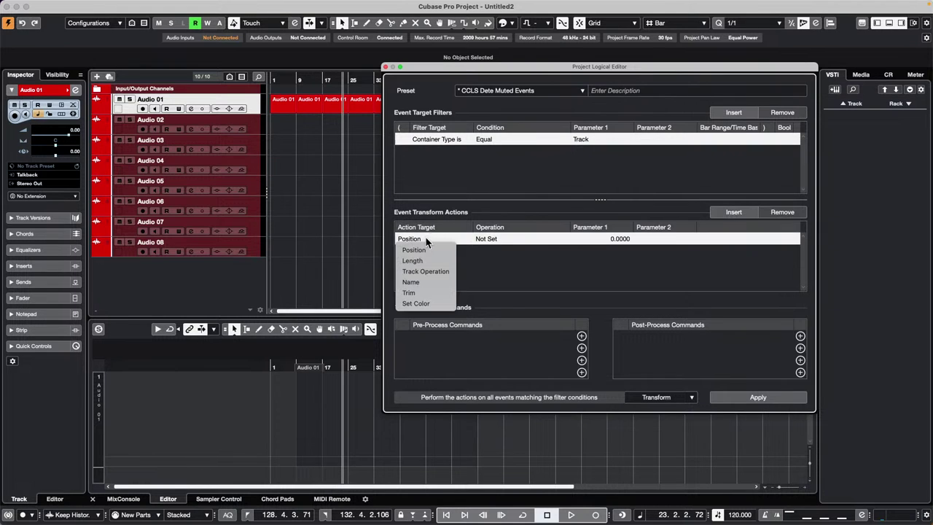
left_click(430, 304)
left_click(496, 241)
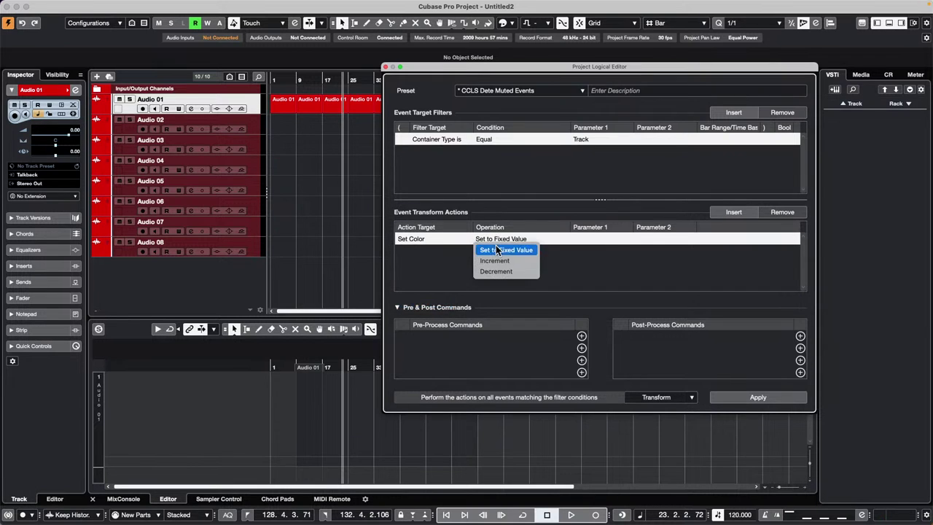
left_click(499, 263)
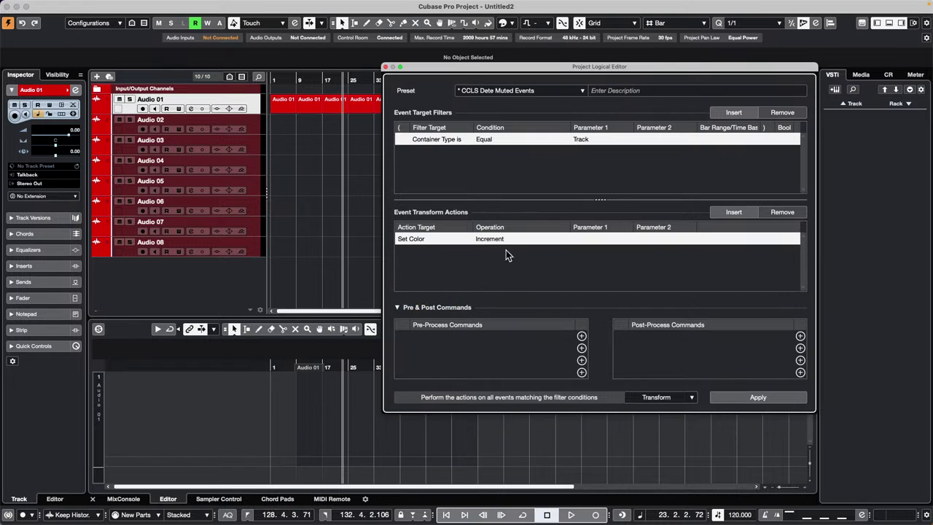
Apply the colour increment repeatedly to cycle all eight tracks through the palette
left_click(746, 394)
left_click(746, 393)
left_click(746, 398)
left_click(746, 397)
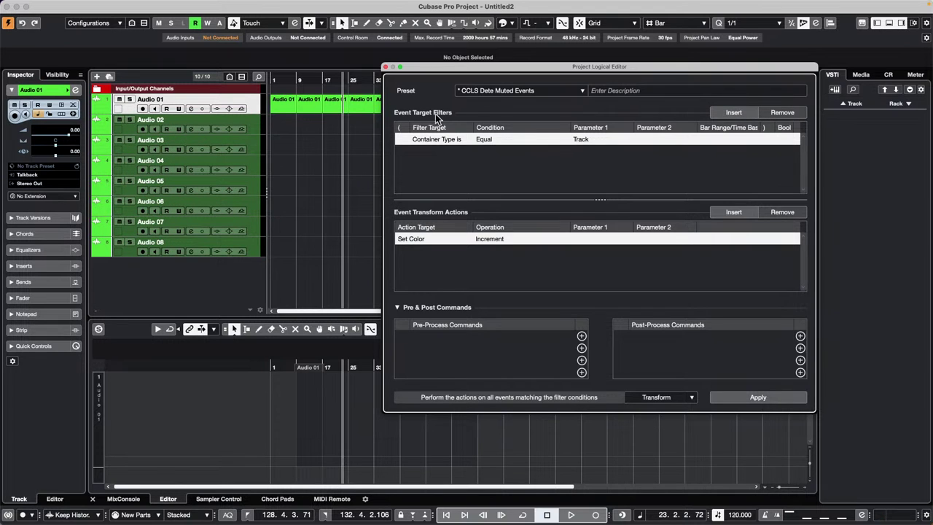
left_click(787, 404)
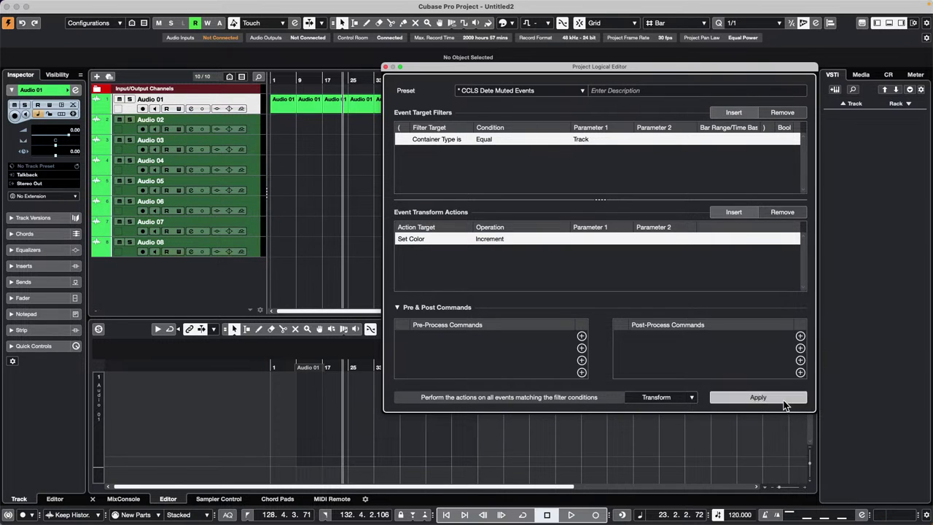
left_click(787, 404)
left_click(787, 404)
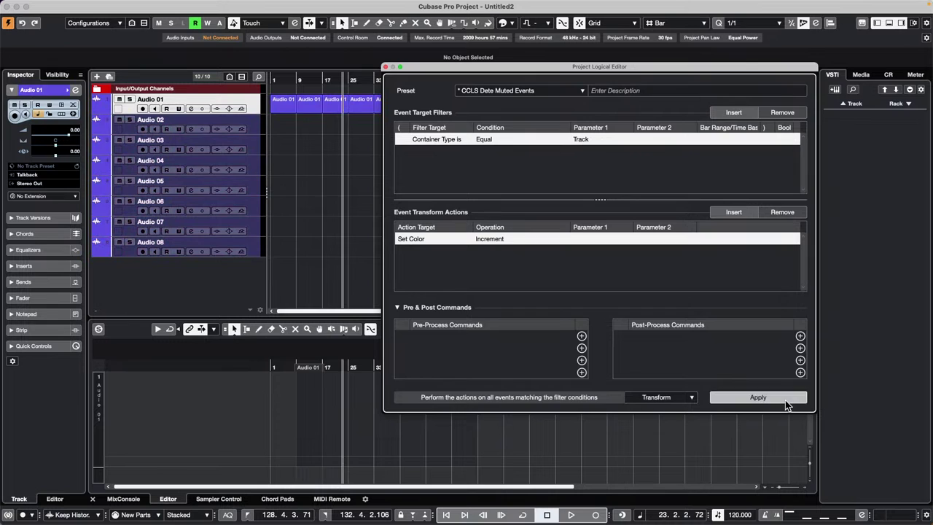
left_click(786, 404)
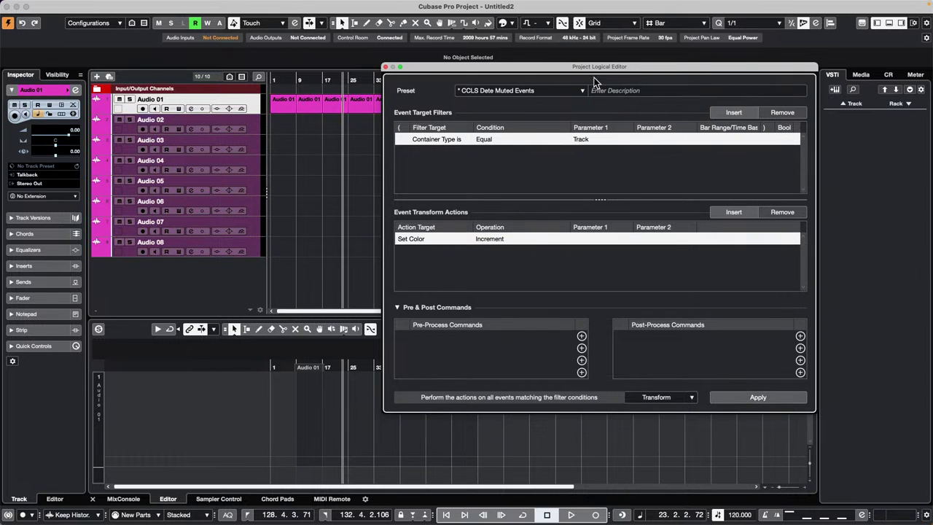
Add a second target filter with Property, Property Is Set, Is Selected, combined by And
left_click(733, 112)
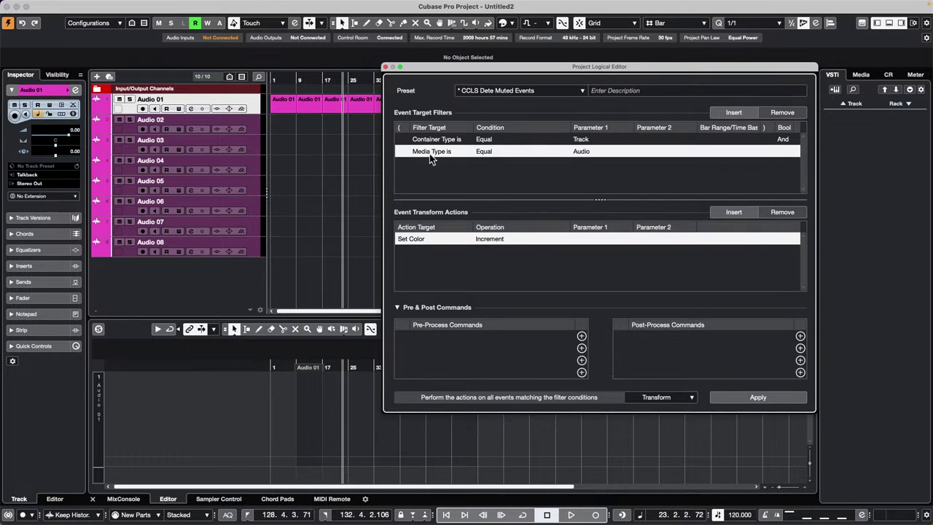
left_click(432, 152)
left_click(477, 227)
left_click(487, 155)
left_click(502, 159)
left_click(592, 152)
left_click(623, 174)
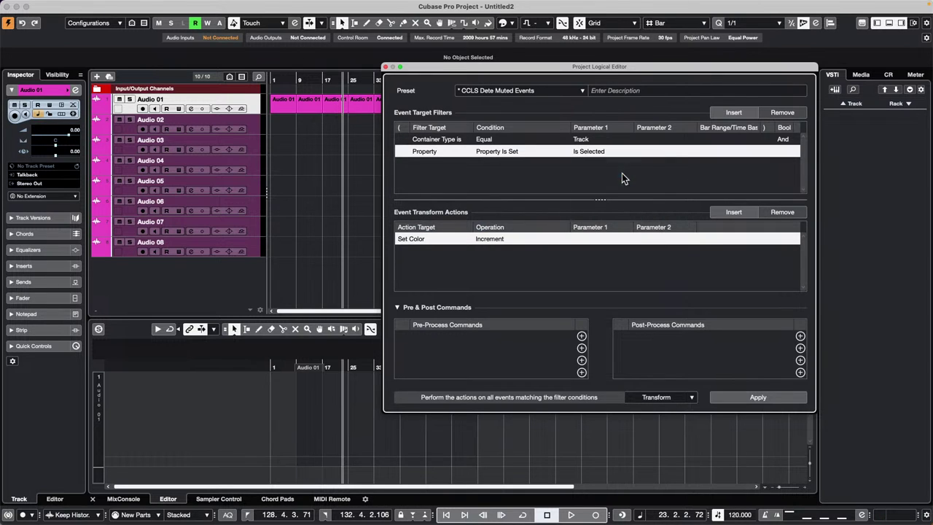
Apply the colour increment several times to the selected track Audio 01 only
left_click(758, 398)
left_click(759, 397)
left_click(758, 397)
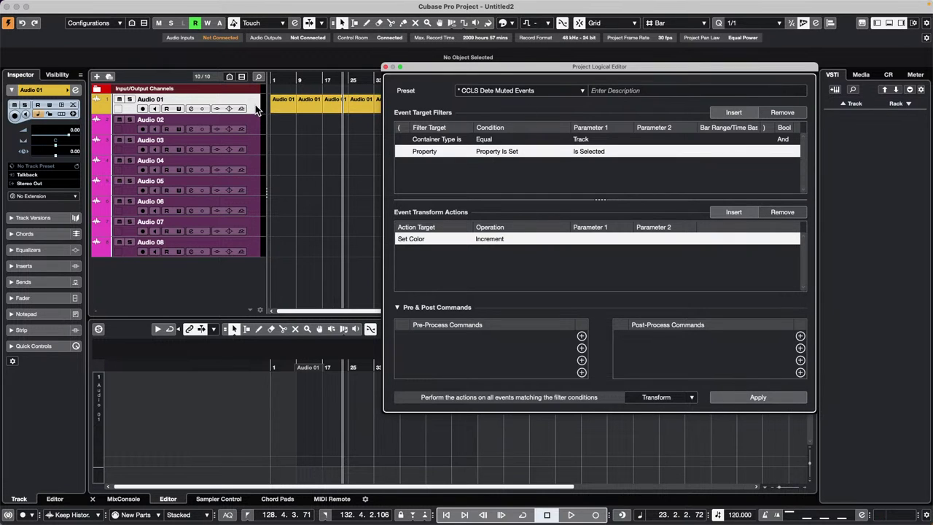
Colour all eight audio tracks red again and select only Audio 01
left_click(237, 261)
left_click(255, 246, "shift")
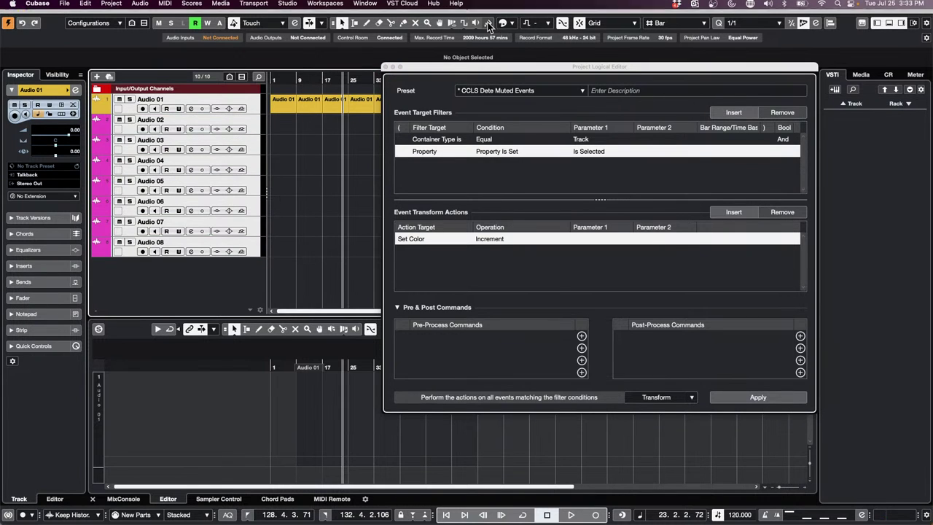
left_click(511, 24)
left_click(509, 51)
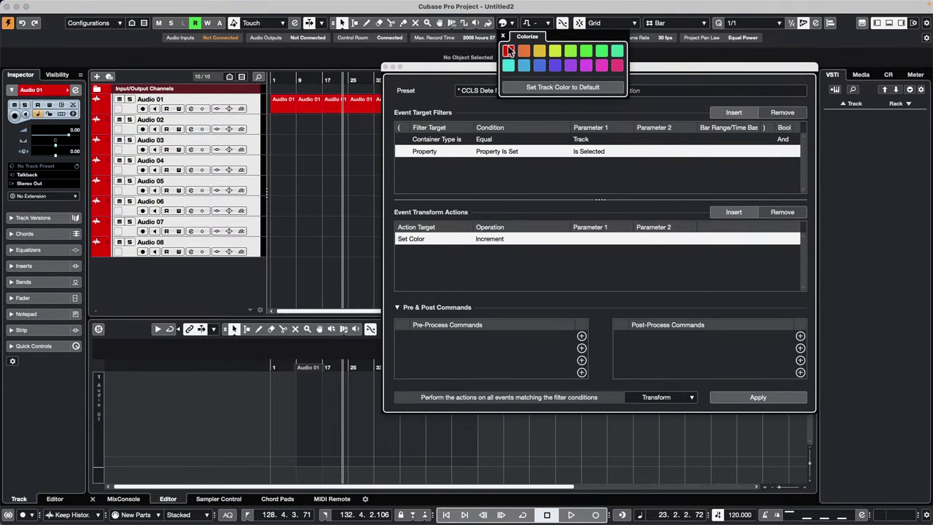
left_click(306, 135)
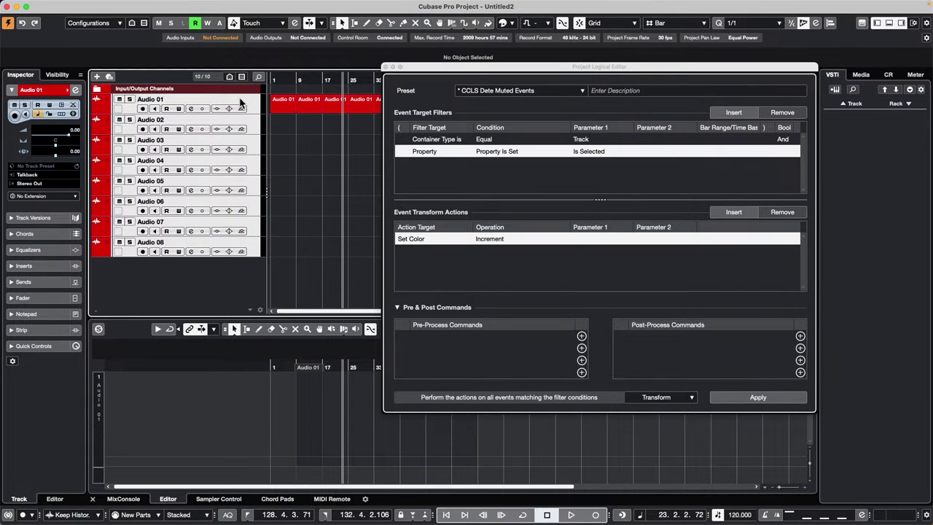
left_click(240, 99)
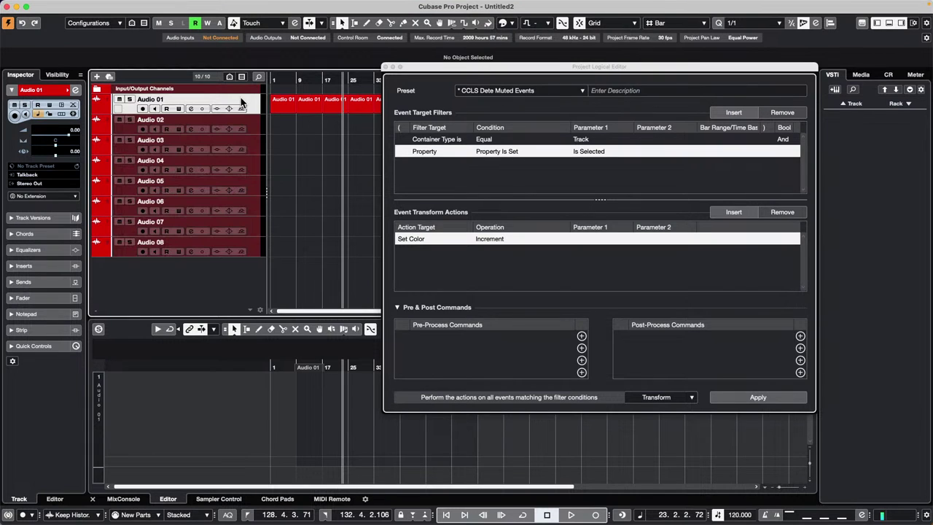
Add Navigate / Down as the first post-process command in the Project Logical Editor
left_click(801, 336)
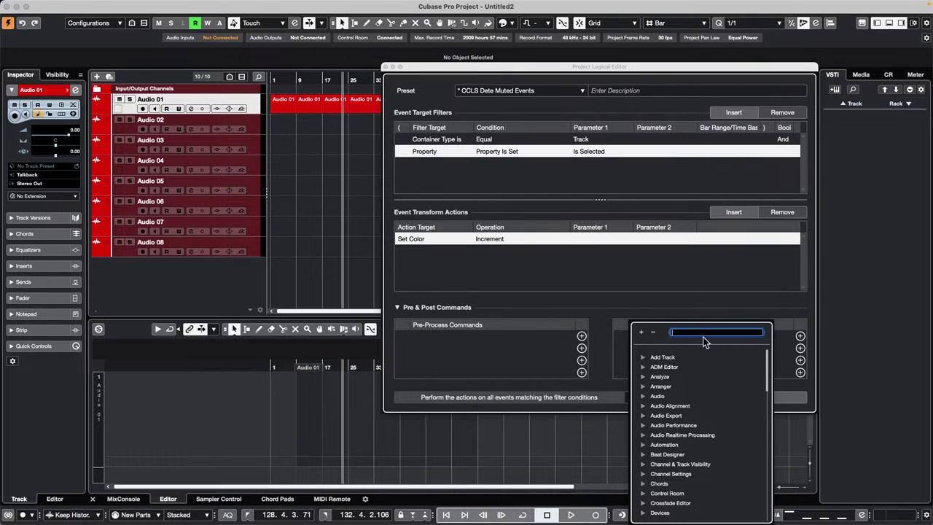
scroll(693, 394, "down", 5)
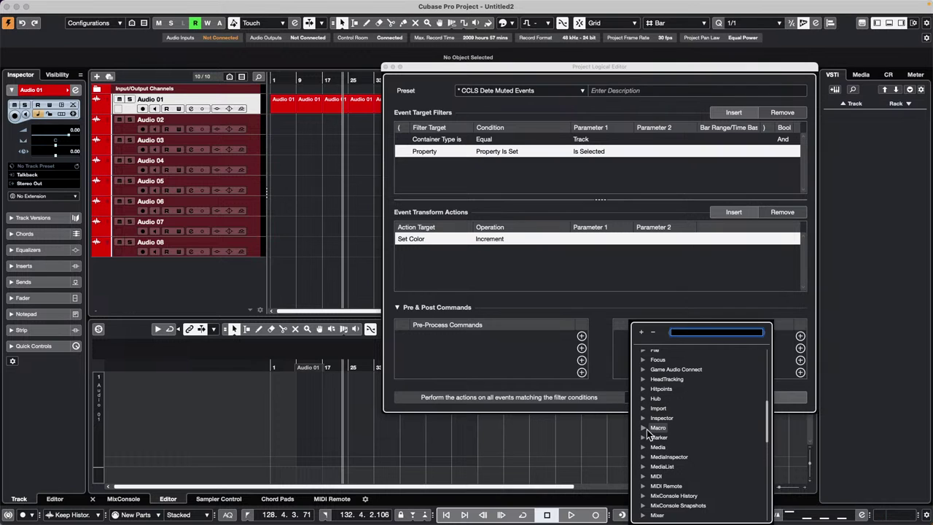
scroll(652, 489, "down", 3)
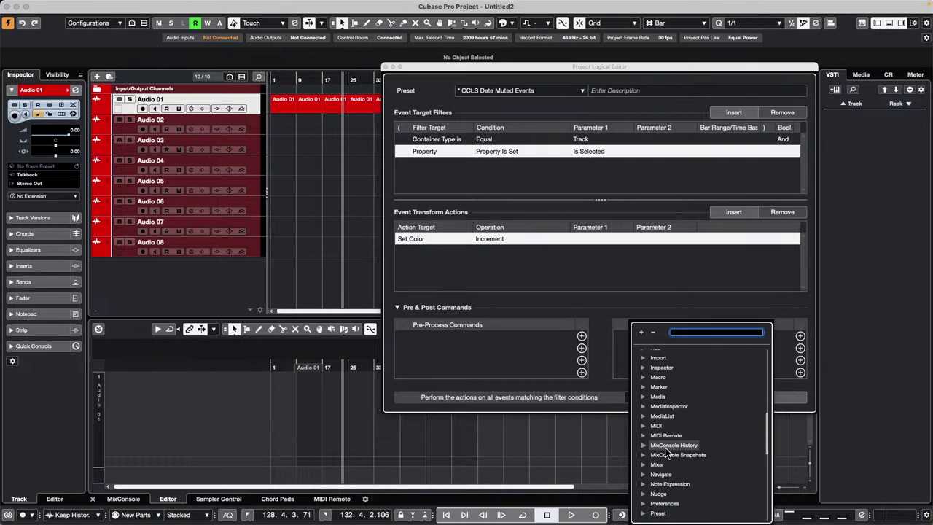
left_click(642, 474)
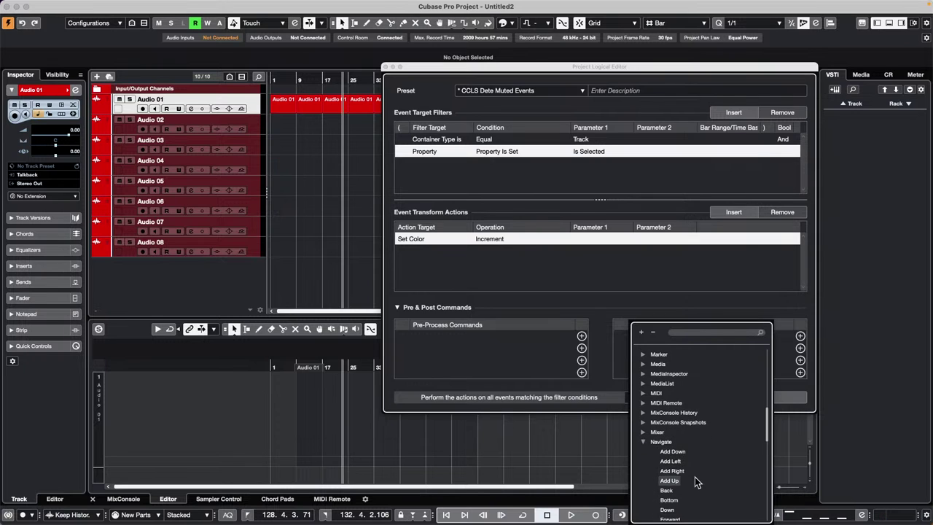
scroll(694, 479, "down", 1)
left_click(669, 505)
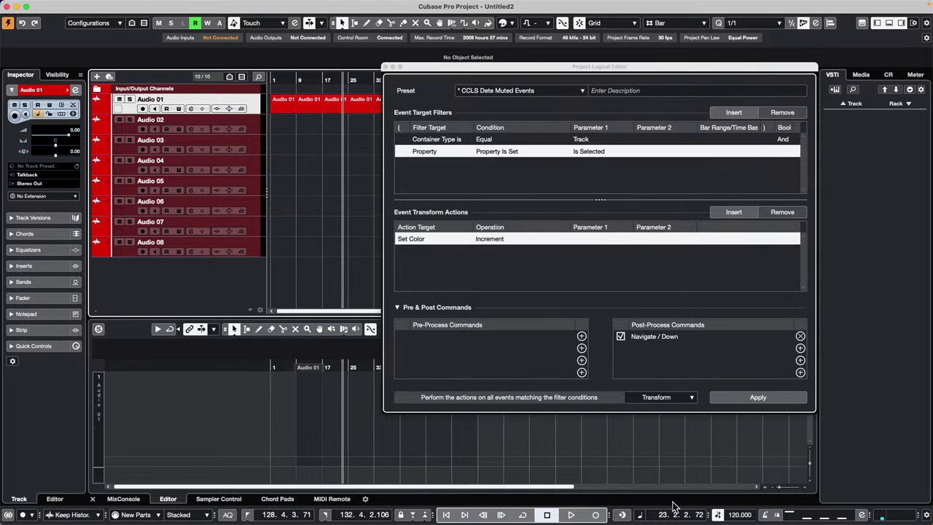
Apply the colour increment five times, working down the tracks from Audio 01 to Audio 05
left_click(758, 398)
left_click(758, 397)
left_click(758, 397)
left_click(758, 398)
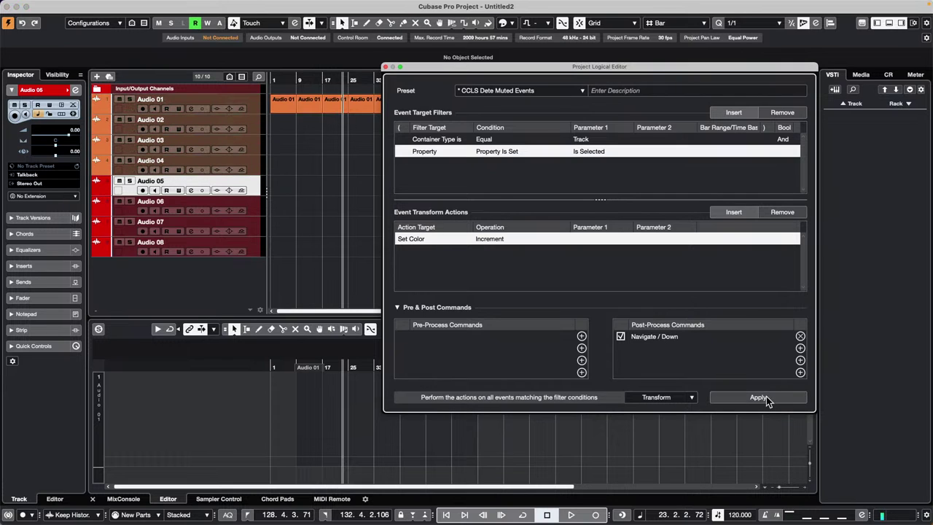
left_click(758, 397)
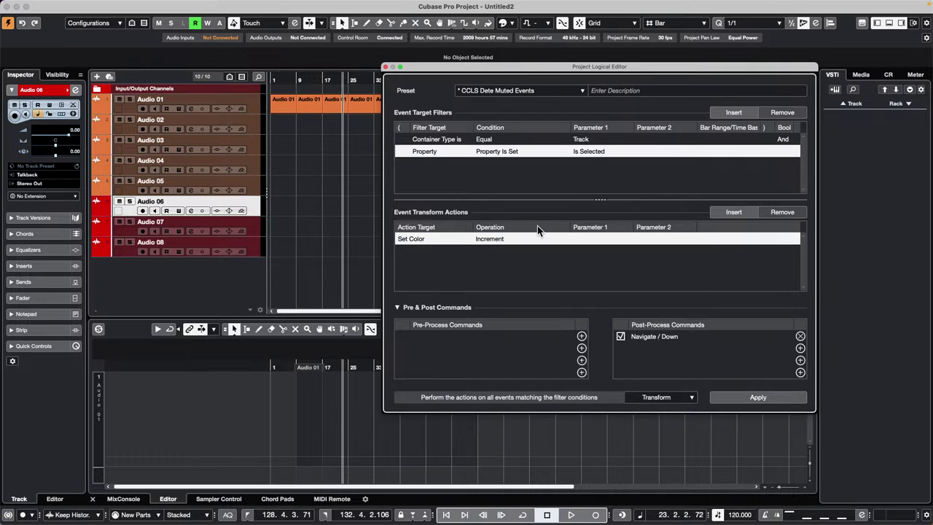
Undo the most recent colour increments on the audio tracks
left_click(509, 240)
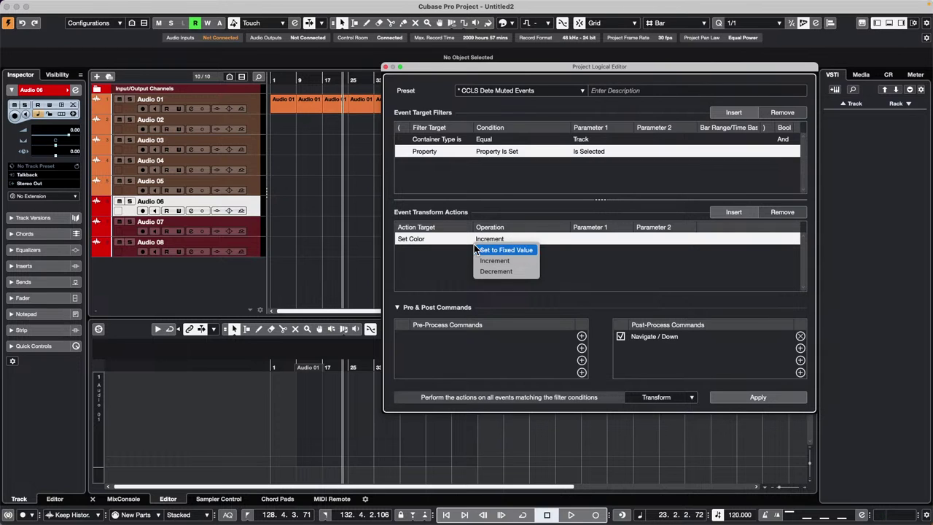
key("super+z")
key("super+z")
key("super+z")
key("super+z")
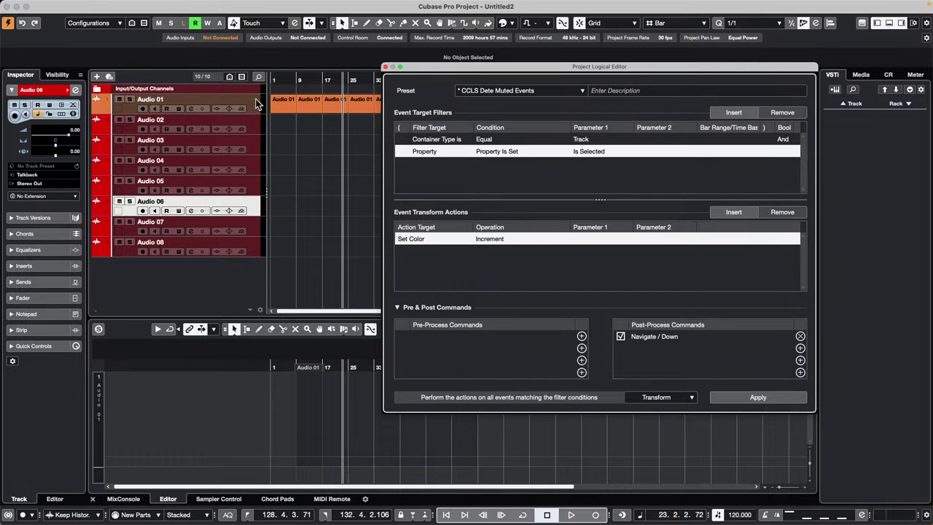
Select Audio 01 and set the Set Color action's operation to Decrement
left_click(256, 103)
left_click(491, 240)
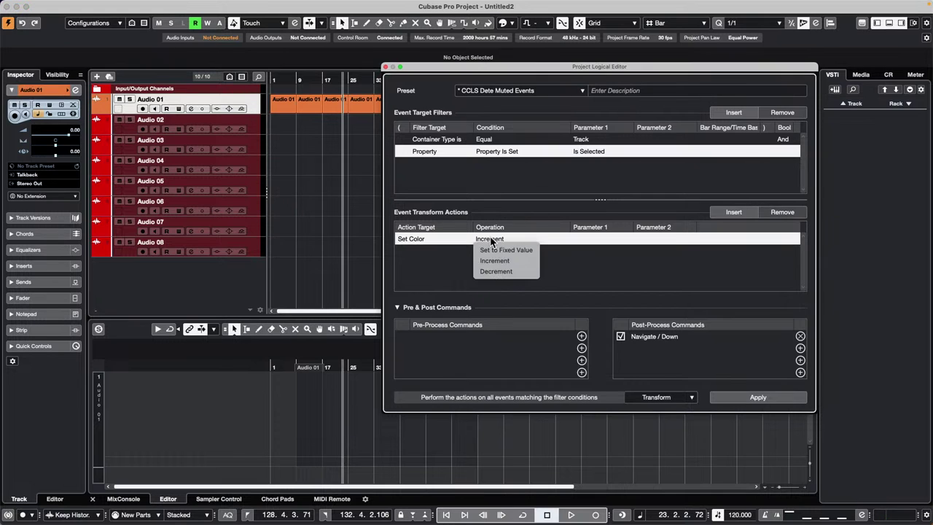
left_click(522, 271)
Apply the colour decrement seven times, working down the tracks from Audio 01 to Audio 07
left_click(751, 404)
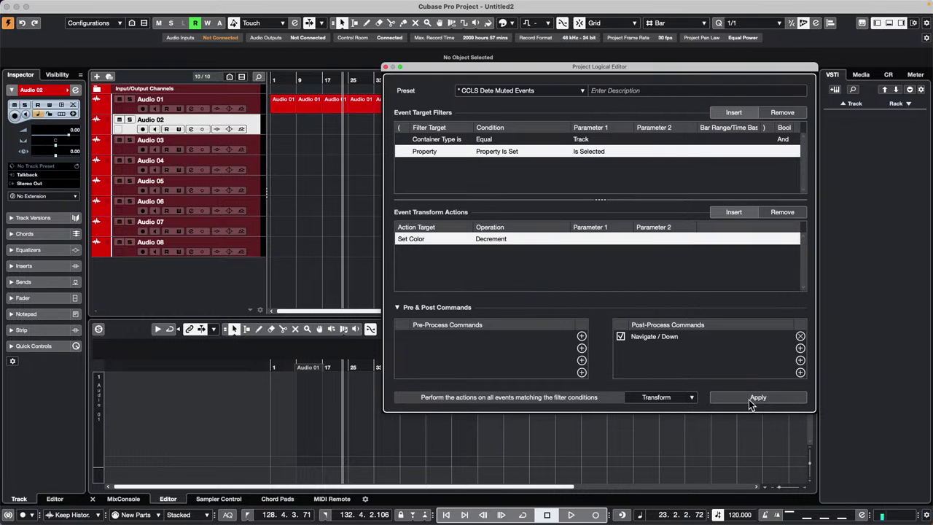
left_click(751, 403)
left_click(751, 403)
left_click(751, 403)
left_click(749, 399)
left_click(749, 399)
left_click(748, 399)
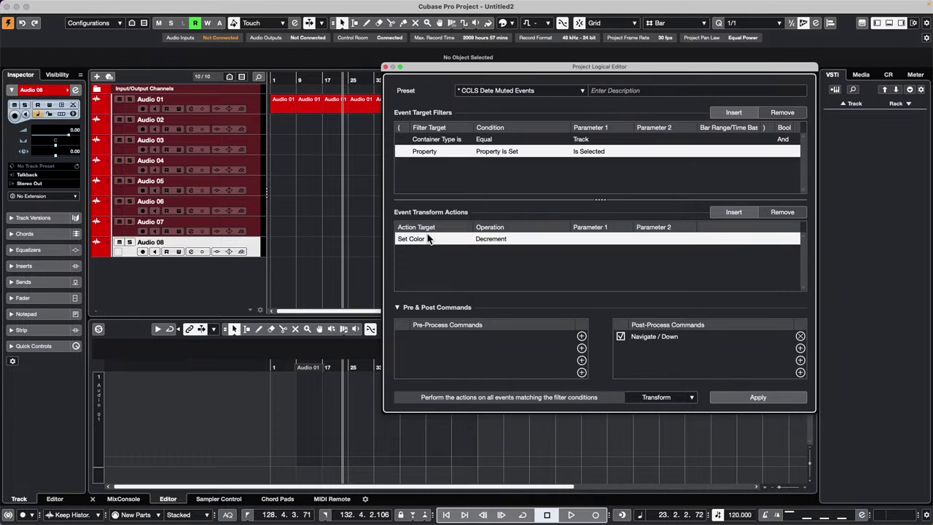
Set the Set Color action's operation back to Increment and select Audio 01
left_click(496, 240)
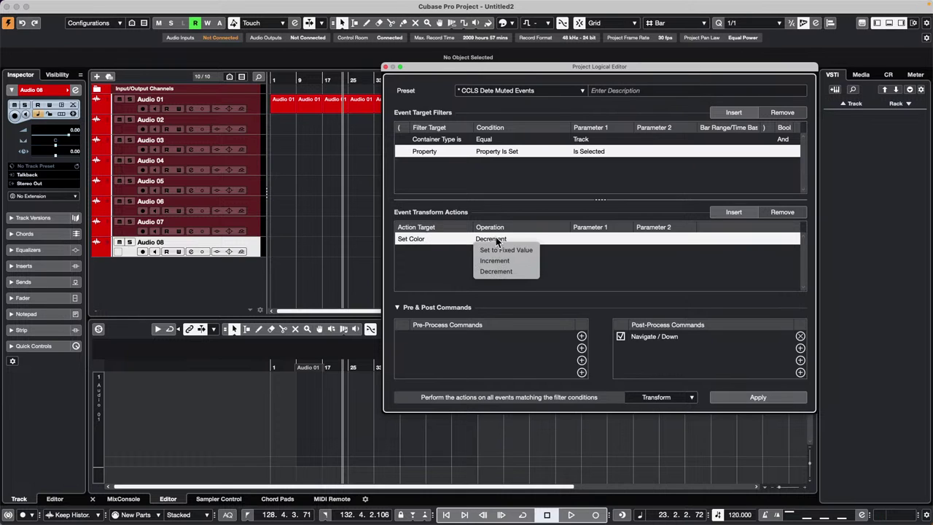
left_click(268, 66)
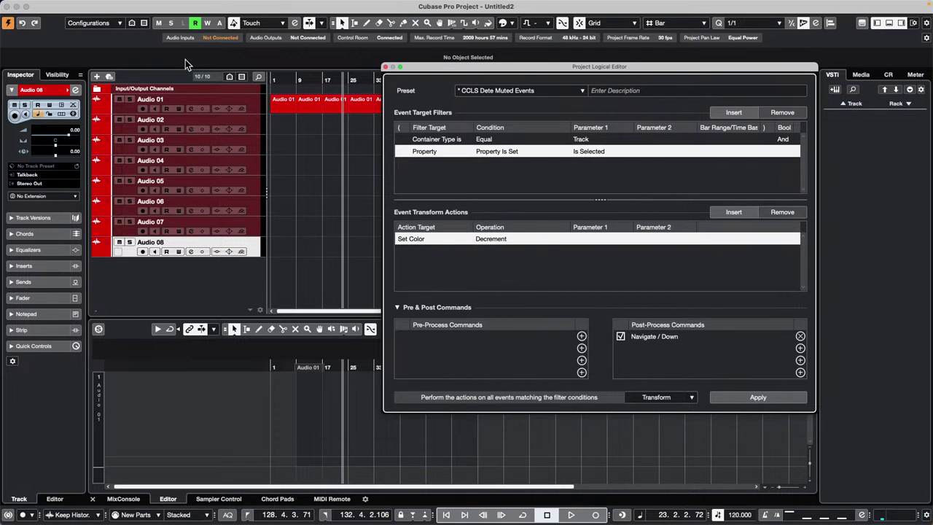
left_click(261, 107)
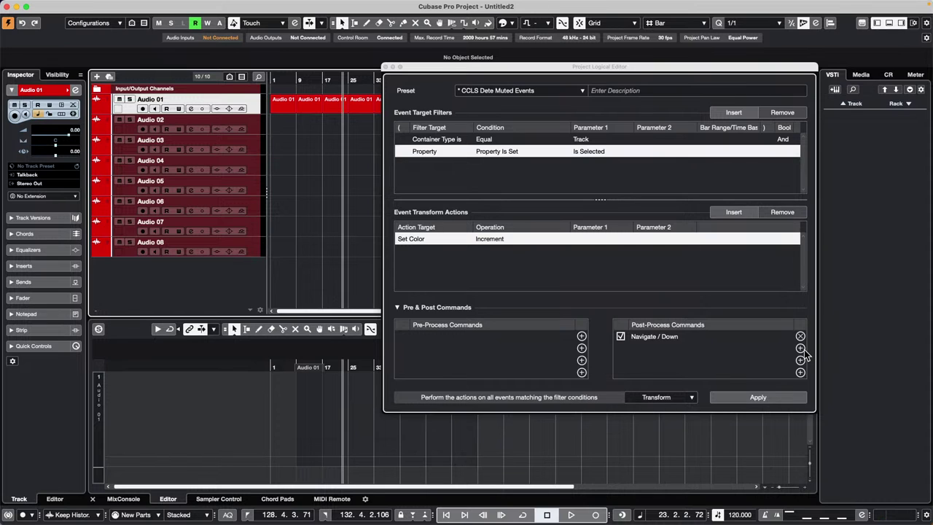
left_click(254, 124)
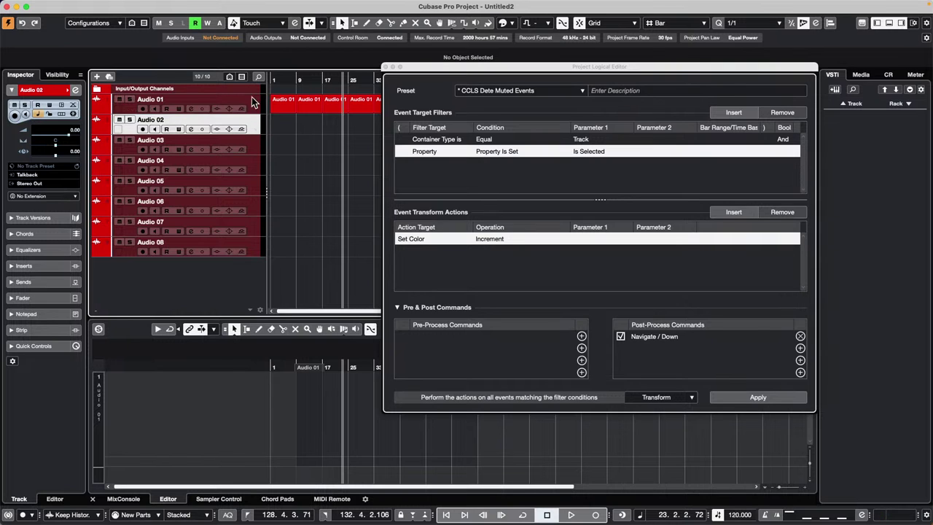
left_click(251, 97)
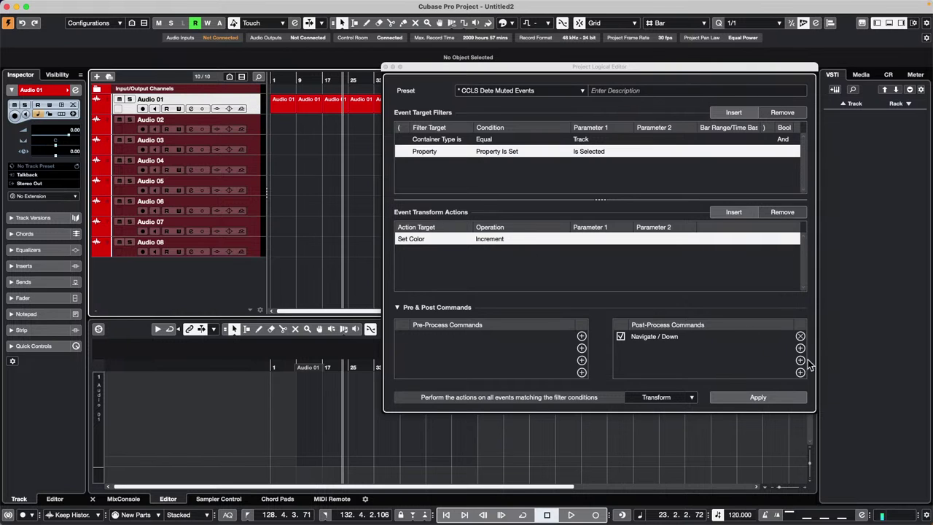
left_click(499, 239)
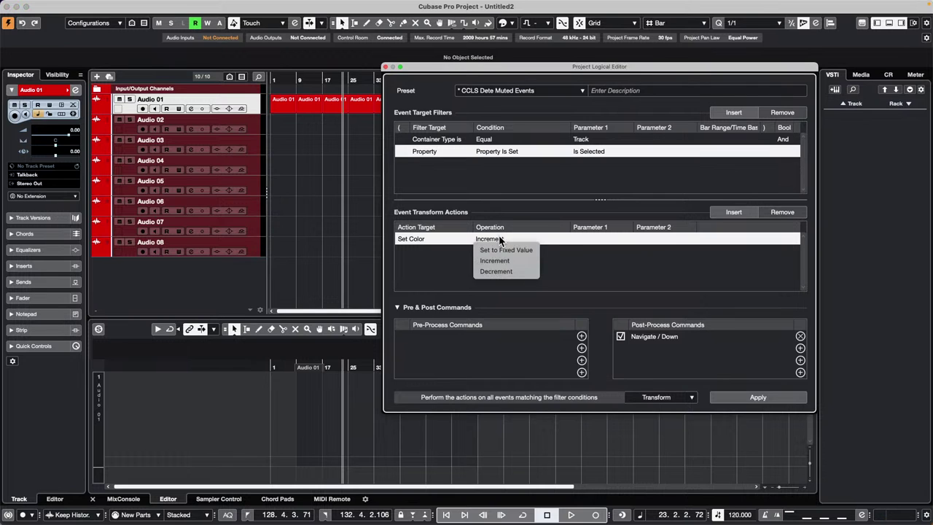
left_click(526, 261)
Apply the colour increment once each to Audio 01 through Audio 05
left_click(775, 400)
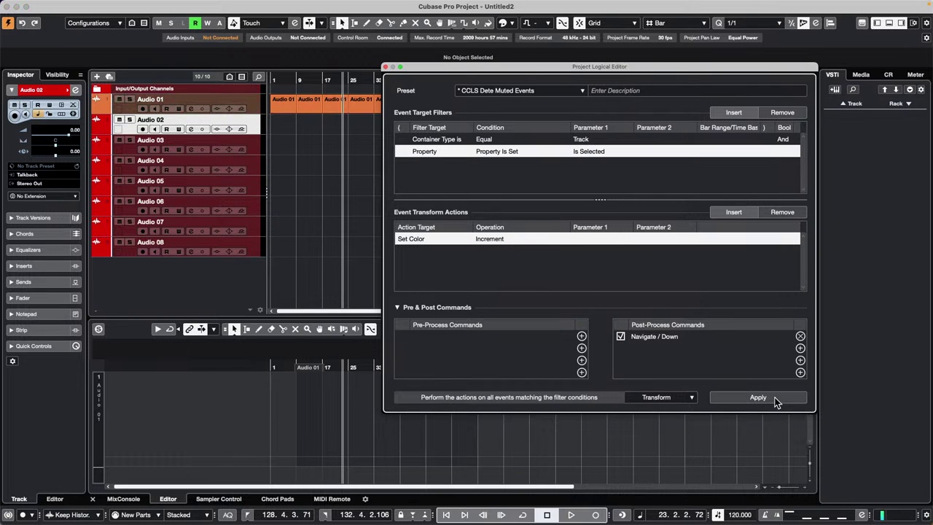
left_click(776, 398)
left_click(776, 399)
left_click(776, 399)
left_click(776, 399)
Undo all five colour increments so that every audio track is red again
key("super+z")
key("super+z")
key("super+z")
key("super+z")
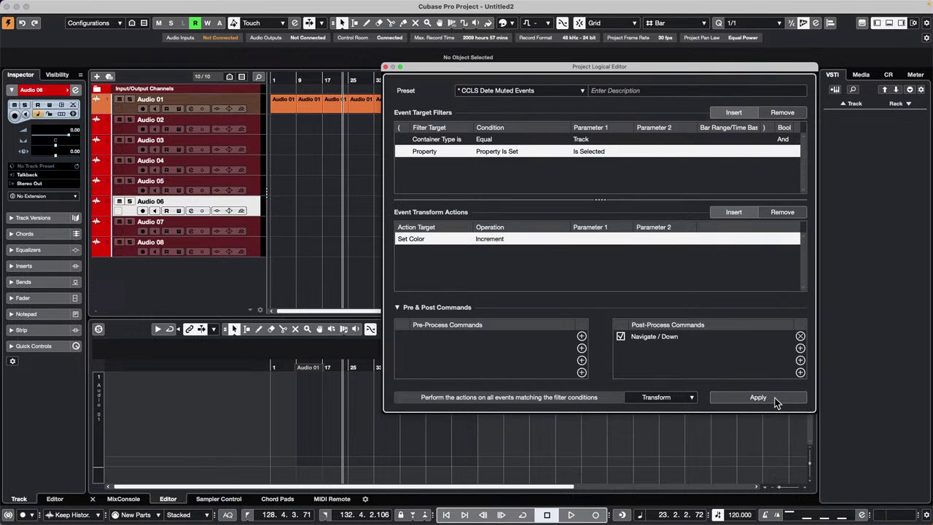
key("super+z")
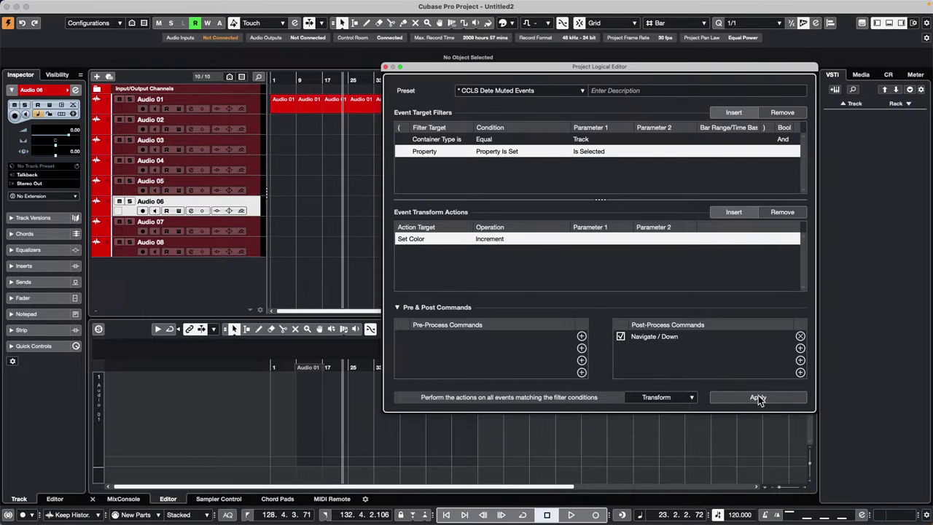
left_click(800, 349)
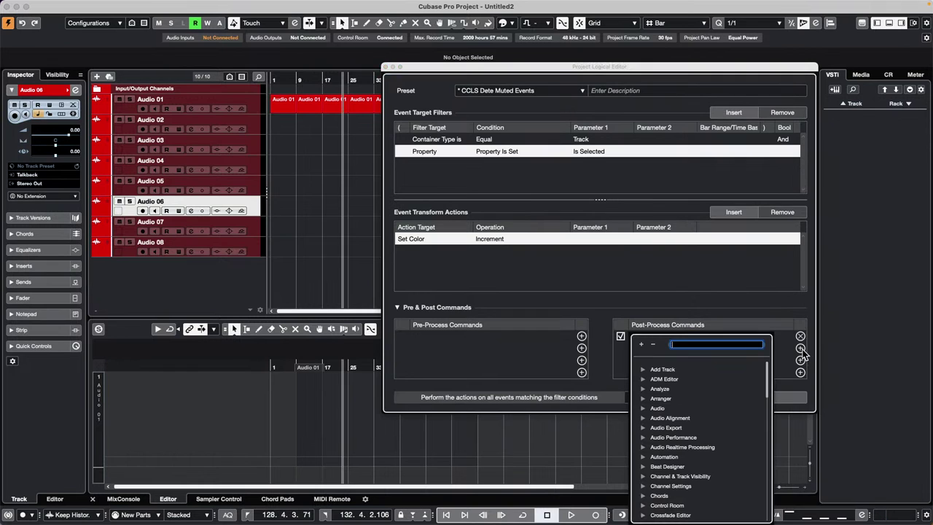
left_click(729, 299)
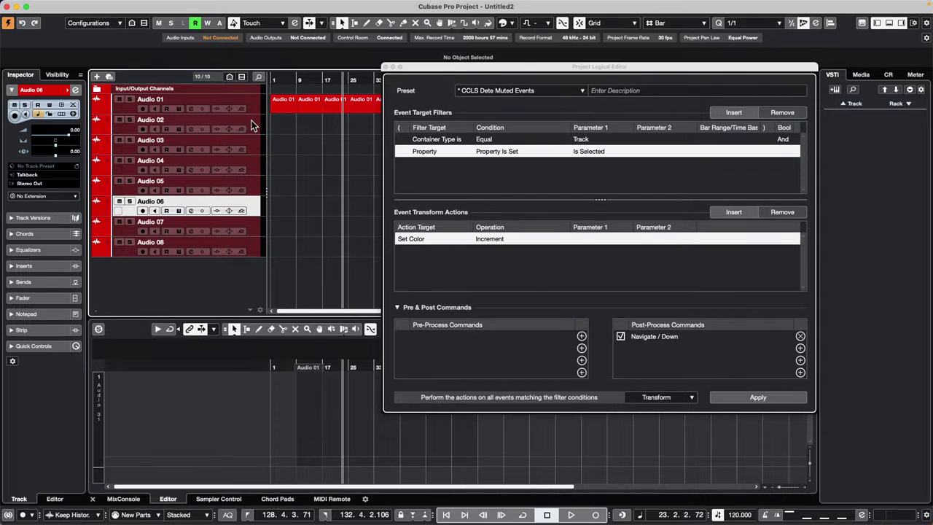
left_click(255, 100)
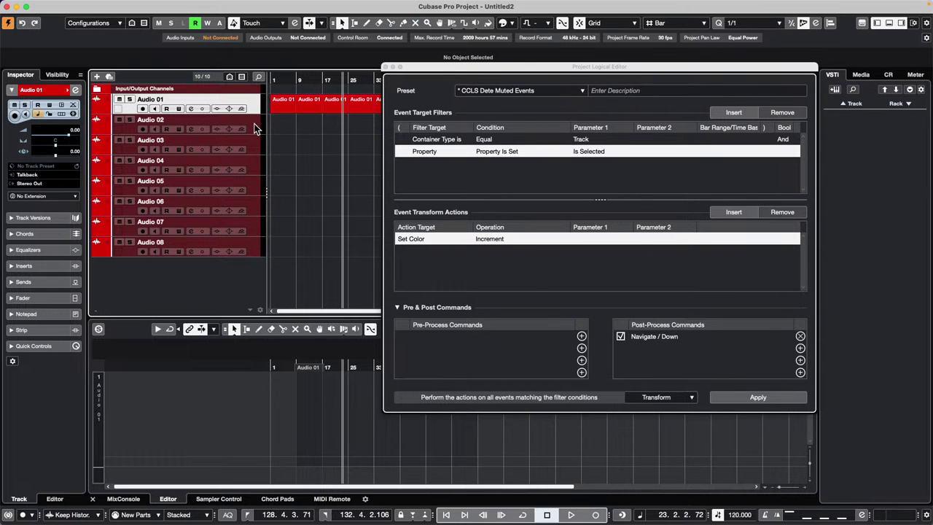
left_click(255, 129)
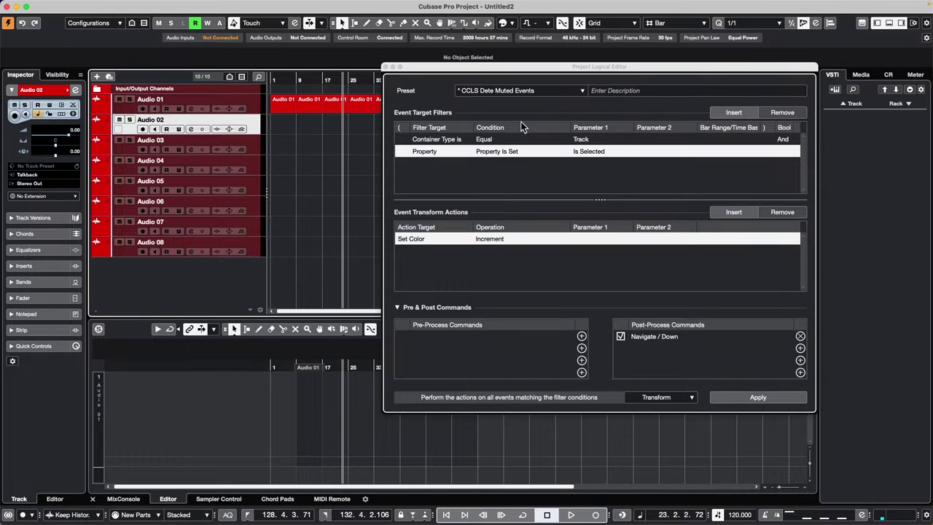
Save the logical editor settings as a preset named CCLS Increment Track Color
left_click(536, 91)
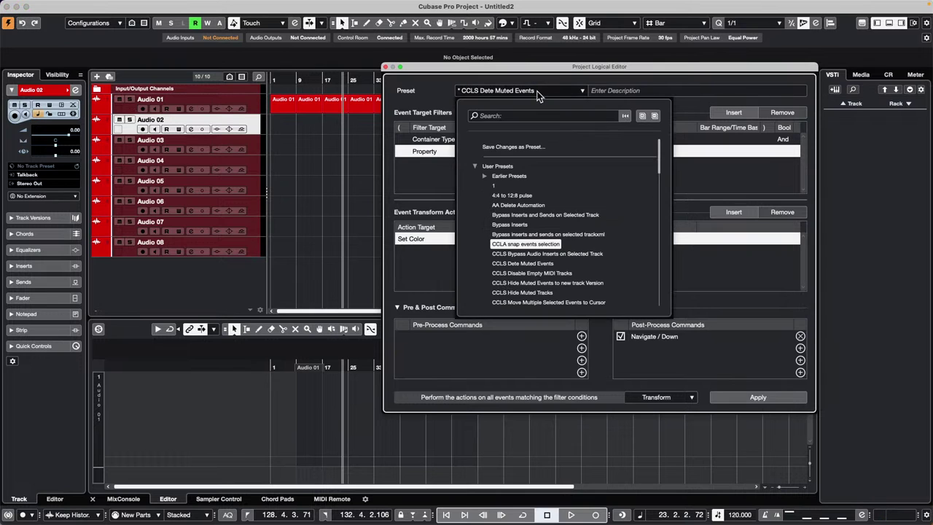
left_click(534, 149)
type("CCLS Increment Track Colo")
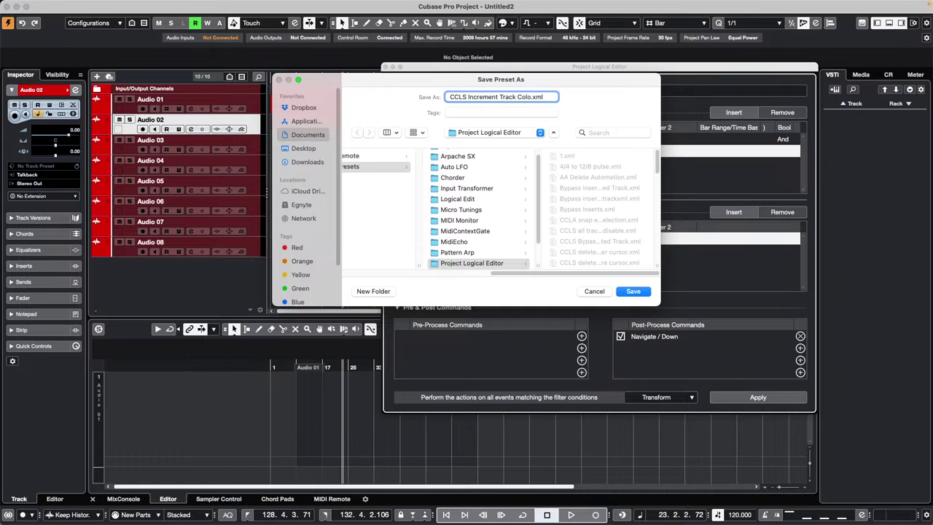
type("r")
key("Return")
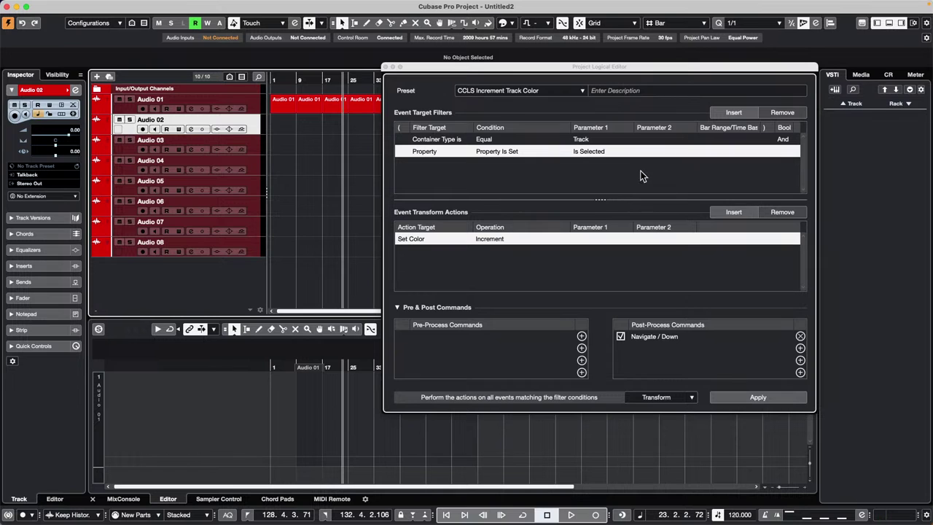
Switch the function to Select and clear both target filters and the Navigate / Down post-process command
left_click(670, 398)
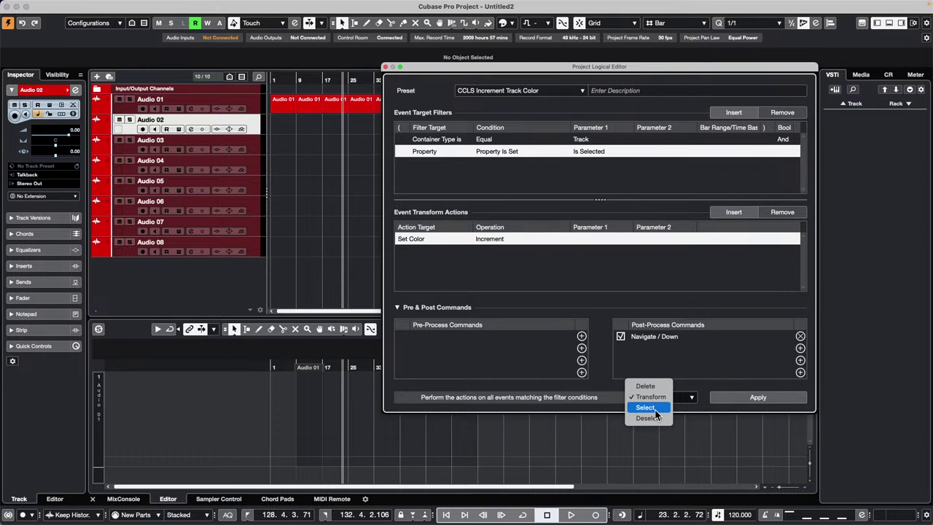
left_click(656, 409)
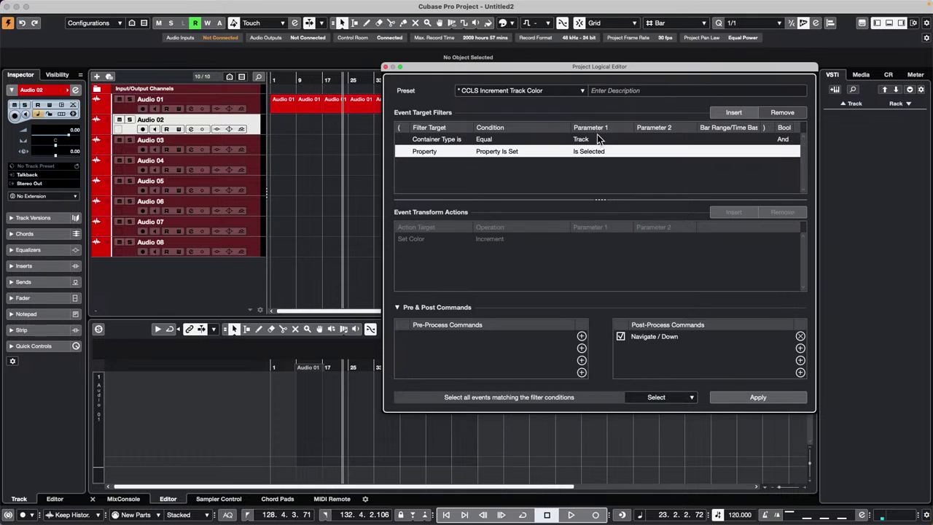
left_click(782, 112)
left_click(783, 112)
left_click(801, 336)
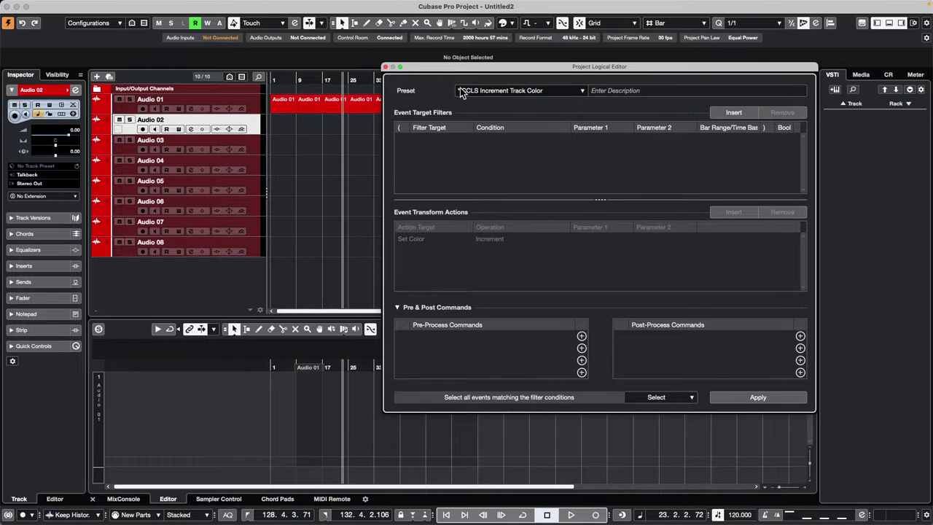
Add an event target filter with Container Type is, Equal, Track
left_click(724, 114)
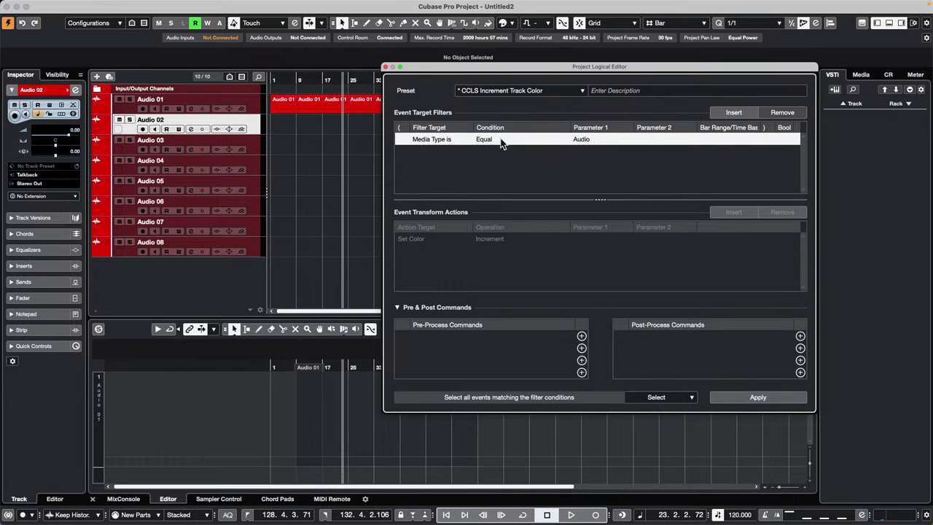
left_click(426, 141)
left_click(440, 160)
left_click(590, 140)
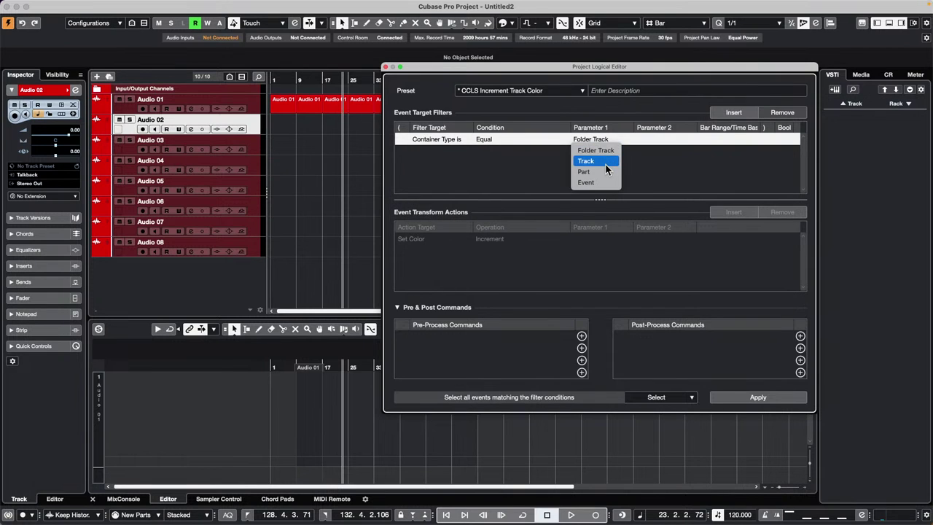
left_click(605, 161)
Add a second event target filter on Position and examine its conditions and the other filter targets
left_click(728, 114)
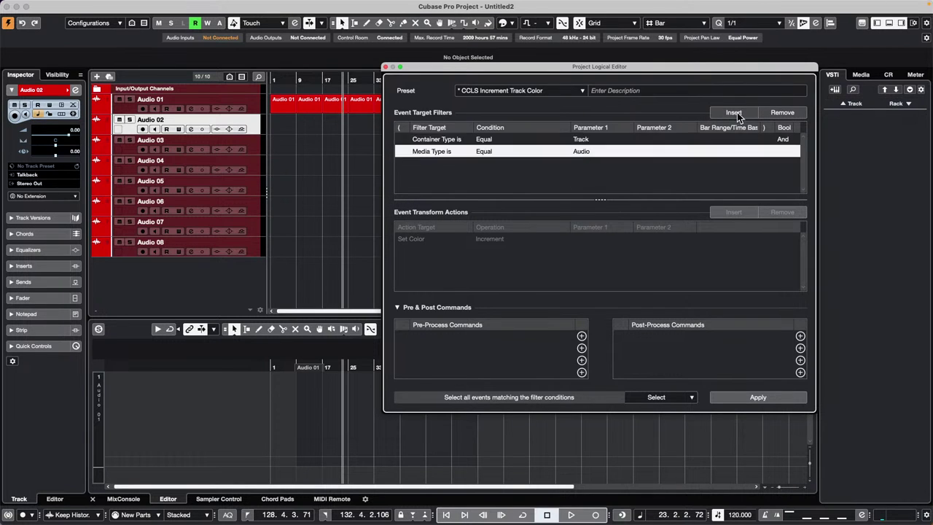
left_click(437, 152)
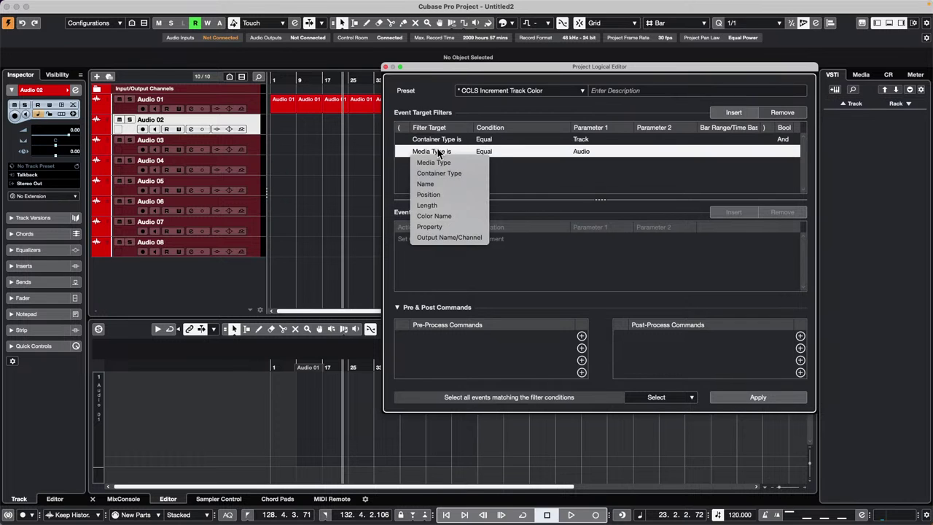
left_click(445, 195)
left_click(496, 152)
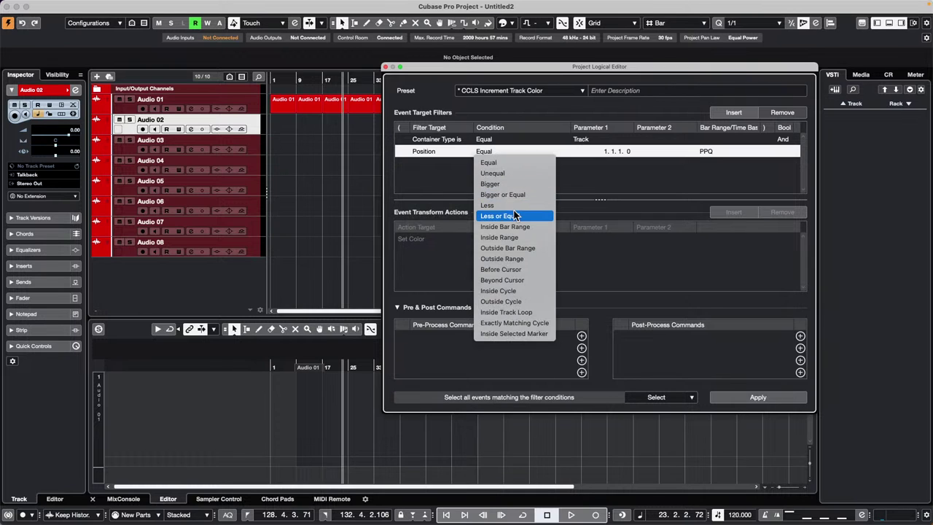
key("Up")
left_click(446, 174)
left_click(431, 151)
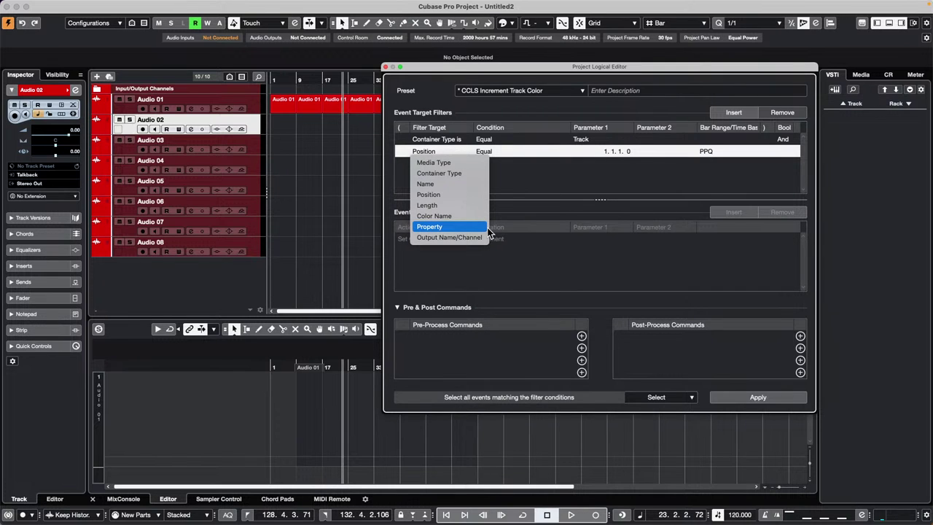
left_click(530, 173)
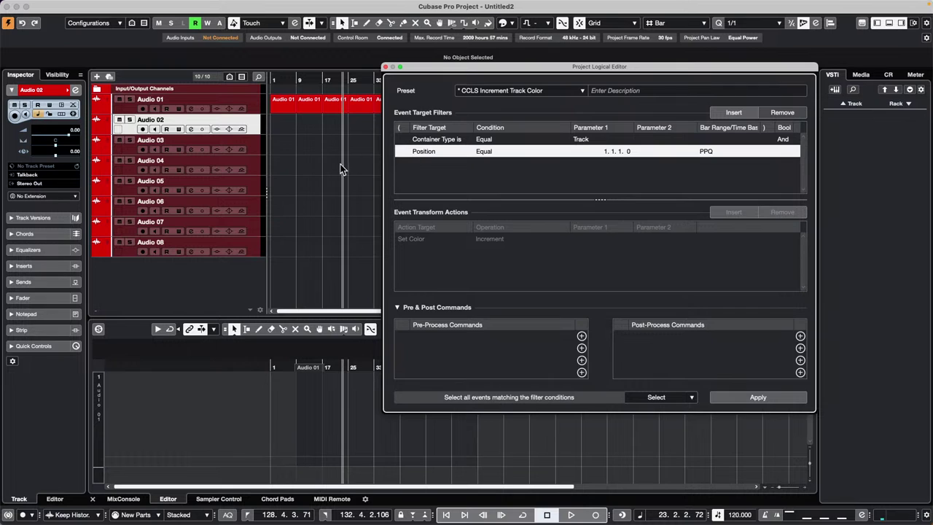
left_click(434, 151)
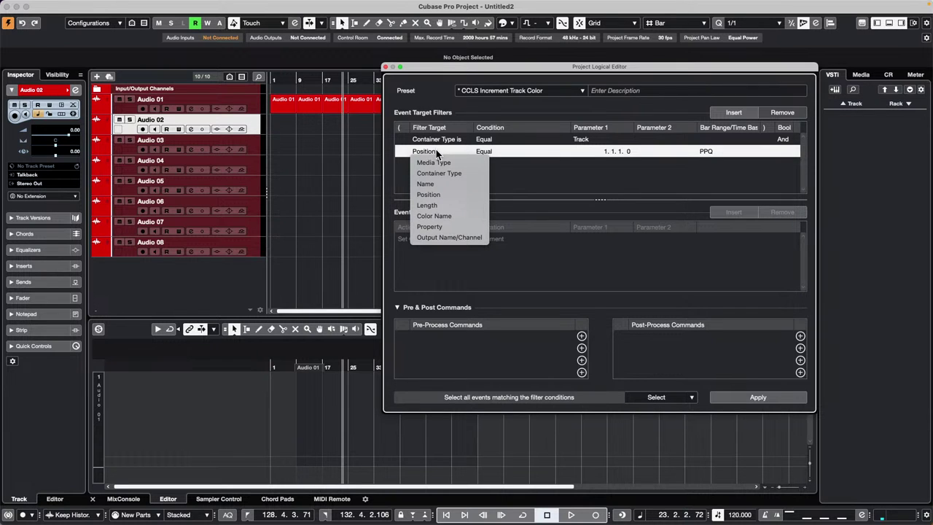
left_click(571, 174)
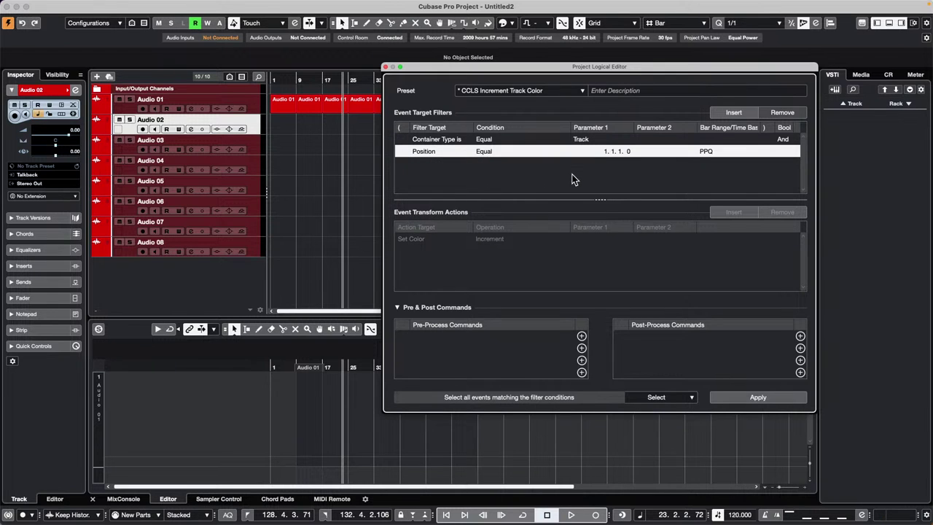
Select the Audio 01 track and reload the user preset CCLS Increment Track Color
left_click(254, 104)
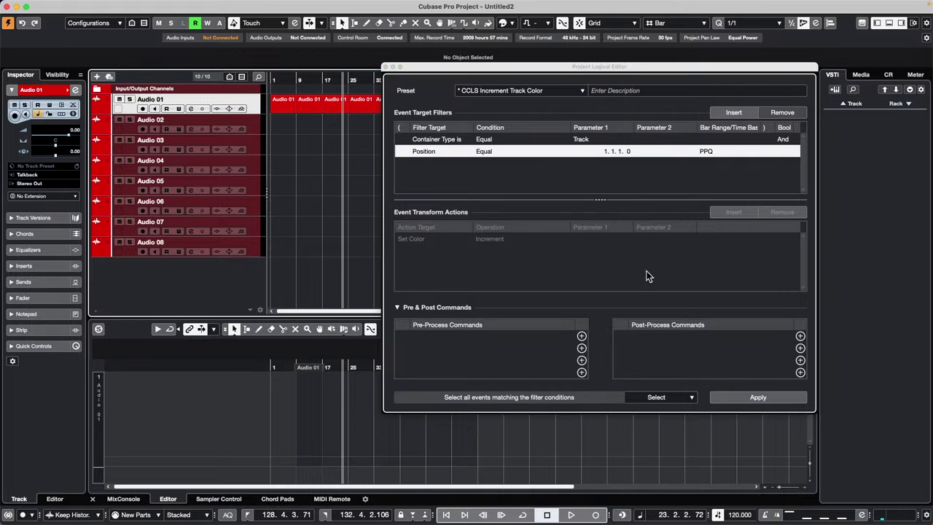
left_click(547, 91)
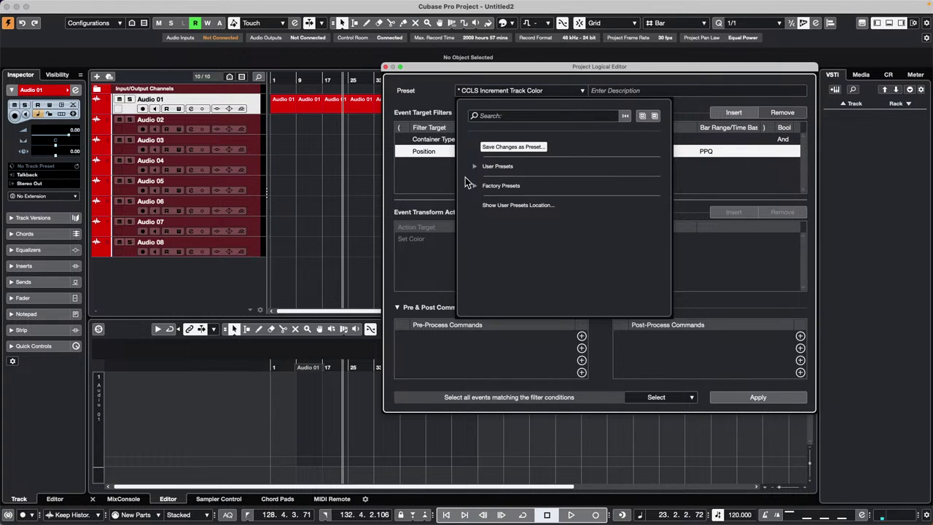
left_click(754, 351)
left_click(549, 93)
left_click(552, 90)
left_click(475, 185)
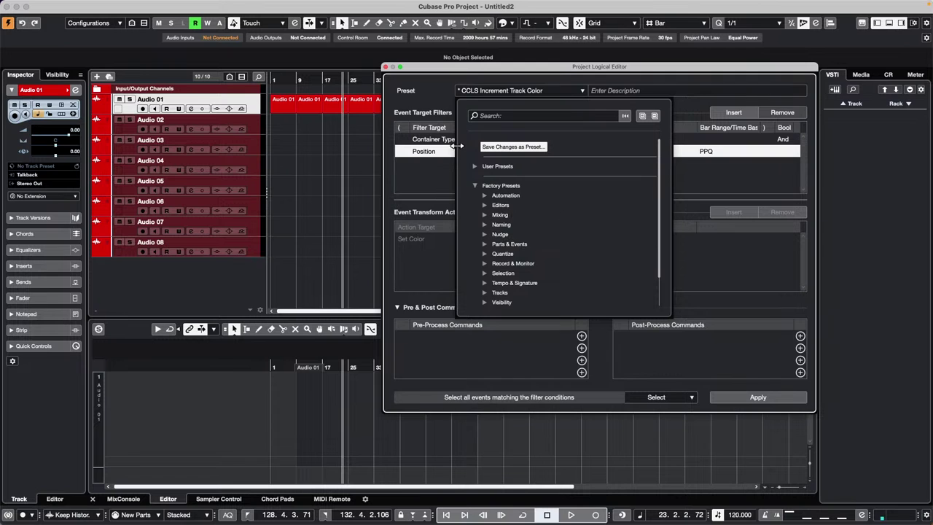
left_click(475, 166)
scroll(571, 223, "down", 3)
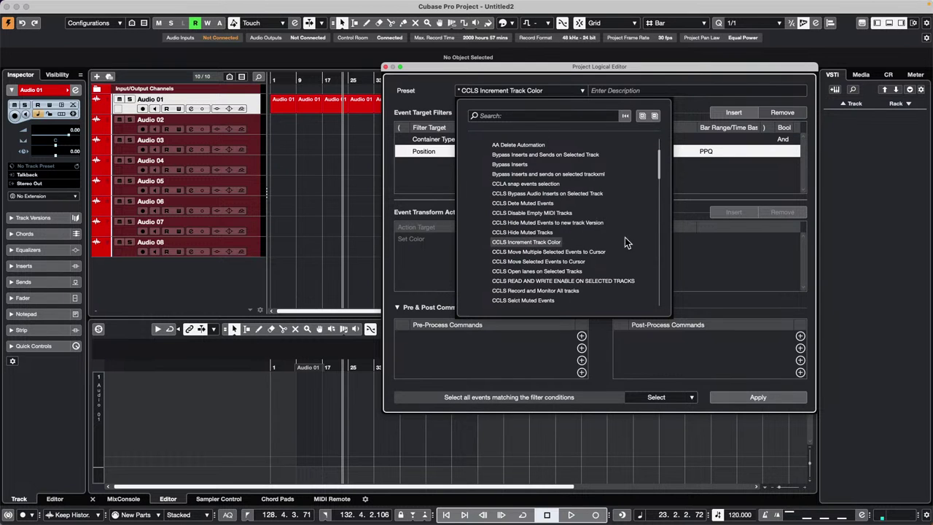
left_click(530, 242)
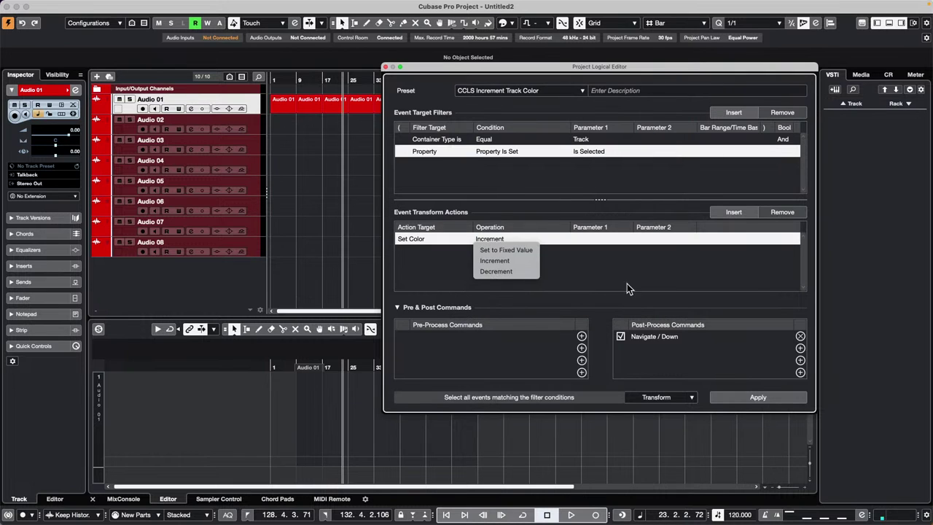
left_click(755, 284)
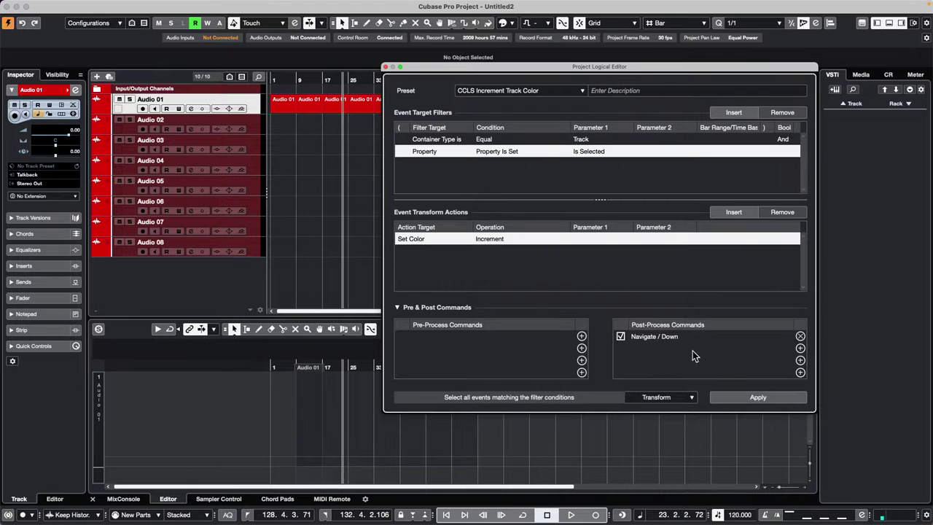
Replace the Navigate / Down post-process command with Edit / Invert Selection
left_click(800, 336)
left_click(800, 337)
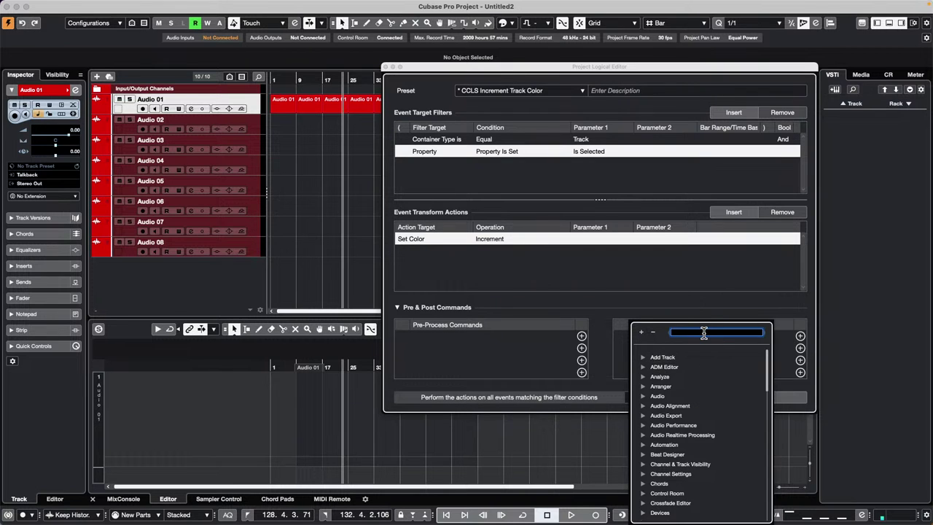
type("invert selectio")
key("Return")
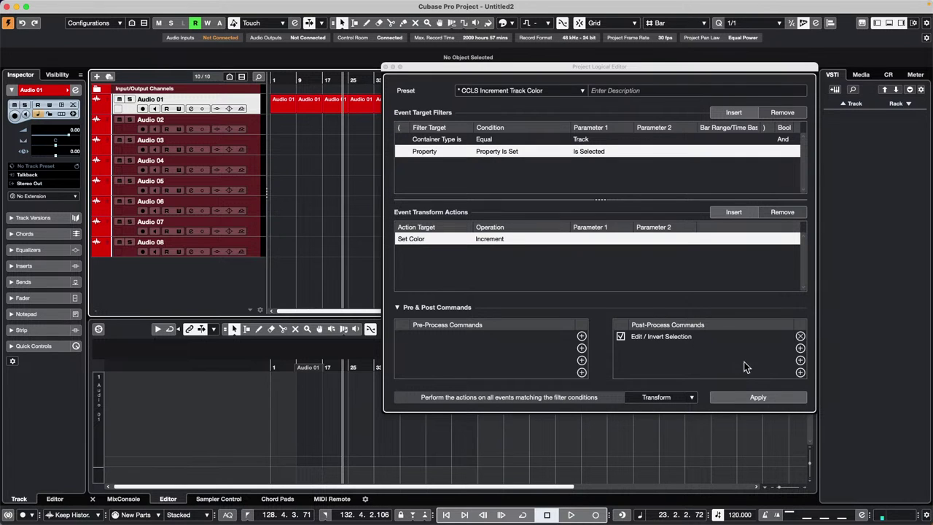
Apply the colour increment to Audio 01 repeatedly until it is bright green, clearing the event selection after the first pass
left_click(758, 399)
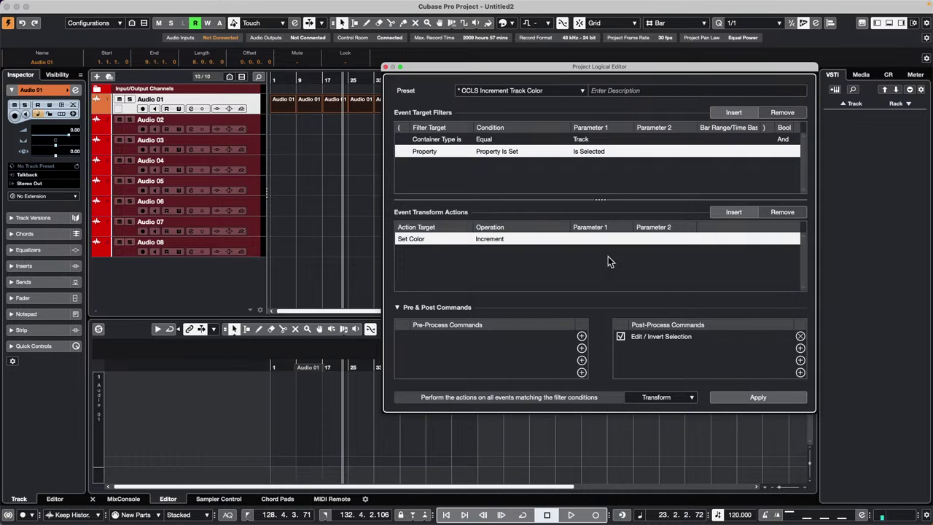
left_click(304, 126)
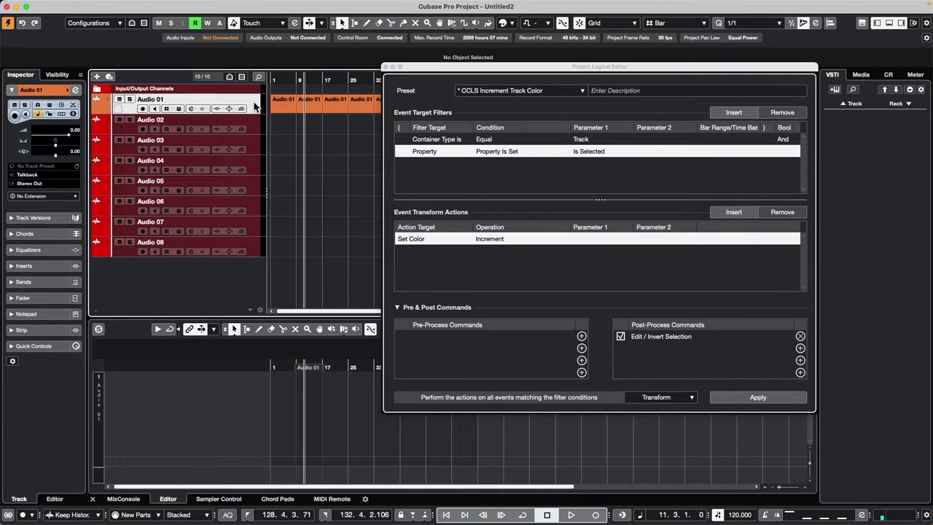
left_click(733, 391)
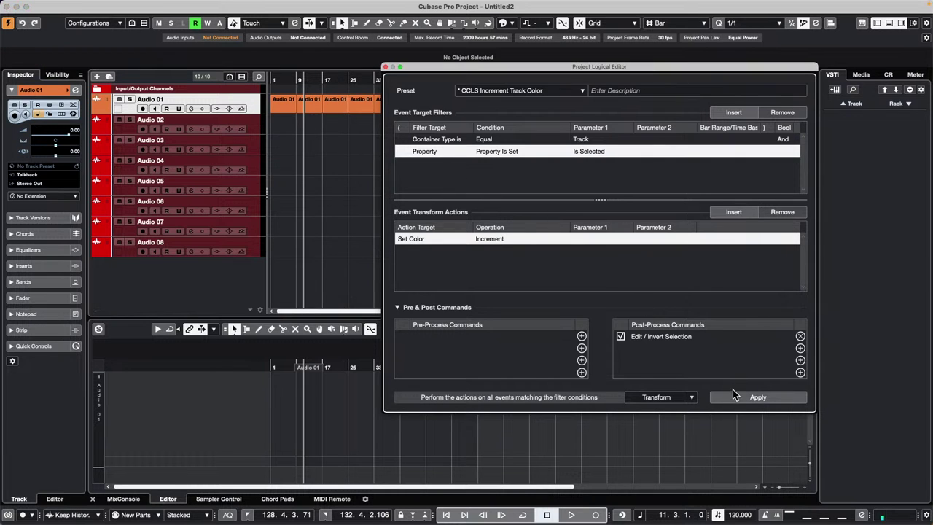
left_click(766, 403)
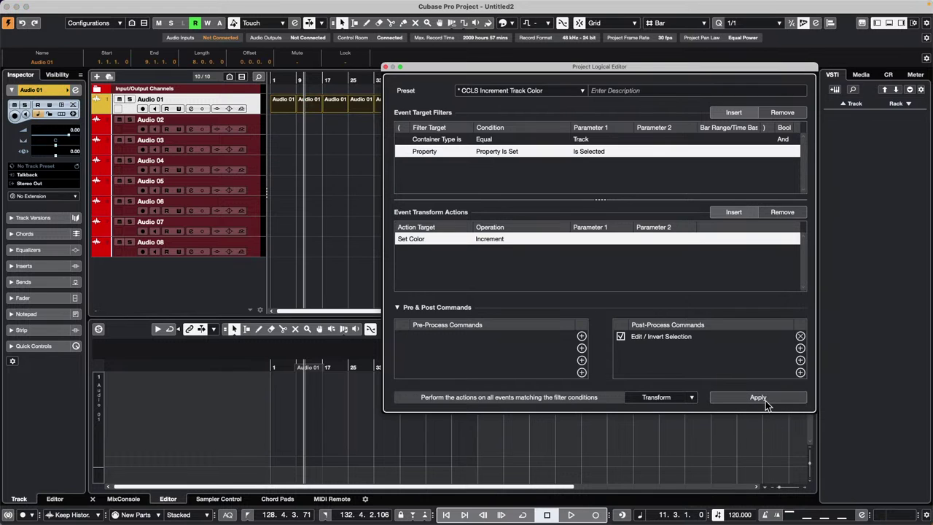
left_click(765, 402)
left_click(765, 403)
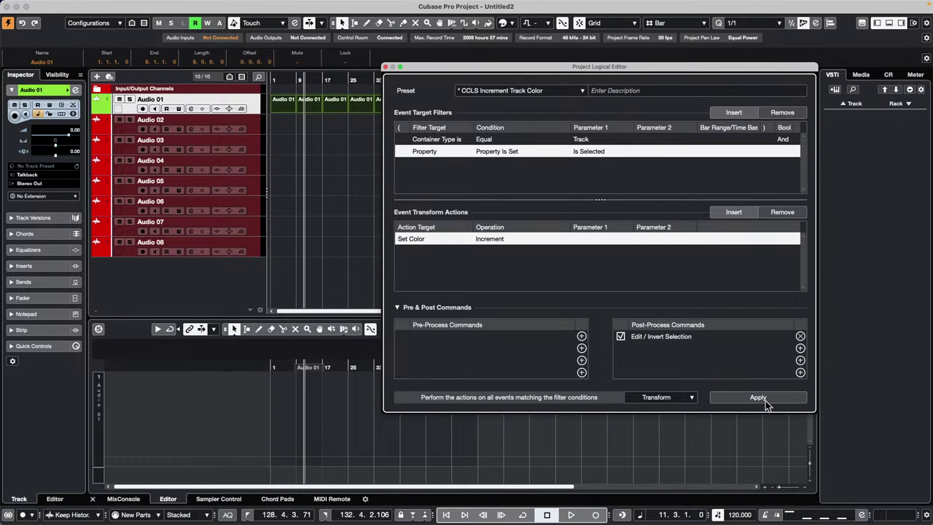
Examine the Select editing commands, including Invert, after selecting and deselecting the first event on Audio 01
left_click(284, 186)
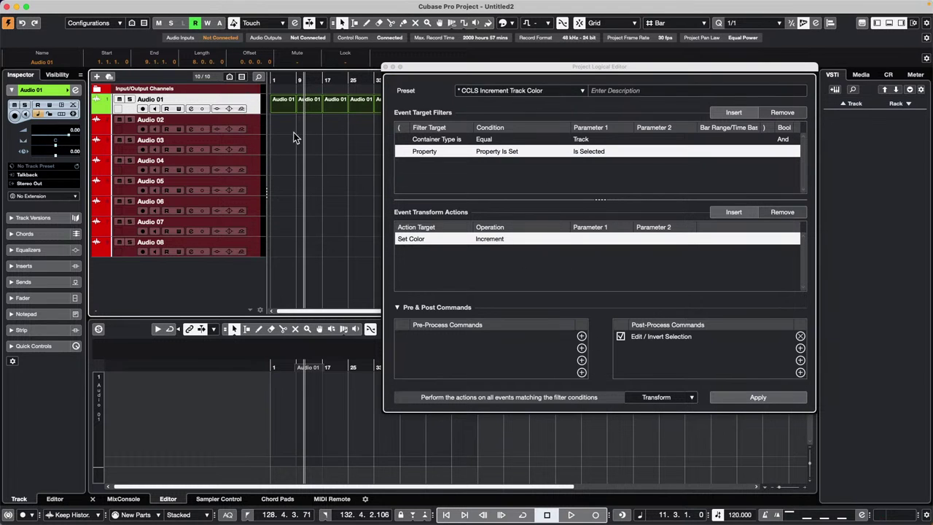
left_click(320, 124)
left_click(286, 109)
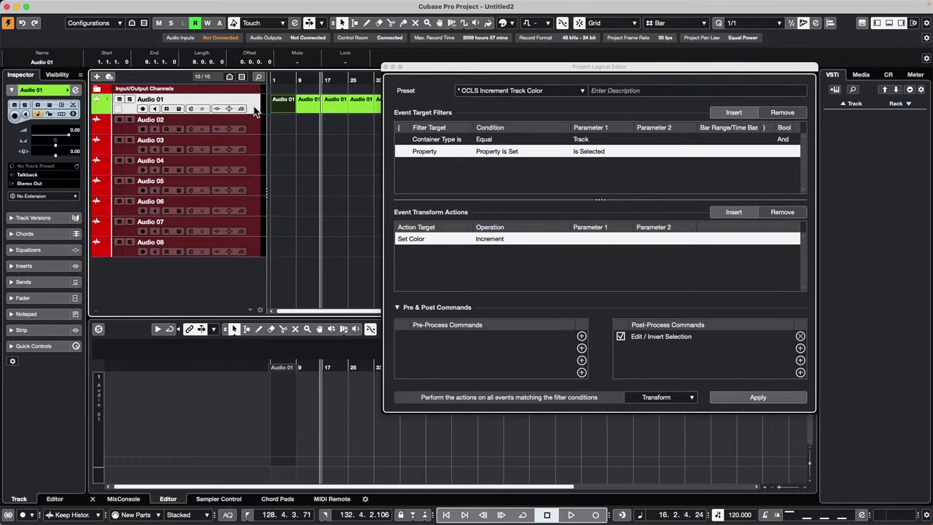
mouse_move(114, 3)
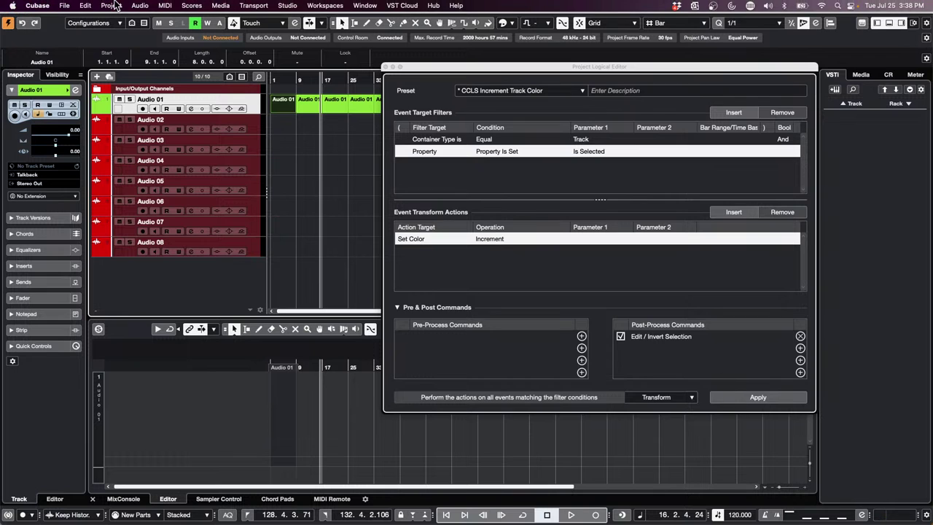
left_click(331, 173)
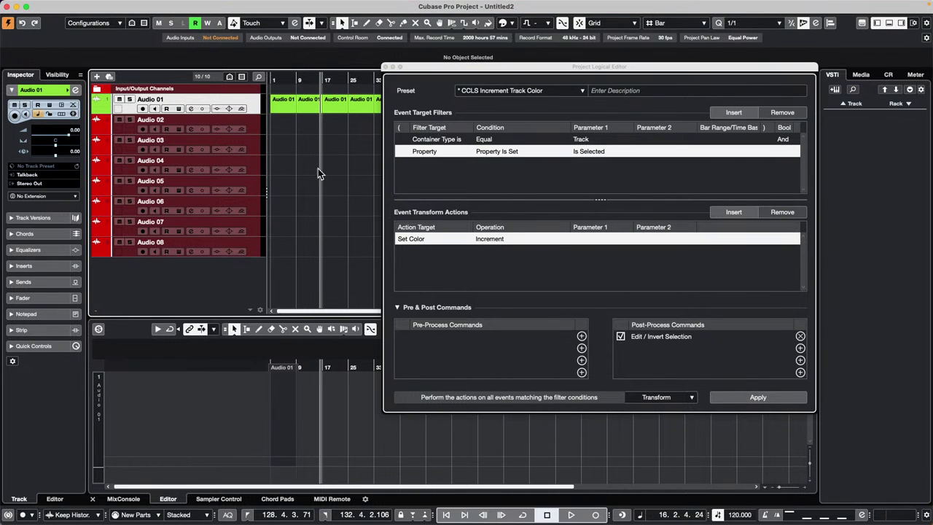
left_click(85, 3)
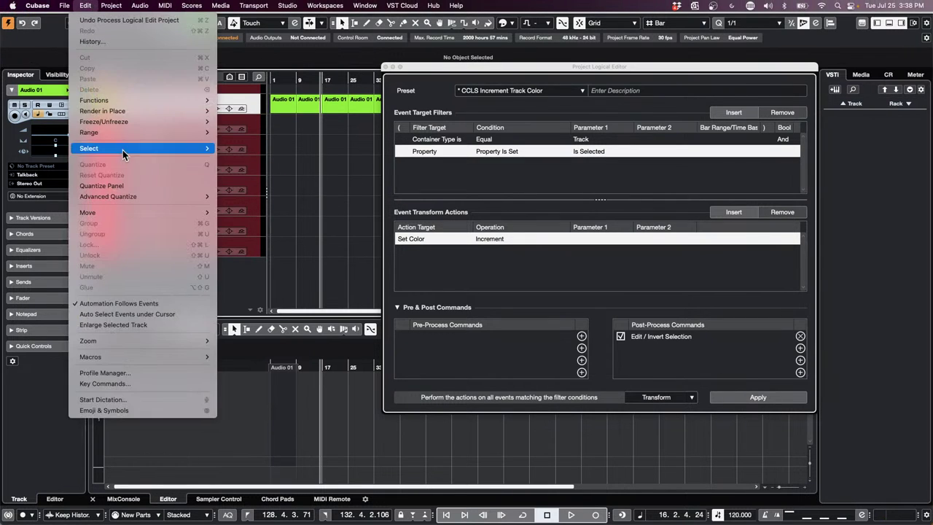
mouse_move(124, 147)
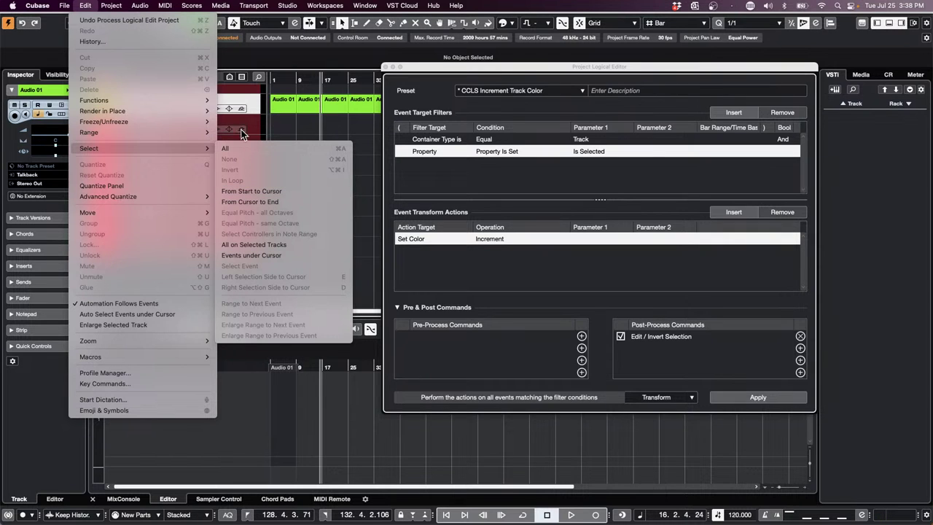
mouse_move(163, 151)
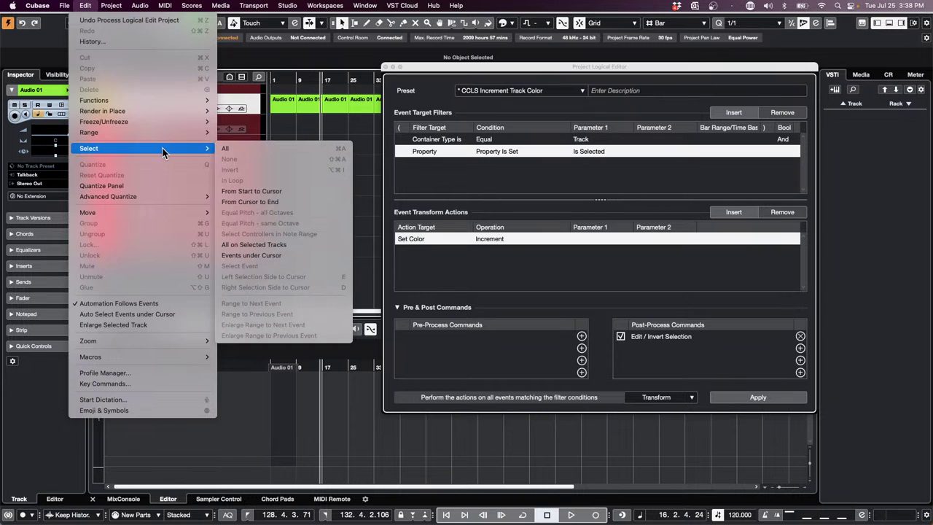
left_click(386, 145)
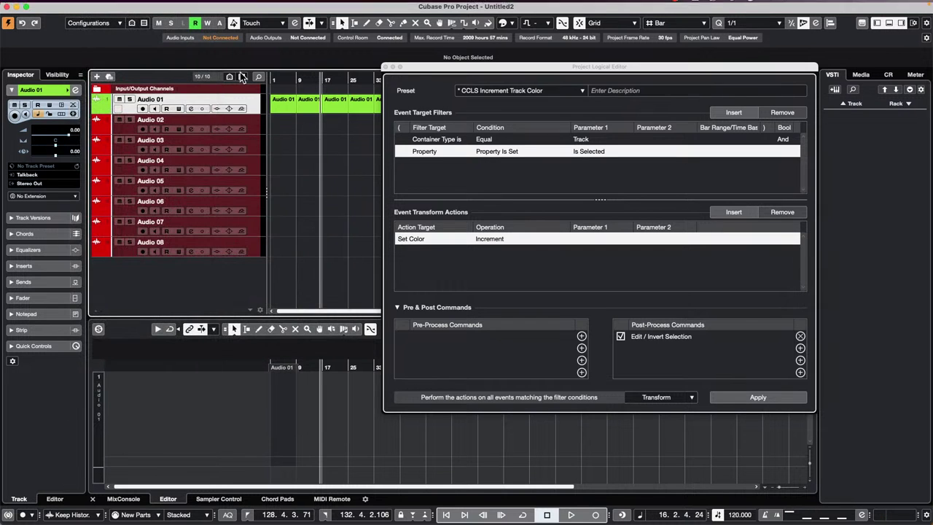
With the first Audio 01 event selected and the cursor at project start, set the Container Type filter to Event and remove the Property filter
left_click(282, 106)
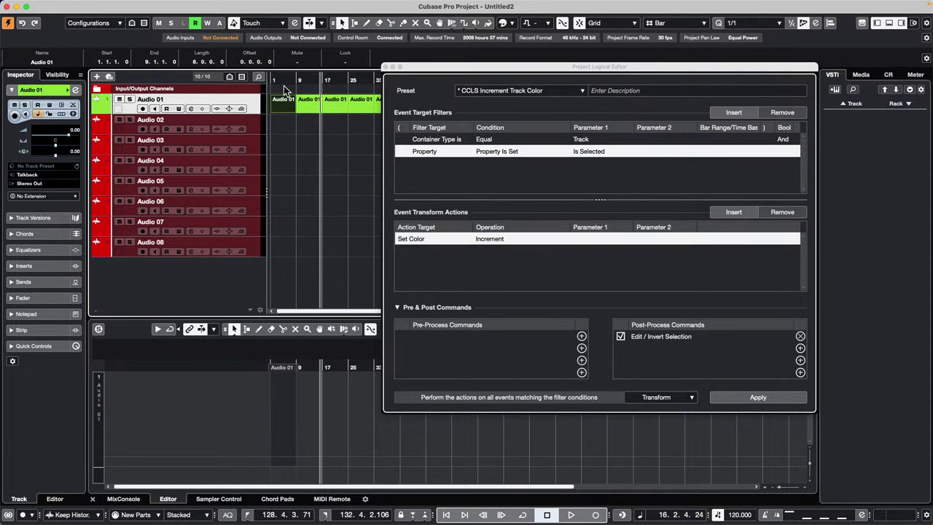
key("Home")
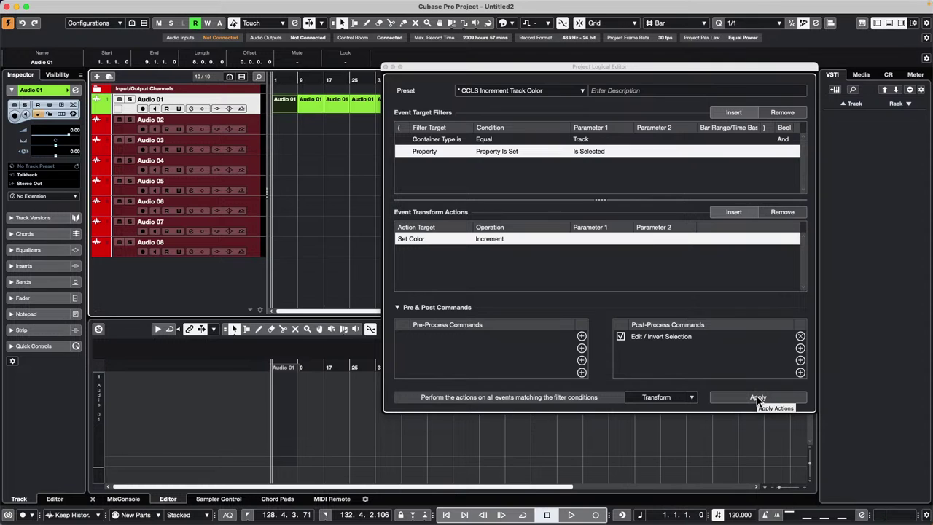
left_click(590, 141)
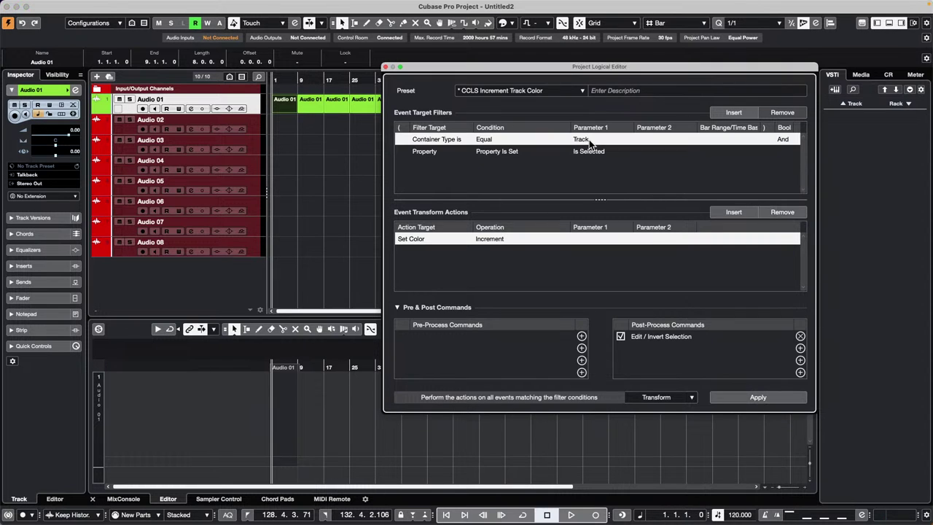
left_click(589, 140)
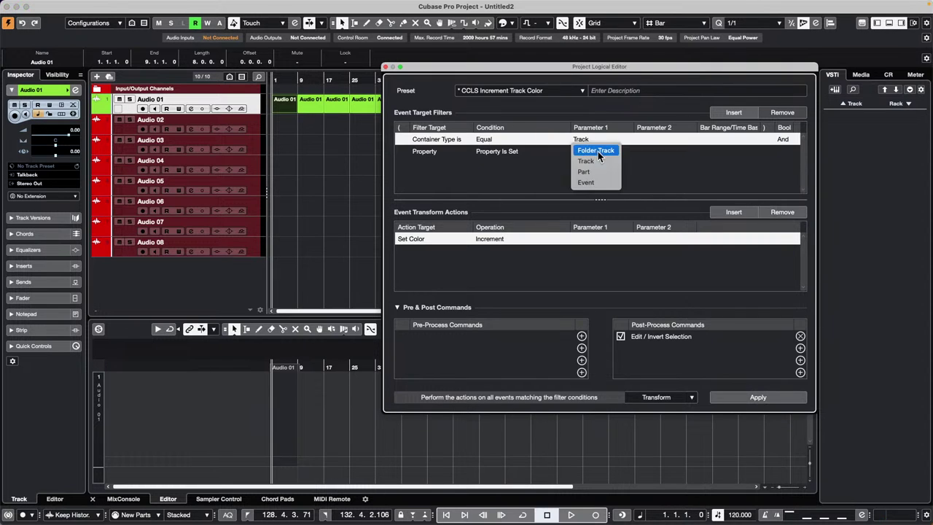
left_click(602, 181)
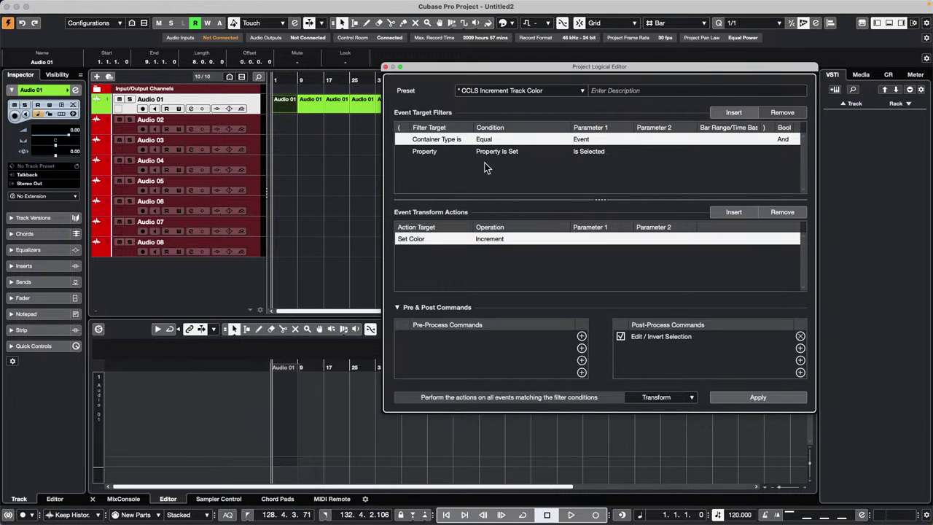
left_click(586, 153)
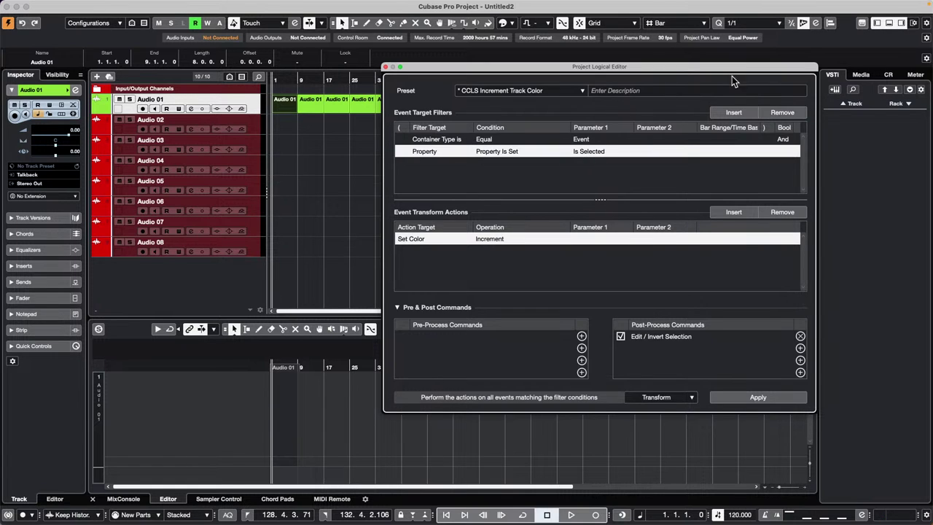
left_click(782, 113)
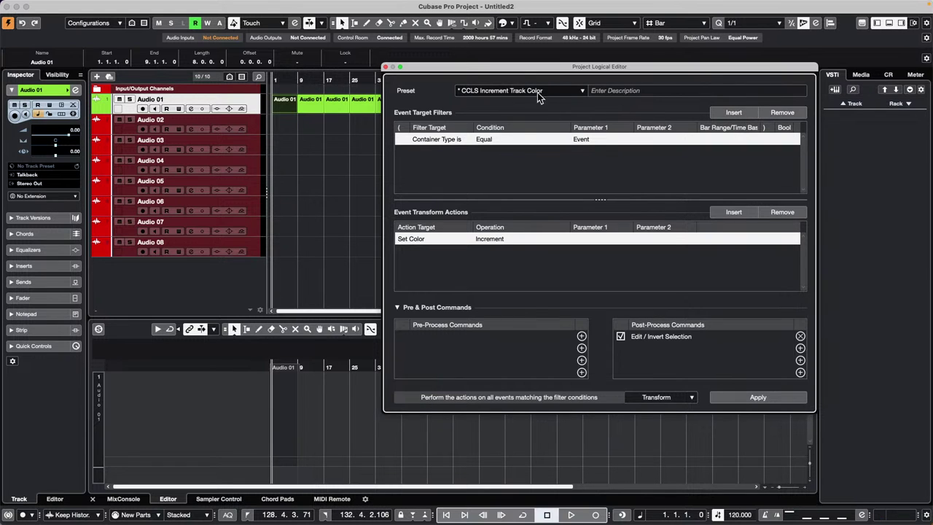
Reload the CCLS Increment Track Color preset and apply it once to the Audio 01 track
left_click(478, 92)
left_click(523, 220)
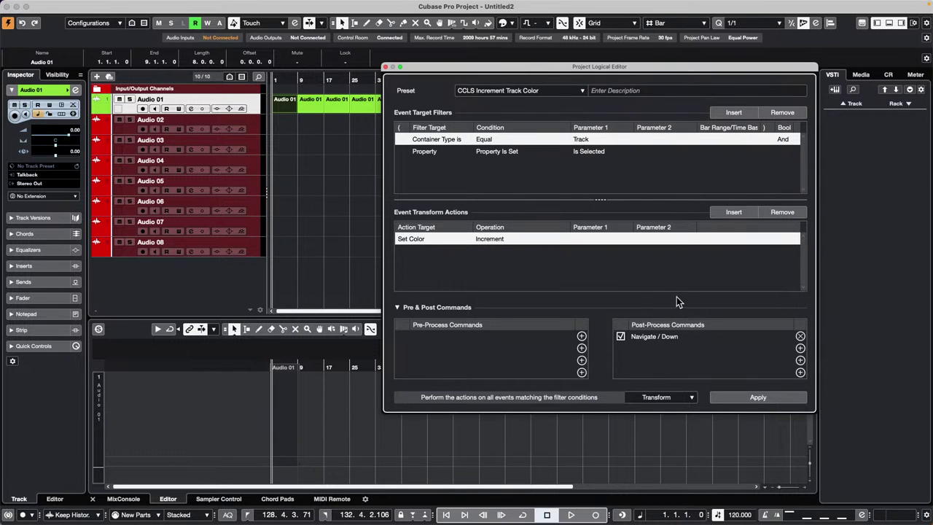
left_click(753, 397)
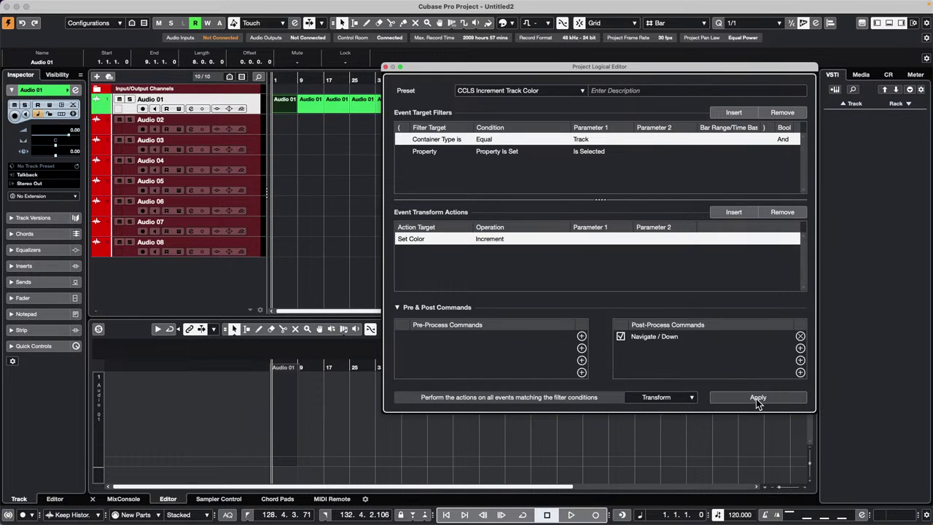
Replace the preset's Navigate / Down post-process command with Edit / Invert Selection
left_click(800, 337)
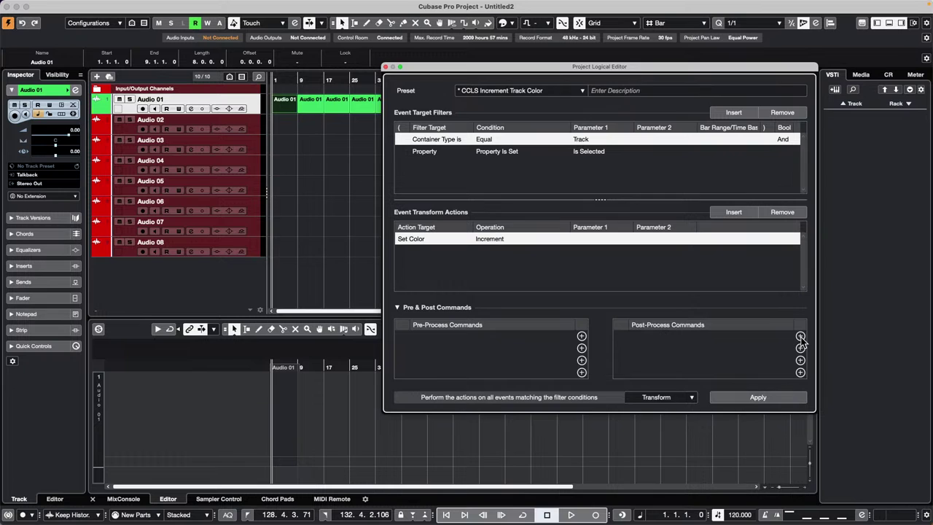
left_click(801, 337)
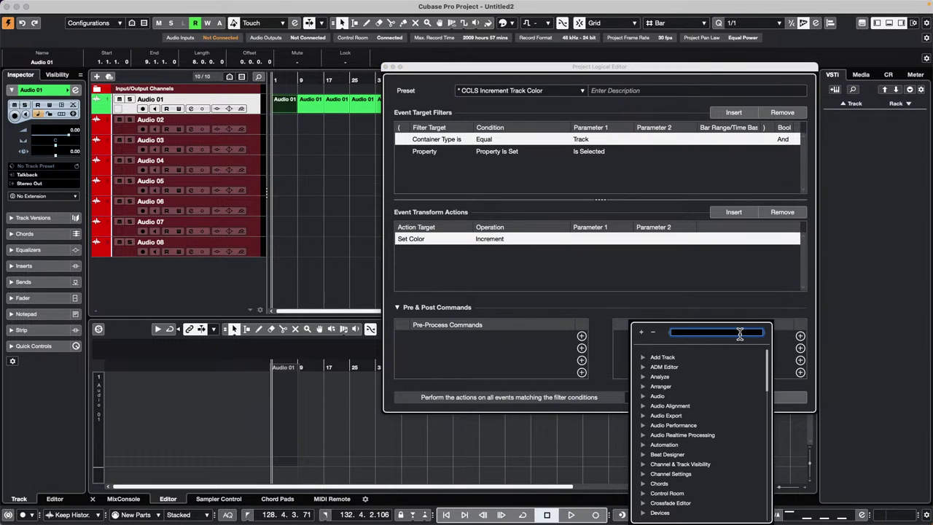
type("invert")
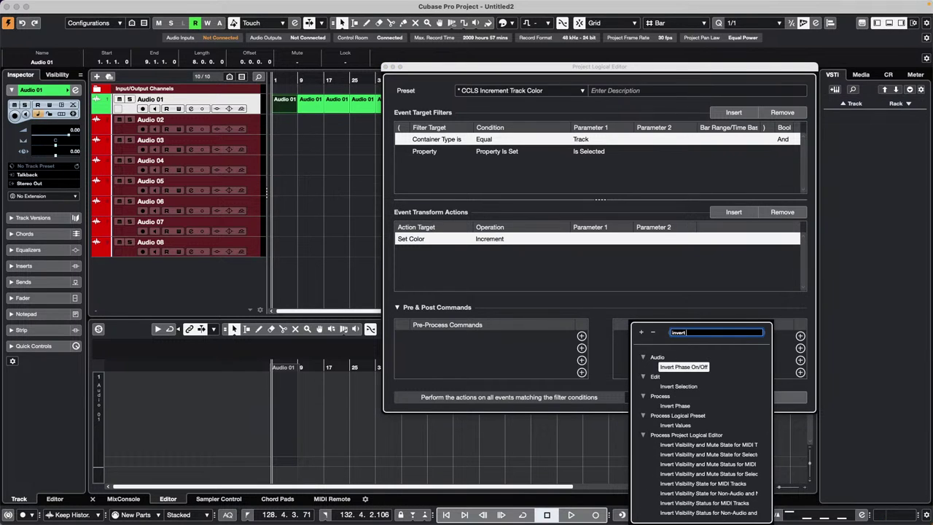
type(" select")
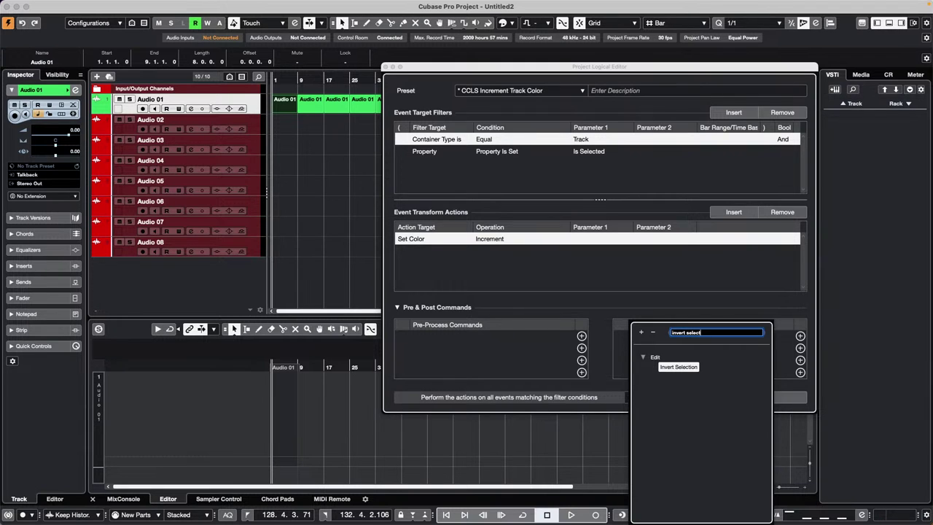
type("io")
key("Return")
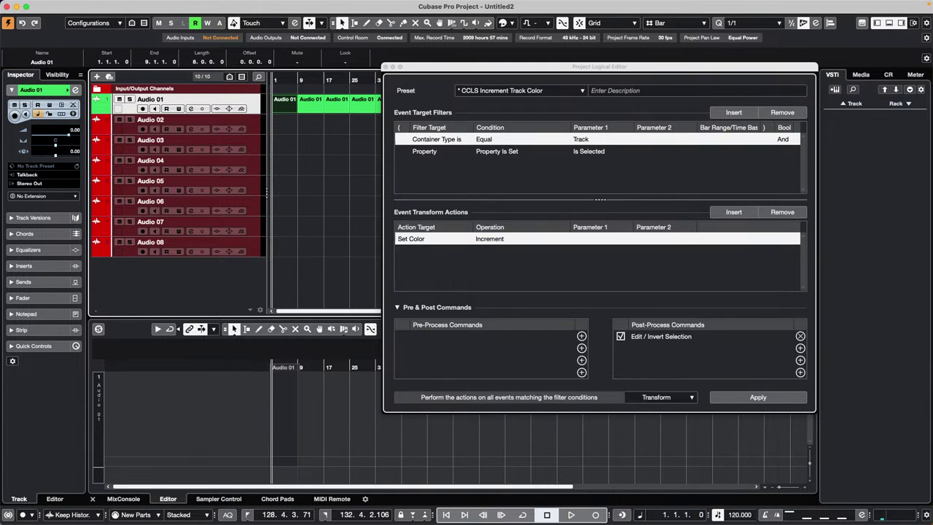
Apply the colour increment to Audio 01 until it is blue, clearing the event selection after the first pass
left_click(762, 402)
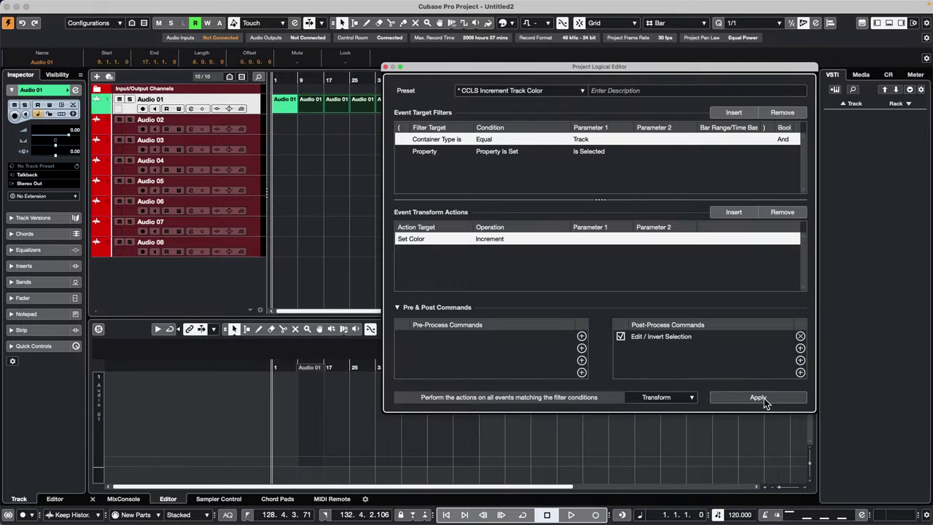
left_click(318, 208)
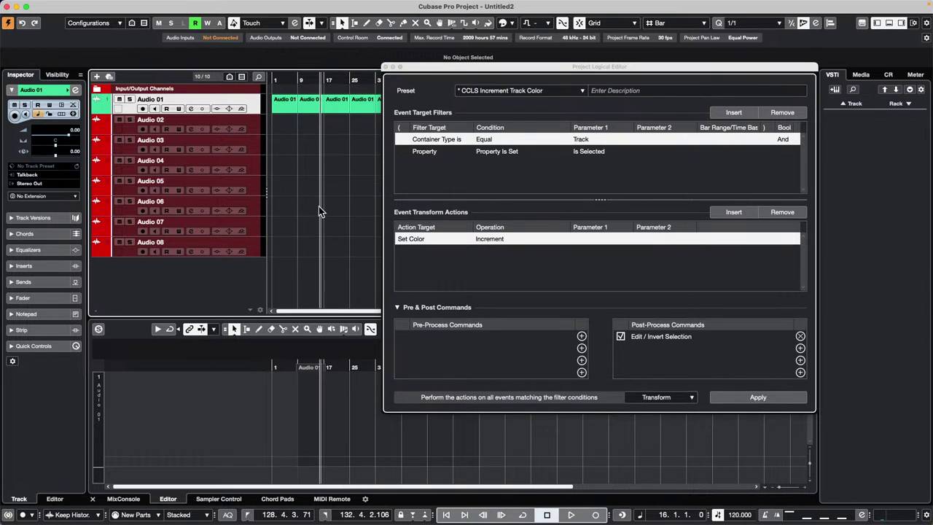
left_click(754, 399)
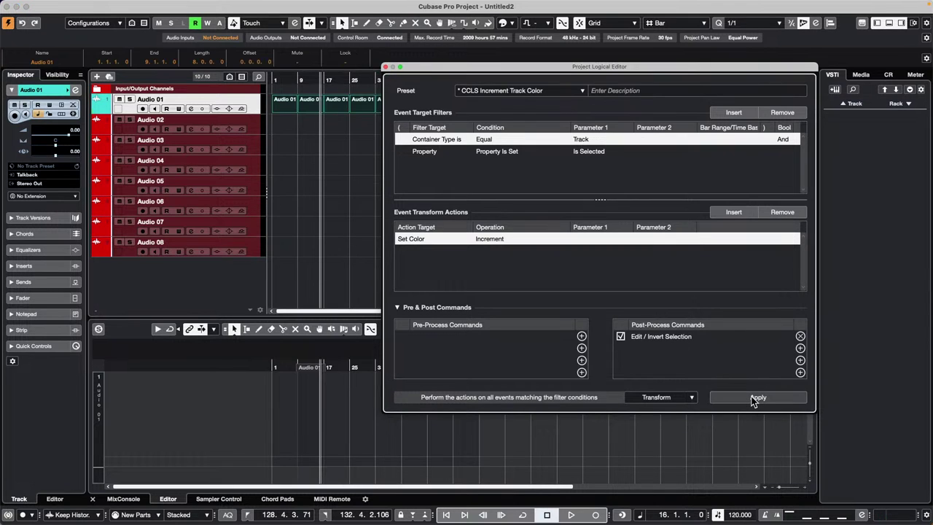
left_click(755, 401)
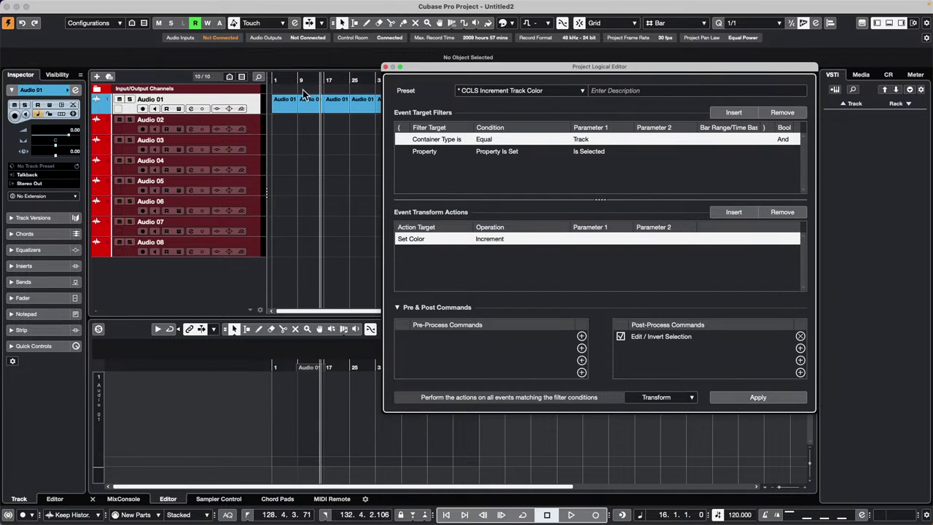
With the first Audio 01 event selected, set the Container Type filter to Event
left_click(282, 76)
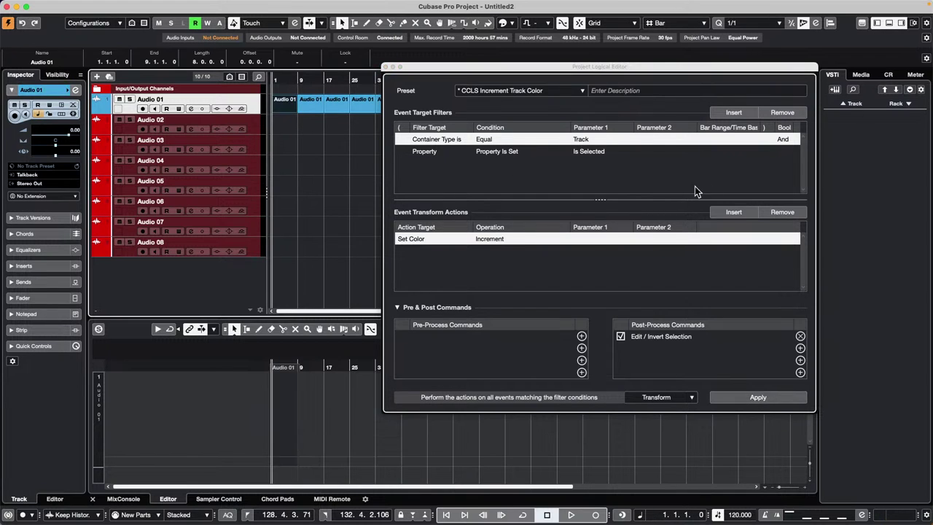
left_click_drag(502, 67, 501, 184)
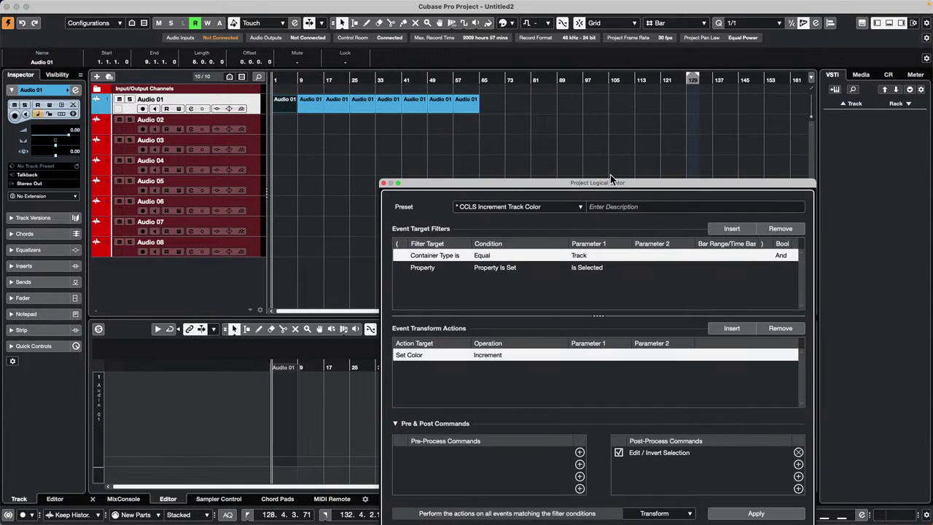
left_click_drag(693, 186, 710, 105)
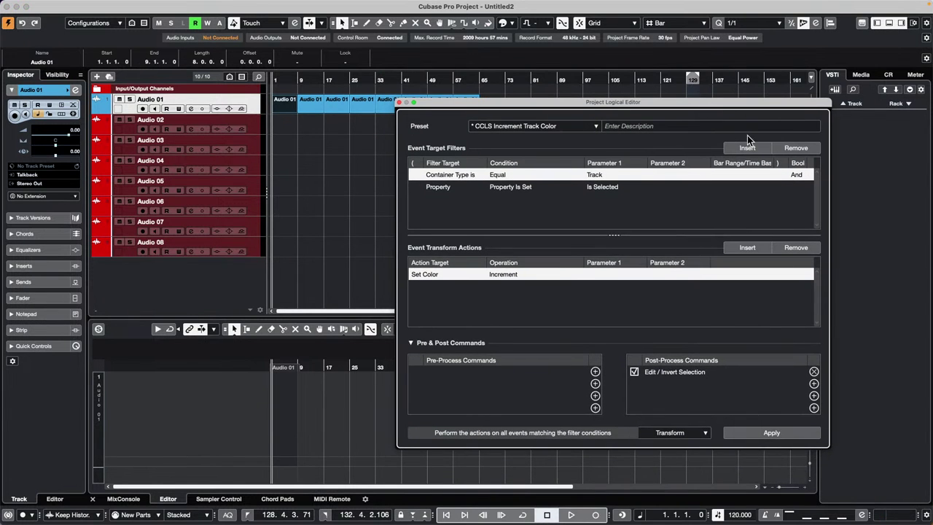
left_click(594, 175)
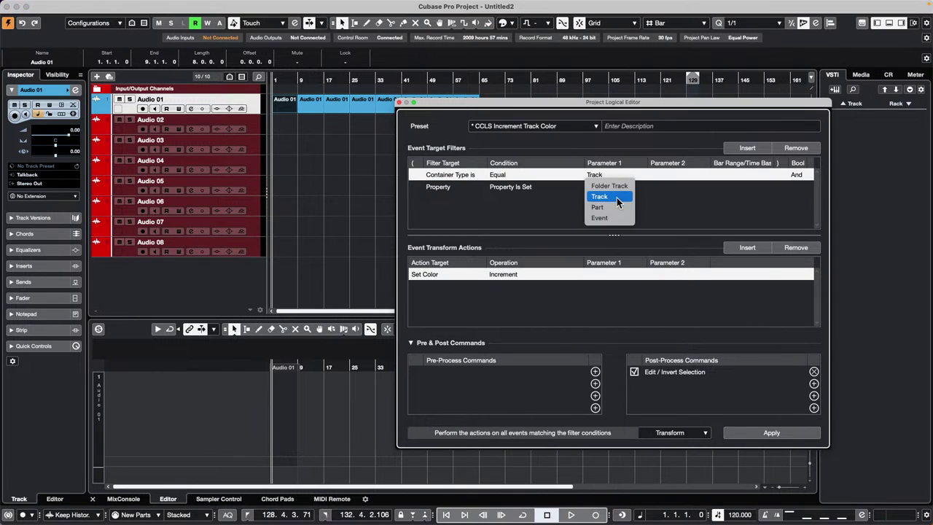
left_click(615, 217)
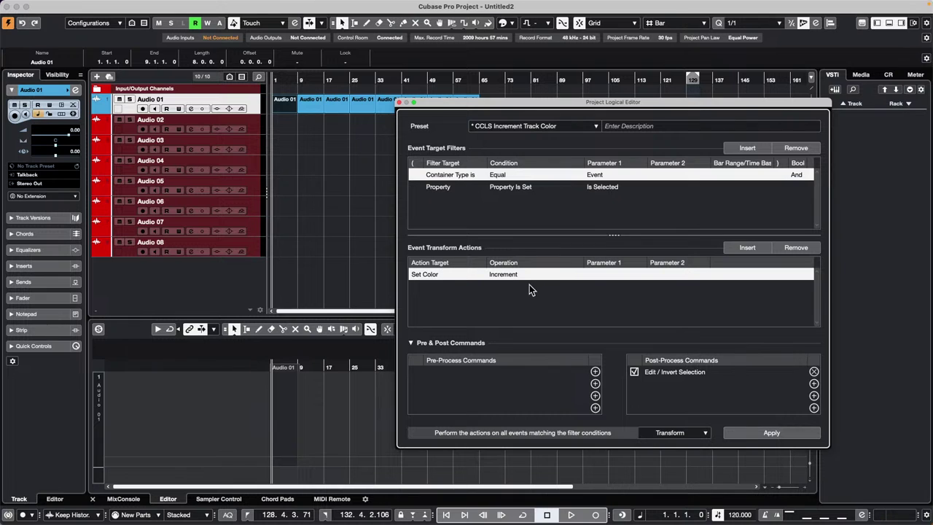
Try the event colour increment twice, then remove the Edit / Invert Selection post-process command and try it again
left_click(778, 434)
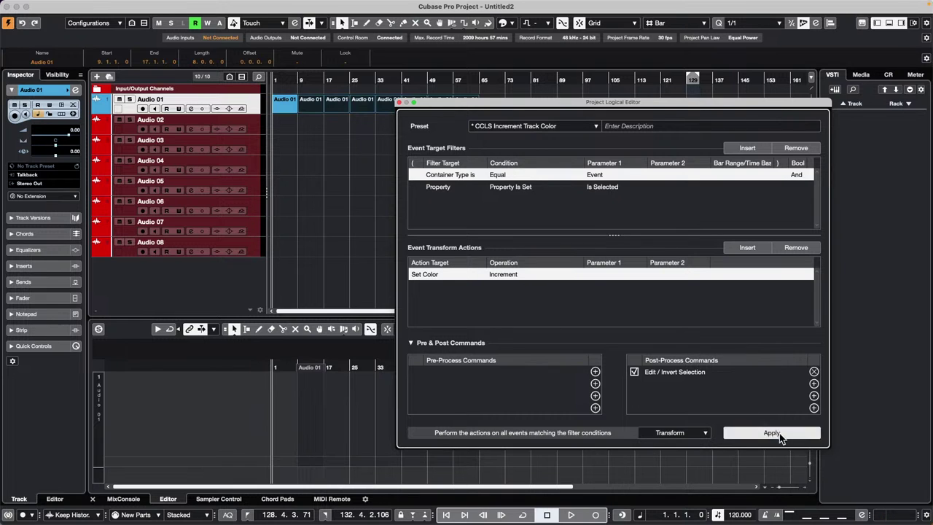
left_click(778, 434)
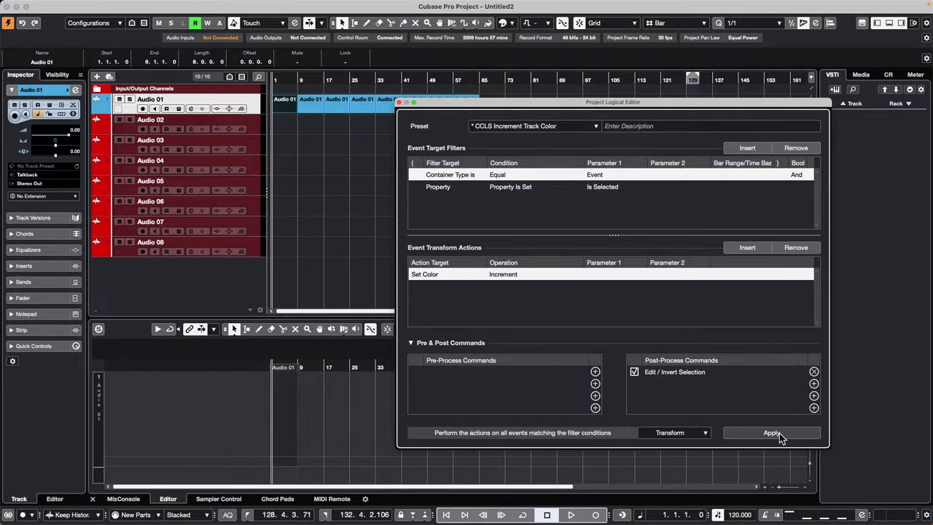
left_click(814, 372)
left_click(782, 434)
left_click(783, 437)
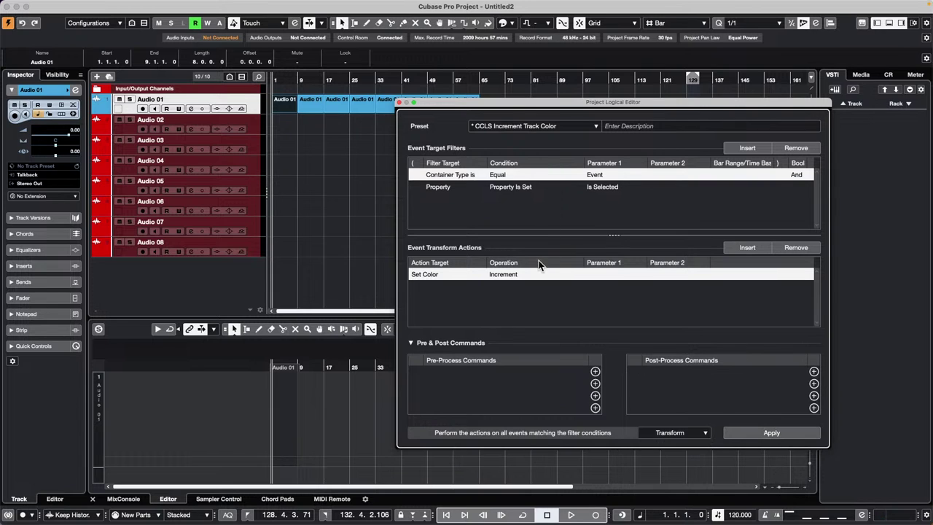
Try to increment the first Audio 01 event's colour several times, reselecting the event between attempts
left_click(311, 134)
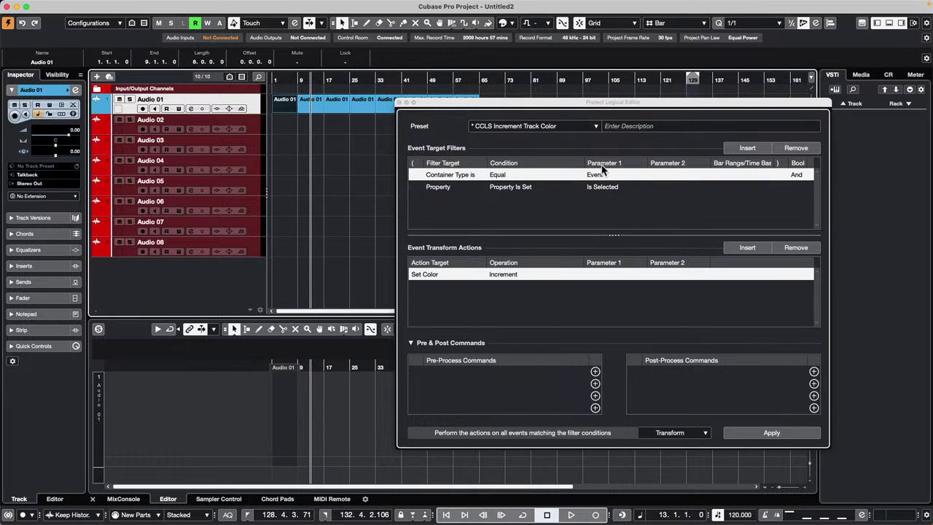
left_click(774, 435)
left_click(326, 157)
left_click(326, 157)
left_click(290, 106)
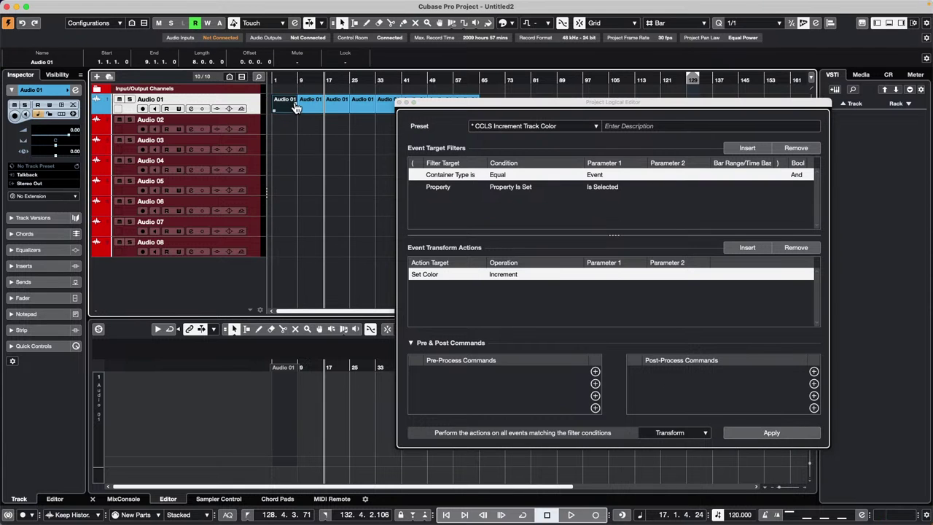
left_click(682, 434)
left_click(682, 433)
left_click(772, 433)
left_click(301, 132)
left_click(290, 108)
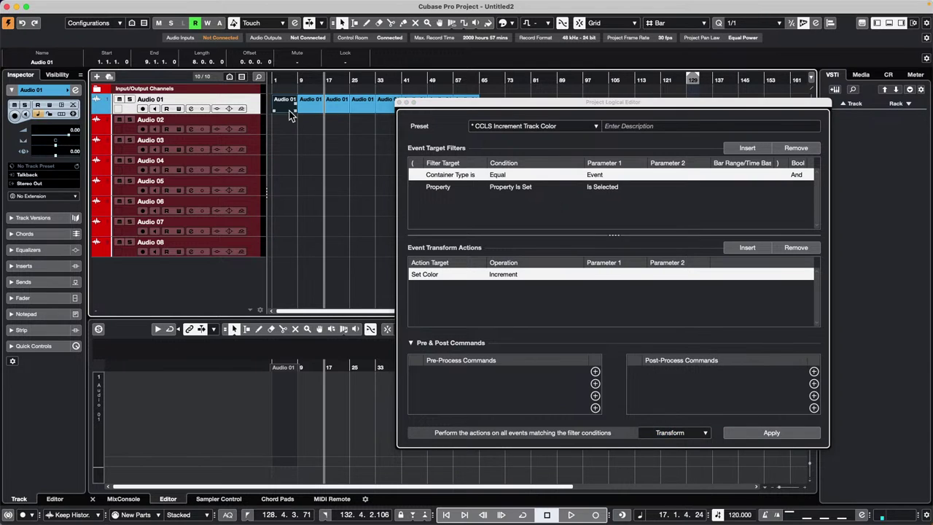
left_click(774, 436)
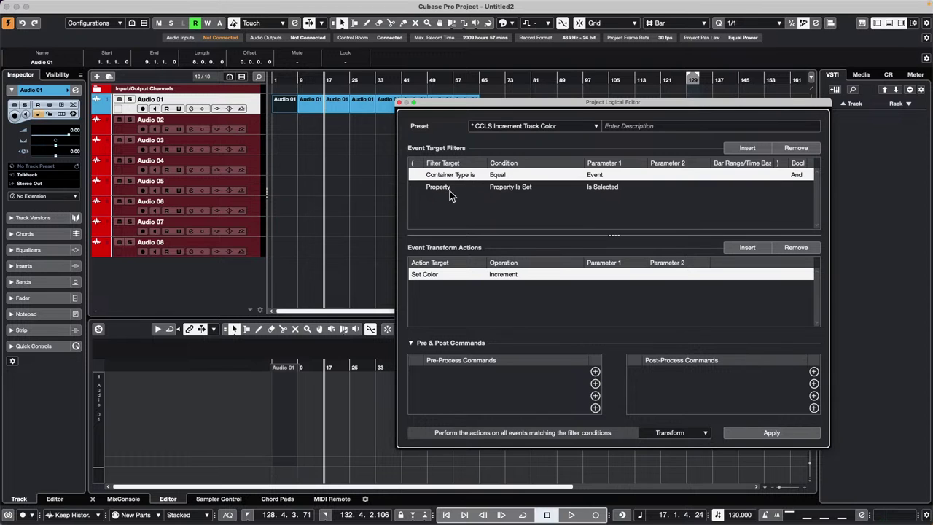
Remove the Property filter, try the colour increment again, and reselect the first Audio 01 event
left_click(600, 187)
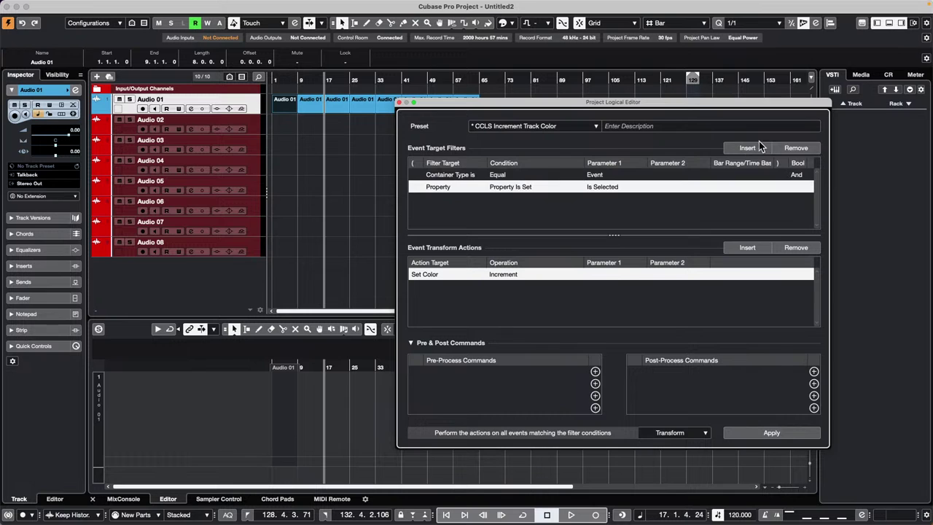
left_click(802, 151)
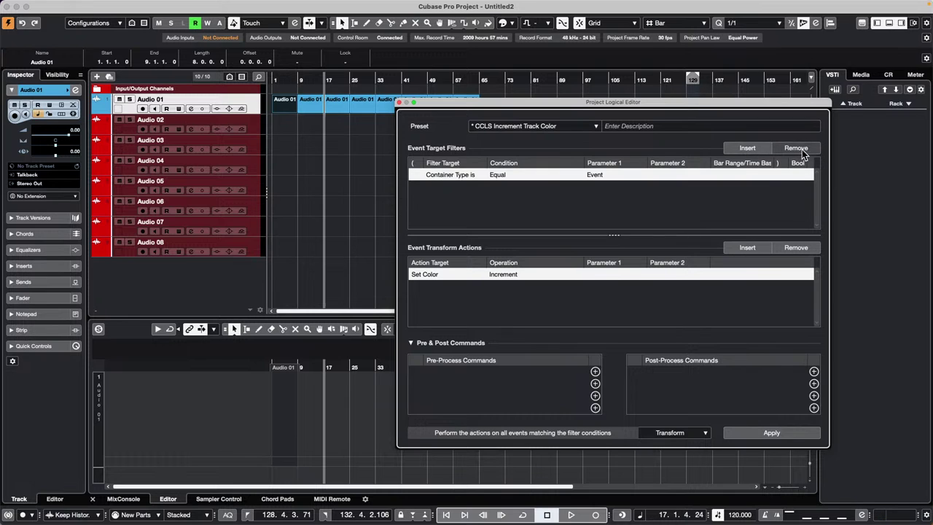
left_click(762, 433)
left_click(346, 205)
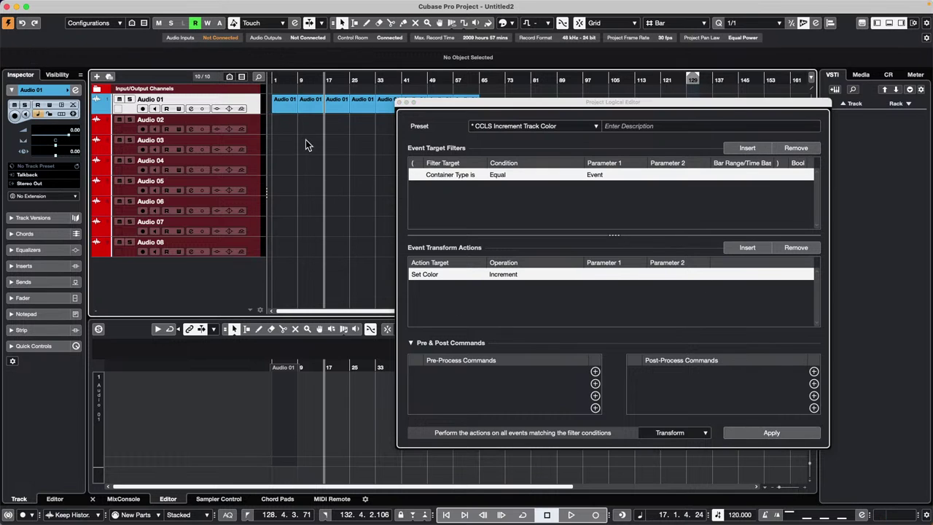
left_click(292, 105)
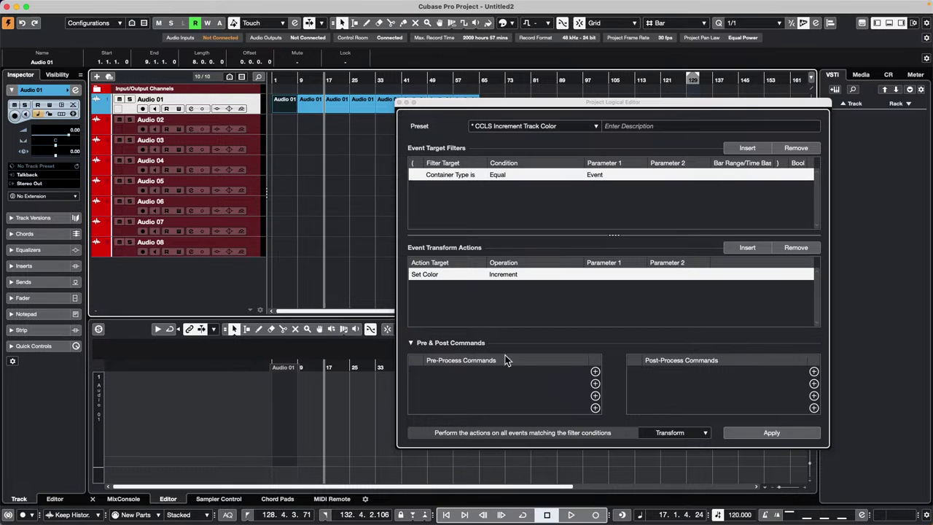
Change the Set Color action to Set to Fixed Value with Color 1, try applying it, and clear the event selection
left_click(508, 275)
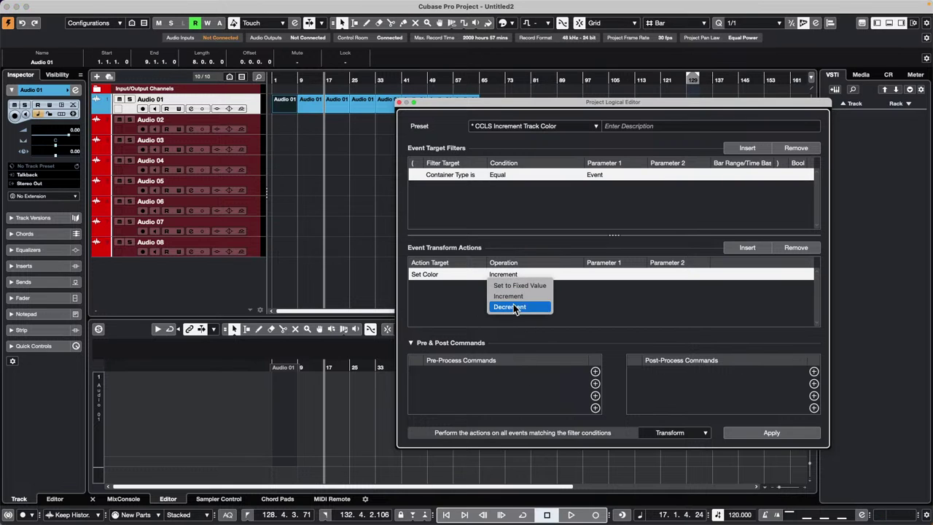
left_click(521, 285)
left_click(764, 435)
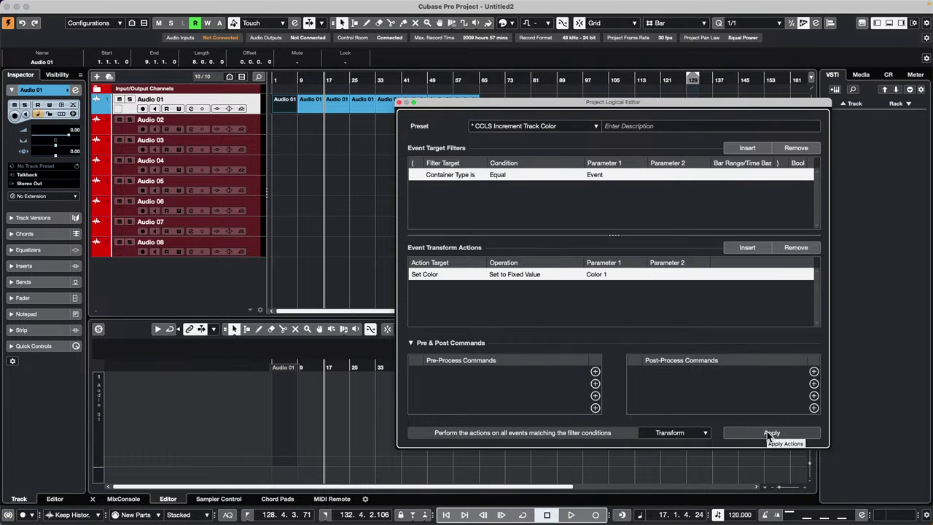
left_click(607, 276)
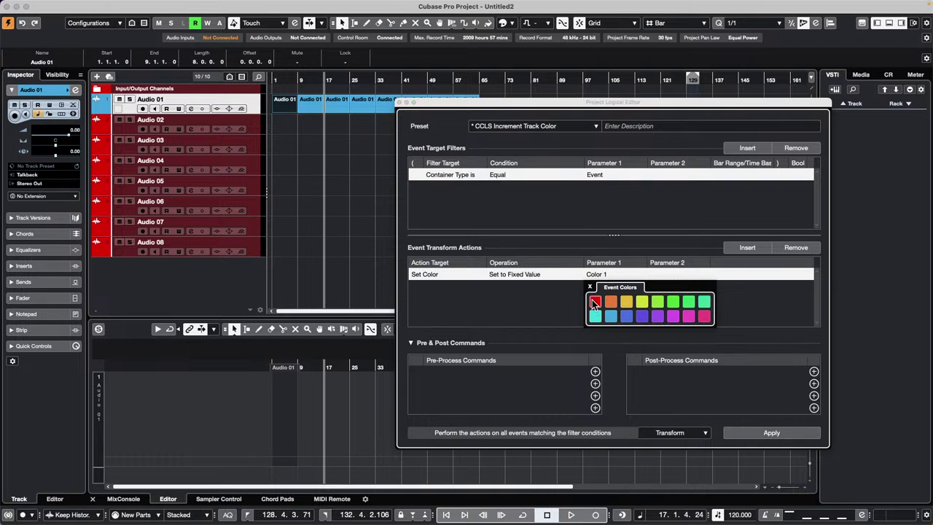
left_click(773, 434)
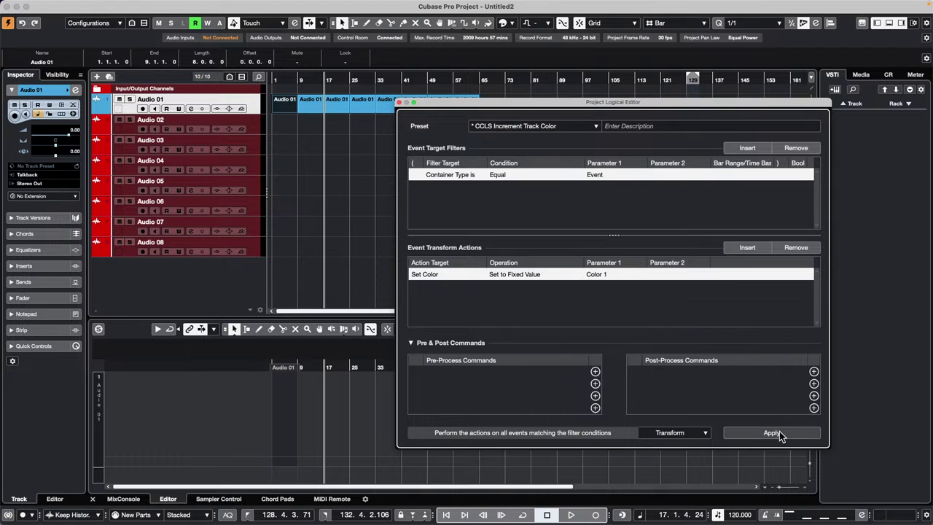
left_click(321, 211)
Show the Volume automation lane of Audio 01 and select the track's first event, keeping the Project Logical Editor accessible
left_click_drag(483, 103, 533, 175)
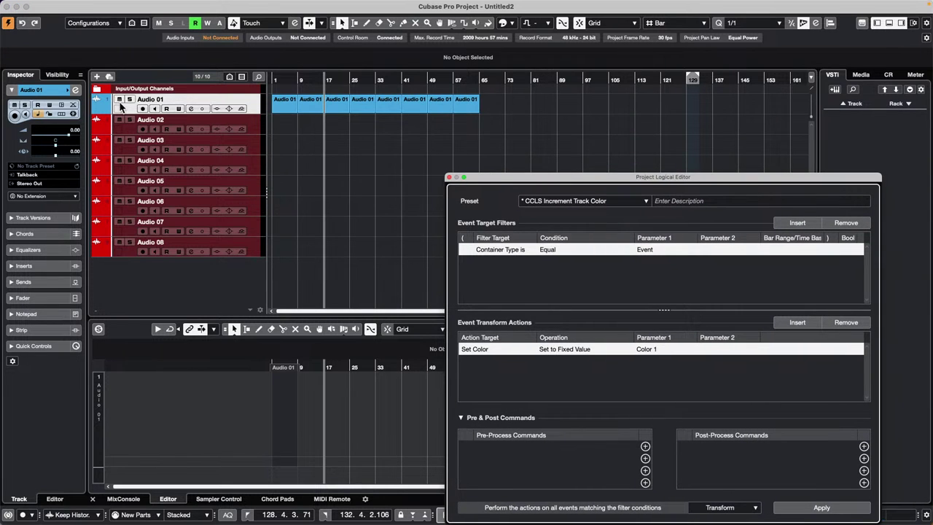
left_click(97, 109)
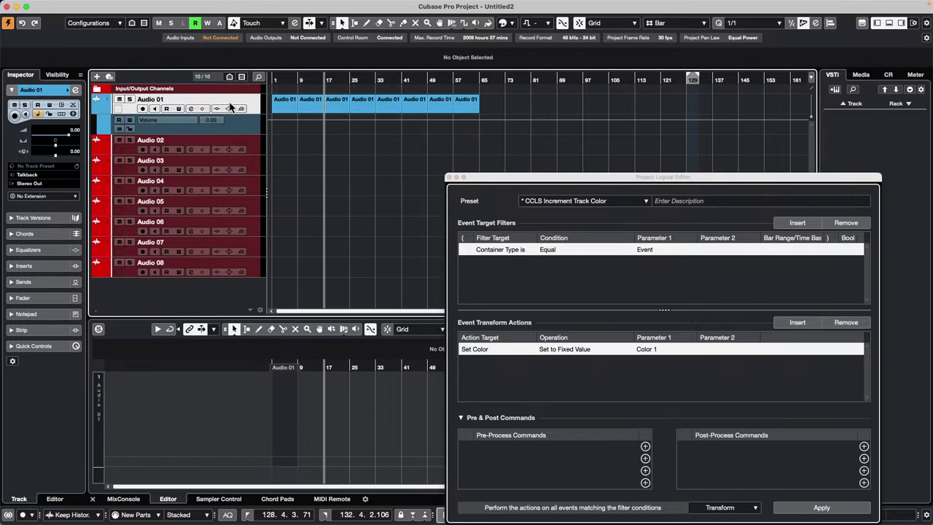
left_click(292, 109)
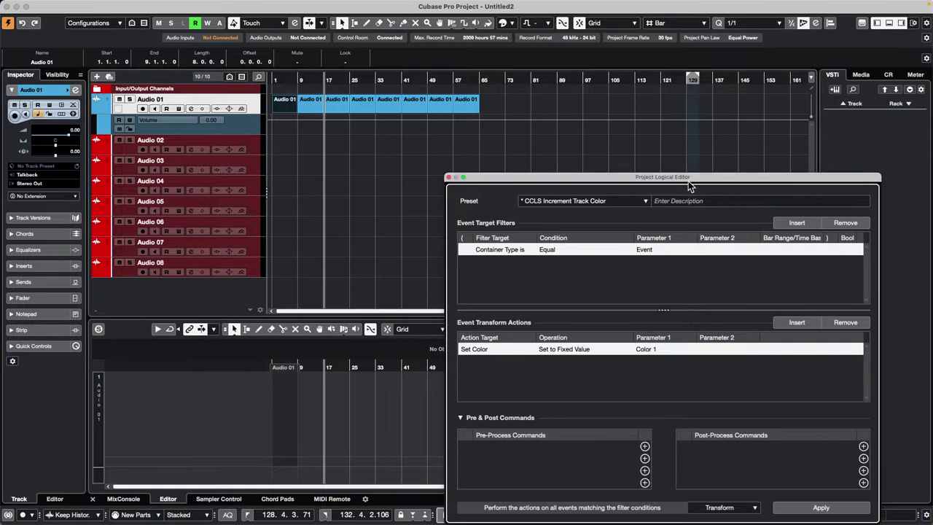
left_click_drag(689, 179, 682, 75)
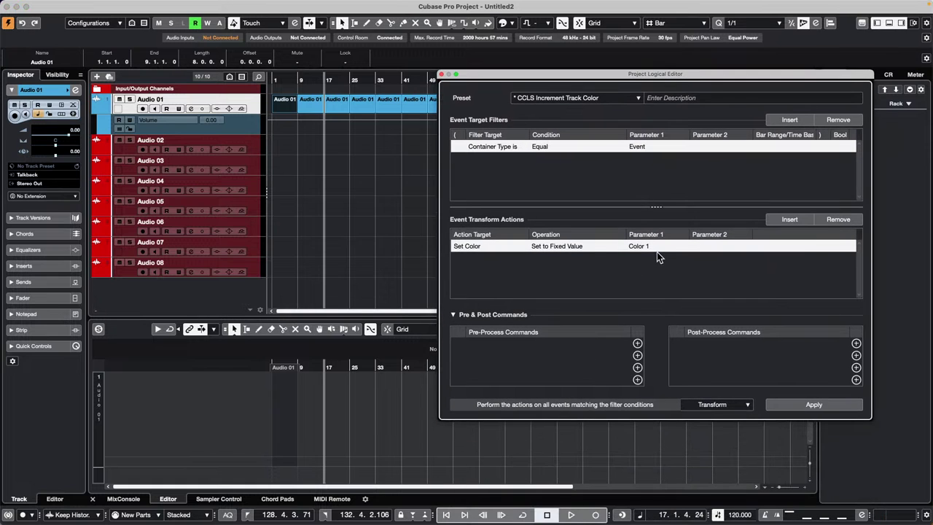
Try applying the fixed Color 1 action to the first Audio 01 event, then again with no event selected
left_click(822, 406)
left_click(336, 138)
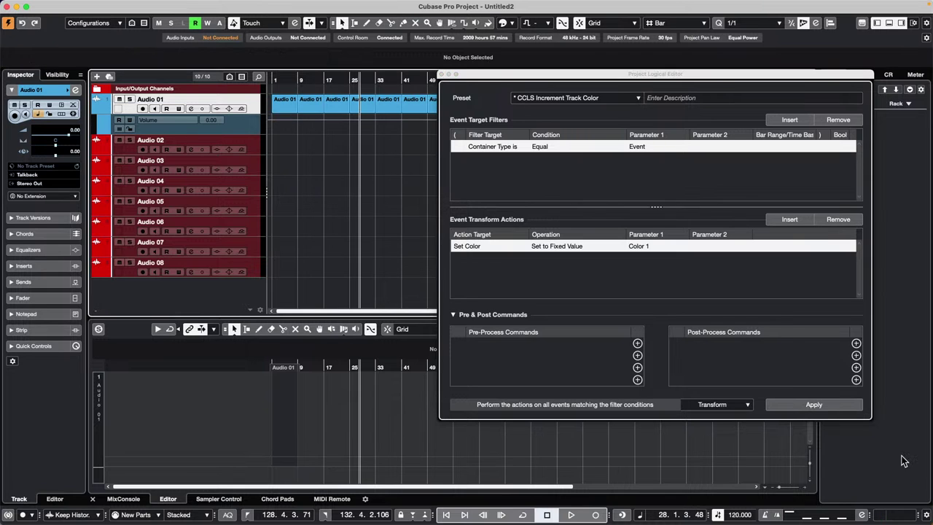
left_click(819, 407)
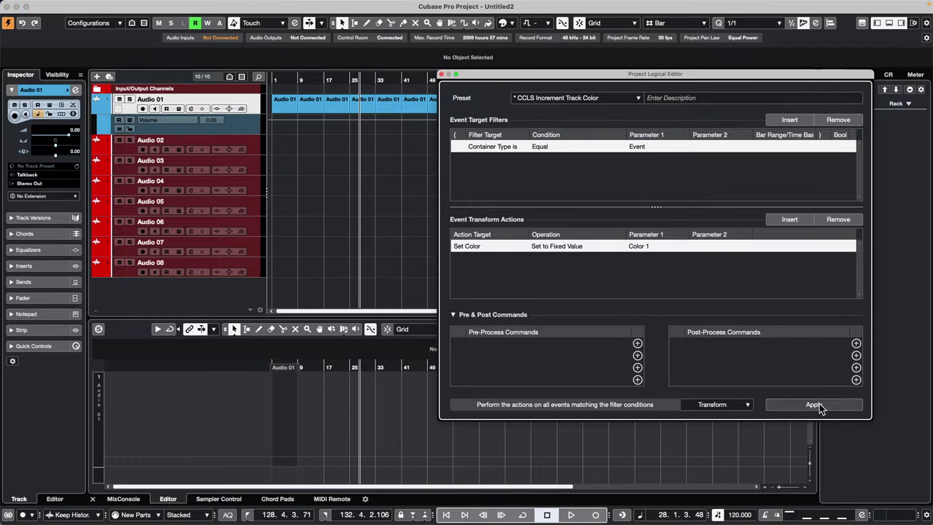
left_click(798, 409)
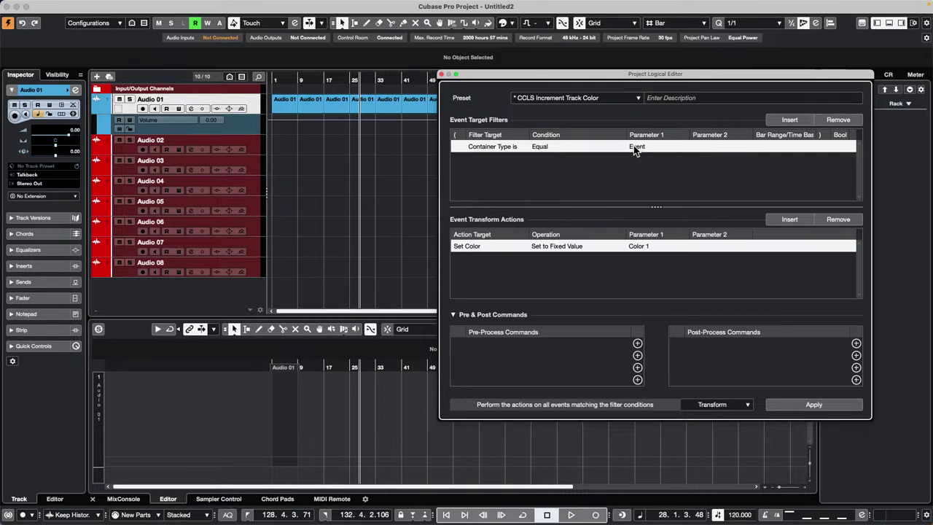
Select the first five Audio 01 events, try applying the Color 1 action to them, and clear the selection
left_click(385, 146)
left_click_drag(291, 129, 394, 97)
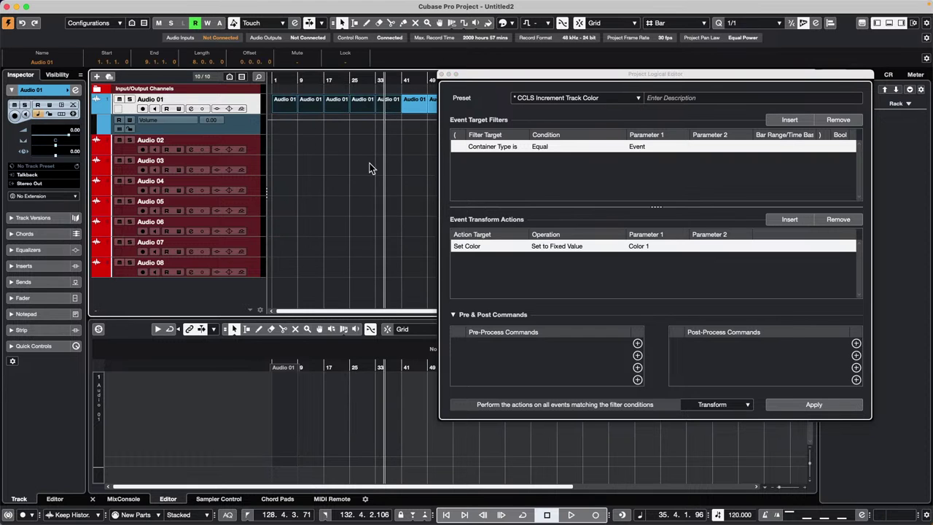
left_click(814, 405)
left_click(388, 217)
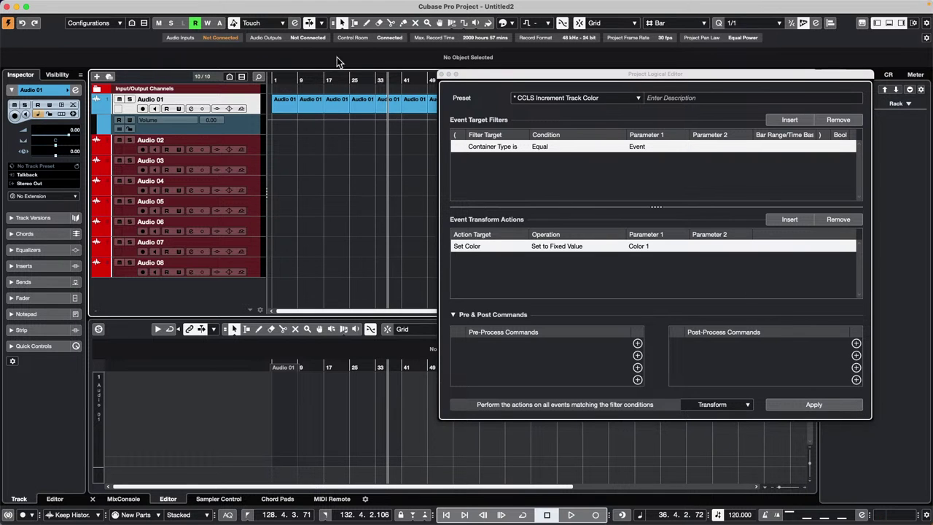
Return the project cursor to bar 1 and select the first Audio 01 event instead of the one at bar 33
left_click(392, 109)
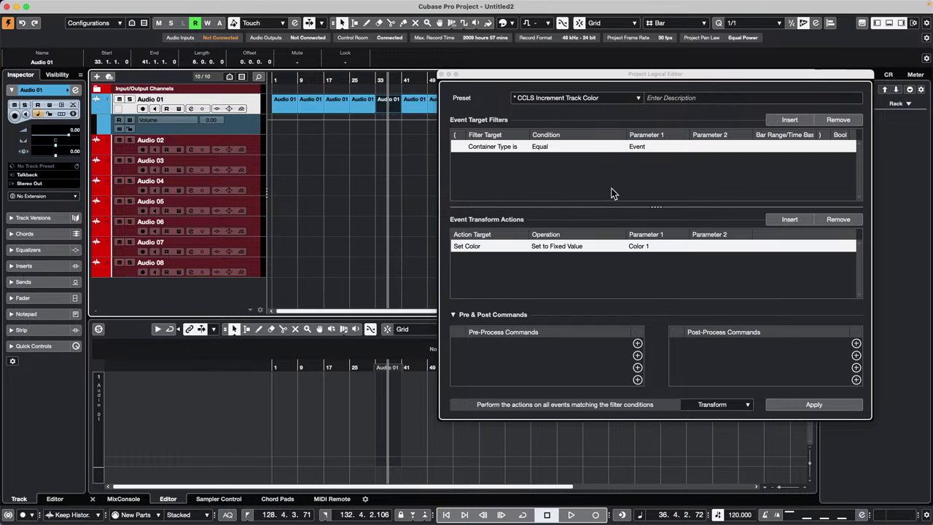
left_click_drag(290, 80, 190, 81)
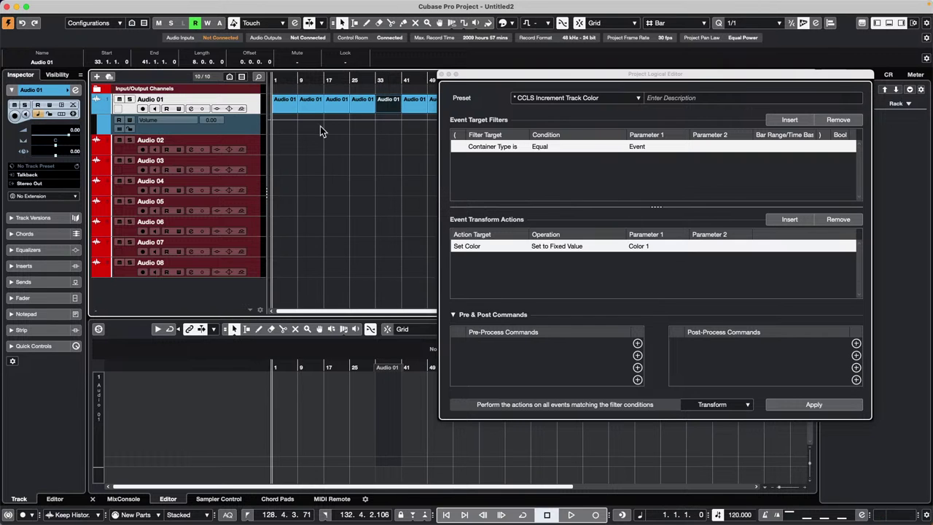
left_click(283, 110)
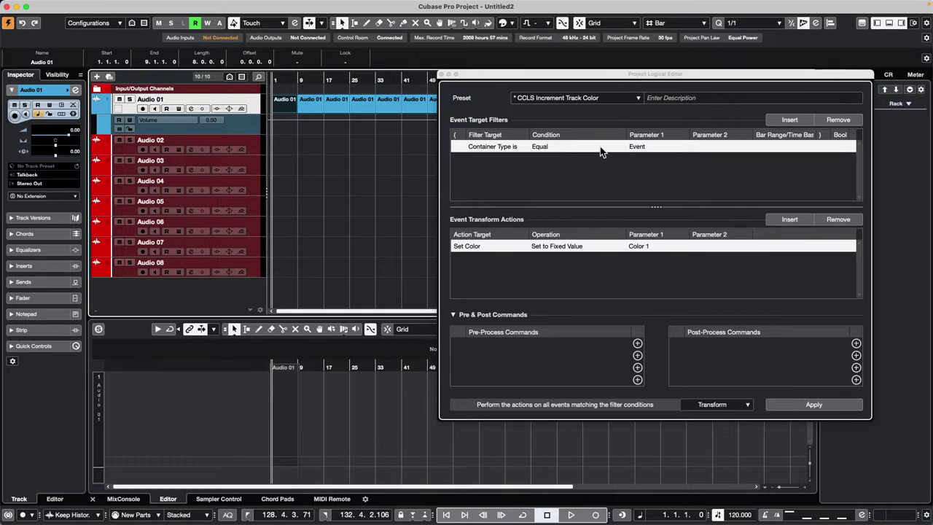
Add a second event target filter, Property with Property Is Set and Is Selected, and apply the logical preset to the selected event
left_click(790, 120)
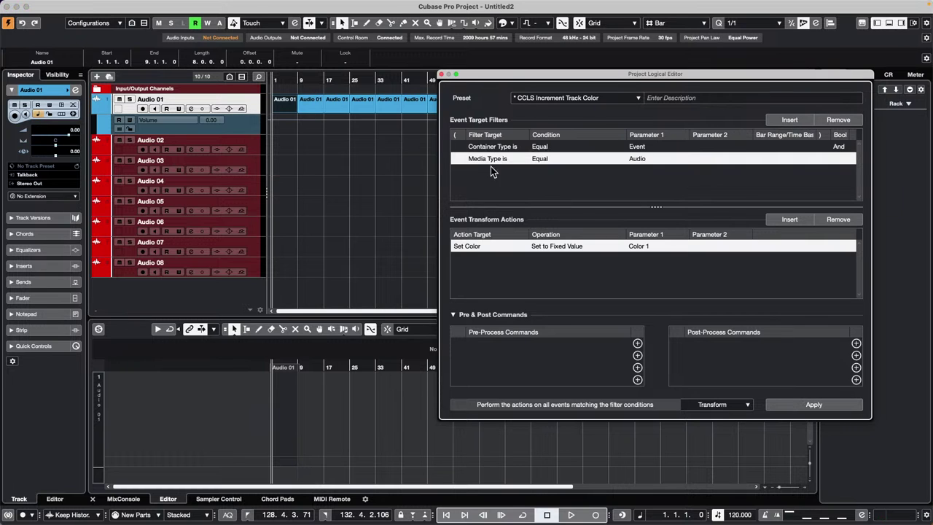
left_click(482, 157)
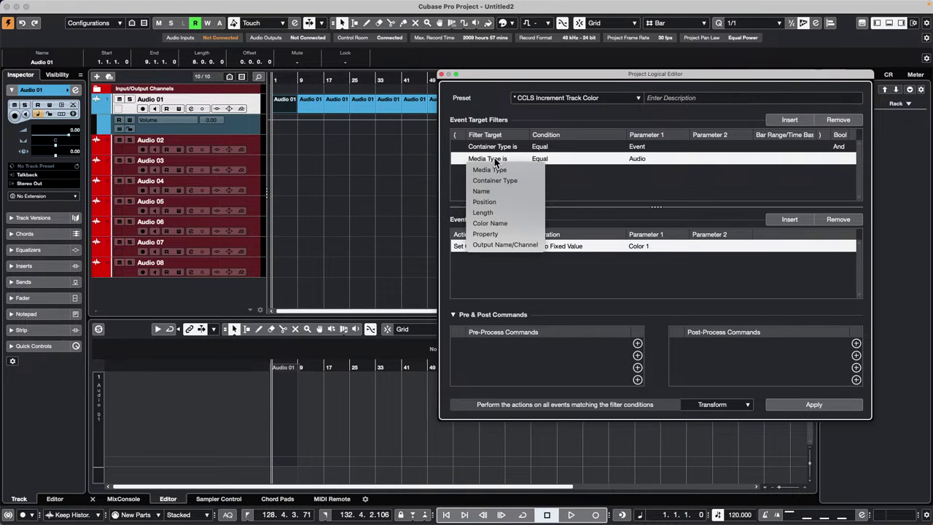
left_click(500, 234)
left_click(562, 159)
left_click(564, 174)
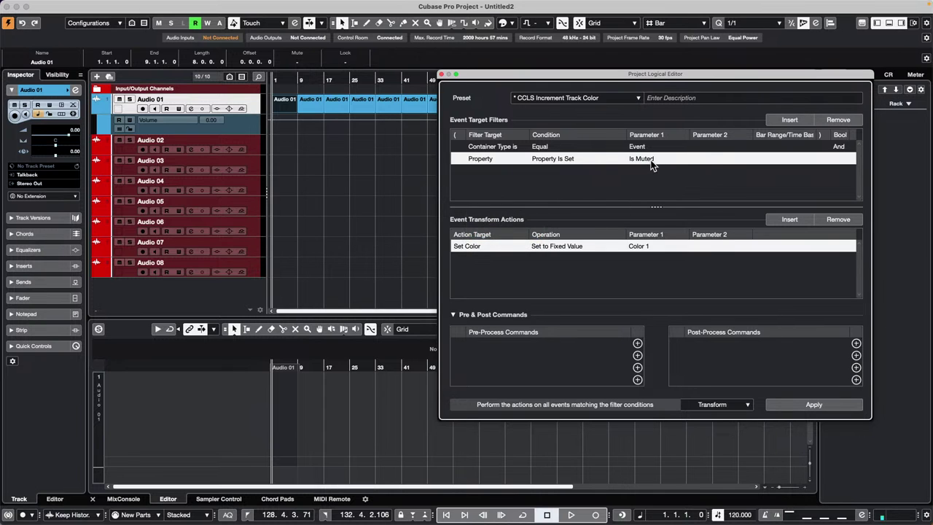
left_click(650, 161)
left_click(674, 188)
left_click(792, 405)
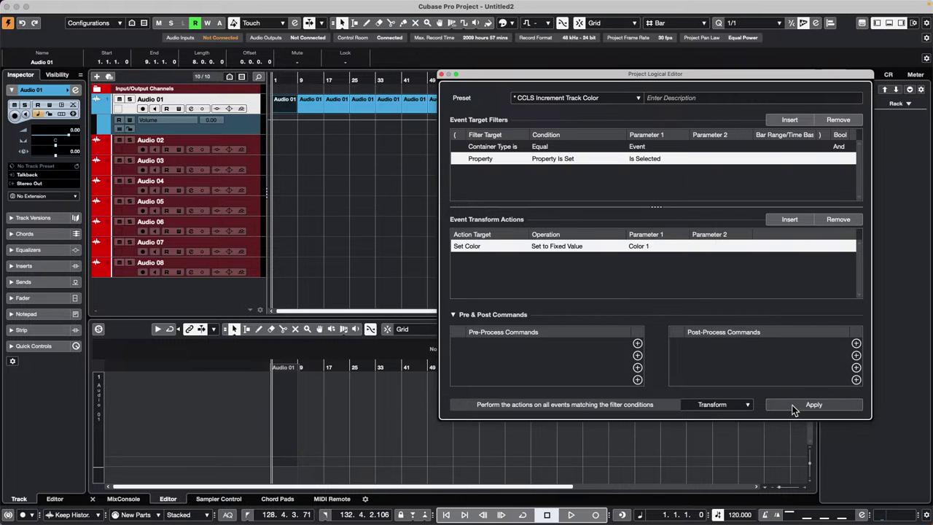
Set the Container Type filter to Track and apply Color 1 to the selected Audio 02 track, followed by the Audio 01 track
left_click(354, 178)
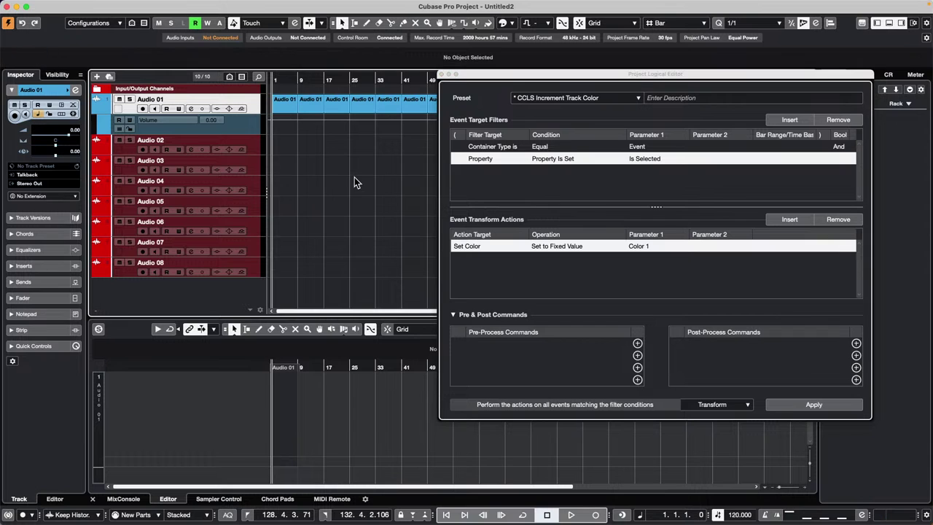
left_click(255, 150)
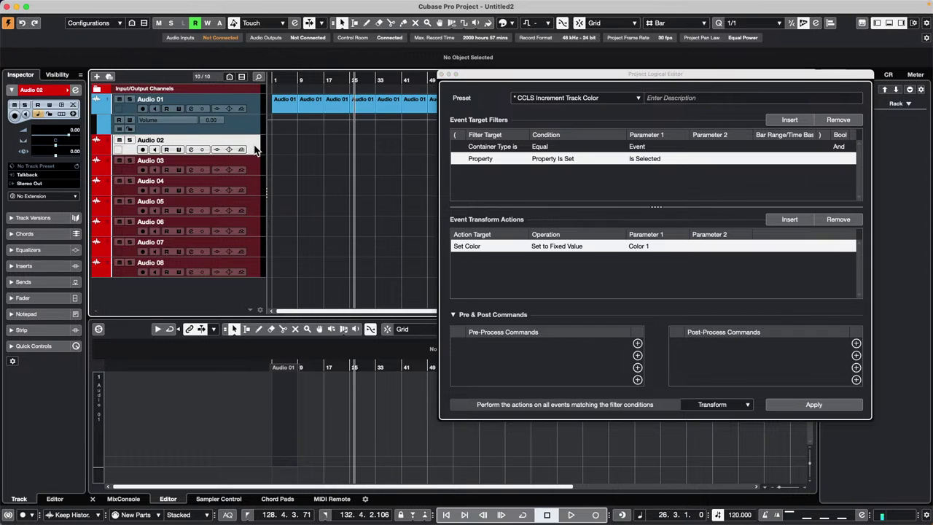
left_click(639, 146)
left_click(640, 147)
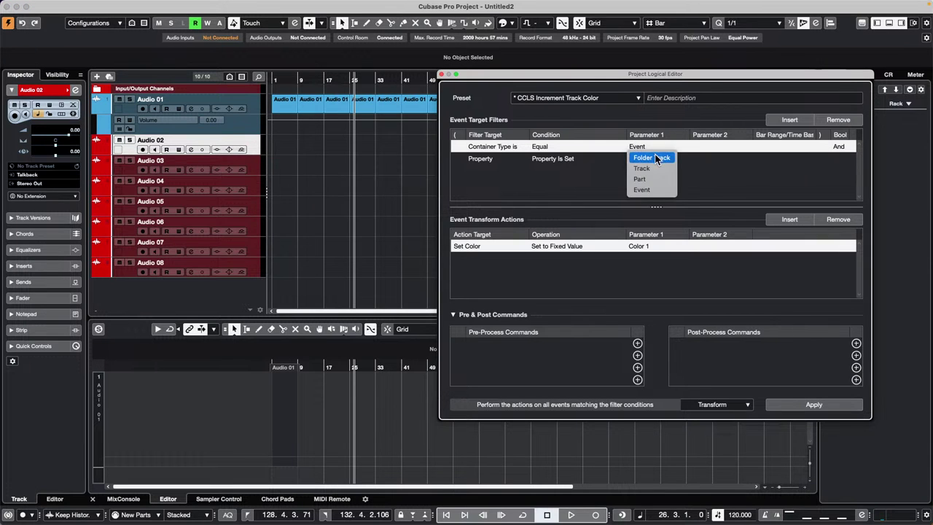
left_click(651, 167)
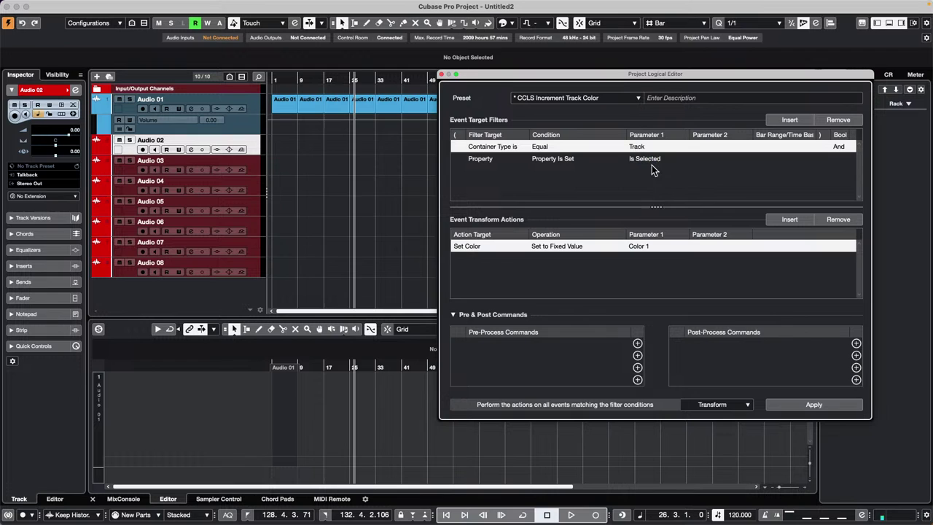
left_click(807, 407)
left_click(262, 96)
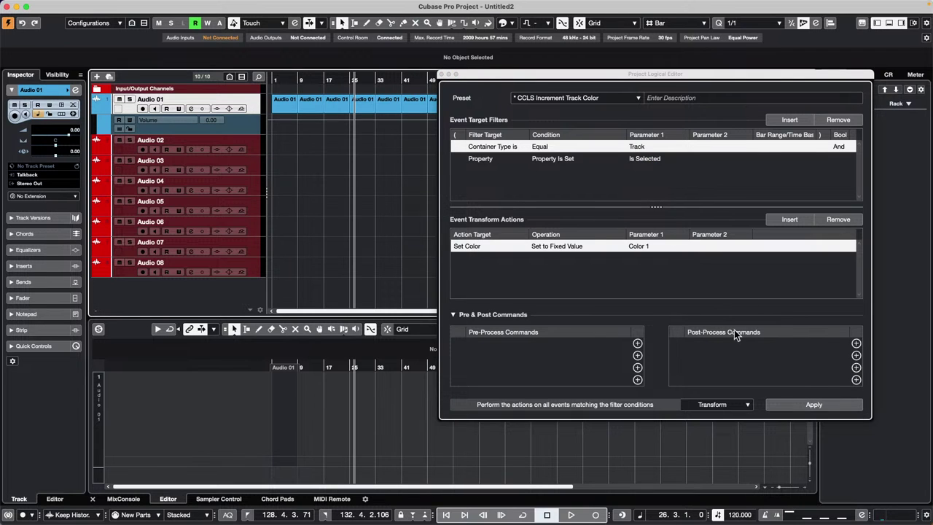
left_click(810, 404)
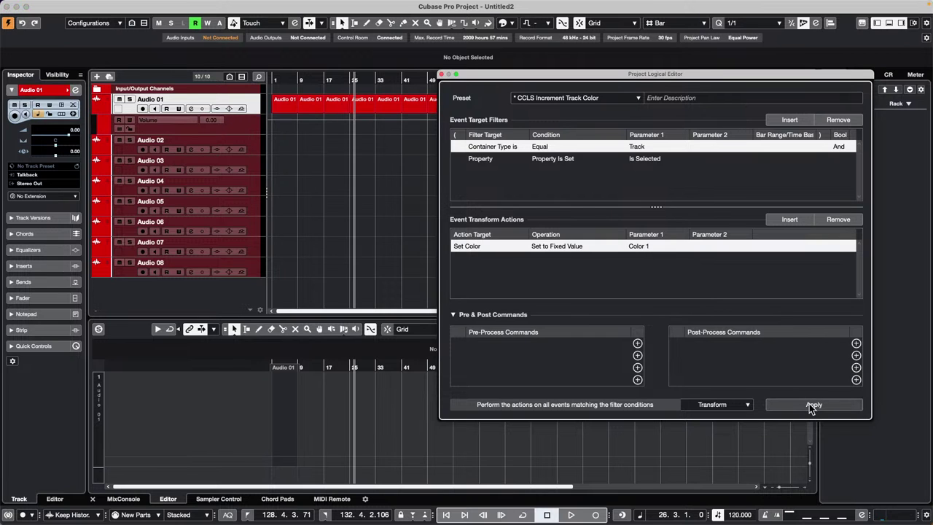
Select the first event on Audio 01 and change the first filter to Media Type is Equal Audio
left_click(351, 147)
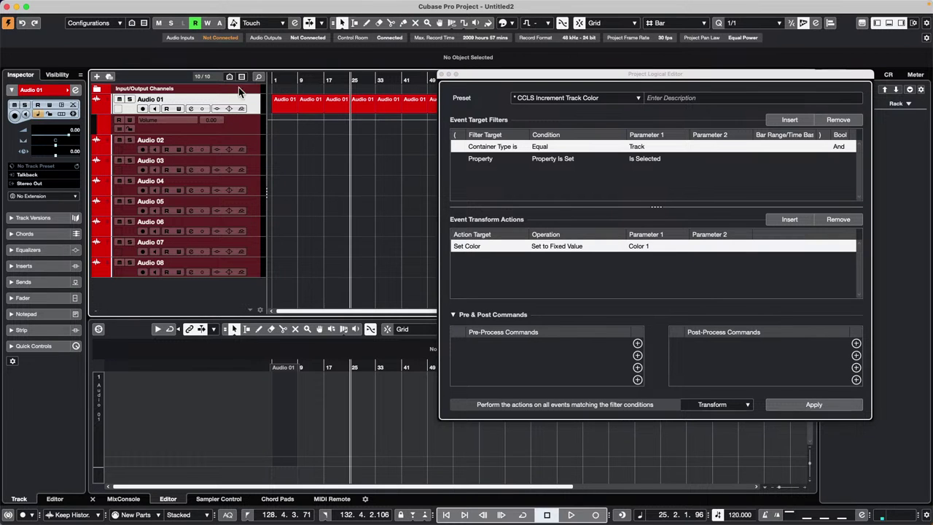
left_click(287, 104)
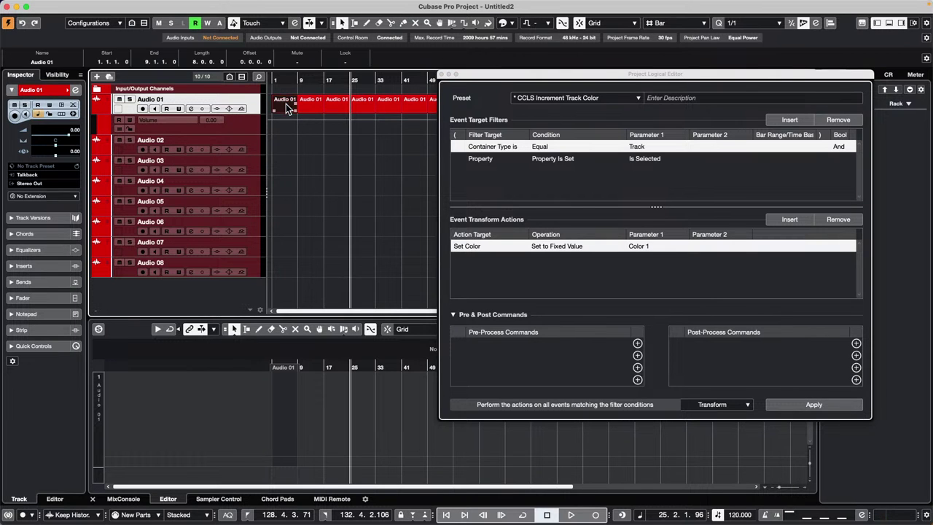
left_click(635, 147)
left_click(642, 169)
left_click(488, 146)
left_click(497, 158)
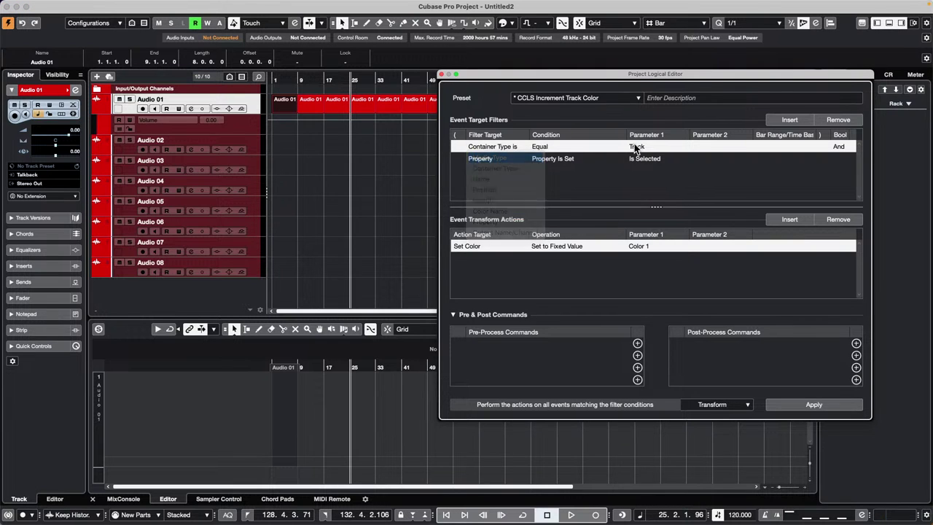
left_click(638, 147)
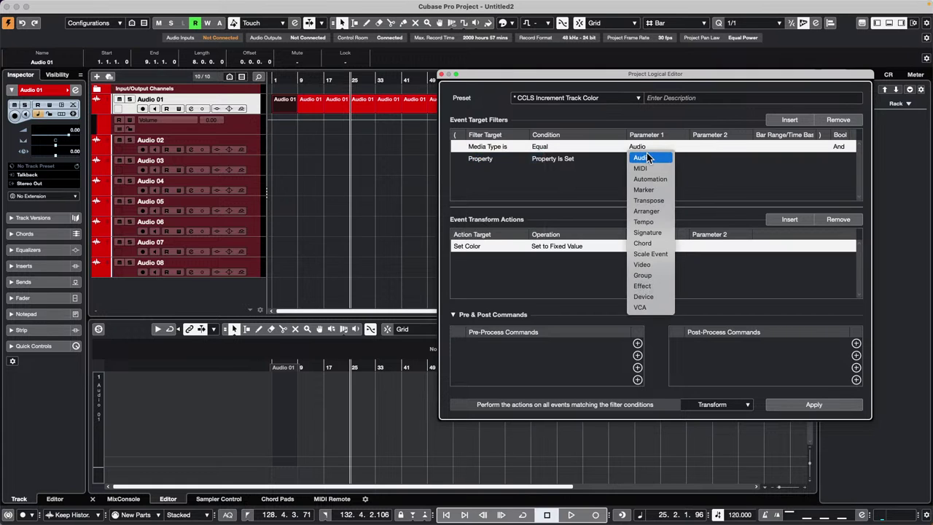
left_click(647, 158)
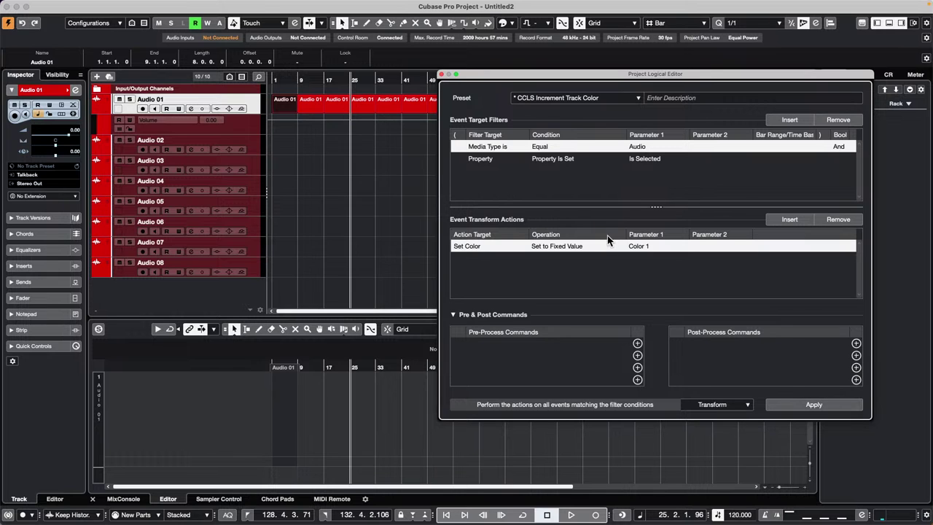
Set the Set Color action to Color 9 and apply it to the selected audio
left_click(639, 247)
left_click(637, 288)
left_click(812, 405)
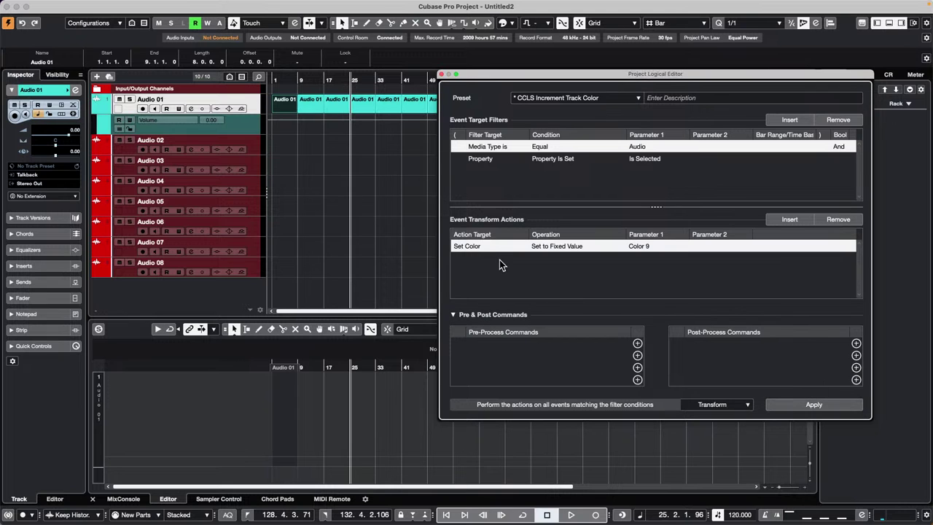
Reselect the first Audio 01 event, change the Set Color action to Color 1 and apply it
left_click(378, 190)
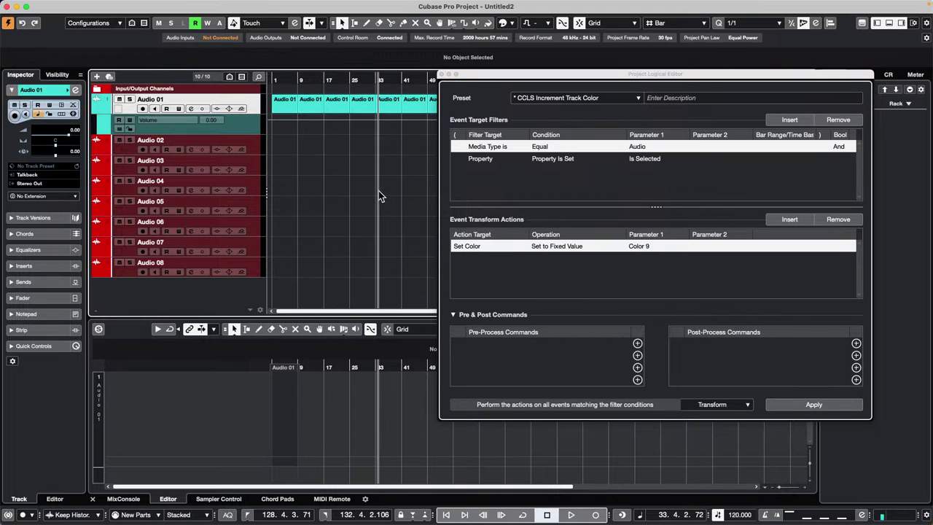
left_click(284, 104)
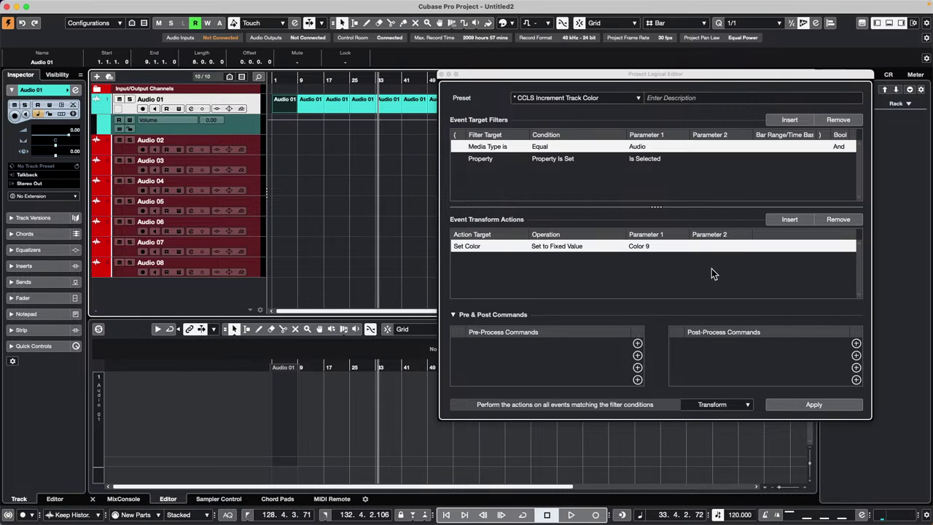
left_click(648, 246)
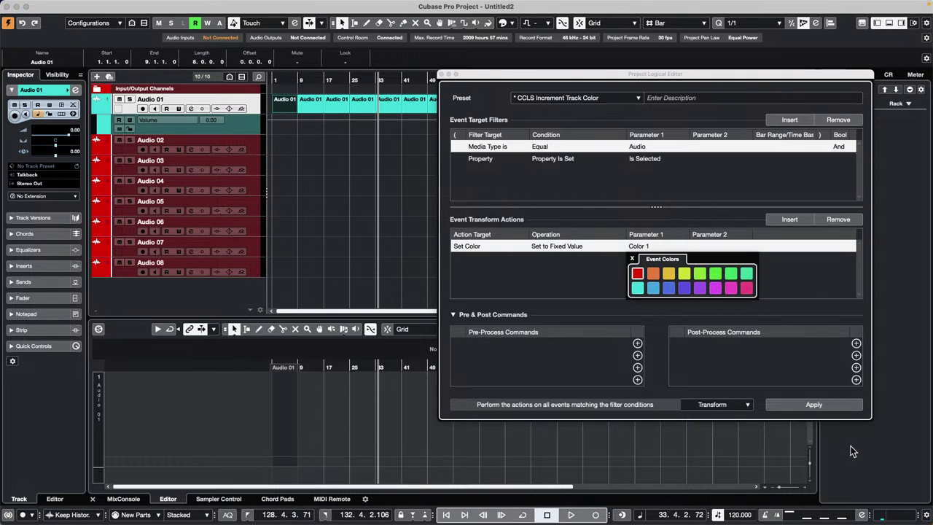
left_click(815, 404)
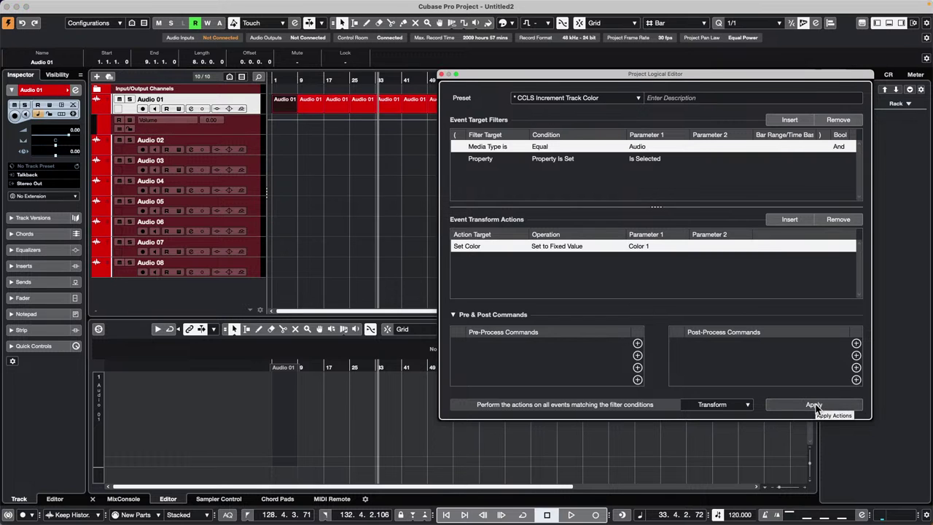
Deselect and reselect the first Audio 01 event, and close the Project Logical Editor
left_click(338, 155)
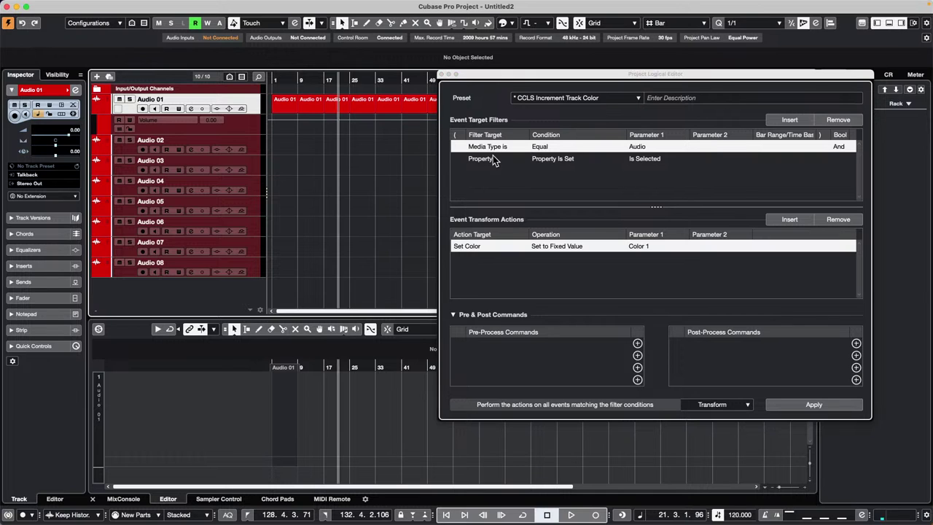
left_click(396, 154)
left_click(283, 108)
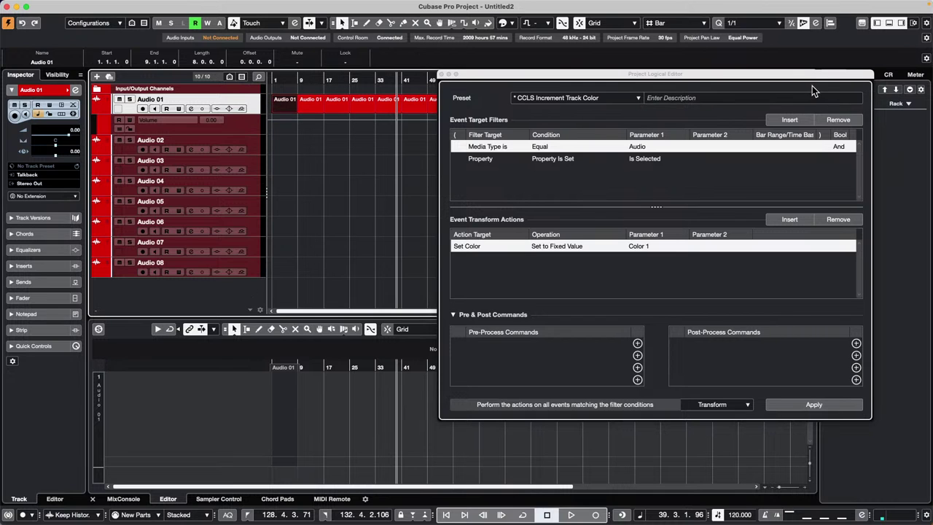
left_click(441, 75)
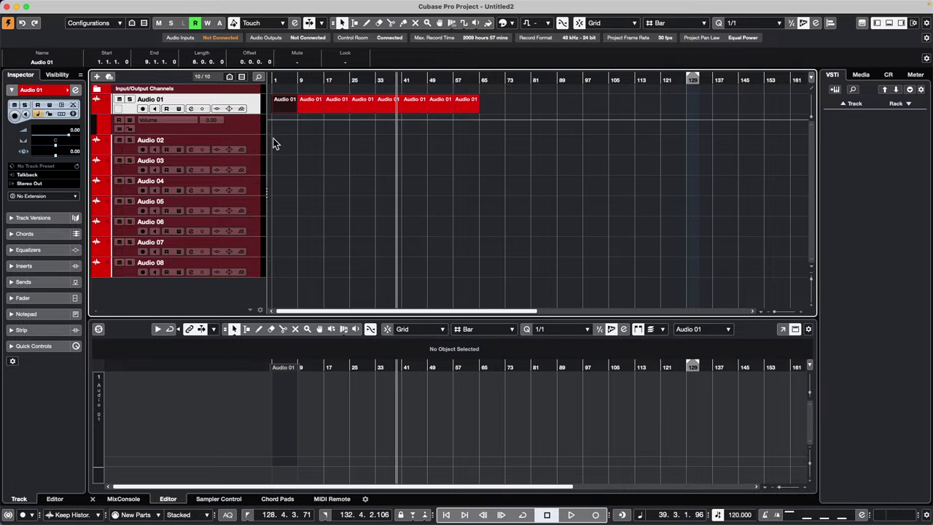
Add one Retrologue instrument track below Audio 08, routed to Stereo Out
right_click(251, 268)
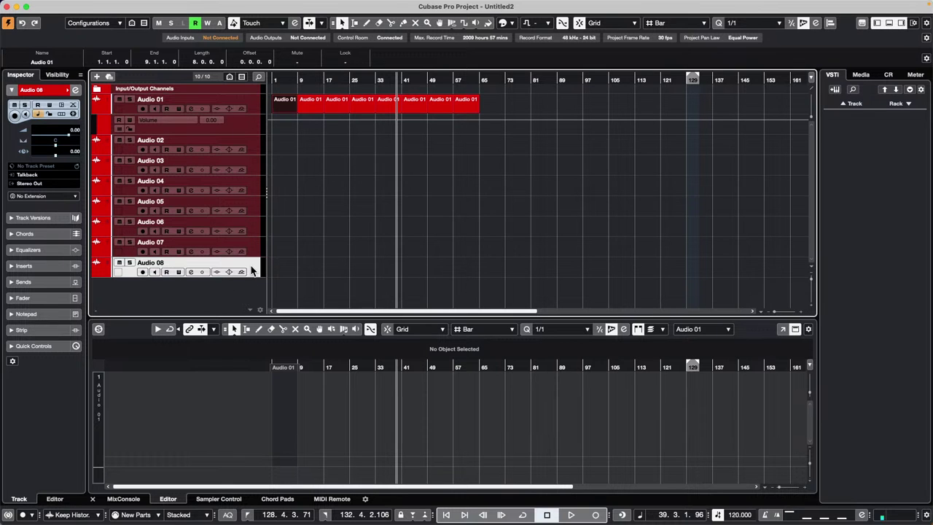
mouse_move(343, 270)
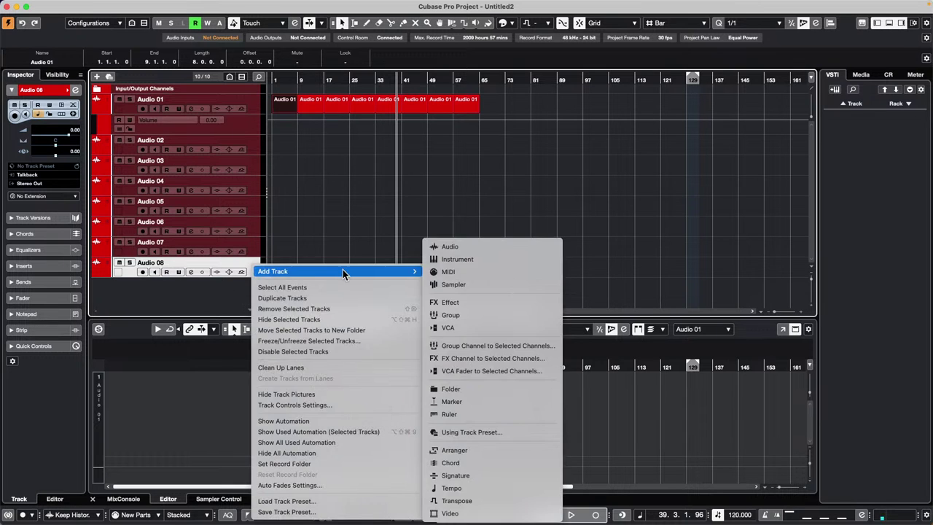
left_click(470, 259)
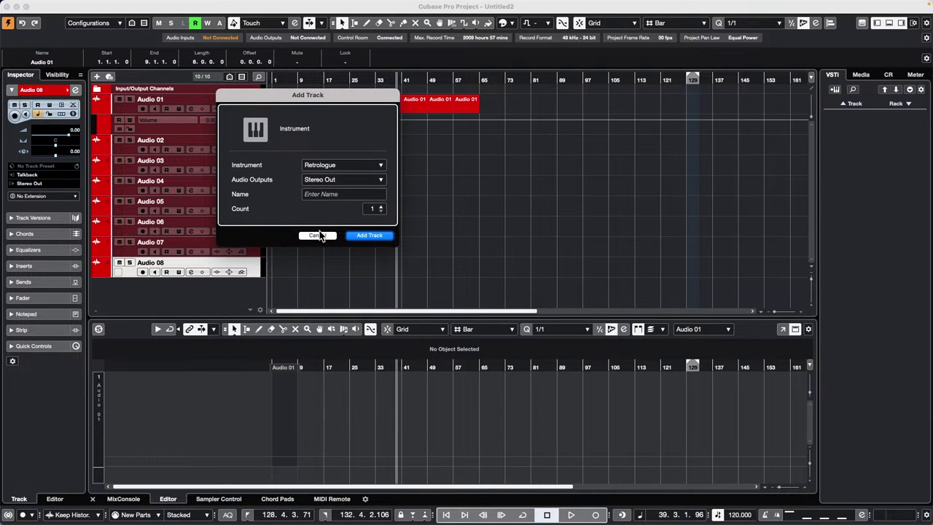
left_click(375, 236)
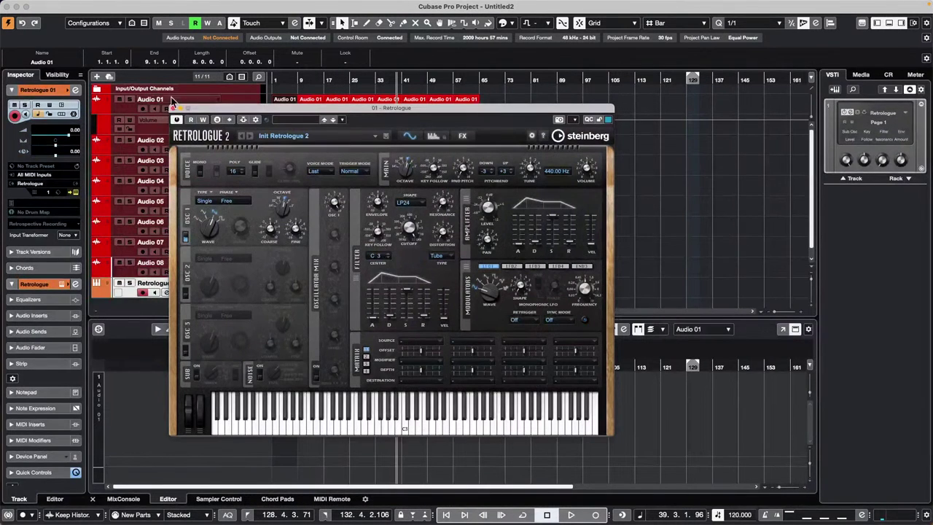
Move the Retrologue window aside and draw a MIDI part on the Retrologue 01 track from bar 1 to bar 65
left_click_drag(205, 107, 419, 256)
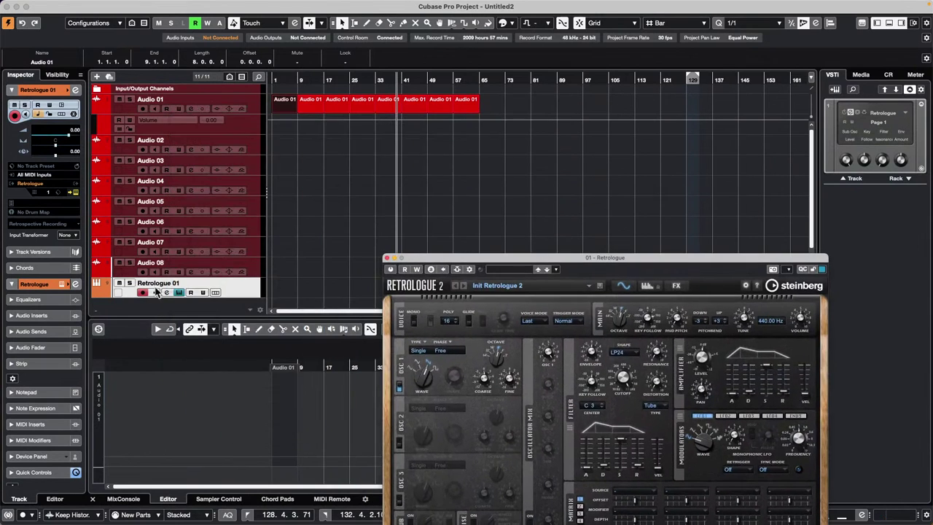
left_click(290, 283)
key("8")
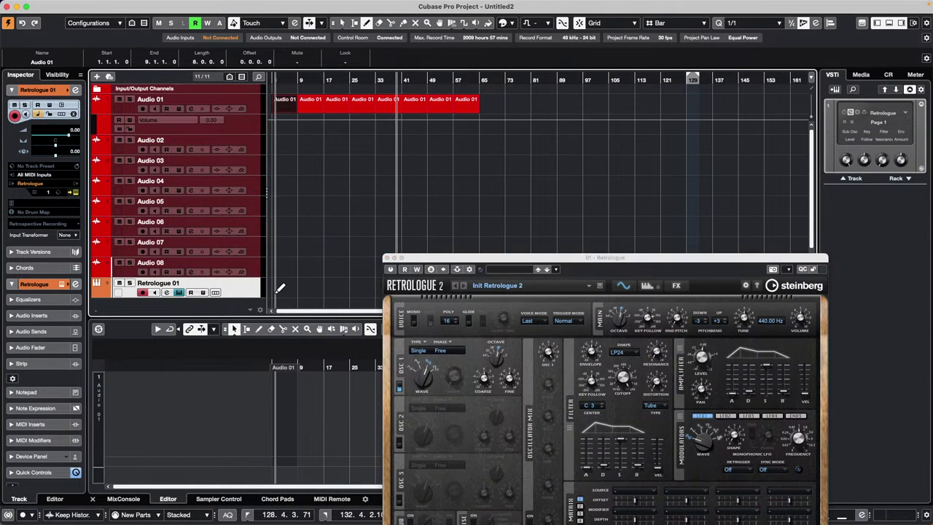
left_click_drag(276, 288, 484, 281)
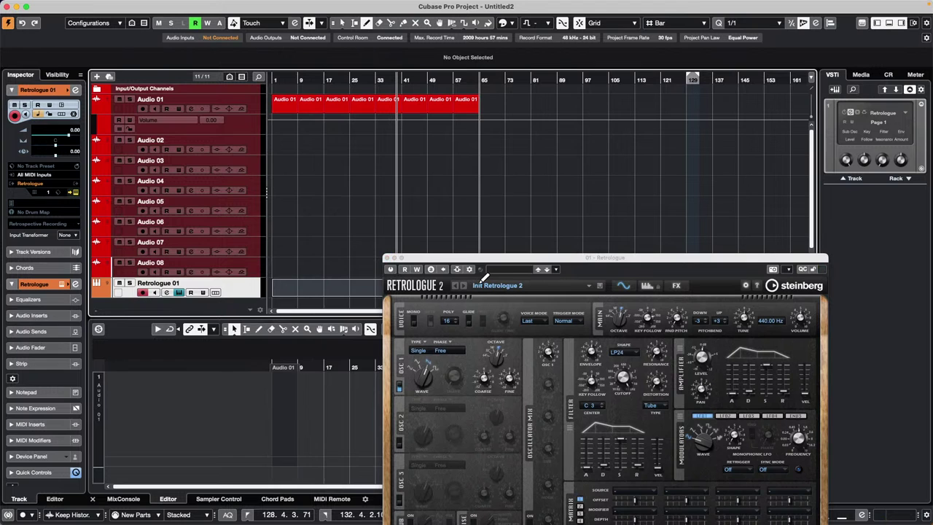
key("1")
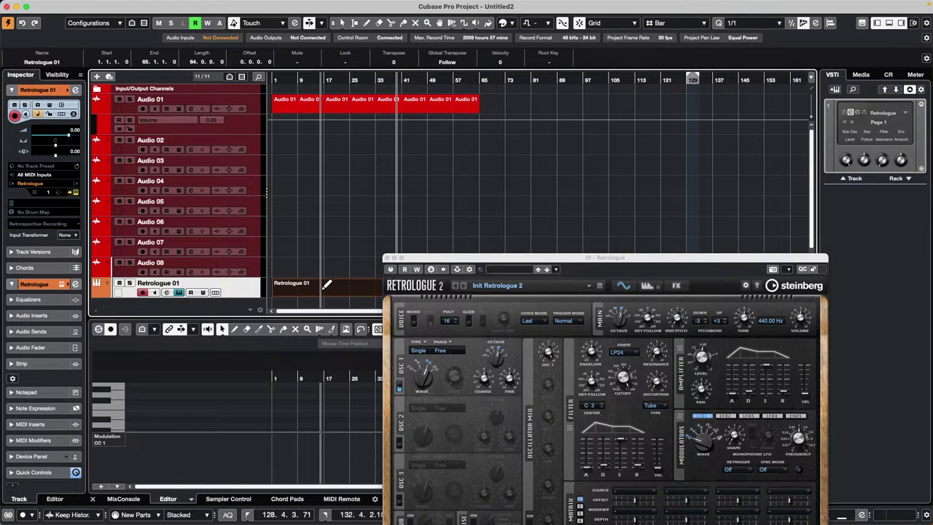
Open the Retrologue 01 part in a separate Key Editor window, keeping the Retrologue window out of the way
double_click(322, 286)
left_click_drag(447, 260, 589, 428)
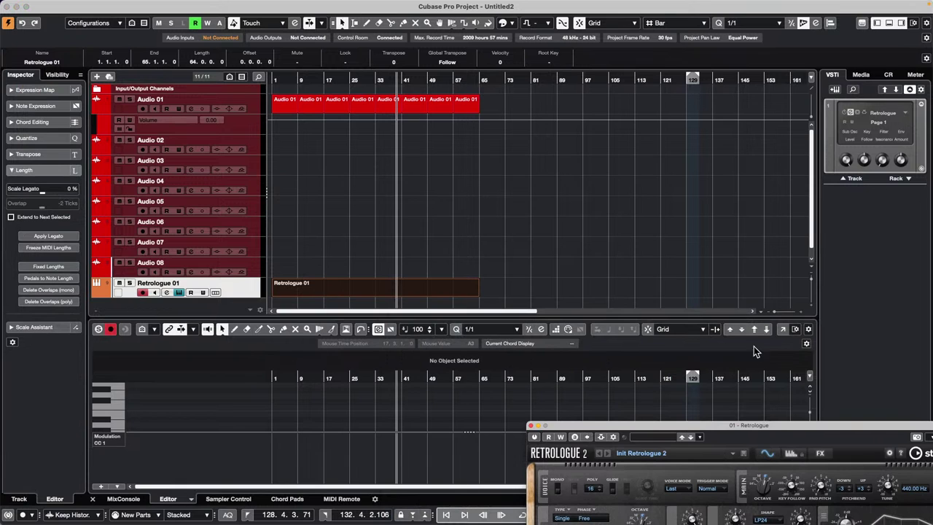
left_click(783, 329)
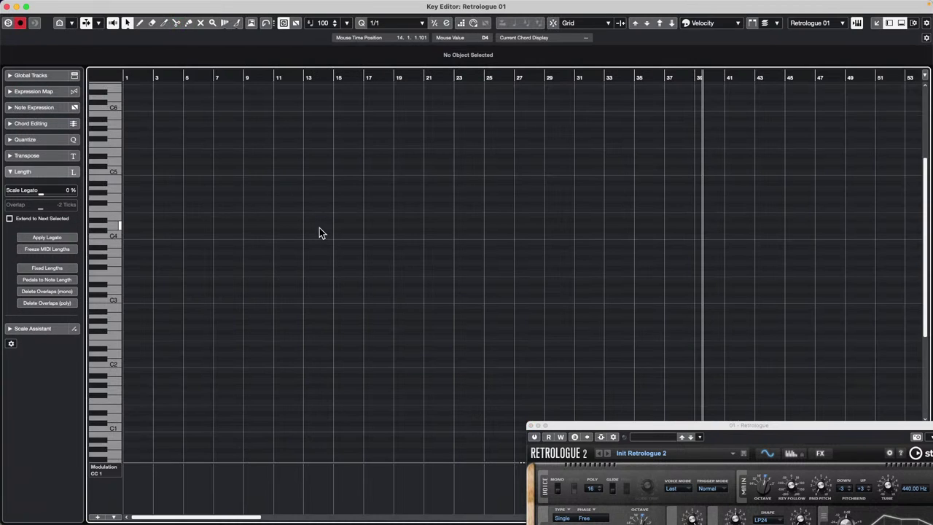
Try the Line tool with two rising note runs, one over about bars 6 to 20, the other over bars 11 to 23
right_click(265, 264)
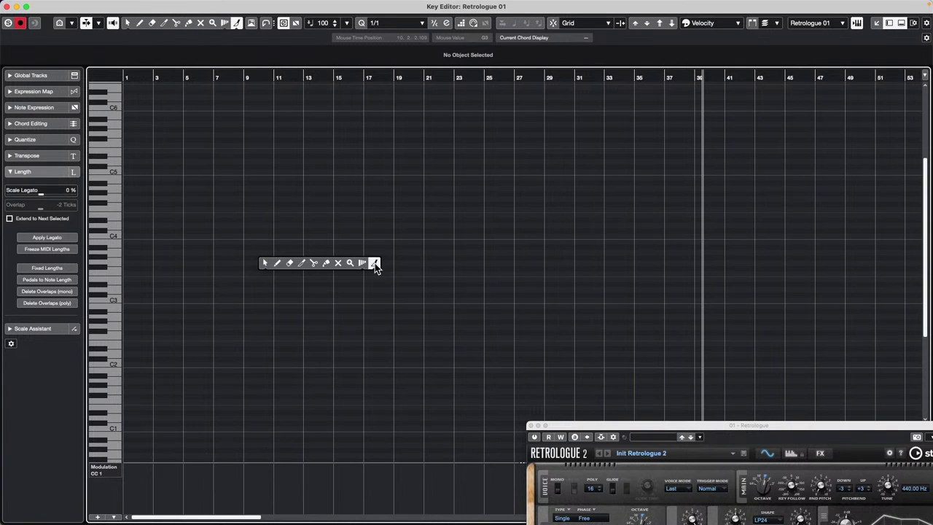
left_click(375, 265)
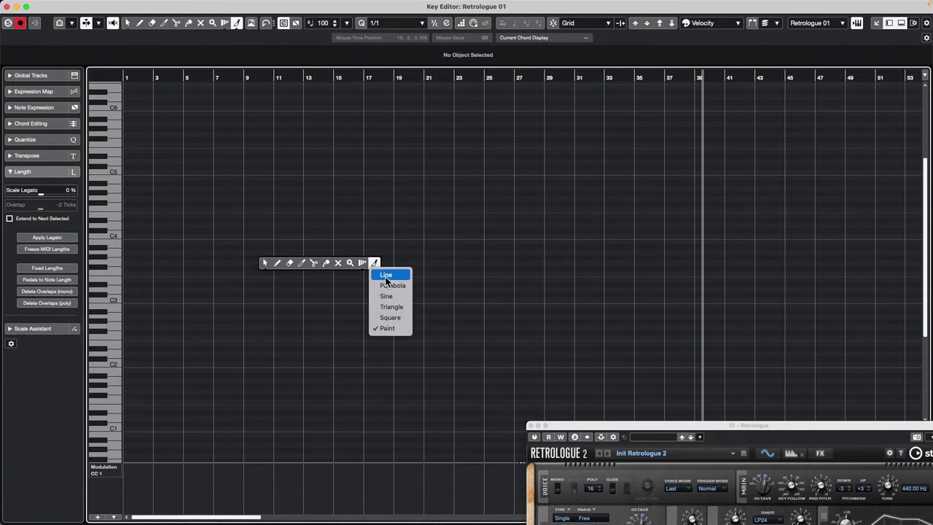
left_click(384, 274)
left_click_drag(199, 325, 416, 234)
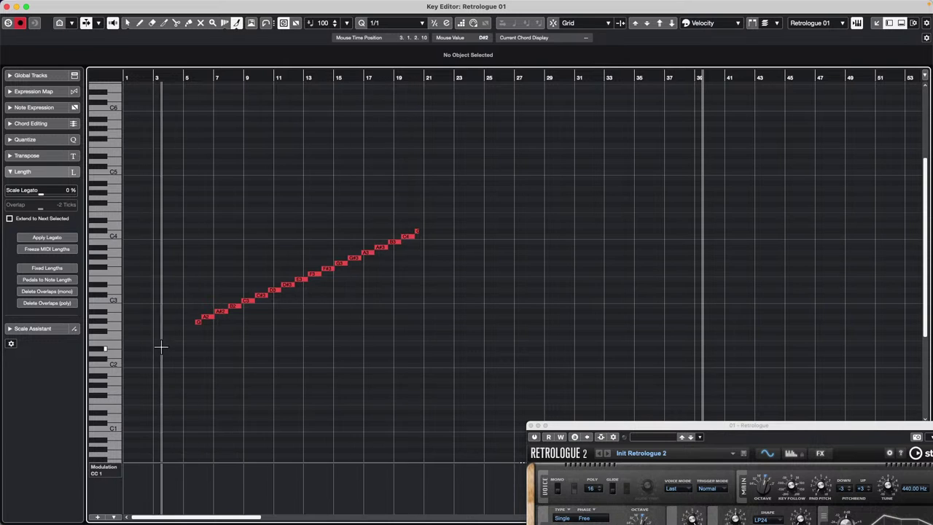
left_click_drag(271, 388, 458, 268)
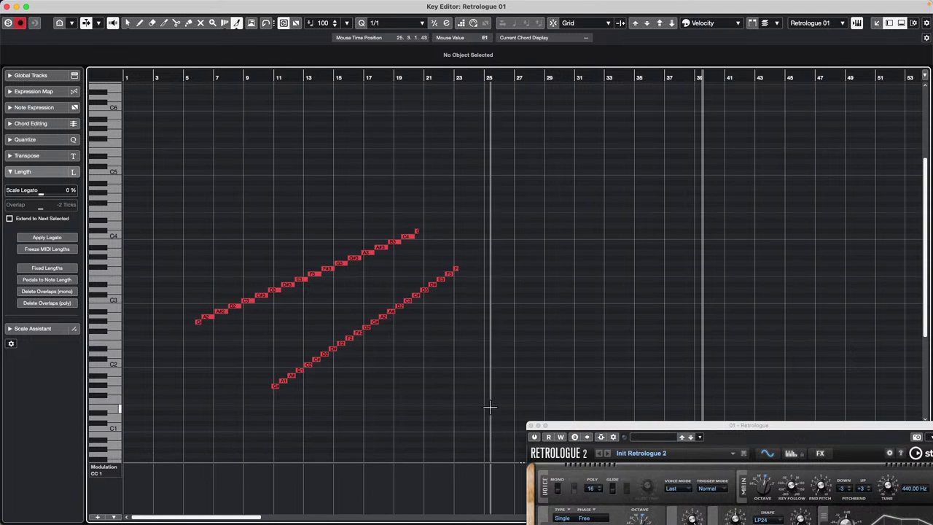
key("super+z")
key("super+z")
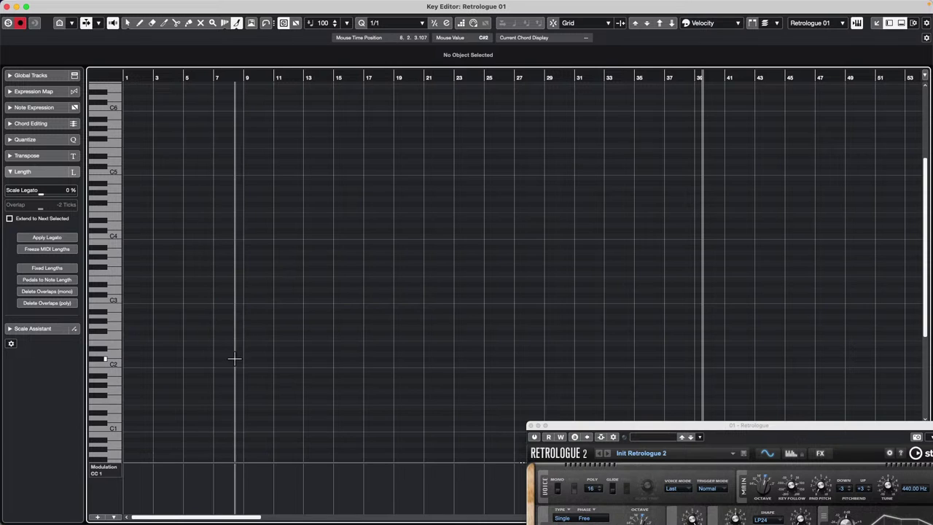
Try another rising Line-tool note run over about bars 9 to 22, and expand the Scale Assistant section
left_click_drag(236, 359, 440, 203)
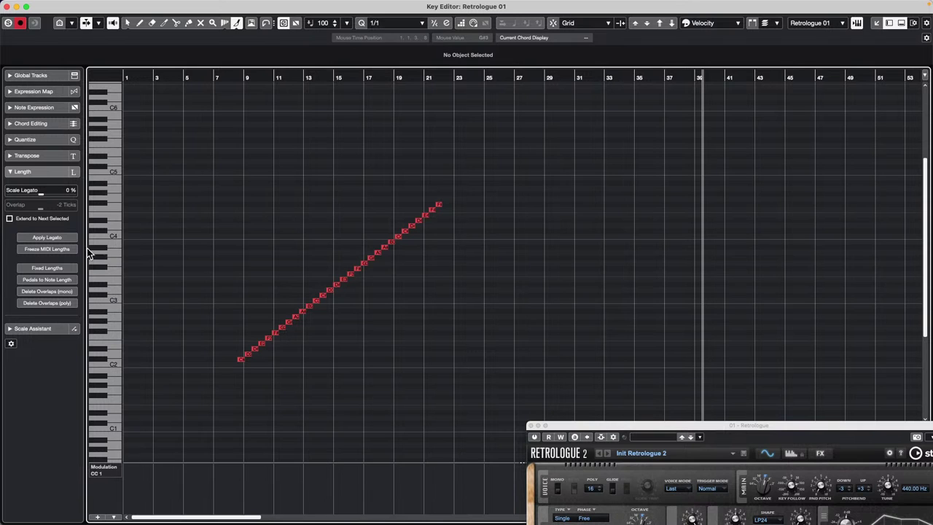
left_click(51, 328)
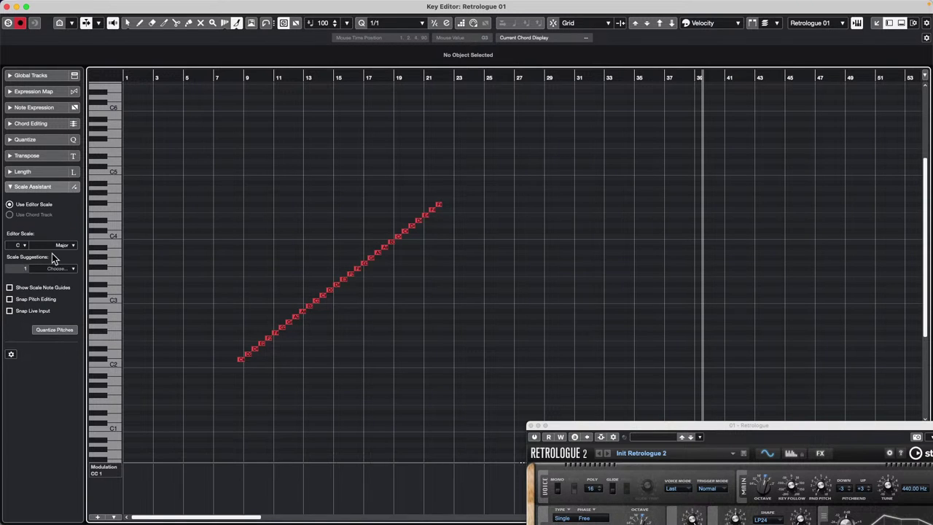
key("super+z")
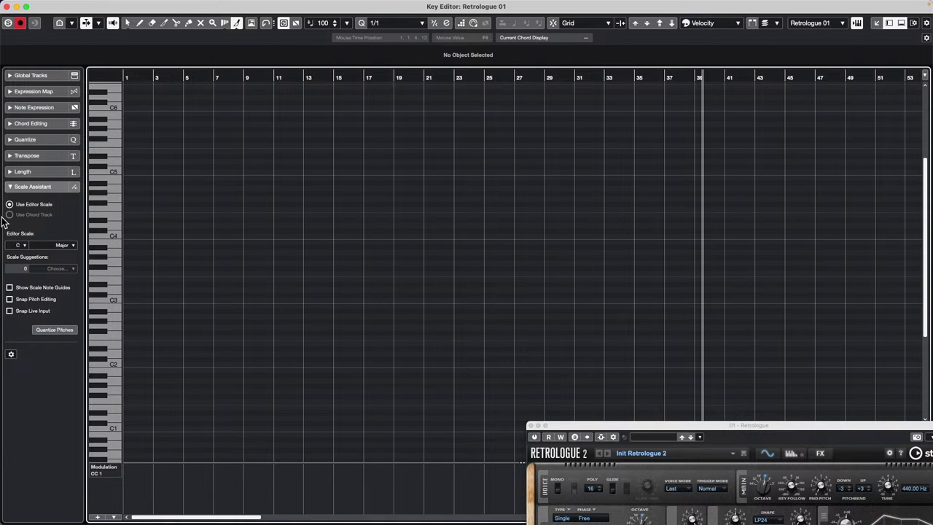
Set the editor scale to D Major and show only the pitches from the Scale Assistant
left_click(26, 246)
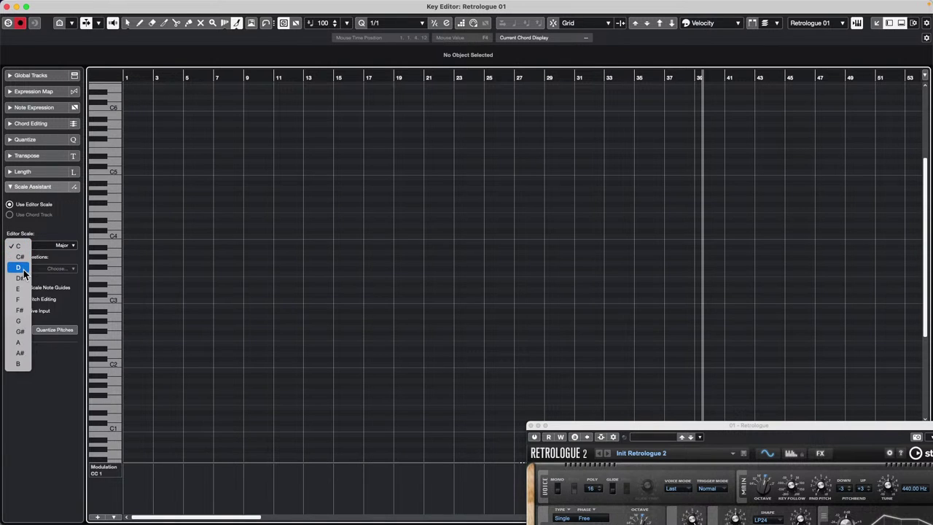
left_click(24, 268)
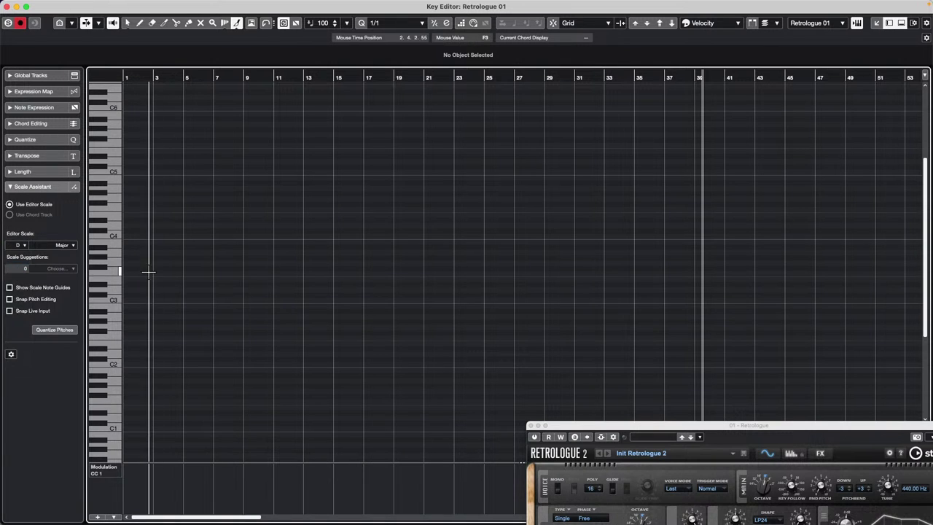
left_click(71, 24)
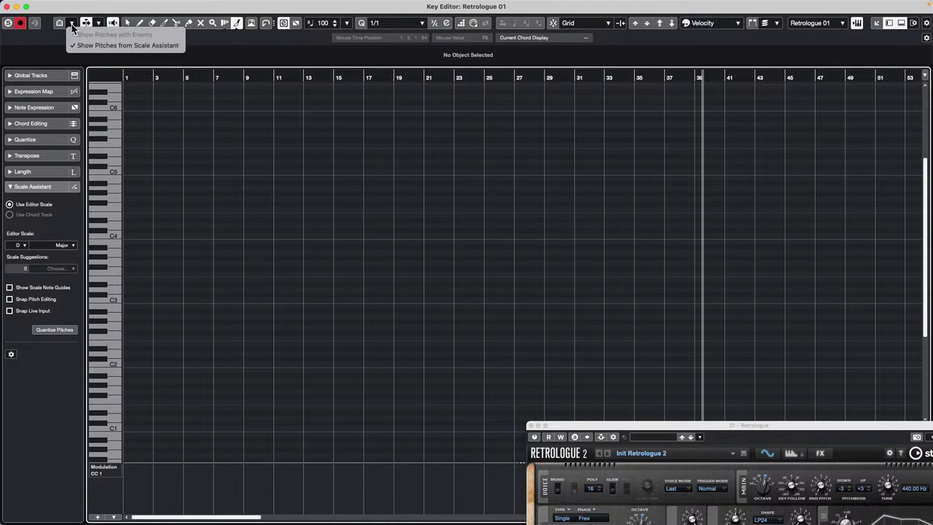
left_click(62, 25)
left_click(72, 24)
left_click(268, 249)
Draw a rising note run from G-1 to C#4 over about bars 6 to 17, and switch back to showing all pitches
left_click_drag(209, 407, 372, 242)
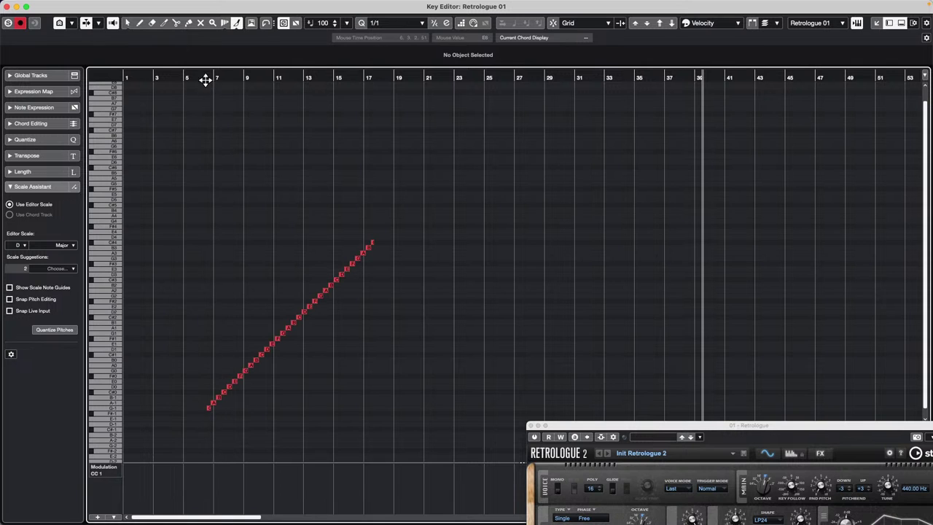
left_click_drag(200, 77, 208, 91)
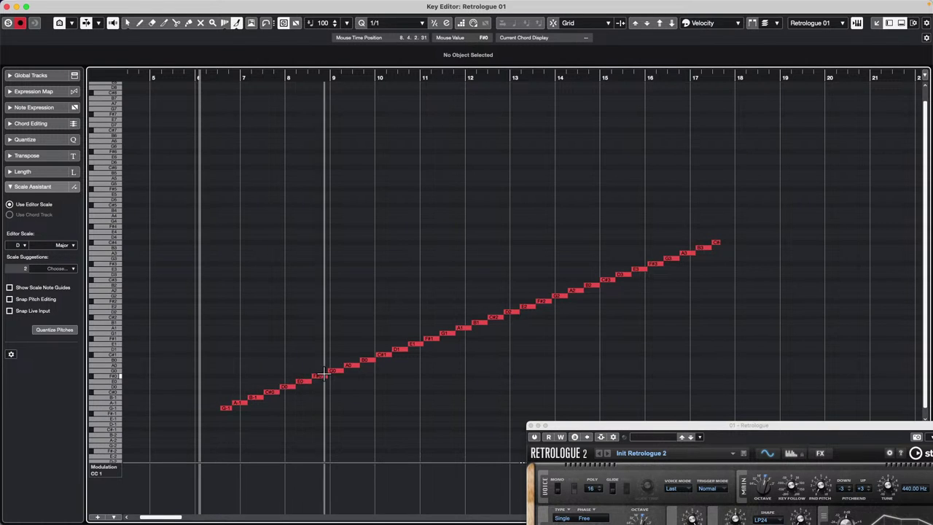
left_click(59, 25)
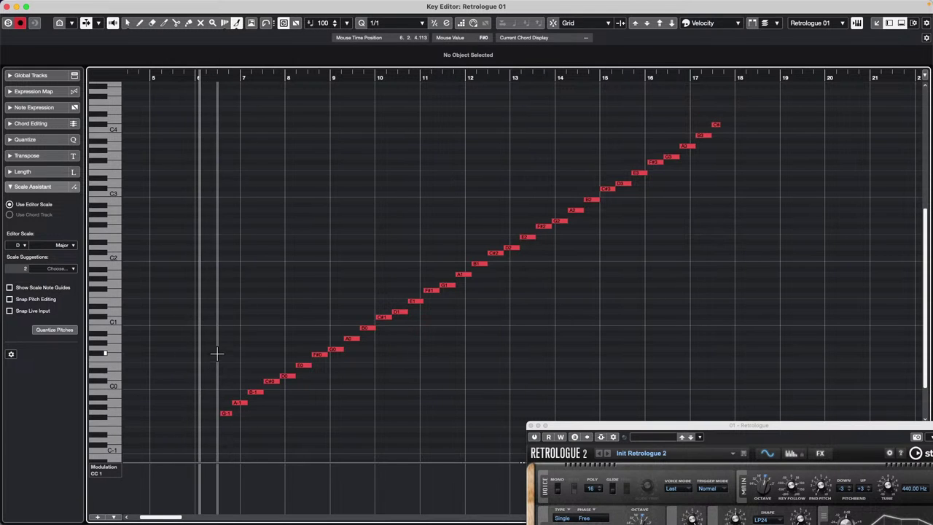
Try two rising note runs with all pitches shown, starting near bars 6 and 7, and undo back past the drawn notes
mouse_move(216, 359)
left_mouse_down()
mouse_move(315, 292)
mouse_move(305, 309)
mouse_move(346, 256)
mouse_move(320, 305)
mouse_move(360, 249)
left_mouse_up()
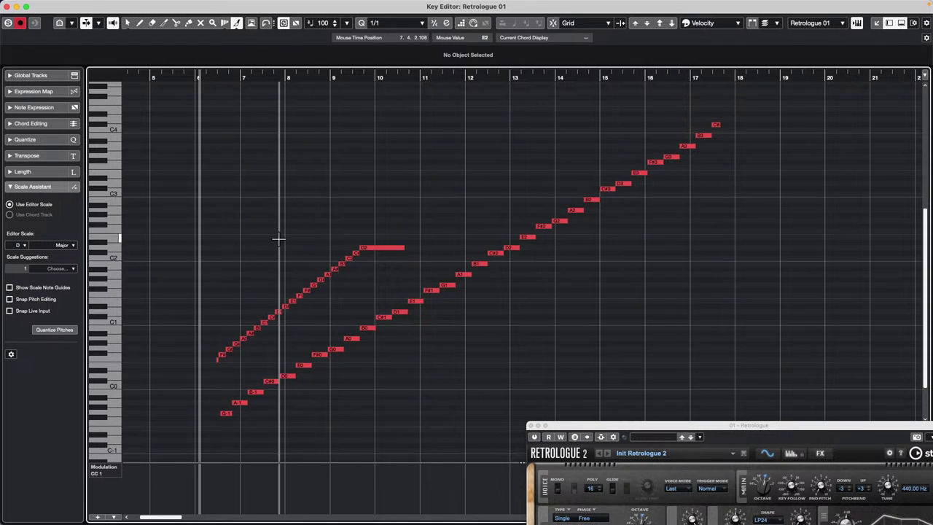
mouse_move(273, 257)
left_mouse_down()
mouse_move(354, 197)
mouse_move(363, 156)
mouse_move(462, 144)
mouse_move(477, 130)
left_mouse_up()
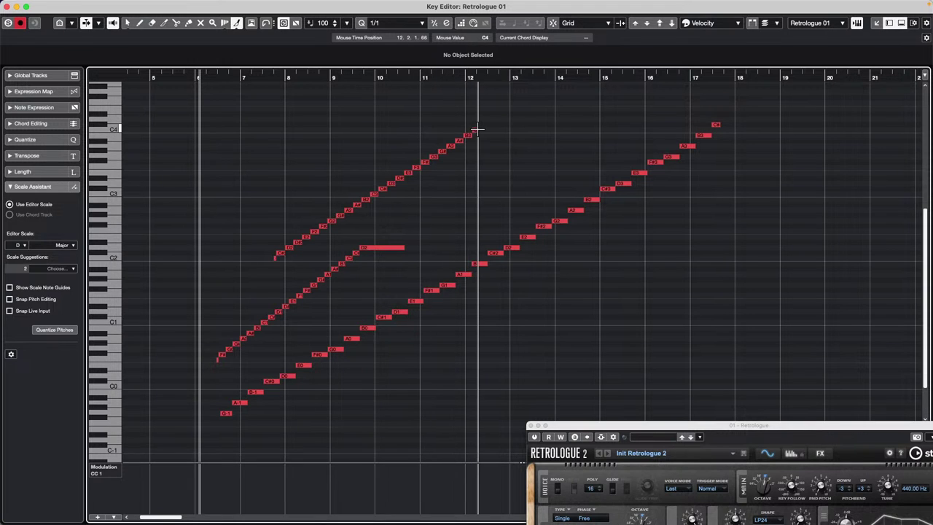
key("super+z")
key("super+z")
key("super+z")
key("super+z")
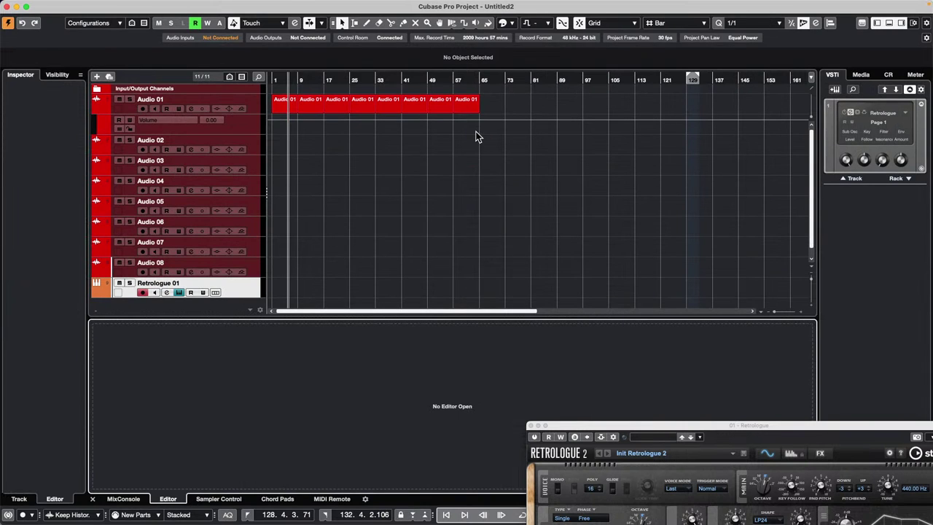
Restore the Retrologue 01 part by redoing its creation, and open it in a separate Key Editor window
key("super+shift+z")
double_click(398, 294)
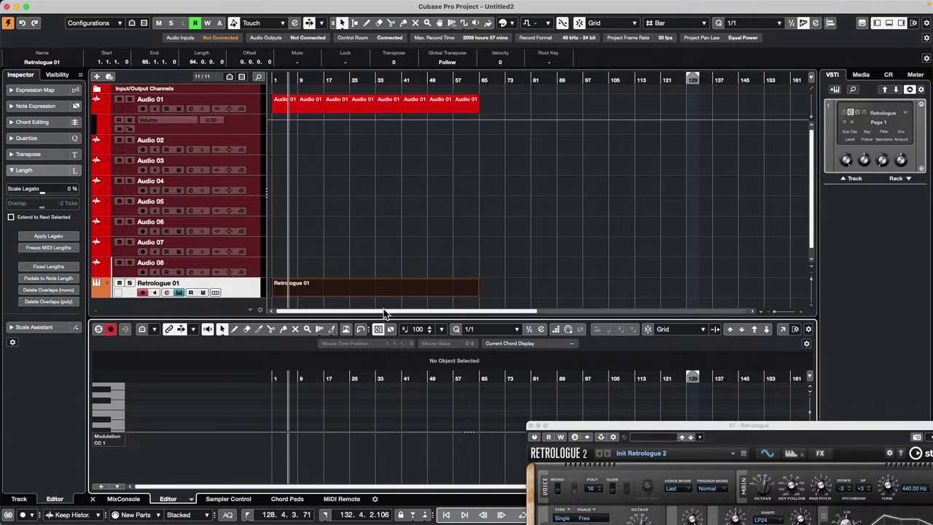
left_click(782, 329)
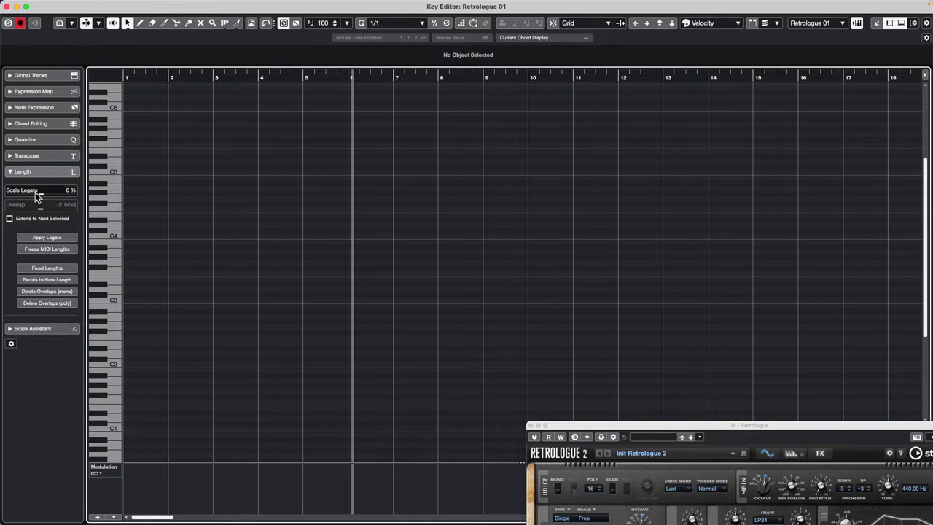
Show only the D Major scale pitches, draw a rising Line-tool note run from D1 to D5 over about bars 2 to 4, and close the editor
left_click(32, 328)
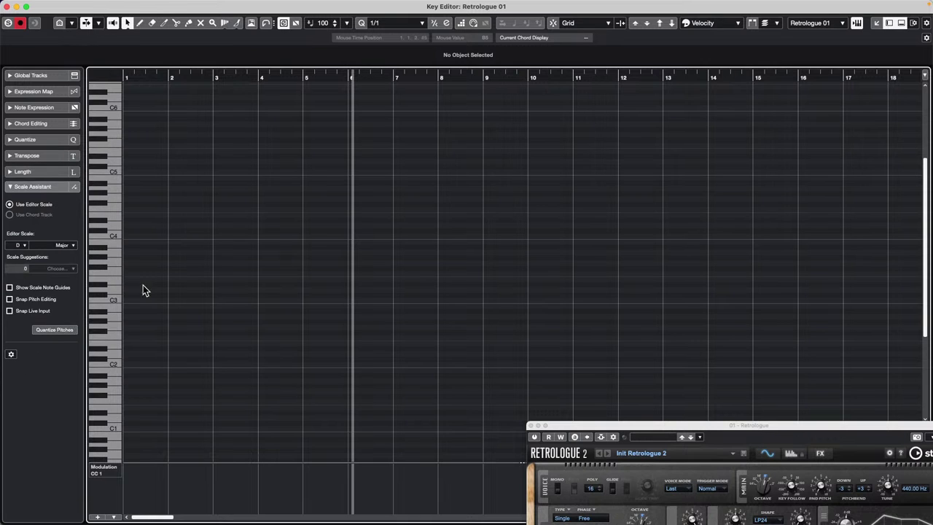
left_click(60, 23)
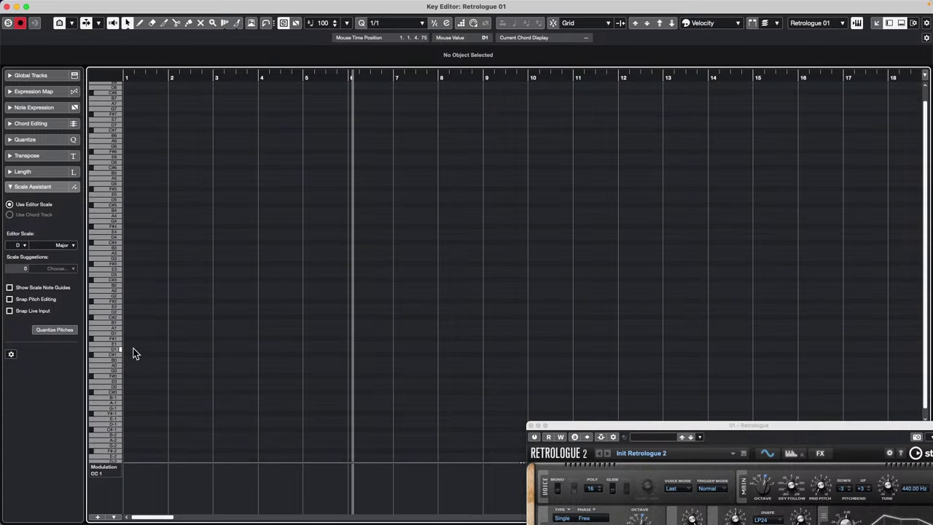
right_click(177, 353)
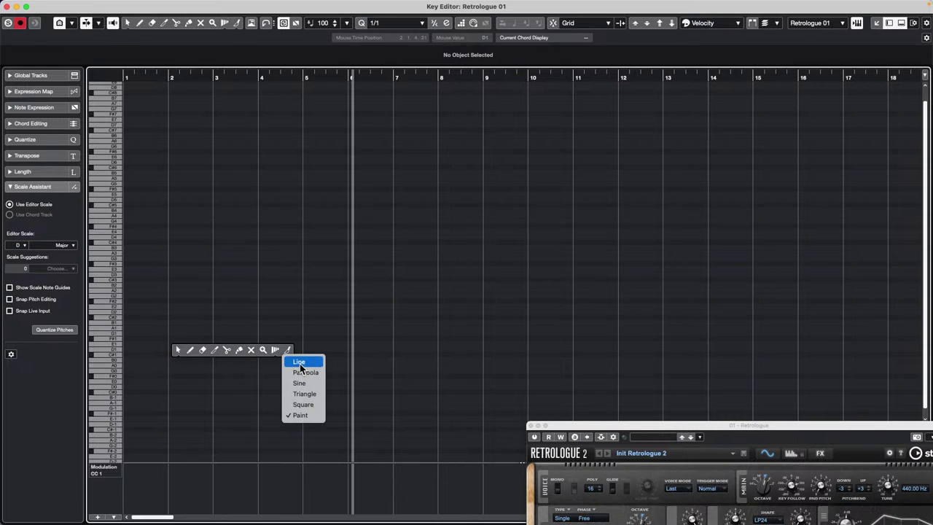
left_click(177, 350)
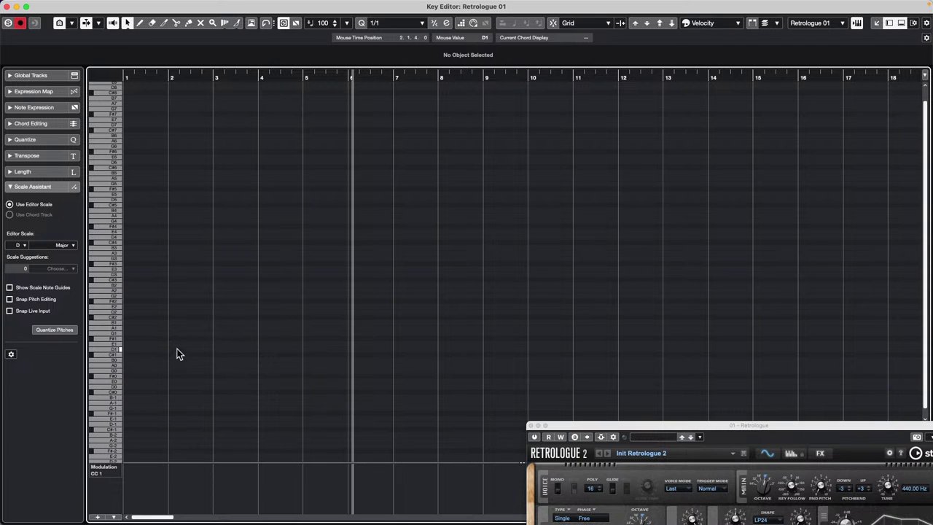
right_click(255, 351)
left_click(268, 349)
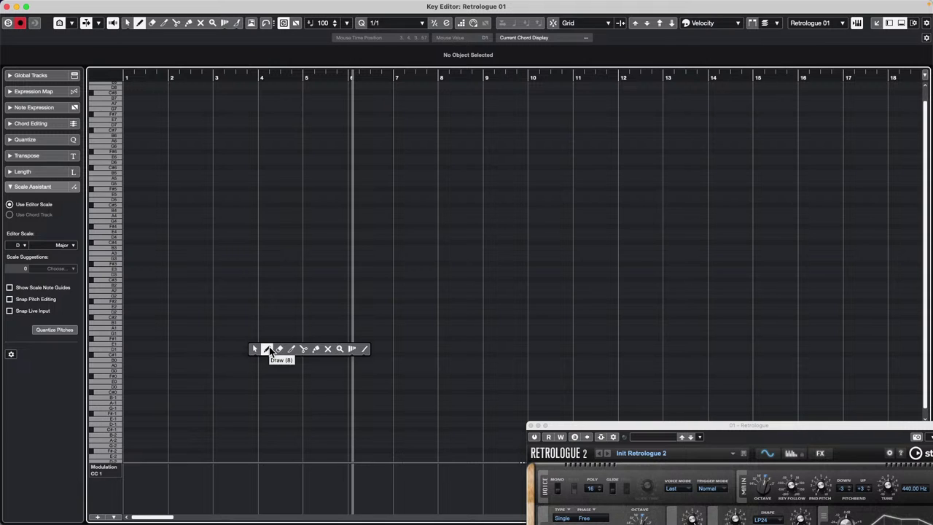
left_click(365, 349)
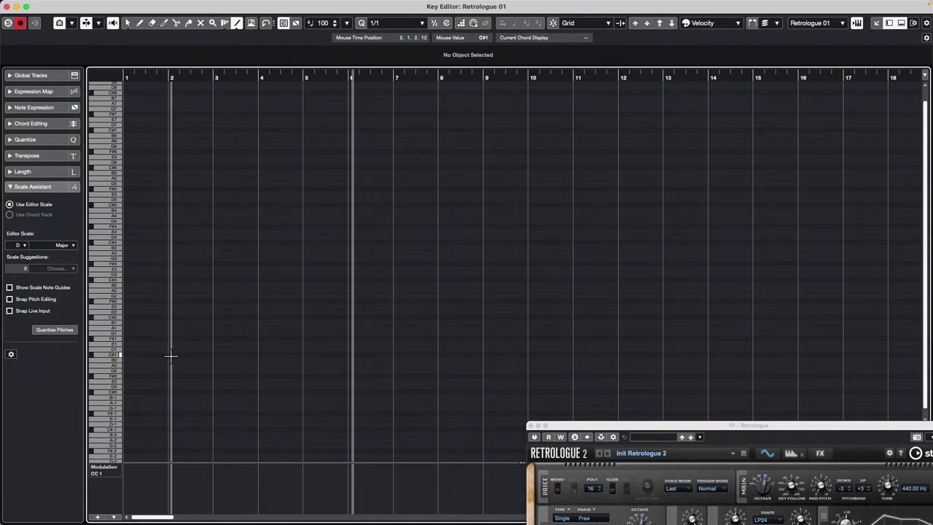
left_click_drag(172, 351, 258, 199)
left_click_drag(183, 78, 173, 104)
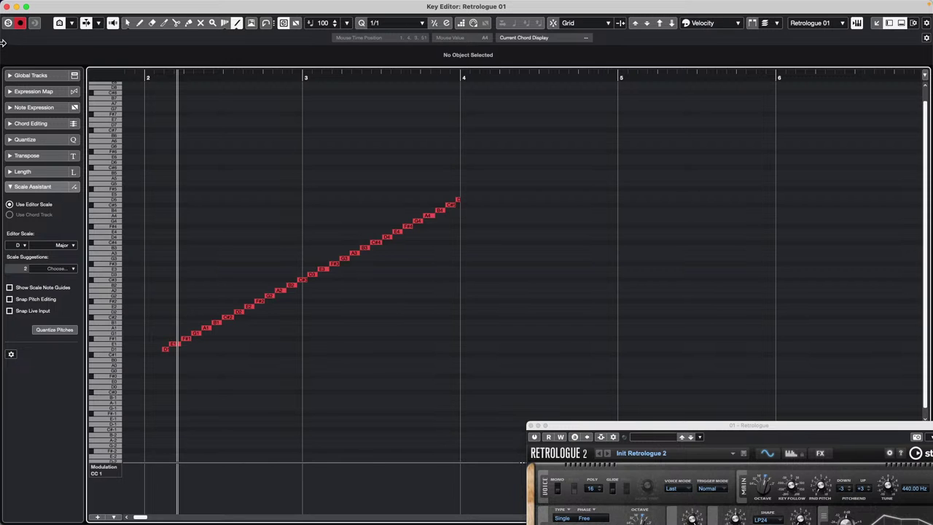
left_click(8, 6)
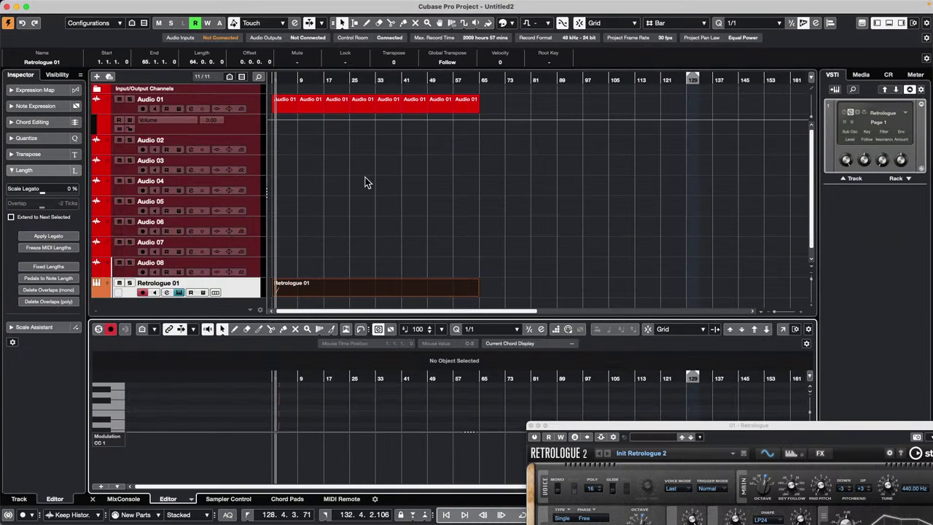
Draw scattered events on tracks Audio 04 to Audio 08 and a short Retrologue 01 part between about bars 63 and 135 with the Draw tool
right_click(450, 194)
left_click(474, 196)
left_click_drag(474, 189, 554, 191)
left_click_drag(533, 247, 553, 227)
left_click_drag(585, 207, 599, 207)
left_click_drag(608, 186, 660, 184)
left_click_drag(676, 186, 689, 188)
left_click_drag(684, 250, 696, 269)
left_click_drag(629, 287, 650, 287)
left_click_drag(689, 204, 704, 204)
key("1")
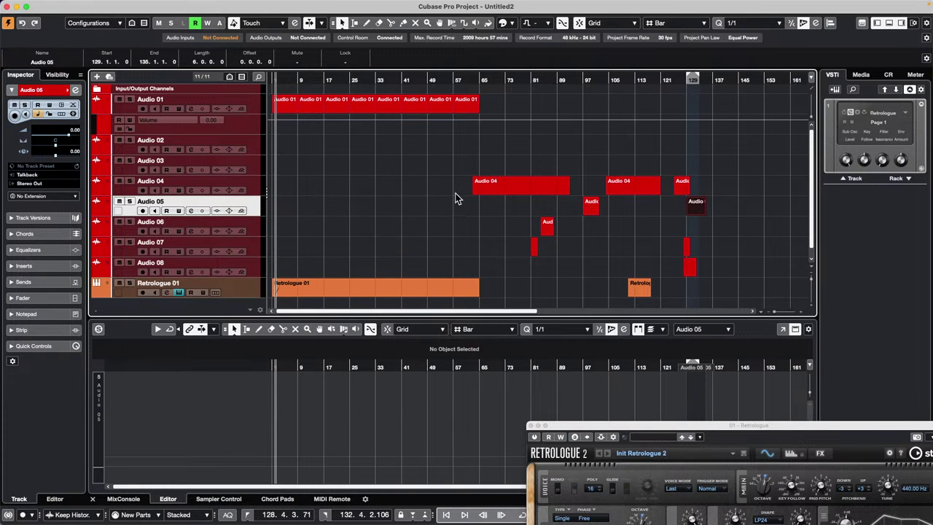
Select the events from bar 104 onward on the Audio and Retrologue tracks and colorize them light green
left_click_drag(611, 155, 733, 321)
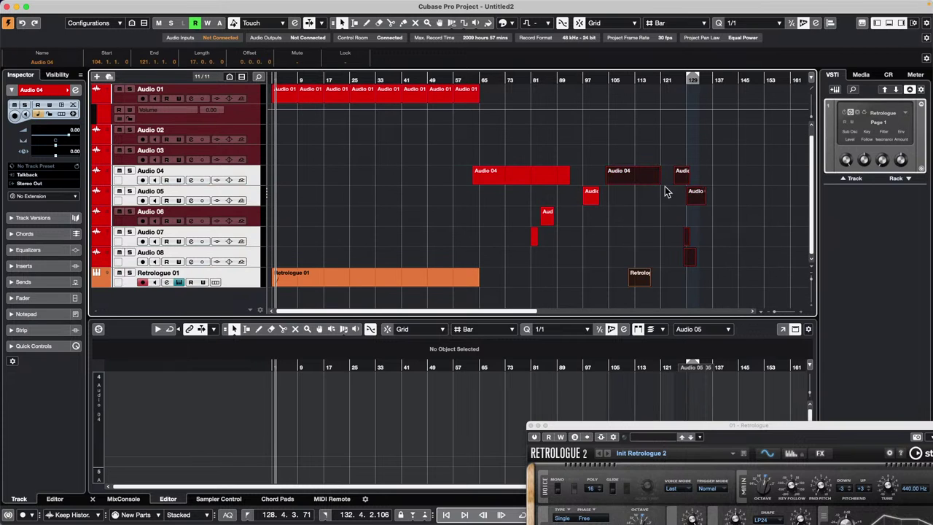
left_click(252, 133)
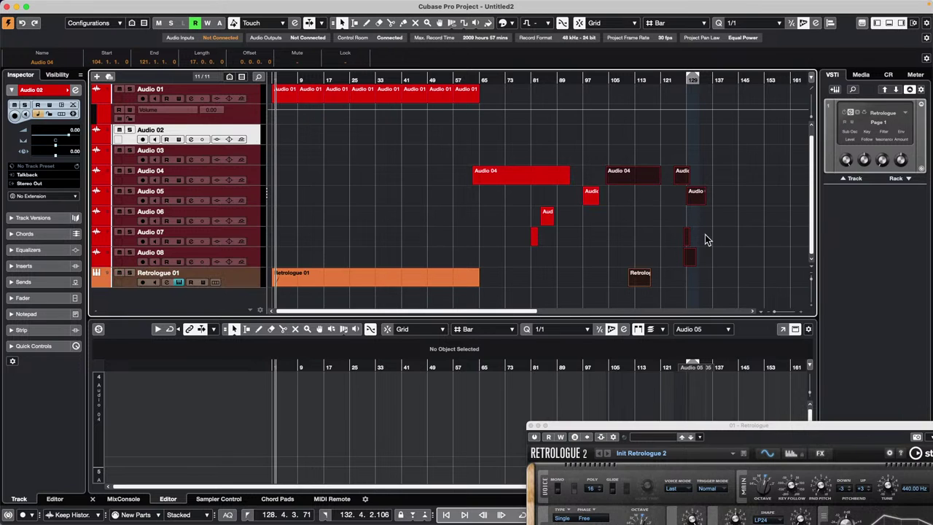
left_click(255, 174)
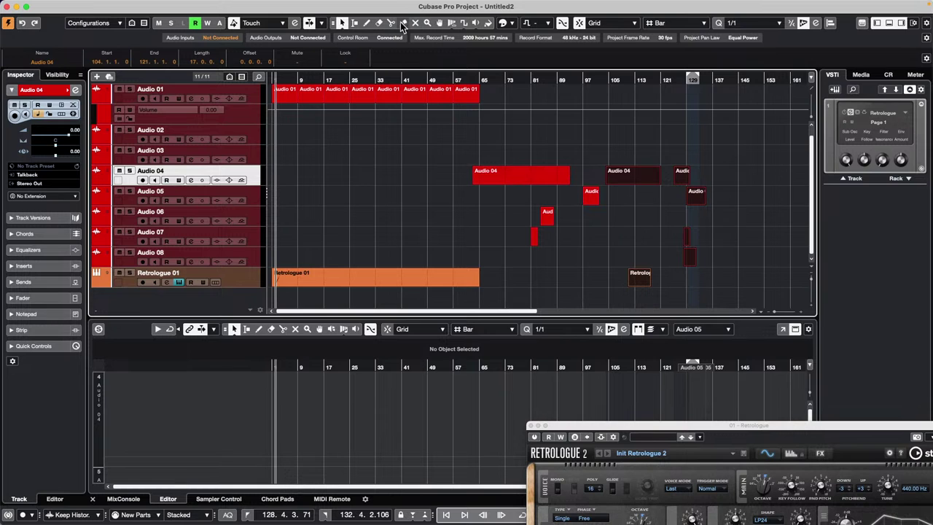
left_click(511, 23)
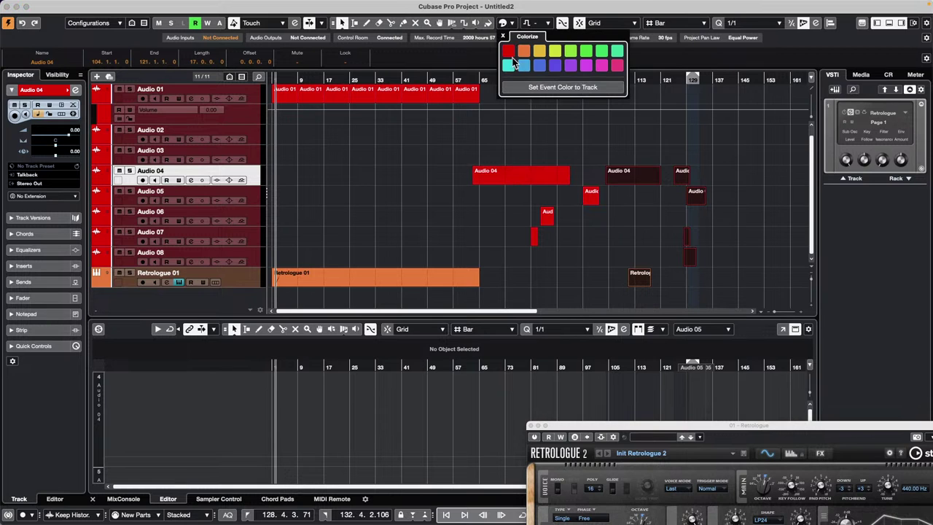
left_click(571, 51)
left_click(407, 195)
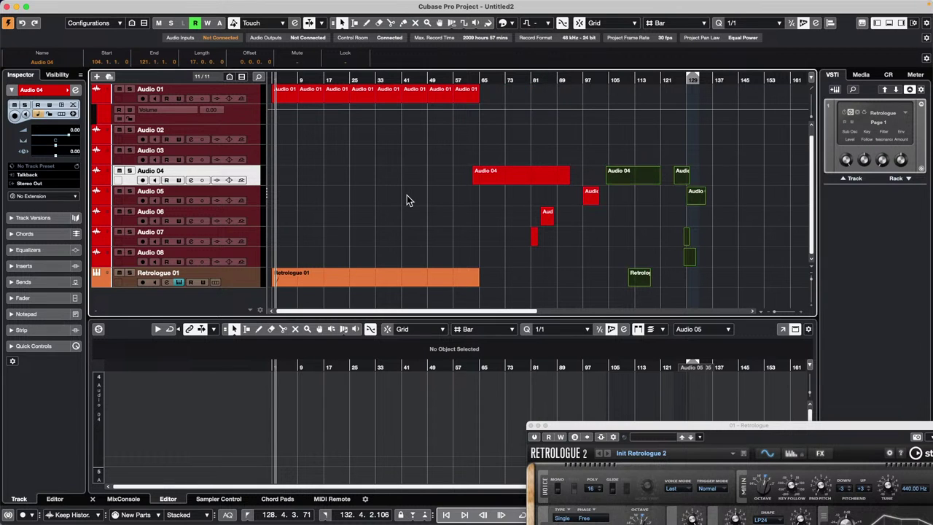
left_click(384, 210)
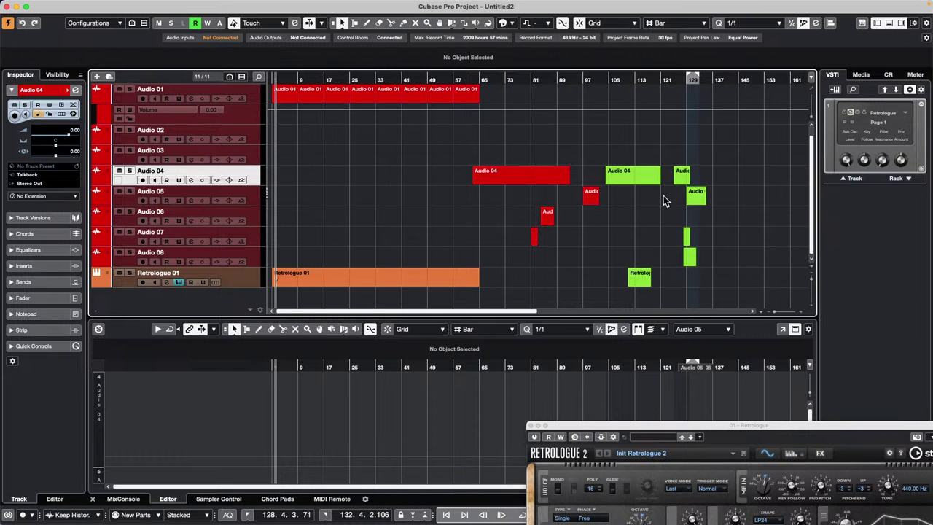
Select the light green events, clear the selection, and examine the available event selection commands
left_click_drag(626, 138, 727, 302)
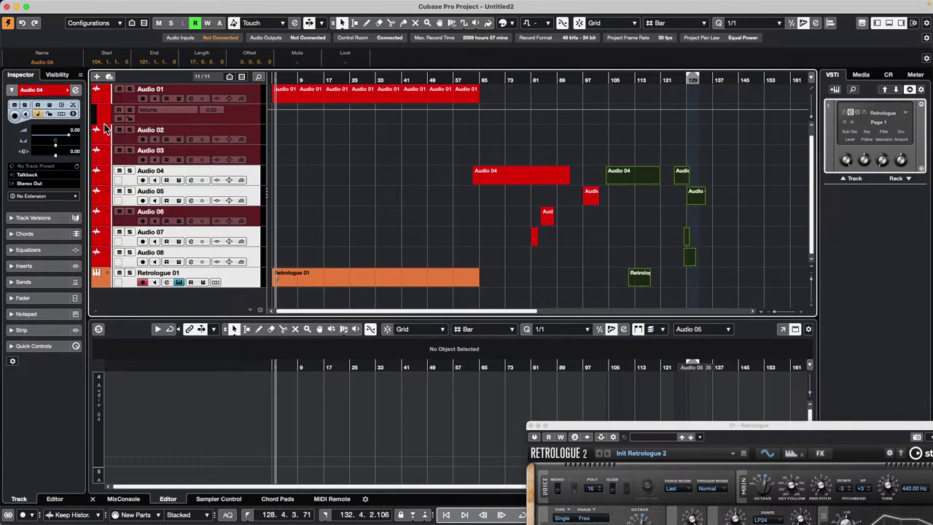
left_click(431, 209)
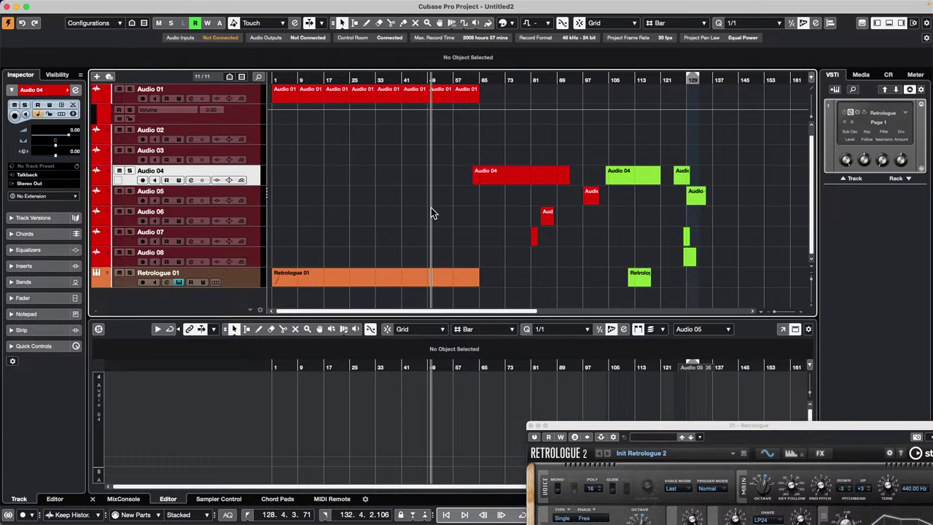
left_click(85, 6)
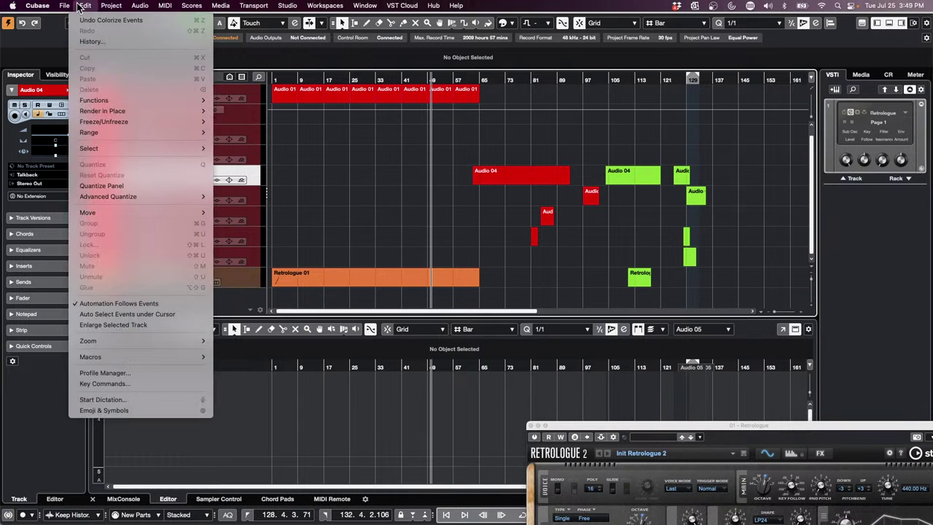
mouse_move(108, 149)
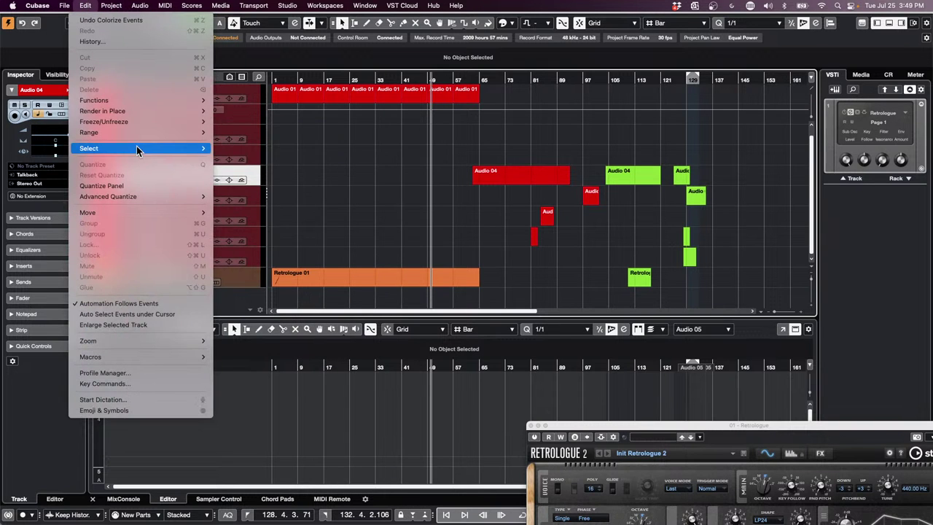
mouse_move(136, 148)
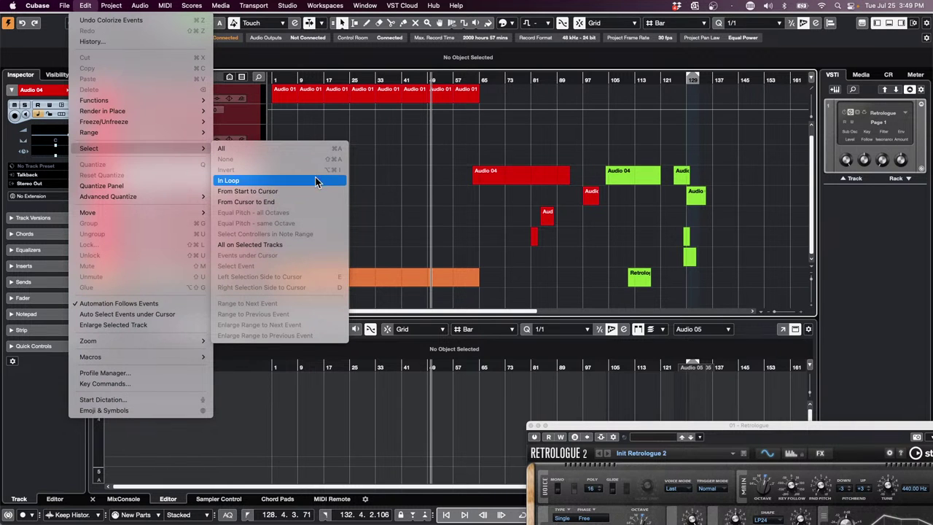
left_click(528, 189)
Select the light green events on the Audio and Retrologue tracks and deselect them, using the Select None command the first time
left_click_drag(611, 142, 707, 290)
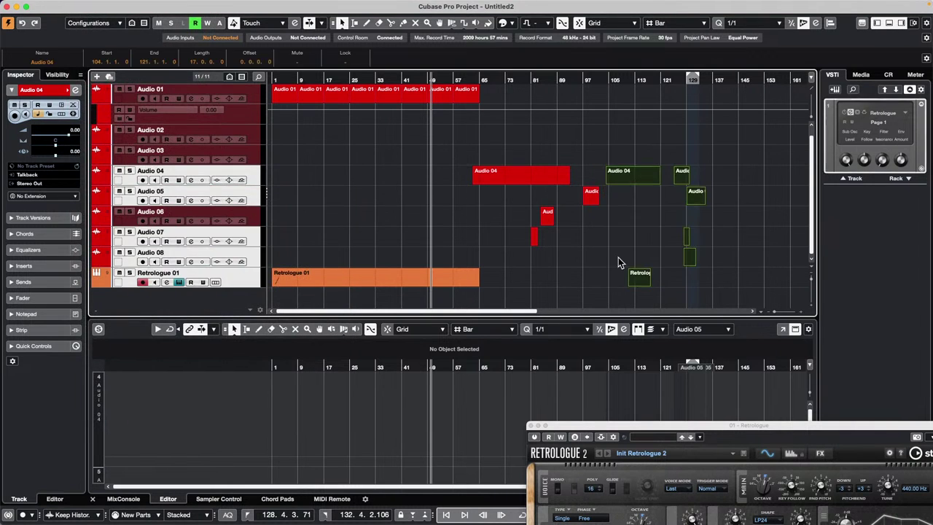
left_click(85, 5)
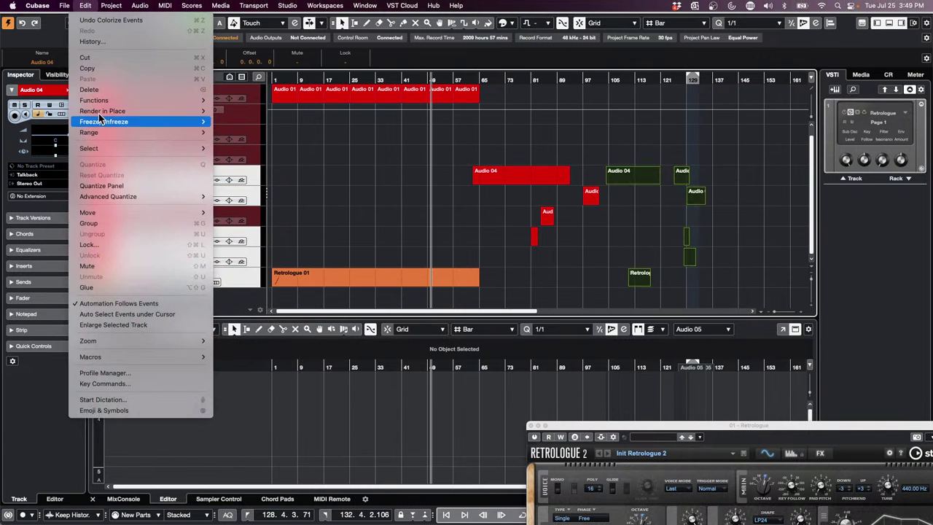
mouse_move(122, 146)
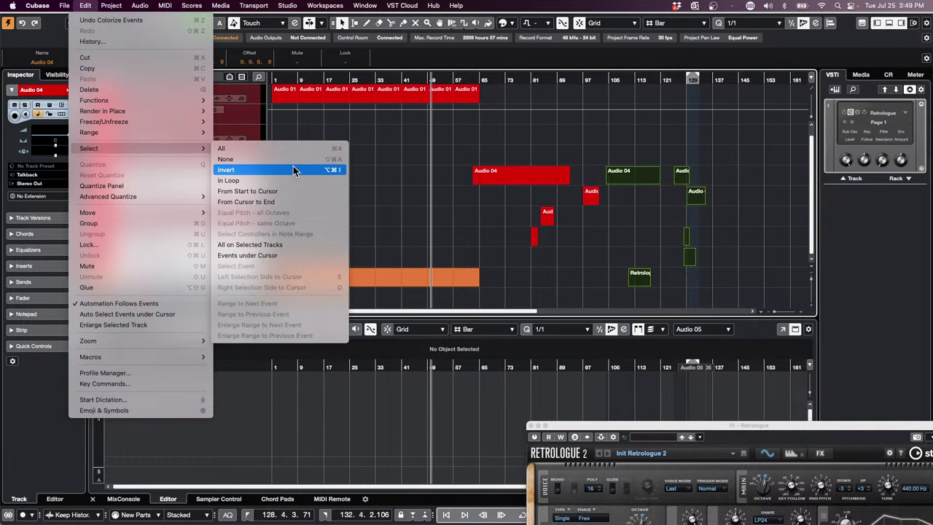
left_click(277, 162)
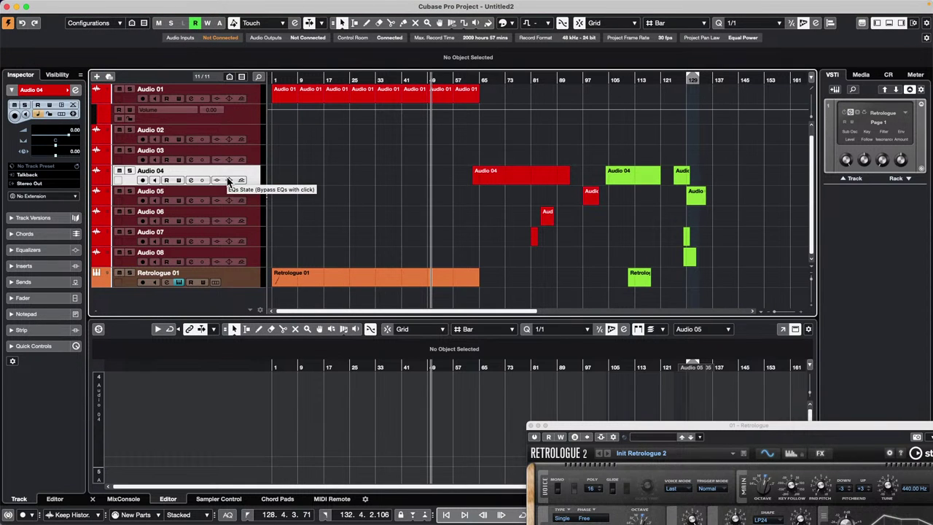
left_click_drag(633, 136, 705, 305)
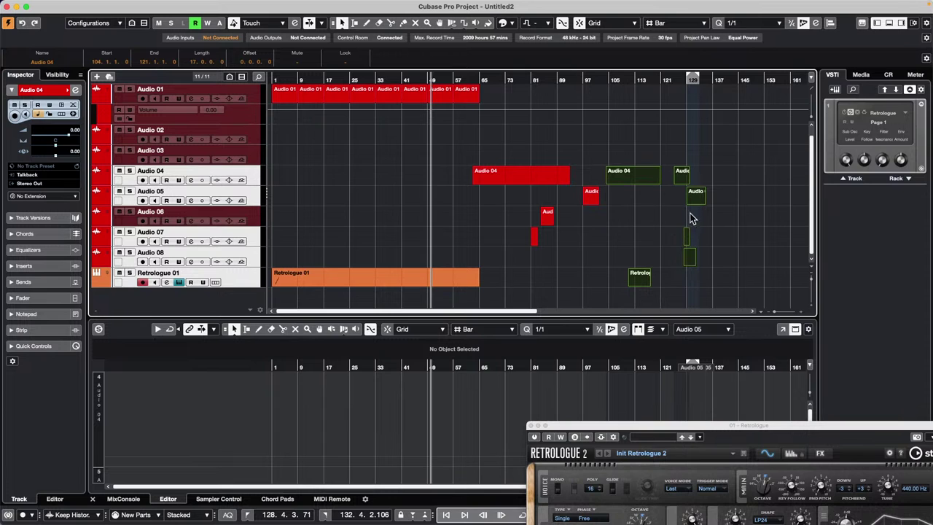
left_click(426, 195)
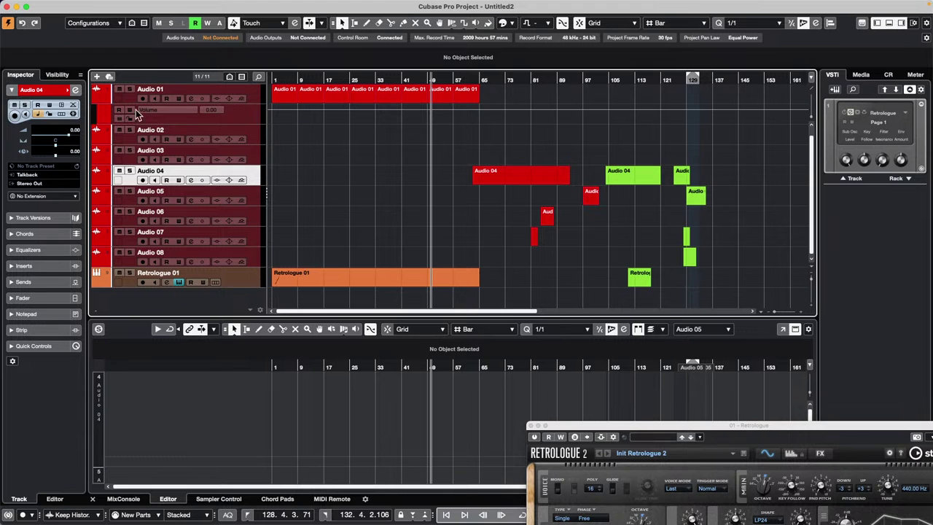
Switch to the open project Amos Moses - GO and place the project cursor at bar 3
scroll(343, 181, "up", 1)
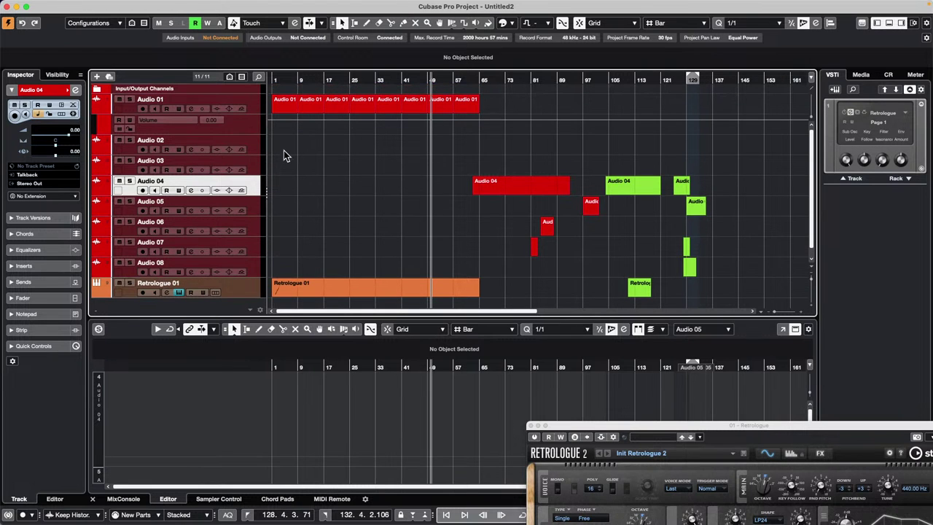
mouse_move(155, 3)
left_click(367, 5)
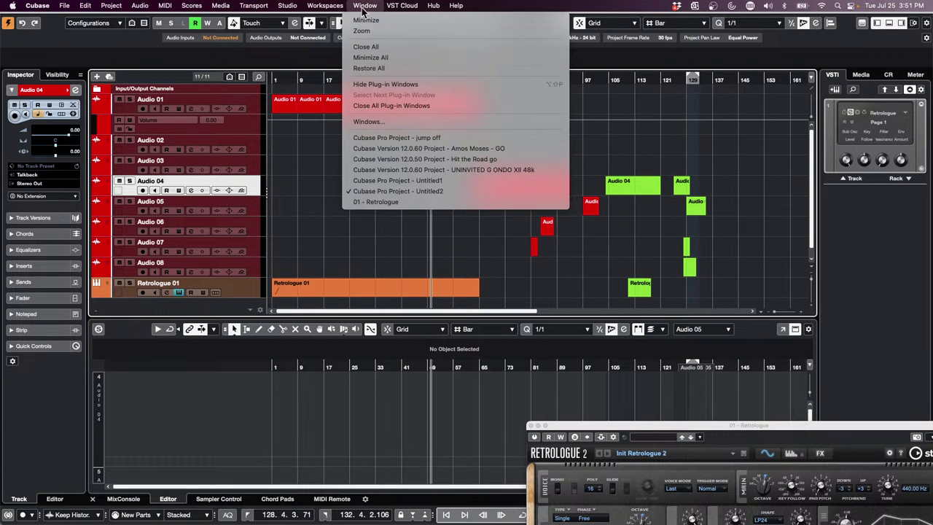
left_click(454, 149)
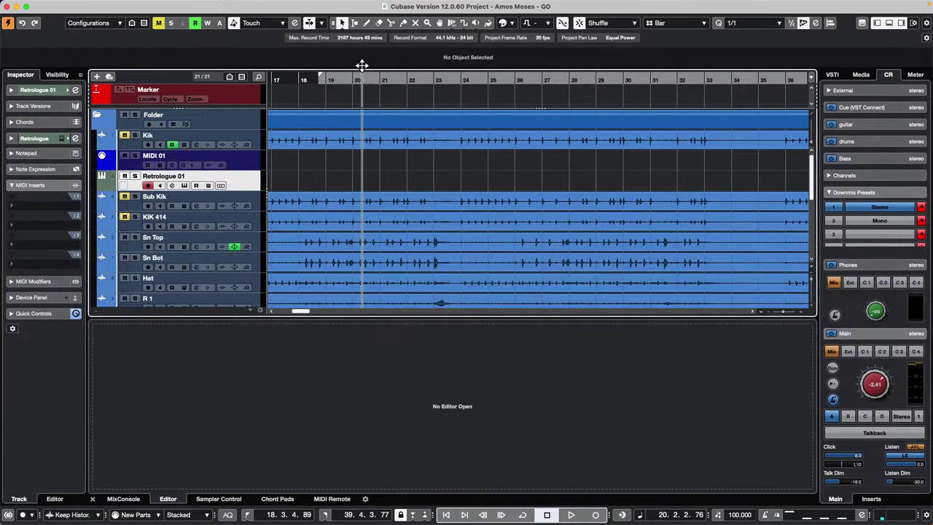
left_click_drag(363, 65, 327, 79)
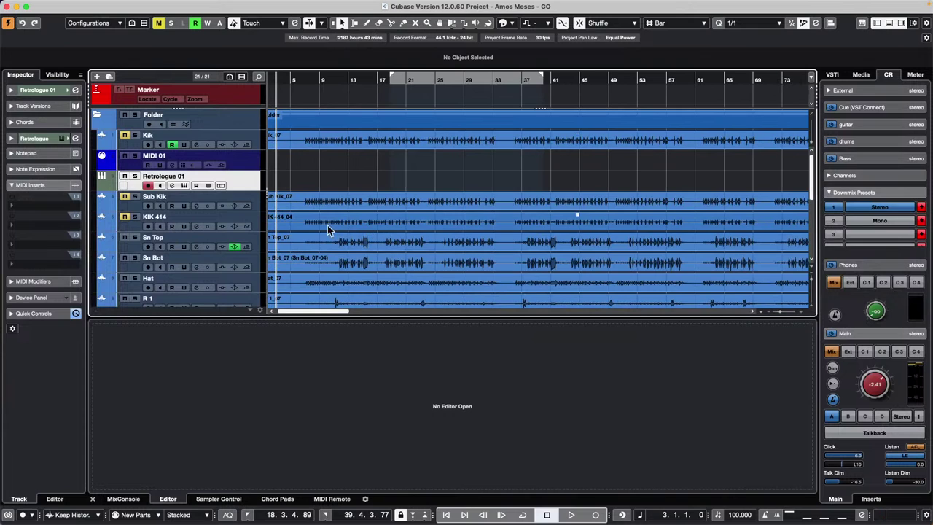
Unmute the Kik, Sub Kik and KIK 414 tracks, leaving Sn Top unmuted as well
left_click(124, 134)
left_click(123, 196)
left_click(124, 237)
left_click(124, 217)
left_click(124, 237)
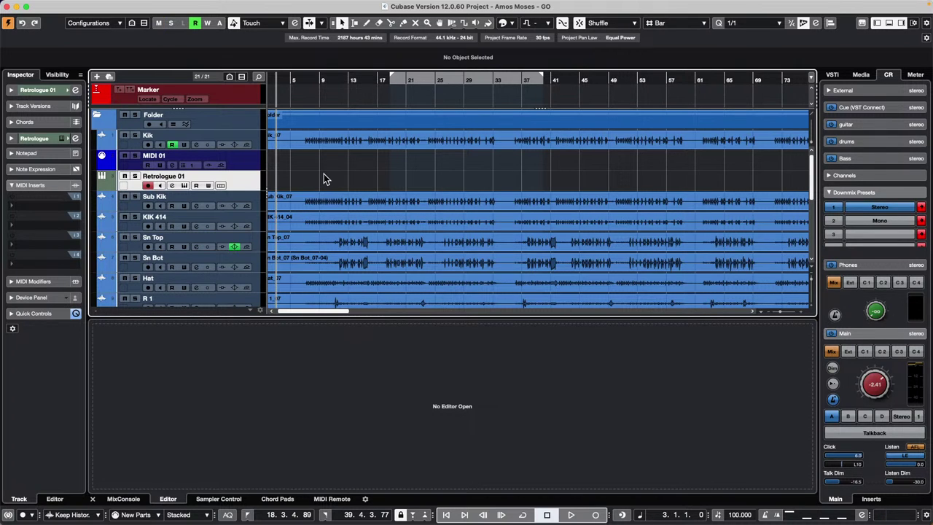
Start playback from about bar 11 and move the solo from the Sub Kik track to Sn Top
key("space")
left_click(335, 80)
left_click(135, 196)
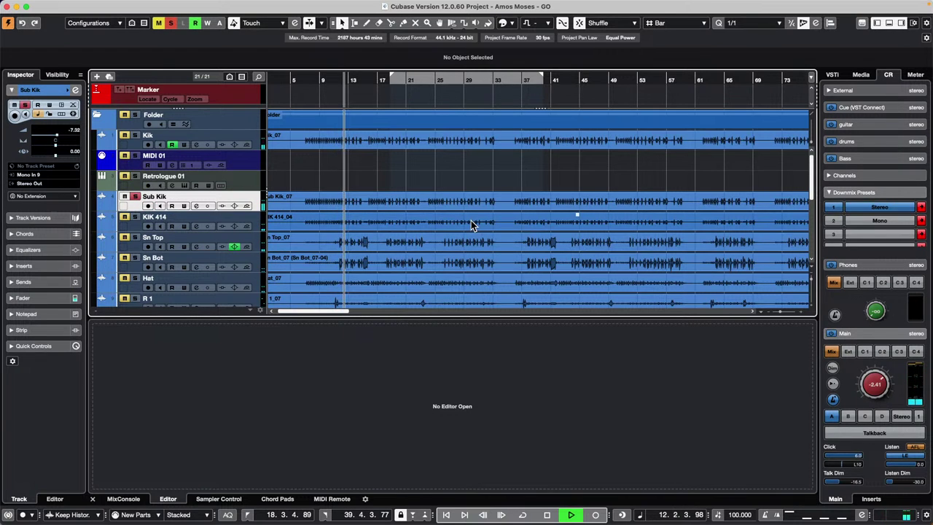
left_click(135, 196)
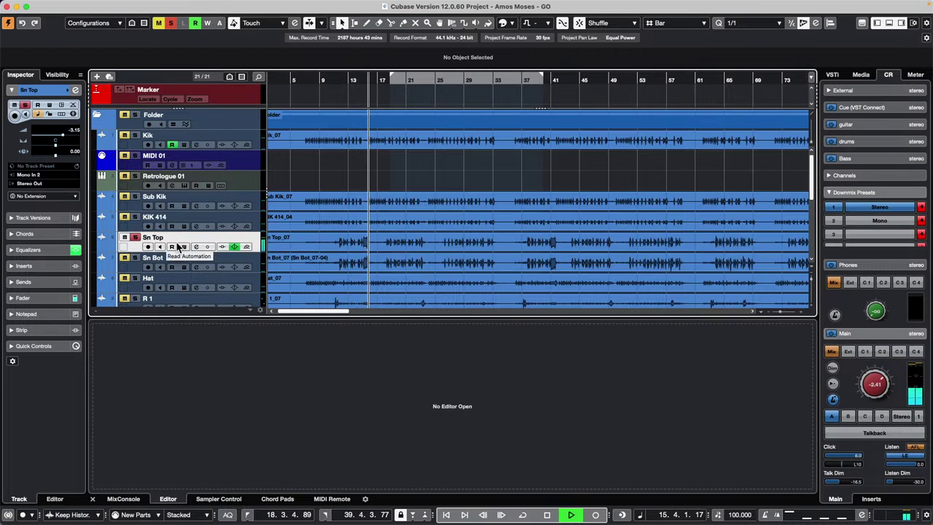
Enlarge the height of the Sn Top track and set the Control Room main level to -0.53
left_click_drag(879, 383, 881, 371)
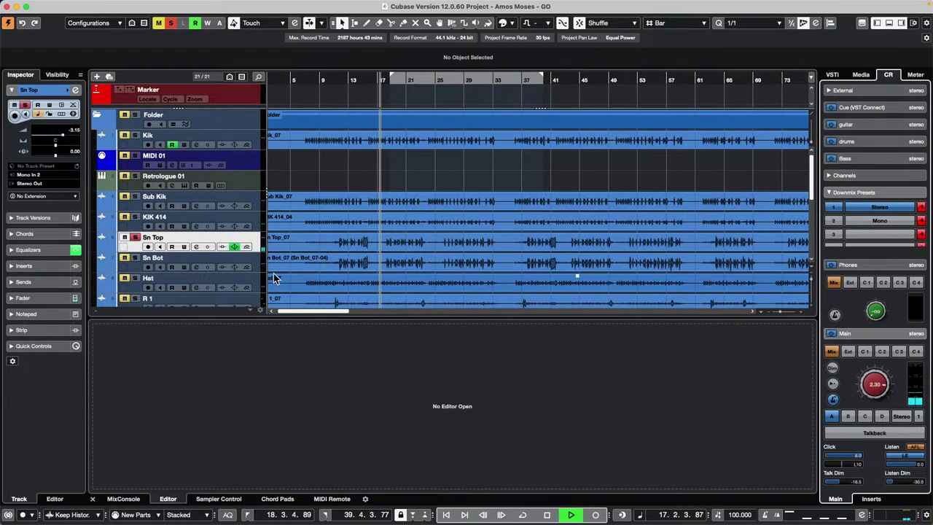
left_click_drag(179, 253, 175, 291)
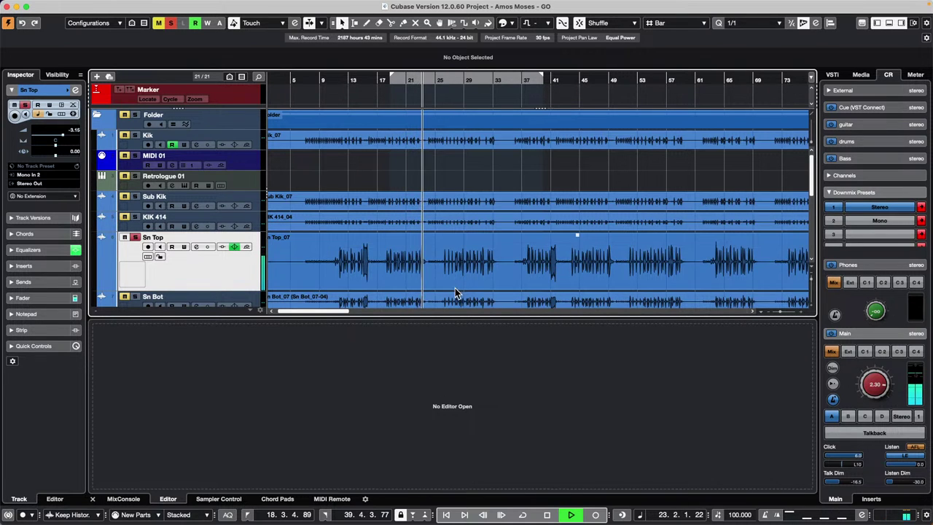
left_click_drag(880, 387, 880, 366)
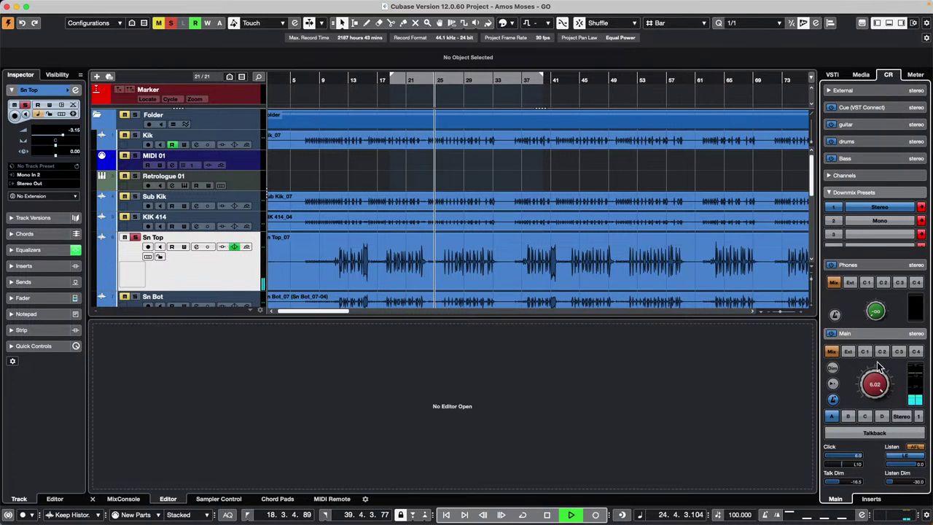
left_click_drag(880, 367, 871, 388)
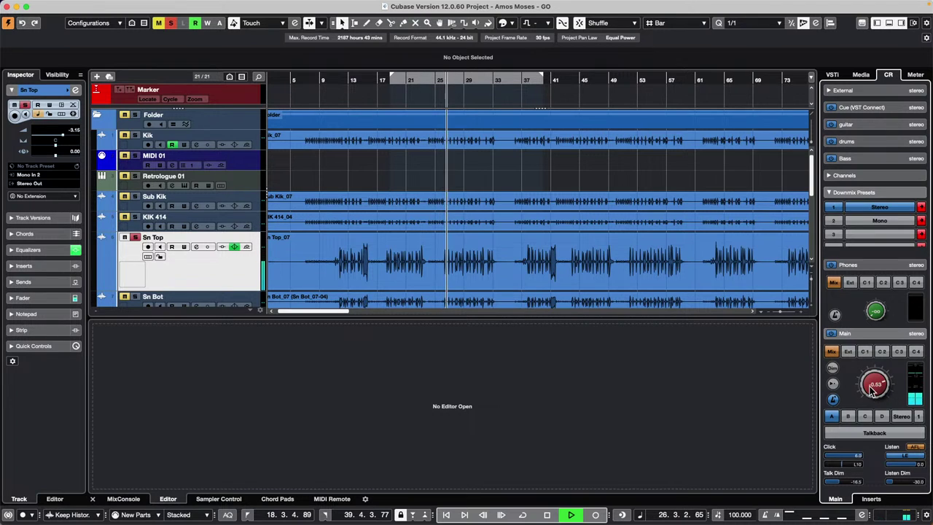
Stop playback and set the Hitpoints threshold of the Sn Top_07 event to 12% in the Sample Editor
left_click(439, 271)
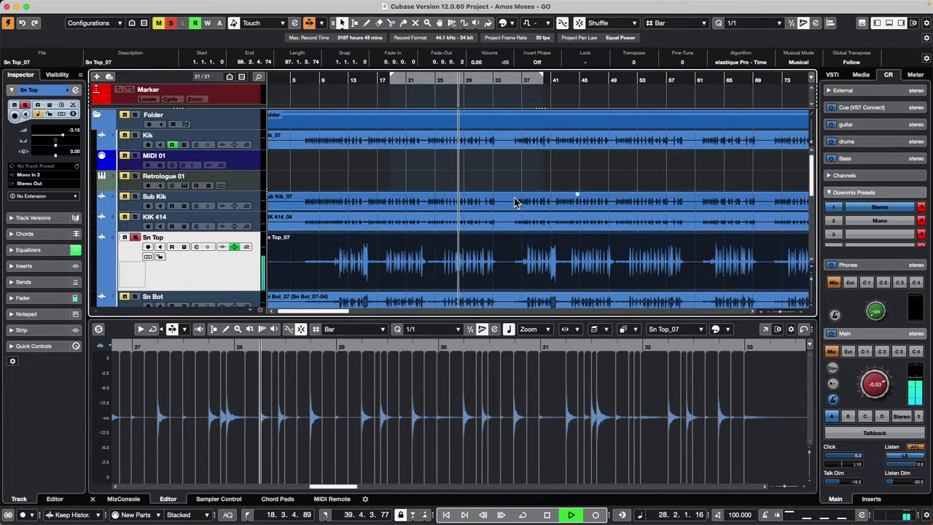
left_click(547, 515)
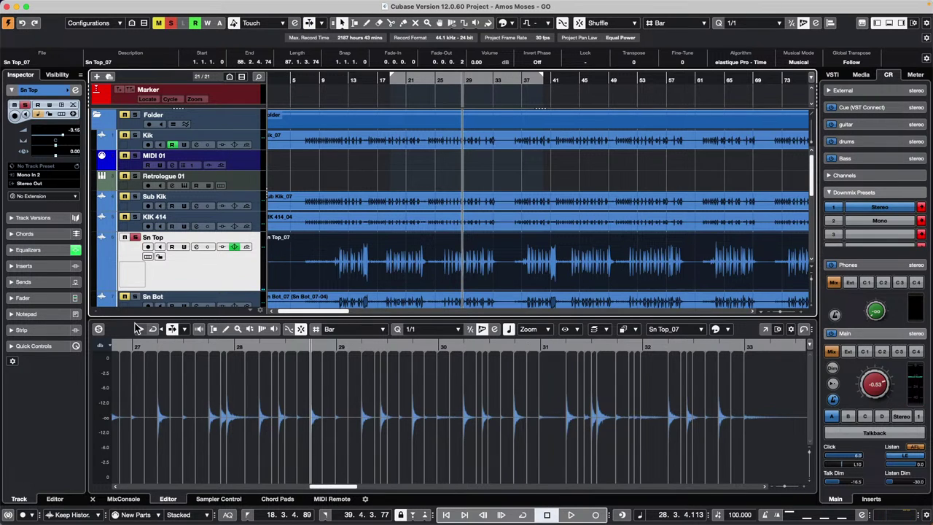
double_click(403, 263)
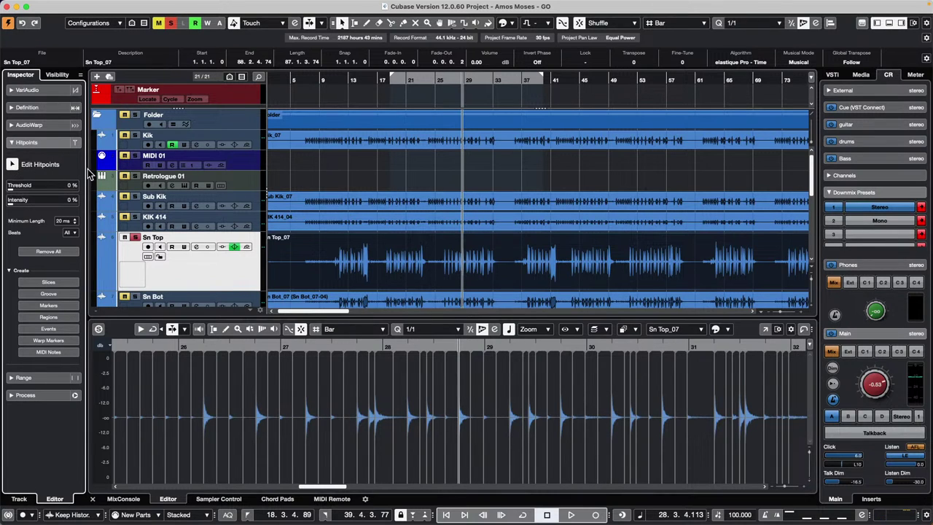
left_click_drag(11, 191, 23, 192)
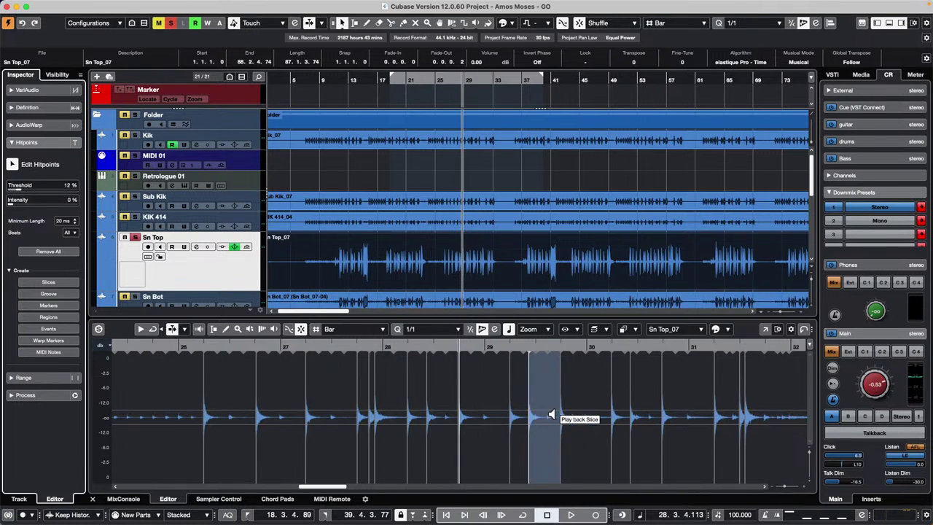
Audition the slices between the hitpoints around bars 26 and 27 of Sn Top_07
left_click(206, 414)
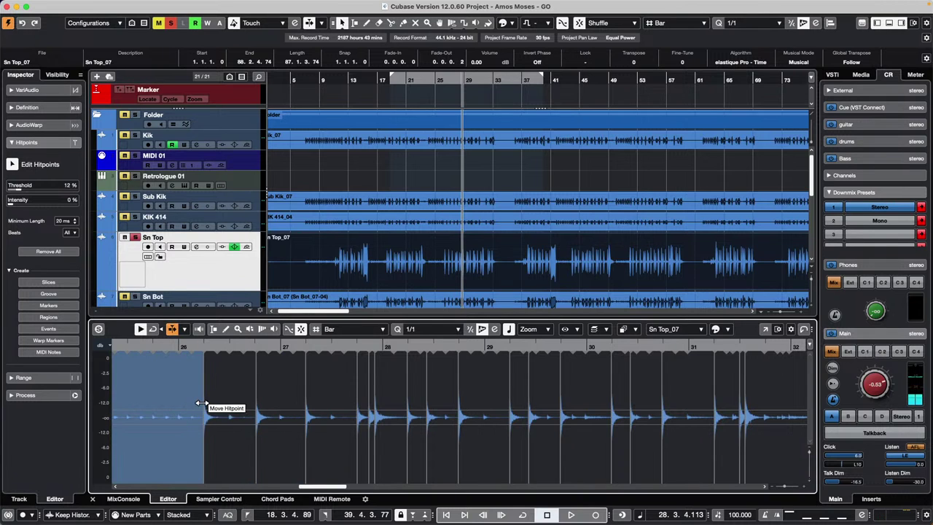
left_click(205, 402)
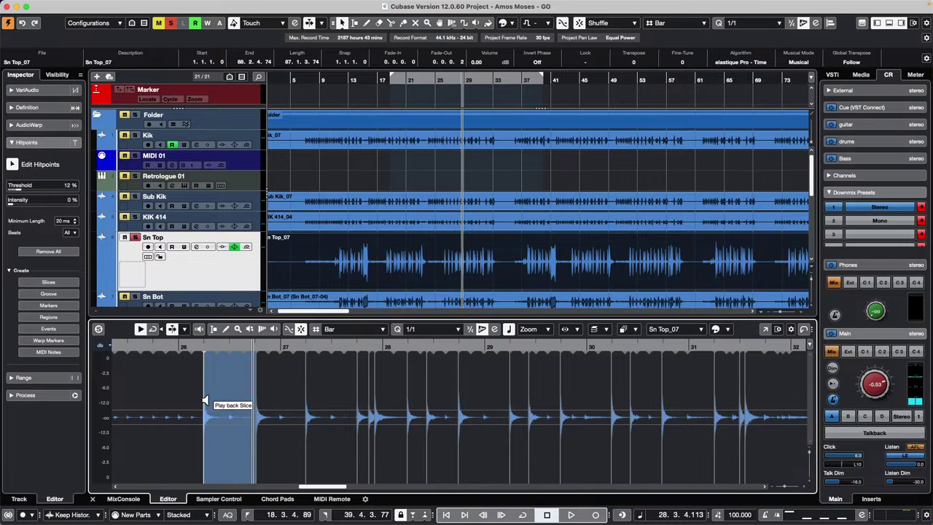
left_click(242, 395)
left_click(271, 395)
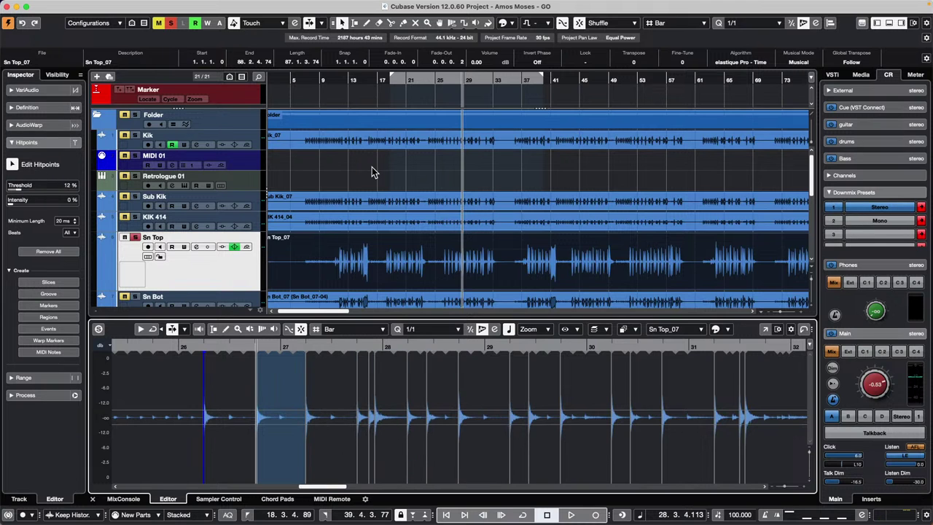
Erase the existing MIDI part from the Maple Kit track with the Erase tool
scroll(372, 172, "down", 5)
scroll(372, 172, "up", 2)
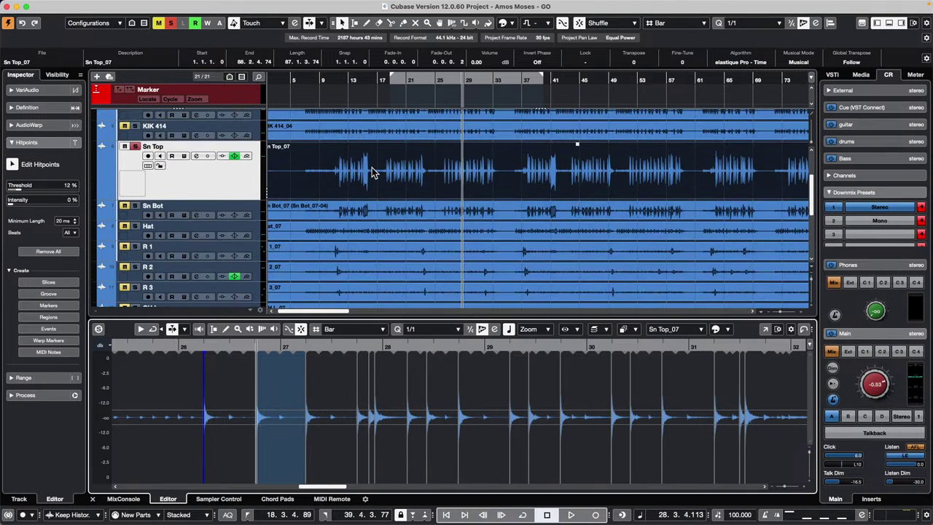
right_click(211, 179)
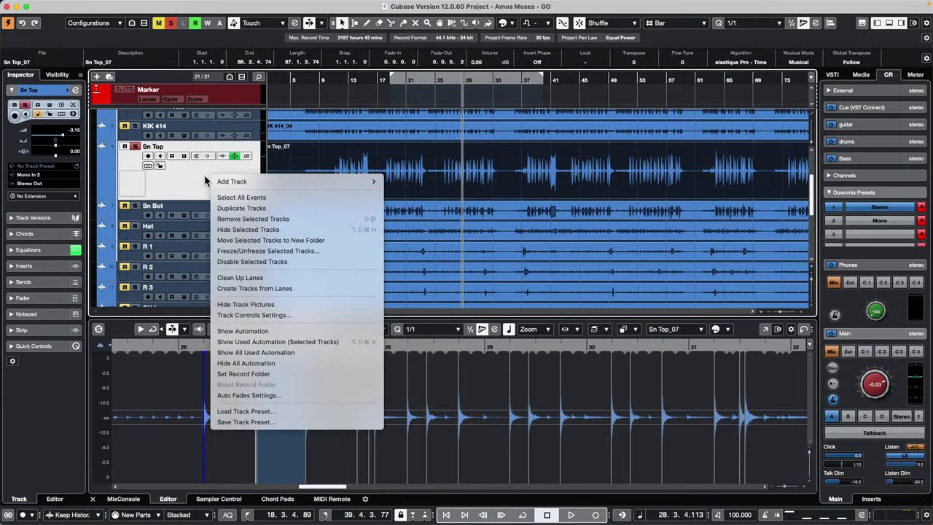
left_click(198, 173)
scroll(199, 173, "down", 7)
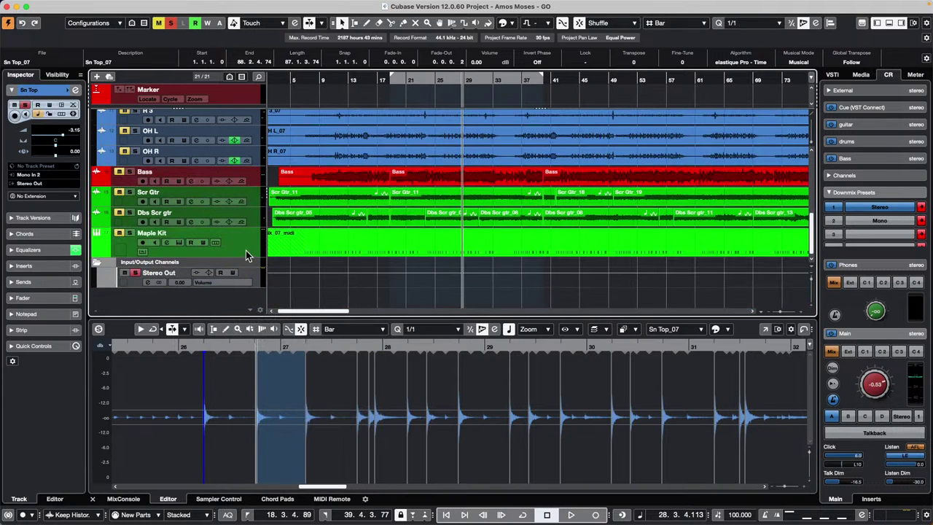
right_click(354, 248)
left_click(405, 246)
left_click(228, 253)
Select the Sn Top track and switch back to the Object Selection tool
scroll(374, 246, "up", 10)
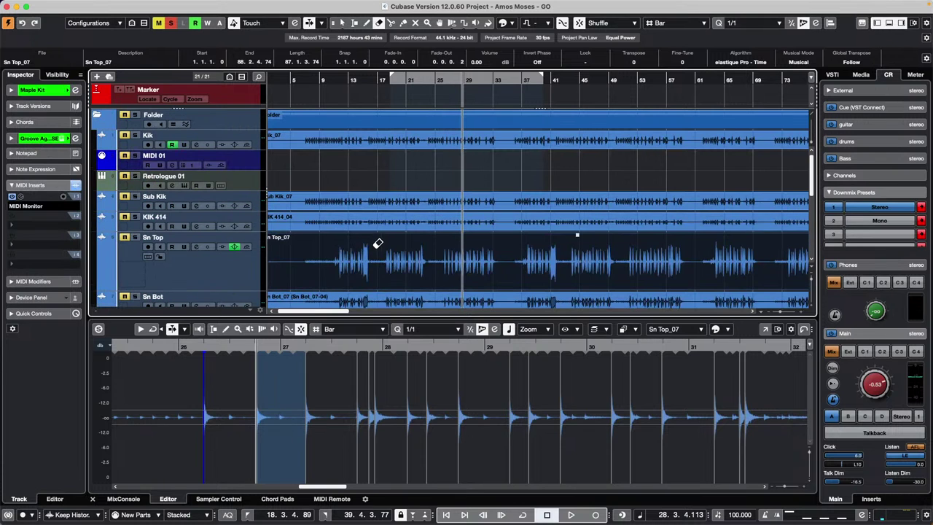
left_click(231, 283)
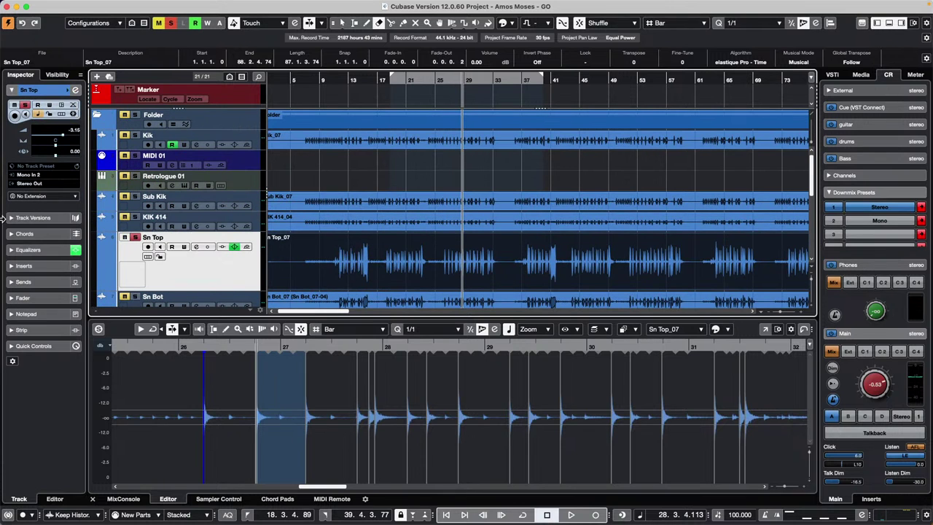
key("1")
scroll(371, 264, "down", 10)
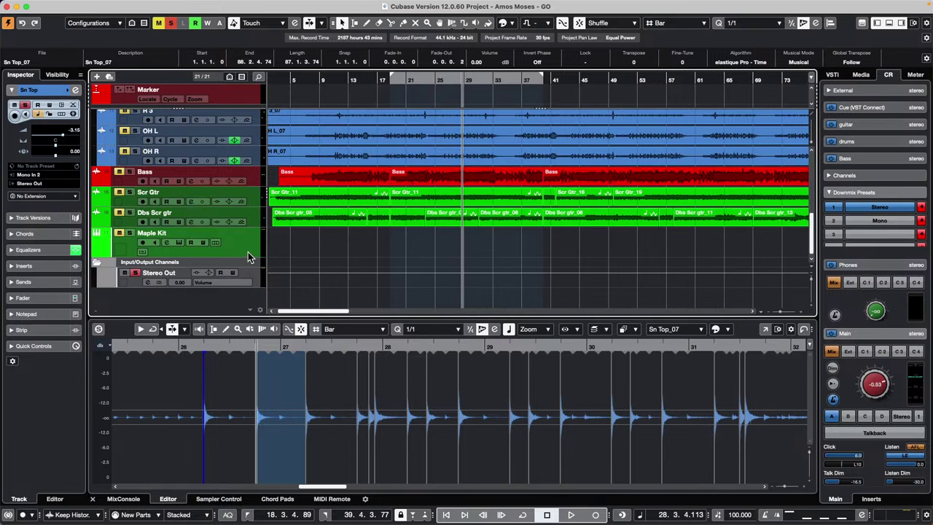
Convert the Sn Top_07 hitpoints to MIDI notes on the selected Maple Kit track, with Dynamic Velocity, pitch D1 and length 1/8
left_click(248, 251)
scroll(458, 205, "up", 10)
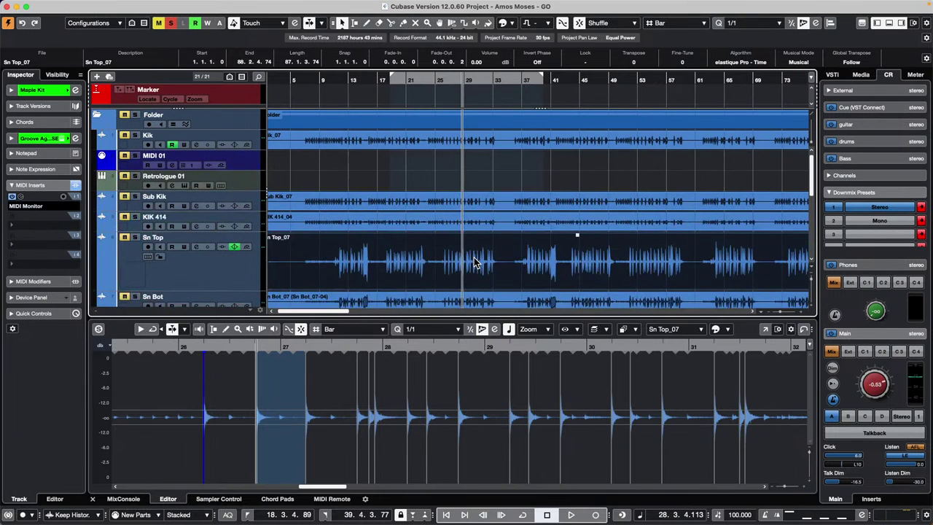
left_click(645, 276)
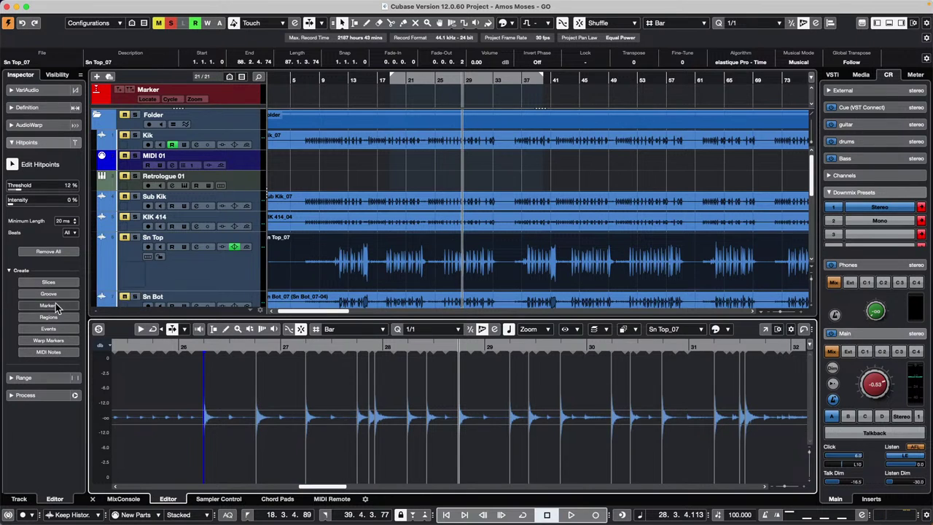
left_click(51, 352)
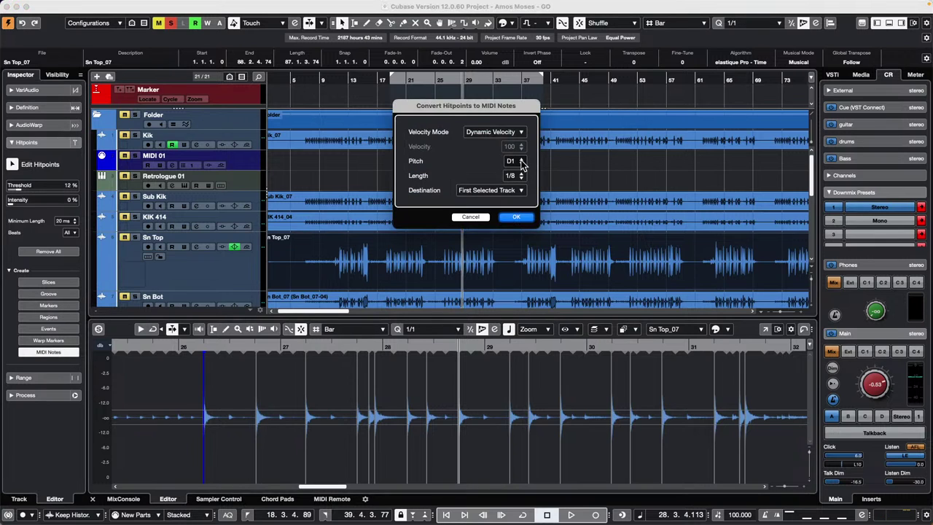
left_click(516, 217)
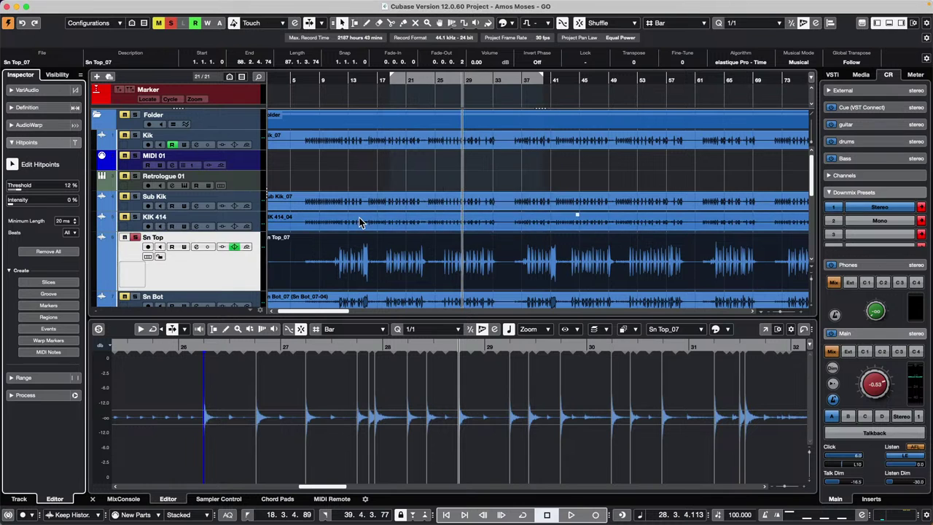
Solo the Maple Kit track during playback to audition its converted snare notes together with Sn Top, and stop playback
scroll(359, 222, "down", 10)
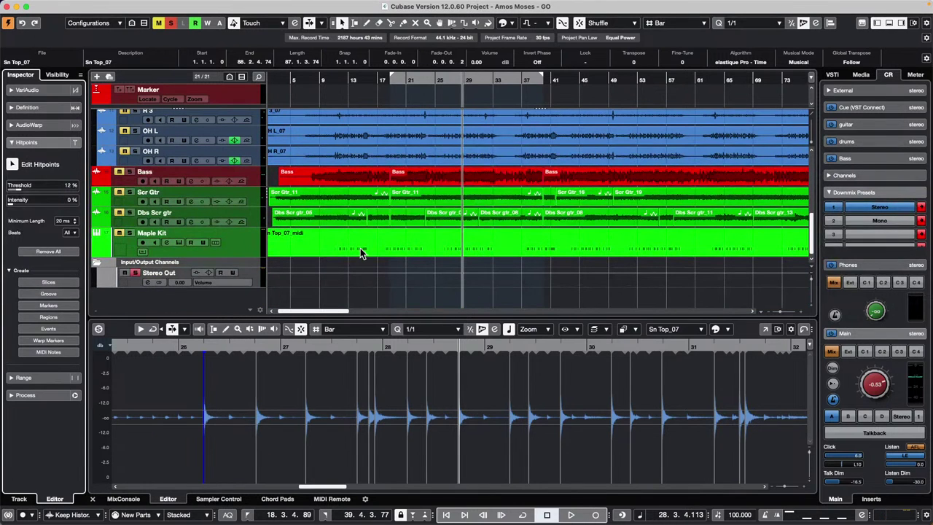
key("space")
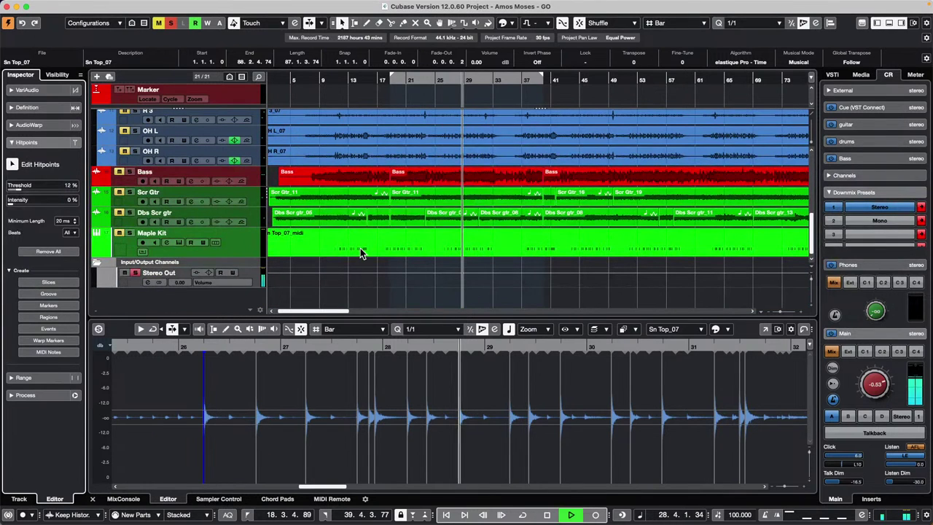
left_click(131, 237)
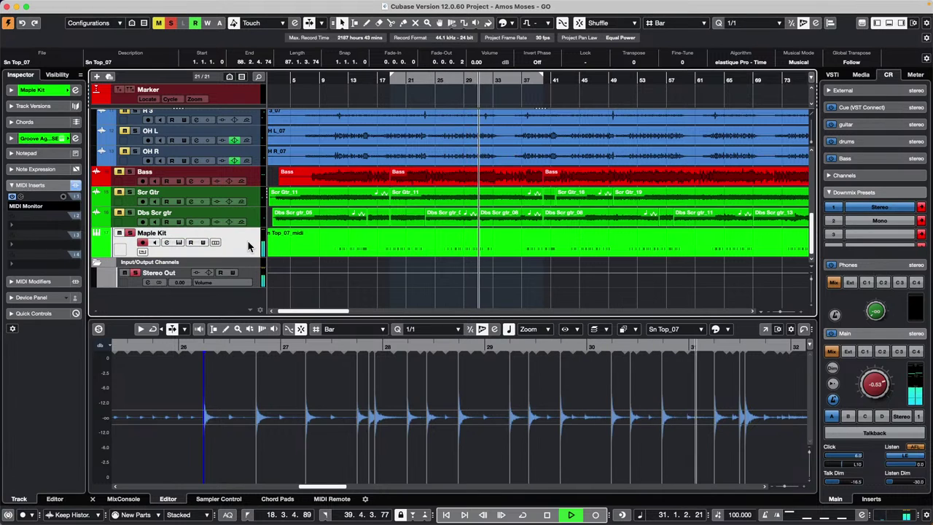
key("space")
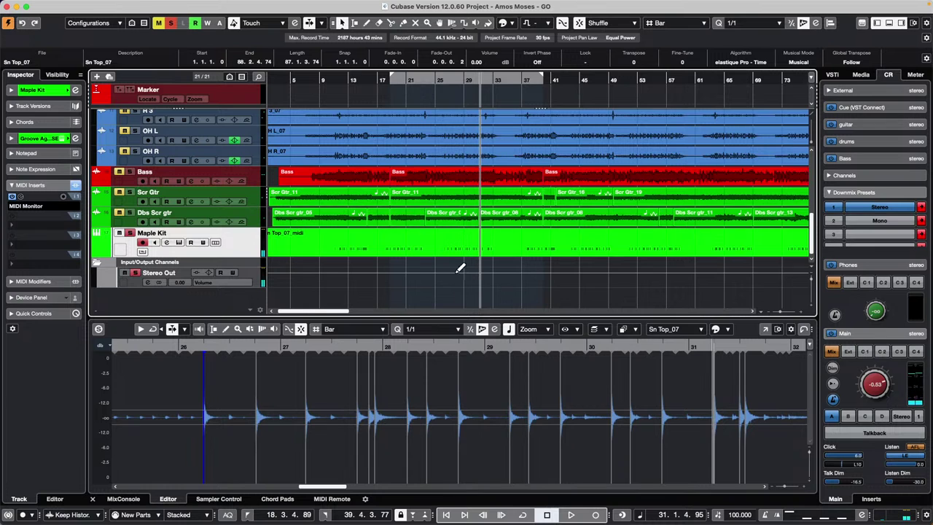
Create a new Maple Kit track version and fill it with D1 MIDI notes from the Sn Top_07 hitpoints at 0% threshold
left_click(217, 236)
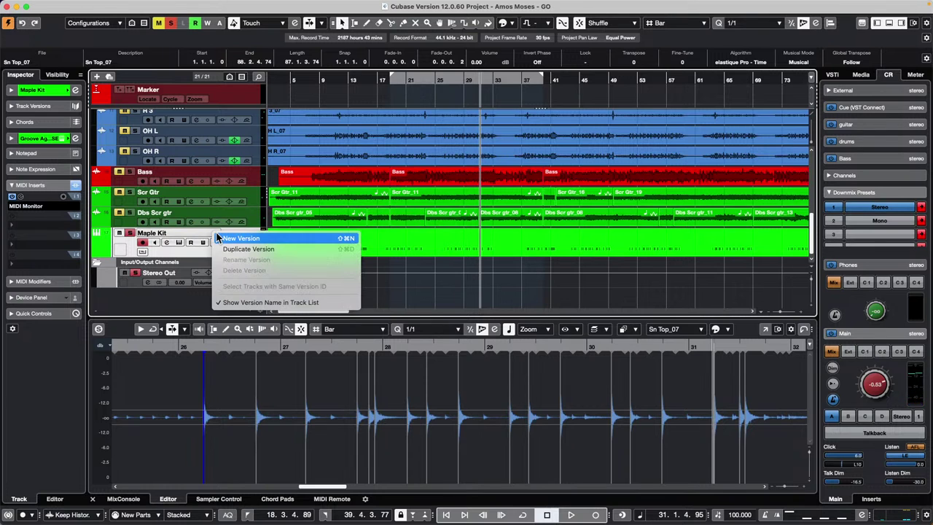
left_click(243, 239)
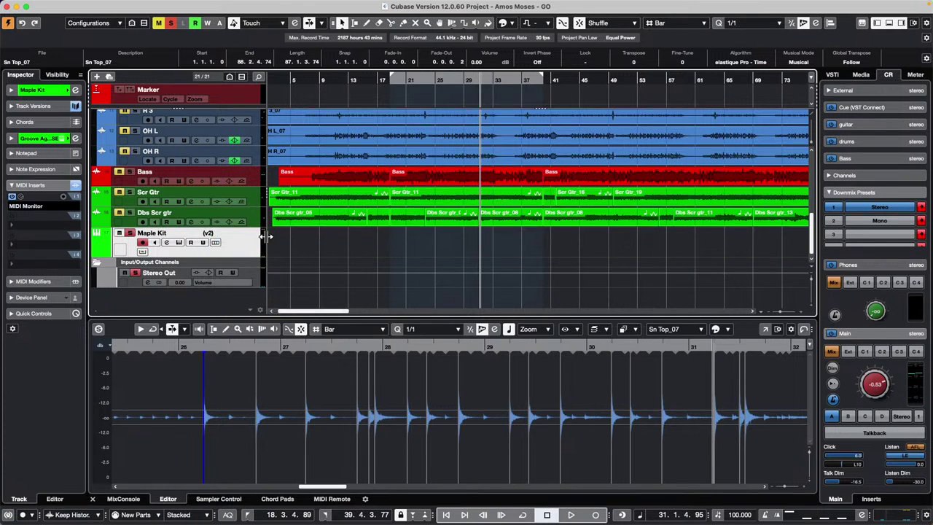
scroll(493, 253, "up", 10)
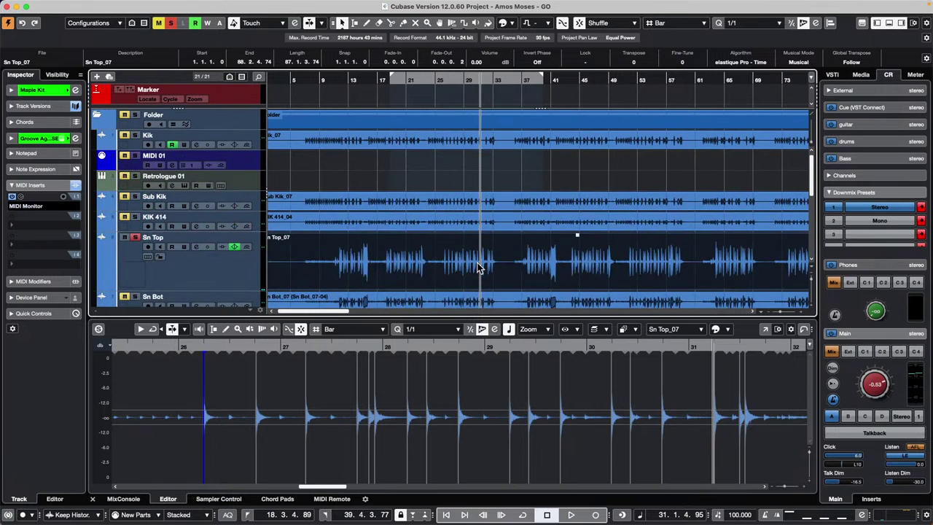
left_click(477, 269)
left_click_drag(11, 189, 3, 191)
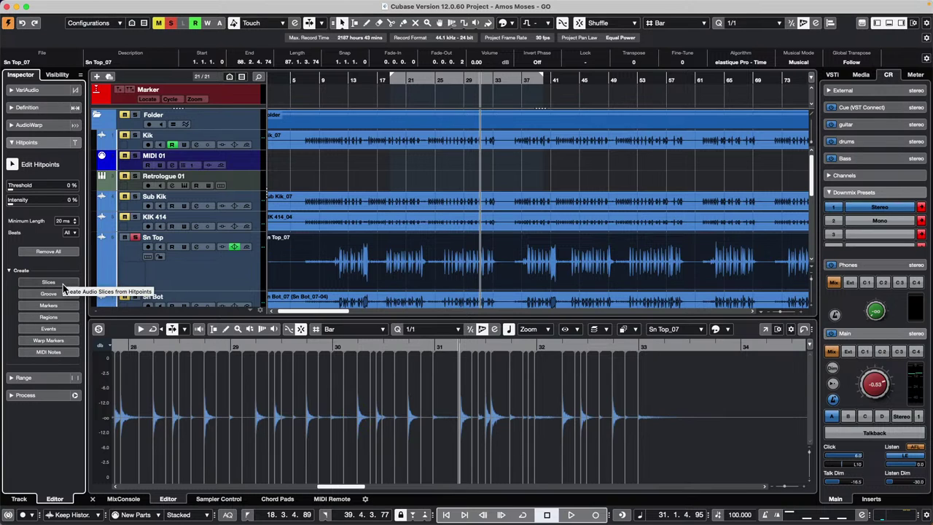
left_click(64, 353)
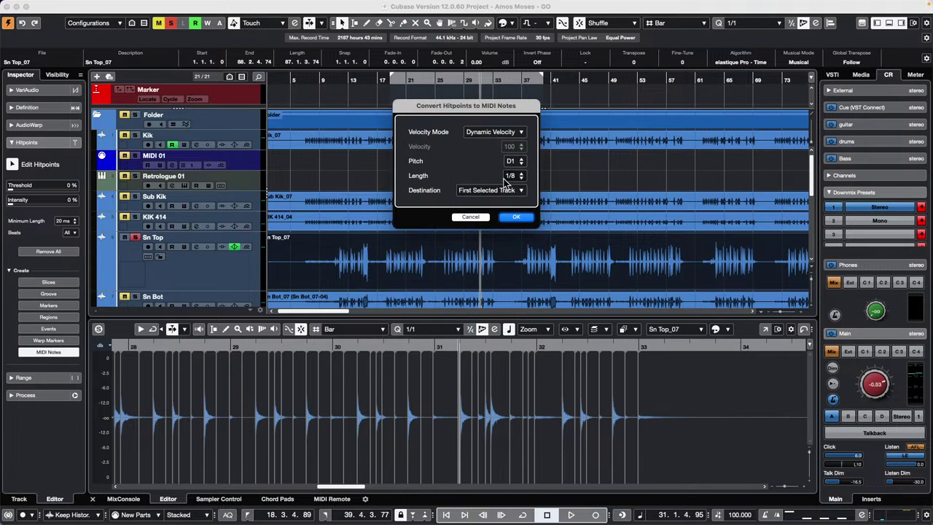
left_click(517, 217)
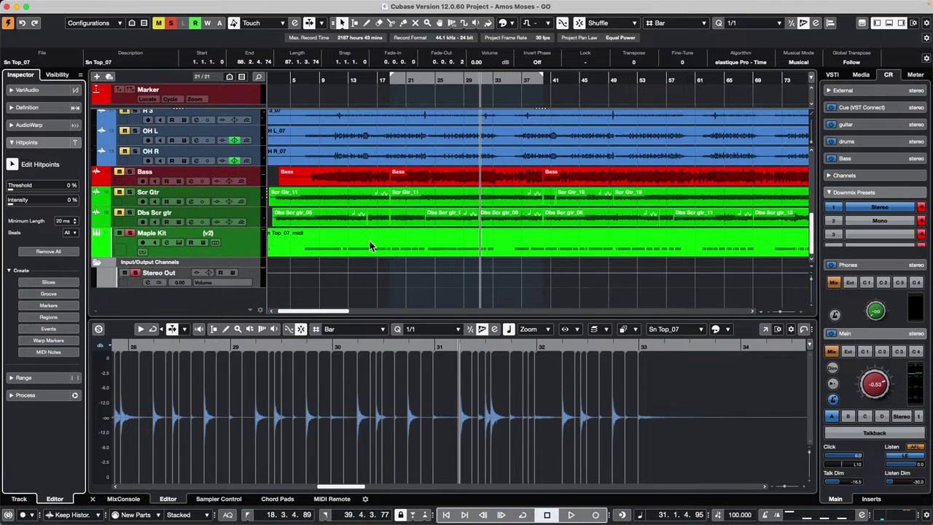
Play the project from bar 15 and switch the Maple Kit track back to version v1
left_click(362, 80)
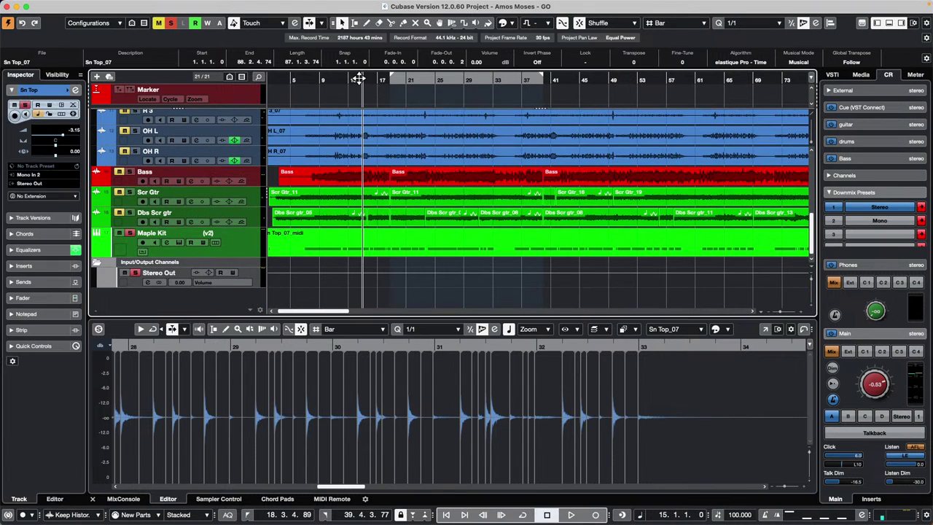
key("space")
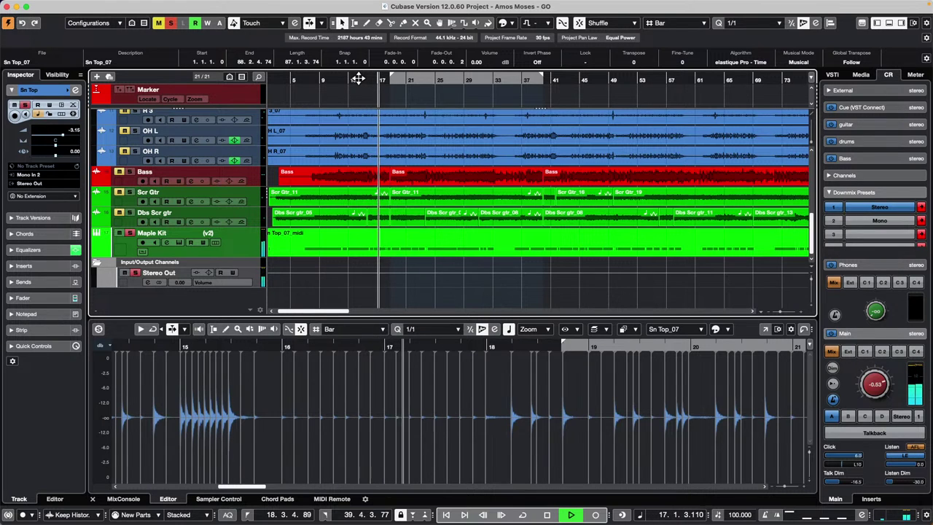
left_click(217, 233)
left_click(219, 221)
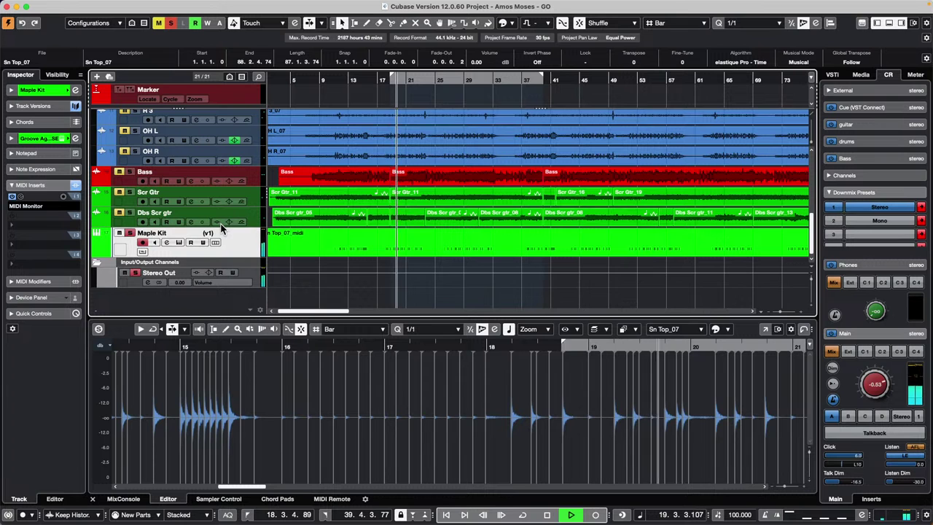
Clear all solo and mute states, and mute the Sn Top and Sn Bot tracks during playback
scroll(219, 228, "up", 8)
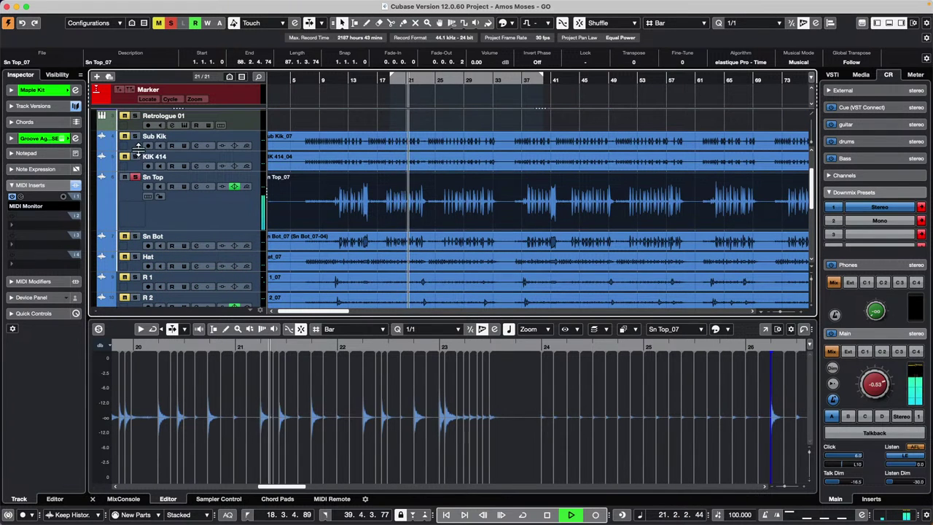
left_click(135, 236)
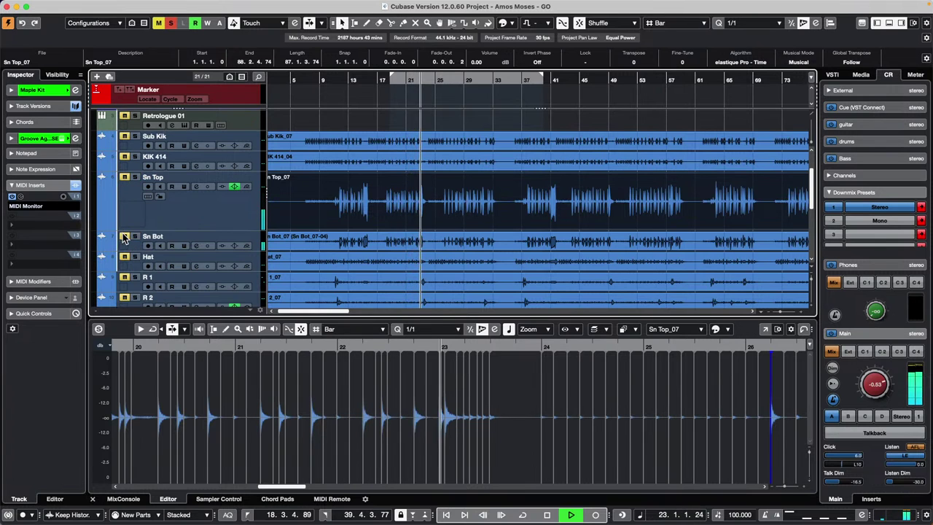
left_click(170, 23)
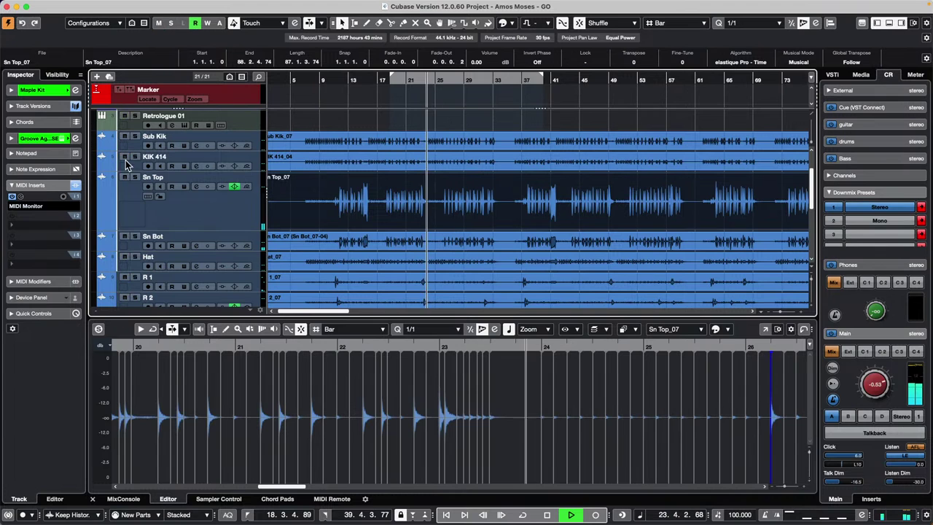
left_click(124, 236)
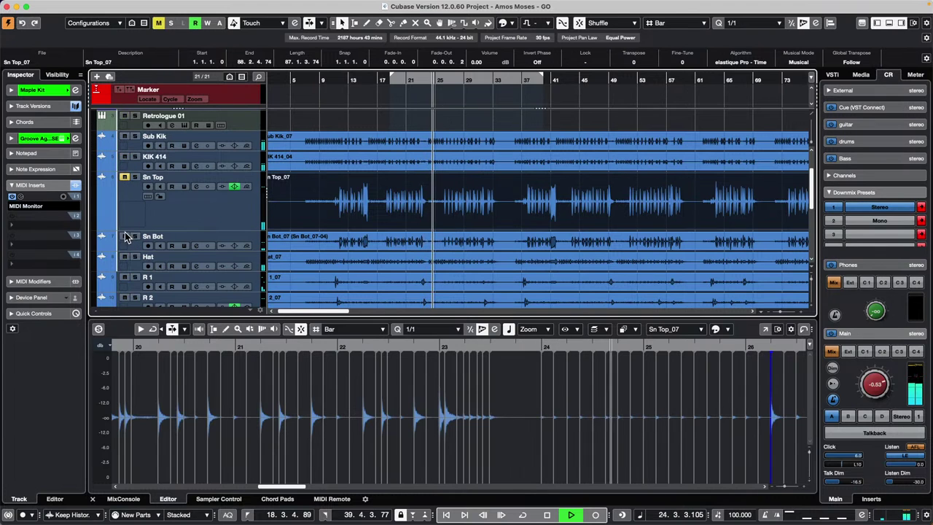
Compare Maple Kit version v2 in the full mix and return the track to version v1
scroll(147, 230, "down", 10)
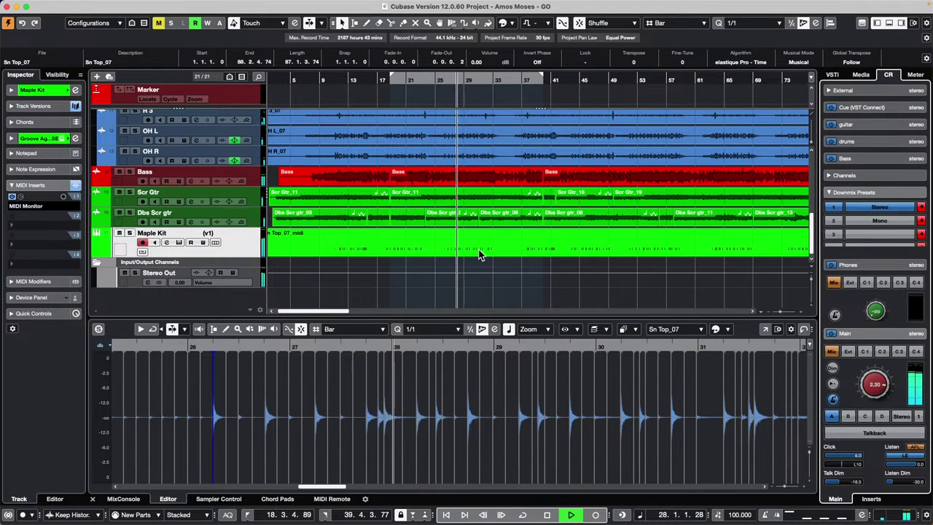
left_click(209, 233)
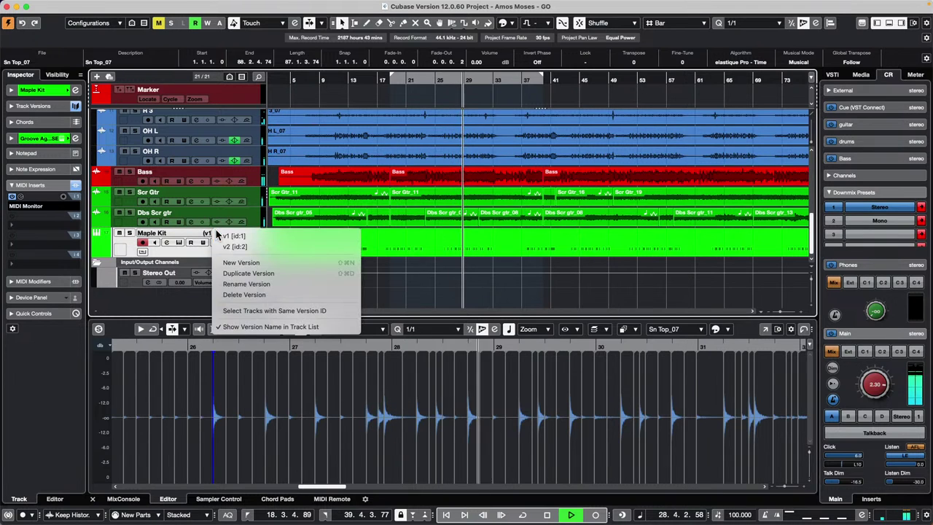
left_click(229, 248)
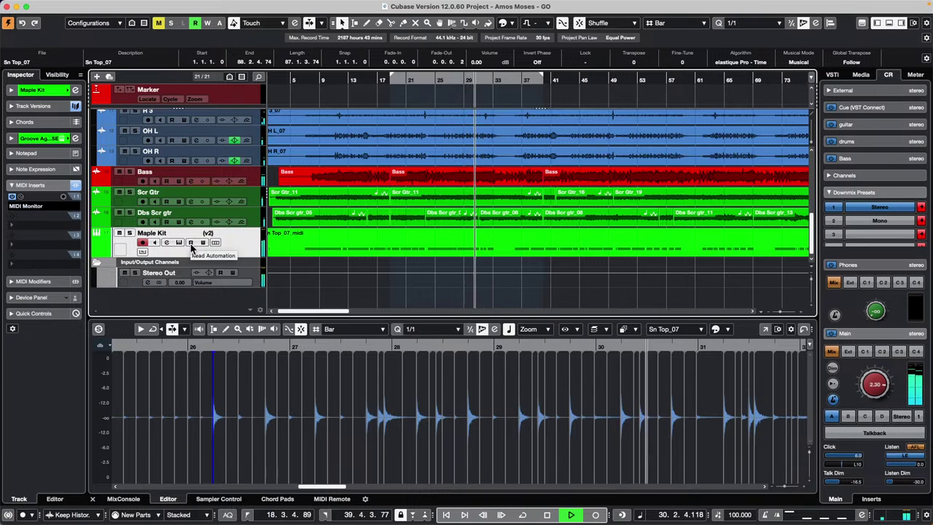
left_click(210, 234)
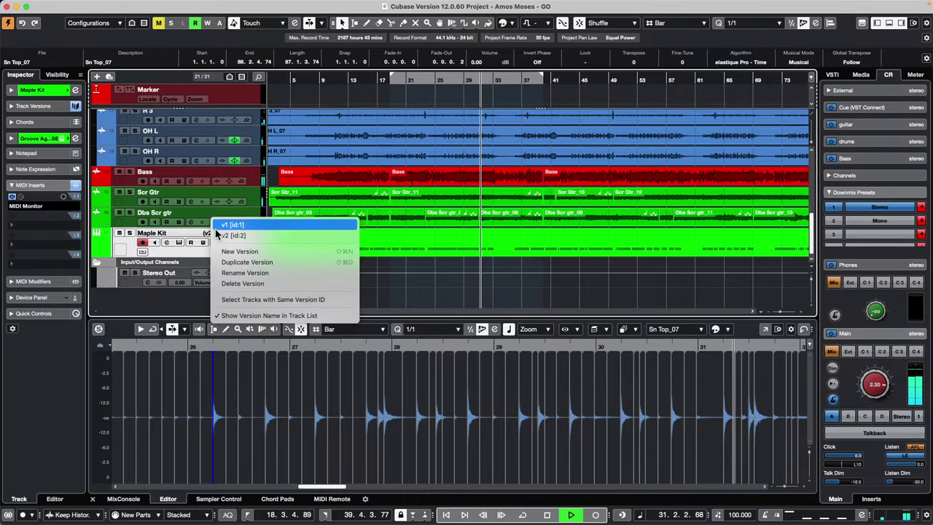
left_click(219, 228)
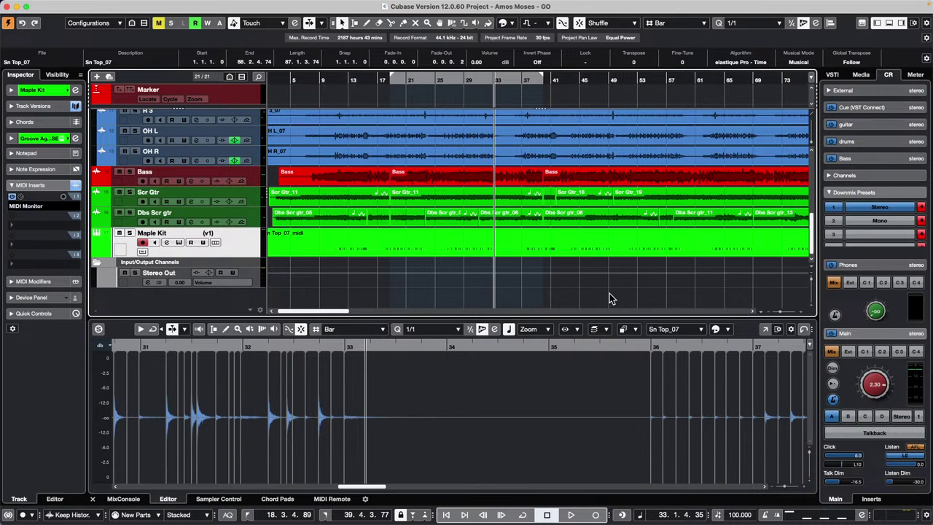
Open the recent project UNINVITED G ONDO XII 48k.cpr
left_click(65, 5)
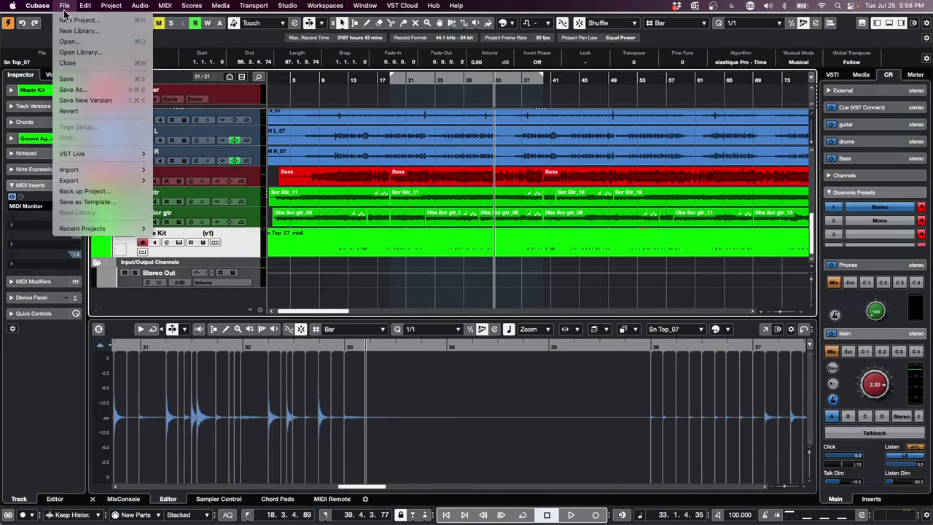
mouse_move(104, 230)
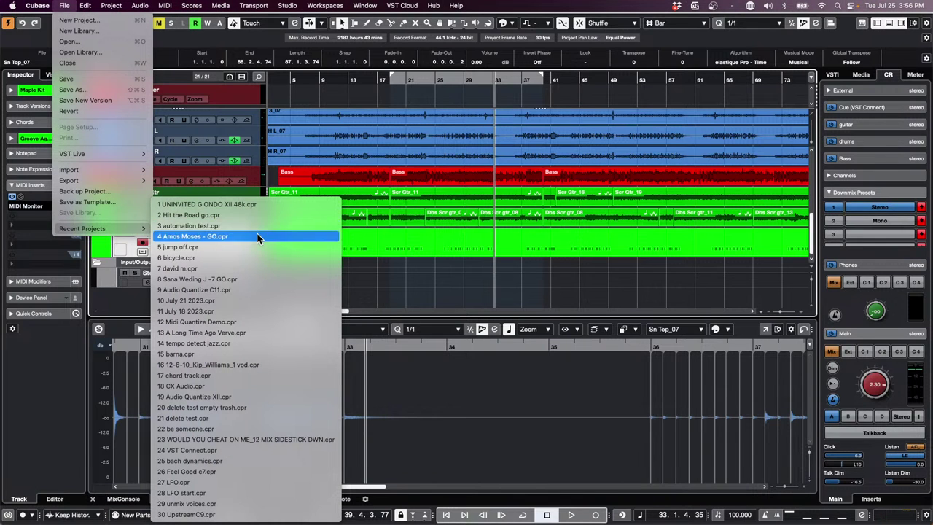
left_click(266, 207)
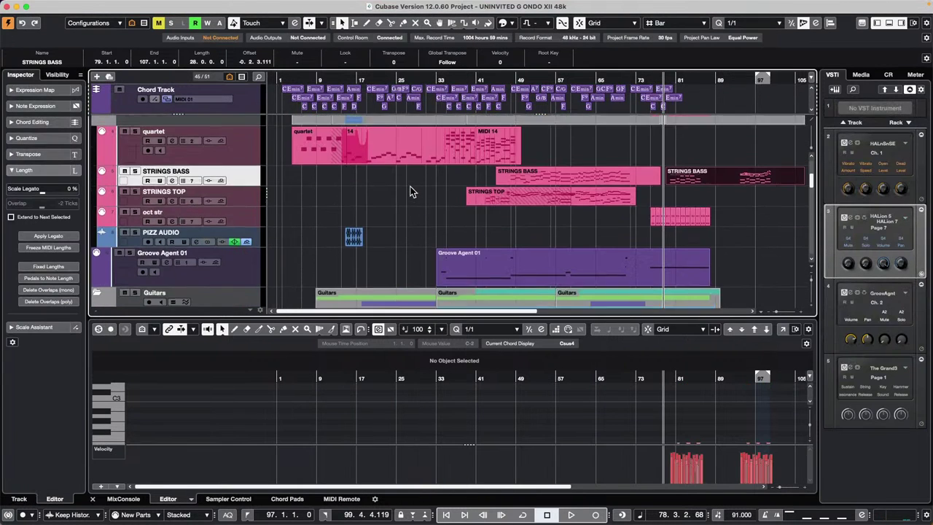
Revert the UNINVITED G ONDO XII 48k project to its previously saved version
scroll(411, 191, "up", 5)
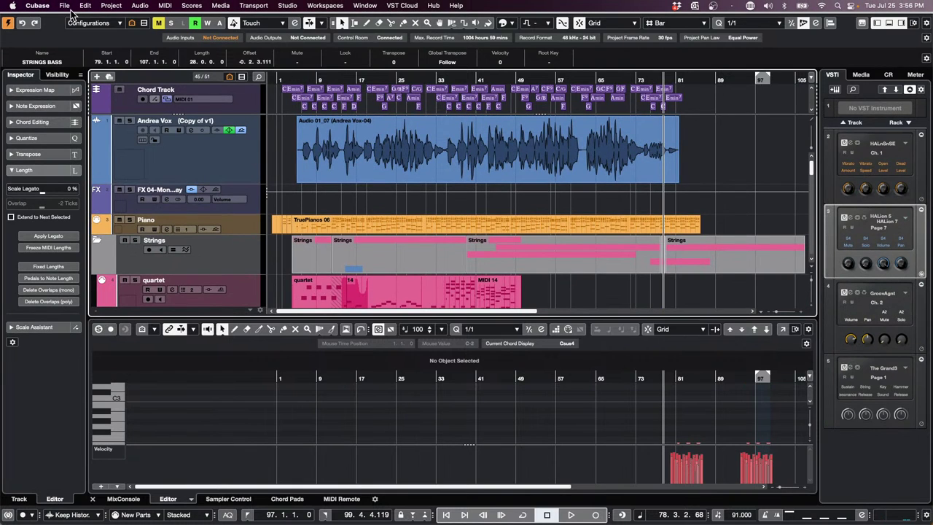
left_click(37, 5)
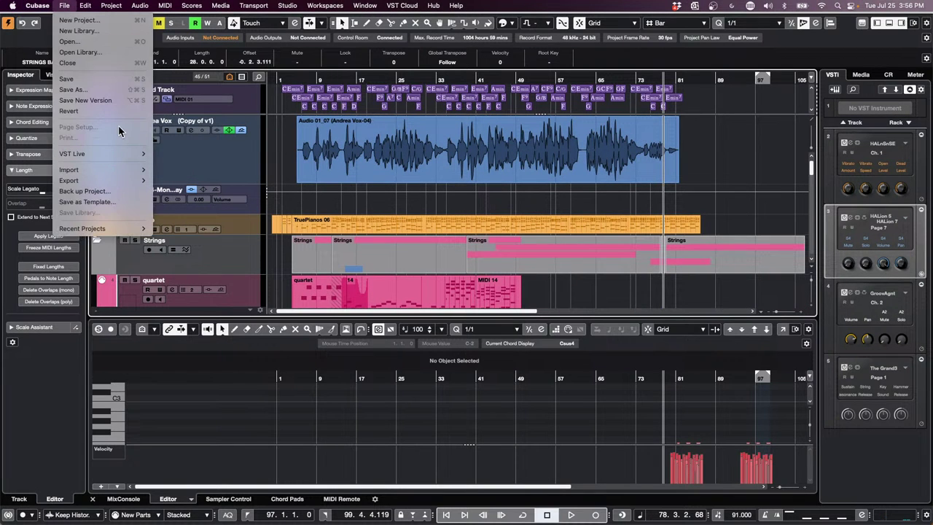
left_click(118, 113)
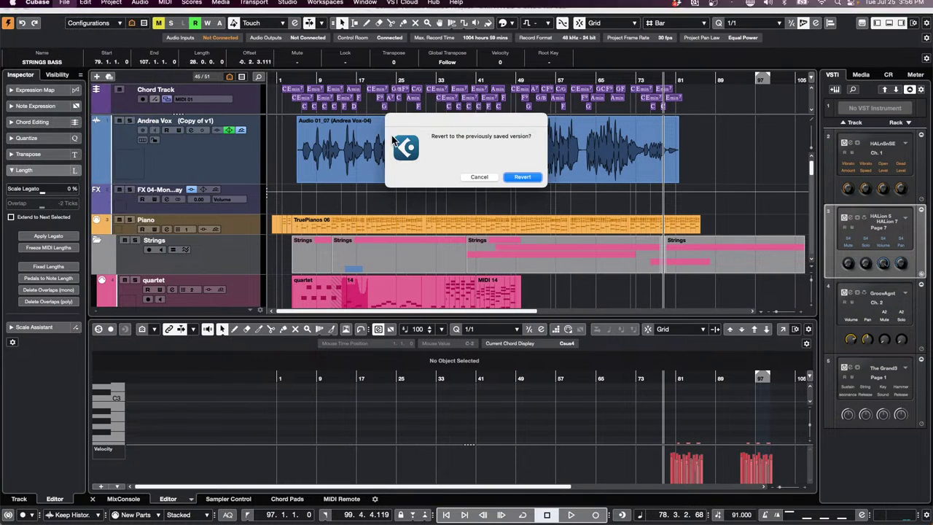
left_click(522, 178)
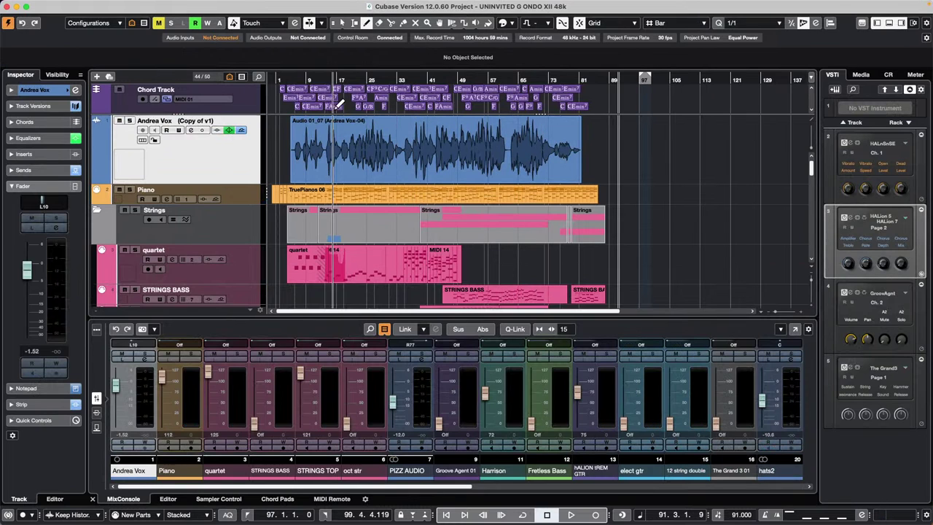
Play the project from about bar 5 and add a stereo Cloner FX channel to the selected vocal track
left_click_drag(301, 82, 285, 95)
key("space")
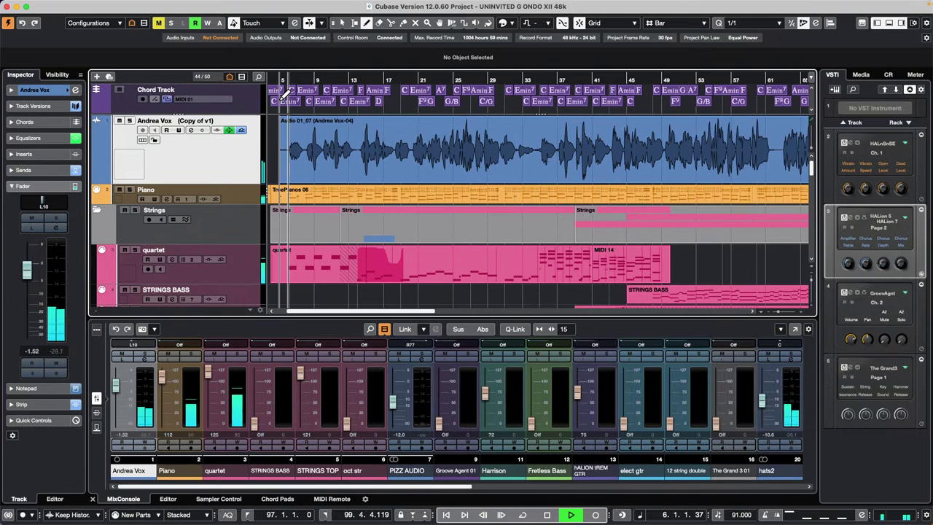
right_click(188, 177)
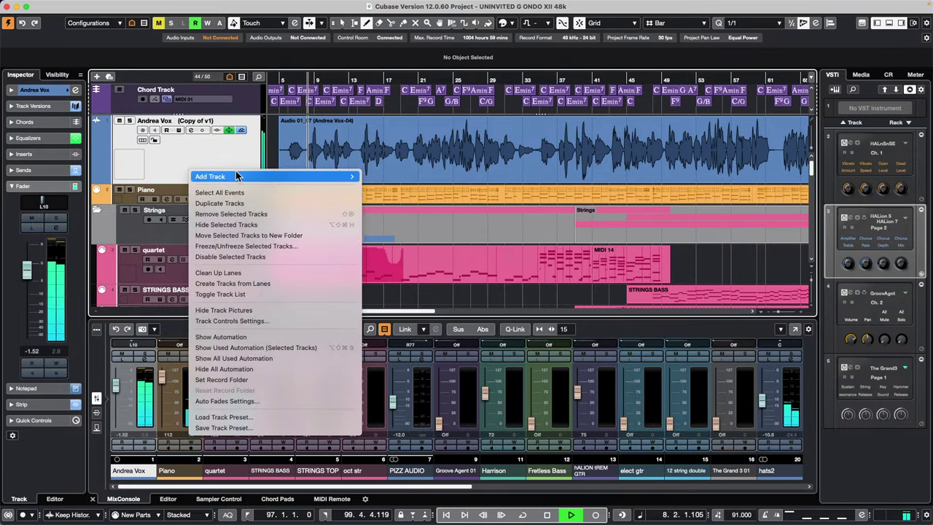
mouse_move(269, 174)
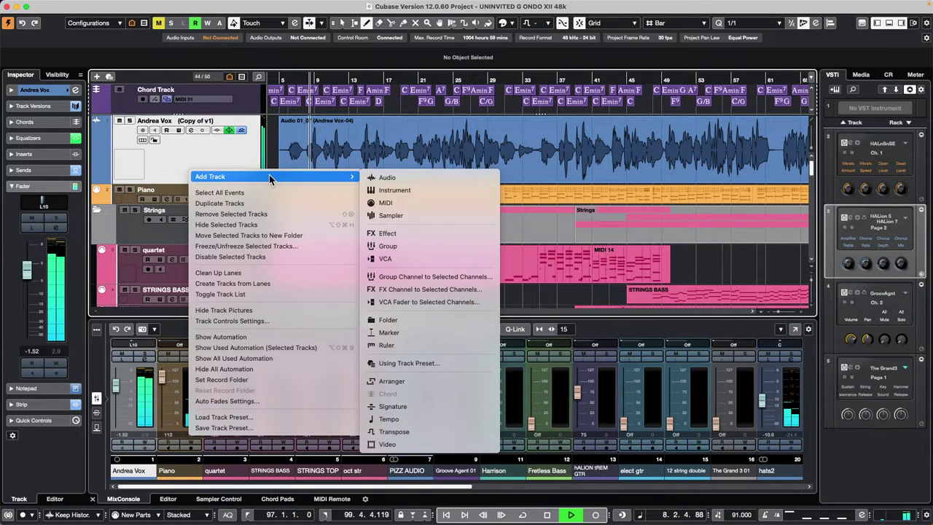
left_click(437, 289)
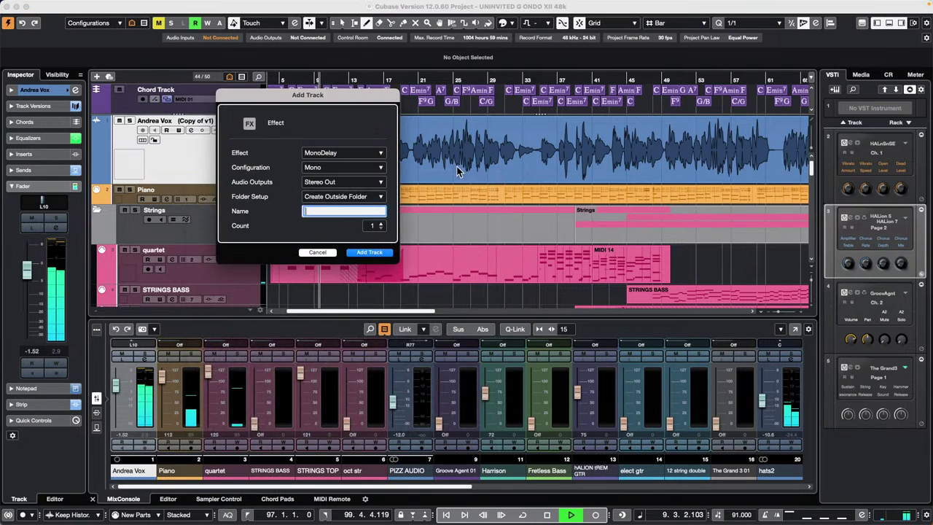
left_click(324, 153)
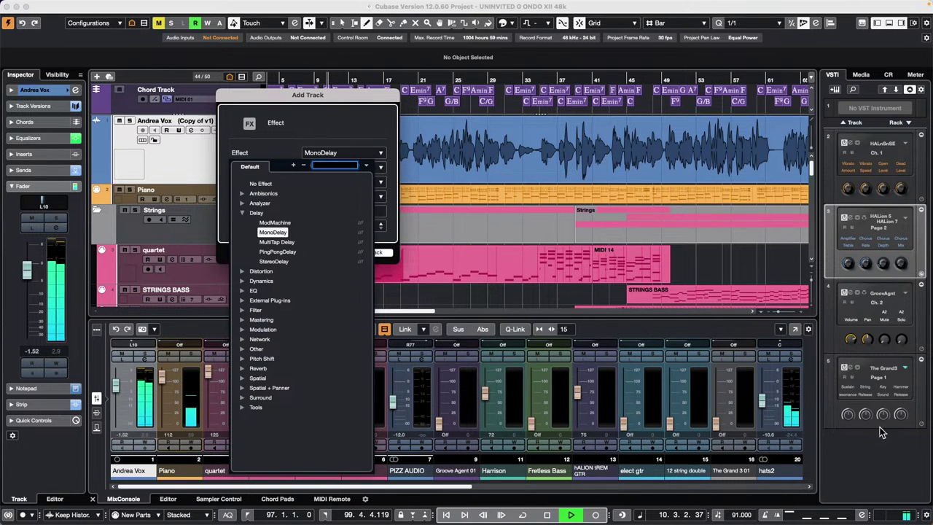
left_click(889, 83)
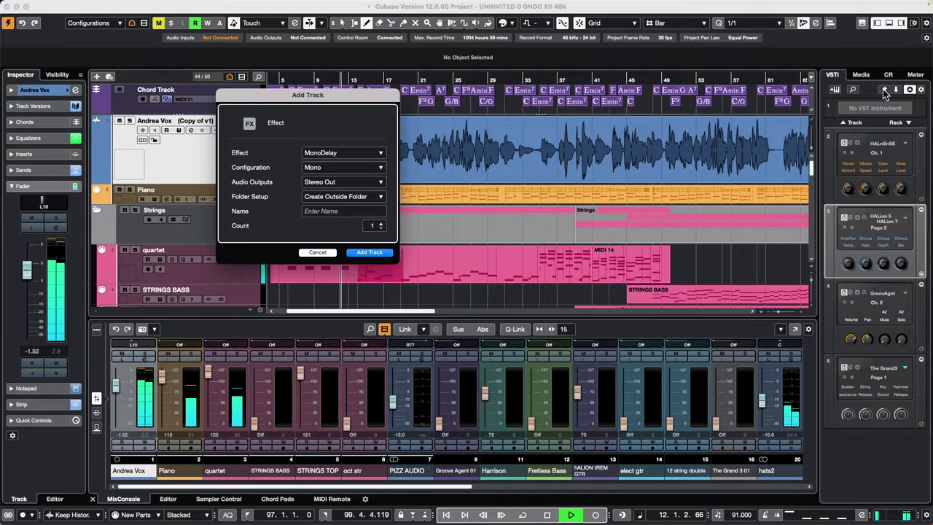
left_click(370, 154)
left_click(244, 329)
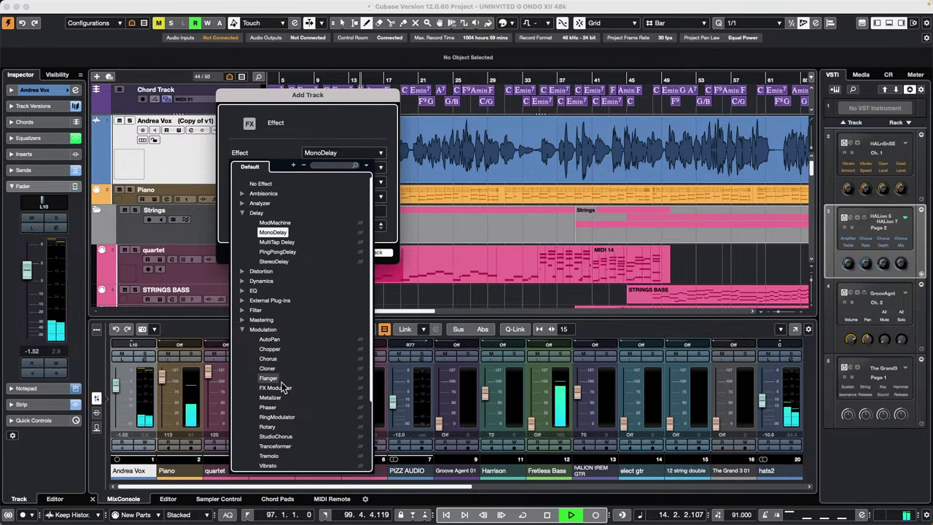
left_click(269, 369)
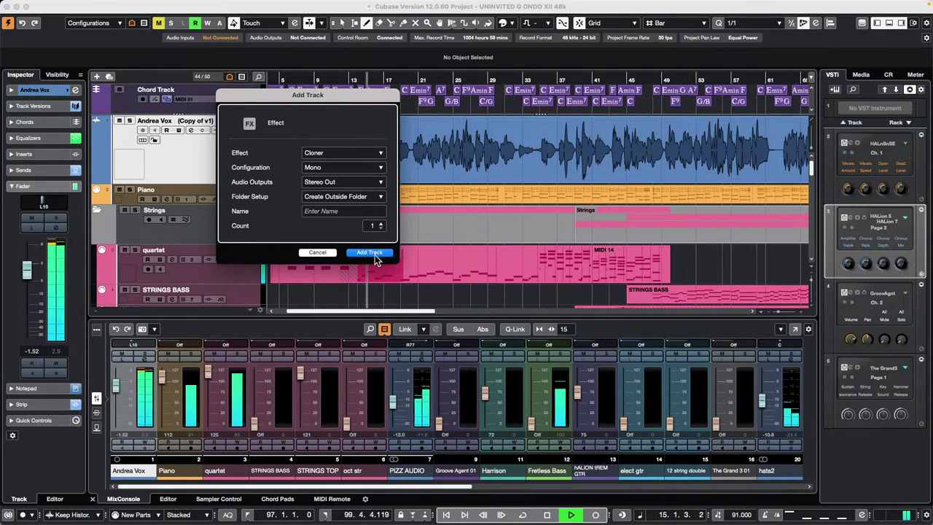
left_click(348, 169)
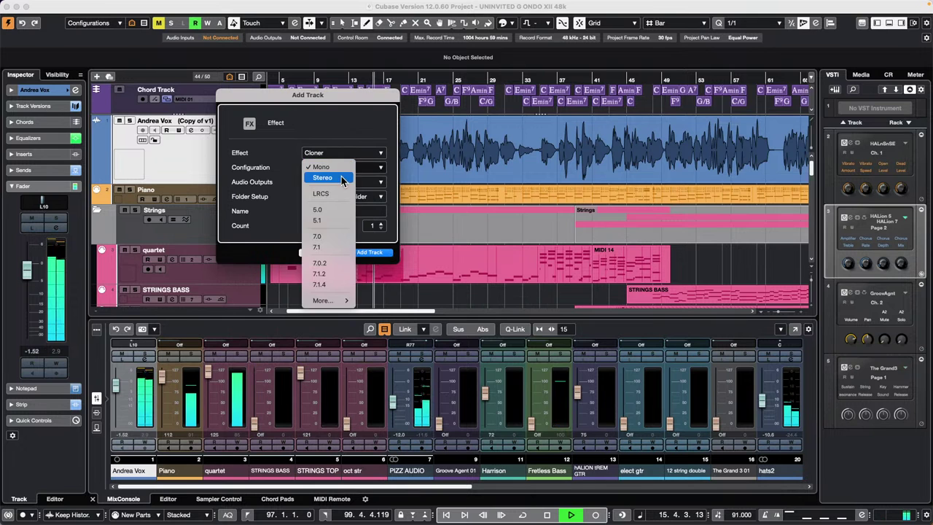
left_click(323, 178)
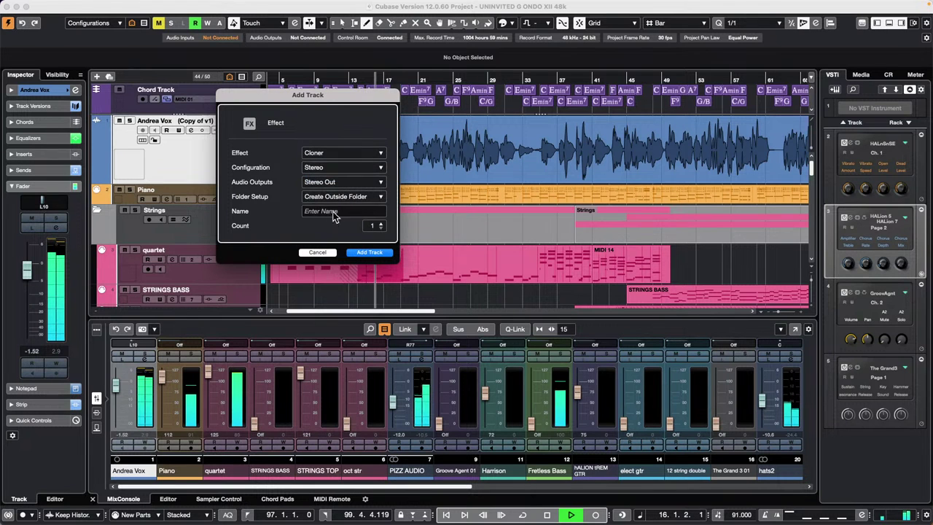
left_click(380, 255)
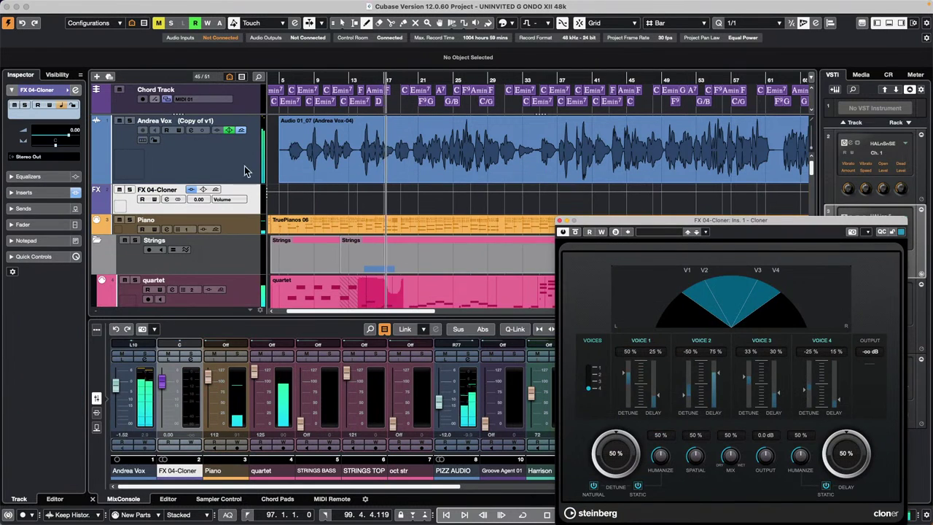
Move the Cloner window clear of the Control Room and set the Control Room's main level to -10.2
left_click_drag(805, 221, 655, 151)
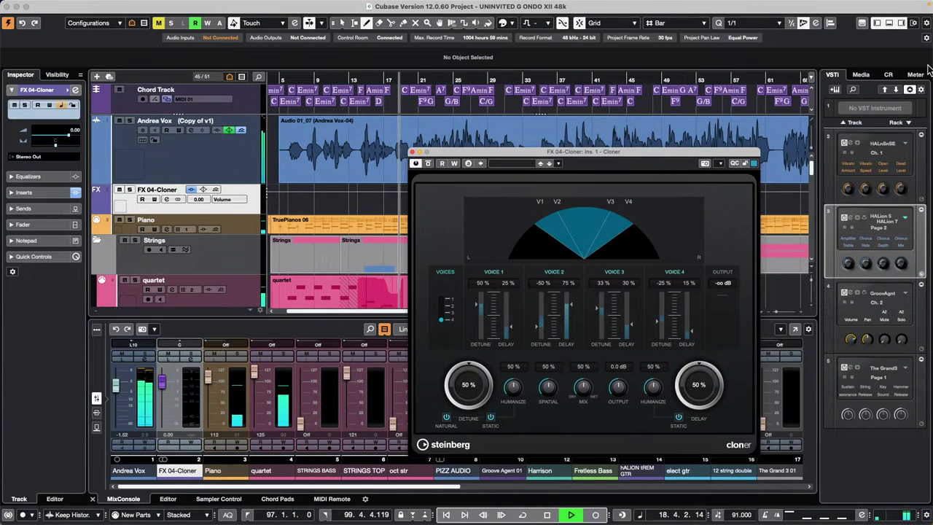
left_click(889, 75)
left_click_drag(876, 384, 871, 416)
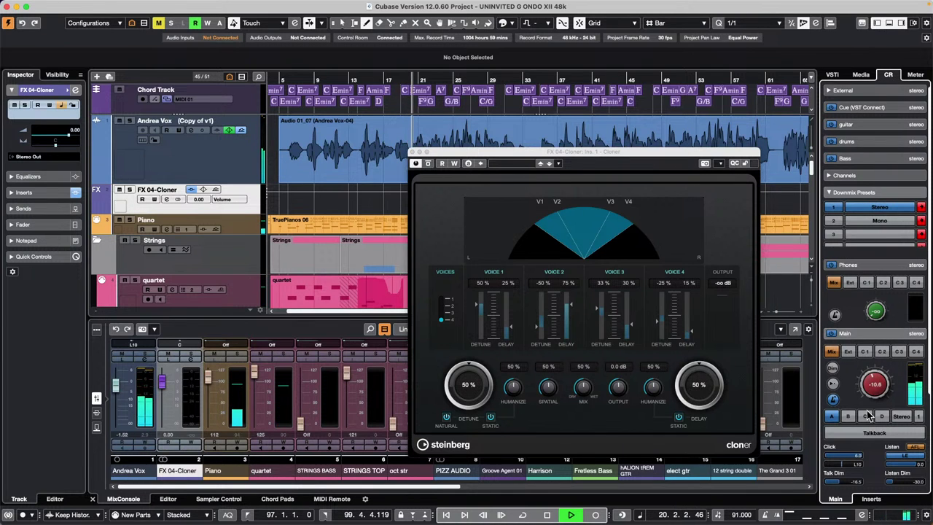
Replay from about bar 6 and raise the vocal track's send to FX 04-Cloner to -2.72
left_click(230, 159)
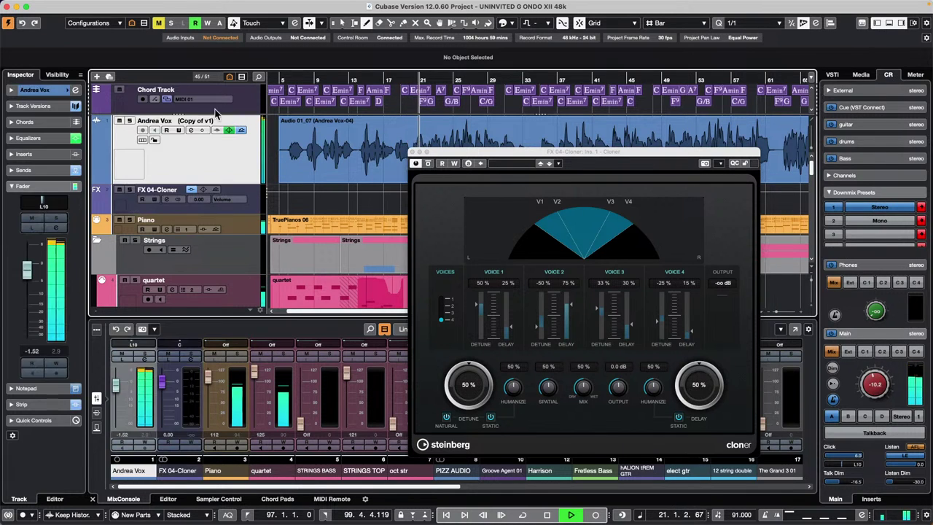
left_click(292, 79)
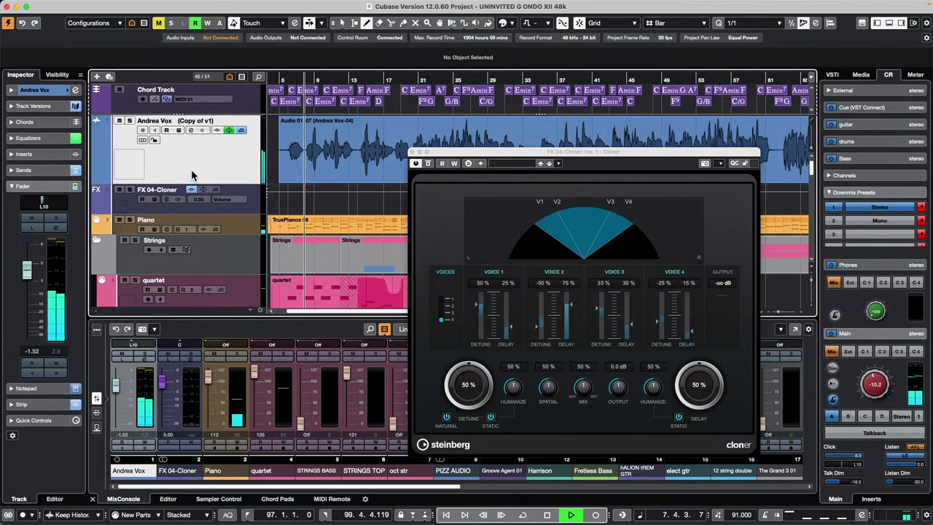
left_click(58, 169)
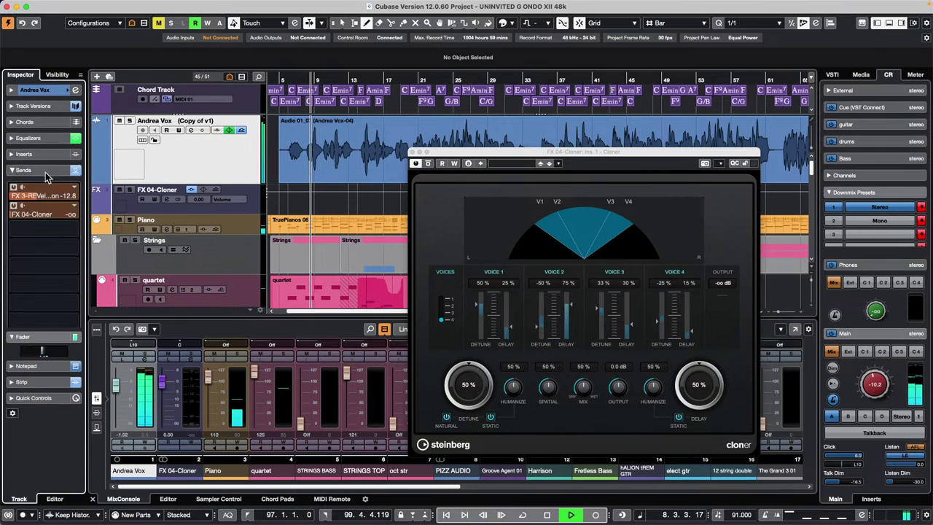
left_click_drag(22, 219, 78, 214)
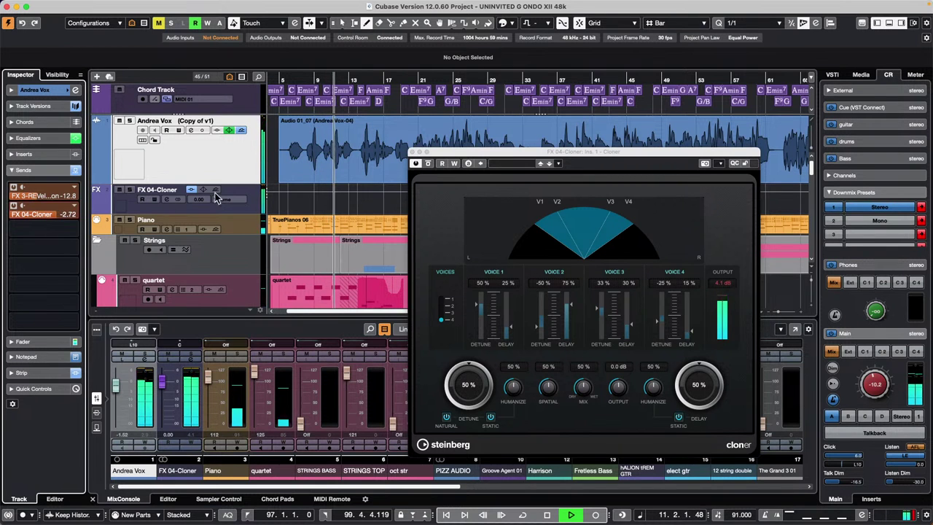
Load the 4 Voices preset in Cloner and reposition the plug-in window
left_click(510, 164)
double_click(526, 228)
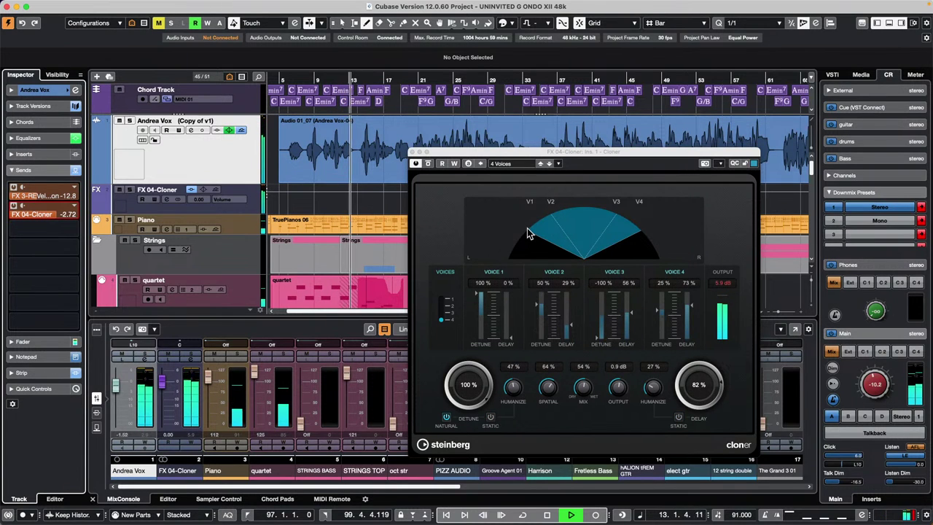
left_click_drag(599, 151, 540, 124)
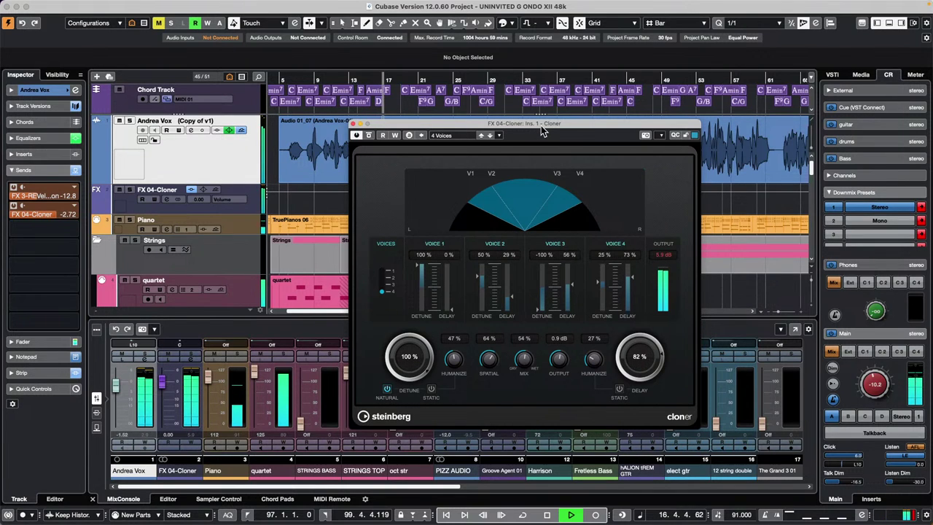
Audition the Cloner presets Empty Room, Chorus and Huge Voice during playback, and return to 4 Voices
left_click(469, 137)
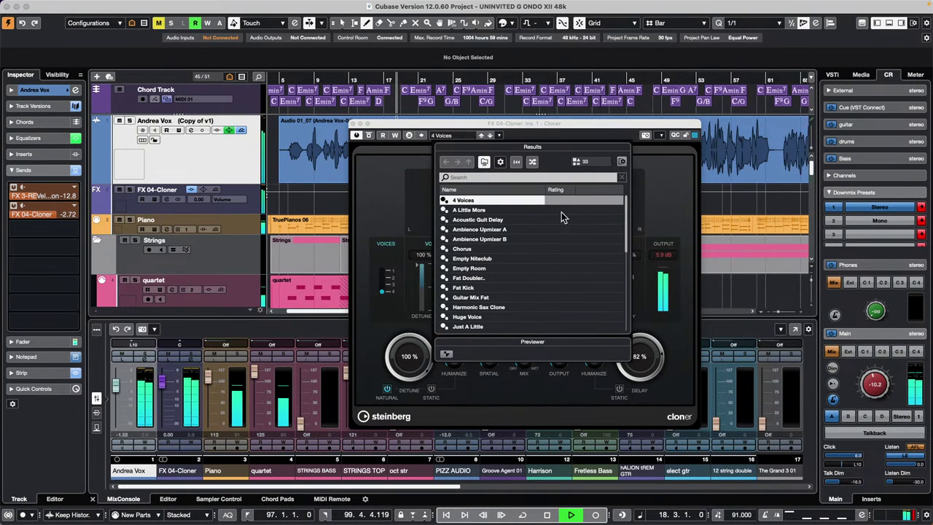
double_click(481, 268)
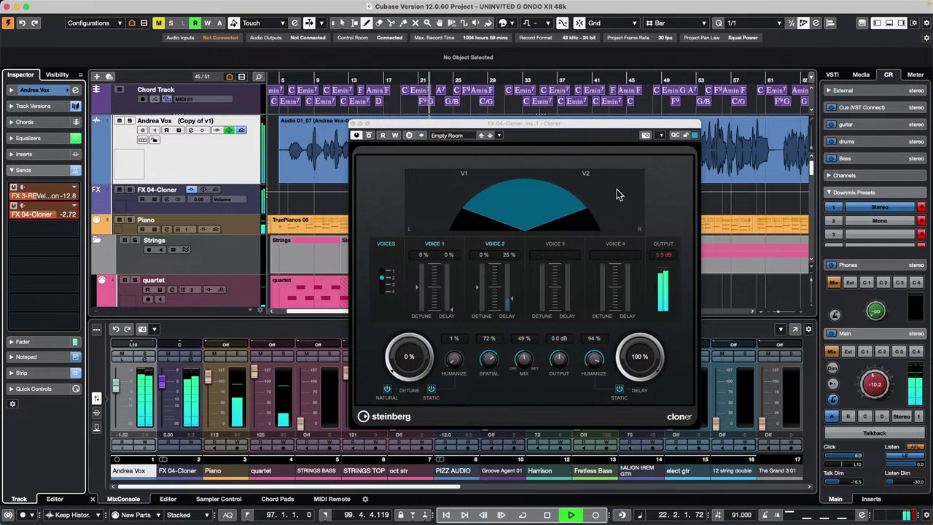
left_click(470, 136)
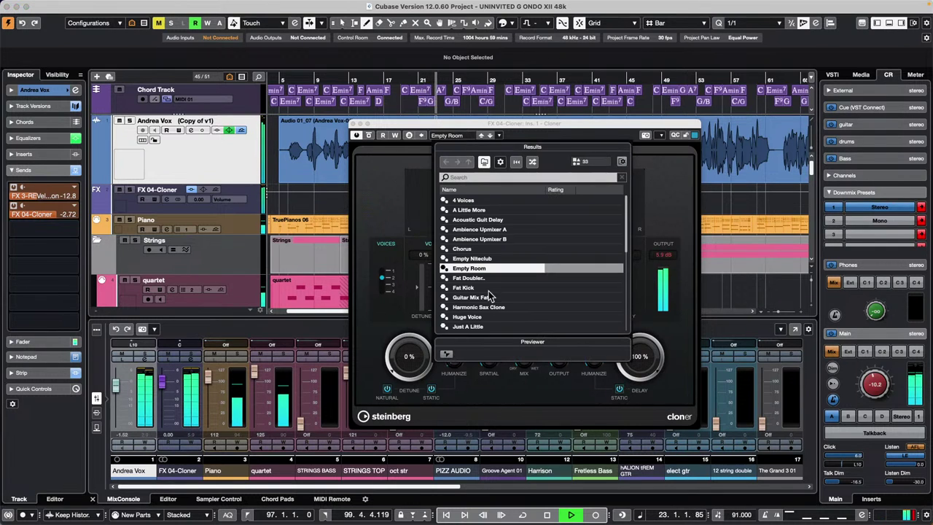
double_click(480, 249)
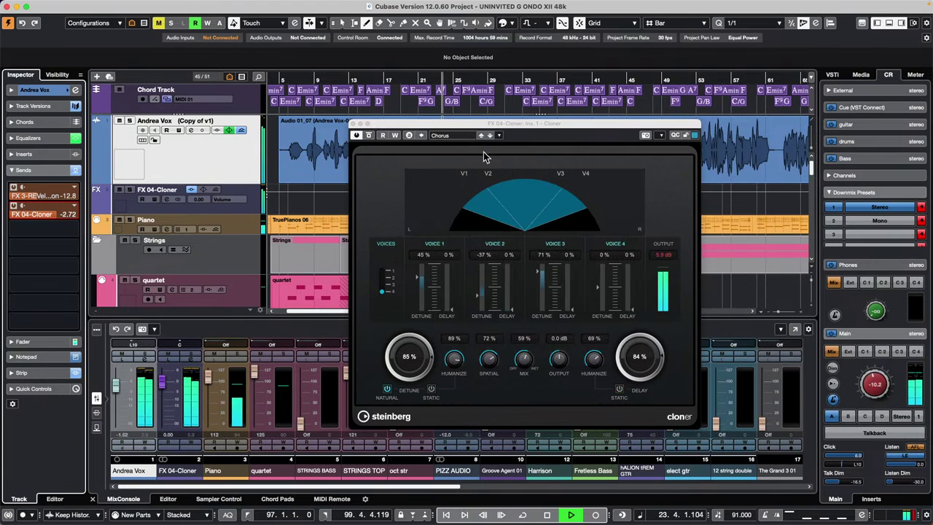
left_click(466, 136)
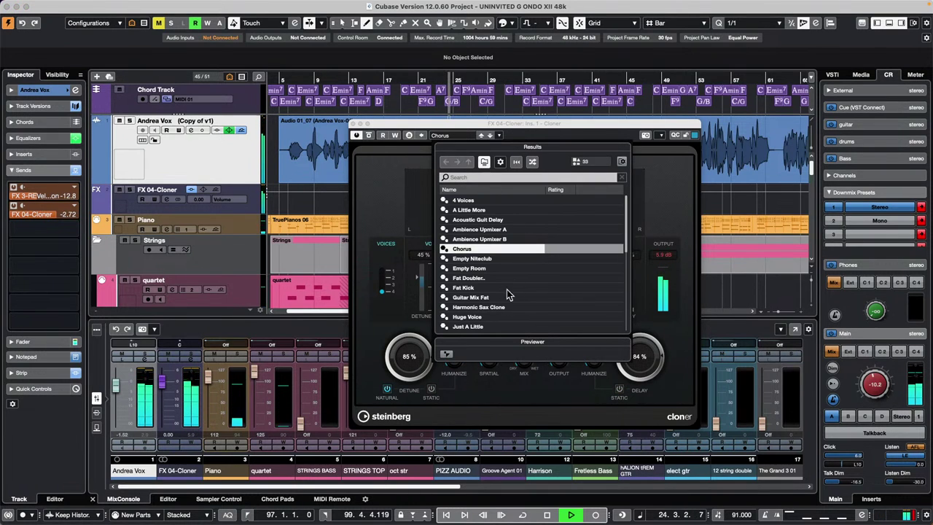
double_click(486, 317)
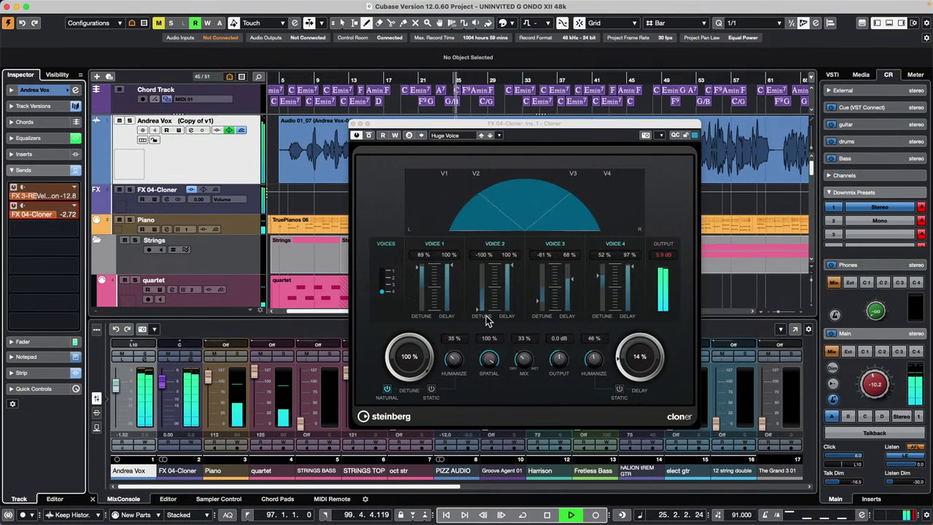
left_click(470, 139)
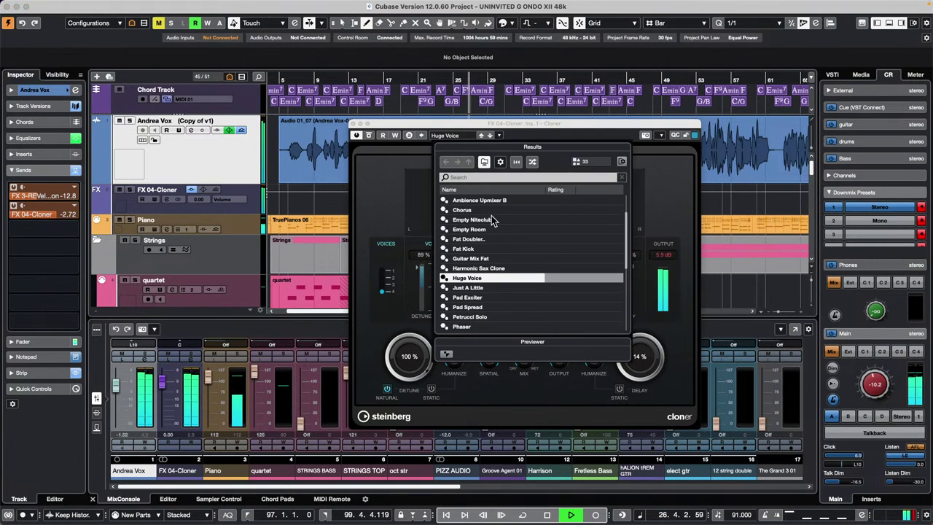
scroll(492, 220, "up", 2)
double_click(468, 200)
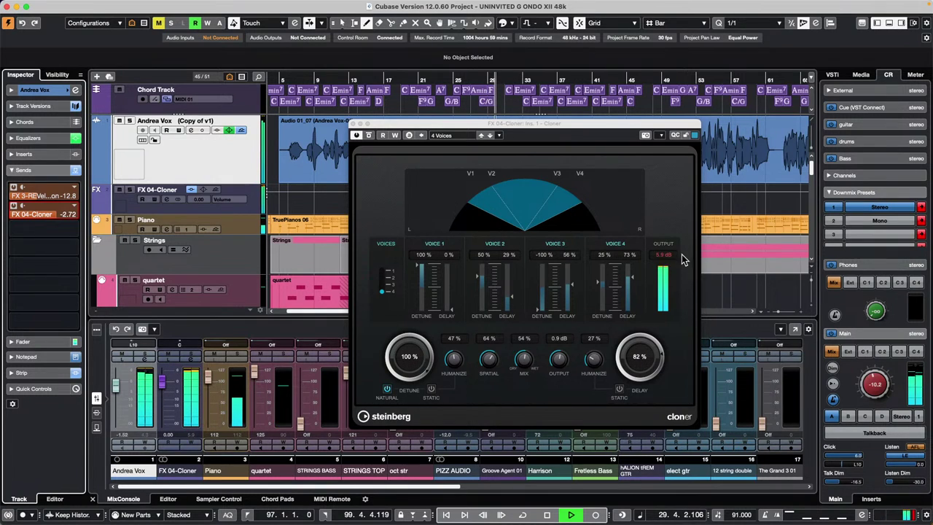
Set Cloner's Voice 4 delay to 79 %, Voice 3 delay to 82 % and the mix to 52 %
left_click_drag(633, 280, 636, 274)
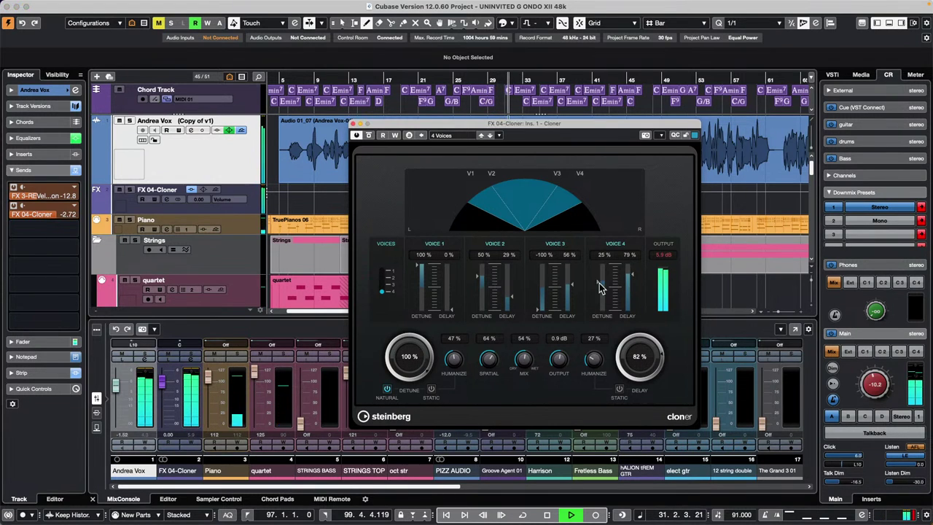
left_click_drag(574, 288, 575, 277)
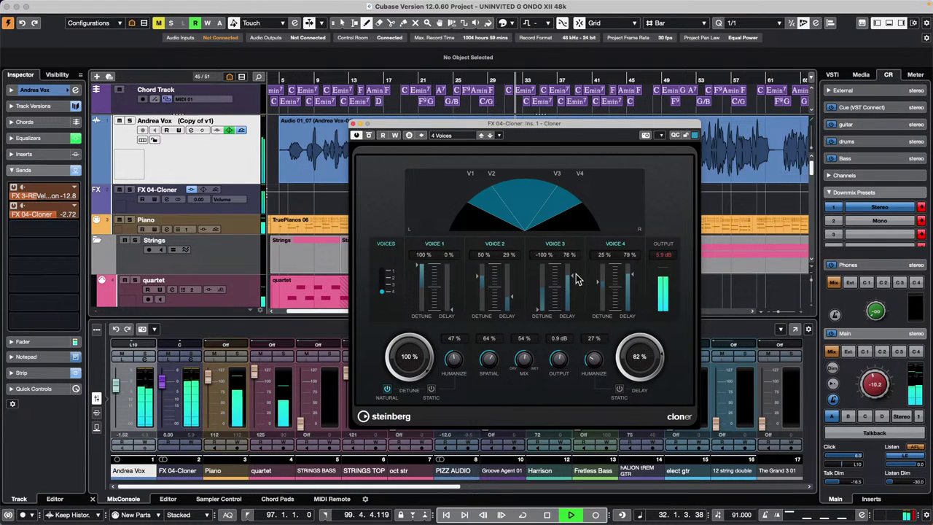
left_click_drag(520, 358, 528, 312)
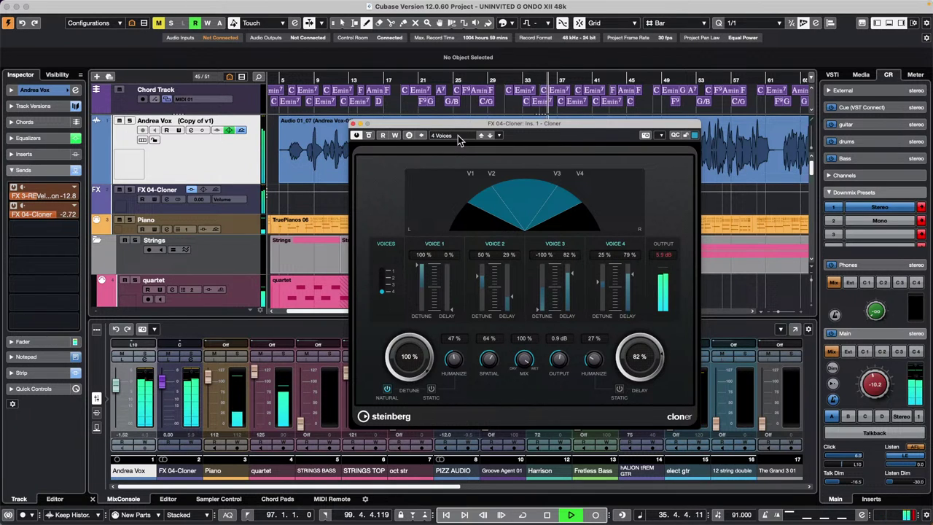
left_click_drag(524, 360, 526, 409)
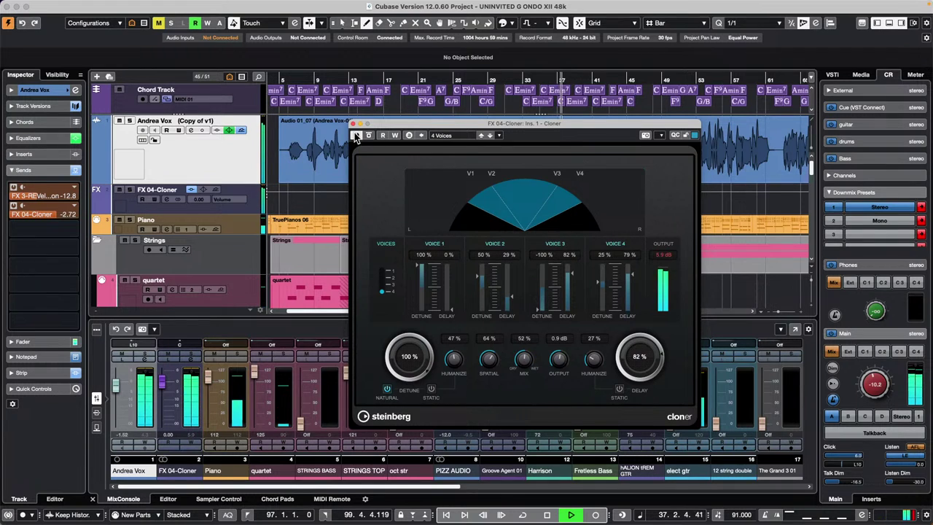
Solo the vocal track, compare it with Cloner switched off and back on, and clear the solo
left_click(129, 120)
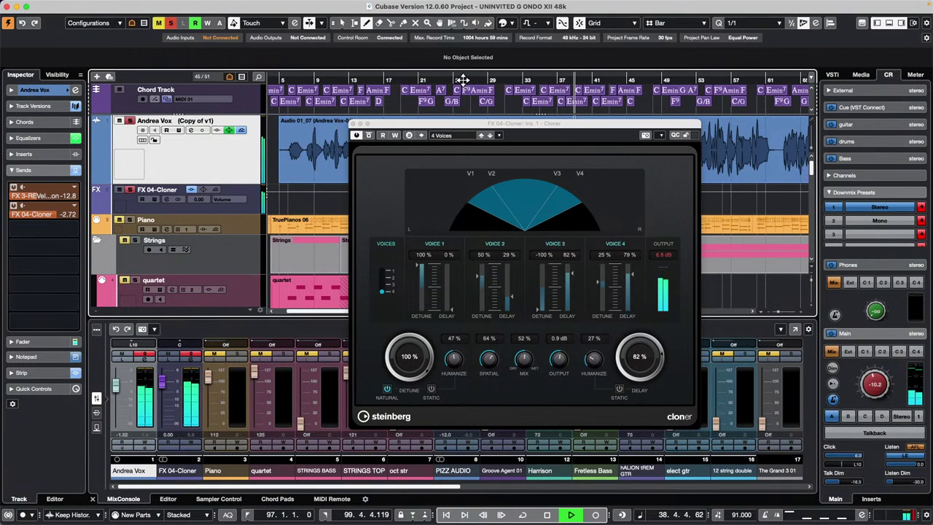
left_click(358, 140)
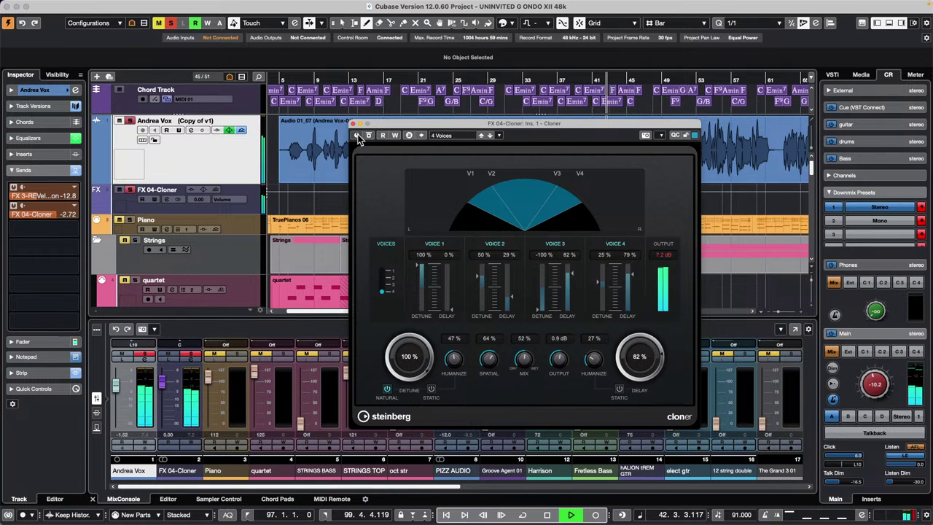
left_click(358, 137)
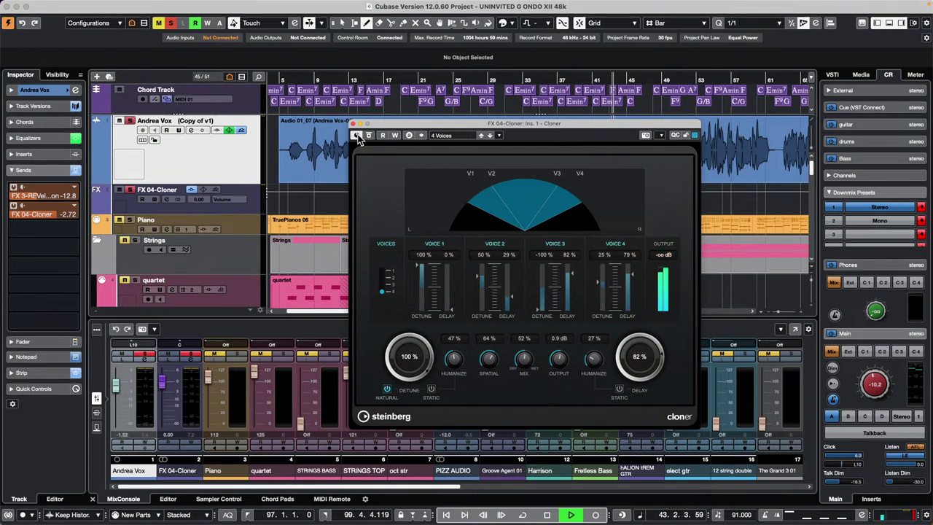
left_click(131, 121)
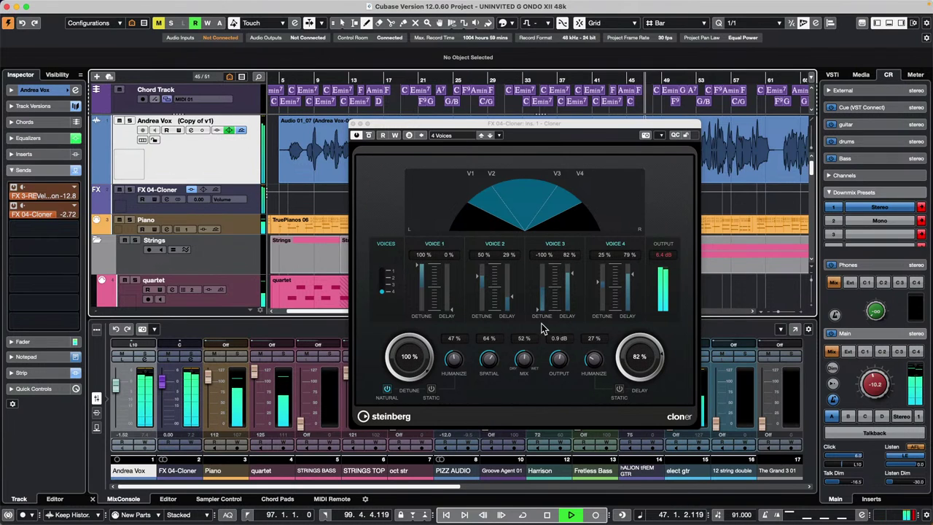
Compare the mix with Cloner switched off and back on, stop playback and close the plug-in window
left_click(356, 137)
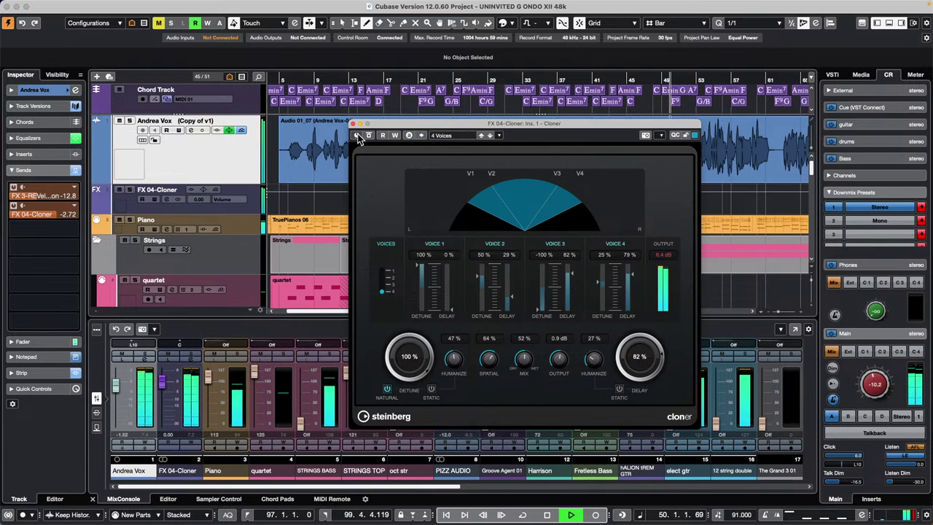
left_click(357, 137)
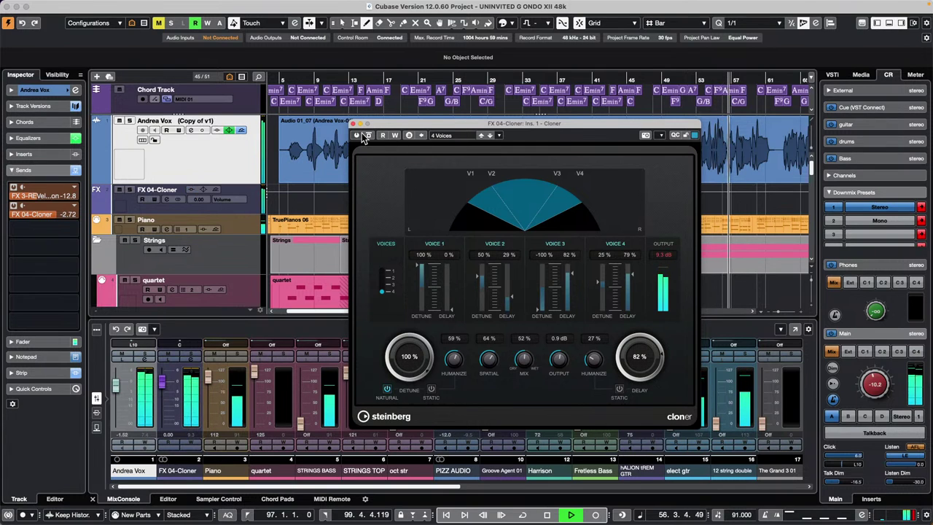
left_click(548, 515)
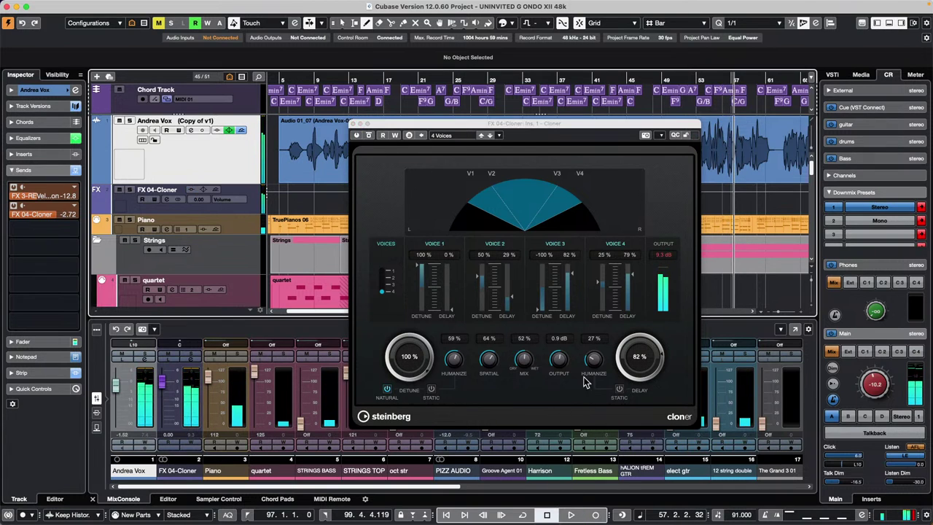
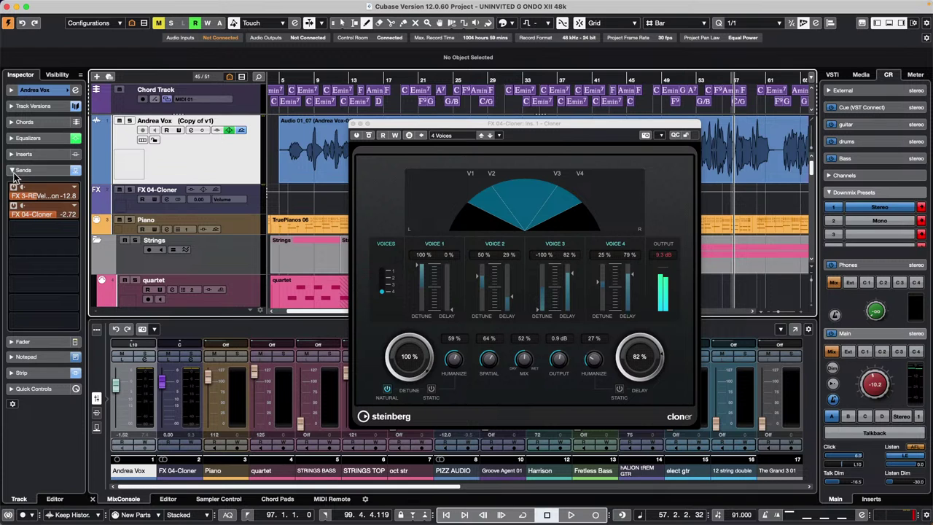
left_click(355, 123)
Start playback near the beginning of the vocal event
mouse_move(24, 8)
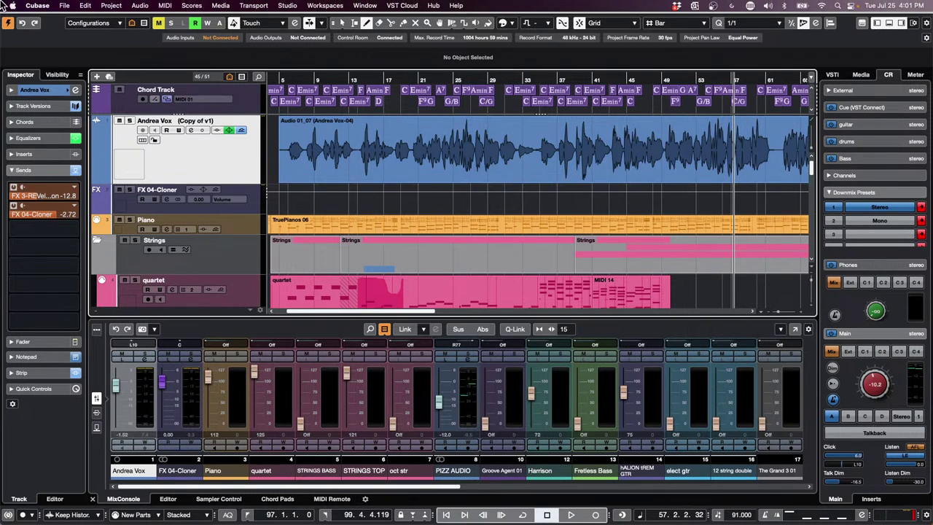
left_click(63, 6)
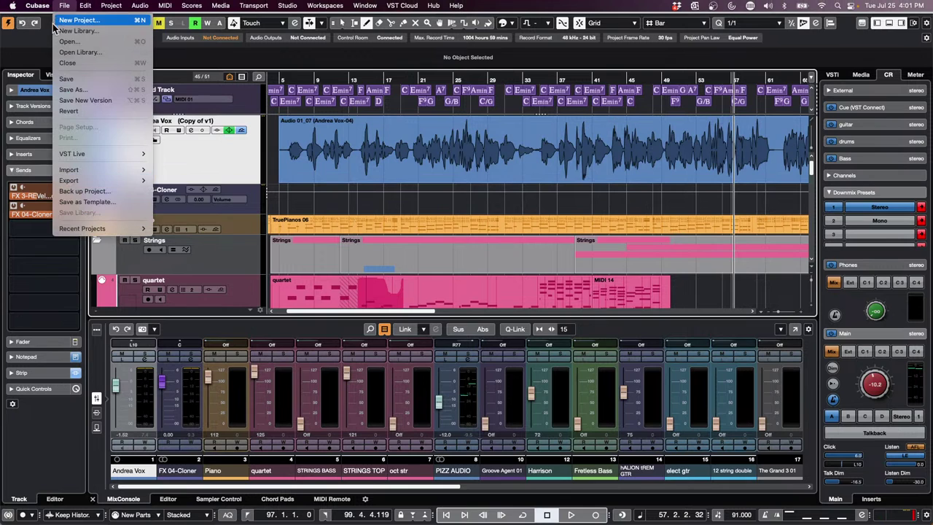
mouse_move(83, 7)
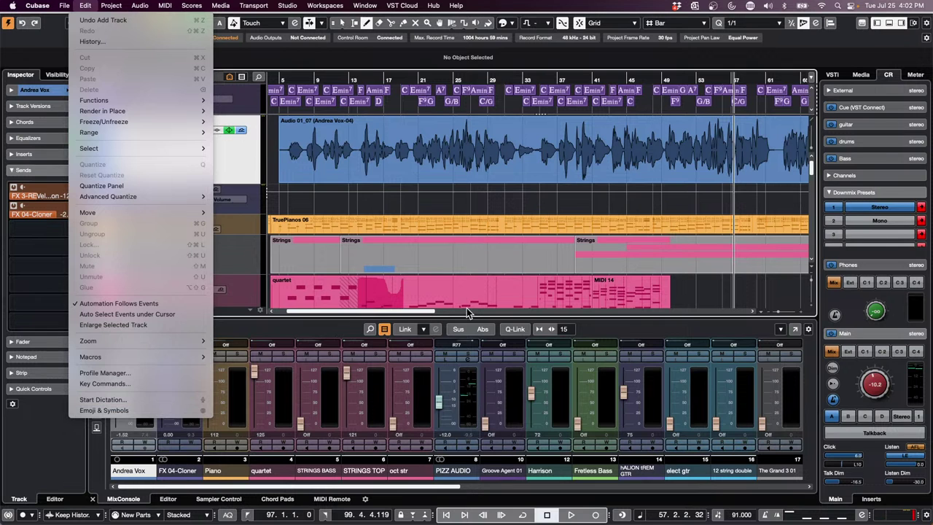
left_click(426, 277)
double_click(292, 79)
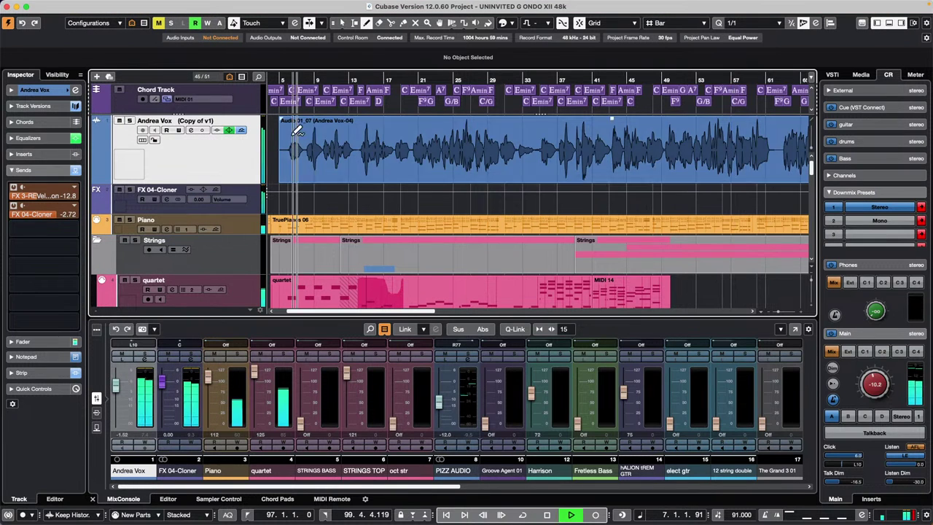
Open the Metering Appearance preferences, move the window clear of the mixer, and keep the +3dB Digital (Channel Meter) scale
mouse_move(3, 6)
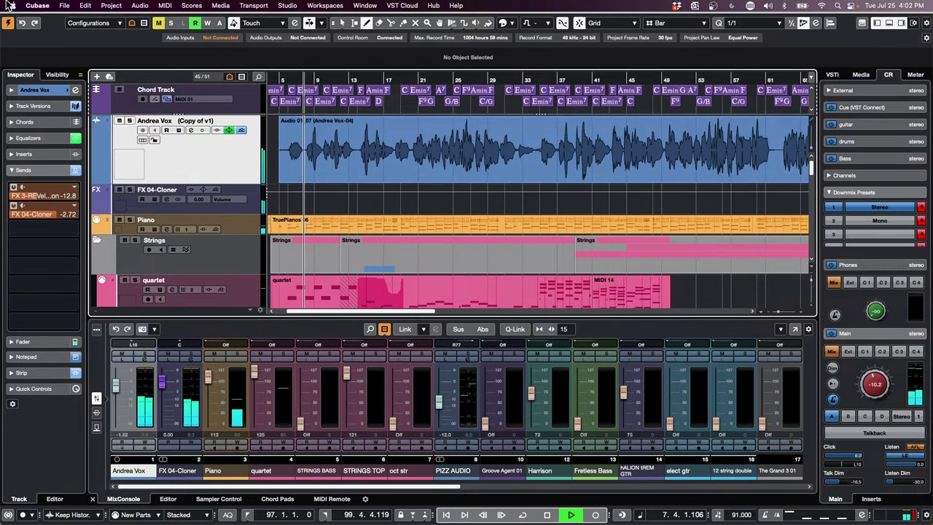
left_click(86, 5)
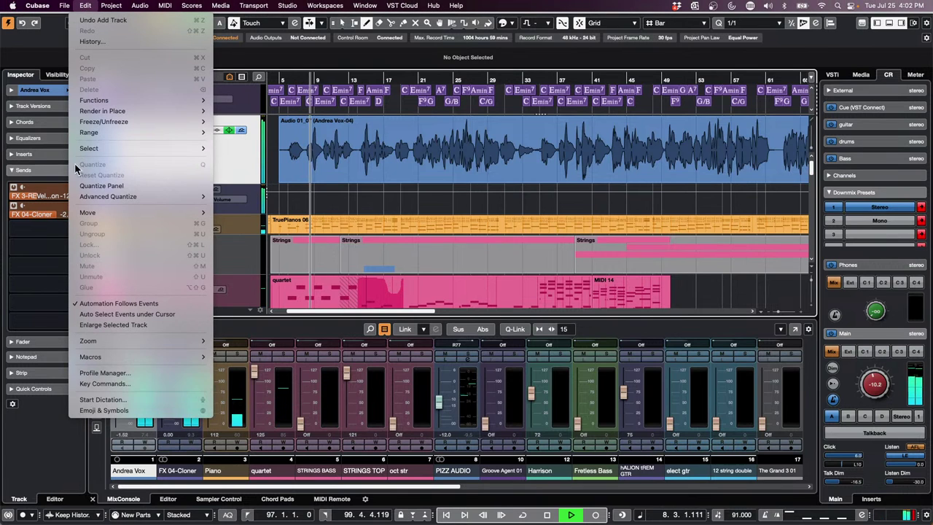
mouse_move(38, 5)
left_click(60, 34)
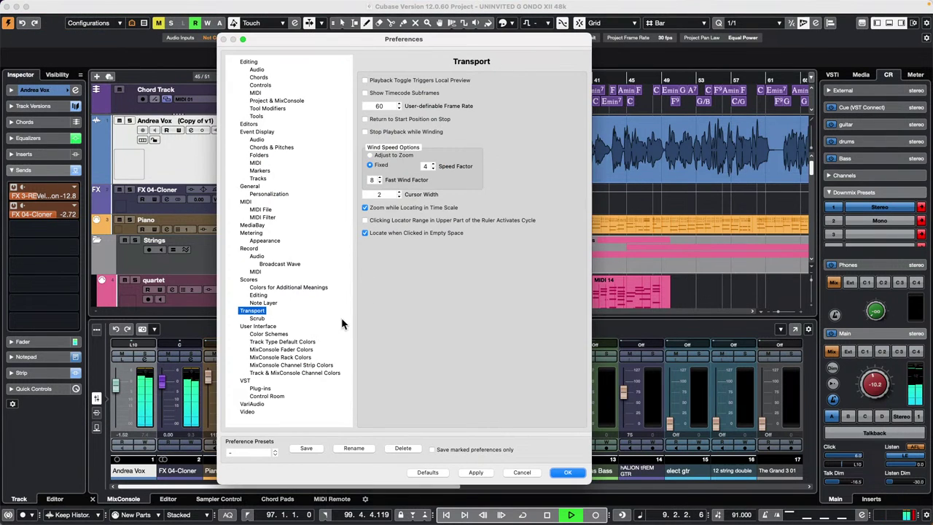
left_click_drag(467, 46, 784, 16)
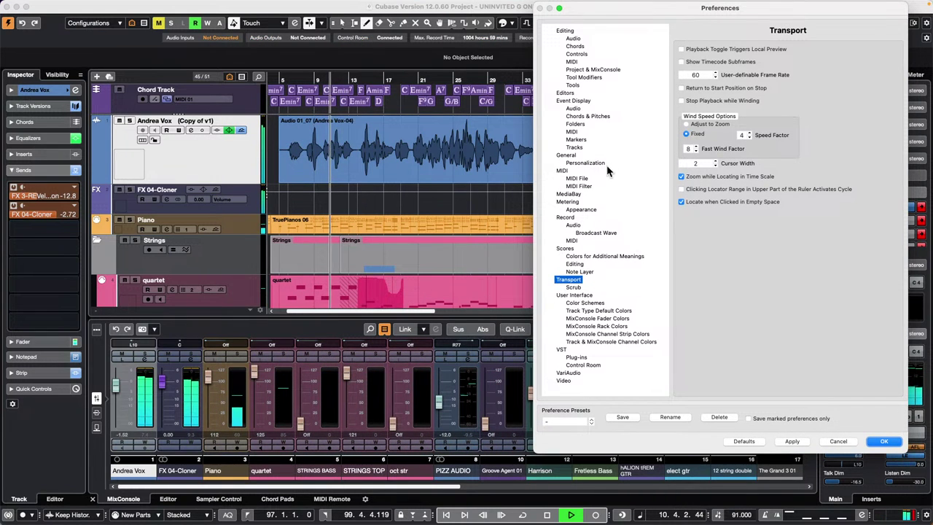
left_click(580, 210)
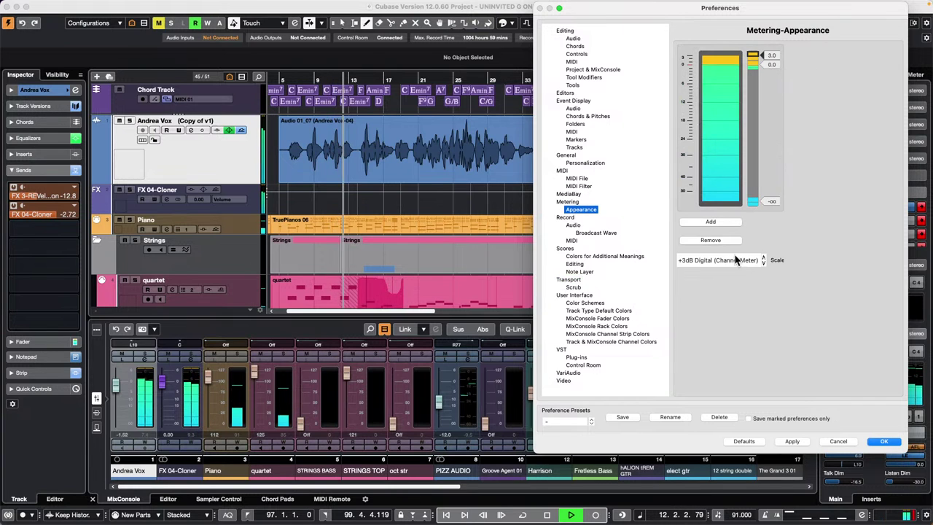
left_click(728, 264)
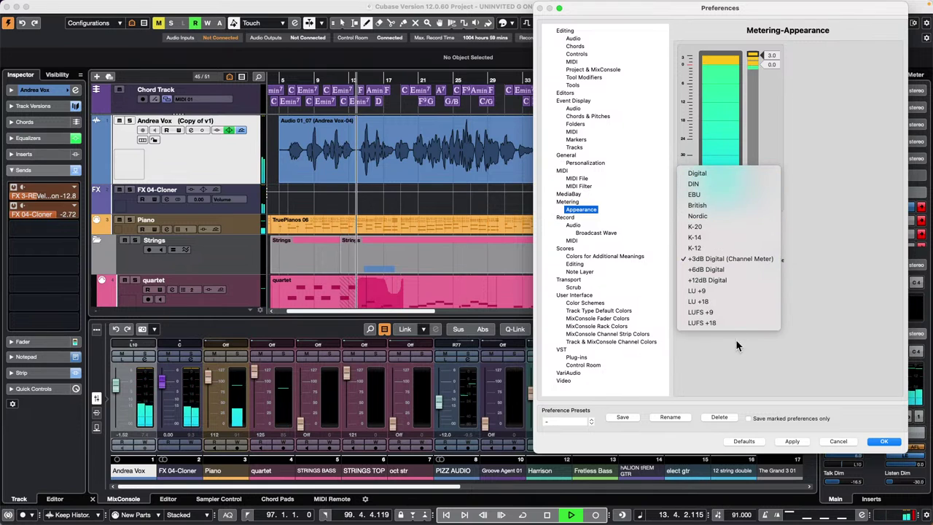
left_click(729, 259)
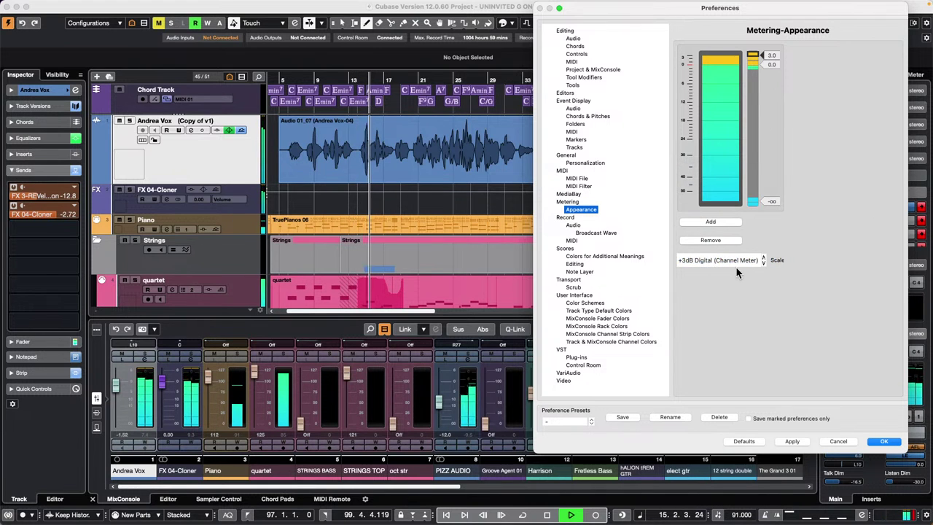
double_click(752, 64)
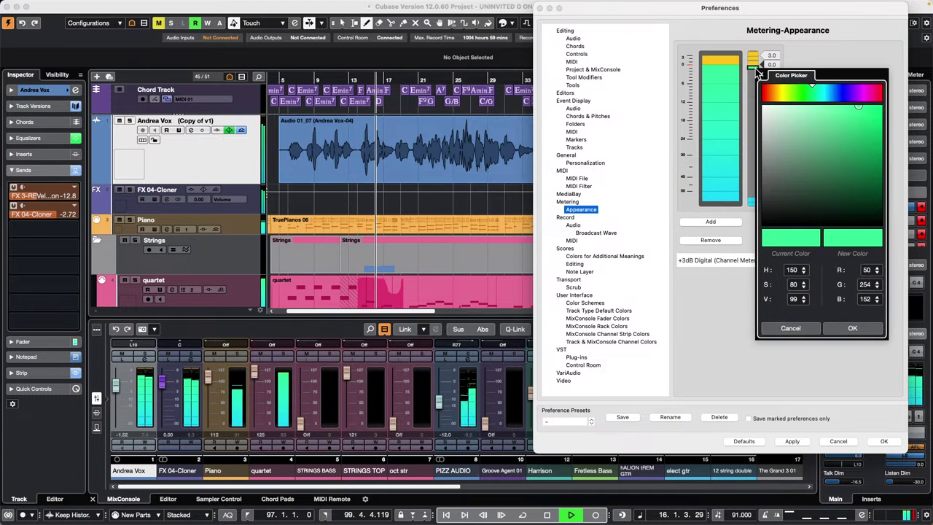
left_click(767, 95)
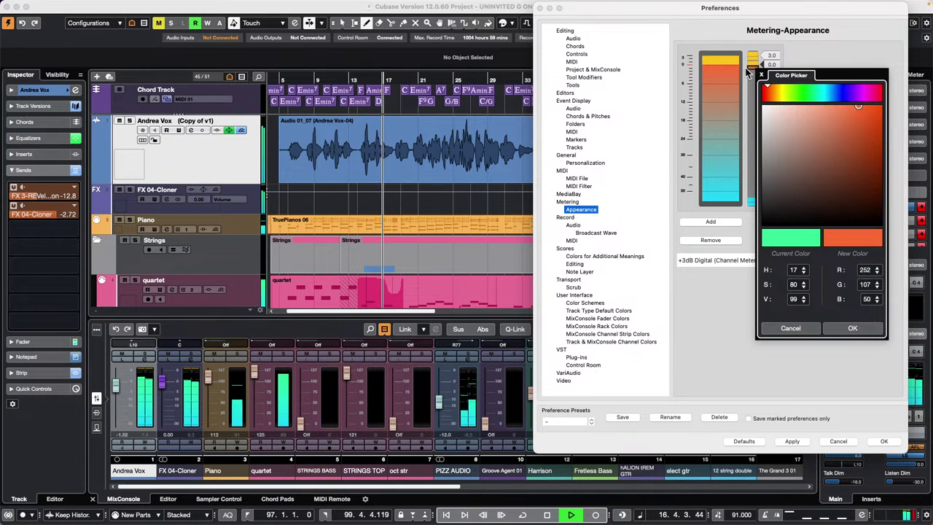
mouse_move(814, 180)
left_mouse_down()
mouse_move(877, 114)
mouse_move(861, 114)
mouse_move(881, 110)
mouse_move(873, 104)
left_mouse_up()
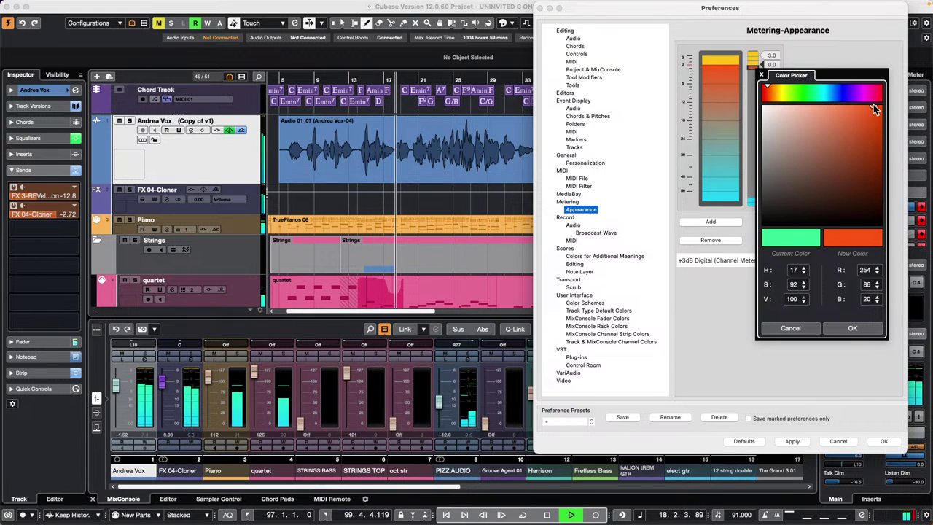
left_click(762, 75)
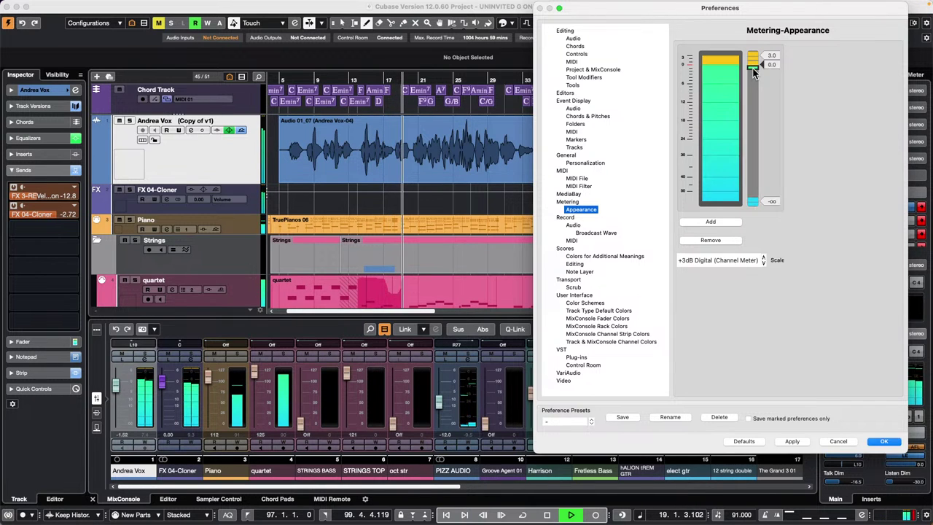
left_click(755, 68)
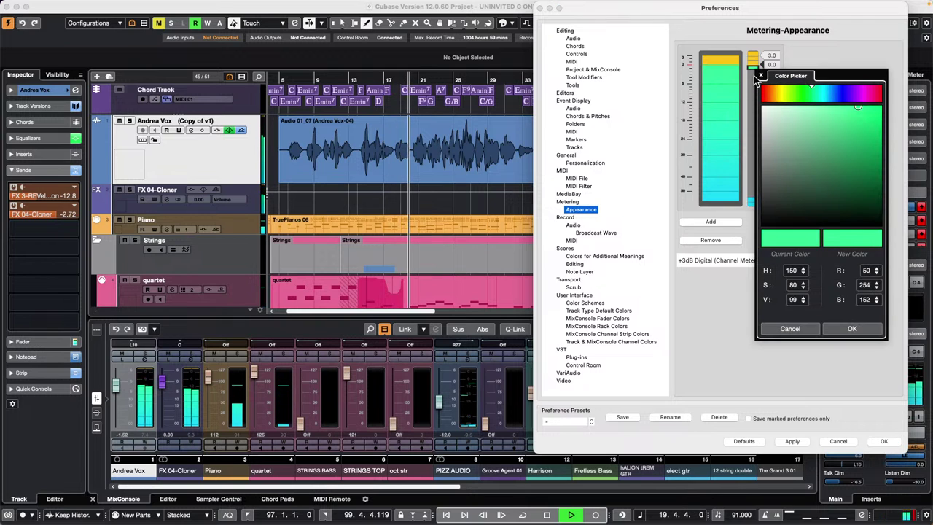
left_click(877, 91)
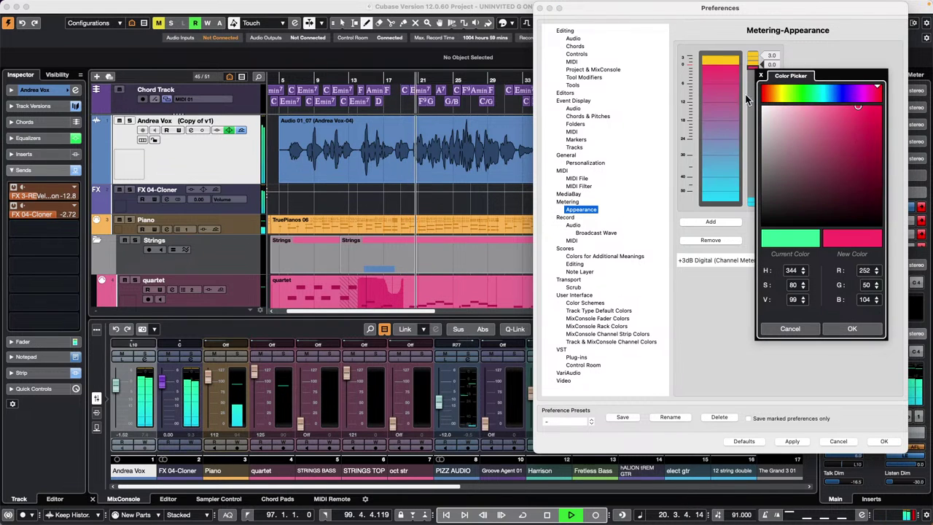
left_click(762, 75)
Lower the channel meter's 0.0 dB colour split to -25.6 dB, keep its yellow colour and apply the preferences
left_click_drag(754, 65, 758, 145)
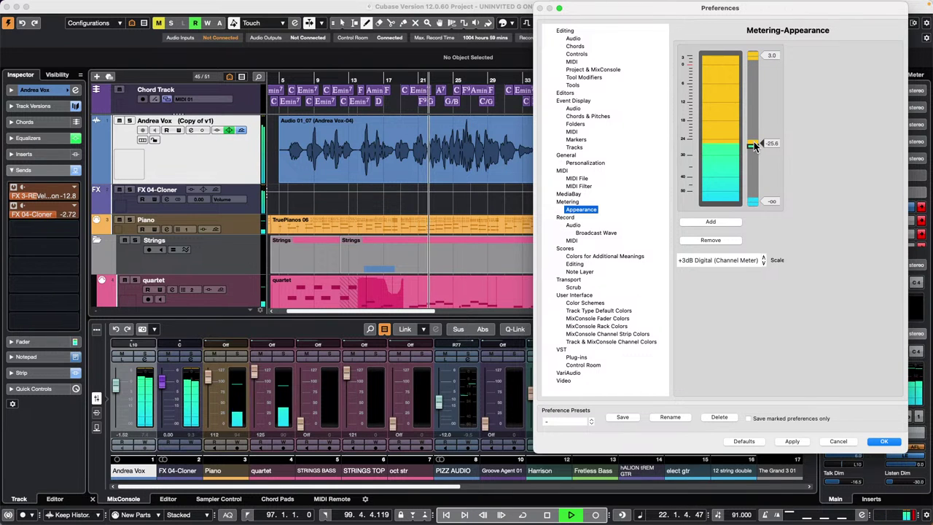
left_click(754, 142)
left_click(765, 161)
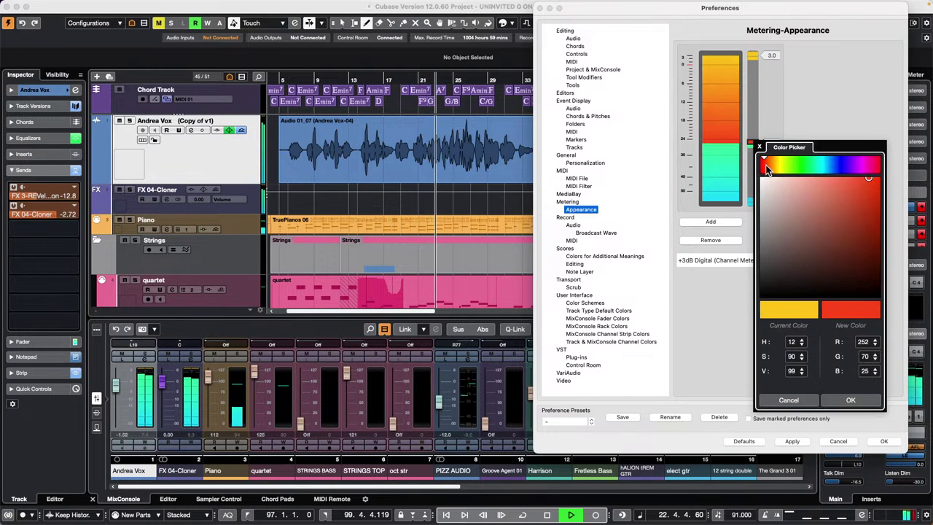
left_click(789, 399)
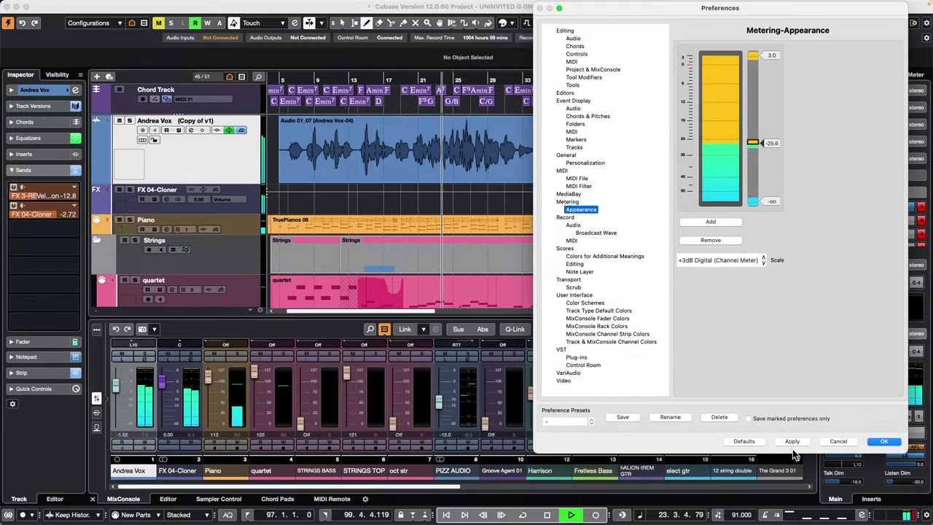
left_click(793, 441)
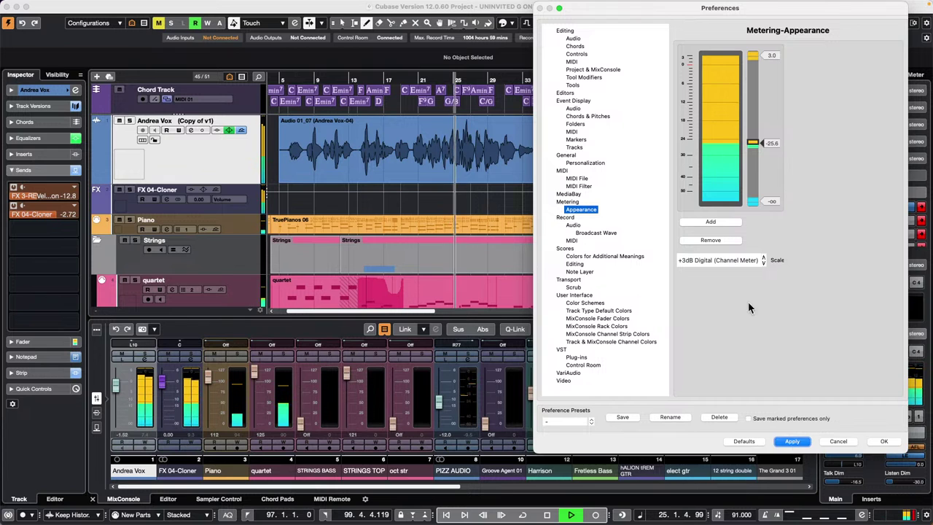
Review the available meter scales, keep +3dB Digital (Channel Meter), and confirm the preferences
left_click(729, 259)
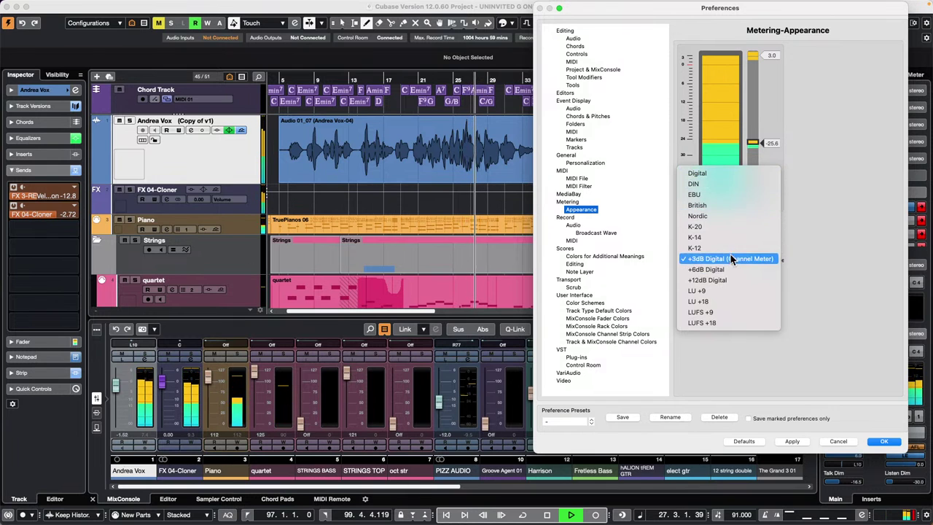
left_click_drag(872, 7, 728, 19)
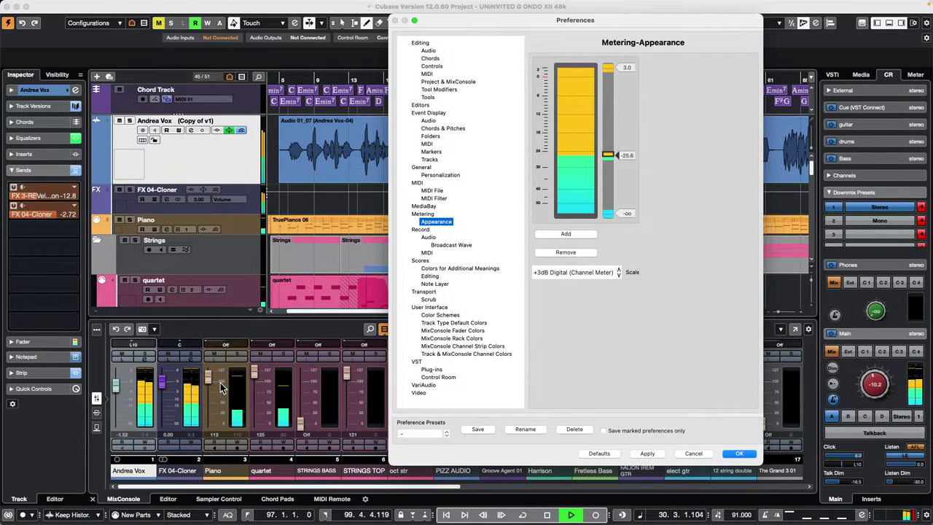
left_click(584, 274)
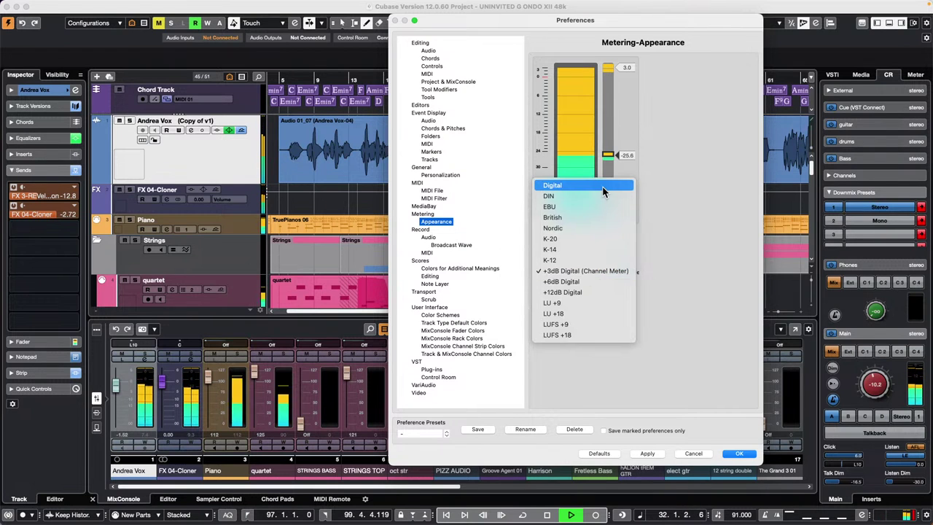
left_click(583, 271)
left_click(739, 453)
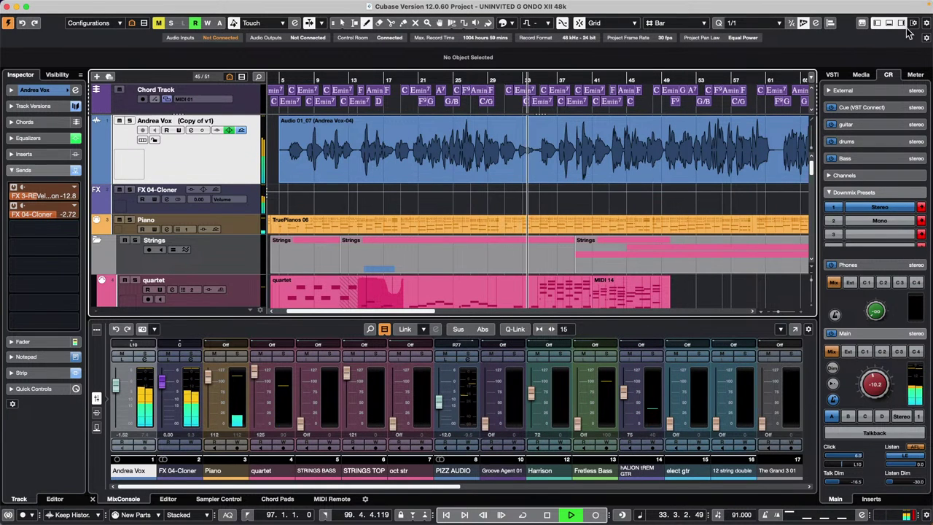
Show the Master meter and switch the Metering Appearance preferences to the Digital scale
left_click(916, 75)
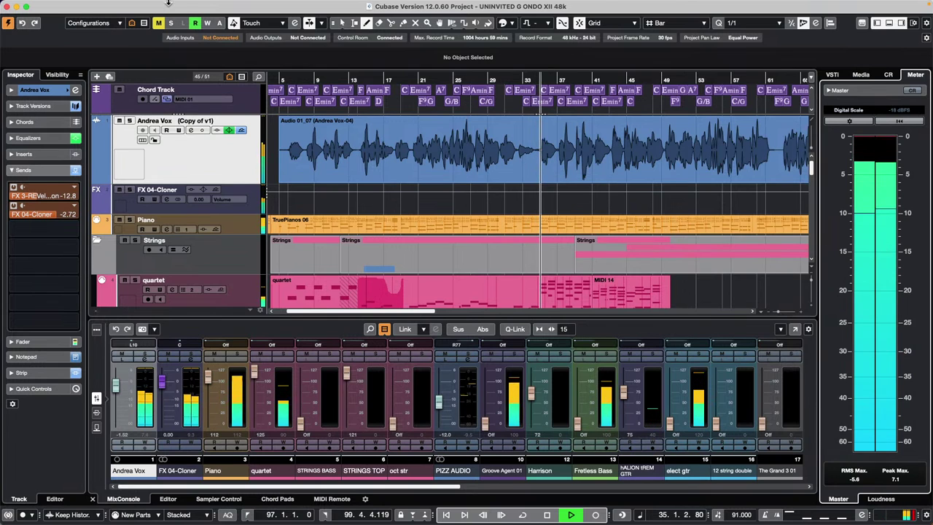
left_click(90, 5)
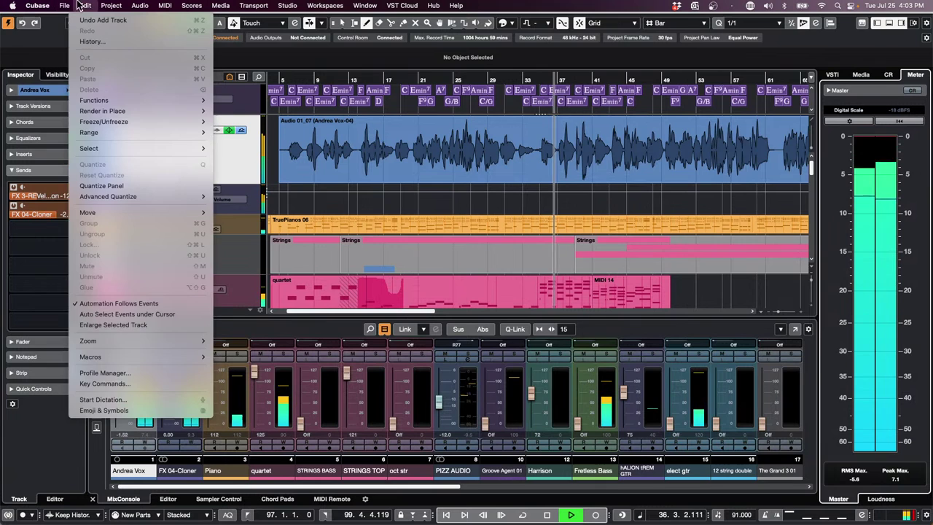
mouse_move(38, 5)
left_click(40, 36)
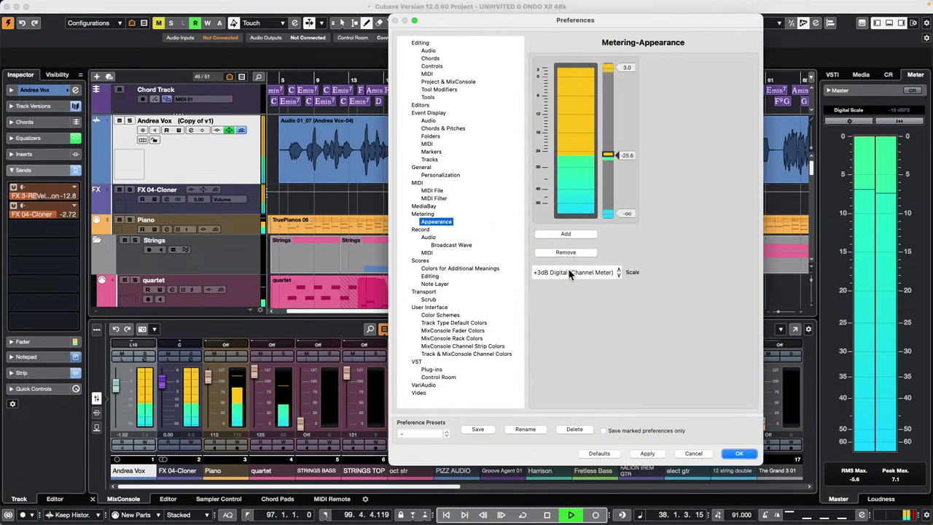
left_click(569, 274)
left_click(582, 185)
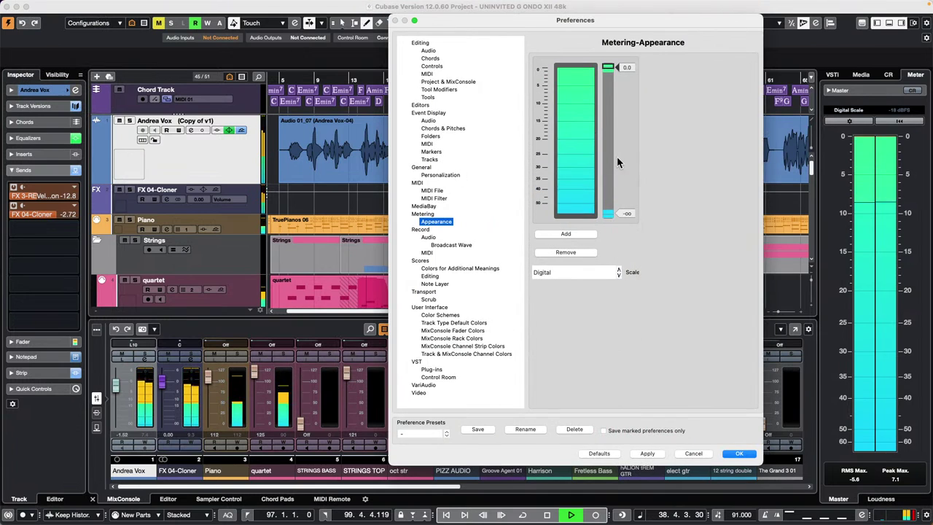
double_click(610, 69)
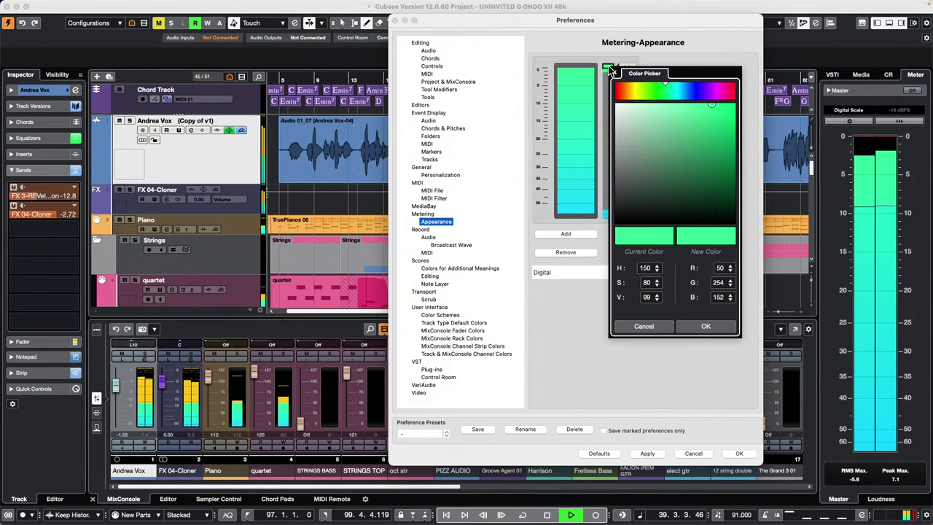
left_click(619, 92)
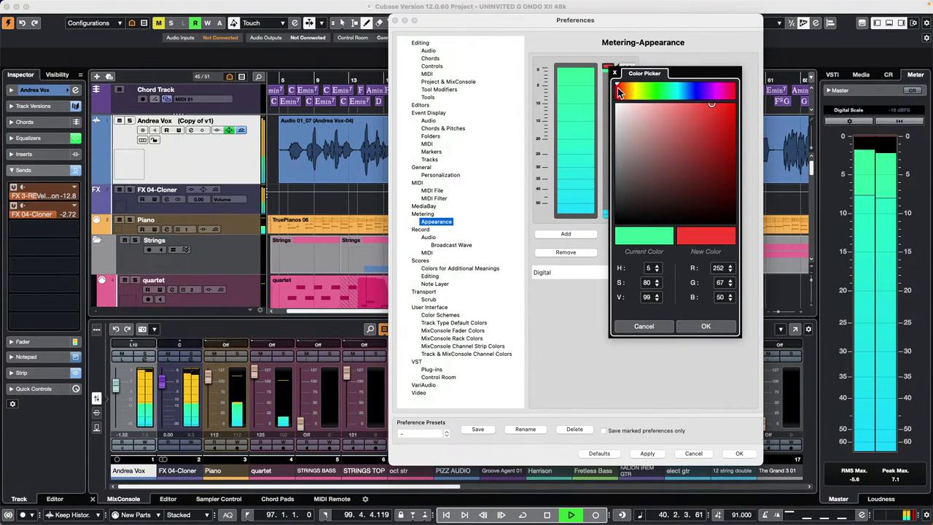
left_click(612, 69)
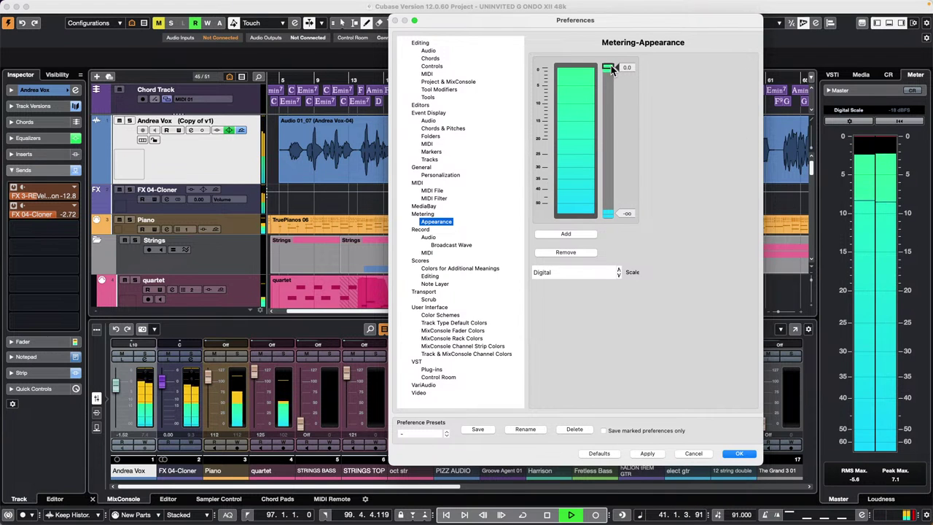
Recolour the Master meter's 0.0 dB colour split orange, lower it to -33.0 dB and apply the preferences
double_click(612, 69)
left_click(625, 90)
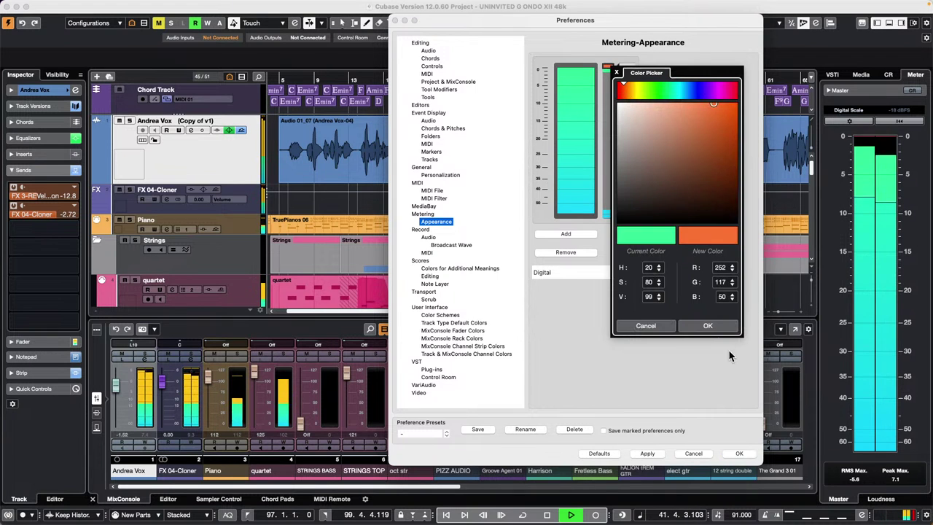
left_click(708, 325)
left_click_drag(615, 65, 614, 173)
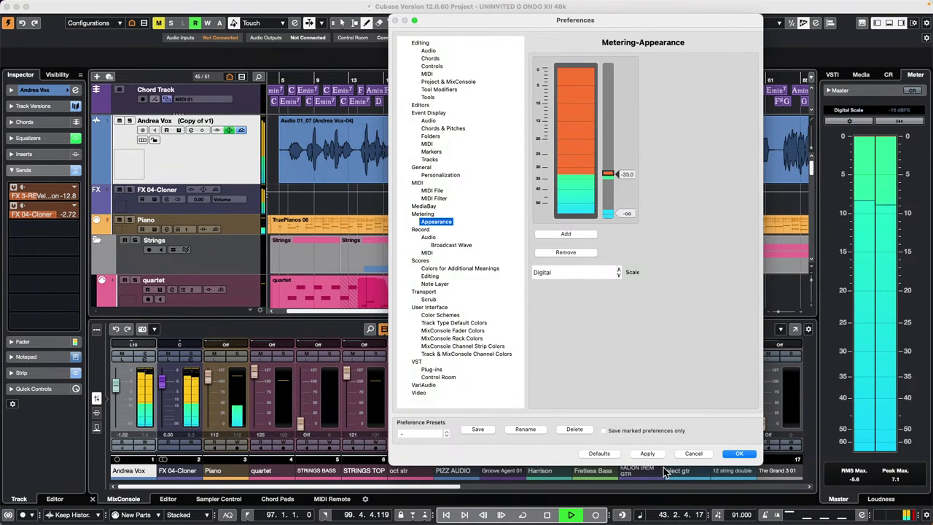
left_click(647, 453)
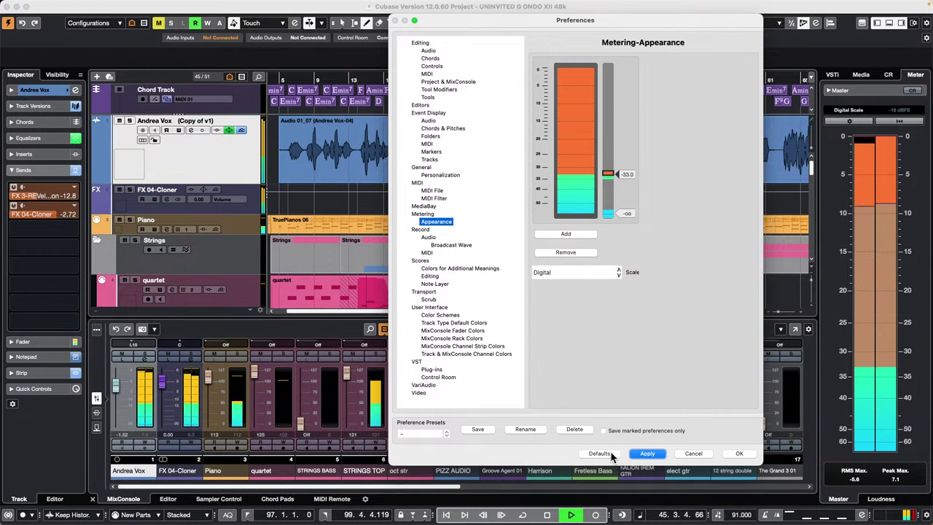
left_click(645, 453)
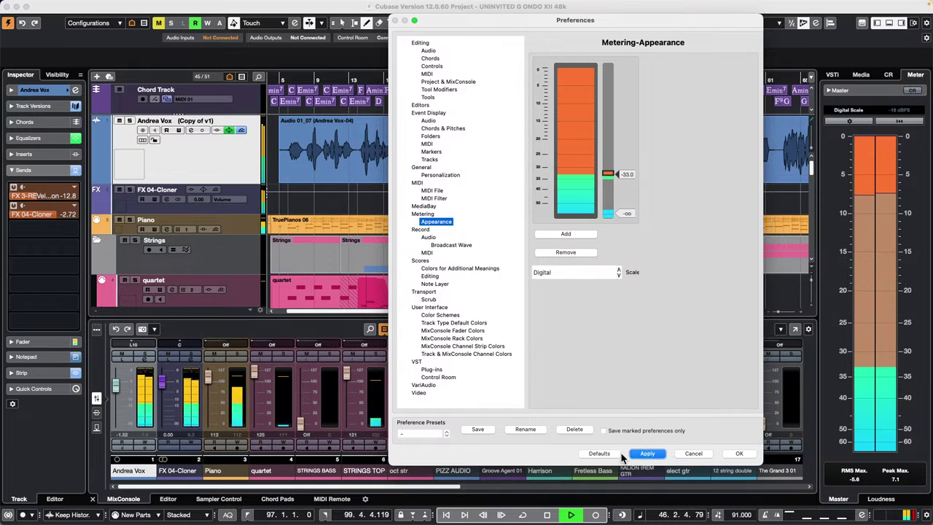
Restore and apply the default metering appearance, confirm the preferences and stop playback
left_click(599, 453)
left_click(647, 453)
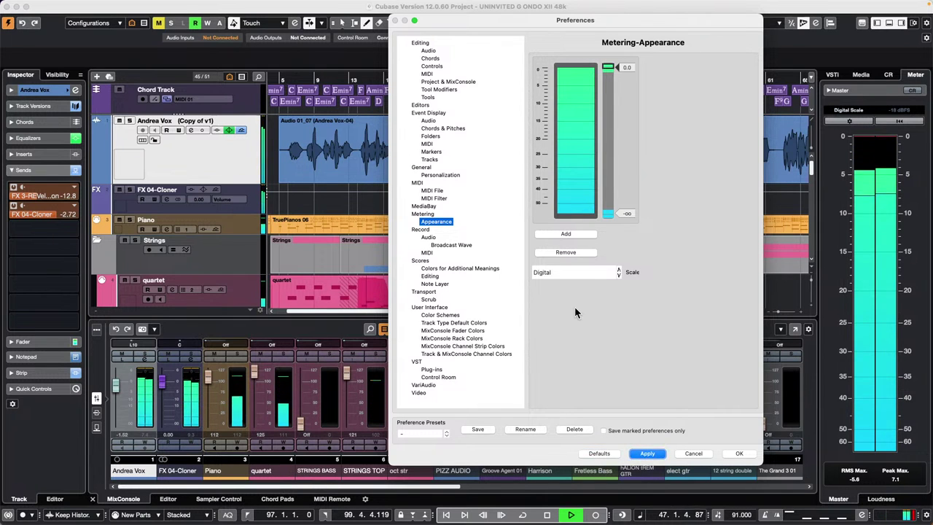
left_click(740, 454)
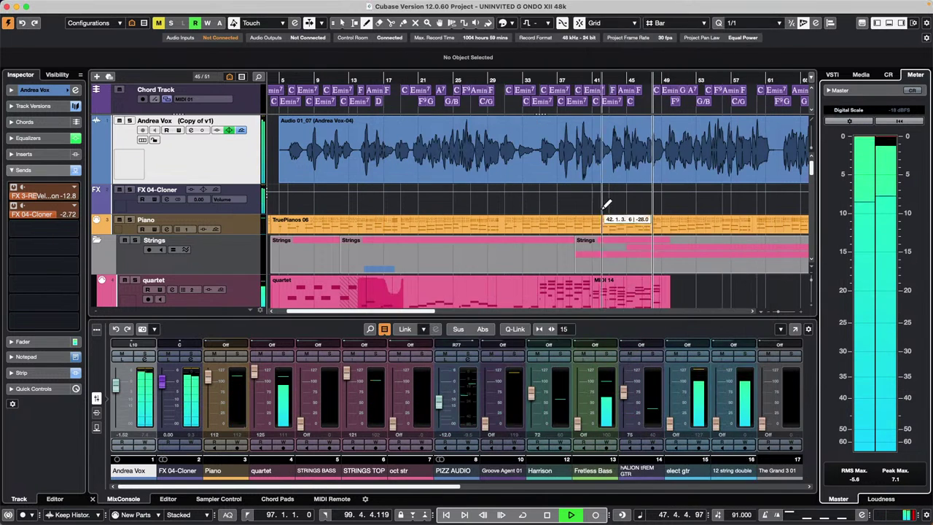
key("space")
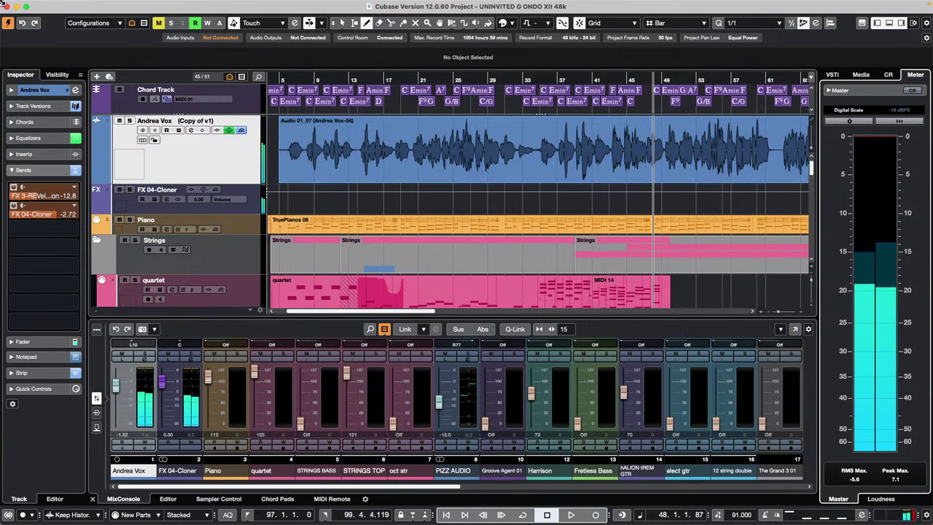
Reopen the Metering Appearance preferences, set the scale to +3dB Digital (Channel Meter) and confirm
left_click(40, 6)
left_click(57, 37)
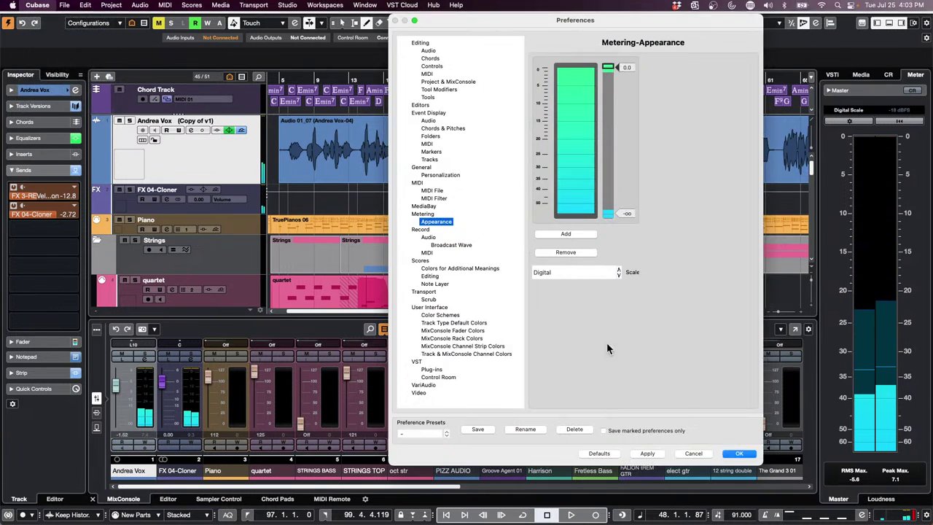
left_click(581, 273)
left_click(594, 356)
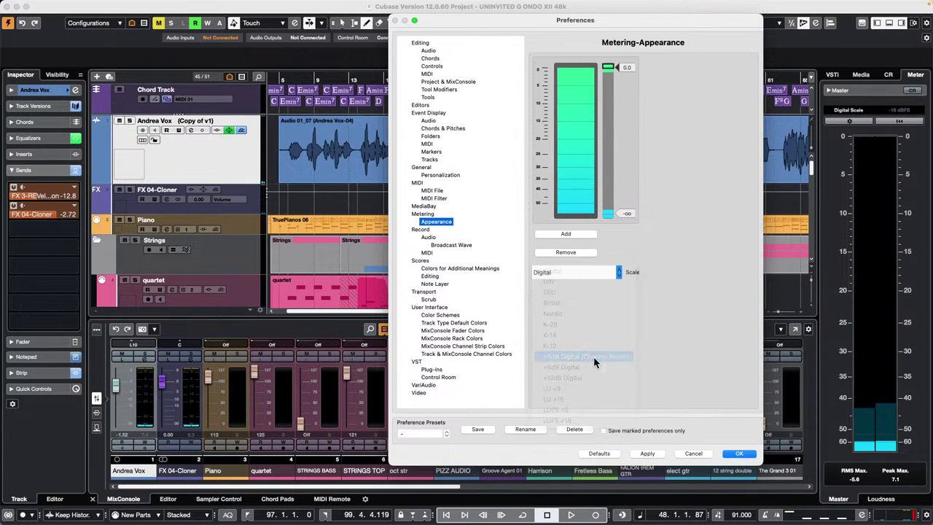
left_click(745, 452)
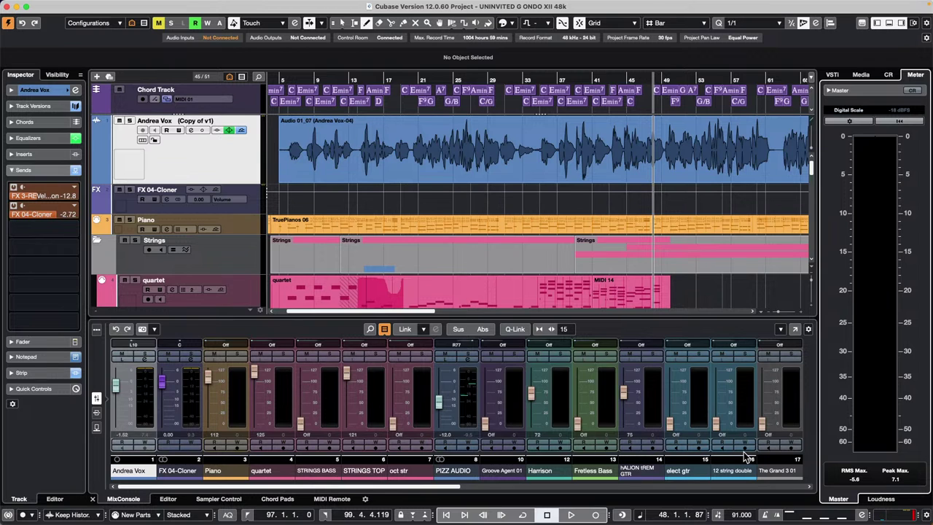
right_click(213, 157)
left_click(168, 161)
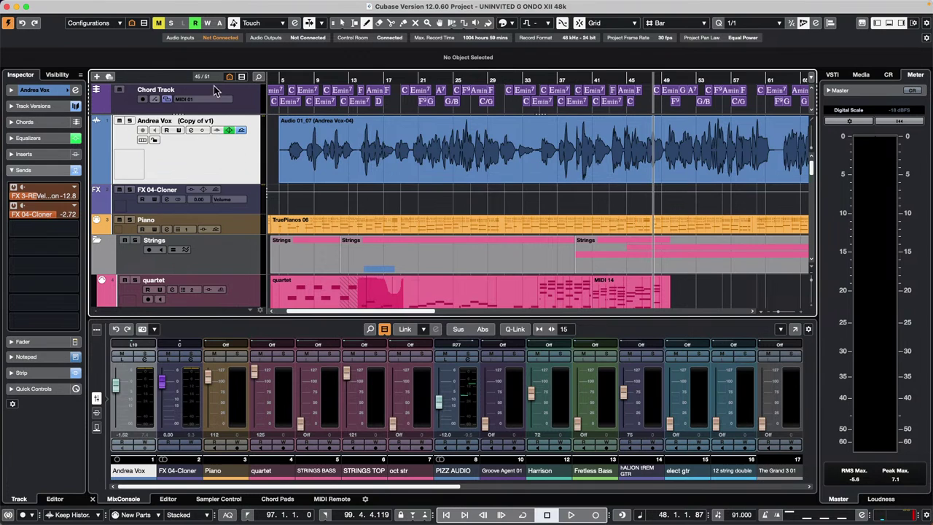
Review the list of recent projects and bring up the dialog for opening a project file
mouse_move(234, 4)
left_click(64, 5)
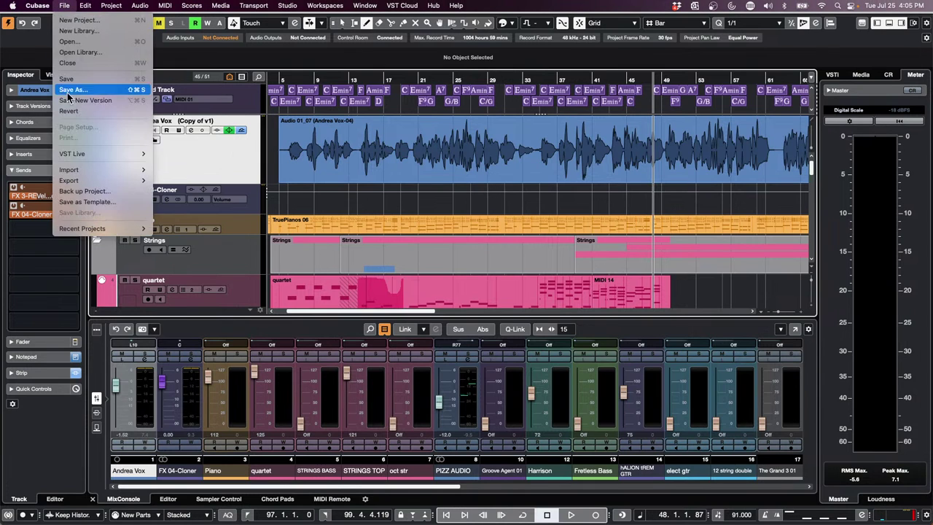
mouse_move(92, 227)
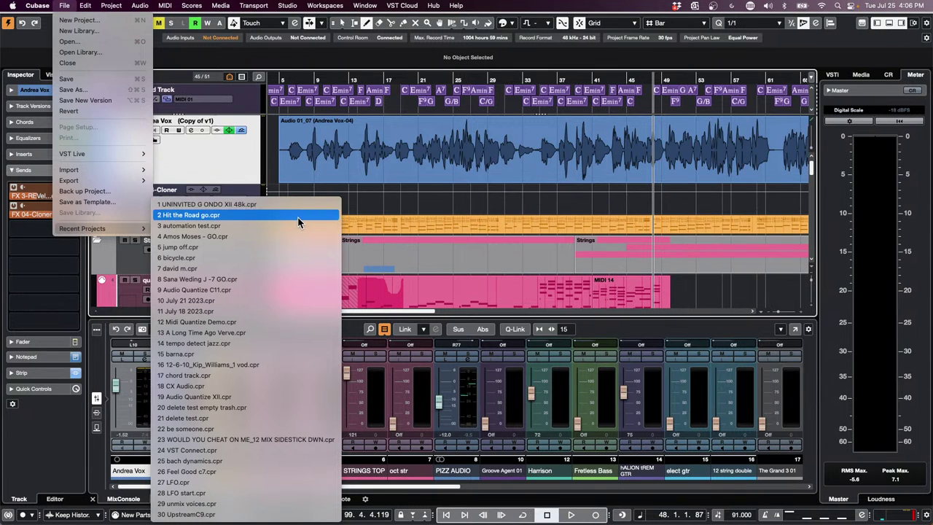
left_click(72, 42)
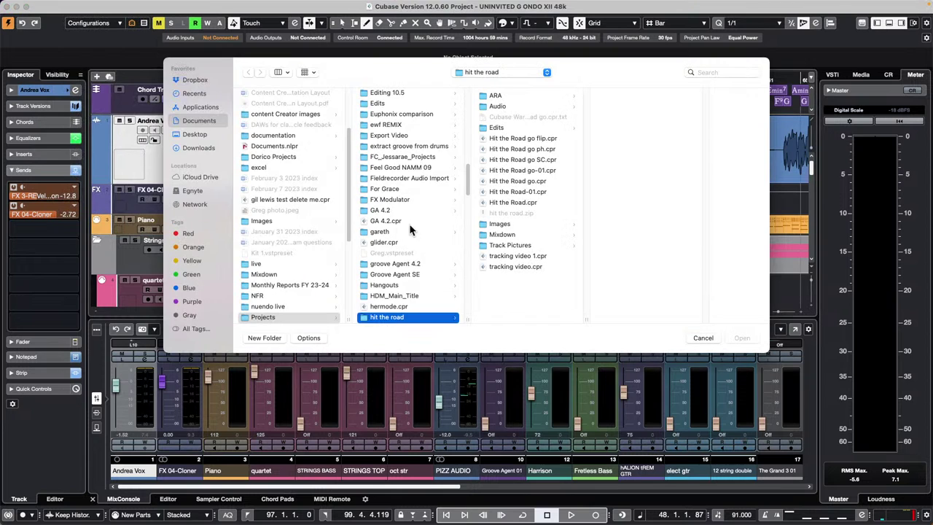
Browse the Projects folder and look into the tutorials folder and its Bach Cello dynamics subfolder
scroll(410, 230, "up", 10)
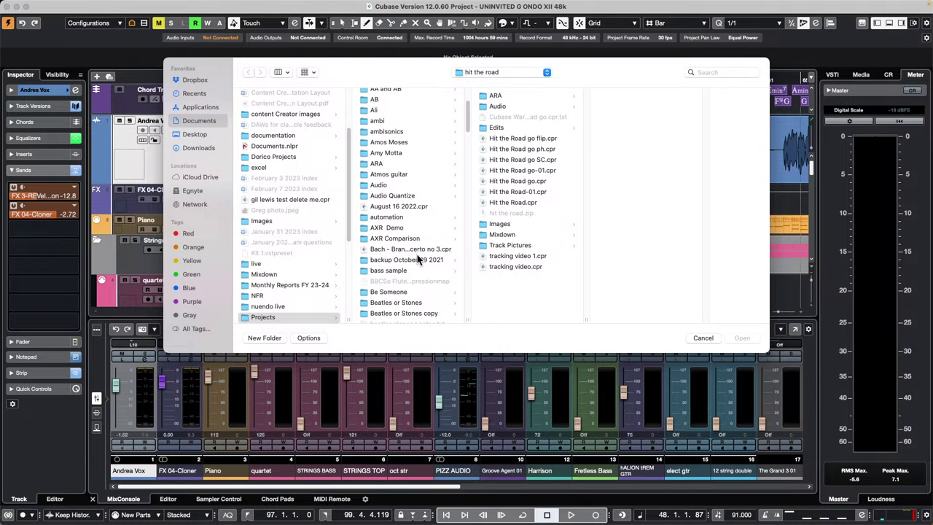
scroll(419, 260, "up", 1)
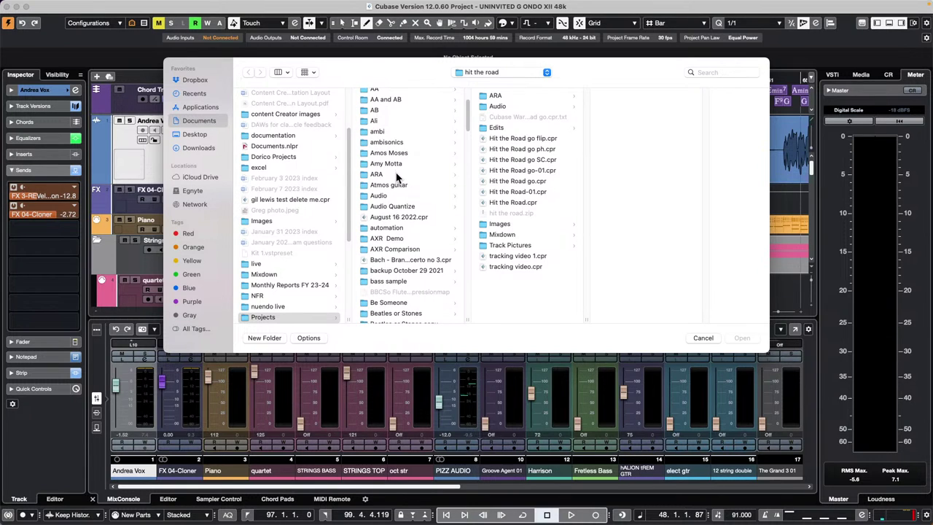
scroll(397, 177, "down", 1)
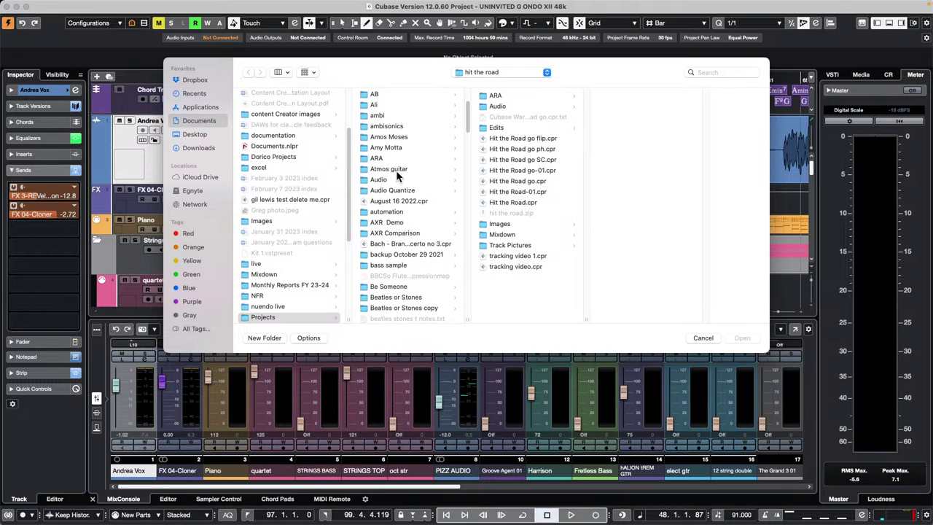
scroll(397, 178, "down", 3)
scroll(398, 177, "down", 4)
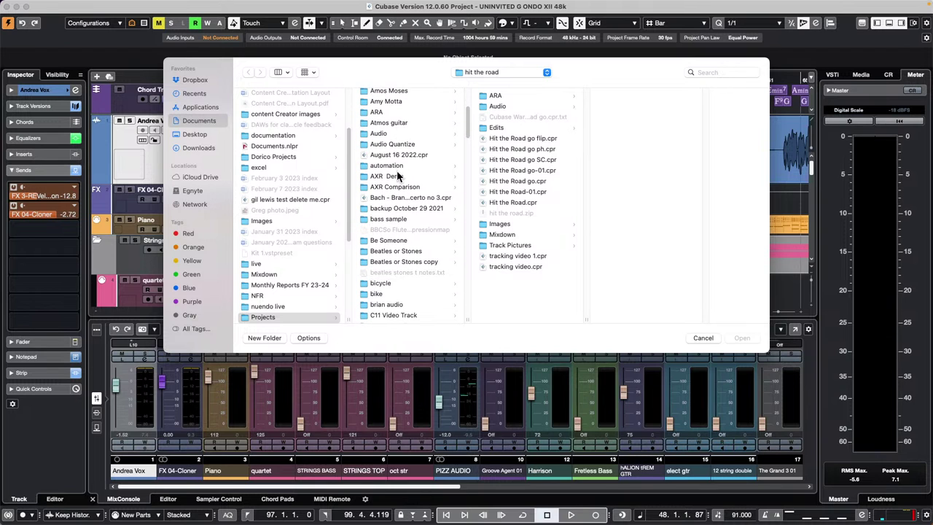
scroll(399, 176, "down", 6)
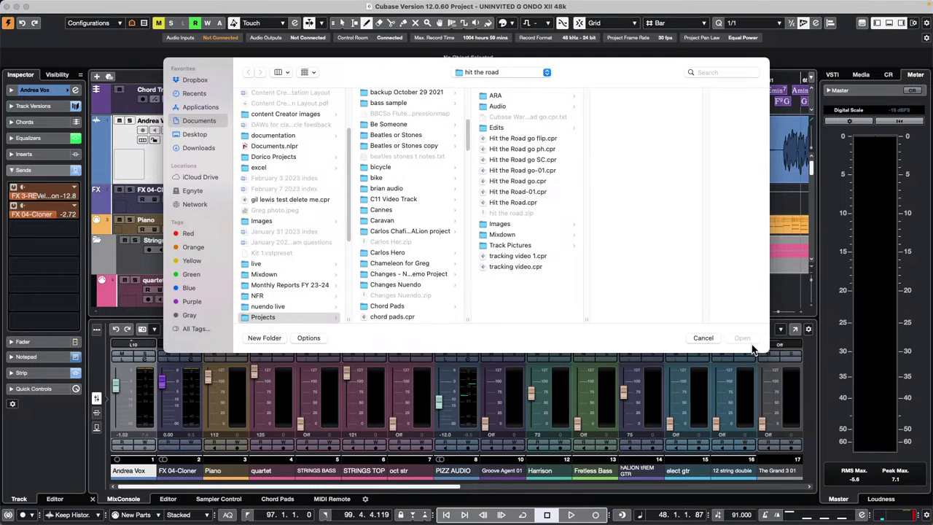
scroll(429, 225, "down", 1)
scroll(428, 225, "down", 3)
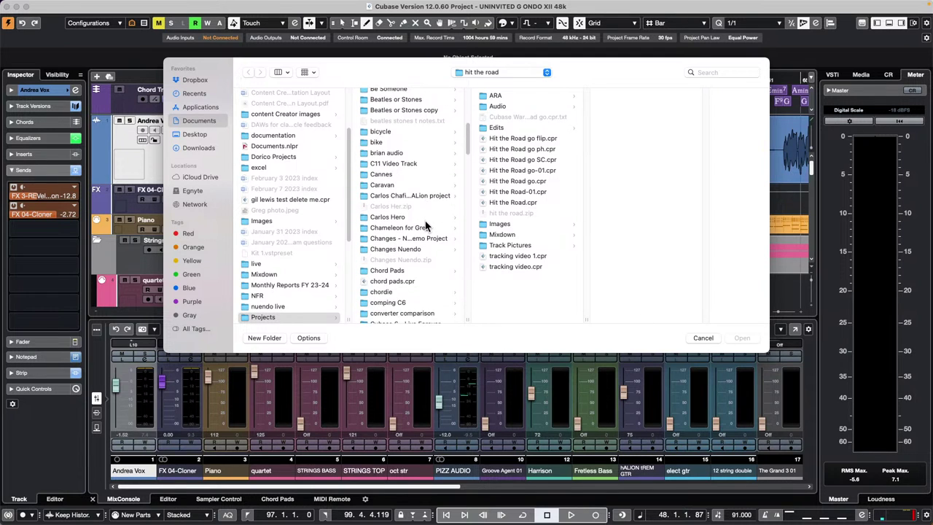
scroll(428, 227, "down", 12)
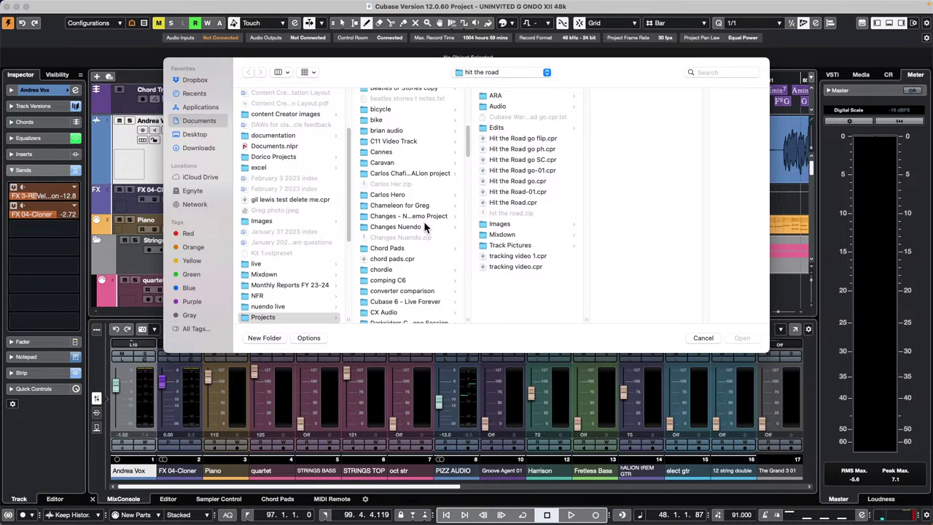
scroll(427, 227, "down", 20)
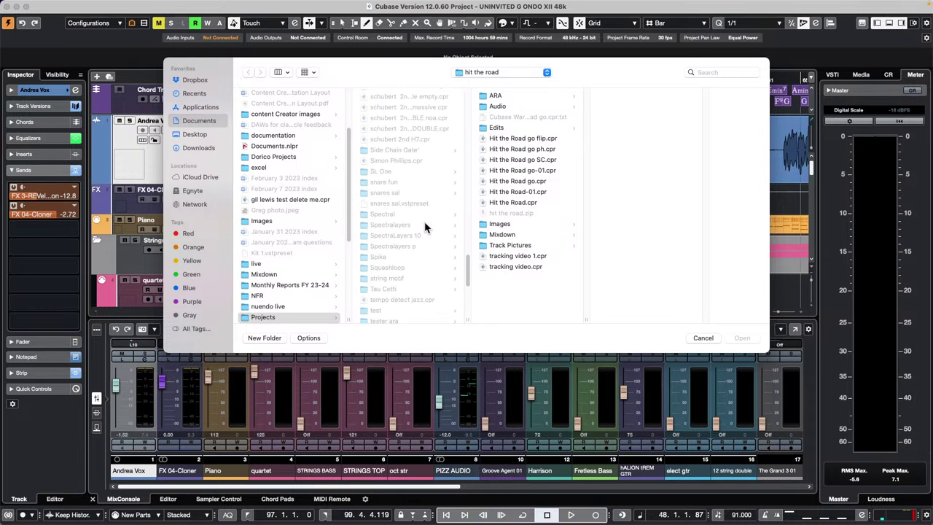
scroll(427, 225, "down", 4)
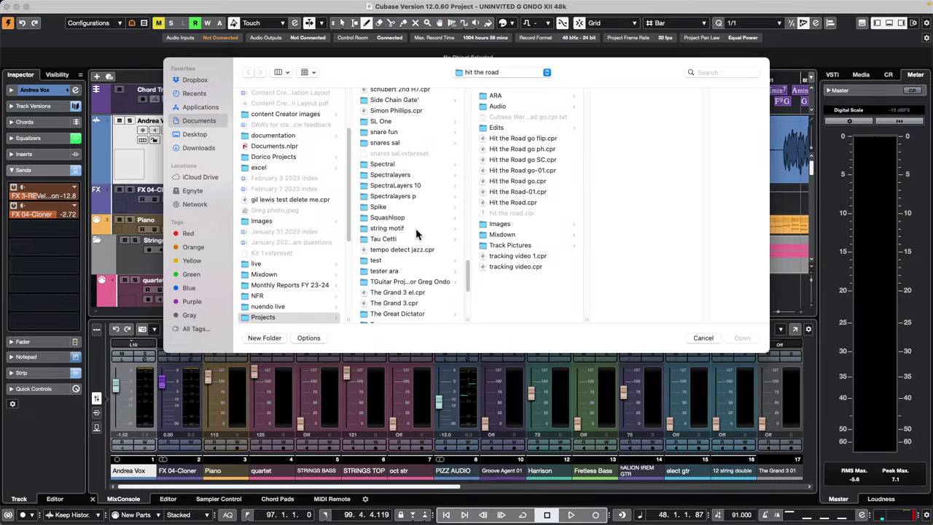
scroll(398, 240, "down", 5)
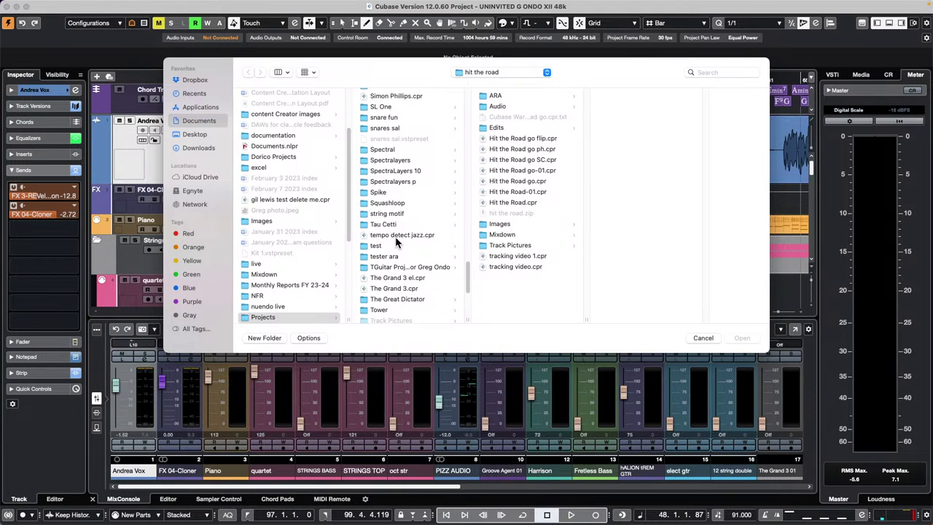
left_click(386, 307)
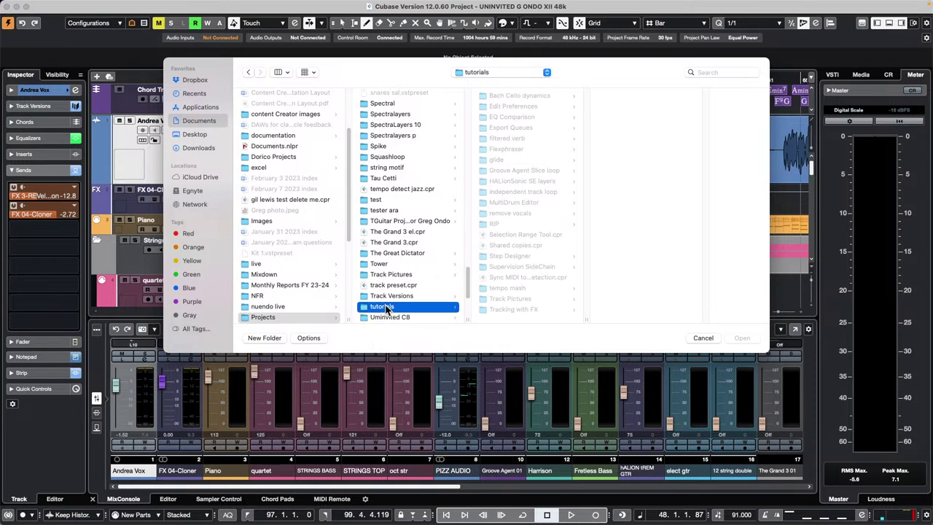
left_click(536, 98)
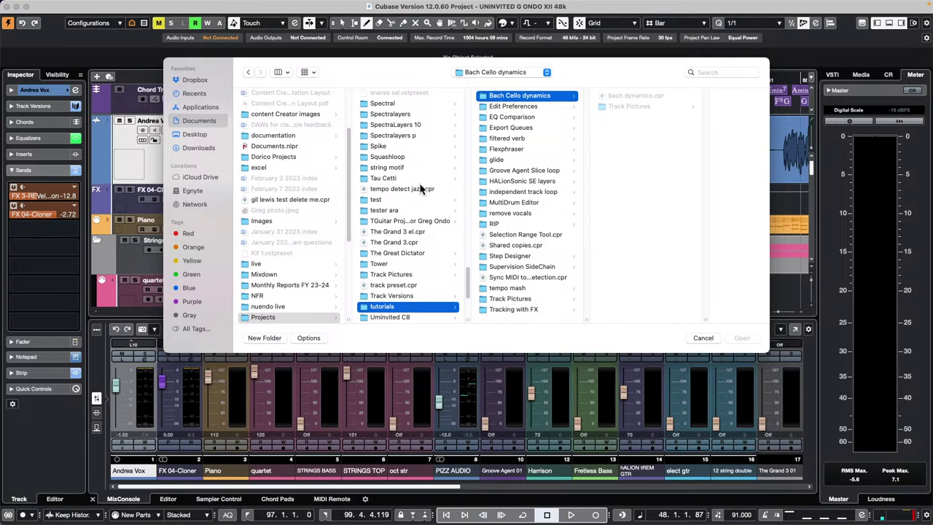
Browse the Projects folder for the Audio Quantize folder and select Audio Quantize C11.cpr in it
scroll(421, 182, "up", 1)
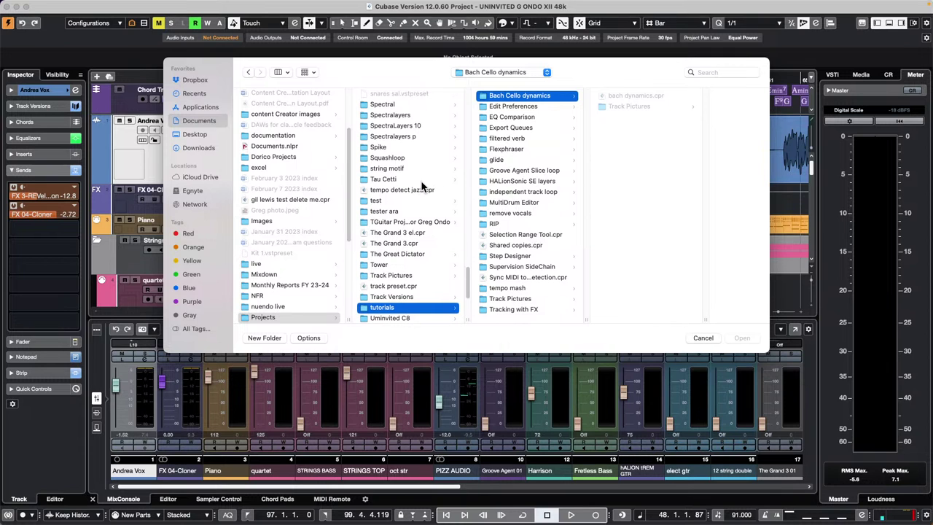
scroll(412, 182, "up", 10)
scroll(398, 171, "up", 15)
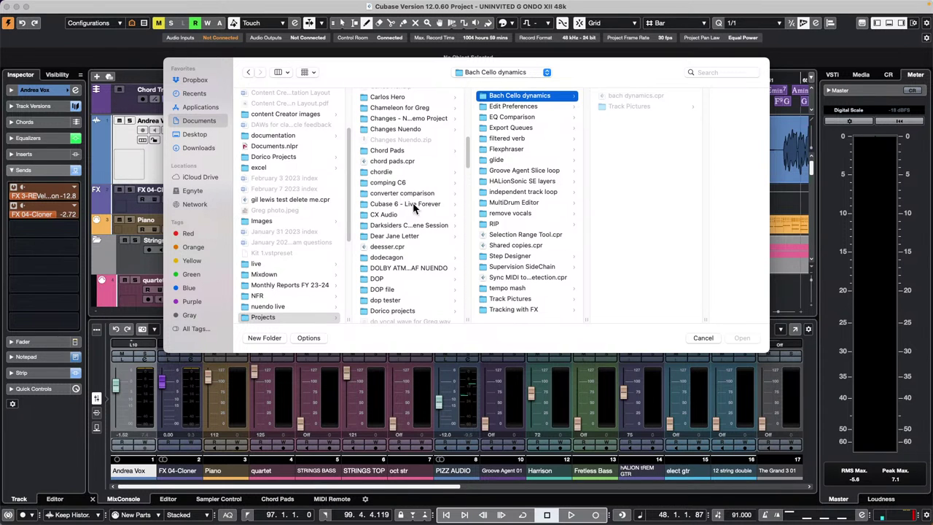
scroll(410, 226, "up", 10)
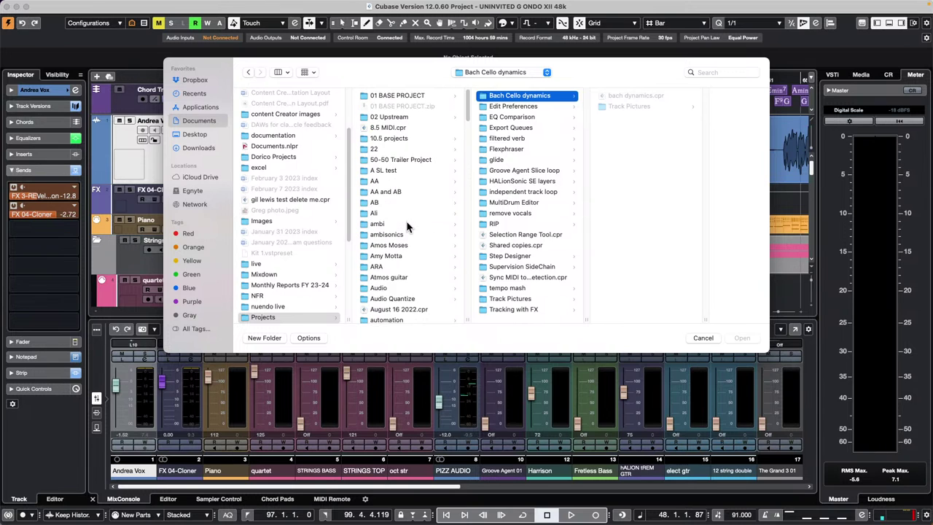
scroll(407, 227, "down", 3)
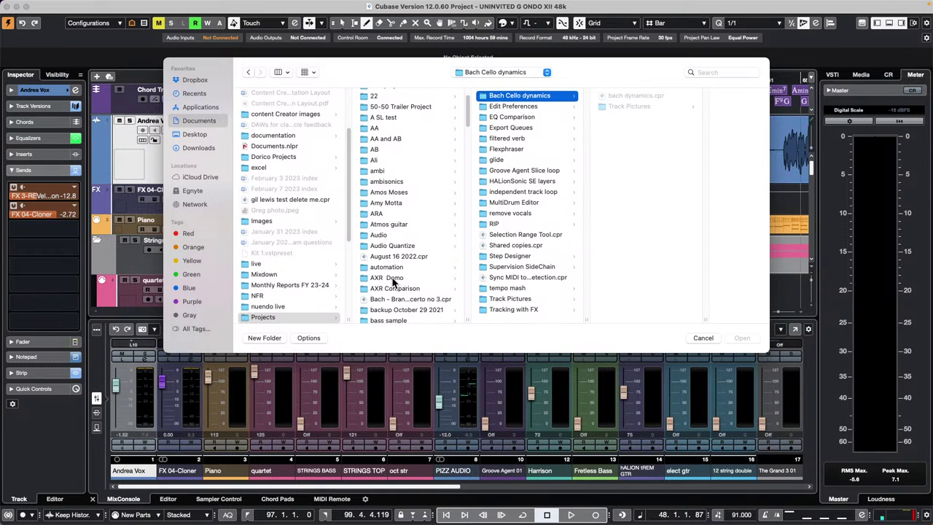
left_click(402, 245)
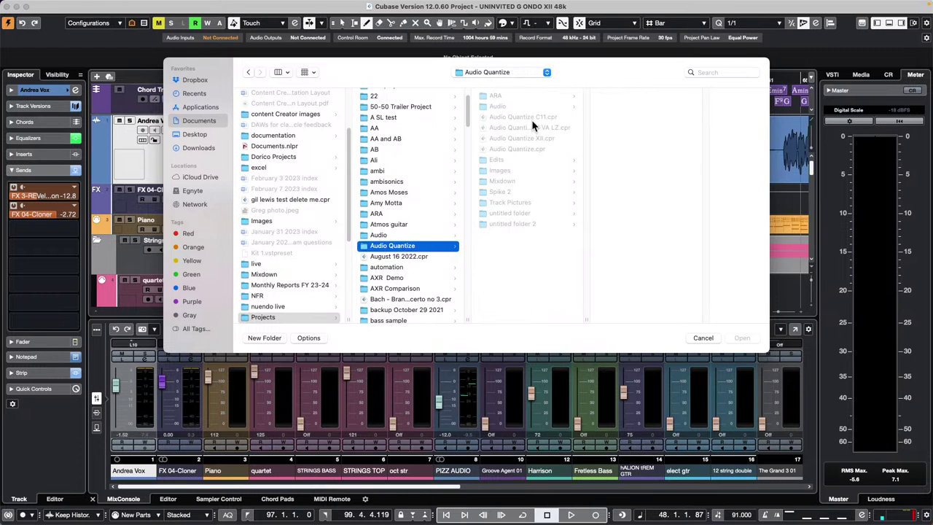
left_click(537, 118)
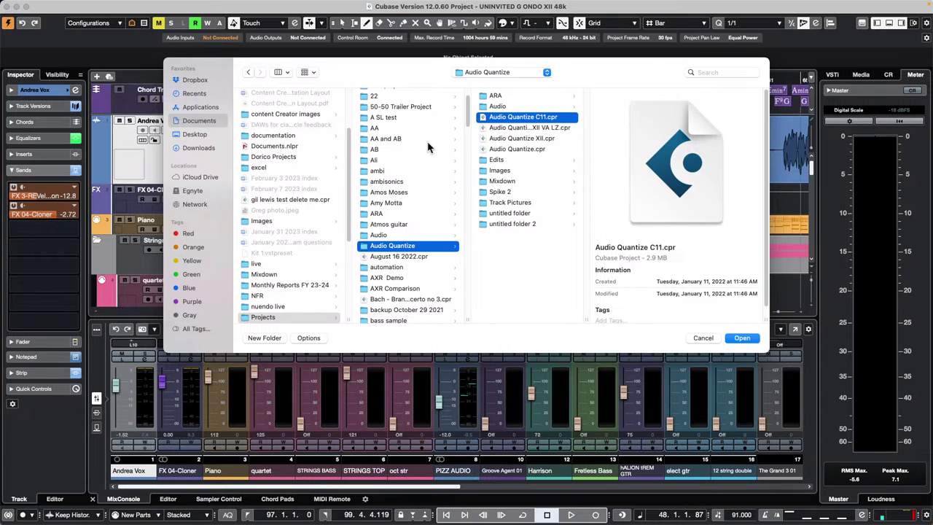
Look through the whole Projects folder for another suitable project and dismiss the file dialog
scroll(407, 163, "down", 1)
scroll(406, 163, "down", 5)
scroll(407, 163, "down", 15)
scroll(406, 163, "down", 10)
scroll(407, 163, "down", 7)
scroll(406, 163, "down", 8)
scroll(406, 164, "down", 9)
scroll(407, 166, "down", 8)
scroll(407, 166, "up", 20)
scroll(394, 149, "up", 5)
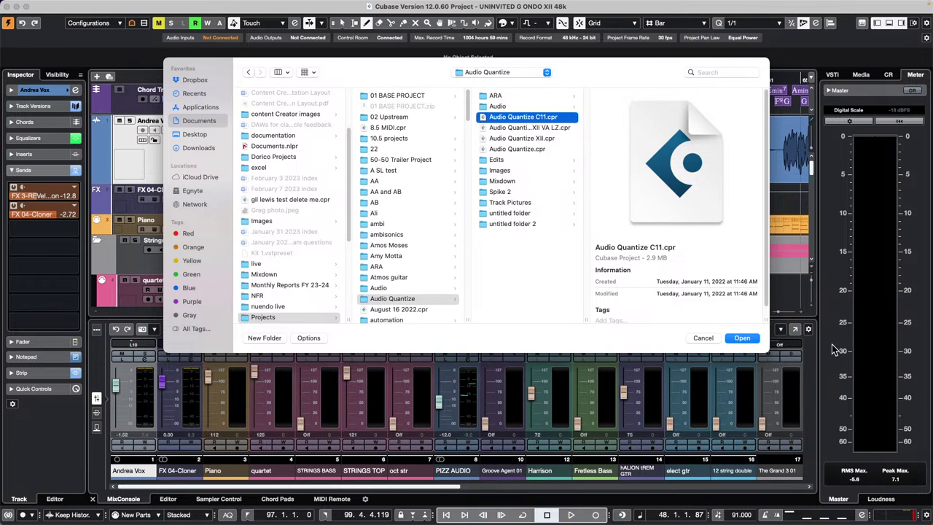
left_click(711, 338)
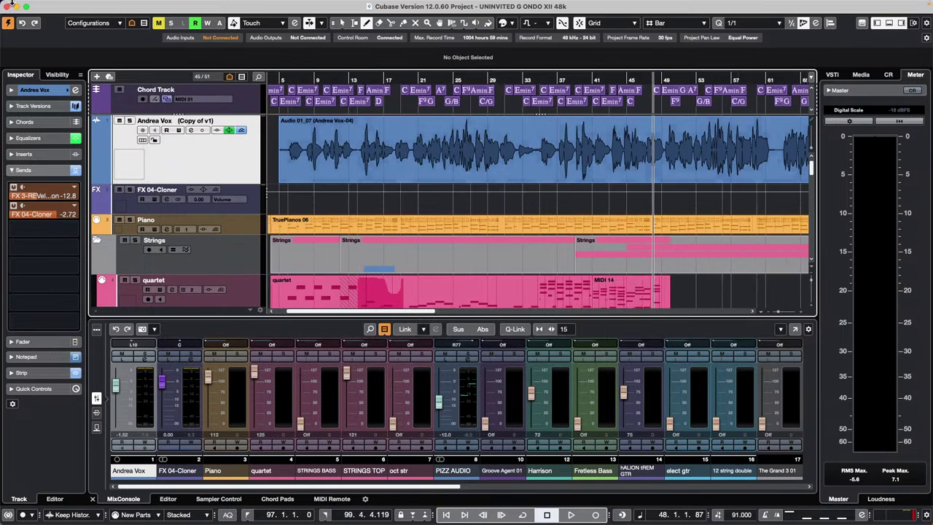
Create a new empty project, accepting the offered project folder
left_click(84, 22)
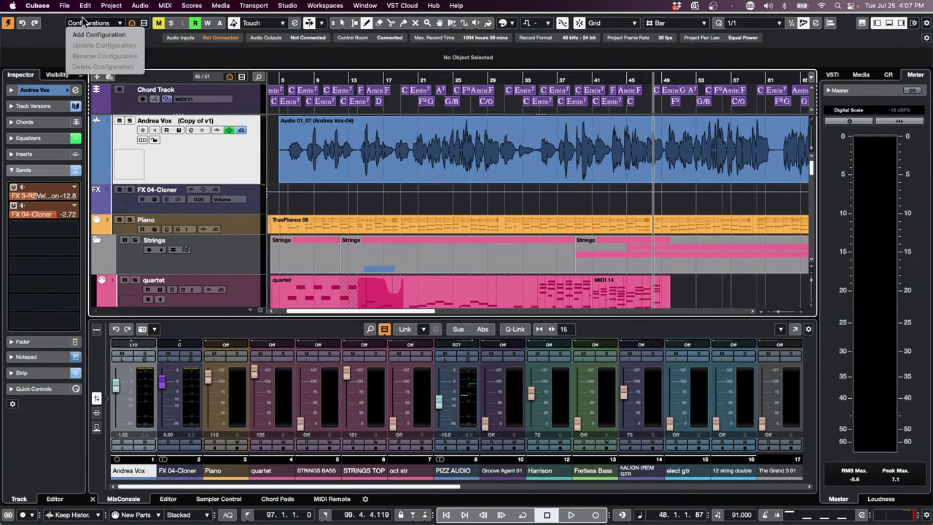
left_click(64, 5)
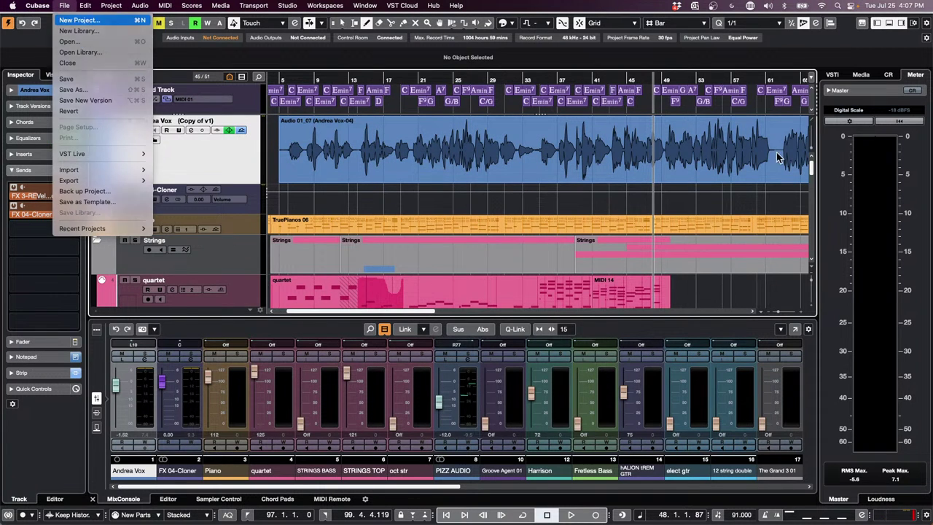
key("Return")
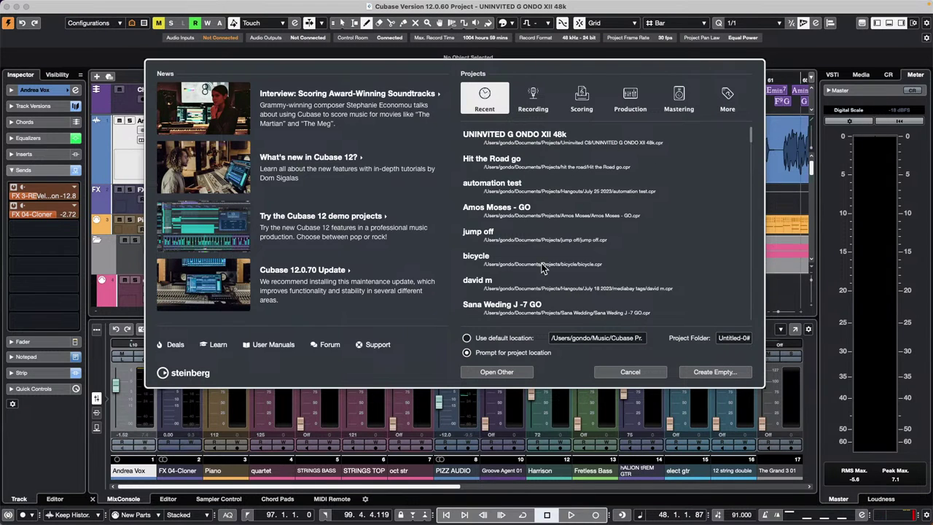
left_click(715, 372)
left_click(741, 337)
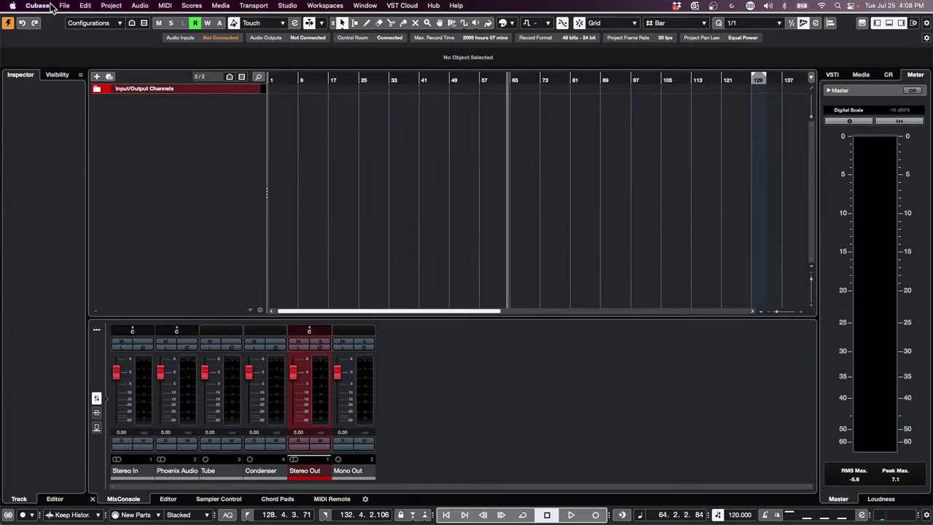
left_click(64, 5)
mouse_move(97, 172)
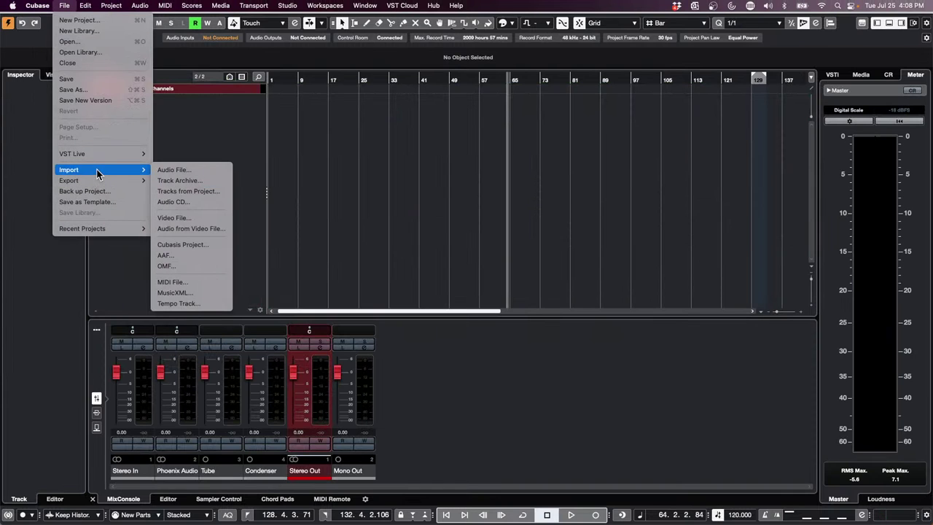
left_click(203, 171)
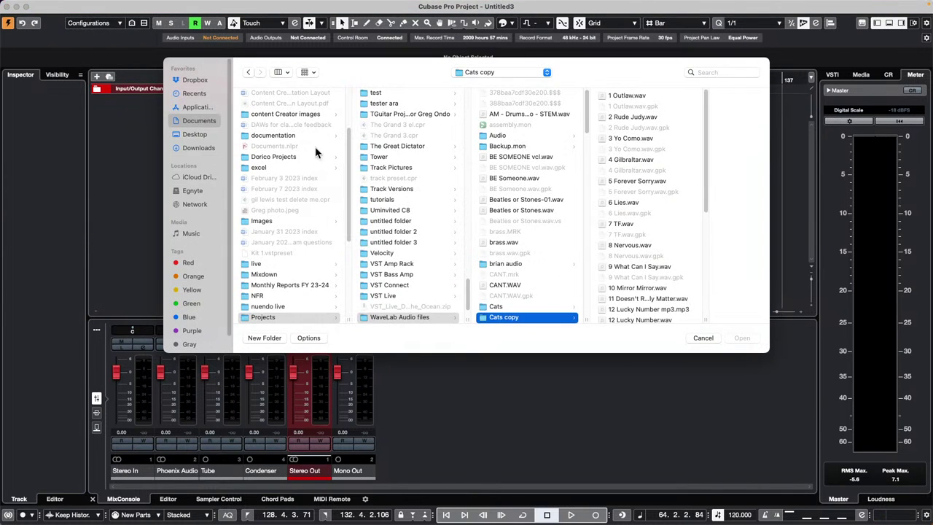
scroll(388, 211, "up", 10)
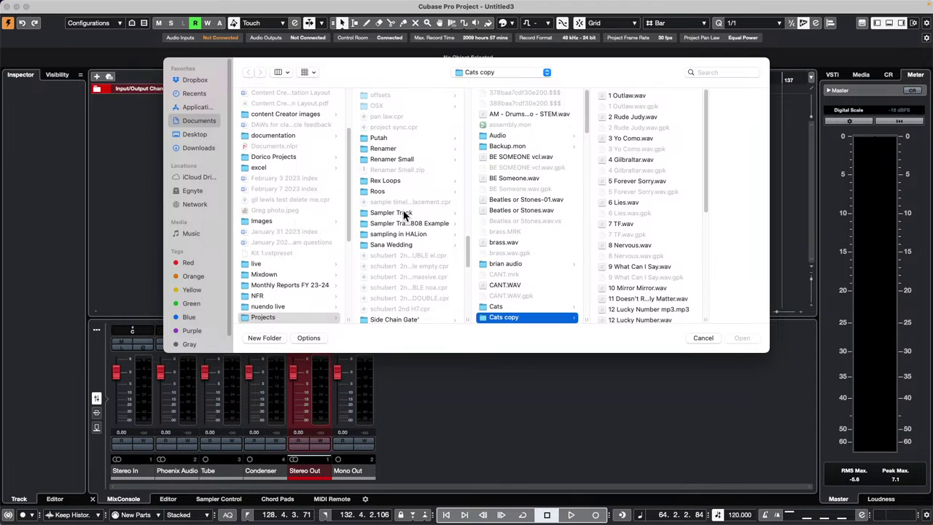
scroll(404, 213, "up", 10)
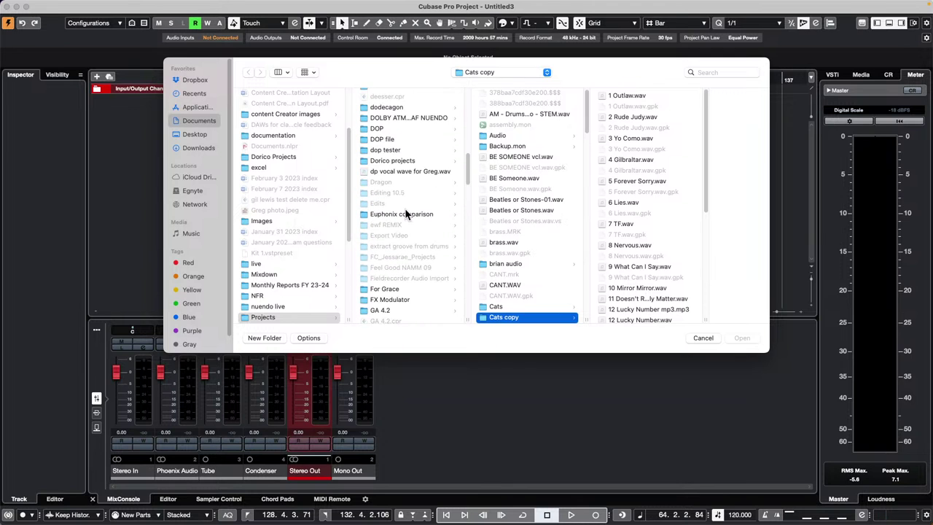
scroll(409, 211, "up", 2)
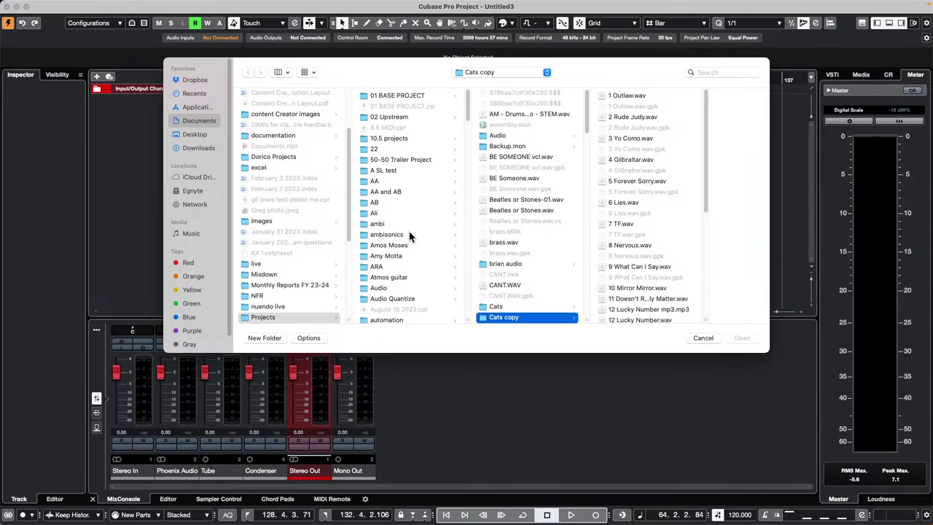
left_click(397, 278)
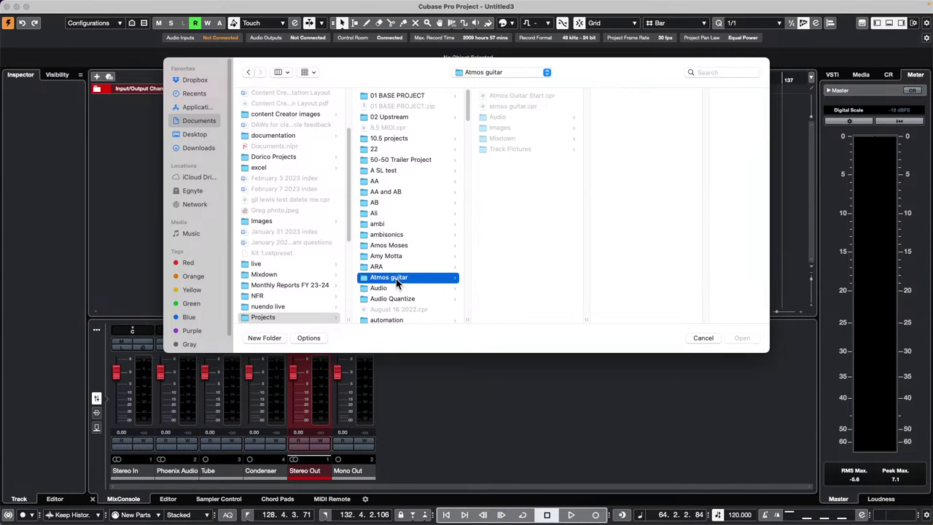
left_click(702, 338)
Open Atmos Guitar Start.cpr from the Atmos guitar folder in Projects and activate the project
left_click(64, 6)
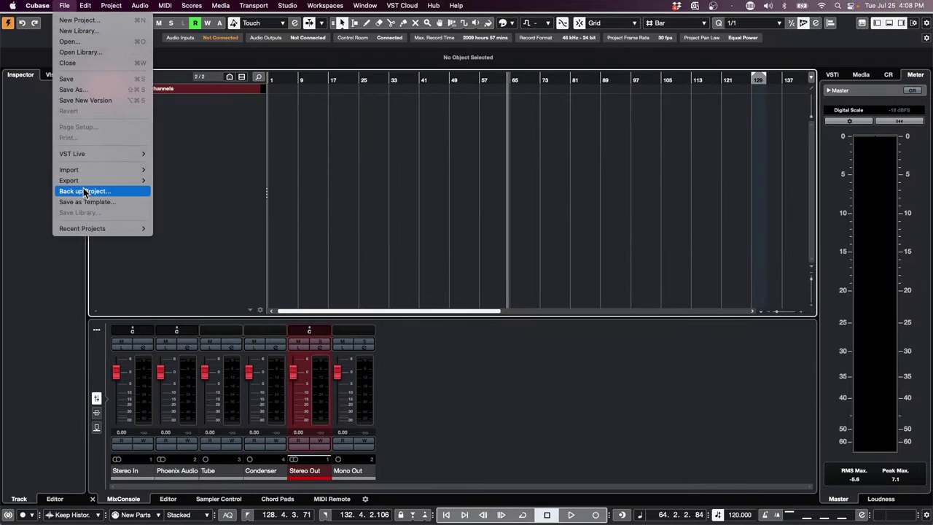
left_click(74, 44)
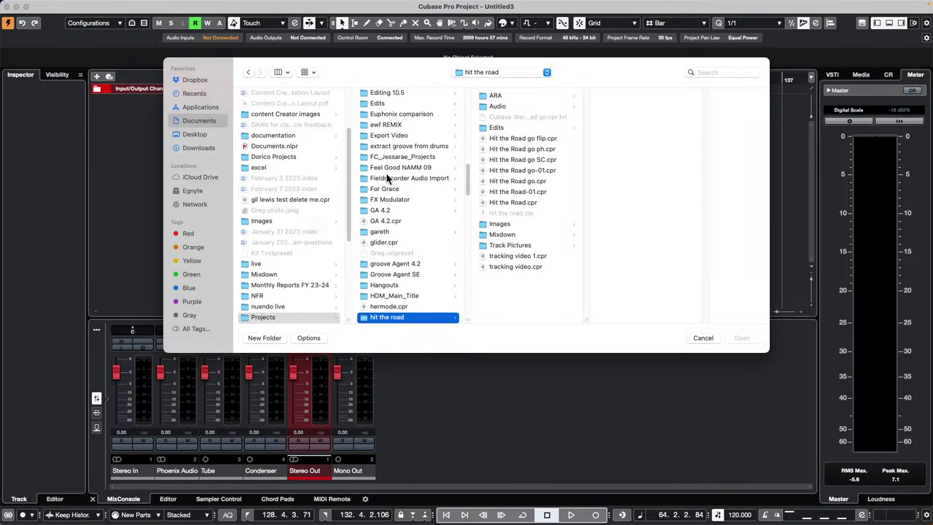
scroll(389, 177, "up", 2)
scroll(389, 177, "up", 10)
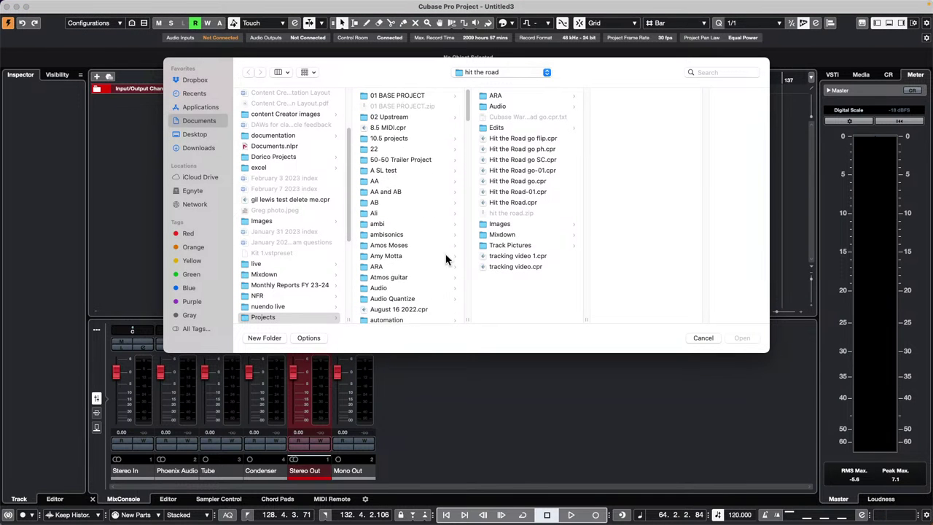
left_click(391, 246)
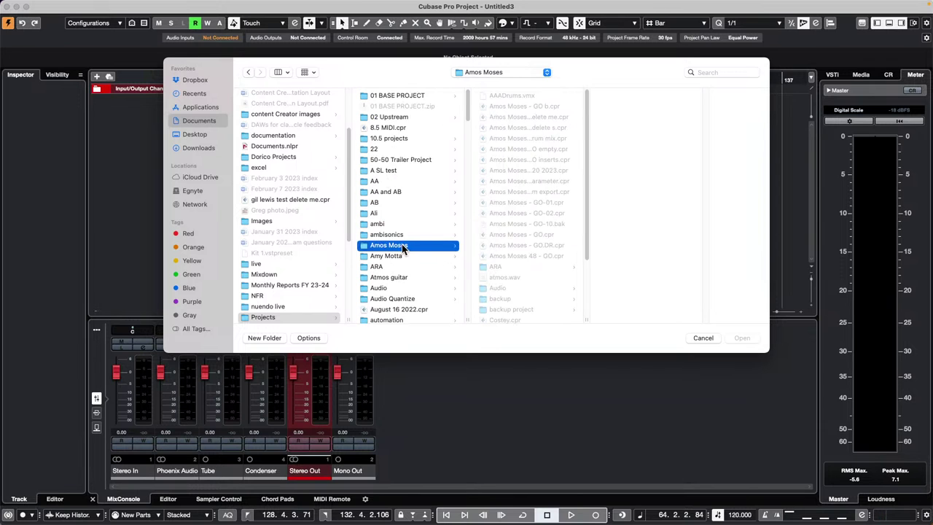
left_click(391, 278)
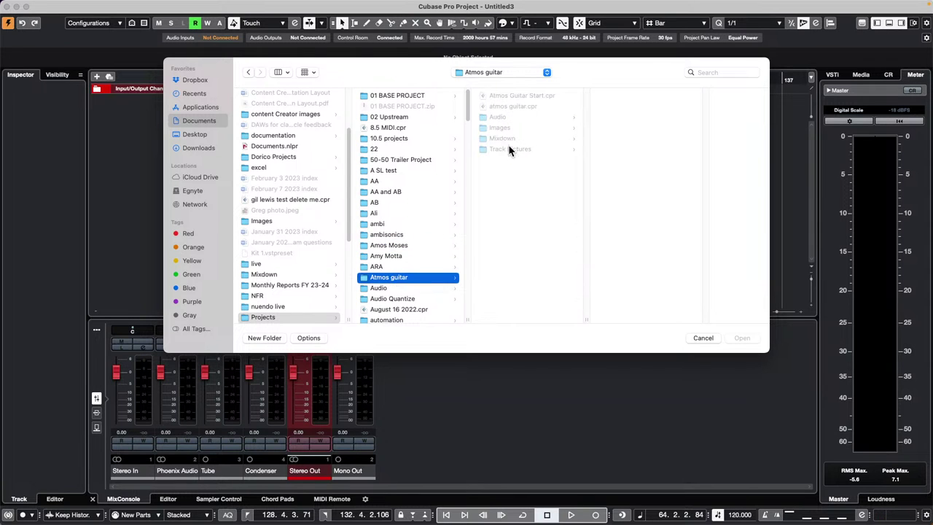
left_click(534, 95)
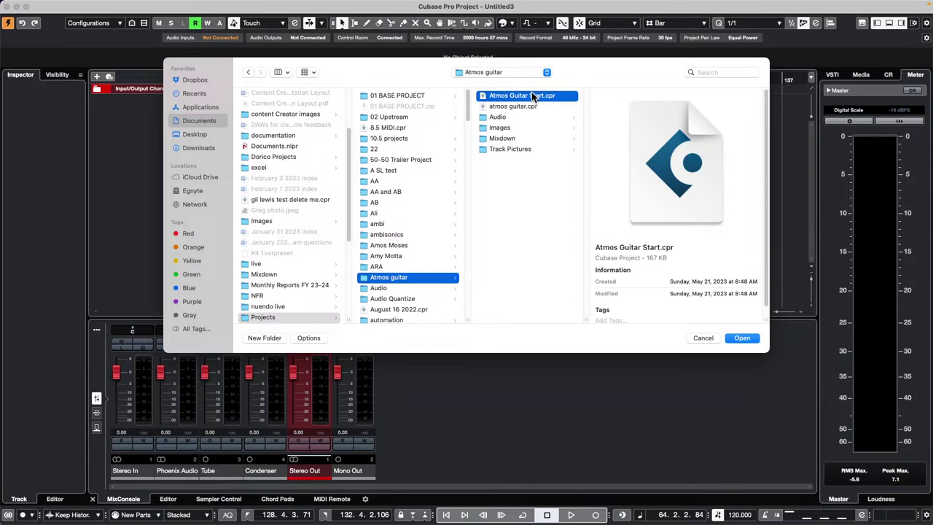
double_click(534, 96)
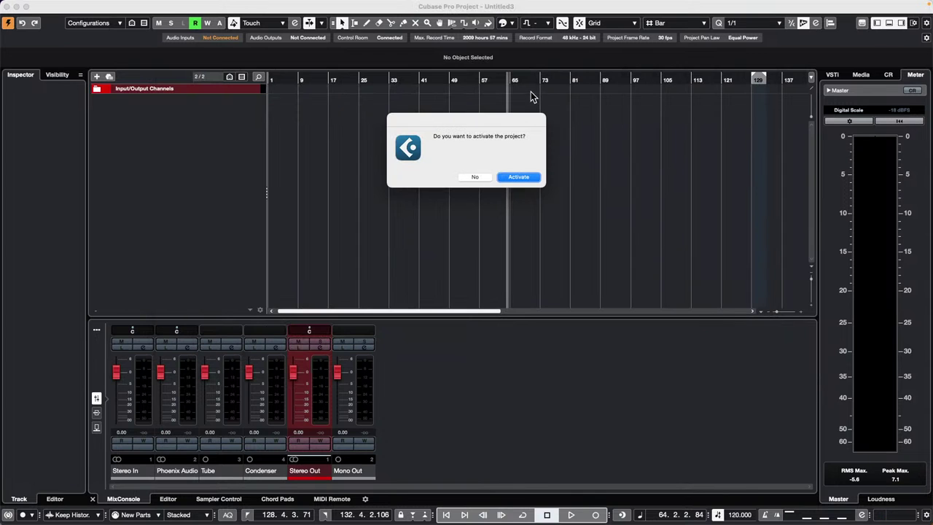
left_click(519, 177)
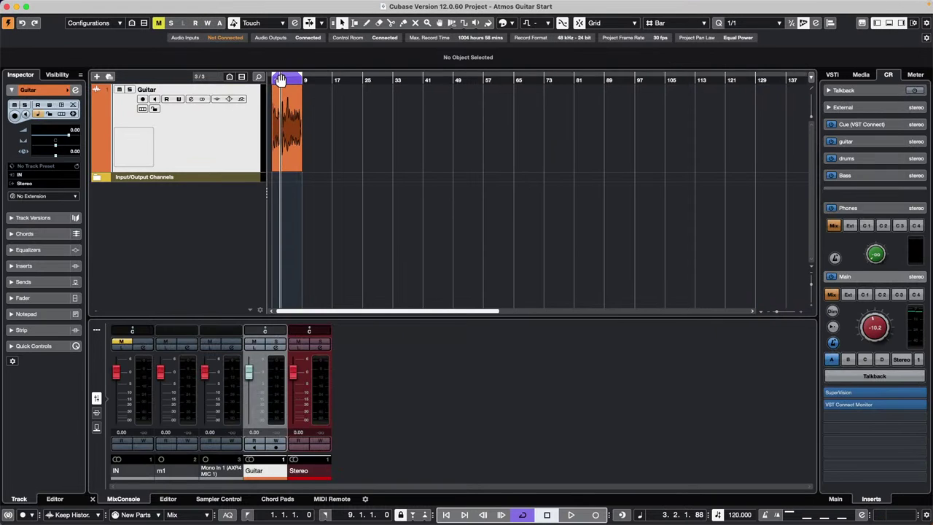
Enlarge the guitar event in the timeline and play it briefly from bar 1 before stopping
left_click_drag(286, 80, 240, 113)
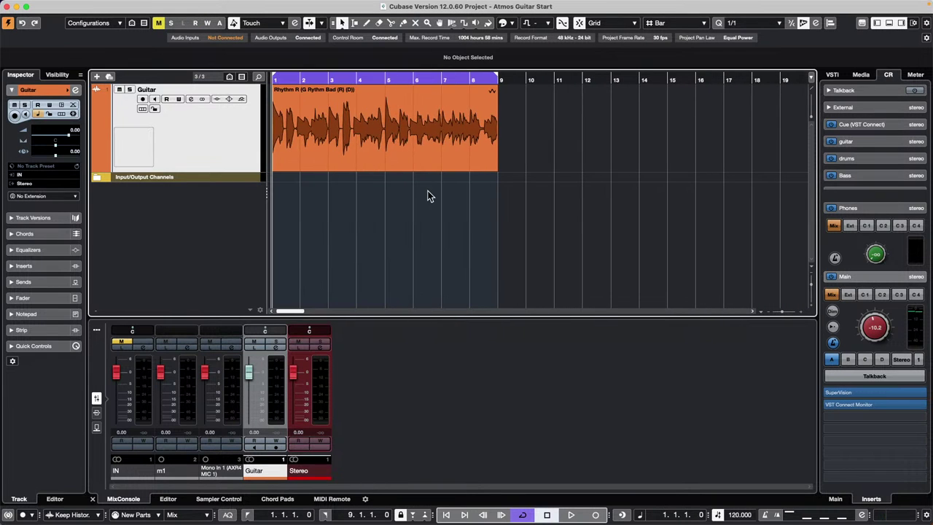
key("space")
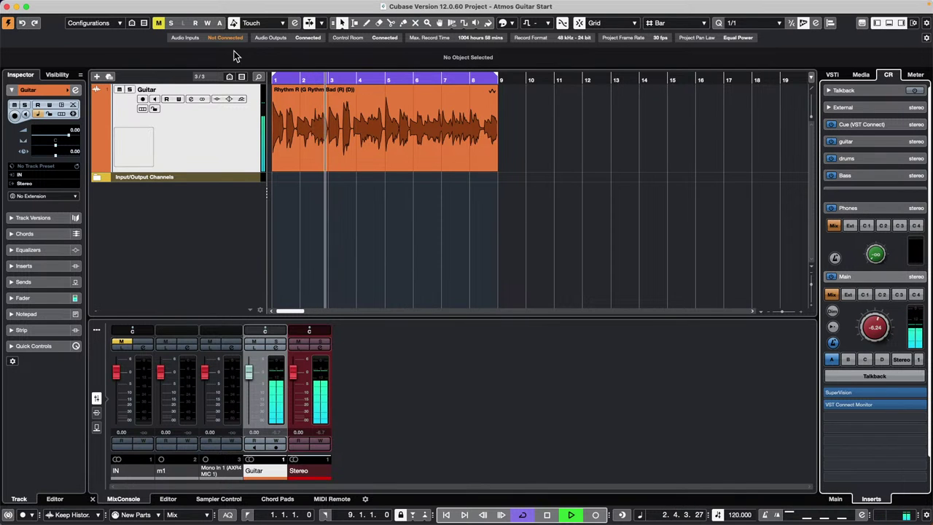
key("space")
Set up ADM Authoring for Dolby Atmos with the Setup Assistant, adding a 7.1.4 main mix with renderer and routing all tracks to a 7.1.2 bed
left_click(221, 6)
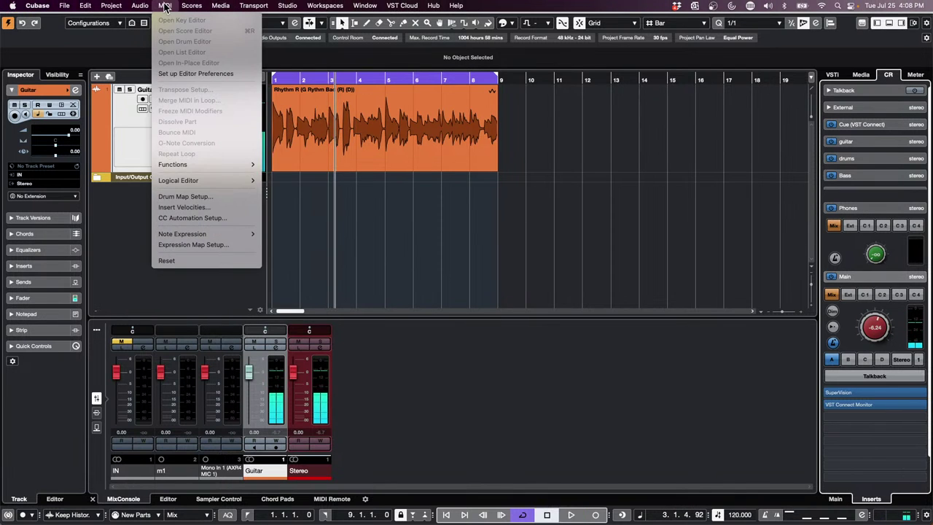
mouse_move(140, 6)
mouse_move(111, 6)
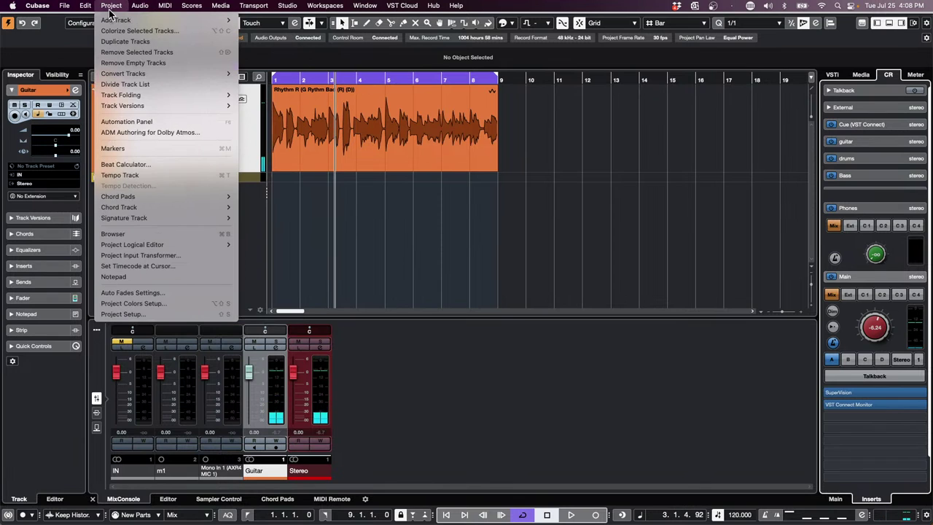
left_click(196, 133)
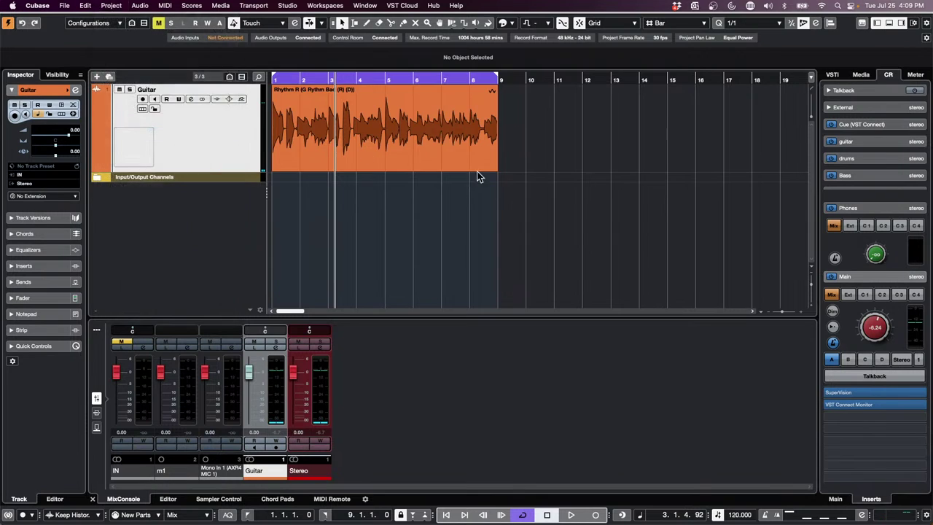
left_click(514, 73)
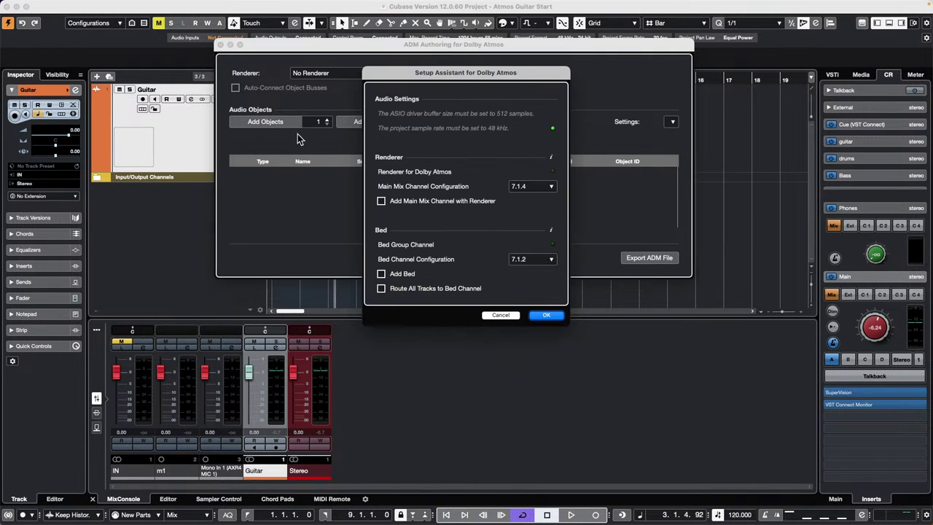
left_click(382, 200)
left_click(381, 288)
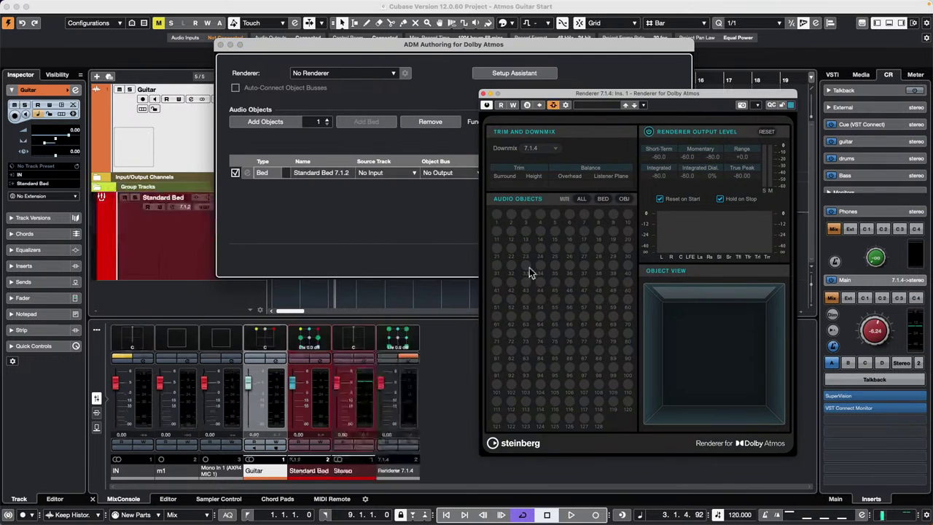
Set the Dolby Atmos renderer's downmix to Binaural and close the renderer window
left_click(536, 150)
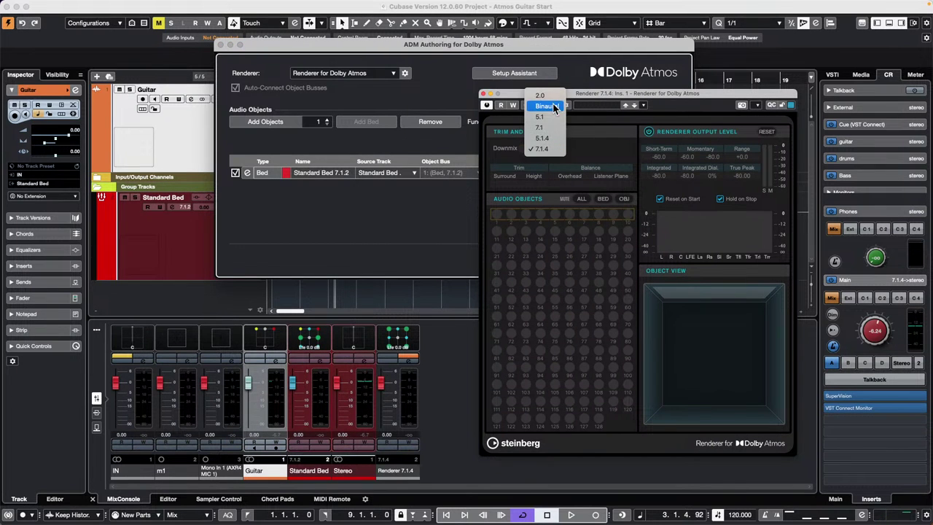
left_click(483, 94)
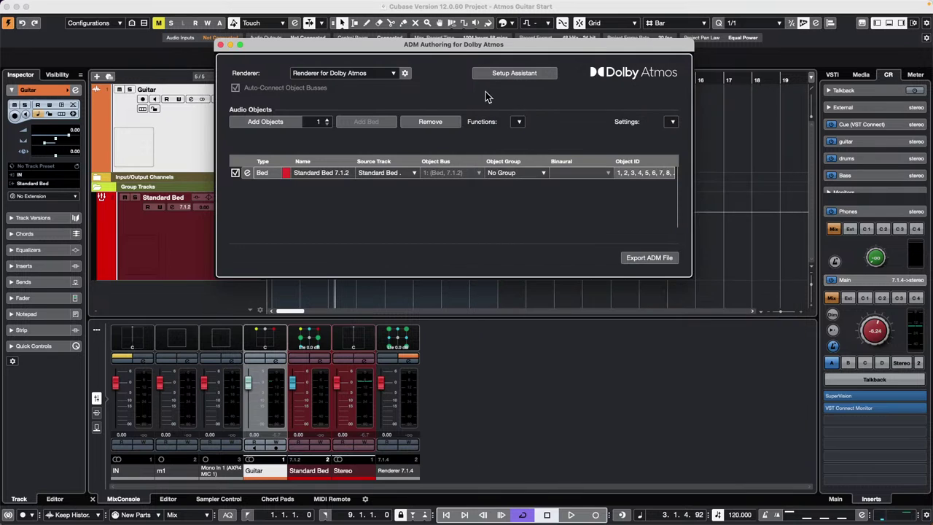
Close the ADM Authoring window and start playback from bar 1
left_click(221, 44)
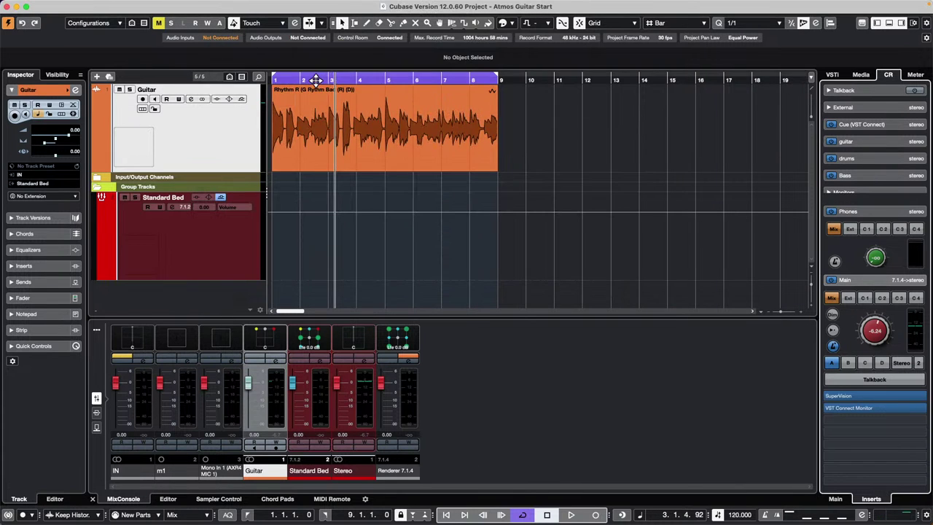
left_click_drag(318, 82, 245, 76)
key("space")
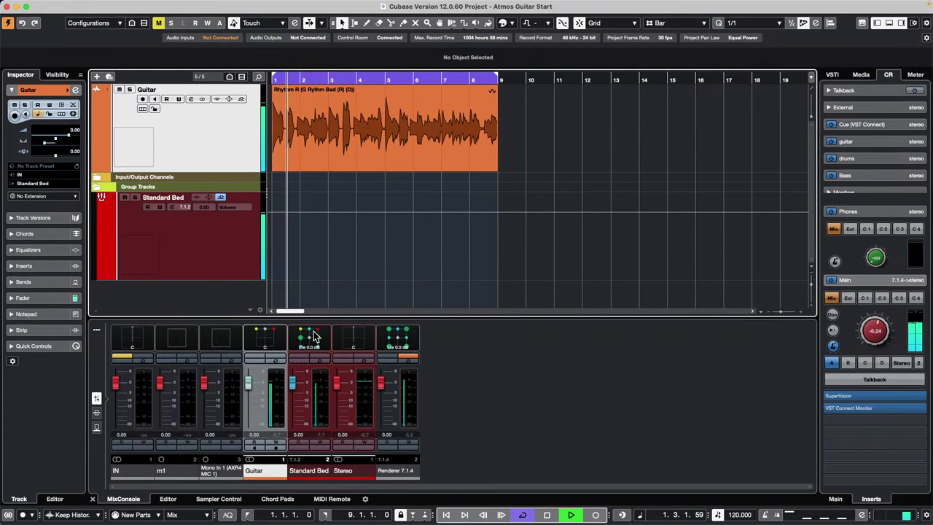
Open the Standard Bed's VST MultiPanner clear of the mixer and pan the bed to about X R28, Y R18
double_click(317, 341)
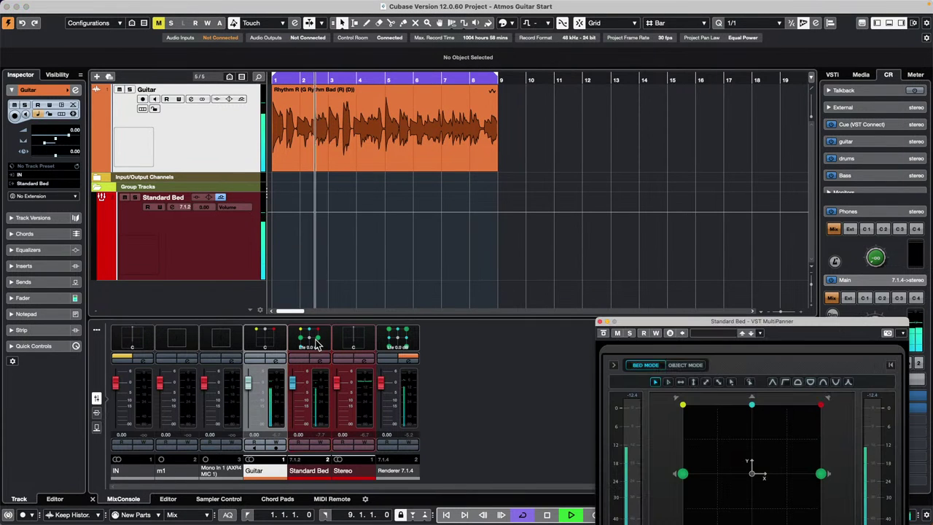
left_click_drag(759, 324, 725, 67)
left_click_drag(732, 163, 773, 186)
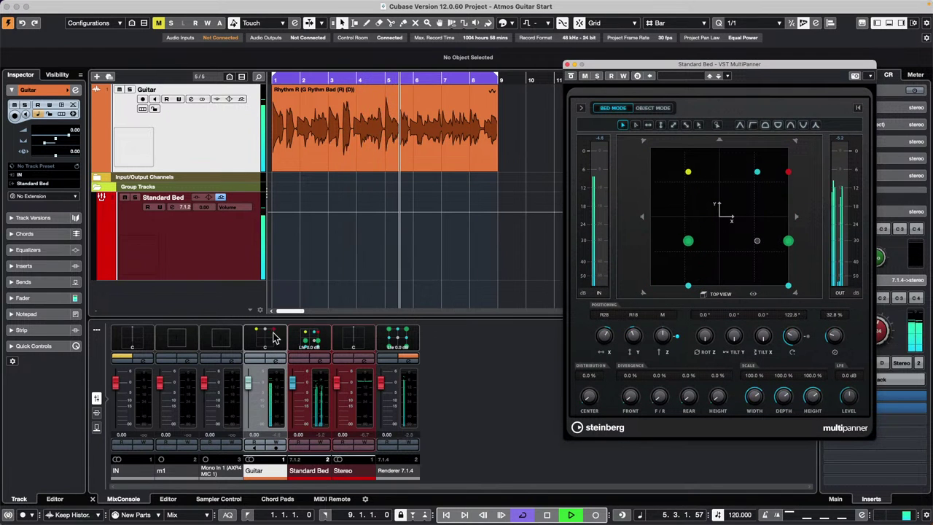
Open the Guitar channel's VST MultiPanner beside the bed's and pan the guitar to about X R1, Y F3
double_click(276, 337)
left_click_drag(737, 324, 589, 147)
left_click_drag(592, 252, 593, 321)
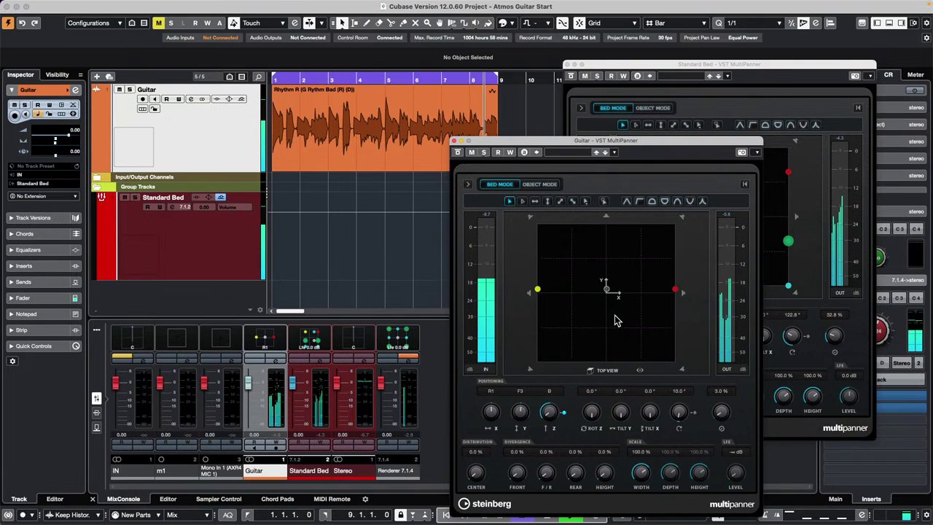
Pan the Standard Bed back to near centre at about X L1, Y F2, and pan the guitar to about X R41, Y F6
left_click(676, 87)
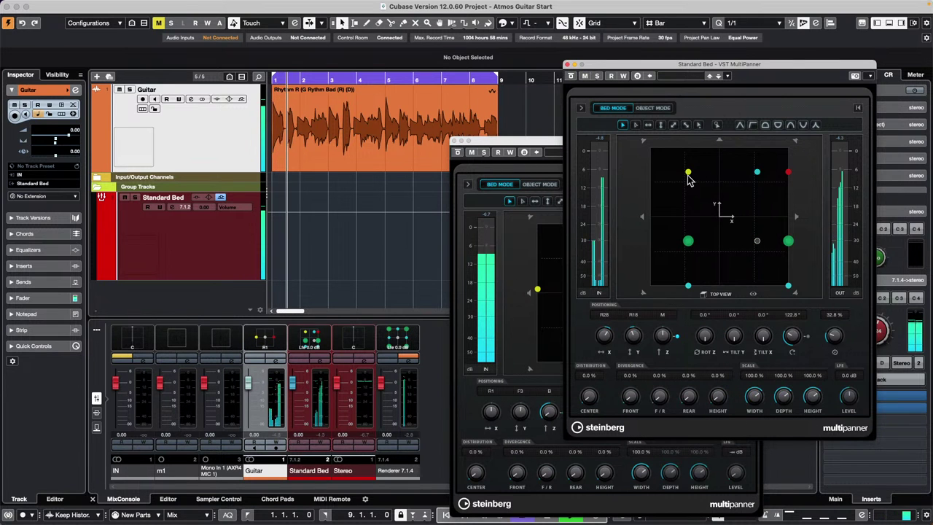
left_click_drag(675, 173, 651, 149)
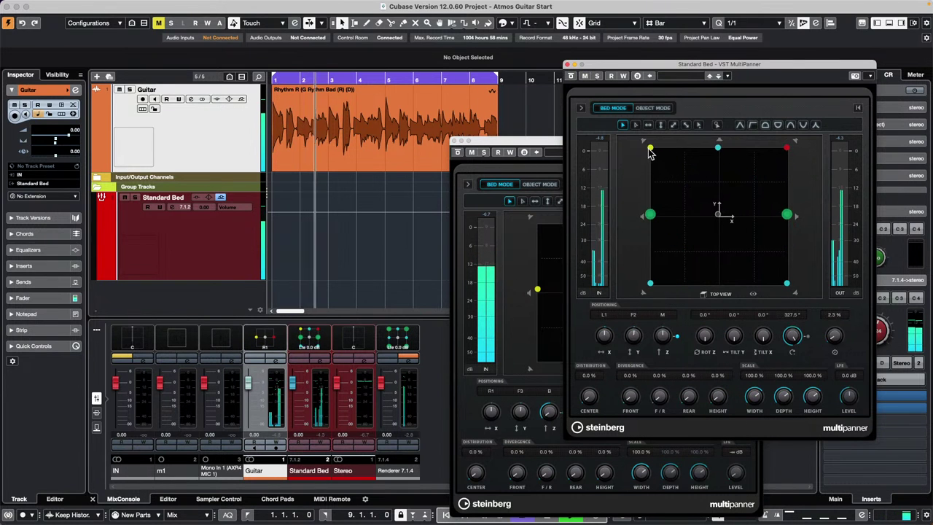
left_click(538, 143)
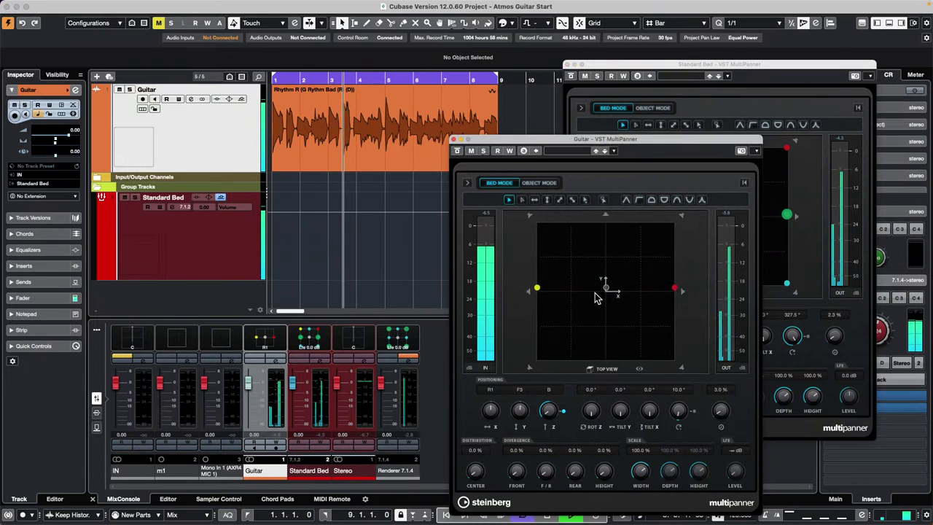
left_click_drag(574, 230, 659, 285)
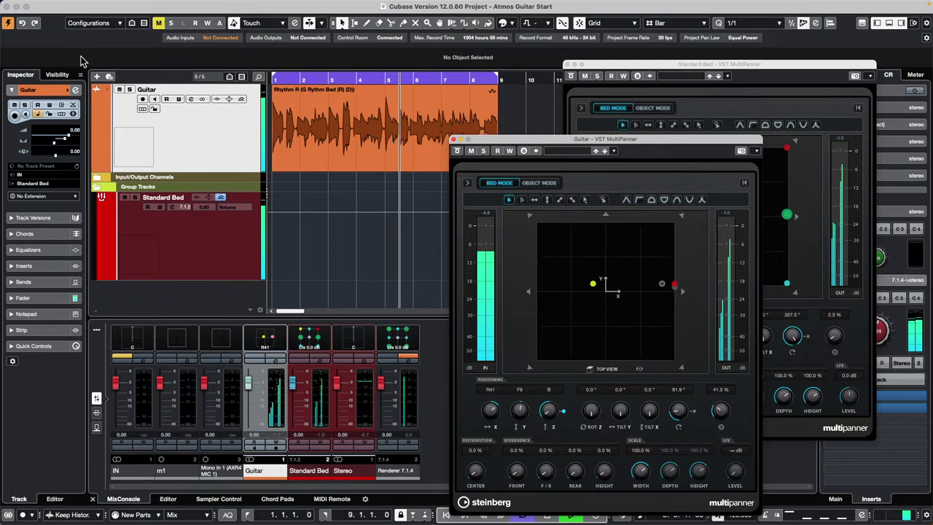
right_click(205, 132)
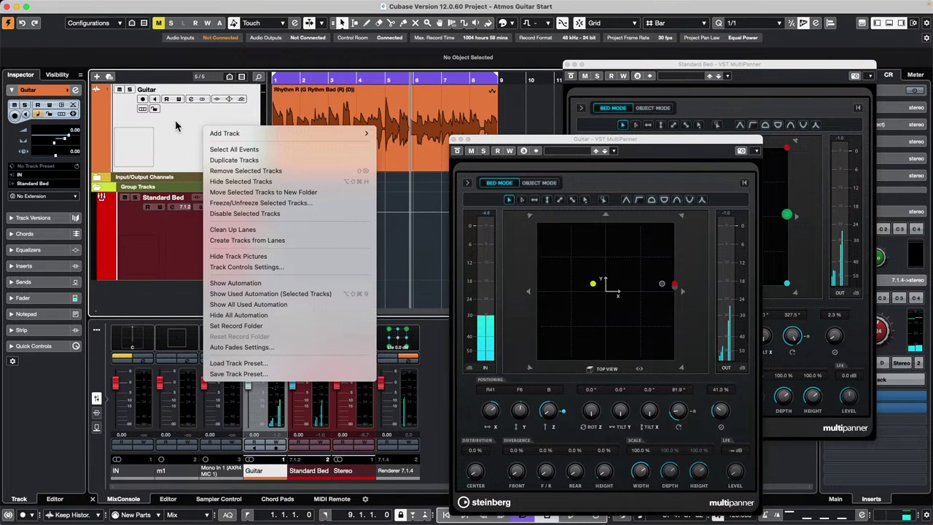
left_click(175, 124)
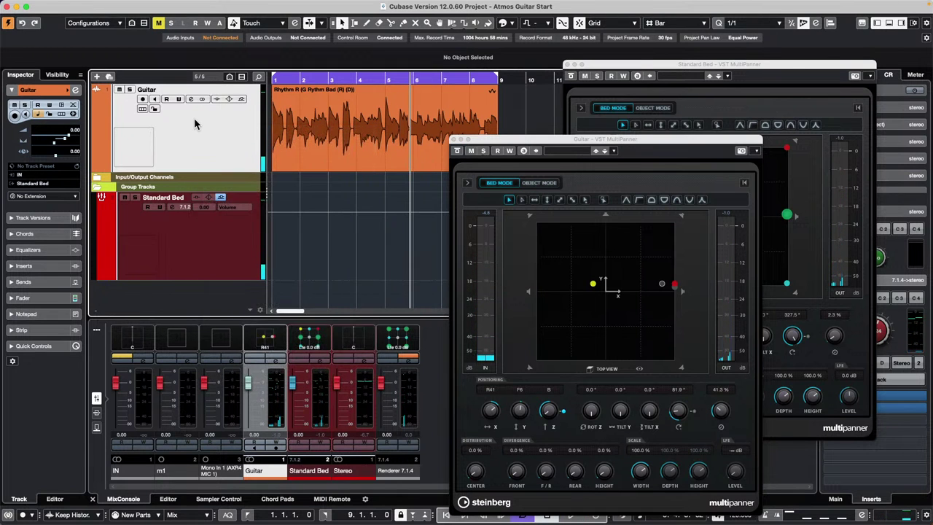
right_click(207, 134)
mouse_move(308, 140)
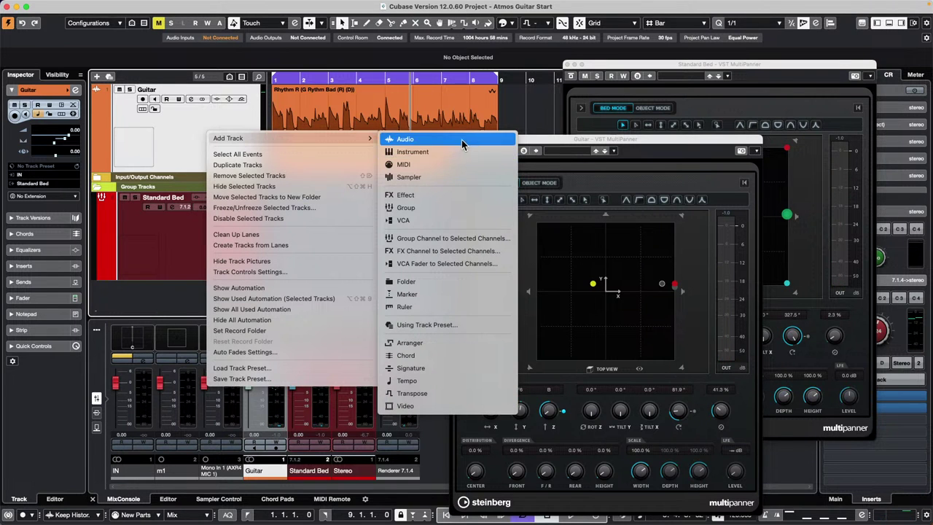
left_click(167, 97)
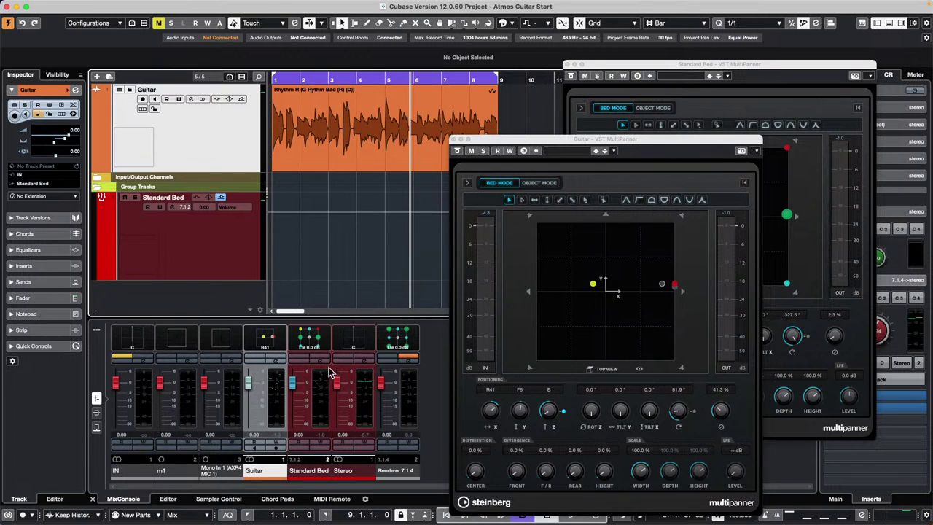
key("F4")
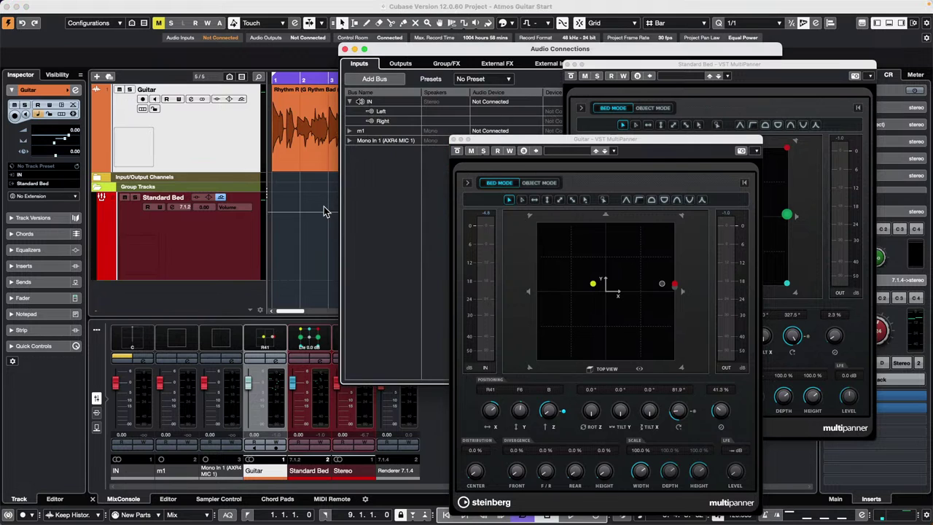
key("F4")
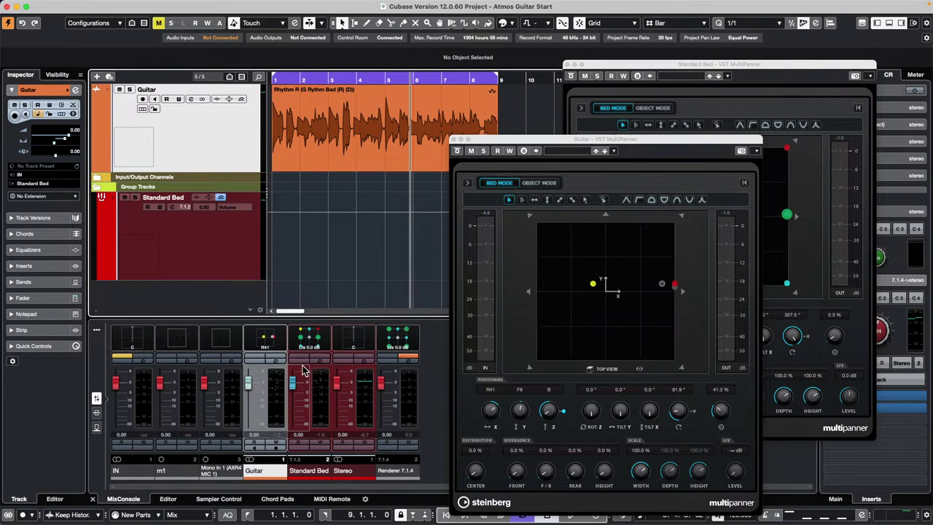
left_click(313, 386)
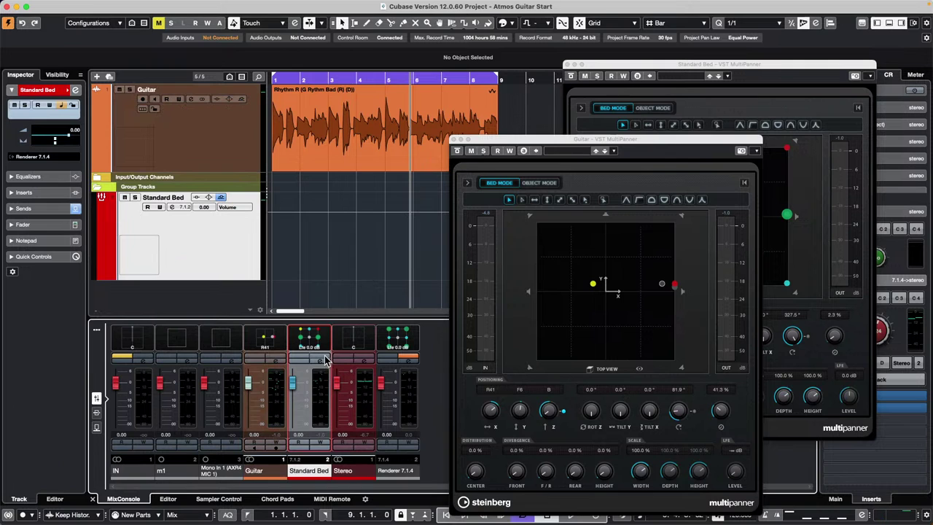
left_click(321, 358)
left_click(321, 358)
left_click(319, 360)
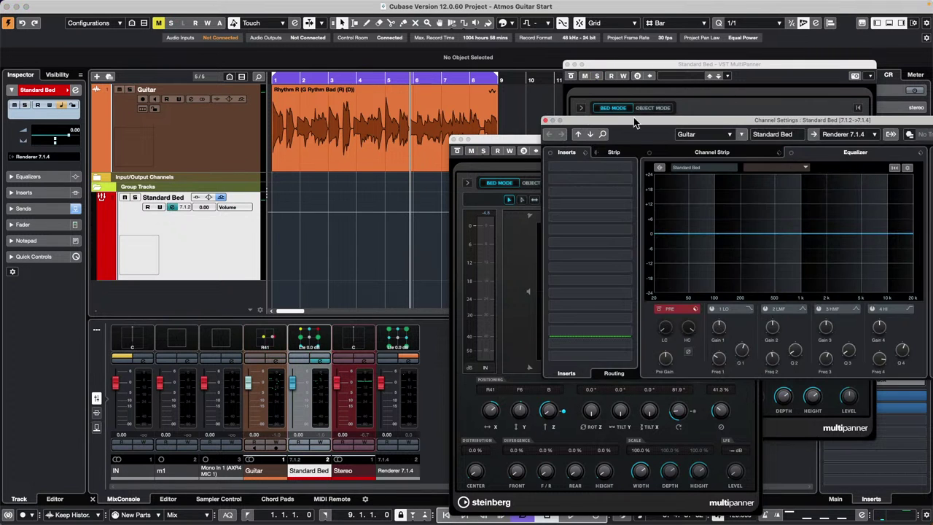
left_click_drag(624, 124, 86, 22)
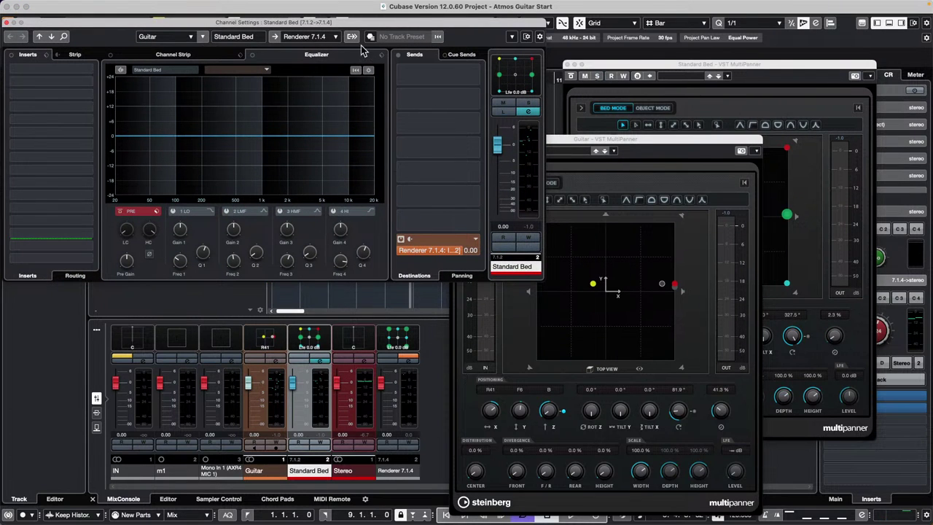
right_click(477, 76)
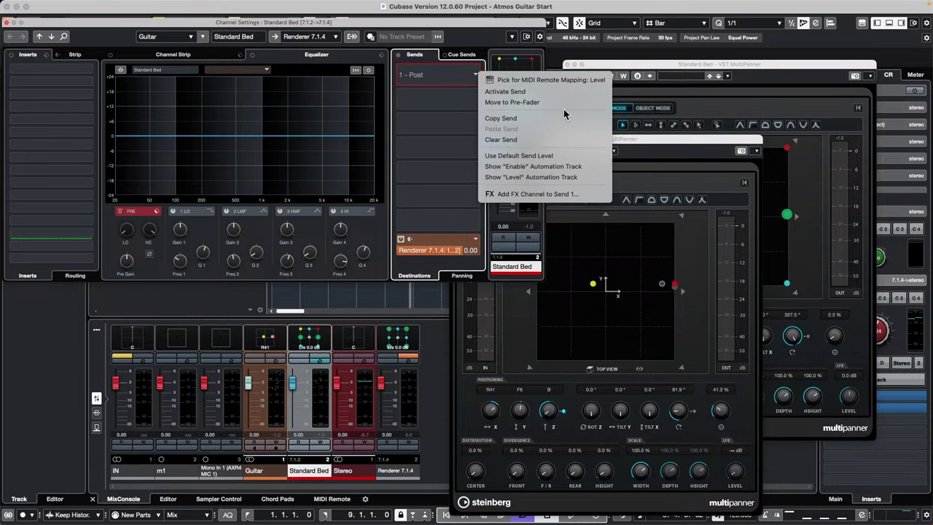
left_click(536, 194)
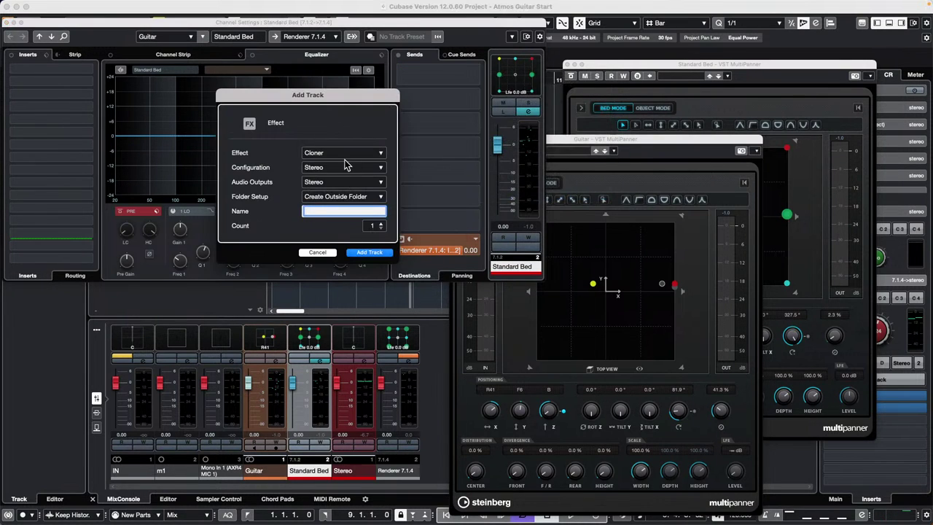
left_click(319, 253)
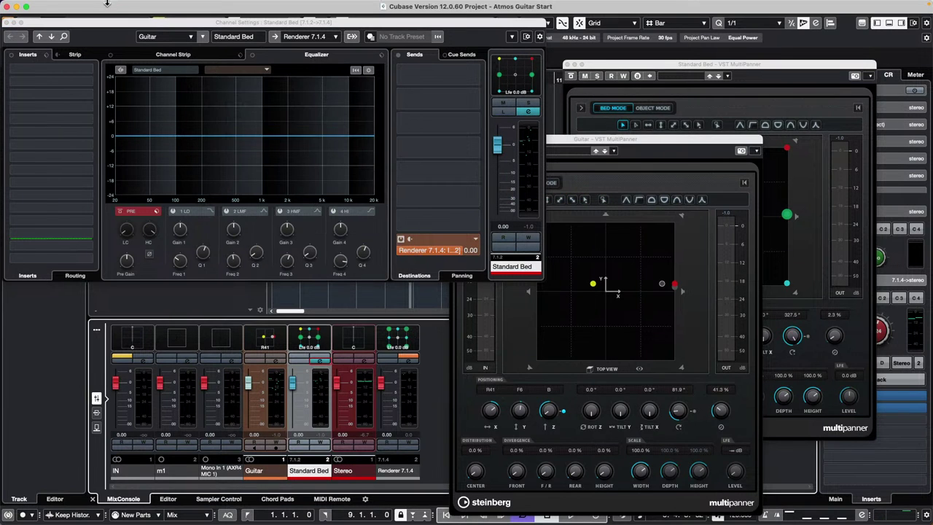
Move the channel settings off the track list and add a stereo group track below the Guitar track
left_click_drag(107, 26, 641, 86)
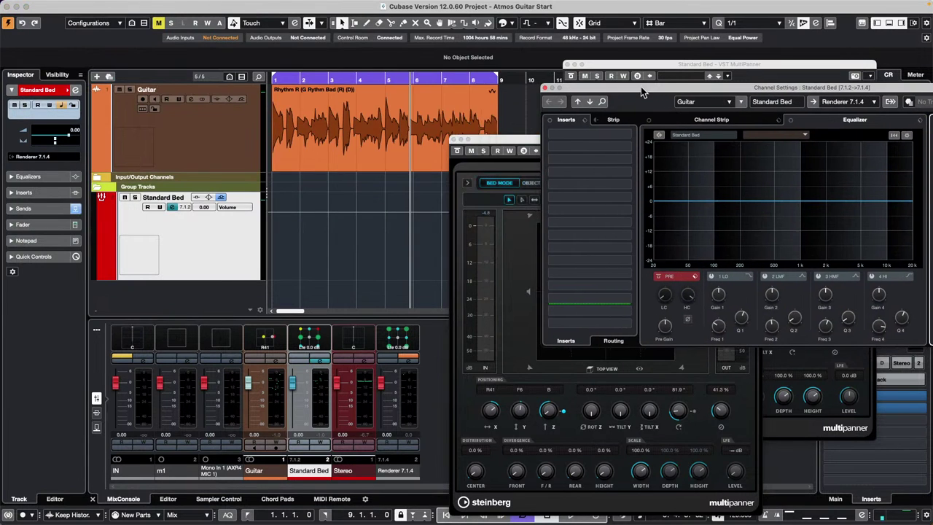
left_click(214, 143)
right_click(214, 144)
mouse_move(280, 146)
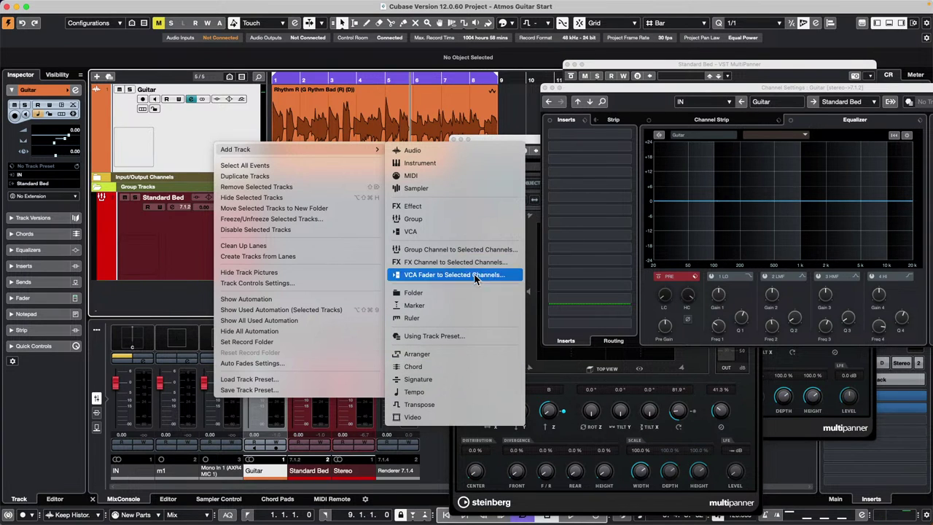
left_click(473, 220)
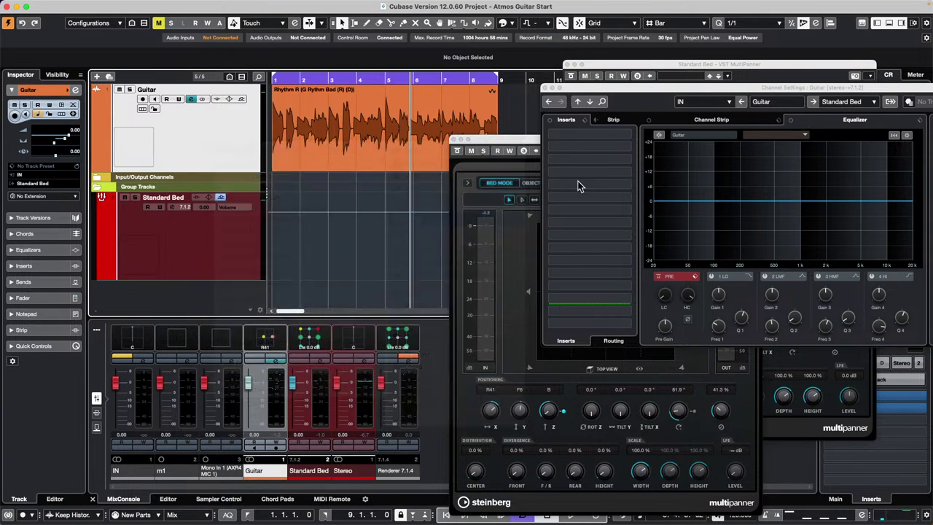
left_click(369, 238)
Assign the Standard Bed's first send to Group 02 in its channel settings
left_click_drag(684, 90, 440, 74)
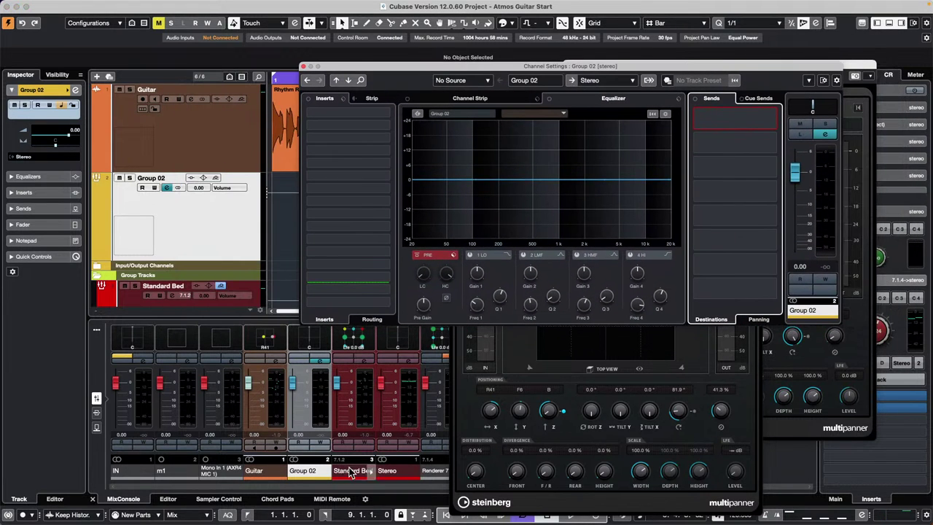
left_click(368, 361)
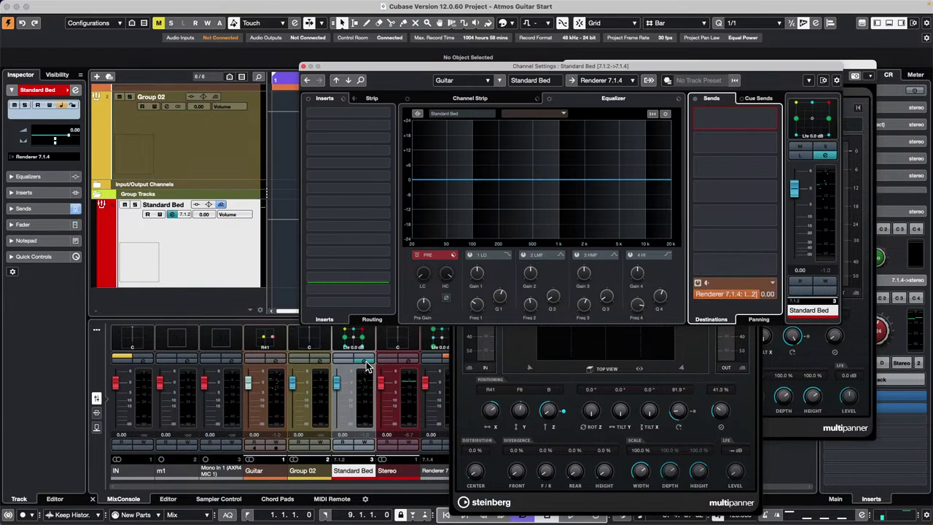
left_click(772, 120)
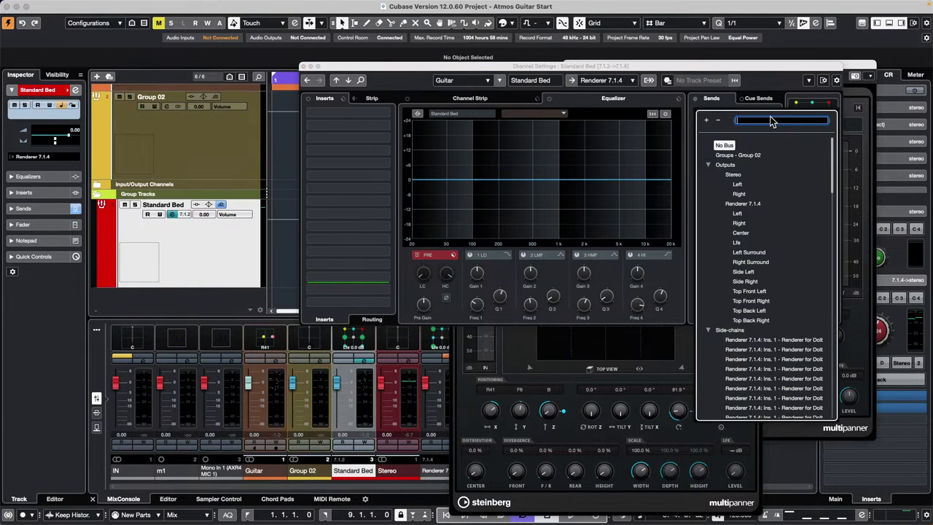
left_click(746, 155)
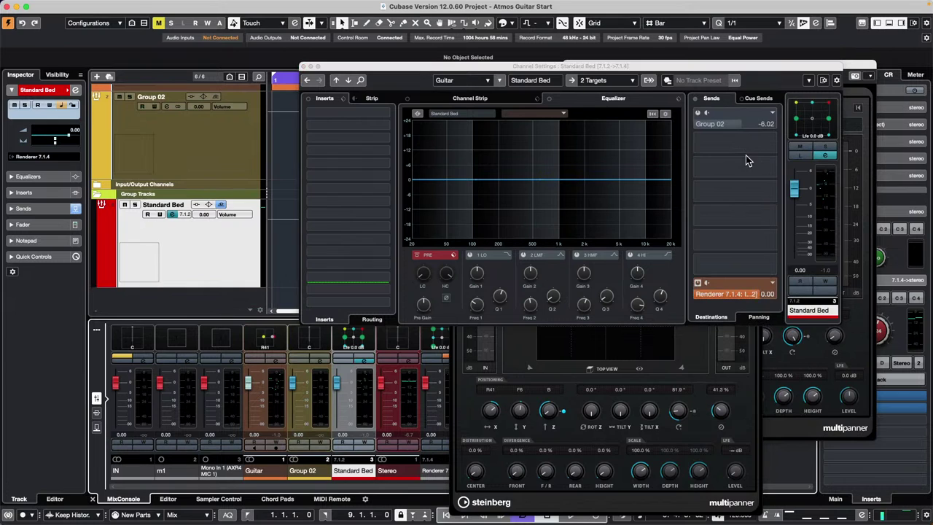
Add a stereo audio track with Group 02 as its audio input and Stereo as its output
right_click(173, 147)
left_click(375, 153)
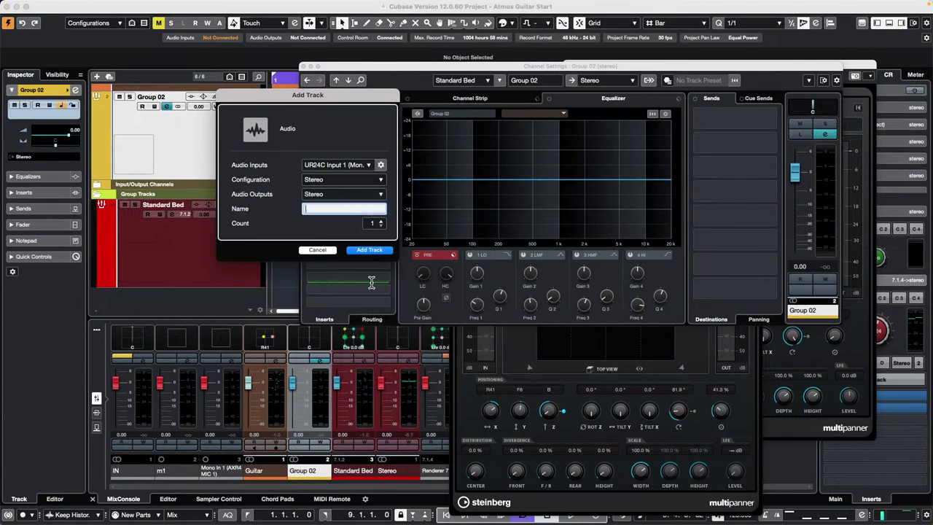
left_click(339, 179)
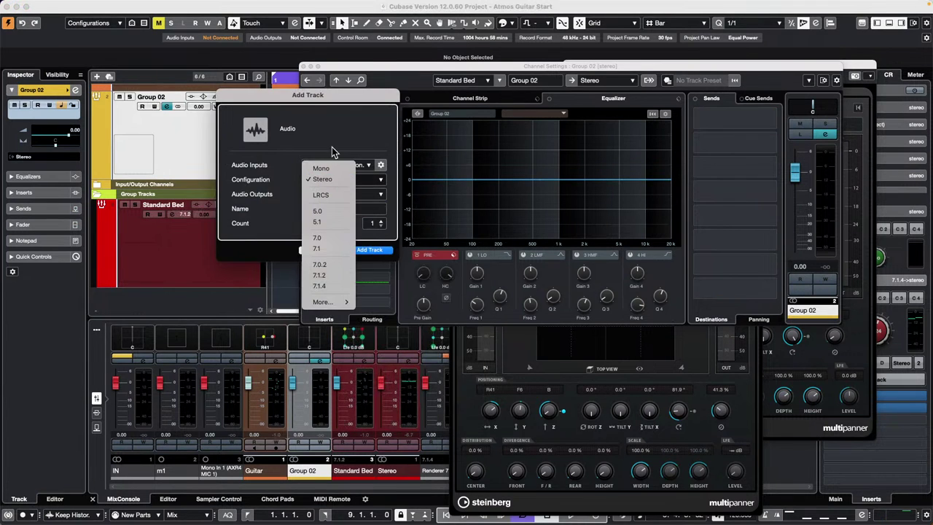
left_click(321, 168)
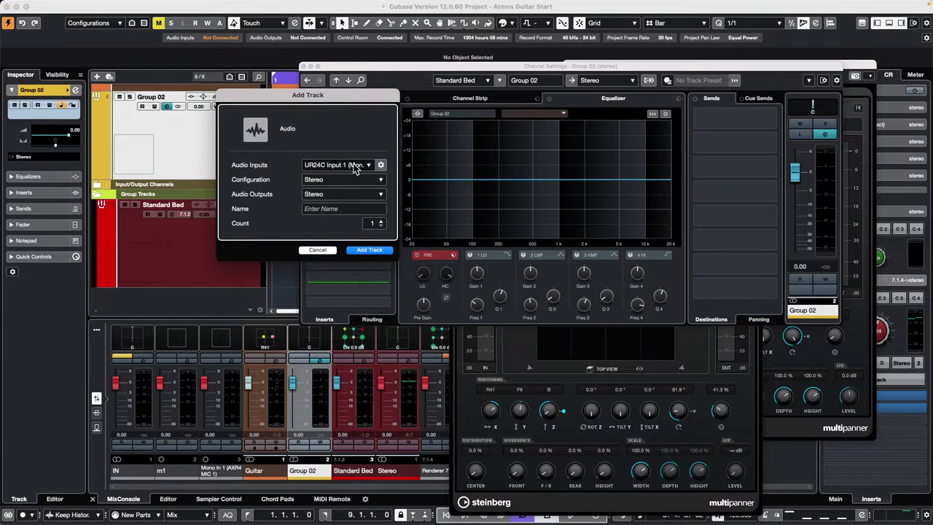
left_click(356, 166)
left_click(354, 343)
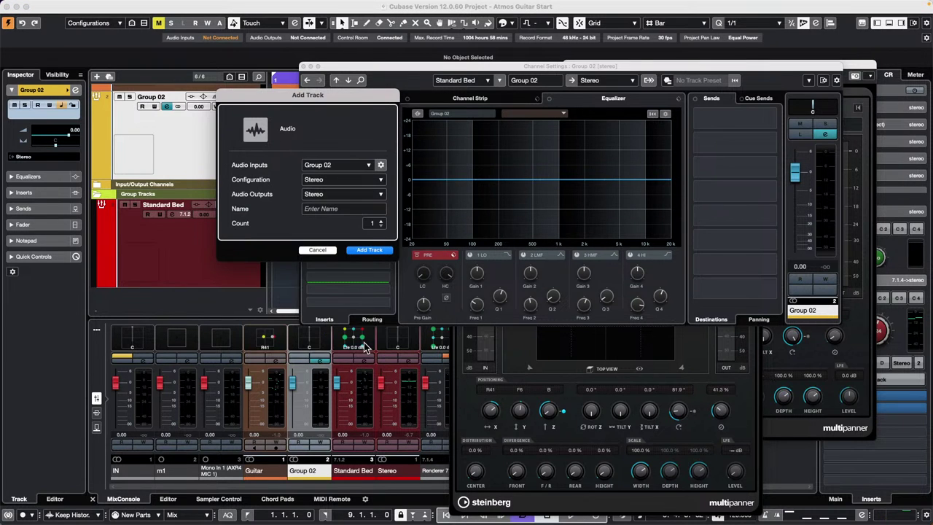
left_click(369, 250)
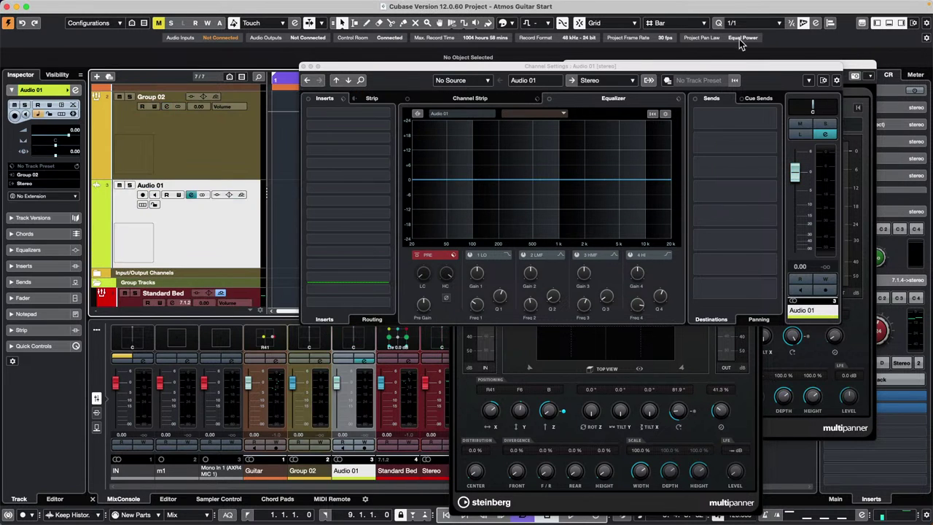
Clear the windows off the mixer and move the guitar around in its MultiPanner during playback, ending at about X L15, Y R13
left_click_drag(548, 73, 896, 80)
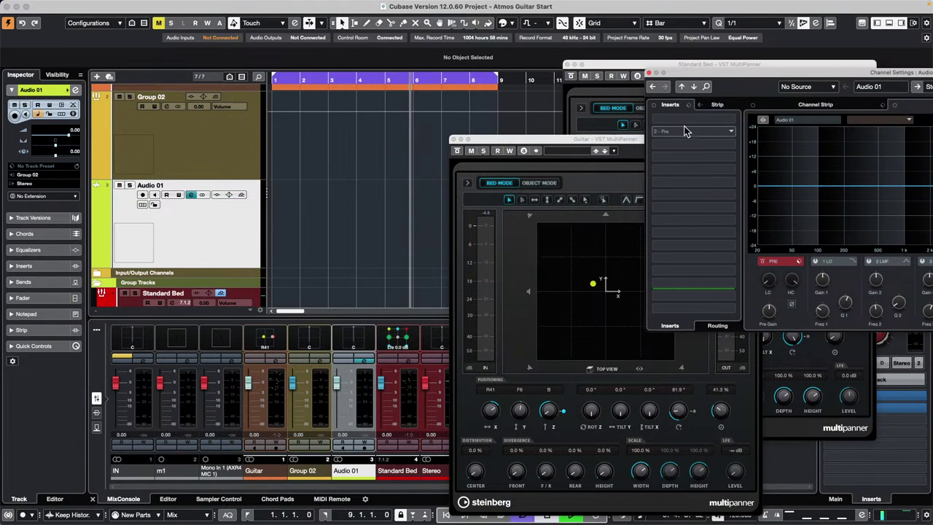
left_click_drag(579, 139, 429, 98)
left_click_drag(442, 243, 478, 189)
left_click_drag(516, 245, 469, 312)
left_click_drag(385, 300, 357, 277)
left_click_drag(521, 102, 726, 8)
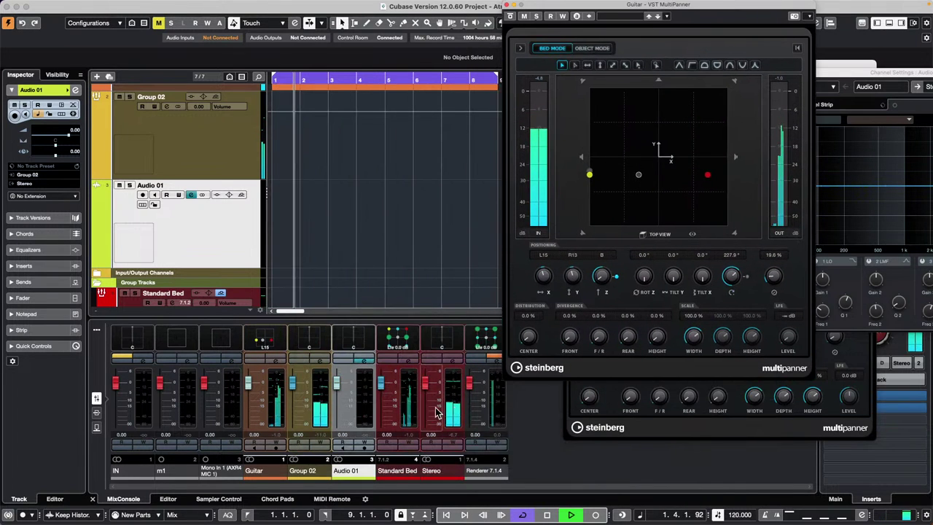
Arm Audio 01 and record while moving the guitar in its MultiPanner, including height in the rear view, ending at about L30, F54, T3
left_click_drag(700, 202, 872, 89)
left_click(143, 196)
left_click_drag(727, 103, 580, 73)
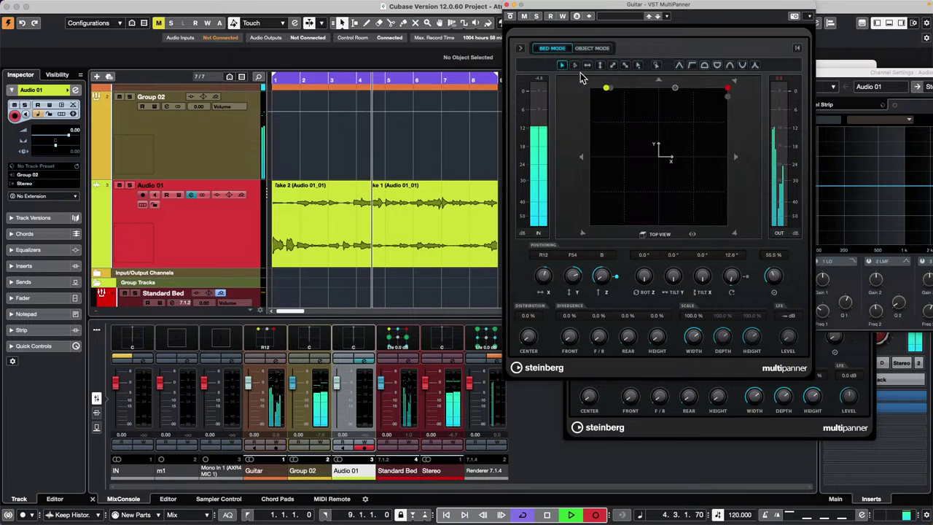
left_click(522, 49)
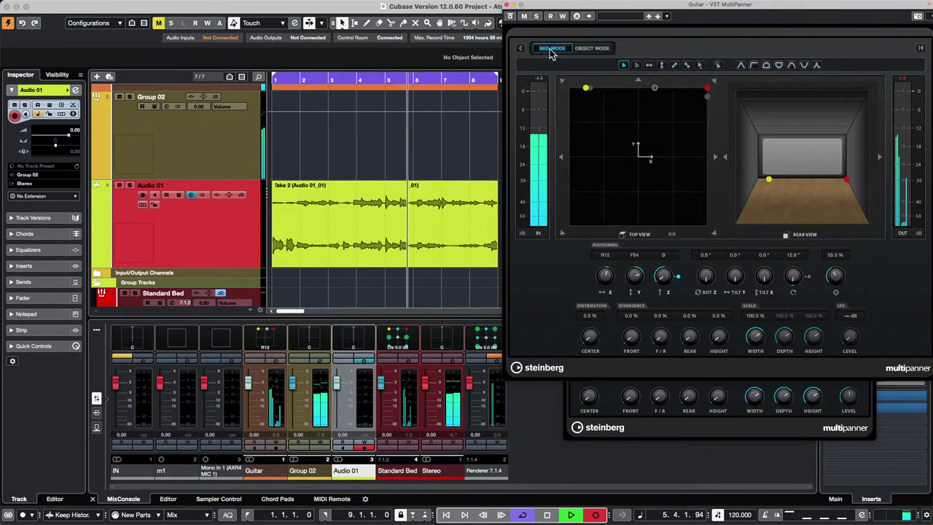
left_click_drag(813, 162, 857, 5)
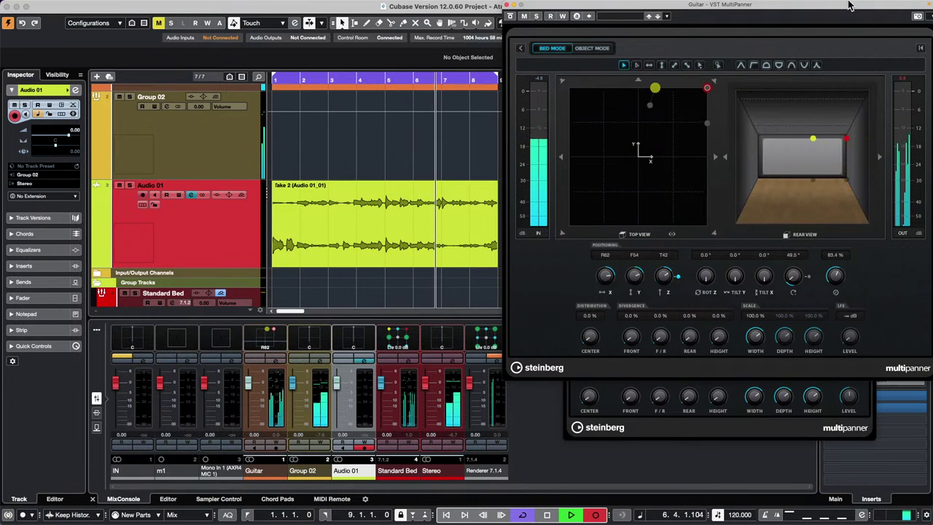
key("space")
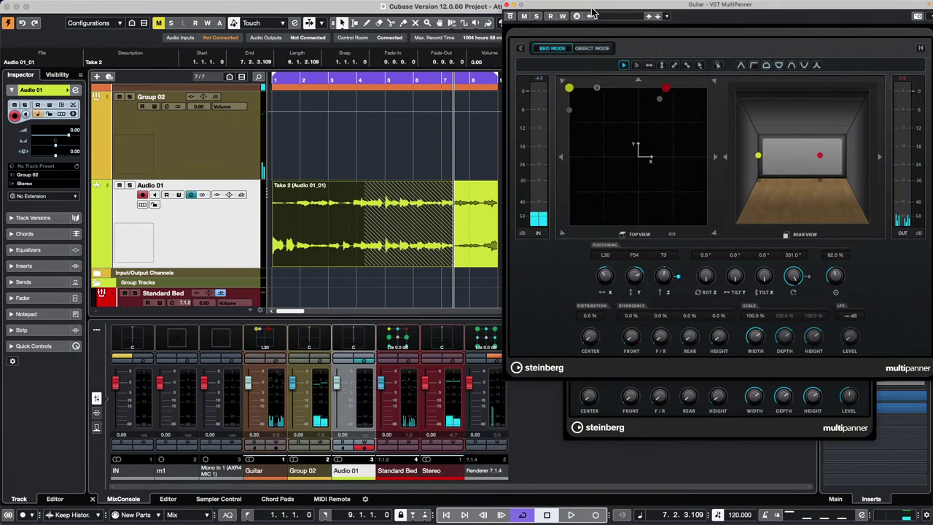
Move the Guitar MultiPanner off the mixer and examine the Standard Bed's send destinations in its channel settings
left_click_drag(593, 12, 717, 148)
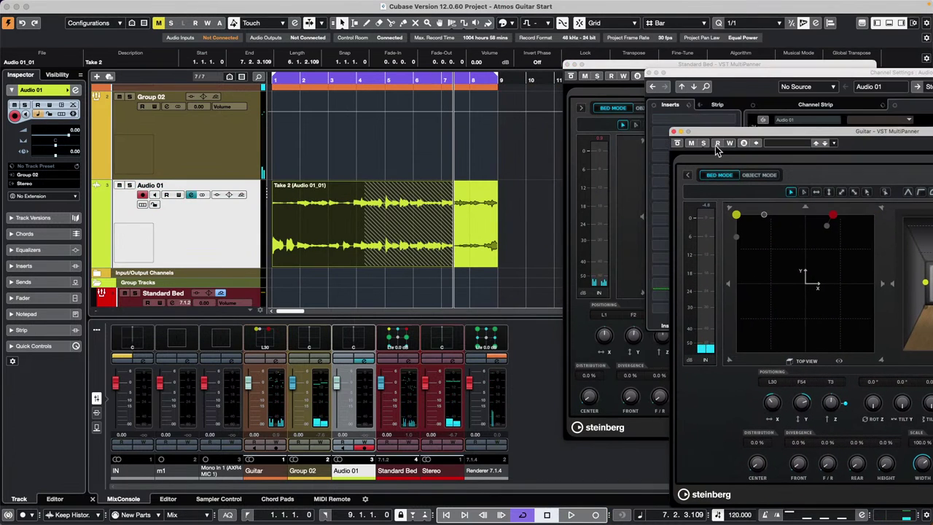
left_click(410, 369)
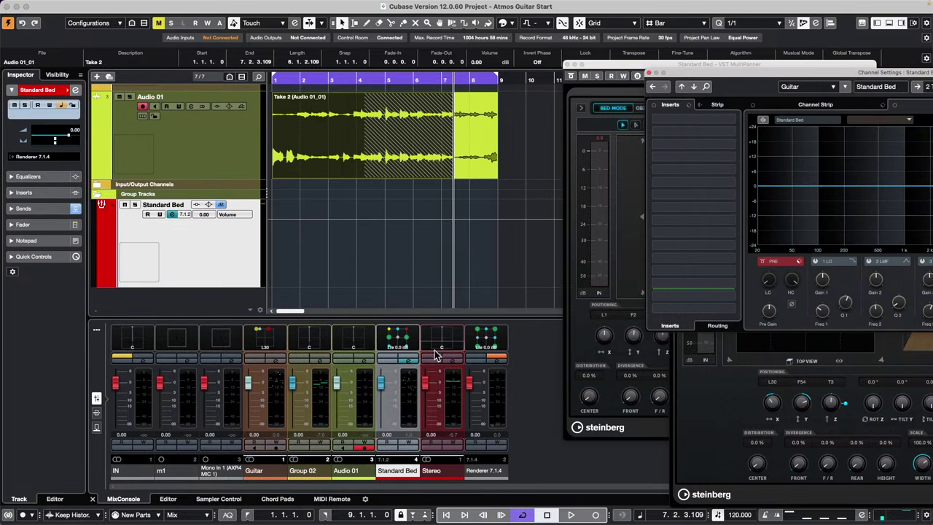
left_click(409, 362)
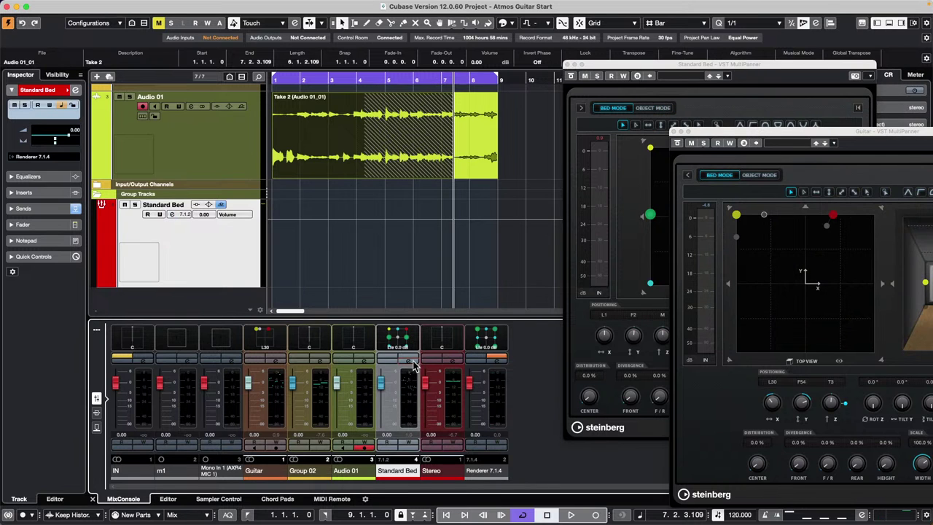
left_click(411, 360)
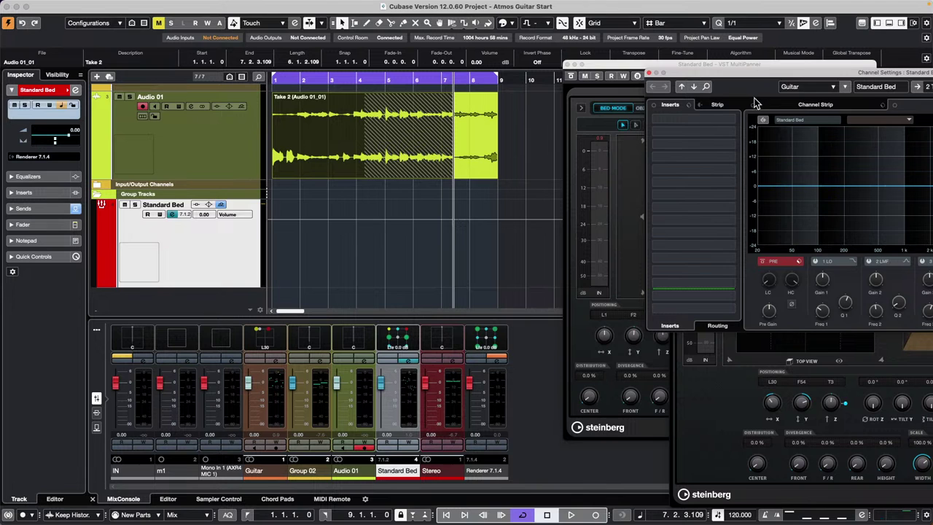
left_click_drag(759, 73, 268, 56)
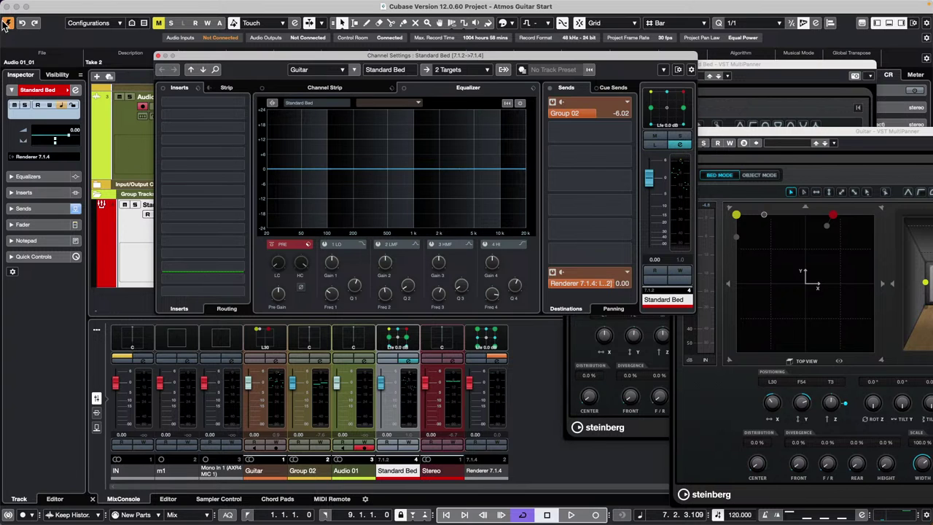
left_click(158, 56)
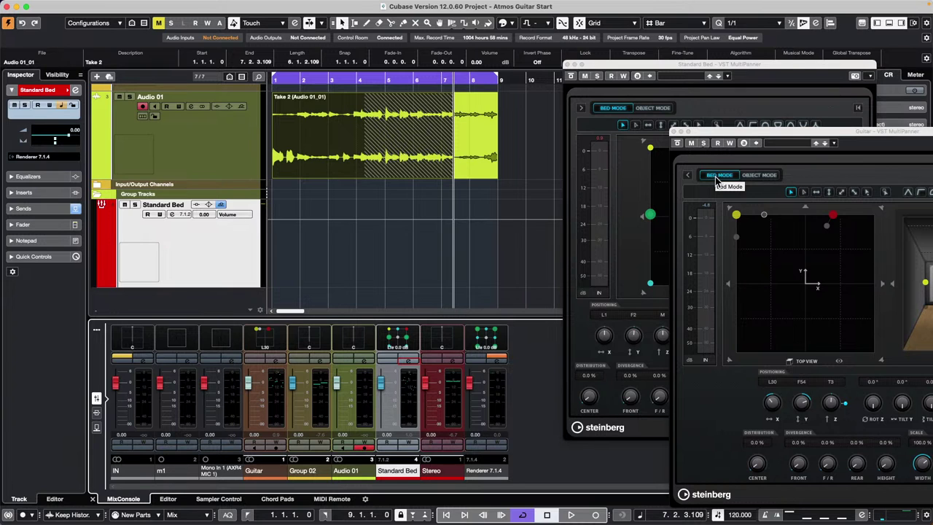
left_click(674, 132)
left_click(570, 64)
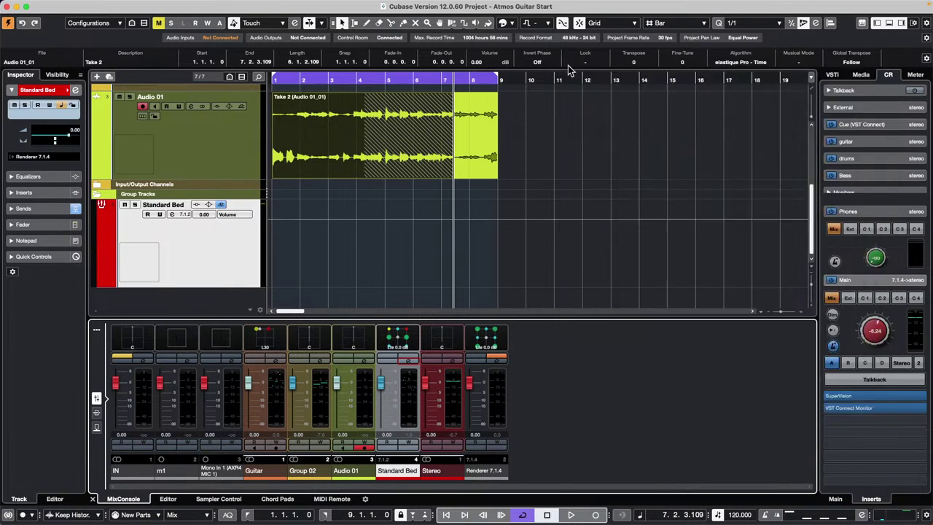
Play the empty range past bar 9 and raise the Control Room's Main level to -0.02
left_click(547, 75)
key("space")
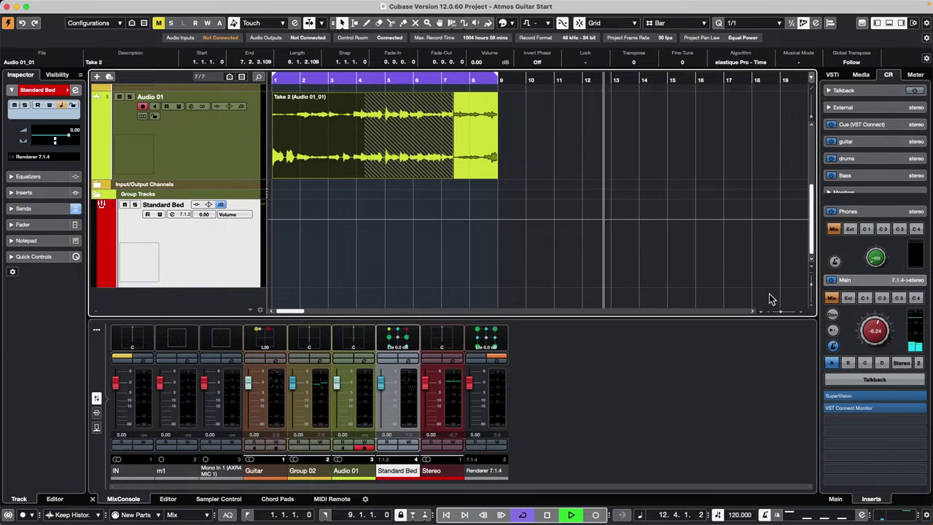
left_click_drag(878, 325, 886, 313)
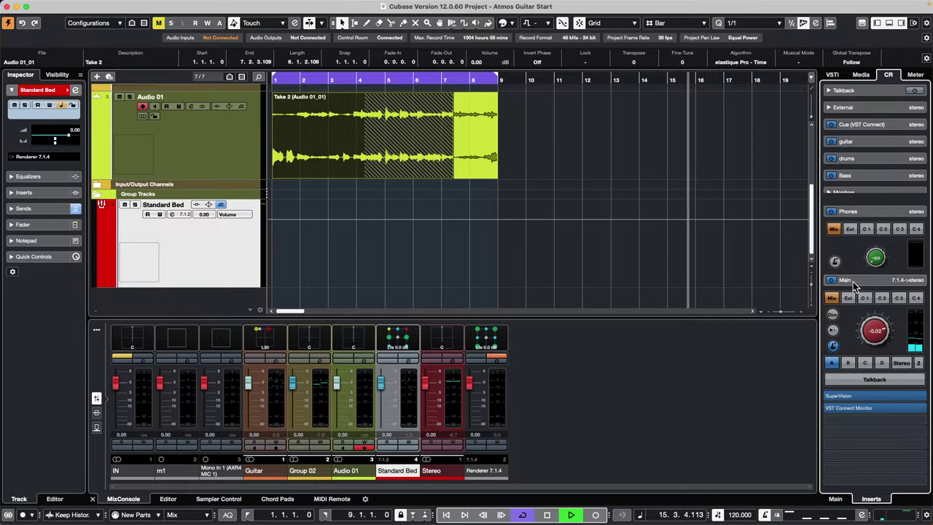
left_click_drag(562, 80, 378, 100)
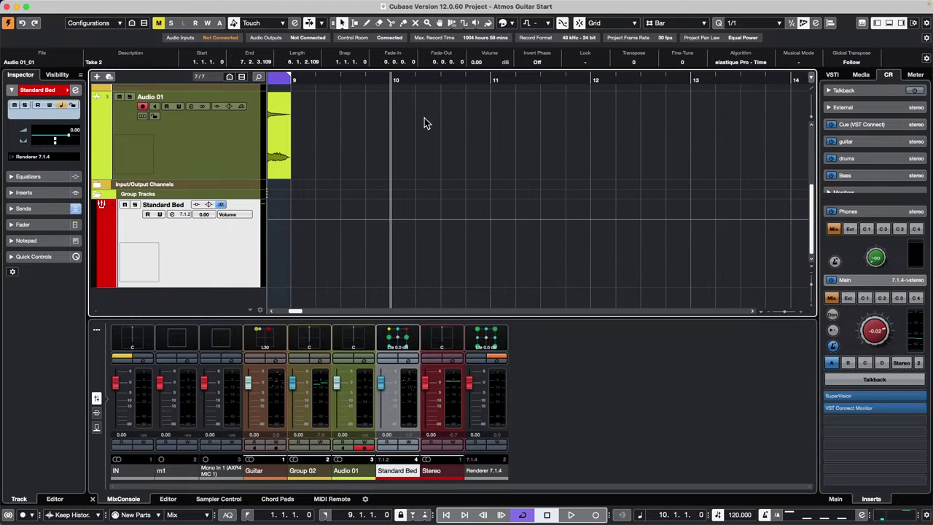
key("space")
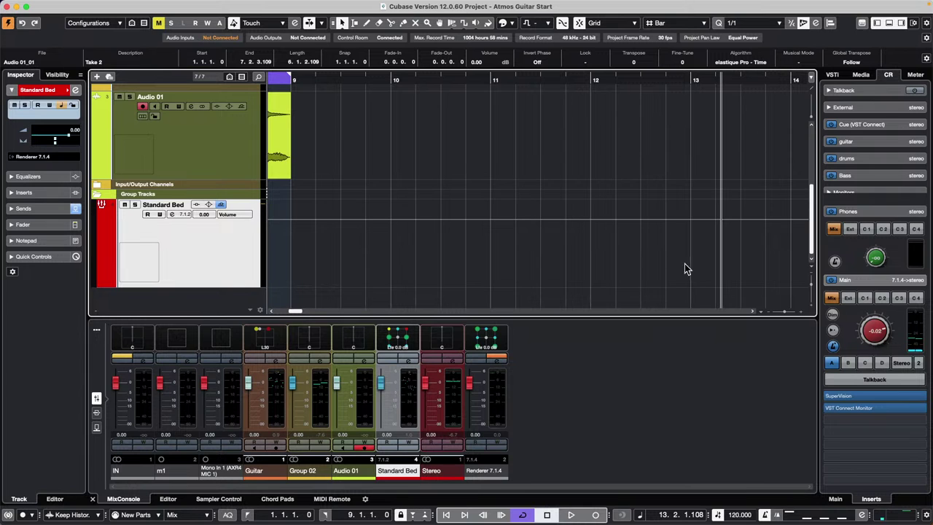
Add a signature track below the Audio 01 track
right_click(206, 133)
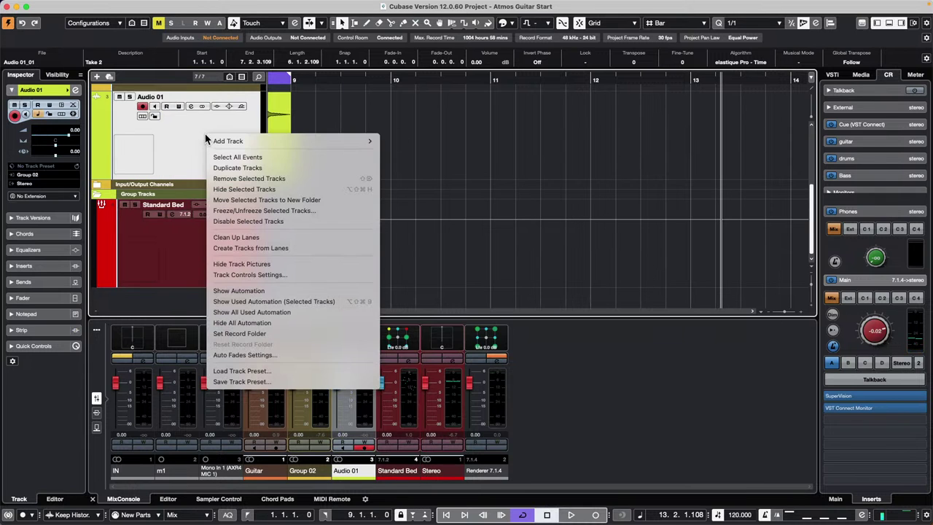
mouse_move(269, 140)
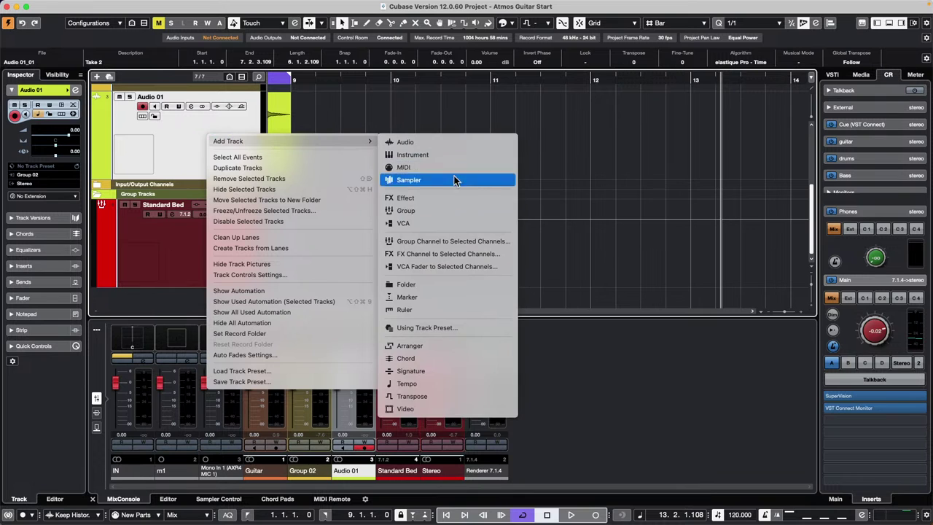
left_click(461, 371)
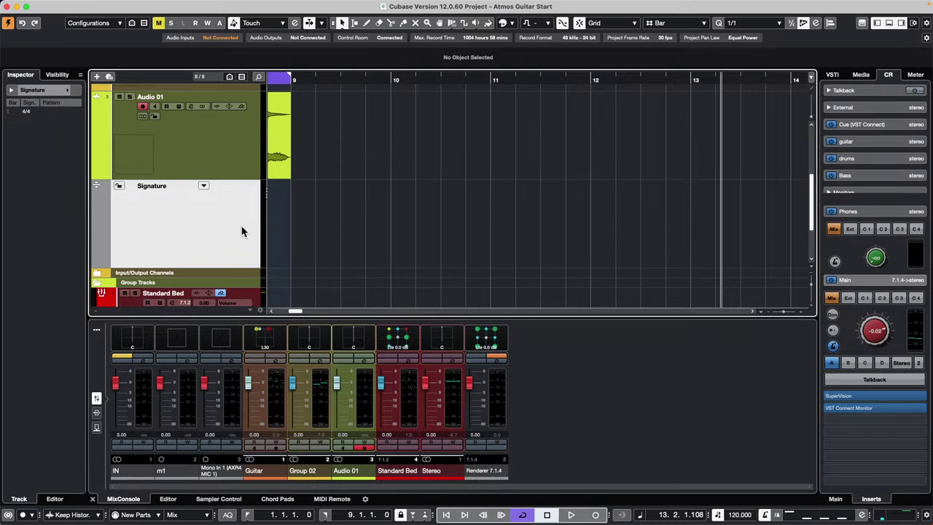
Select the 4/4 signature event at bar 1 to inspect its signature and click pattern
left_click_drag(348, 78, 102, 73)
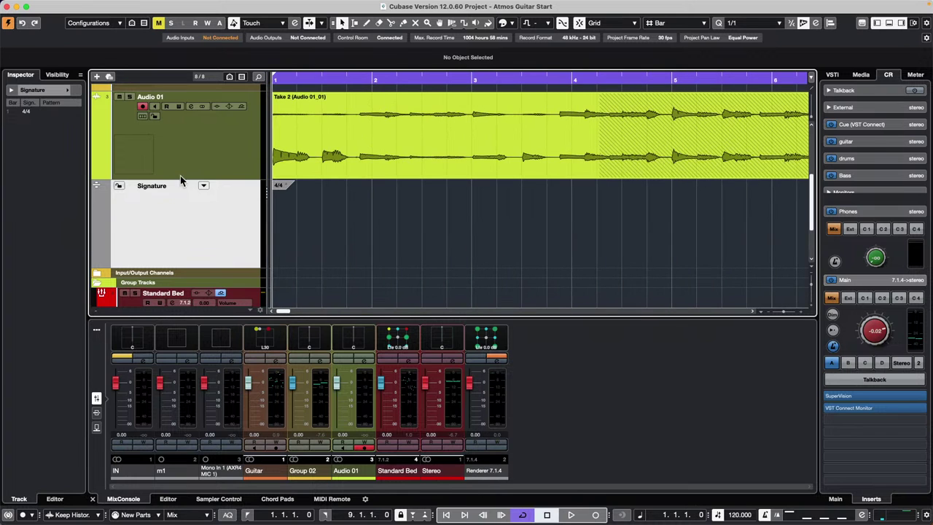
left_click(283, 187)
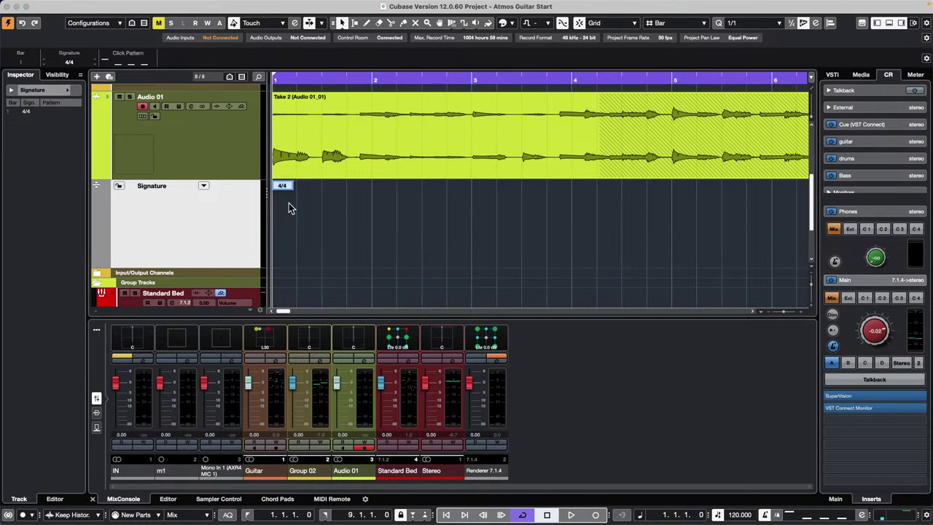
left_click(283, 196)
key("space")
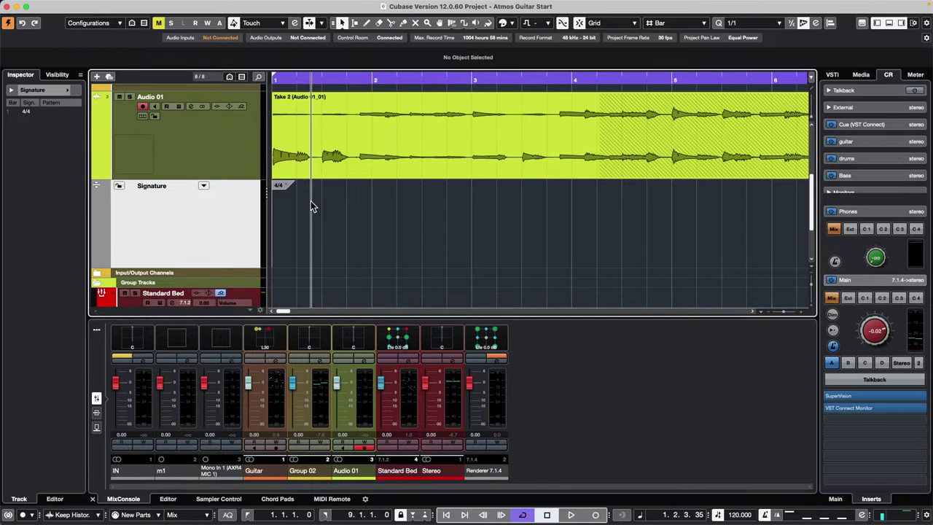
left_click(282, 186)
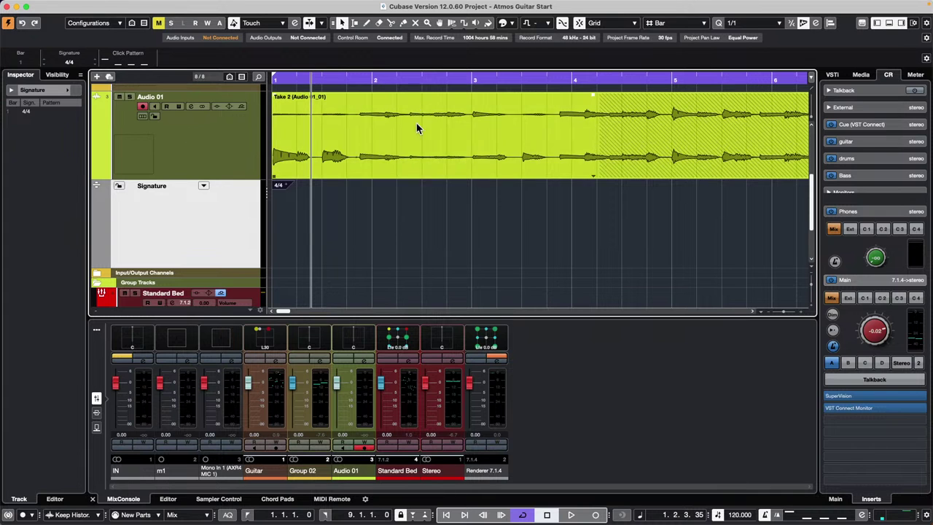
Play the empty stretch of the project from bar 16 for about three bars, and stop playback
left_click_drag(350, 80, 519, 81)
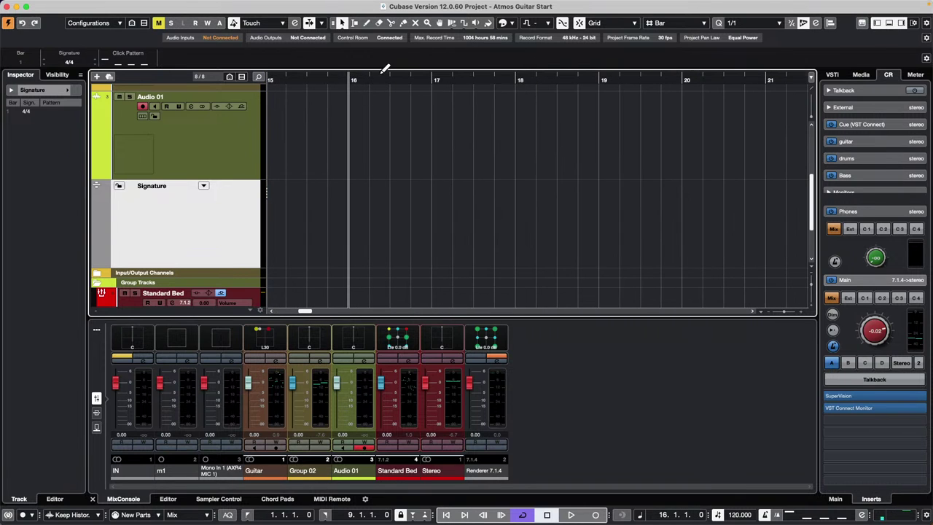
key("space")
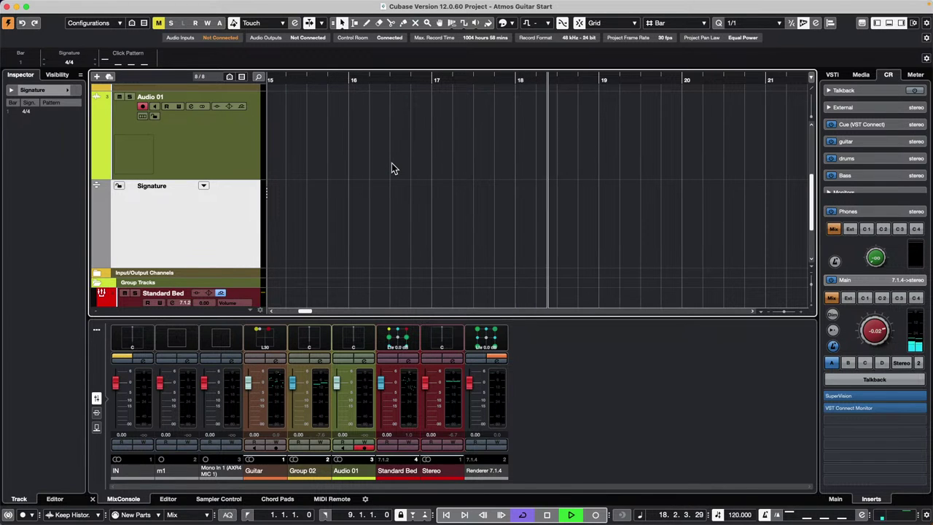
key("space")
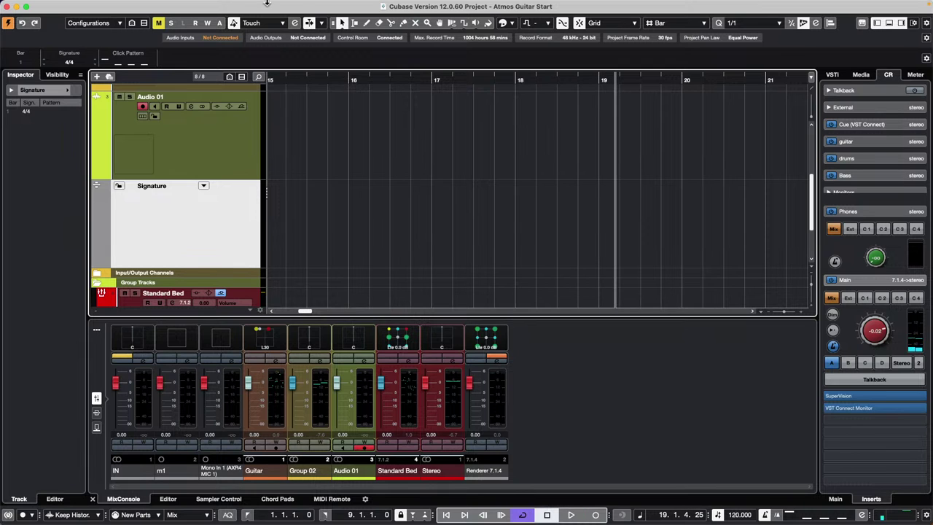
Go over the MIDI and audio click destinations in the Metronome Setup and accept the dialog
left_click(287, 5)
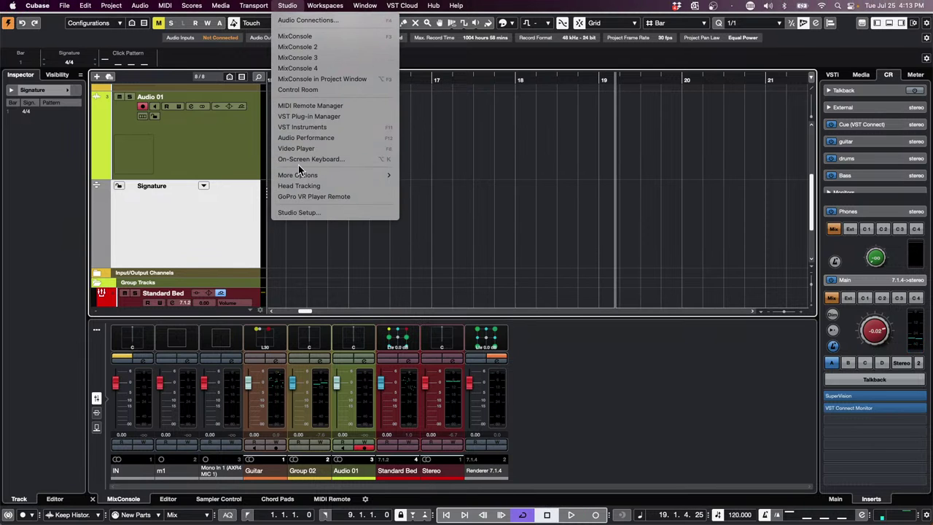
mouse_move(260, 5)
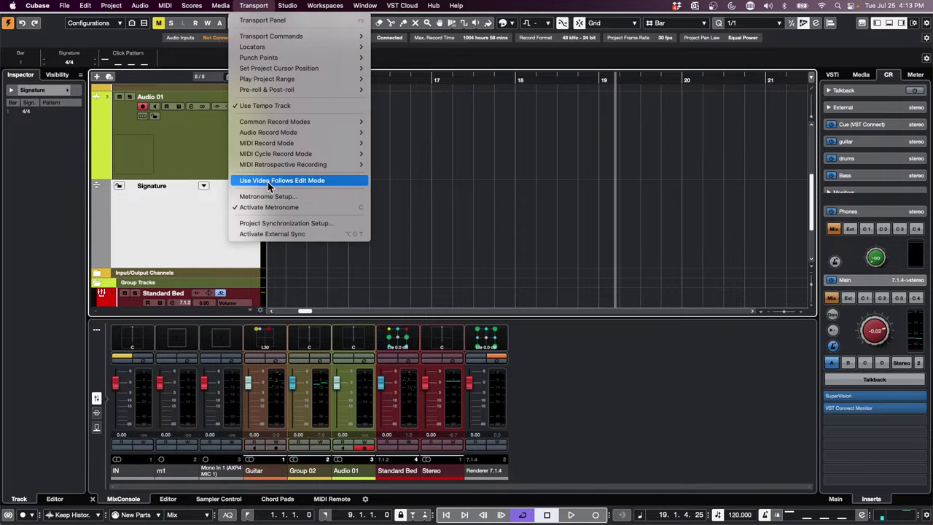
left_click(279, 196)
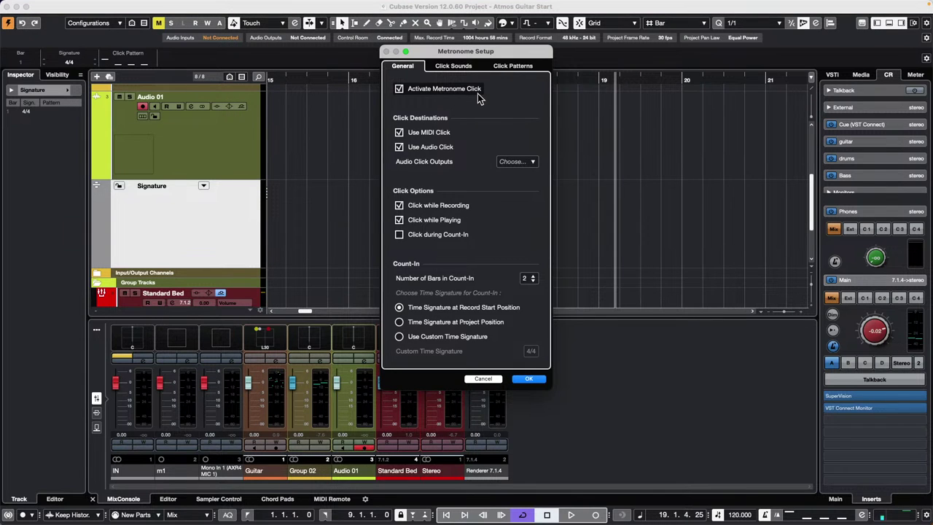
left_click(399, 147)
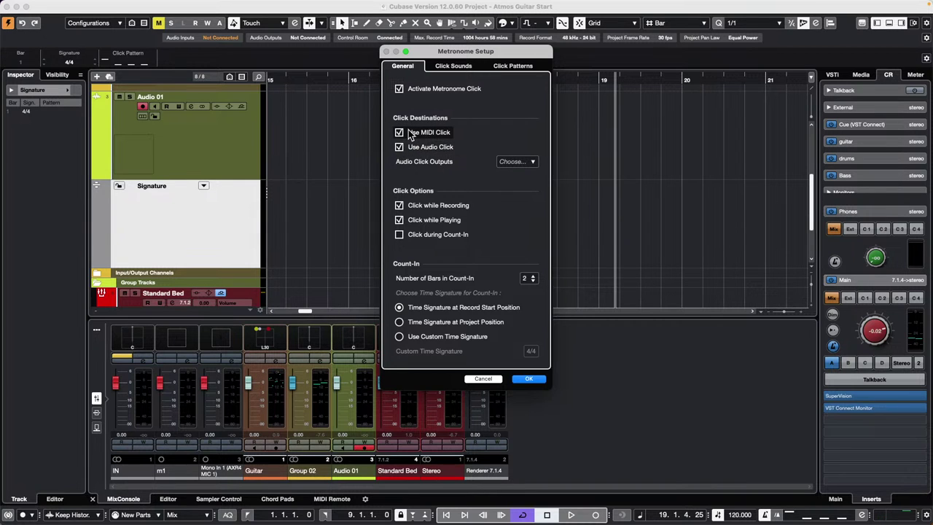
left_click(399, 133)
left_click(530, 378)
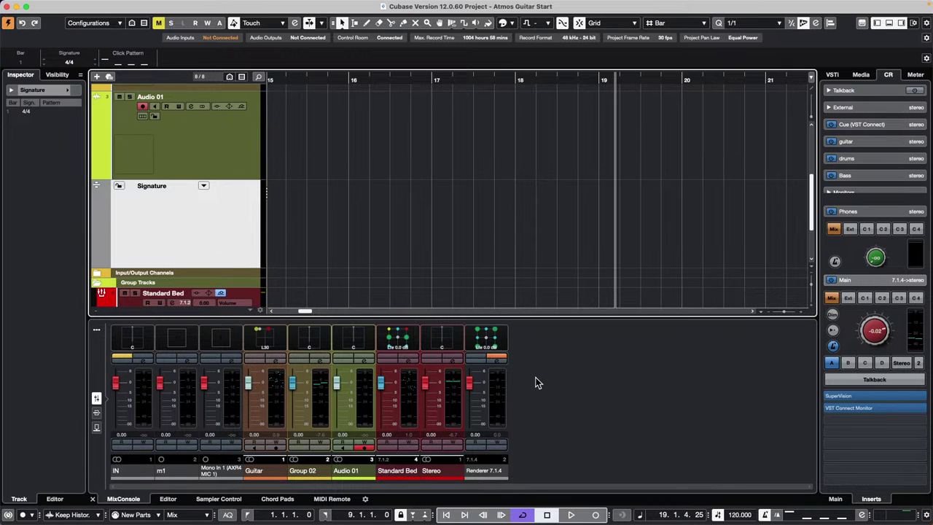
Open the recent project UNINVITED G ONDO XII 48k and show the automation of the vocal track below the chord track
left_click_drag(294, 75, 164, 7)
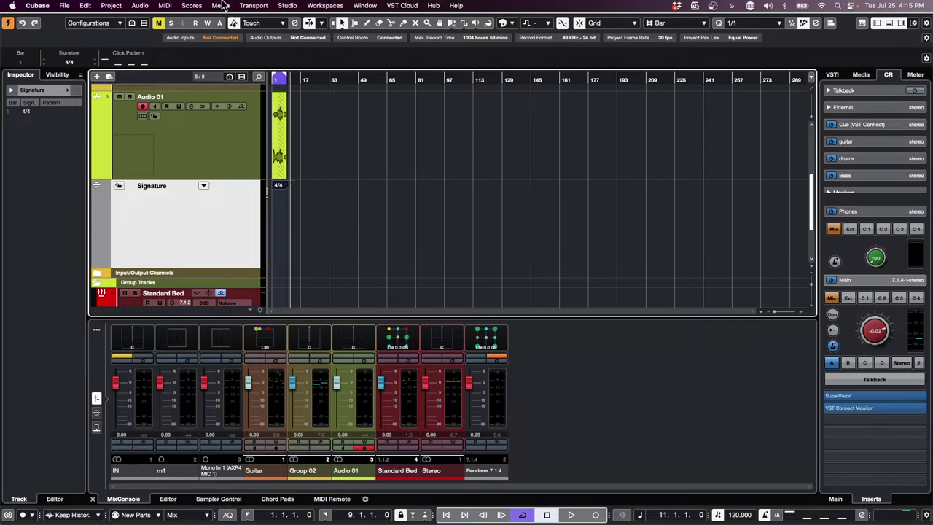
left_click(85, 5)
mouse_move(64, 6)
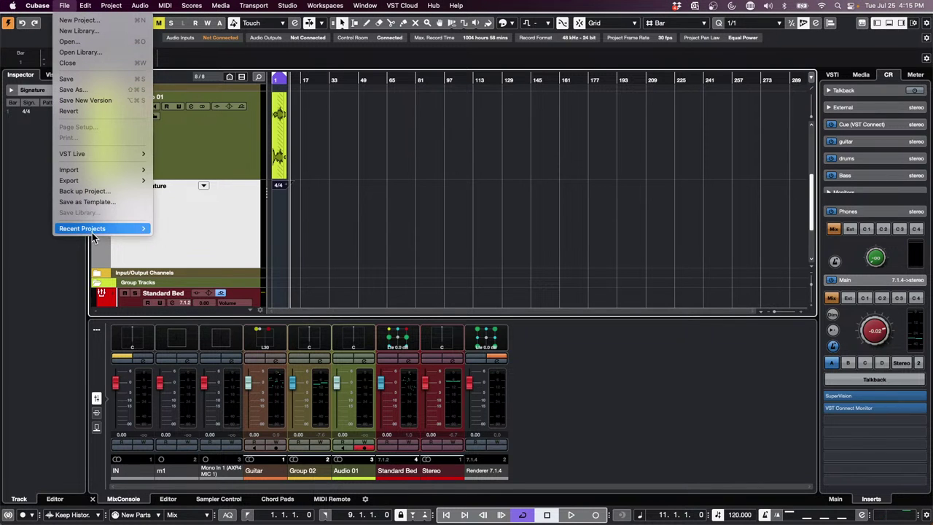
mouse_move(94, 230)
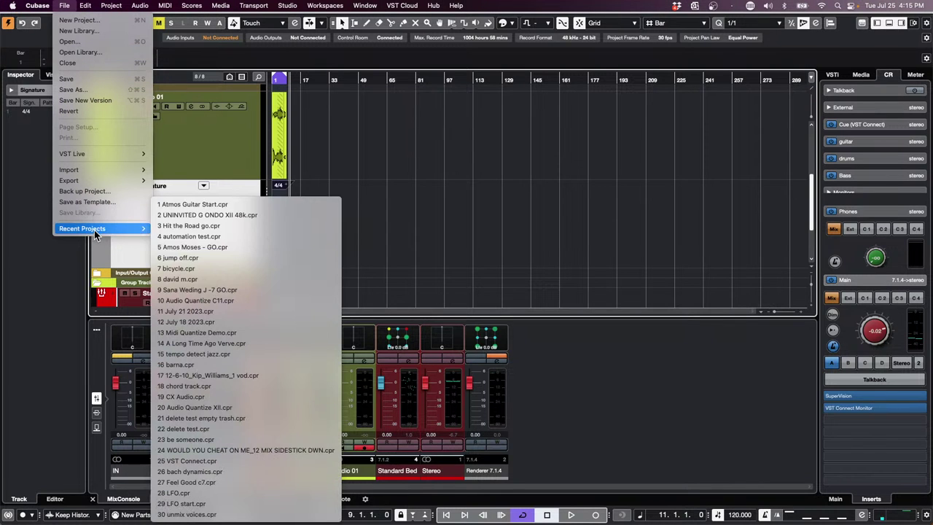
left_click(284, 219)
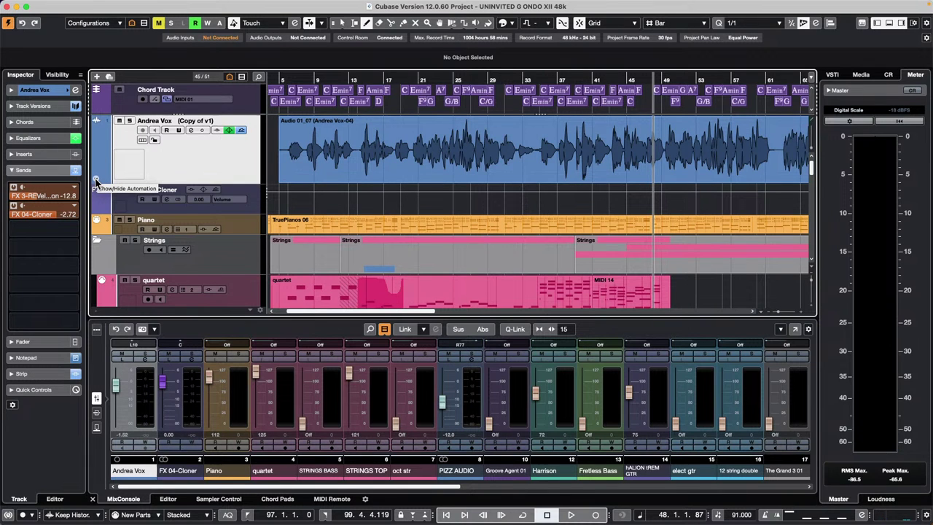
left_click(96, 181)
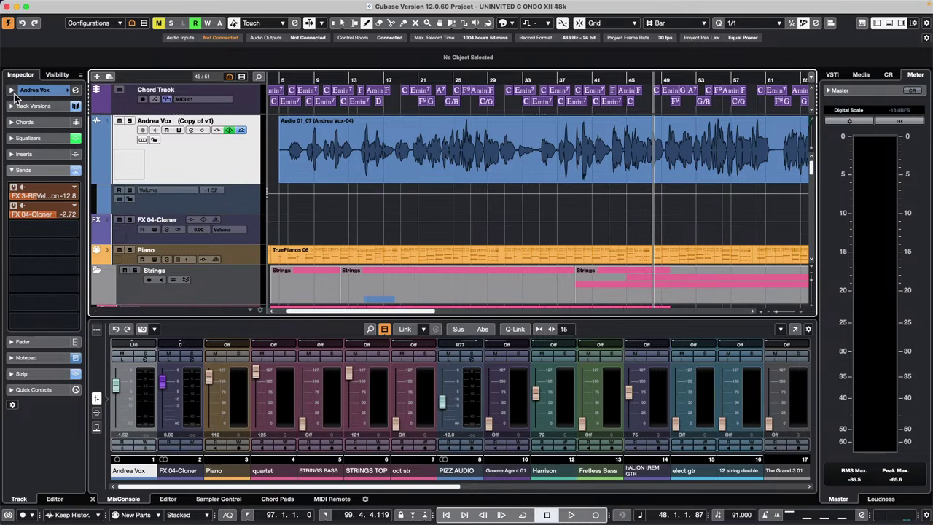
Draw a falling, wavy volume automation curve for the vocal track from about bar 13 to bar 27
left_click(181, 195)
left_click(195, 162)
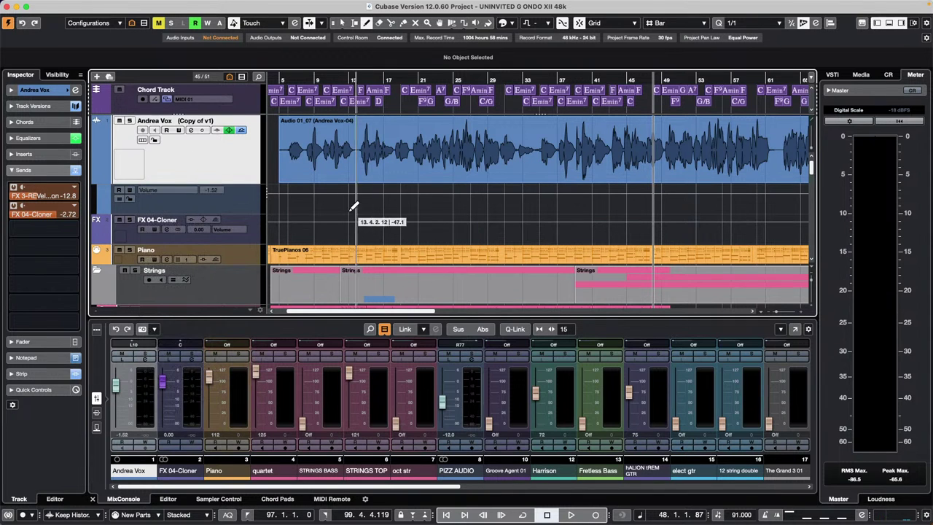
left_click_drag(344, 194, 468, 201)
Play the song from bar 12 and lower the Control Room main level to -7.85
left_click(337, 78)
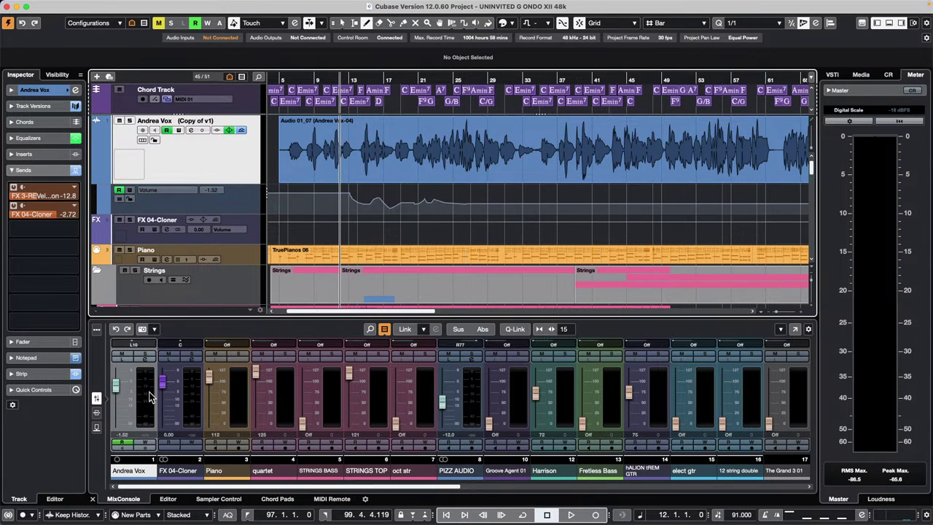
key("space")
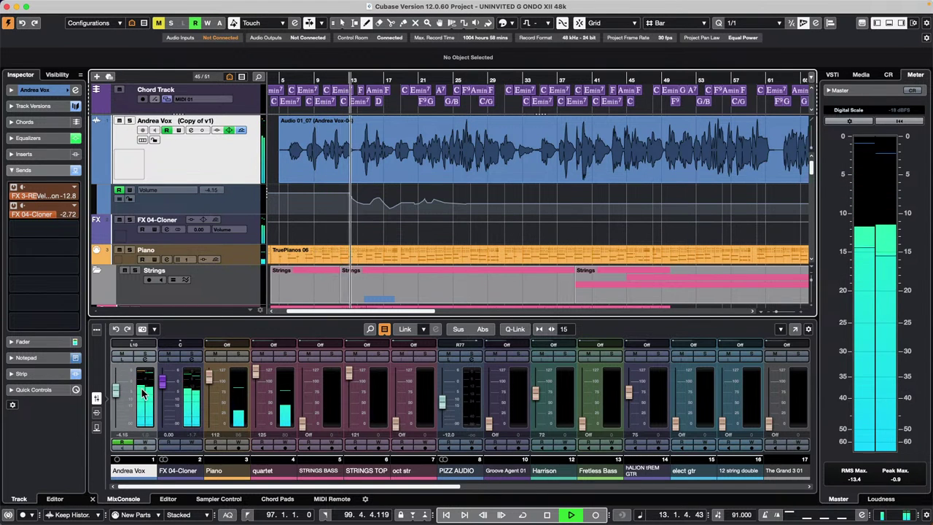
left_click_drag(350, 195, 466, 203)
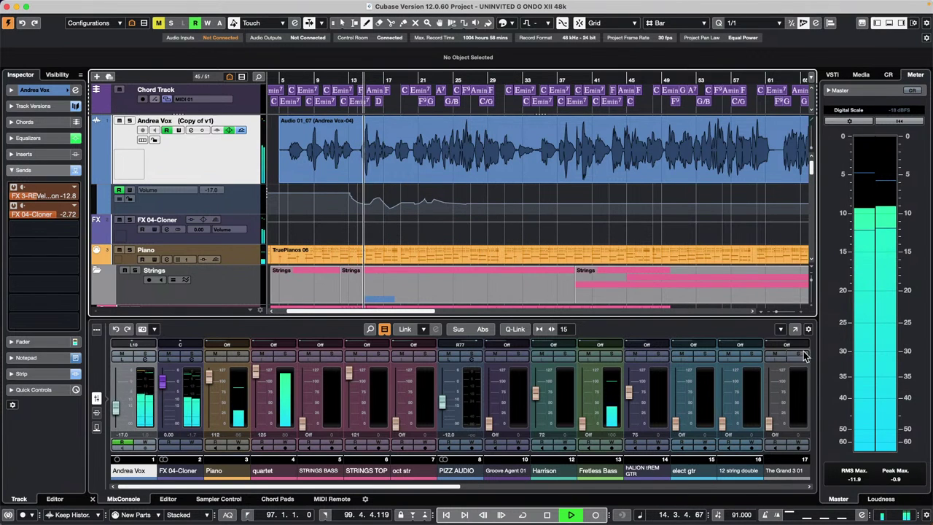
left_click(889, 74)
left_click_drag(862, 384, 868, 414)
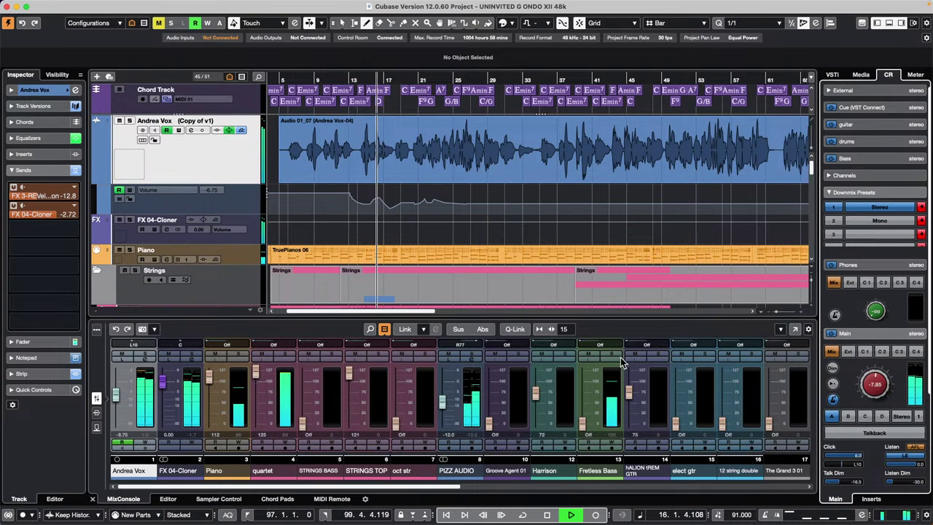
Redraw the vocal's volume curve higher from about bar 17, write fader moves from bar 19, and stop playback at bar 23
mouse_move(383, 205)
left_mouse_down()
mouse_move(390, 192)
mouse_move(477, 188)
left_mouse_up()
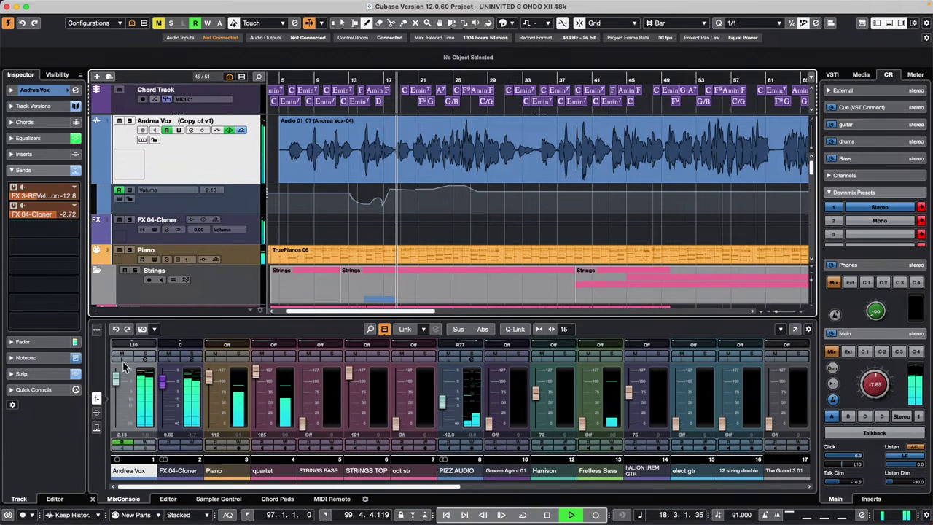
left_click(149, 443)
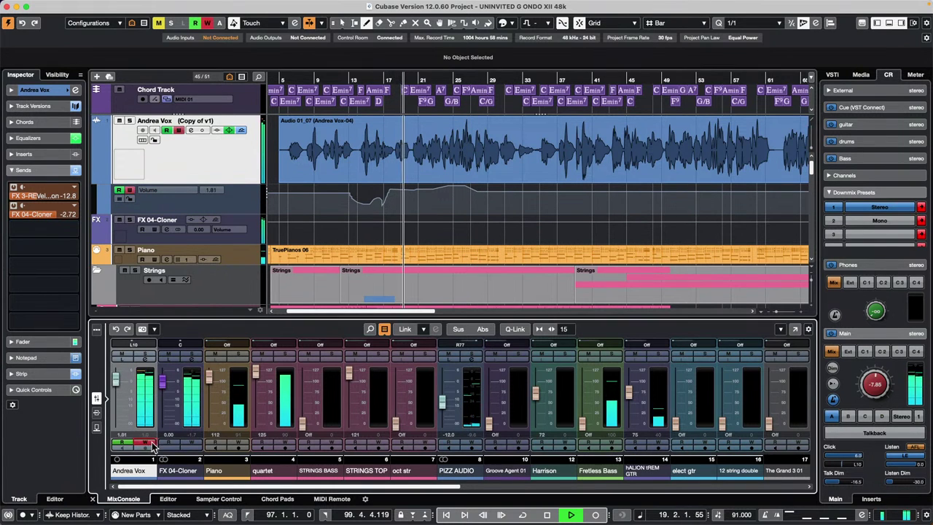
left_click_drag(115, 379, 128, 408)
key("space")
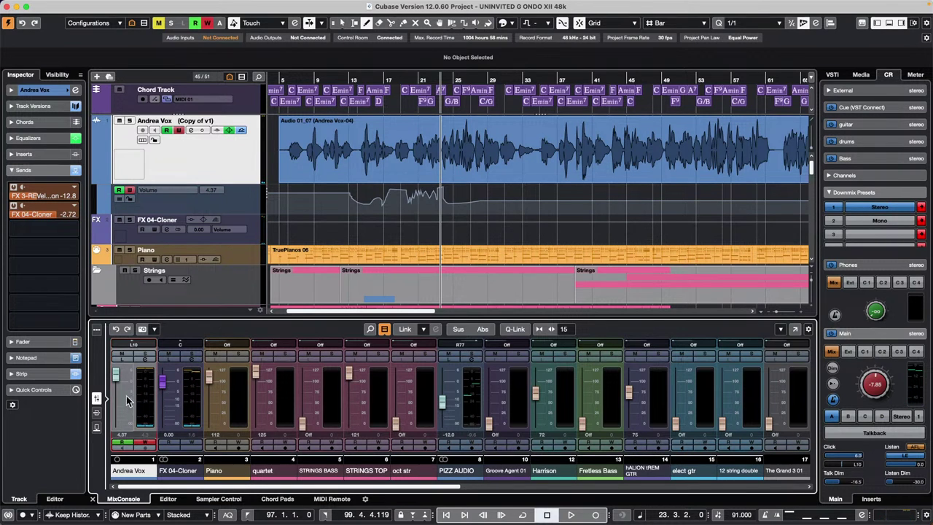
Turn off automation reading and writing on the vocal channel, and draw further volume automation from about bar 28 to bar 38
left_click_drag(118, 377, 119, 397)
left_click(123, 442)
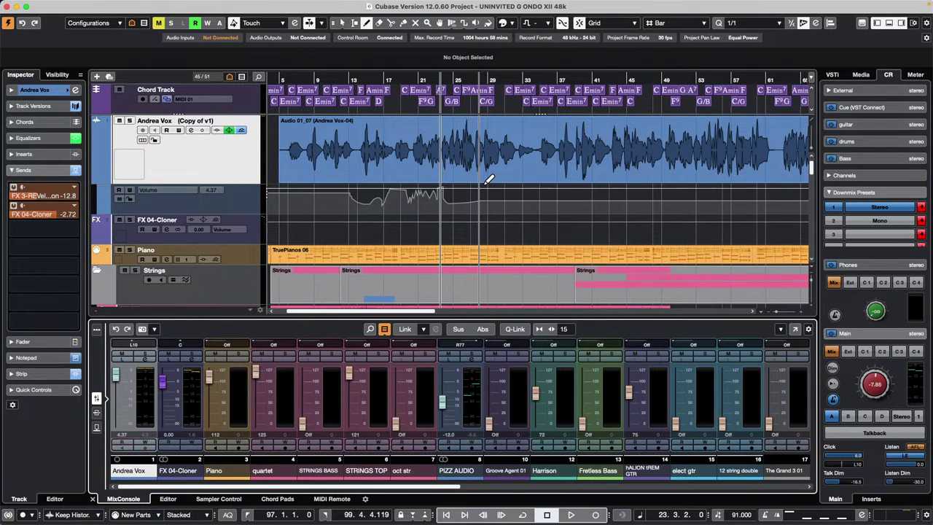
mouse_move(444, 199)
left_mouse_down()
mouse_move(576, 200)
mouse_move(452, 189)
left_mouse_up()
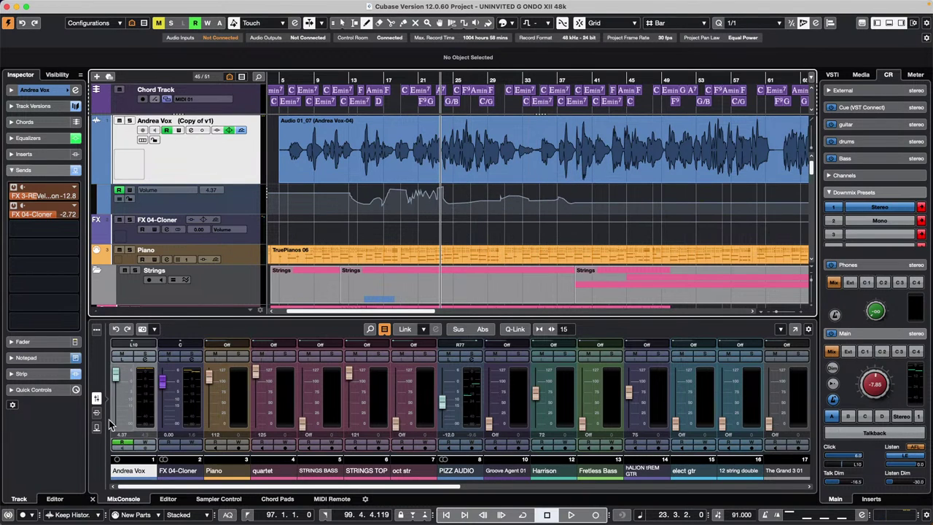
Play from bar 23 to bar 36 while moving the vocal fader against its automation and raising the volume curve around bar 35
left_click_drag(114, 377, 119, 404)
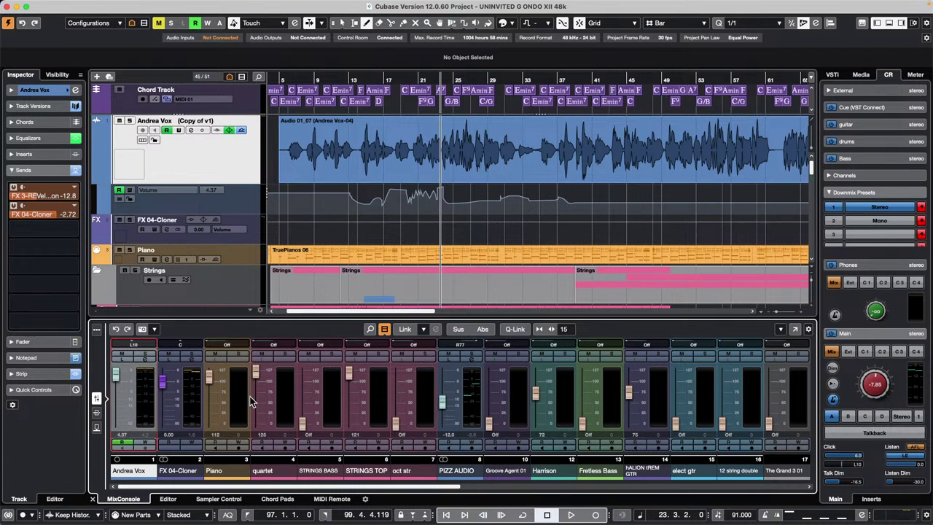
key("space")
left_click_drag(116, 375, 117, 391)
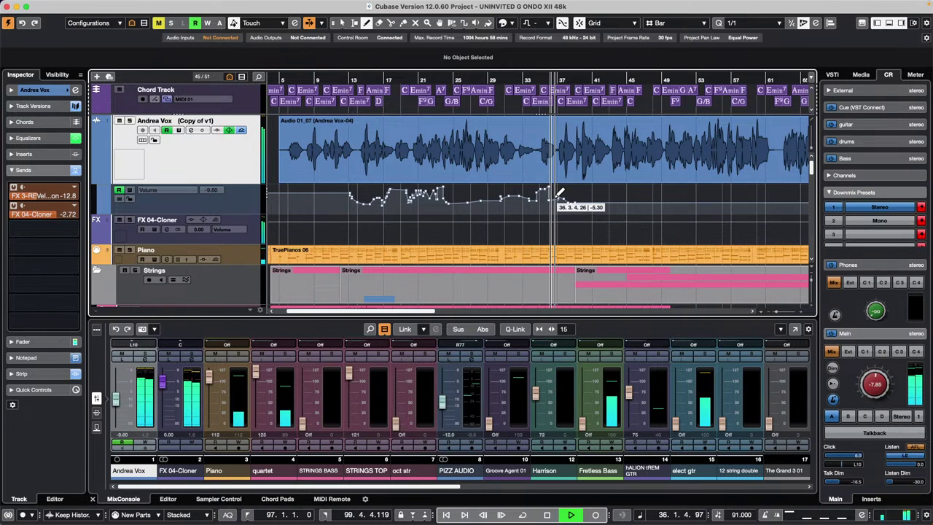
key("space")
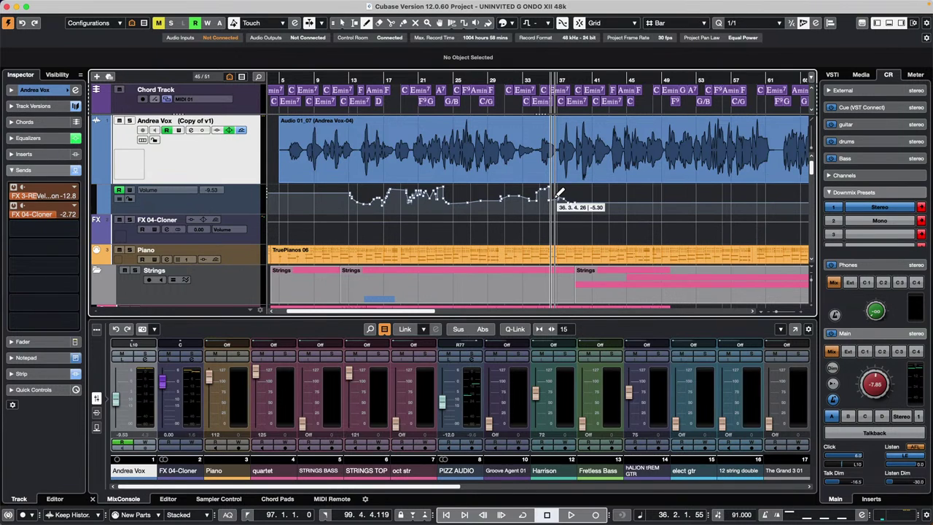
Look over the parameters available for the vocal's automation lane, leave the lane on Volume, and review its curve
left_click(180, 189)
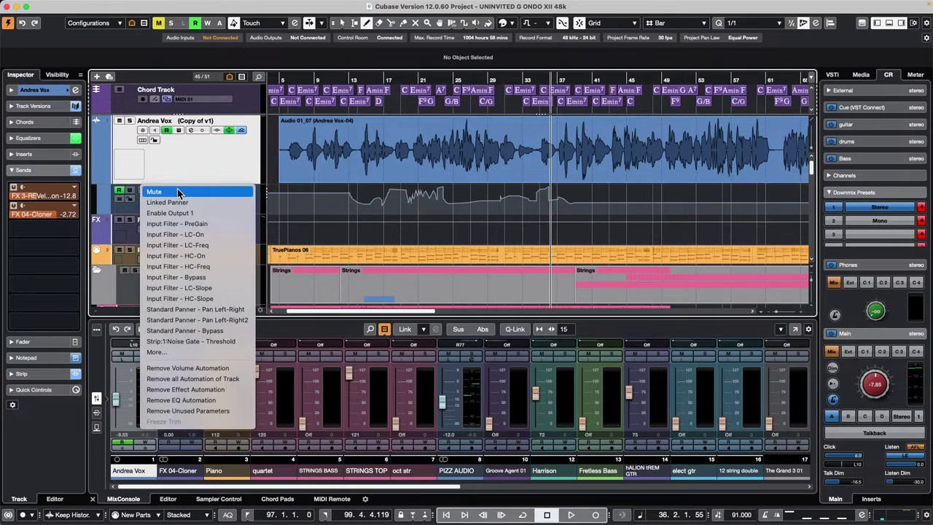
left_click(184, 165)
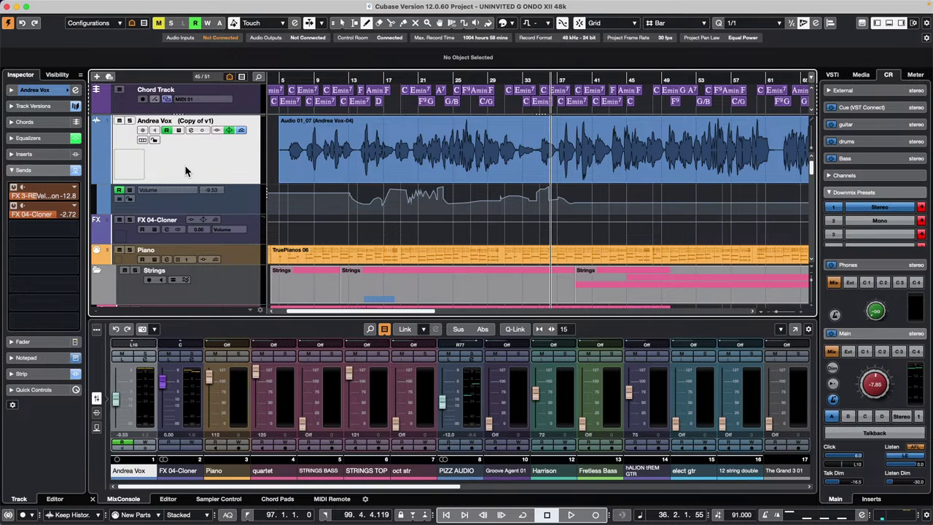
left_click_drag(350, 195, 547, 188)
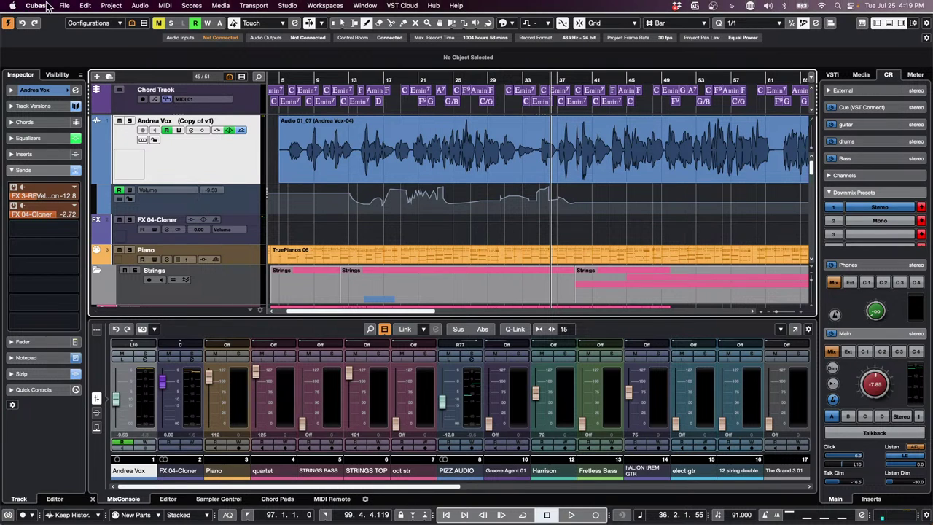
Open the recent project Amos Moses - GO, zoom out around bar 19, and show its kick and snare tracks
left_click(65, 6)
mouse_move(93, 229)
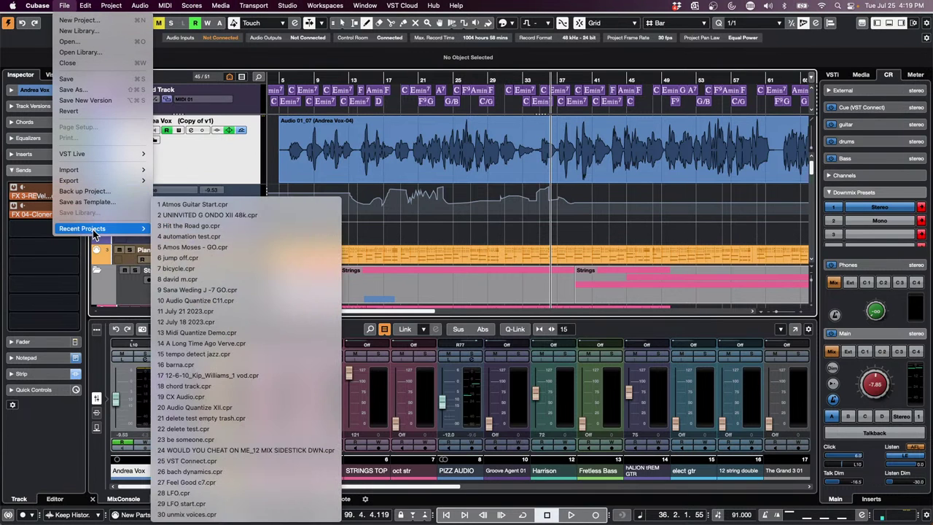
left_click(225, 247)
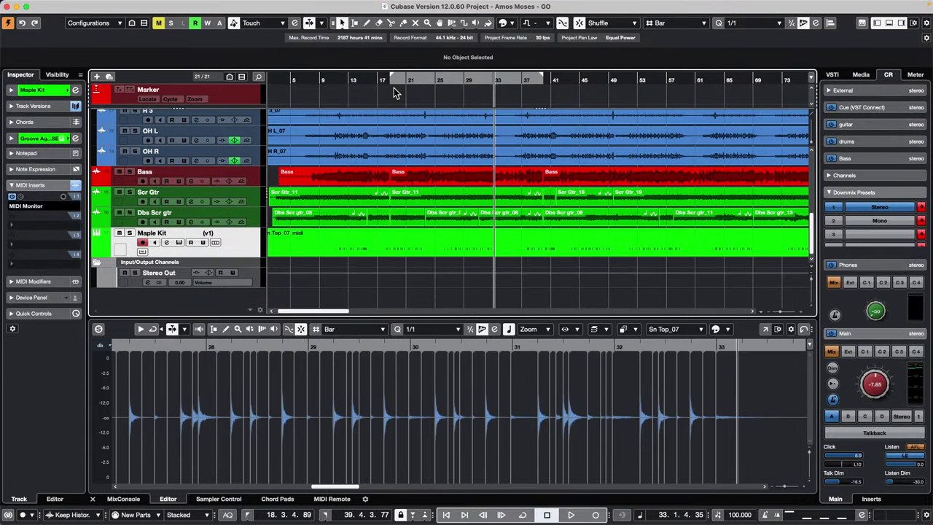
left_click_drag(394, 93, 393, 62)
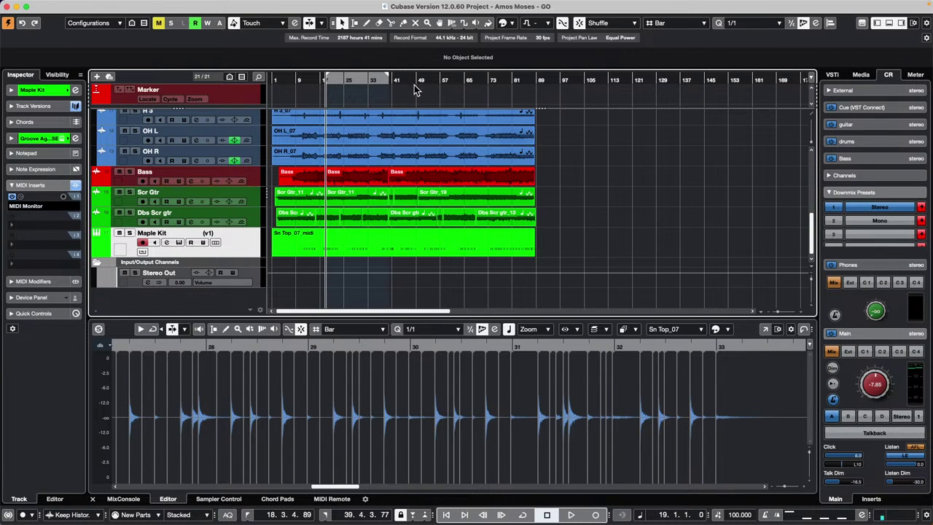
scroll(414, 161, "up", 10)
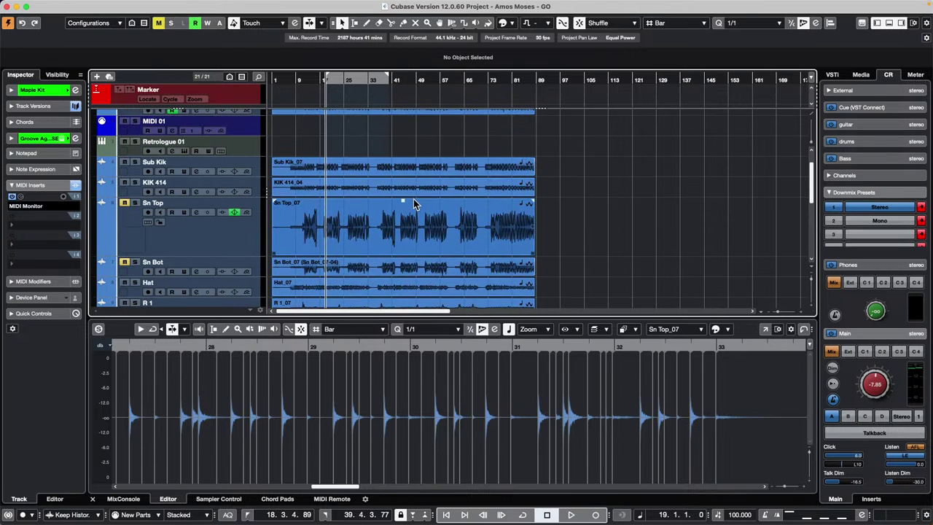
Revert the Amos Moses - GO project to its previously saved version
mouse_move(112, 4)
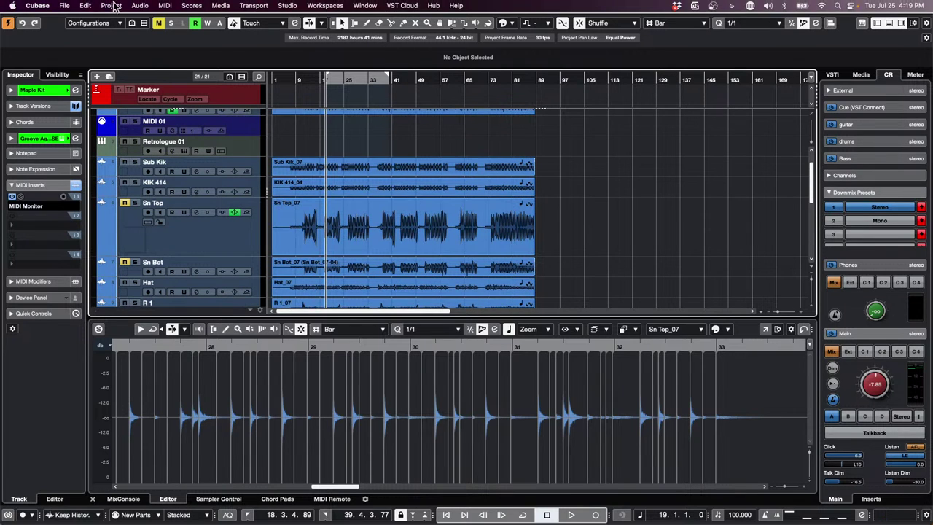
left_click(64, 6)
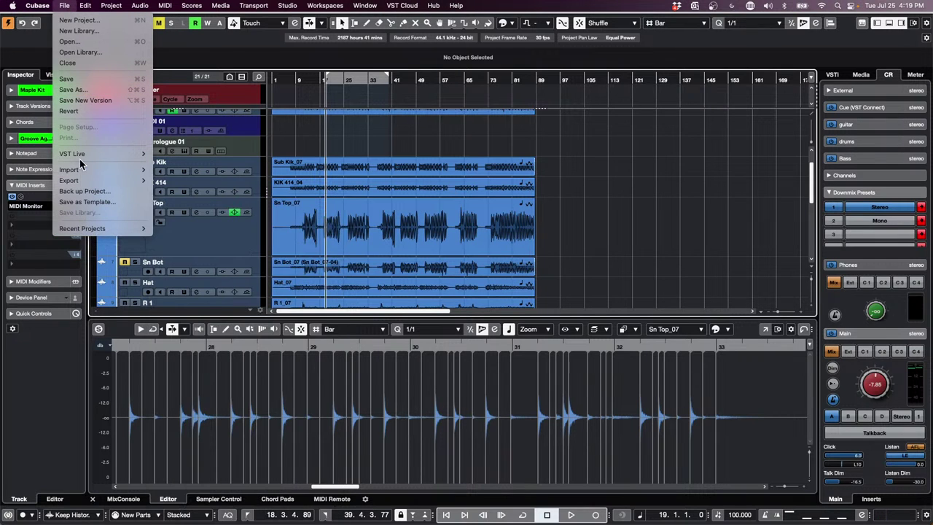
left_click(84, 110)
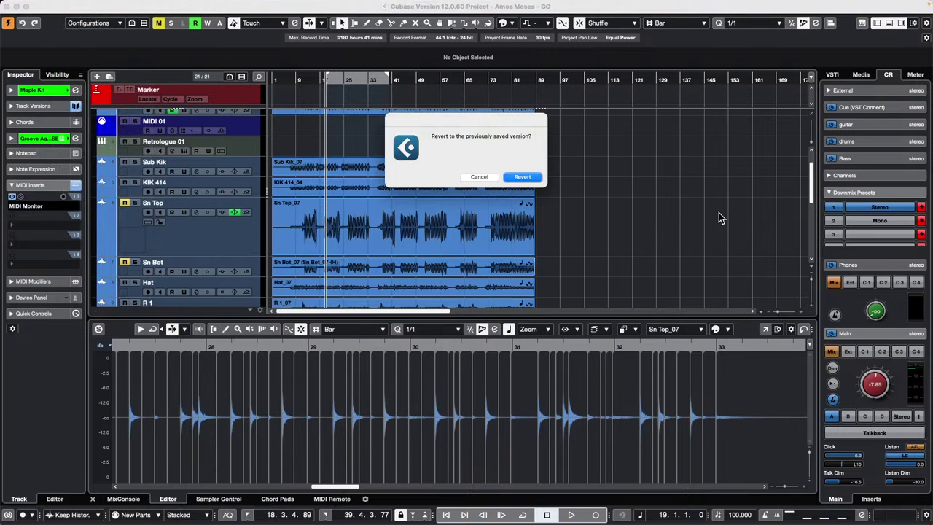
left_click(525, 177)
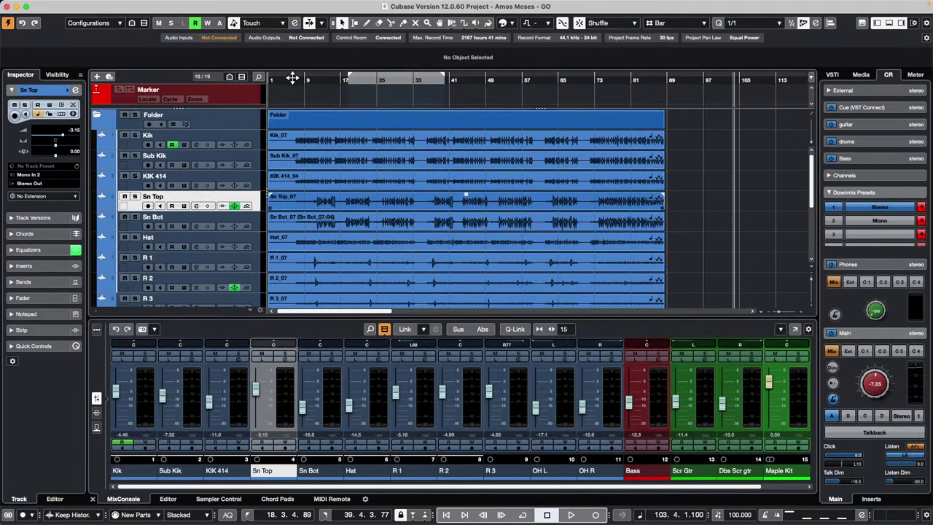
Solo the drum folder track and play the song from bar 11
left_click(295, 79)
left_click(314, 79)
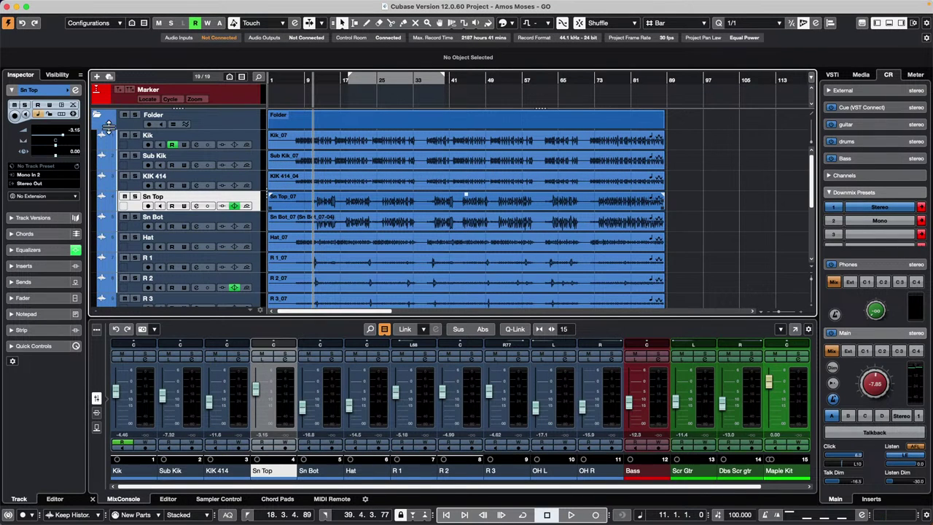
left_click(142, 123)
left_click(135, 114)
key("space")
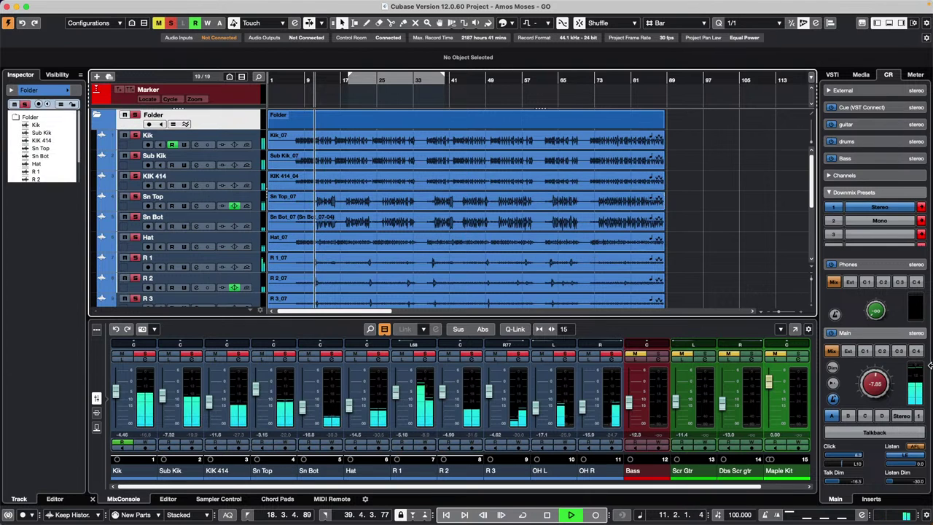
Raise the Control Room main level to 2.62 during playback, and stop at bar 16
left_click_drag(883, 392, 877, 376)
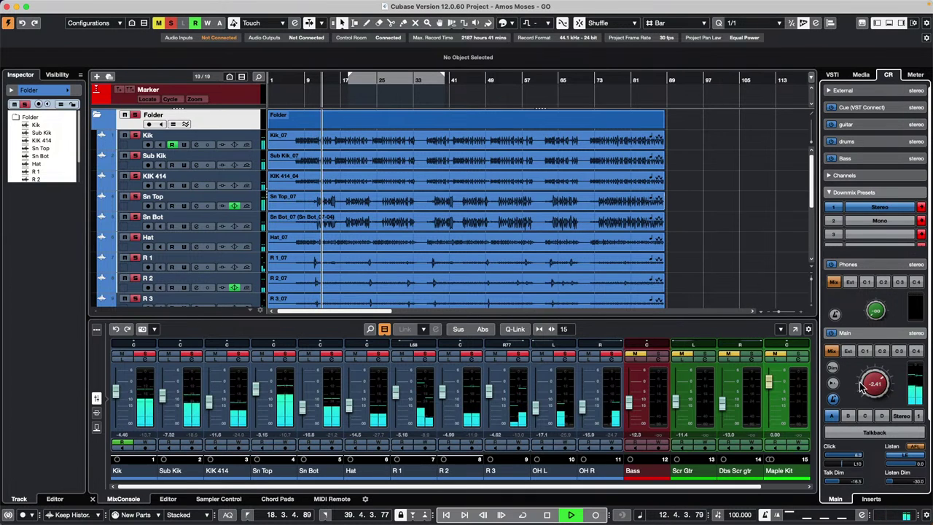
left_click_drag(879, 387, 879, 380)
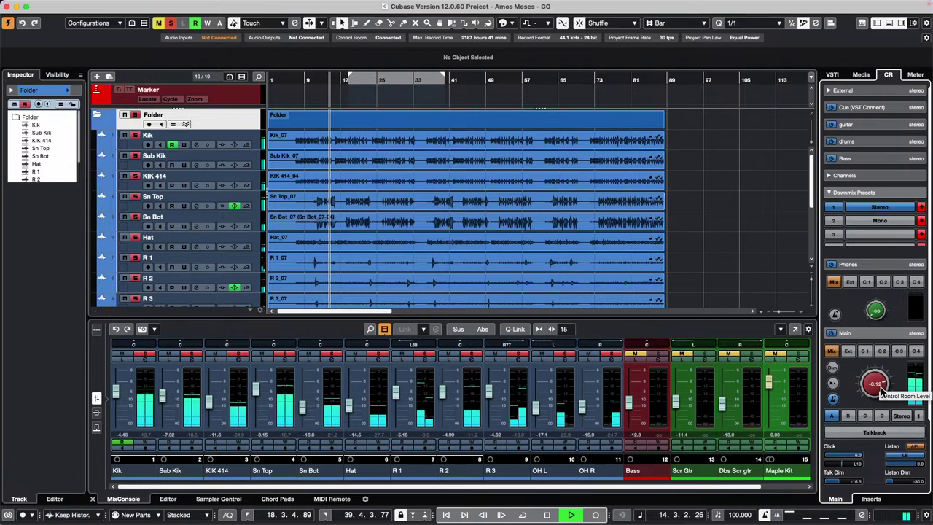
left_click_drag(881, 391, 883, 386)
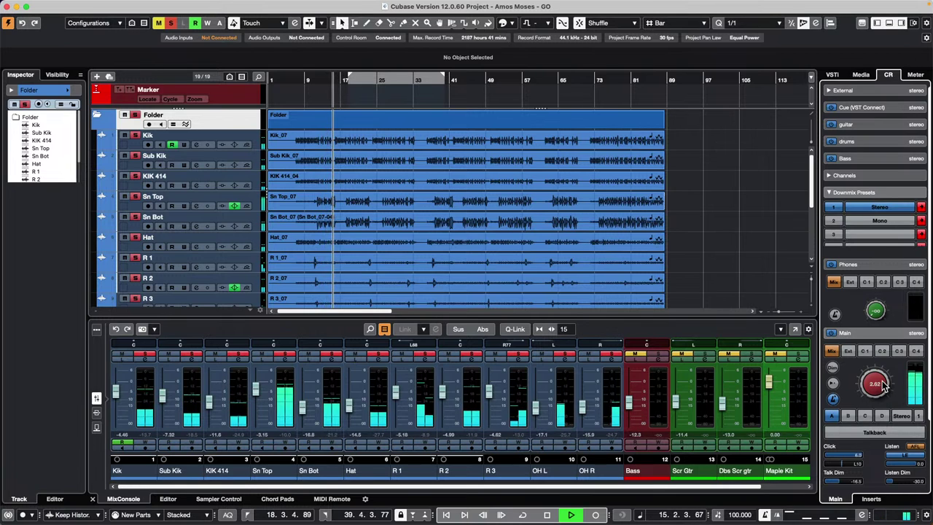
key("space")
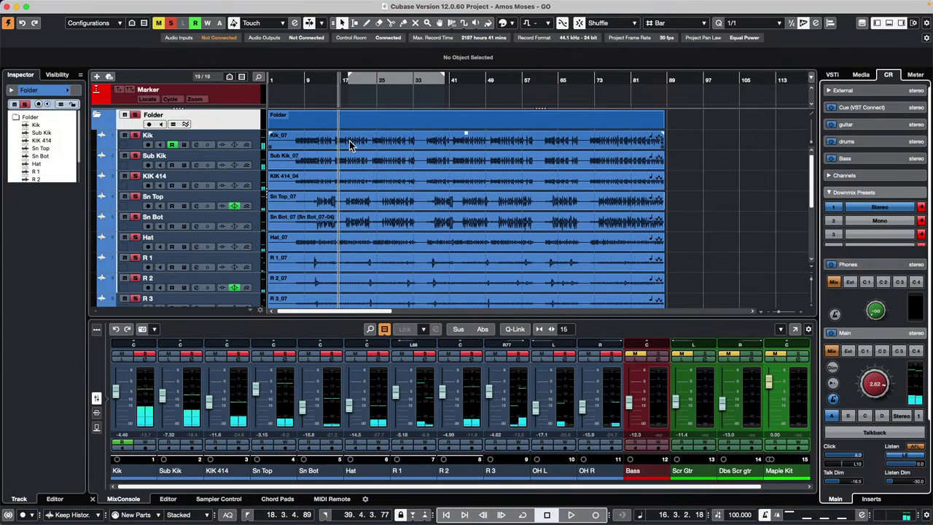
Open the Kik_07 event in the sample editor, zoom in around bar 13, and set its hitpoint threshold to 13 %
left_click(357, 145)
double_click(338, 145)
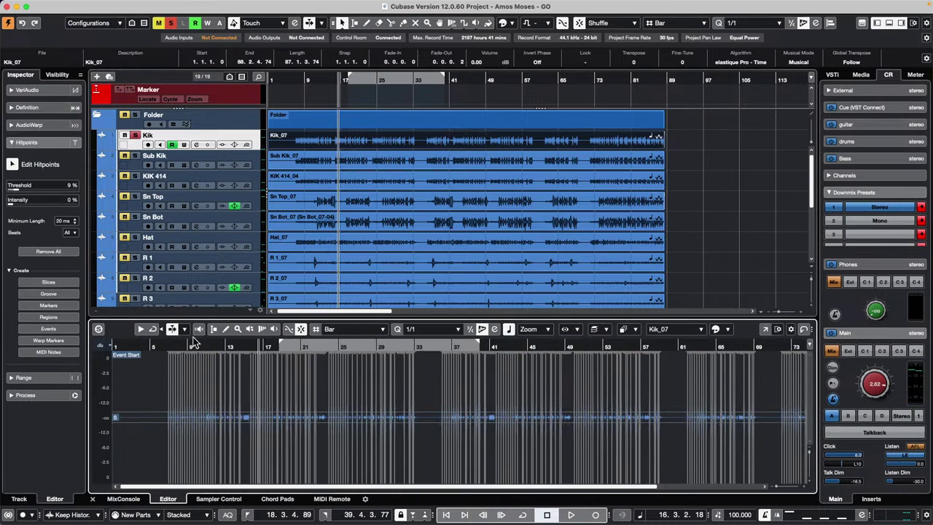
left_click_drag(227, 346, 227, 371)
left_click(16, 189)
left_click_drag(16, 188, 22, 188)
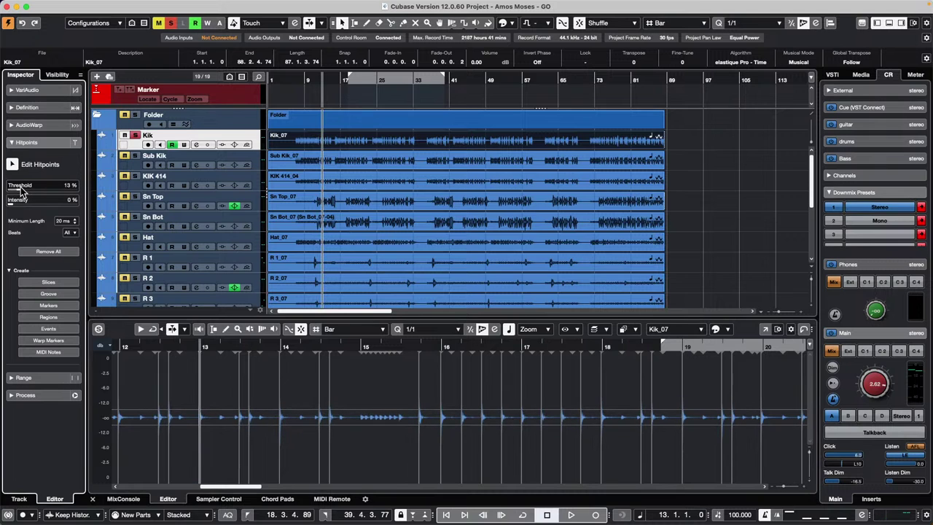
Set the hitpoint threshold to 11 % for the Sn Top_07 event and 16 % for the Hat_07 event
left_click(350, 208)
left_click_drag(16, 186, 20, 193)
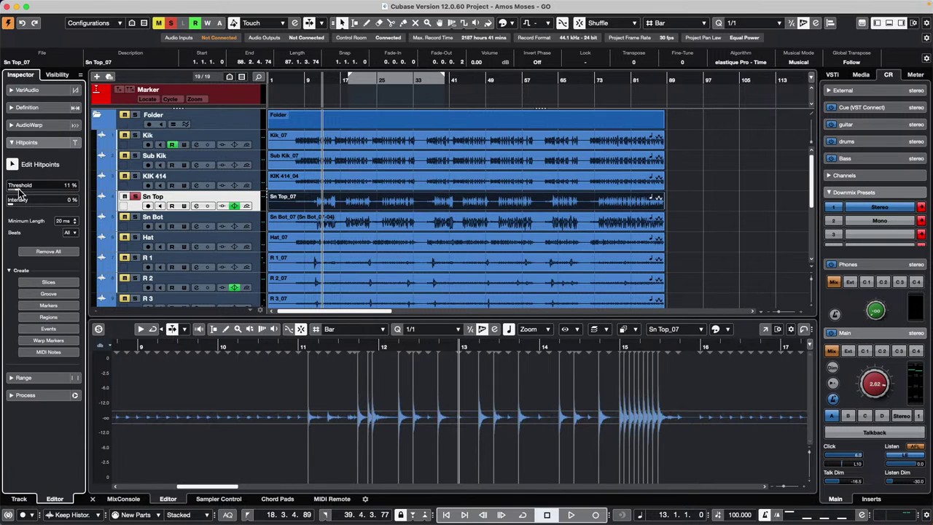
left_click(320, 241)
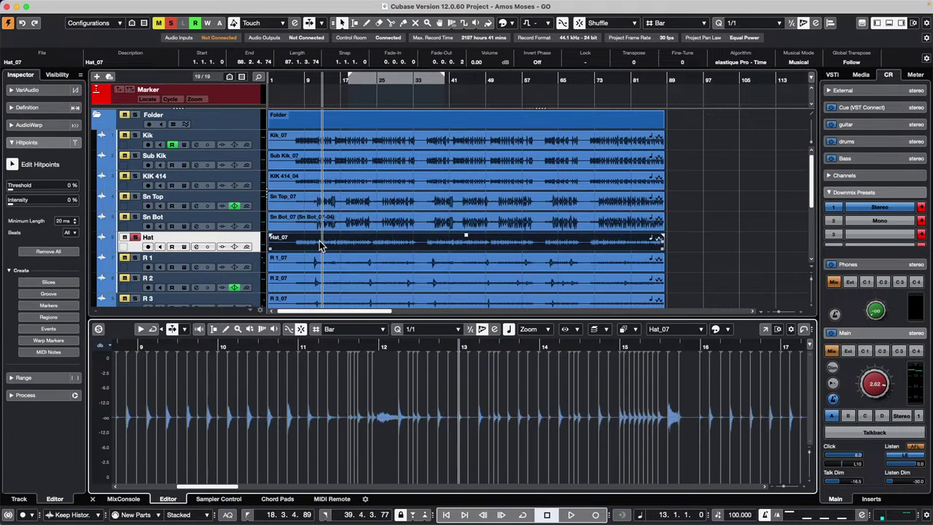
left_click_drag(10, 189, 22, 194)
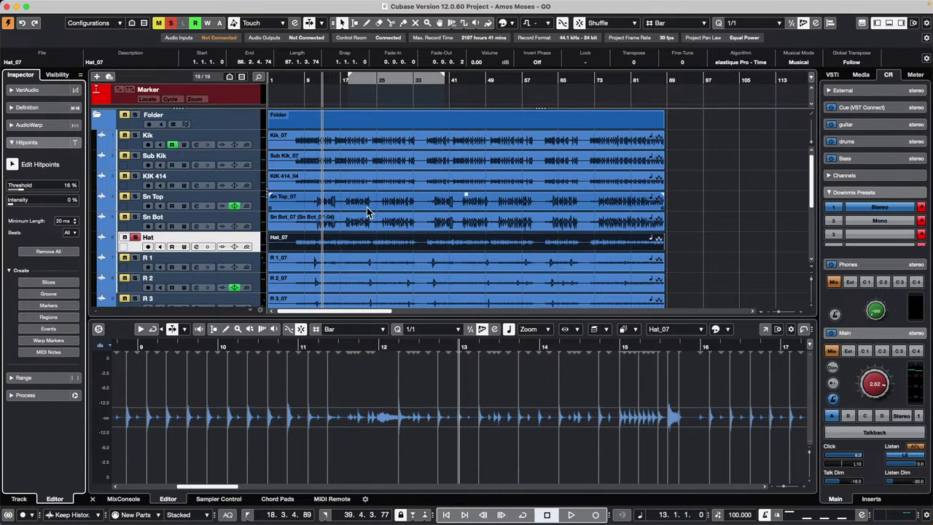
Select the drum events across the multitrack folder, select the Folder track, and open the Quantize Panel for them
left_click(691, 145)
left_click_drag(689, 141, 387, 257)
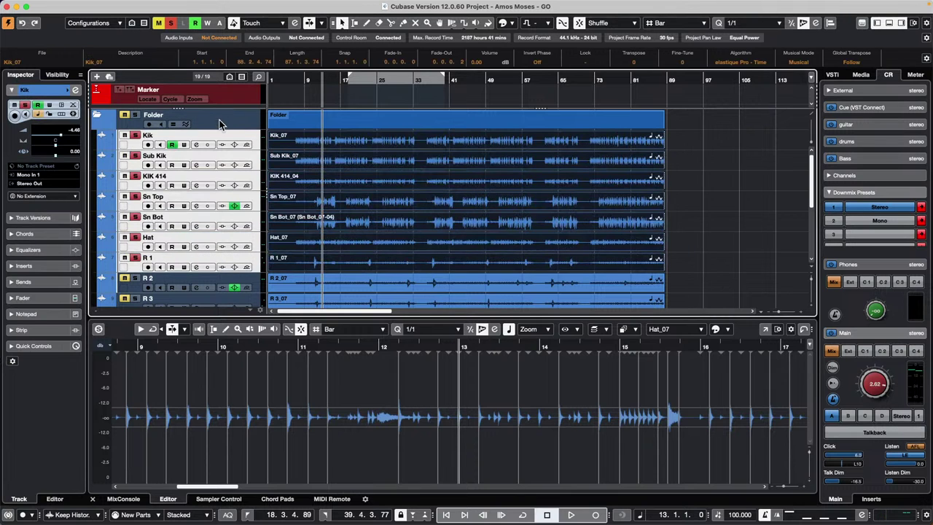
left_click(226, 123)
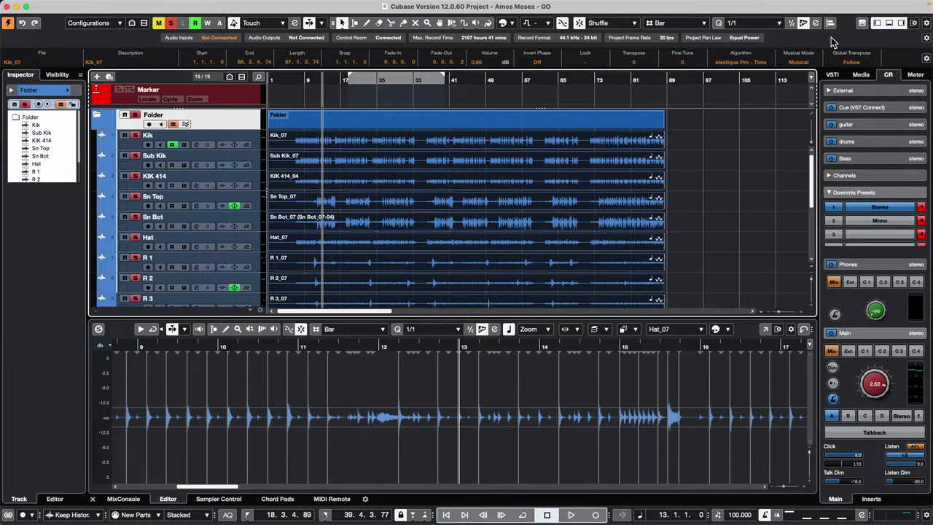
left_click(814, 23)
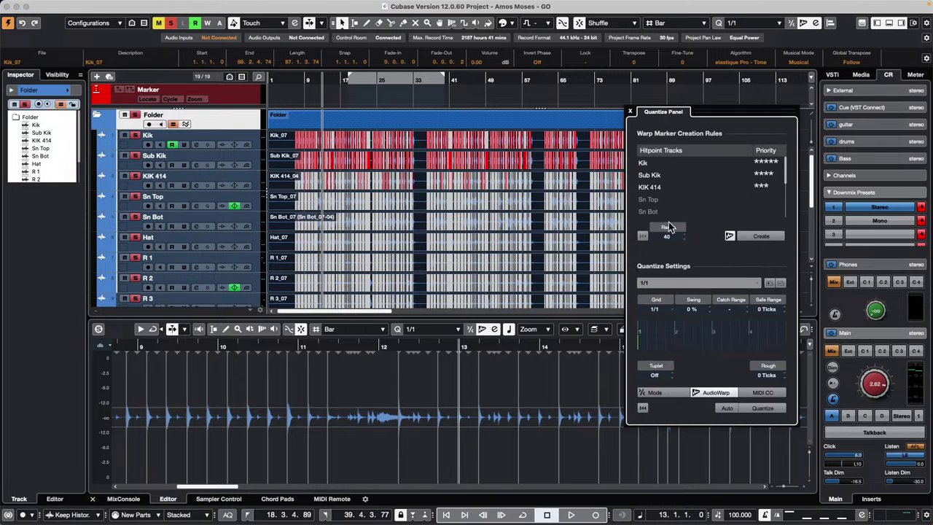
Clear the hitpoint priority of Sub Kik and KIK 414, and give Sn Top four stars and Hat three stars
left_click(767, 175)
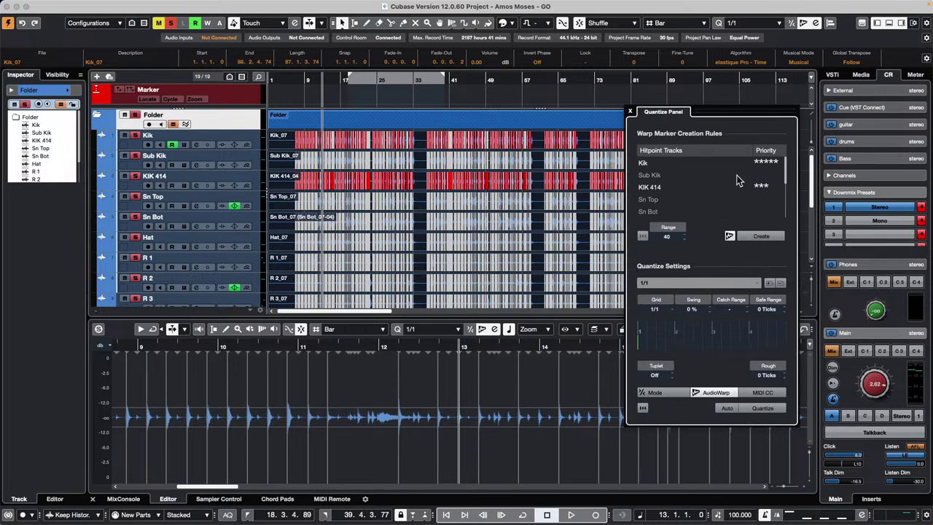
left_click(760, 185)
left_click(759, 201)
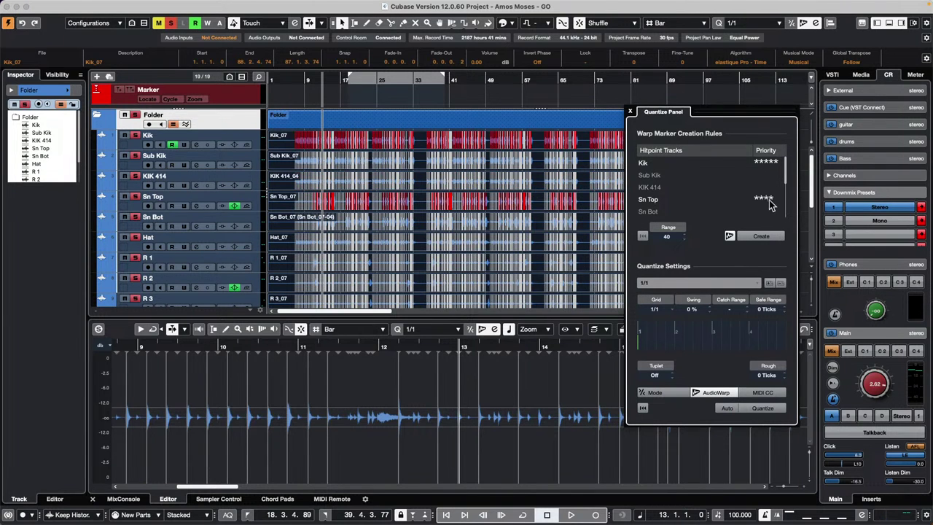
scroll(708, 174, "down", 1)
left_click(762, 212)
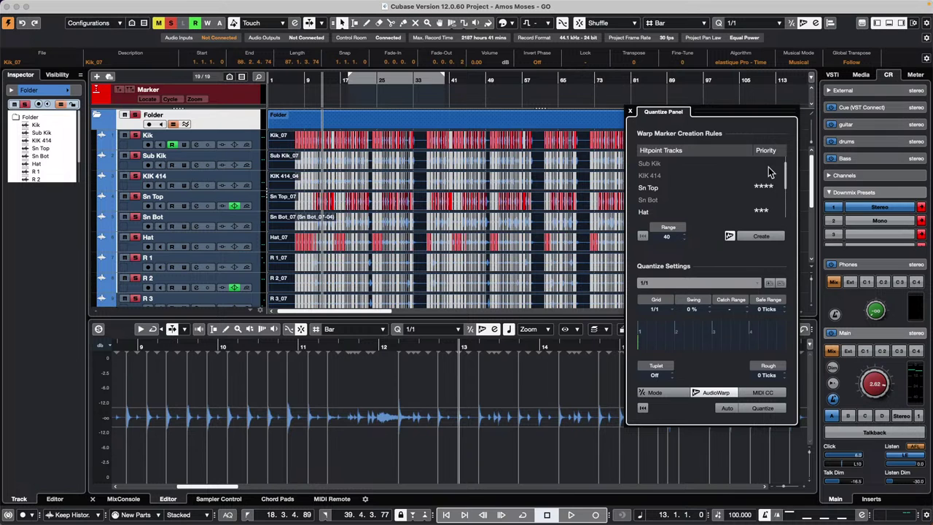
left_click_drag(740, 114, 717, 86)
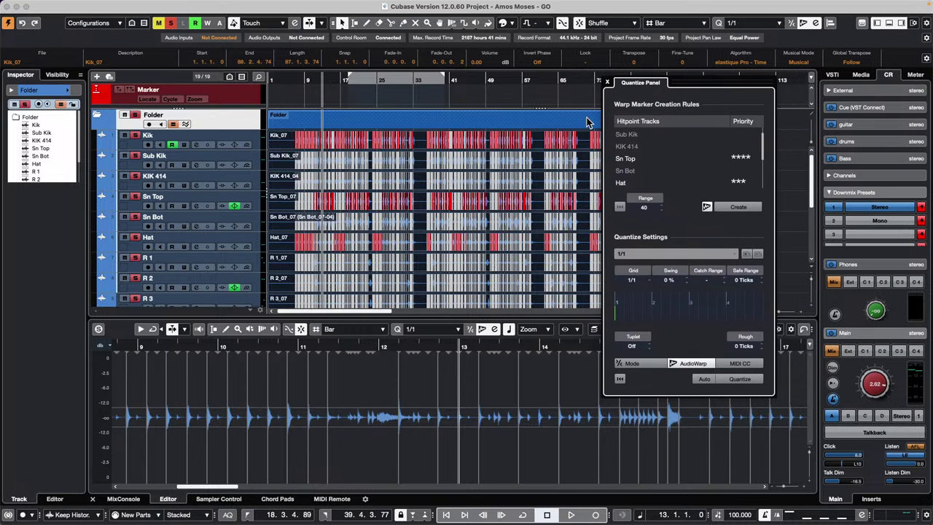
Turn off AudioWarp for the drum folder and slice its tracks at the hitpoints, accepting the removal of warp markers and musical mode
left_click_drag(313, 78, 321, 168)
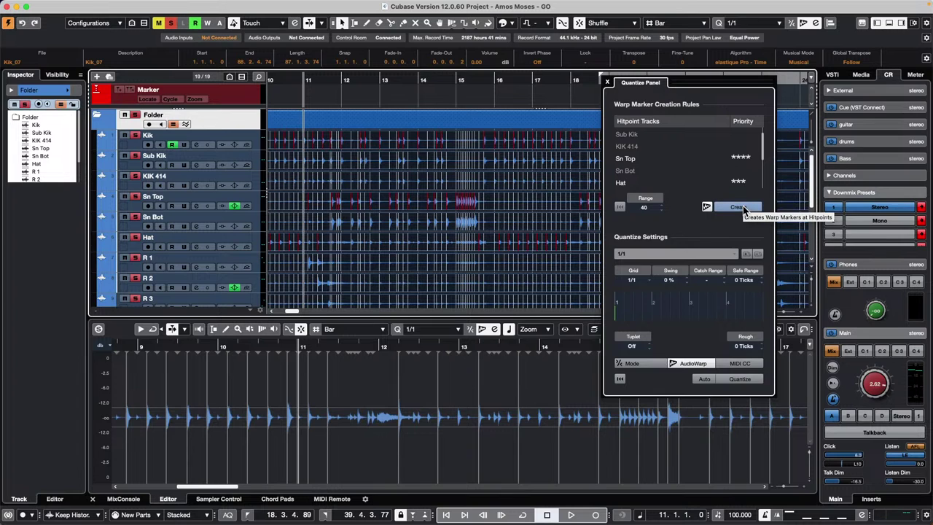
left_click(681, 364)
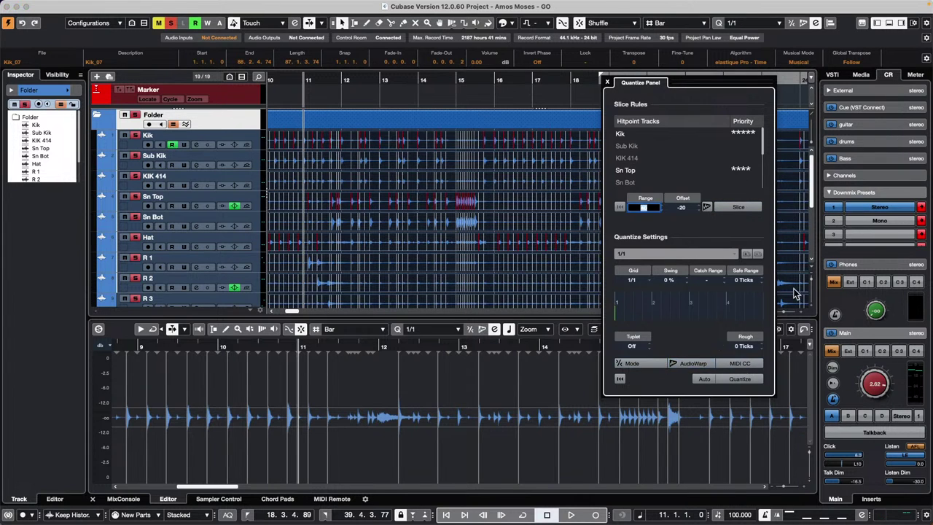
left_click(697, 366)
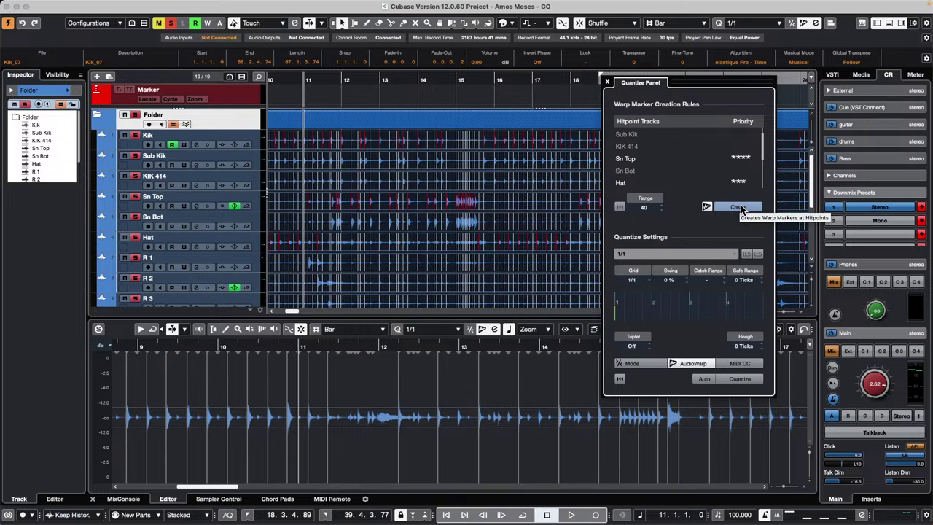
left_click(689, 363)
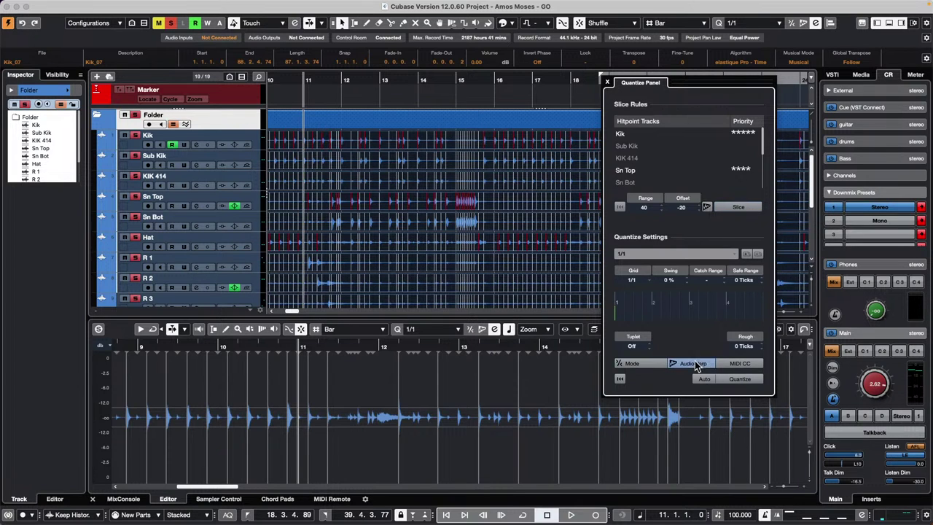
left_click(748, 207)
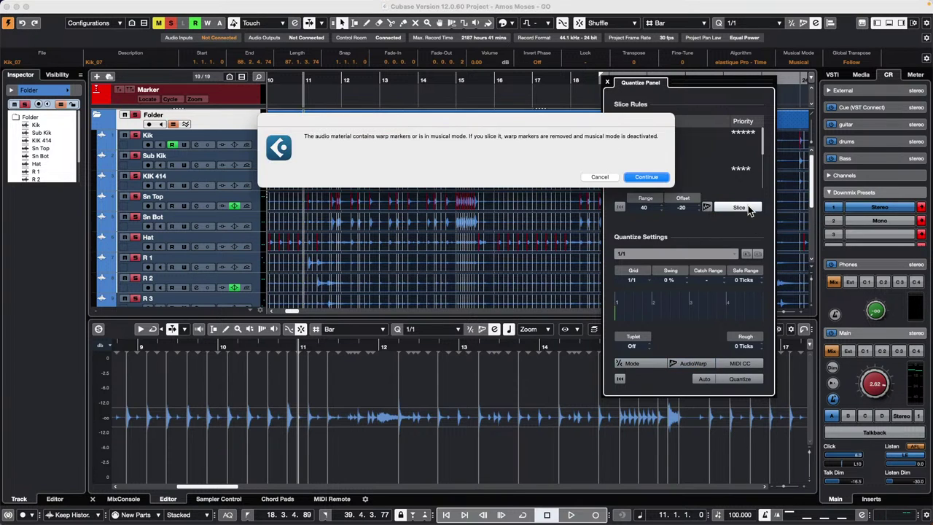
left_click(646, 177)
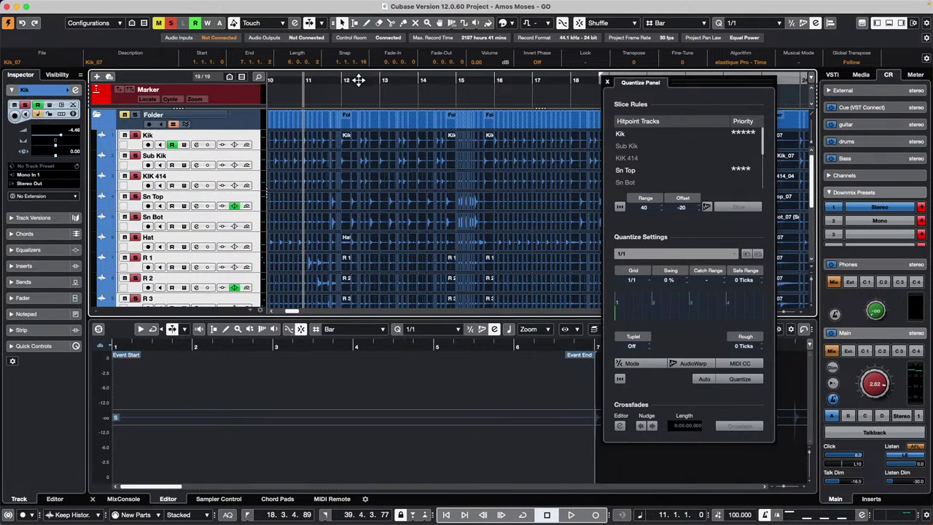
Quantize the sliced drum events to a 1/16 grid and crossfade the gaps between the slices
left_click(631, 282)
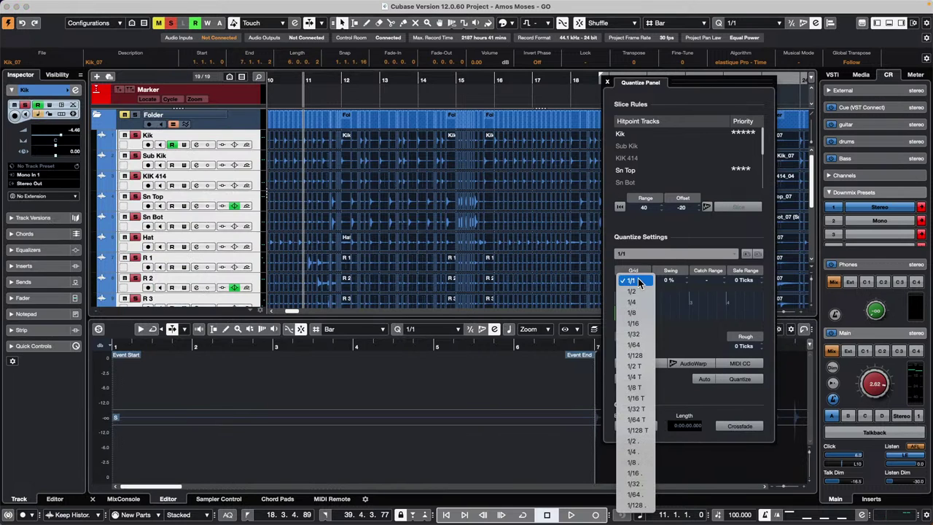
left_click(650, 327)
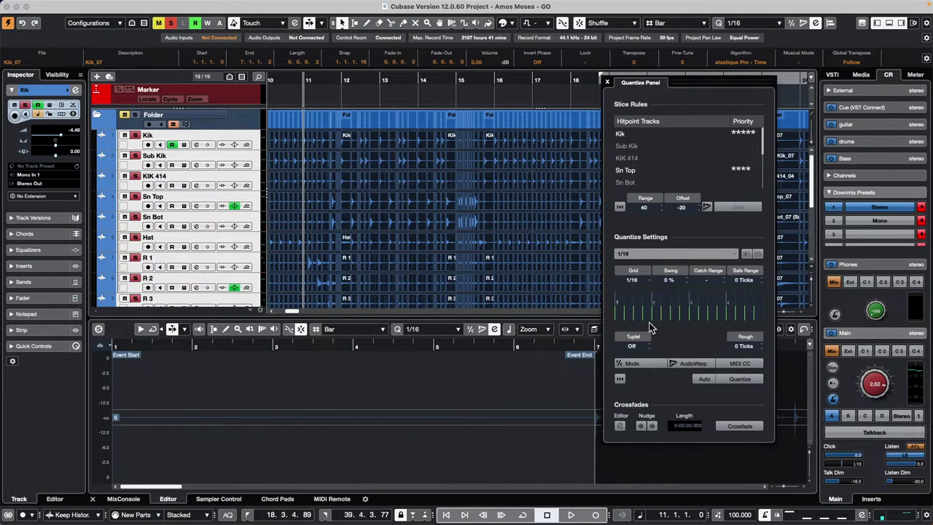
left_click(738, 380)
left_click_drag(413, 85, 410, 108)
left_click(744, 381)
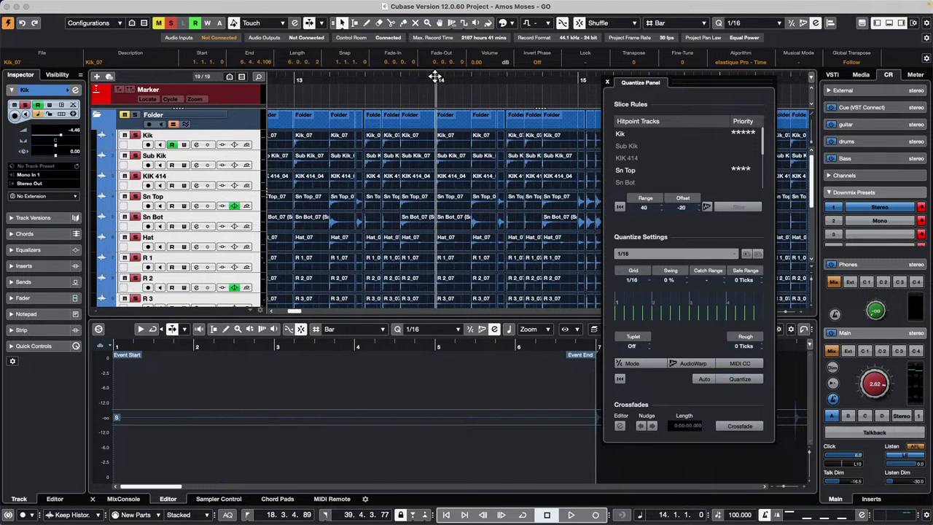
left_click_drag(436, 70, 571, 121)
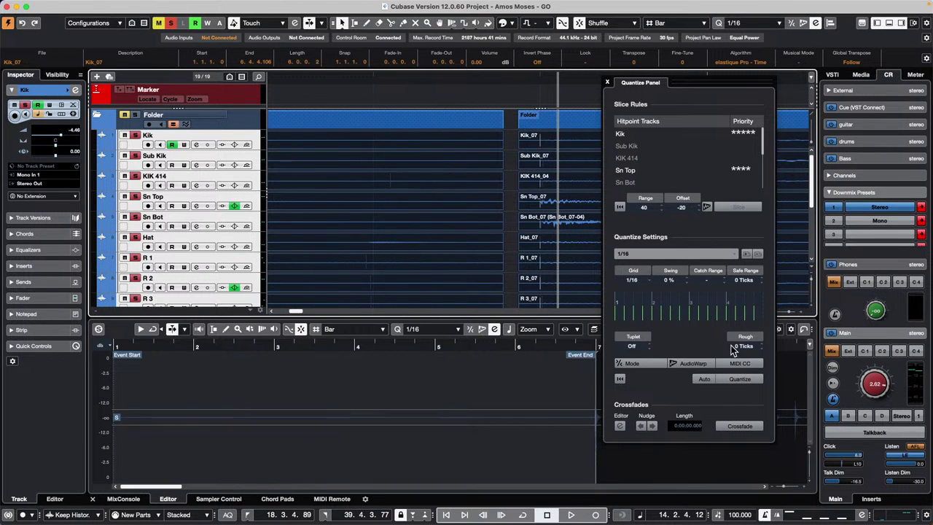
left_click(751, 429)
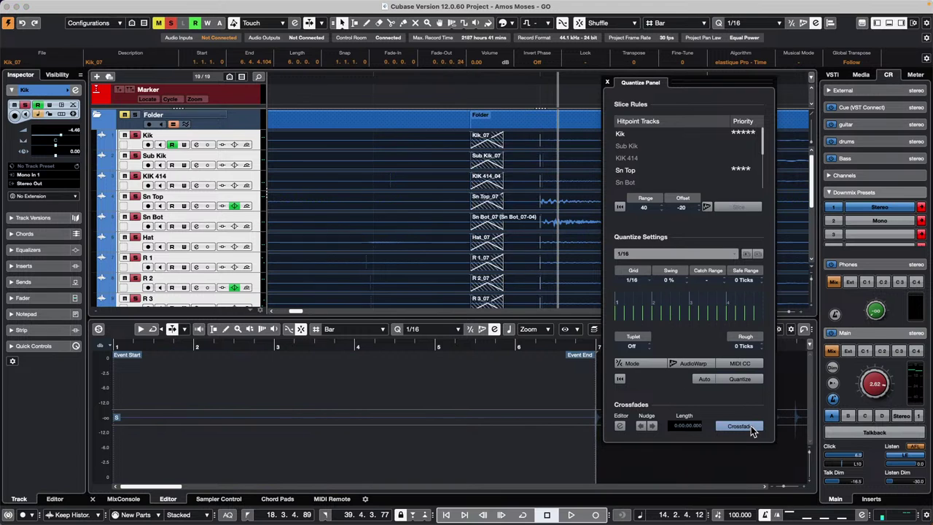
Play back the quantized drums from bar 8, stop playback, and close the Quantize Panel
left_click_drag(498, 76, 325, 48)
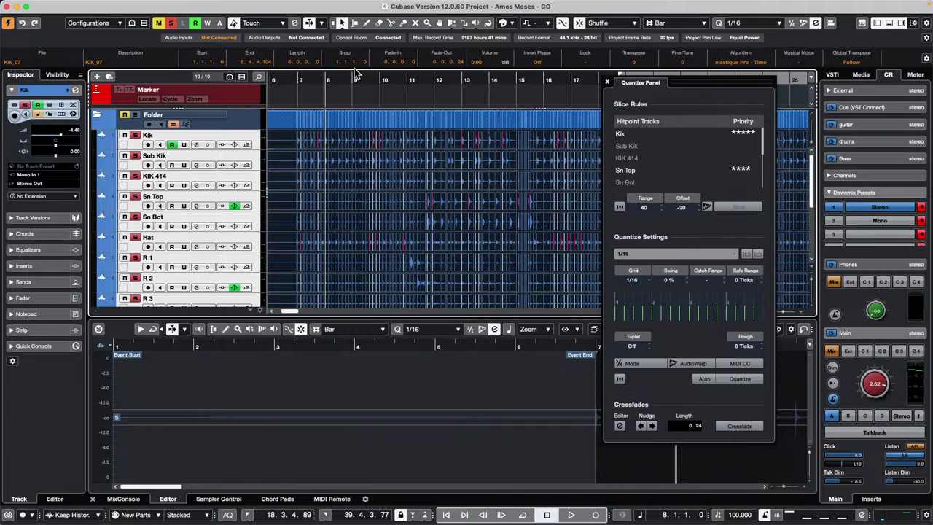
key("space")
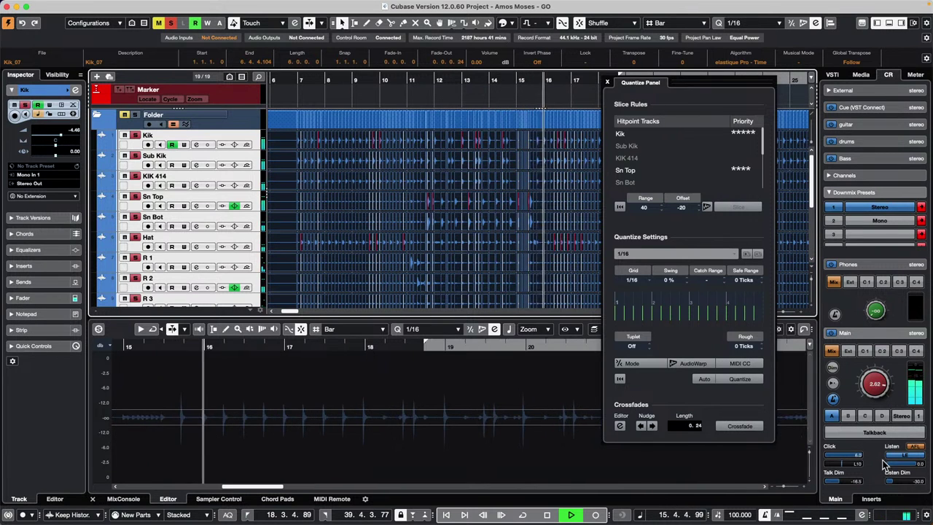
key("space")
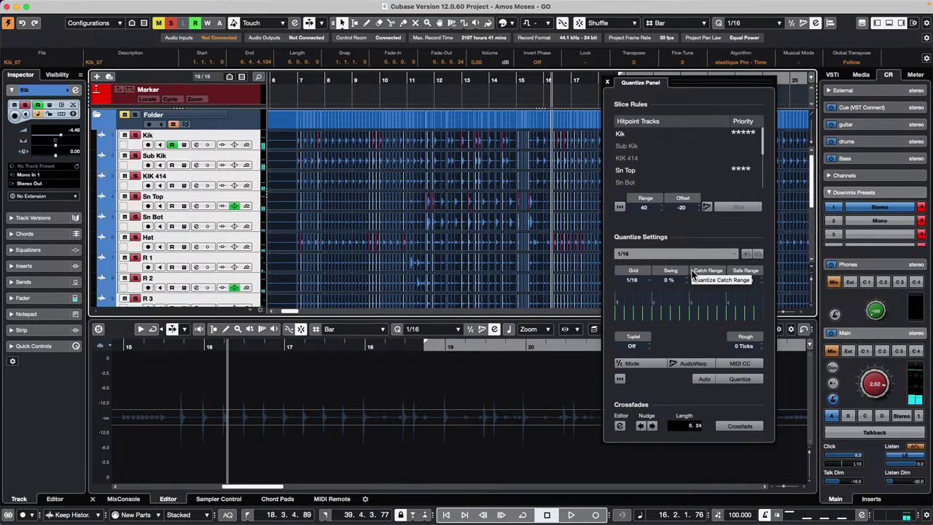
left_click(608, 80)
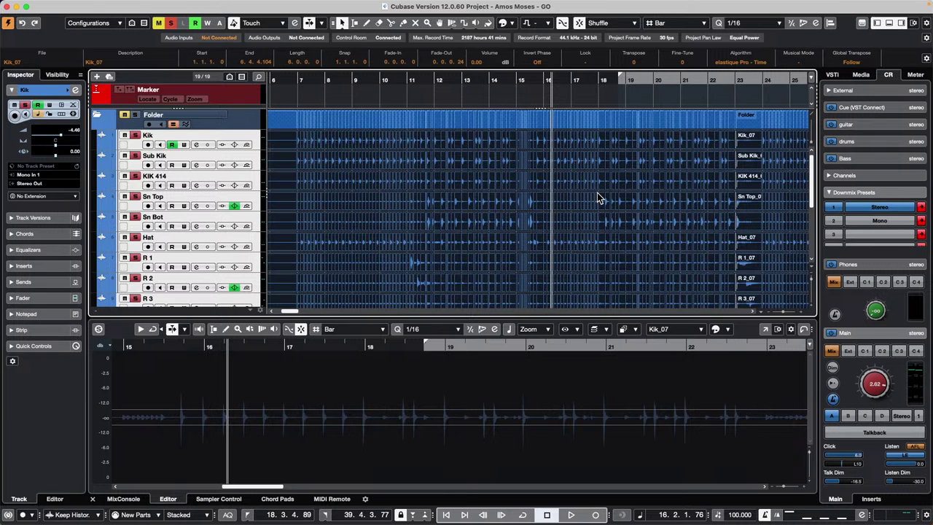
Show the MIDI Remote surface for the Korg nanoKONTROL2 and look through its available mapping pages
left_click(330, 498)
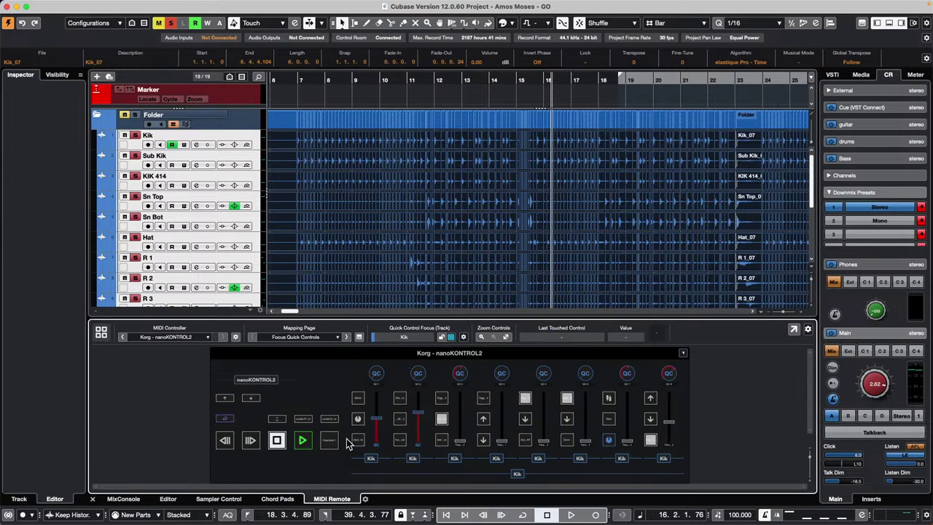
left_click(314, 336)
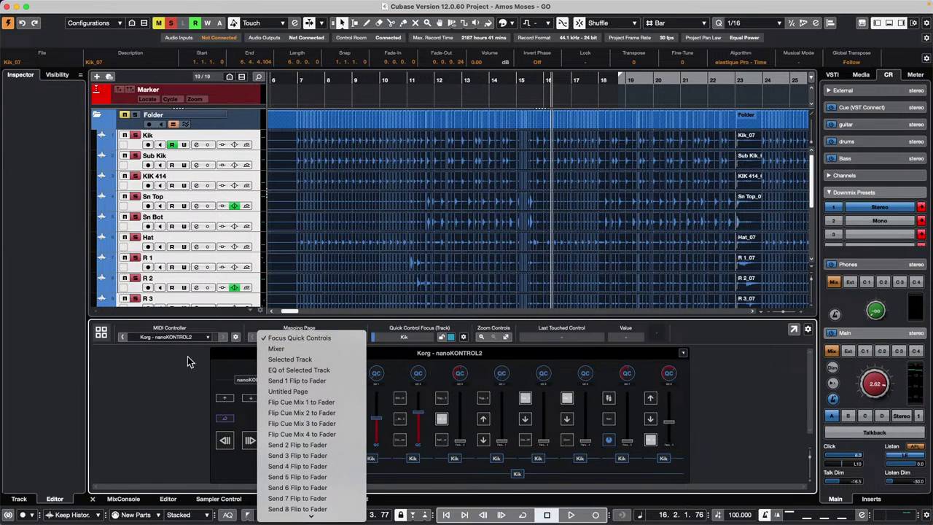
left_click(166, 340)
left_click(323, 339)
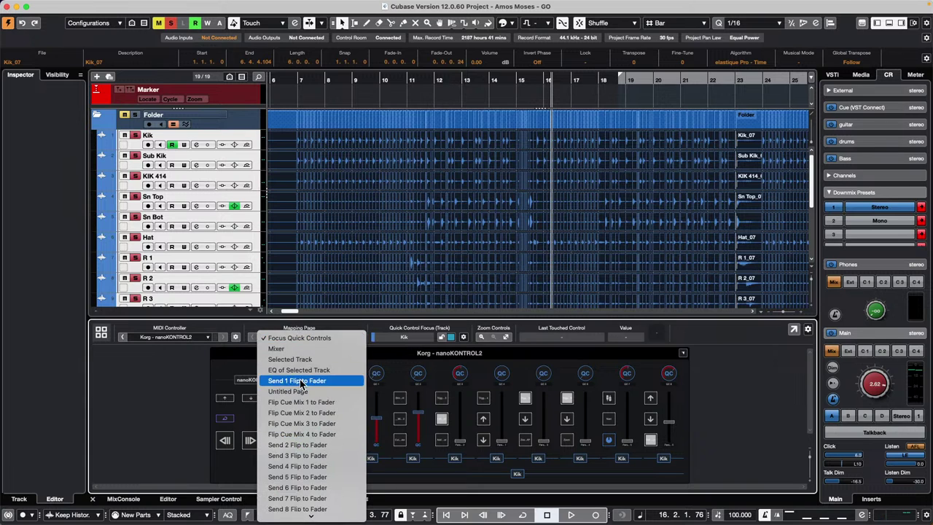
left_click(310, 334)
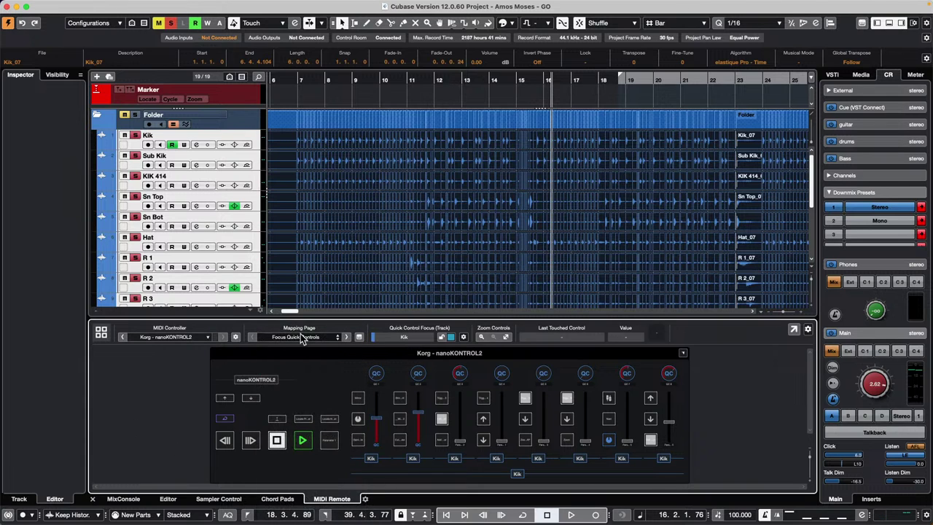
Map the nanoKONTROL2 button assigned to Parameter 1 to the Return to Start Position transport command on the Focus Quick Controls page
double_click(329, 444)
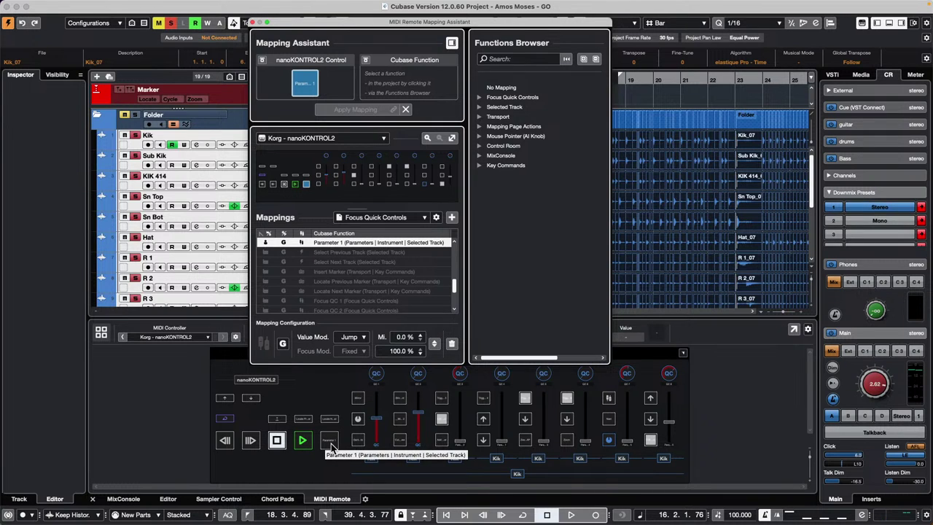
left_click(513, 60)
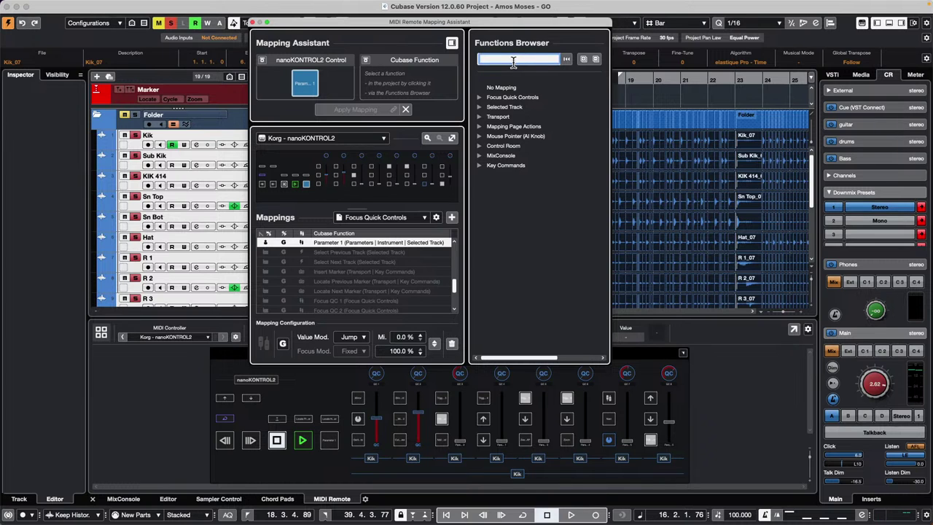
type("return")
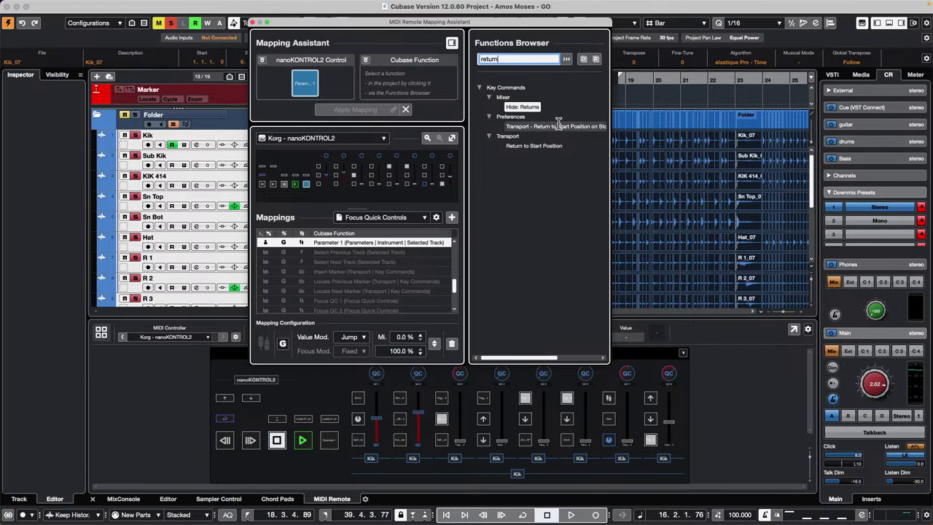
left_click(552, 145)
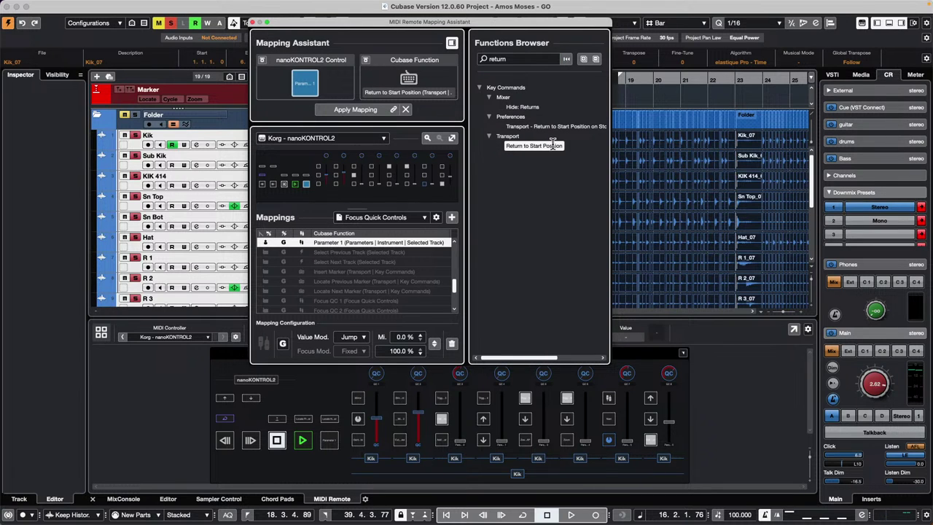
left_click(370, 110)
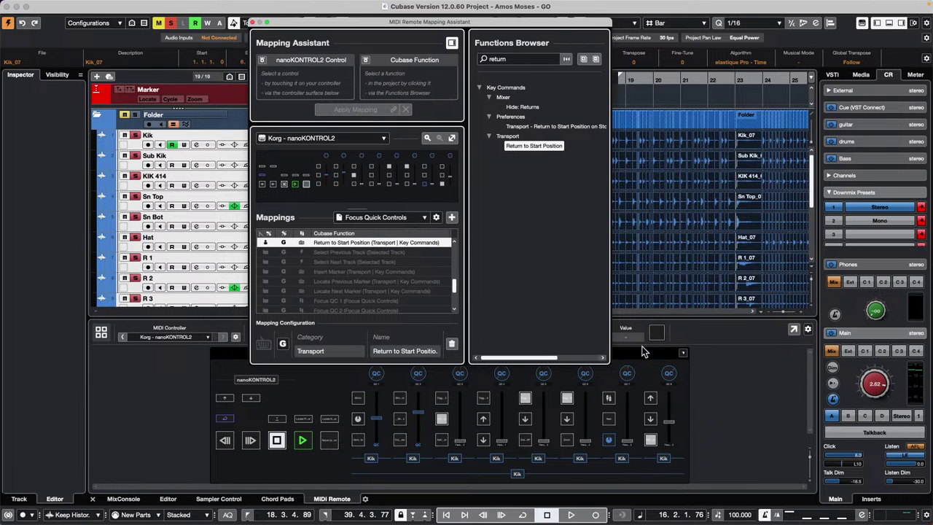
left_click(253, 22)
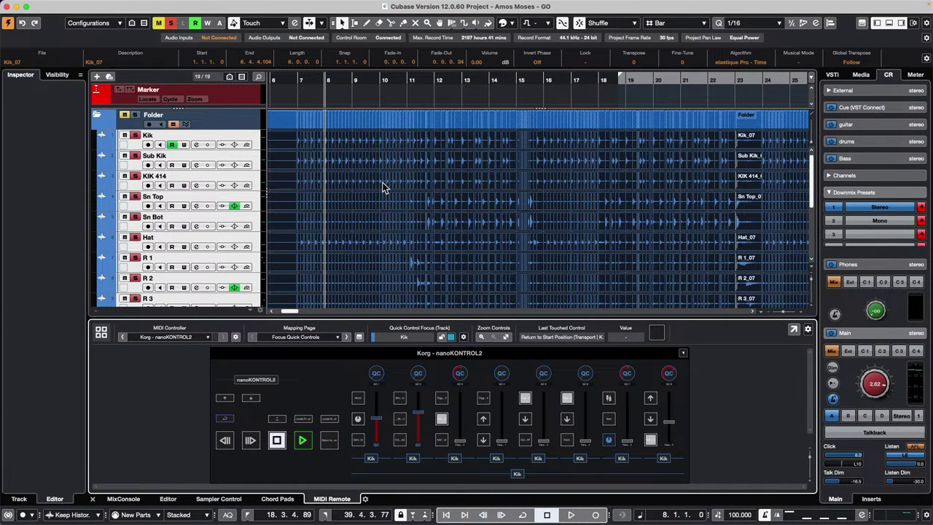
Review the nanoKONTROL2's mapping page list and its controller entry in the MIDI Remote Manager
left_click(320, 337)
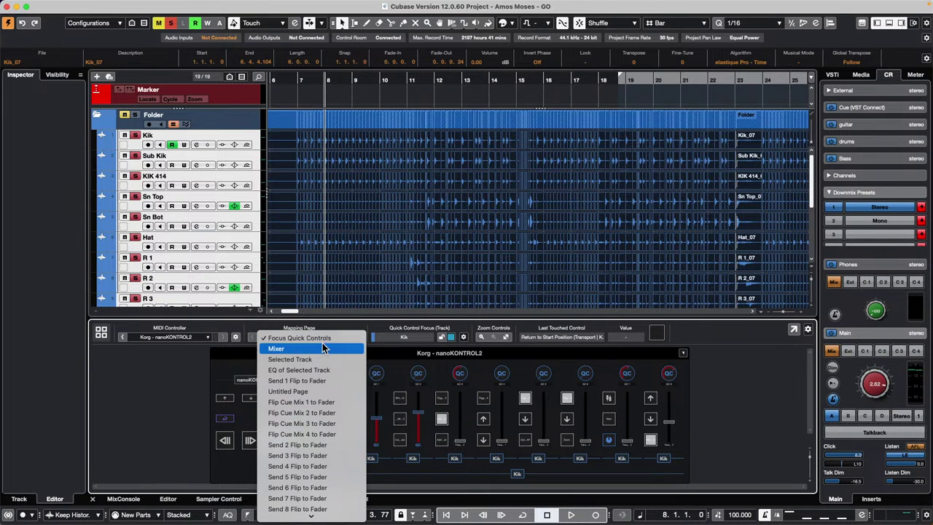
left_click(324, 340)
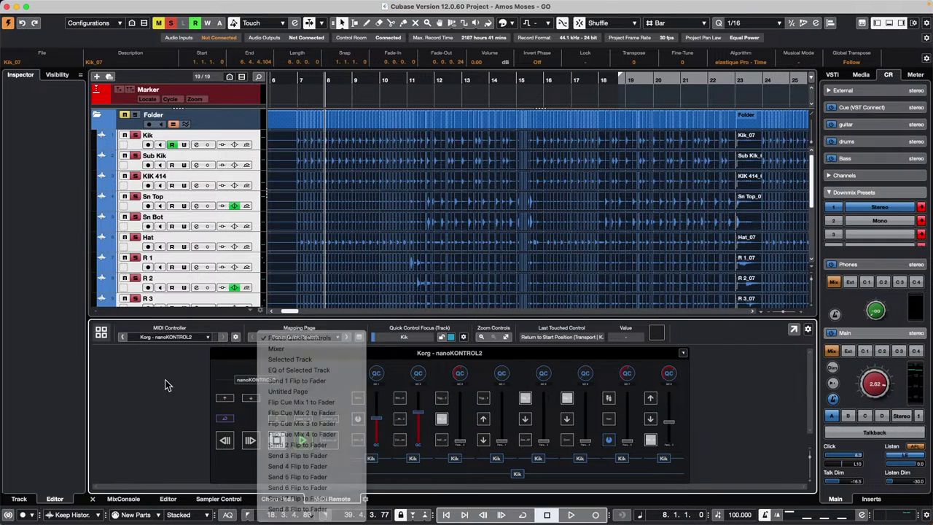
left_click(237, 338)
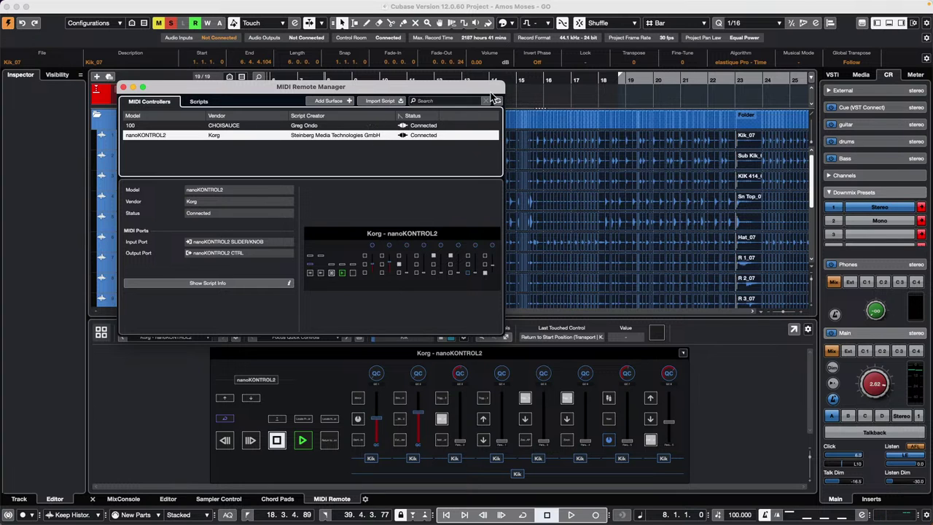
left_click(124, 87)
Inspect the Stop control's mapping, the dialog for adding a mapping page, and the list of existing mapping pages
double_click(282, 443)
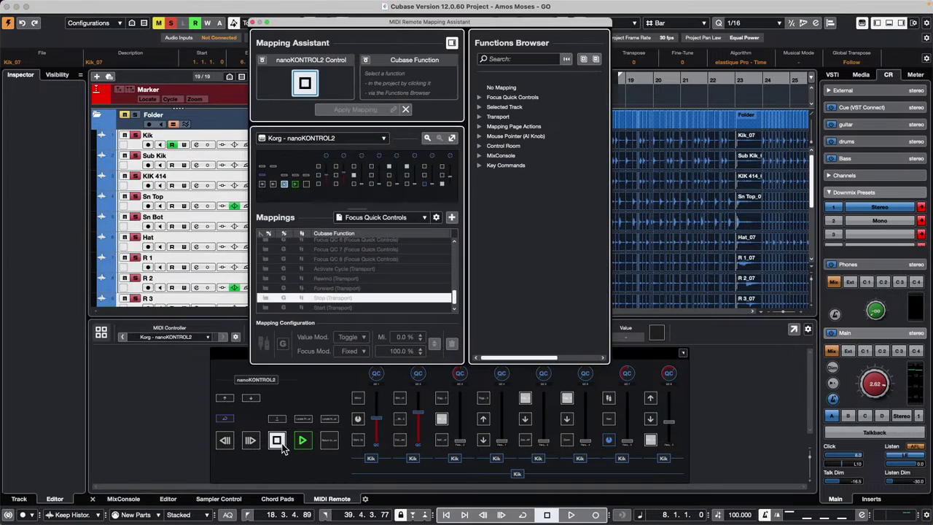
left_click(452, 218)
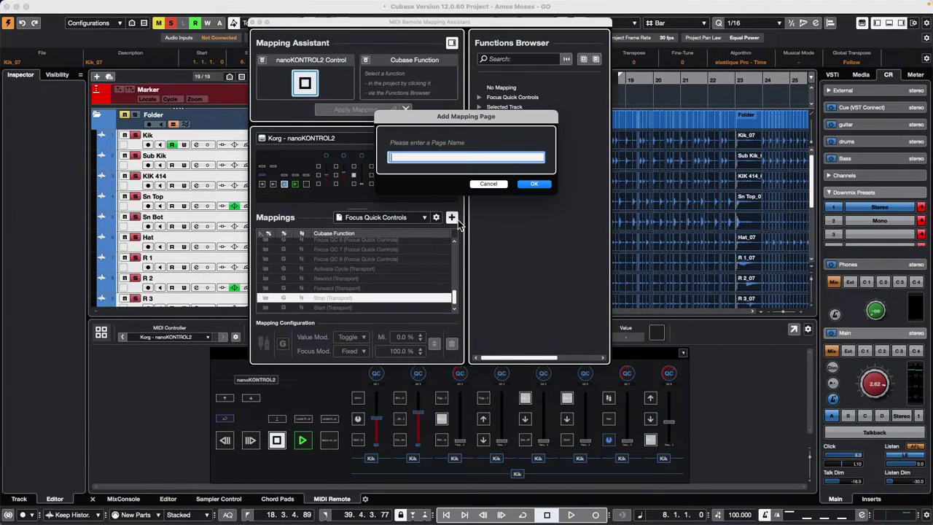
left_click(490, 183)
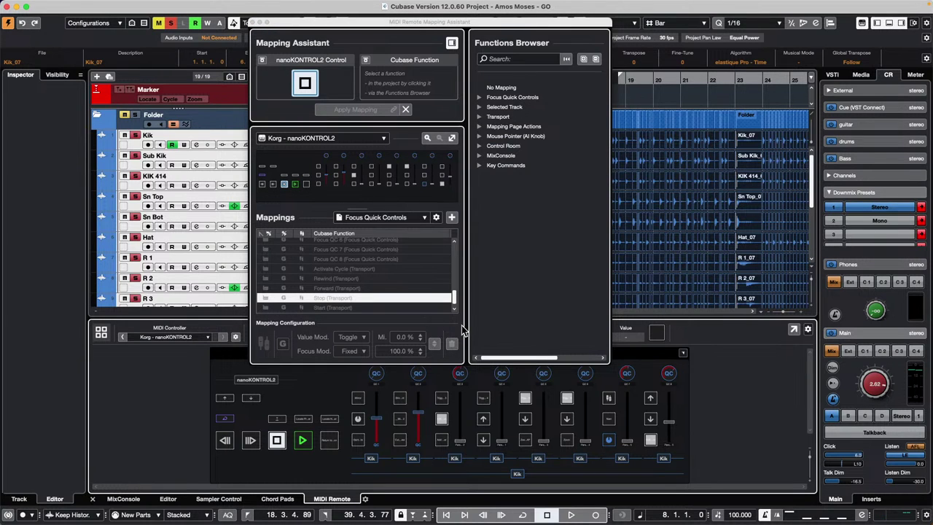
left_click(391, 216)
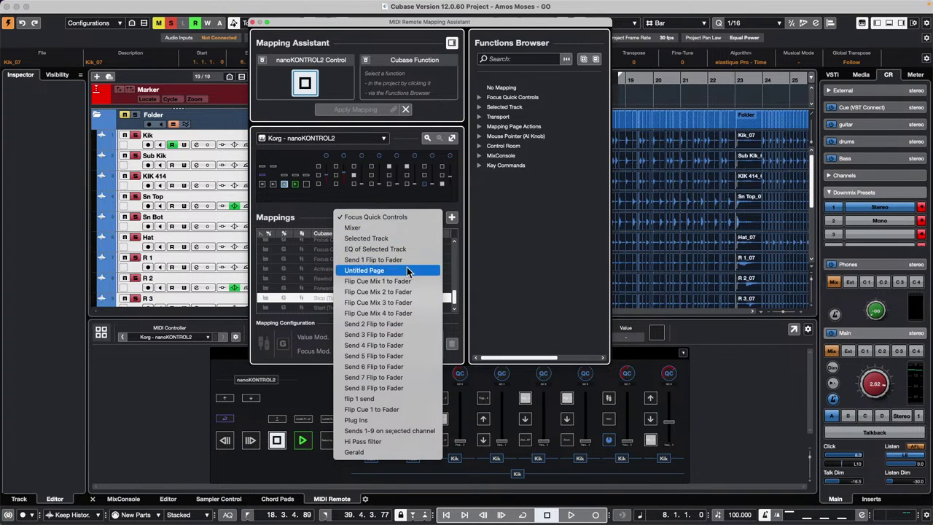
left_click(252, 23)
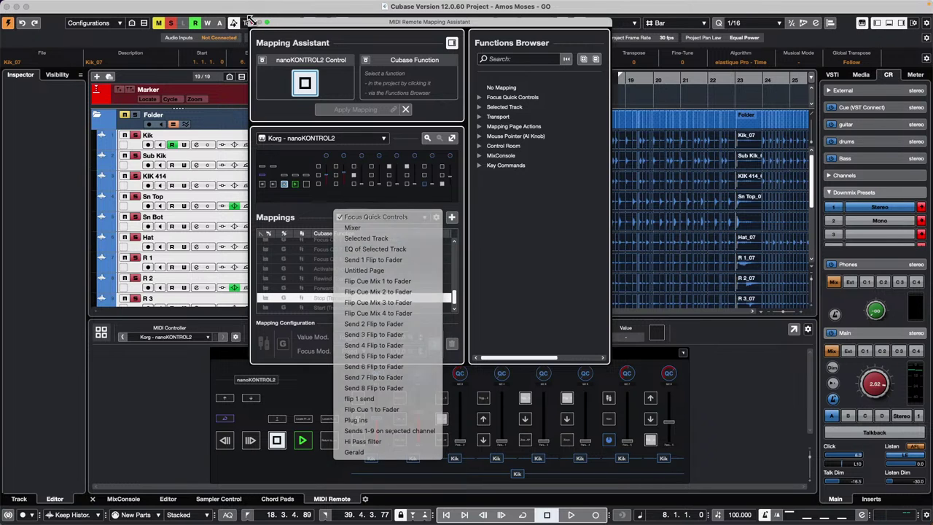
left_click(252, 23)
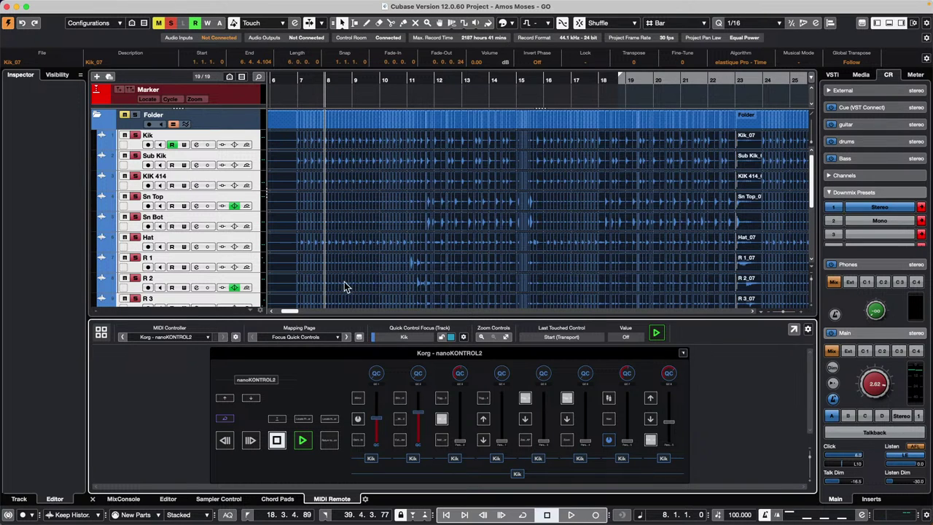
left_click(304, 337)
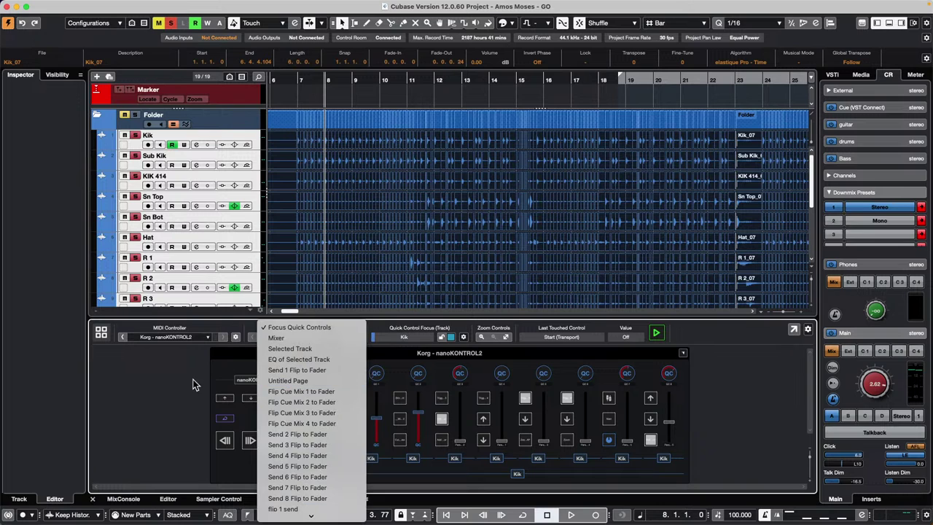
Close the mapping page list and undo the last edits that sliced the multitrack drum events
left_click(159, 391)
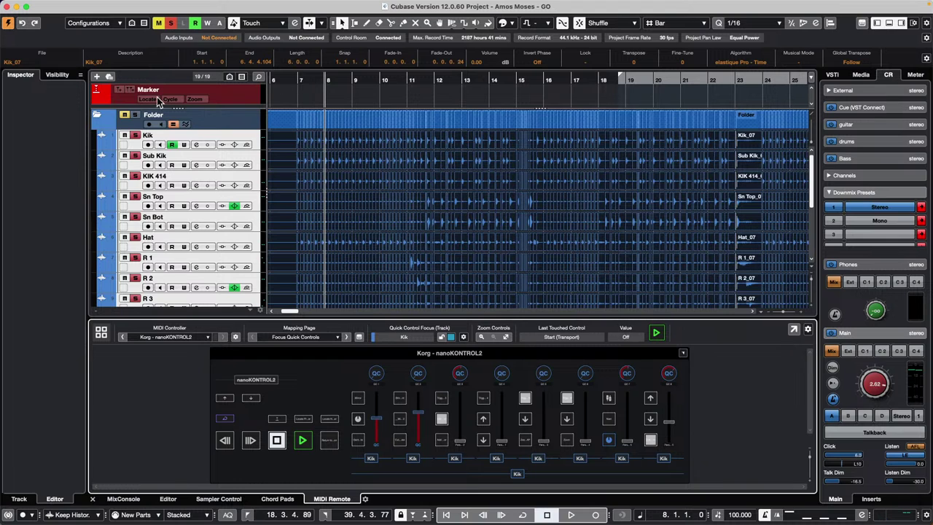
key("super+z")
key("super+z")
key("super+z")
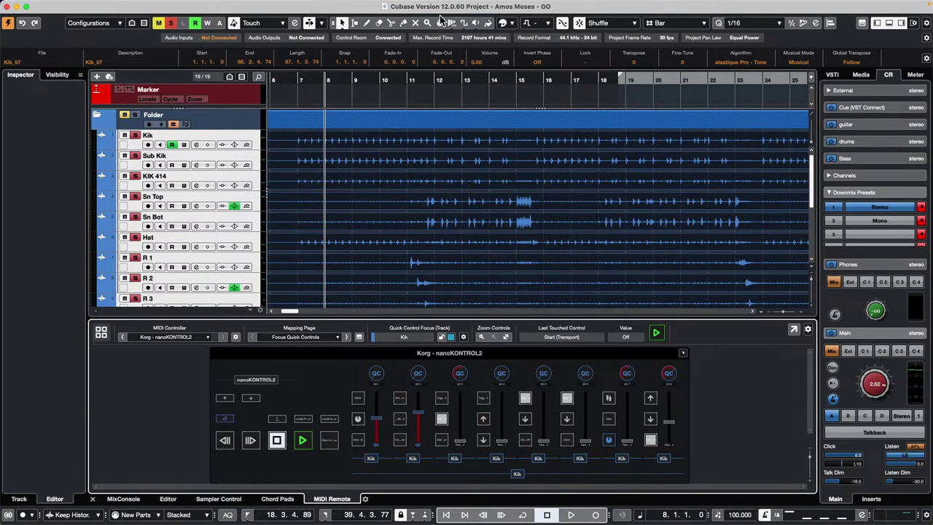
Split the grouped drum events by hand with the Split tool at seven points between about bars 9 and 17
right_click(373, 146)
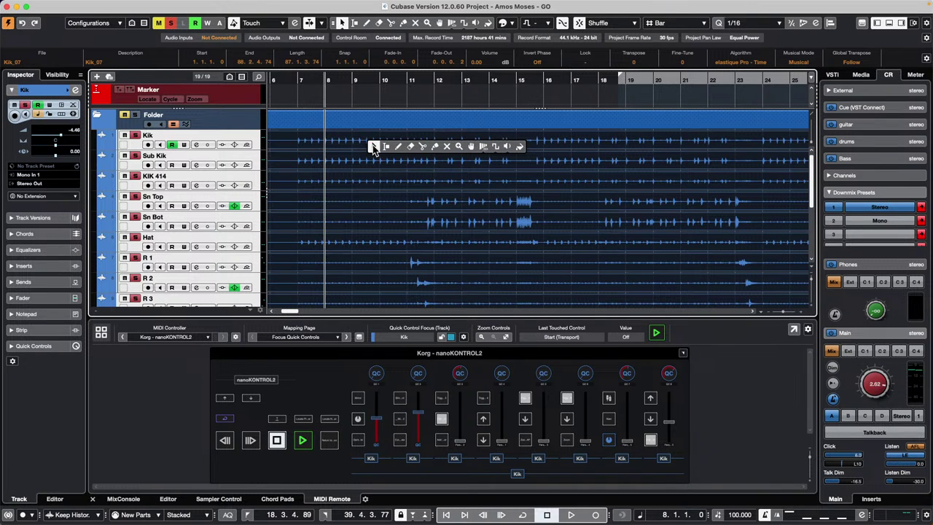
left_click(412, 147)
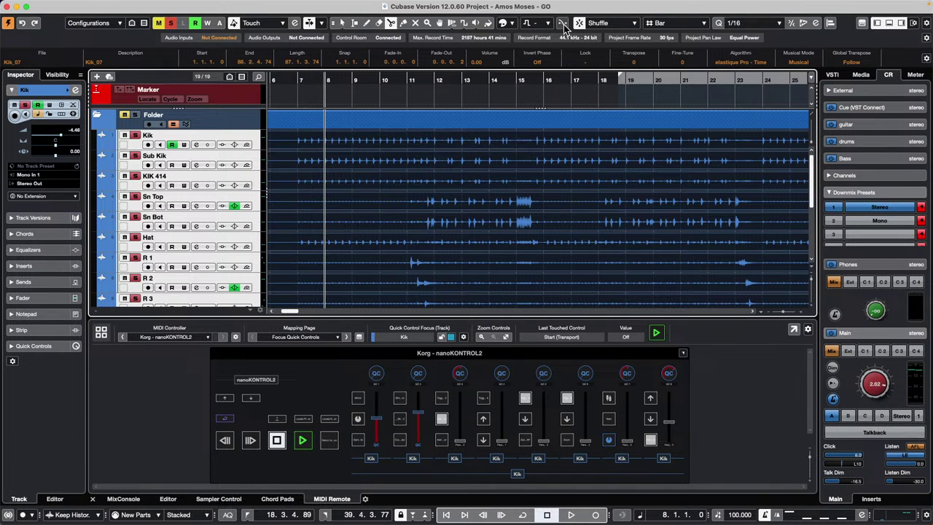
left_click(360, 138)
left_click(396, 140)
left_click(407, 140)
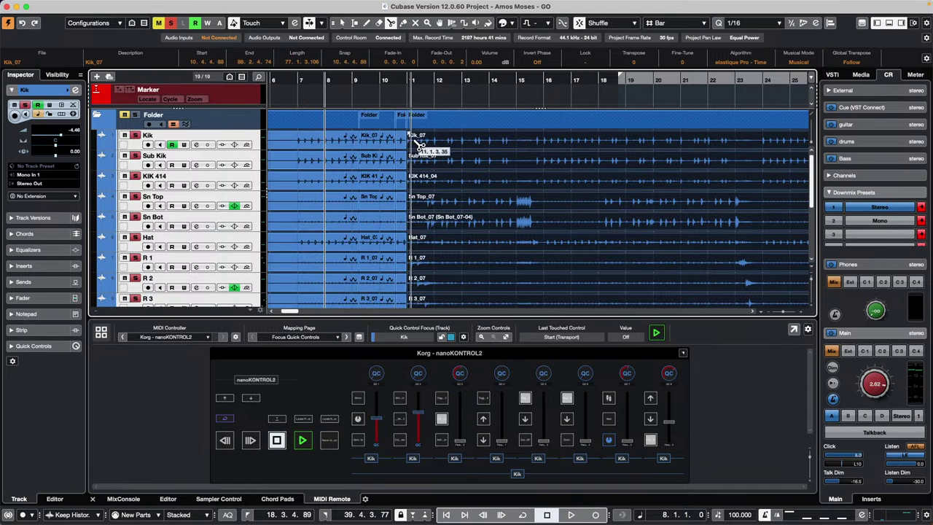
left_click(442, 139)
left_click(483, 139)
left_click(536, 139)
left_click(584, 139)
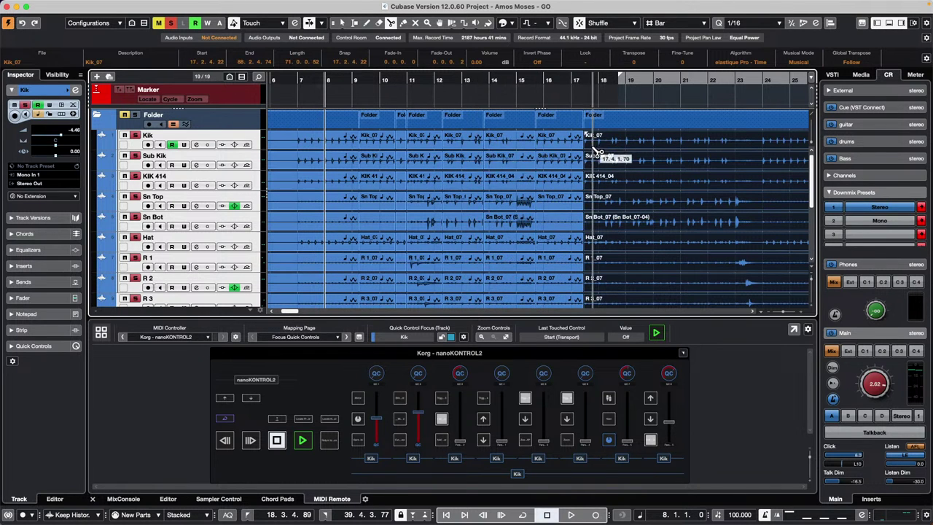
Split the grouped drum events just before the snare hit at about 18.2.1, and play back across the cuts
left_click_drag(611, 78, 601, 160)
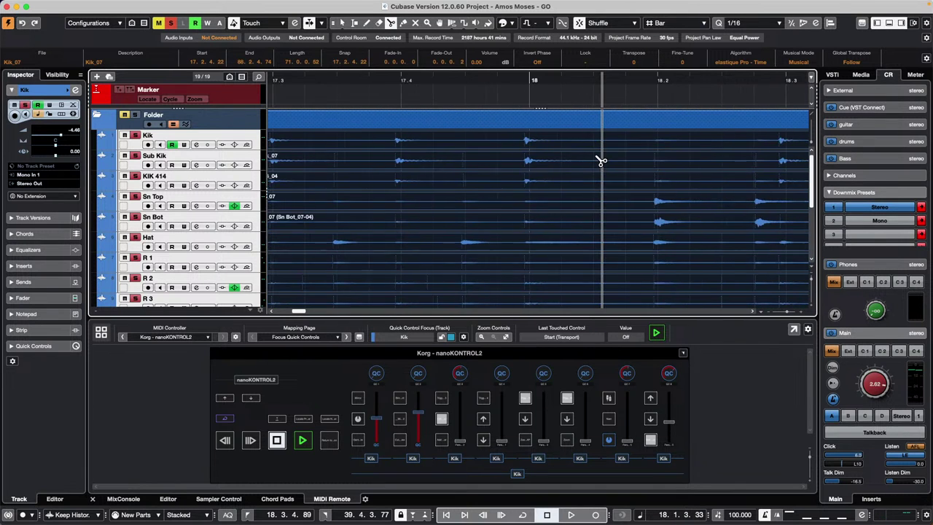
left_click(663, 179)
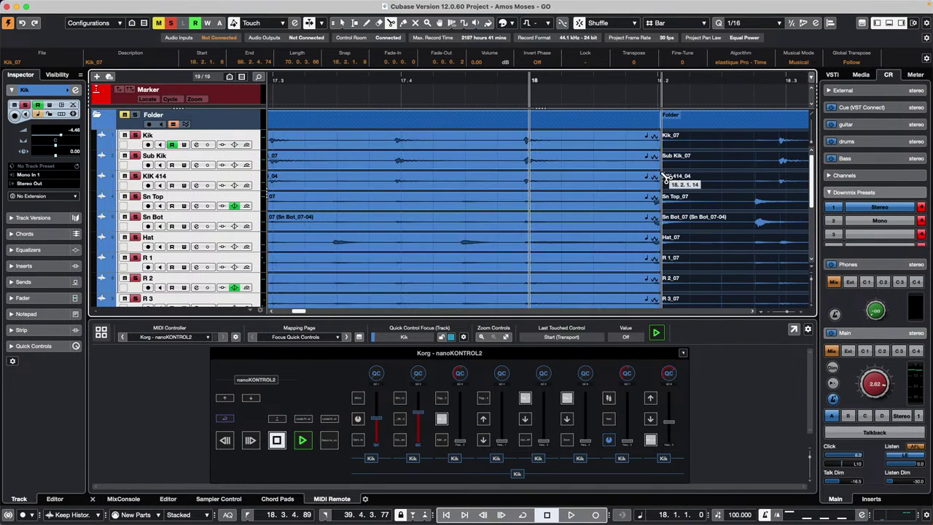
left_click_drag(505, 72, 473, 61)
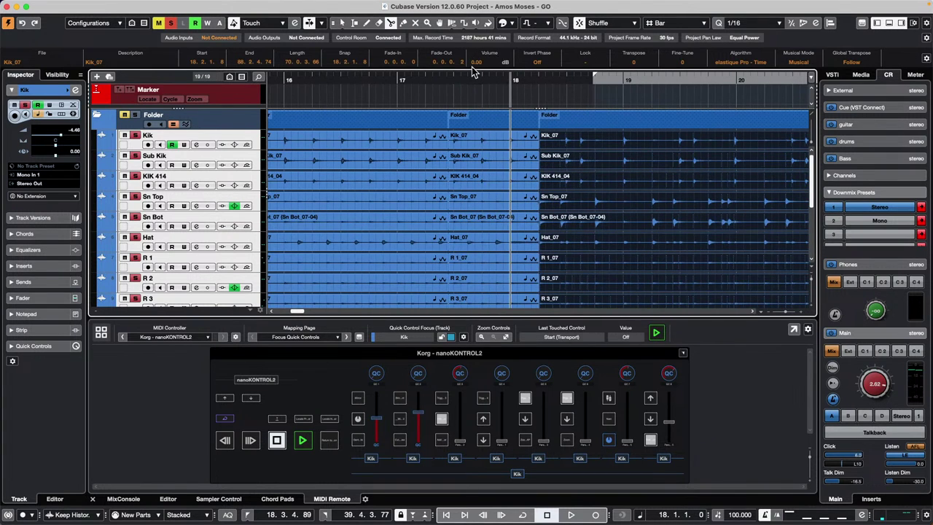
key("KP_Subtract")
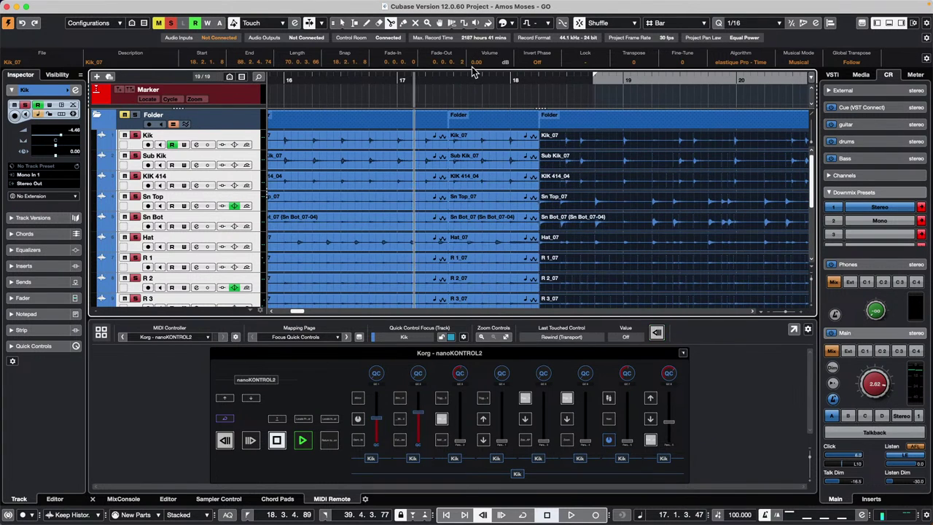
key("space")
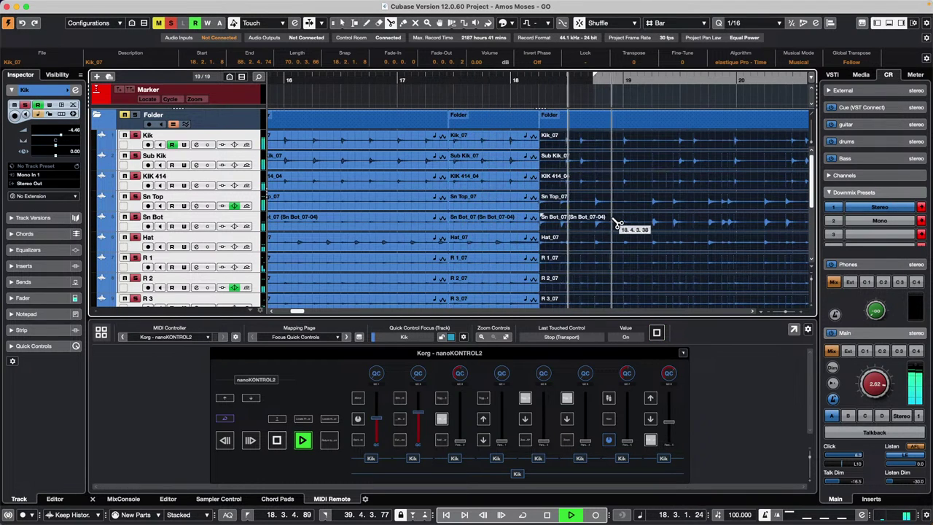
key("space")
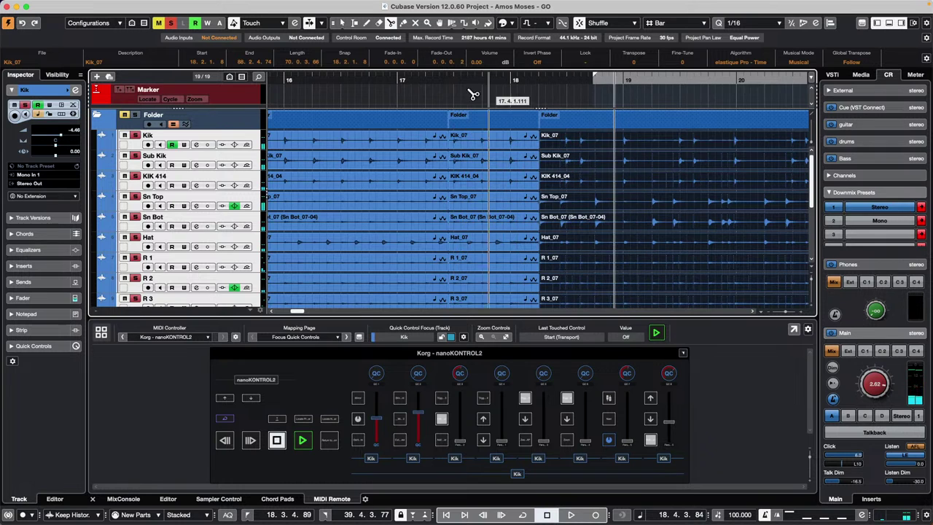
Try the Auto Fade In, Auto Fade Out and Auto Crossfades options for the Kik track, and turn them off again
left_click(72, 114)
left_click_drag(598, 159, 429, 224)
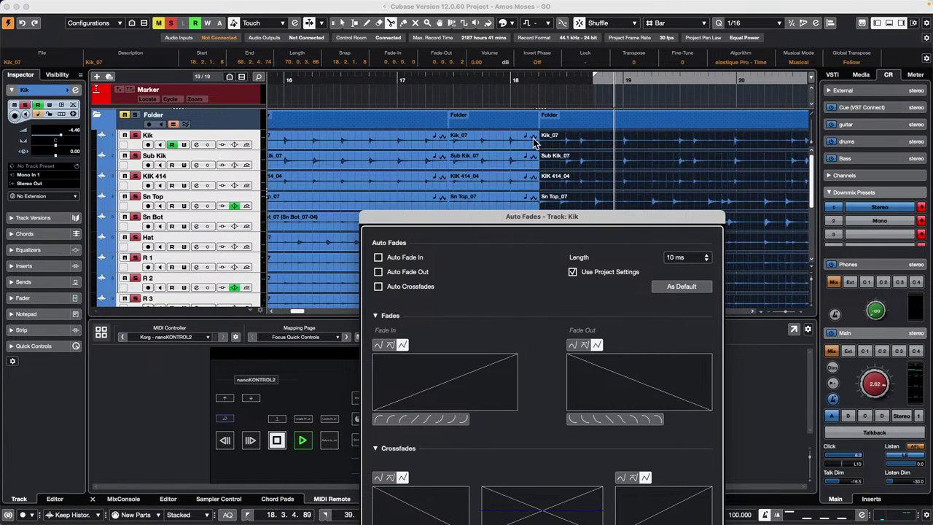
left_click(378, 257)
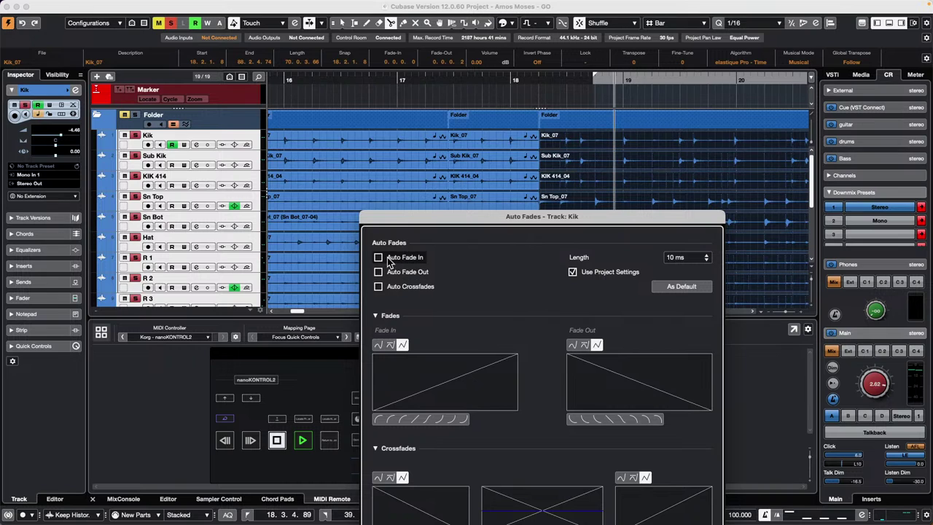
left_click(378, 272)
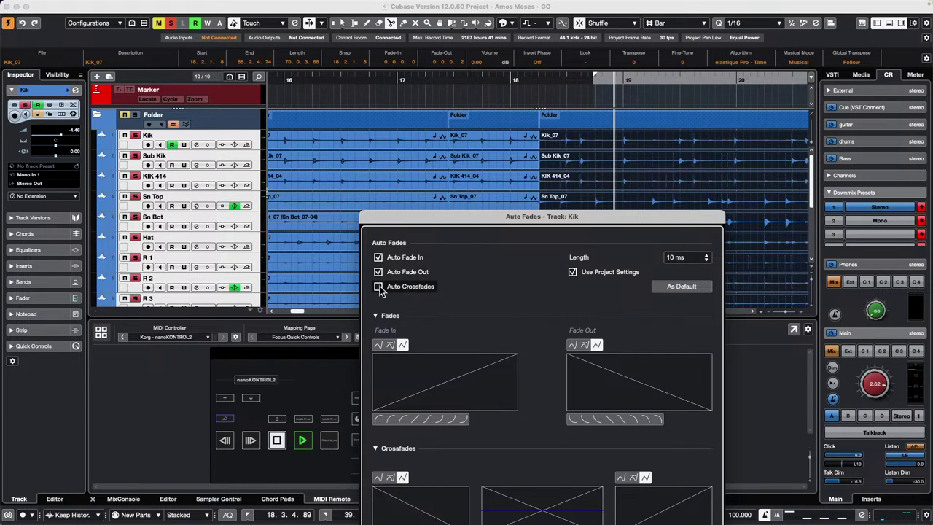
left_click(377, 287)
left_click(378, 287)
left_click(378, 272)
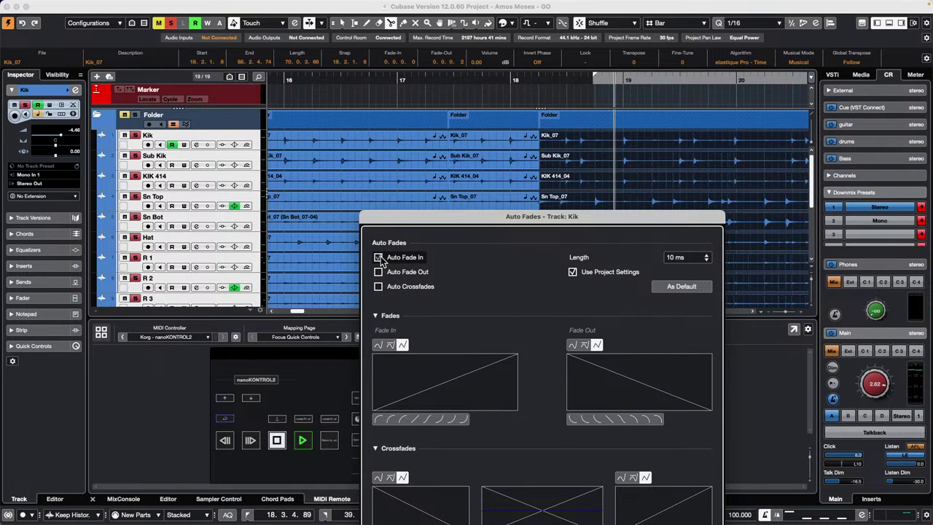
left_click(378, 257)
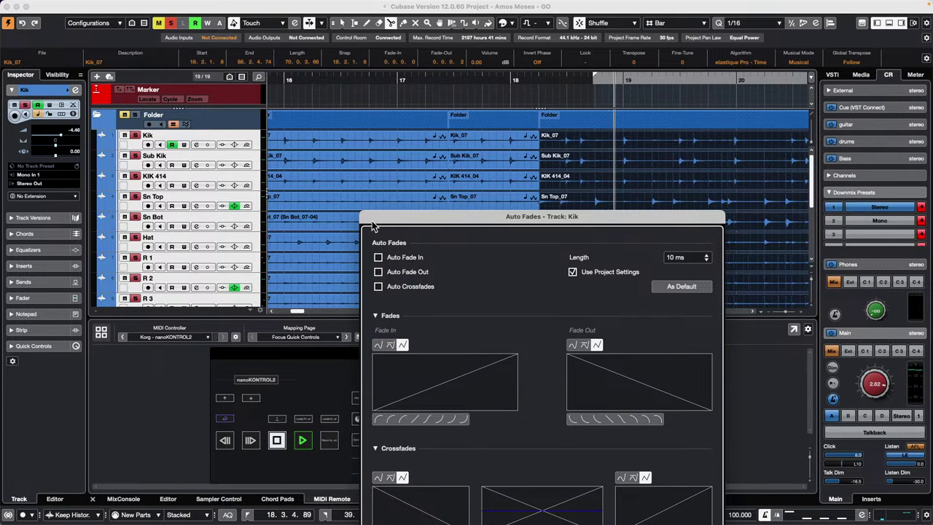
left_click_drag(503, 219, 333, 62)
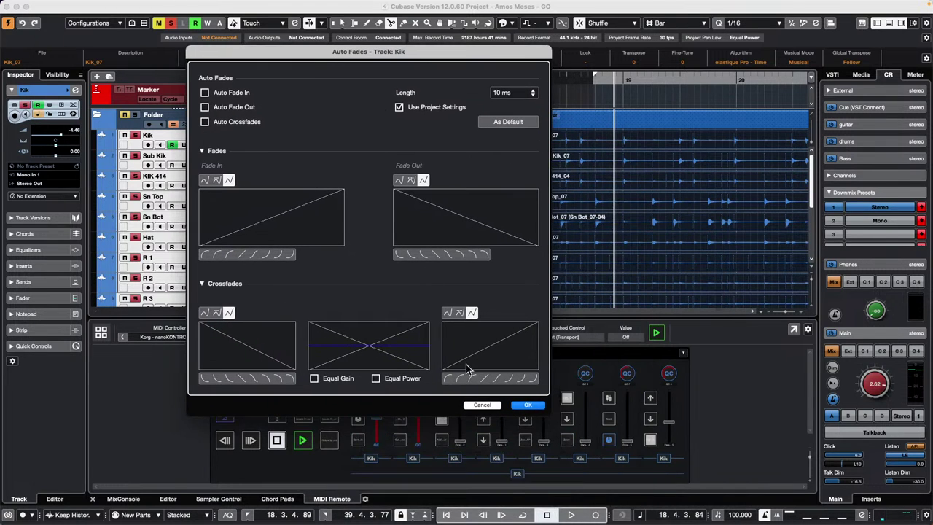
left_click(532, 406)
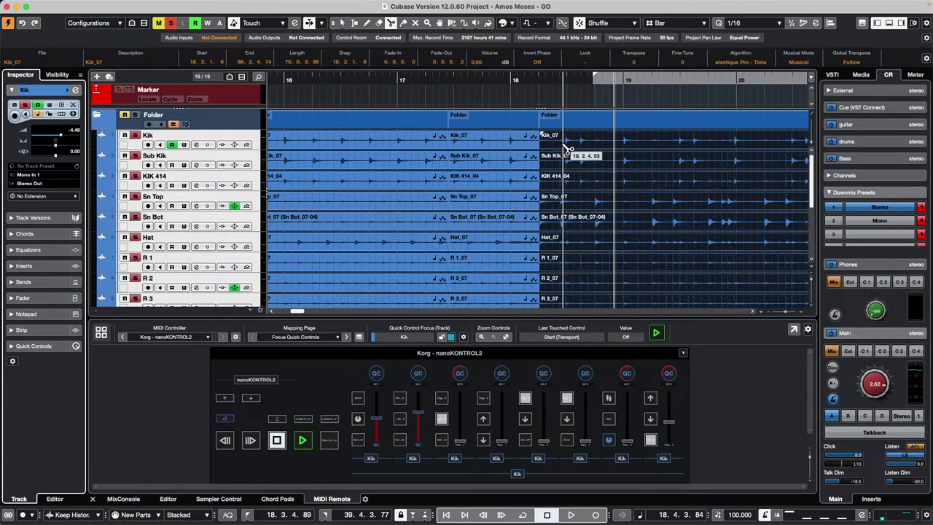
Add a fade-out of about 0.0.0.48 to the drum events before the 18.2.1 cut and a fade-in of about 0.0.0.58 to those after it
key("1")
mouse_move(541, 135)
left_mouse_down()
mouse_move(598, 133)
mouse_move(524, 132)
mouse_move(538, 137)
left_mouse_up()
left_click(525, 139)
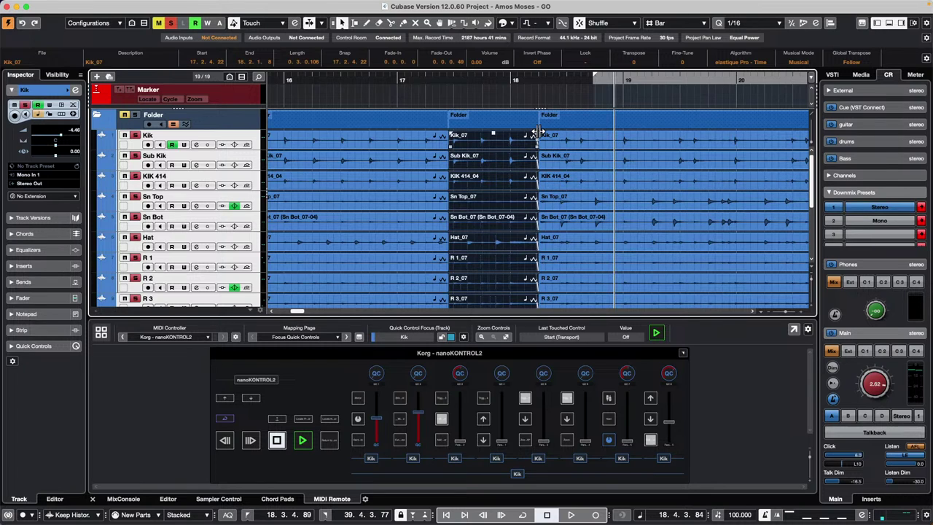
left_click_drag(542, 134, 544, 134)
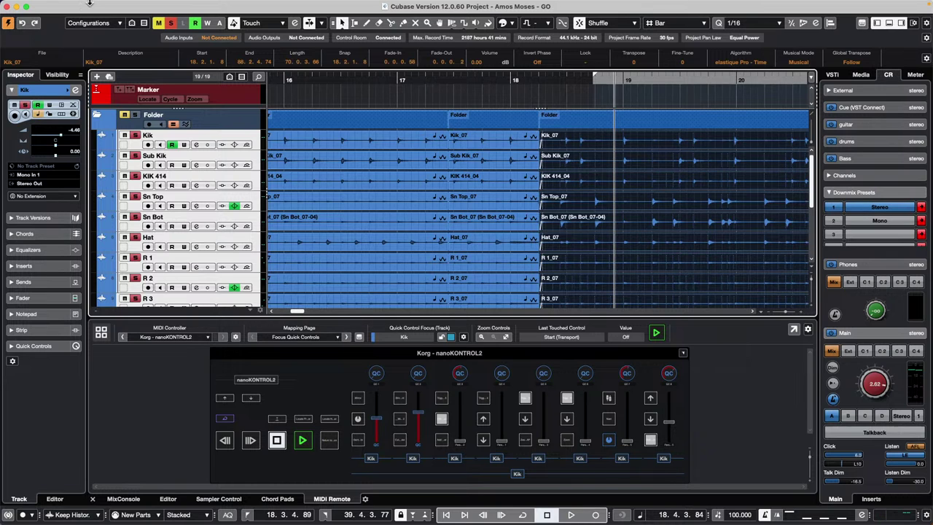
In the Metering Appearance preferences, try the top meter handle's colour picker, move that handle to -24.7, and restore the page's defaults
left_click(51, 4)
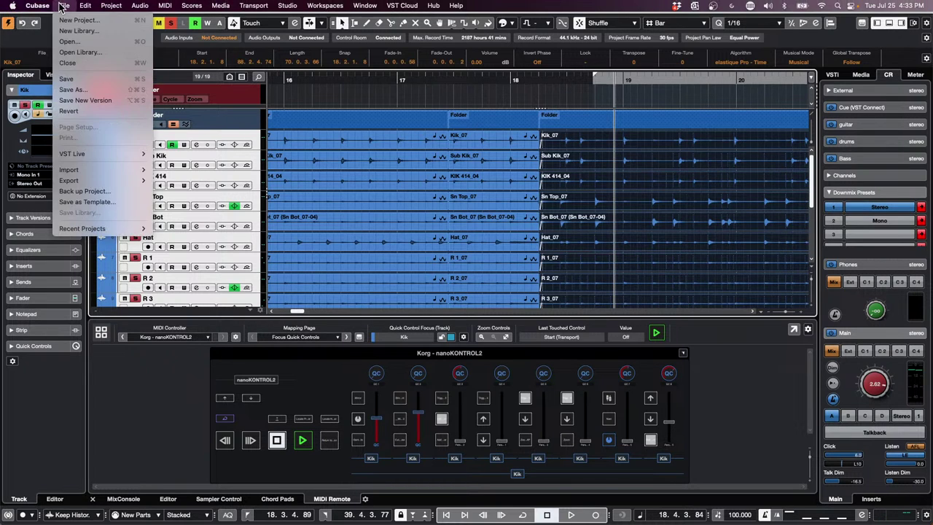
left_click(45, 36)
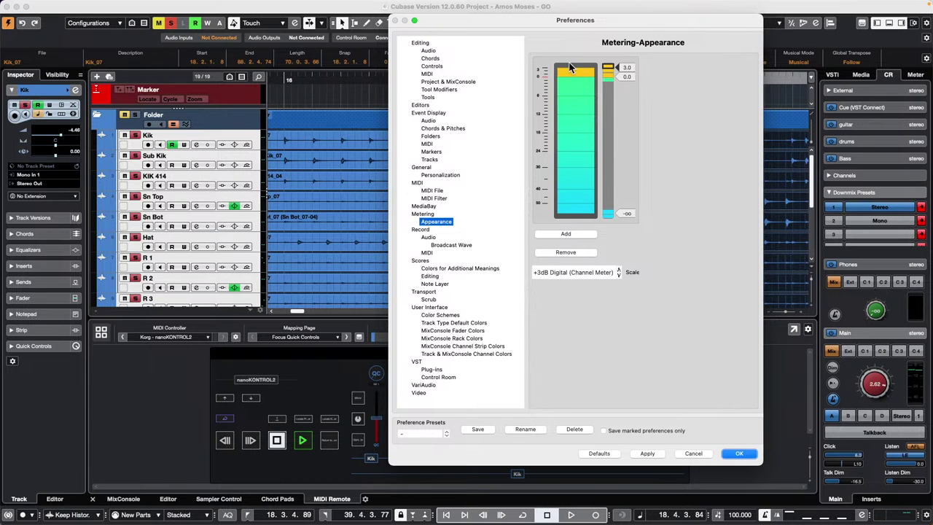
double_click(608, 69)
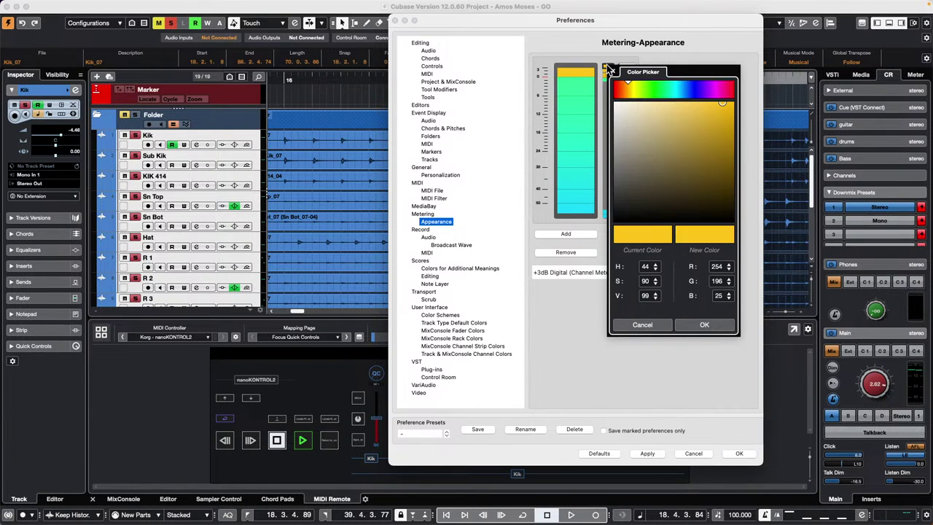
left_click(616, 89)
left_click(613, 72)
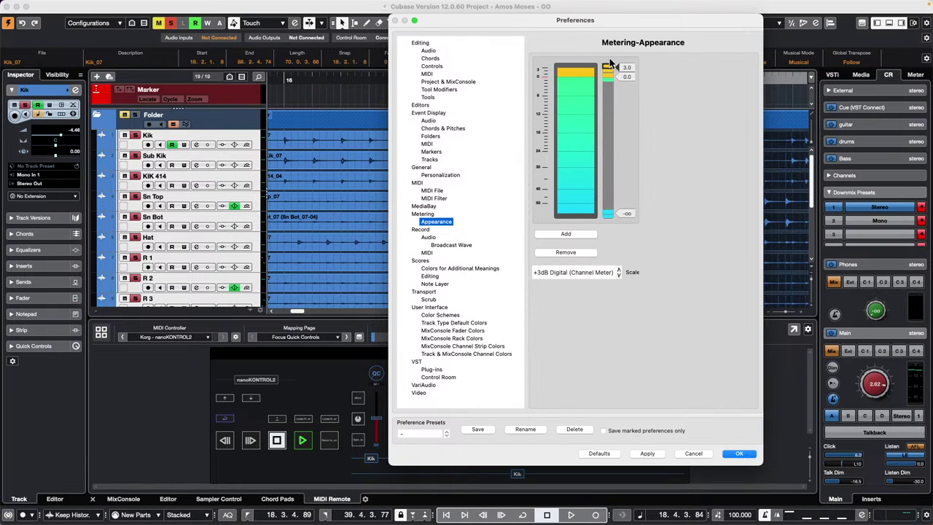
left_click_drag(617, 68, 613, 153)
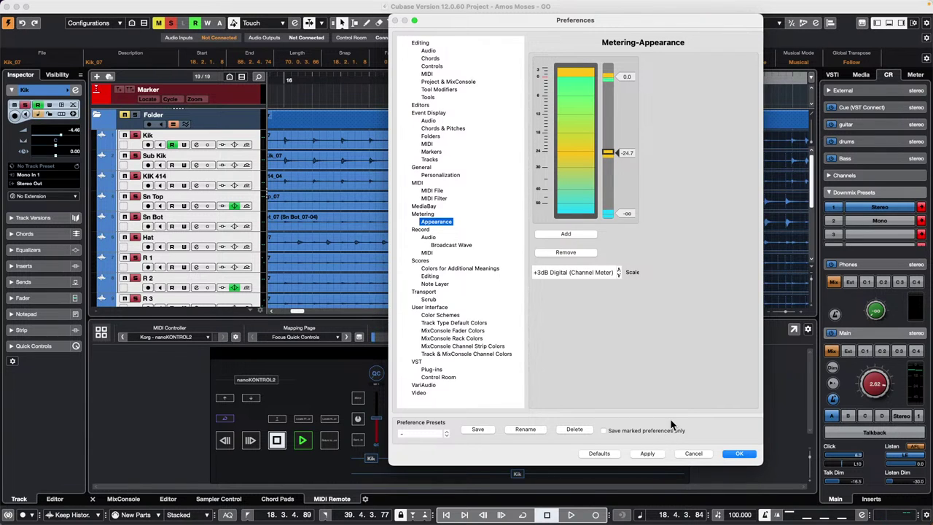
left_click(601, 454)
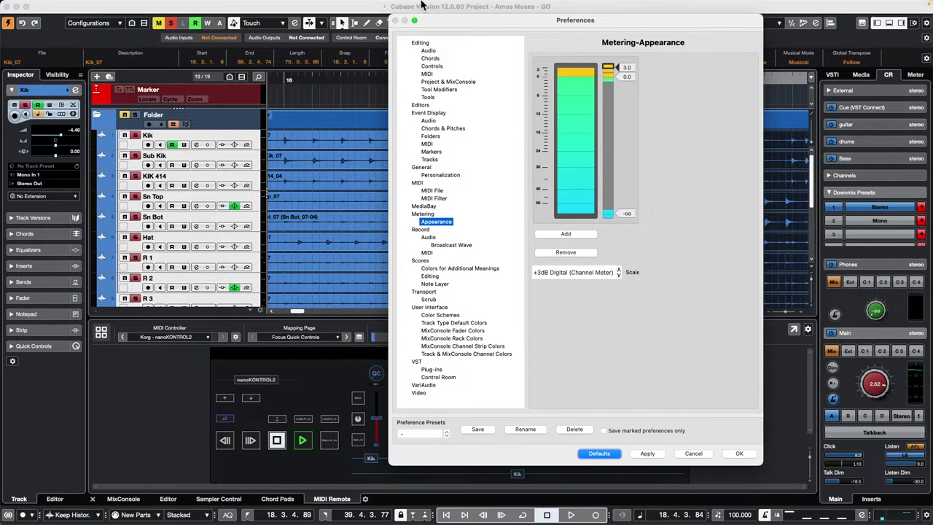
left_click(751, 456)
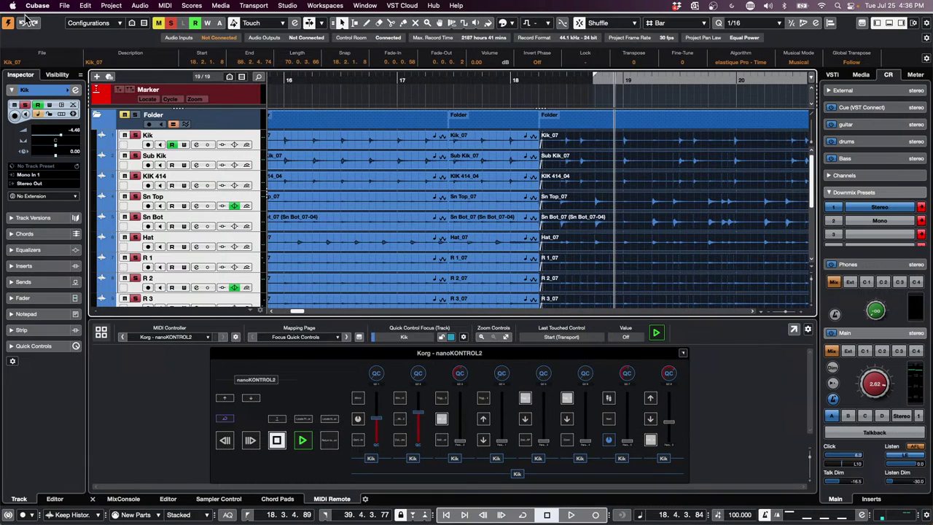
Open the recent project "jump off.cpr"
left_click(64, 6)
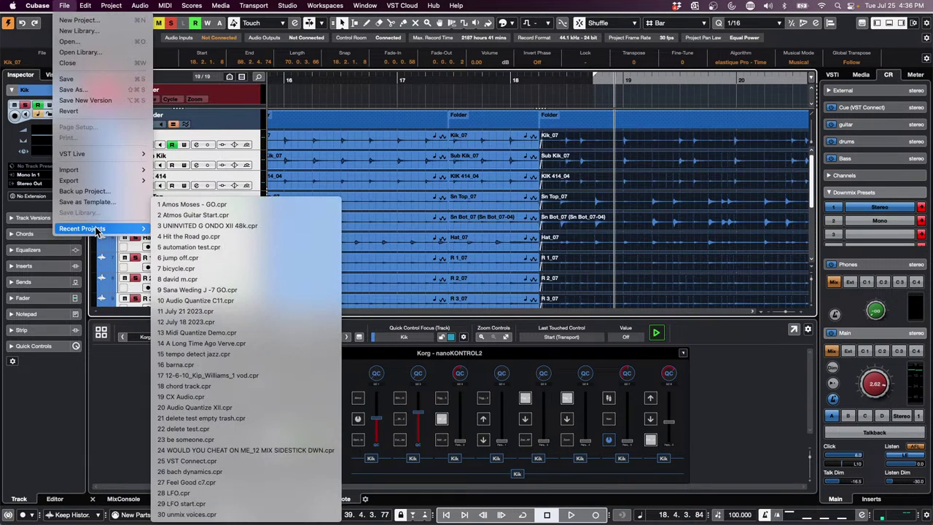
mouse_move(138, 229)
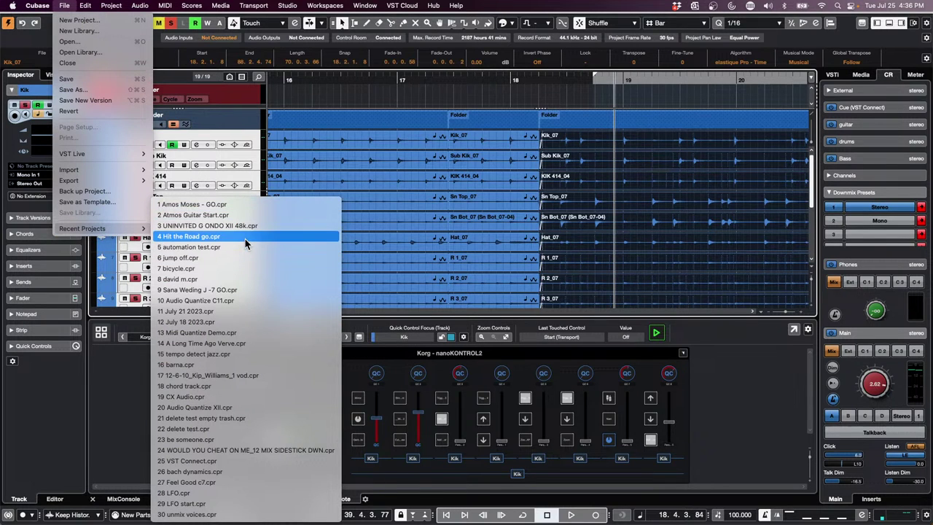
left_click(237, 257)
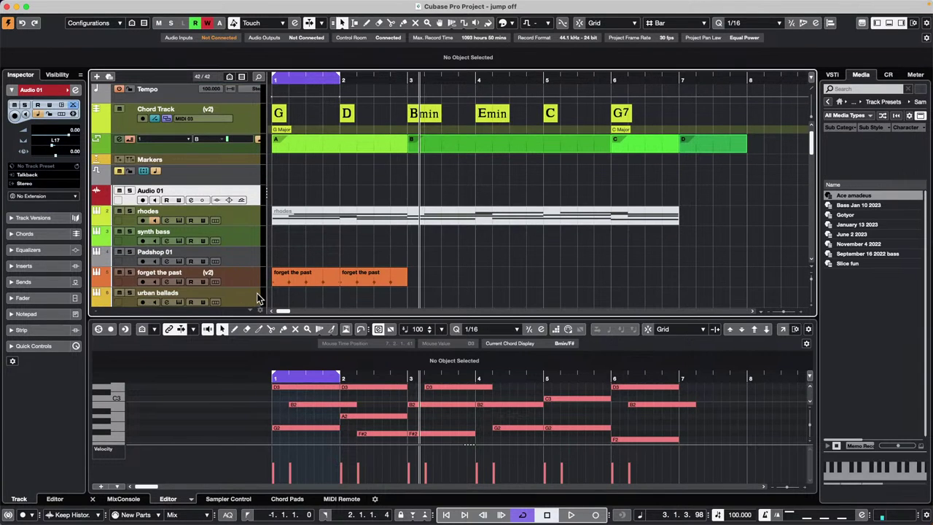
Delete both MIDI parts on the "forget the past" track
left_click(257, 303)
left_click_drag(431, 277, 274, 302)
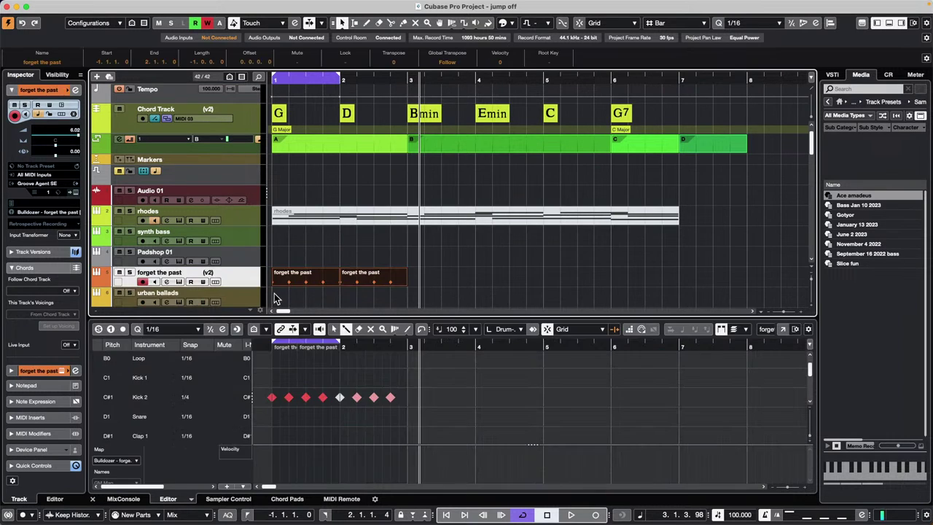
key("Delete")
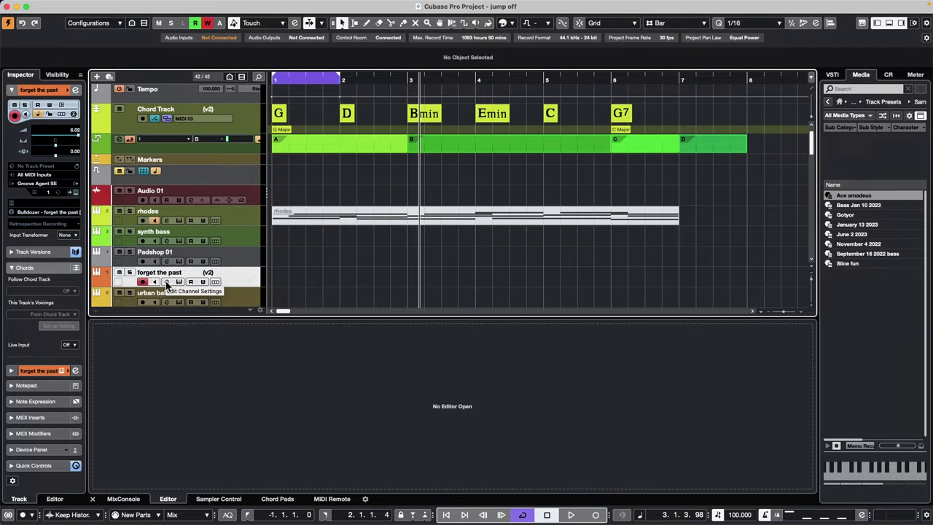
Show the MixConsole in the lower zone and open the Groove Agent SE instrument of the "forget the past" track
left_click(123, 499)
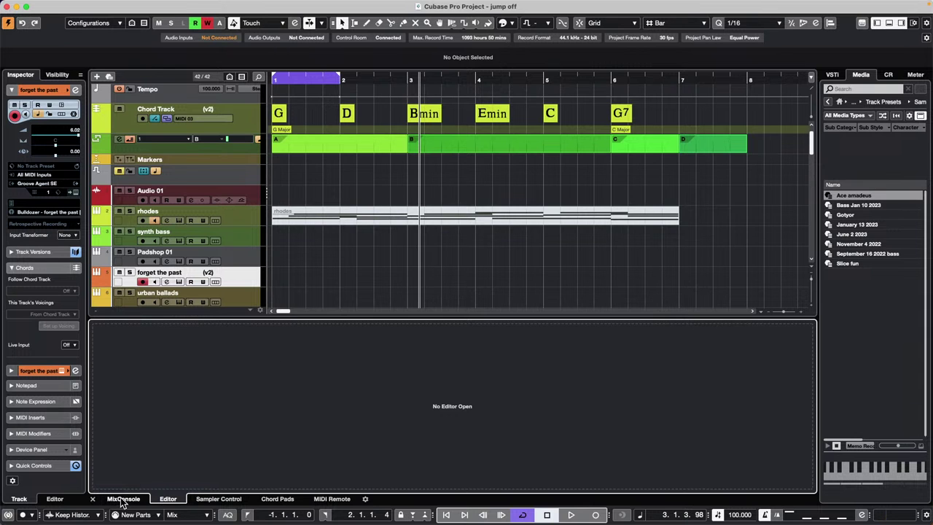
left_click(179, 282)
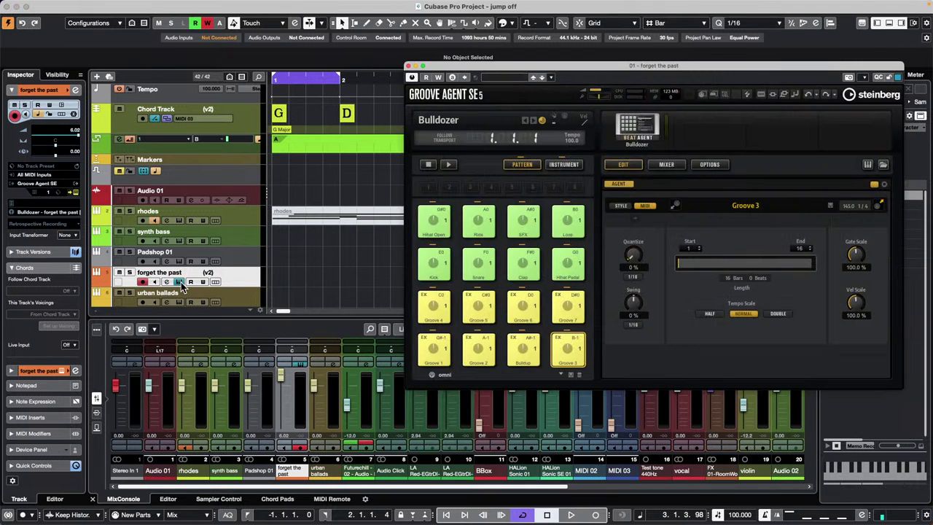
Move the Groove Agent SE window clear of the mixer and audition the Bulldozer kit's Groove 3 pattern, stopping playback at the end
left_click_drag(557, 64, 479, 2)
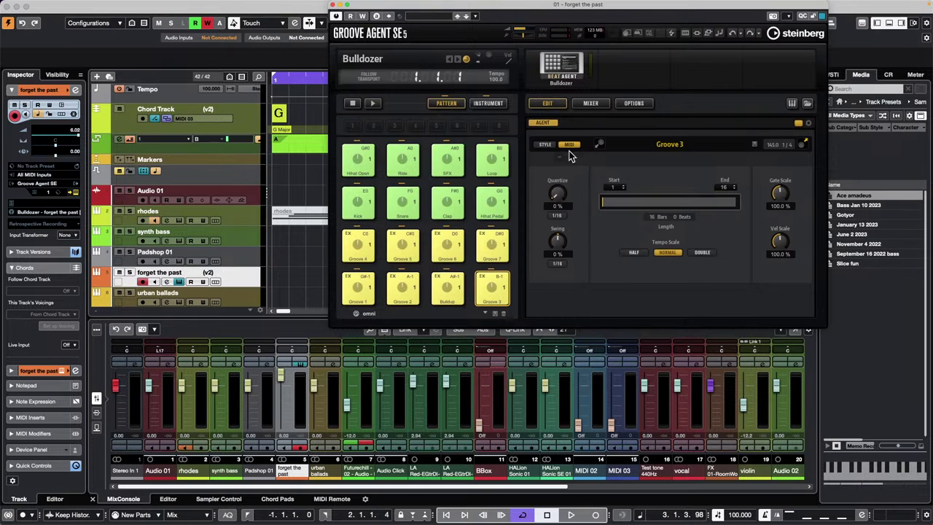
left_click(372, 103)
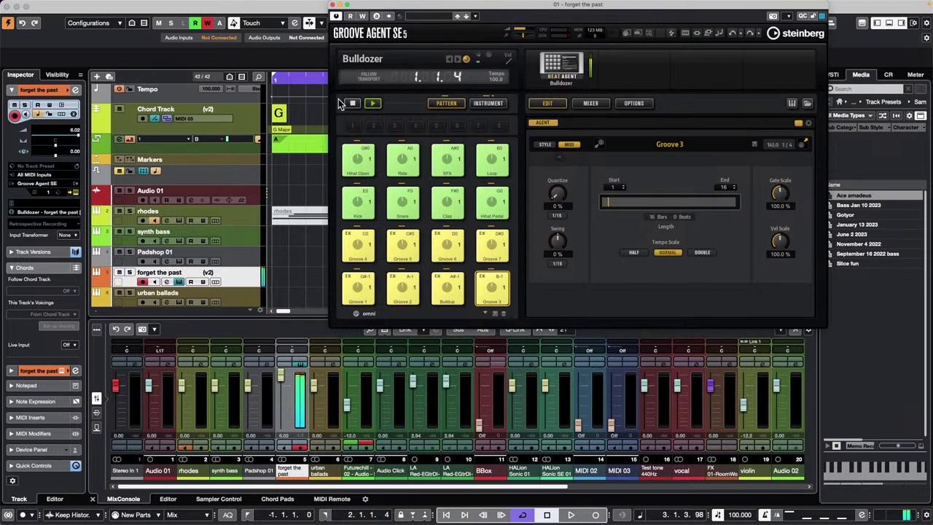
left_click(351, 104)
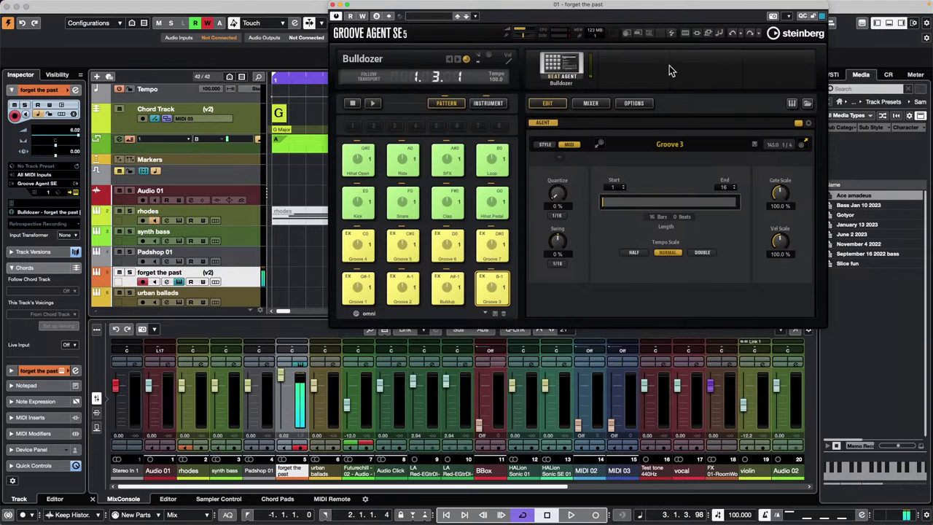
Search all instrument sets for "urban" and load Urban Ballads Kit 01 in place of the Bulldozer kit
left_click(558, 69)
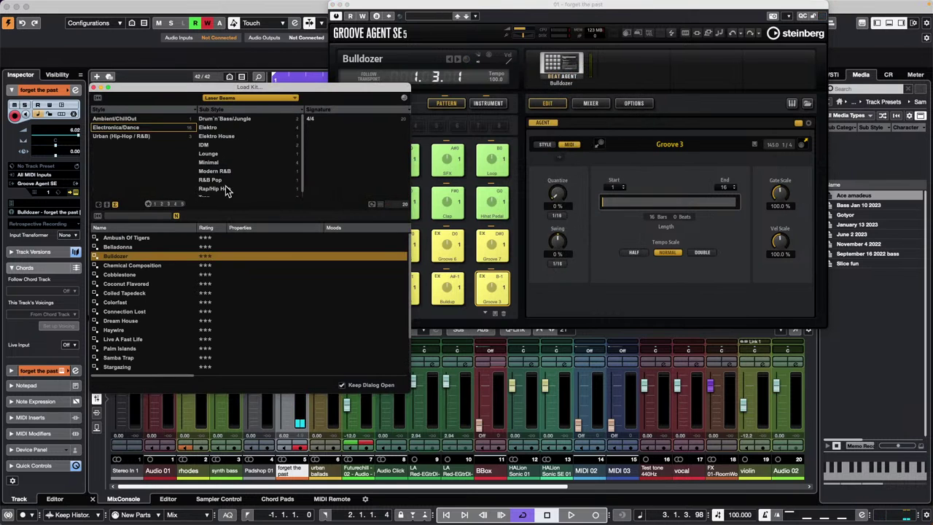
left_click(265, 95)
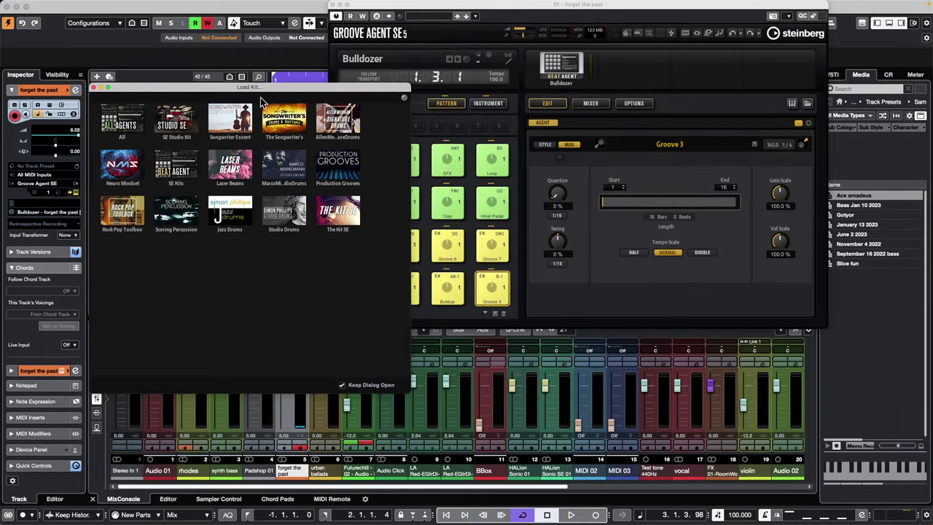
left_click(128, 129)
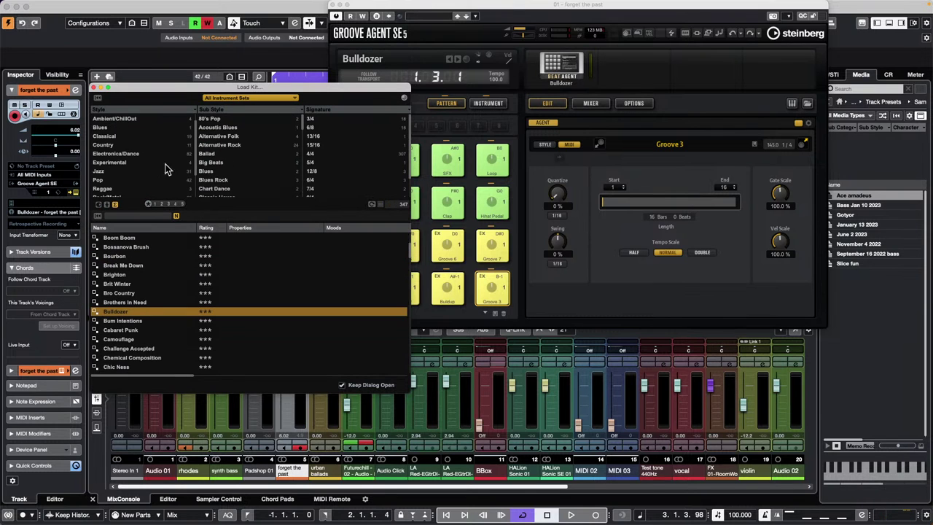
left_click(134, 217)
type("urban")
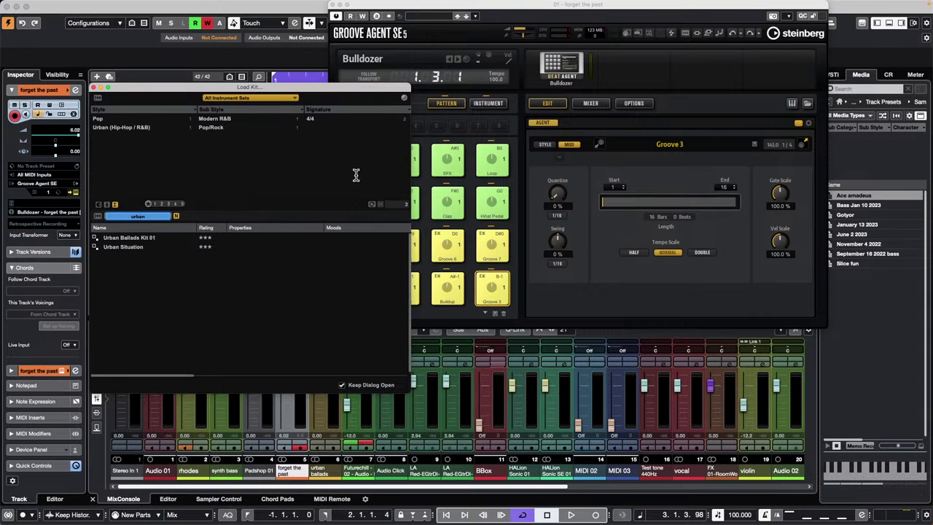
left_click(143, 241)
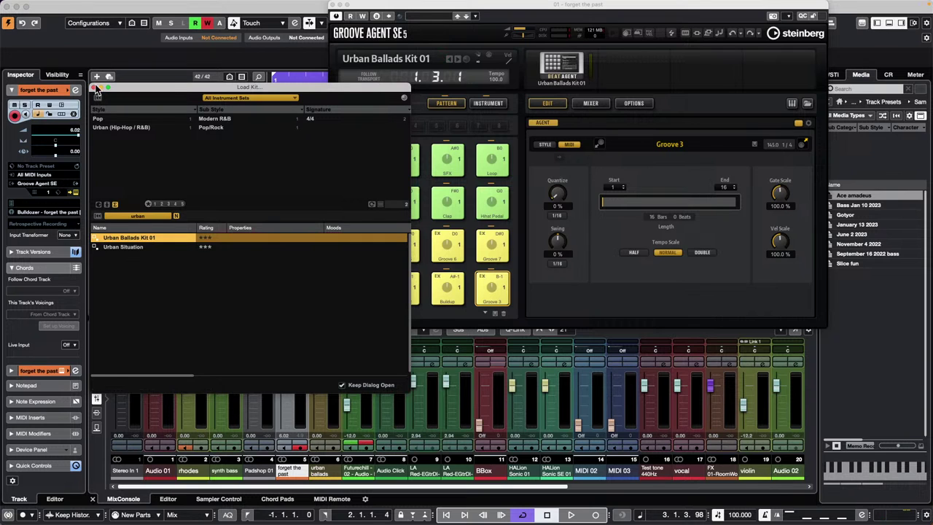
Show the Control Room, lower its main level to -15.9 dB, and close the kit browser
left_click(891, 76)
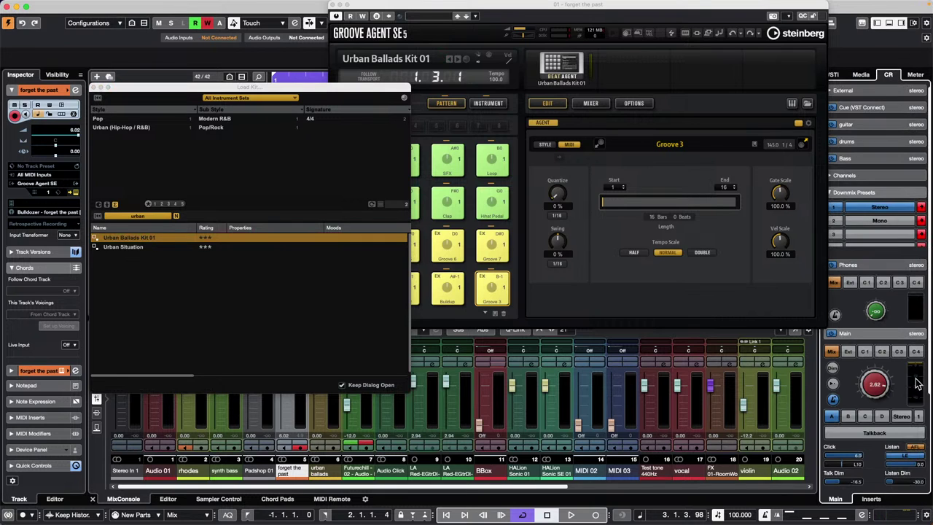
left_click(94, 87)
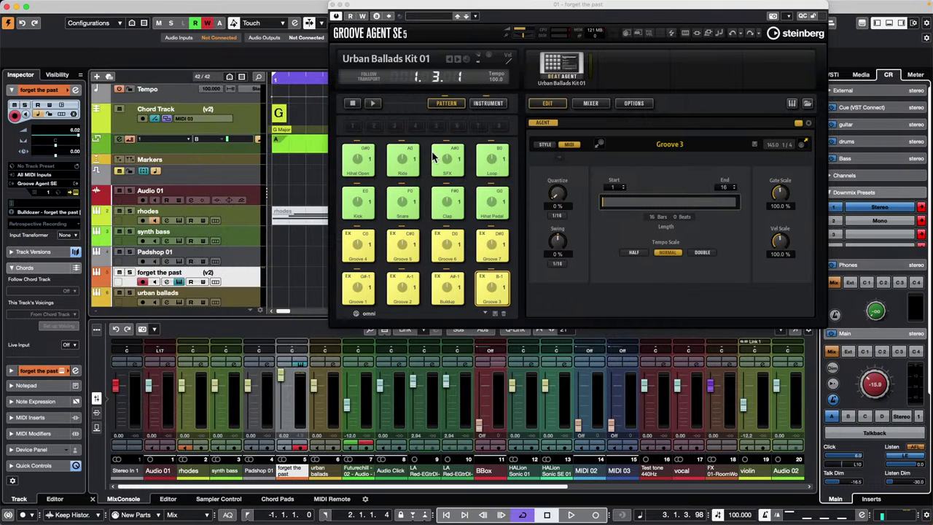
Play the kit's patterns and audition Groove 4, Groove 1, Groove 5 and Groove 6, ending on Groove 4
left_click(371, 103)
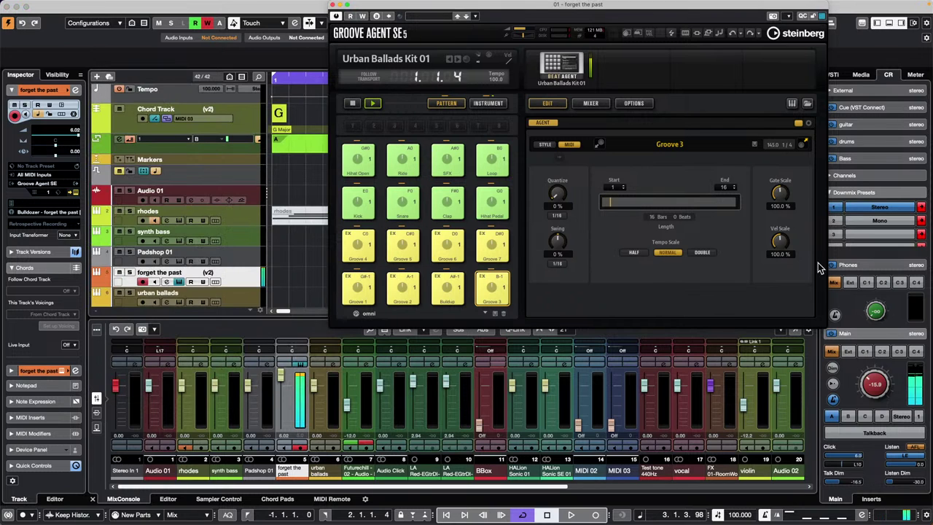
left_click(356, 243)
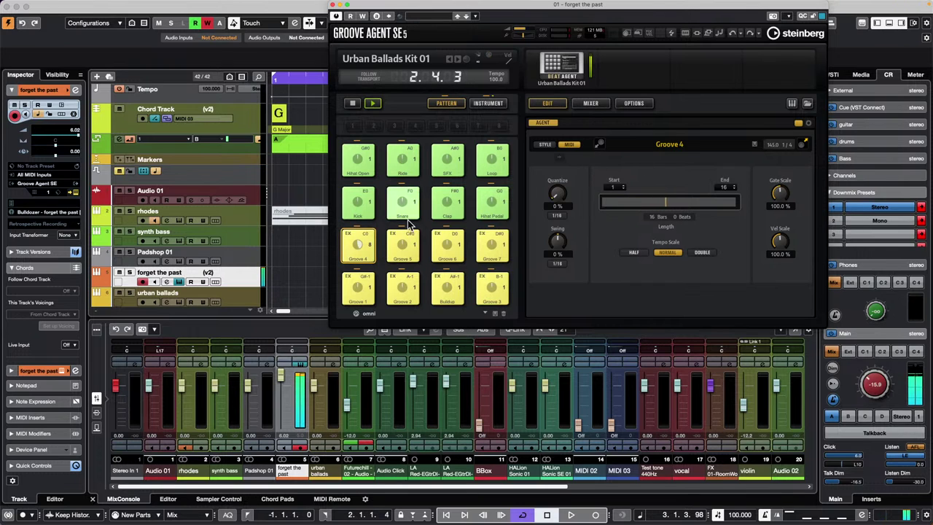
left_click(358, 288)
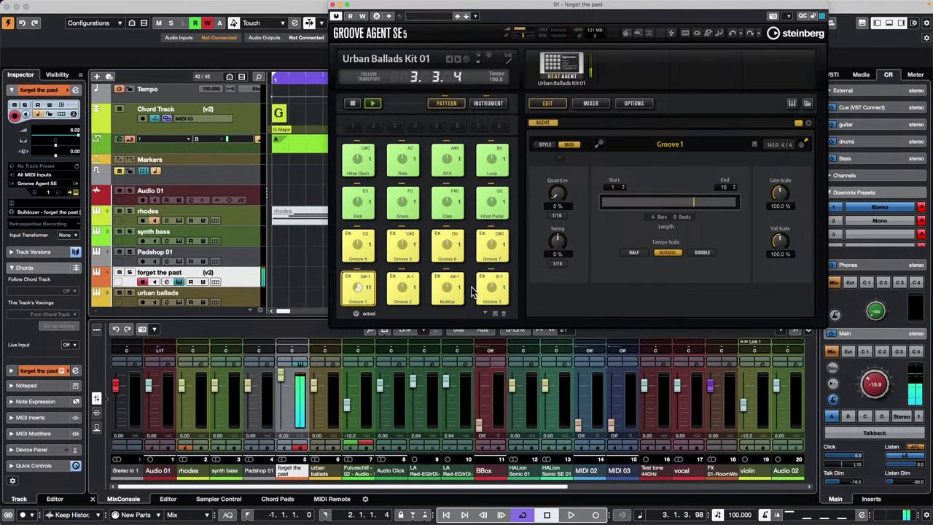
left_click(397, 241)
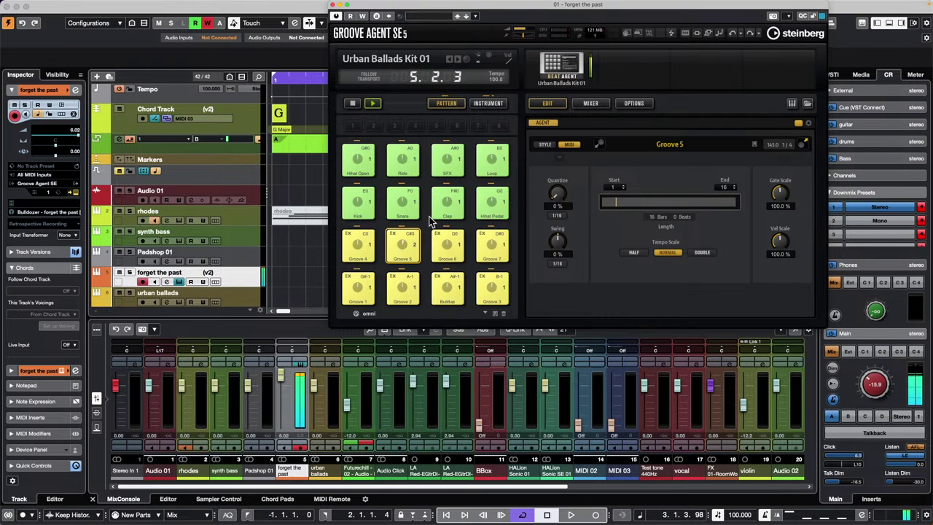
left_click(441, 244)
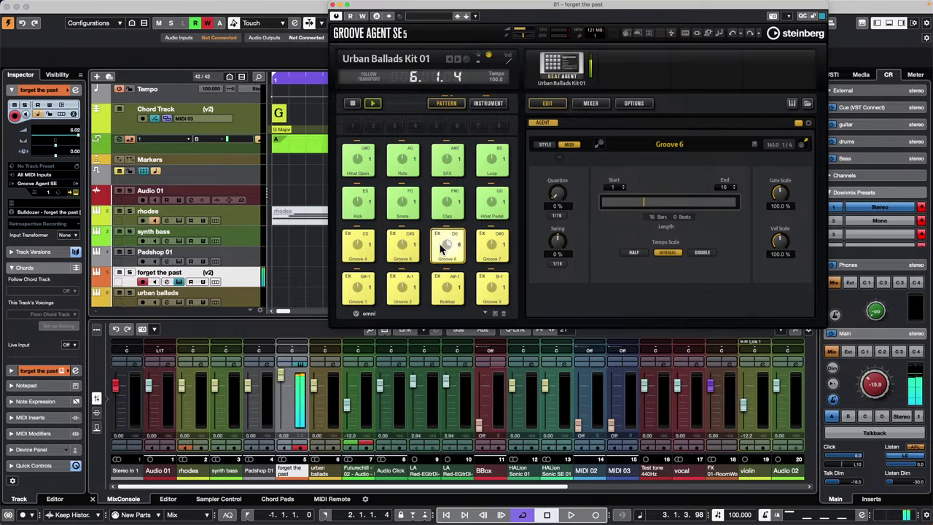
left_click(365, 247)
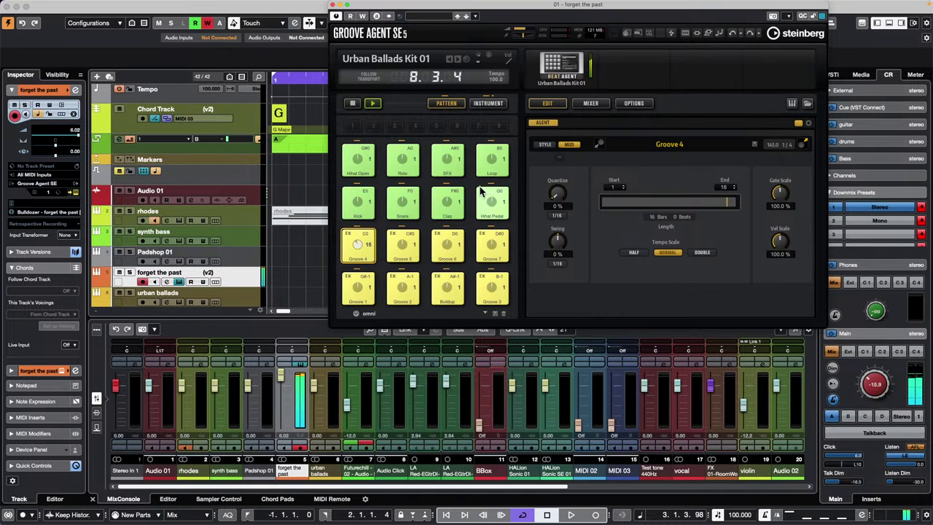
Audition the Clap 2, Snare 1 and Kick 2 instrument pads over the running pattern, and stop the playback
left_click(488, 103)
left_click(415, 234)
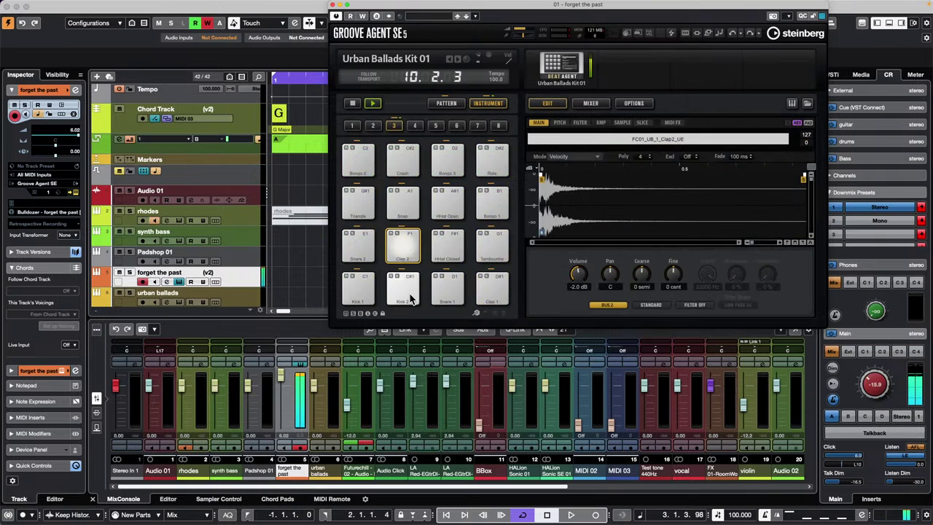
left_click(446, 288)
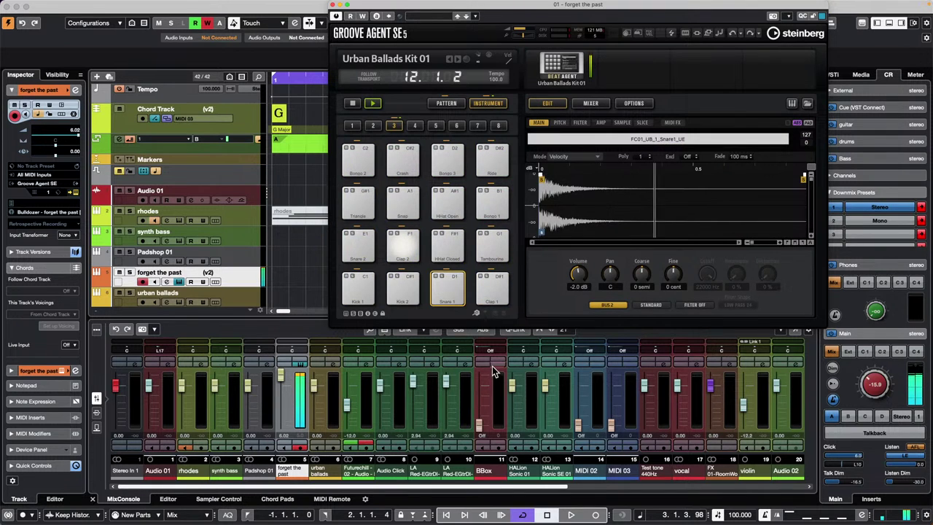
left_click(406, 289)
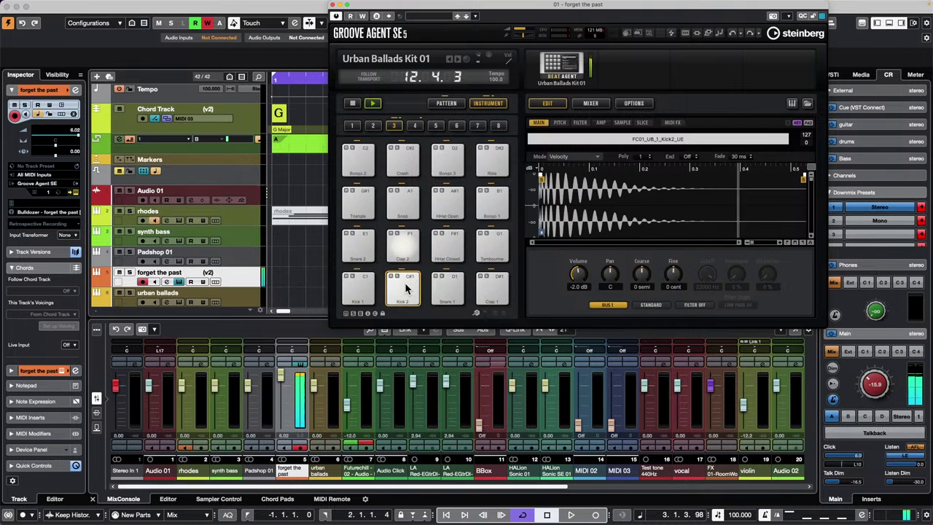
key("space")
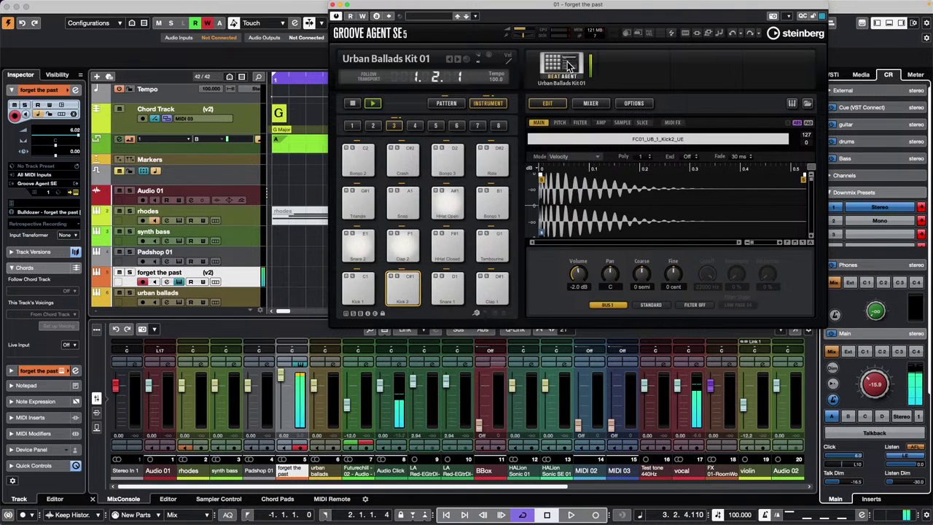
left_click(355, 105)
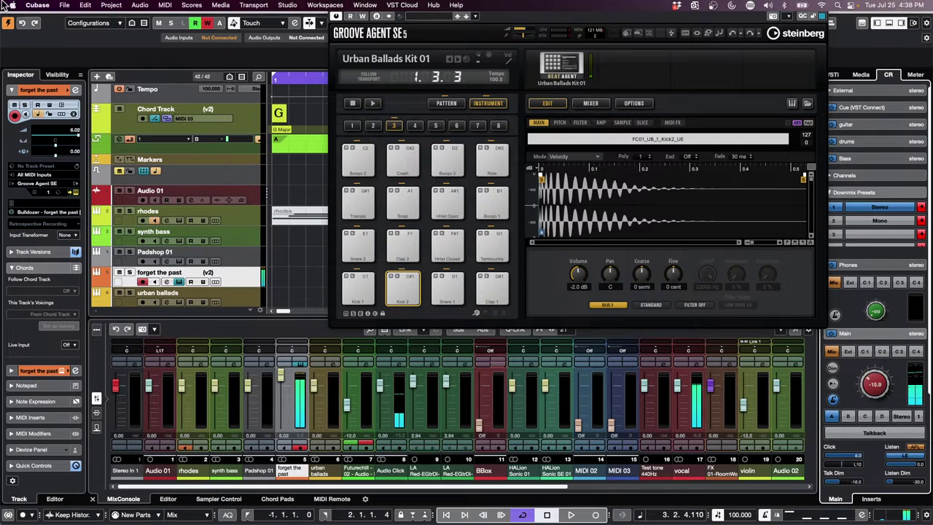
Revert the project to its previously saved version and delete the files created since that save
left_click(64, 5)
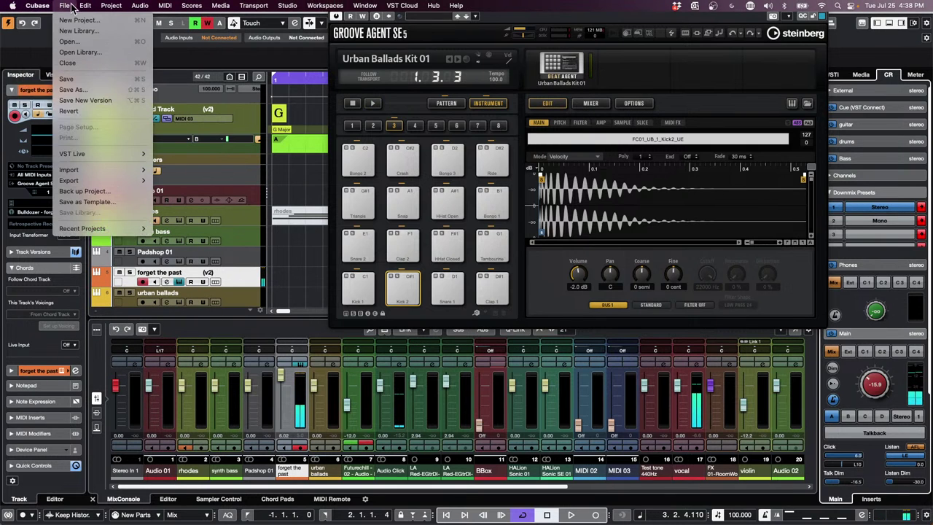
left_click(80, 111)
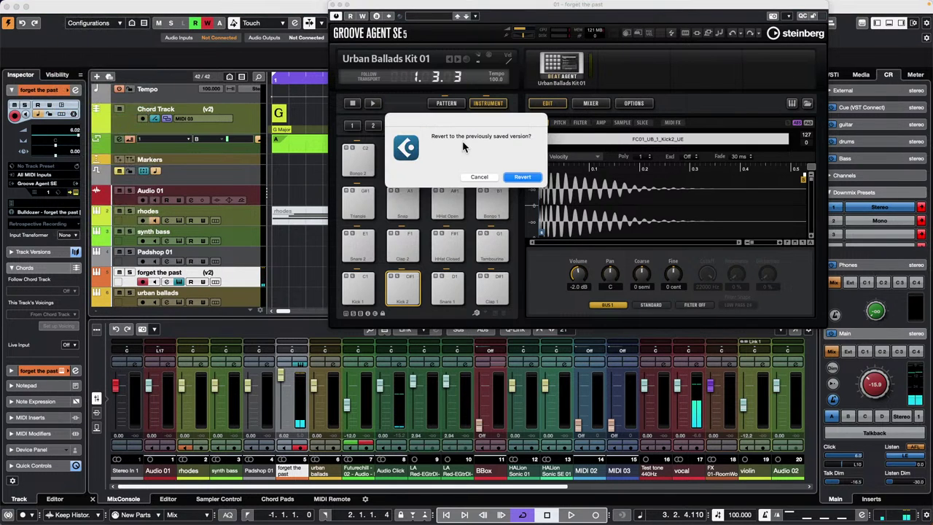
left_click(530, 180)
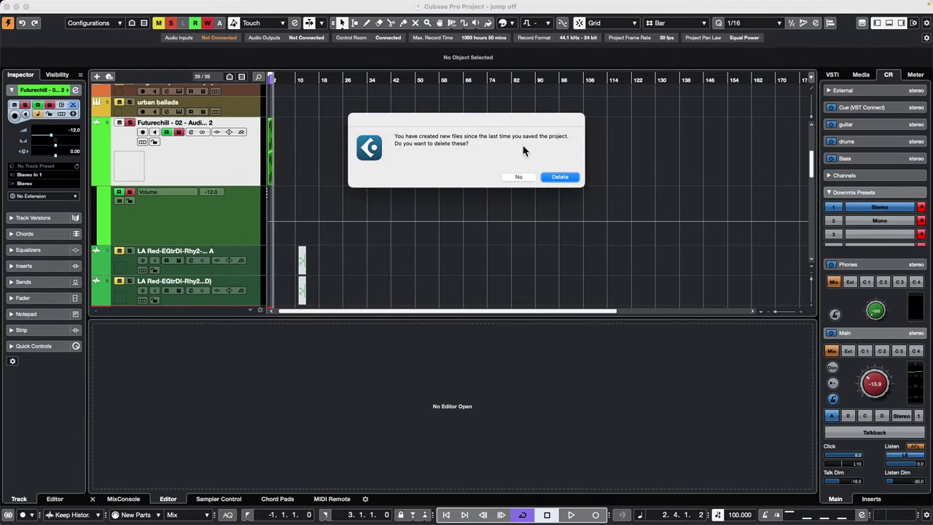
left_click(559, 177)
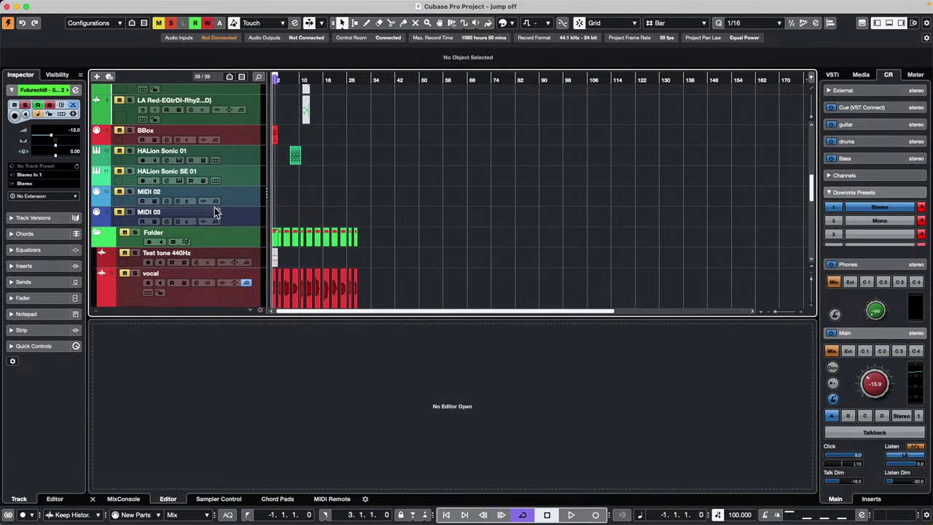
Select the "urban ballads" track and open its Groove Agent SE instrument
scroll(239, 204, "down", 5)
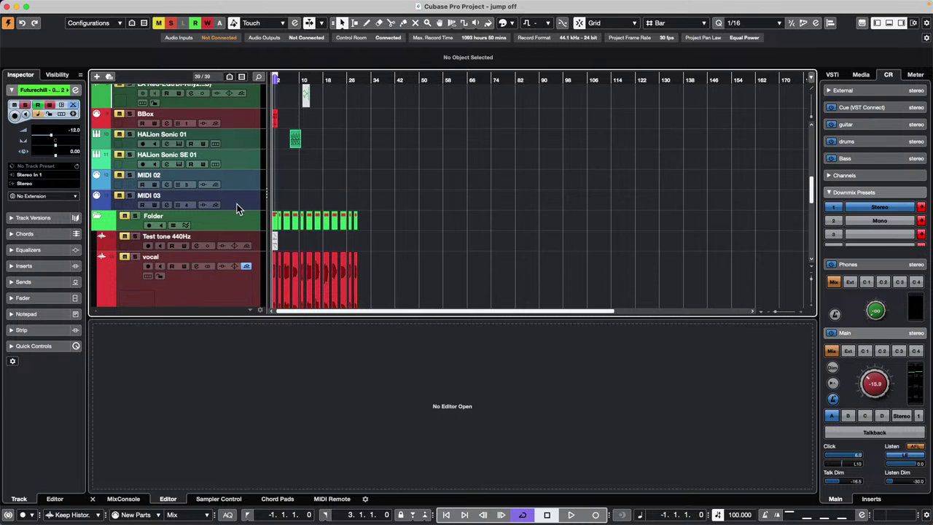
scroll(237, 202, "up", 8)
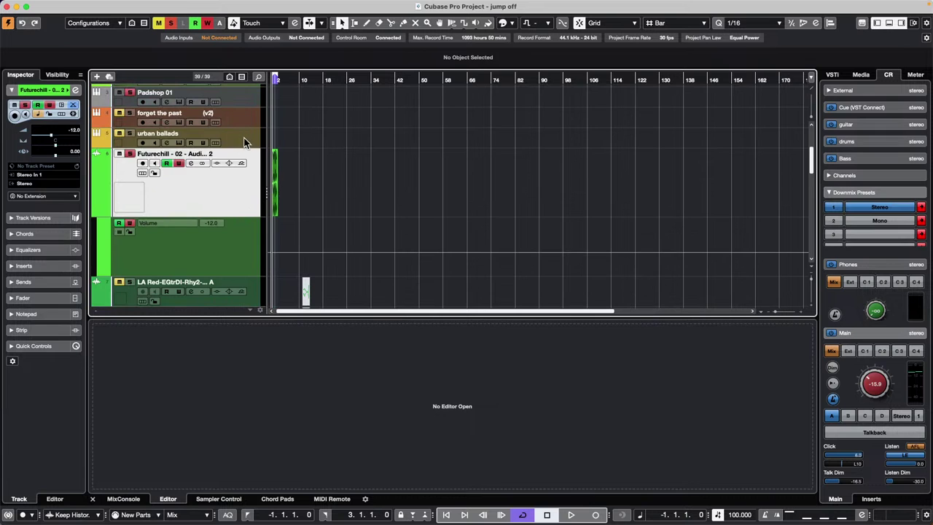
left_click(245, 138)
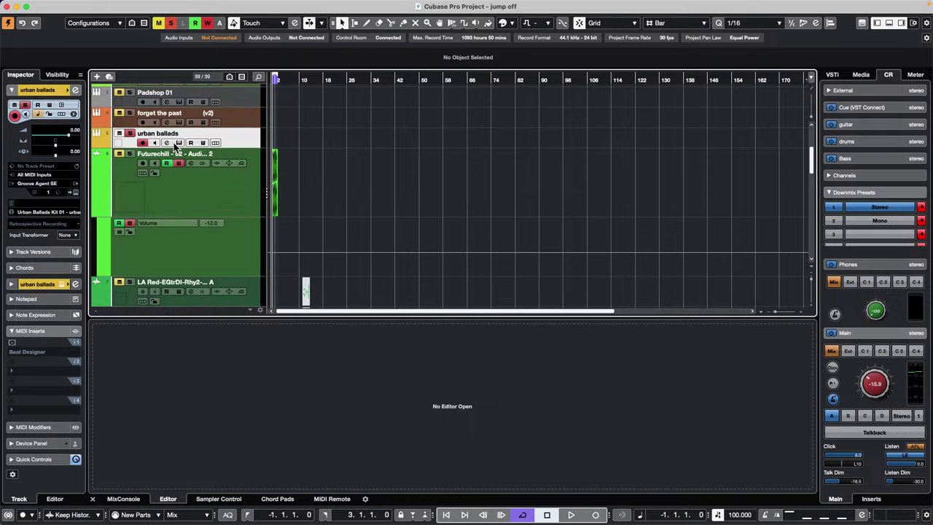
left_click(178, 142)
Start the Urban Ballads Kit 01 pattern playing and raise the Control Room main level to -12.0 dB
left_click(353, 142)
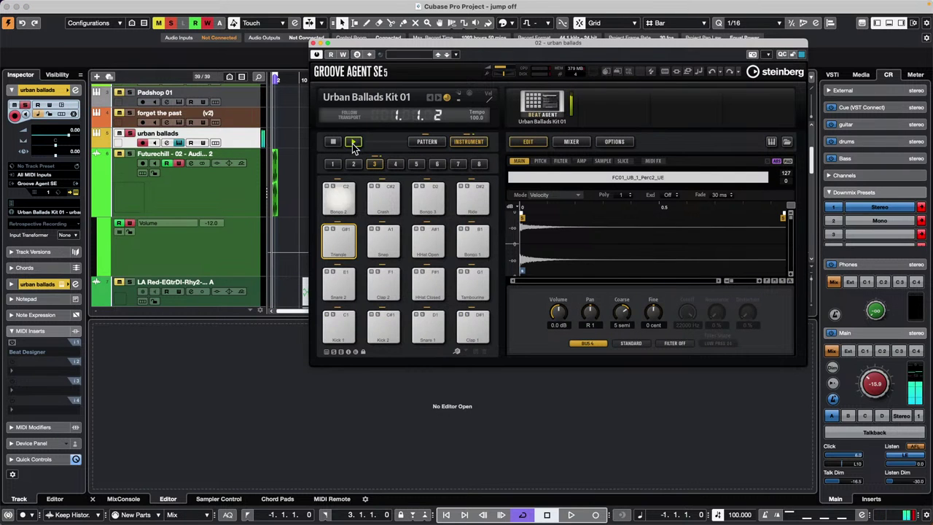
left_click(881, 377)
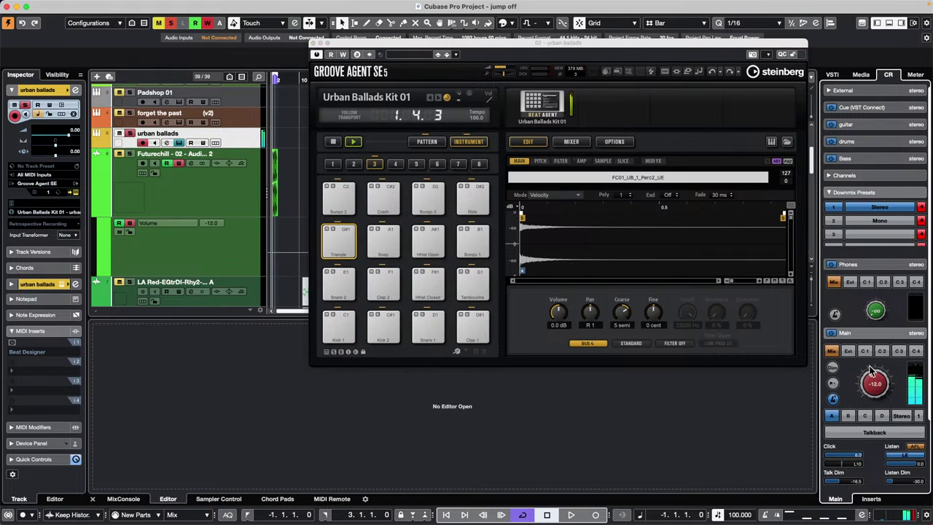
View the kit's pattern pads, return to the instrument pads, and select the Kick 2 pad
left_click(427, 142)
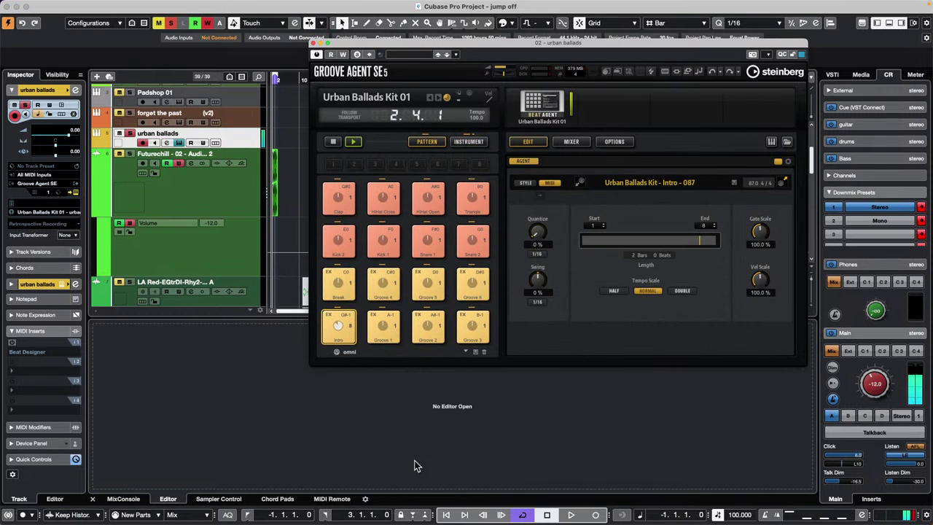
left_click(472, 141)
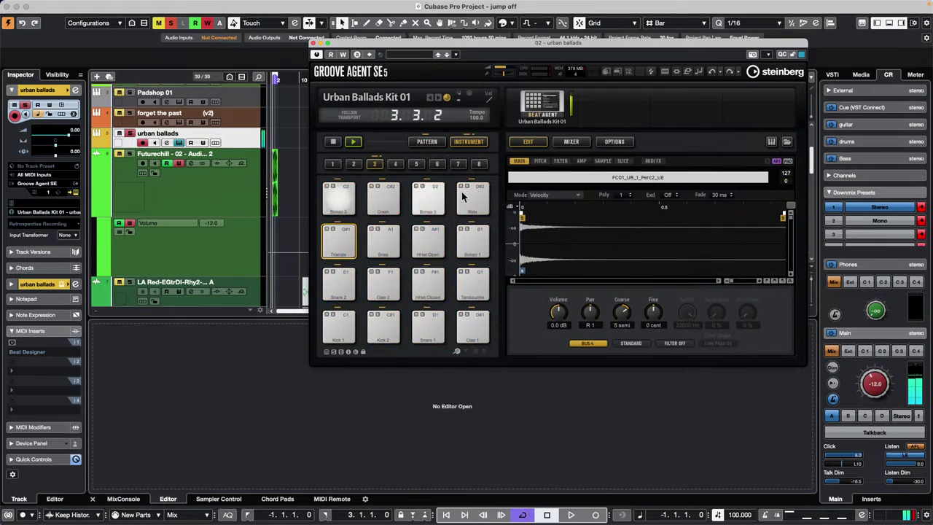
left_click(384, 328)
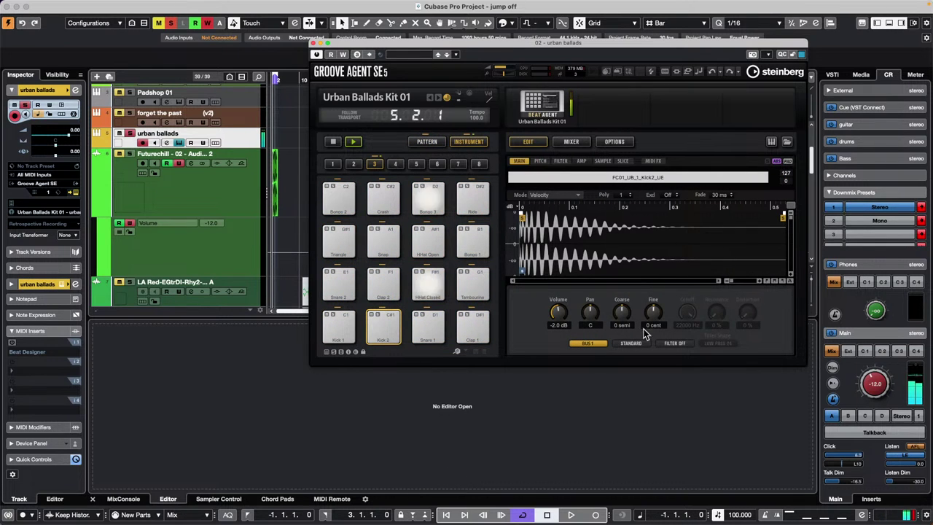
Show the MixConsole in the lower zone and route the Kick 2 pad to its own output, Out 2
left_click(123, 498)
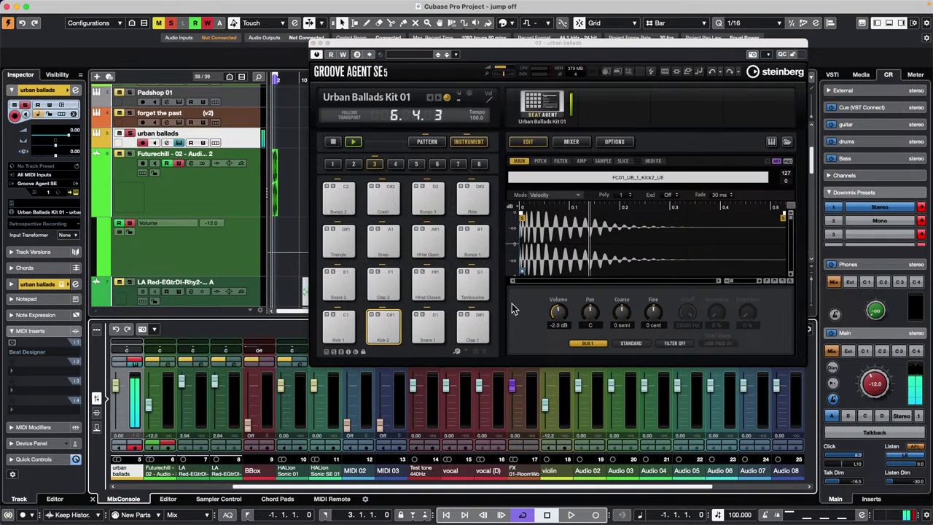
left_click(588, 343)
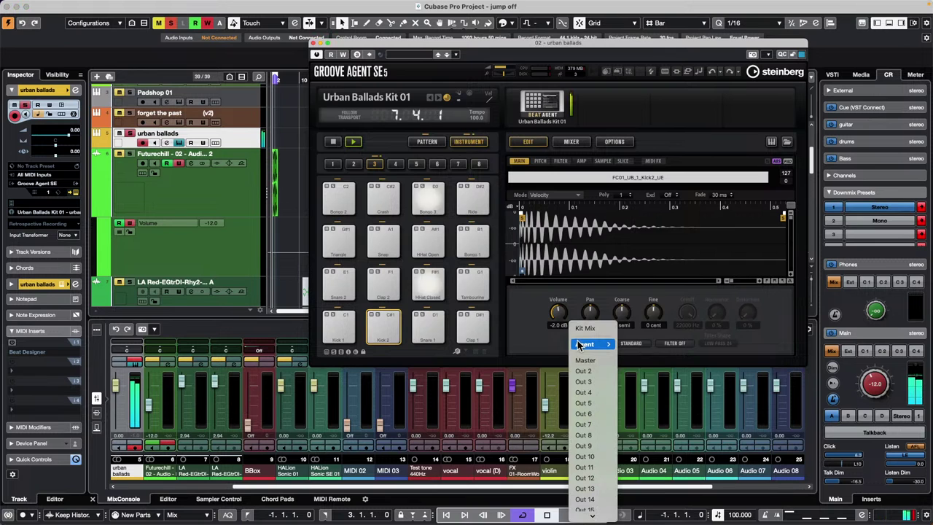
left_click(596, 372)
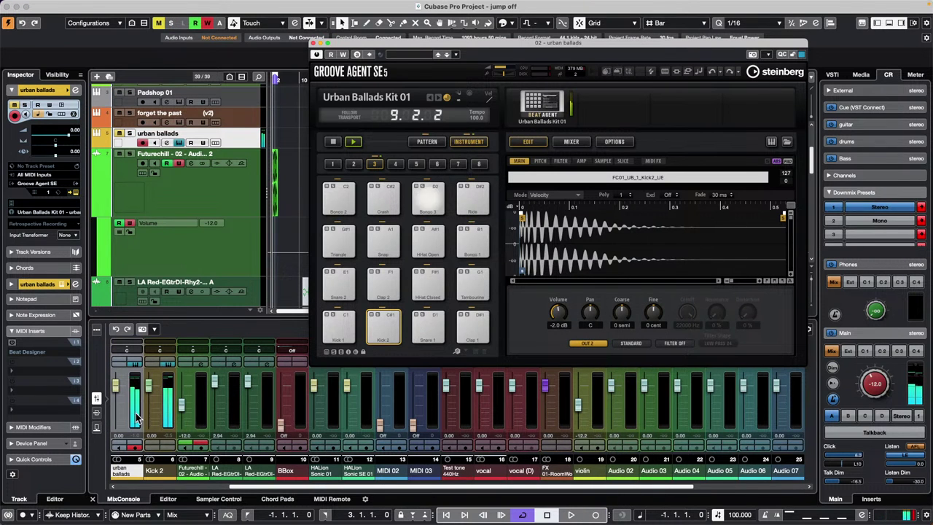
left_click(170, 364)
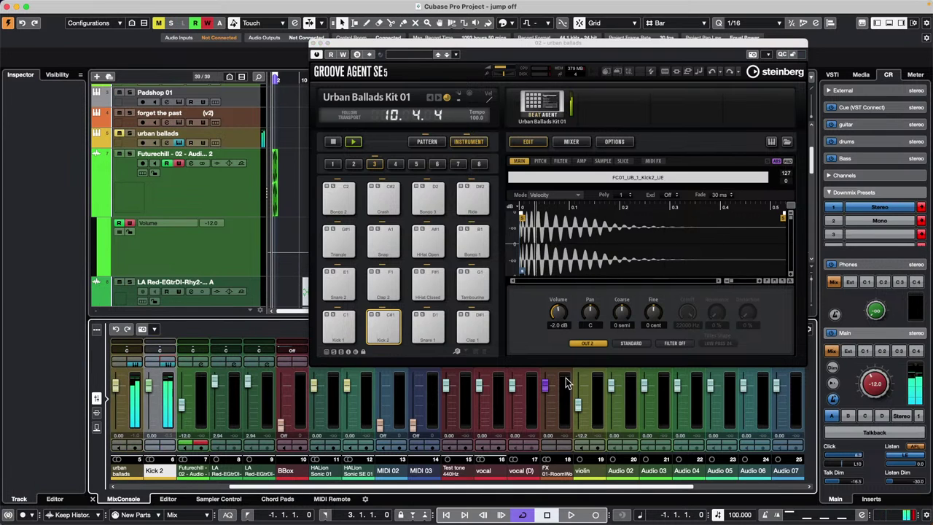
Lock the pad outputs in Groove Agent and load the Urban Situation kit with its patterns
left_click(364, 352)
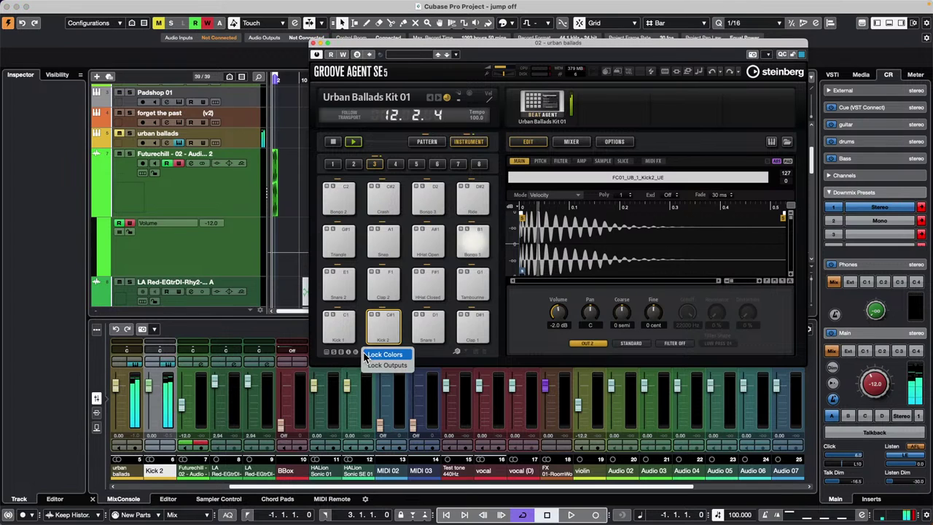
left_click(401, 366)
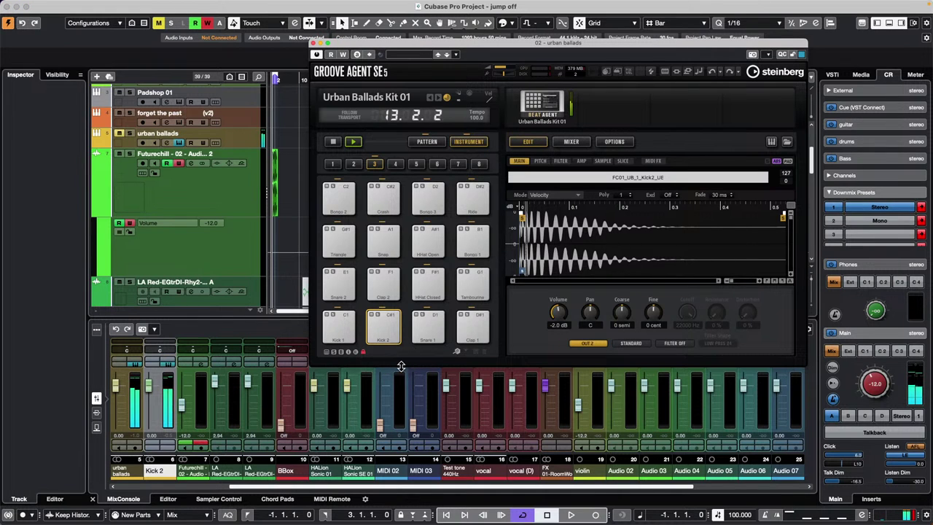
left_click(569, 108)
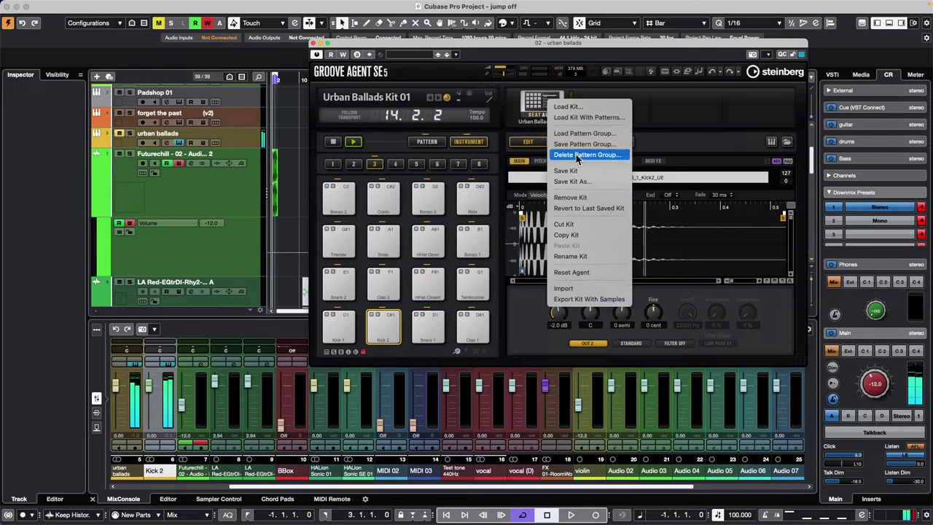
left_click(589, 117)
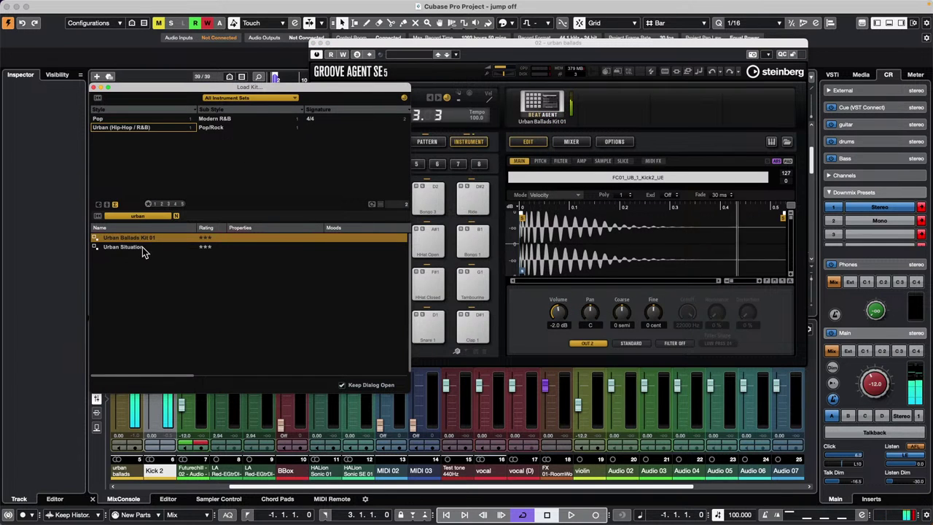
left_click(143, 247)
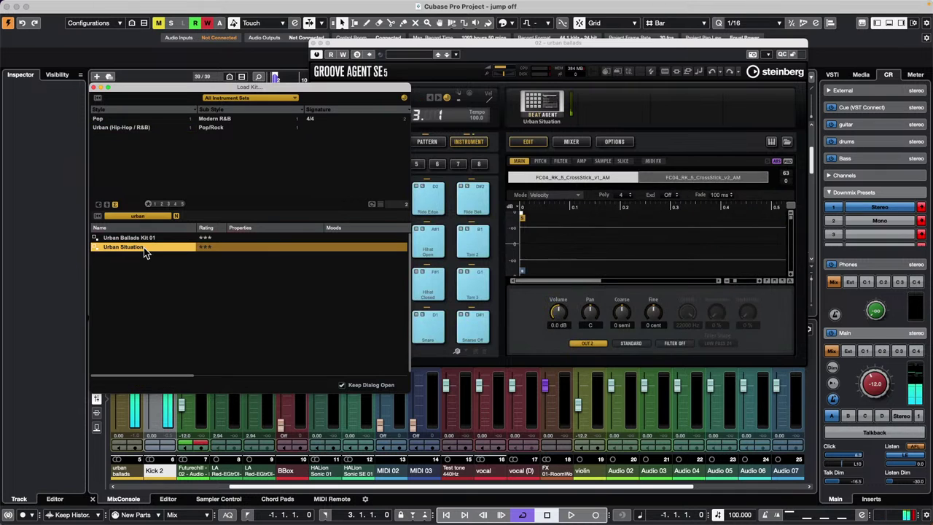
left_click_drag(207, 87, 690, 82)
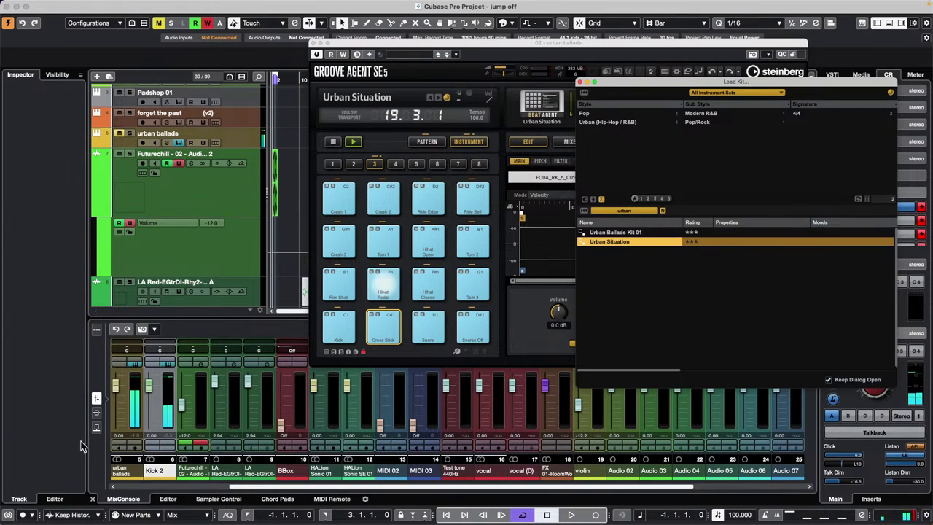
left_click(173, 365)
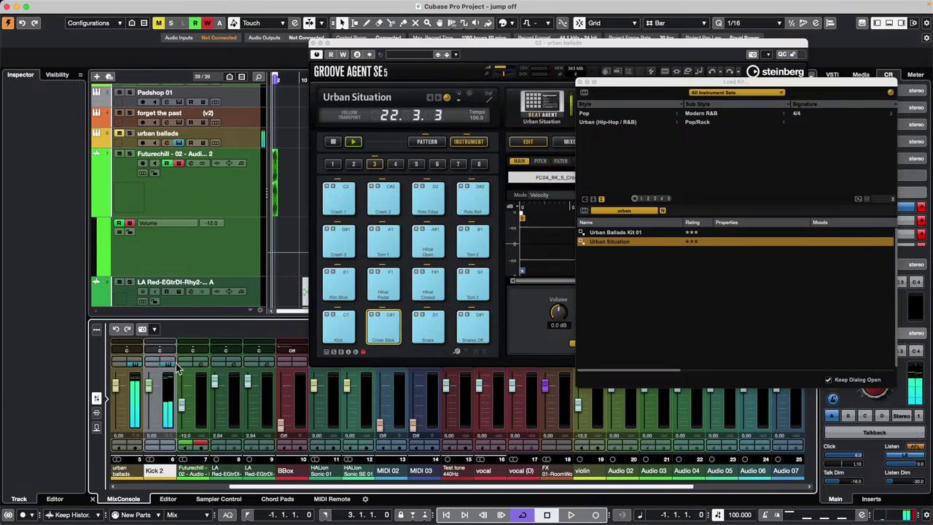
Check the Lock Outputs option and inspect the output assignments of the Snare and Kick pads
left_click(362, 352)
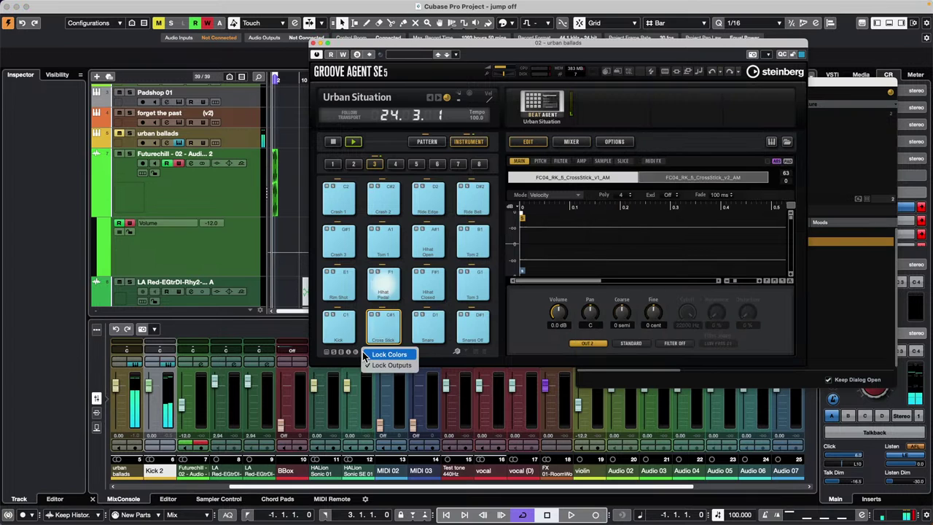
left_click(401, 365)
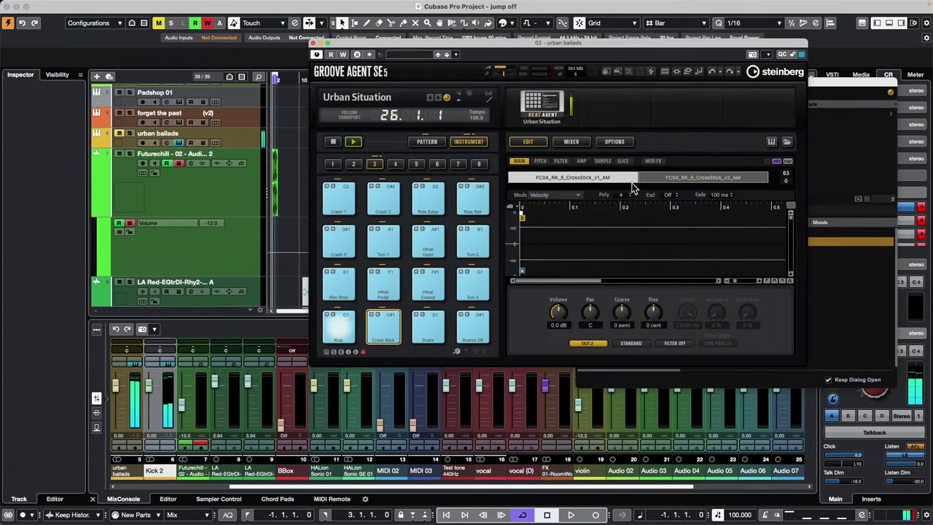
right_click(558, 109)
left_click(564, 120)
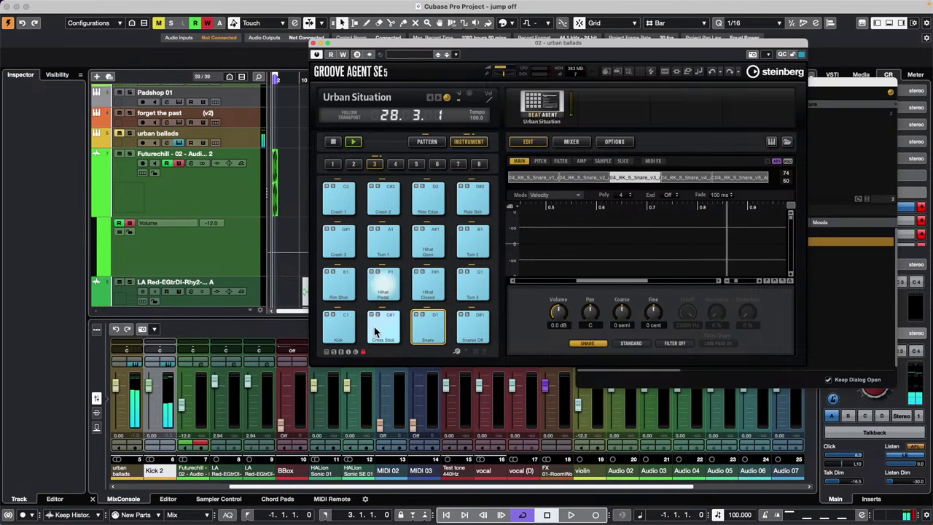
left_click(334, 323)
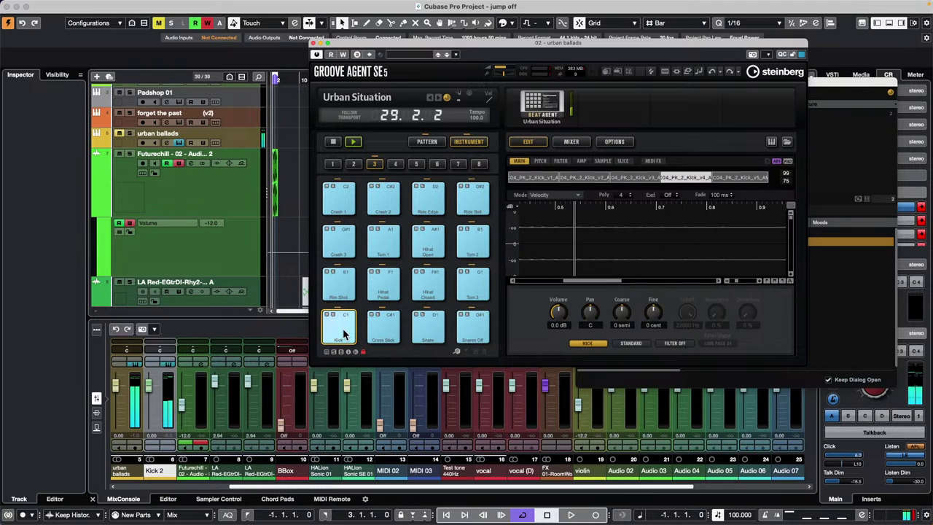
Unmute the "urban ballads" track and stop the pattern playing in its Groove Agent instrument
left_click(314, 45)
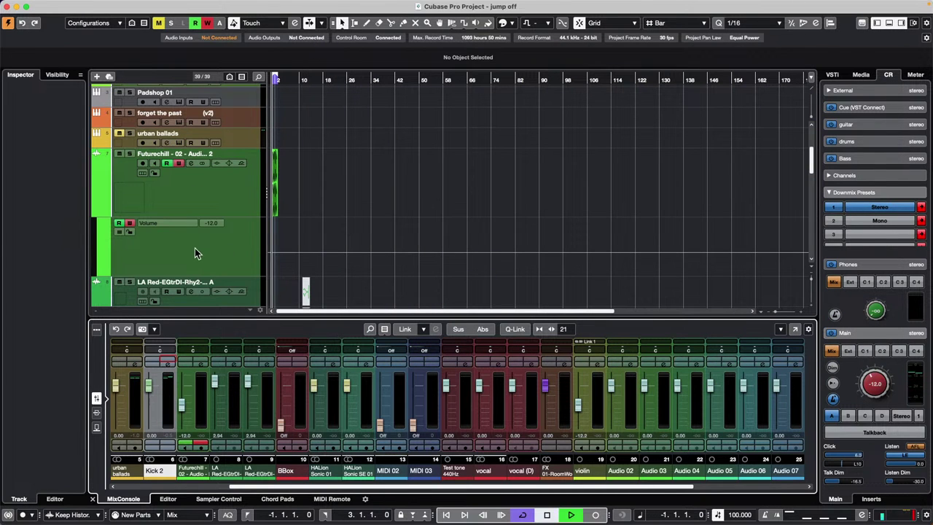
scroll(193, 248, "up", 1)
scroll(194, 244, "up", 2)
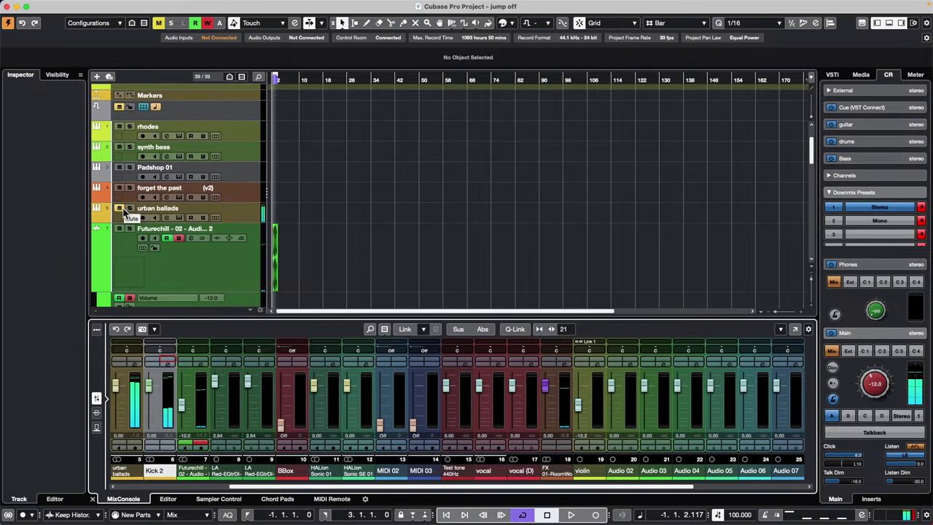
left_click(120, 209)
left_click(246, 217)
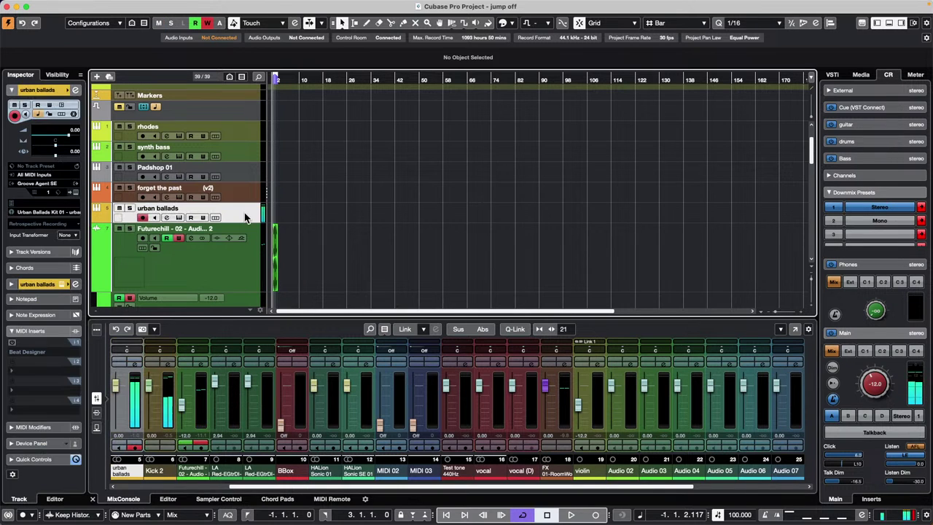
left_click(179, 218)
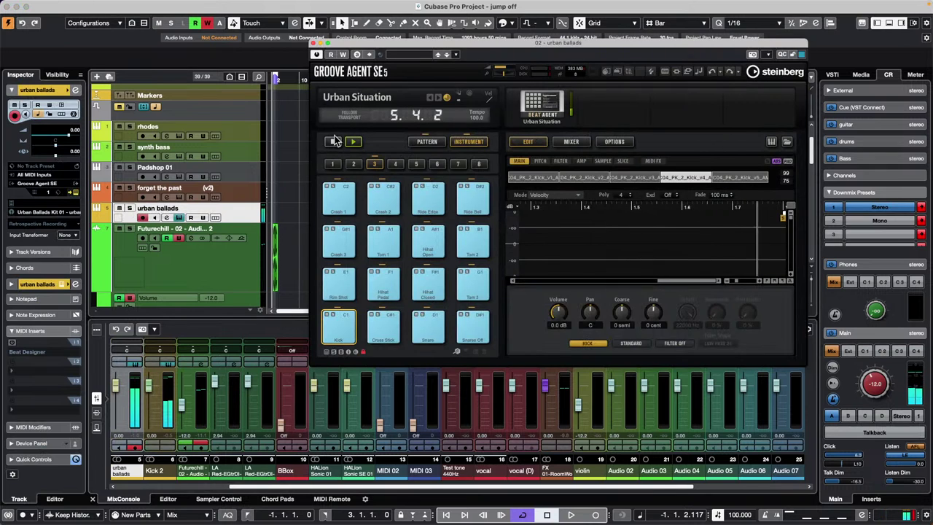
Open the Groove Agent SE instrument of the "forget the past" track in place of the urban ballads one and start its pattern
left_click(250, 197)
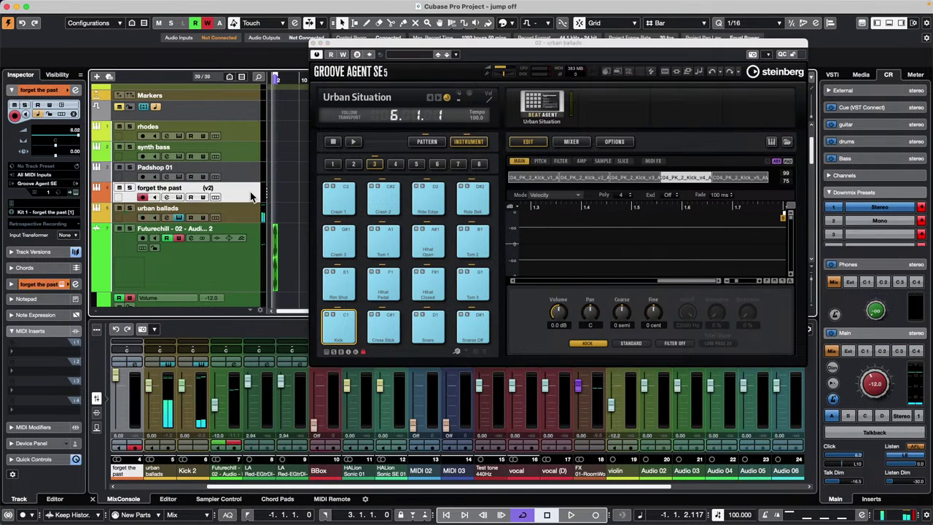
left_click(169, 198)
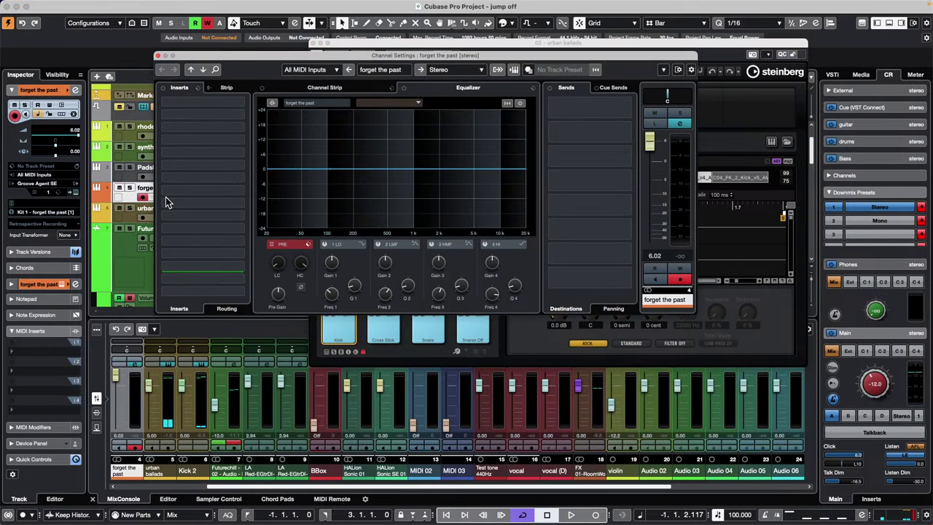
left_click(159, 57)
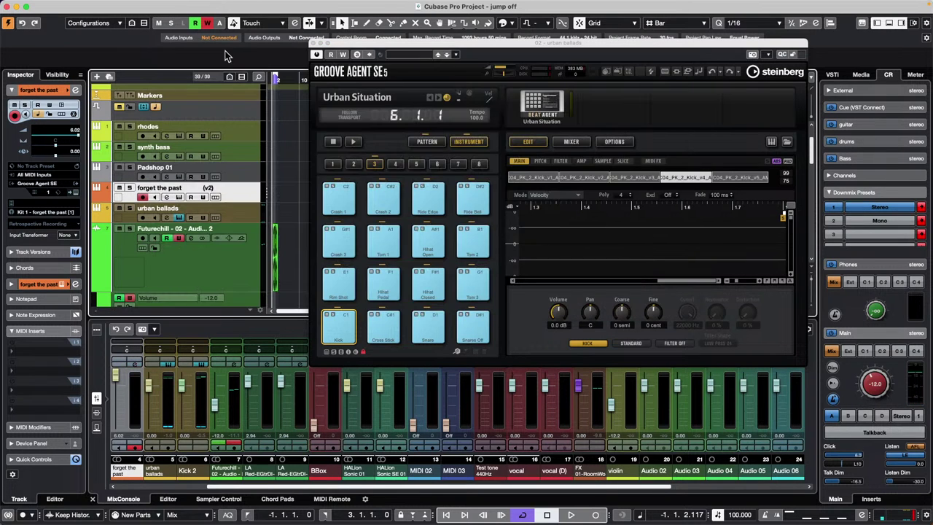
left_click(312, 44)
left_click(179, 197)
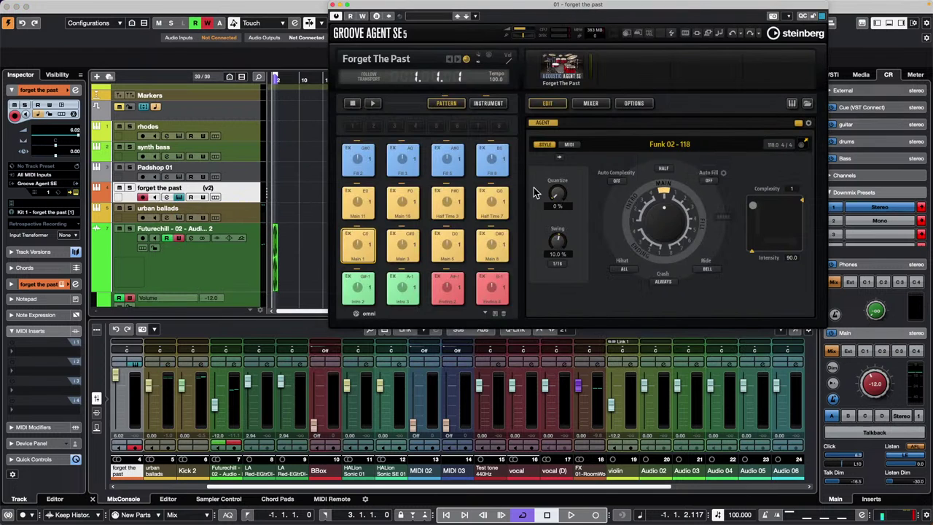
left_click(373, 103)
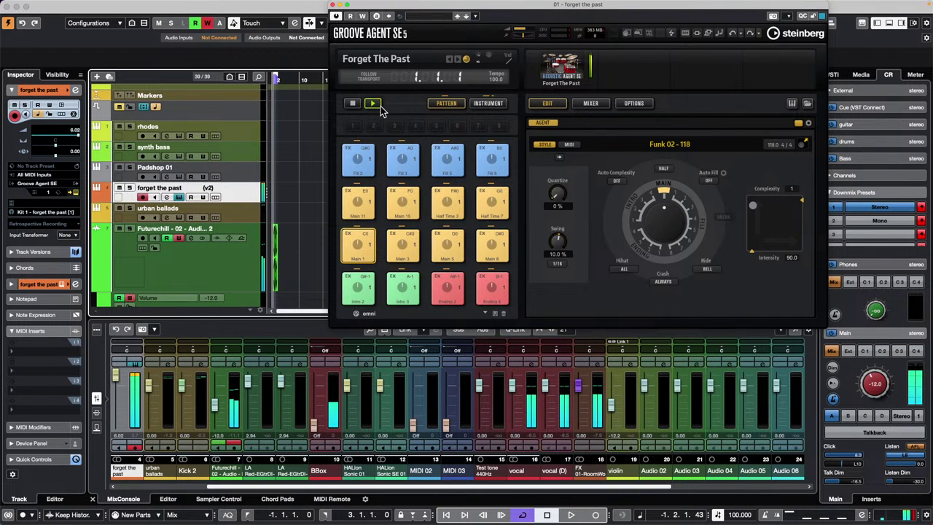
Route the Snare channel in the Forget The Past kit's internal mixer to Out 2
left_click_drag(554, 9, 374, 13)
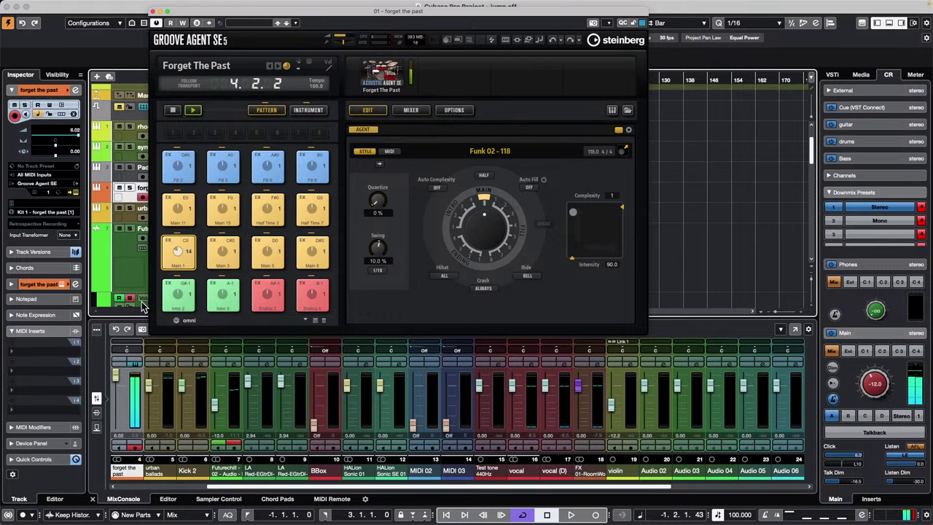
left_click(411, 110)
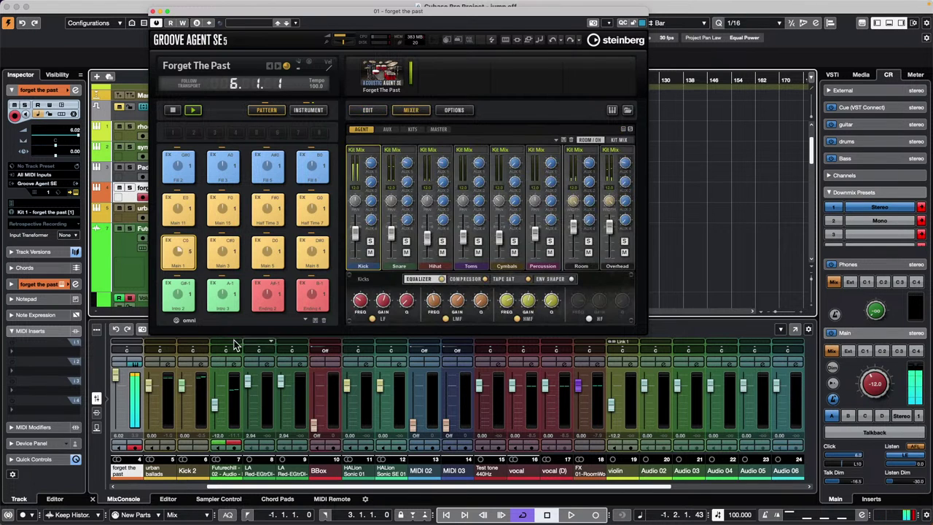
left_click(394, 151)
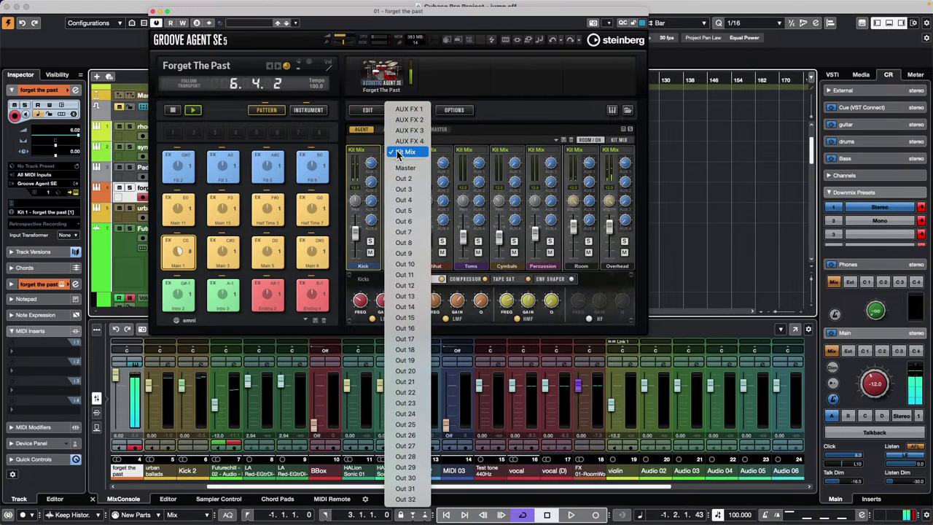
left_click(402, 180)
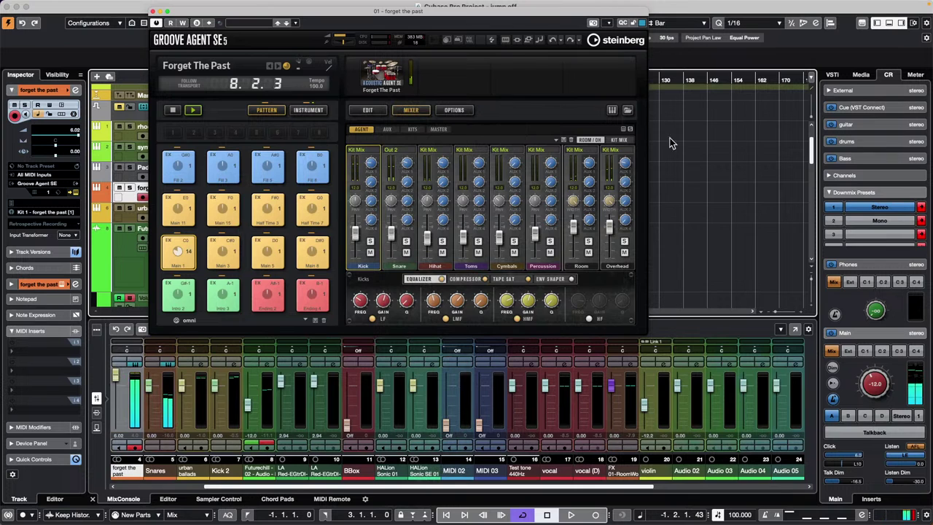
Filter the Groove Agent style library by the Funk sub style and assign "Disco Funk 01 - Groove 08 - 119" to the Main 1 pad
right_click(383, 82)
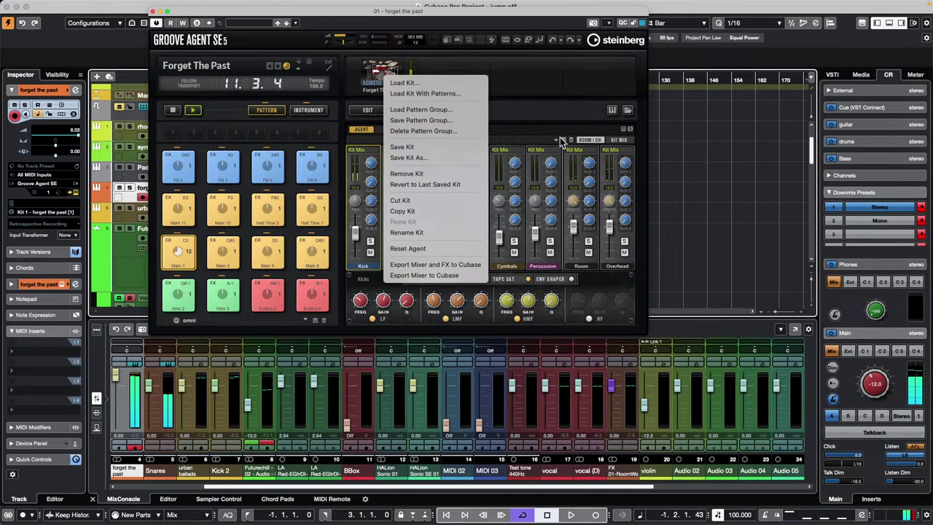
left_click(623, 108)
left_click(626, 110)
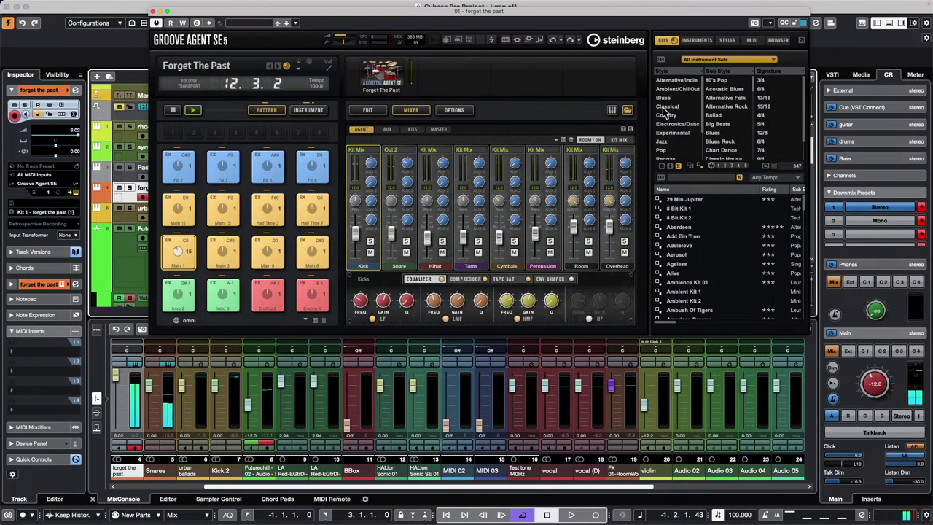
left_click(728, 40)
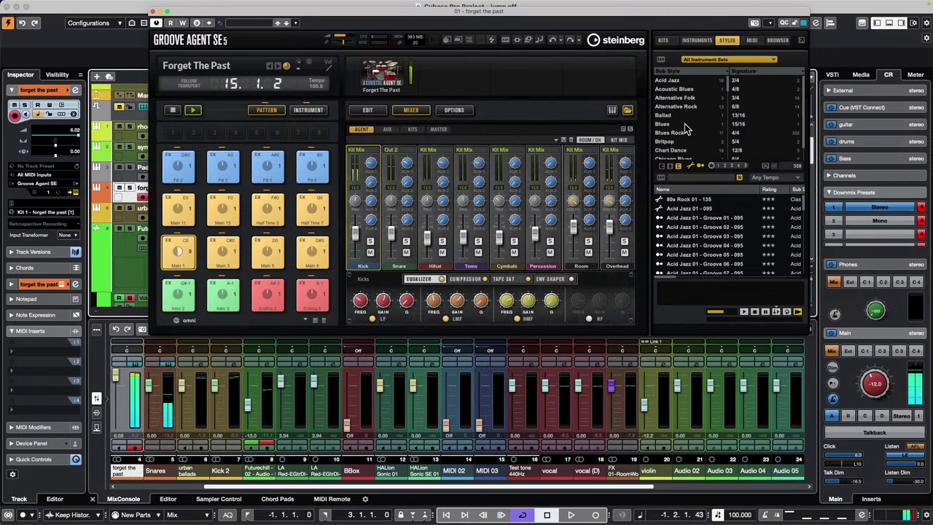
scroll(685, 128, "down", 4)
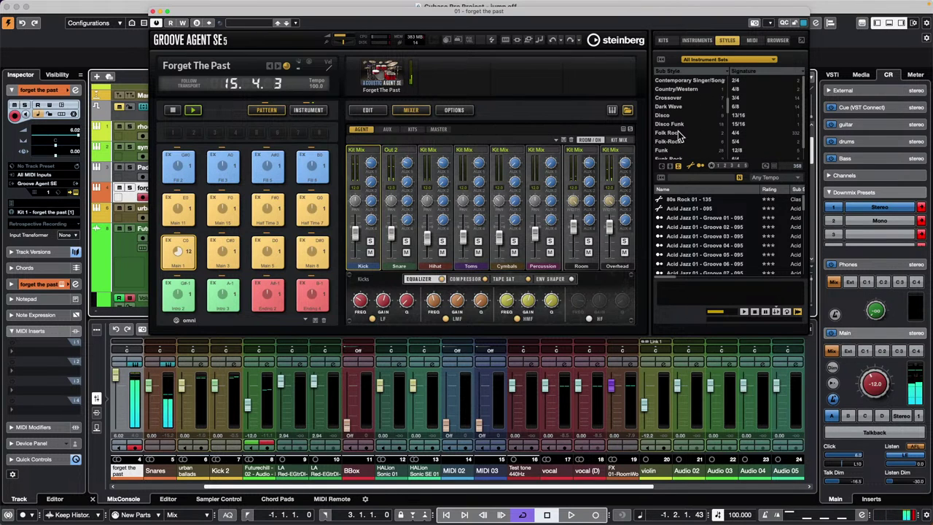
left_click(667, 150)
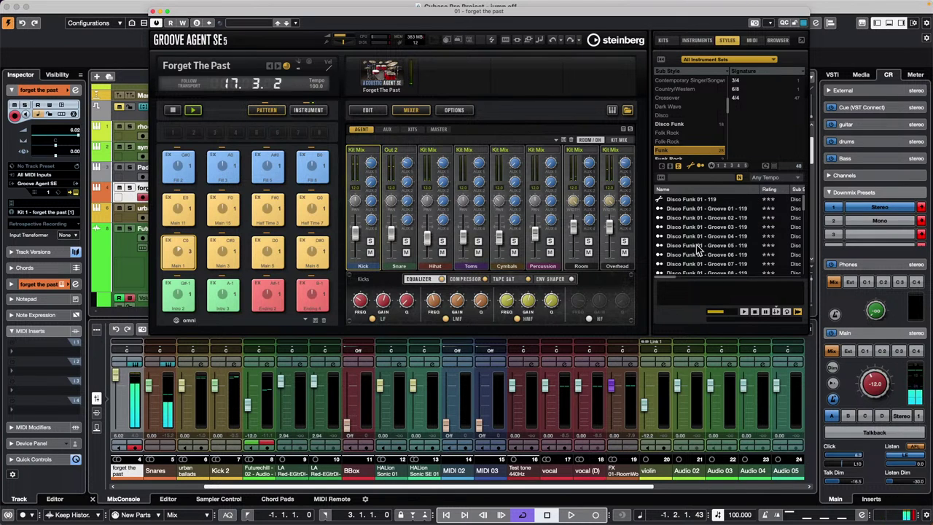
scroll(703, 246, "down", 3)
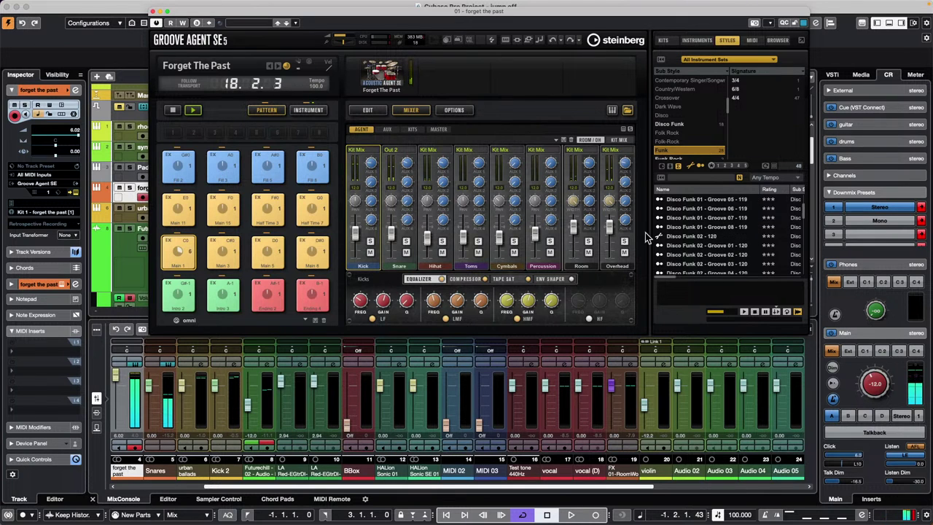
left_click(684, 227)
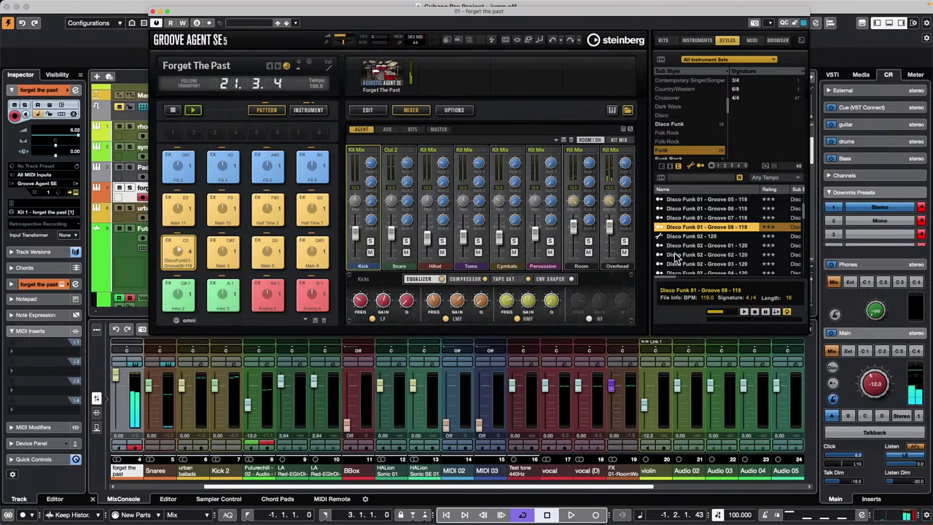
Try "Disco Funk 02 - Groove 01 - 120" and "Funk 02 - Groove 03 - 094" on the Main 1 pad and settle on "Funk 02 - Groove 05 - 094"
left_click(698, 246)
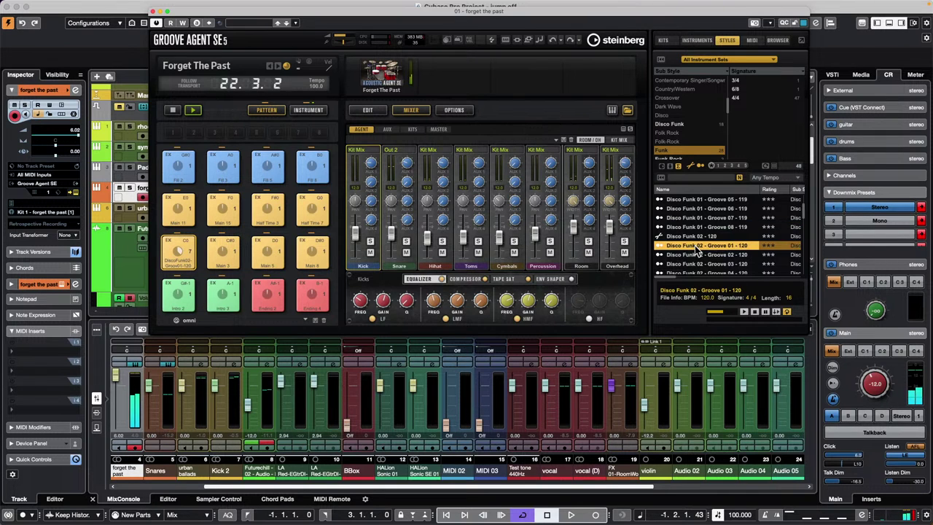
scroll(697, 248, "down", 5)
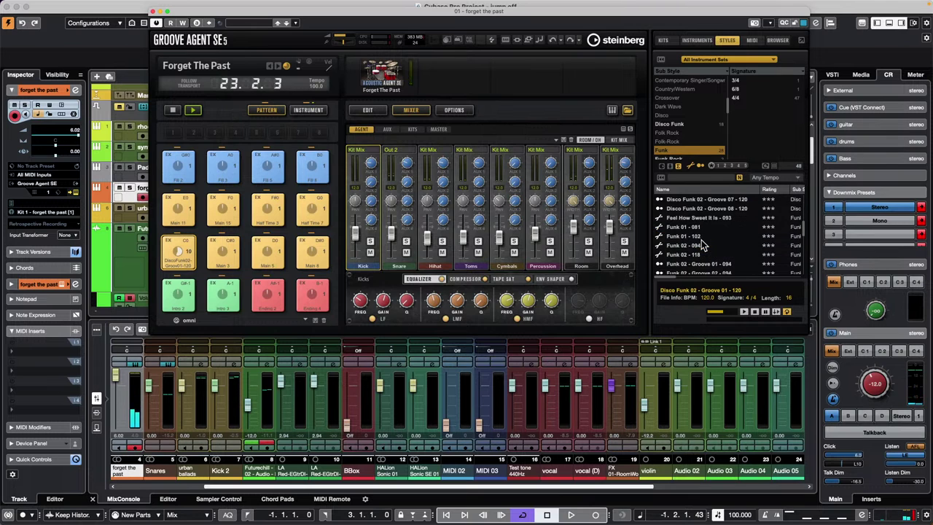
left_click(700, 228)
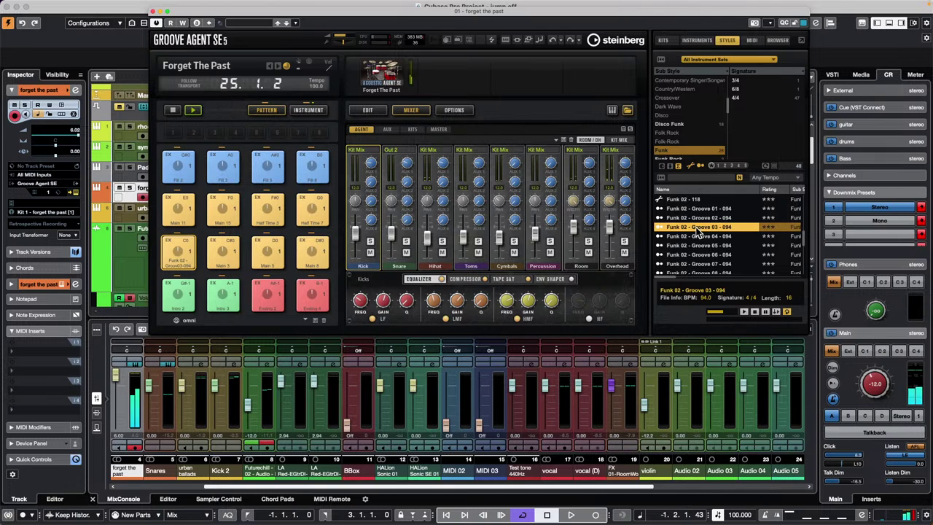
left_click(688, 246)
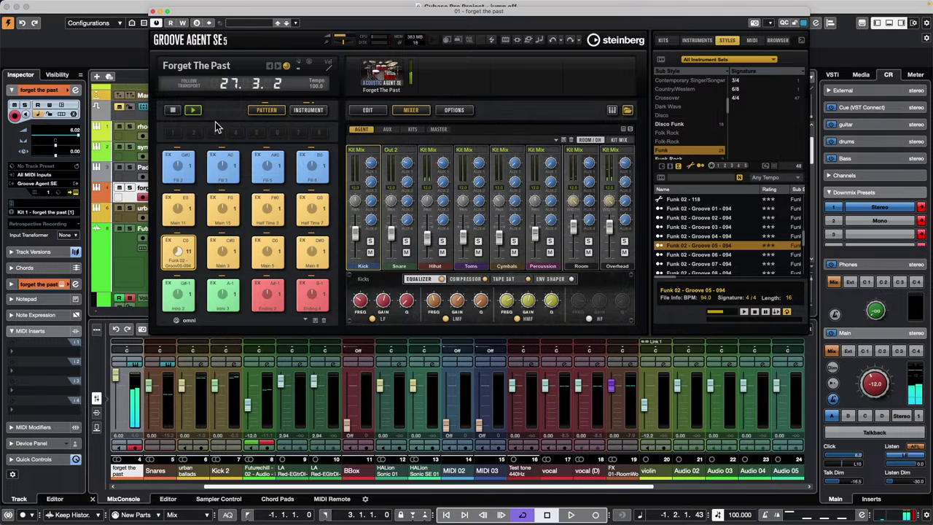
Select the Main 3 pad and assign it "Funk 02 - Groove 06 - 094", replacing that with "Funky Claps - Groove 02 - 110"
left_click(224, 250)
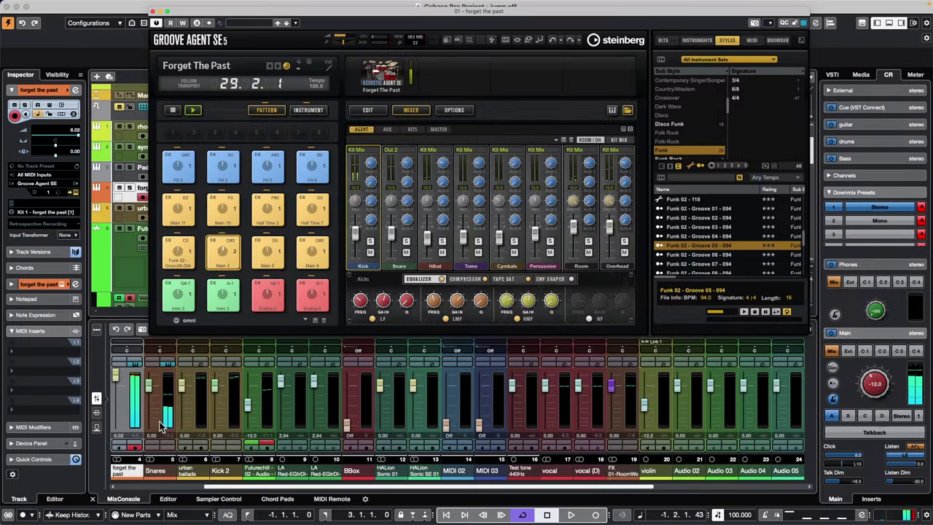
left_click(724, 261)
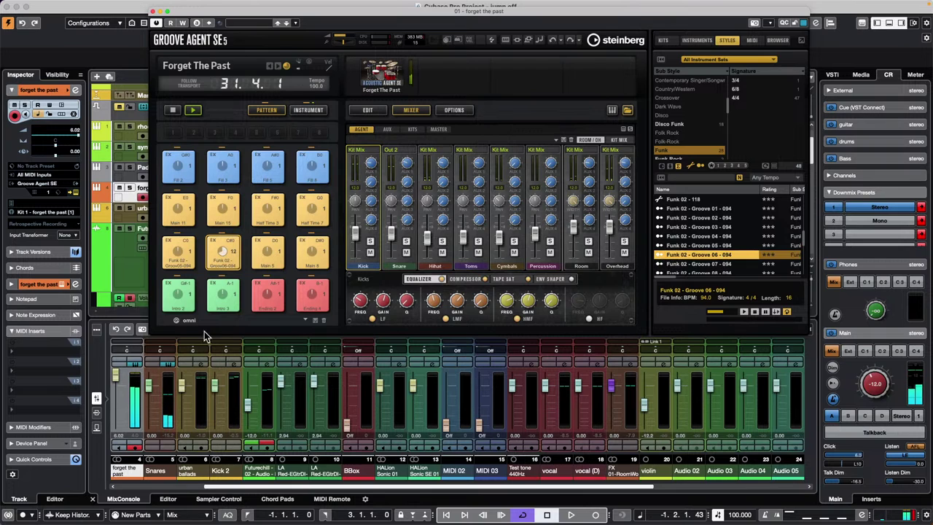
scroll(729, 250, "down", 3)
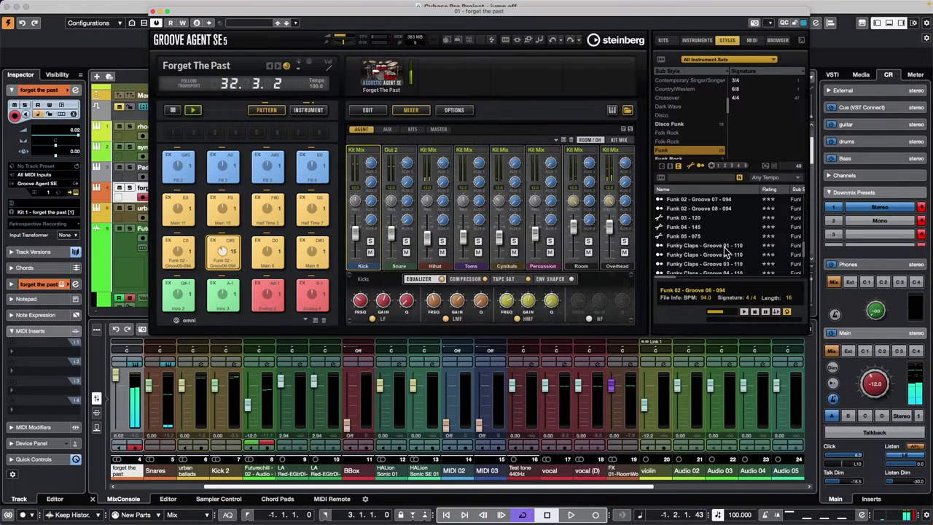
left_click(711, 257)
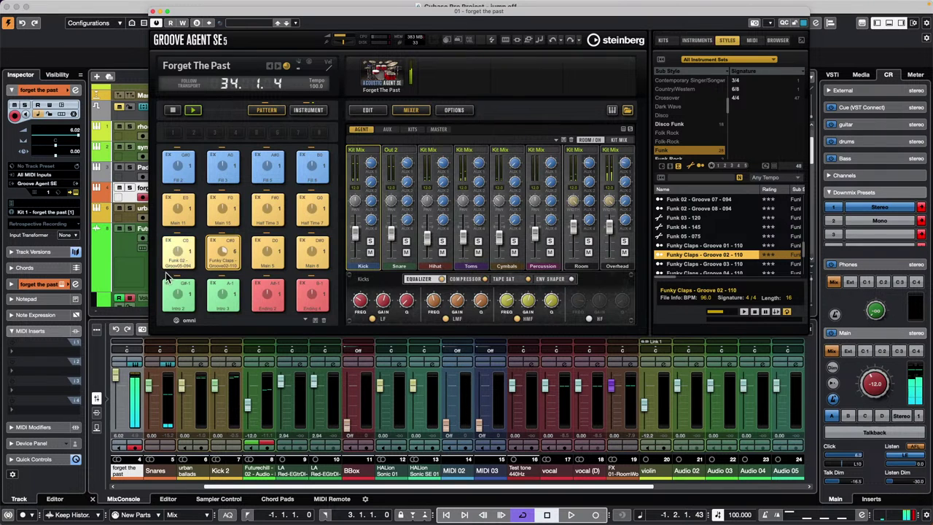
Try "Funky Claps - Groove 05 - 110" and "Nobody Else Can Do It - 125" on the Main 3 pad and stop the pattern
left_click(309, 111)
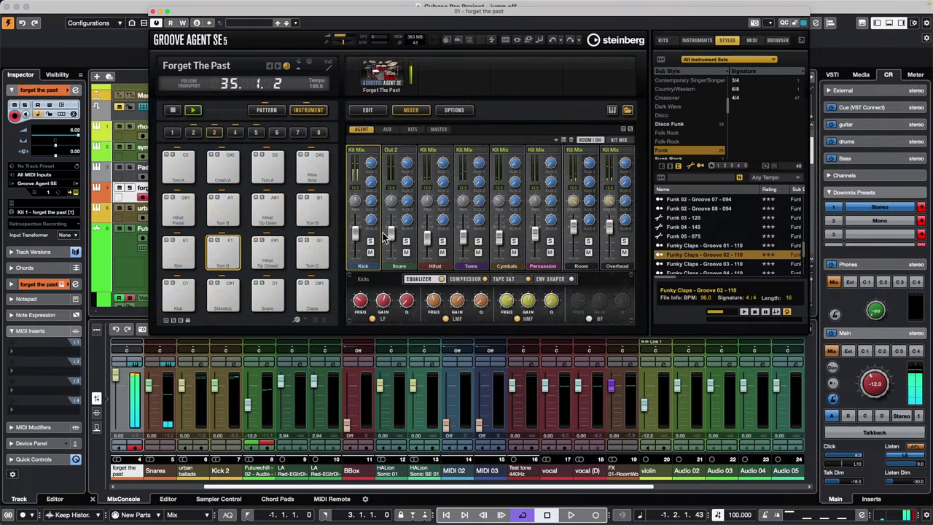
scroll(704, 252, "down", 3)
left_click(704, 255)
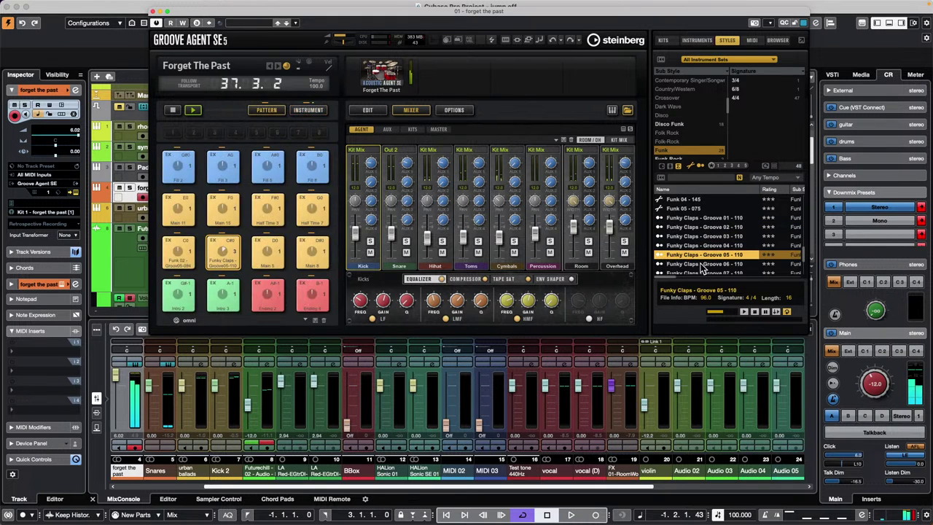
scroll(704, 269, "down", 6)
double_click(703, 270)
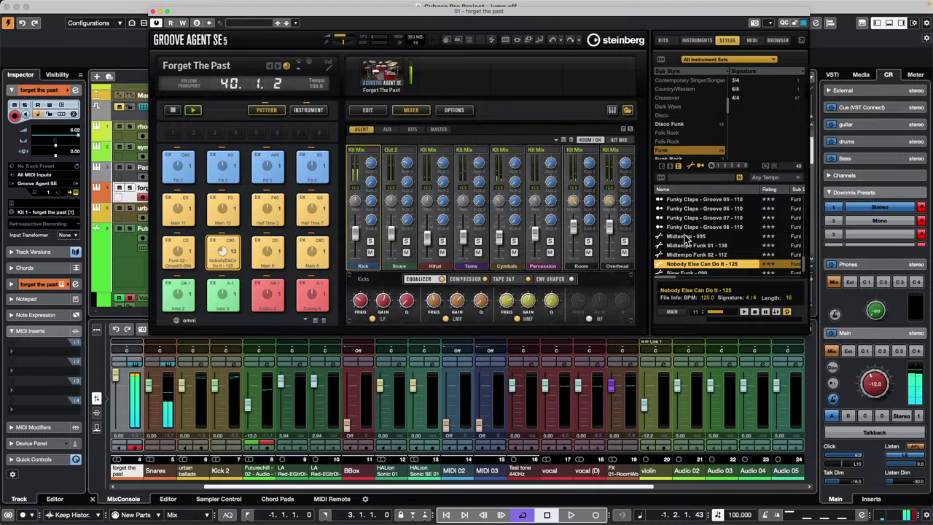
left_click(173, 112)
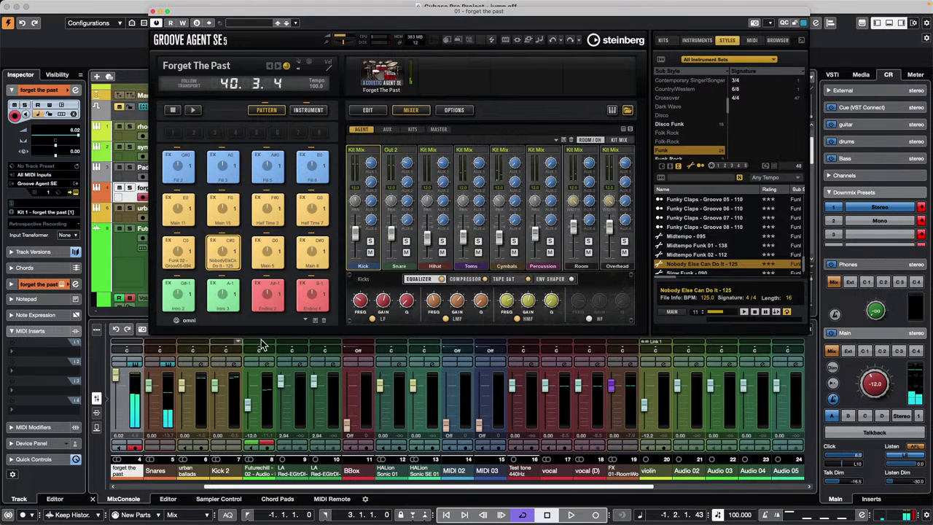
Replace the Funk sub style filter with Hard Rock and assign "Hard Rock 01 - 170" to the Main 3 pad
scroll(706, 240, "up", 10)
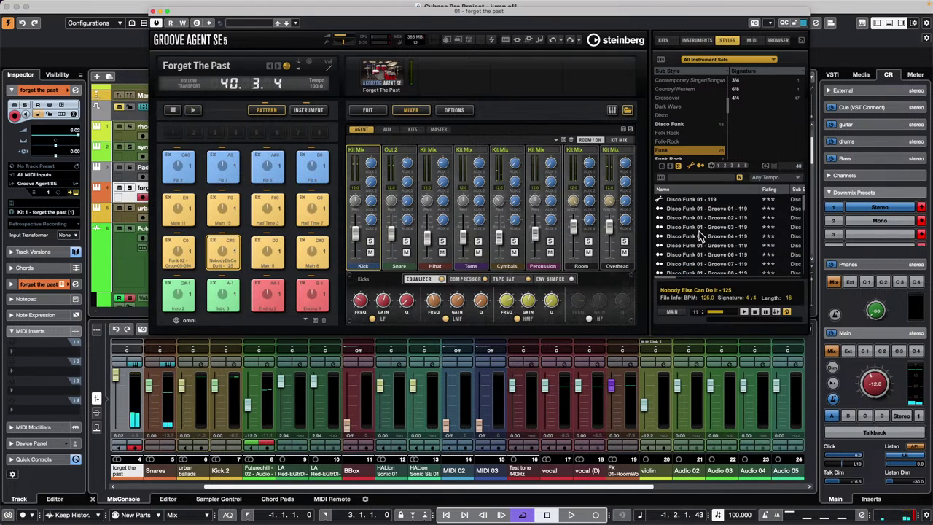
left_click(687, 148)
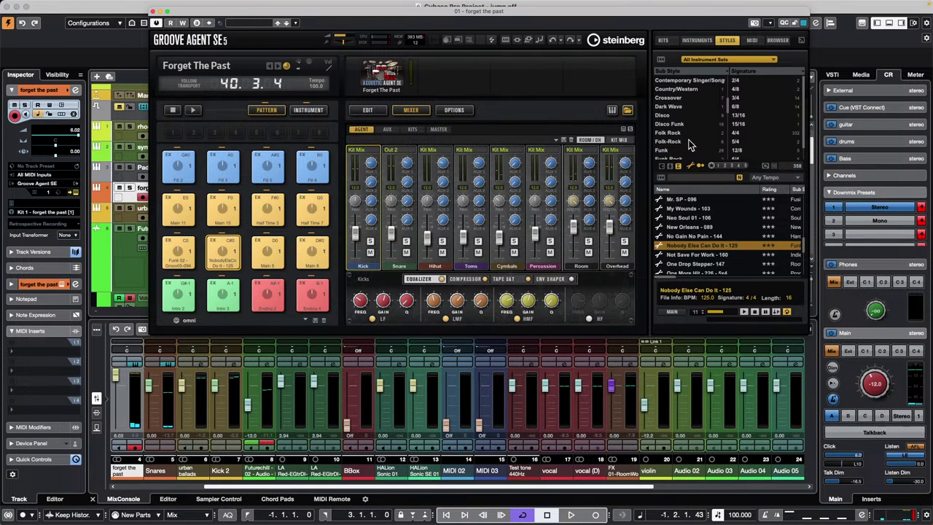
scroll(681, 127, "down", 3)
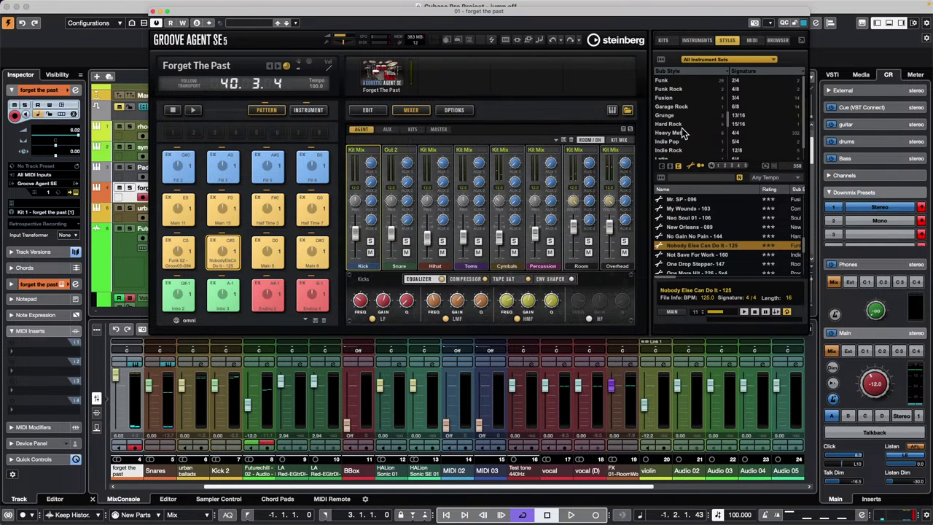
left_click(689, 124)
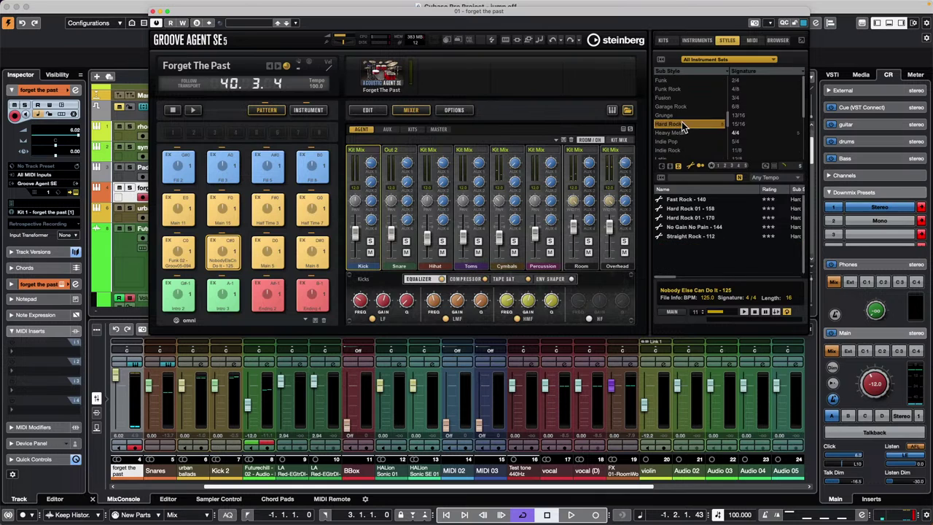
left_click(698, 220)
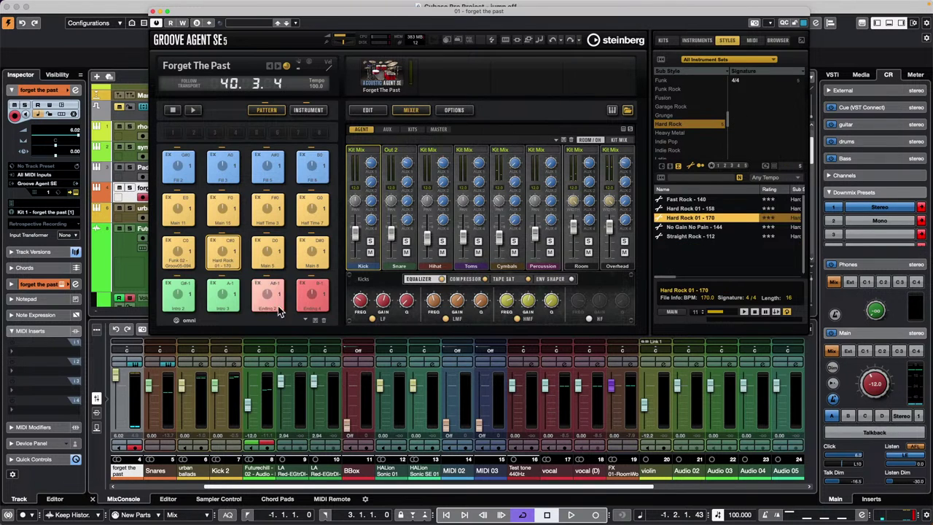
Play the hard rock pattern, briefly solo the Snares mixer channel to hear it alone, and stop the pattern
left_click(195, 111)
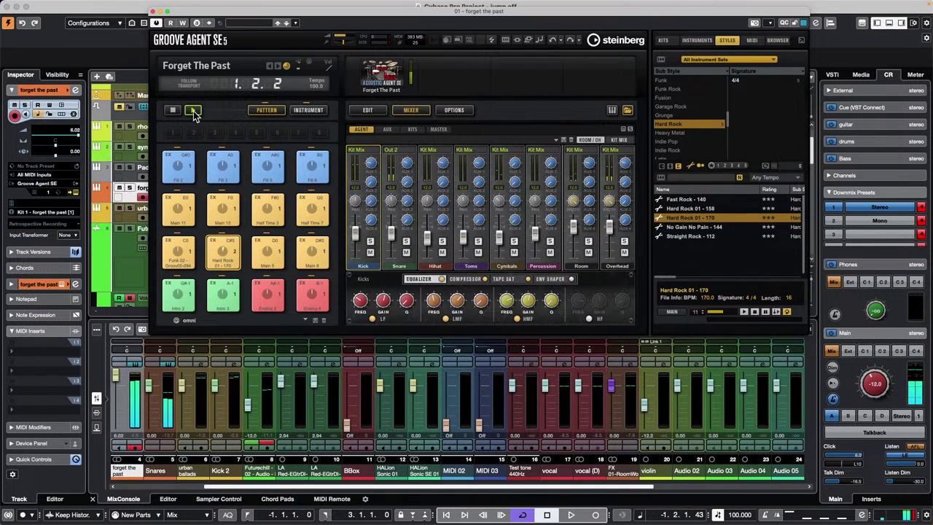
left_click(170, 362)
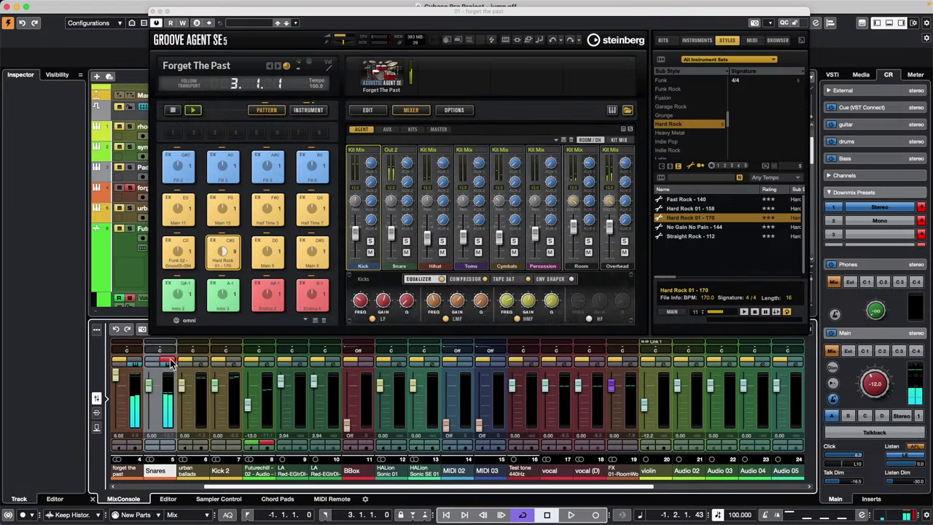
left_click(170, 361)
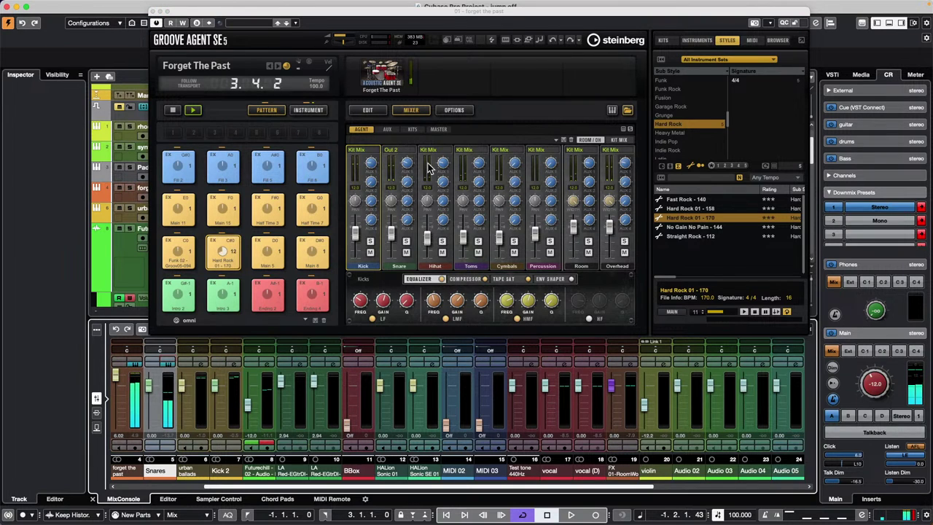
left_click(172, 110)
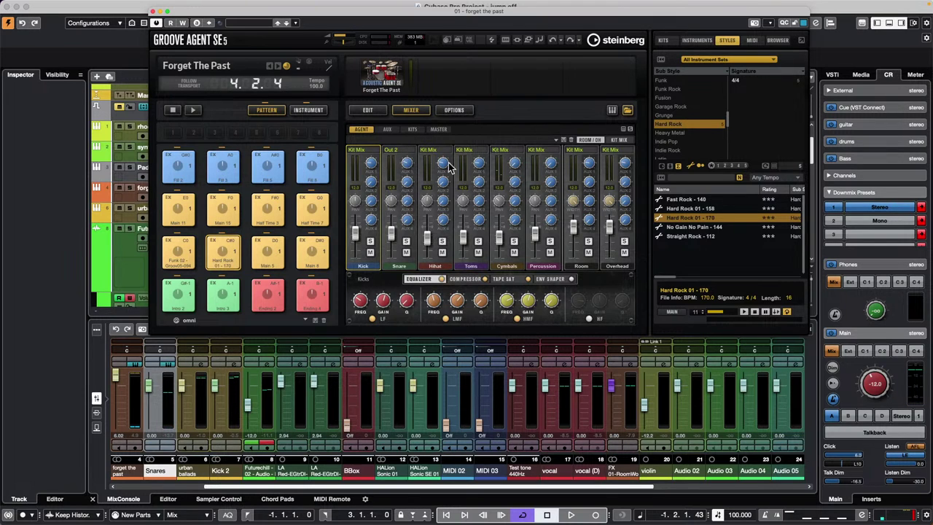
Clear the Hard Rock filter, search the style library for "forget", and close the Groove Agent window
left_click(692, 124)
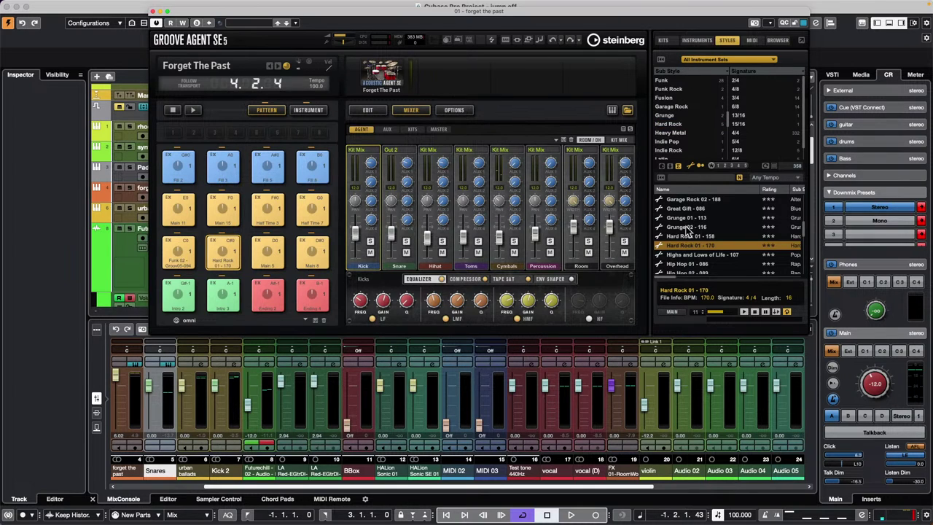
scroll(693, 212, "up", 3)
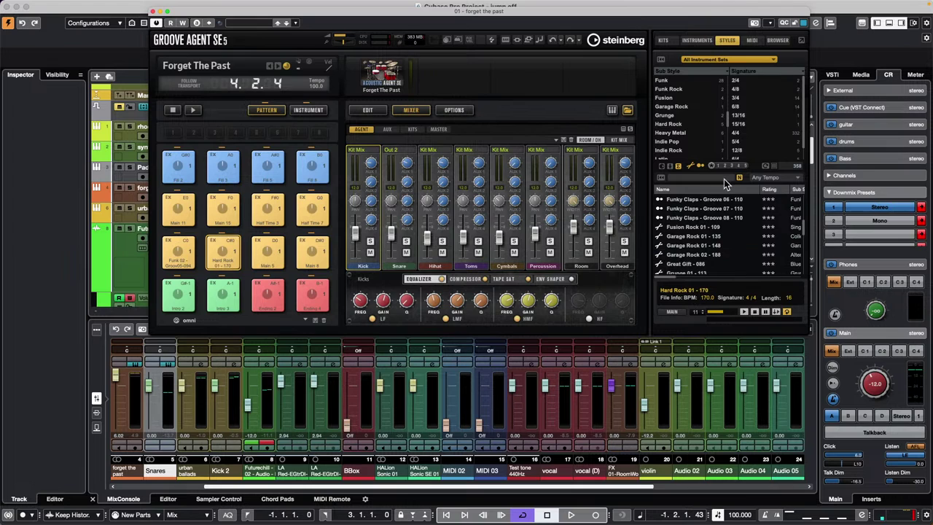
type("forget")
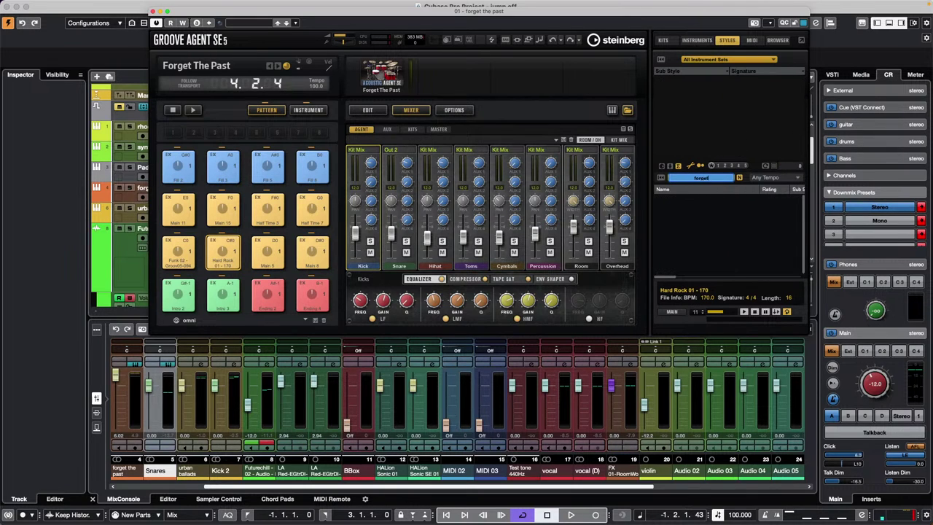
key("Return")
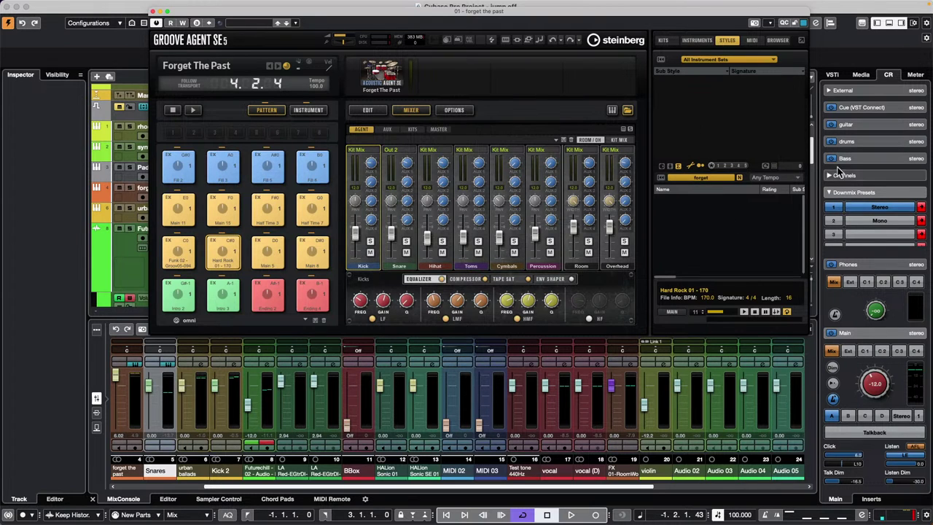
left_click(153, 11)
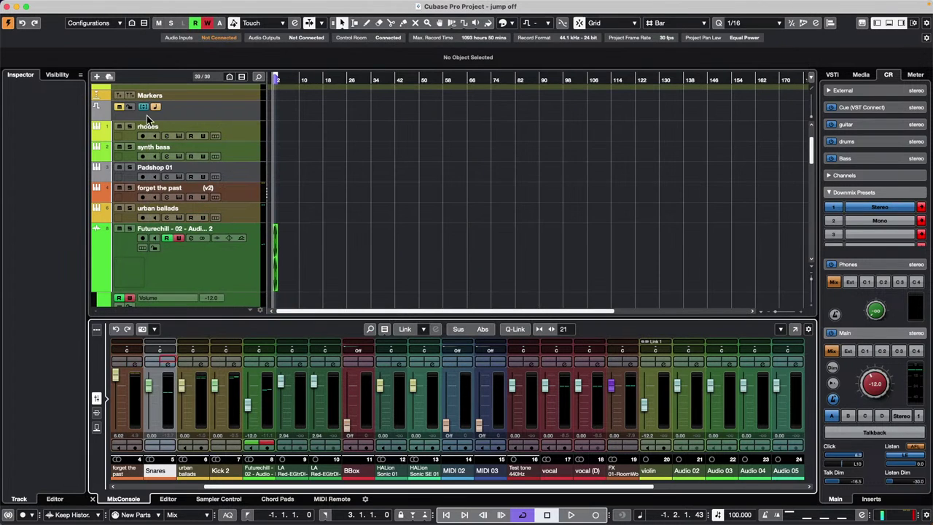
Add an instrument track after "forget the past" using Groove Agent SE with stereo audio outputs
left_click(260, 193)
right_click(243, 193)
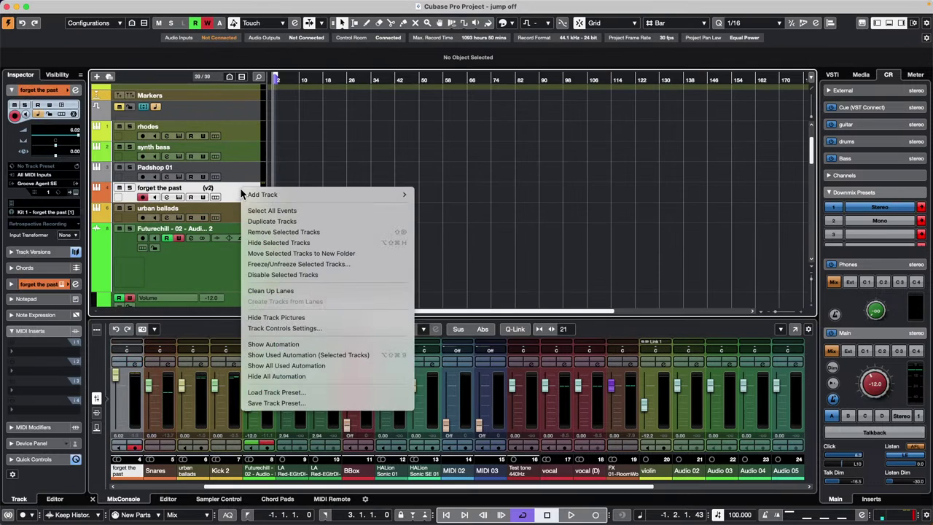
mouse_move(277, 195)
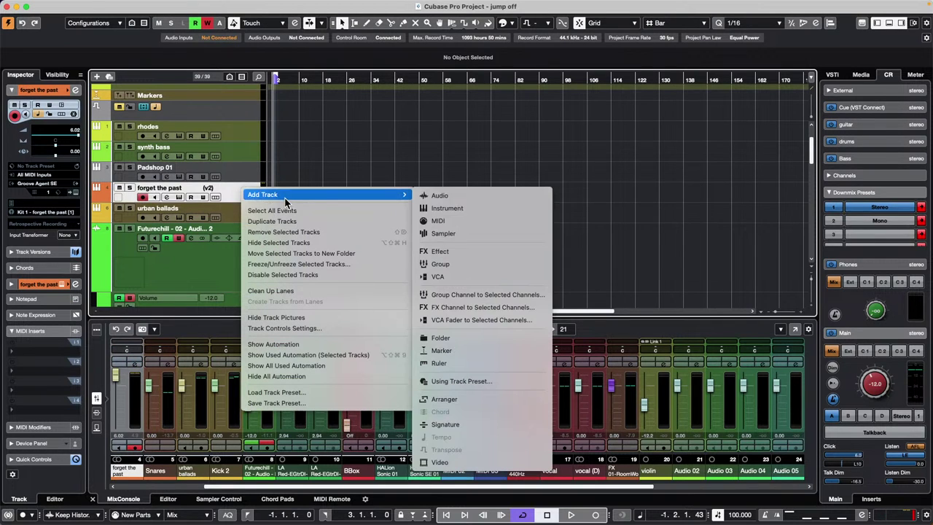
left_click(460, 210)
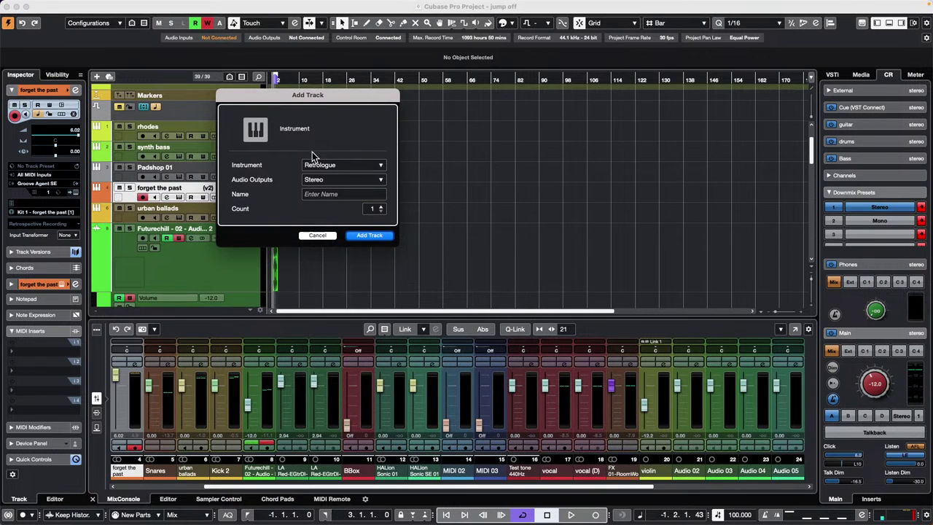
left_click(343, 164)
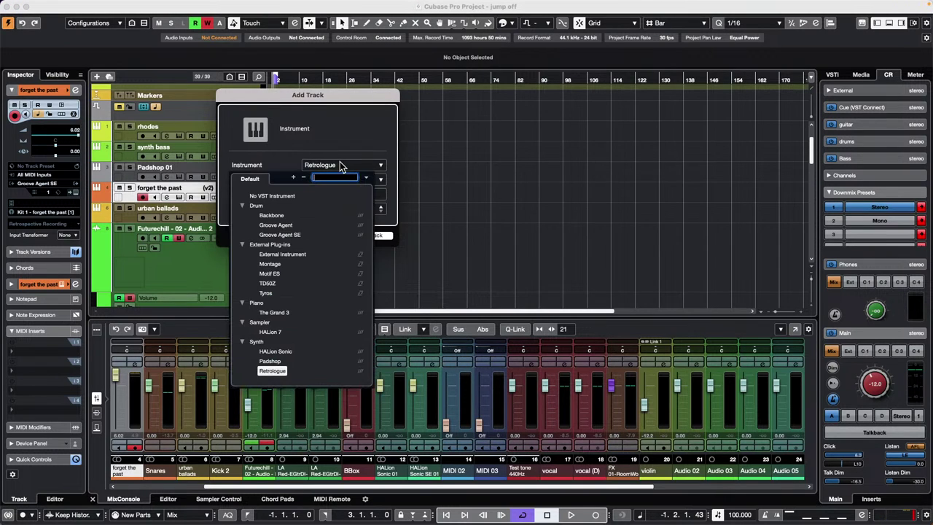
left_click(291, 235)
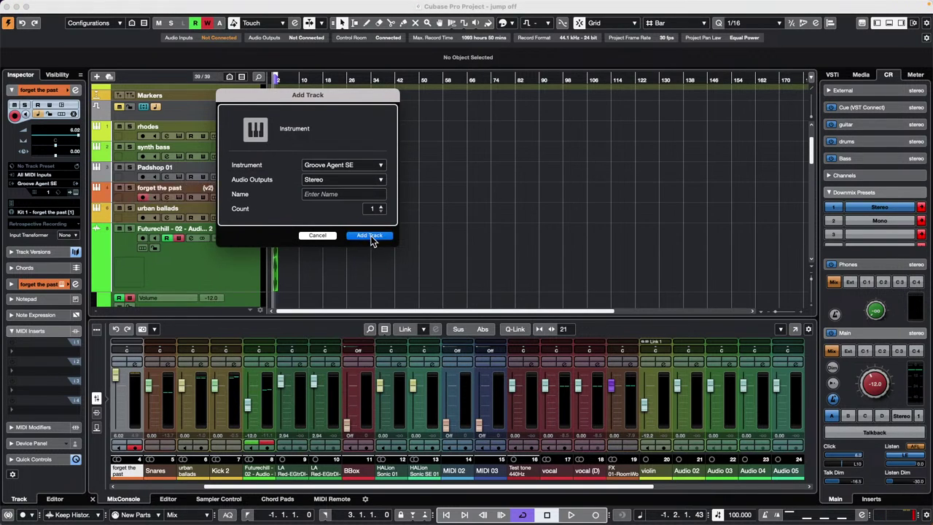
left_click(371, 238)
Load the "Forget The Past" kit with its patterns into the new Groove Agent SE 01, finding it by searching "forget"
right_click(441, 276)
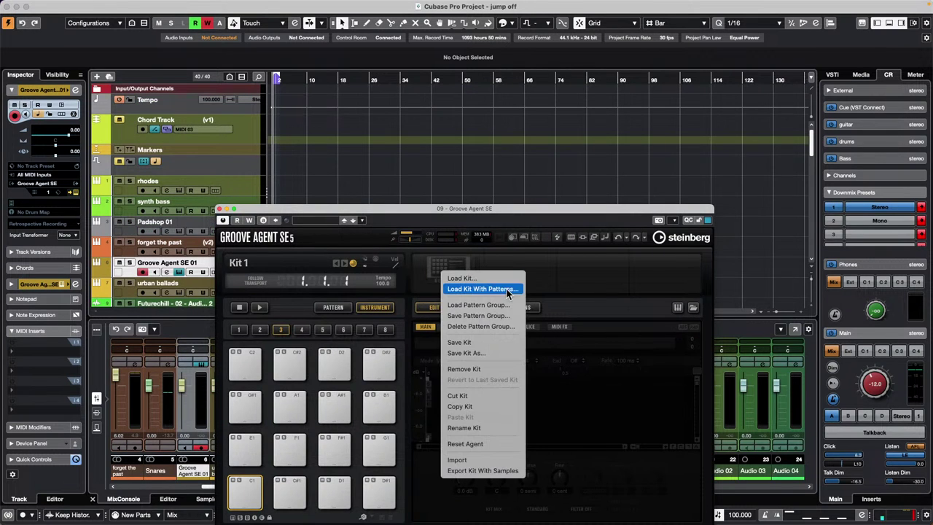
left_click(505, 291)
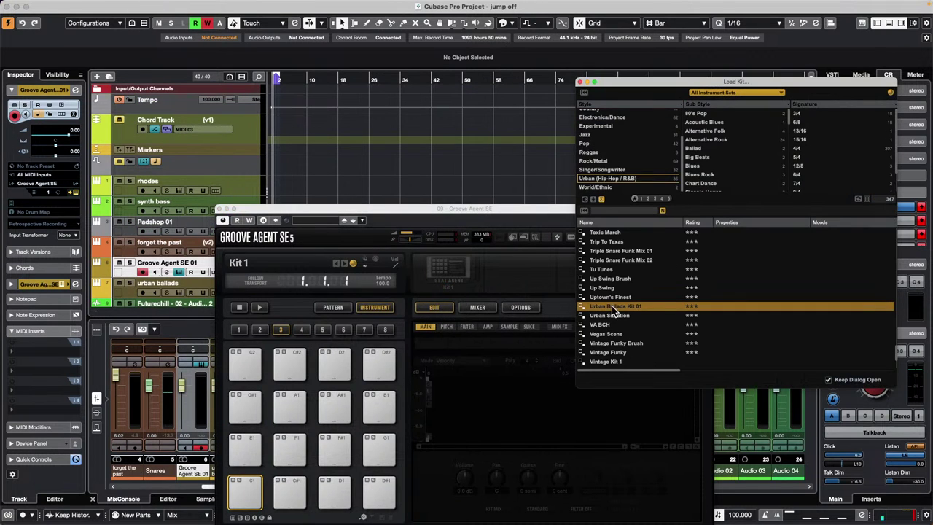
left_click(625, 211)
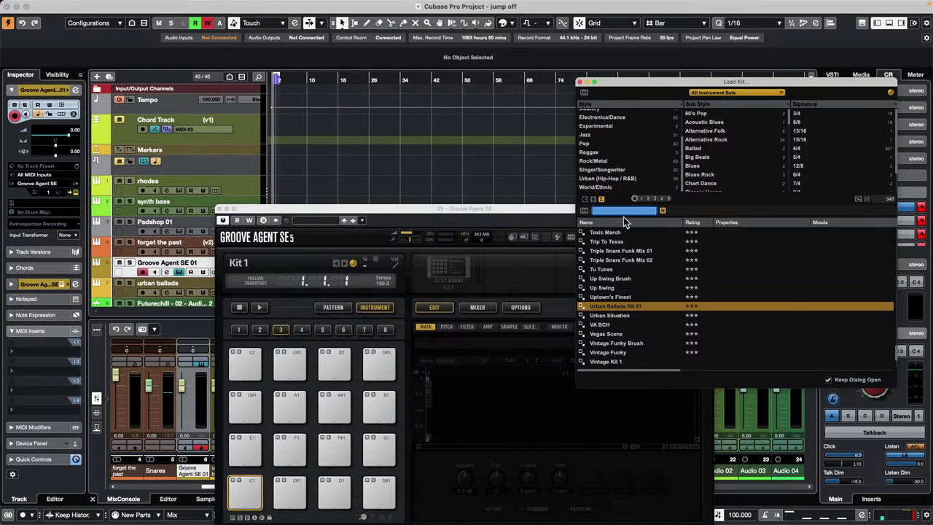
type("forget")
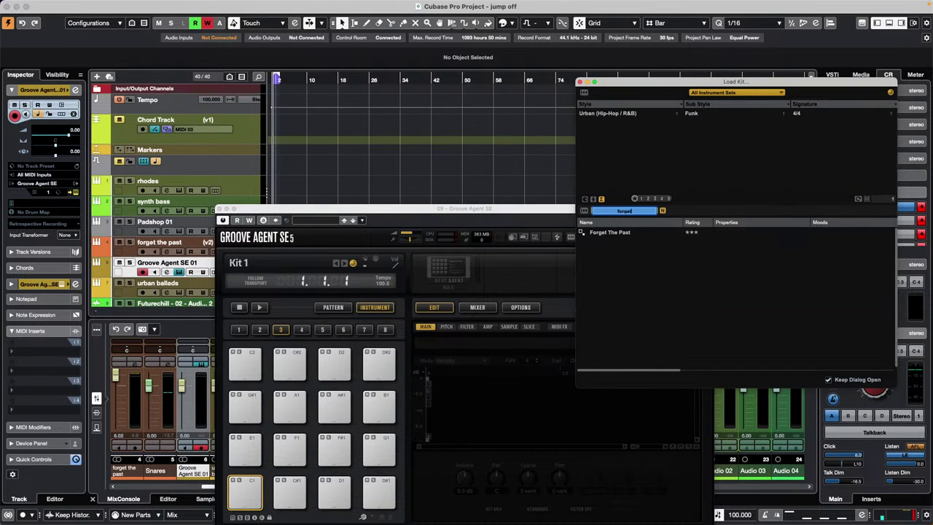
double_click(623, 232)
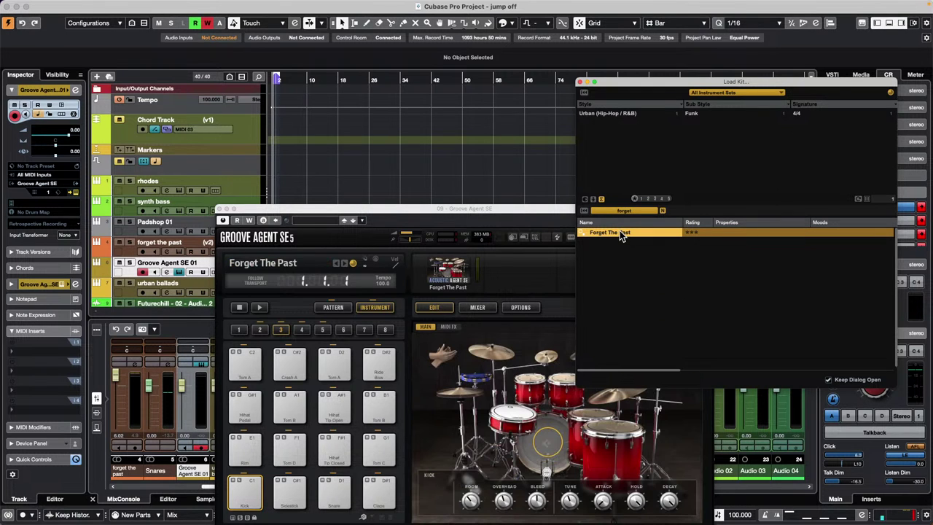
Move Groove Agent SE clear of the mixer, show its pattern pads, and play the Fill 2, Fill 5 and Fill 3 patterns
left_click_drag(530, 215, 475, 47)
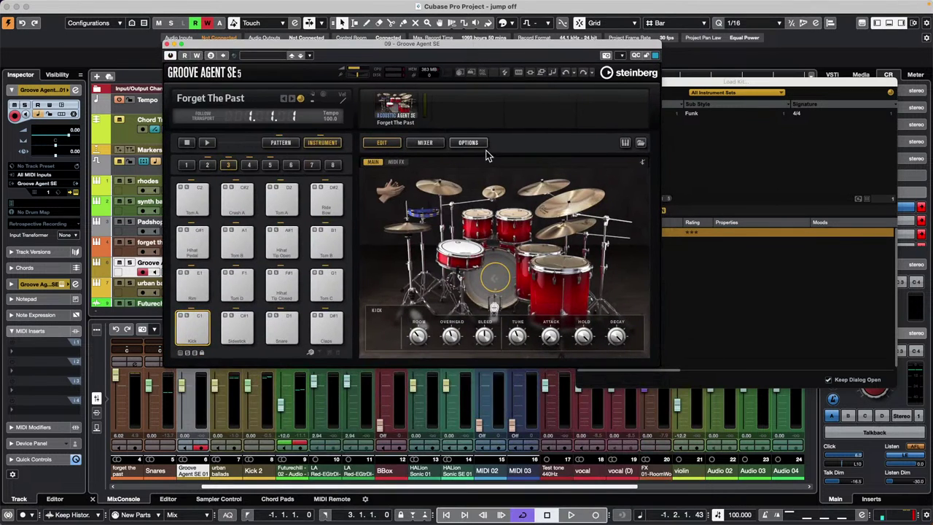
left_click(280, 142)
left_click(179, 206)
left_click(207, 142)
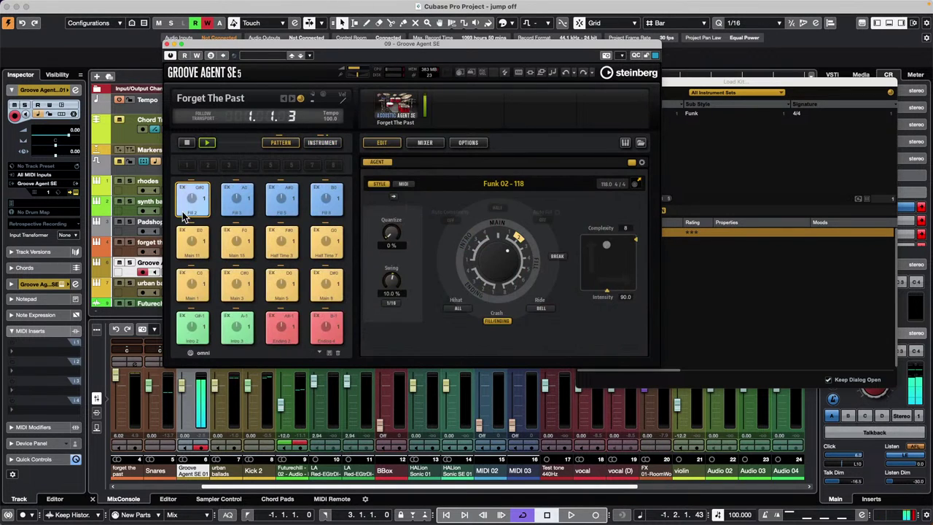
left_click(283, 204)
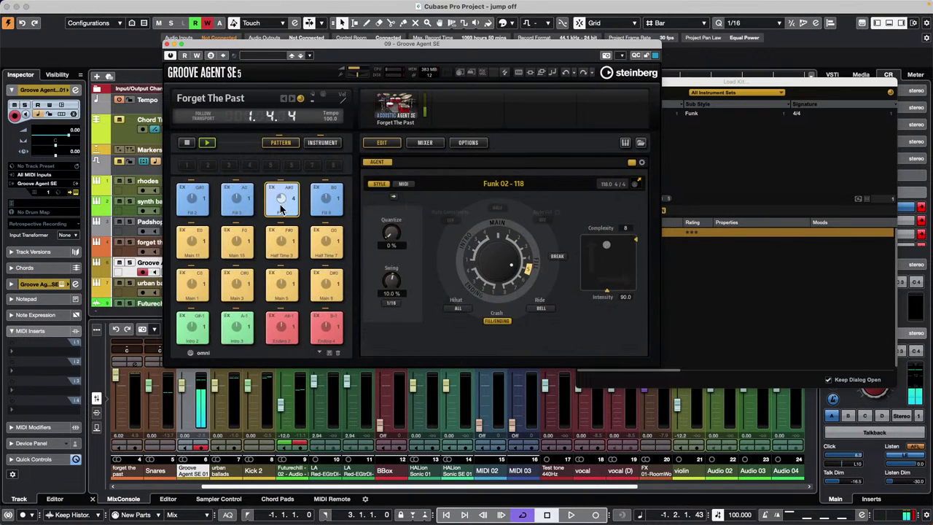
left_click(237, 198)
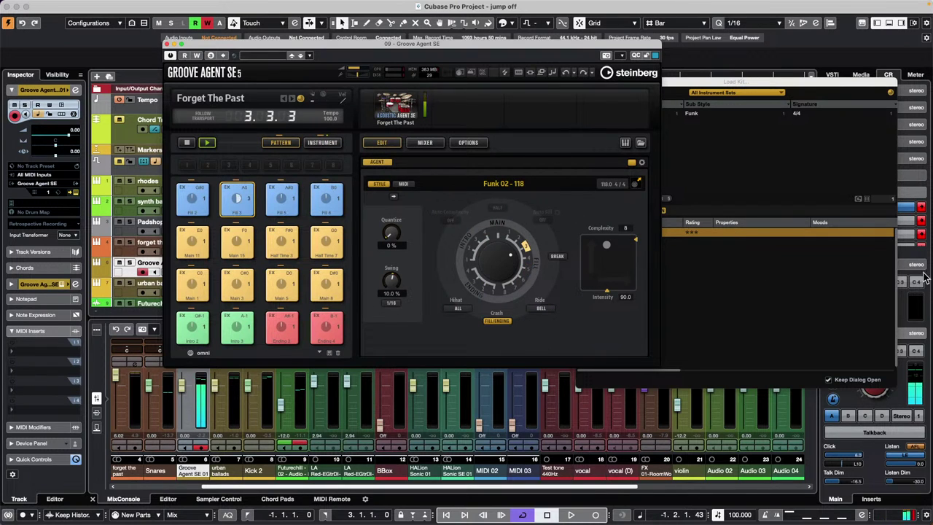
Close the Load Kit dialog and raise the Control Room main level to -6.71
left_click_drag(810, 85, 793, 175)
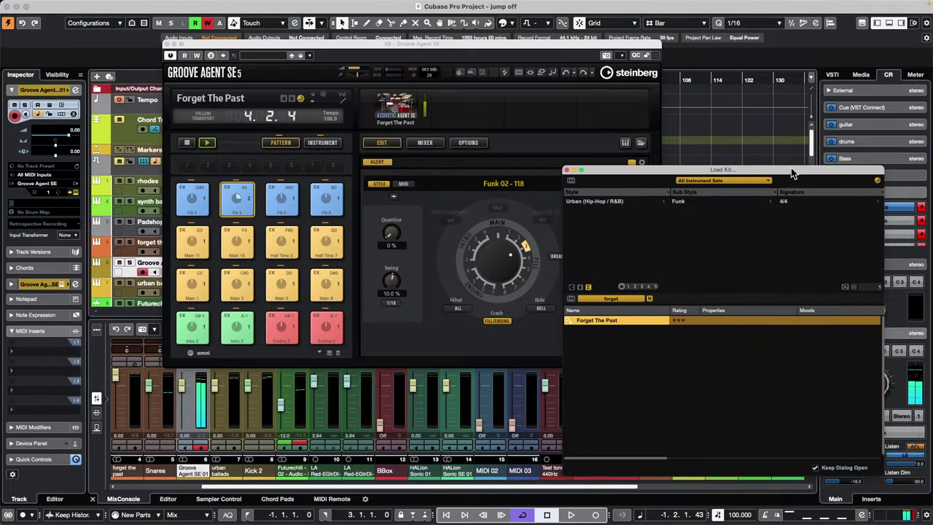
left_click(566, 170)
left_click_drag(885, 398, 884, 385)
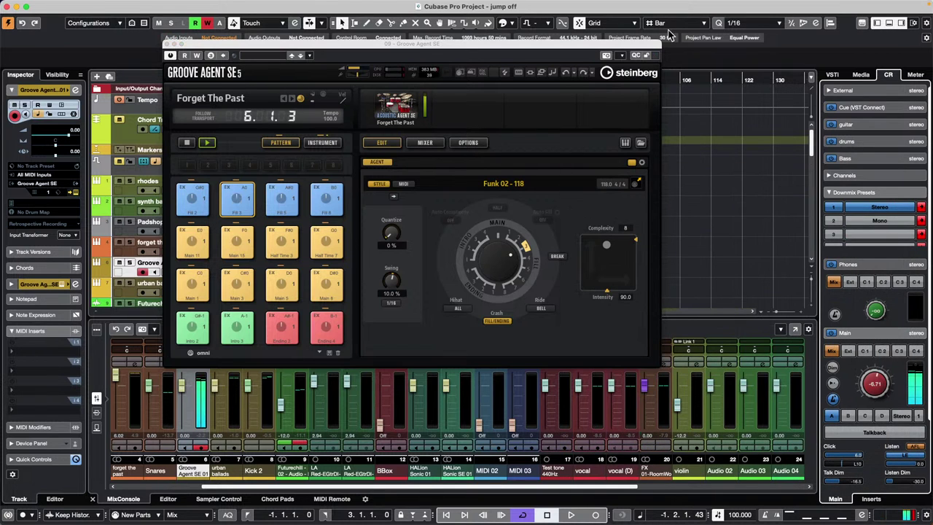
Show the kit's mixer, check the Overhead channel's output options, and try the L/R switch in the Kit Mix section
left_click(427, 143)
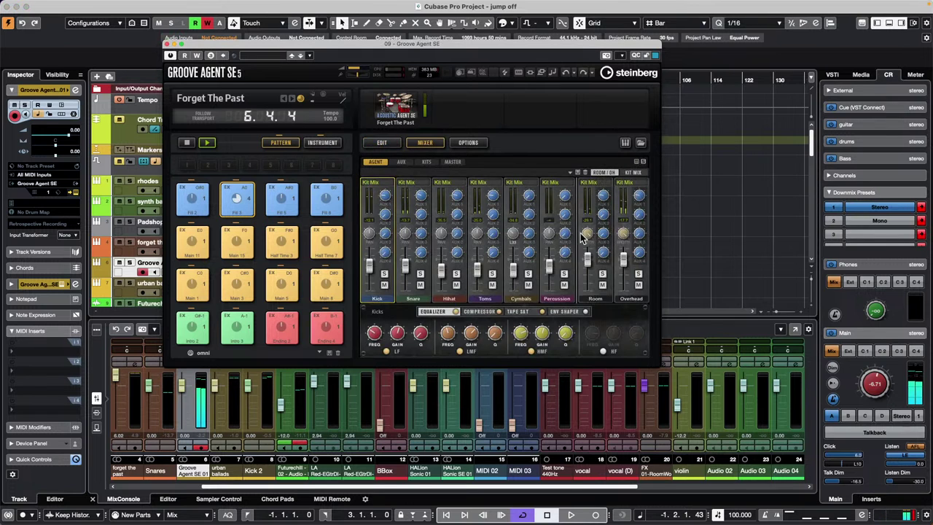
left_click(626, 183)
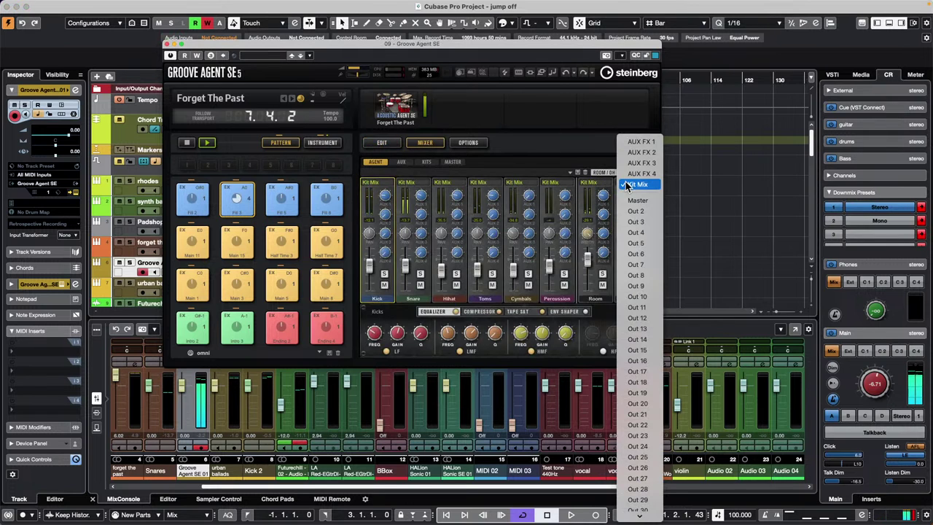
left_click(626, 183)
left_click(640, 174)
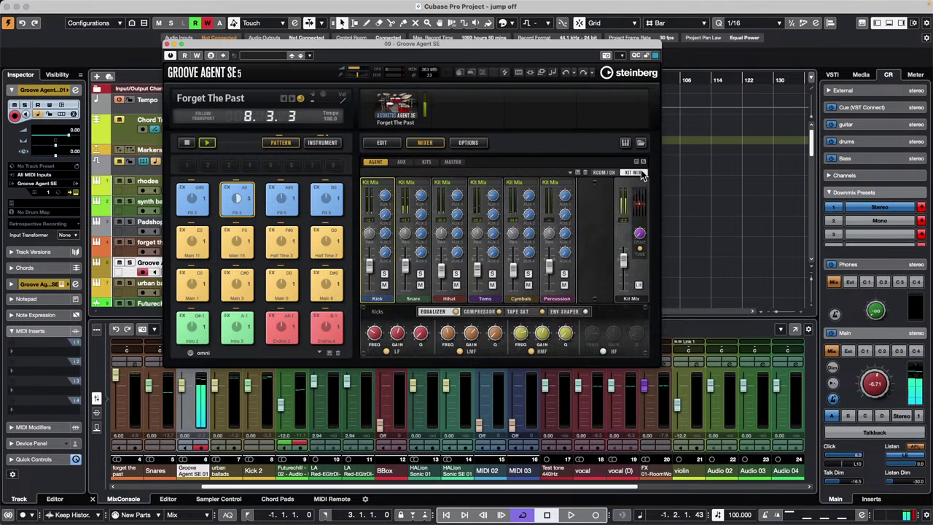
left_click(639, 286)
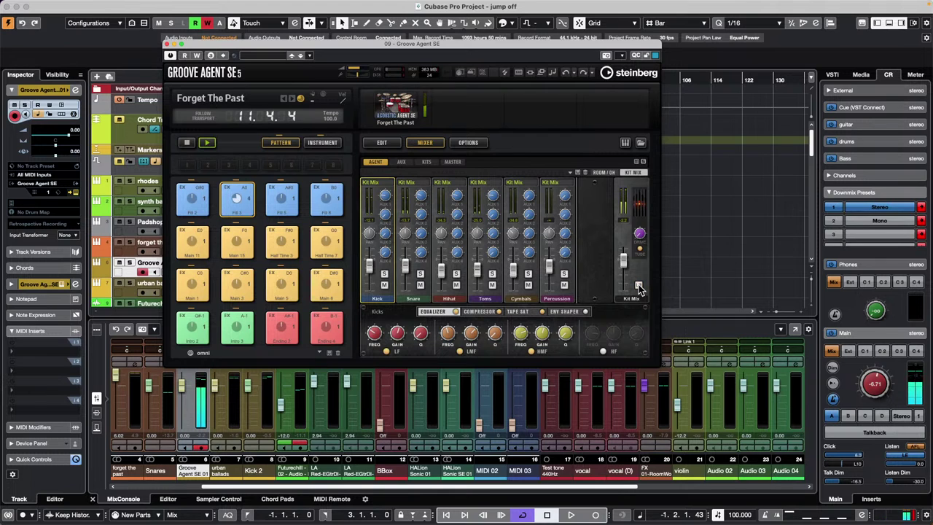
Play the other fill patterns while watching the kit mixer, finishing with Fill 2, and stop the playback
left_click(333, 210)
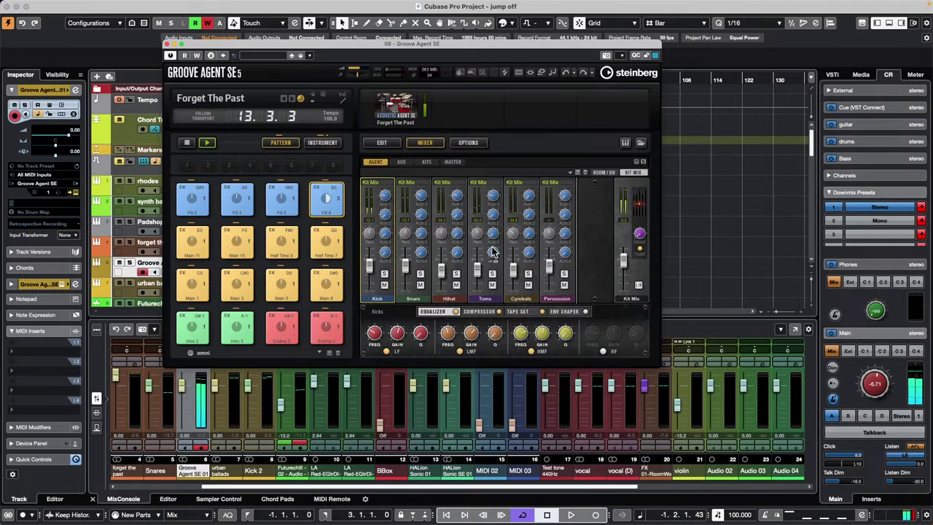
left_click(282, 198)
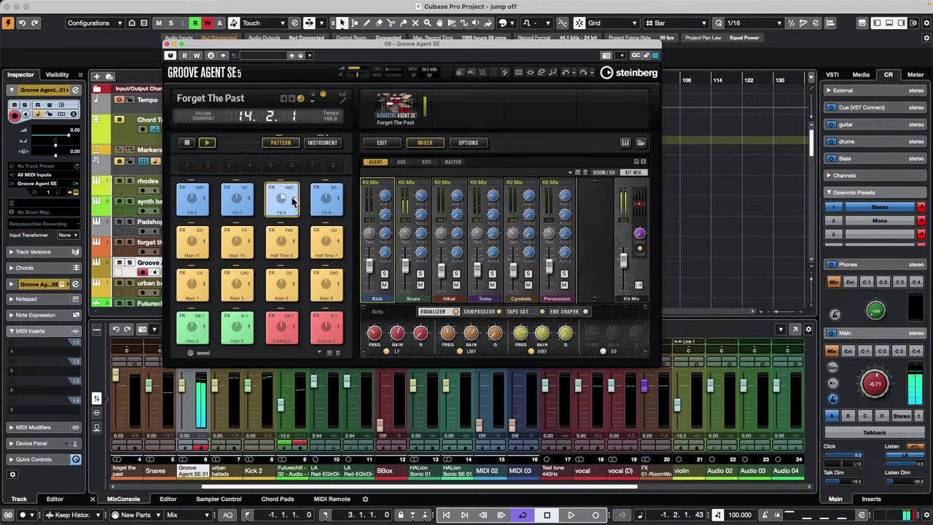
left_click(203, 202)
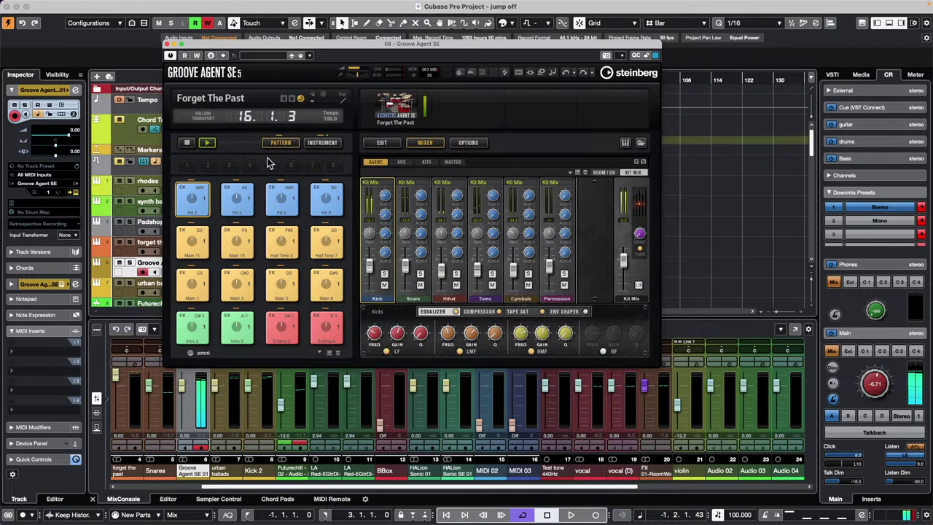
left_click(185, 143)
Show the instrument pads and audition the hi-hat and tom pads in the two middle rows, ending on Tom D
left_click(325, 143)
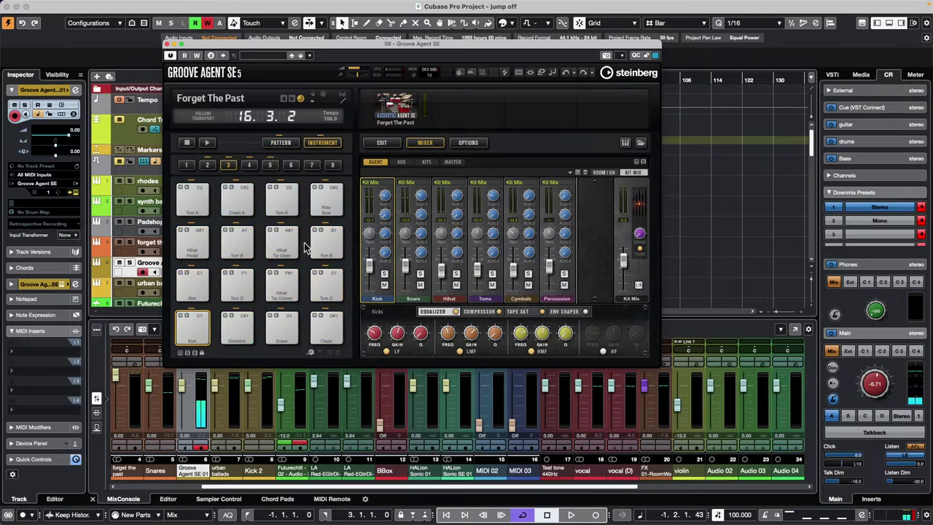
left_click(199, 244)
left_click(238, 241)
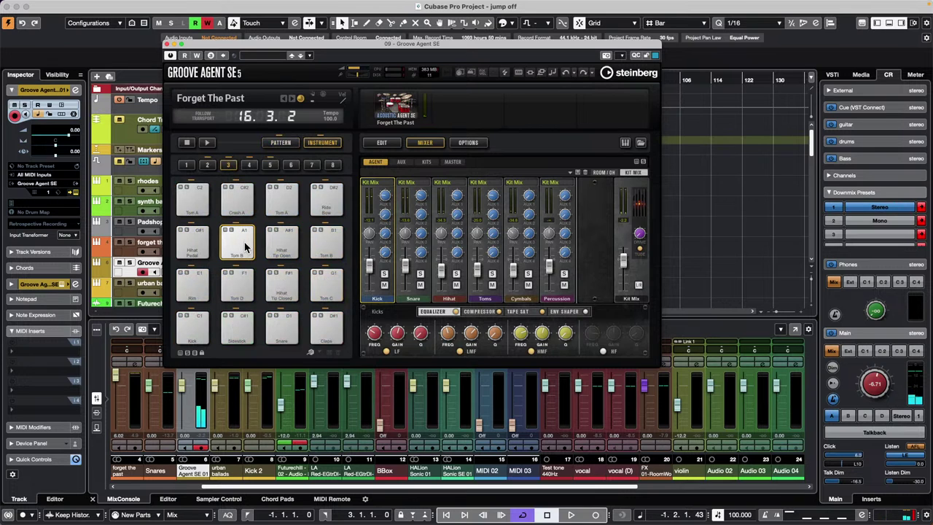
left_click(281, 240)
left_click(325, 240)
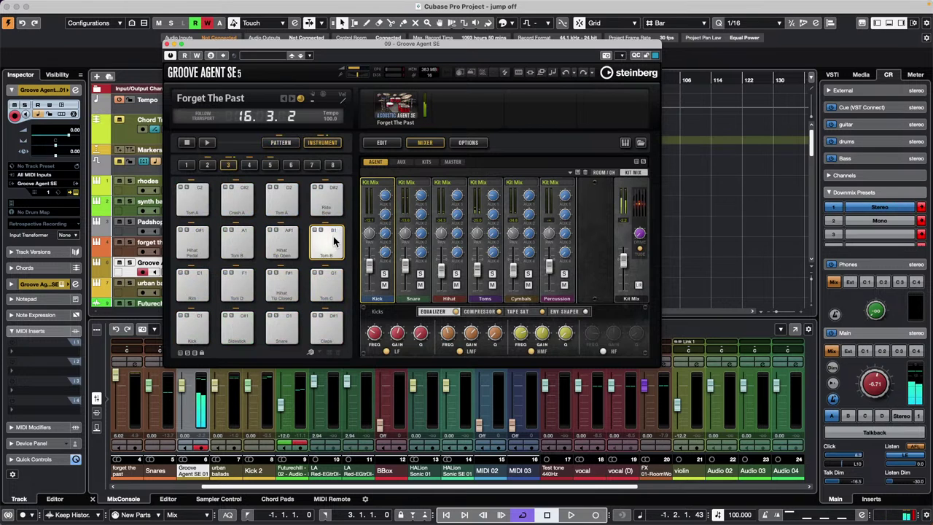
left_click(332, 281)
left_click(284, 281)
left_click(237, 281)
left_click(237, 281)
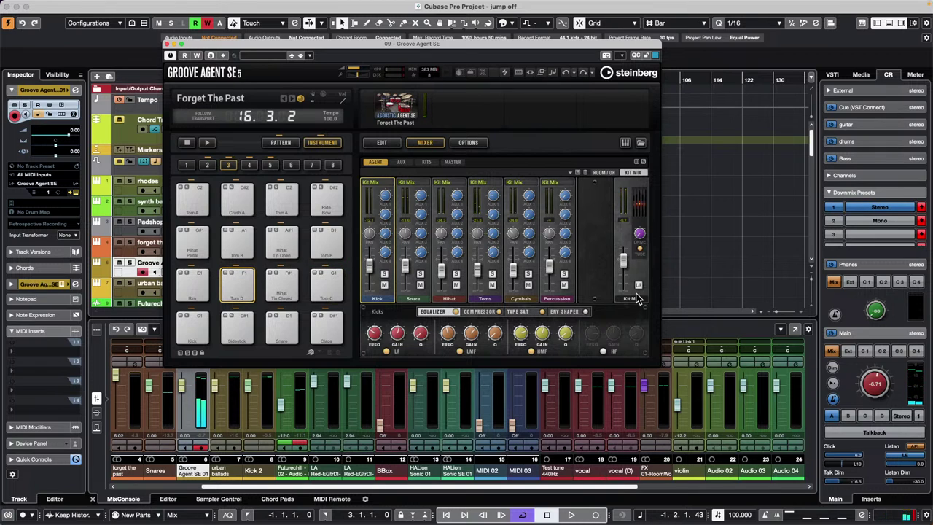
Compare the stereo placement of the Tom A, Tom B and Tom D pads with the Kit Mix L/R switch toggled
left_click(245, 283)
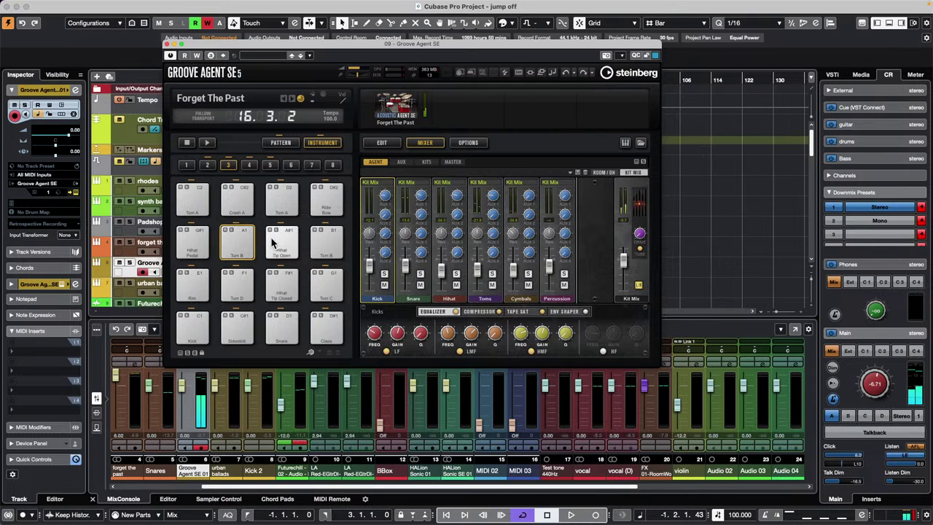
left_click(340, 243)
left_click(202, 196)
left_click(326, 242)
left_click(237, 243)
left_click(235, 281)
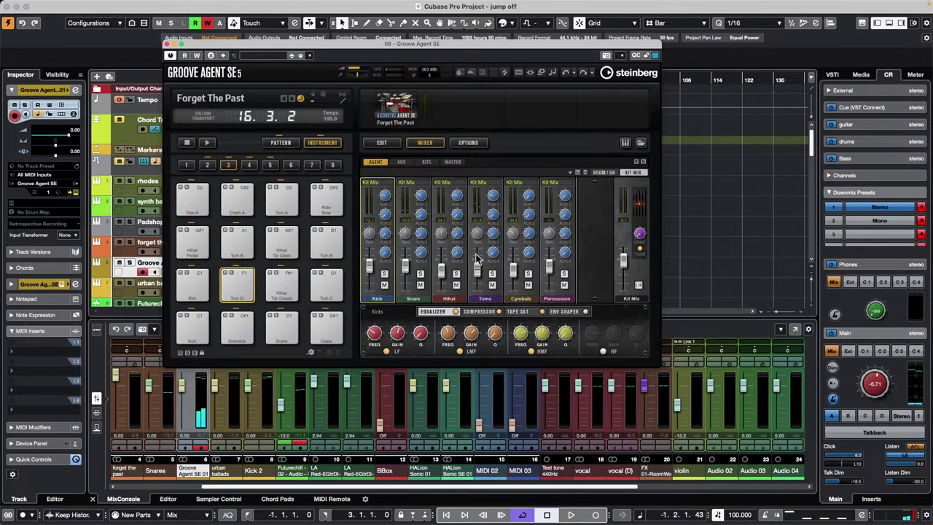
Audition the toms from Tom A to Tom D plus Crash A and Ride, turn on Kit Mix L/R, and close Groove Agent
left_click(193, 198)
left_click(326, 283)
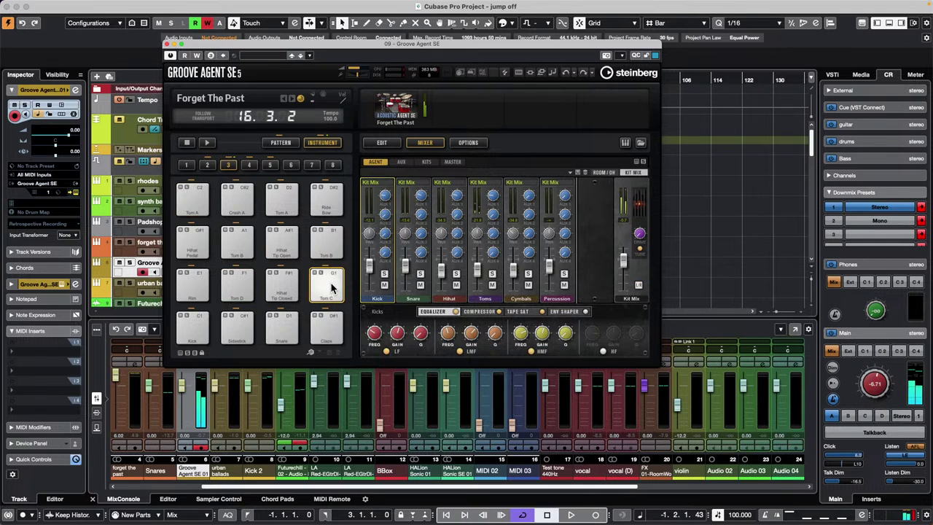
left_click(235, 285)
left_click(236, 246)
left_click(326, 243)
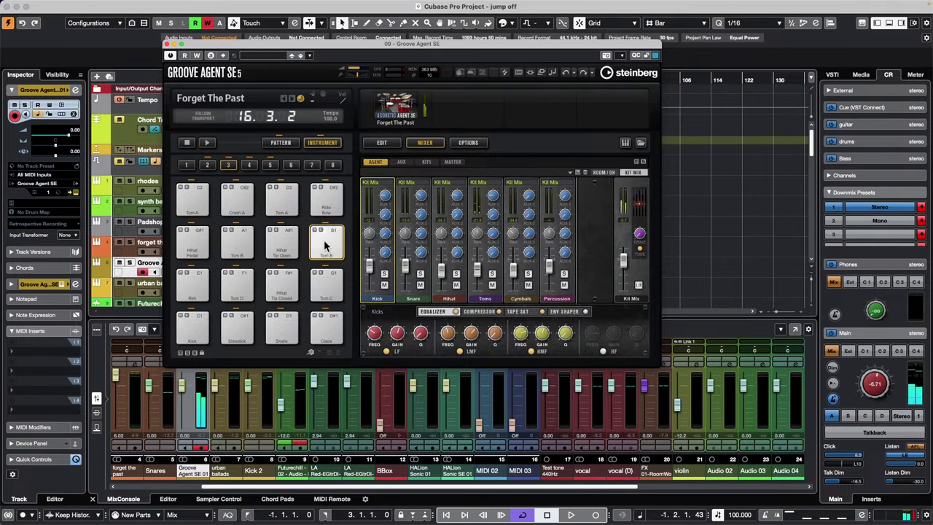
left_click(194, 201)
left_click(238, 200)
left_click(282, 200)
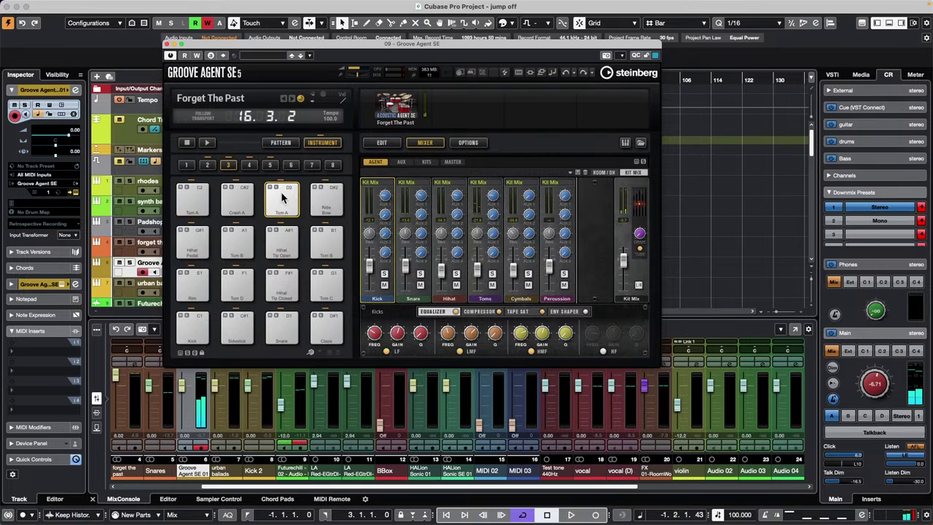
left_click(327, 200)
left_click(282, 200)
left_click(237, 200)
left_click(192, 198)
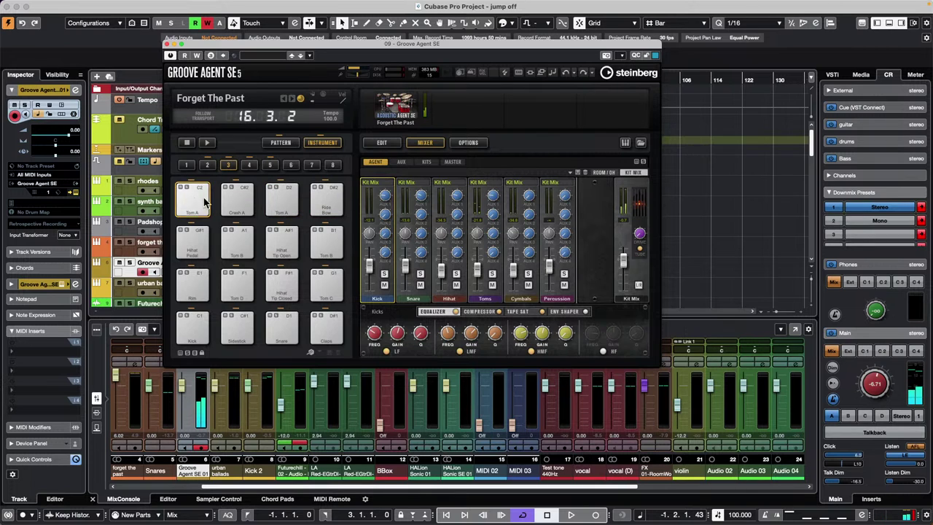
left_click(638, 285)
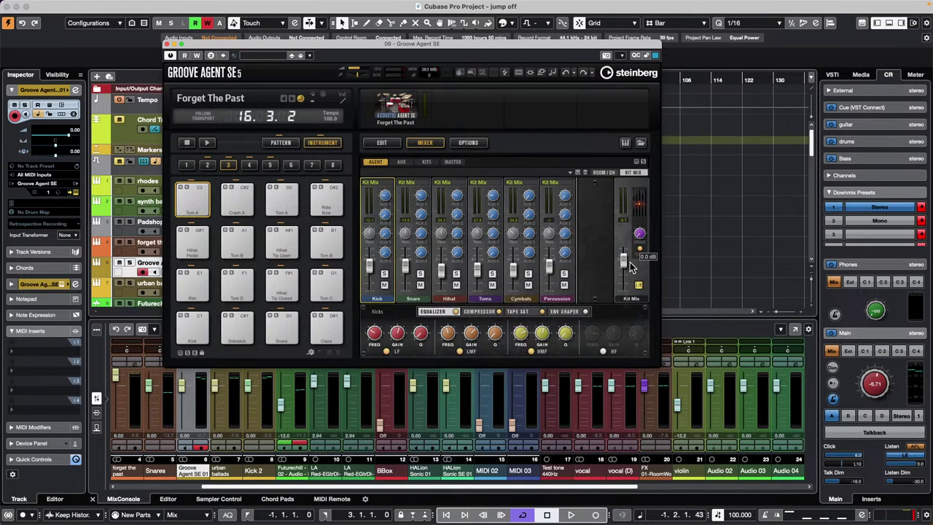
left_click(167, 45)
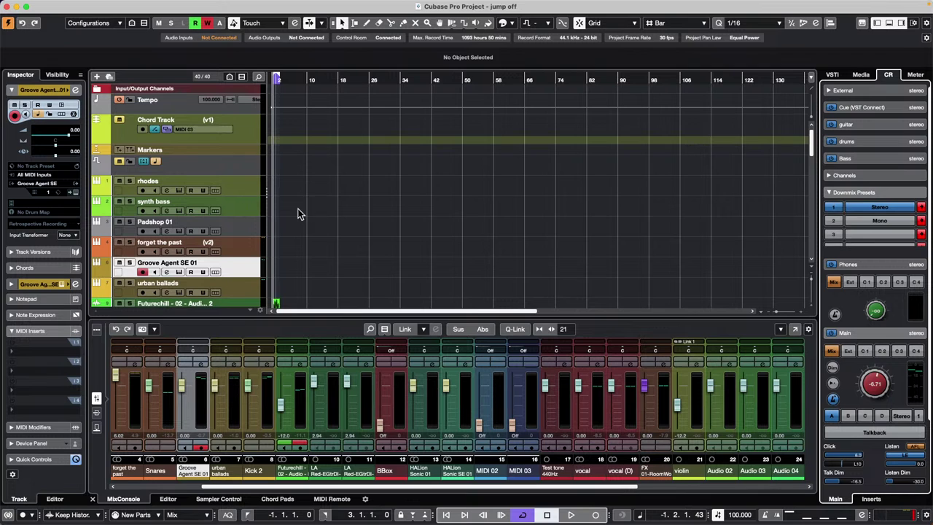
Create a new empty project in the "mediabay tags" folder and activate it
mouse_move(145, 3)
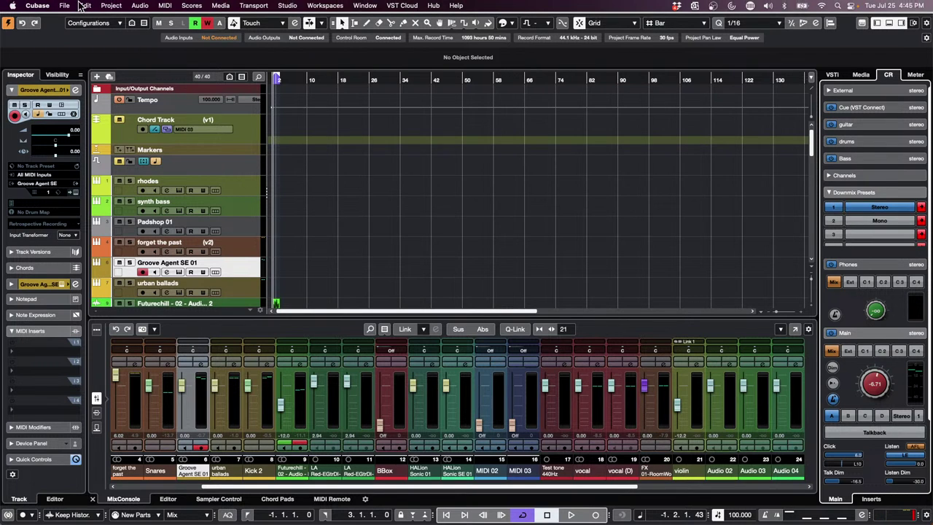
left_click(64, 5)
left_click(100, 21)
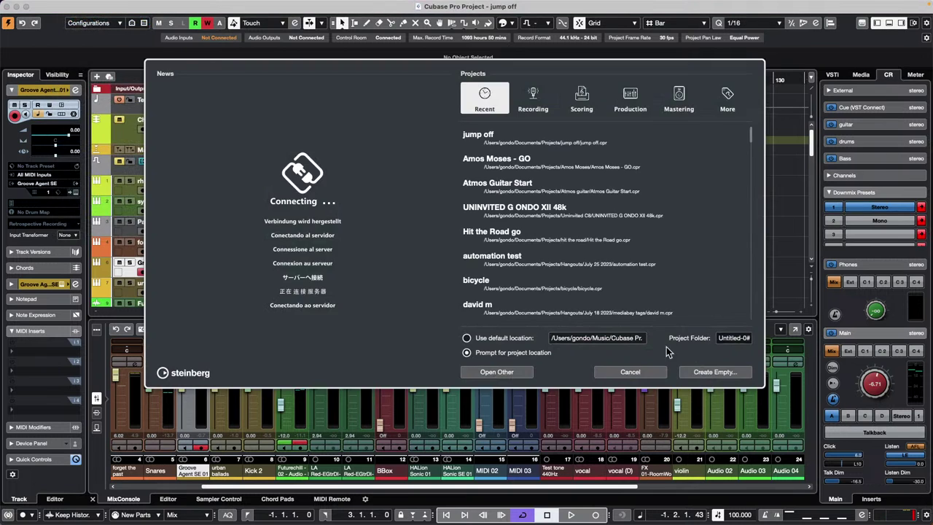
left_click(722, 372)
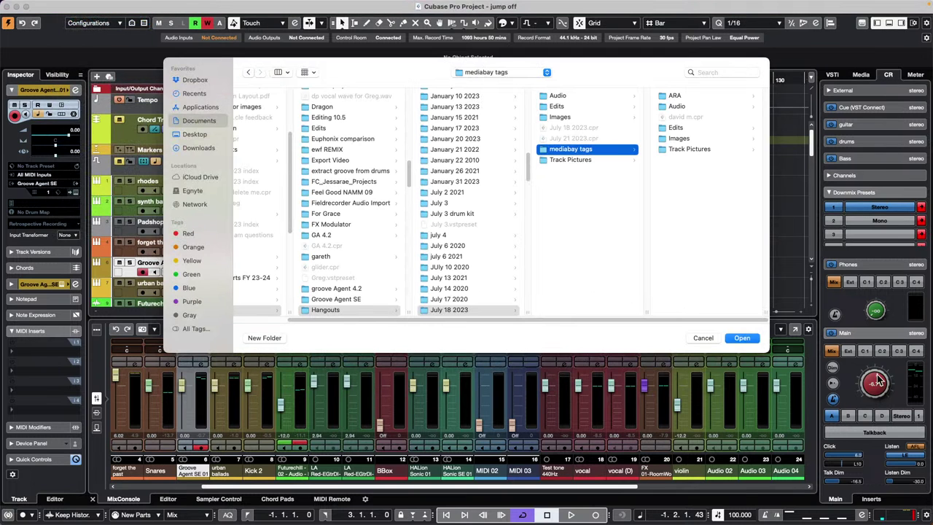
left_click(743, 337)
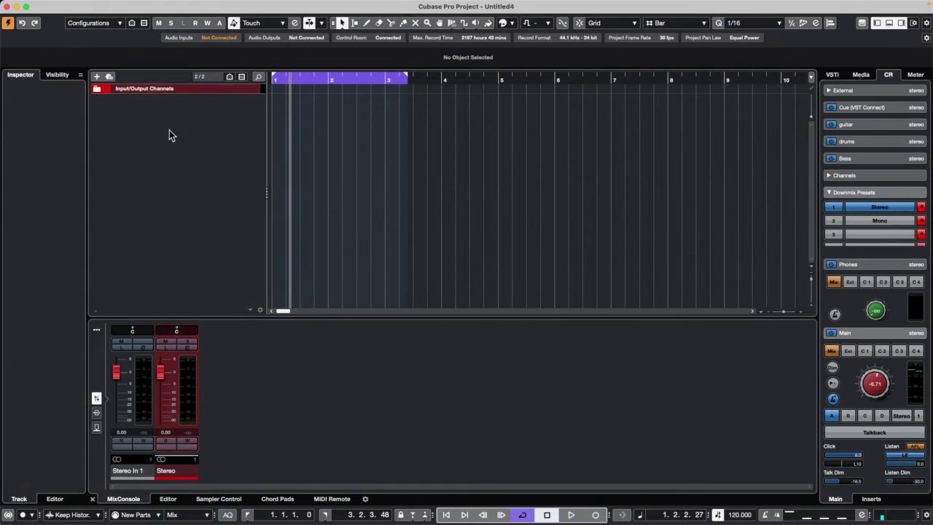
Add an instrument track that uses the HALion Sonic synth with stereo output
right_click(177, 120)
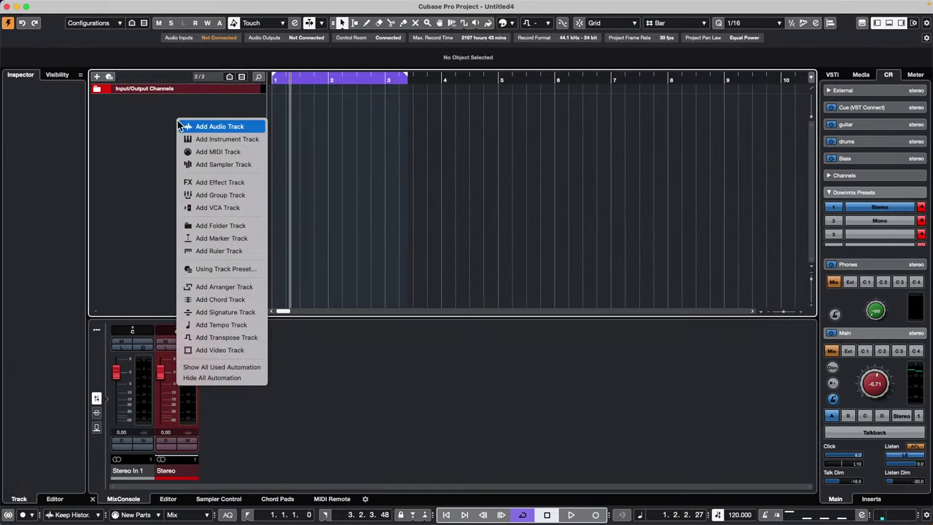
left_click(254, 143)
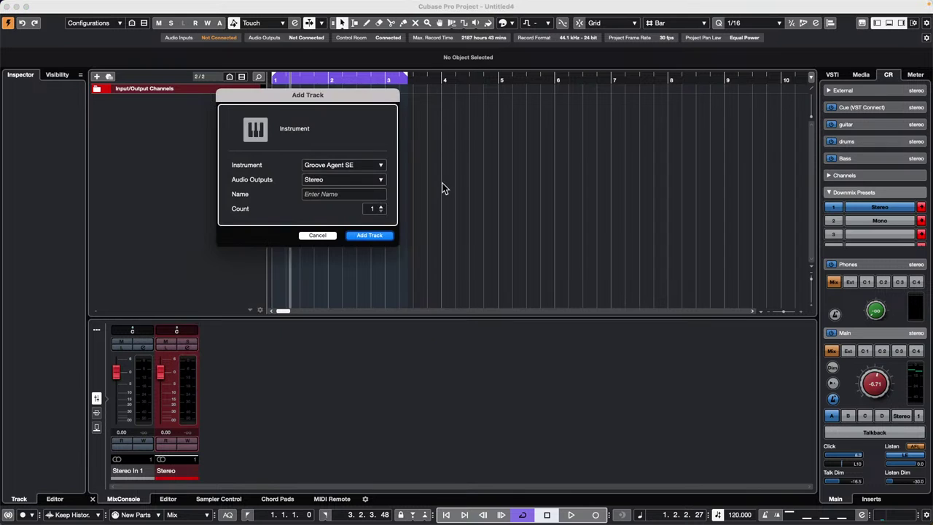
left_click(362, 167)
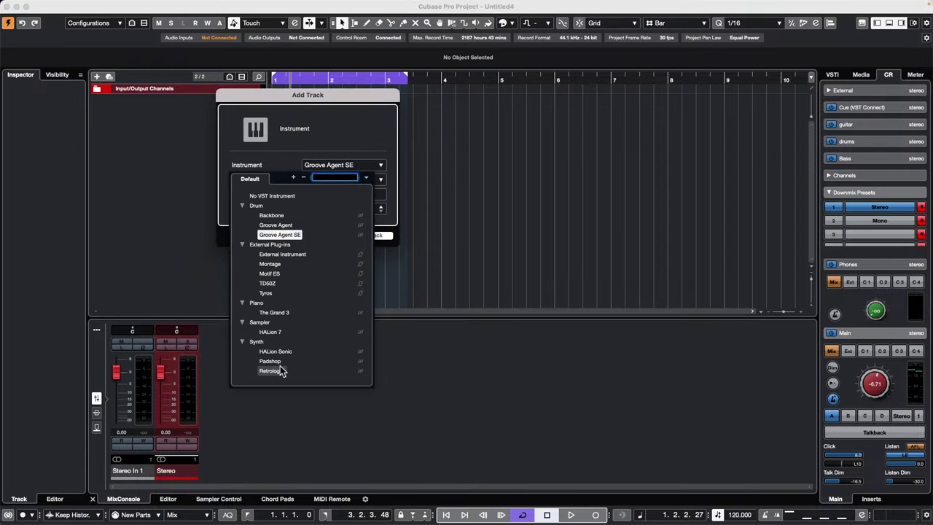
left_click(275, 352)
key("Return")
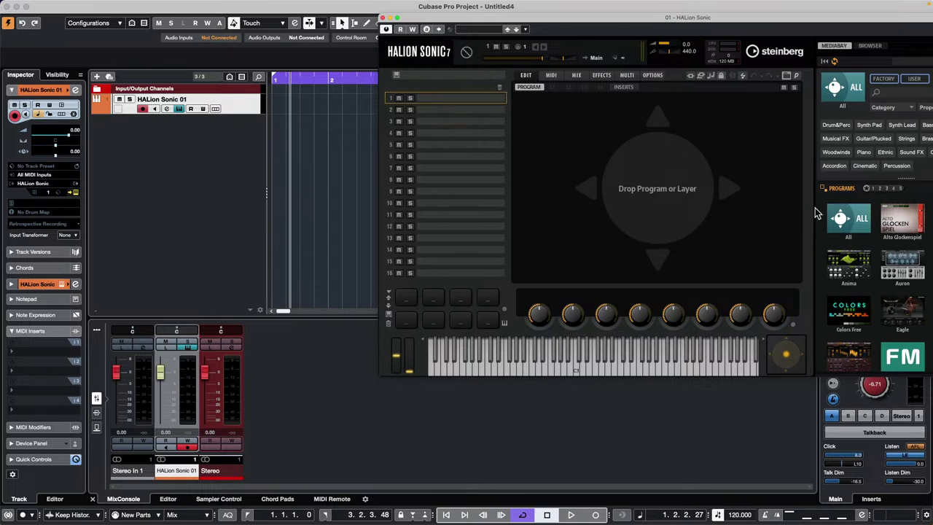
Load the Aggressive Bass program from the All collection into HALion Sonic slot 1
left_click(851, 224)
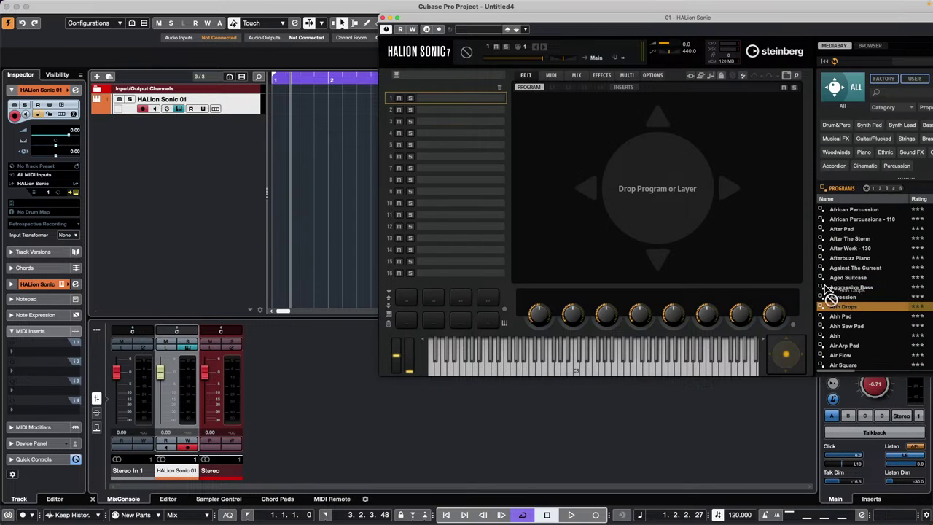
left_click(849, 287)
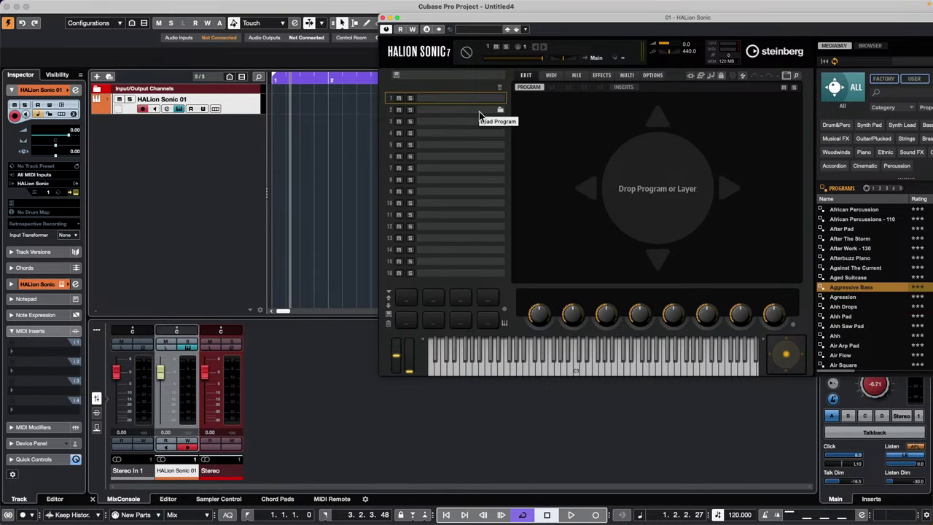
double_click(857, 292)
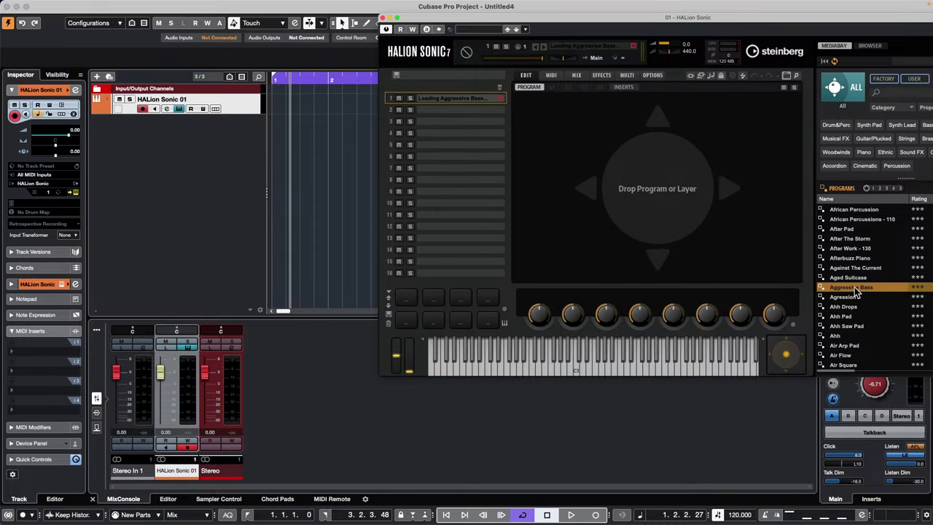
Load Android Galactica from the Auron library into slot 2 and Gentleman from the Eagle library into slot 3
left_click(455, 110)
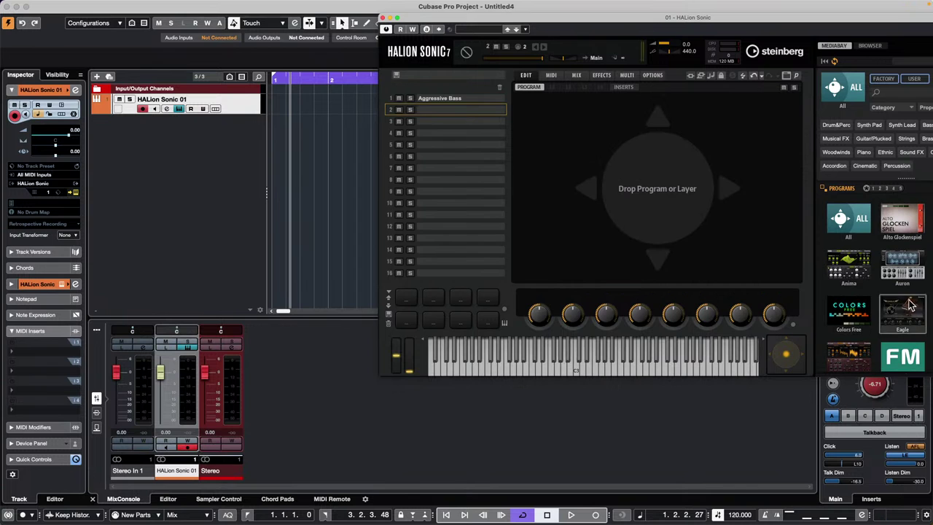
left_click(903, 270)
left_click(842, 299)
double_click(842, 300)
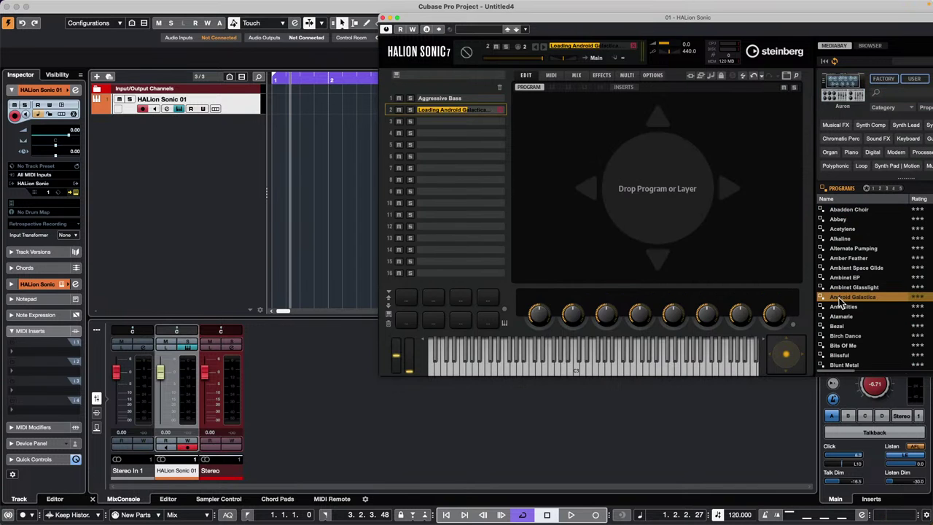
left_click(476, 122)
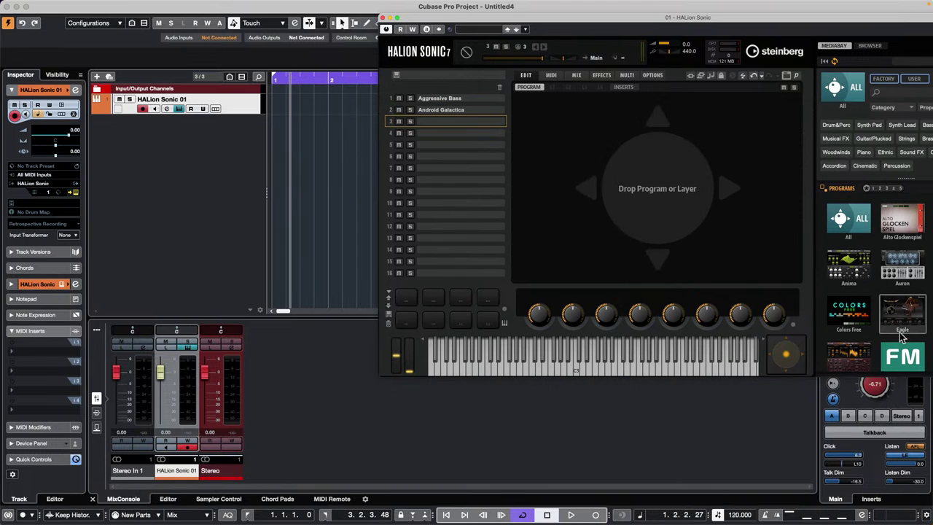
left_click(905, 312)
double_click(840, 287)
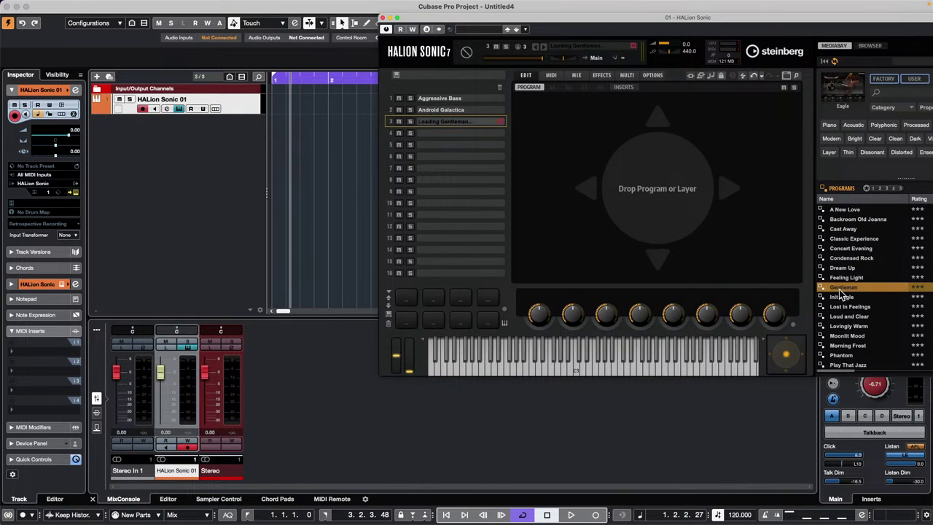
Route Android Galactica to Out 2 and Gentleman to Out 3 in HALion Sonic's mixer
left_click(577, 76)
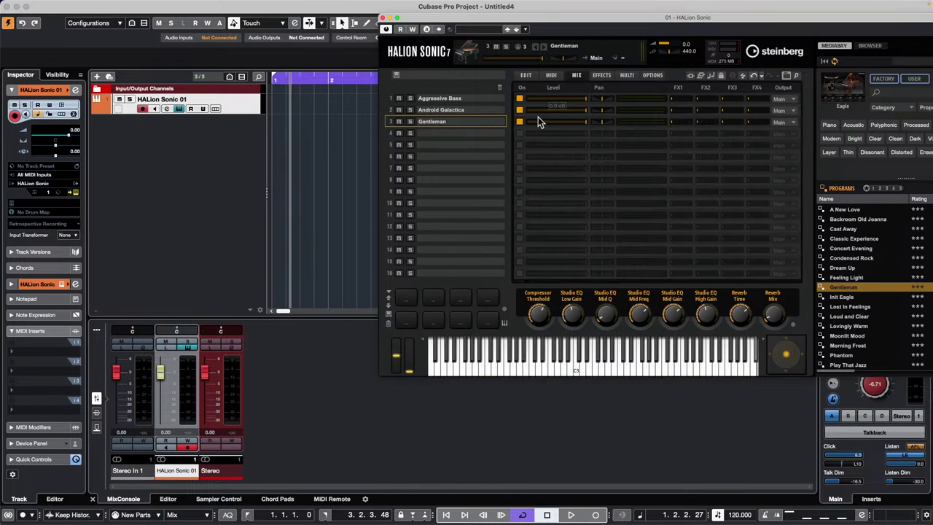
left_click(795, 109)
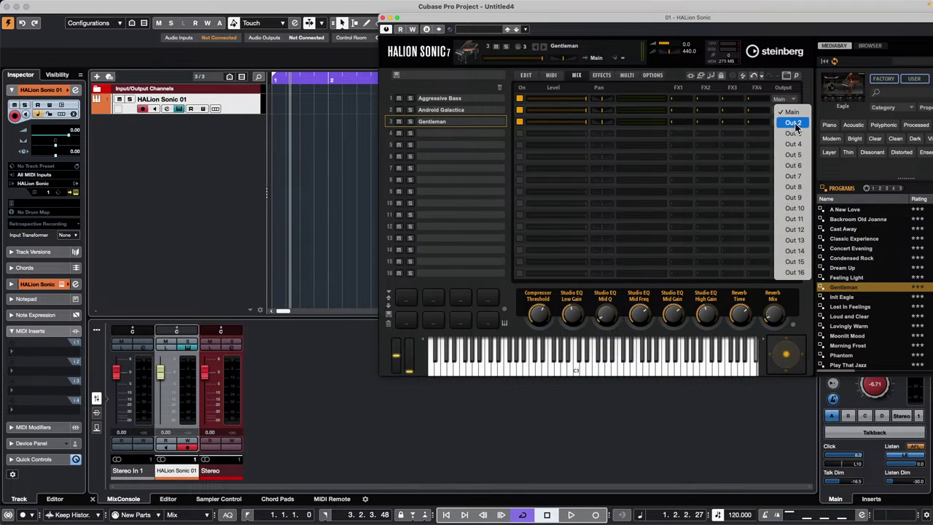
left_click(795, 124)
left_click(793, 122)
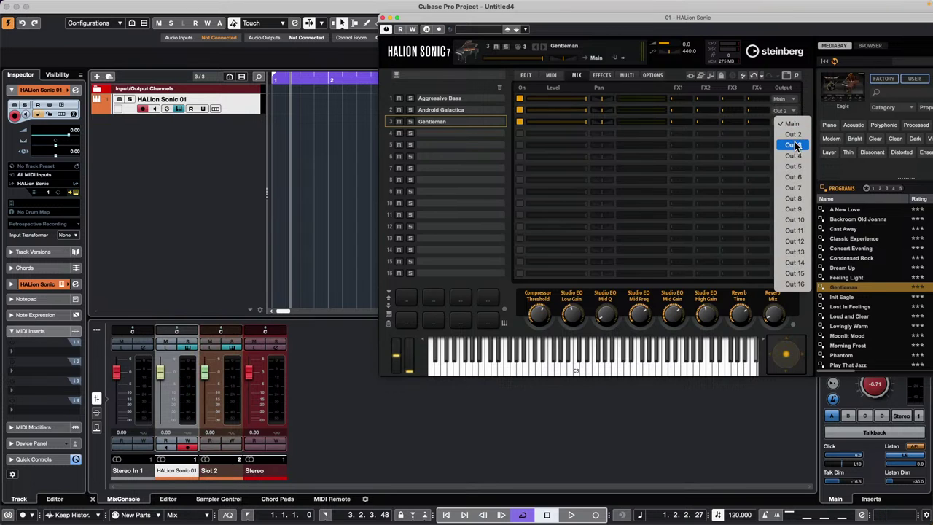
left_click(793, 145)
Add two MIDI tracks below the HALion Sonic track
left_click(216, 127)
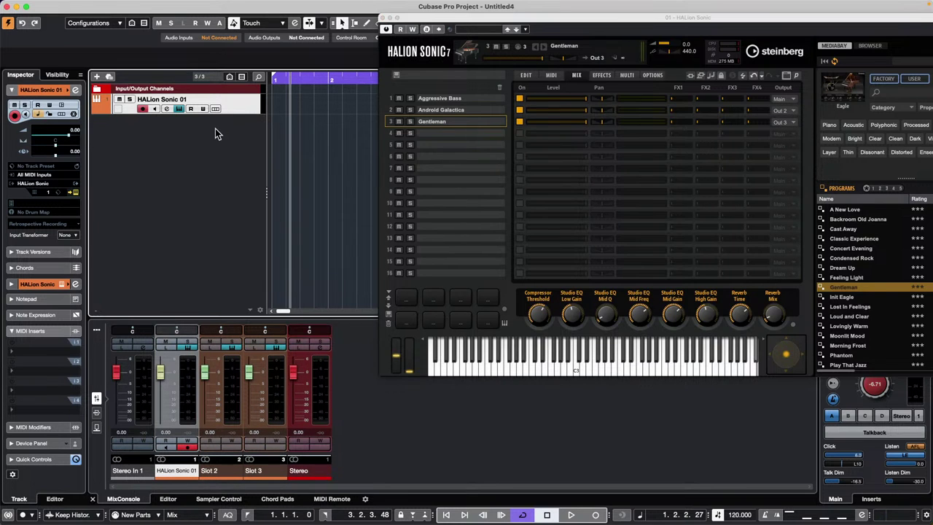
double_click(219, 129)
double_click(216, 151)
Add a stereo group channel named "strings" to the selected HALion Sonic and two MIDI tracks
left_click(242, 100)
right_click(242, 104)
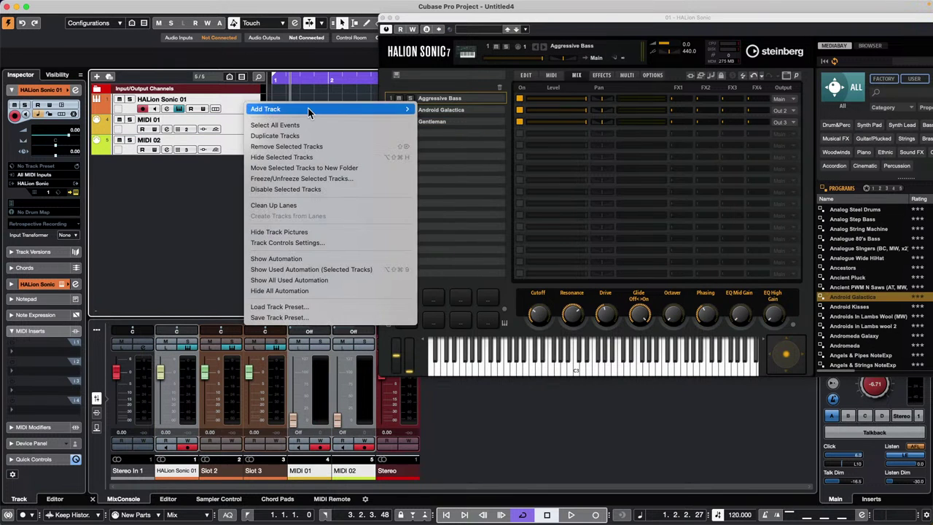
mouse_move(312, 109)
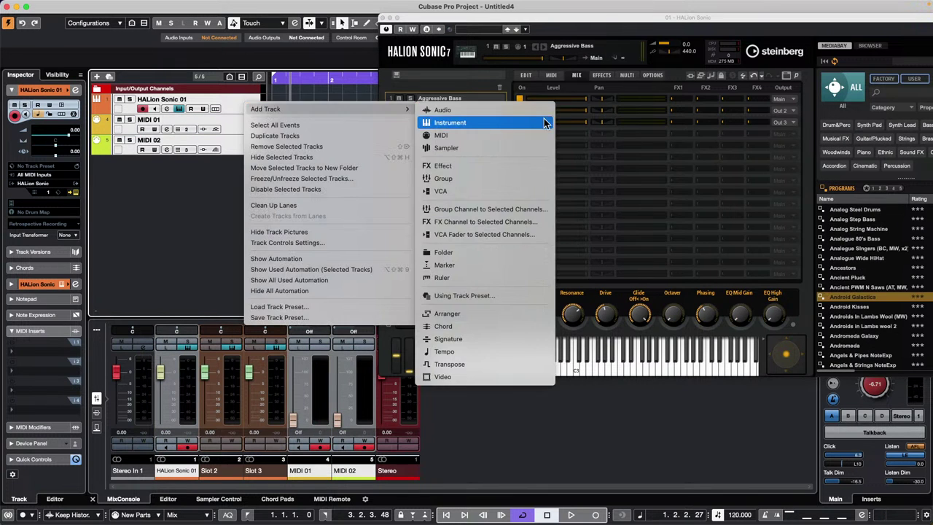
left_click(523, 209)
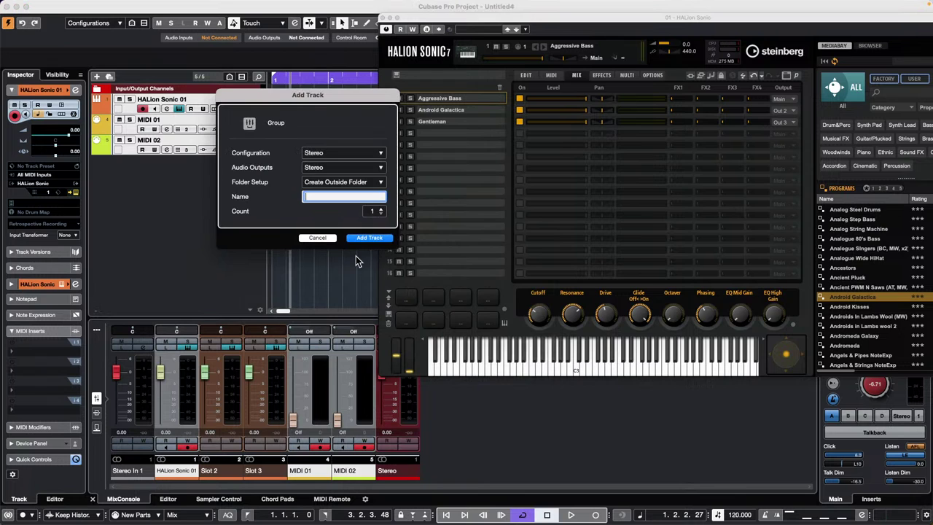
type("strings")
key("Return")
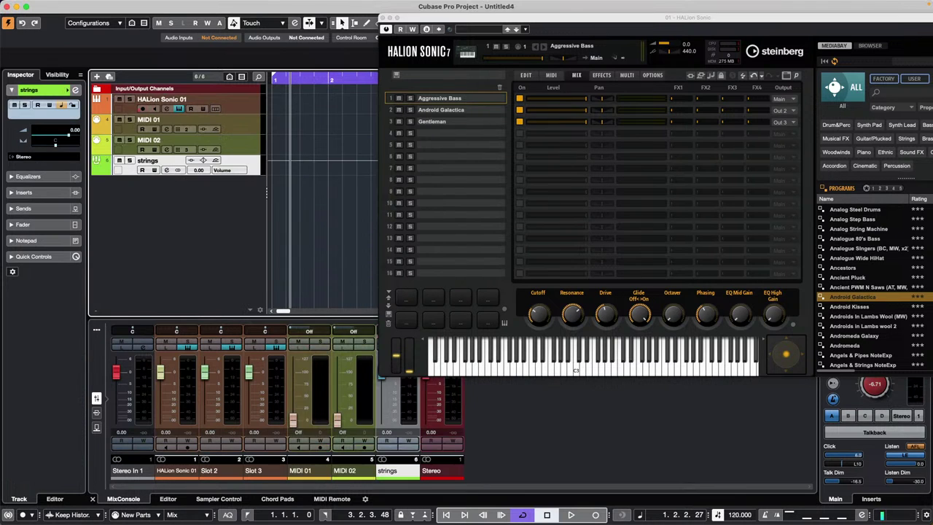
Add a stereo effect track with the REVelation reverb, created outside a folder, with the HALion Sonic and MIDI tracks selected
left_click(244, 100)
left_click(245, 143, "shift")
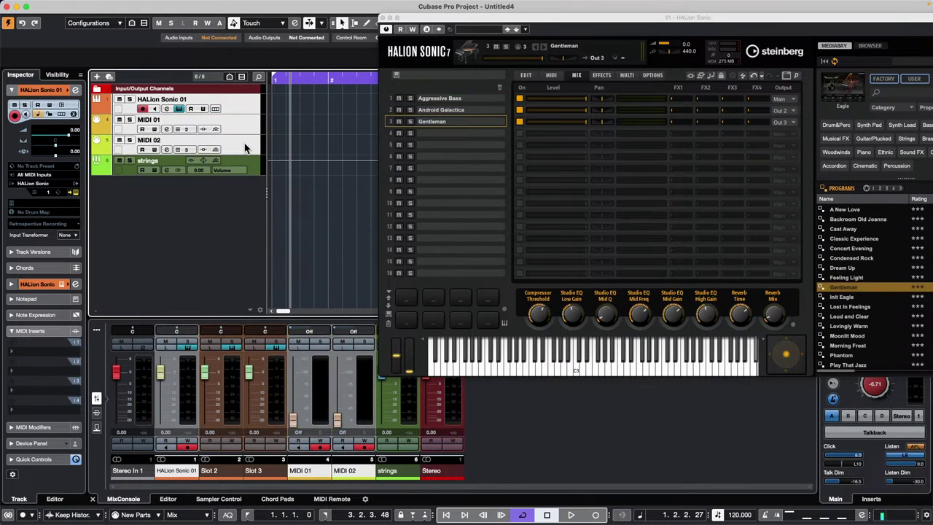
right_click(235, 102)
mouse_move(277, 109)
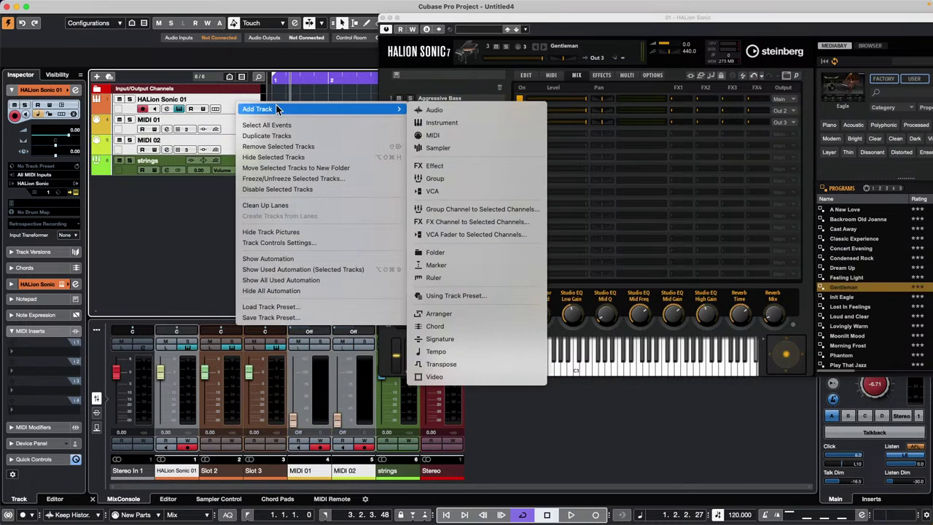
mouse_move(357, 110)
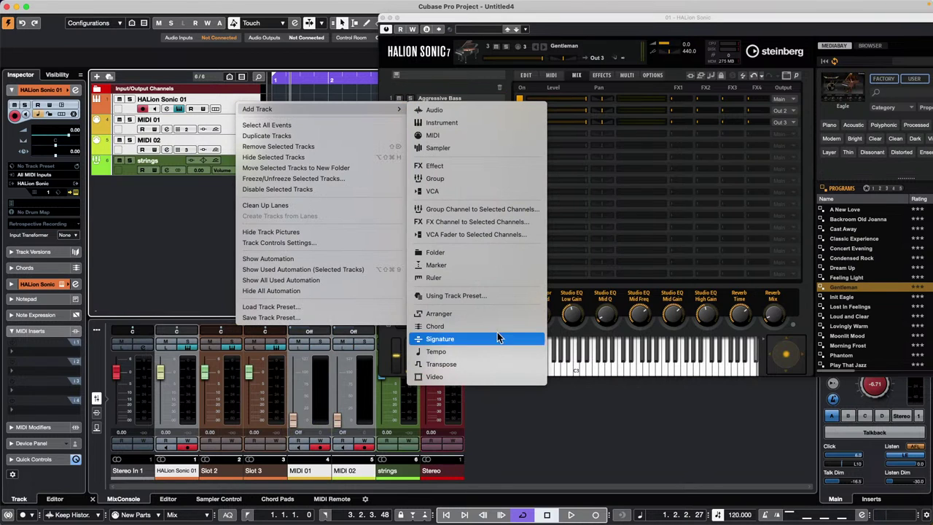
left_click(465, 167)
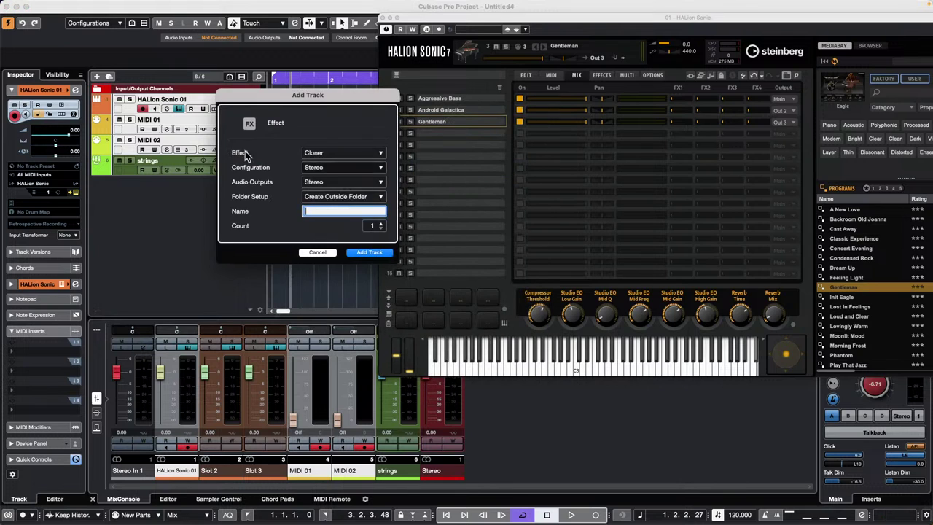
left_click(324, 154)
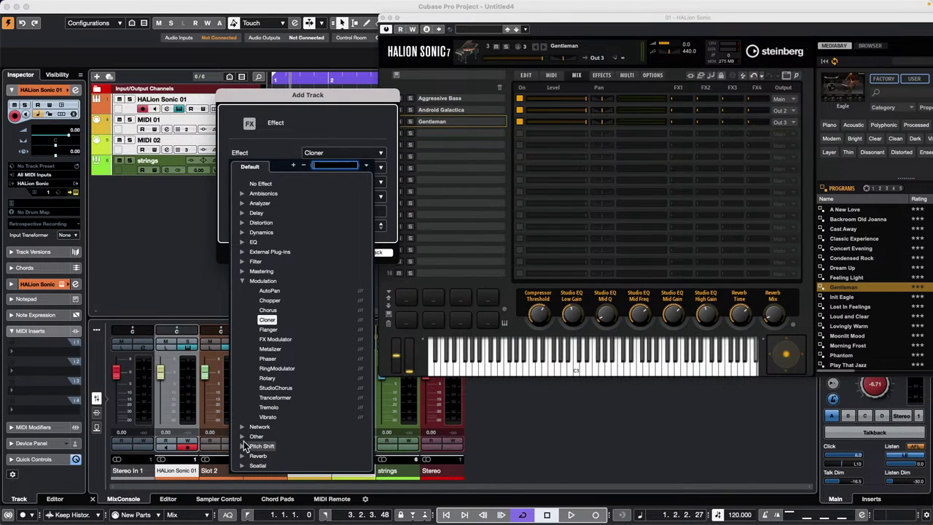
scroll(271, 430, "down", 2)
left_click(258, 422)
left_click(281, 435)
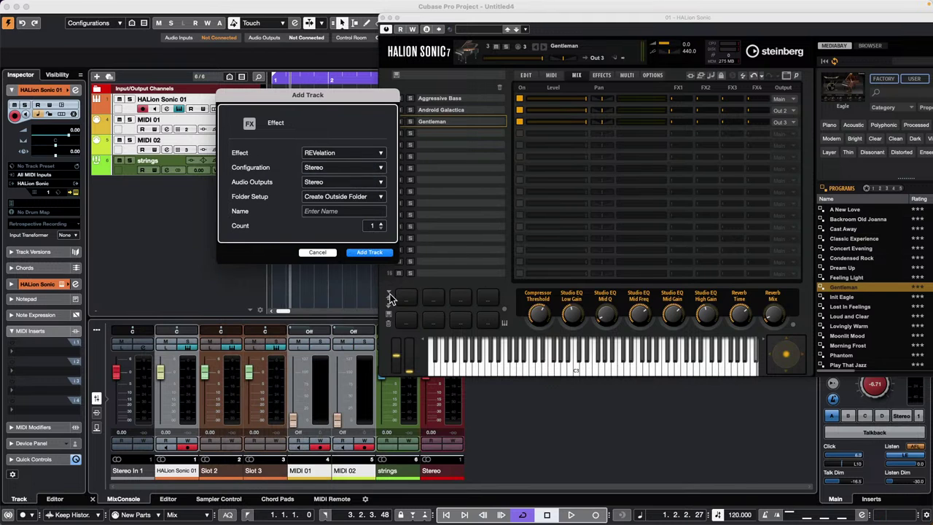
left_click(369, 253)
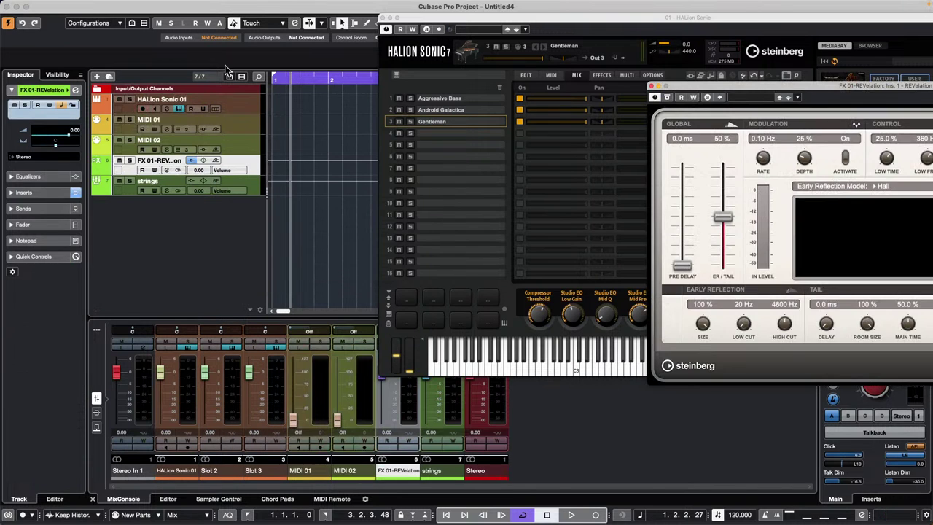
Export all tracks from HALion Sonic 01 to strings as "preset string" on the Desktop, referencing the media files
left_click(244, 100)
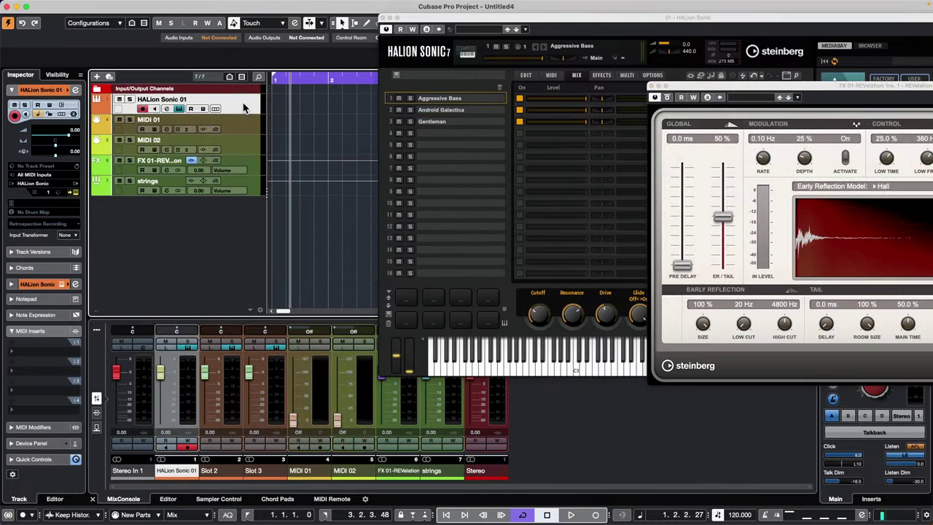
left_click(252, 188)
left_click(64, 5)
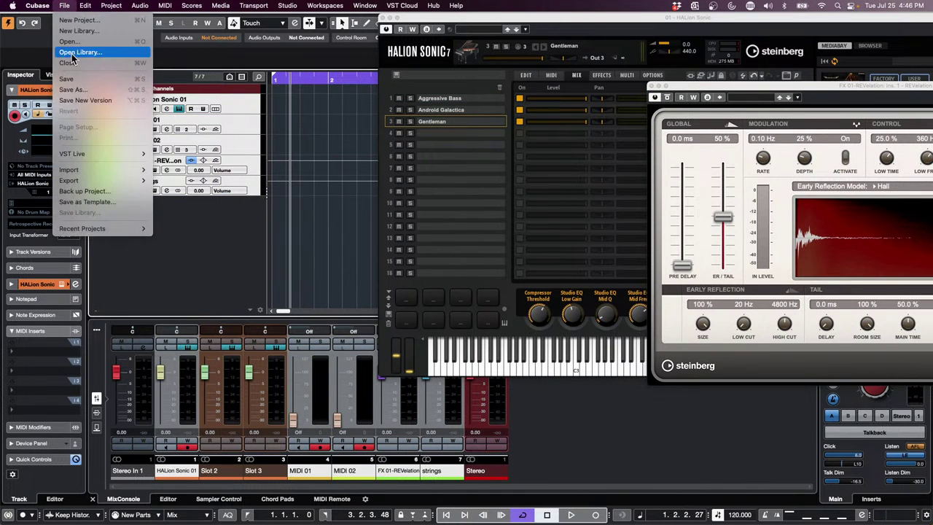
mouse_move(102, 181)
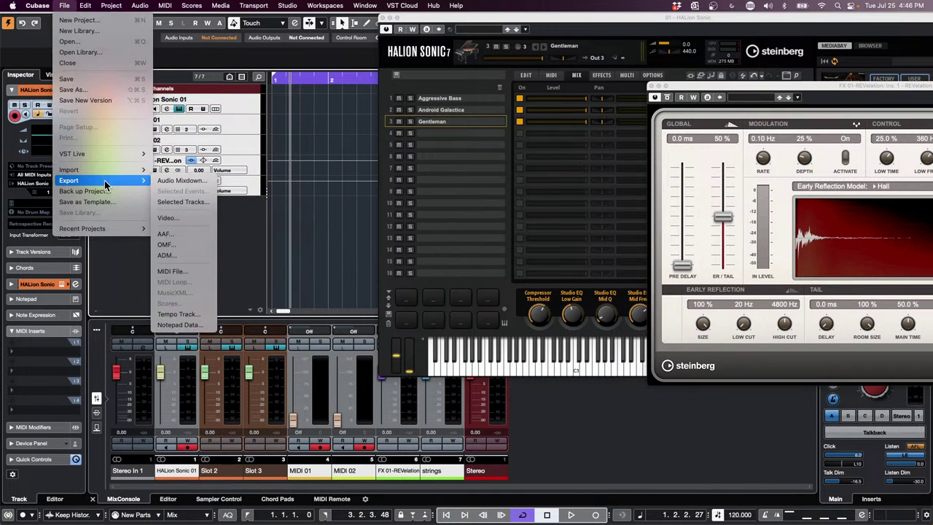
left_click(205, 207)
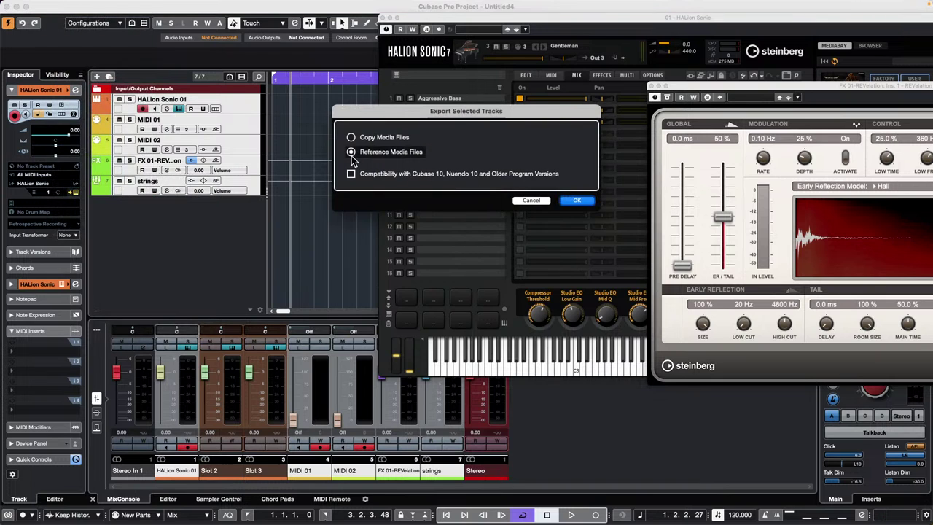
left_click(576, 201)
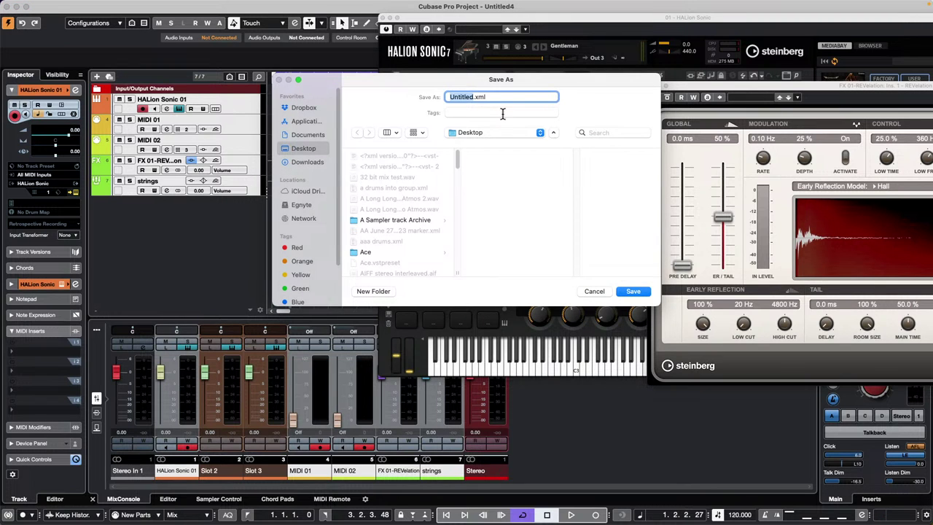
type("preset string")
key("Return")
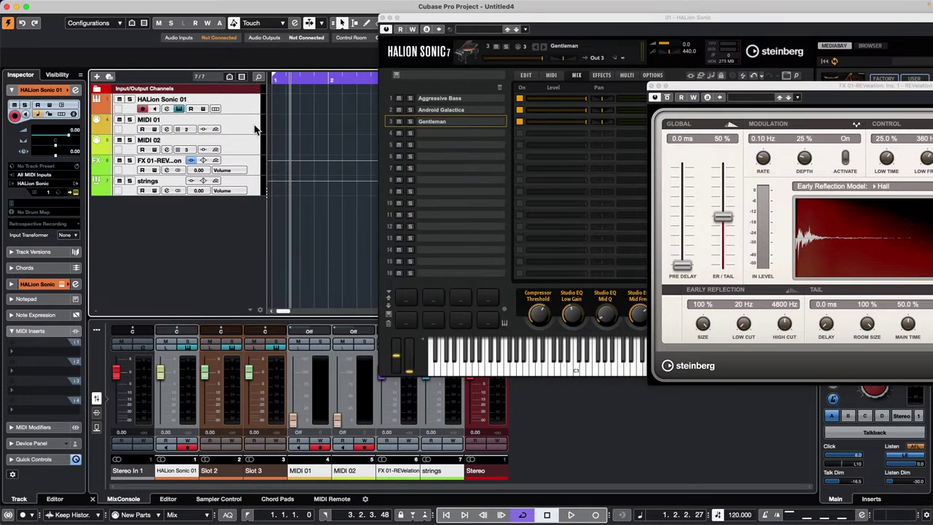
Export the selected HALion Sonic, MIDI, reverb and group tracks as the track archive "preset strings" on the Desktop
left_click(65, 5)
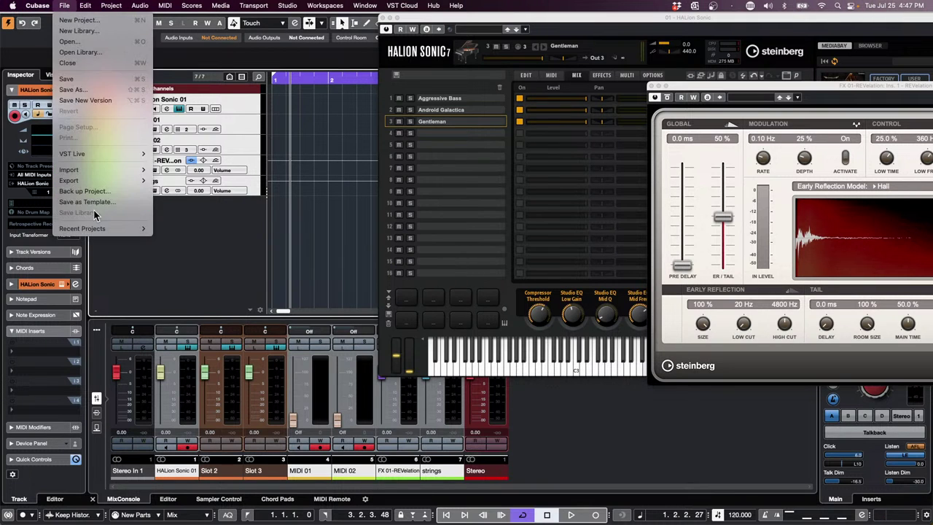
mouse_move(117, 183)
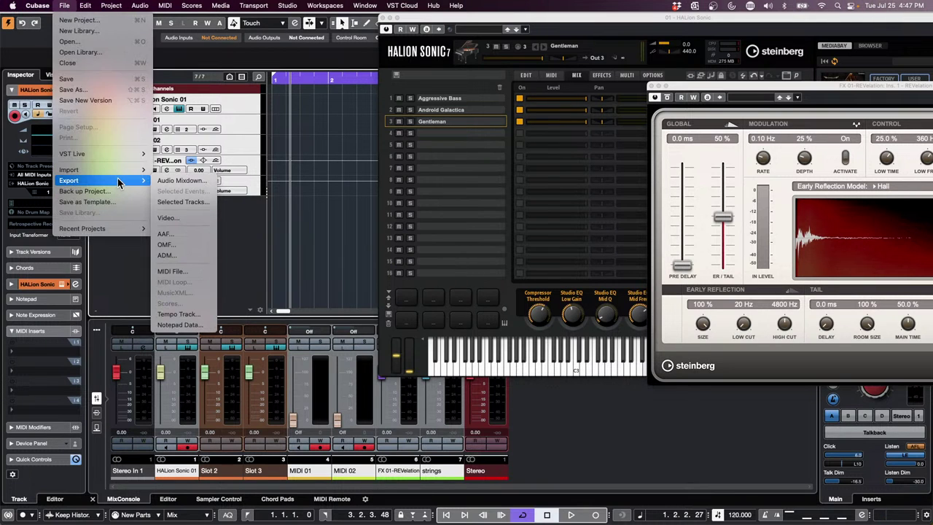
left_click(191, 202)
left_click(577, 200)
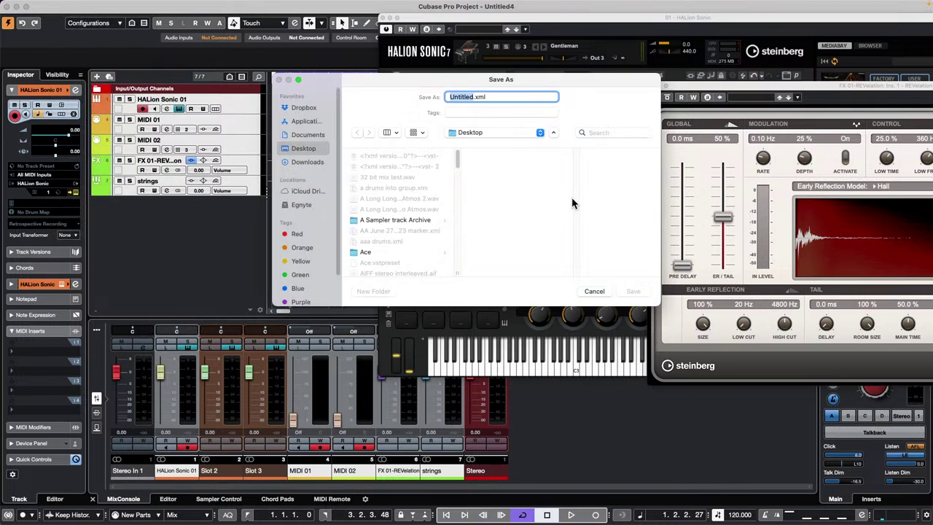
left_click(628, 291)
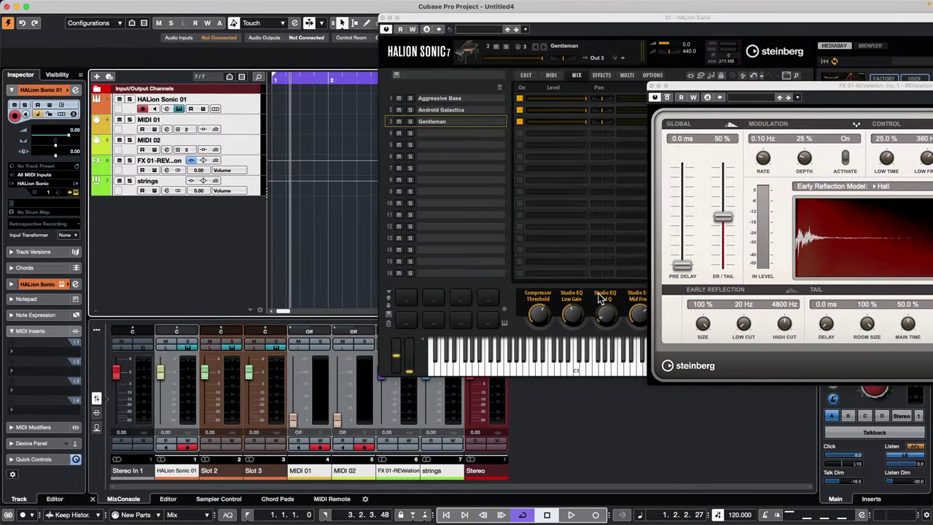
Keep the project open and remove the selected HALion Sonic, MIDI, REVelation and strings tracks
left_click(8, 7)
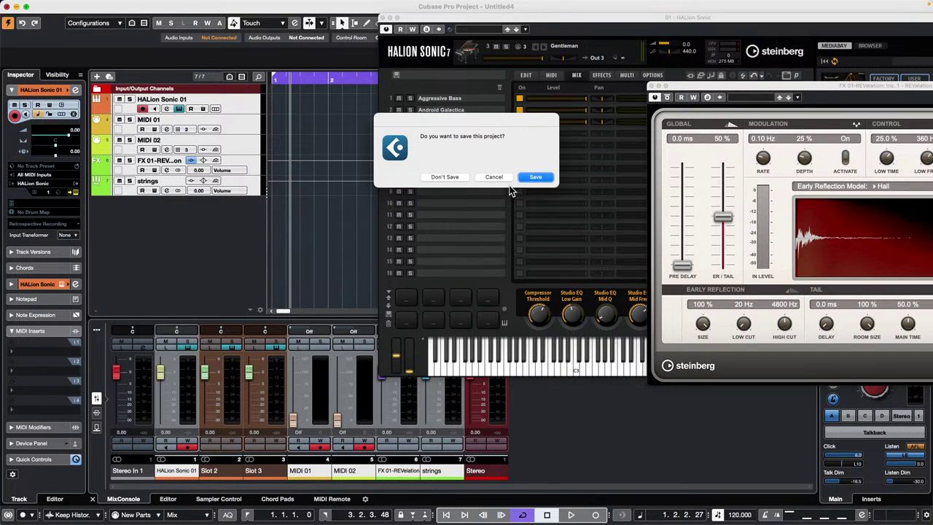
left_click(490, 176)
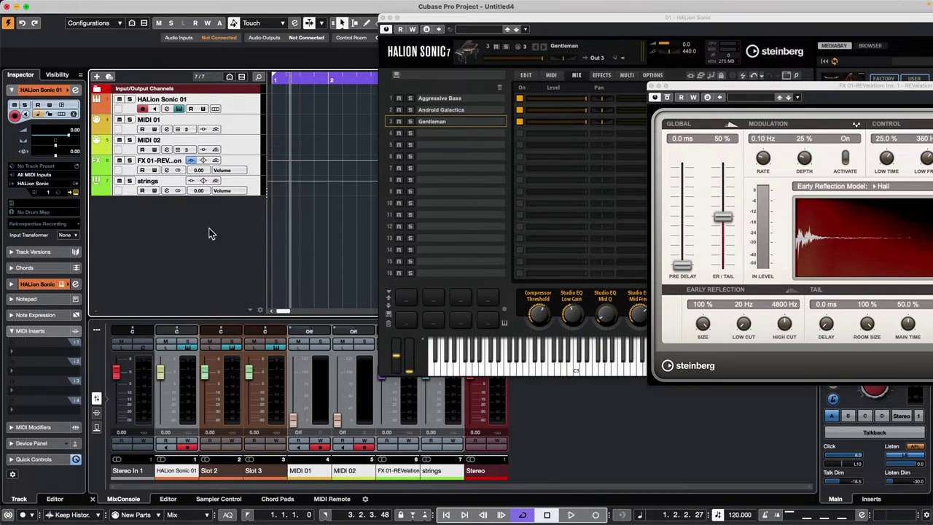
right_click(243, 111)
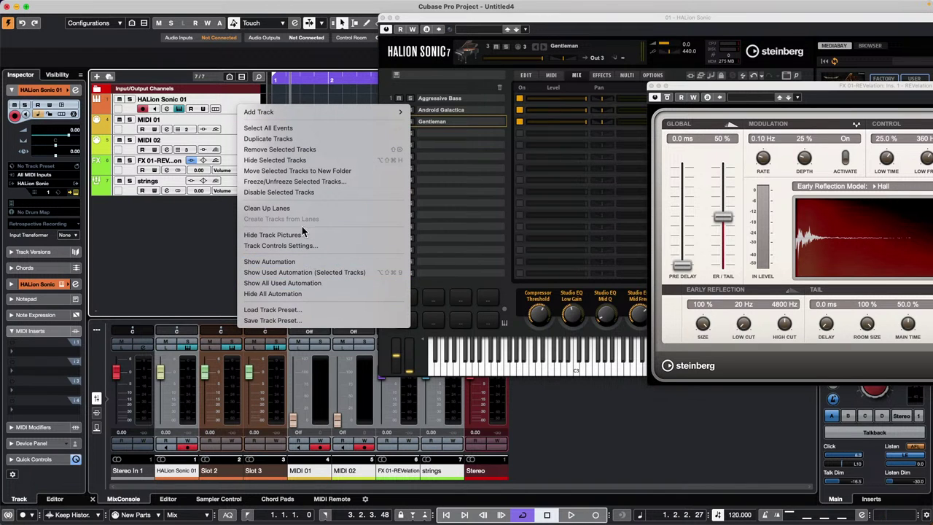
mouse_move(290, 114)
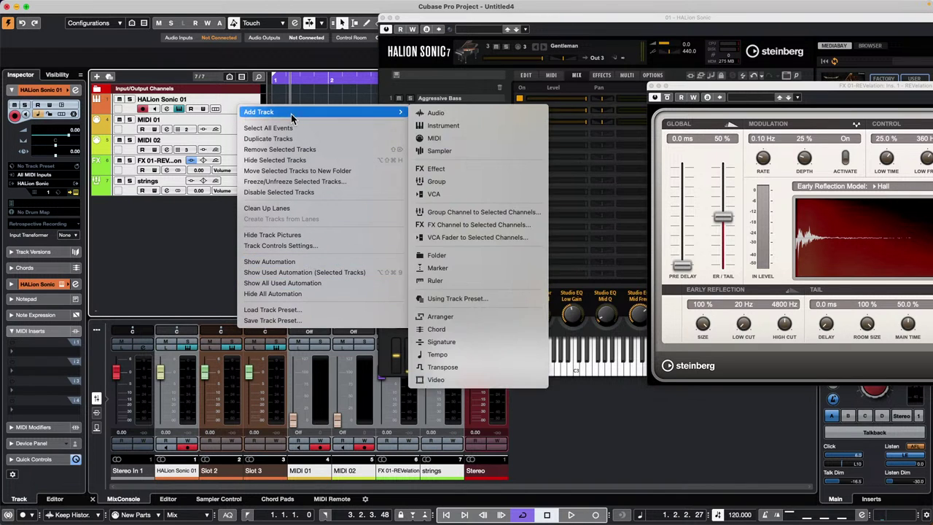
left_click(305, 150)
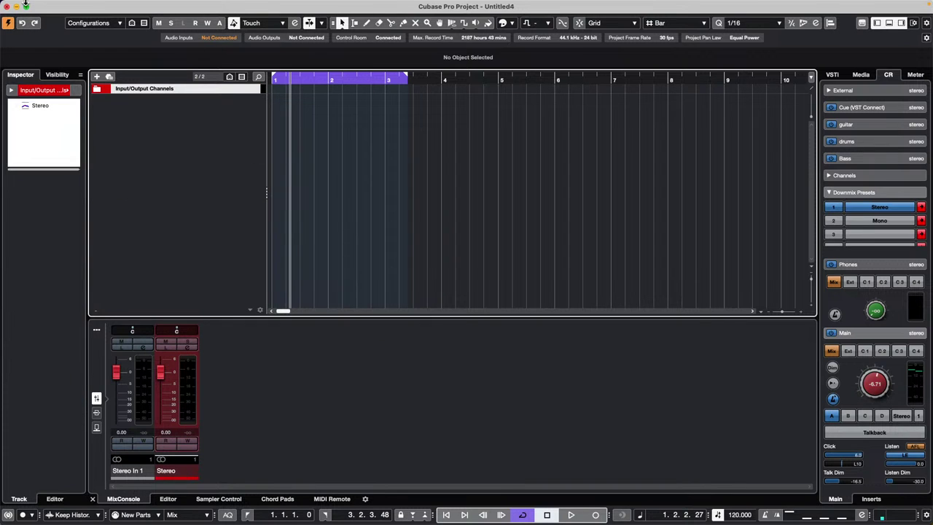
Import all tracks of the archive "preset strings.xml" from the Desktop as new tracks
left_click(64, 5)
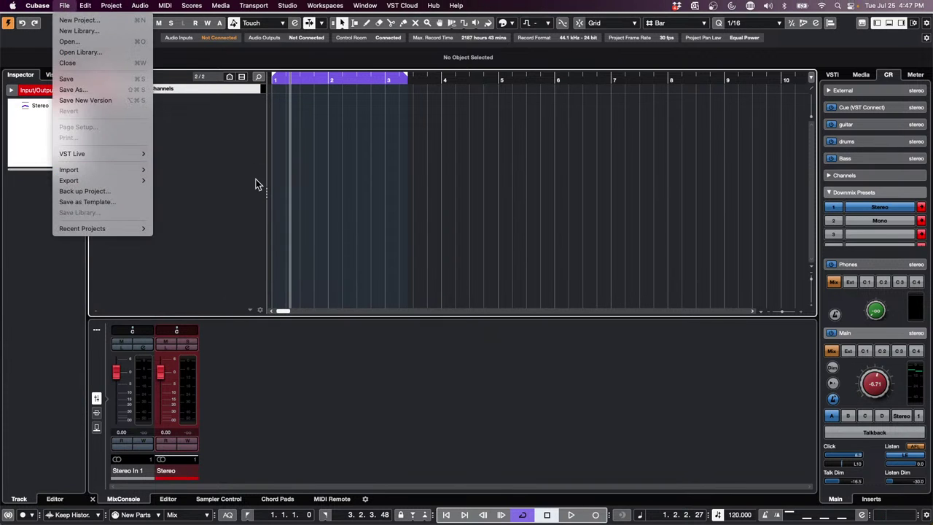
mouse_move(73, 170)
left_click(197, 184)
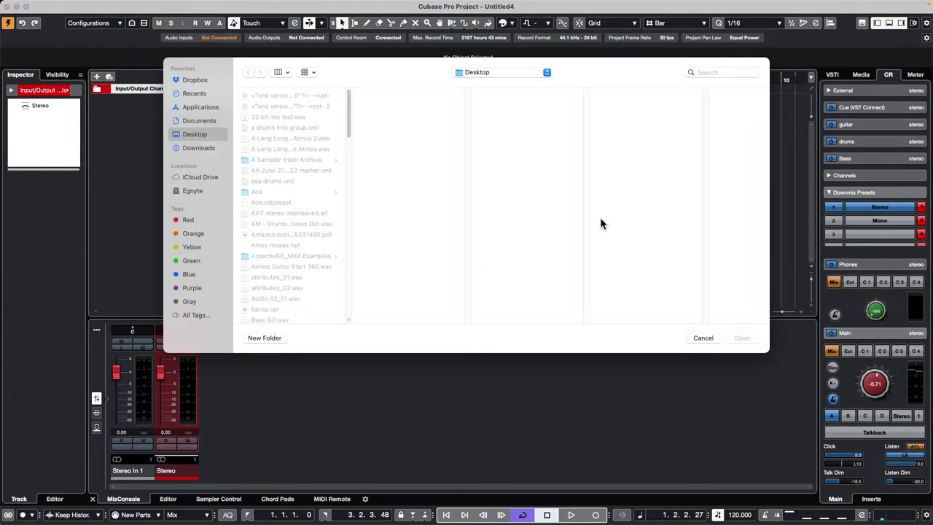
scroll(313, 244, "down", 10)
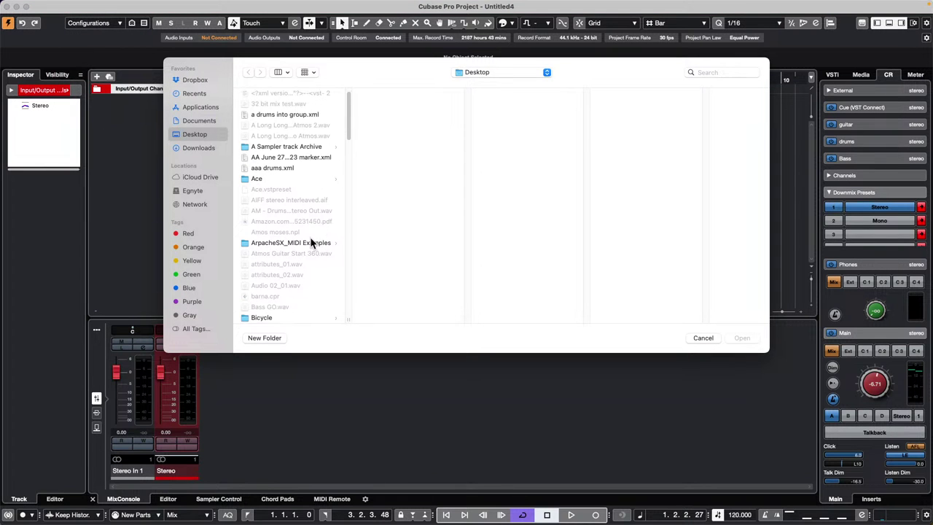
scroll(309, 244, "down", 10)
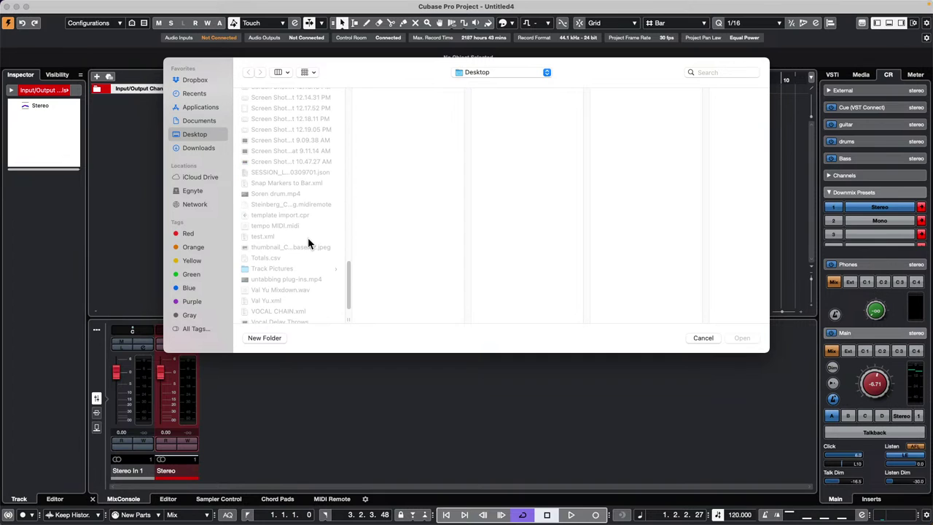
scroll(295, 241, "up", 5)
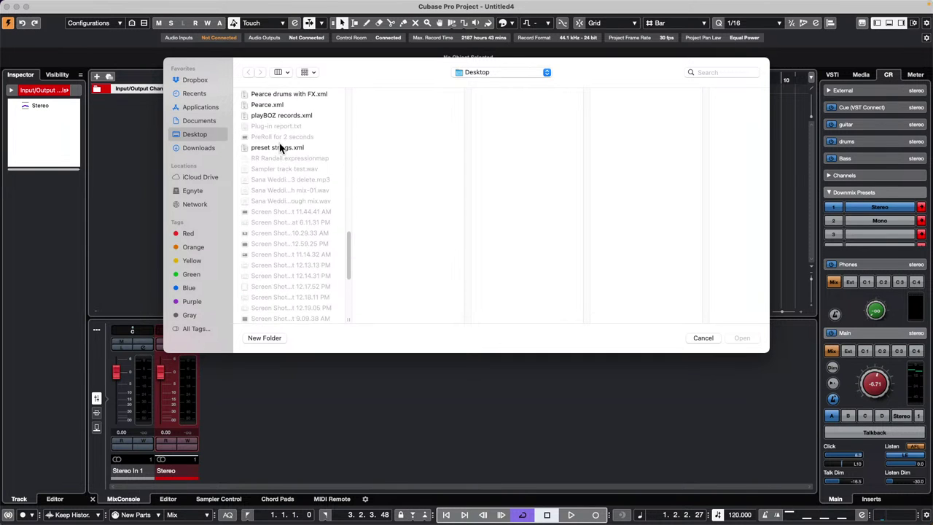
double_click(280, 148)
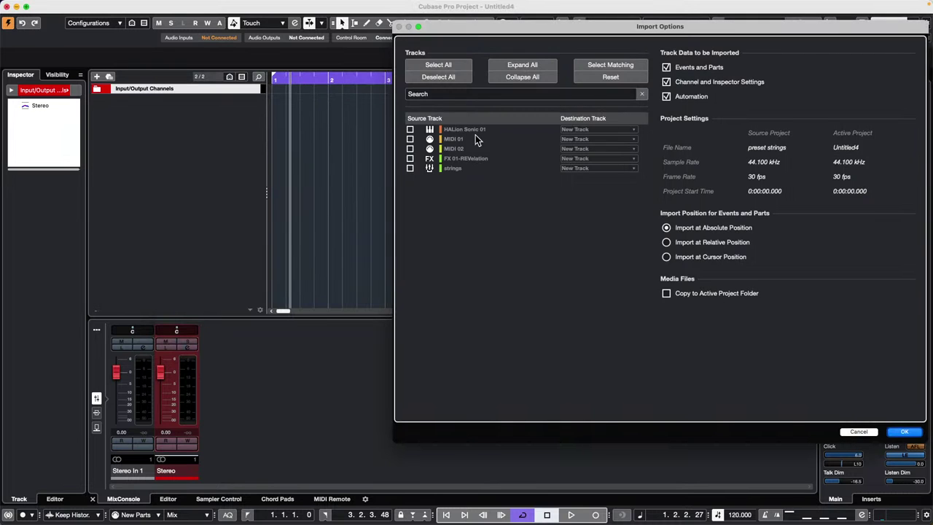
left_click(437, 68)
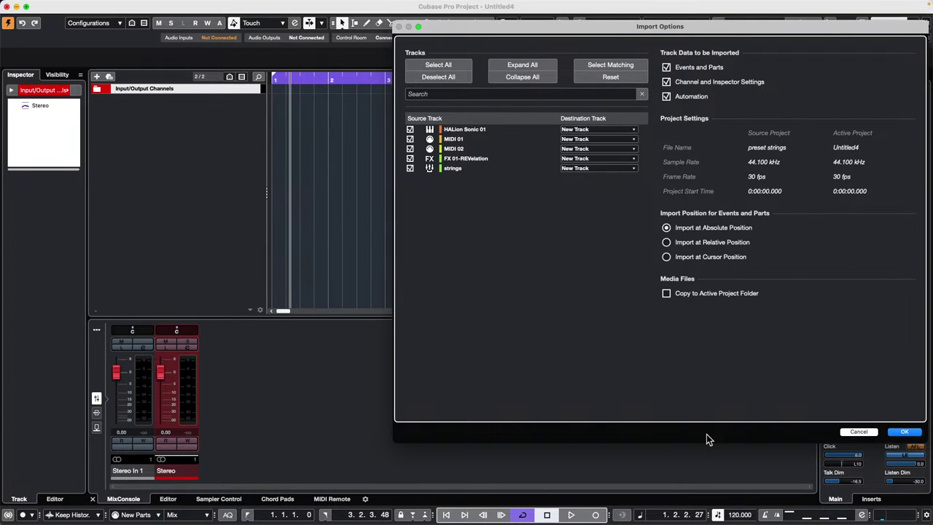
left_click(904, 433)
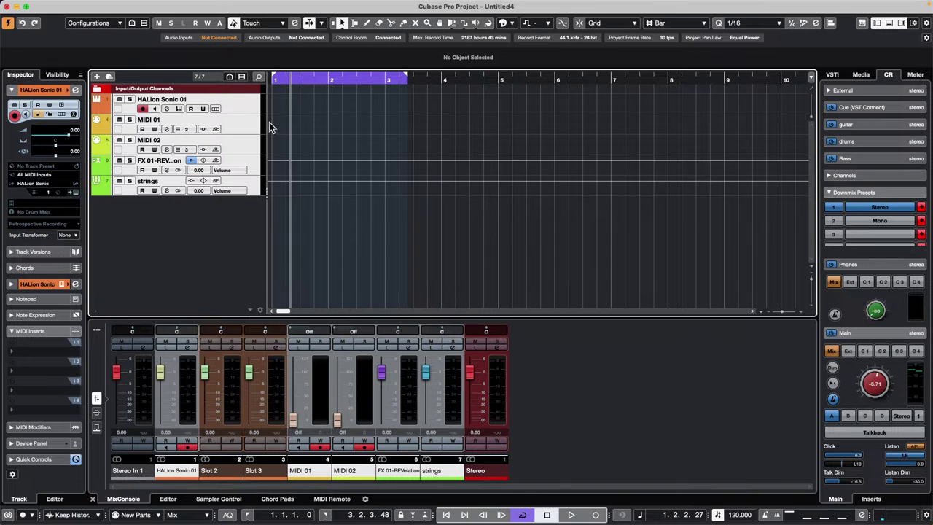
Add four stereo audio tracks routed to the Stereo output
right_click(203, 227)
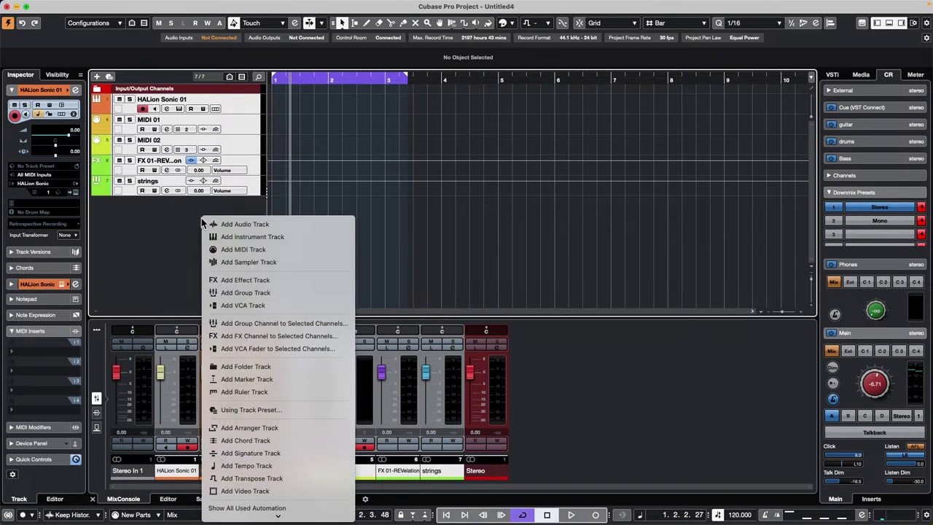
left_click(323, 225)
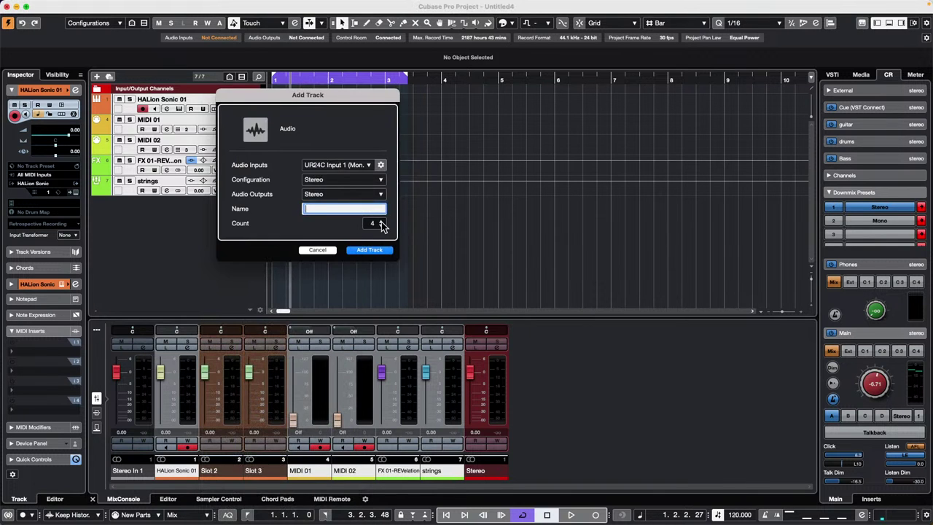
left_click(369, 250)
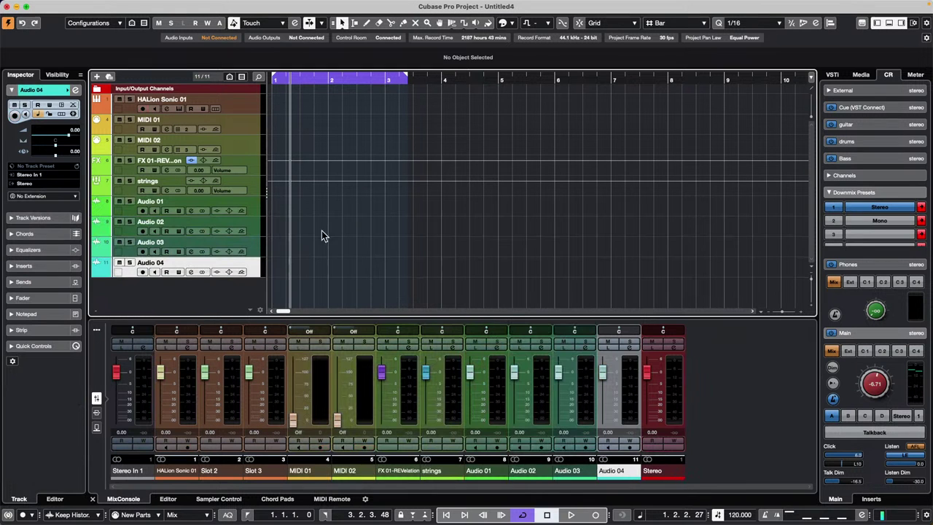
Run the macro "Selected Tracks to new Folder and Add Group Channel" on Audio 01 to Audio 04, naming the stereo group "percussion"
left_click(240, 201)
left_click(256, 272, "shift")
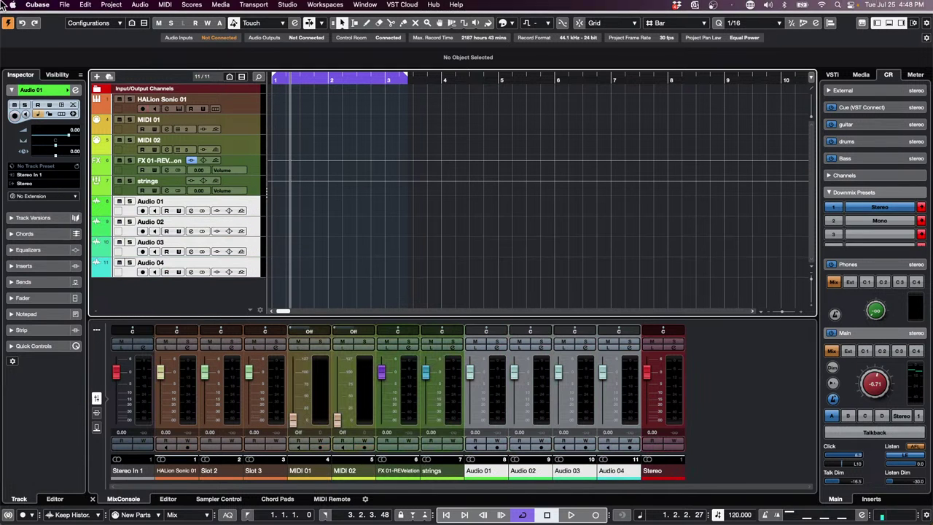
left_click(85, 6)
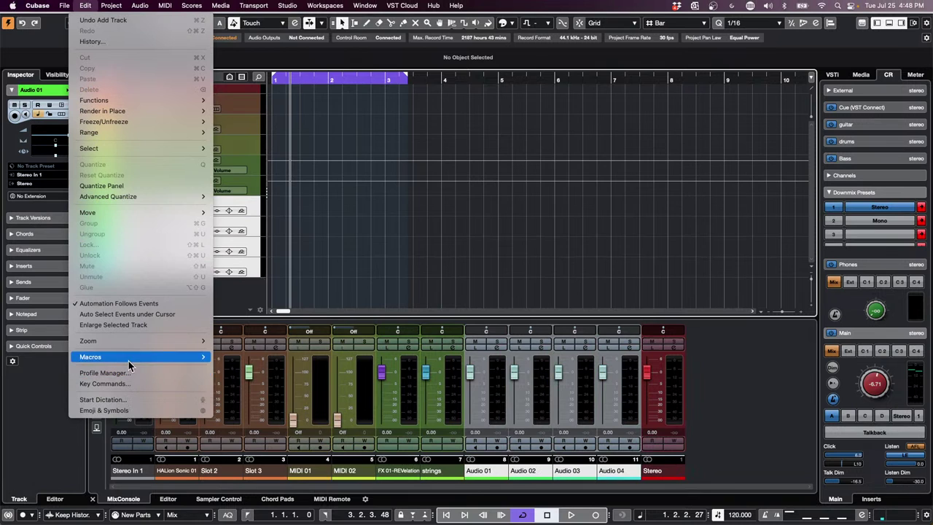
mouse_move(131, 357)
mouse_move(268, 519)
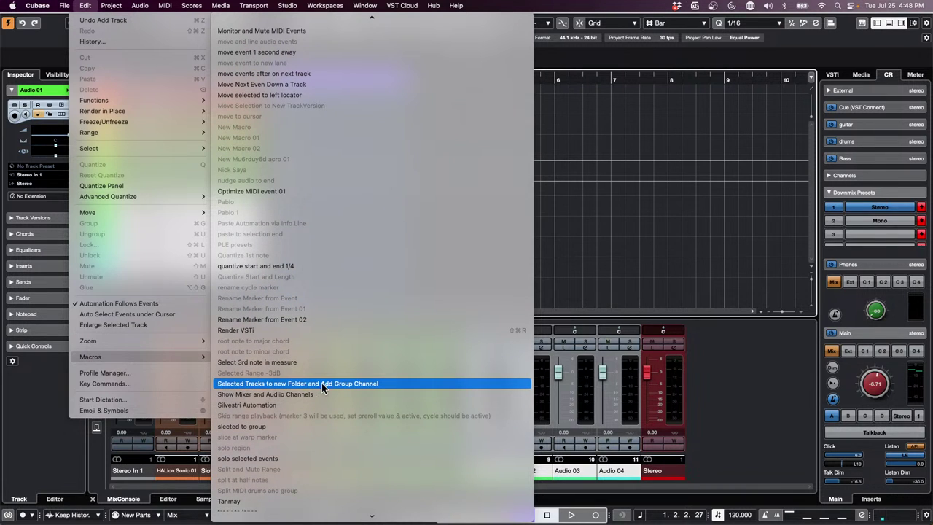
left_click(369, 386)
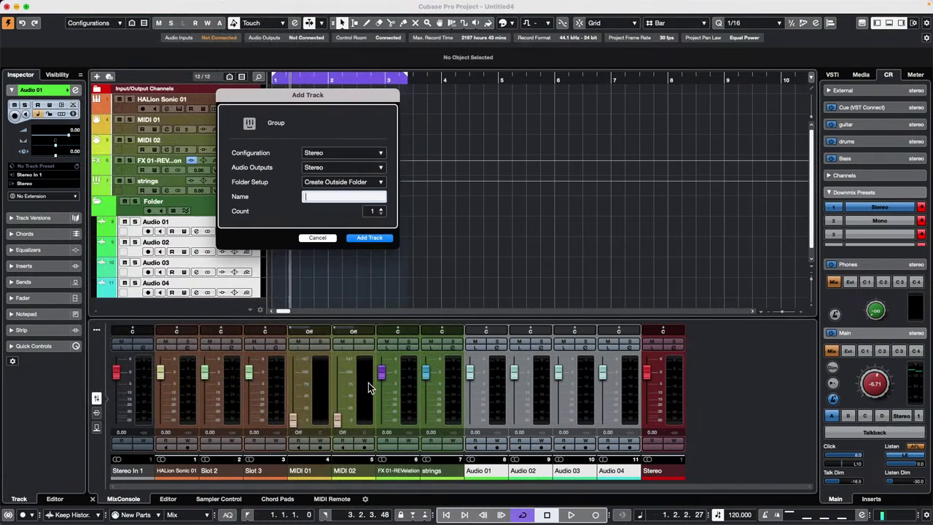
type("pe")
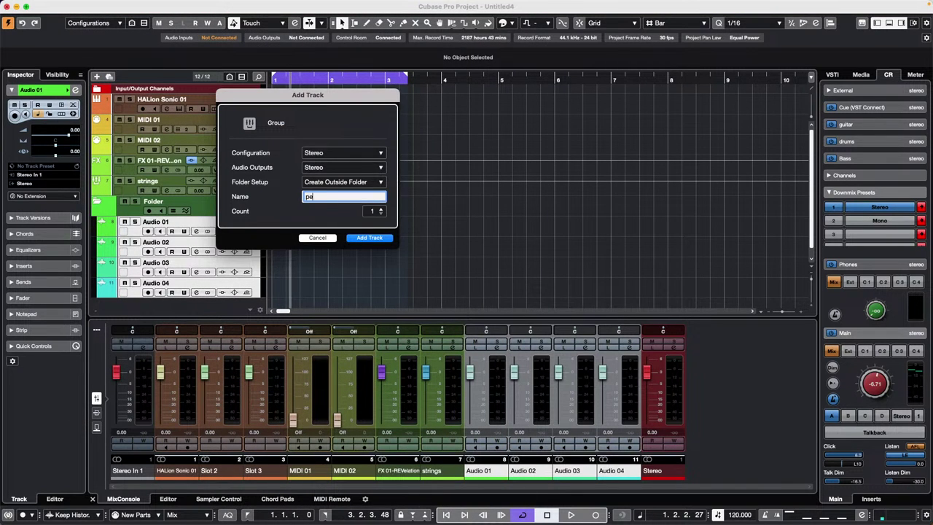
type("rcussion")
key("Return")
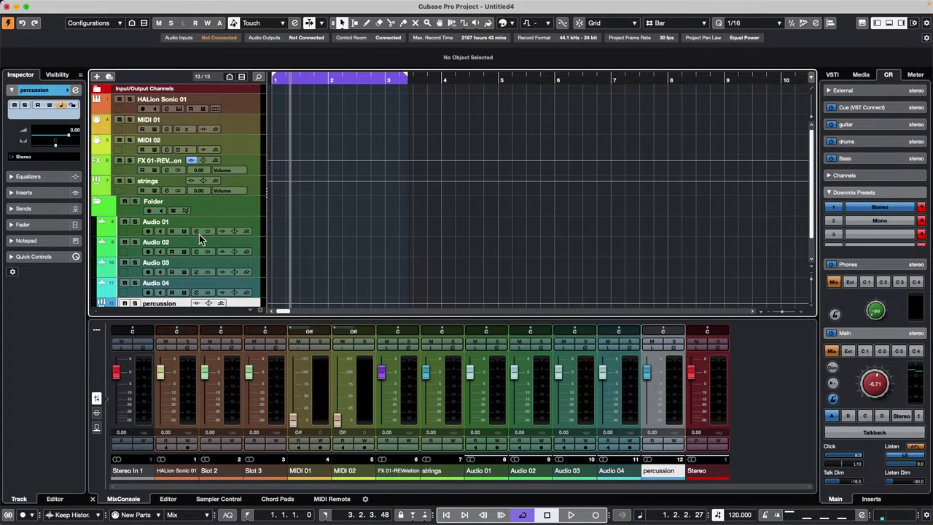
scroll(211, 237, "down", 2)
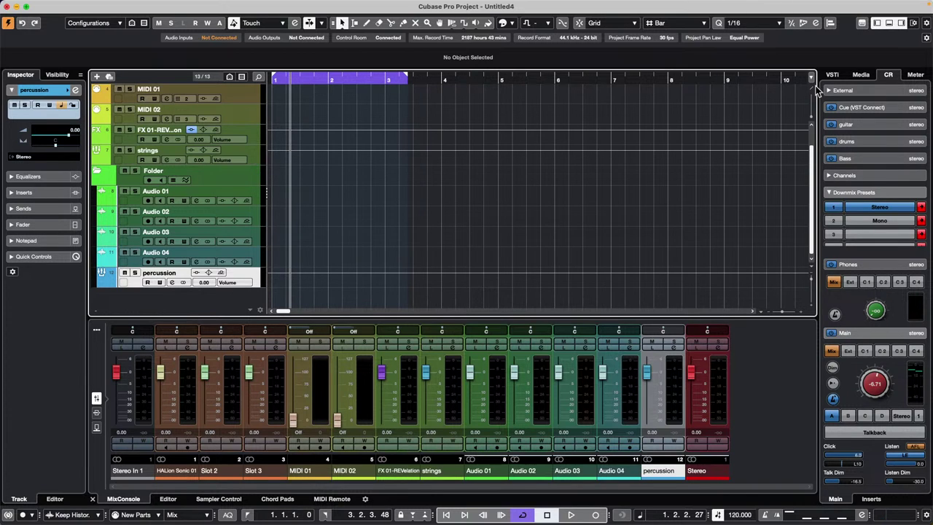
Show the media browser and open the Control Room in its own window
left_click(861, 75)
mouse_move(175, 5)
left_click(295, 5)
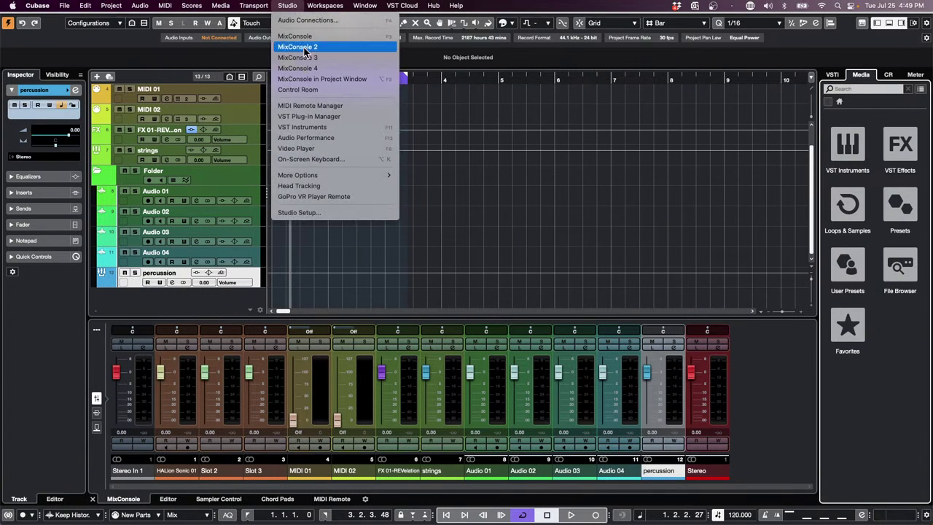
left_click(331, 90)
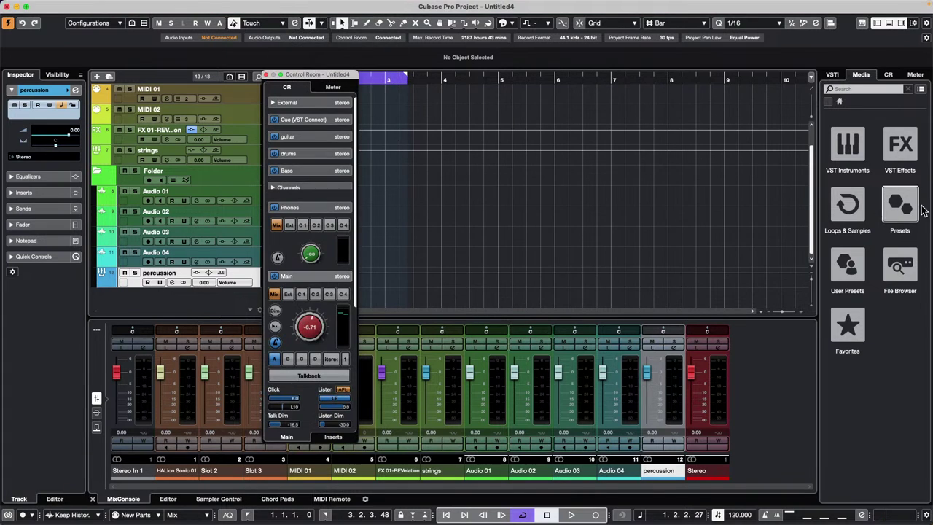
Audition several Tech House bass loops from the DancefloorTechHouse content in Loops & Samples
left_click(848, 205)
left_click(853, 328)
left_click(856, 331)
left_click(864, 380)
left_click(863, 390)
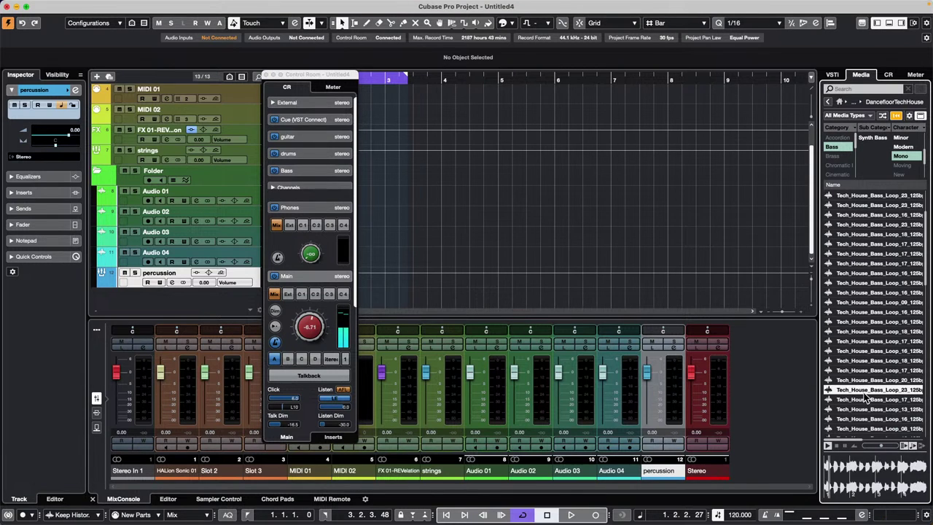
left_click(869, 331)
left_click(869, 282)
left_click(868, 234)
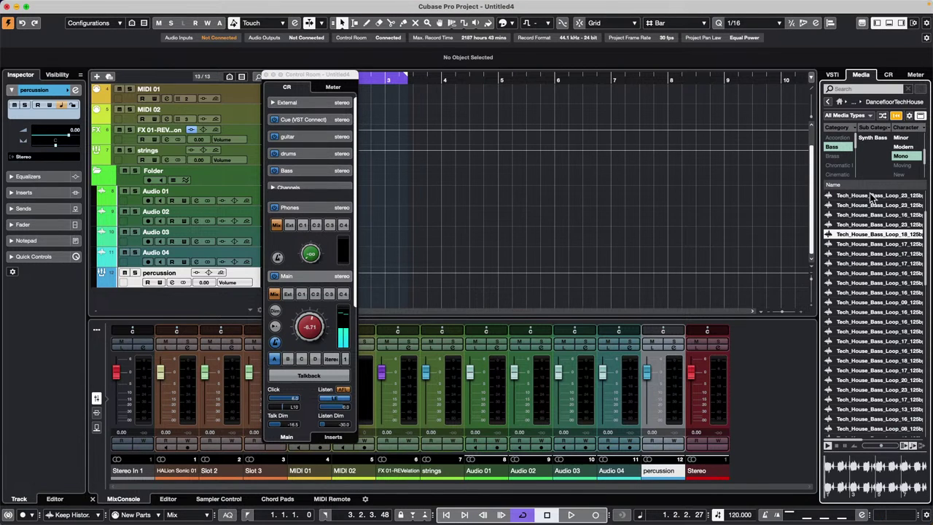
left_click(874, 205)
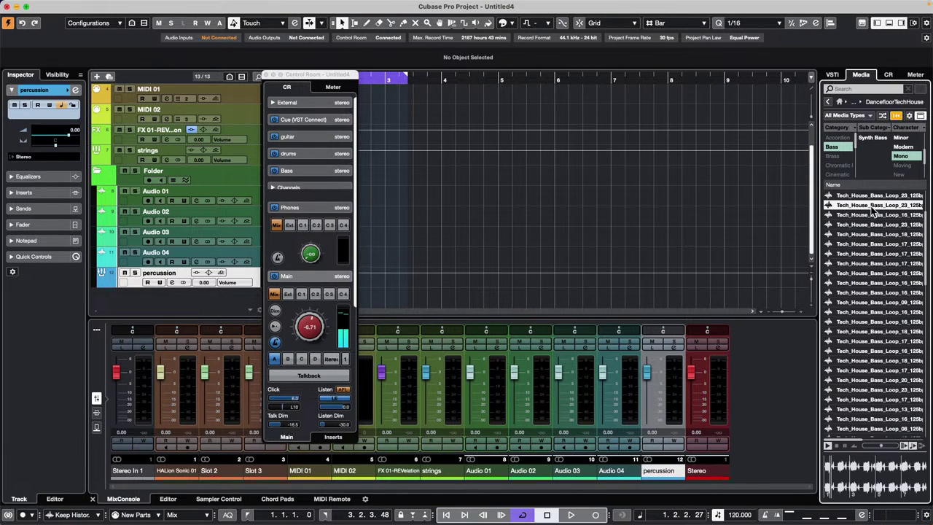
Show the master meter in the Control Room window, reset its maximum values and display the Control Room controls with it
left_click(334, 88)
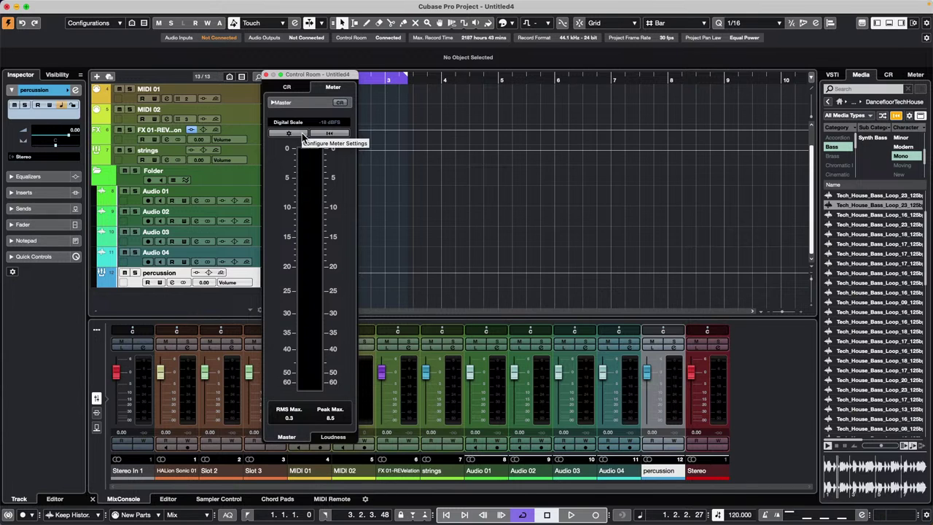
left_click(340, 137)
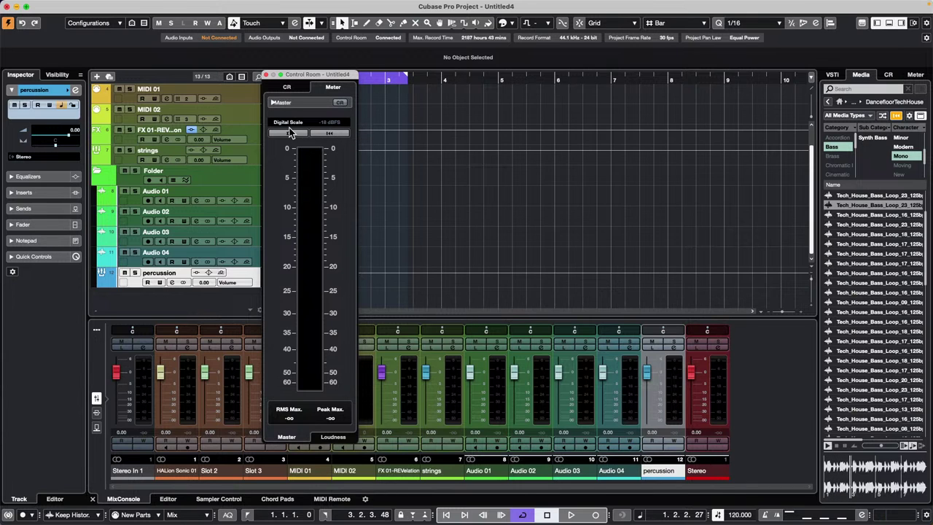
left_click(340, 103)
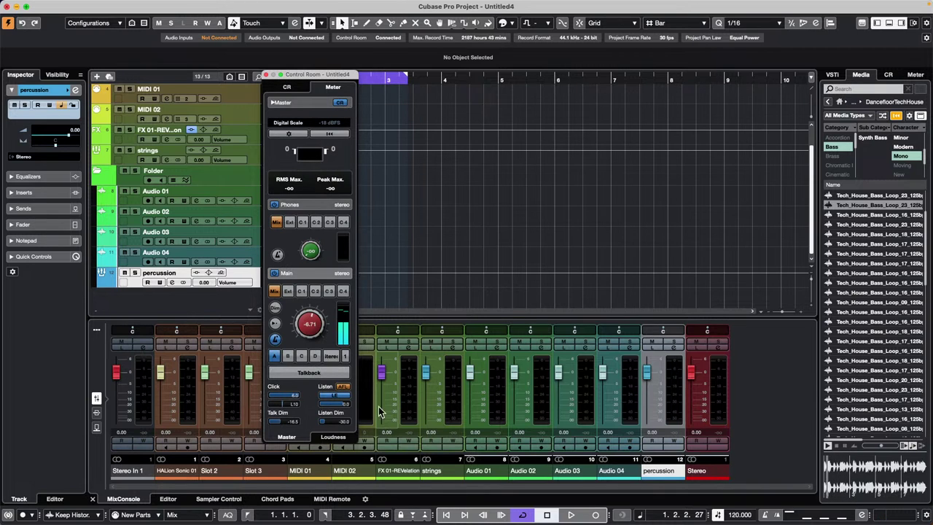
Audition bass loops, close the Control Room, and insert Tech_House_Bass_Loop_23_125bpm_D#_BODTH on a new audio track
left_click(868, 342)
left_click(866, 389)
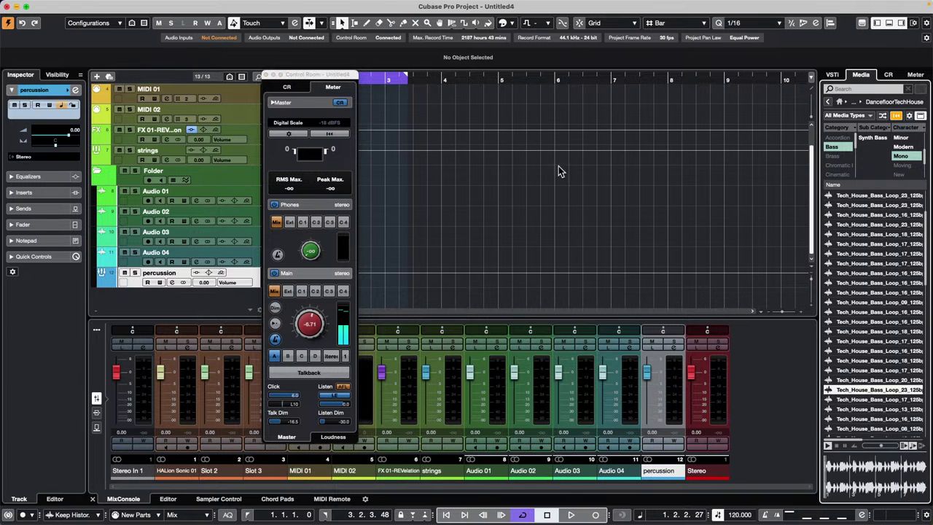
left_click(266, 74)
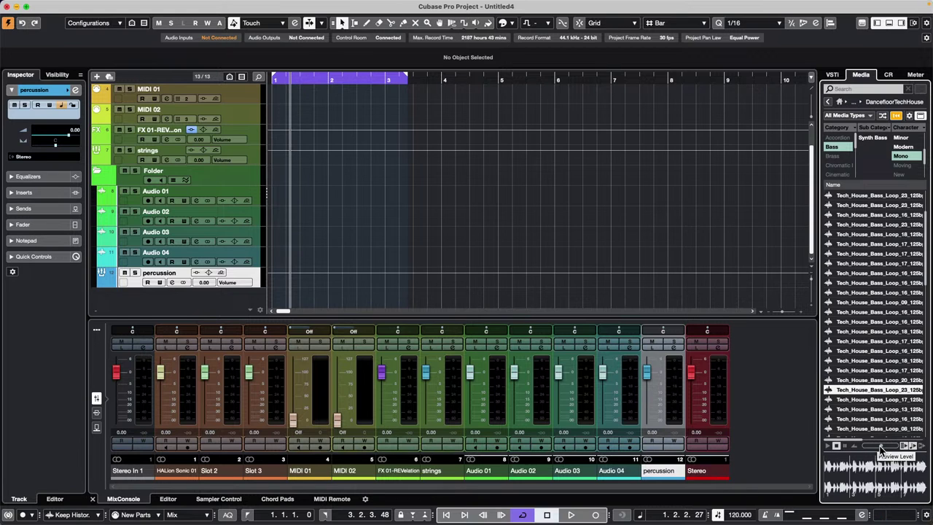
double_click(873, 390)
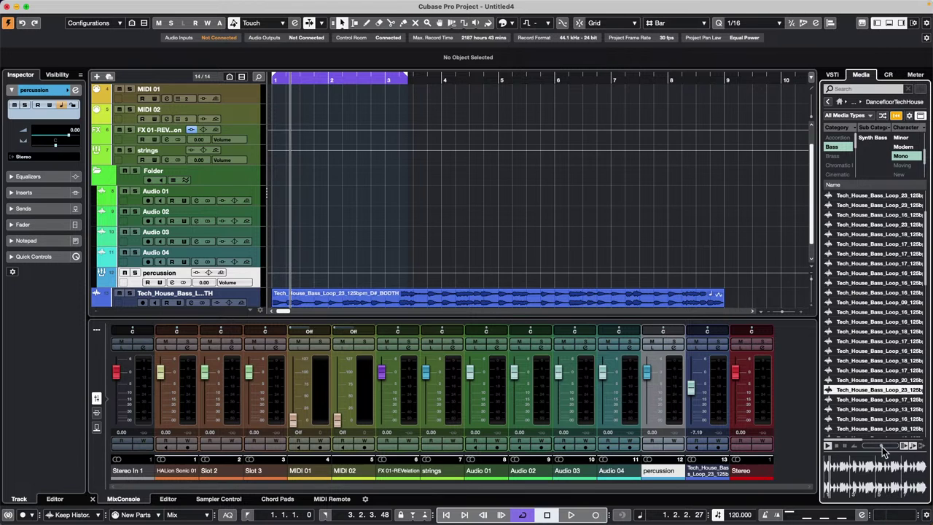
Audition two more Tech House bass loops with the Control Room meter open, raising the preview level, and close the Control Room
mouse_move(98, 3)
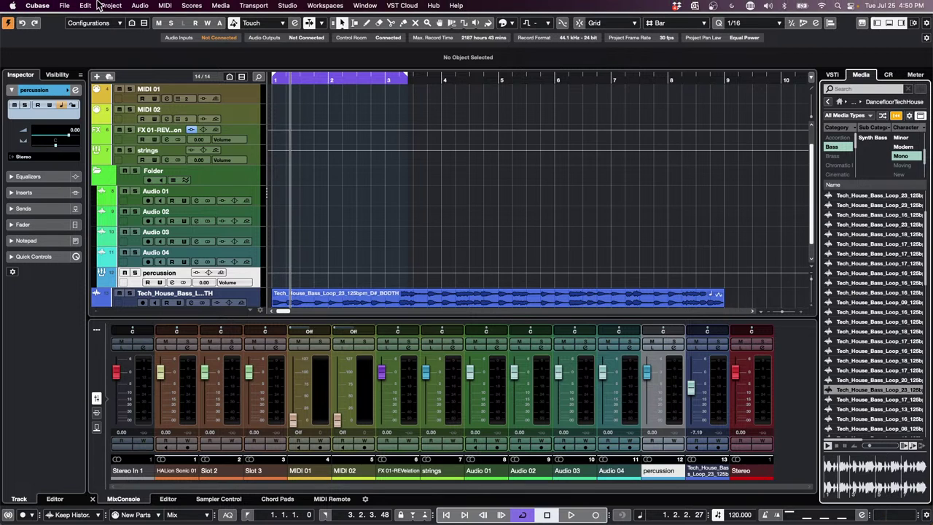
left_click(286, 6)
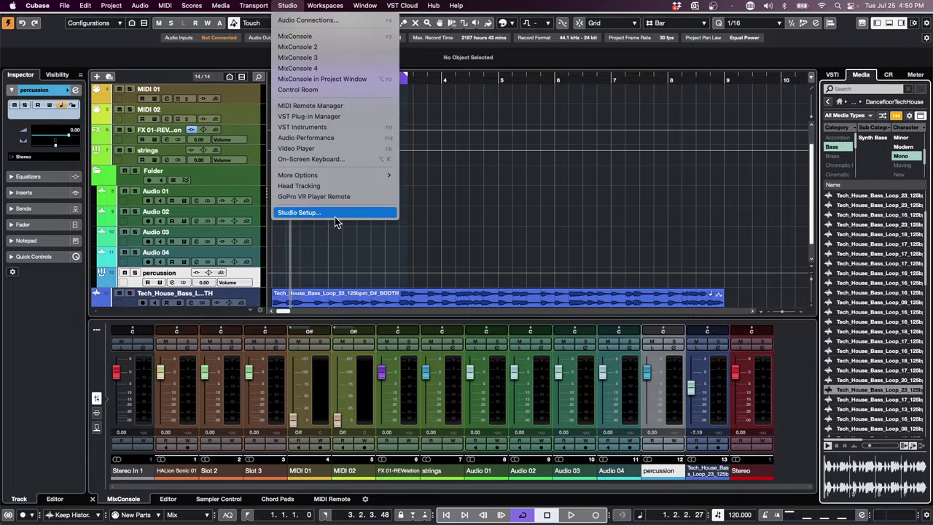
left_click(325, 90)
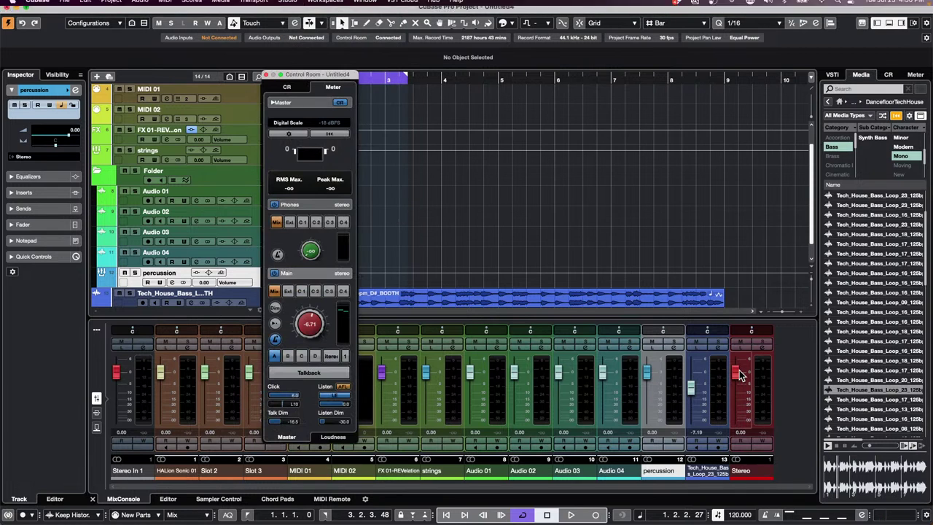
left_click(867, 362)
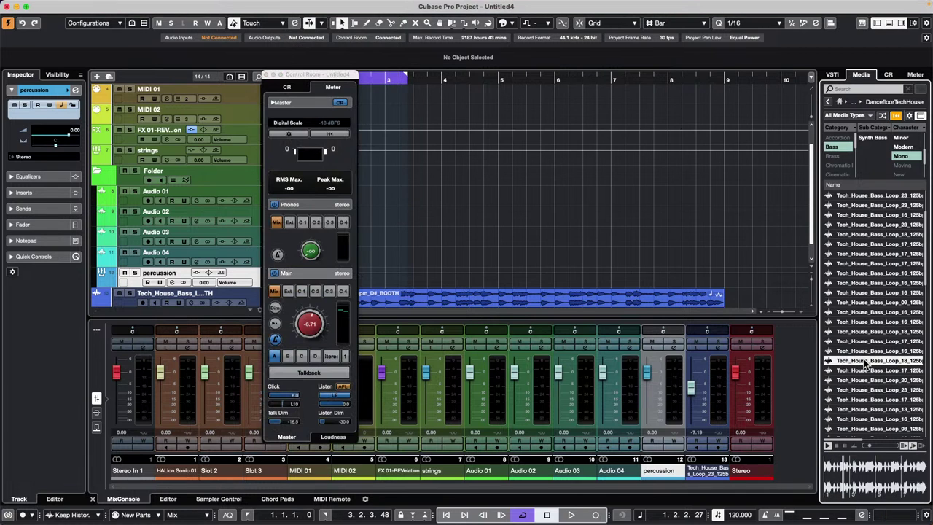
left_click(862, 401)
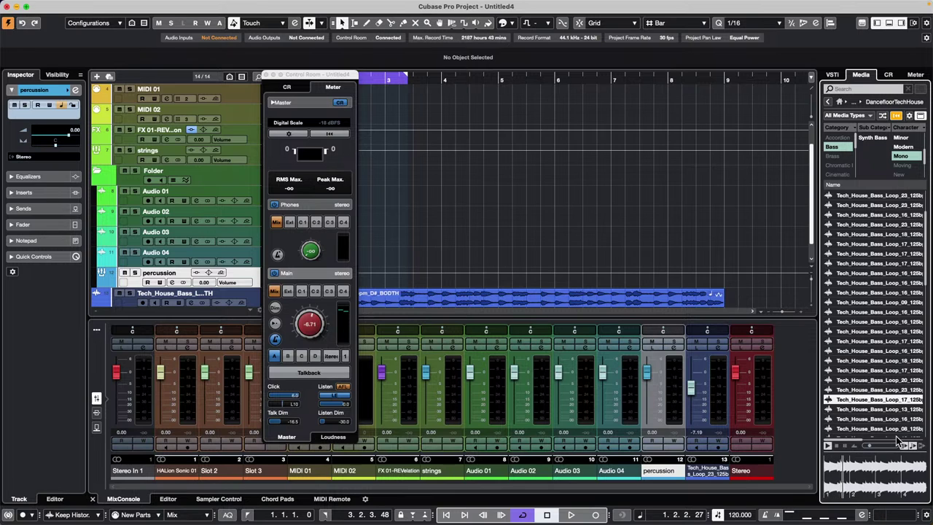
mouse_move(869, 446)
left_mouse_down()
mouse_move(889, 446)
mouse_move(848, 446)
mouse_move(879, 444)
left_mouse_up()
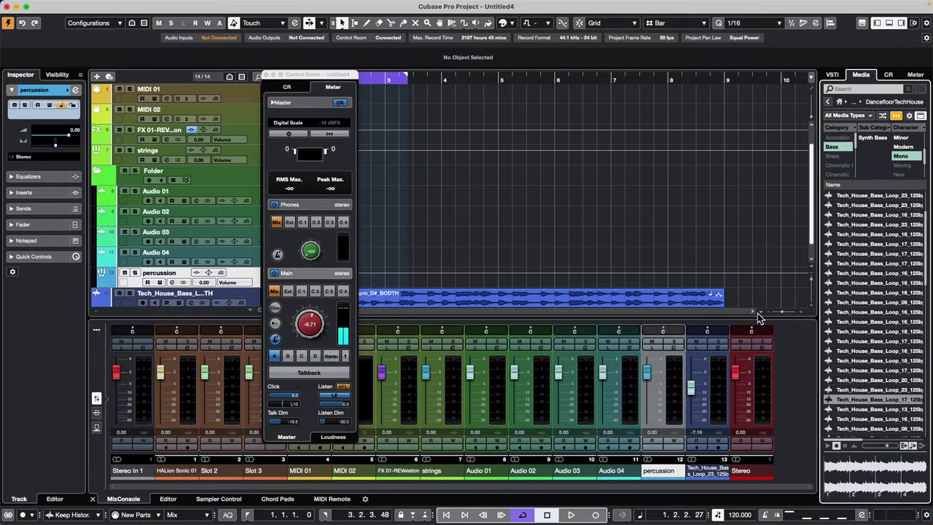
left_click(267, 75)
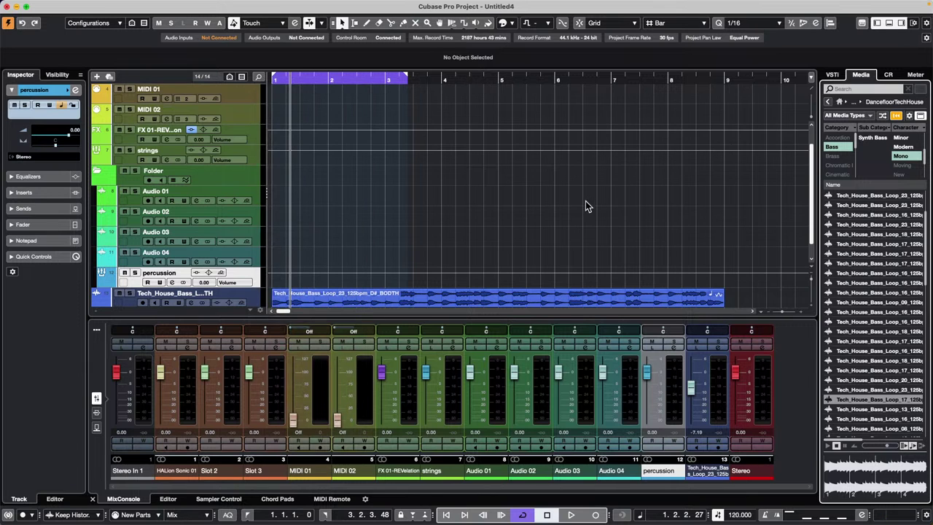
Examine the audio statistics of the Tech_House_Bass_Loop_23 event, including its peak, RMS and loudness values, and close the report
left_click(443, 286)
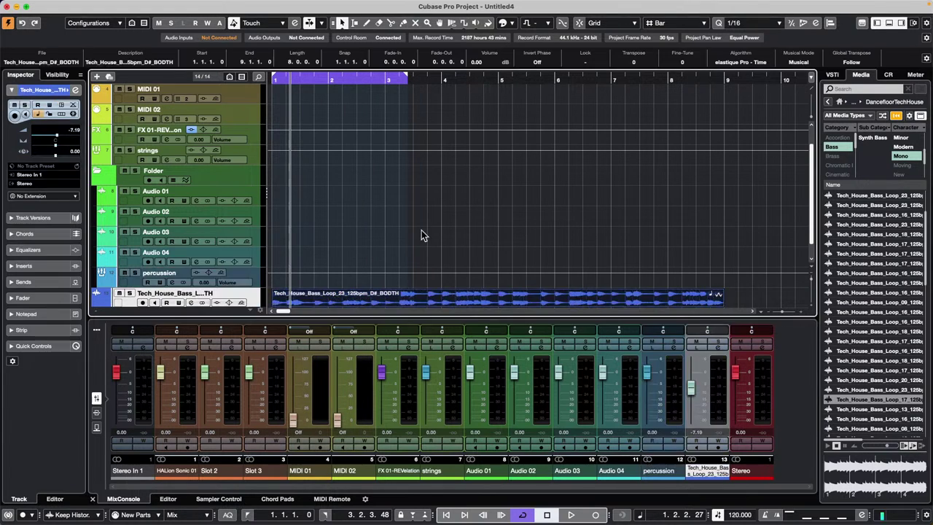
left_click(28, 6)
mouse_move(135, 6)
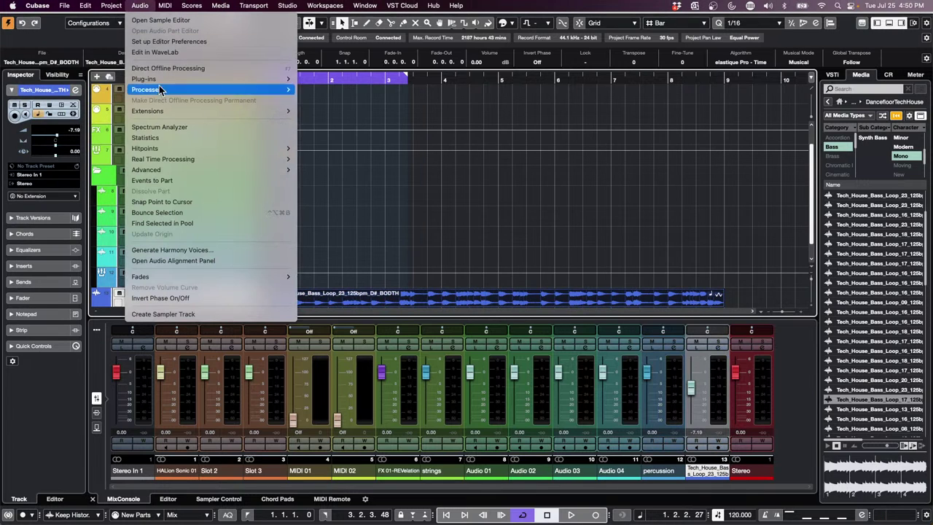
left_click(180, 140)
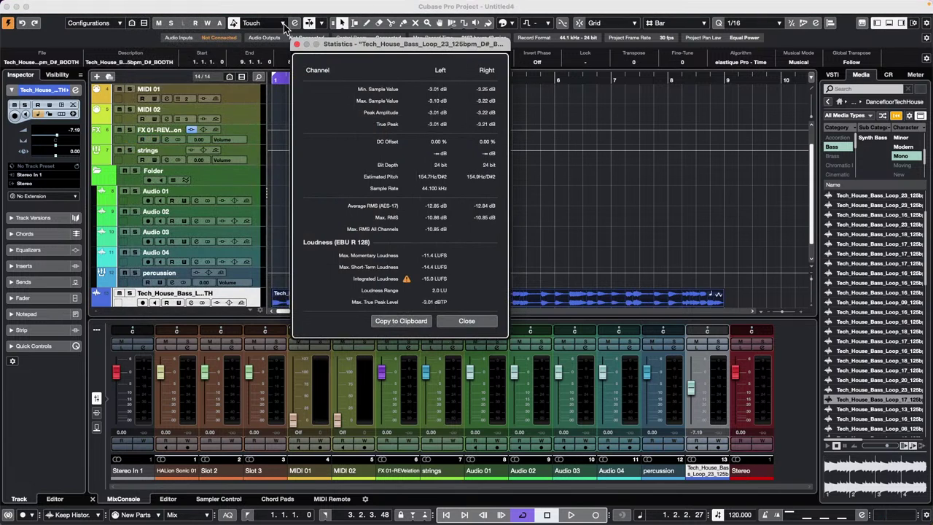
left_click(297, 45)
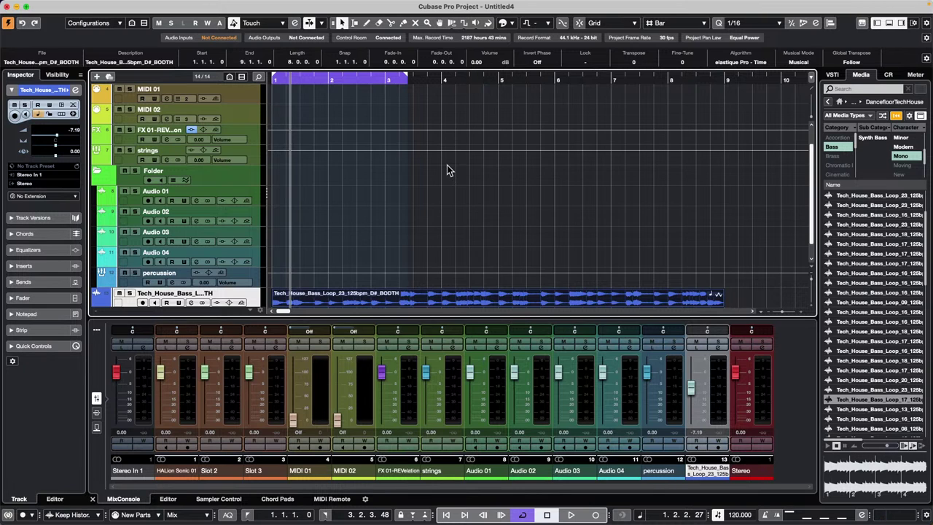
Add an Arranger track below the MIDI 01 track
mouse_move(33, 3)
right_click(237, 95)
mouse_move(302, 98)
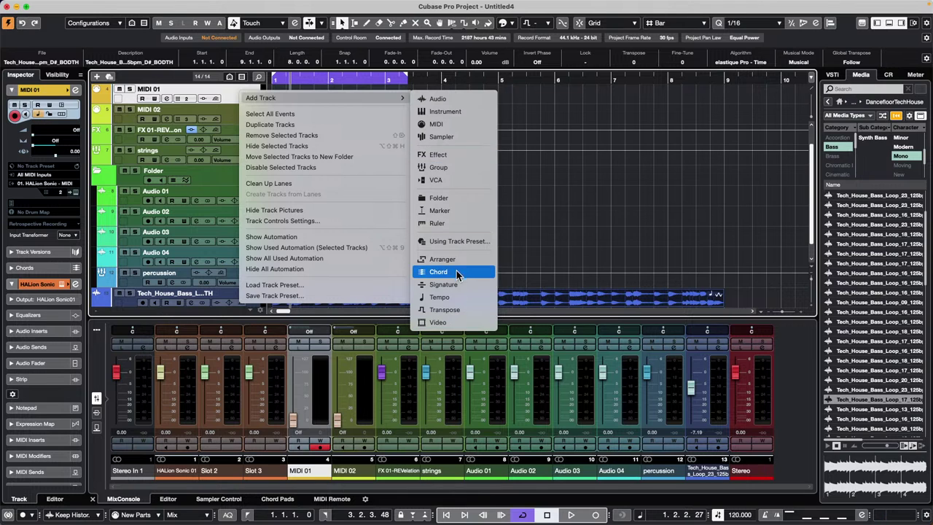
left_click(587, 191)
Draw an arranger event about two bars long, from about bar 4 to bar 6, on the Arranger track
right_click(447, 105)
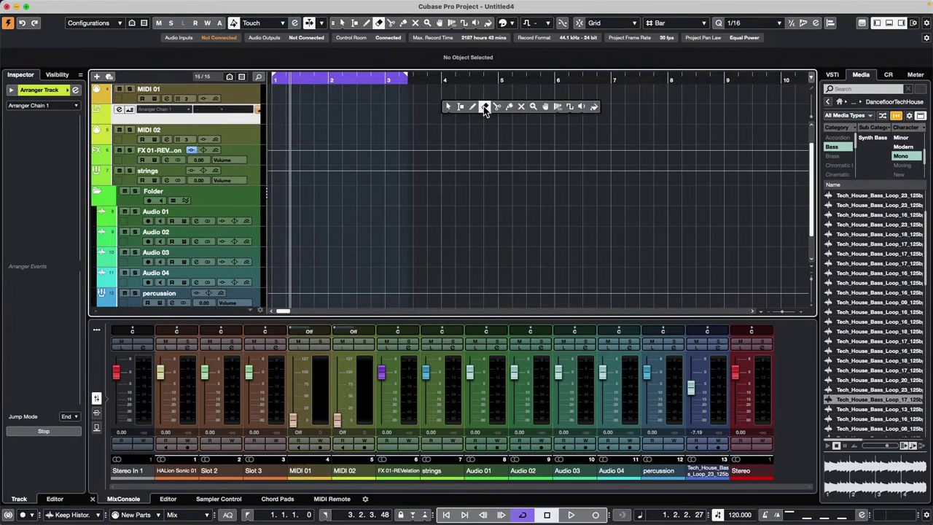
left_click(484, 107)
left_click_drag(442, 110, 555, 110)
right_click(475, 118)
left_click(474, 117)
left_click_drag(441, 121, 442, 121)
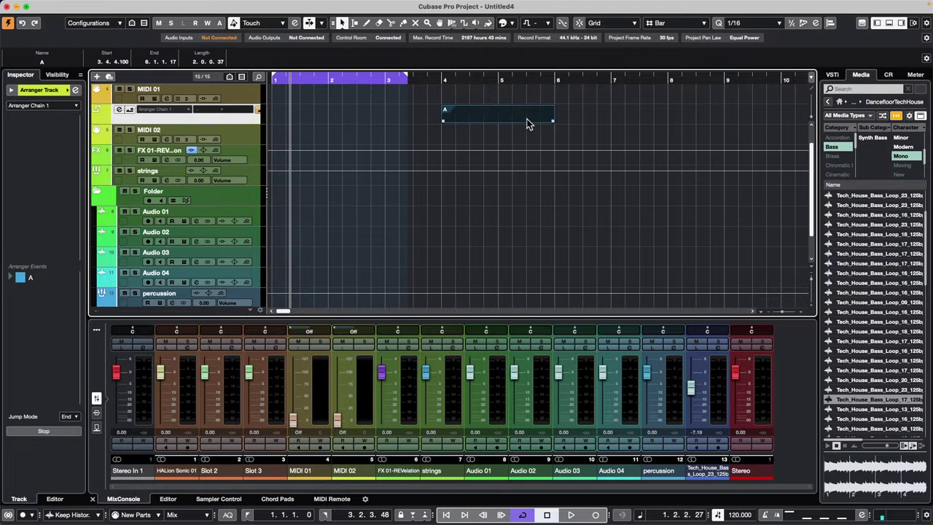
Place the project cursor at the start of arranger event A to examine its alignment with bar 4
left_click(441, 77)
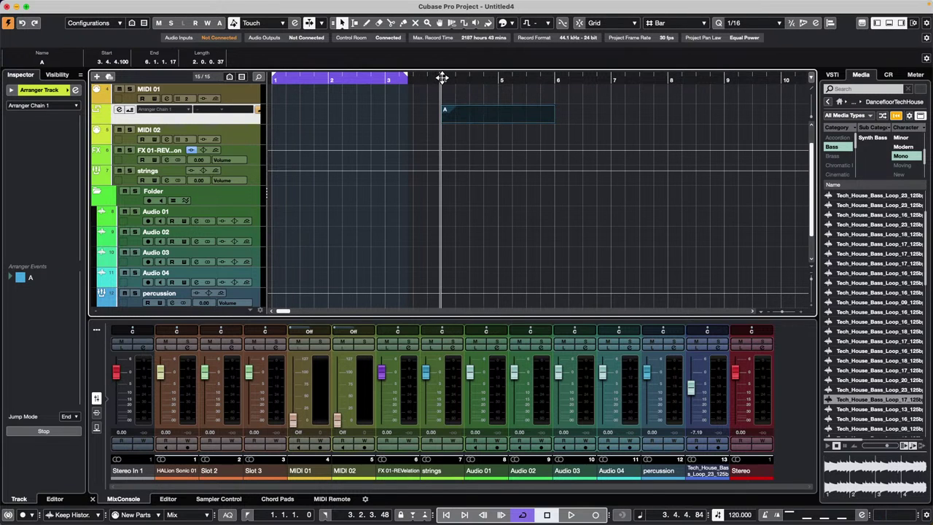
scroll(459, 173, "down", 2)
scroll(459, 173, "up", 3)
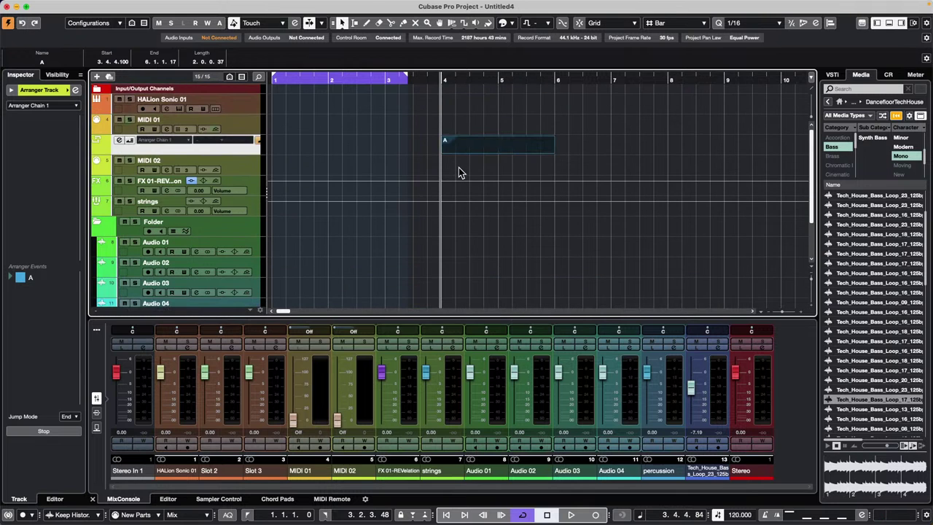
scroll(459, 173, "down", 3)
scroll(458, 173, "up", 2)
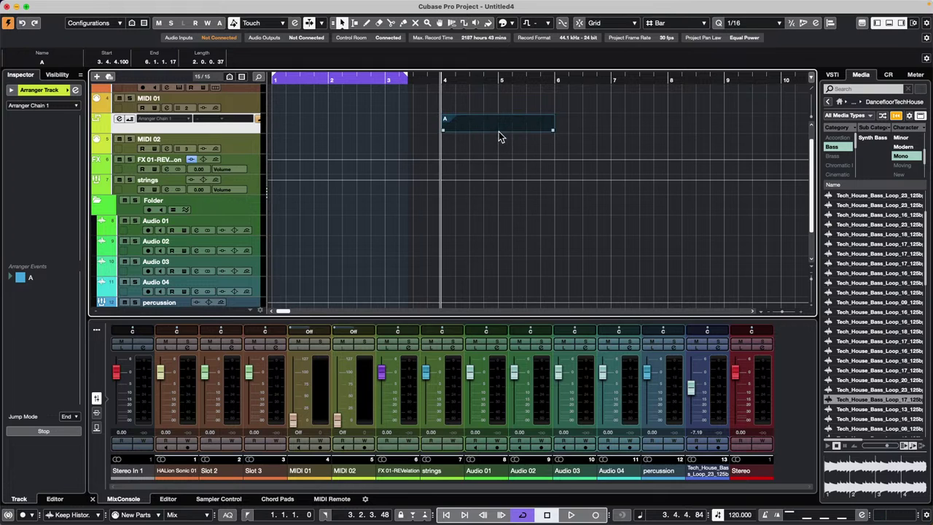
Turn on Snap and draw a second arranger event from bar 6 to bar 8
right_click(572, 125)
left_click(573, 126)
right_click(566, 127)
left_click(579, 128)
left_click(590, 127)
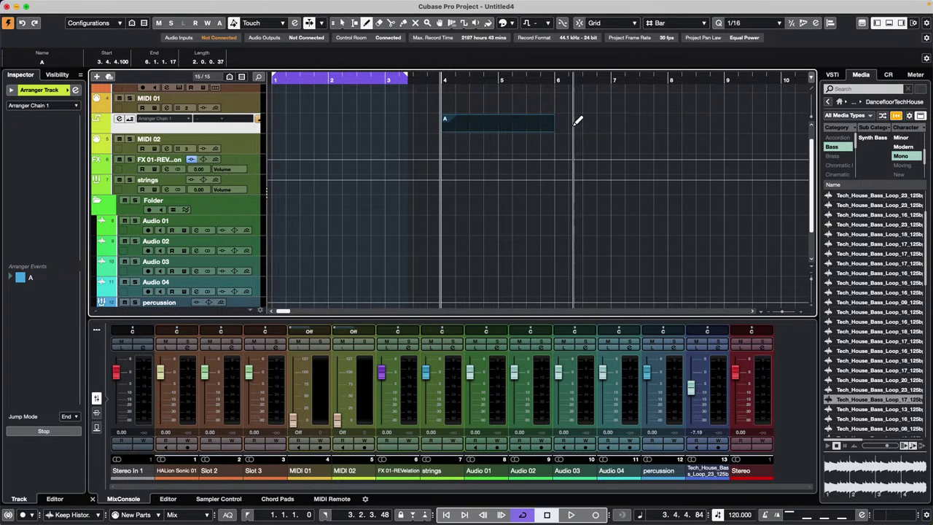
left_click(579, 23)
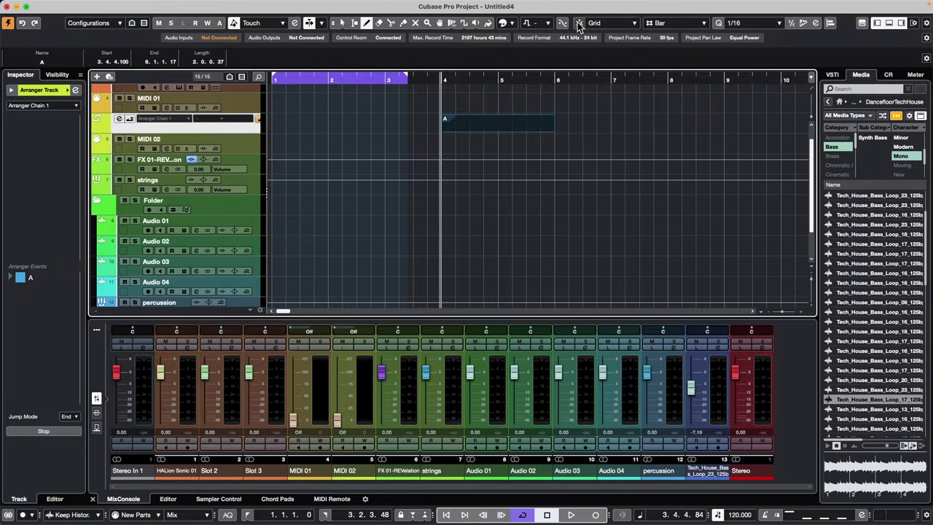
left_click_drag(562, 126, 668, 127)
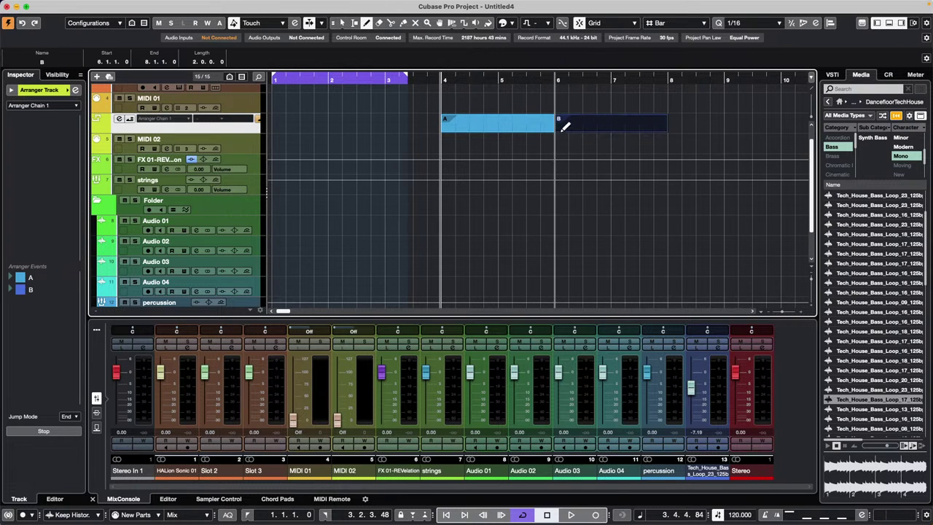
Add a third arranger event from bar 8 to bar 9 and select event B with the Object Selection tool
left_click(713, 120)
right_click(668, 143)
left_click(601, 143)
left_click(604, 129)
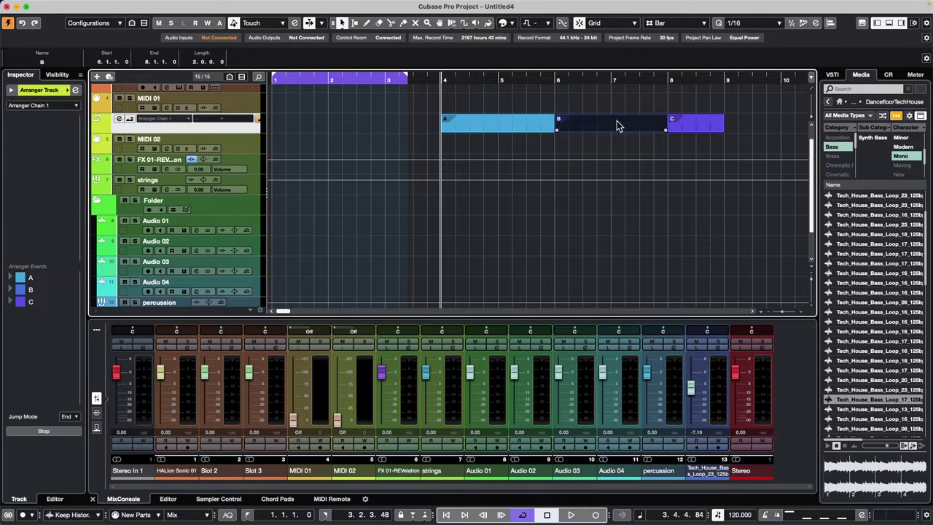
Examine the boundary of arranger events A and B at bar 6, marking a range from there to about 6.1.4 across all tracks
right_click(566, 121)
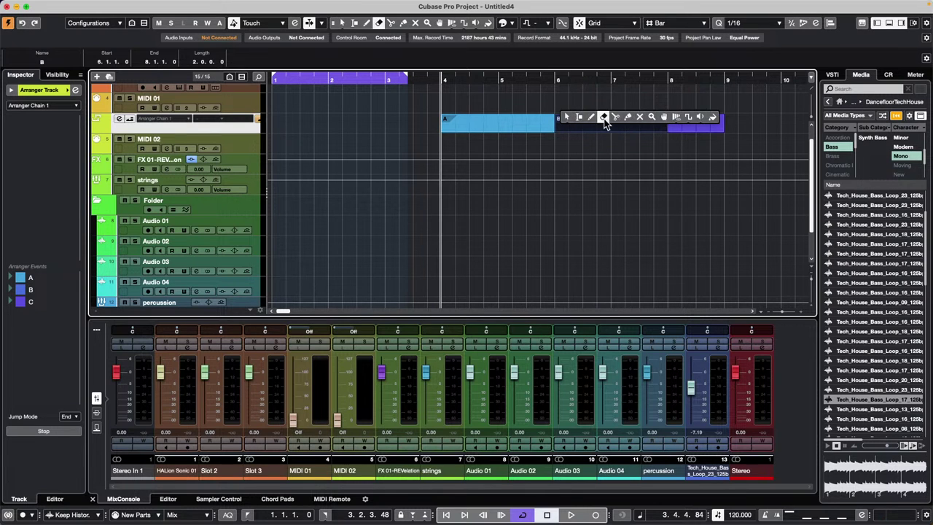
left_click(596, 118)
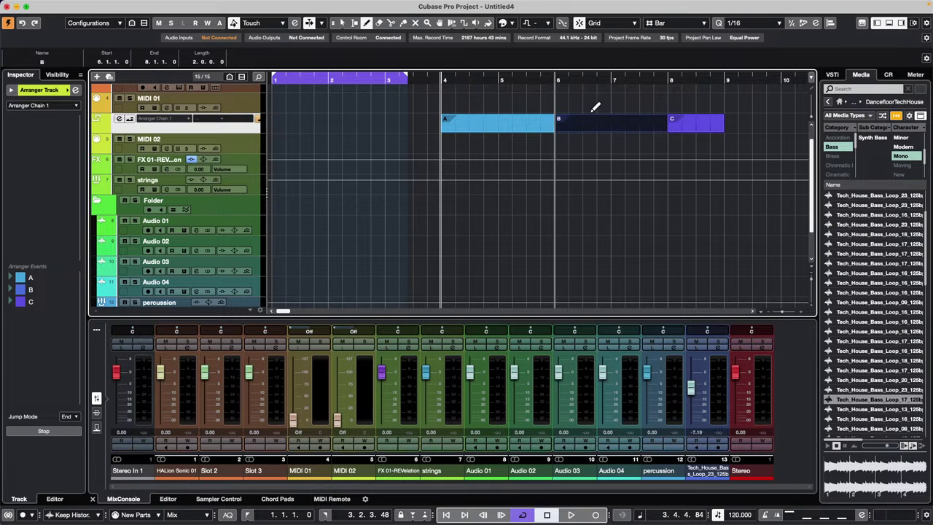
left_click_drag(555, 78, 552, 121)
right_click(586, 137)
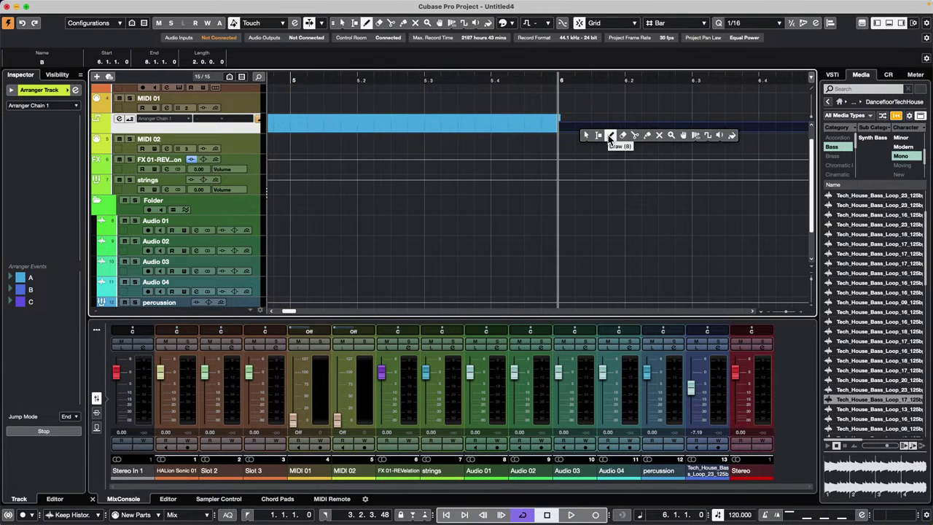
left_click(598, 136)
double_click(621, 125)
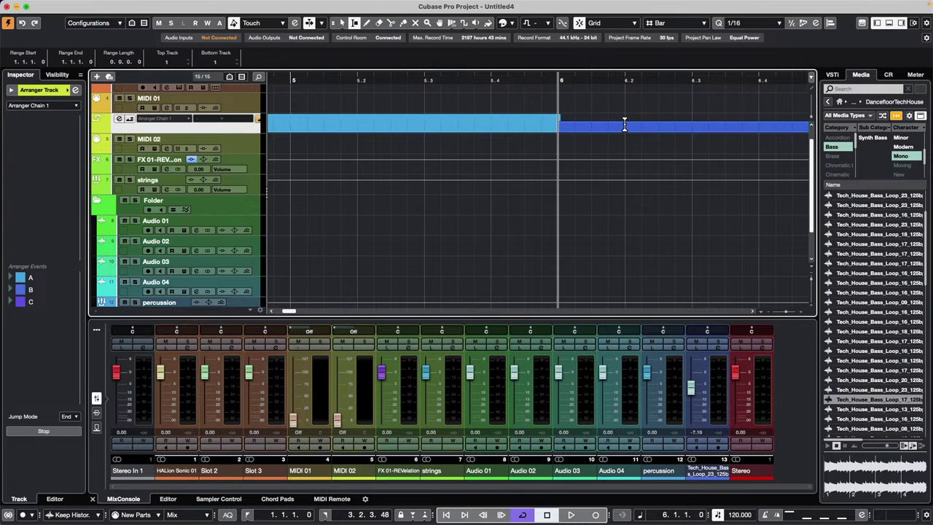
mouse_move(624, 126)
left_mouse_down()
mouse_move(575, 126)
mouse_move(606, 125)
left_mouse_up()
left_click_drag(559, 194, 623, 193)
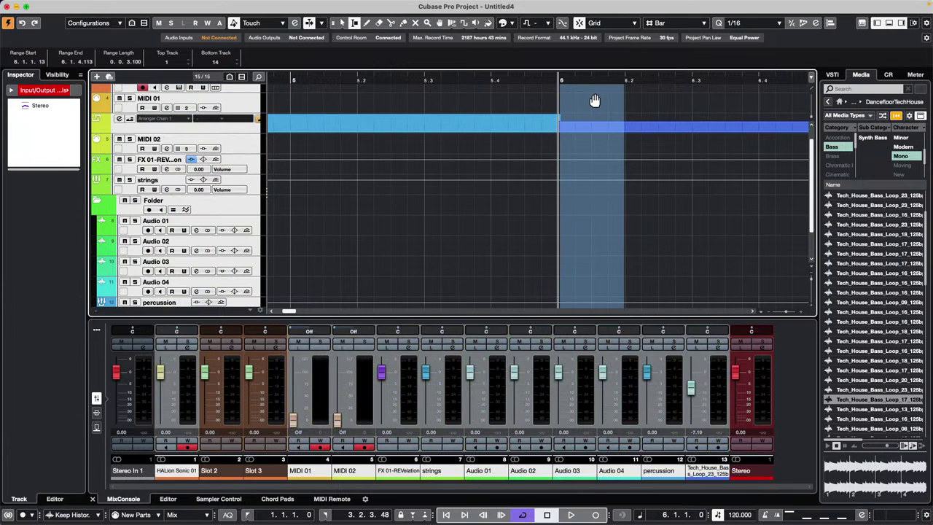
key("1")
left_click(534, 146)
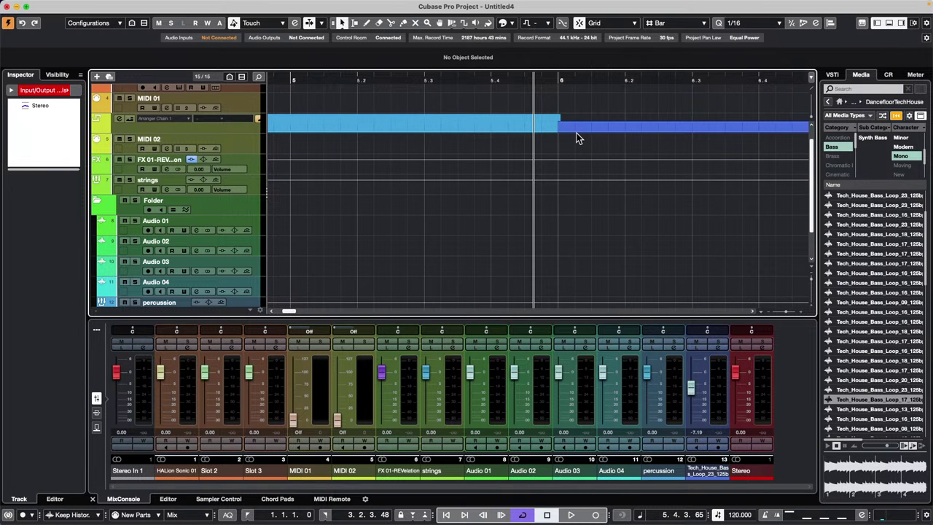
Add one instrument track that uses Groove Agent with stereo output
right_click(241, 203)
mouse_move(242, 206)
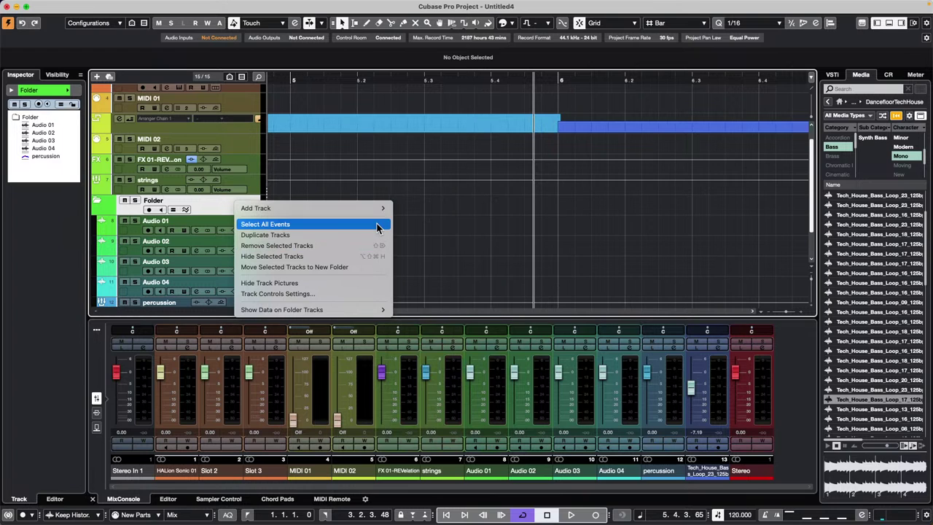
mouse_move(366, 212)
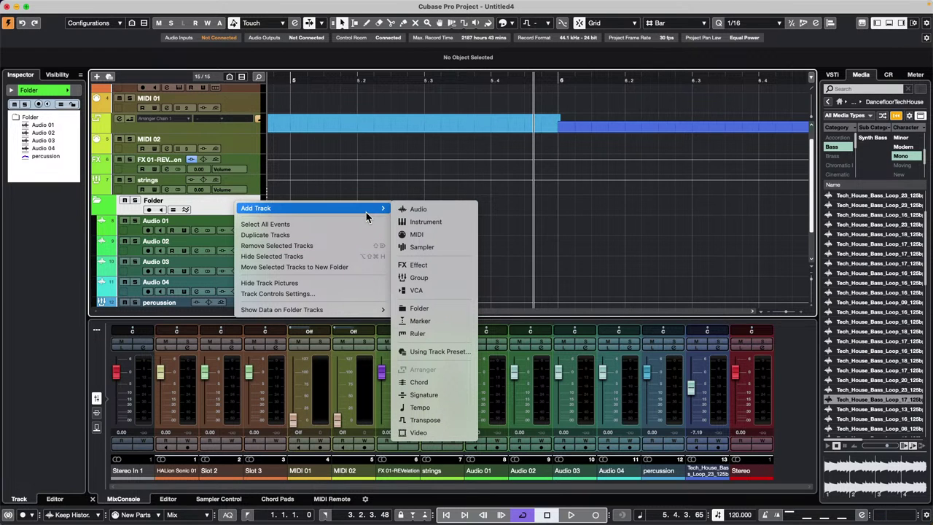
left_click(451, 220)
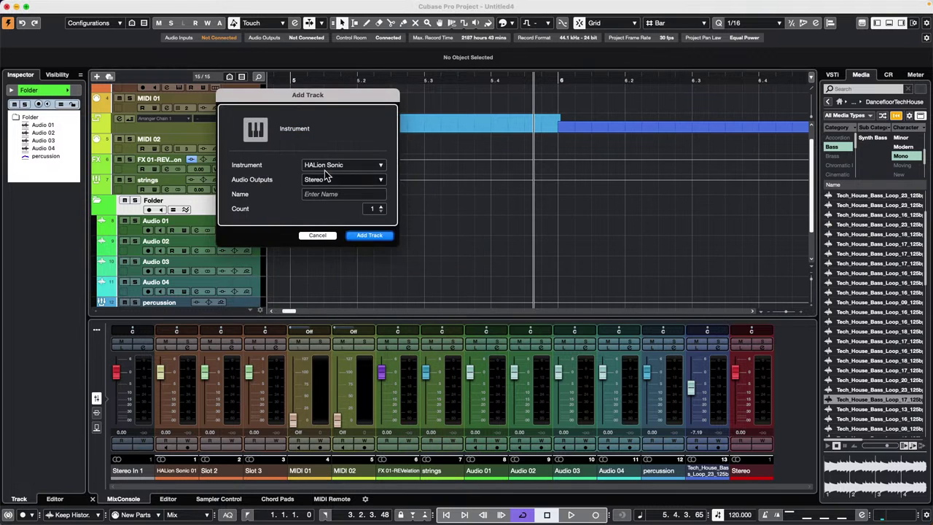
left_click(323, 164)
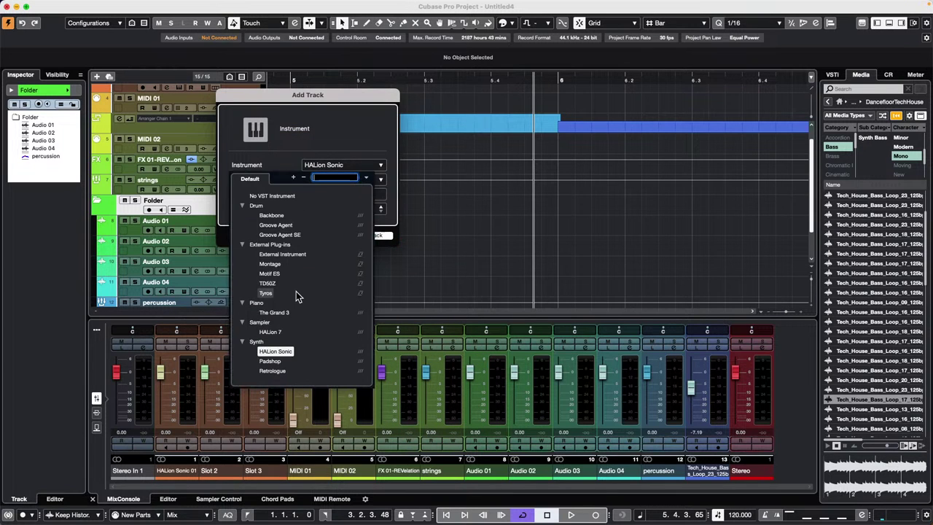
left_click(293, 225)
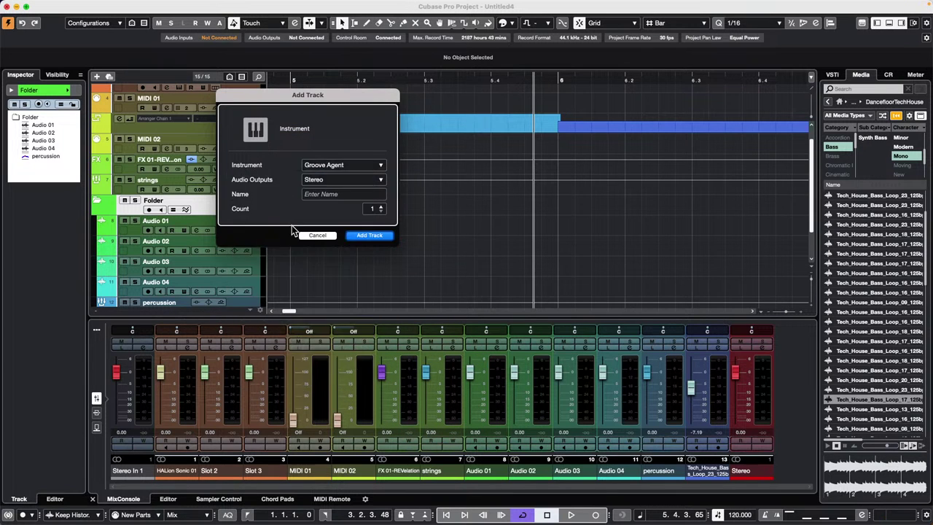
left_click(368, 235)
Load the One More Hit kit with its patterns into Groove Agent's first kit slot
left_click_drag(713, 136, 454, 87)
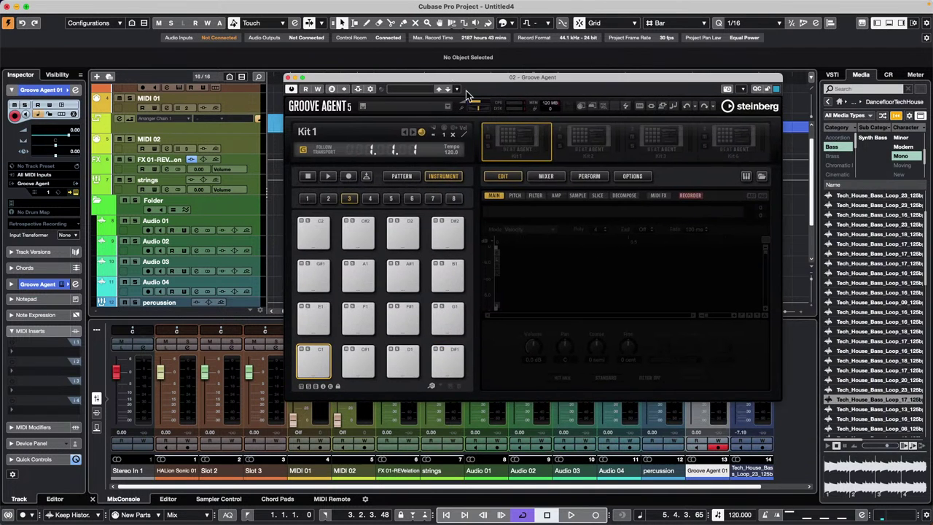
right_click(524, 138)
left_click(589, 154)
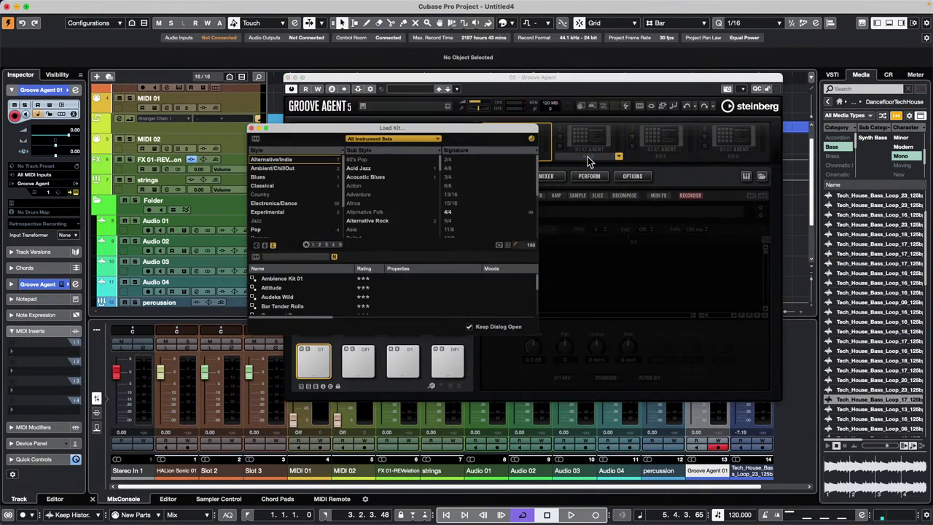
double_click(274, 299)
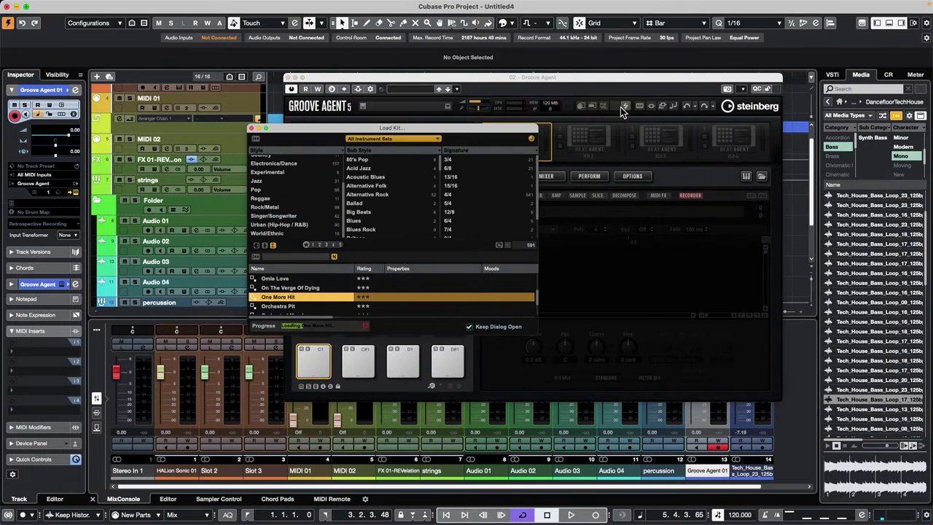
Load the Orchestra Pit kit with its patterns into the second kit slot, overwriting the global pattern pad settings, and close the kit browser
left_click(593, 136)
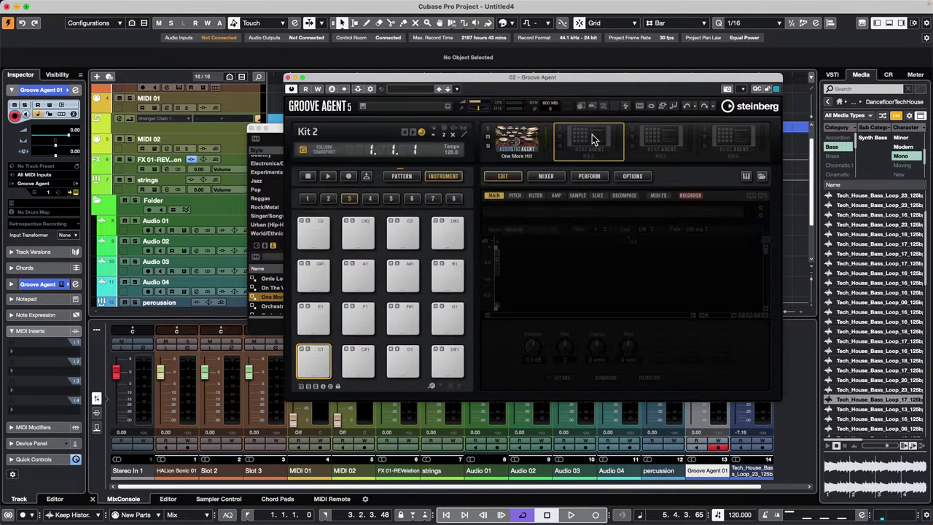
right_click(593, 136)
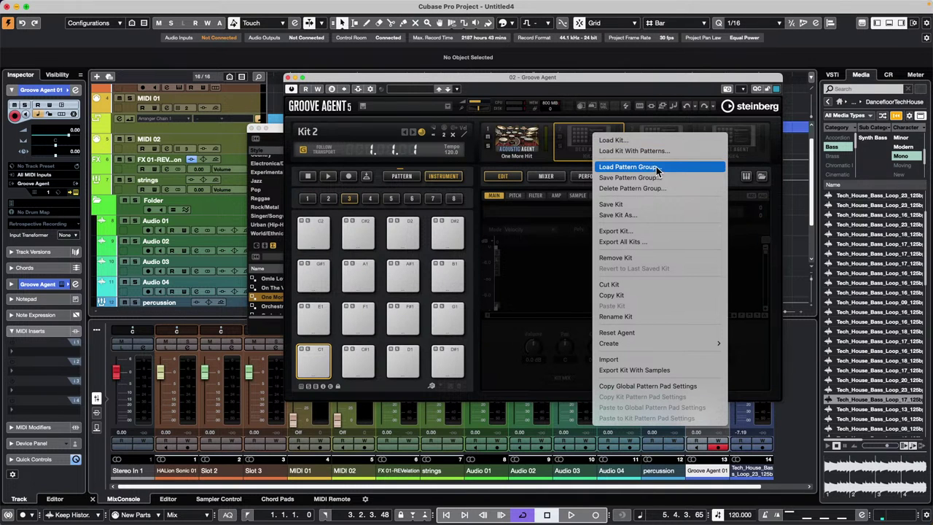
left_click(650, 151)
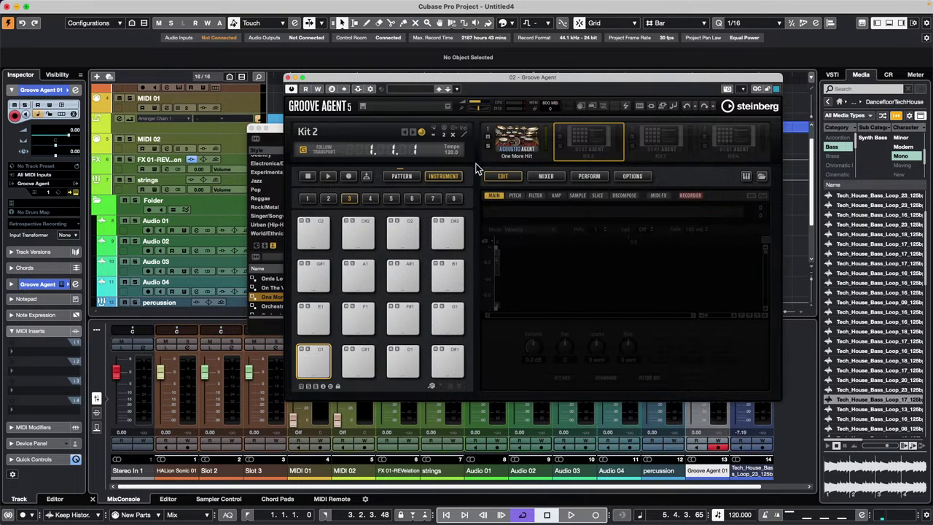
right_click(589, 139)
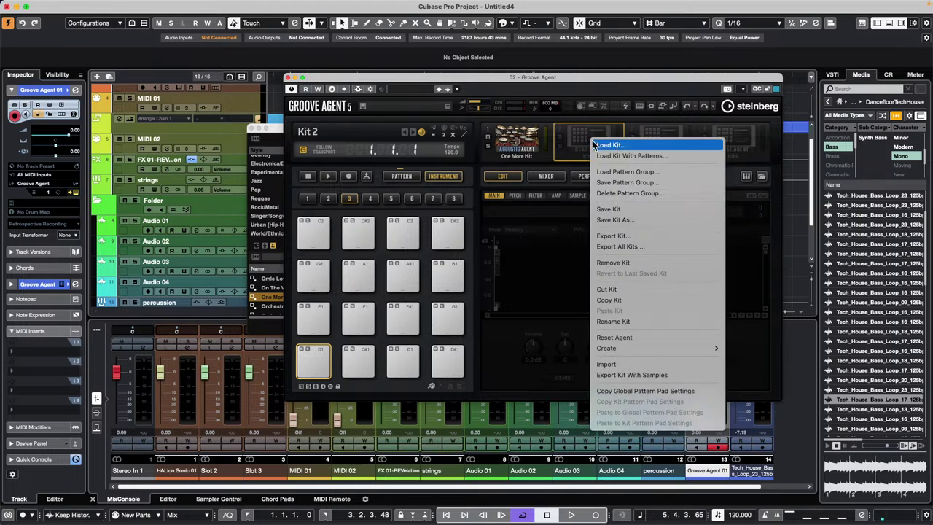
left_click(623, 158)
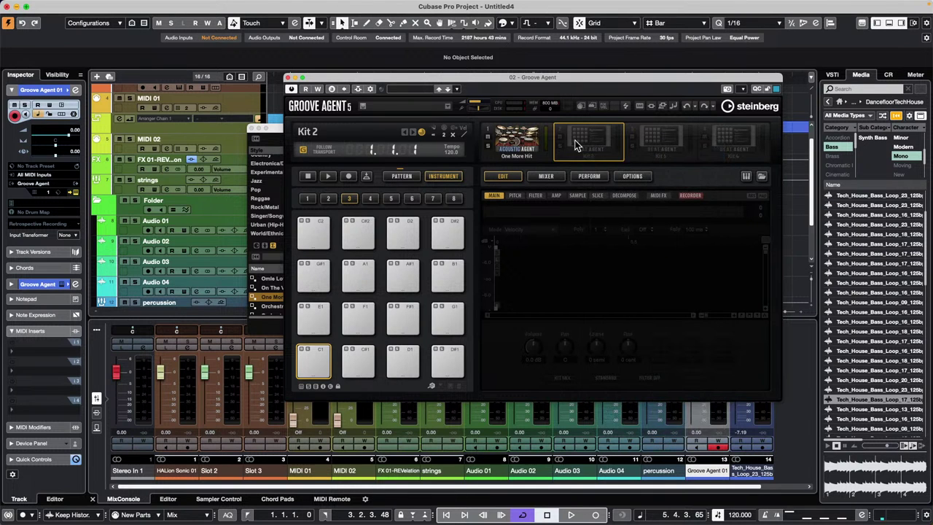
right_click(576, 140)
left_click(601, 157)
left_click_drag(518, 79, 699, 96)
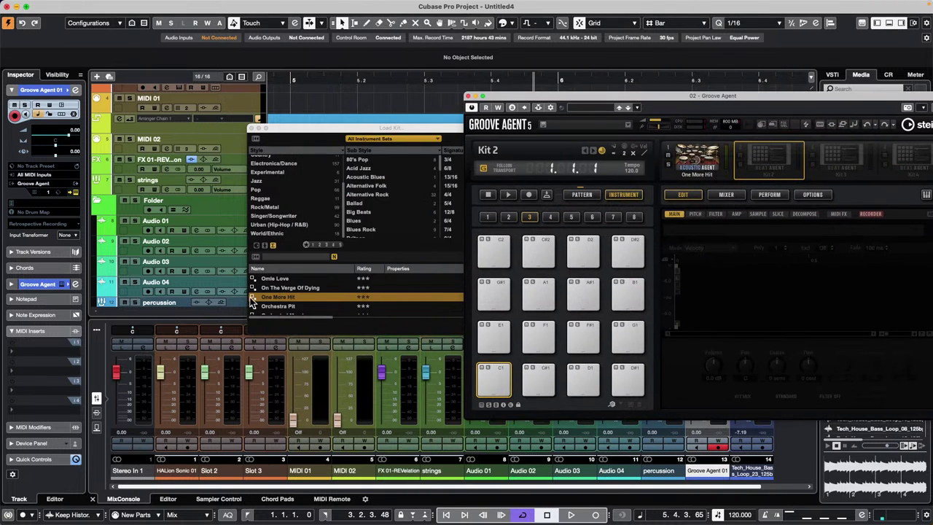
double_click(292, 309)
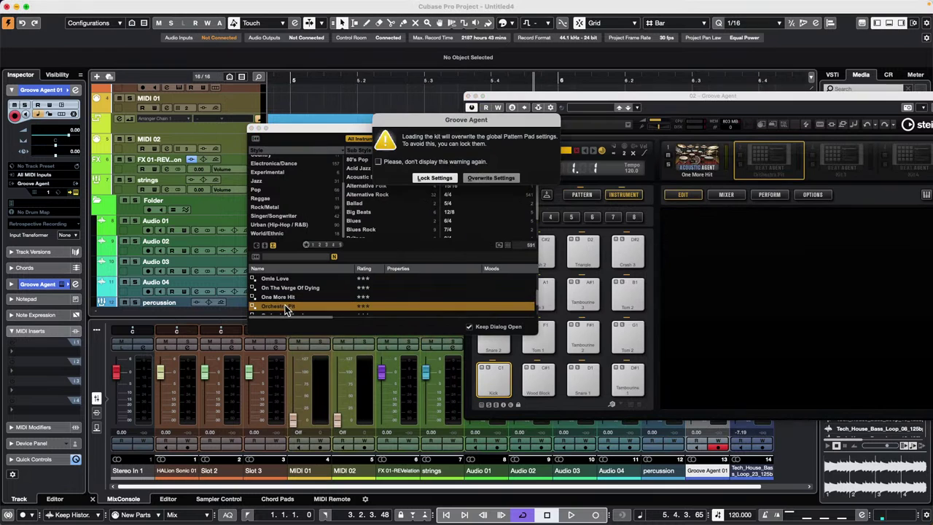
left_click(501, 178)
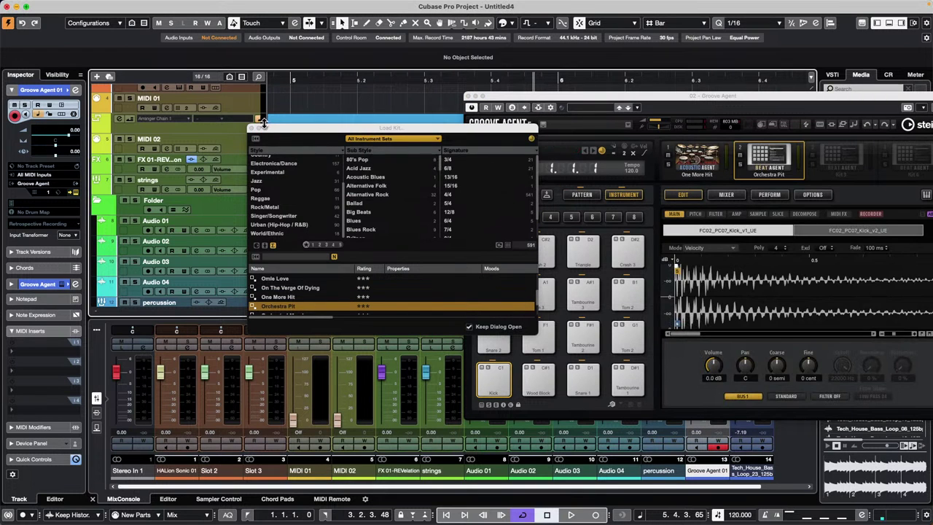
left_click(252, 127)
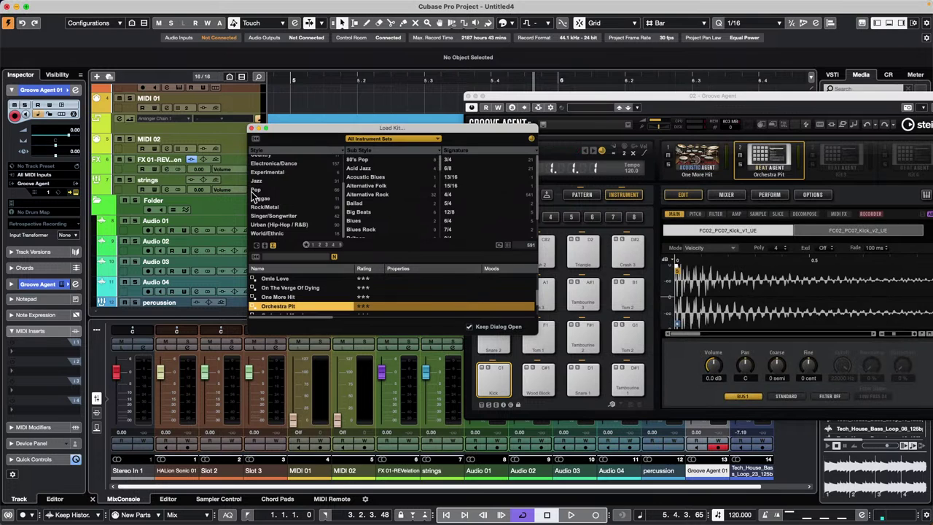
left_click(252, 128)
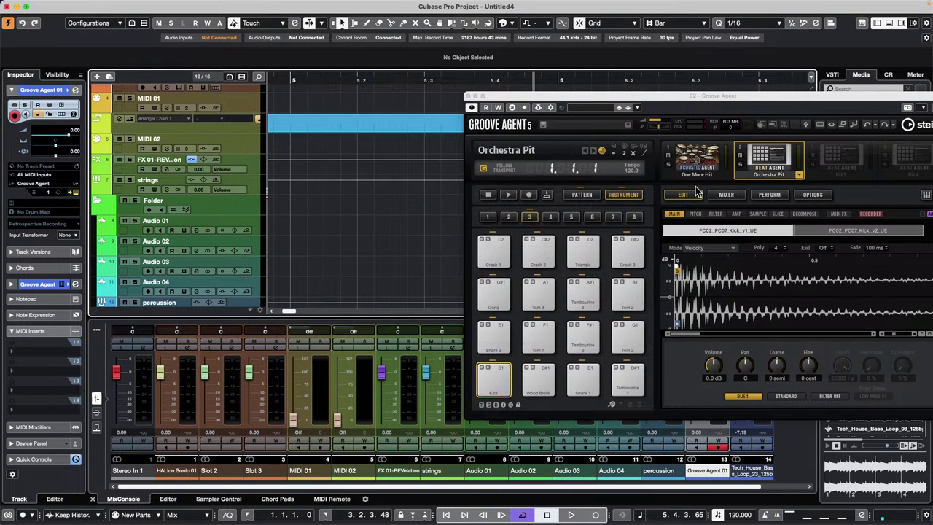
Show the pattern overview for both kits and compare the pattern pads with the global pad settings off and on
left_click_drag(717, 96, 540, 49)
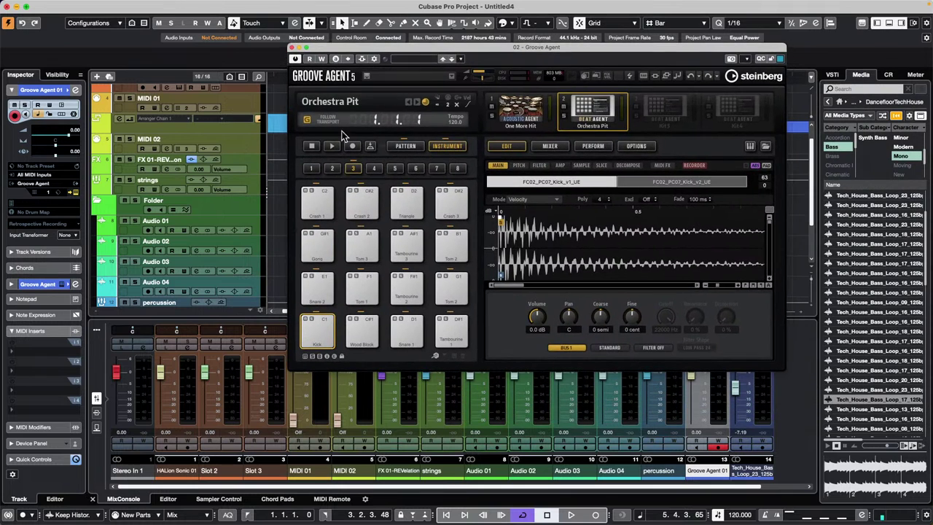
left_click(406, 146)
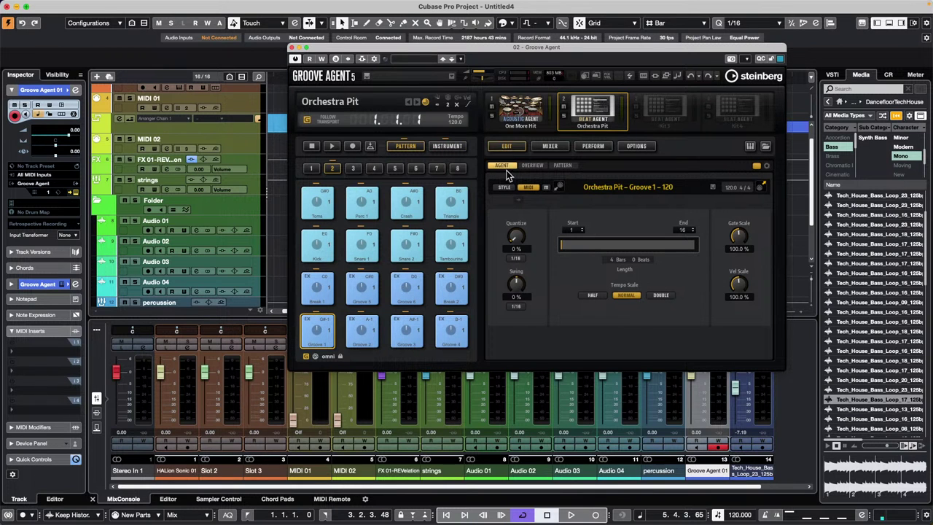
left_click(533, 165)
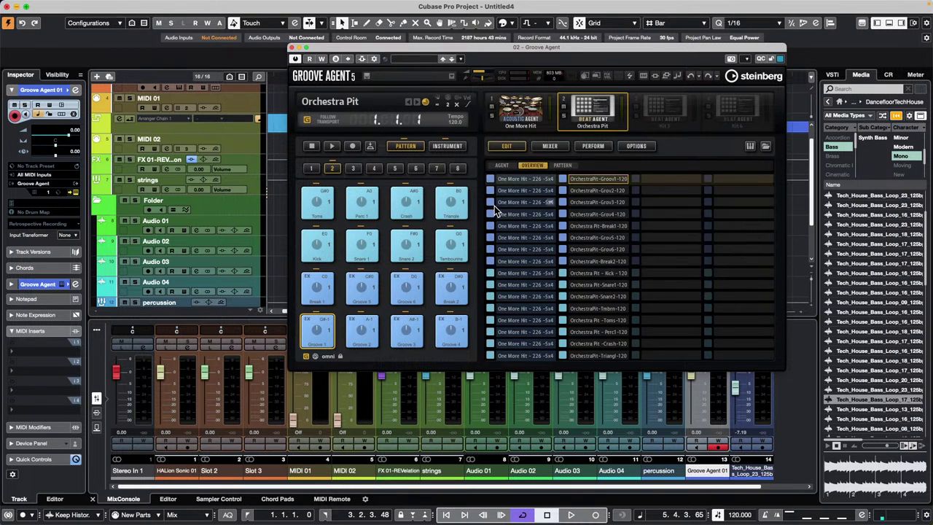
left_click(514, 179)
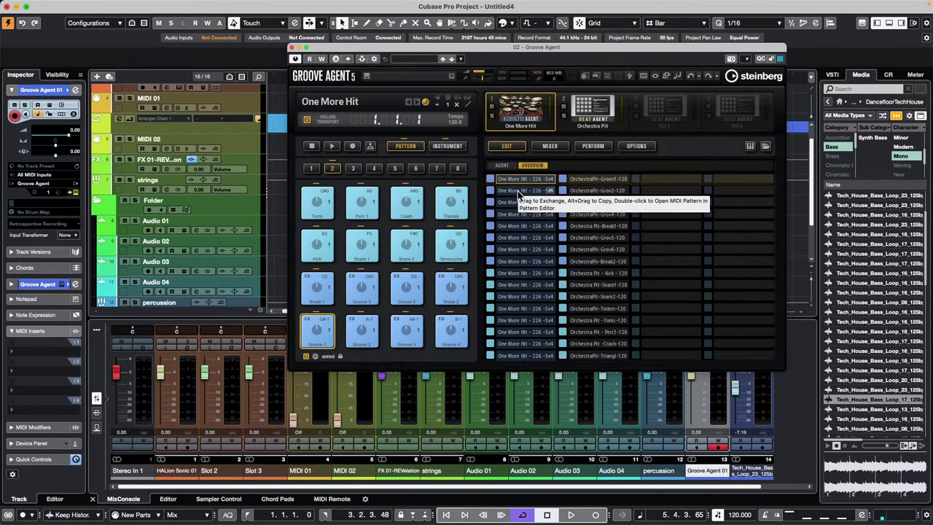
left_click(517, 191)
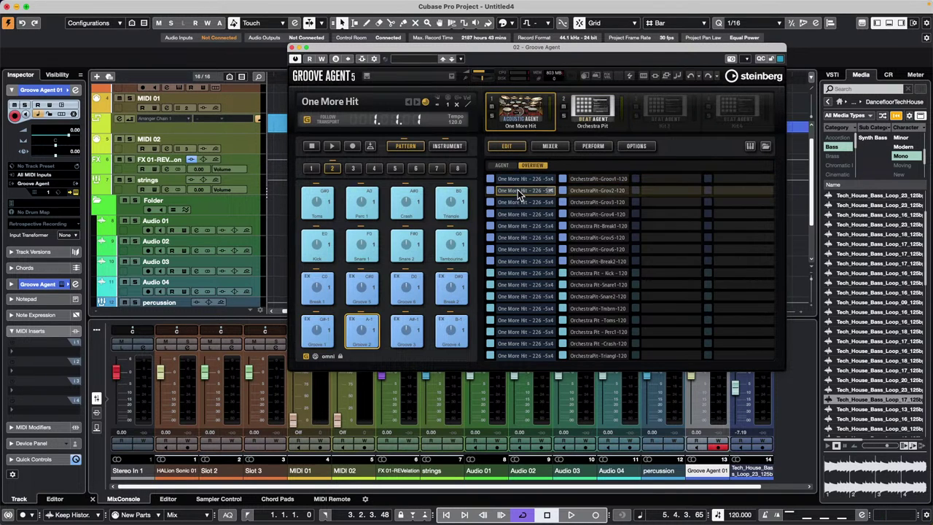
left_click(307, 357)
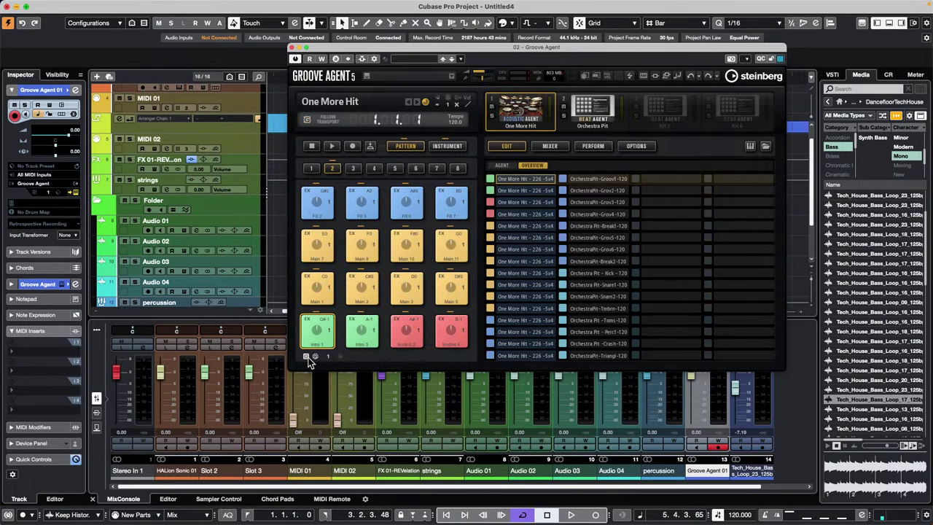
left_click(307, 357)
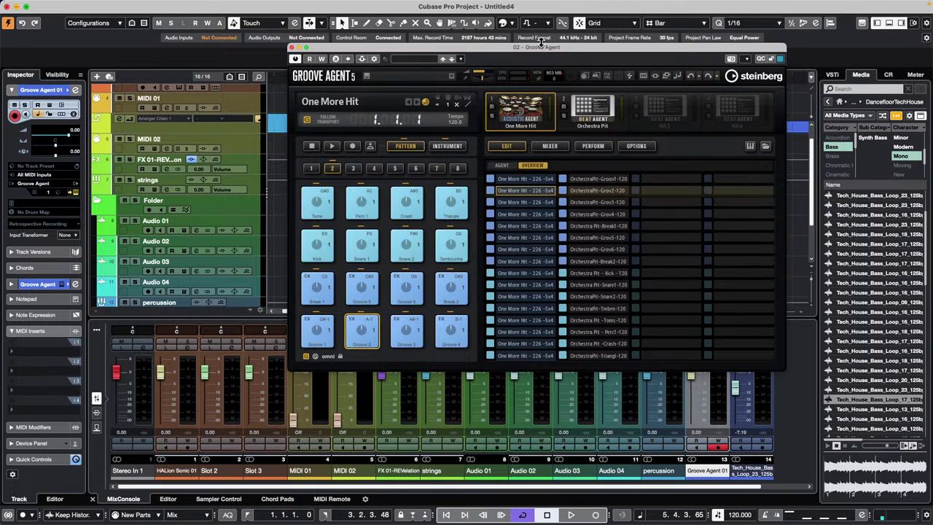
Move the Groove 2 pattern onto the G#0 pad, exchanging it with the Toms pattern
left_click_drag(542, 46, 715, 46)
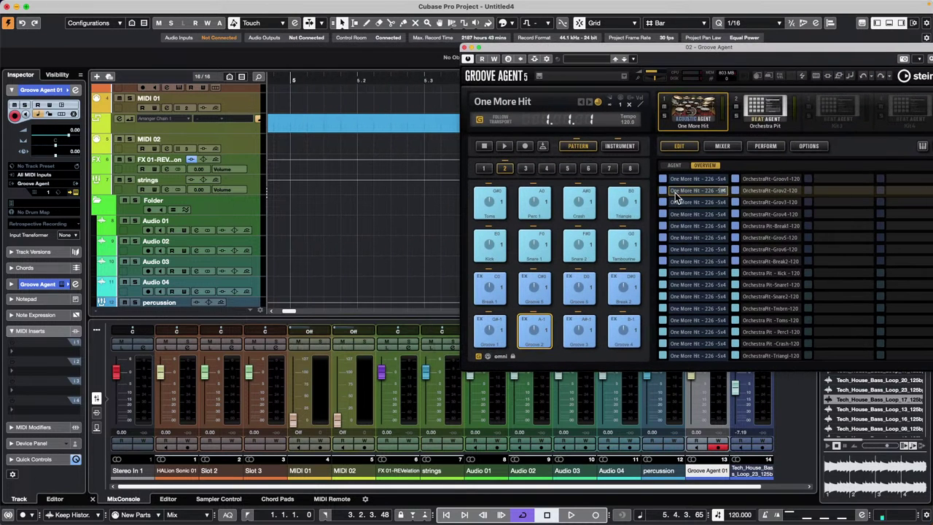
scroll(415, 227, "up", 1)
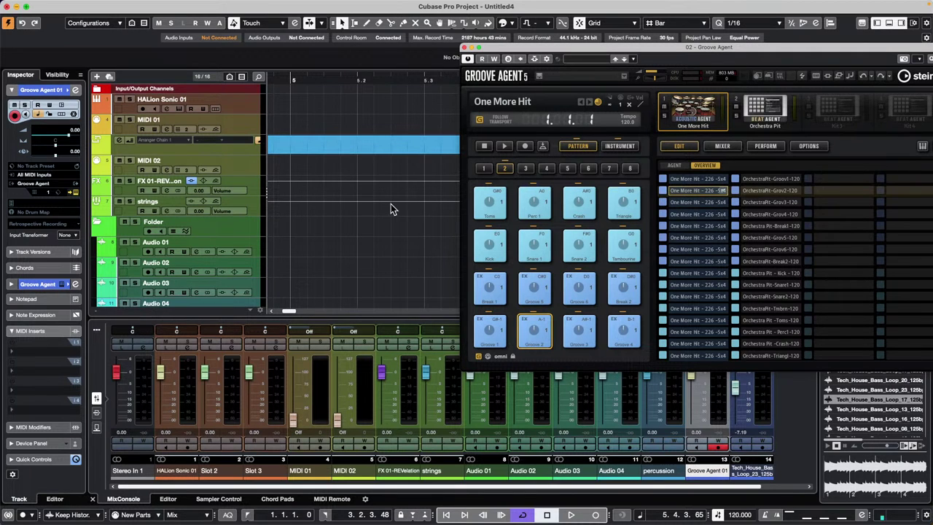
left_click_drag(537, 337, 300, 168)
left_click_drag(299, 167, 488, 206)
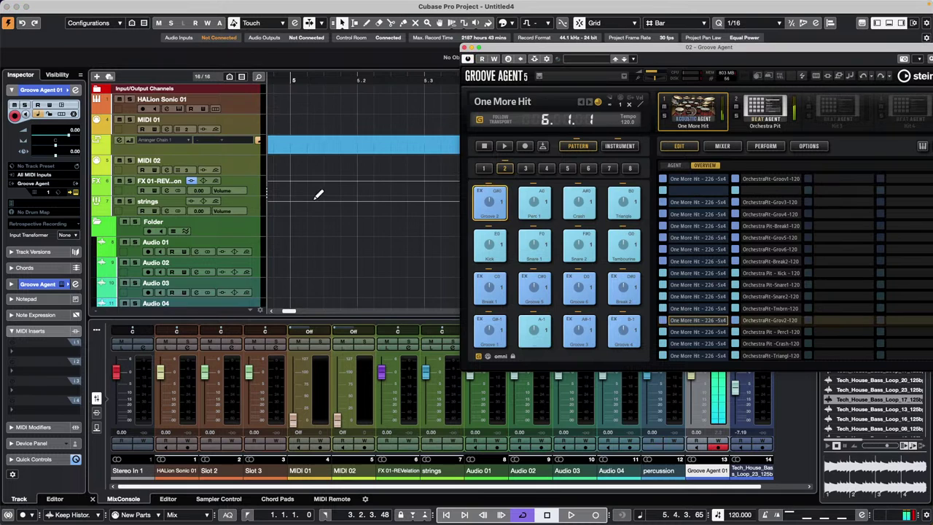
Place the Perc 1 pattern as a MIDI part at bar 5 on the Groove Agent 01 track and open the part for editing
scroll(306, 198, "down", 4)
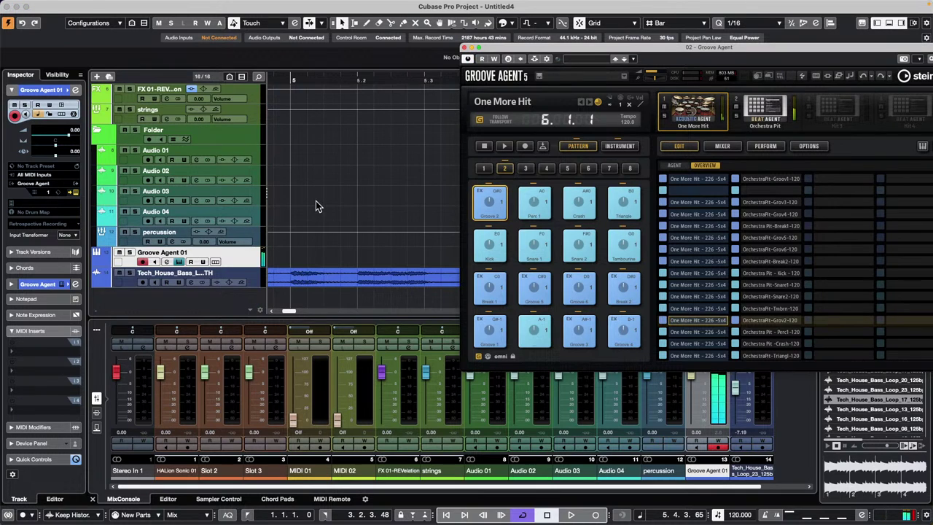
left_click(534, 203)
left_click_drag(534, 202, 402, 261)
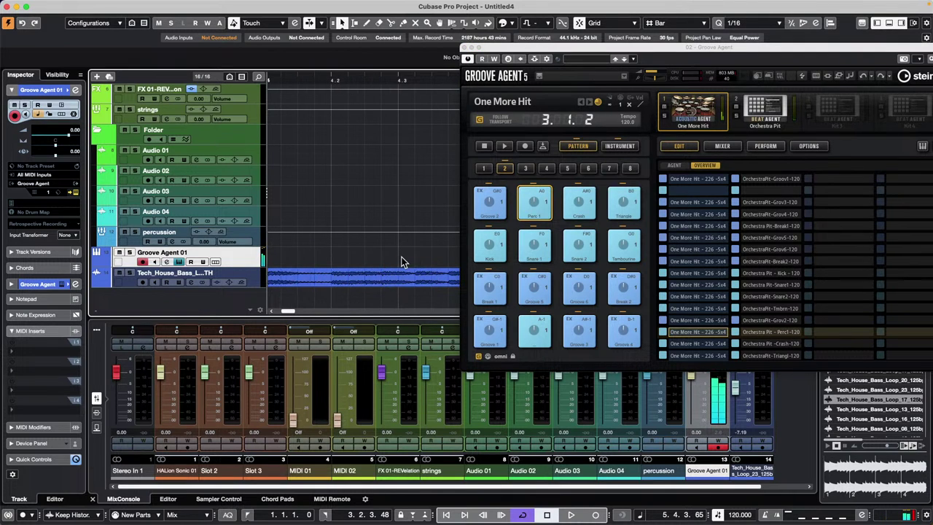
left_click_drag(368, 80, 395, 6)
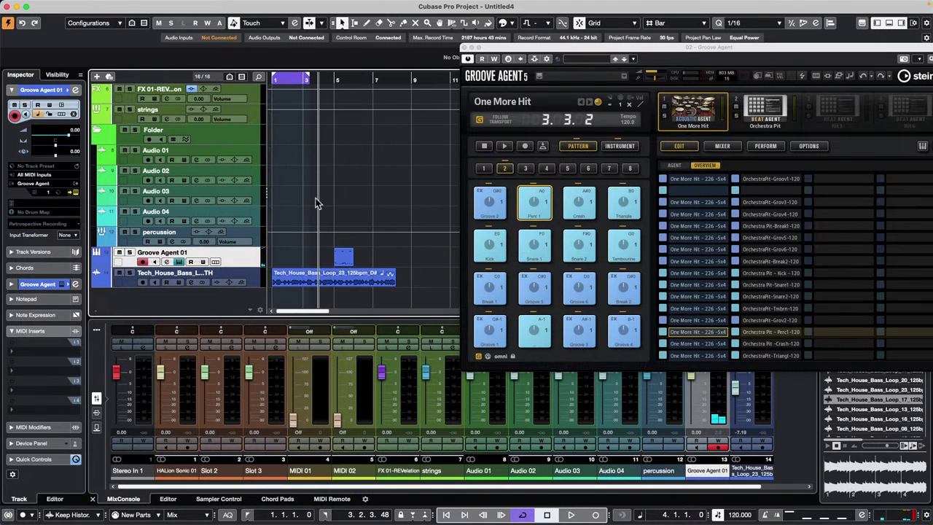
double_click(342, 260)
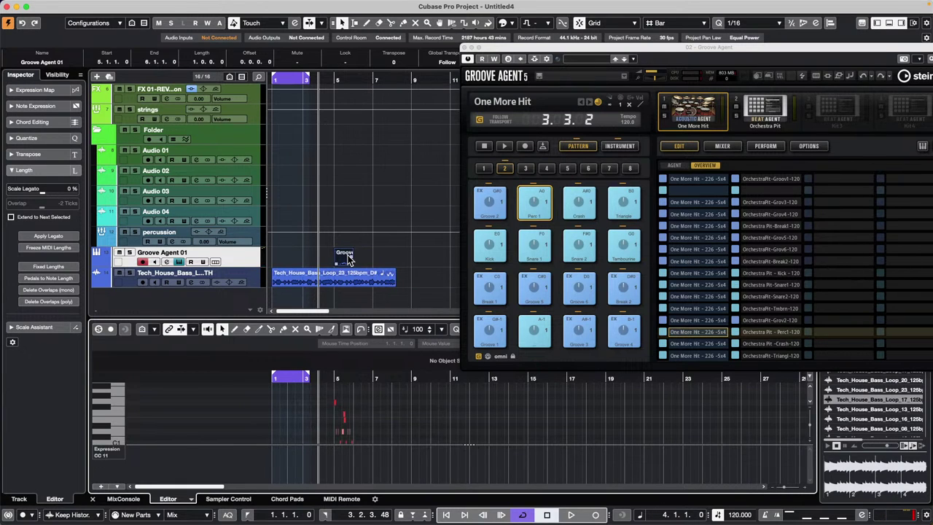
Audition several pattern pads and place the Groove 2 pattern as a MIDI part at bar 7 on the Groove Agent 01 track
left_click(487, 281)
left_click(535, 288)
left_click(487, 330)
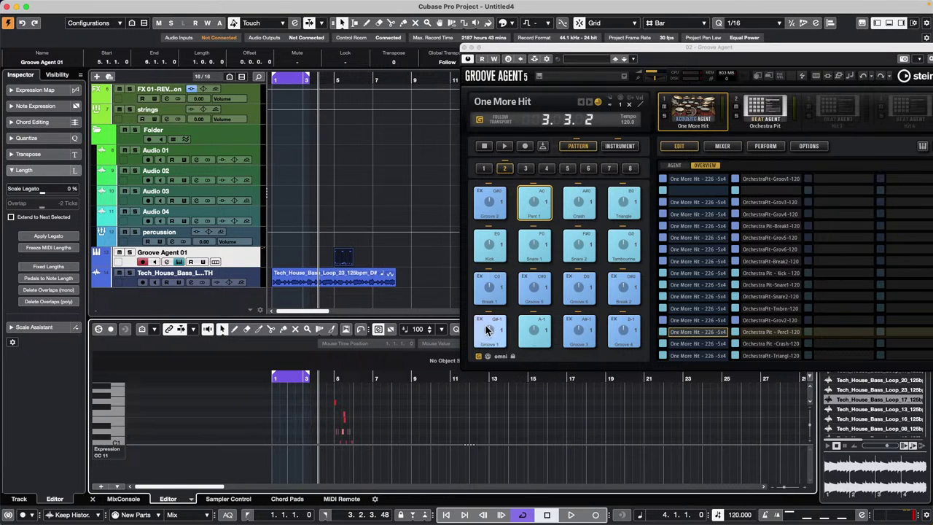
left_click(636, 214)
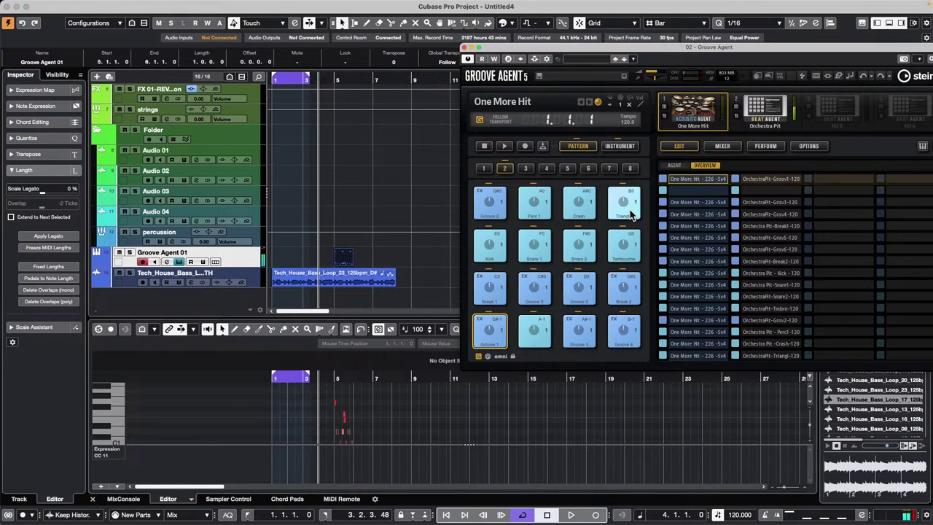
left_click(636, 214)
left_click(500, 210)
left_click_drag(493, 203, 377, 256)
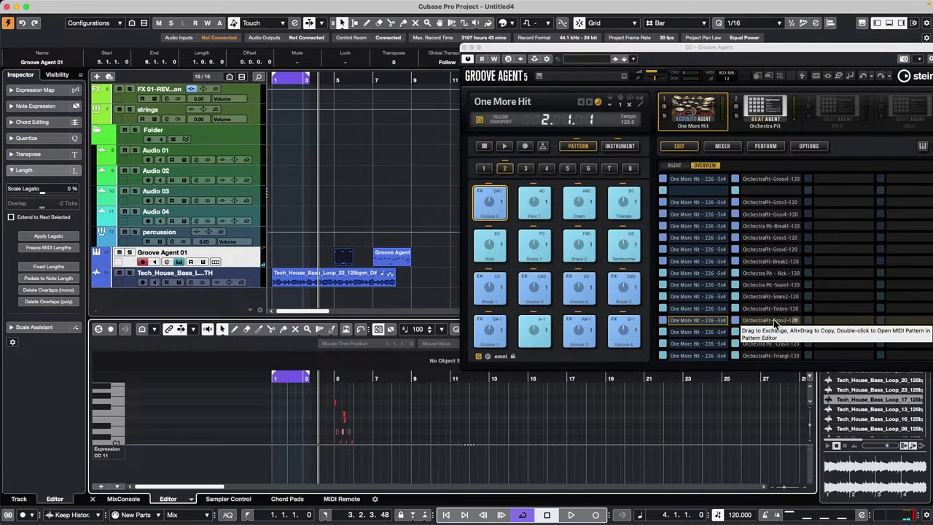
Toggle the global pad settings off and on again and close the Groove Agent window
left_click(478, 358)
left_click(479, 357)
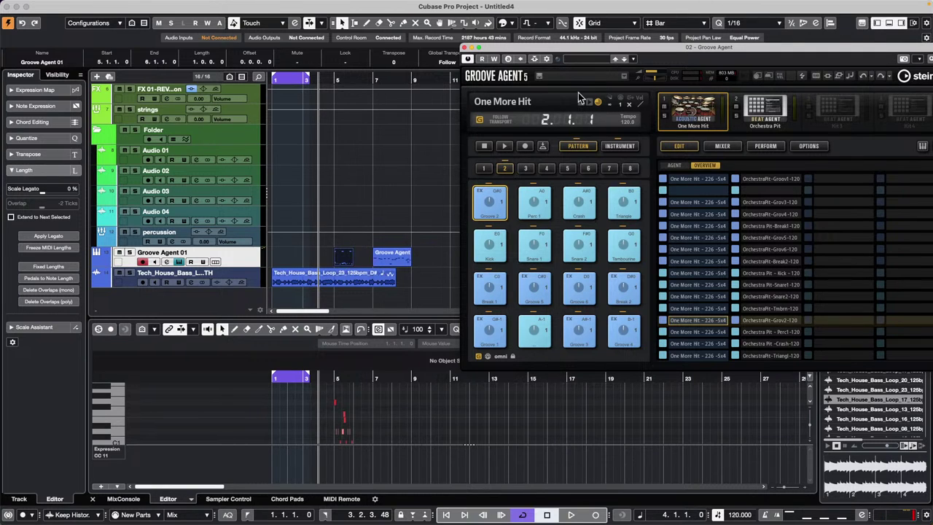
left_click(465, 47)
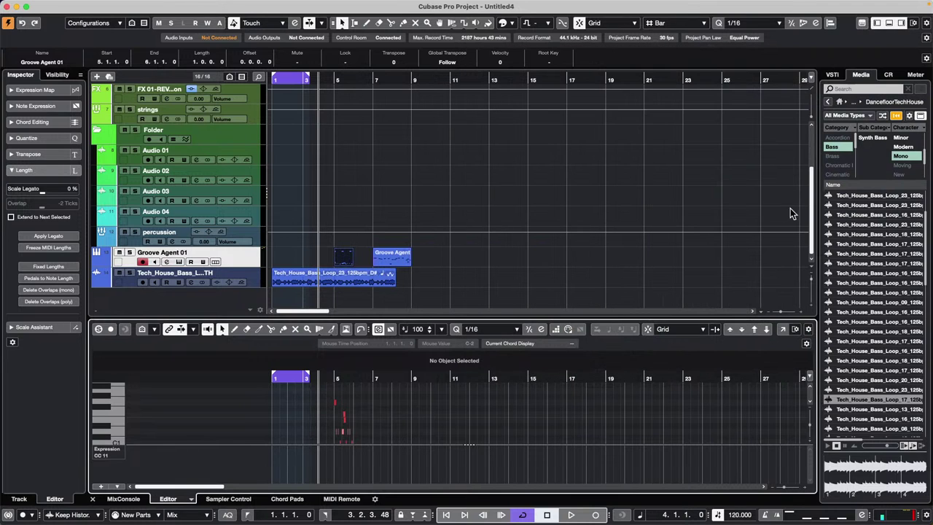
Insert a Tech_House_Bass_Loop_23 file from the media browser into the project on a new track
scroll(866, 296, "up", 3)
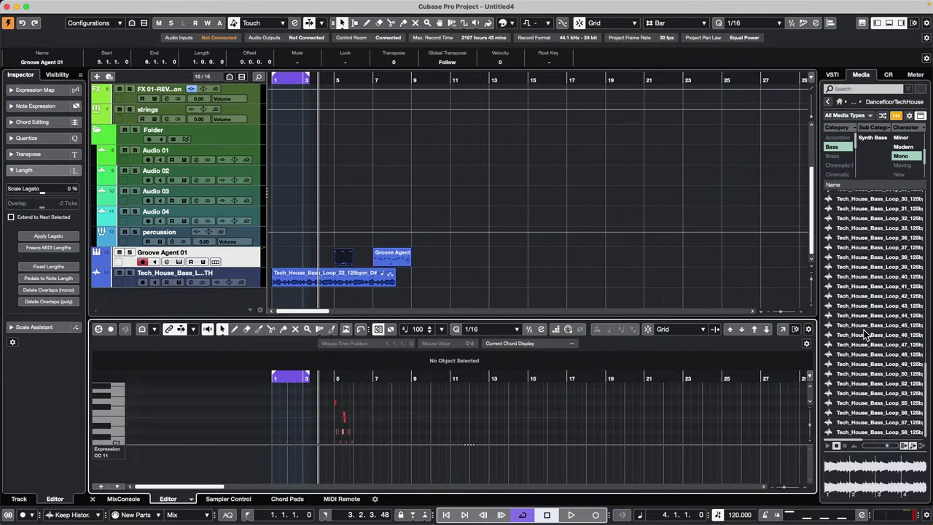
scroll(867, 337, "down", 1)
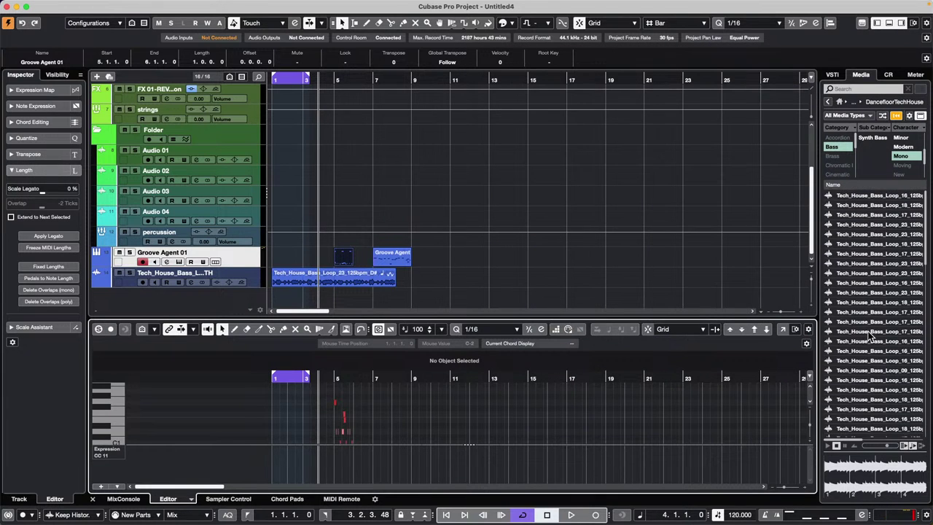
double_click(870, 274)
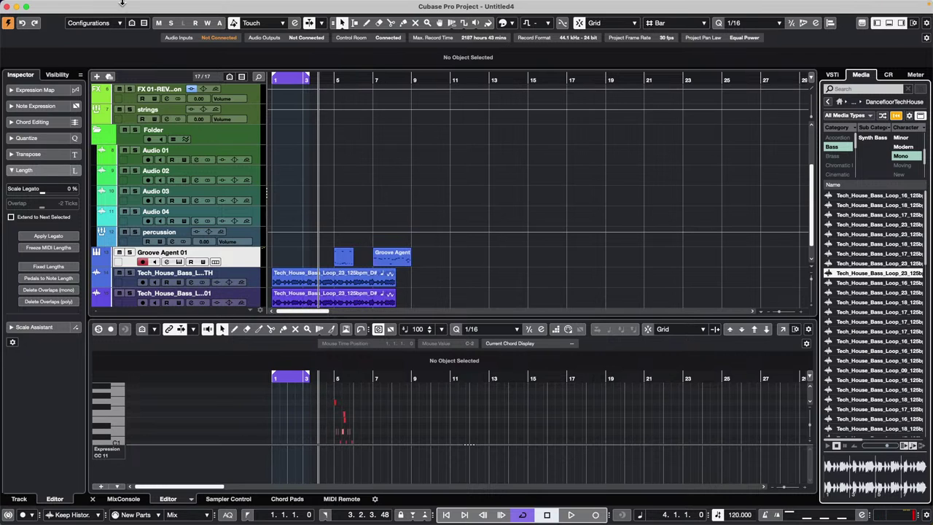
Import the audio file 8 Nervous.wav from the Cats copy folder at the project cursor
left_click(64, 5)
mouse_move(89, 171)
left_click(225, 170)
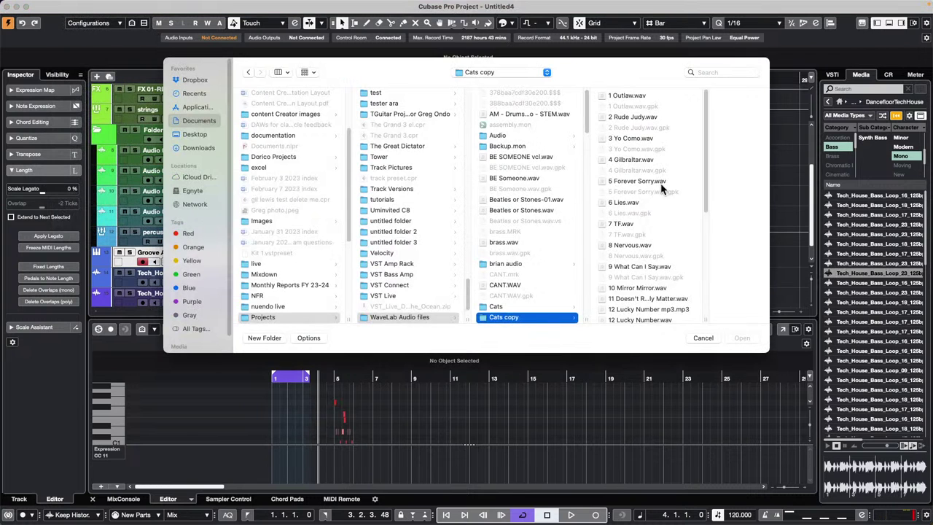
double_click(641, 245)
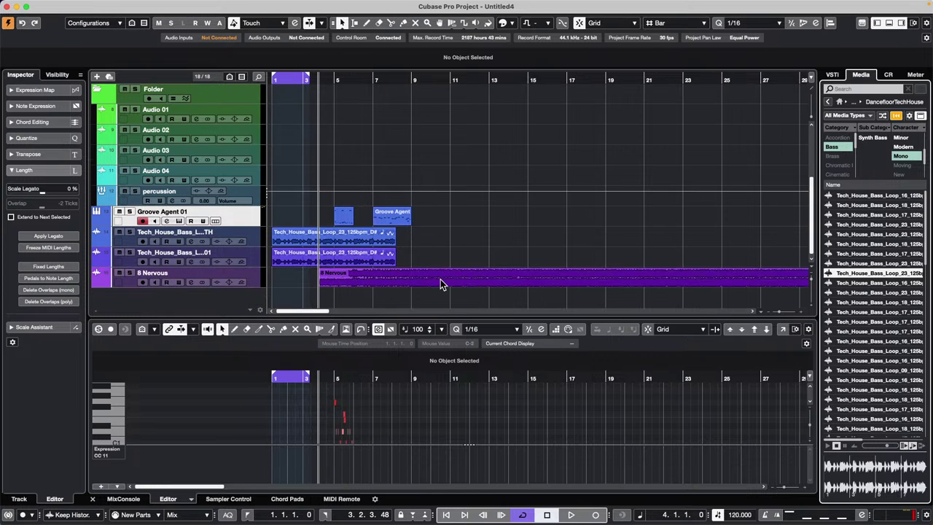
Show the project's export options without choosing one
mouse_move(256, 2)
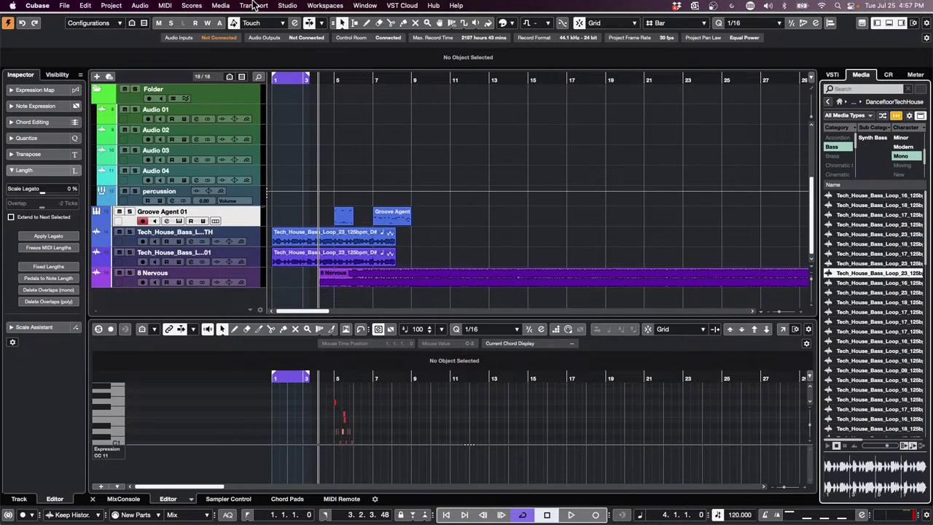
left_click(64, 5)
mouse_move(105, 170)
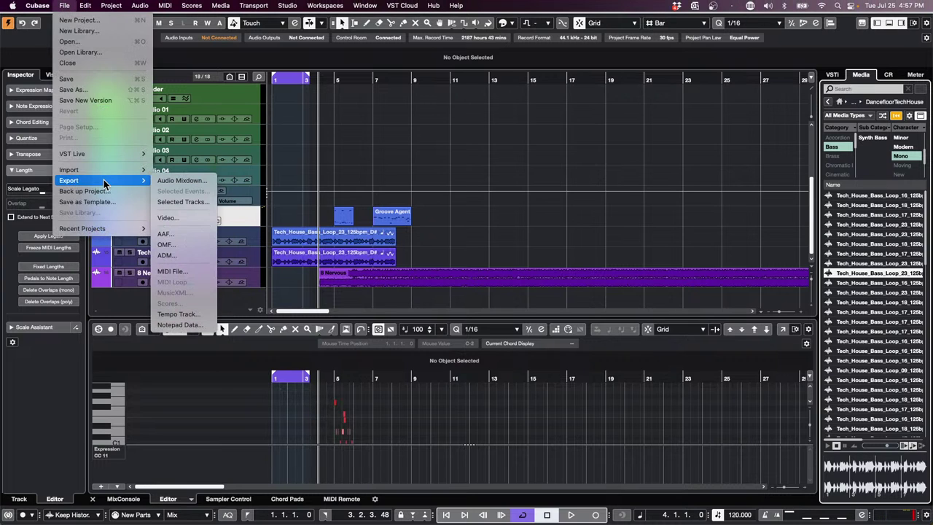
left_click(707, 237)
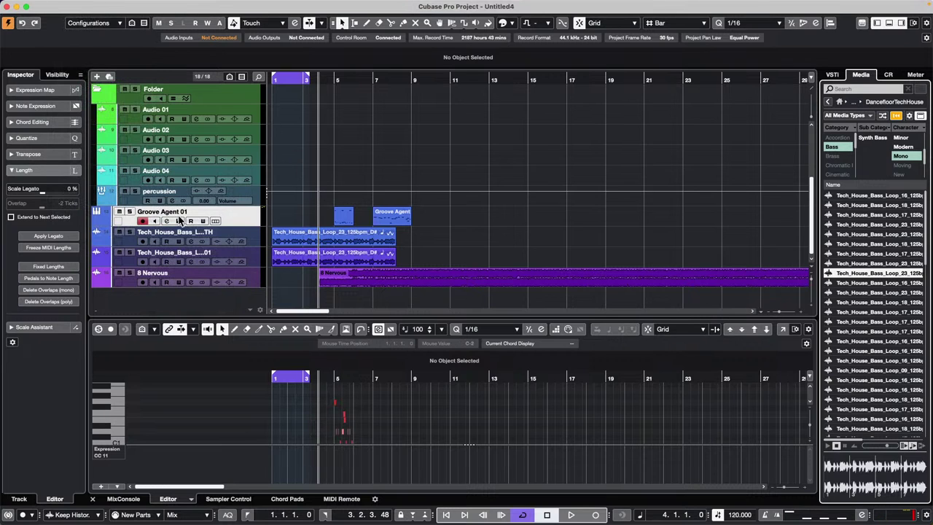
Select the 8 Nervous audio event and copy its description text
left_click(357, 281)
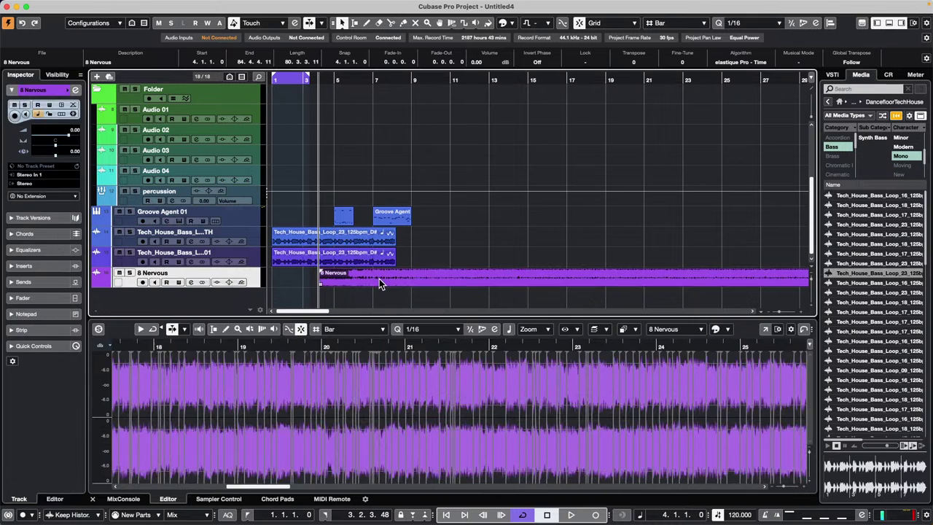
left_click(113, 63)
right_click(128, 62)
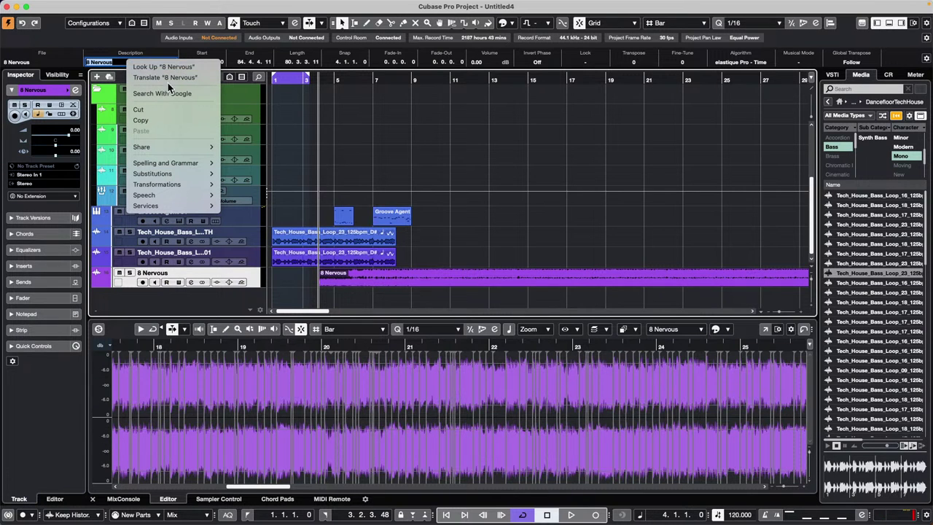
left_click(167, 121)
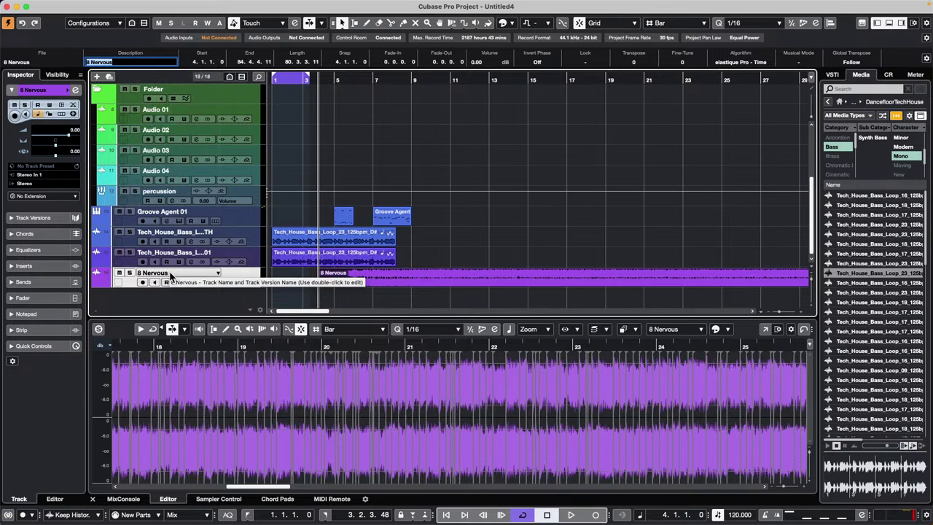
Rename the 8 Nervous track as hjykugiljk
double_click(171, 276)
type("hjykugiljk")
key("Return")
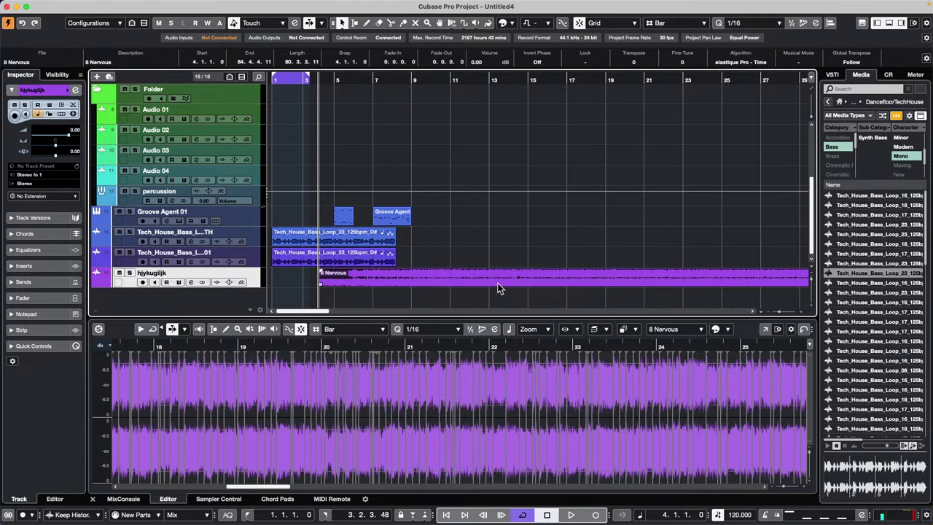
Copy the selected event's description again and paste it as the name of the hjykugiljk track
left_click(123, 63)
right_click(123, 63)
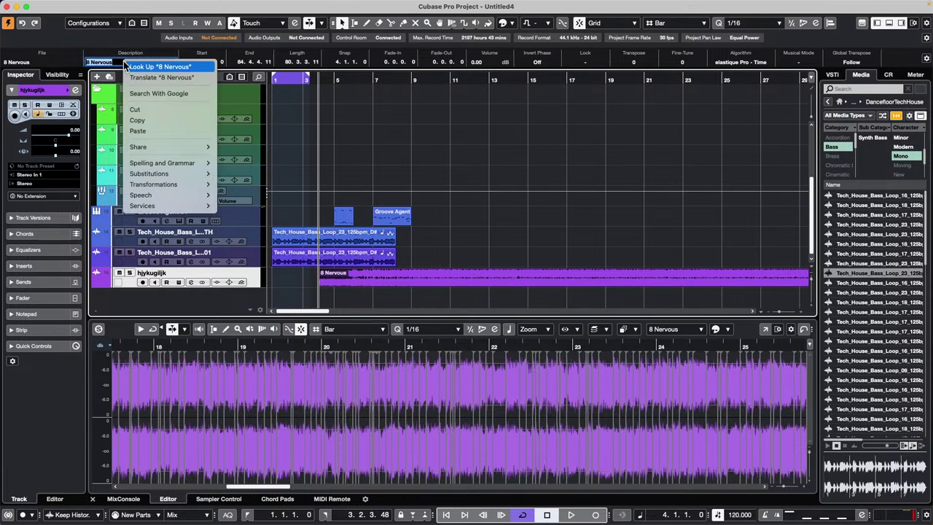
left_click(179, 119)
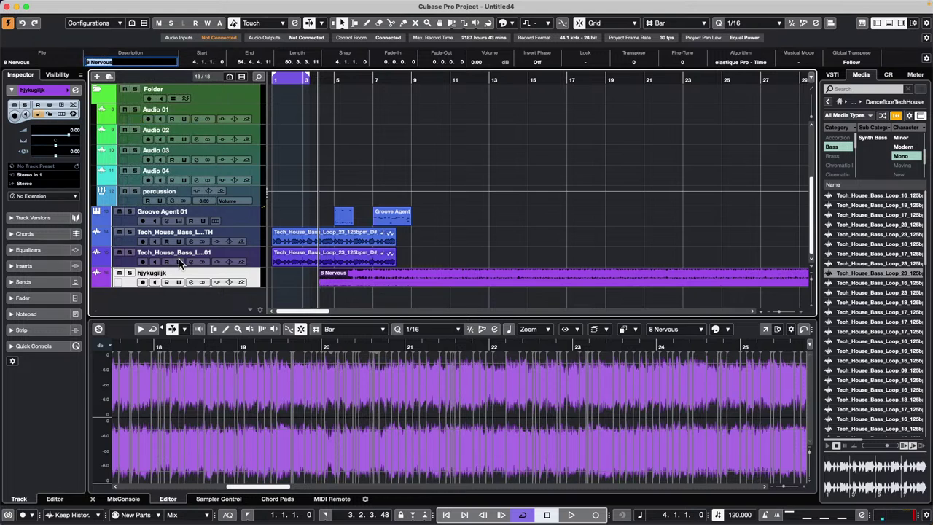
left_click(175, 268)
double_click(169, 272)
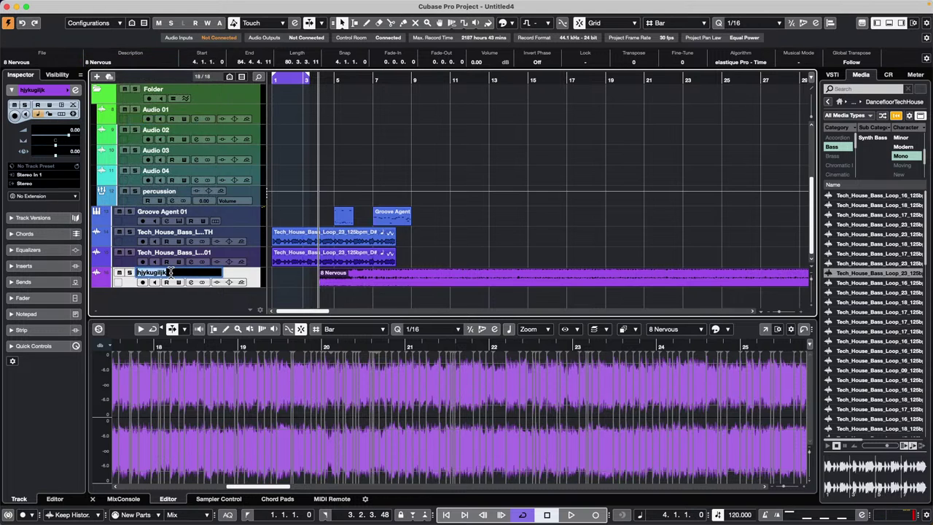
key("cmd+v")
key("Return")
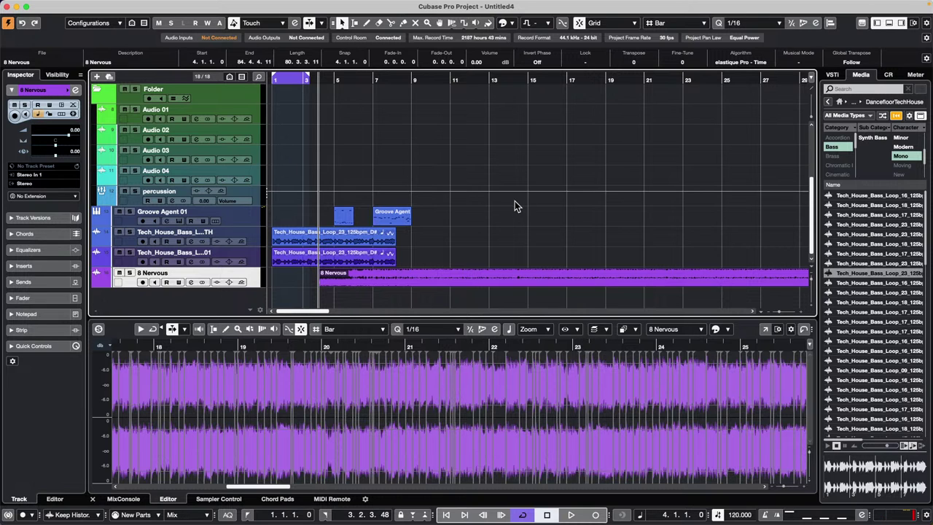
Examine the Steinberg UR24C's buffer size in its control panel from Studio Setup, and close the setup without changes
mouse_move(339, 5)
left_click(372, 7)
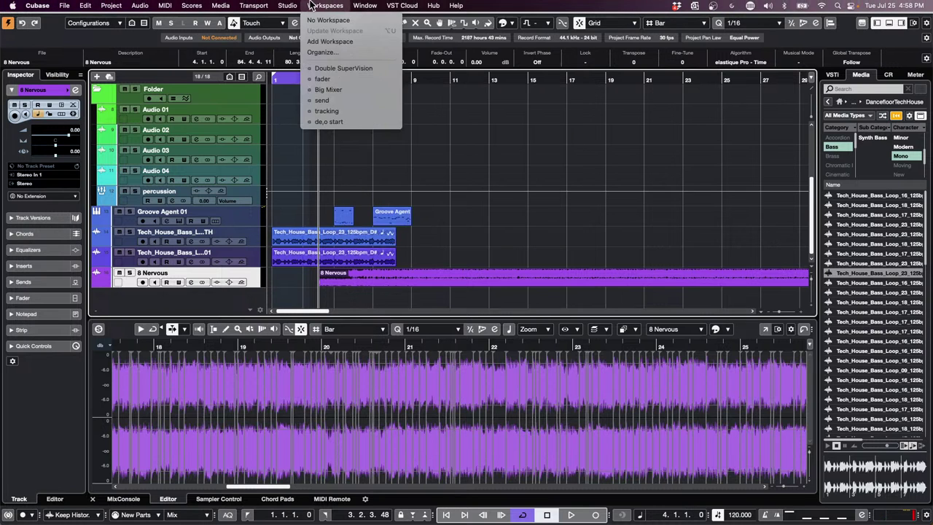
left_click(312, 213)
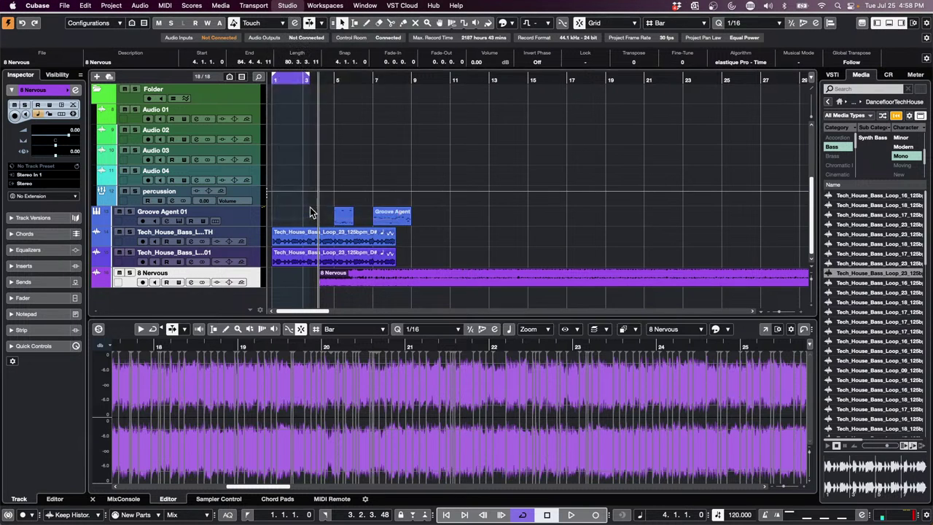
left_click(470, 119)
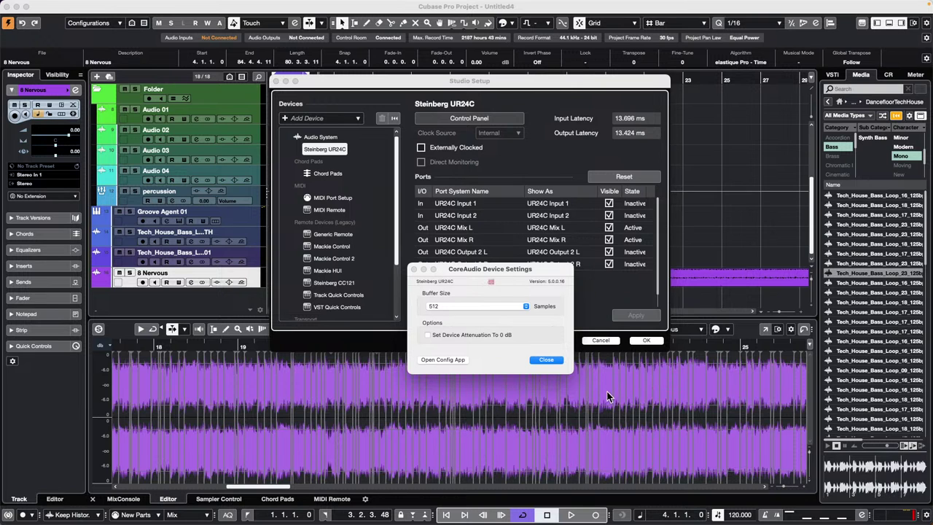
left_click(554, 361)
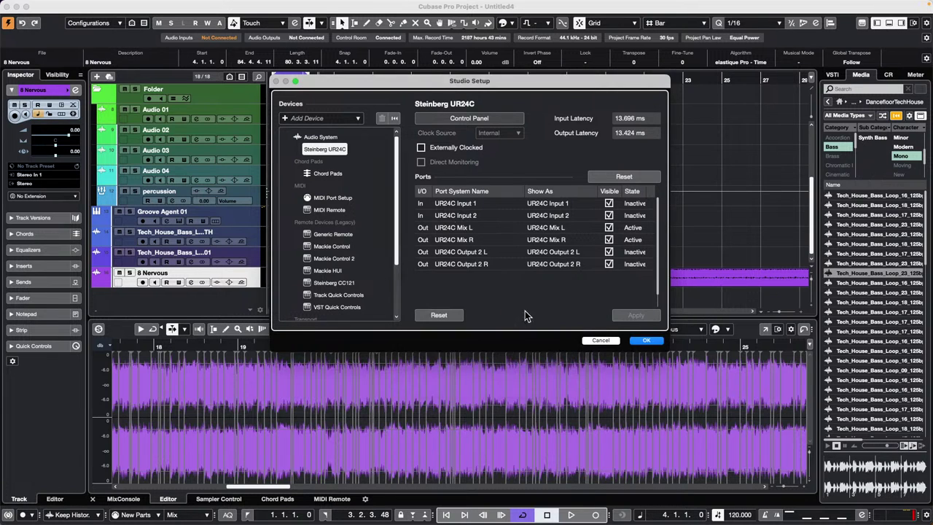
left_click(476, 111)
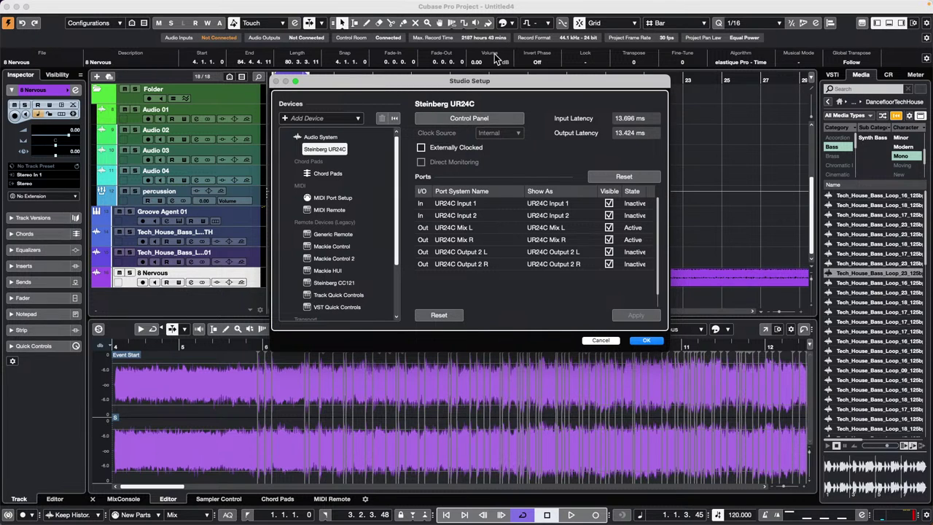
left_click(462, 118)
left_click(609, 340)
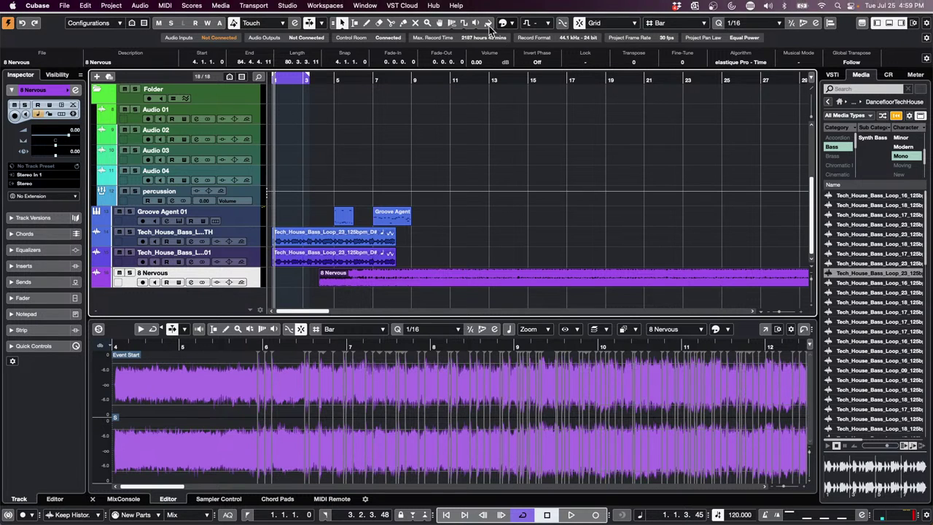
Open the Audio Connections and examine the output and input bus assignments
left_click(288, 5)
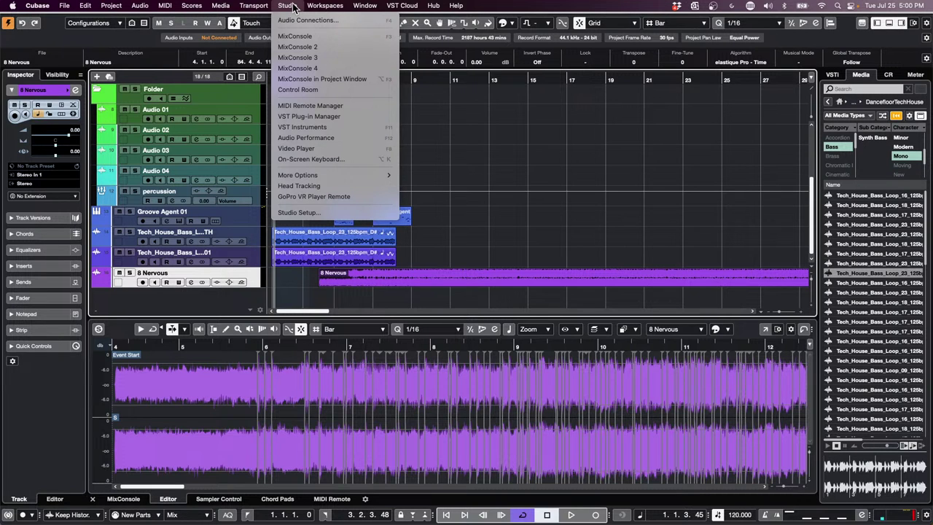
left_click(639, 94)
left_click(270, 6)
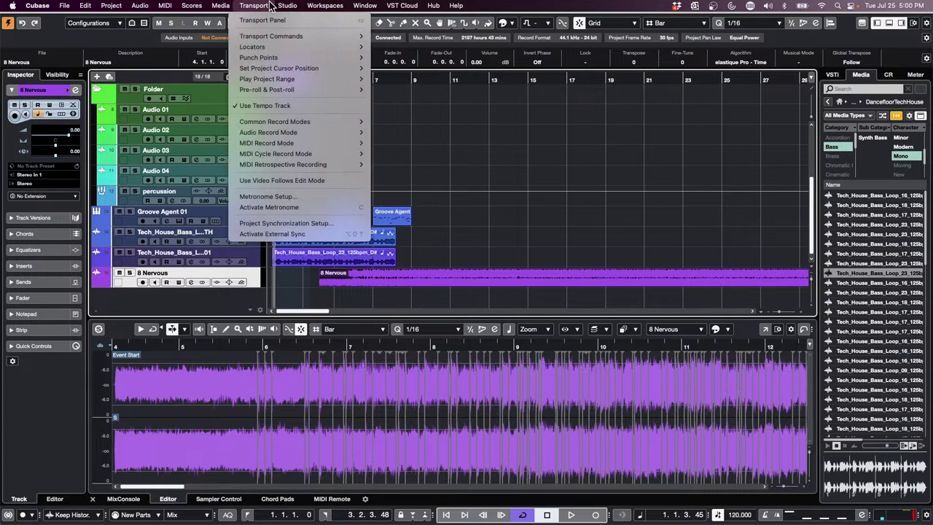
left_click(296, 20)
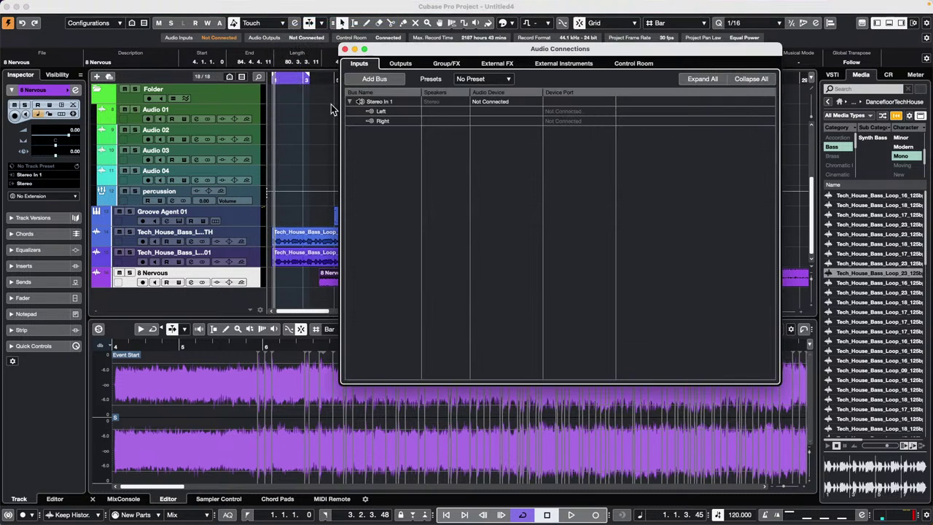
left_click(399, 63)
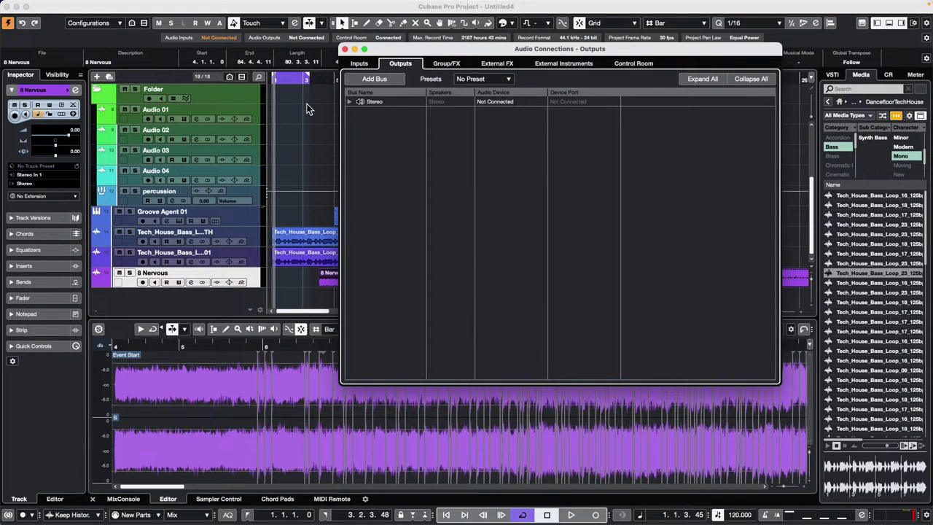
left_click(358, 64)
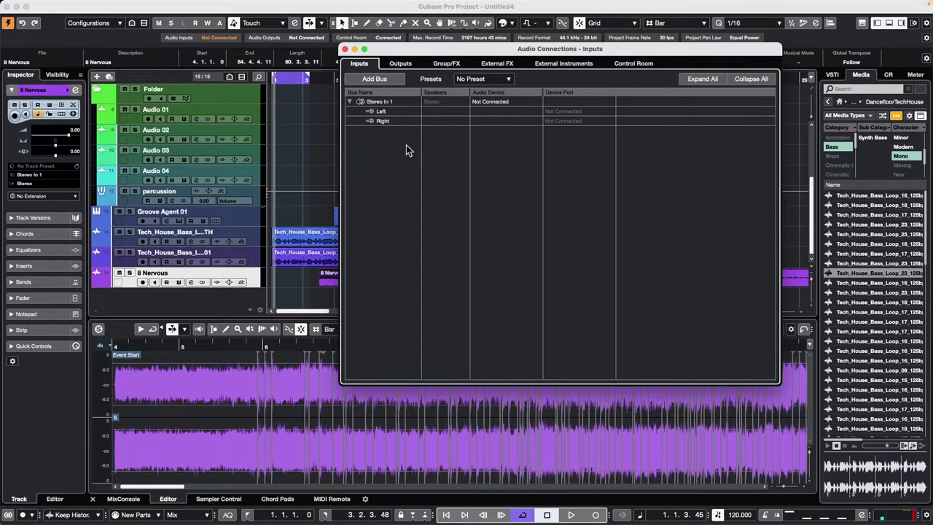
Open the recent project Atmos Guitar Start.cpr alongside the current one
left_click(65, 6)
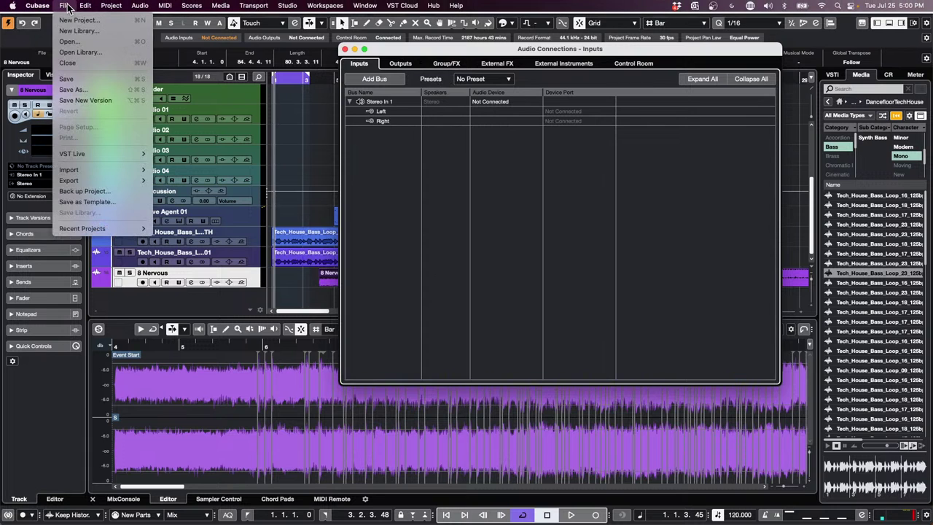
mouse_move(106, 228)
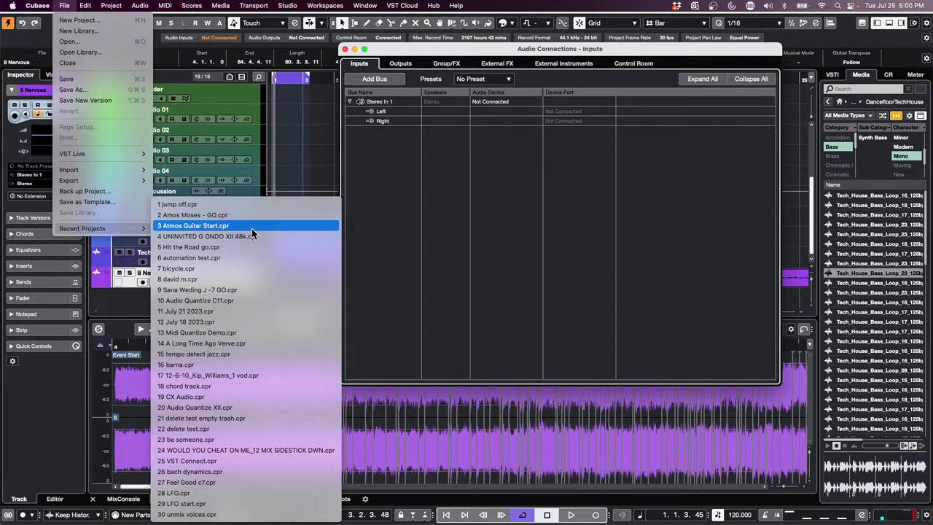
left_click(252, 228)
Open the recent project Amos Moses - GO.cpr as well
left_click(80, 9)
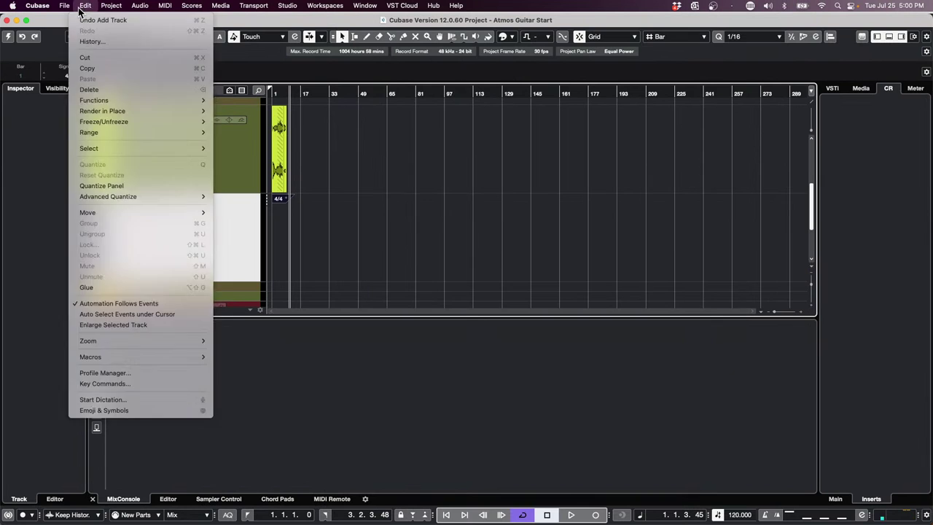
mouse_move(64, 8)
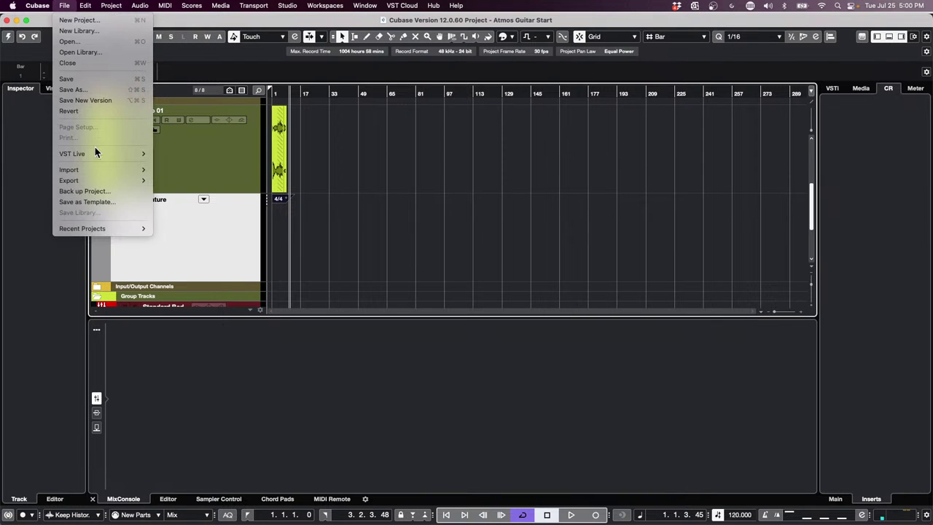
mouse_move(115, 227)
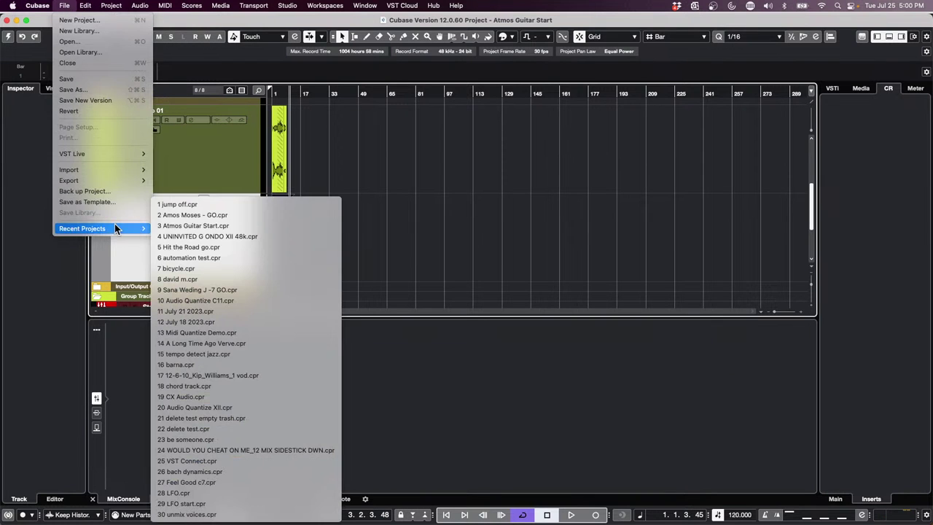
left_click(238, 215)
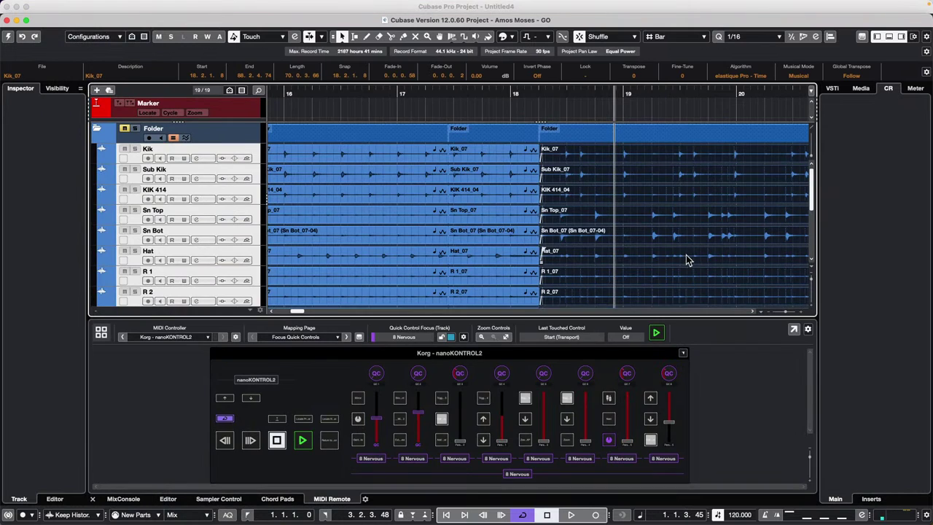
Activate the Amos Moses - GO project and examine its input bus assignments in the Audio Connections
left_click(9, 37)
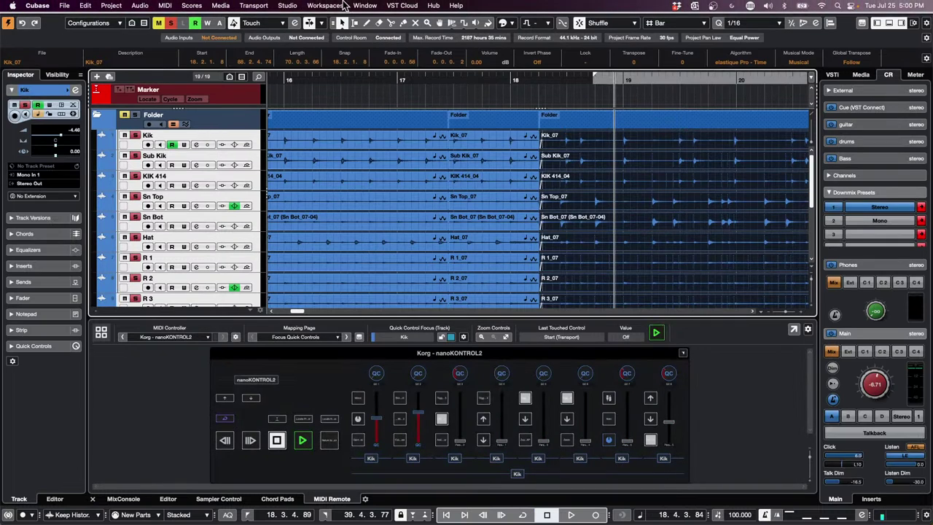
left_click(288, 6)
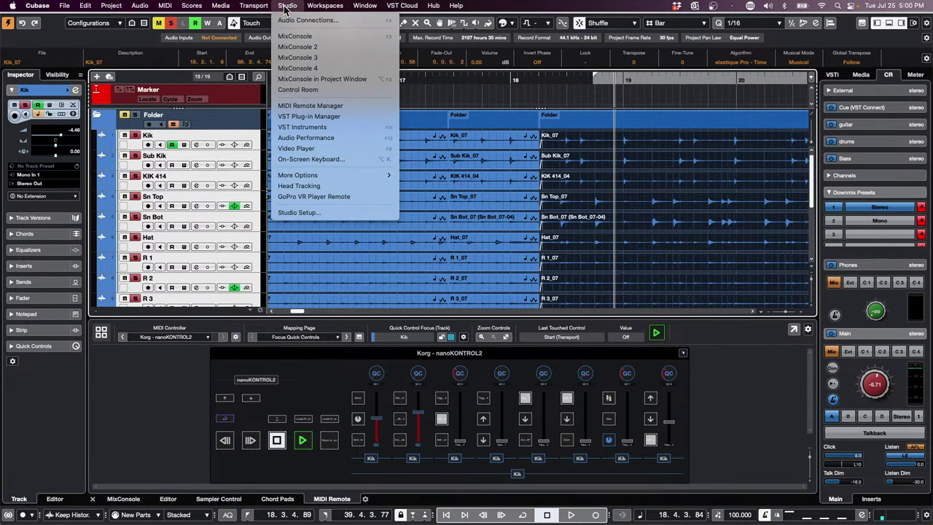
left_click(303, 20)
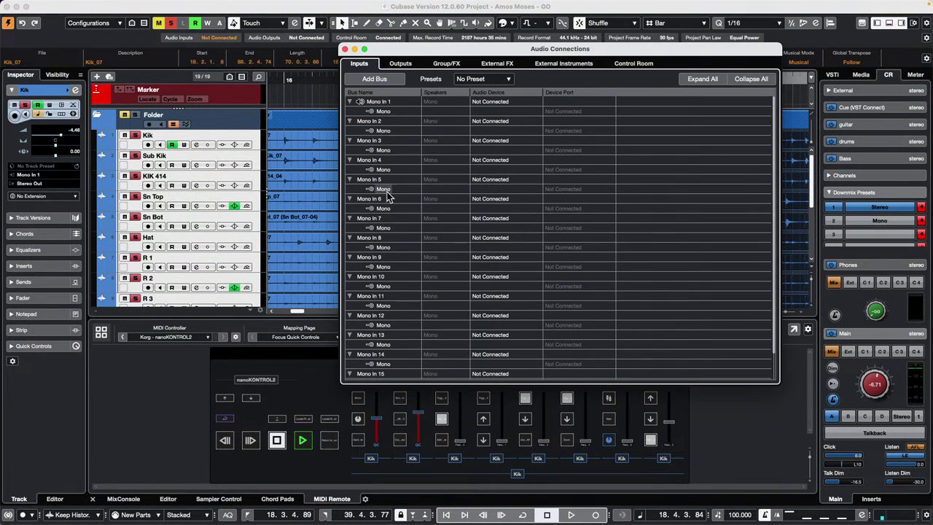
scroll(381, 229, "down", 2)
scroll(387, 247, "up", 2)
Open the recent project UNINVITED G ONDO XII 48k.cpr alongside the others and make it the active project
left_click(64, 5)
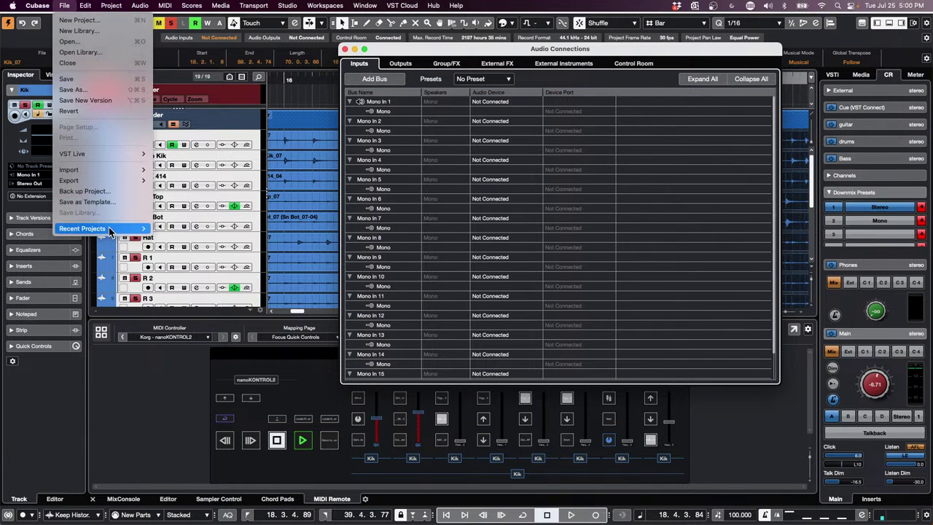
mouse_move(109, 230)
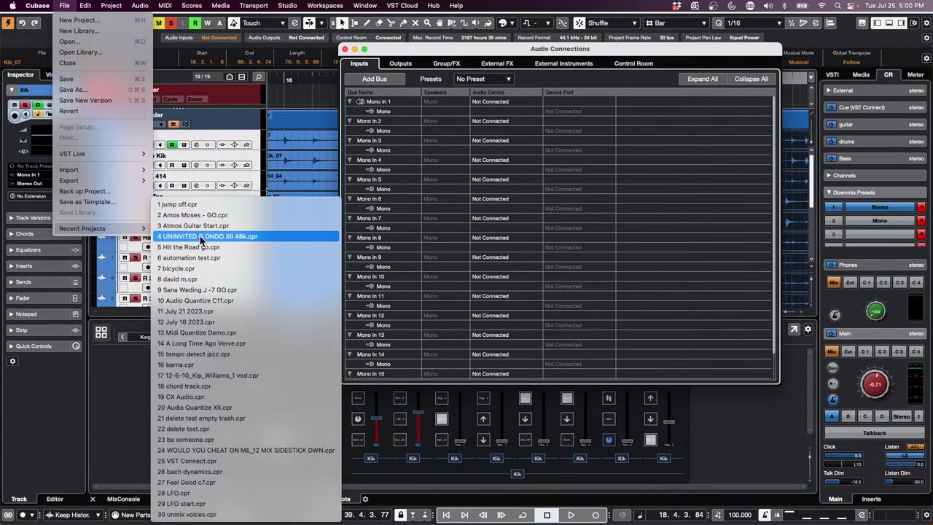
left_click(198, 235)
left_click(8, 36)
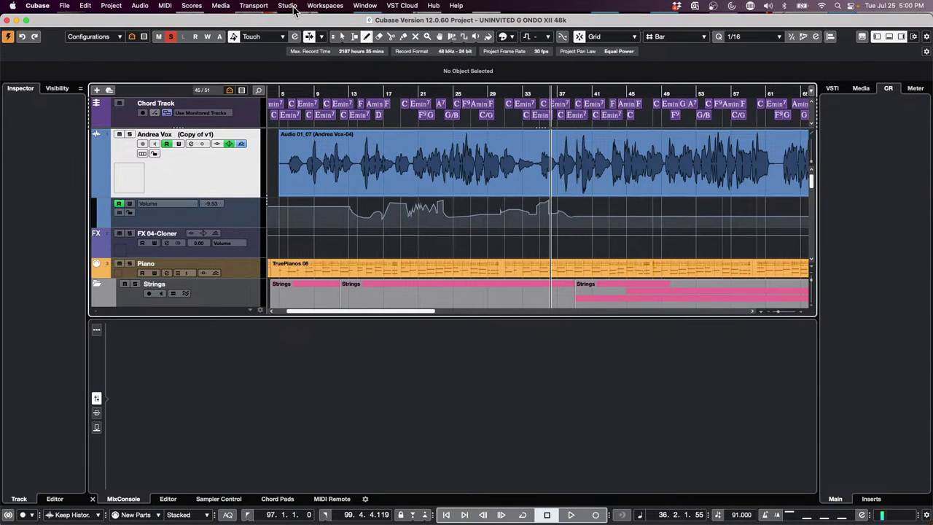
Examine the input buses of the UNINVITED G ONDO XII 48k project in the Audio Connections, and close that window
left_click(294, 7)
left_click(310, 20)
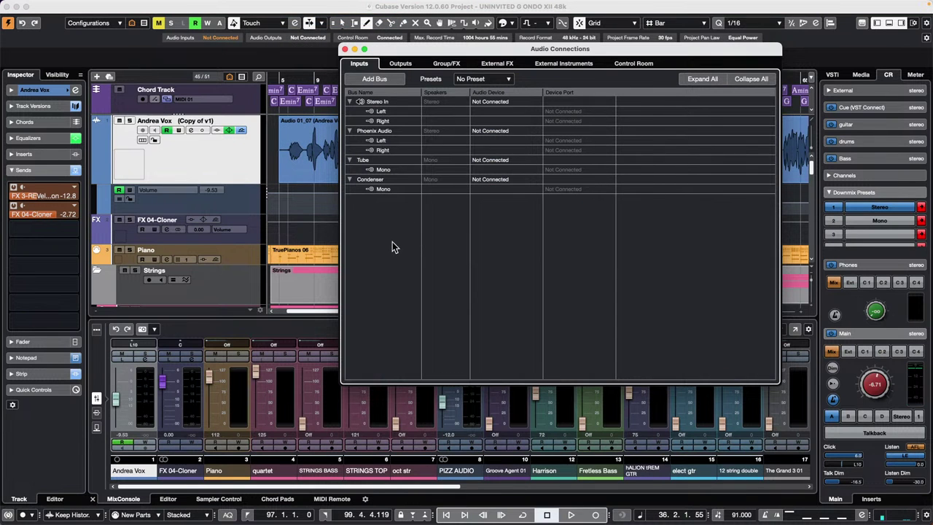
left_click(345, 49)
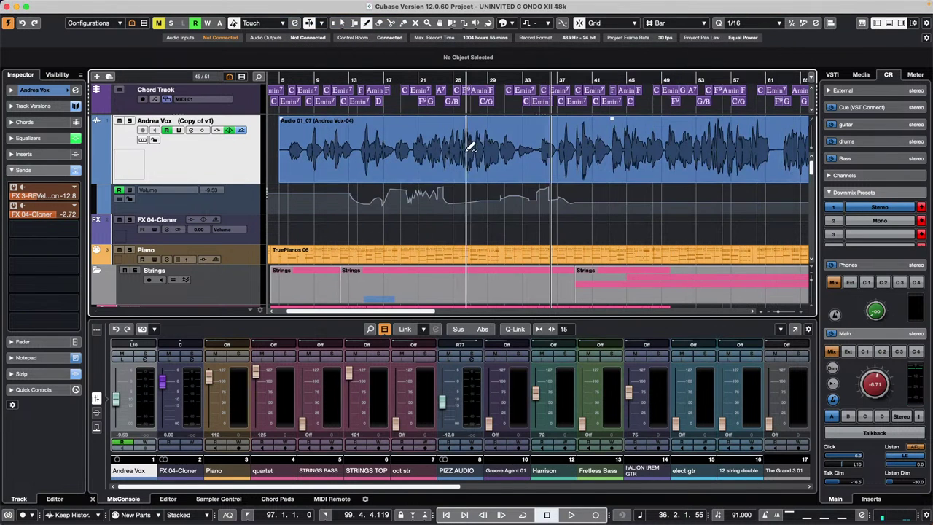